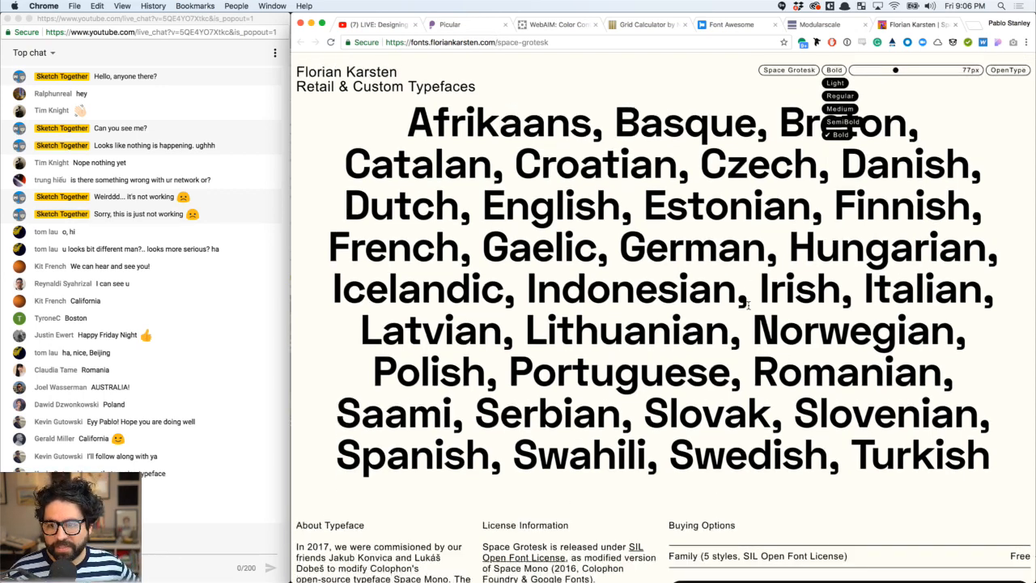
Look through the Space Grotesk page's language specimen, license information and download option, and bring up the Modular Scale calculator
scroll(766, 398, "down", 5)
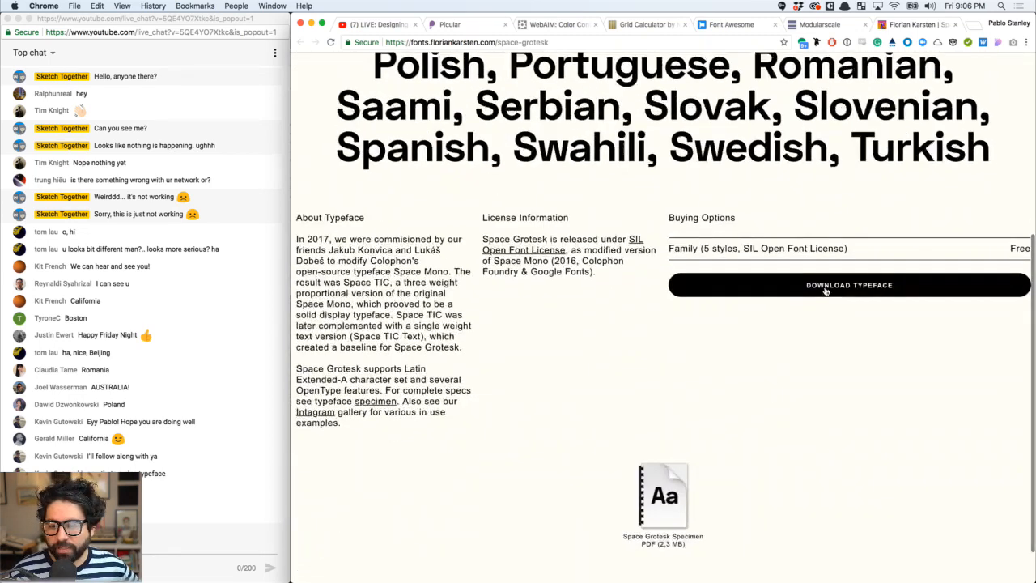
scroll(813, 308, "up", 5)
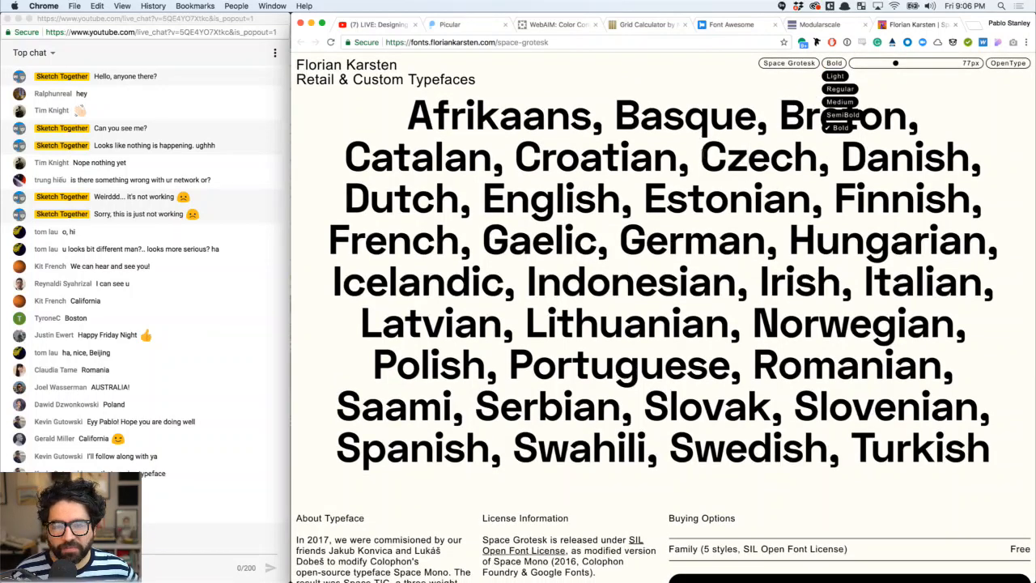
scroll(588, 112, "down", 3)
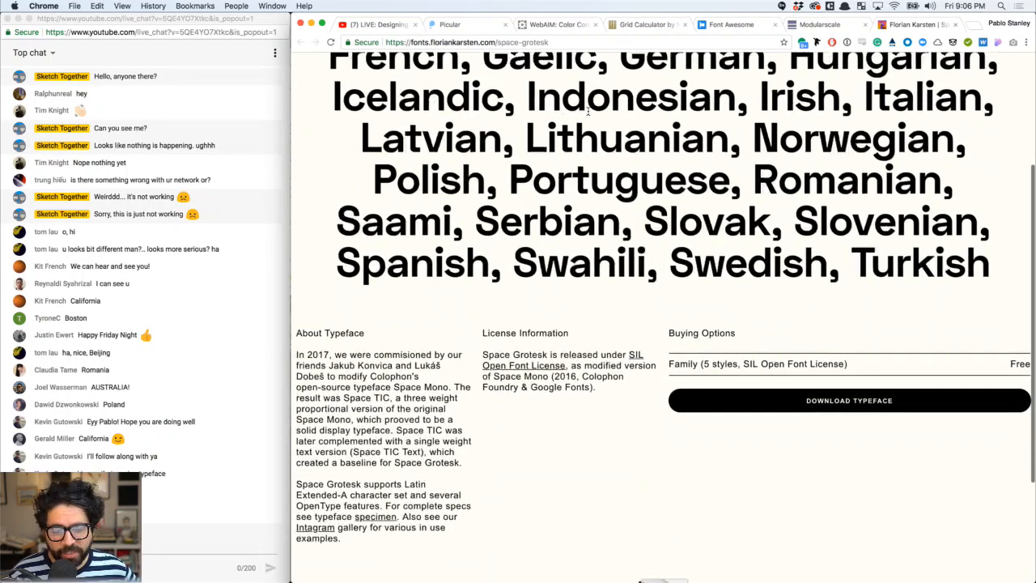
scroll(588, 111, "down", 3)
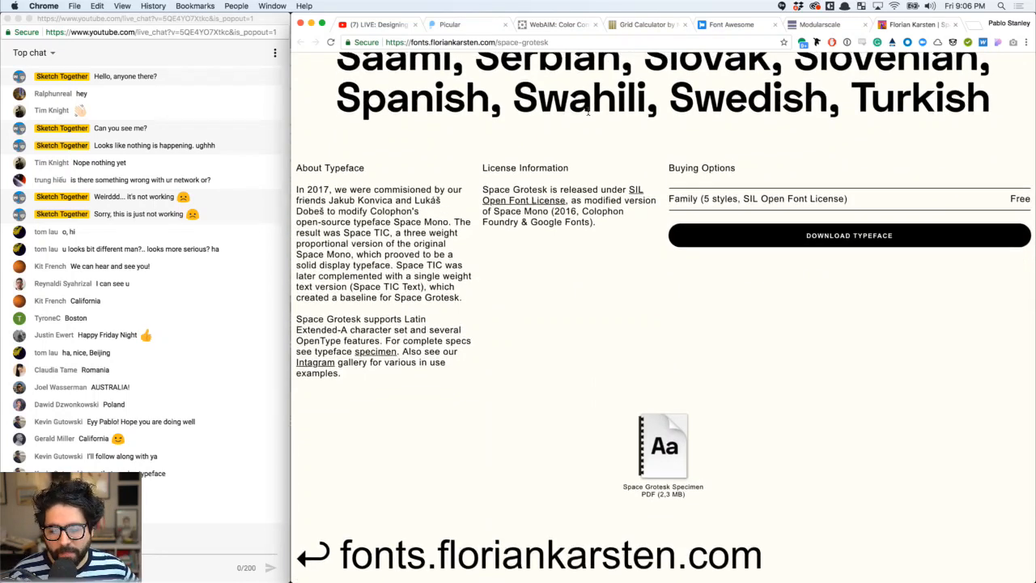
scroll(588, 114, "up", 5)
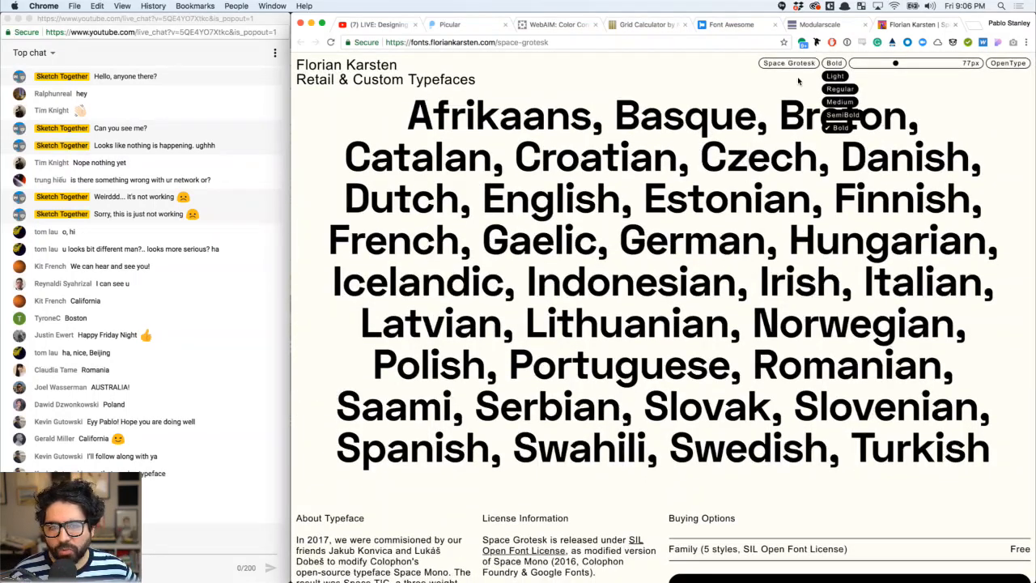
left_click(829, 25)
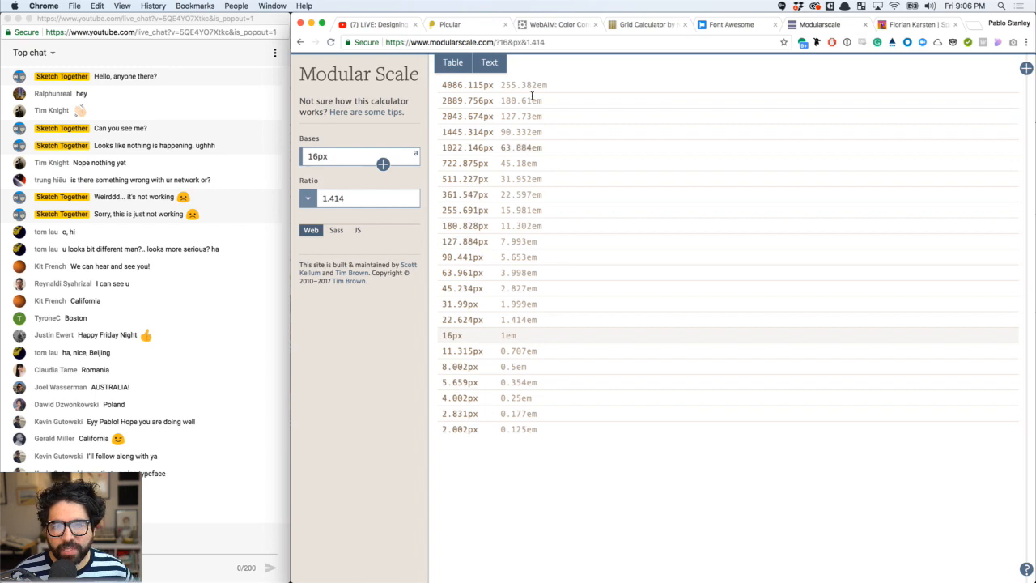
Switch to Picular, search for colors matching "Electric" and browse the swatches
left_click(465, 29)
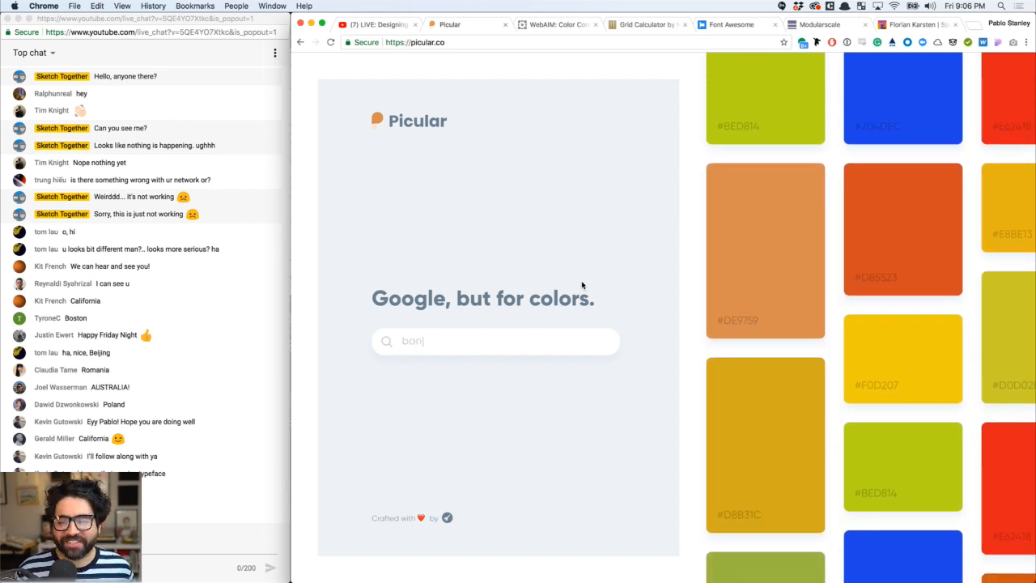
left_click(477, 343)
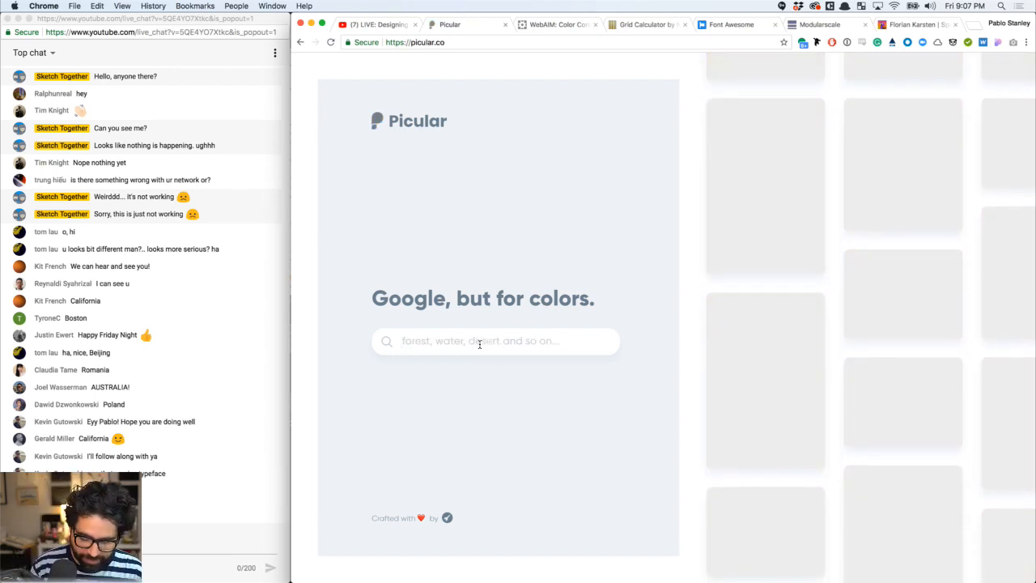
type("Ele")
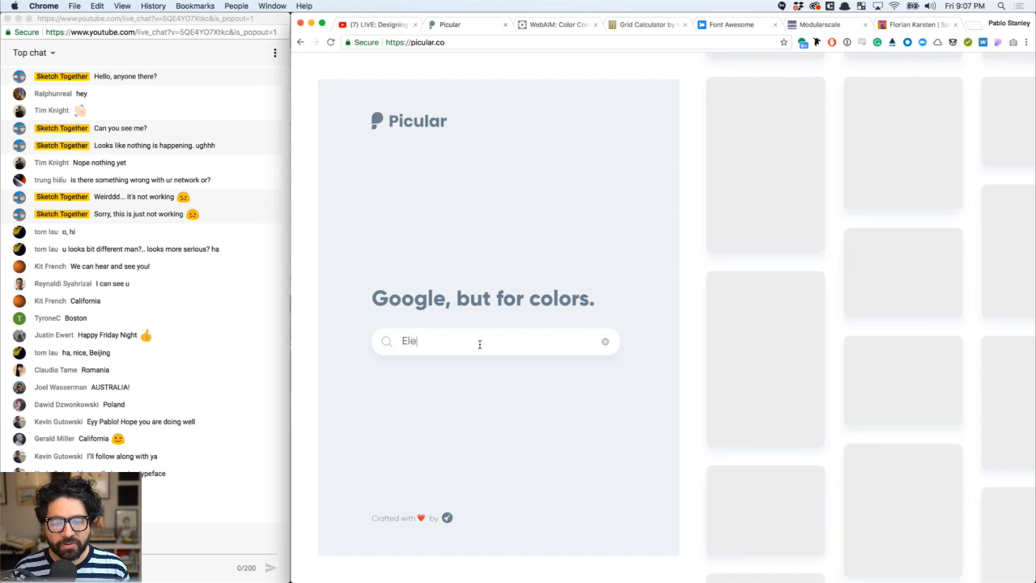
type("ctric")
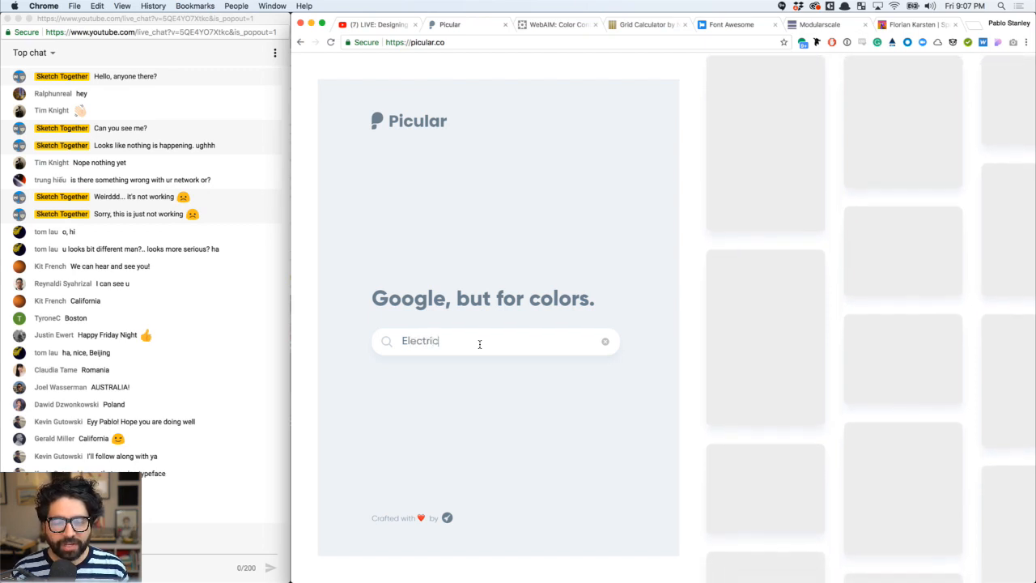
key("Return")
key("super+l")
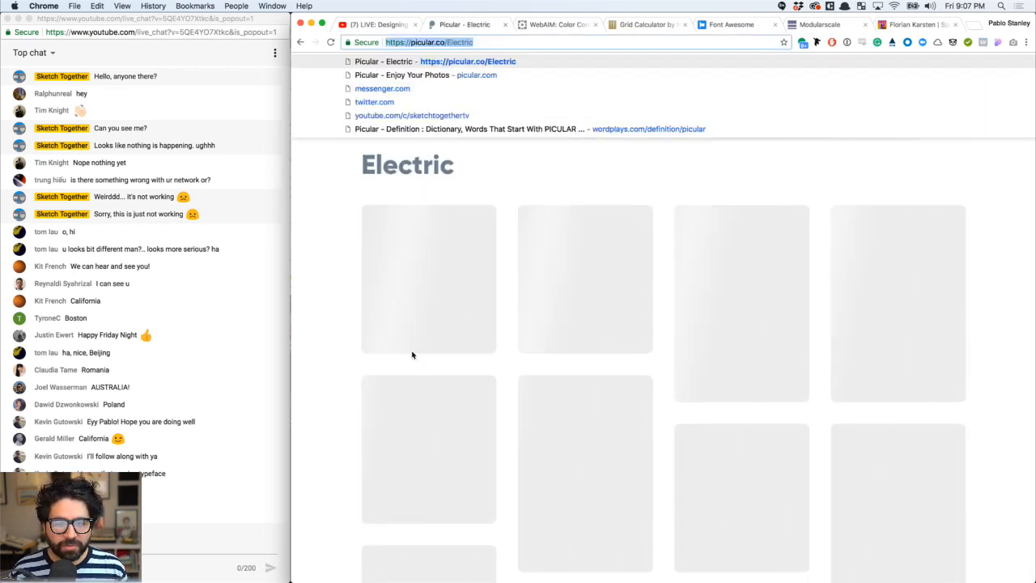
left_click(336, 321)
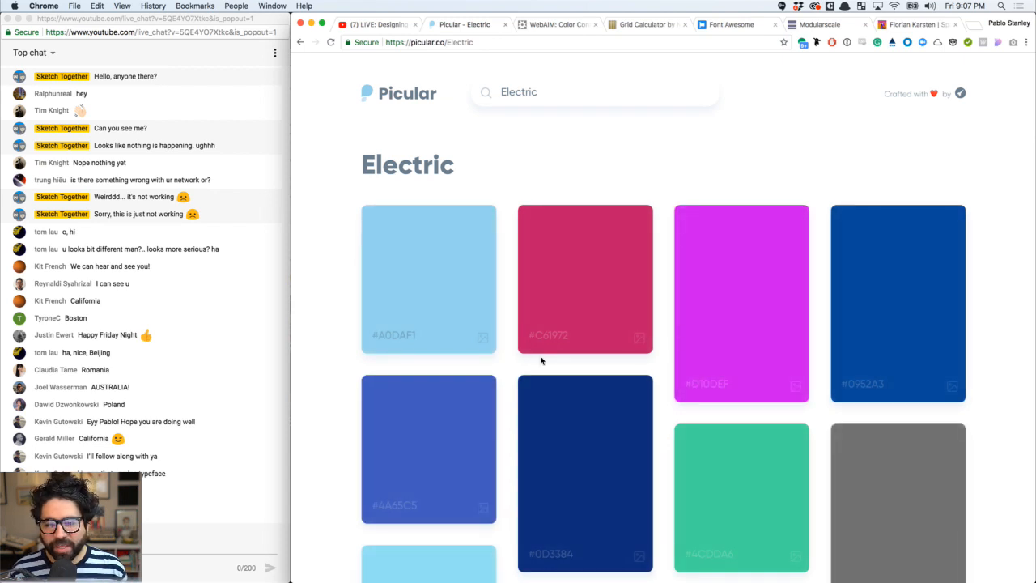
scroll(541, 360, "down", 5)
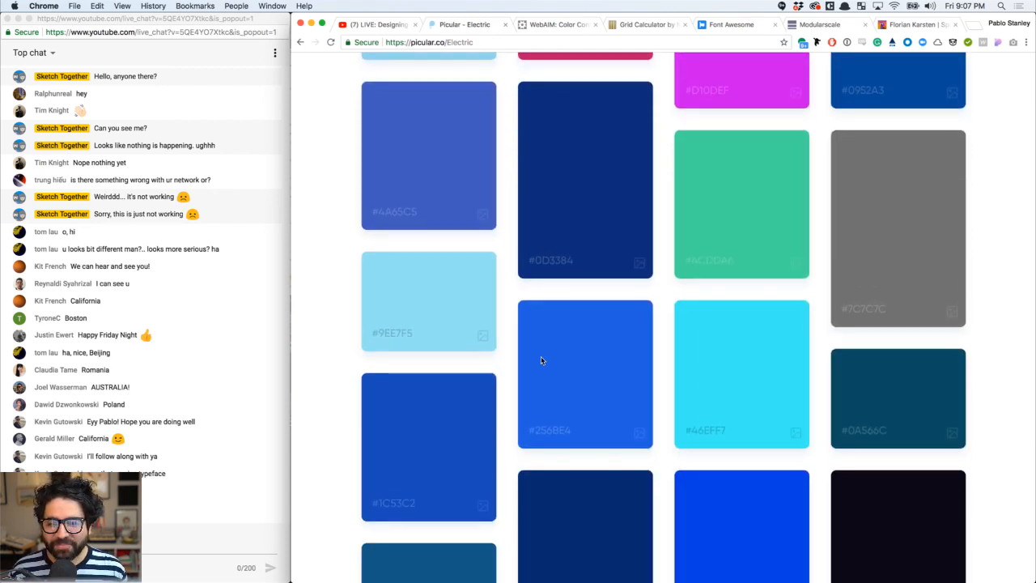
scroll(541, 360, "up", 3)
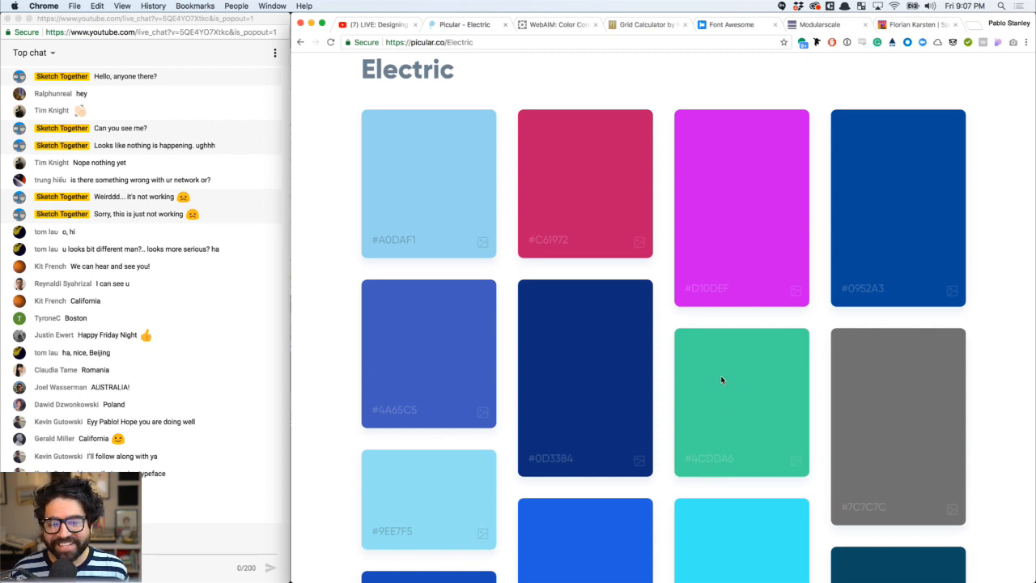
scroll(720, 375, "up", 3)
Replace the color search term with "forest" and run the search
left_click(537, 103)
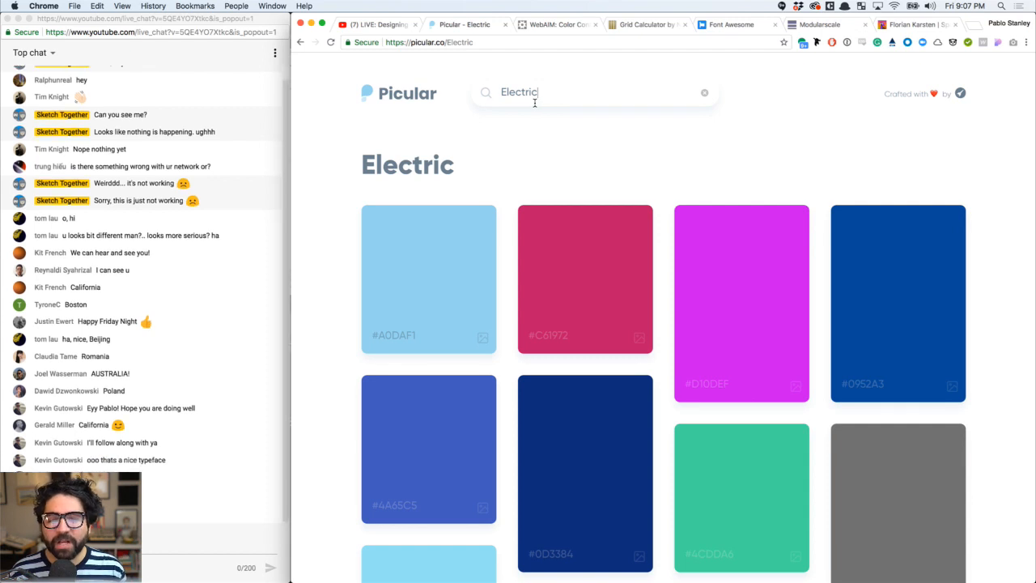
double_click(534, 103)
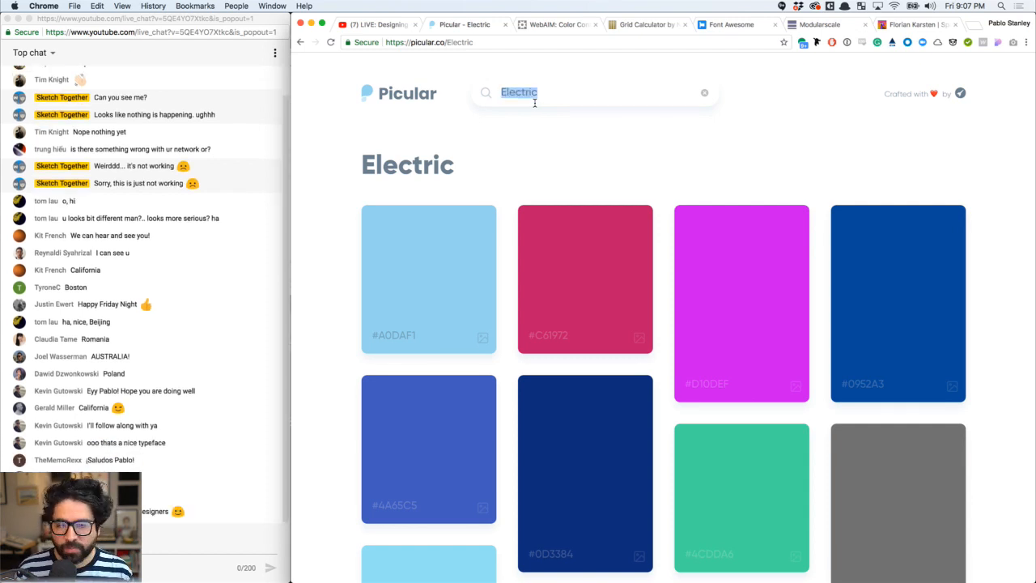
type("forest")
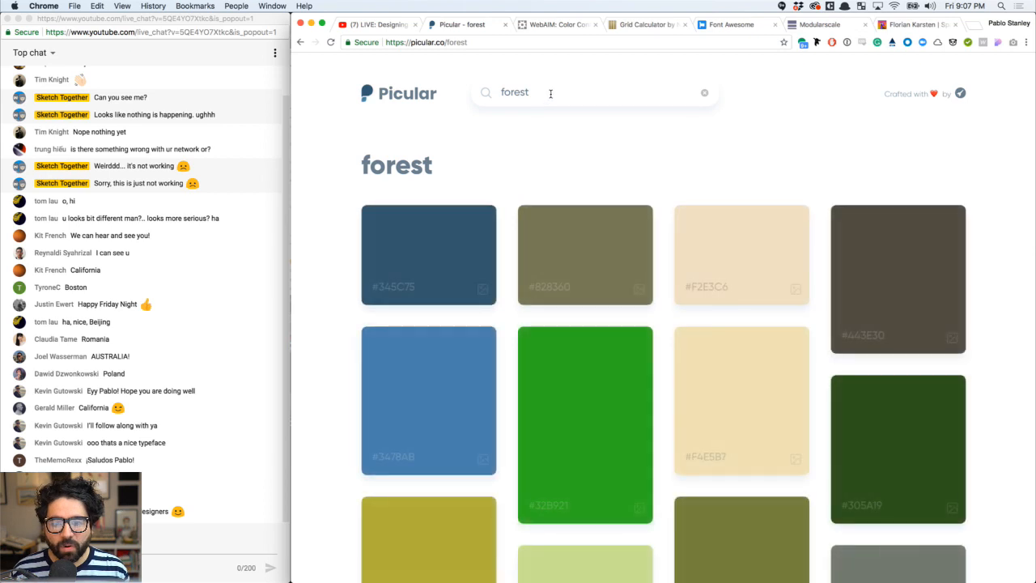
Search for colors matching "love" and look over the swatches
double_click(550, 94)
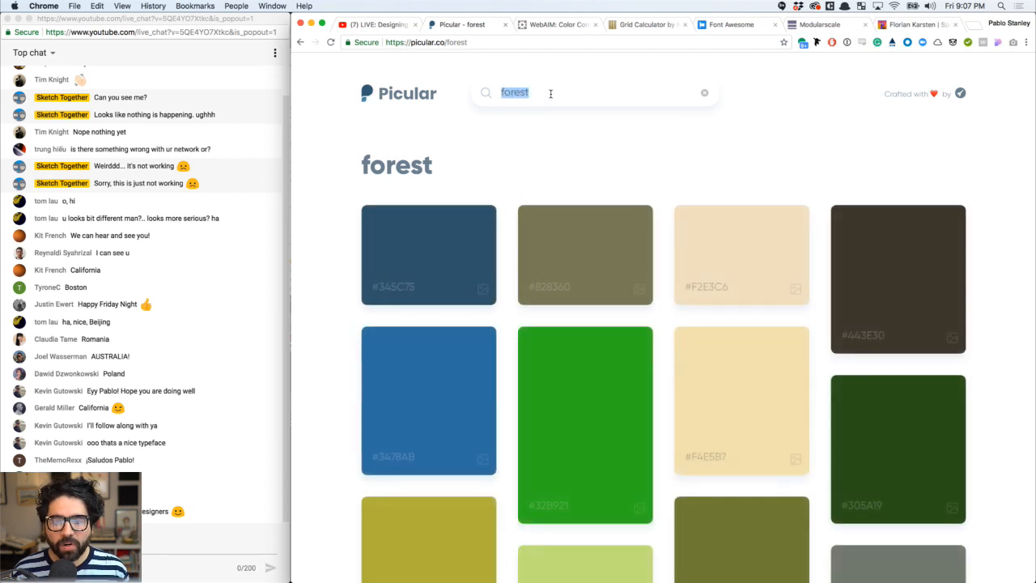
type("love")
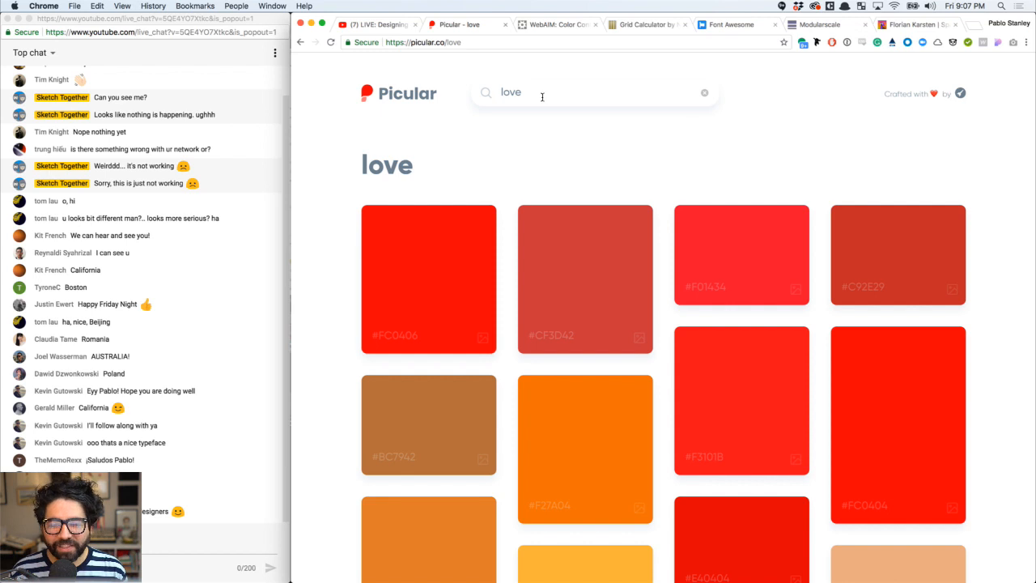
scroll(610, 386, "down", 5)
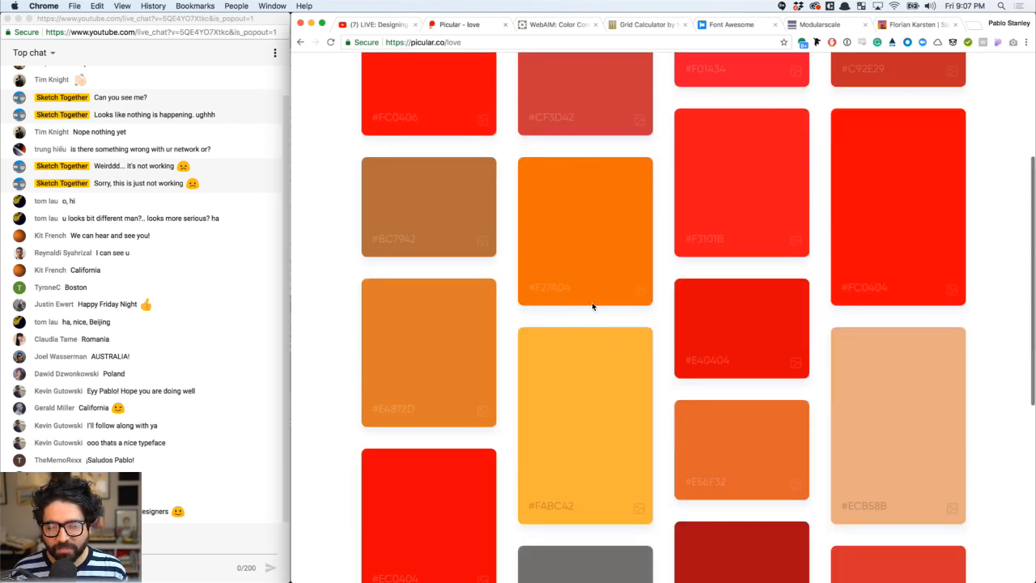
scroll(594, 303, "up", 5)
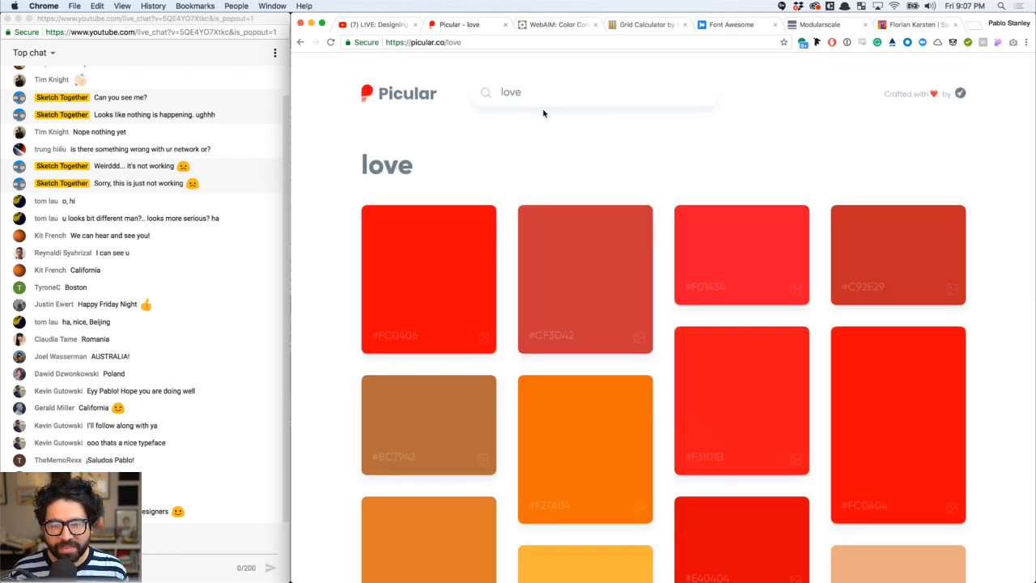
Search for colors matching "anger" and look through the whole set of swatches
left_click(539, 99)
key("BackSpace")
type("anger")
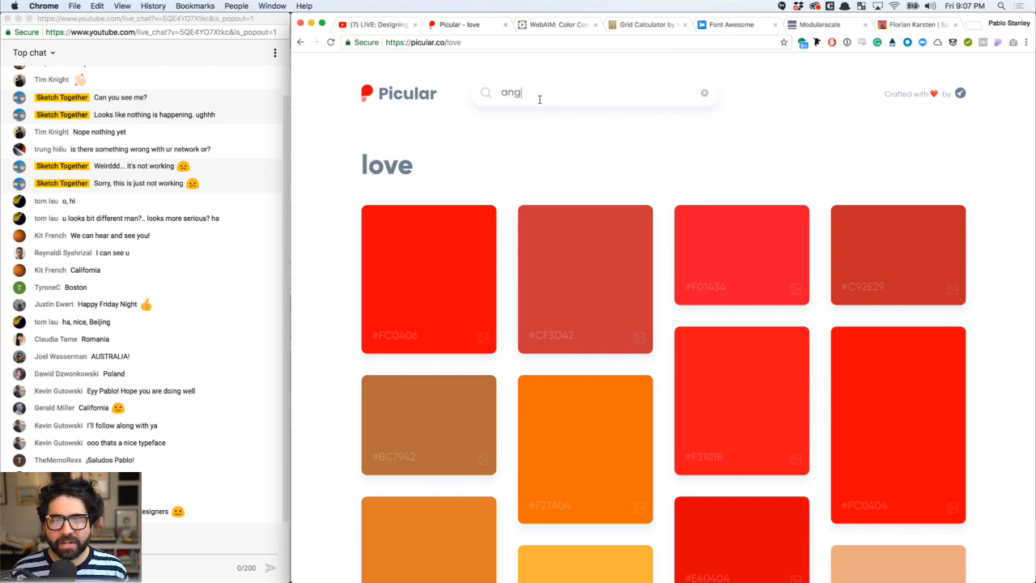
key("Return")
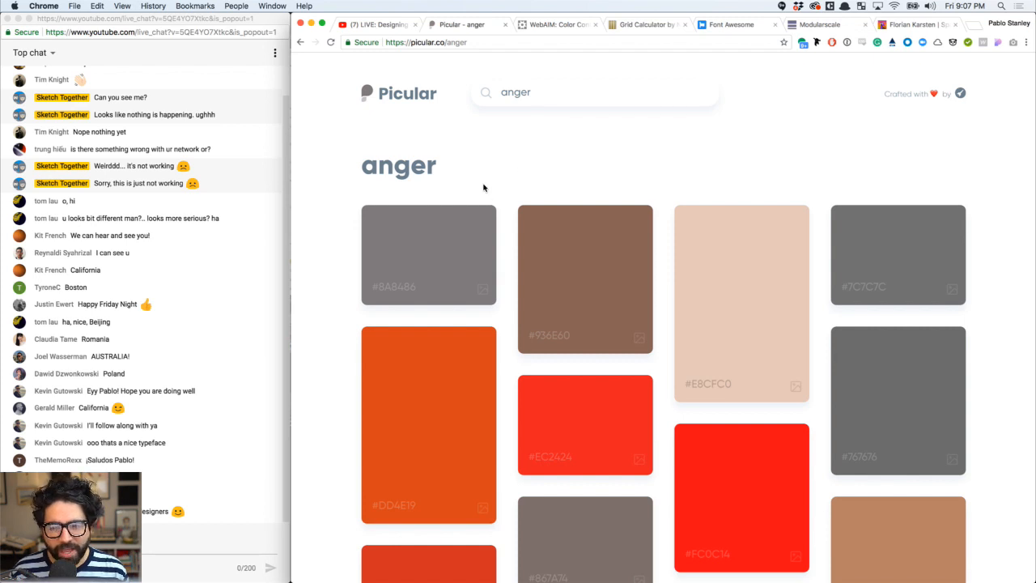
scroll(483, 187, "down", 2)
scroll(556, 212, "up", 2)
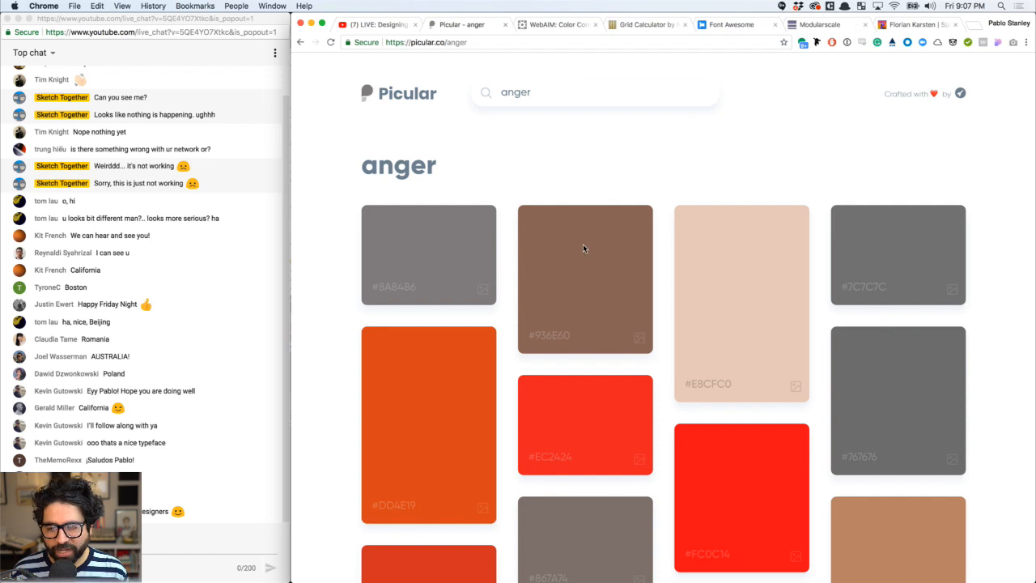
scroll(527, 266, "down", 5)
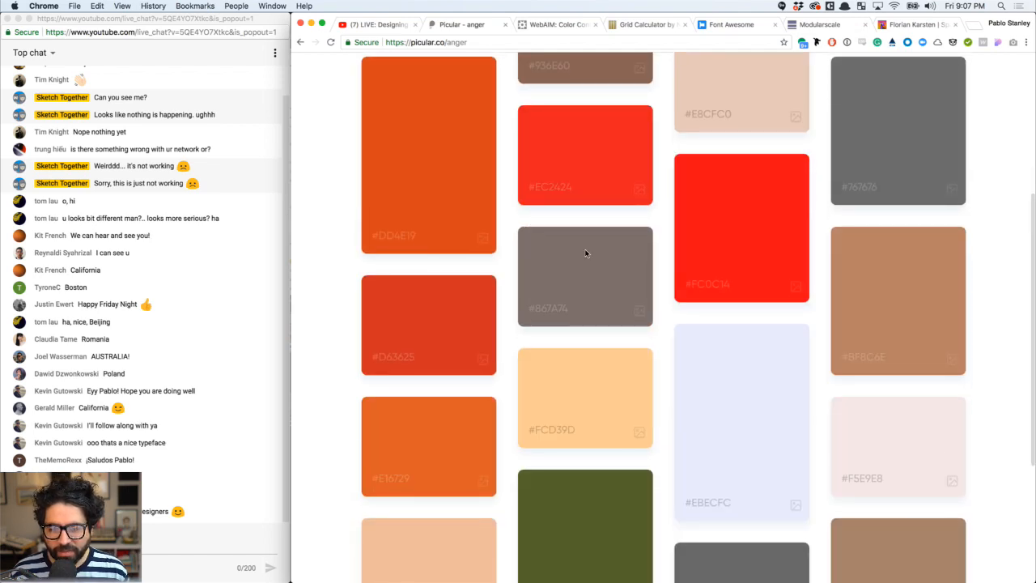
scroll(585, 254, "down", 3)
scroll(585, 254, "up", 8)
scroll(579, 203, "down", 1)
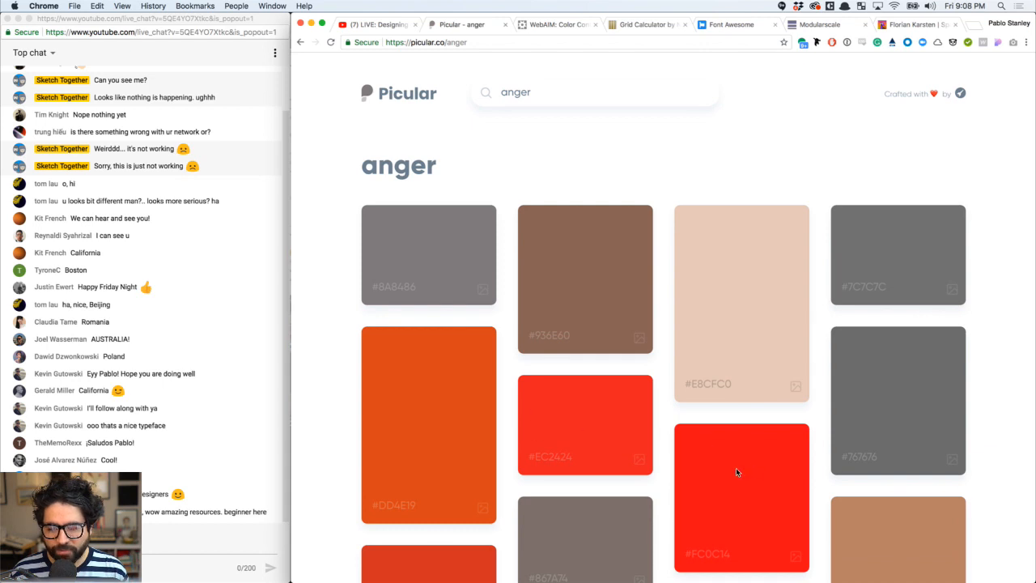
Search for colors matching "happiness"
left_click(554, 97)
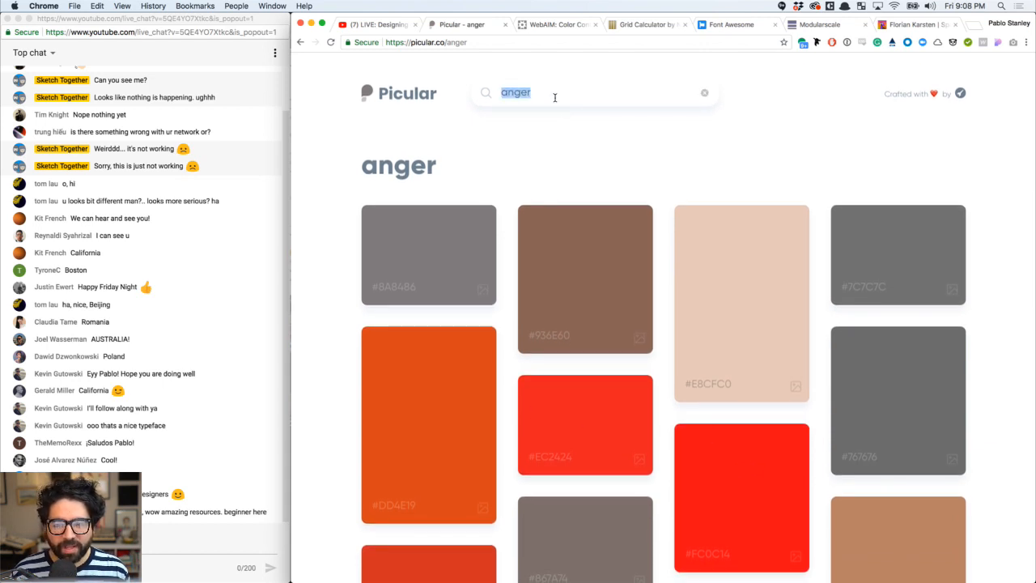
type("happines")
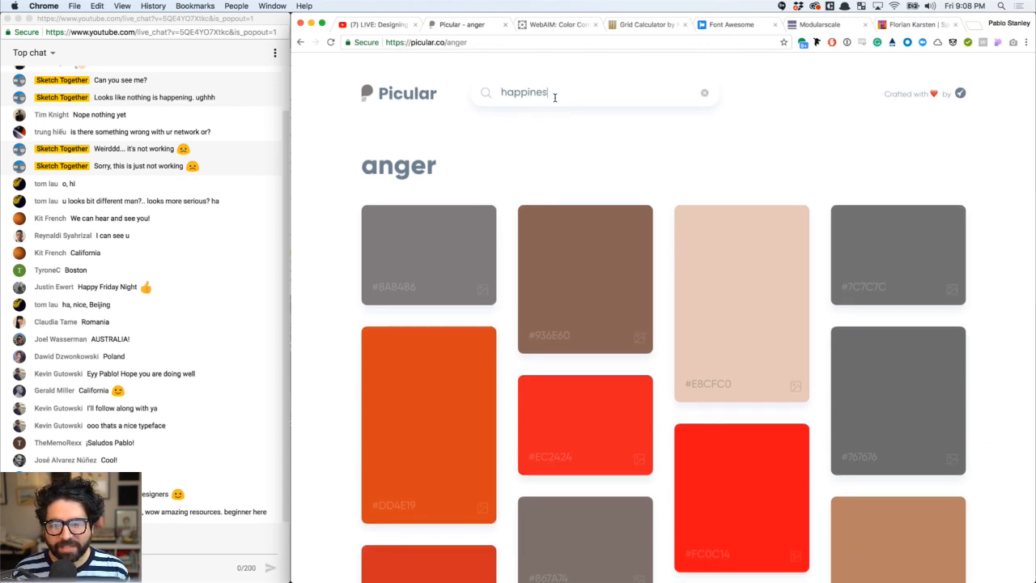
type("s")
key("Return")
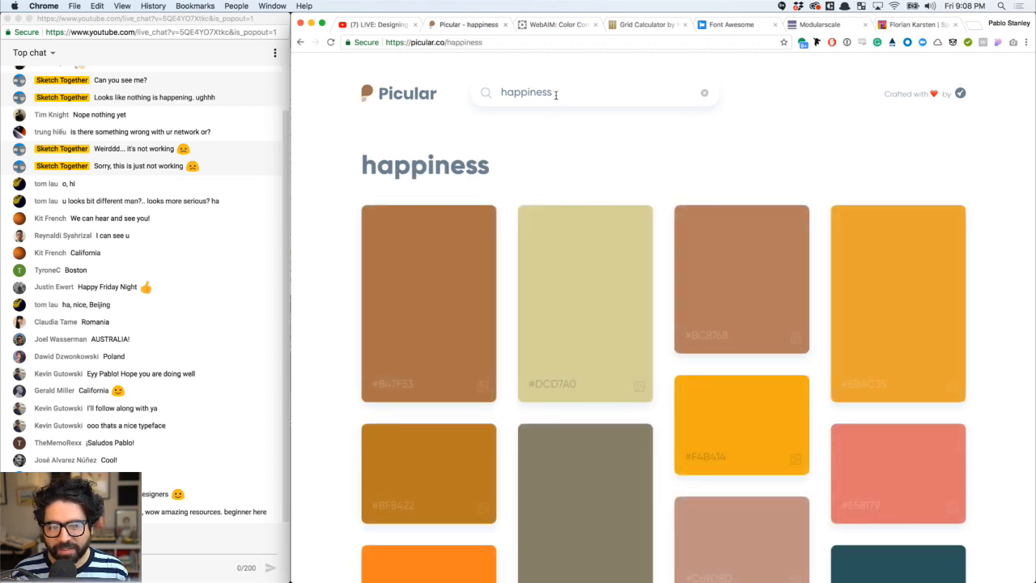
Change the color search term to "happy" and run the search
left_click(545, 99)
type("happy")
key("Return")
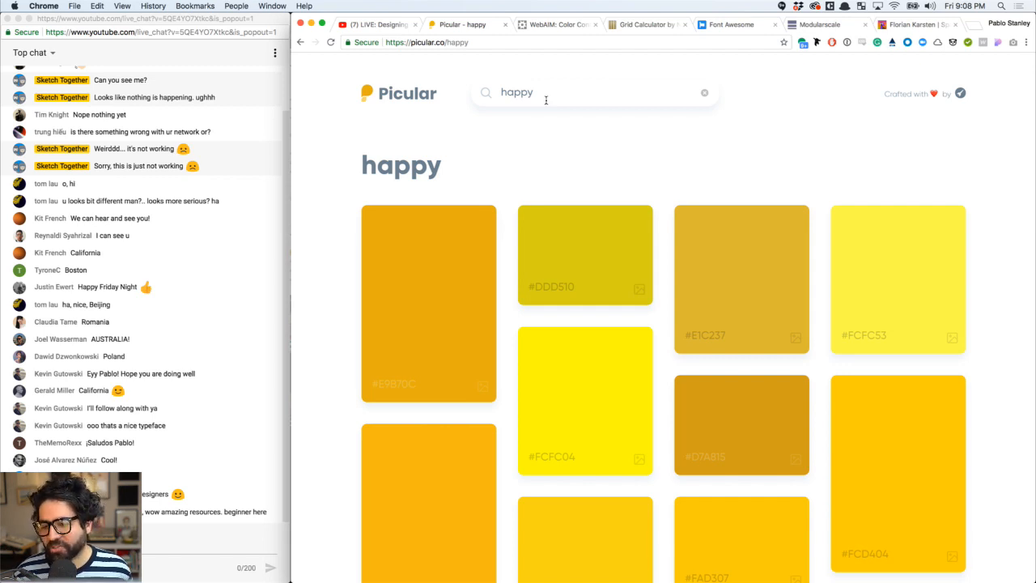
Search for colors matching "electric", correcting the misspelled term, and browse the swatches
left_click(521, 93)
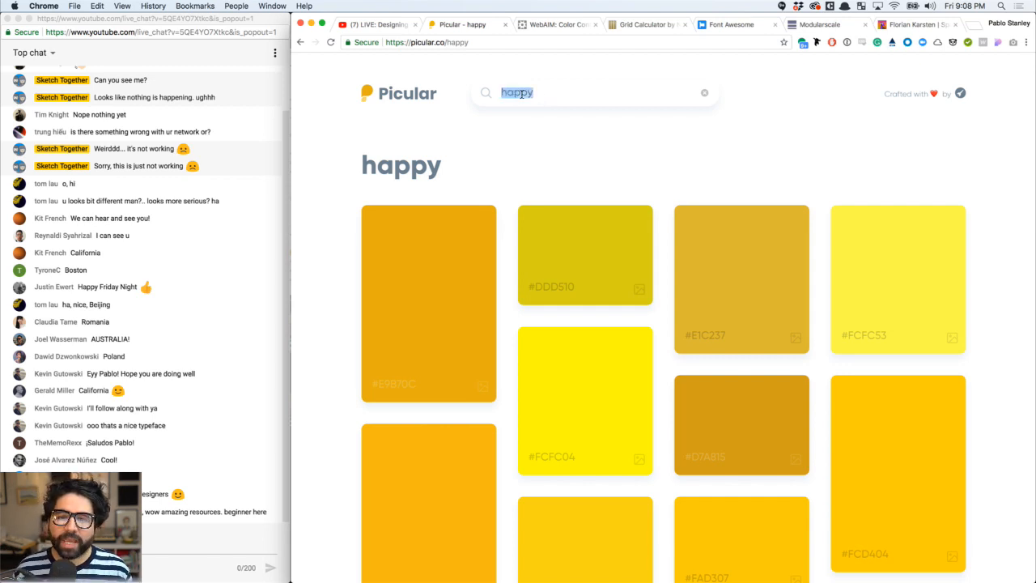
type("electi")
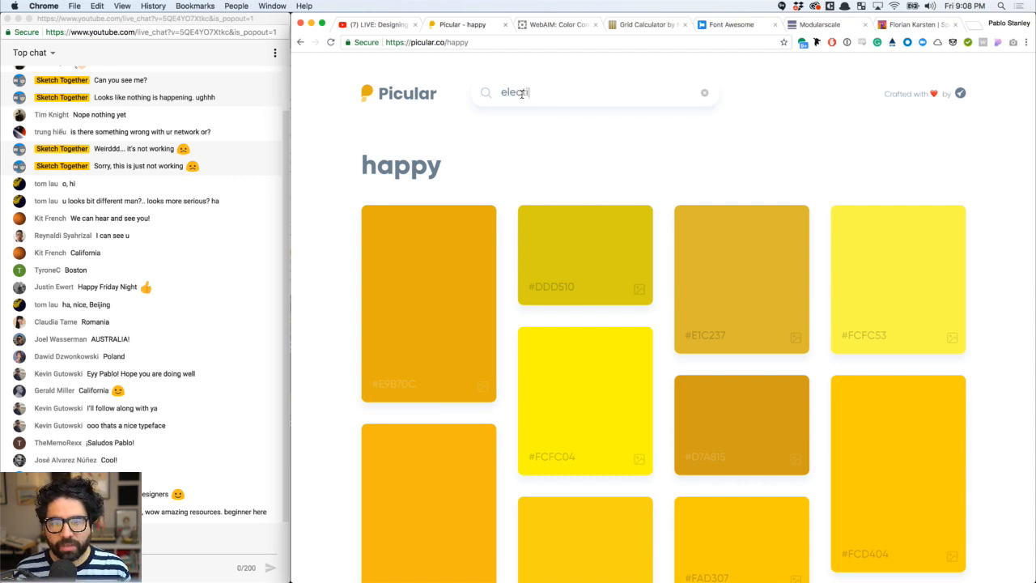
type("c")
key("Return")
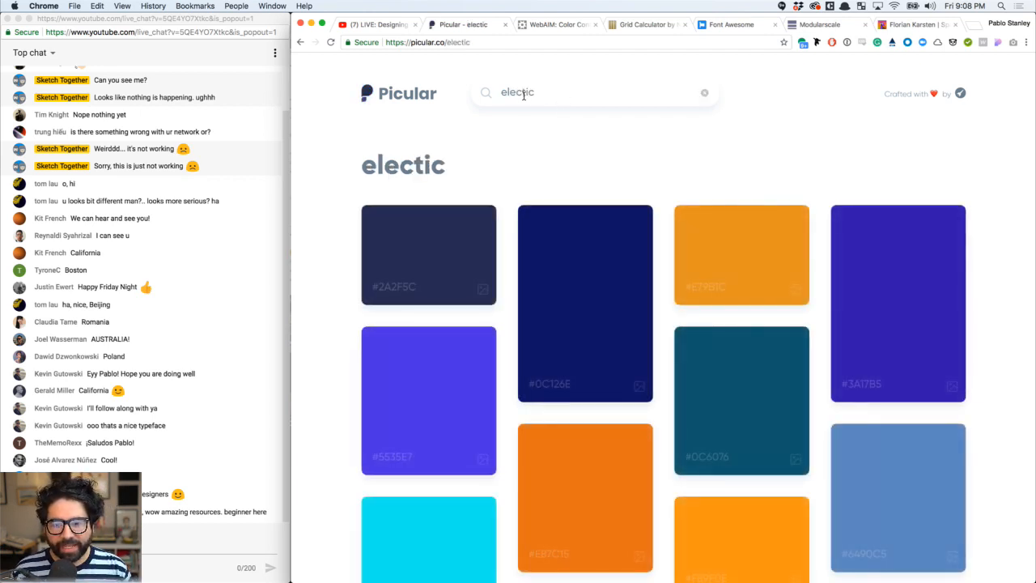
left_click(523, 95)
type("r")
key("Return")
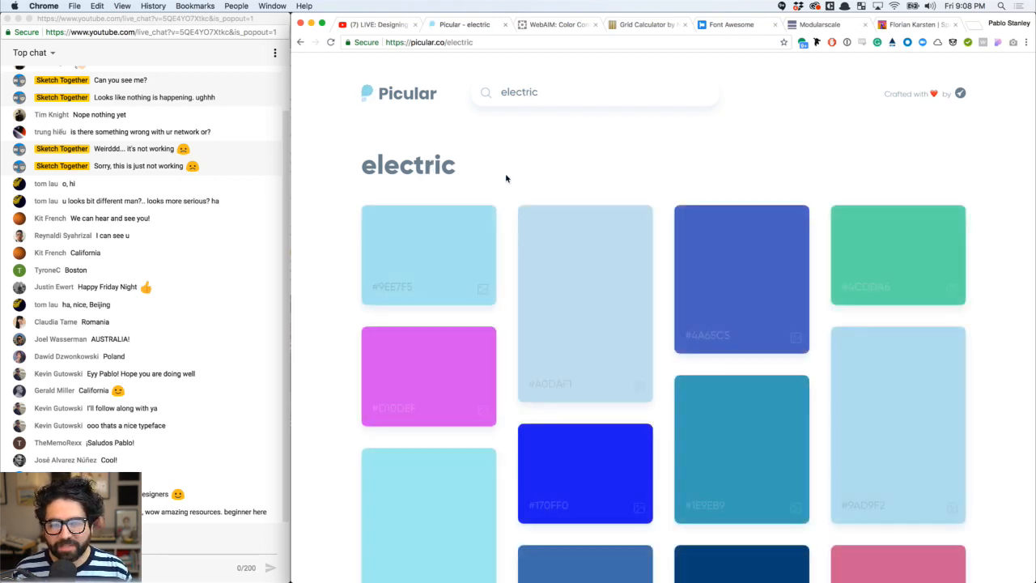
scroll(631, 153, "down", 4)
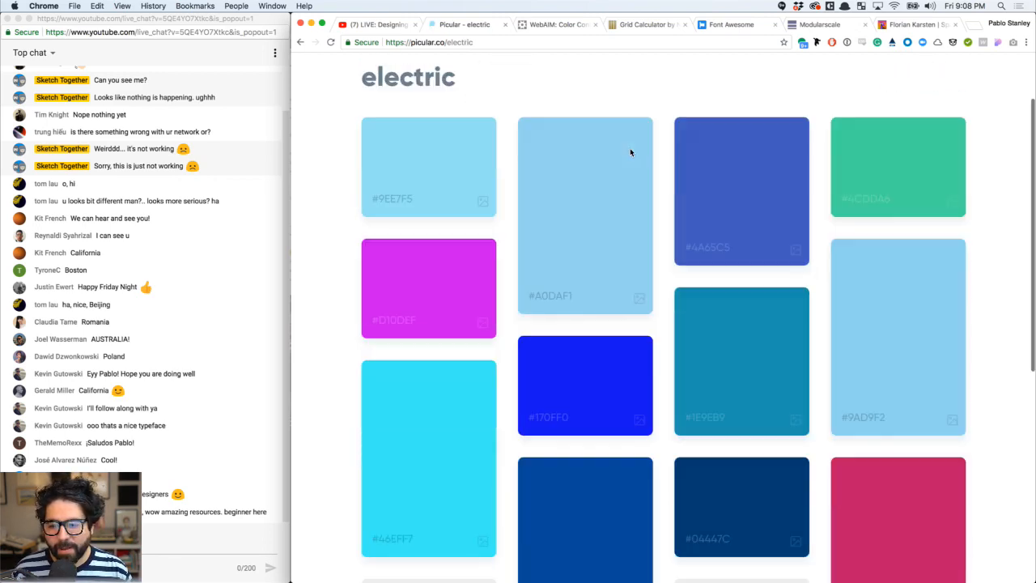
Look through the electric swatches and copy the hex code of the blue swatch #4A65C5
scroll(630, 152, "up", 4)
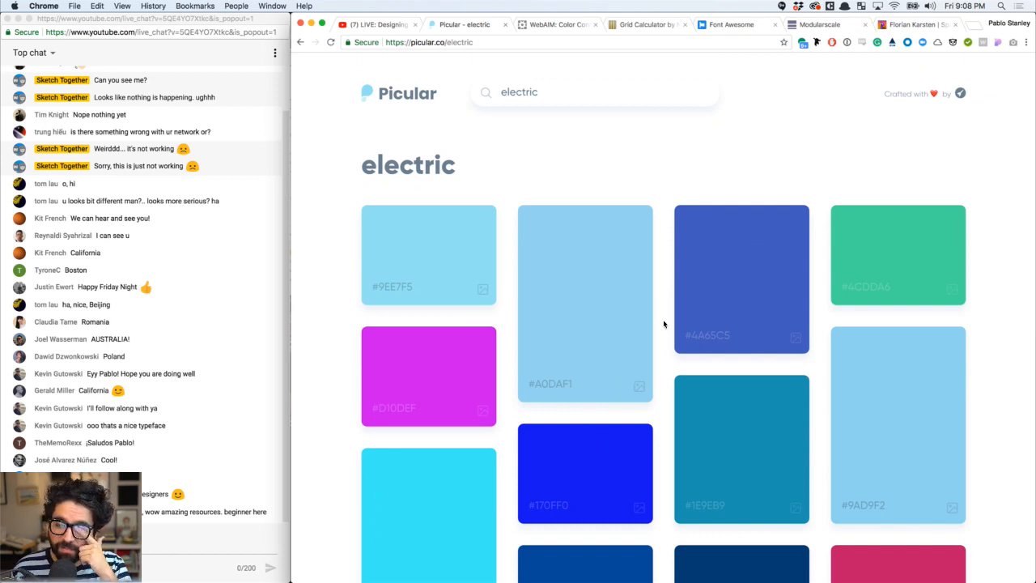
scroll(711, 258, "down", 8)
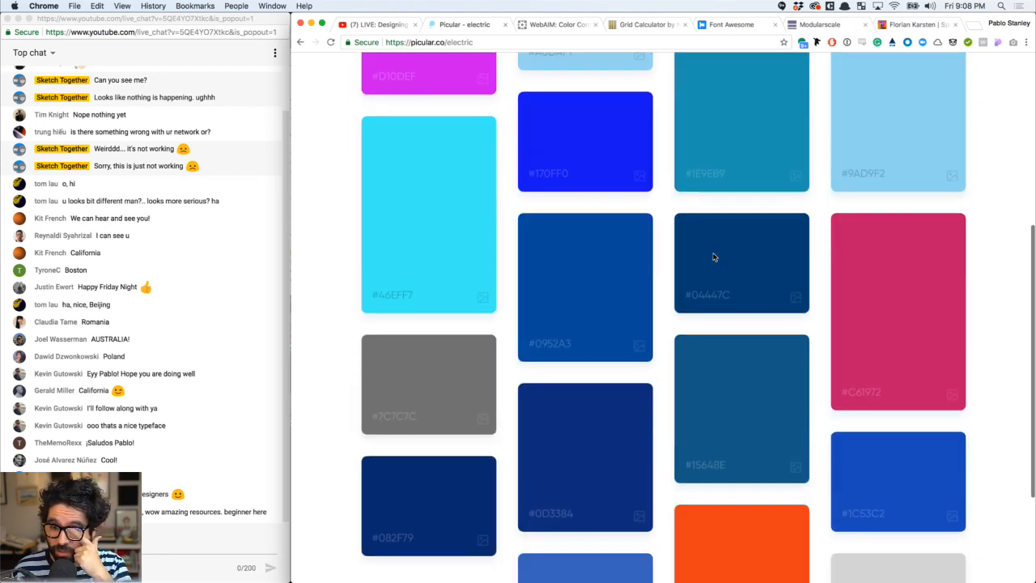
scroll(712, 257, "up", 3)
scroll(713, 257, "down", 1)
scroll(713, 258, "up", 3)
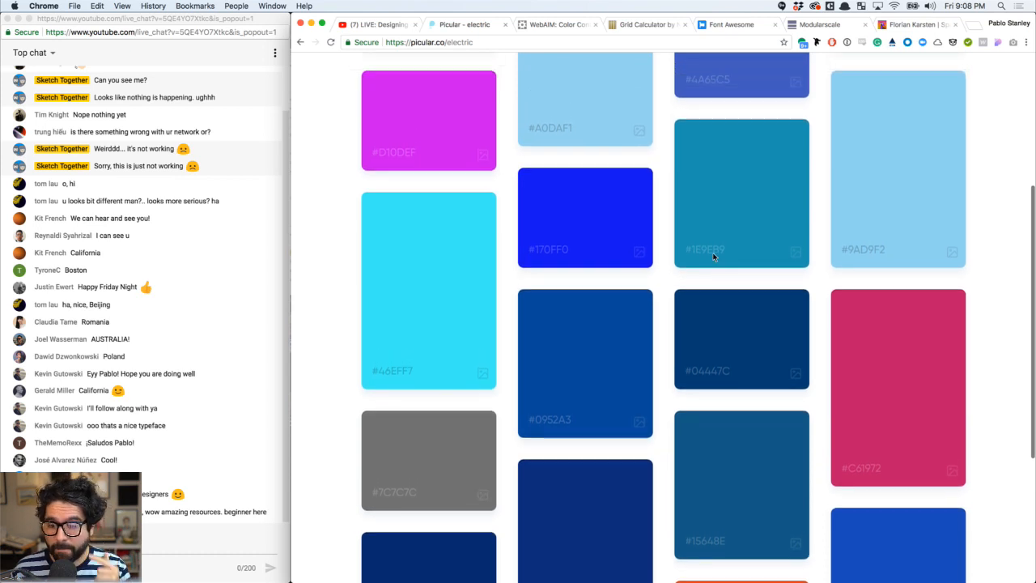
left_click(709, 178)
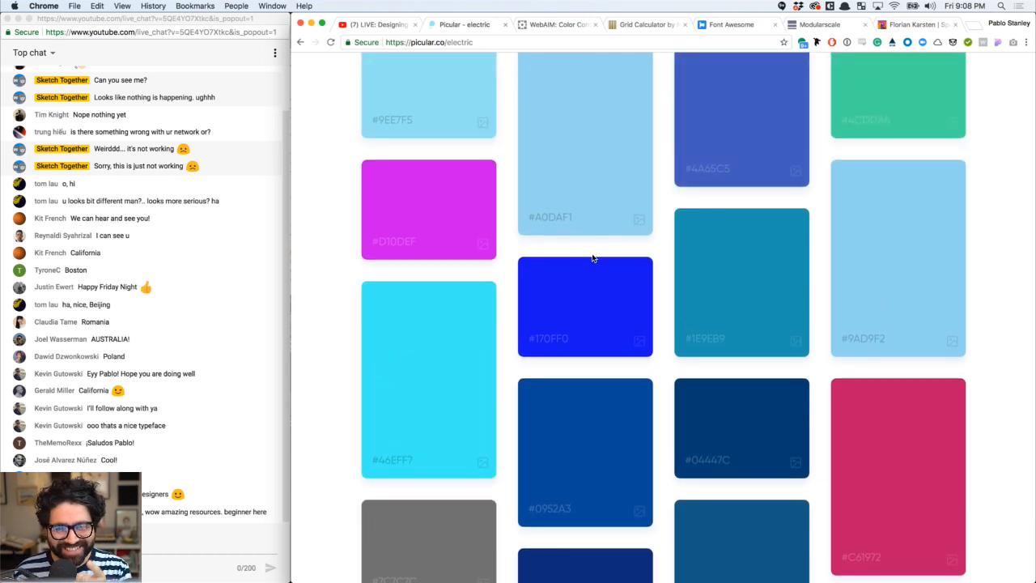
Switch to InVision Studio and draw a new large portrait artboard beside Intro 2
key("super+Tab")
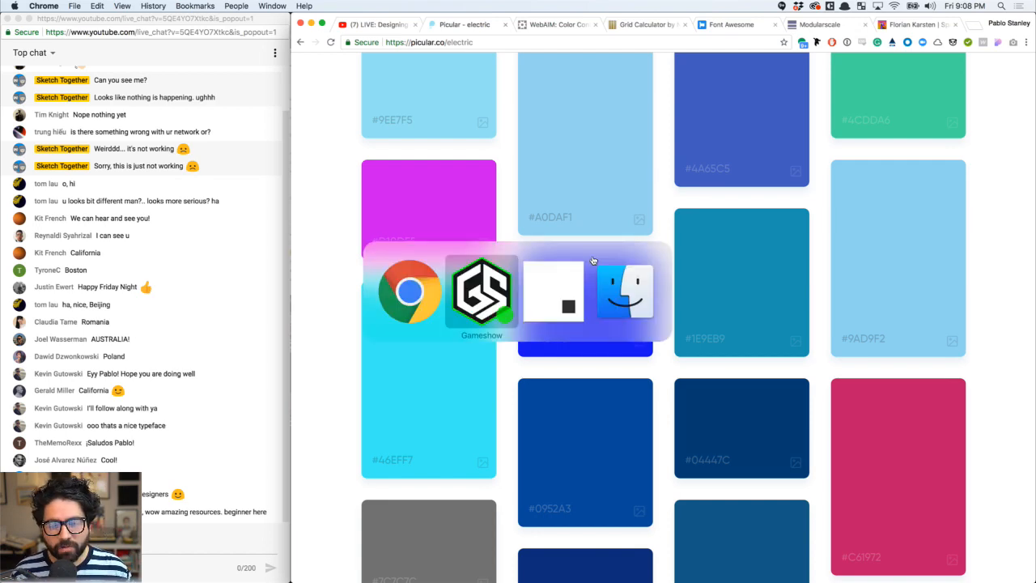
key("super+Tab")
scroll(591, 257, "down", 5)
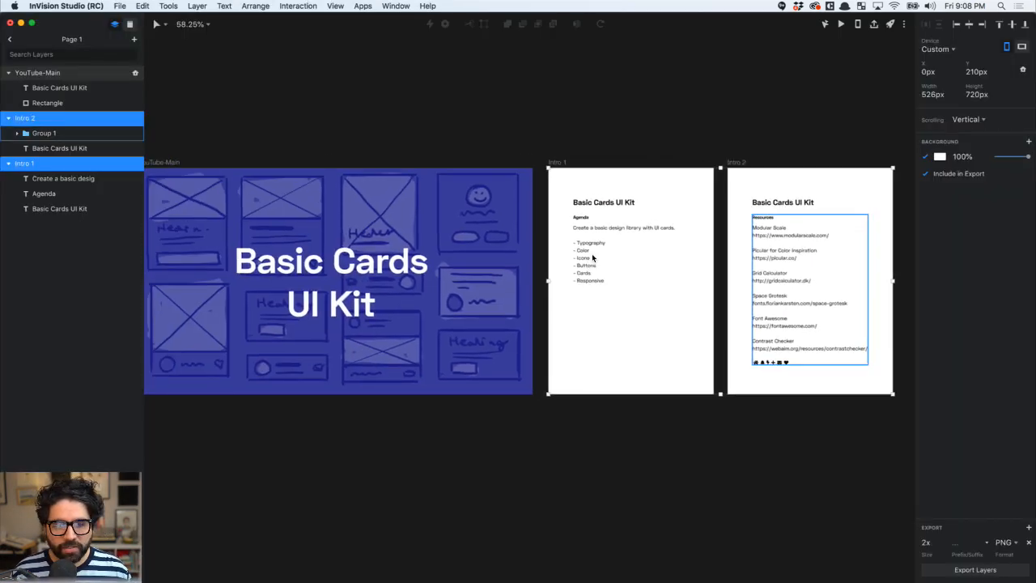
scroll(591, 257, "right", 5)
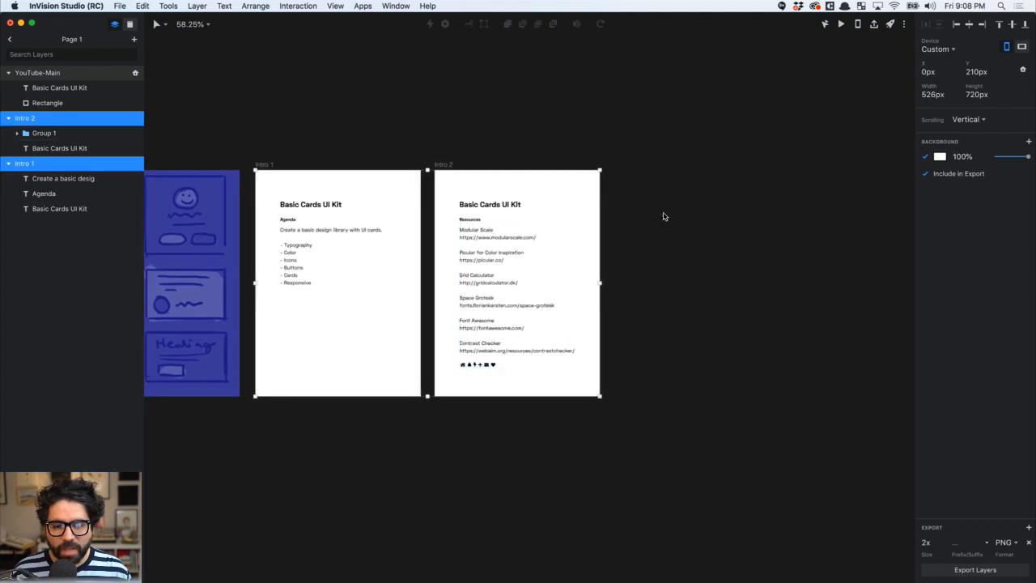
left_click(697, 194)
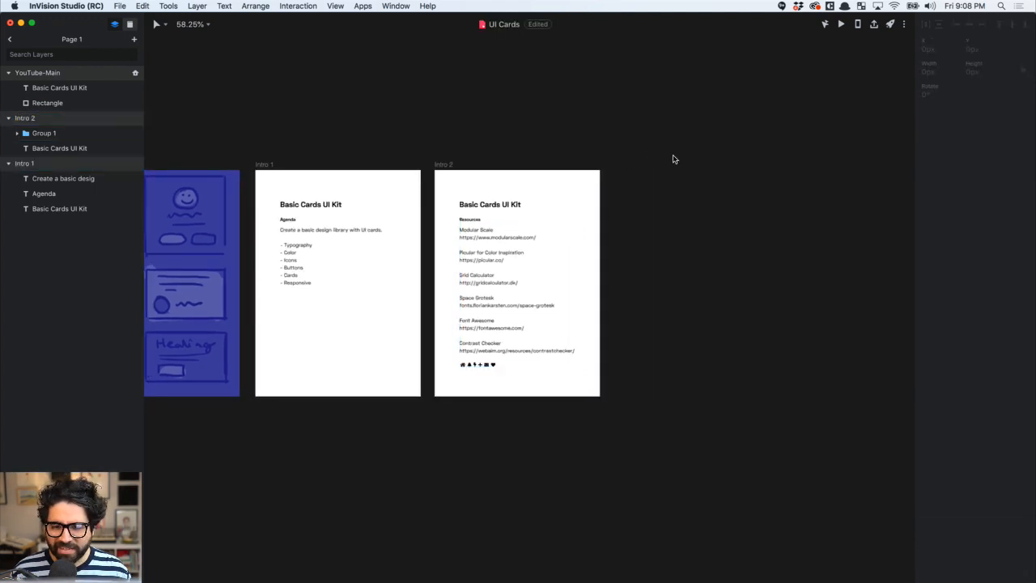
key("a")
left_click_drag(632, 172, 916, 536)
scroll(735, 331, "right", 4)
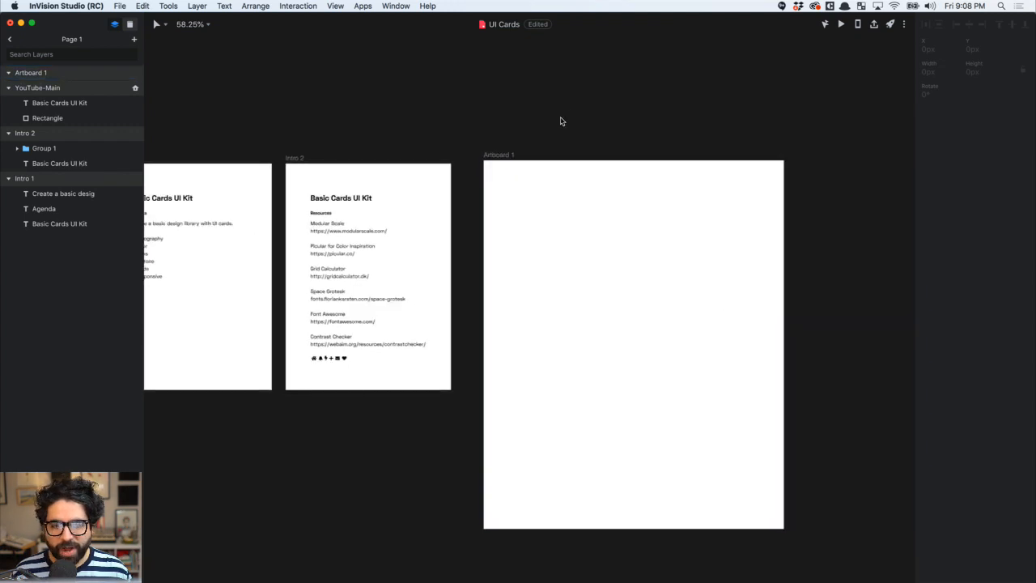
Copy the agenda text block from Intro 1 onto the new artboard
scroll(420, 164, "left", 4)
left_click(295, 252)
left_click_drag(294, 253, 704, 249)
left_click_drag(613, 189, 882, 441)
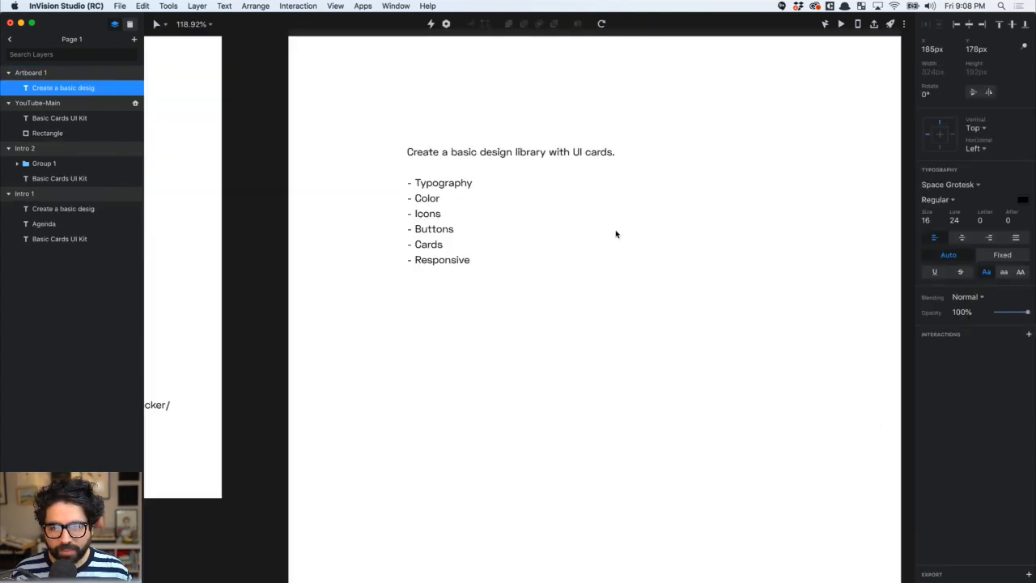
Delete the line "Create a basic design library with UI cards." from the copied text and move the list closer to the artboard's upper-left corner
left_click(458, 153)
double_click(458, 153)
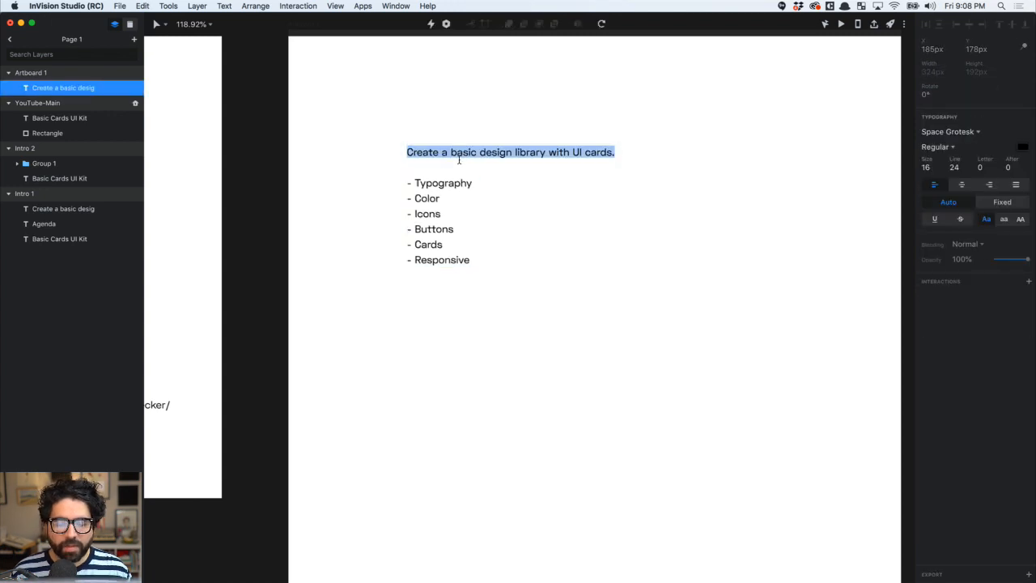
key("BackSpace")
key("Escape")
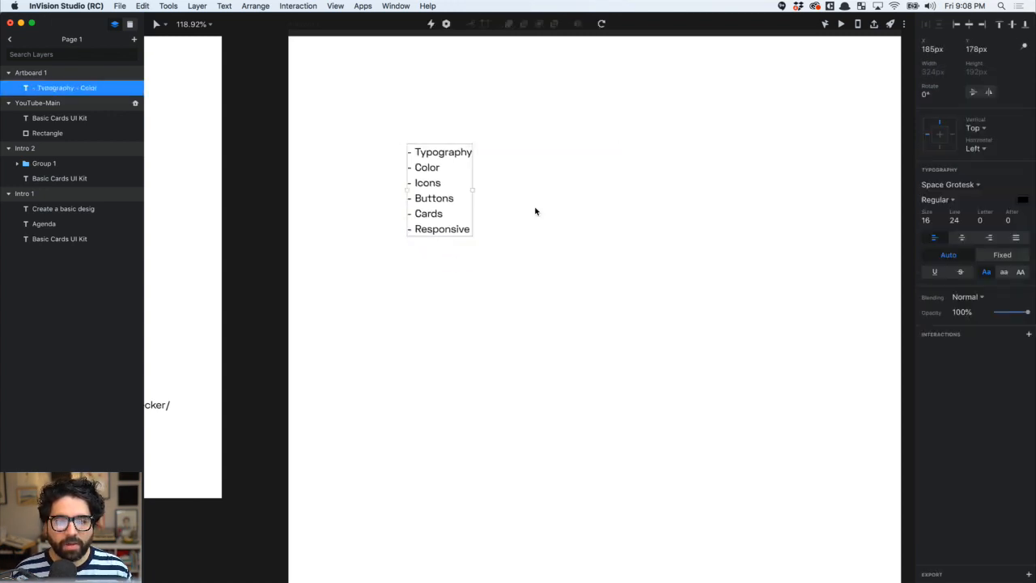
scroll(518, 190, "up", 3)
scroll(518, 191, "left", 3)
left_click_drag(507, 253, 473, 224)
left_click(586, 203)
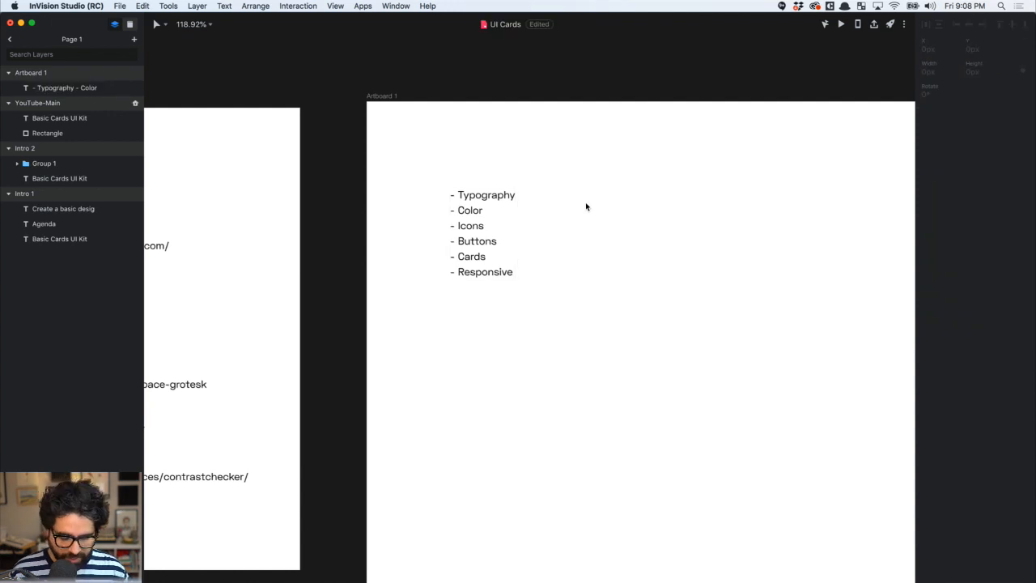
Draw a square of about 65 px to the right of the topic list
key("r")
left_click_drag(587, 178, 631, 221)
scroll(632, 216, "right", 3)
scroll(632, 216, "down", 1)
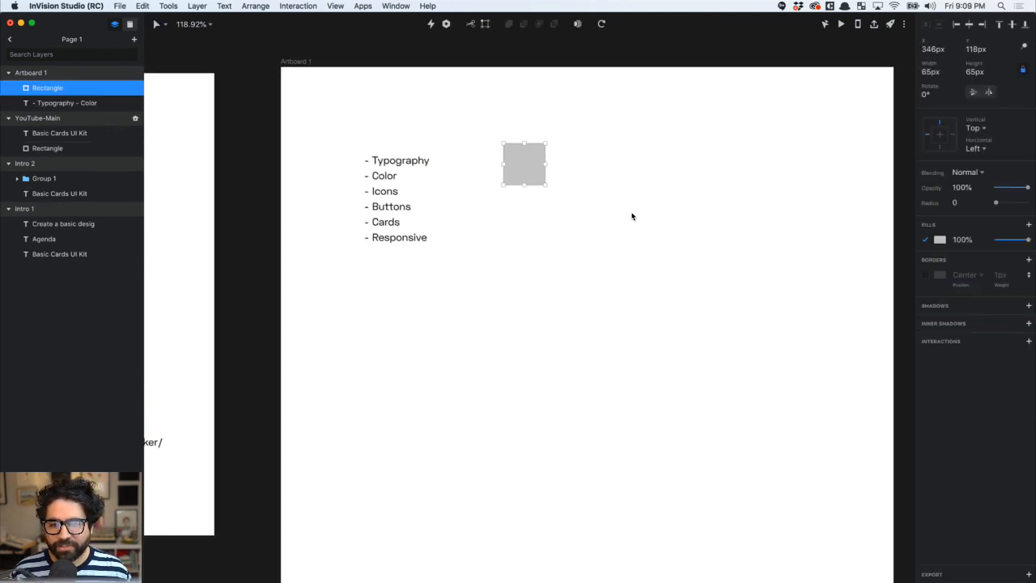
Fill the square with #4A65C5 and duplicate it to its right at X 423, Y 119 px, leaving a small gap
scroll(632, 216, "right", 2)
scroll(632, 216, "up", 2)
left_click(939, 239)
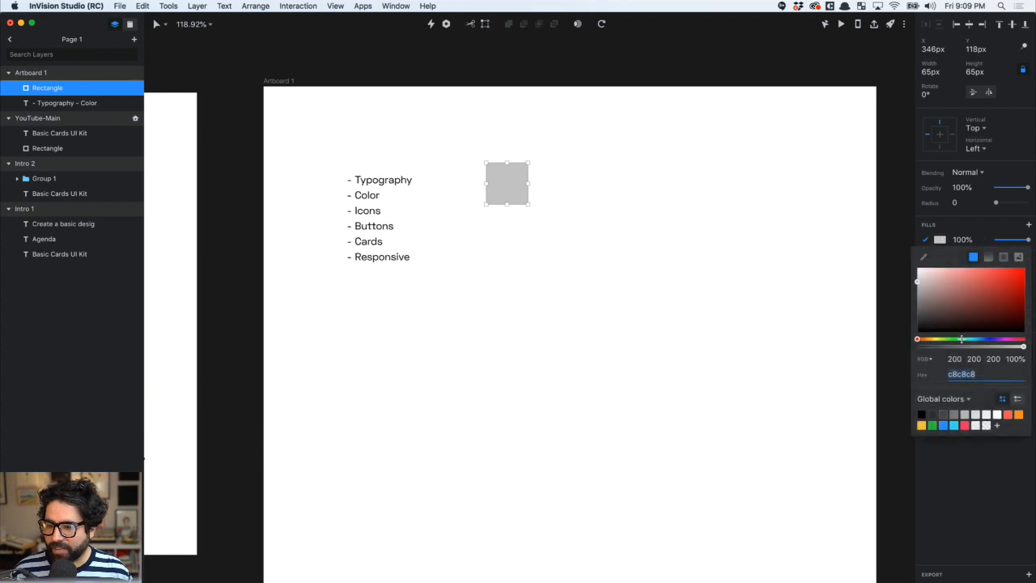
type("#4A65C5")
key("Return")
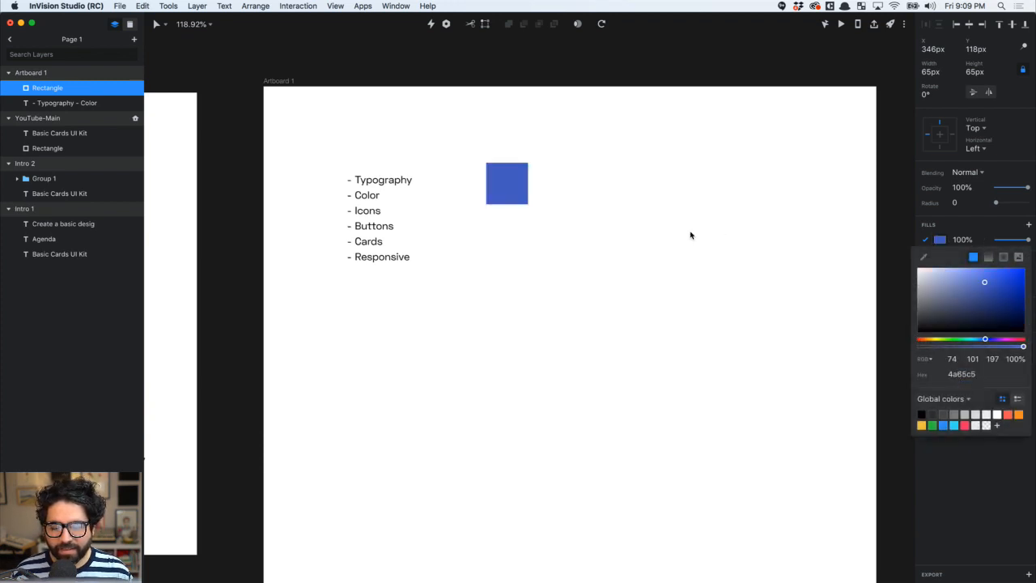
key("Escape")
left_click_drag(506, 188, 553, 189)
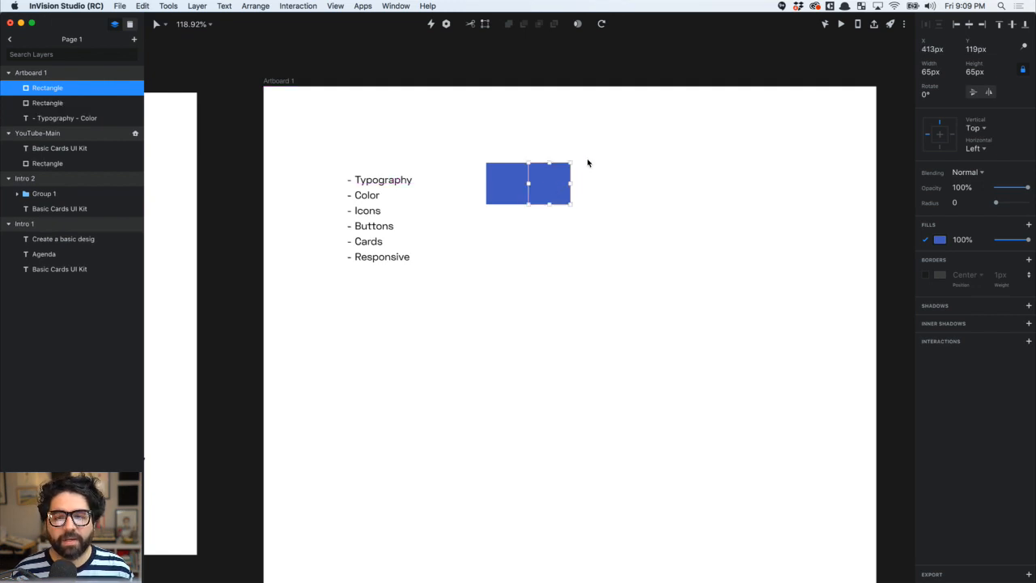
key("shift+Right")
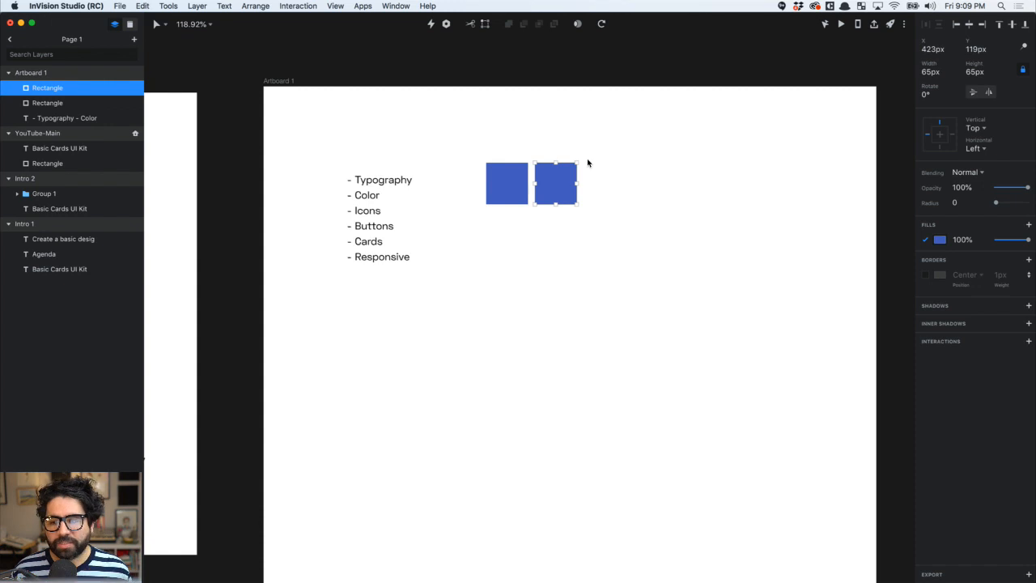
Switch to Chrome and examine the electric swatches on Picular together with the source images behind them
key("super+Tab")
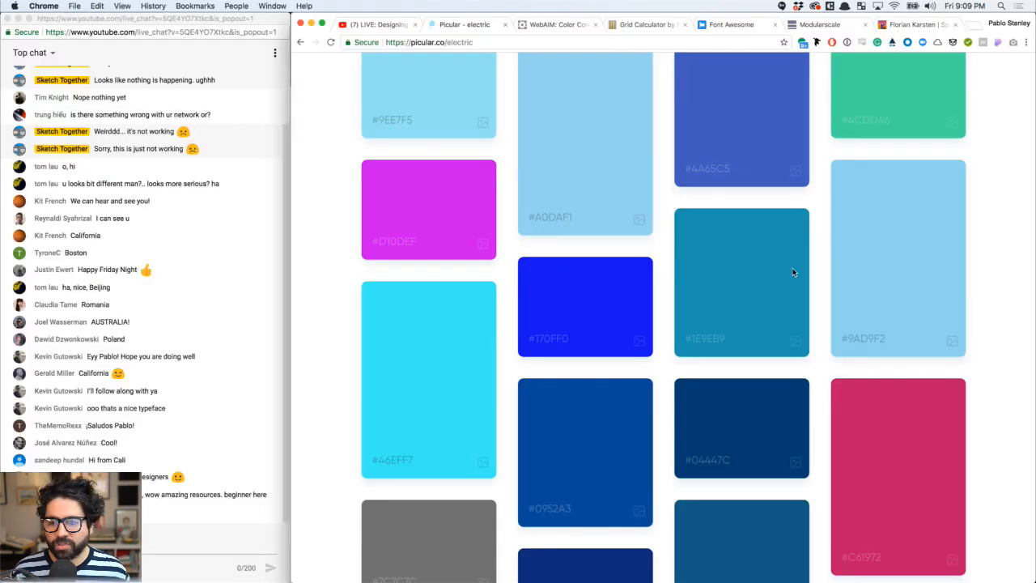
scroll(793, 271, "up", 3)
scroll(793, 272, "down", 2)
scroll(793, 272, "down", 3)
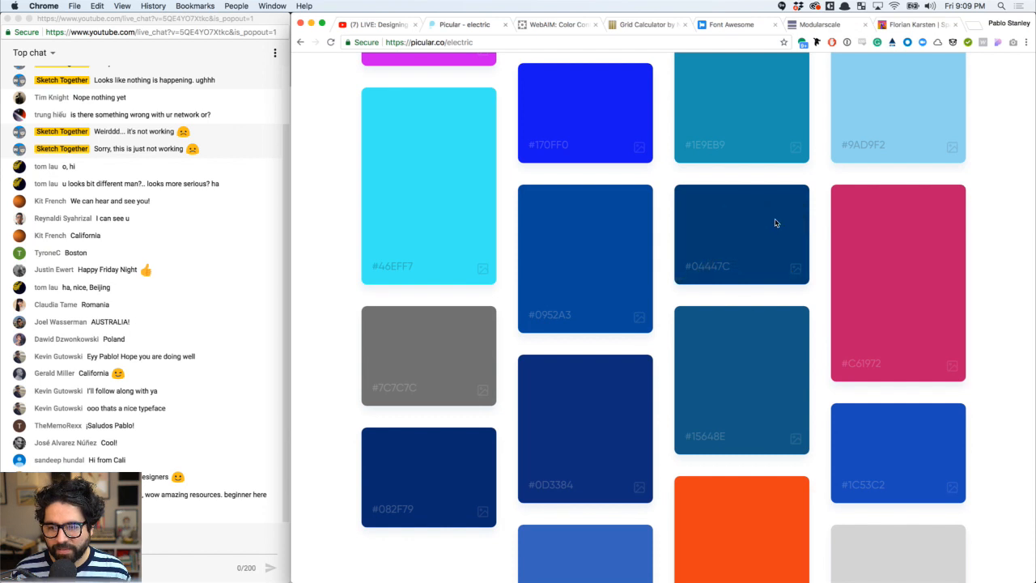
scroll(732, 238, "up", 3)
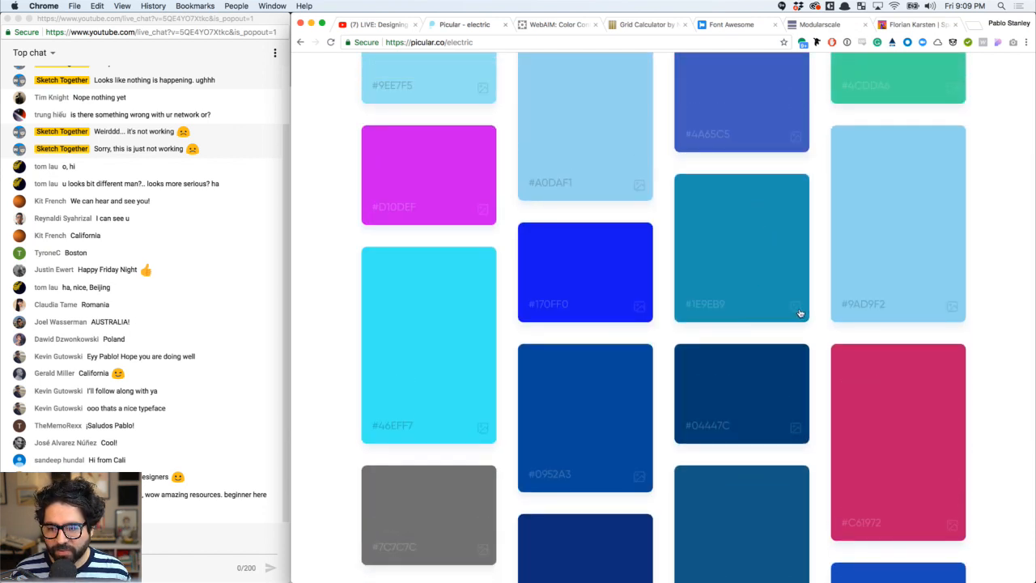
mouse_move(794, 311)
scroll(796, 262, "up", 3)
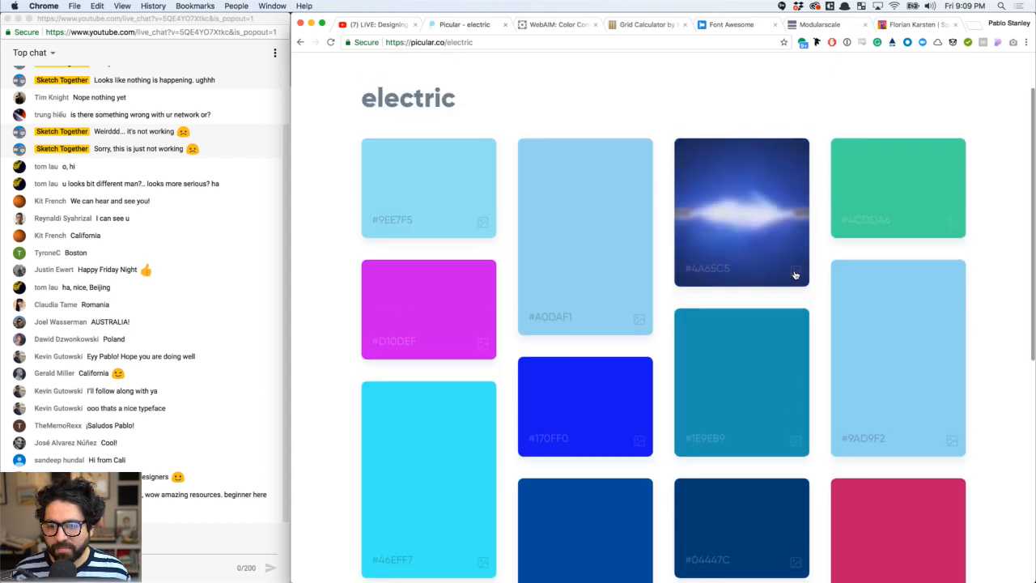
mouse_move(637, 328)
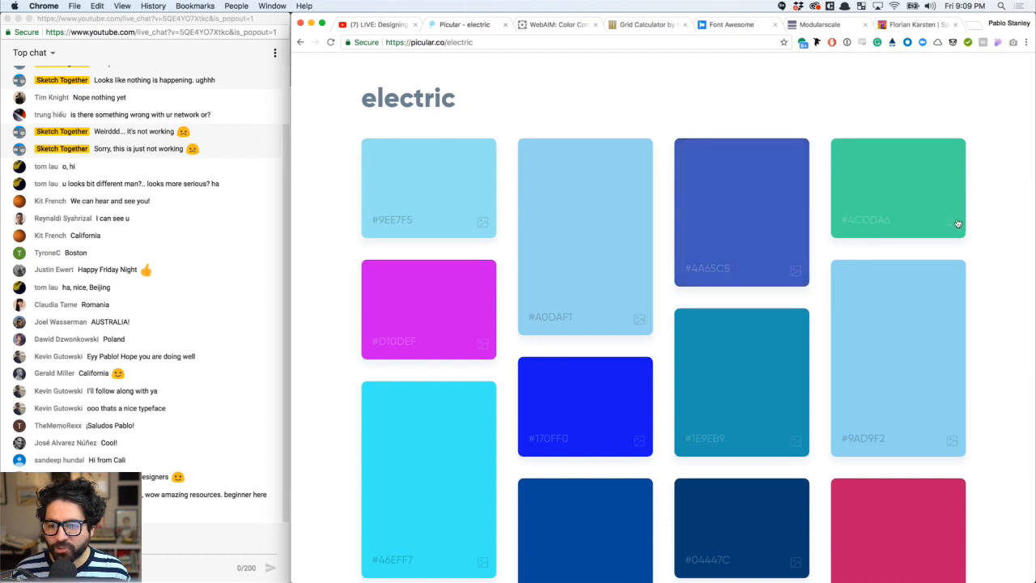
mouse_move(955, 229)
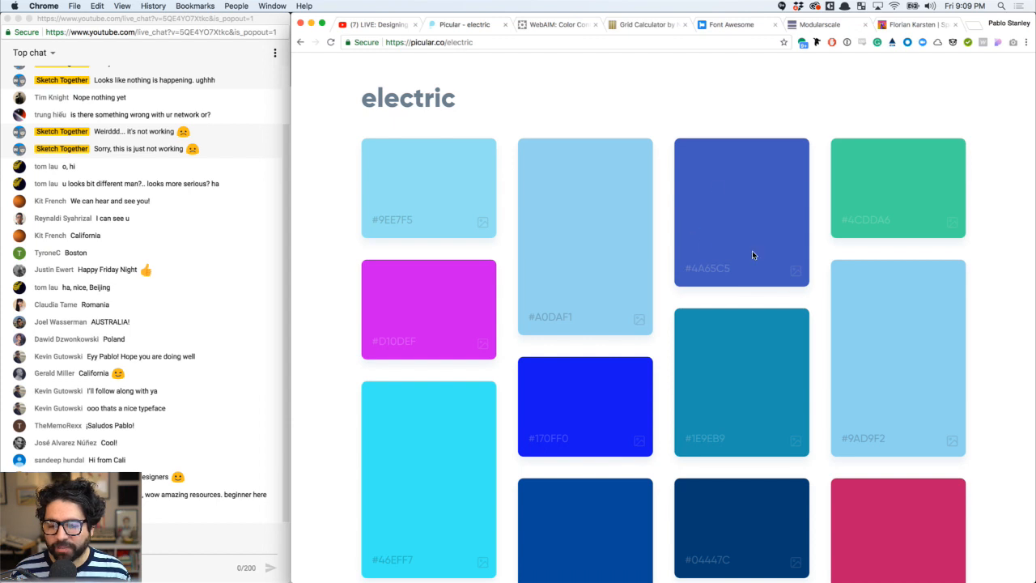
mouse_move(789, 273)
mouse_move(483, 227)
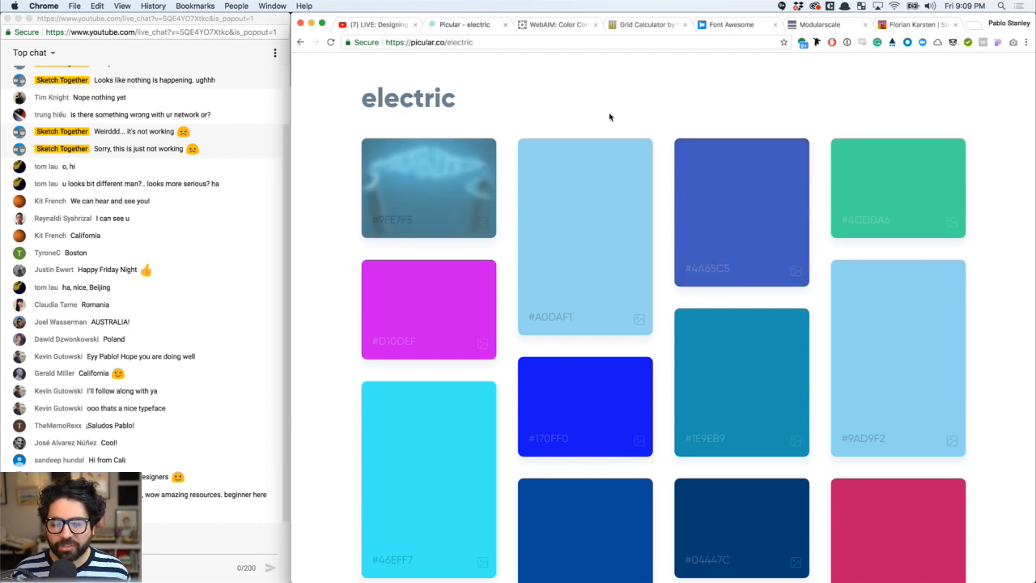
Copy the green #4CDDA6 from the swatches and apply it as the second square's fill in InVision Studio
scroll(739, 118, "down", 3)
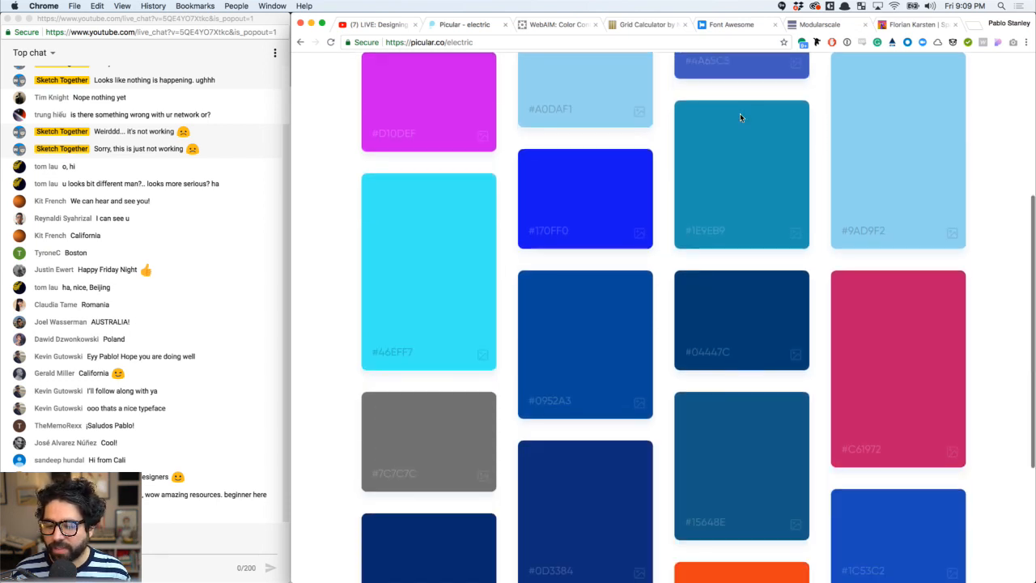
scroll(740, 118, "up", 3)
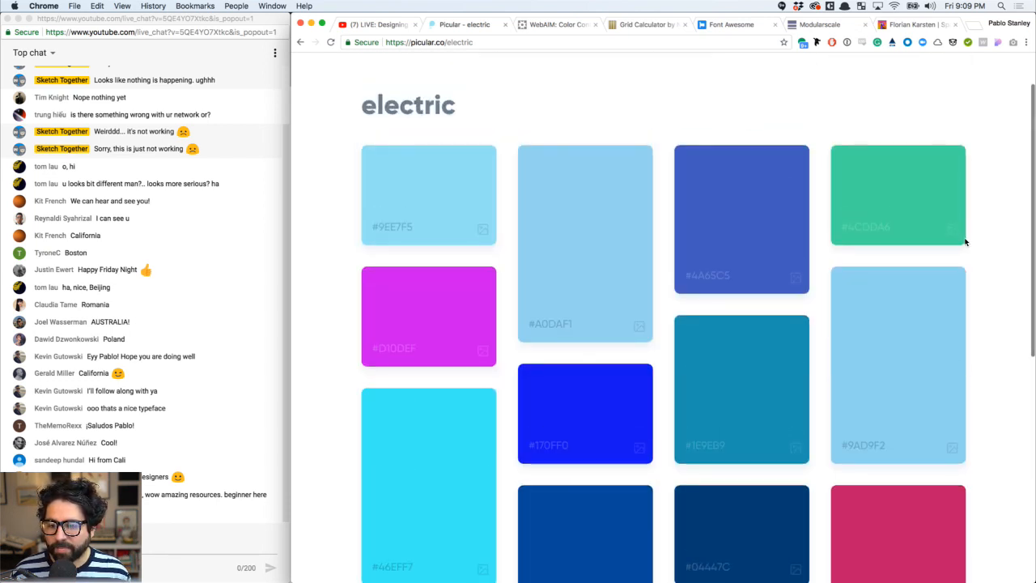
left_click(876, 228)
key("super+Tab")
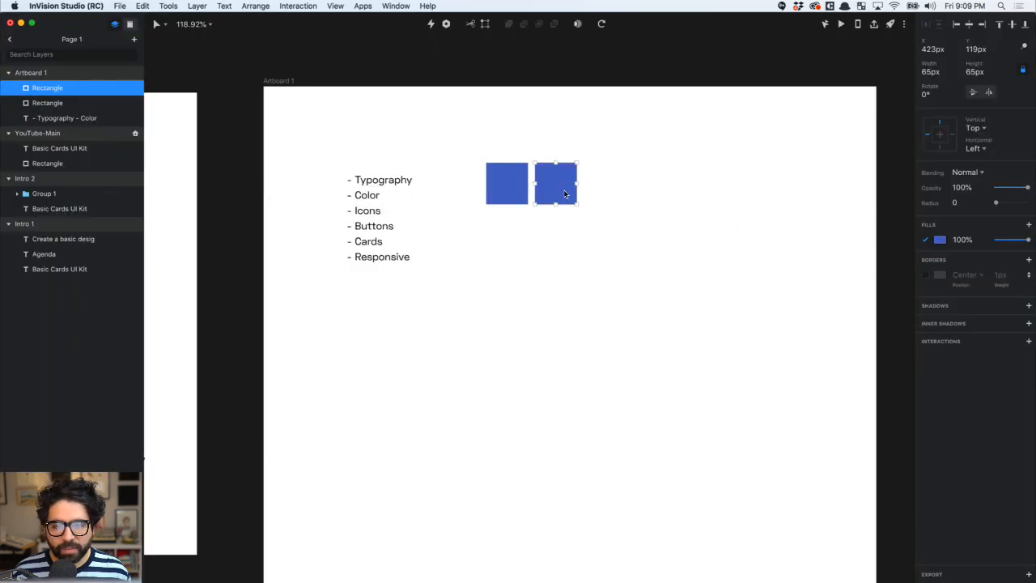
left_click(939, 240)
key("super+v")
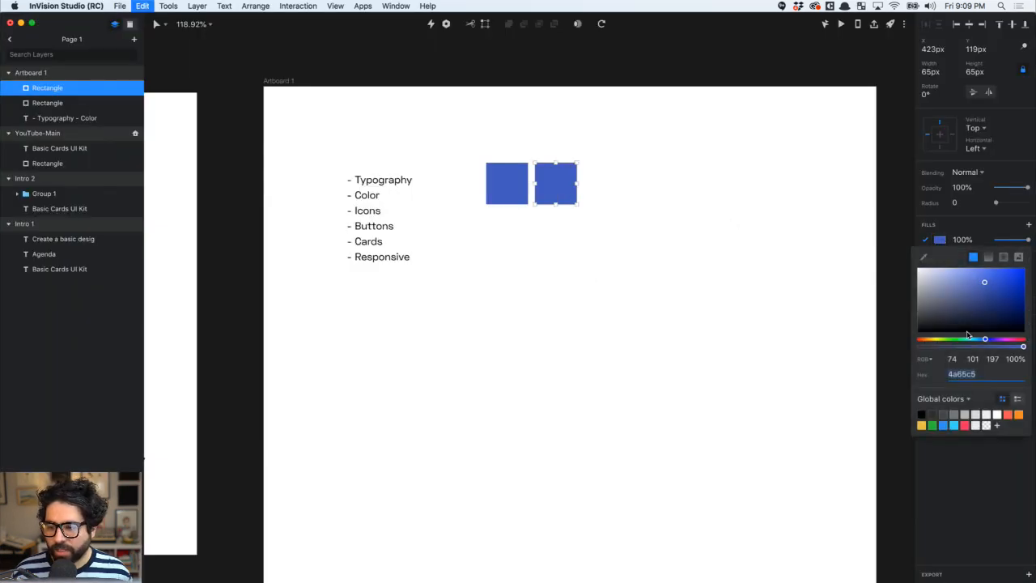
key("Return")
left_click(671, 306)
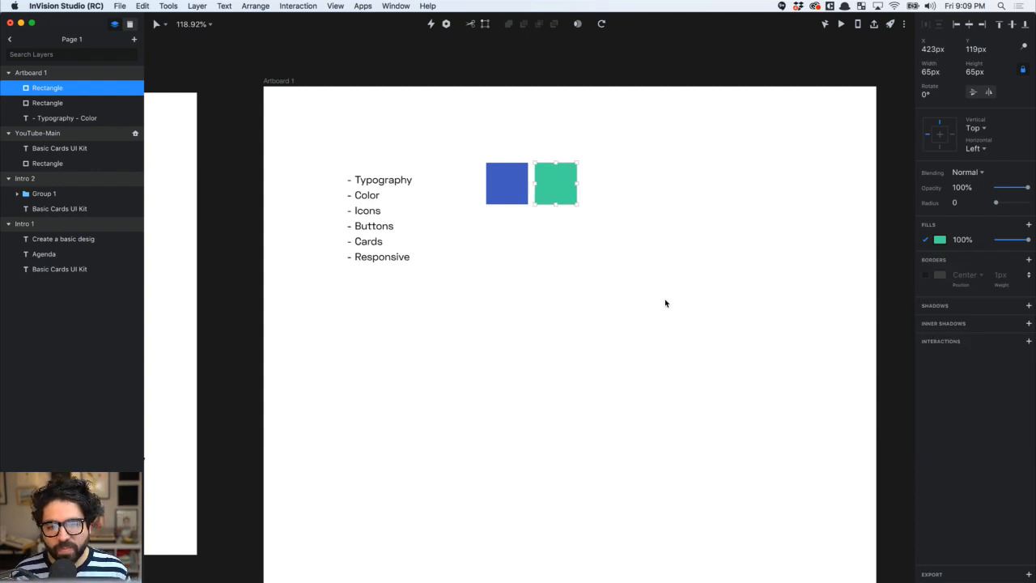
Round the corners of the blue and green squares with a radius of 8
left_click(599, 254)
left_click_drag(474, 135, 586, 219)
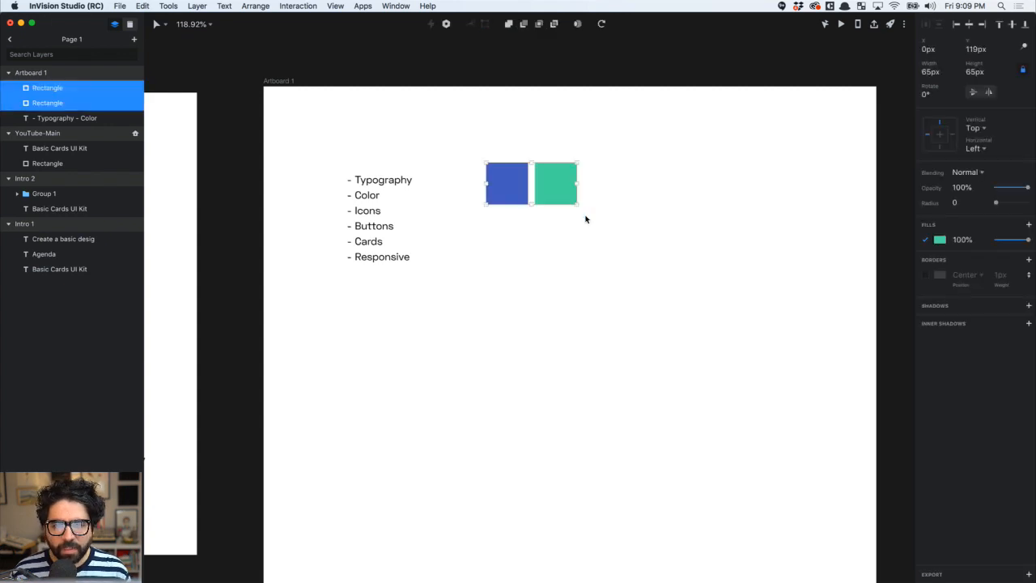
left_click(963, 203)
type("8")
left_click(775, 220)
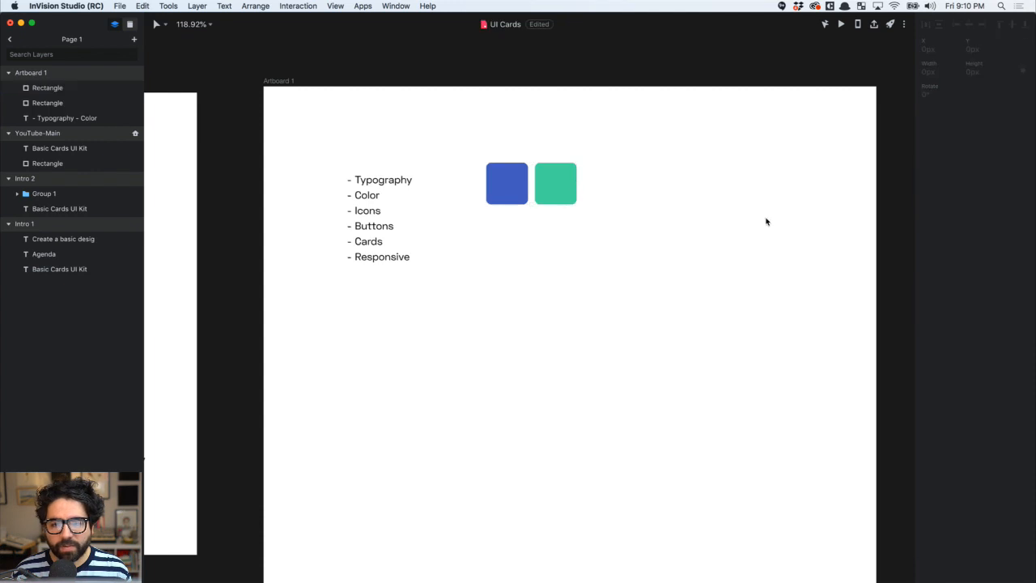
left_click(555, 178)
left_click(645, 199)
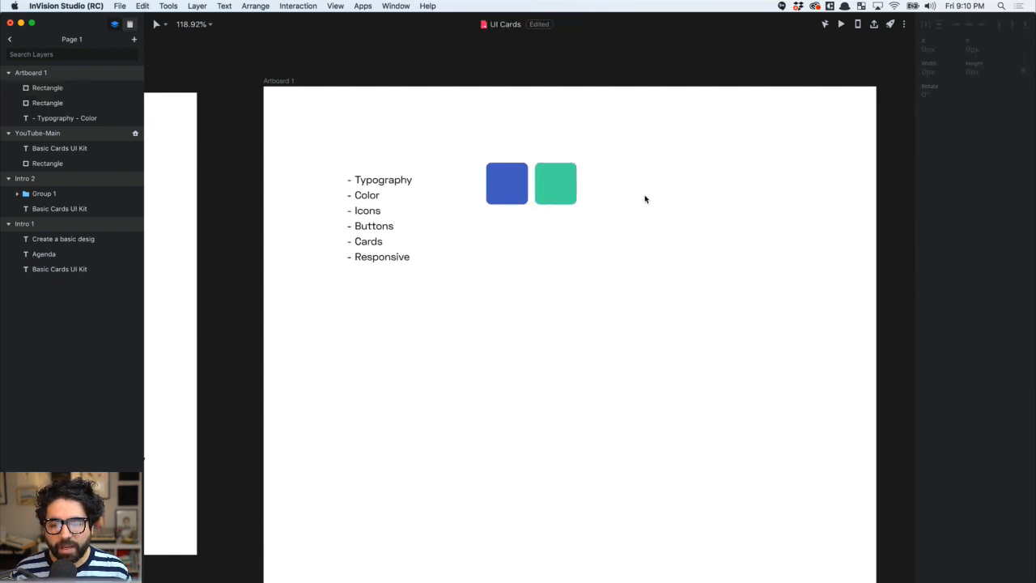
Duplicate the blue square to the right of the green one and nudge the copy slightly closer to it
left_click_drag(445, 120, 629, 377)
left_click(460, 207)
left_click_drag(482, 212, 684, 195)
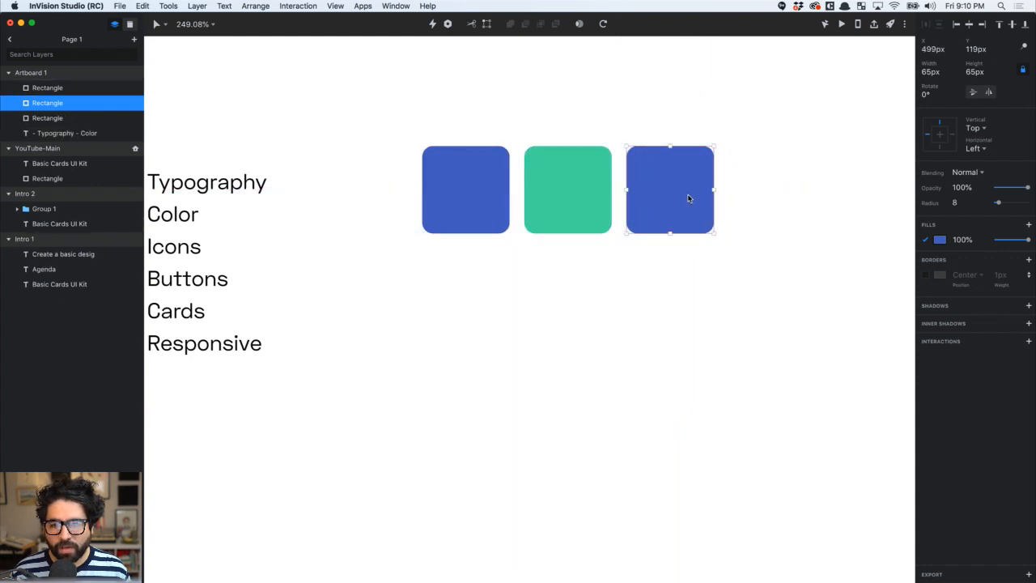
key("Left")
left_click(575, 204)
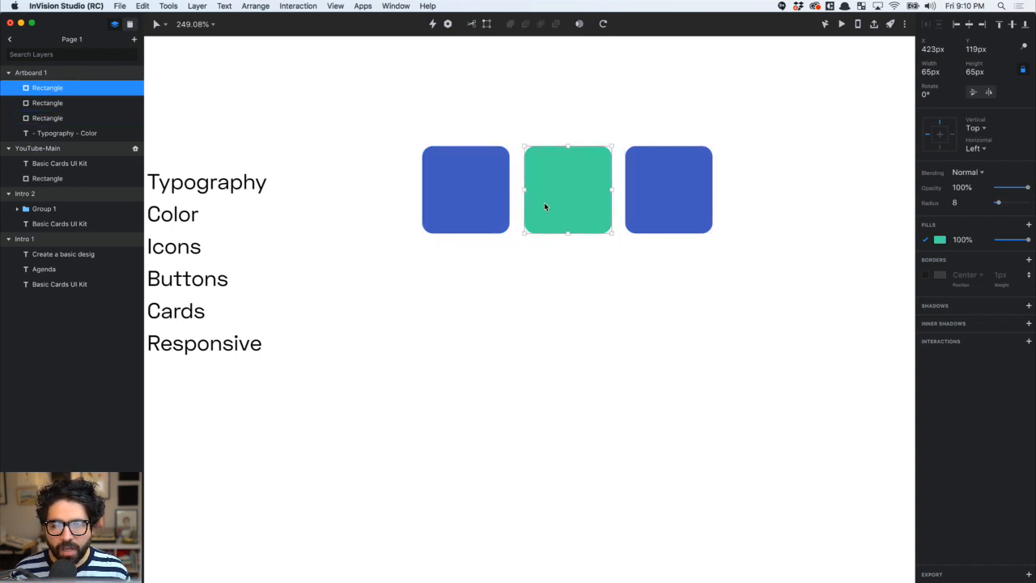
Move the green square 5 px to the right so its X position is 428 px
key("Right")
key("Right")
key("Right")
key("Right")
key("Right")
key("Right")
key("Right")
key("Left")
key("Left")
Nudge the blue square beside the green one to the right so the gaps between the three squares match
left_click(697, 203)
key("shift+Right")
key("Left")
key("Left")
key("Right")
key("Right")
key("Right")
scroll(622, 316, "down", 5)
left_click(618, 333)
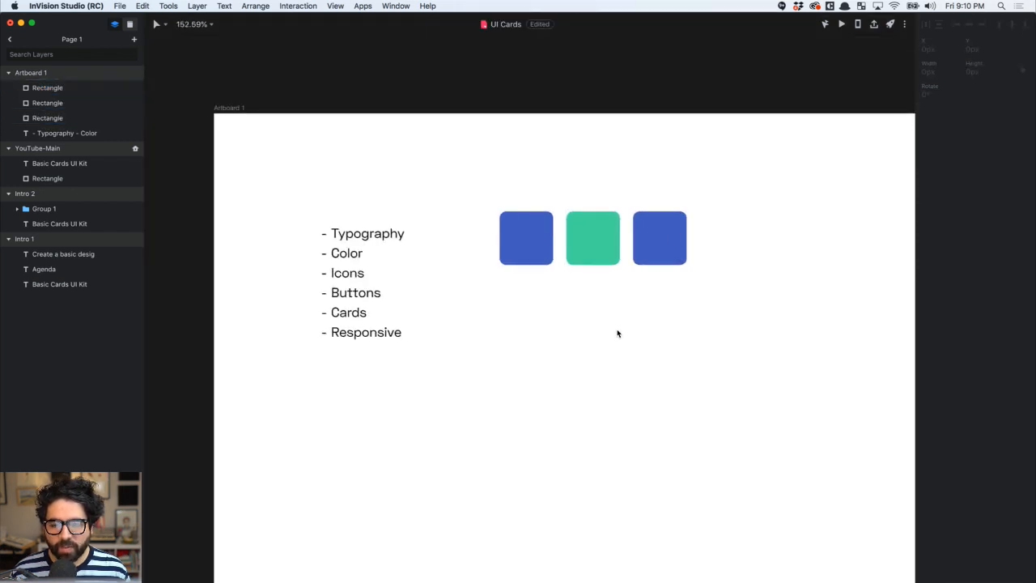
Copy the first blue square's fill hex code and switch to the WebAIM Color Contrast Checker in Chrome
left_click(550, 251)
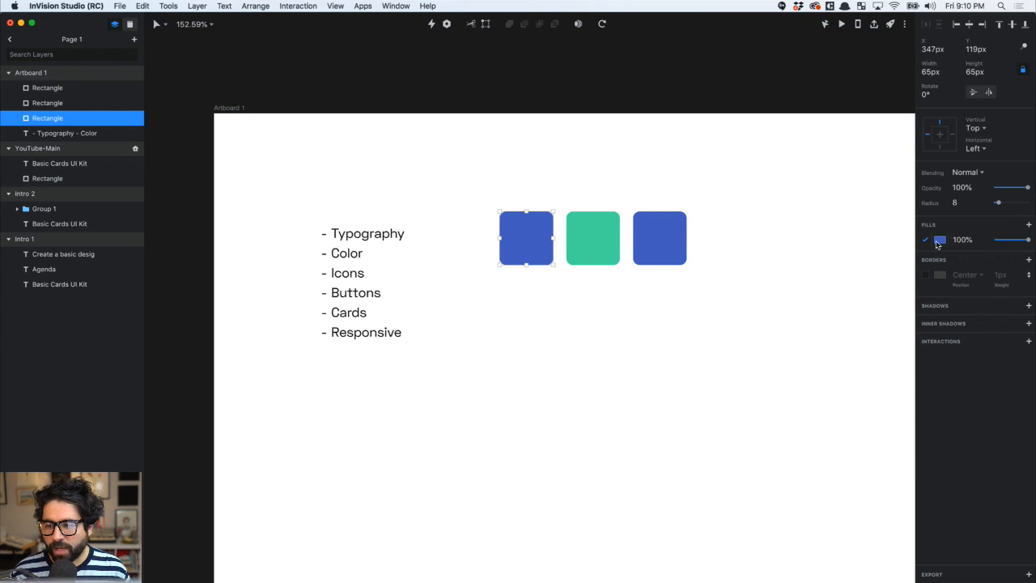
left_click(939, 241)
left_click(963, 376)
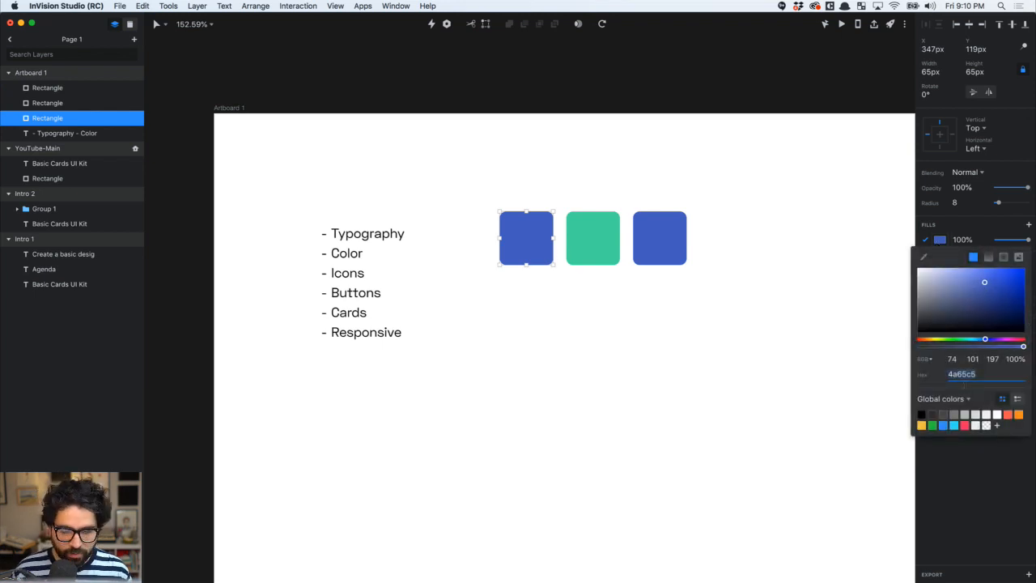
key("super+Tab")
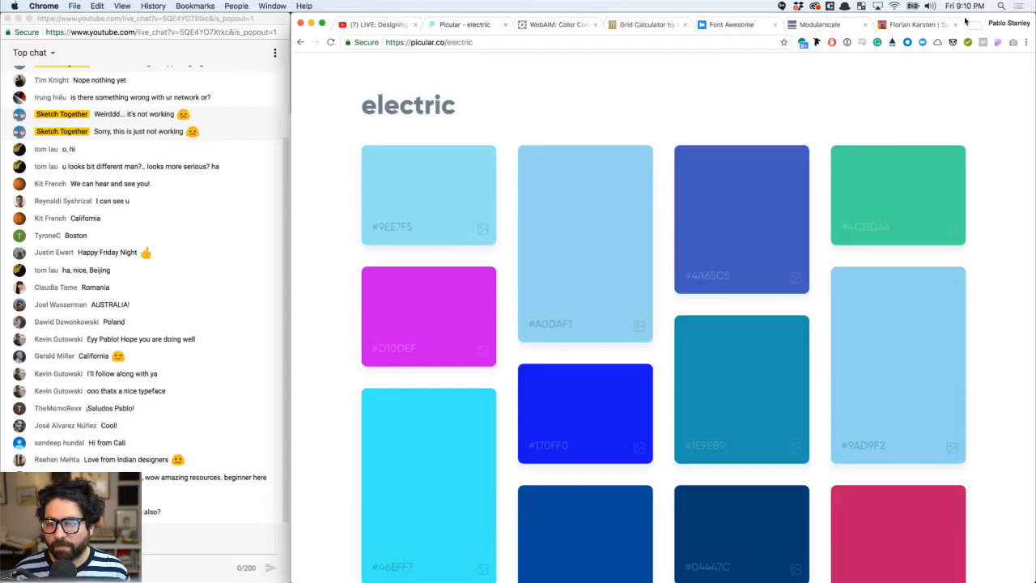
left_click(557, 26)
Set the contrast checker's foreground color to white, FFFFFF, as a hex value in the color picker's RGB Sliders
left_click(449, 279)
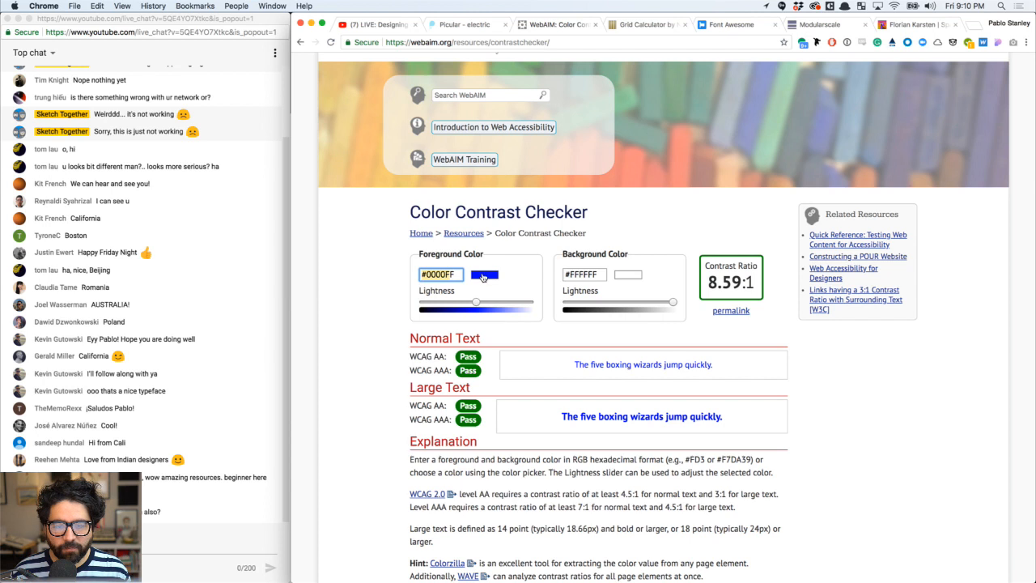
left_click(483, 276)
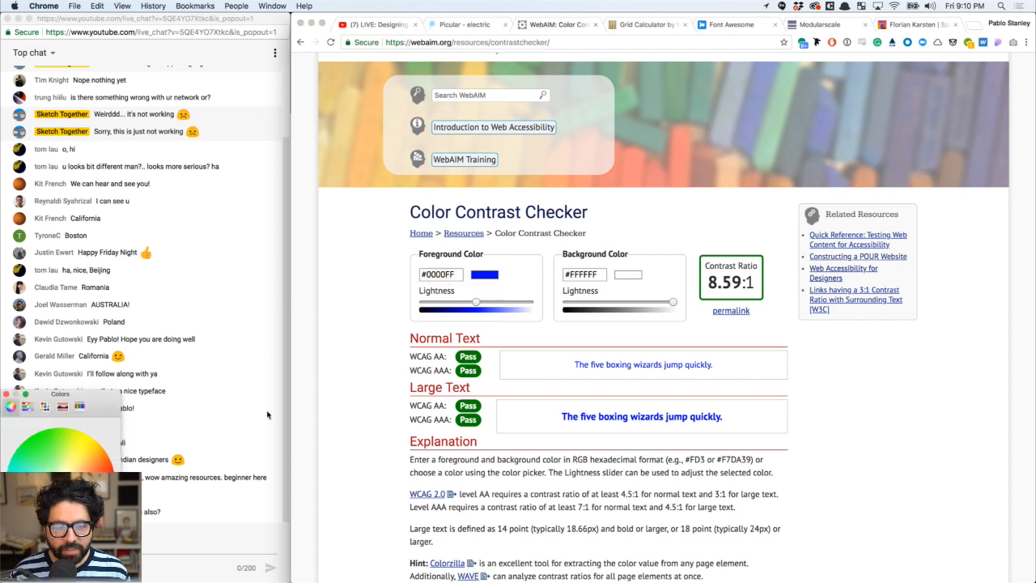
left_click_drag(100, 403, 457, 277)
left_click_drag(404, 353, 419, 361)
left_click(383, 279)
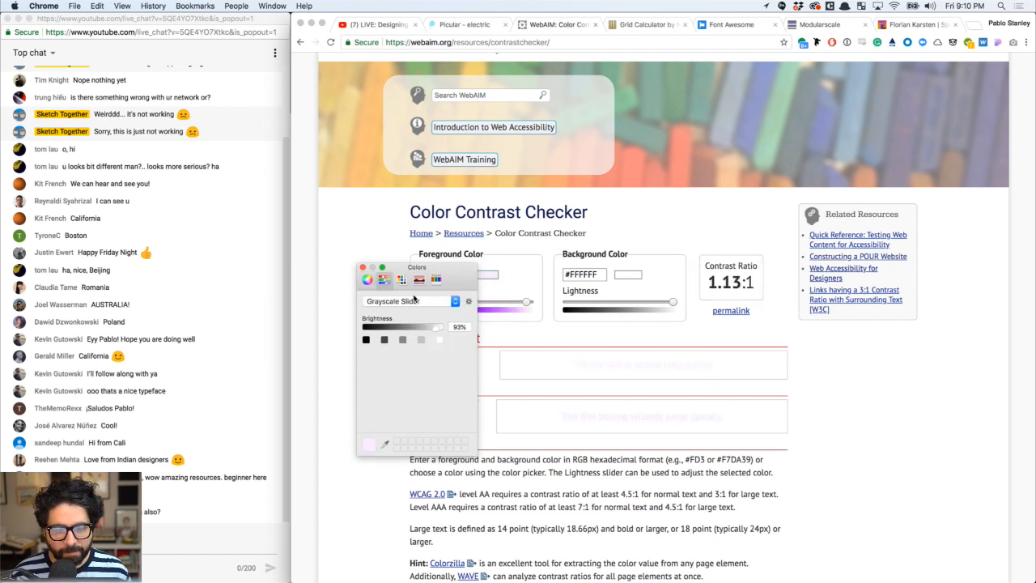
left_click(413, 301)
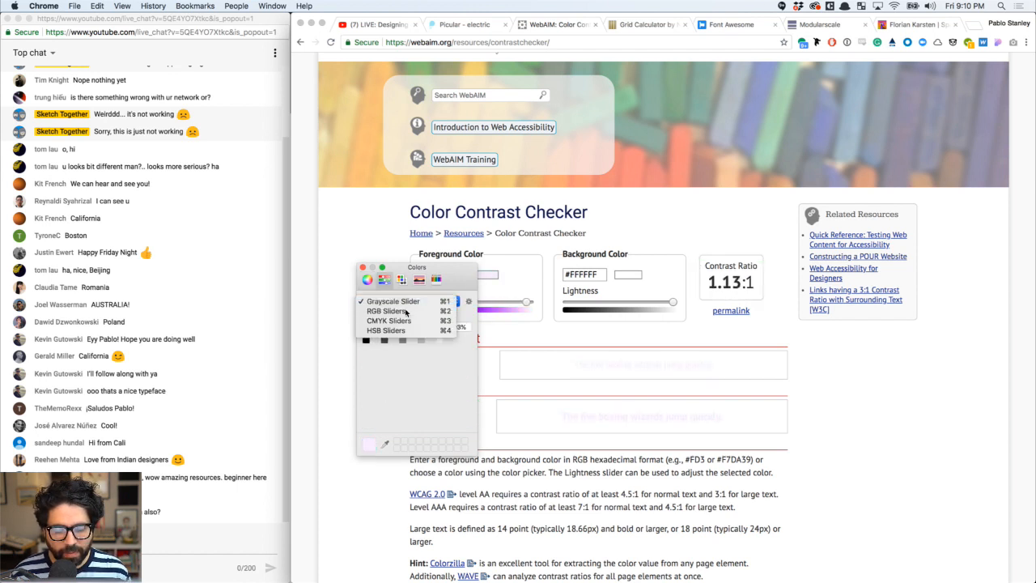
left_click(388, 311)
double_click(455, 396)
type("ffffff")
key("Return")
left_click(626, 215)
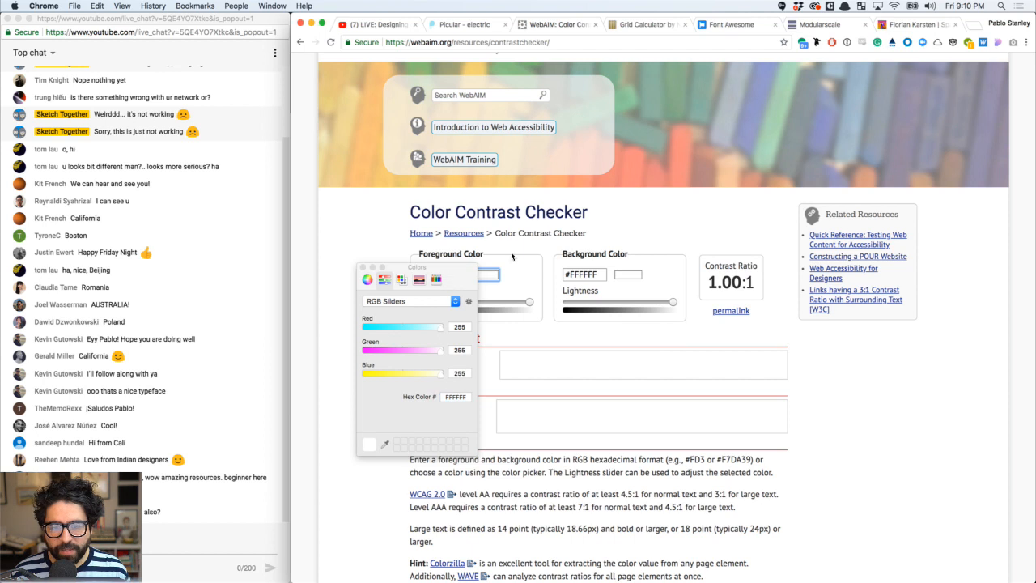
left_click(364, 268)
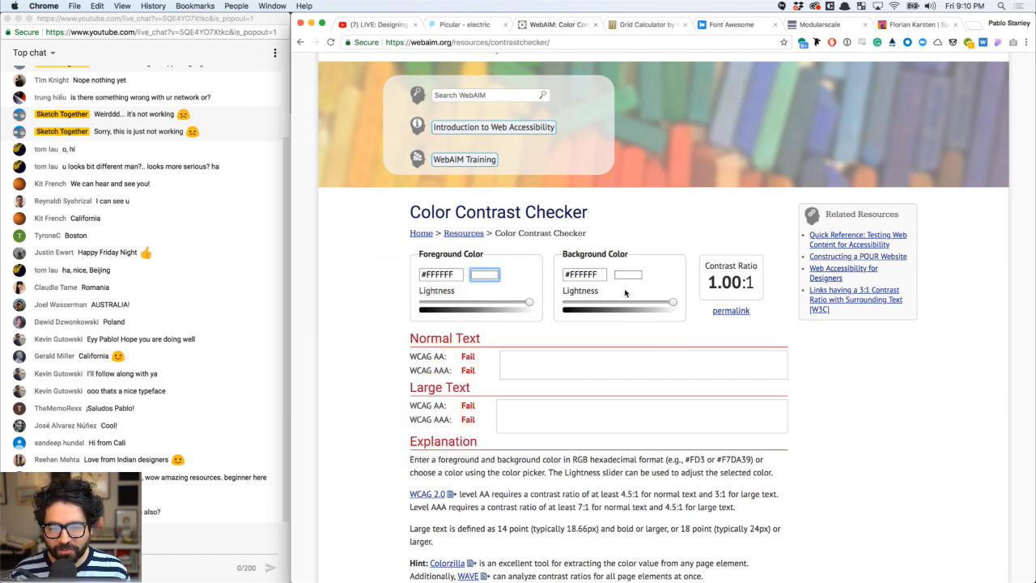
Set the background color to #4A65C5 and test the contrast of darker lightness levels such as #334A9E, #3C57B9 and #3B55B5
left_click(583, 277)
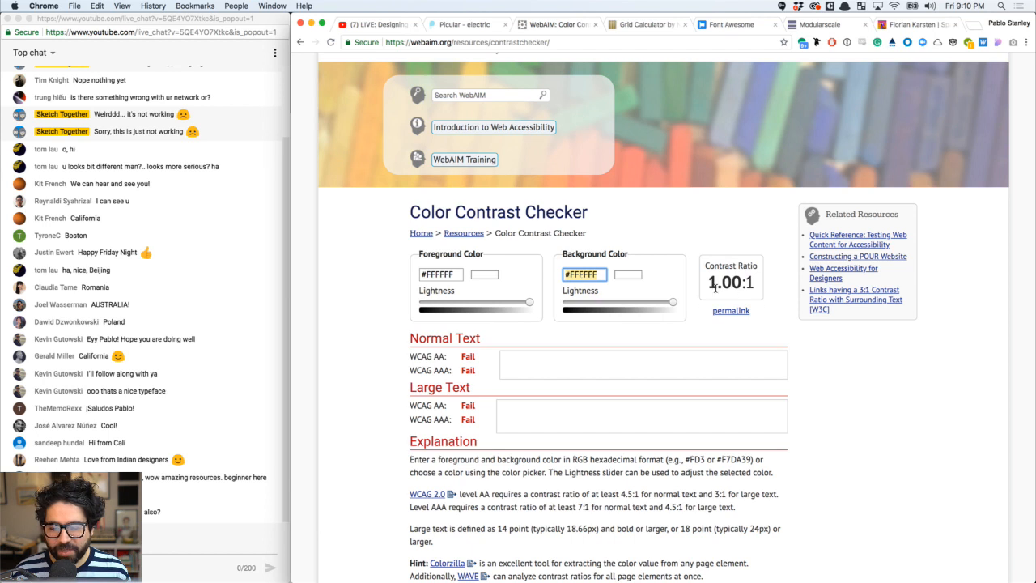
type("#4A65C5")
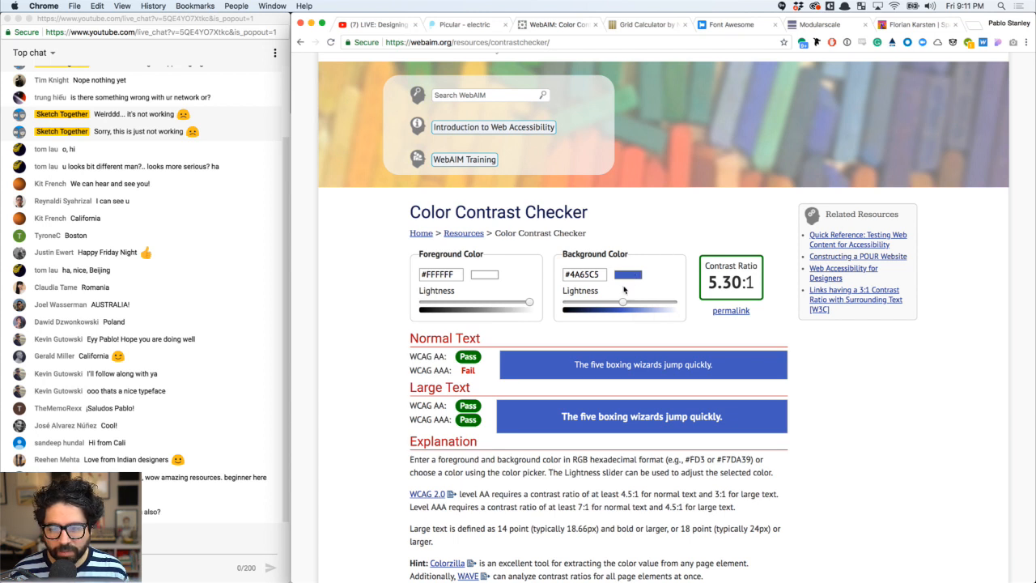
left_click_drag(622, 302, 610, 305)
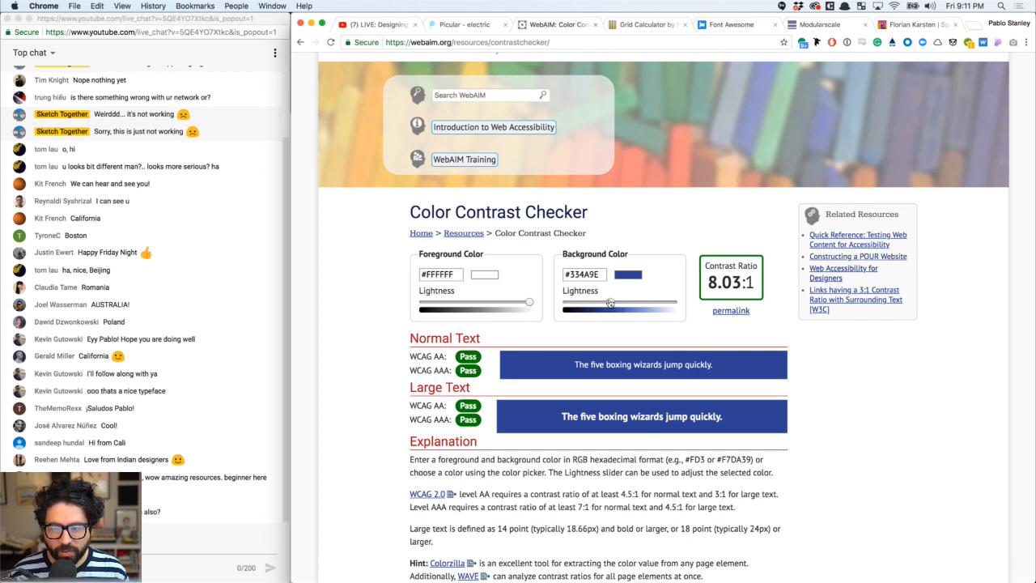
left_click_drag(611, 304, 614, 306)
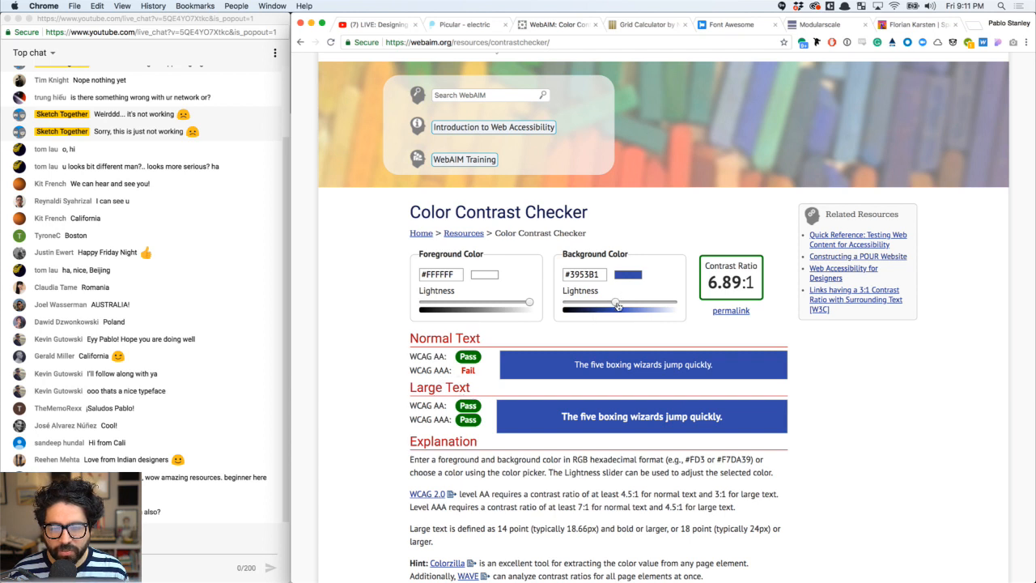
left_click_drag(618, 305, 618, 305)
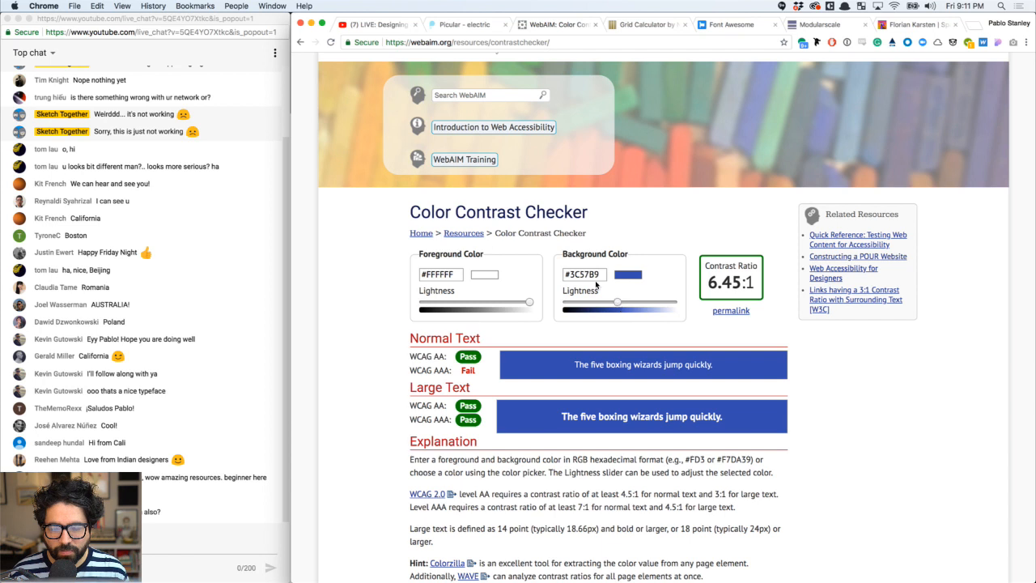
left_click(624, 277)
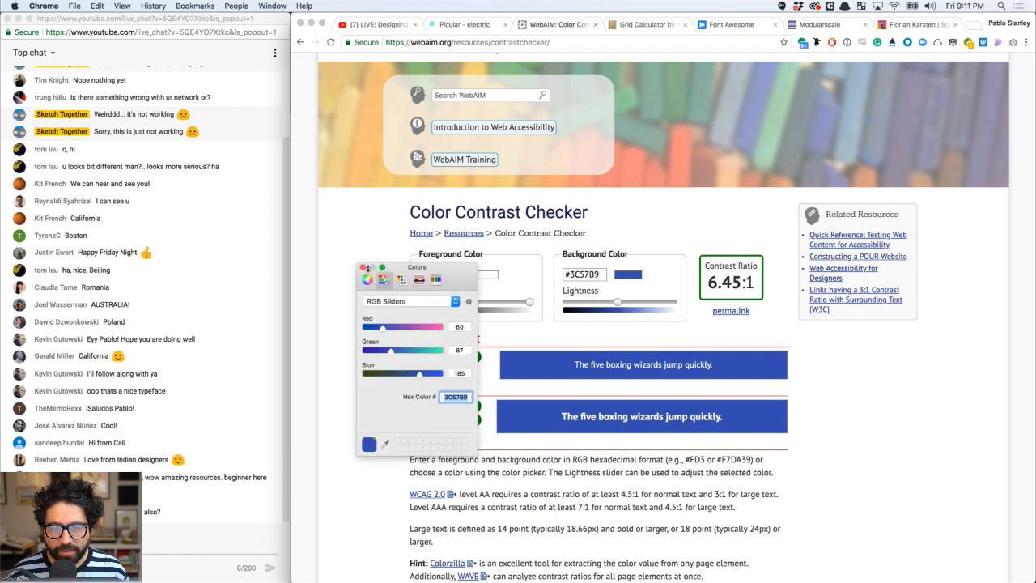
left_click(363, 268)
left_click(581, 275)
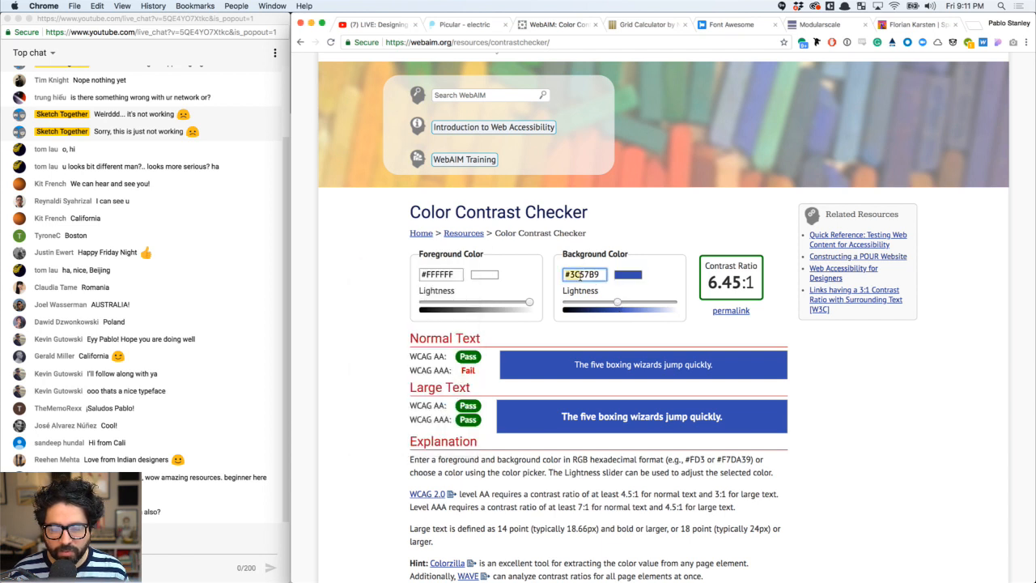
left_click(672, 288)
left_click_drag(618, 305, 617, 305)
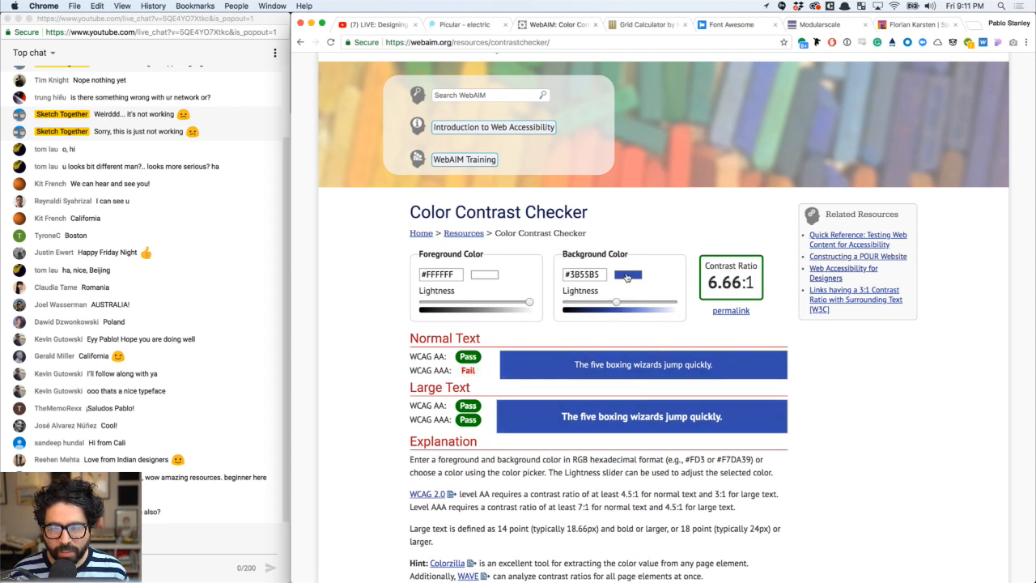
Test green backgrounds #66B51F and #25B517 from the color wheel against white, then darken the green to #1FAA13
left_click(627, 277)
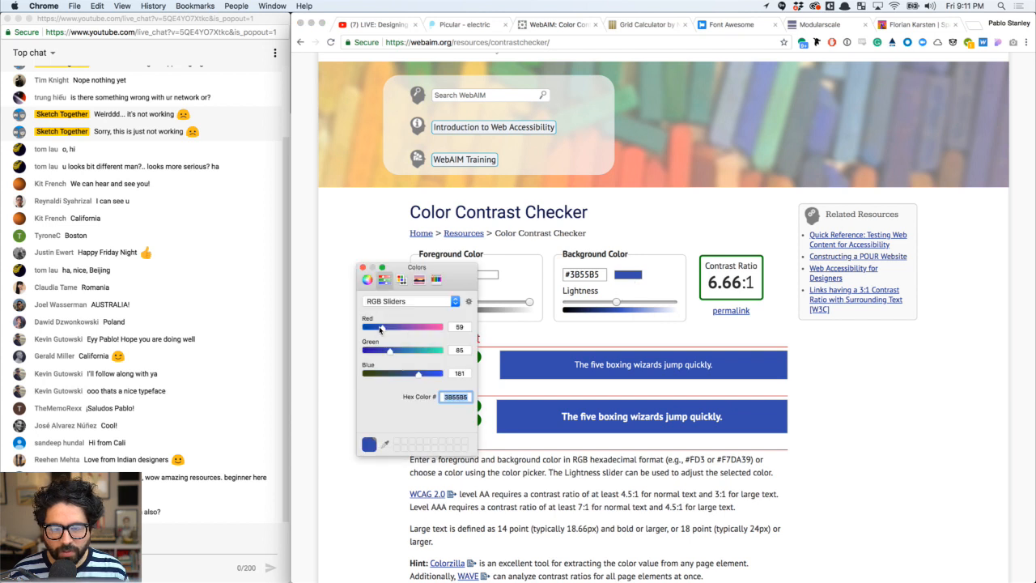
left_click(366, 280)
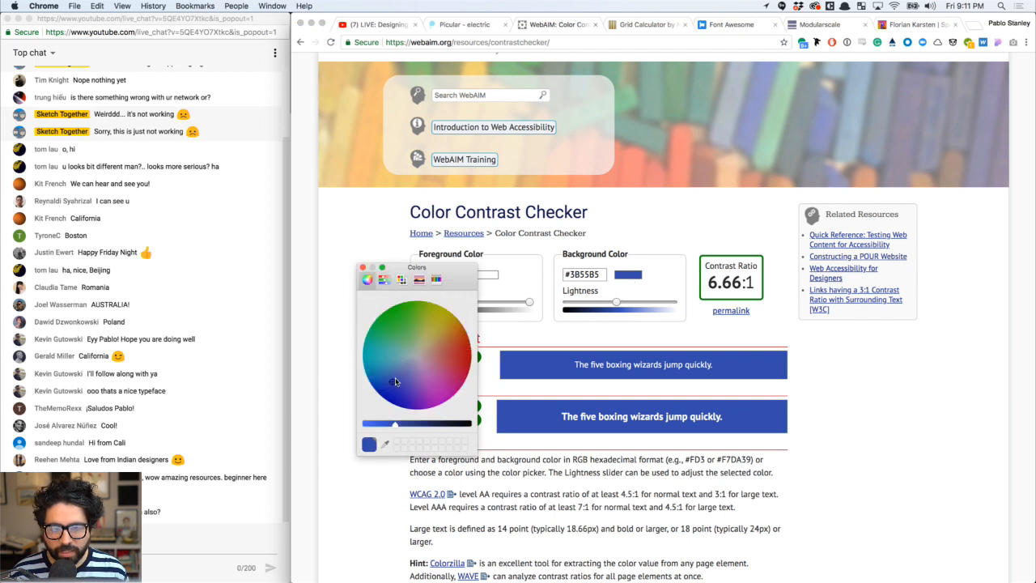
left_click_drag(453, 273, 932, 276)
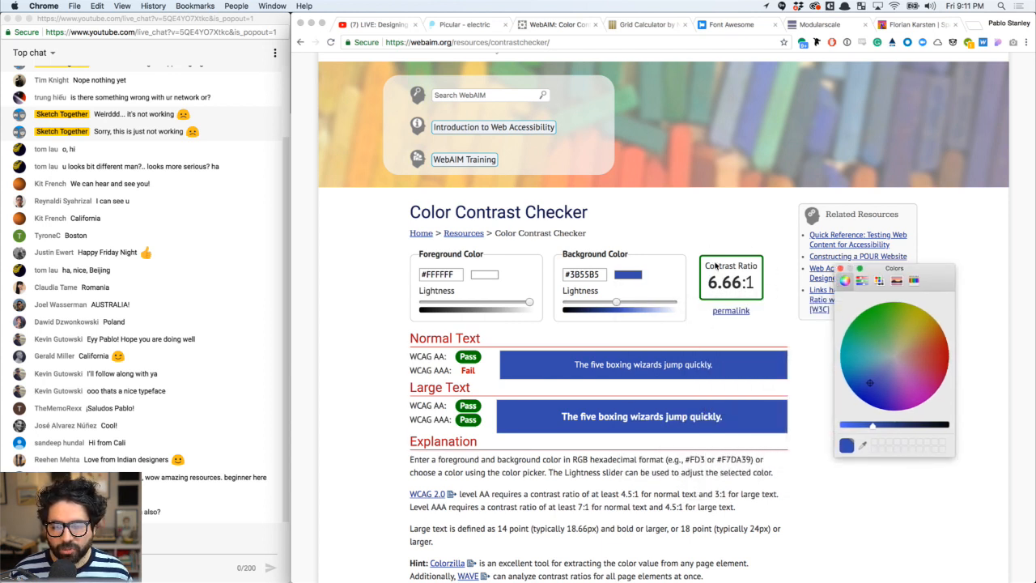
left_click_drag(879, 381, 894, 309)
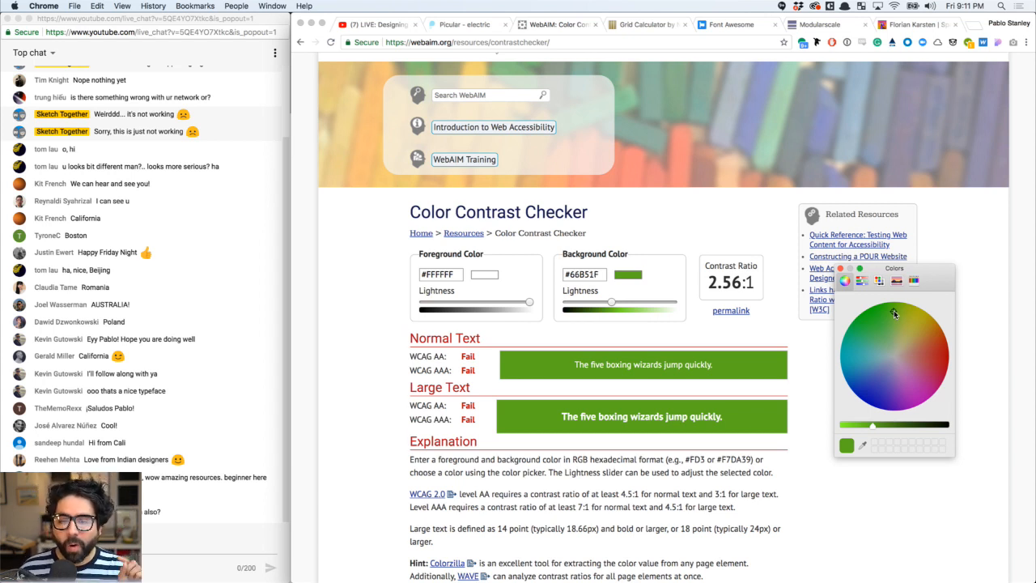
mouse_move(890, 313)
left_mouse_down()
mouse_move(864, 333)
mouse_move(902, 316)
mouse_move(857, 338)
mouse_move(888, 311)
mouse_move(900, 308)
mouse_move(862, 334)
mouse_move(910, 313)
mouse_move(867, 324)
mouse_move(874, 312)
left_mouse_up()
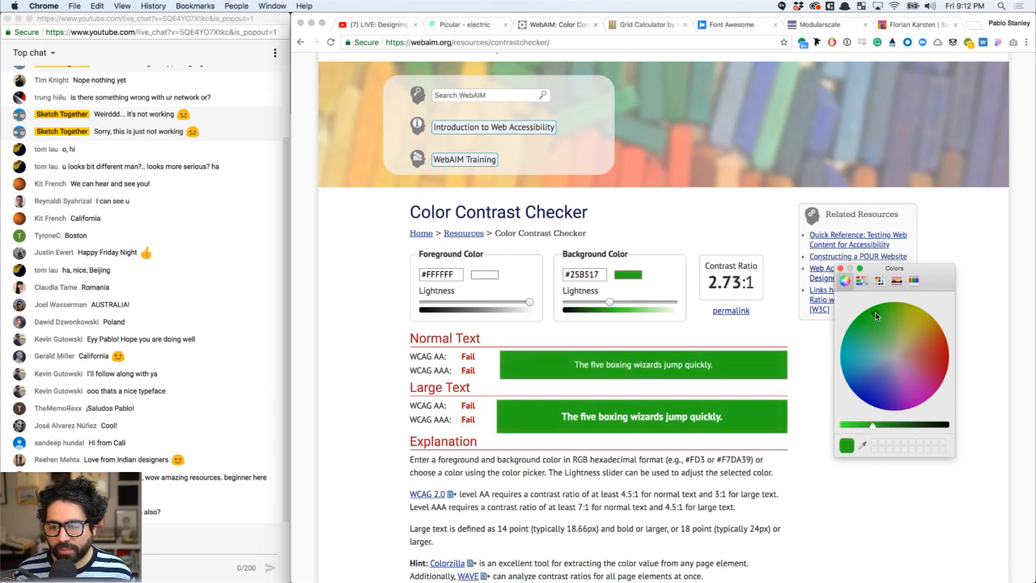
left_click(603, 302)
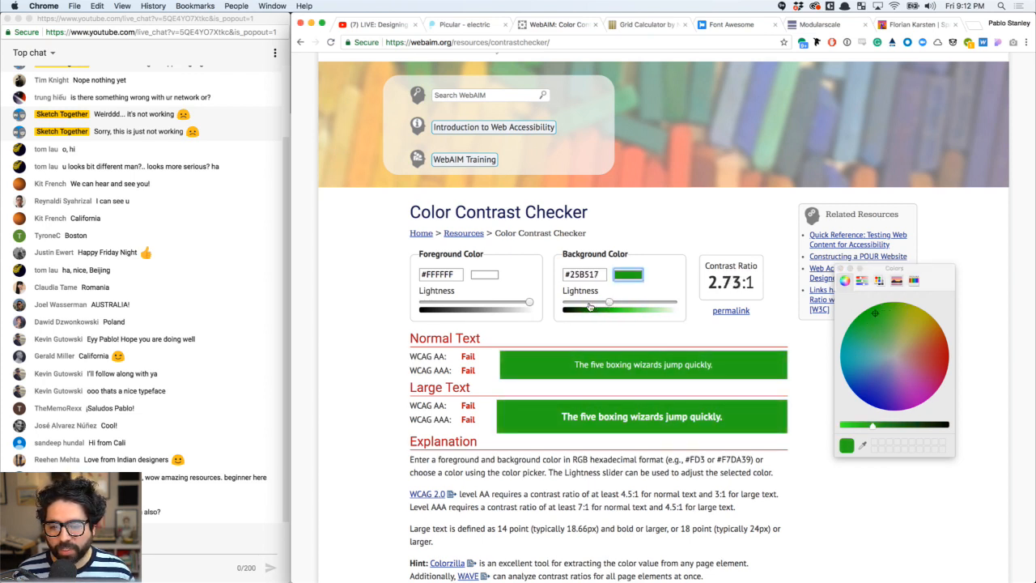
mouse_move(607, 305)
left_mouse_down()
mouse_move(589, 304)
mouse_move(606, 304)
left_mouse_up()
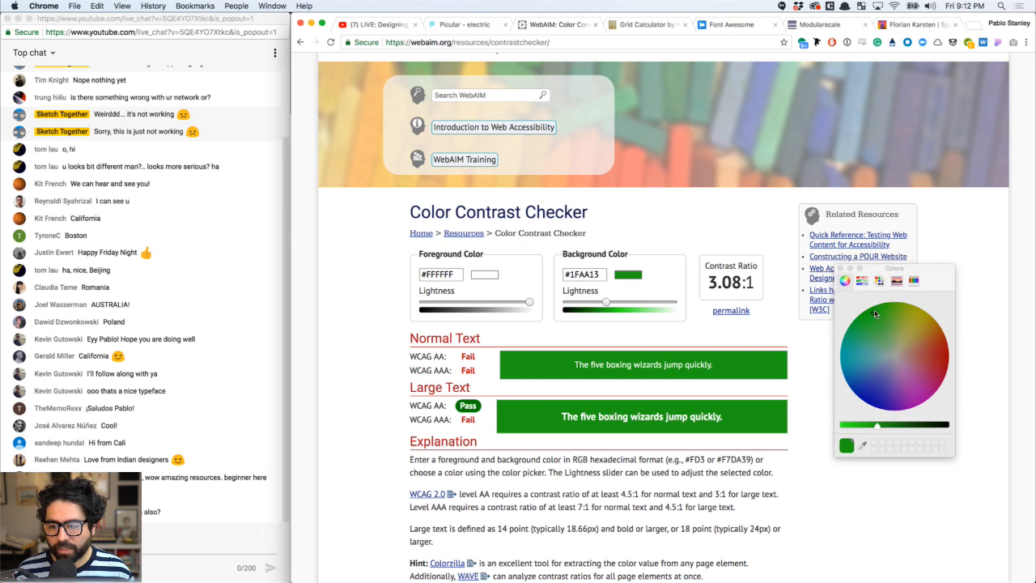
Test blue backgrounds such as #1F50AA, #559CAA and #347DAA against white, then reset the background color to #4A65C5
mouse_move(873, 314)
left_mouse_down()
mouse_move(852, 363)
mouse_move(862, 387)
left_mouse_up()
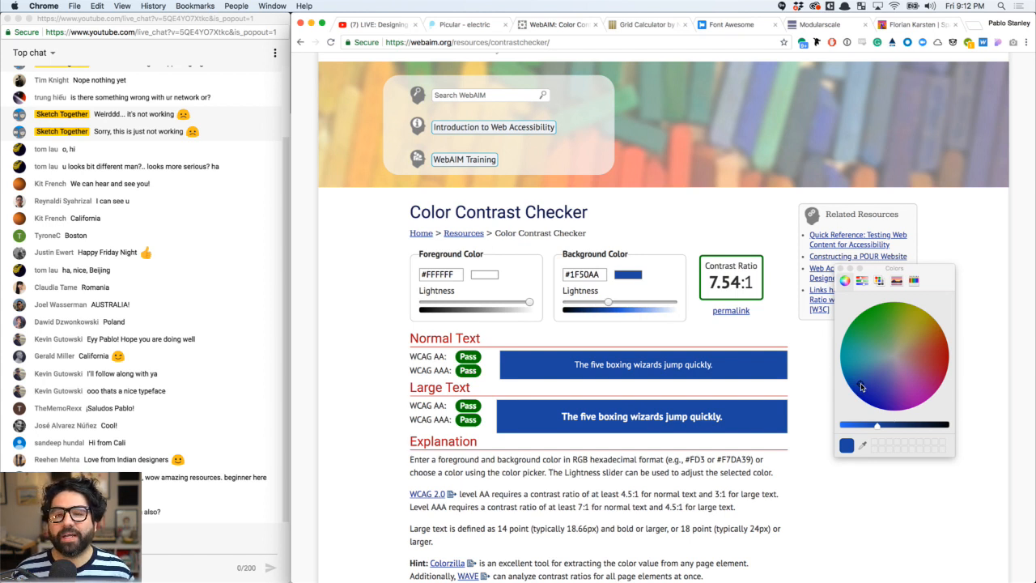
left_click_drag(862, 387, 856, 380)
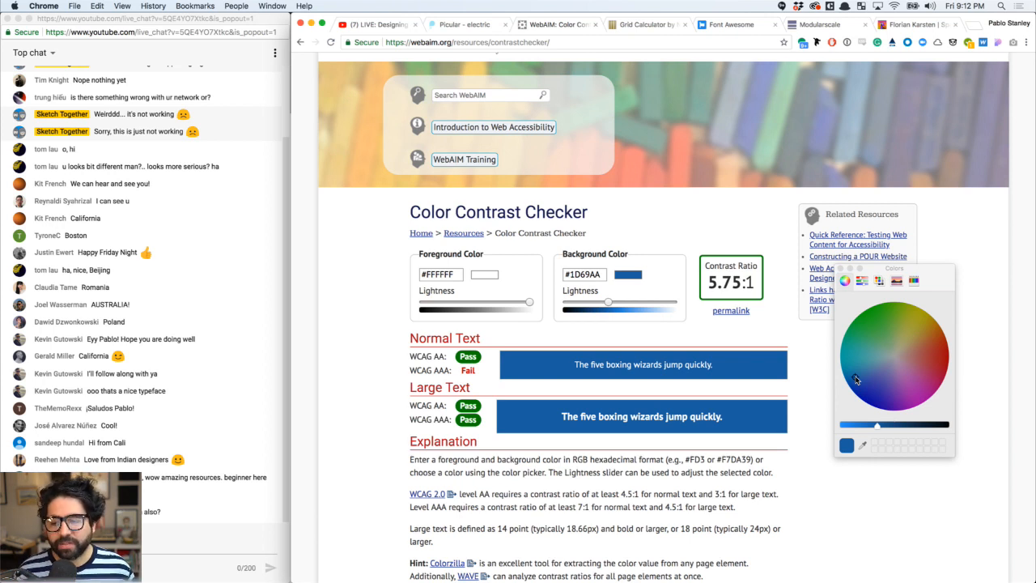
mouse_move(856, 380)
left_mouse_down()
mouse_move(847, 366)
mouse_move(850, 376)
left_mouse_up()
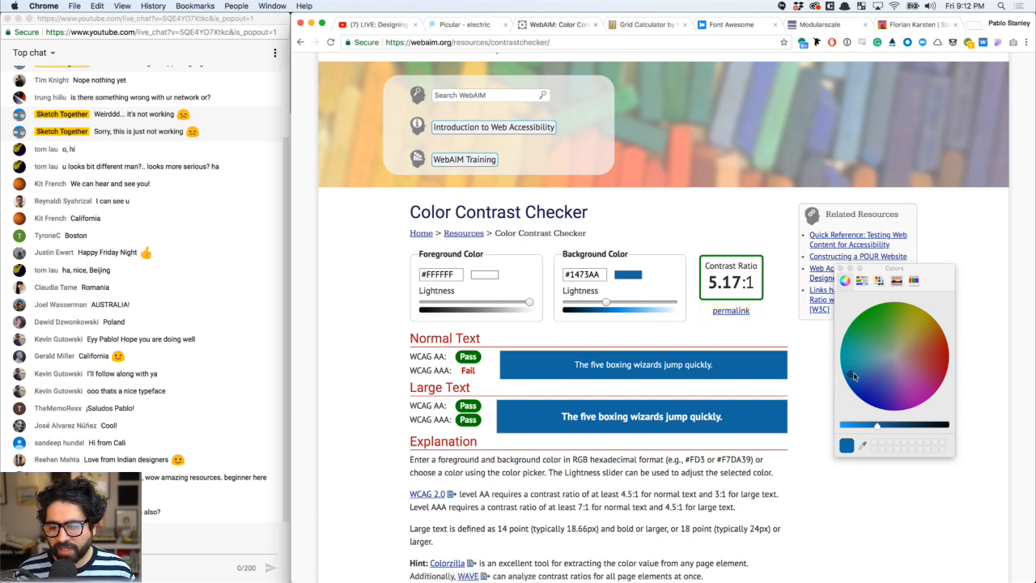
left_click_drag(850, 371, 868, 363)
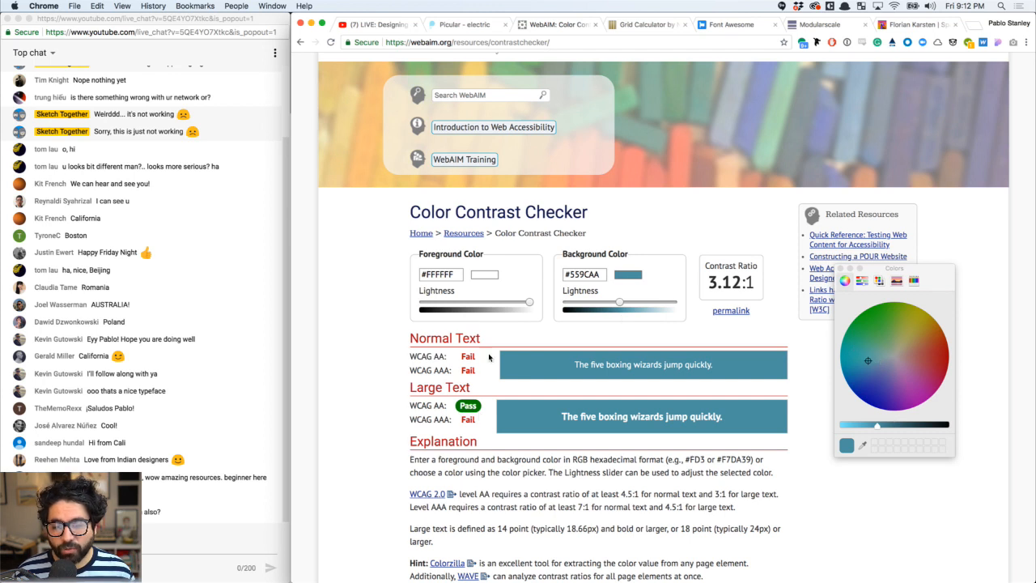
left_click_drag(866, 363, 861, 373)
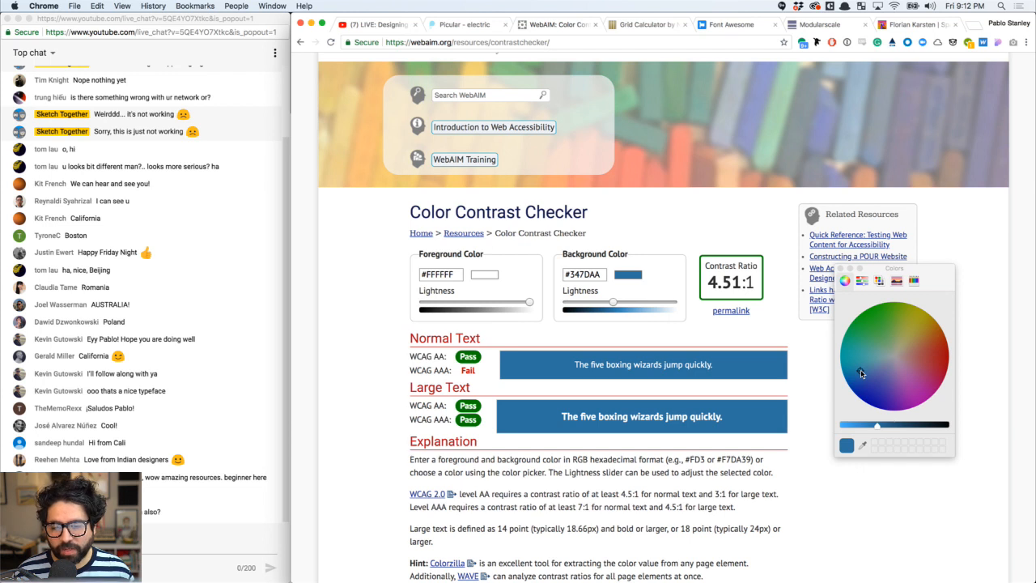
left_click_drag(860, 373, 855, 376)
left_click(585, 280)
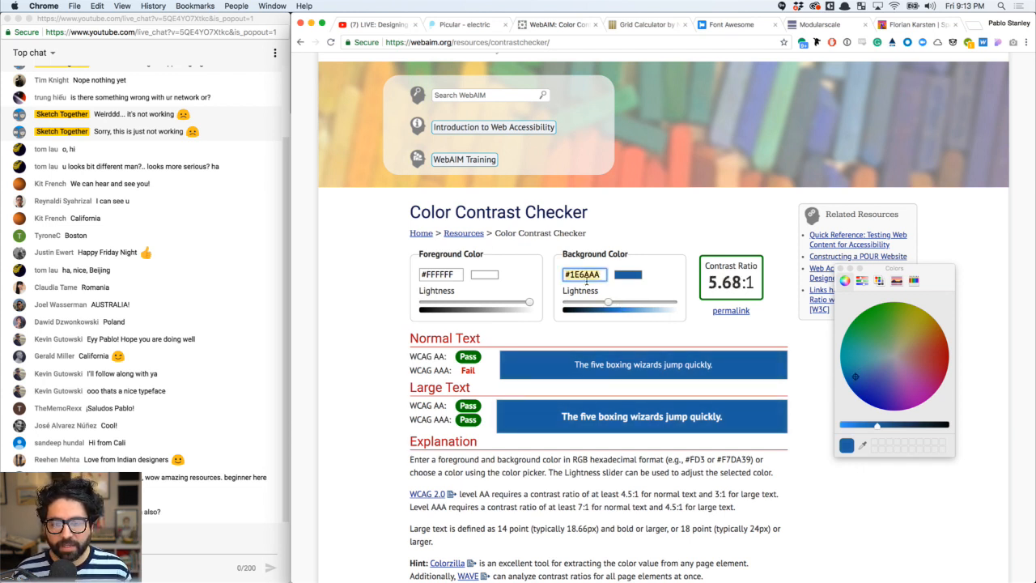
type("#4A65C5")
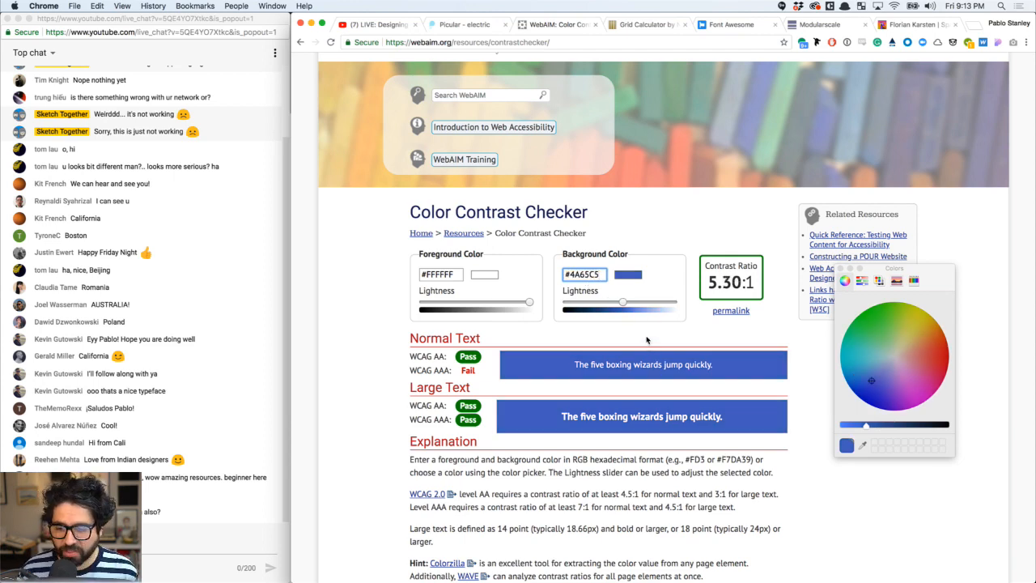
Switch back to InVision Studio and inspect the green square's fill setting, leaving nothing selected
key("super+Tab")
left_click(597, 235)
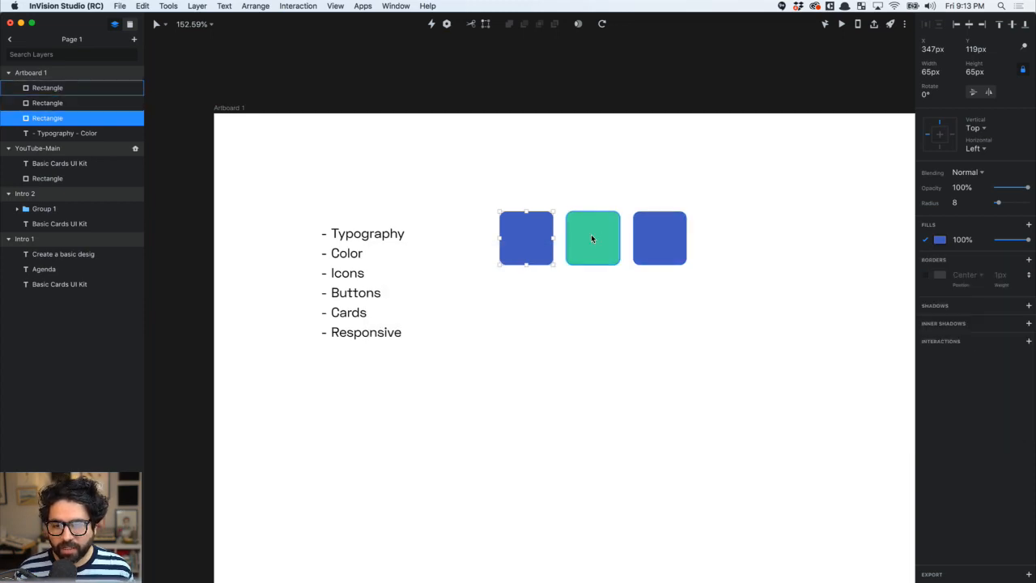
left_click(599, 238)
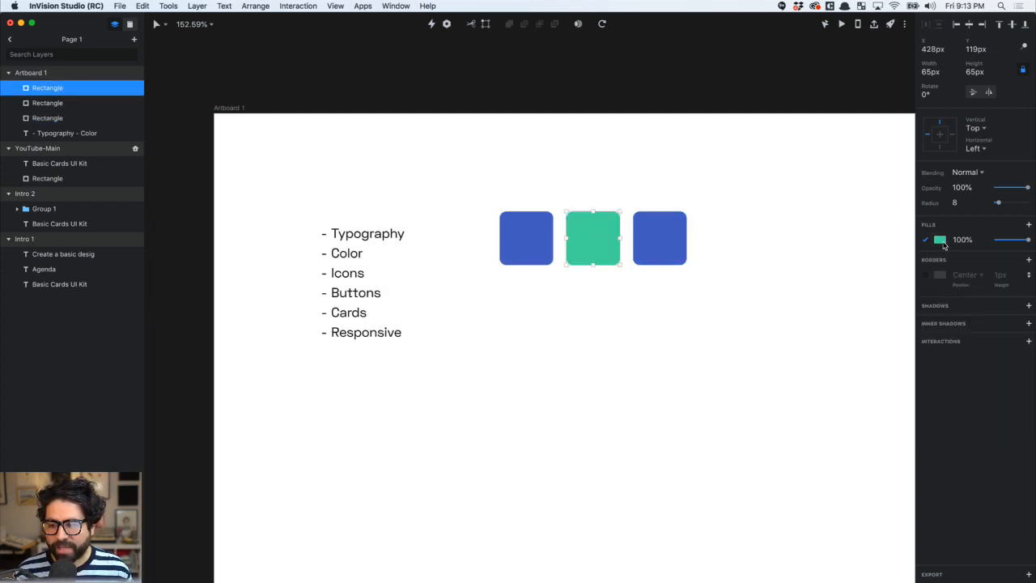
left_click(613, 338)
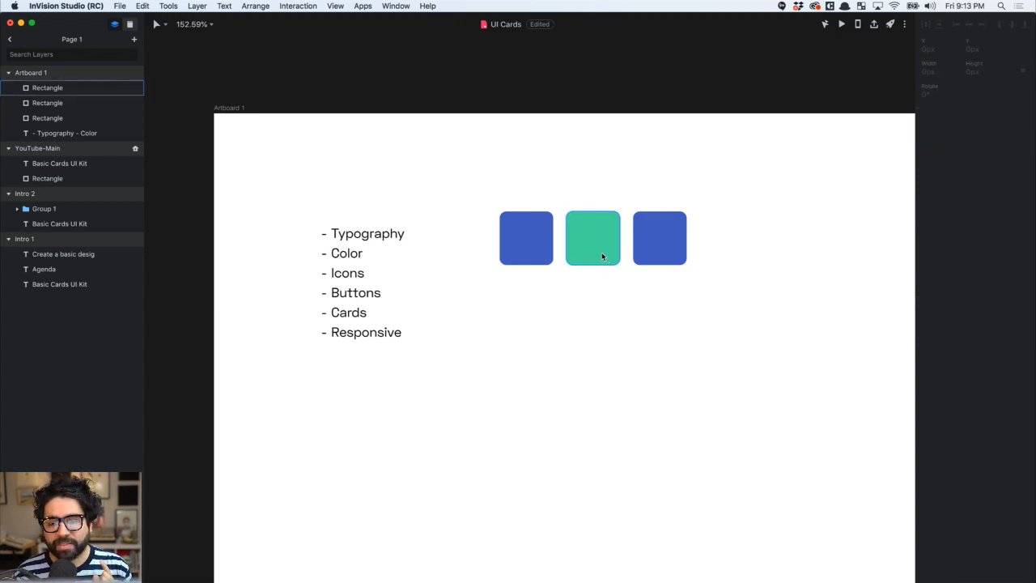
Lighten the green square's fill to the pale mint #A6F0D4
left_click(603, 259)
left_click(939, 239)
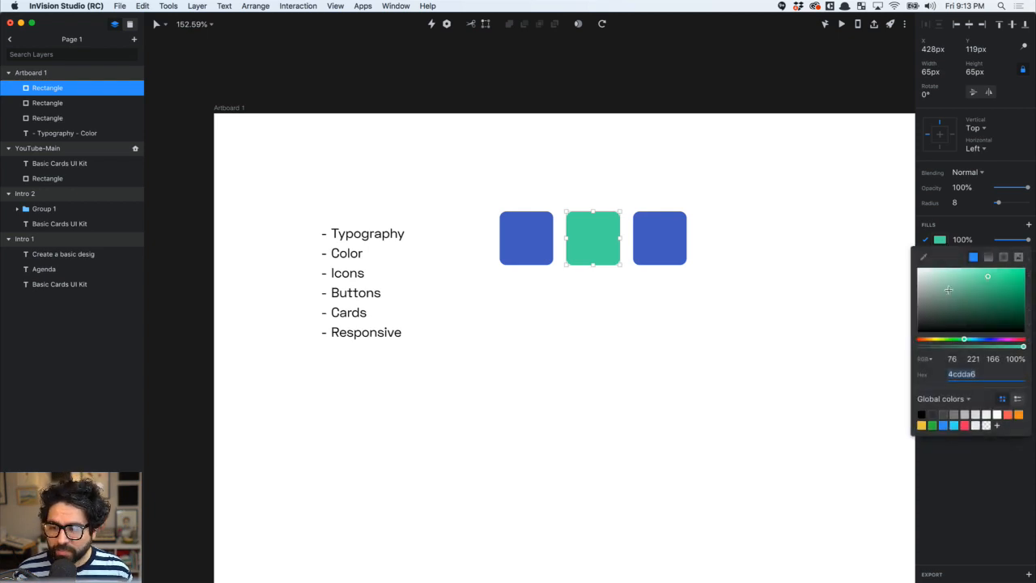
left_click_drag(964, 288, 949, 277)
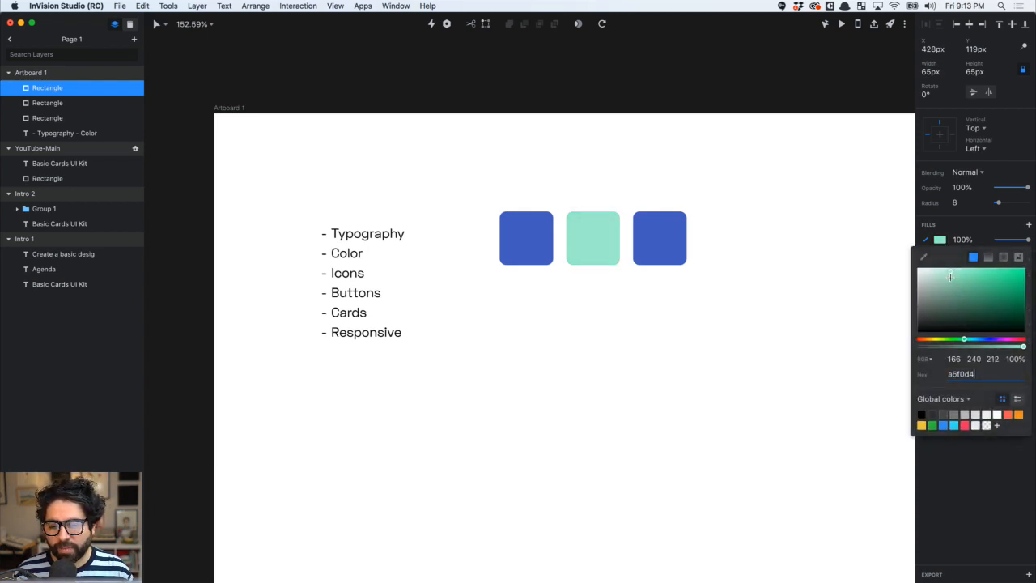
Shift the third square's blue fill toward a lighter hue and darken it to the near-black #2D3135
left_click(668, 246)
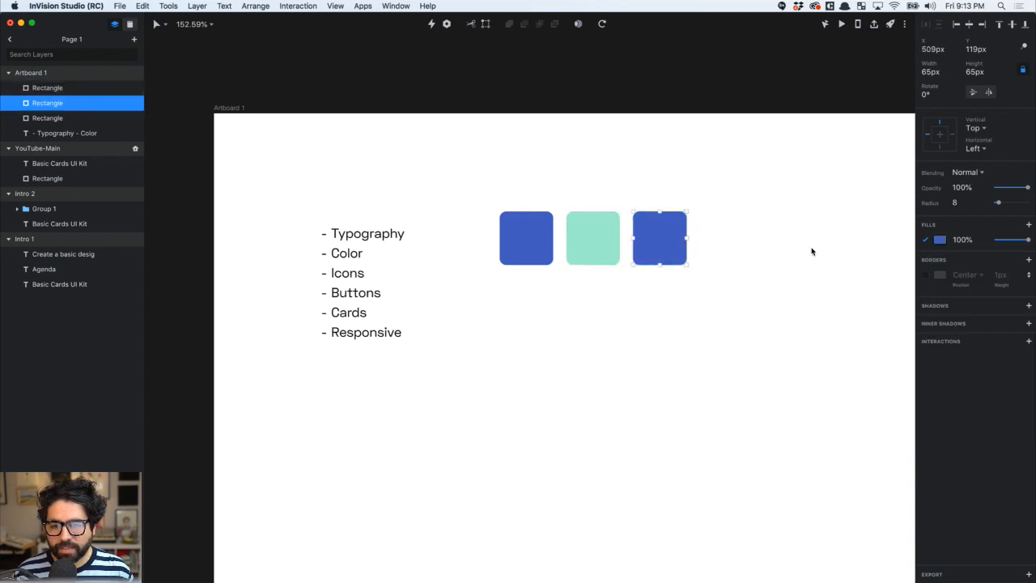
left_click(939, 239)
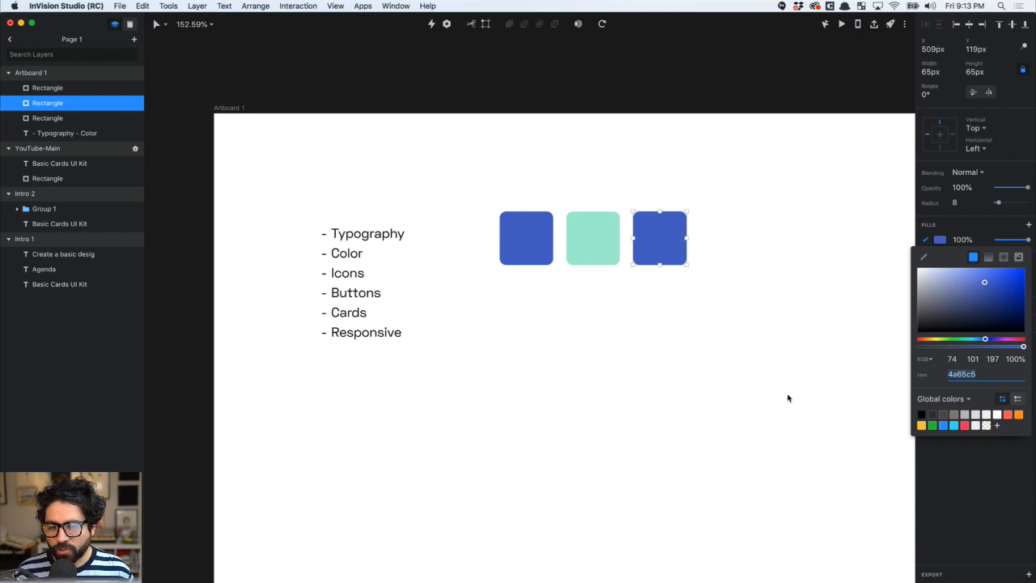
left_click_drag(986, 341, 981, 346)
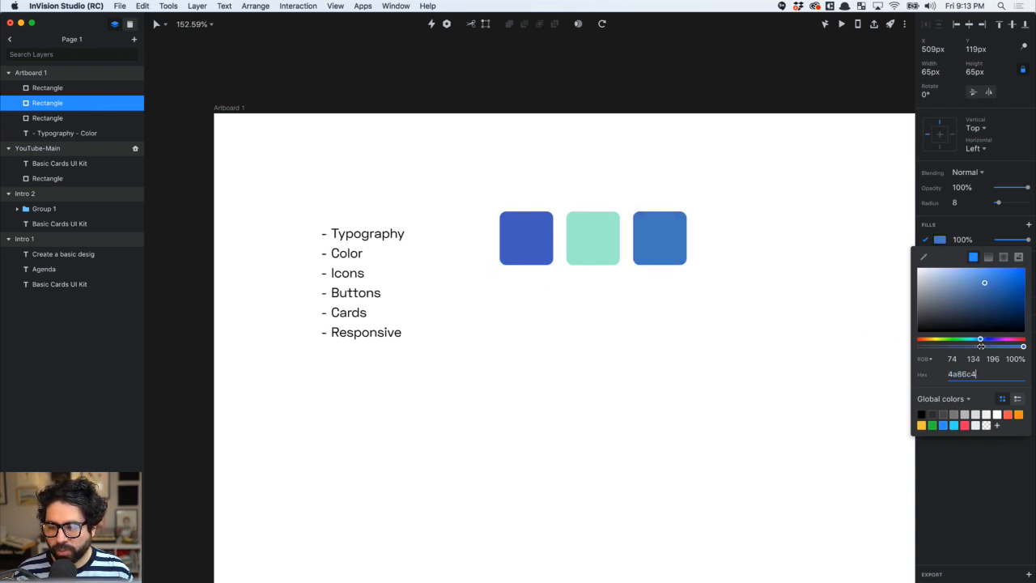
left_click_drag(984, 282, 933, 319)
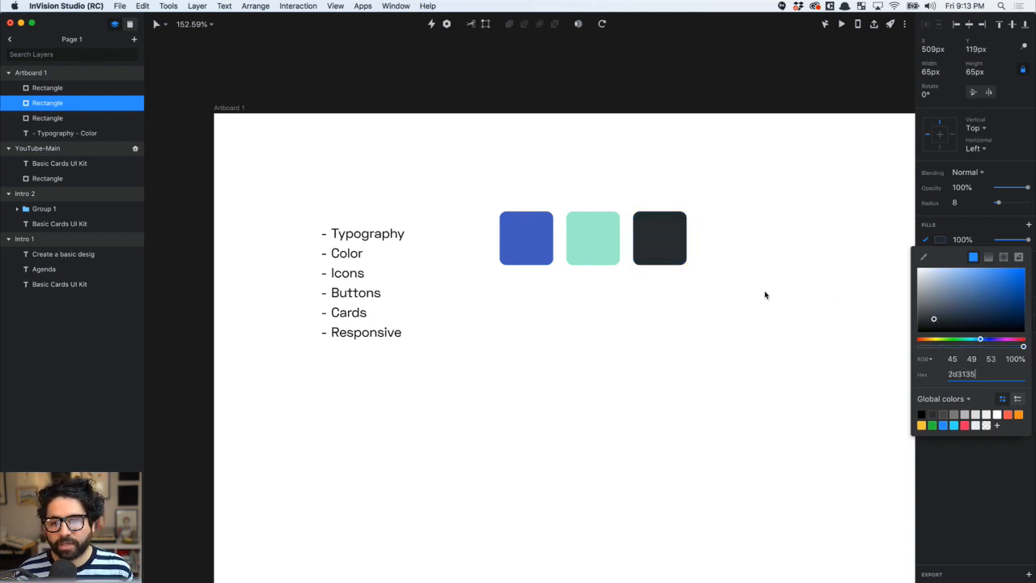
Copy the dark square's hex value and try to enter it as the foreground color in WebAIM's contrast checker in Chrome
left_click(962, 373)
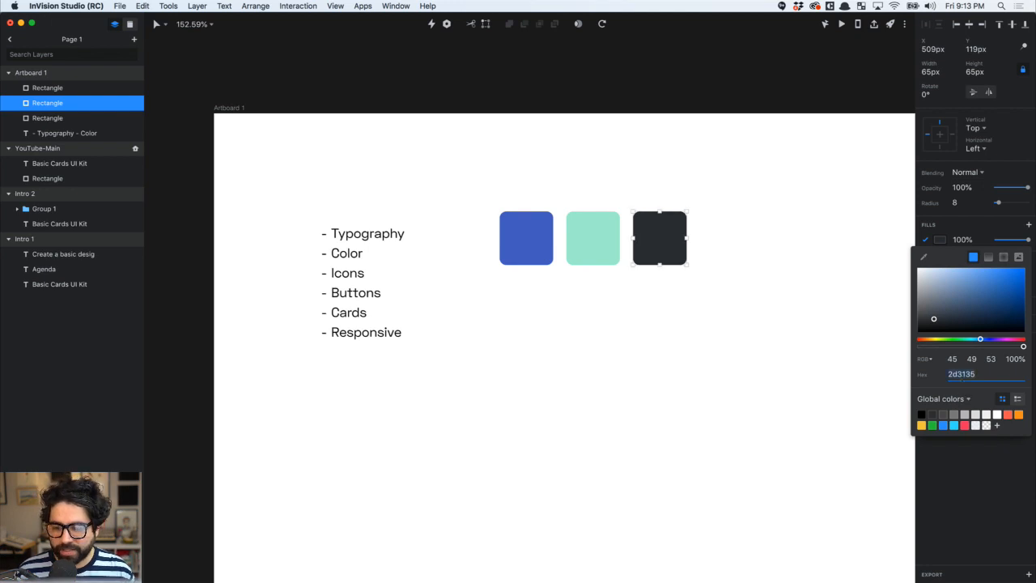
key("super+Tab")
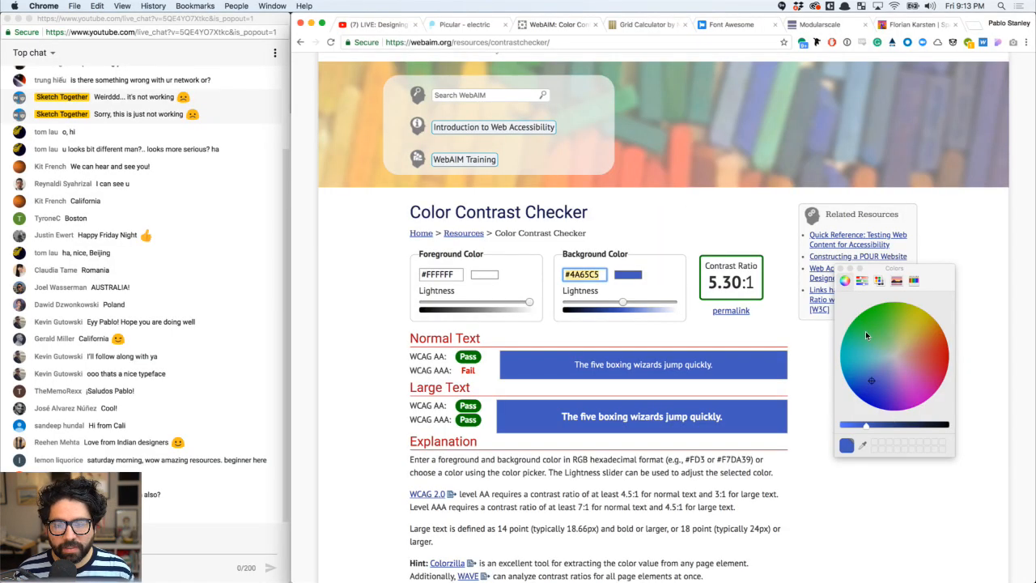
triple_click(446, 280)
type("2D3135")
key("Return")
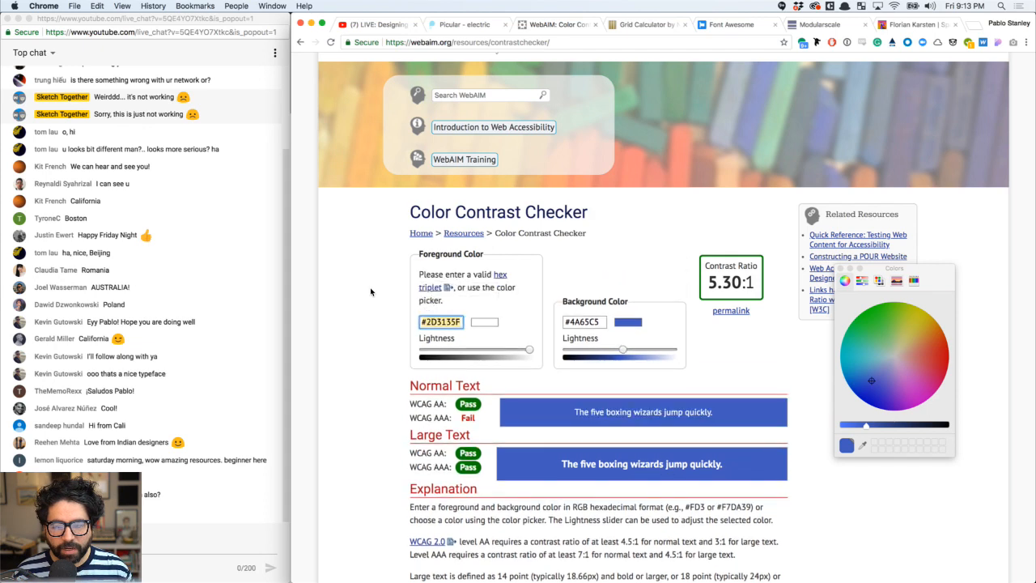
Copy the mint square's fill hex from InVision Studio and set WebAIM's background color in Chrome to #A6F0D4
key("super+Tab")
key("Escape")
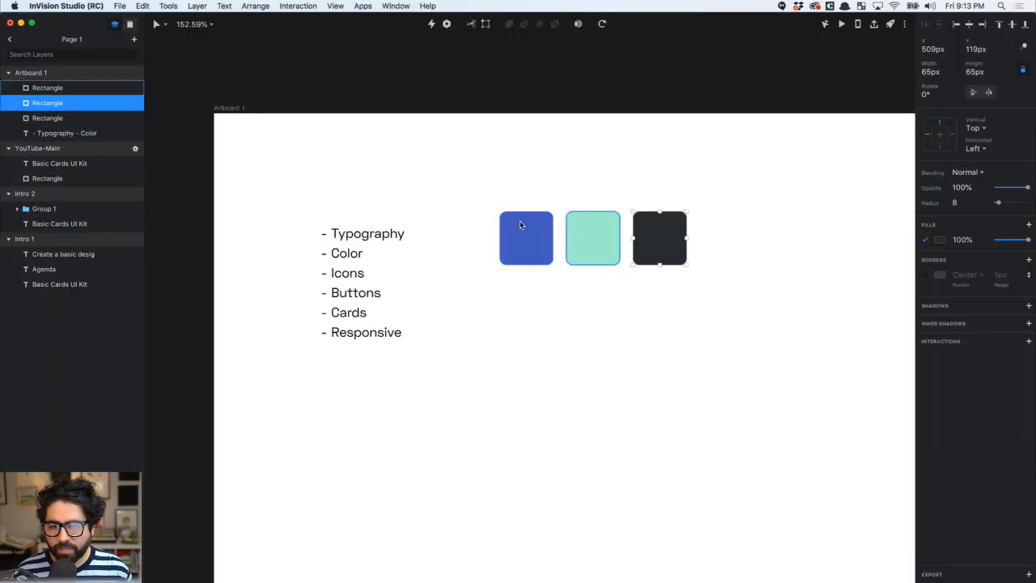
left_click(599, 248)
left_click(939, 239)
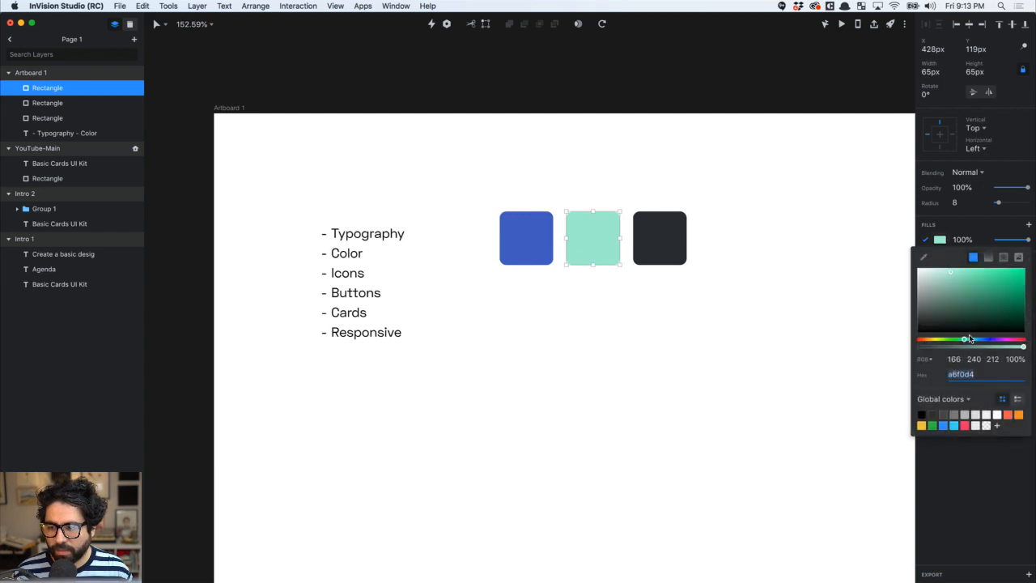
double_click(960, 373)
key("super+c")
key("super+Tab")
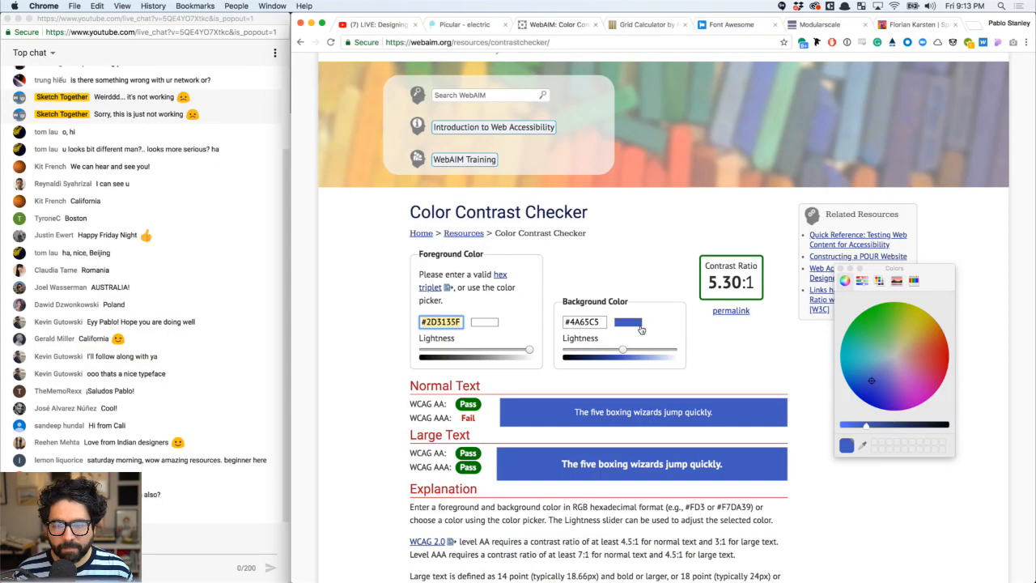
left_click(594, 324)
key("super+v")
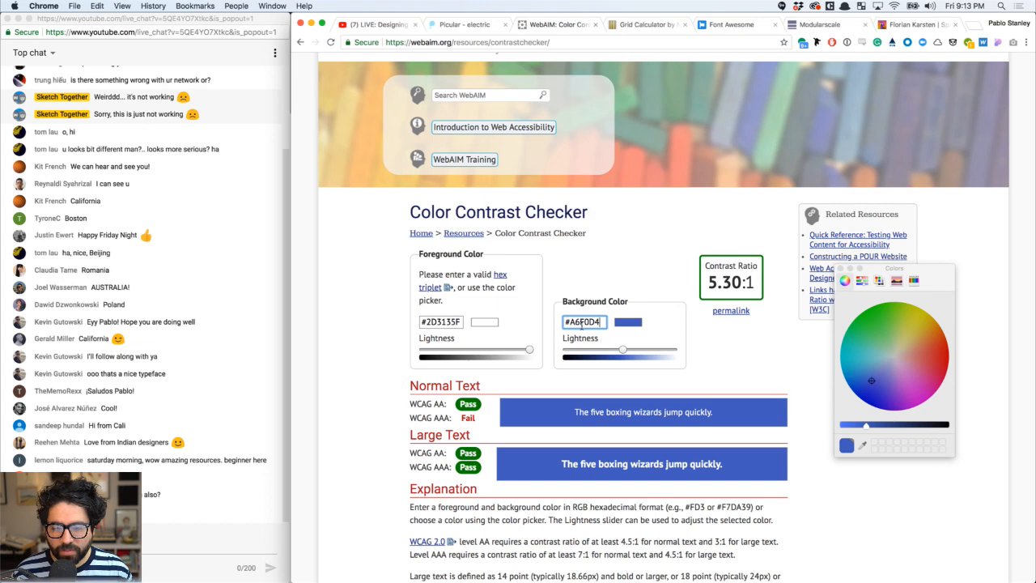
left_click(611, 254)
Copy the dark square's fill hex from InVision Studio and set WebAIM's foreground color in Chrome to #2D3135
key("super+Tab")
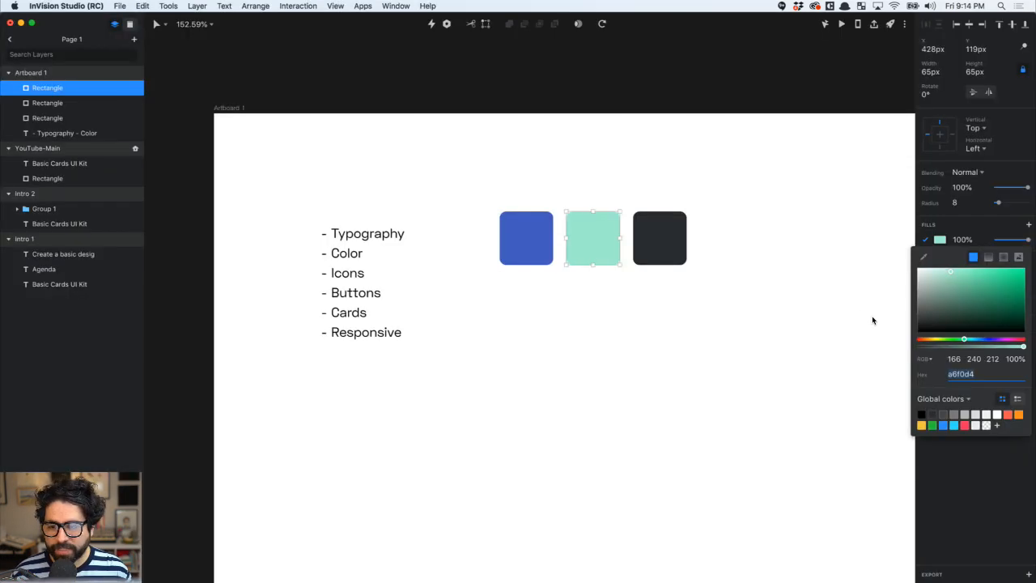
left_click(664, 244)
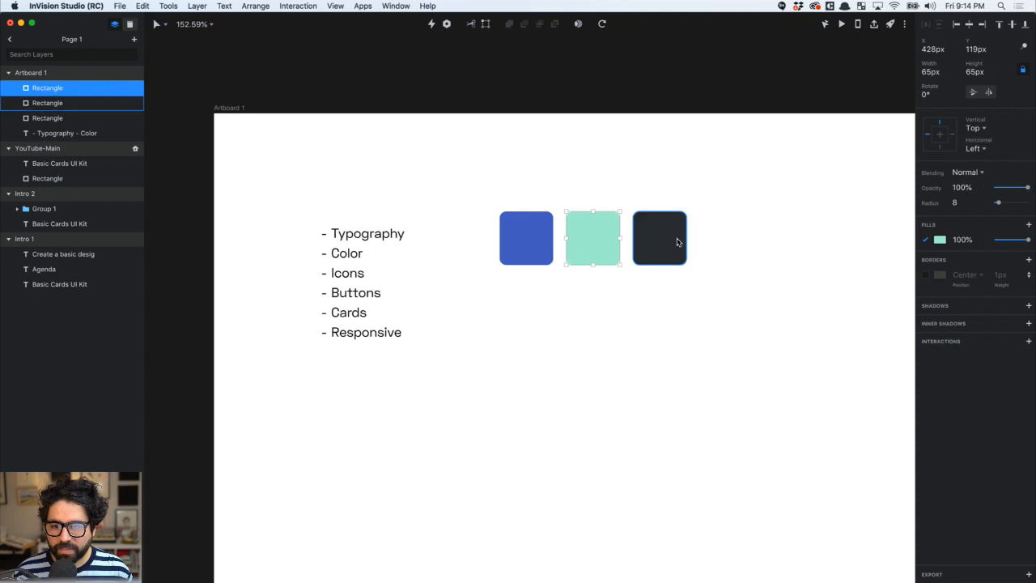
left_click(678, 242)
left_click(938, 240)
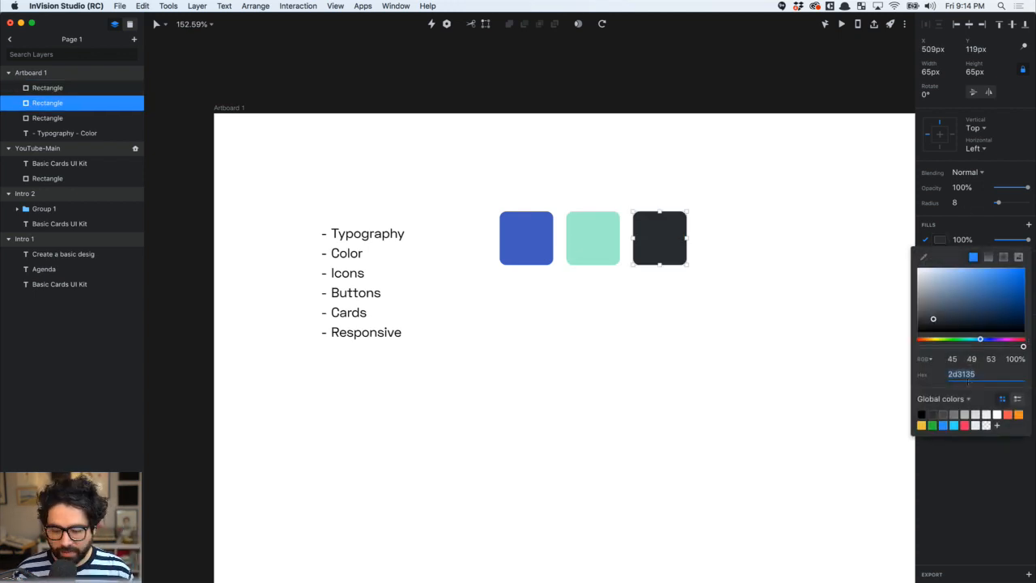
key("super+Tab")
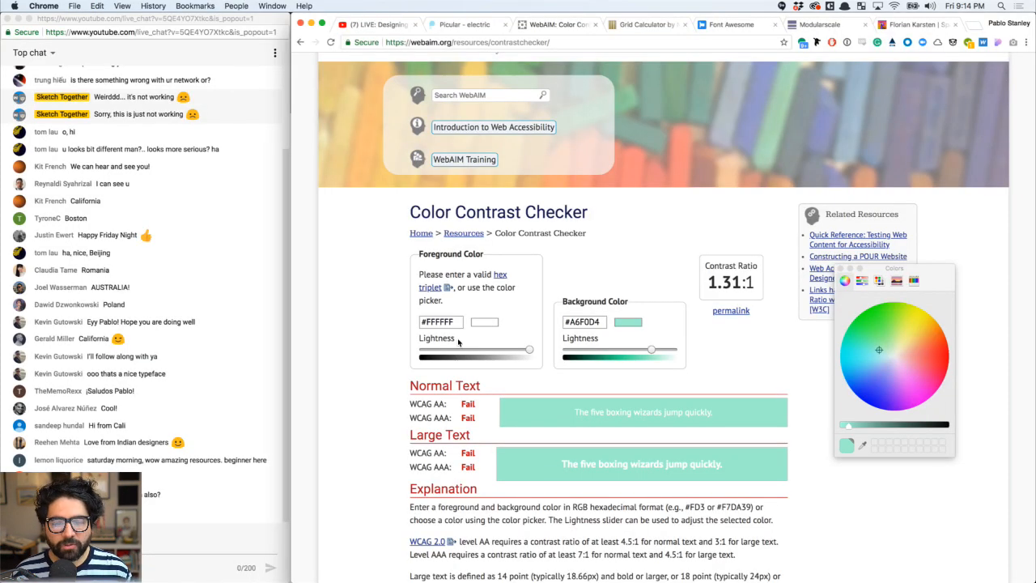
triple_click(442, 323)
key("super+v")
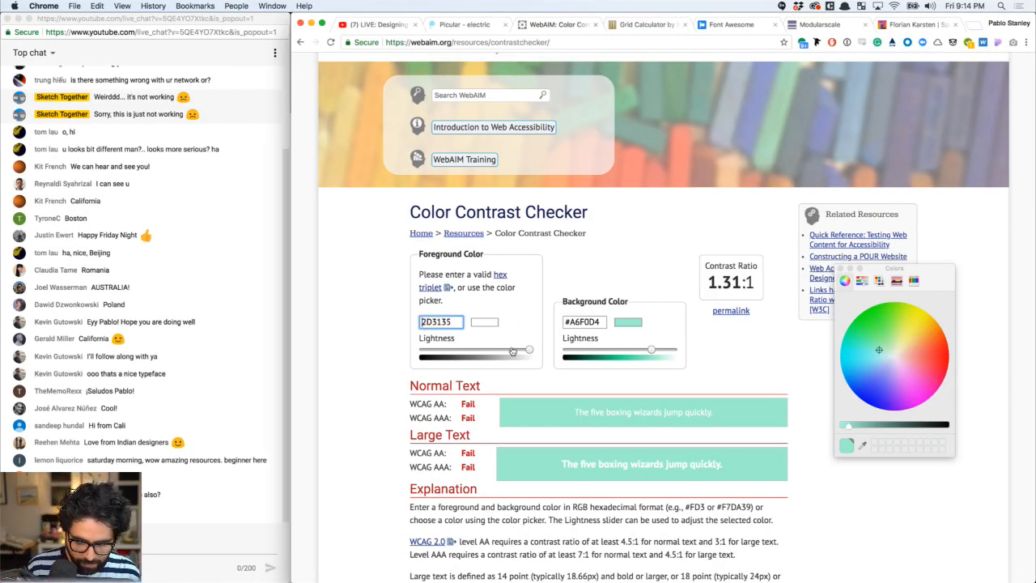
left_click(374, 319)
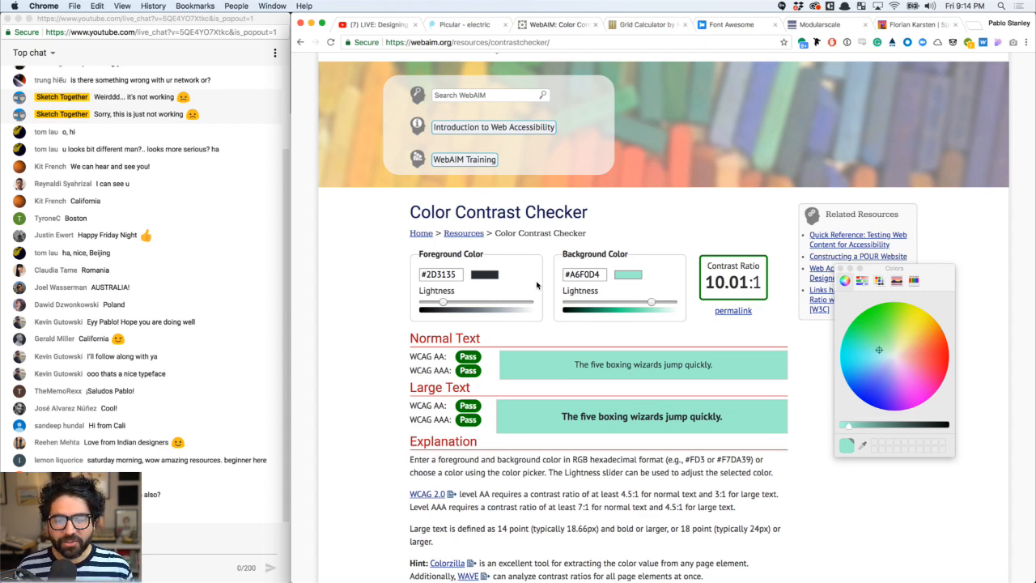
Compare the three palette squares in InVision Studio with the WebAIM contrast result for dark text on mint, leaving nothing selected
key("super+Tab")
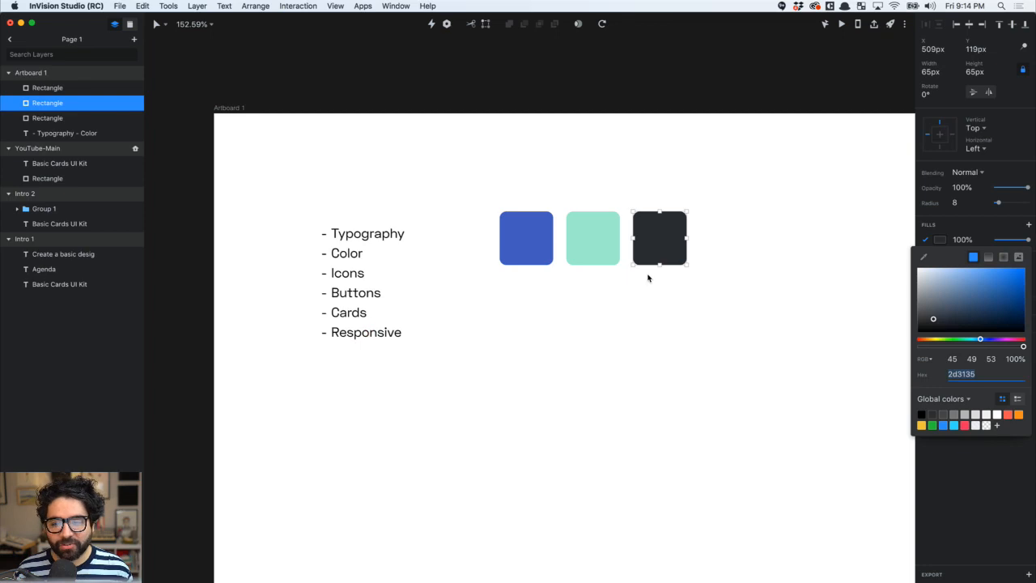
key("Escape")
key("super+Tab")
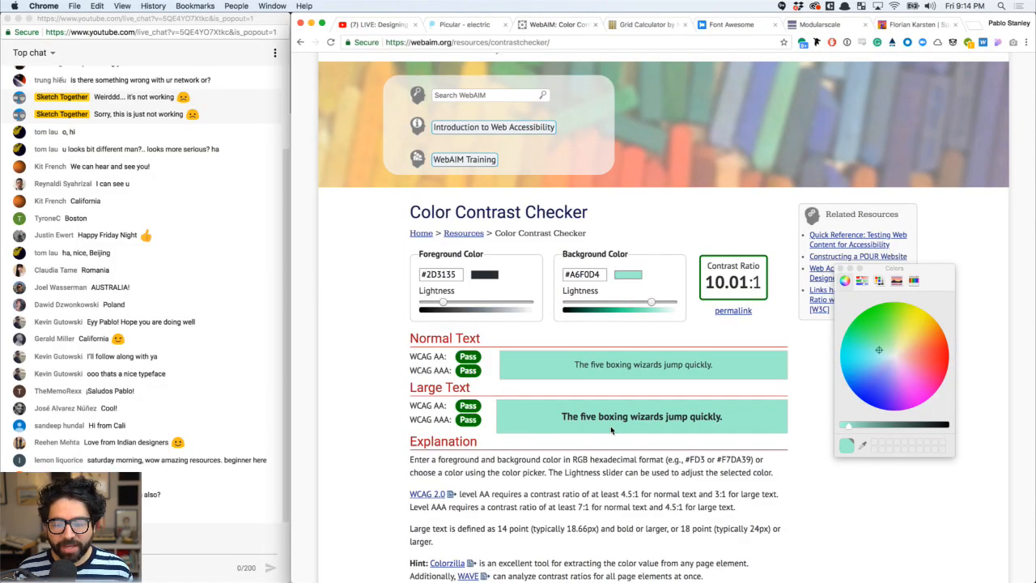
key("super+Tab")
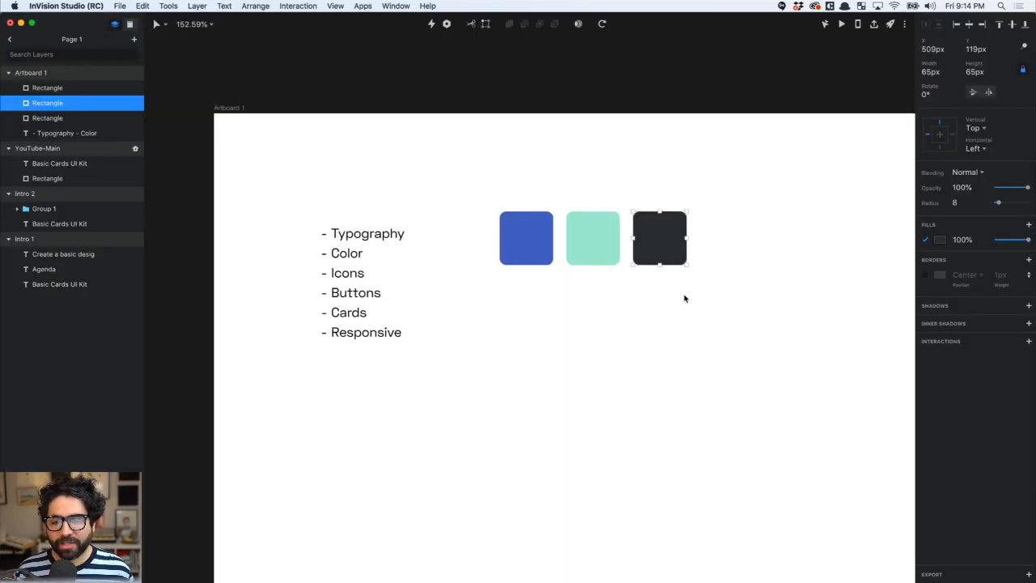
left_click(579, 240)
left_click(589, 378)
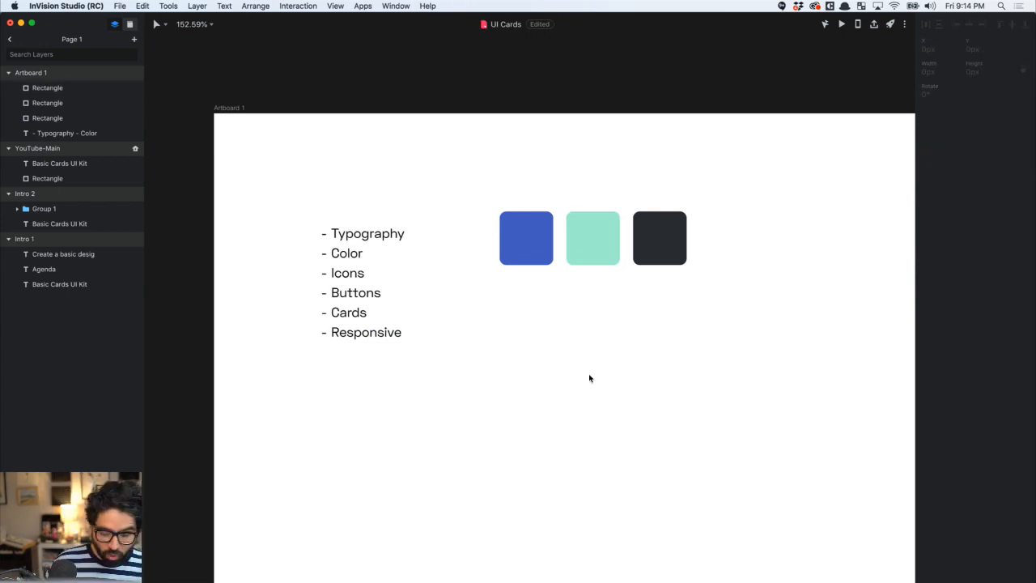
key("super+Tab")
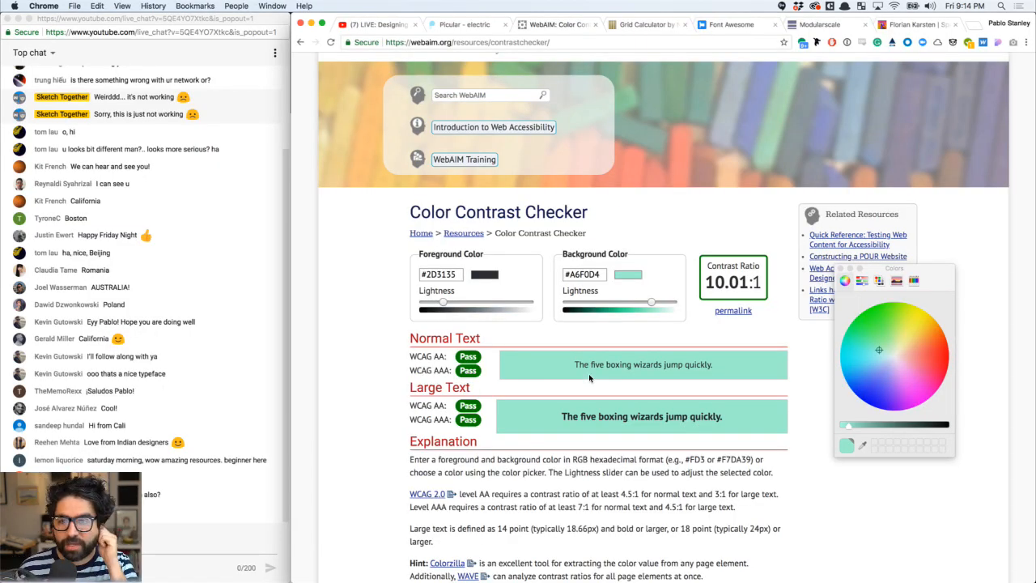
key("super+Tab")
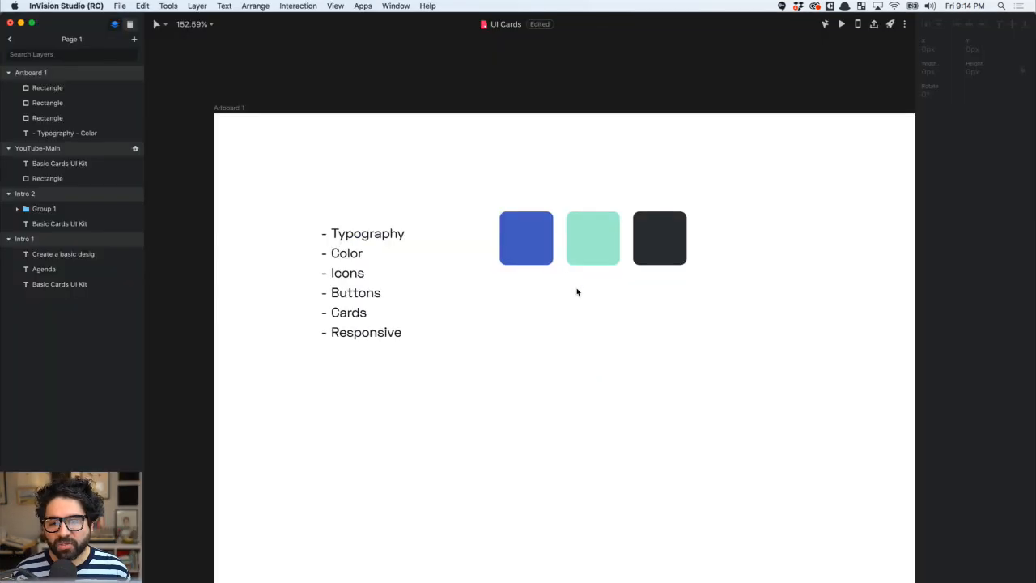
left_click_drag(489, 187, 705, 248)
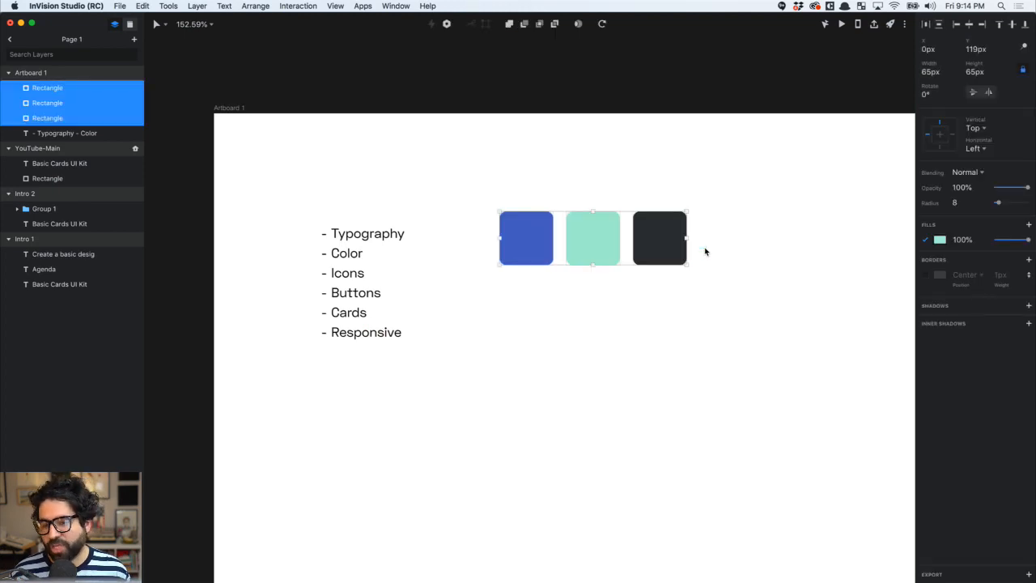
left_click(586, 344)
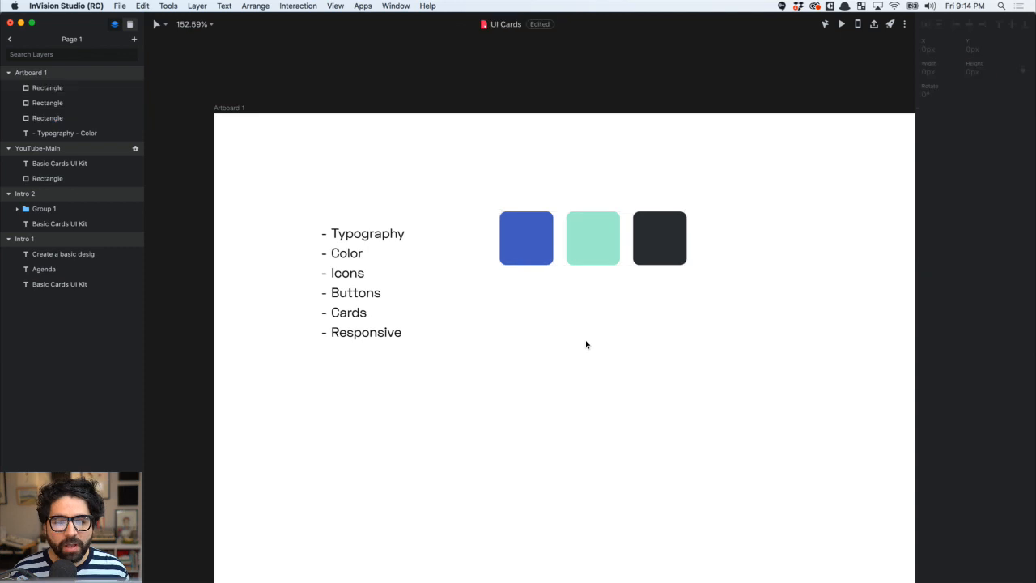
Move the Typography-to-Responsive topic list up to Y 112 px, roughly level with the color squares, and deselect it
left_click(351, 254)
left_click_drag(359, 272, 358, 258)
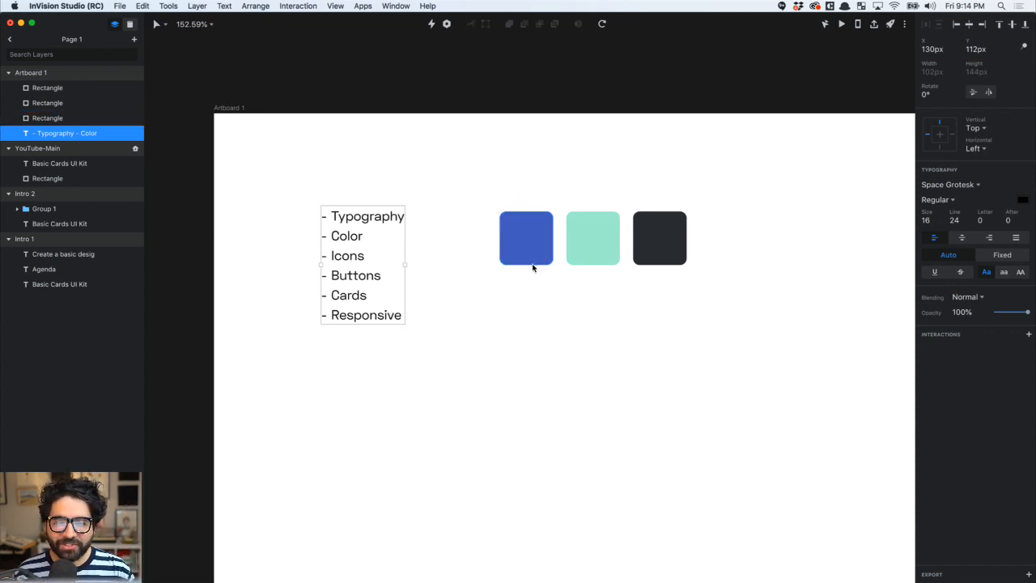
scroll(532, 268, "up", 5)
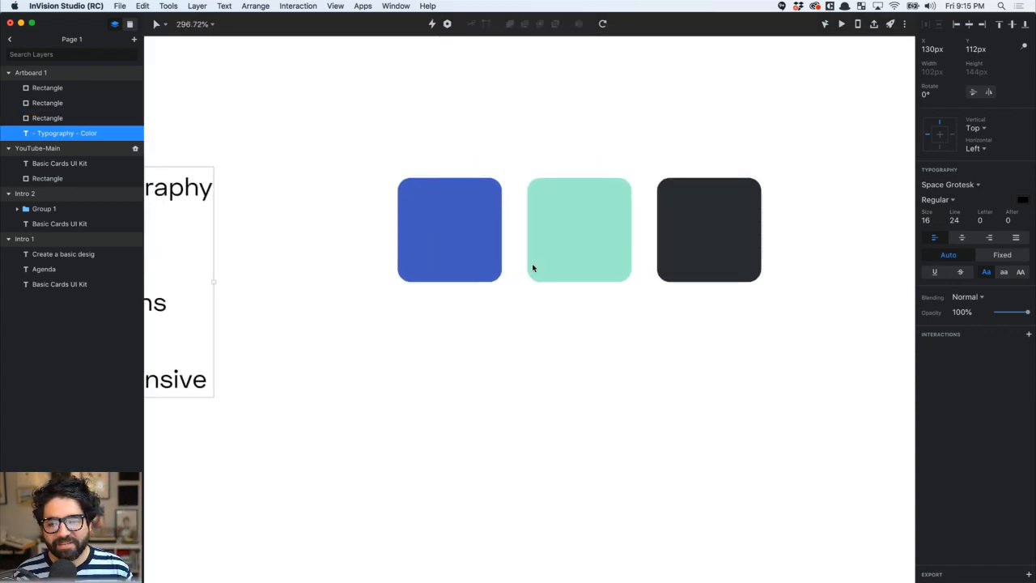
scroll(532, 263, "down", 4)
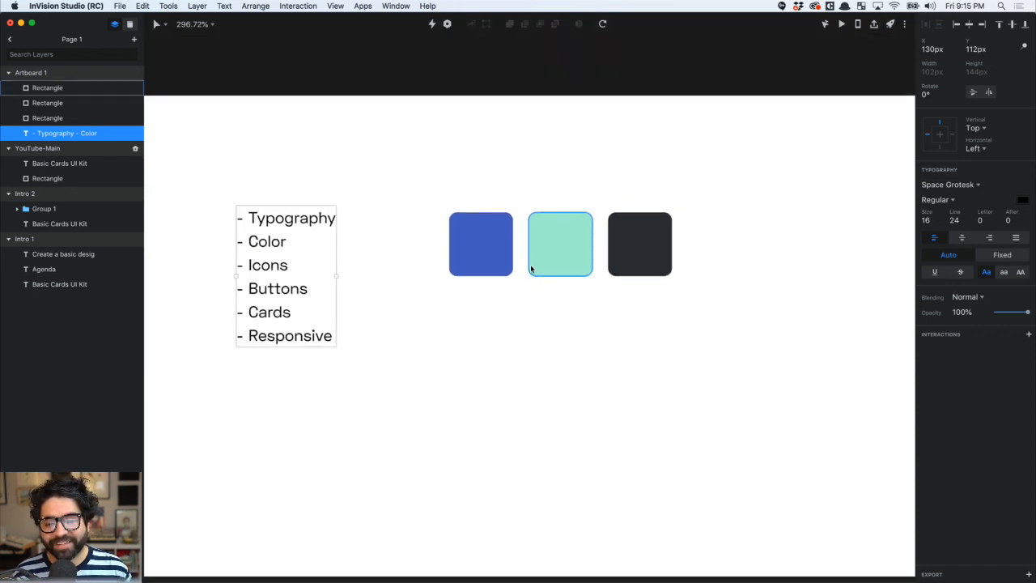
left_click(510, 347)
Switch to Chrome and check the live chat beside the contrast checker page
key("super+Tab")
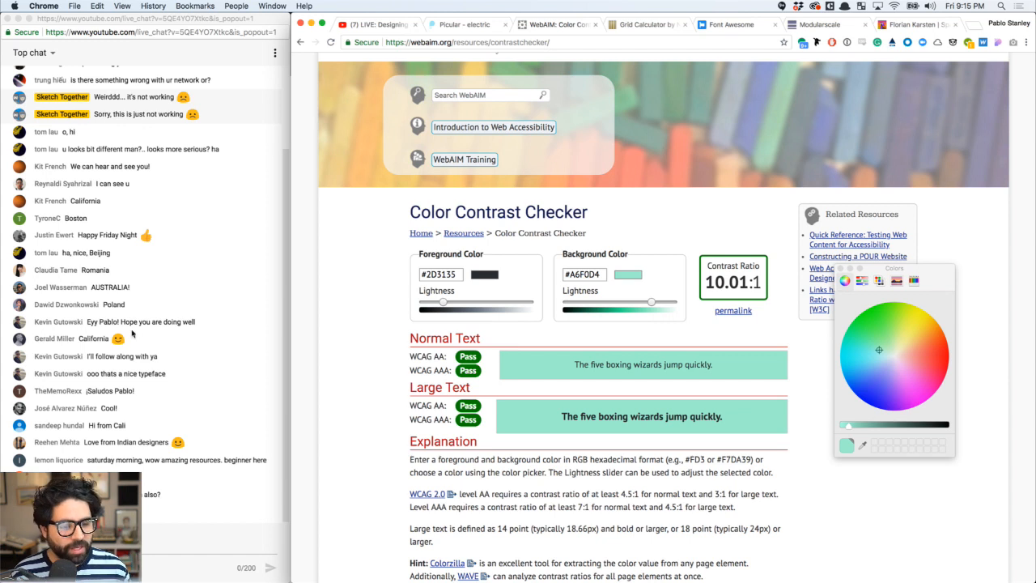
left_click(132, 335)
left_click(105, 546)
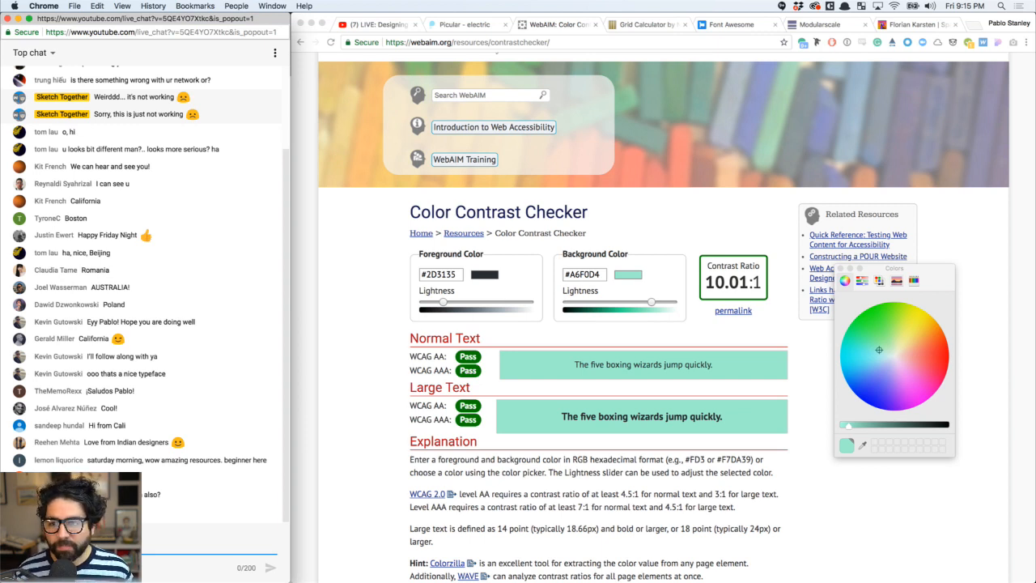
left_click(377, 262)
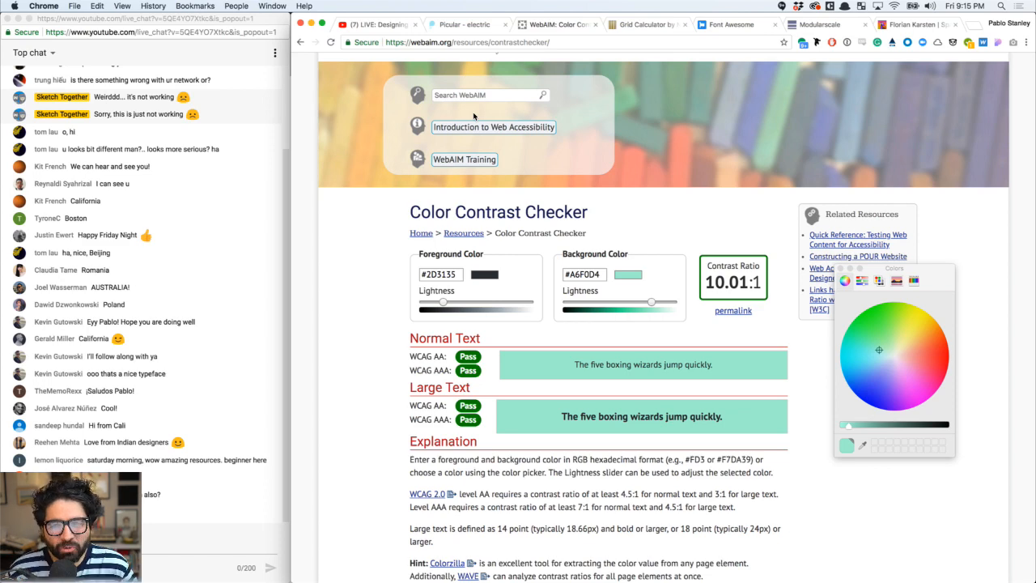
Close the WebAIM contrast checker page and return to Picular's electric color results
key("super+w")
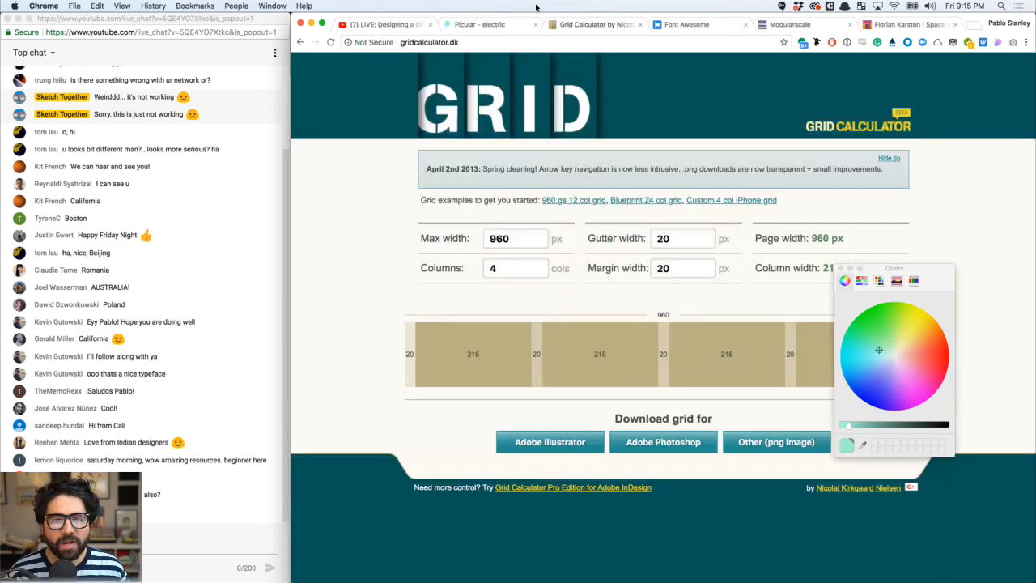
left_click(476, 26)
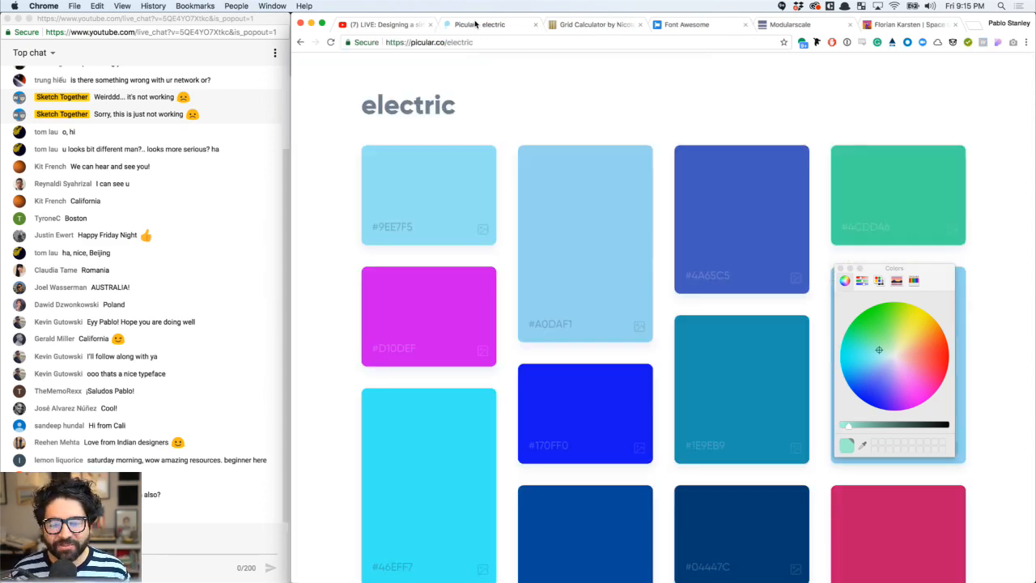
Close the Picular results page and look over the Space Grotesk typeface page
key("super+w")
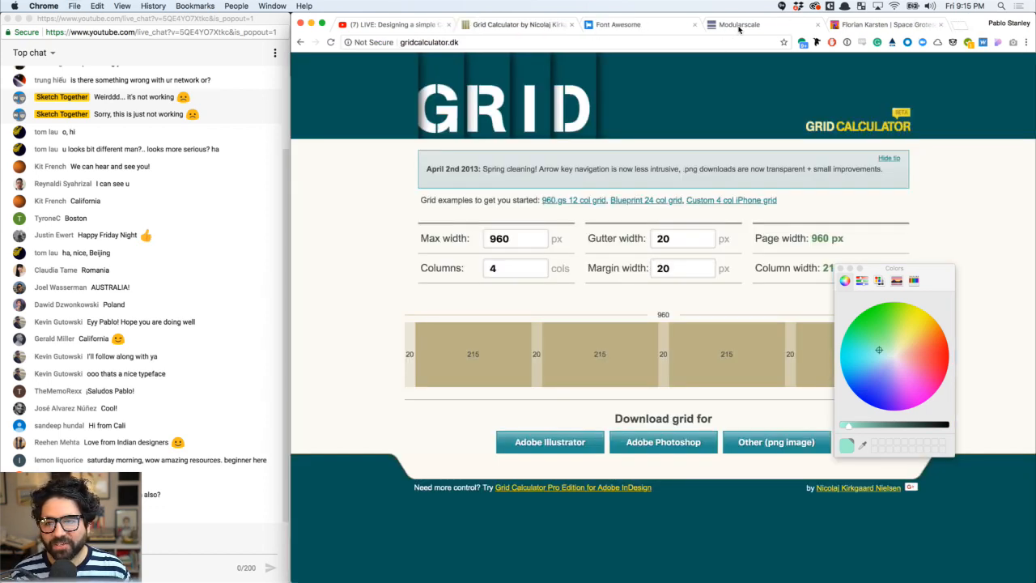
left_click(856, 26)
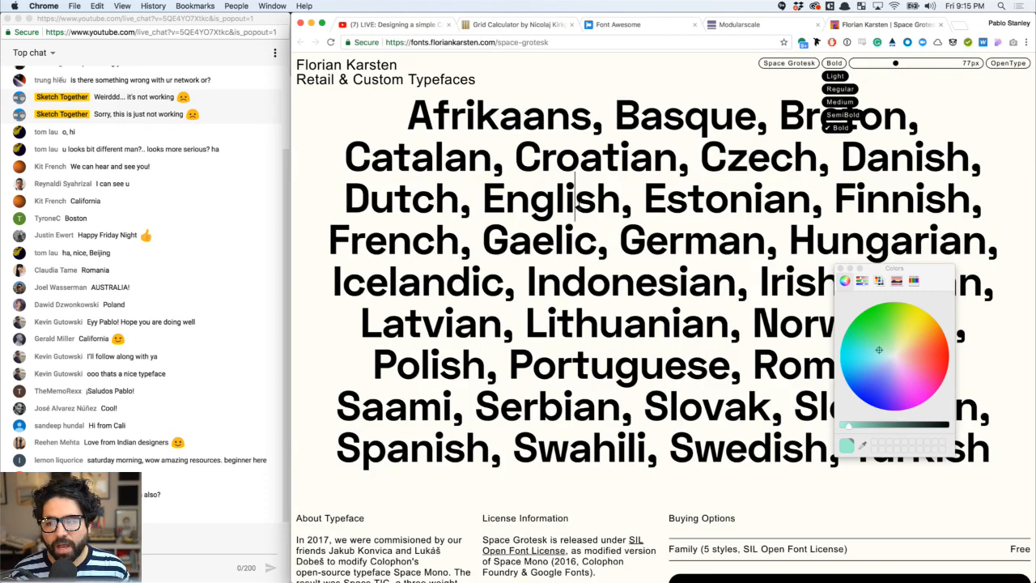
key("super+Tab")
key("super+Tab")
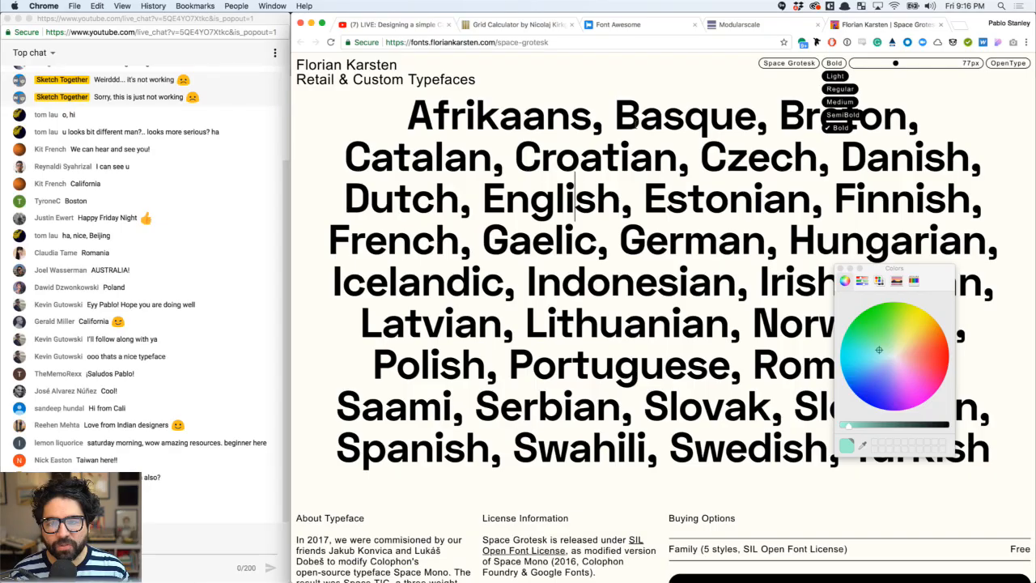
Open the Modular Scale page, show its 16px base scale as sample text, and close the floating color picker
left_click(736, 25)
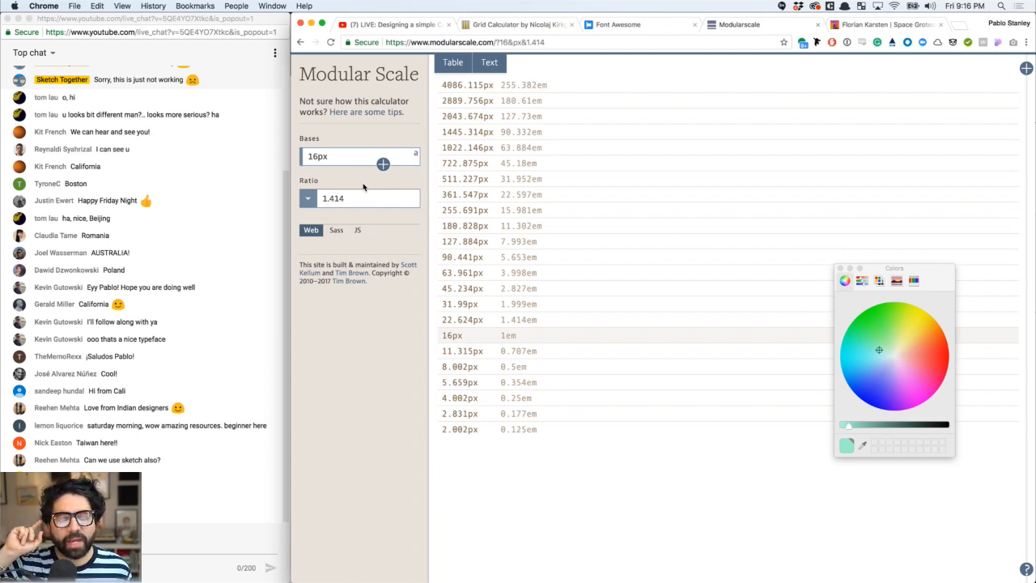
double_click(331, 161)
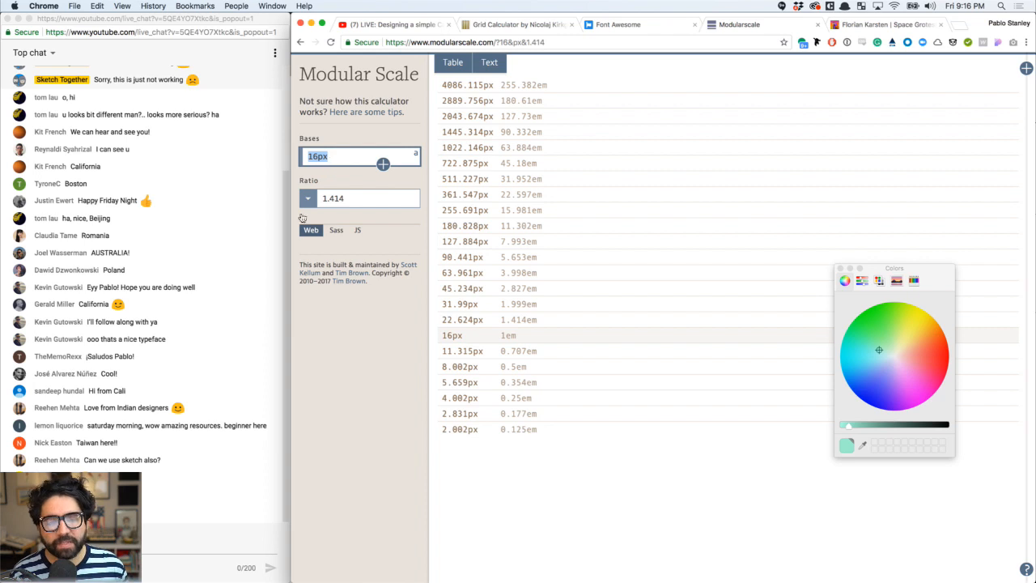
left_click(368, 318)
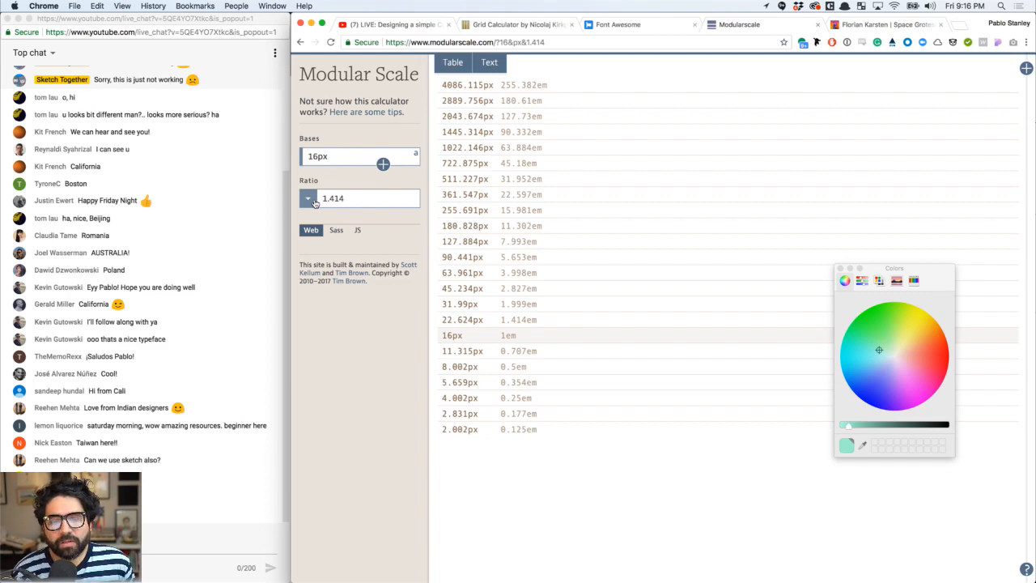
left_click(485, 67)
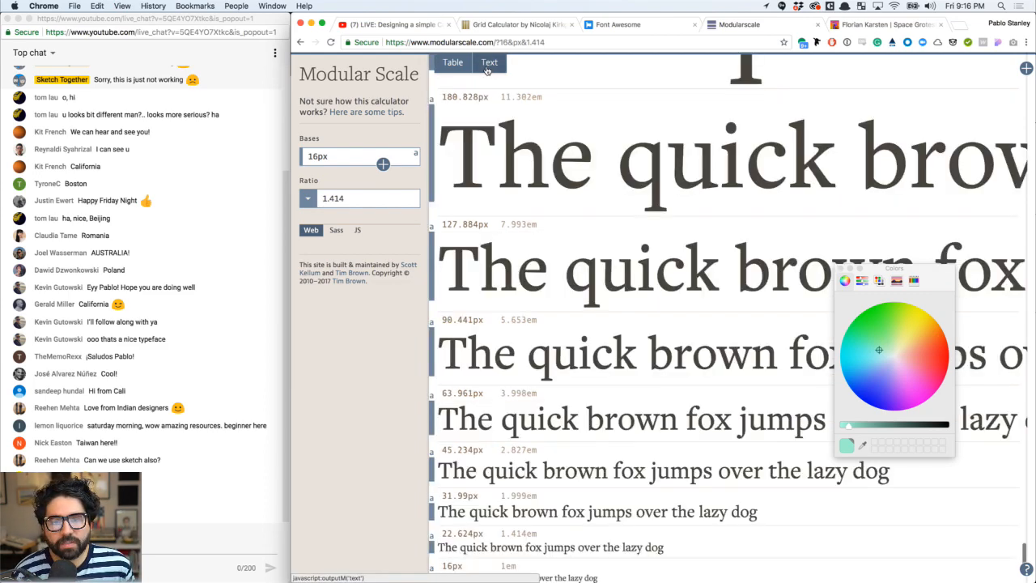
left_click(840, 268)
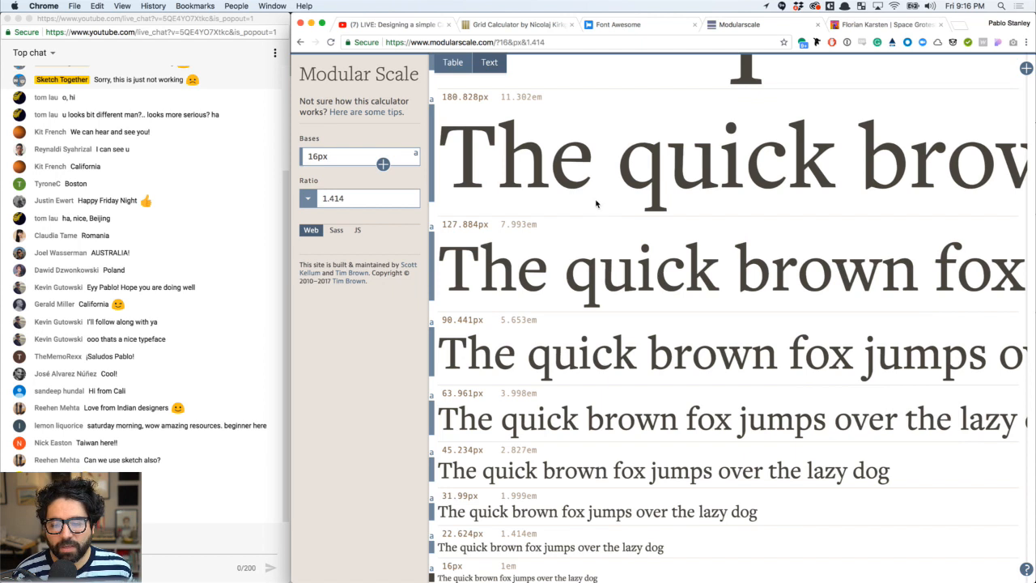
Examine how the sample text sizes progress above and below the 16px base at the 1.414 ratio
scroll(596, 203, "down", 2)
scroll(596, 203, "down", 2)
scroll(525, 420, "down", 3)
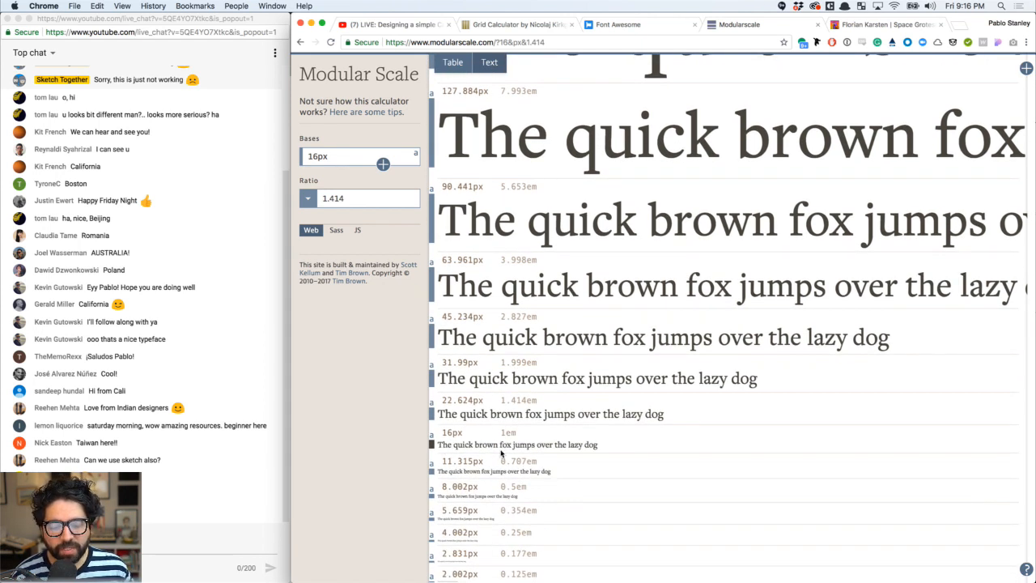
scroll(534, 346, "down", 1)
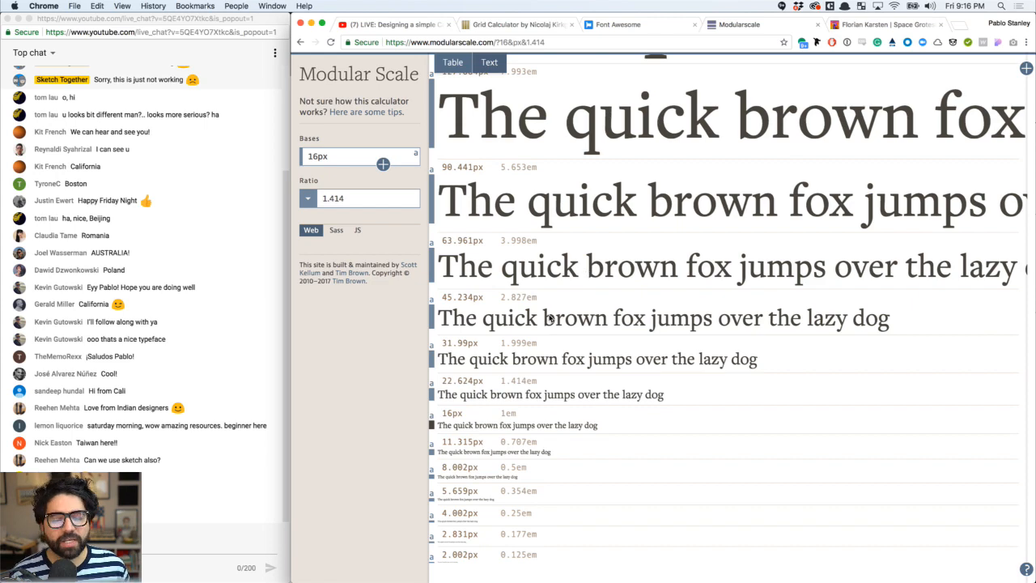
scroll(549, 318, "up", 2)
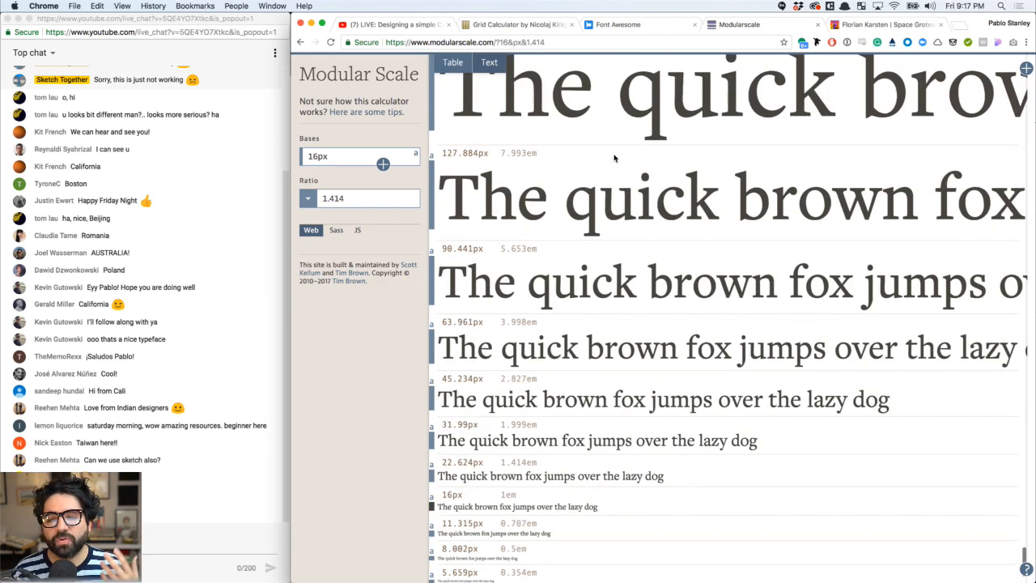
scroll(636, 279, "up", 2)
scroll(633, 231, "up", 1)
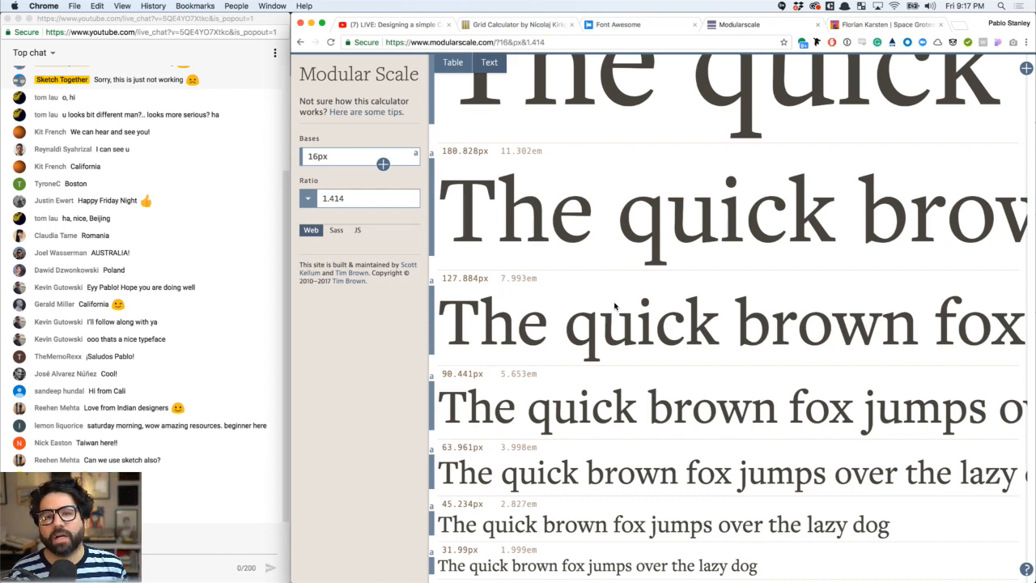
scroll(600, 301, "down", 2)
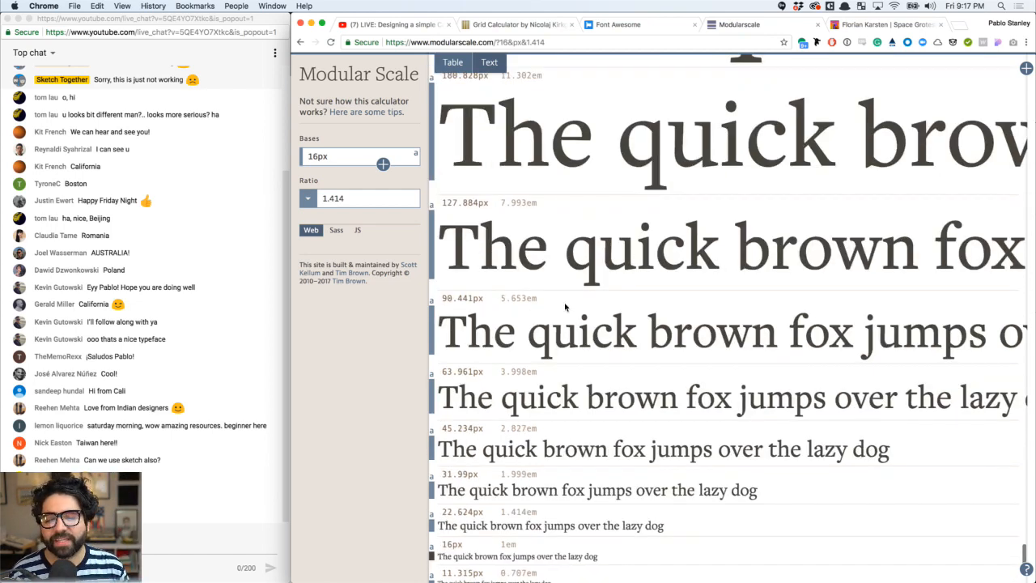
scroll(574, 302, "down", 1)
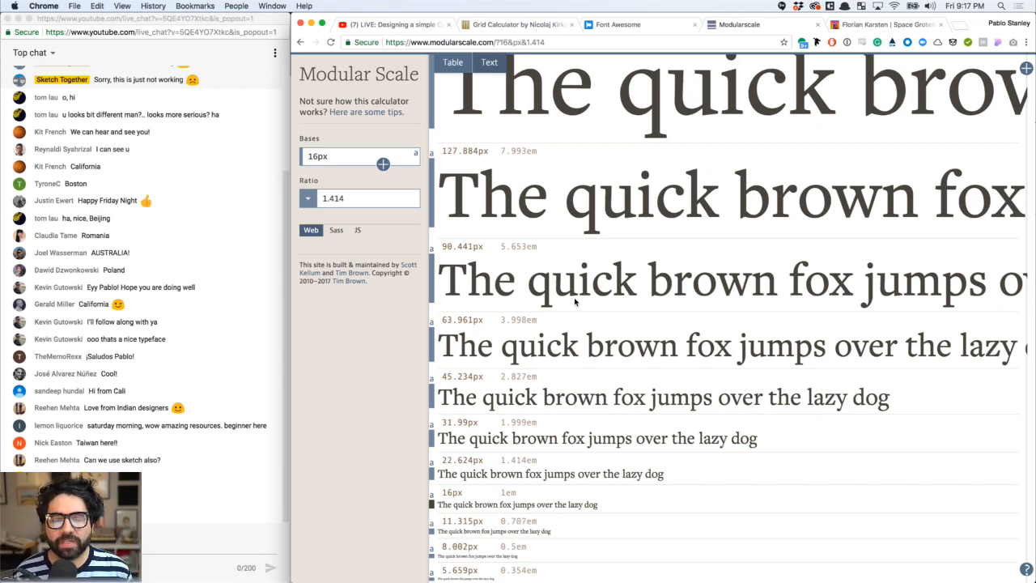
Try the 5:6 minor third and 1:1.618 golden section ratios and compare their sample text sizes
left_click(307, 202)
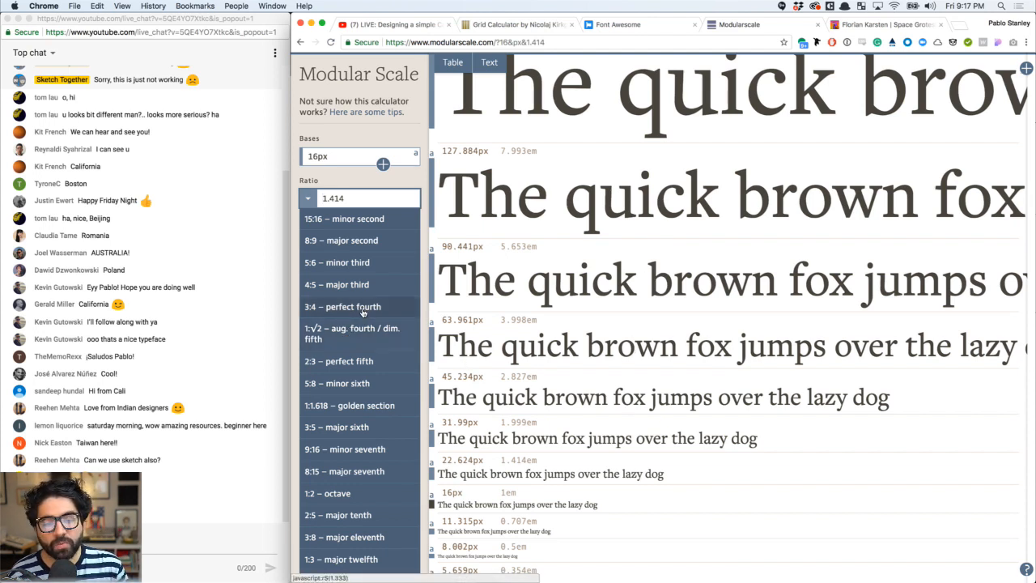
left_click(375, 273)
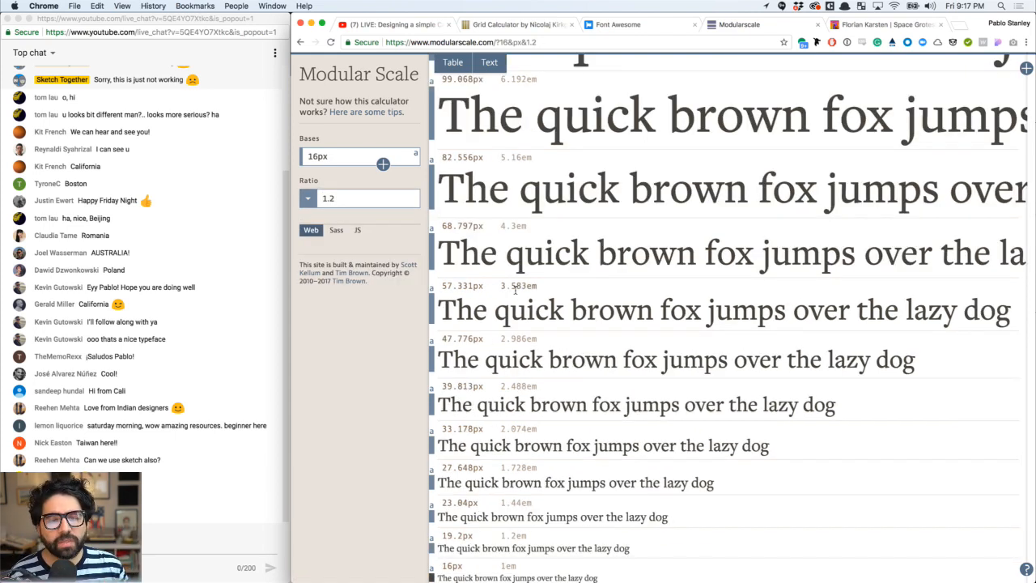
left_click(307, 200)
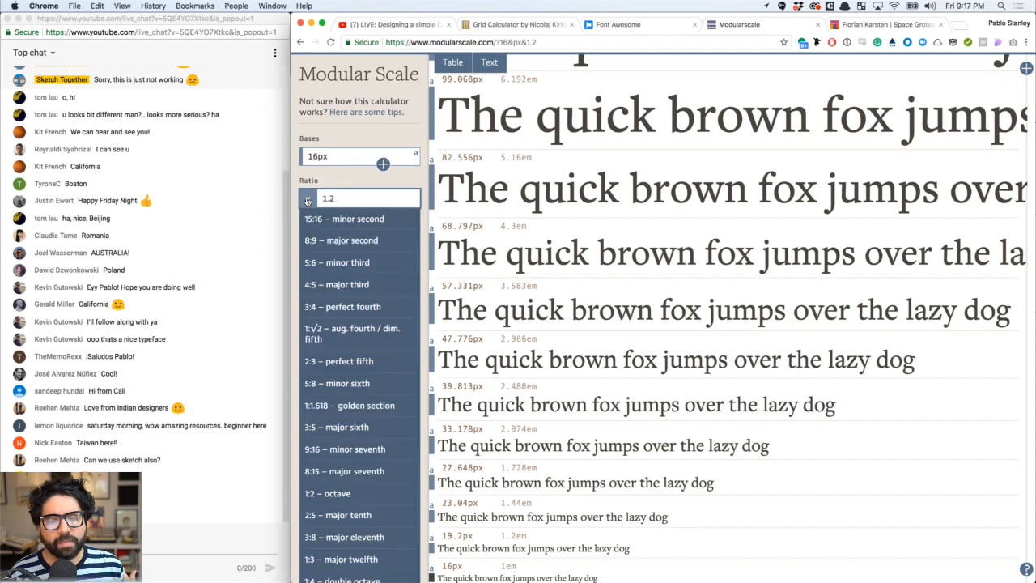
scroll(356, 348, "down", 1)
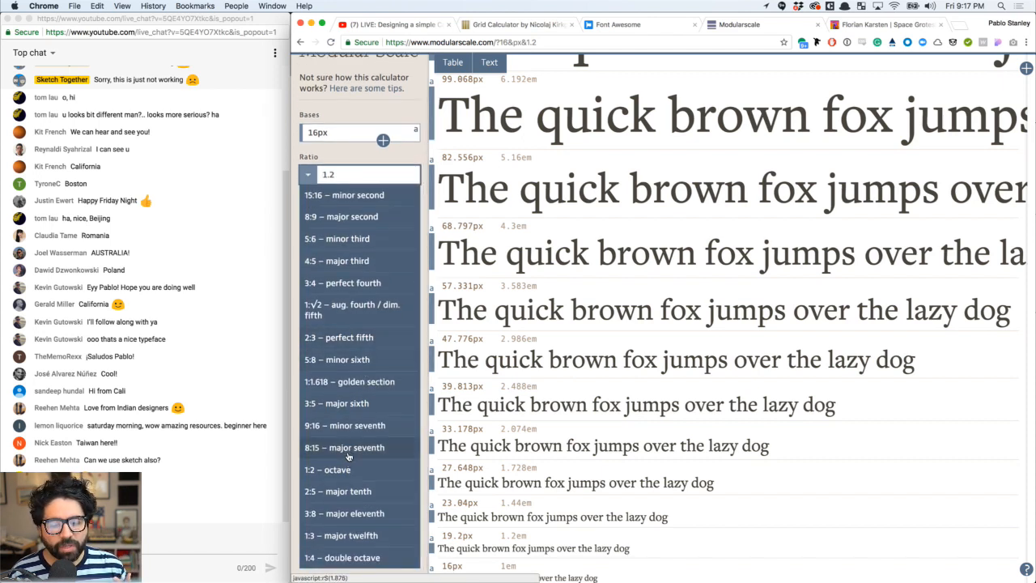
left_click(382, 391)
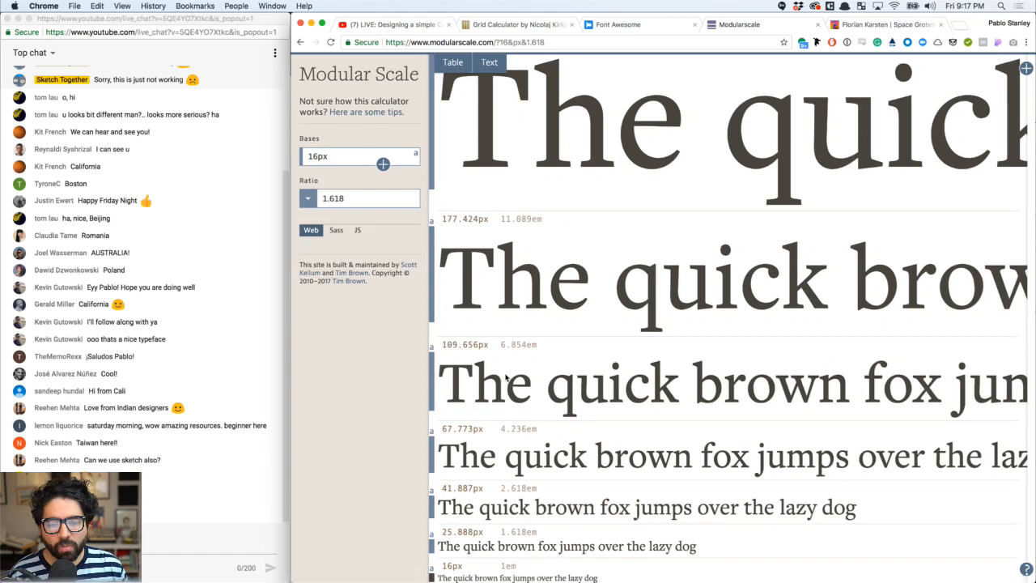
scroll(662, 378, "down", 1)
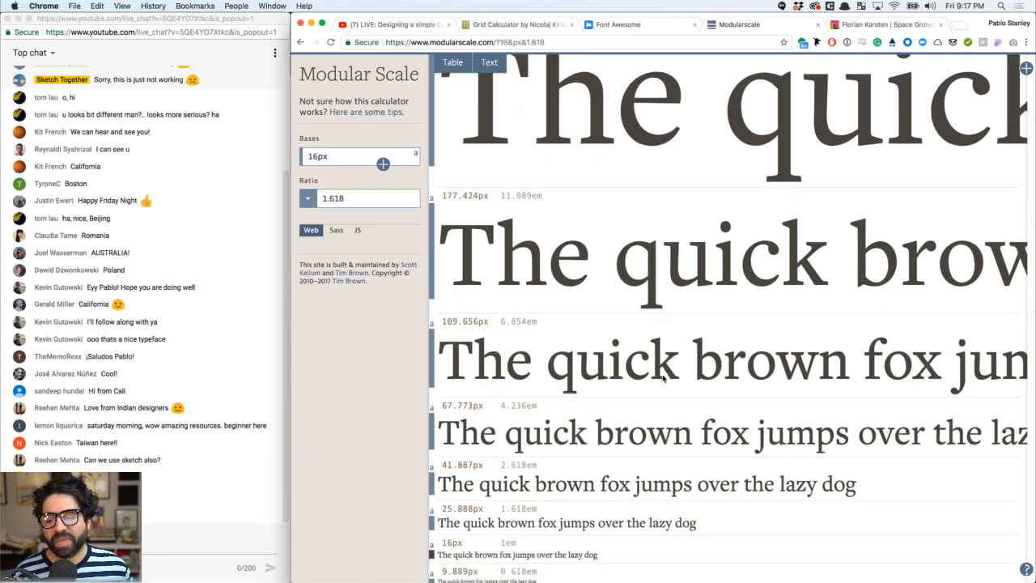
scroll(662, 378, "down", 4)
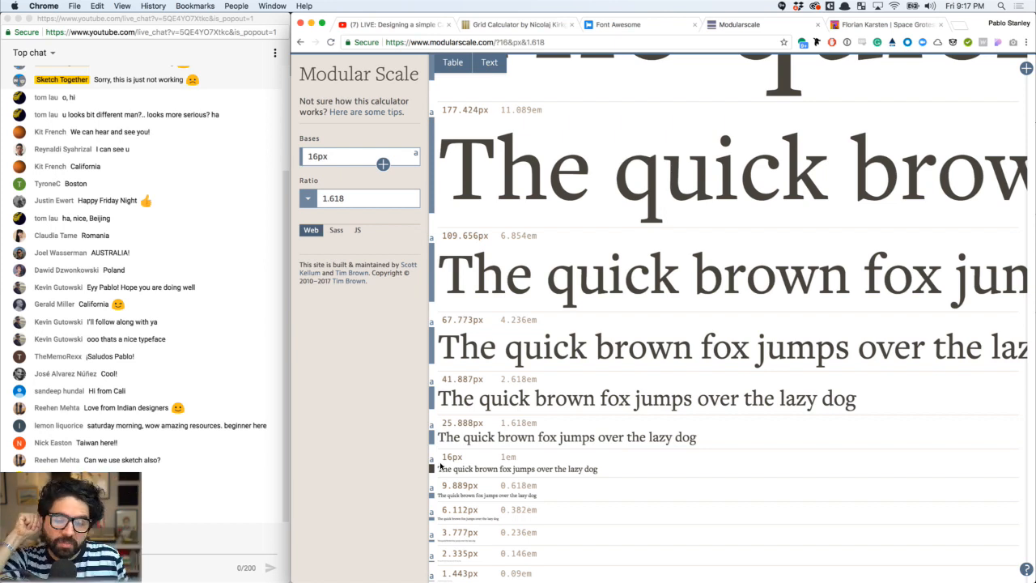
scroll(441, 466, "up", 3)
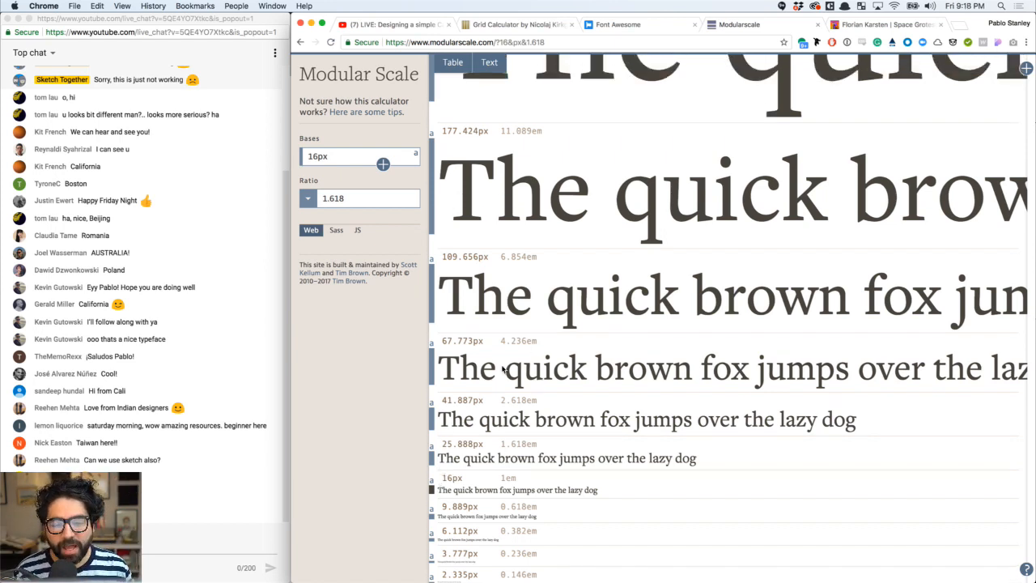
Set the ratio to 1:√2 – aug. fourth / dim. fifth and copy a screenshot of the 63.961px to 11.315px samples
left_click(308, 200)
left_click(350, 332)
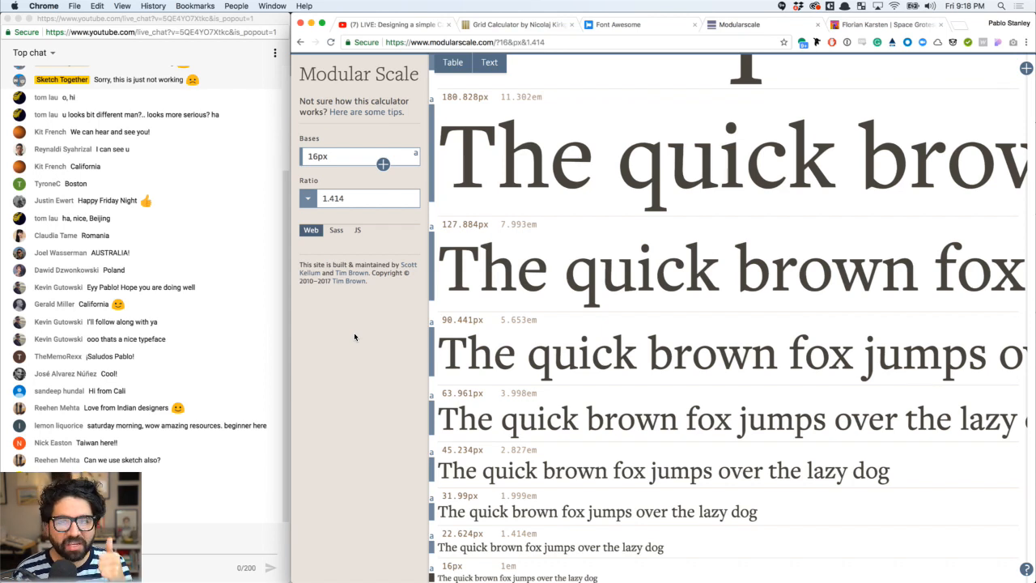
scroll(535, 346, "down", 1)
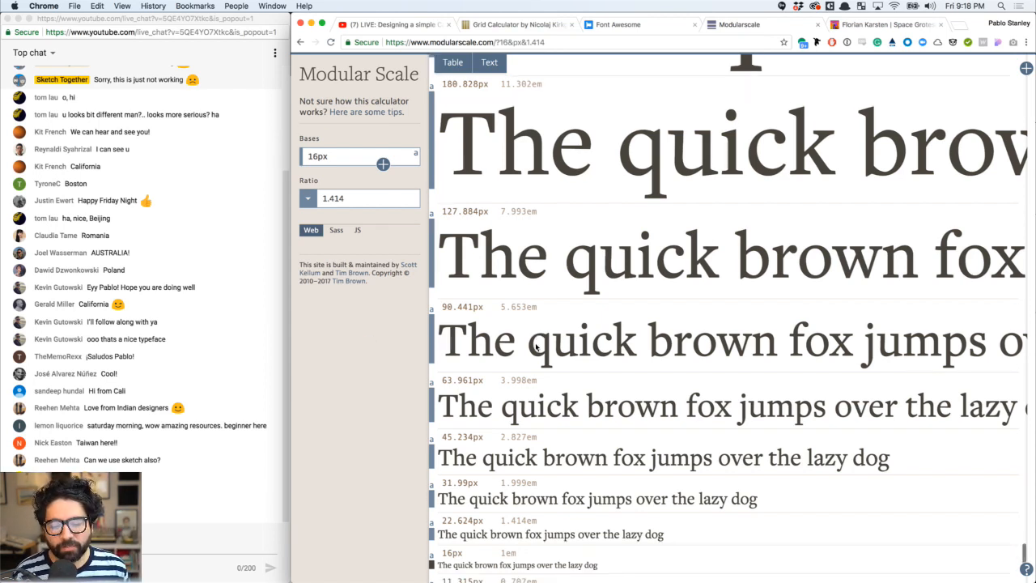
scroll(535, 346, "down", 1)
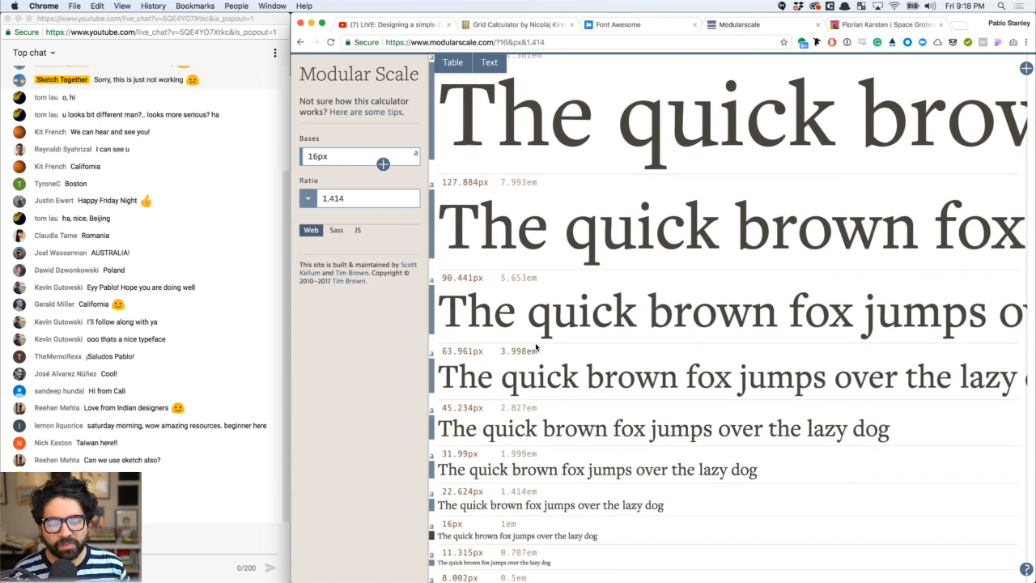
scroll(557, 446, "down", 3)
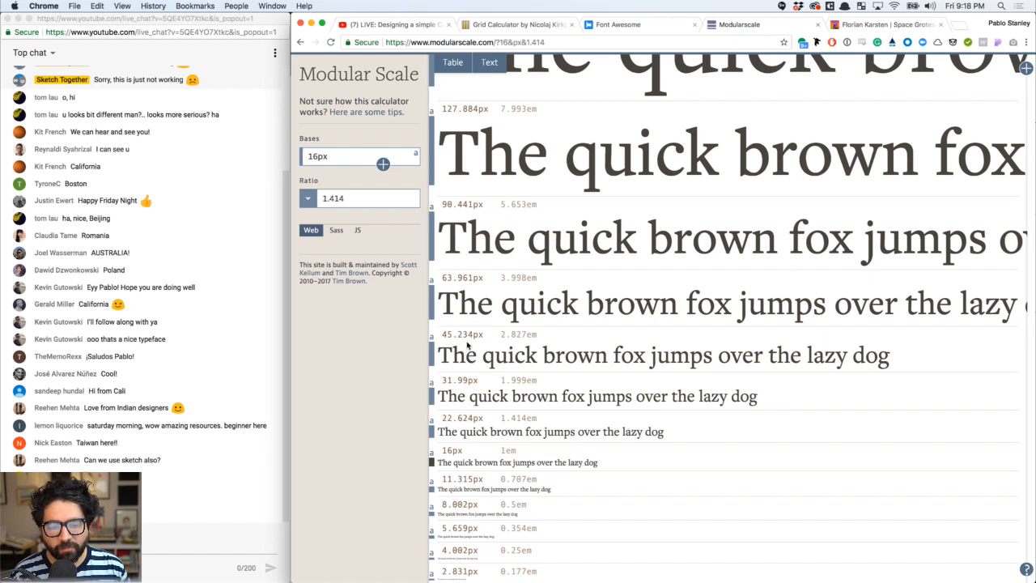
key("super+shift+4")
left_click_drag(427, 267, 602, 499)
Switch to InVision Studio and duplicate the topic list, placing the copy at X 269 px, Y 249 px
key("super+Tab")
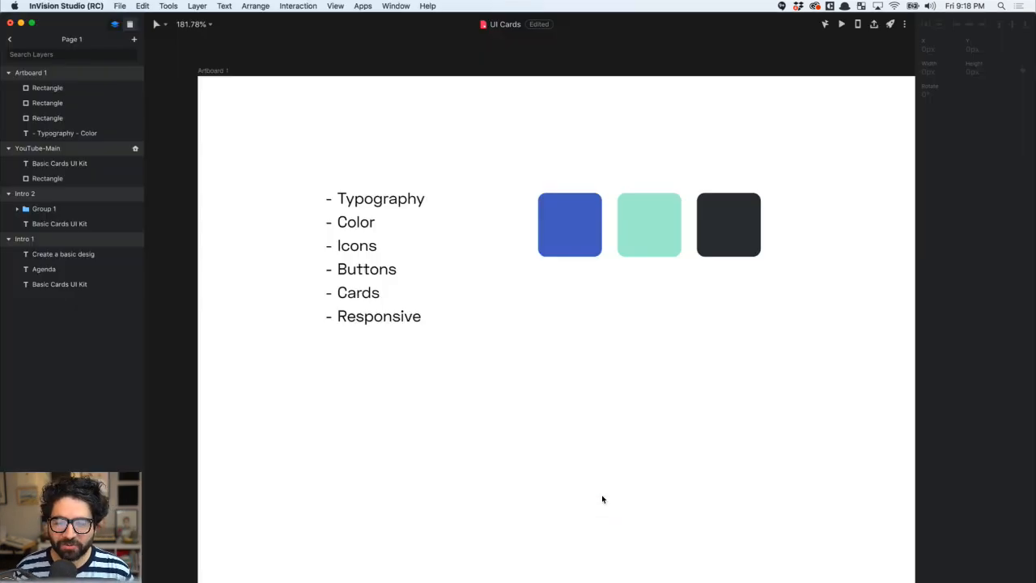
left_click(347, 213)
left_click_drag(356, 263, 491, 394)
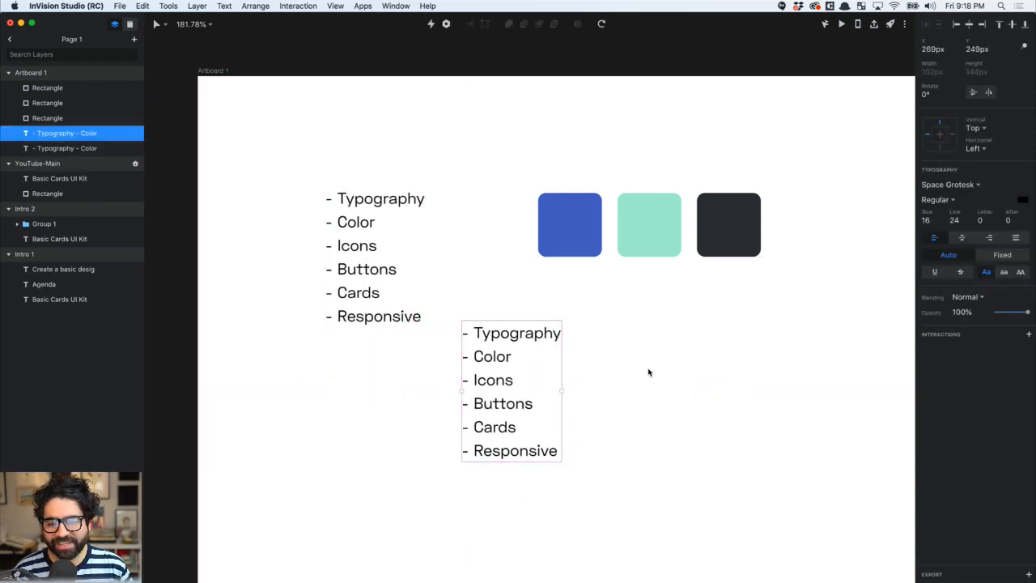
Paste the type scale screenshot into Artboard 1 and move it beside the copied topic list, at X 409 px, Y 198 px
left_click(582, 371)
key("super+v")
left_click_drag(443, 258, 684, 438)
left_click(492, 404)
double_click(492, 409)
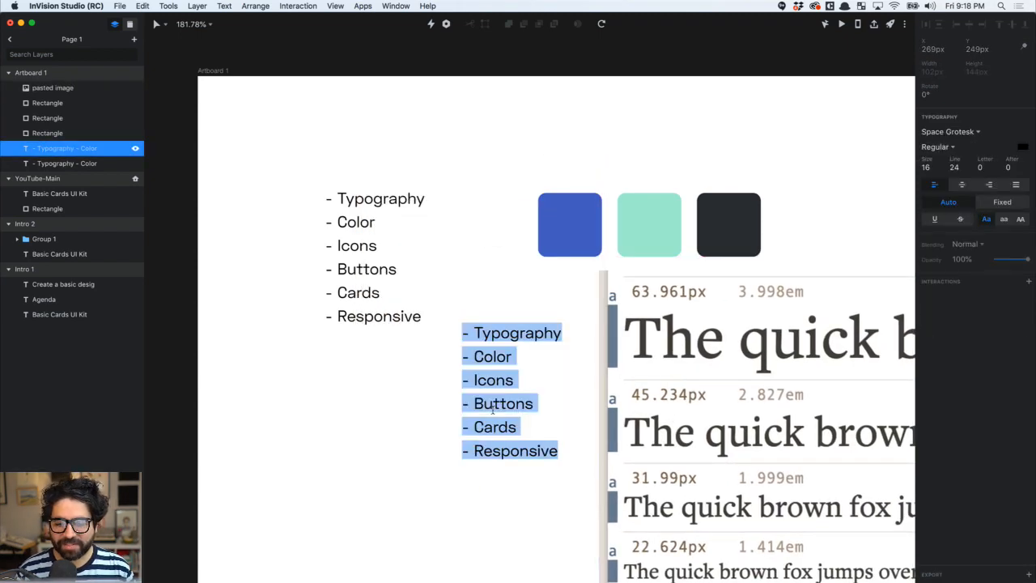
key("Escape")
scroll(507, 340, "right", 1)
scroll(506, 339, "down", 3)
scroll(506, 340, "right", 3)
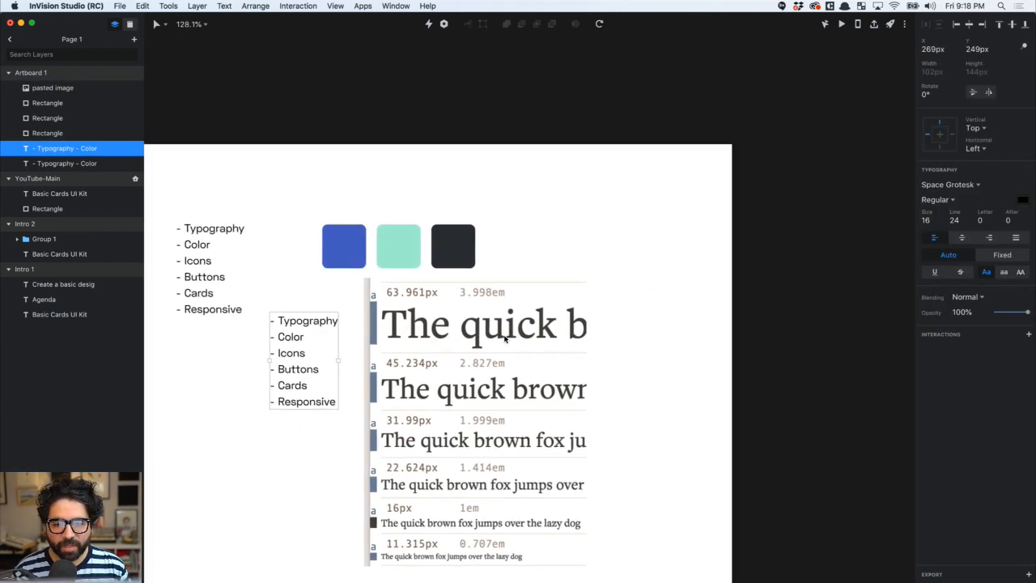
Check the live chat in Chrome and return to InVision Studio
key("super+Tab")
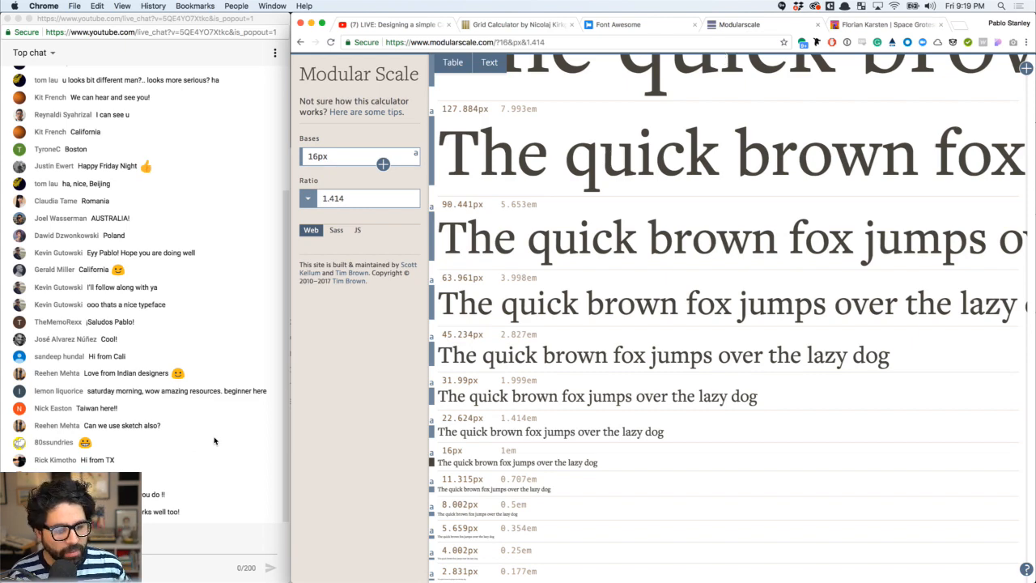
key("super+Tab")
Scale the pasted screenshot down to 216 px wide, move it to X 446 px, Y 249 px, and deselect it
left_click(475, 357)
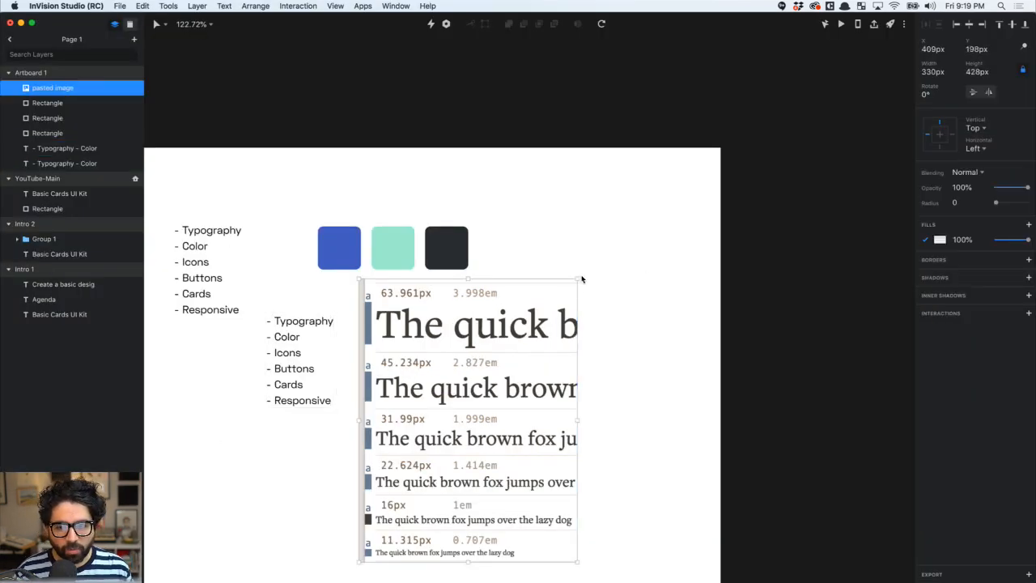
left_click_drag(576, 291, 539, 341)
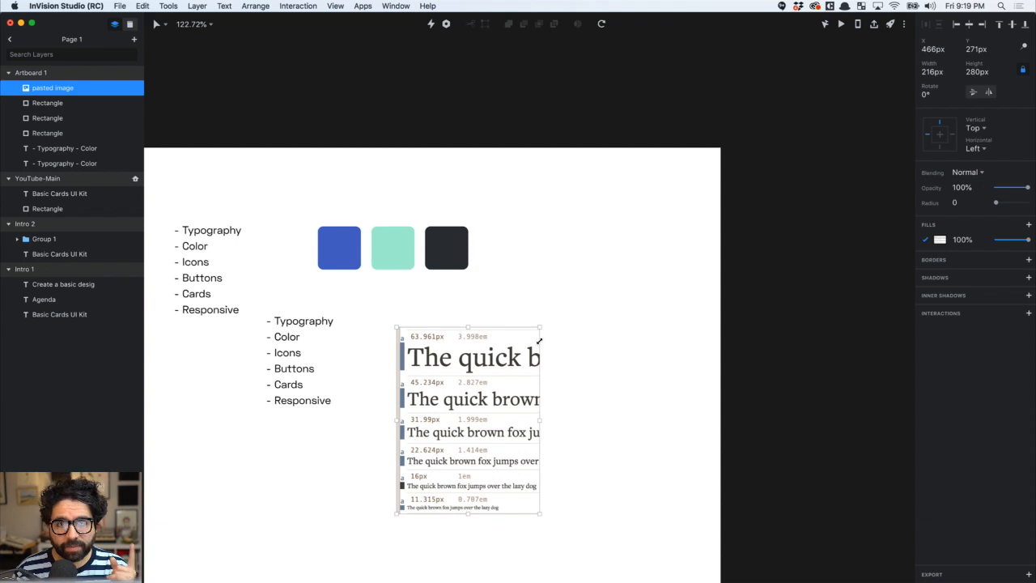
left_click_drag(490, 373, 478, 356)
scroll(479, 361, "left", 2)
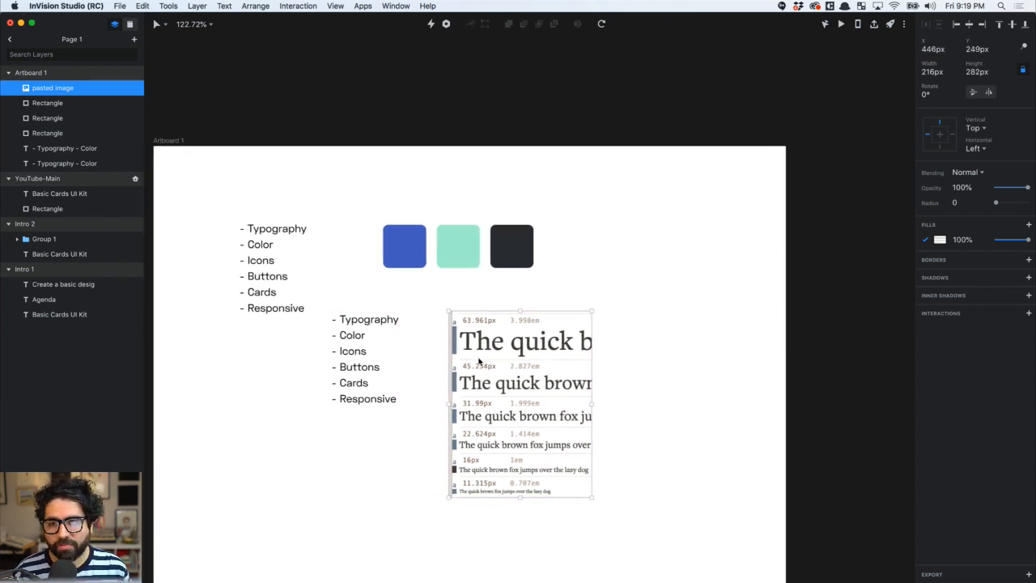
left_click(315, 498)
left_click_drag(300, 331, 596, 501)
scroll(596, 492, "down", 5)
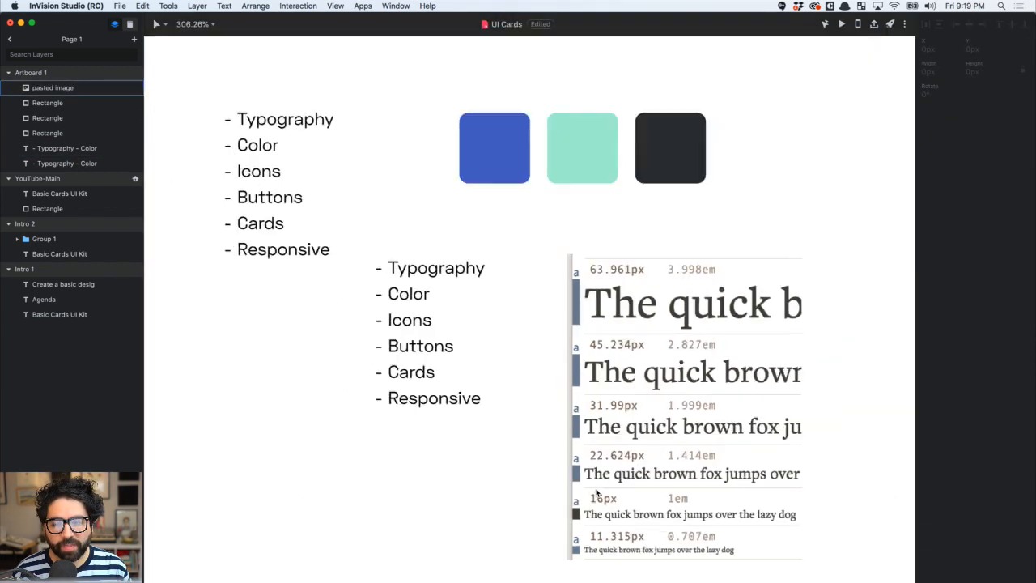
Replace the text of the copied topic list with "Paragraph"
left_click(400, 349)
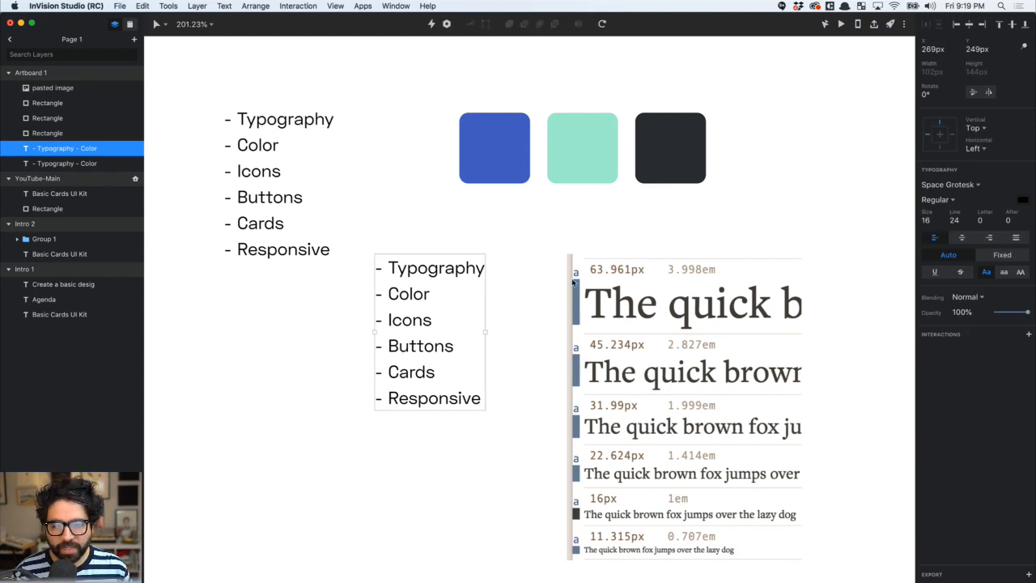
double_click(400, 327)
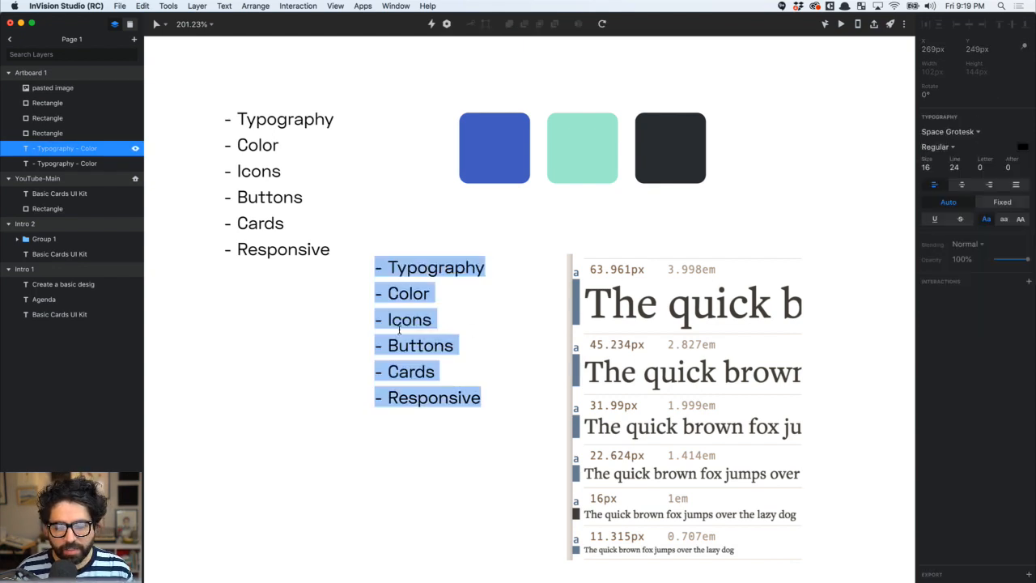
type("Paragraph")
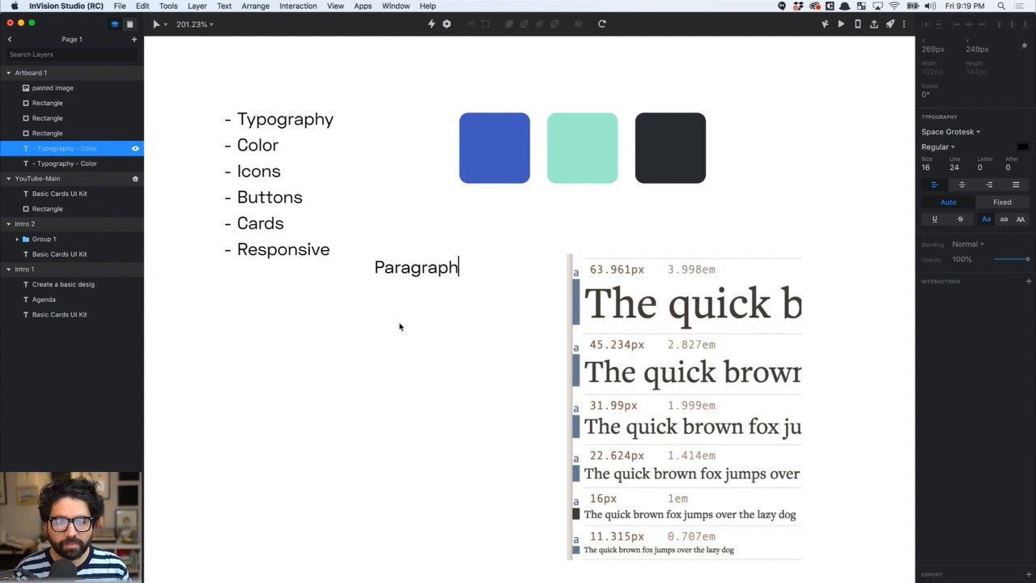
key("Escape")
Lower the Paragraph text to Y 390 px and add a copy above it at Y 346 px reading "Headline 4"
left_click_drag(430, 272, 435, 383)
double_click(435, 384)
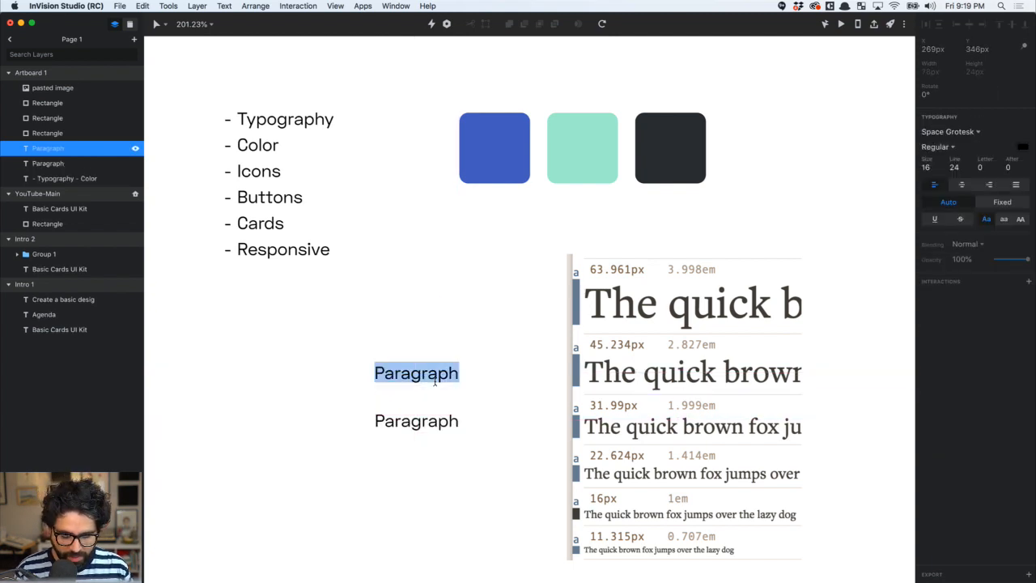
type("Headline ")
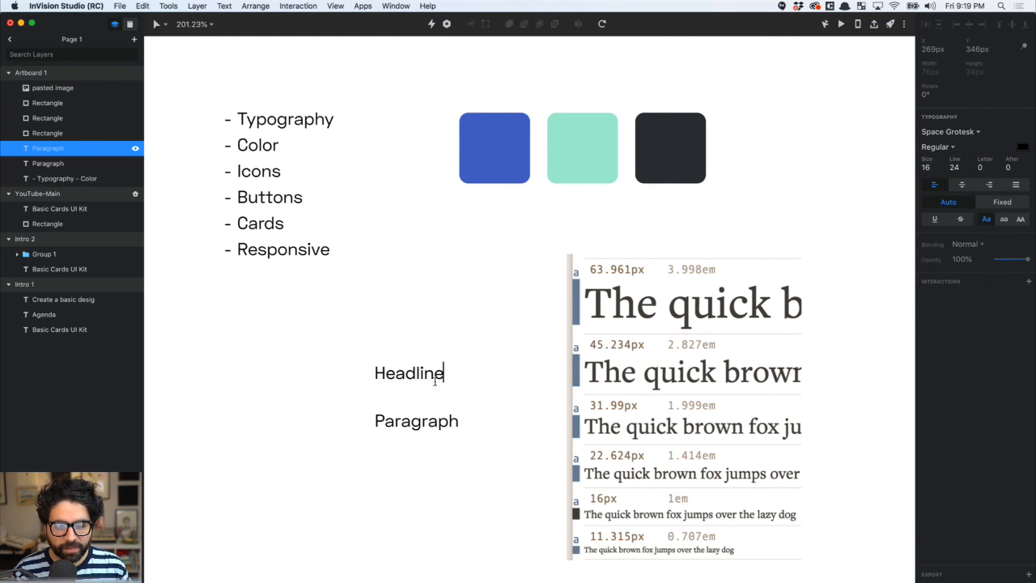
type("4")
key("Escape")
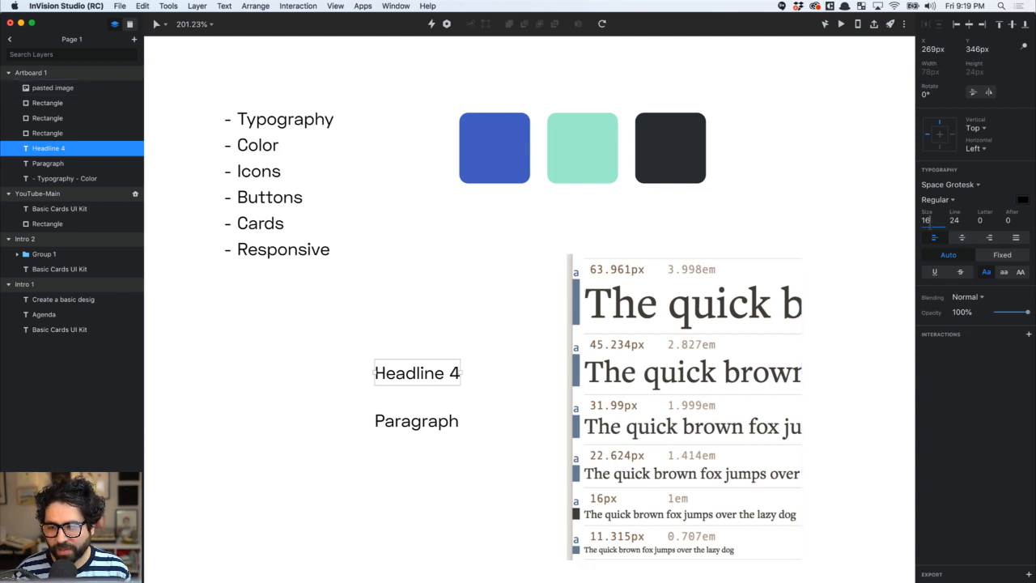
Set Headline 4's font size to 22 and its line height to 22*1.4
left_click(927, 220)
type("22")
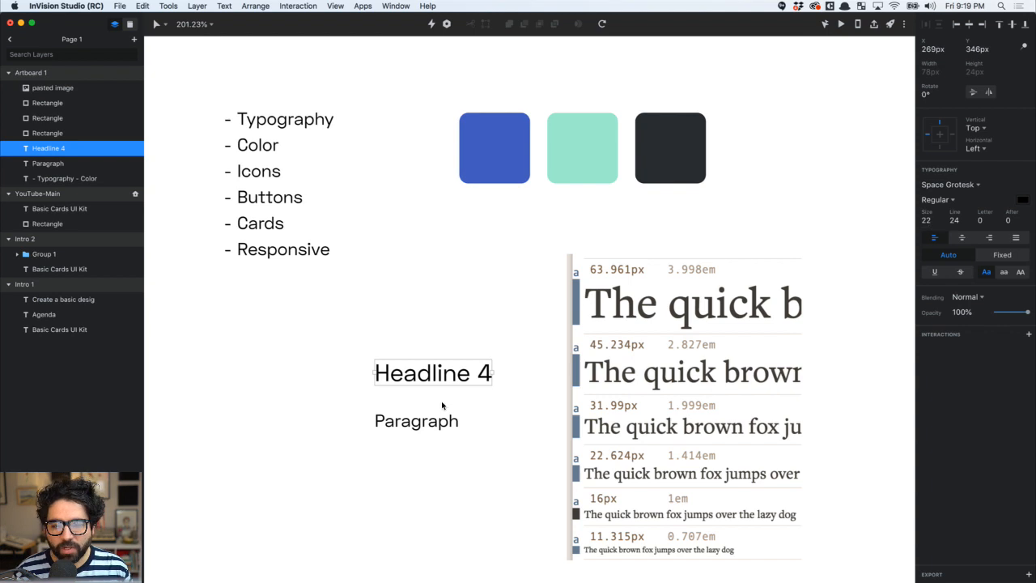
left_click(954, 220)
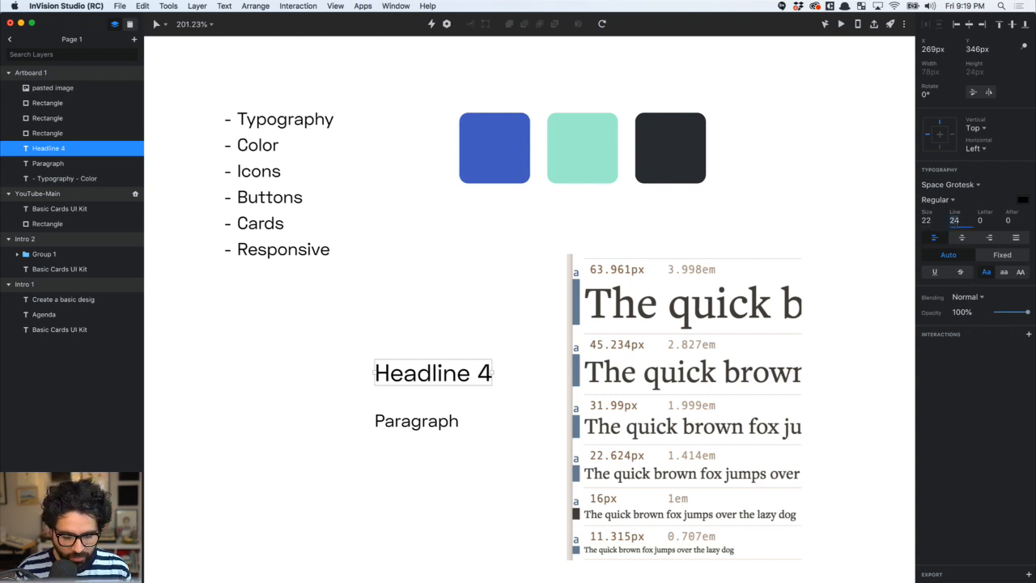
type("22*1.4")
key("Return")
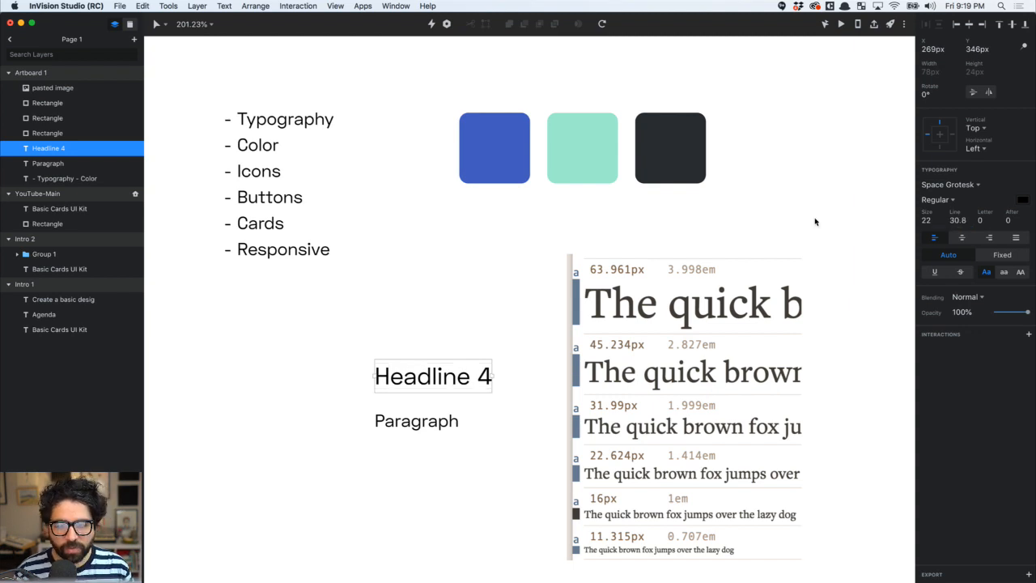
Duplicate Headline 4 above itself at Y 294 px, giving the copy font size 32 and line height 32*1.3
left_click_drag(466, 375, 463, 320)
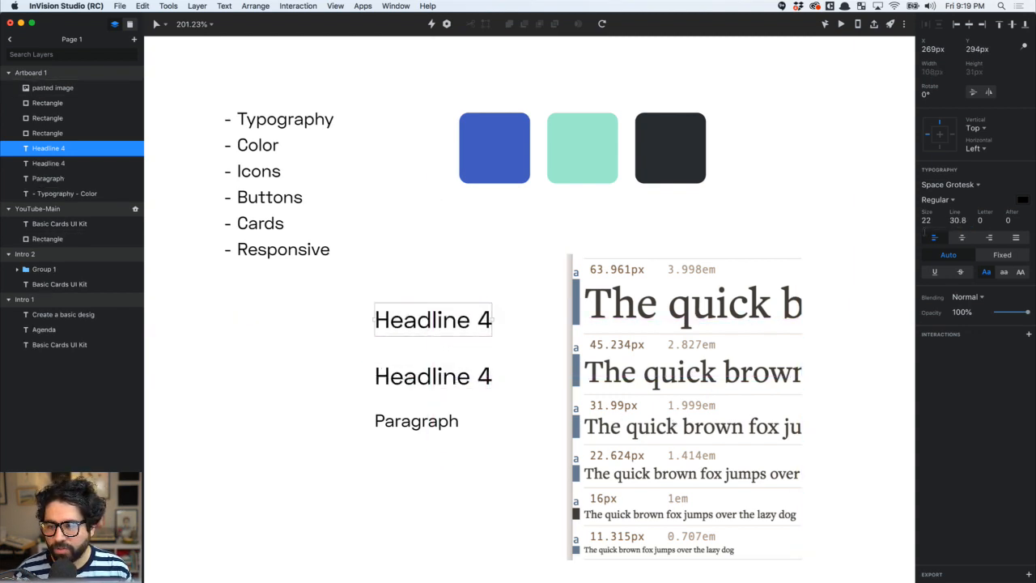
type("32")
key("Tab")
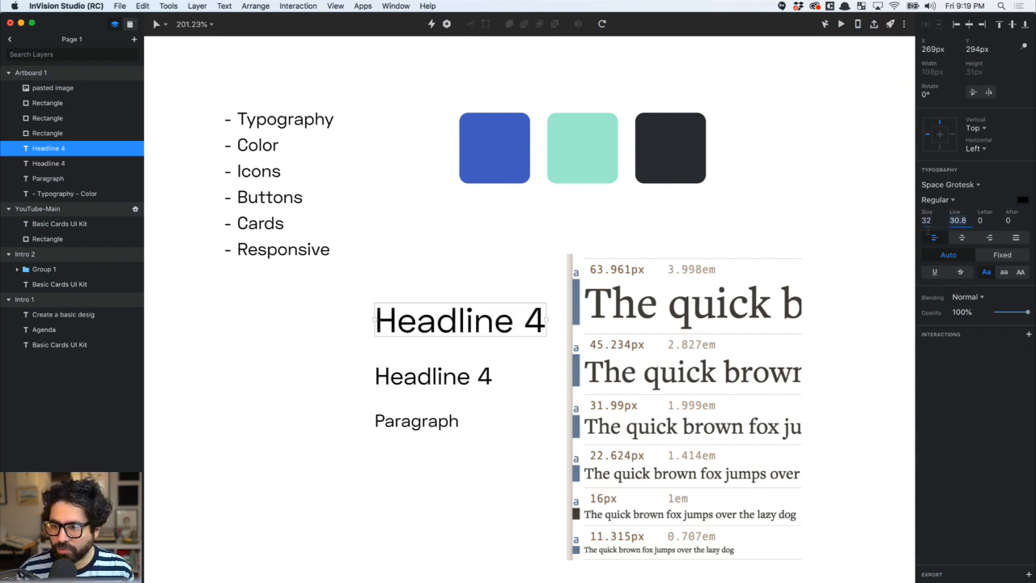
type("32")
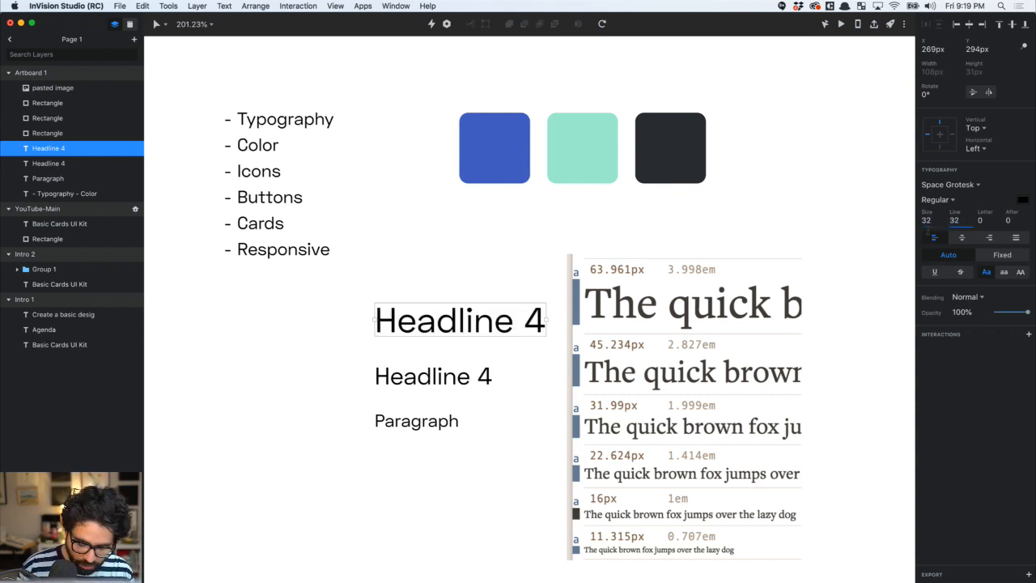
type("*1.3")
key("Return")
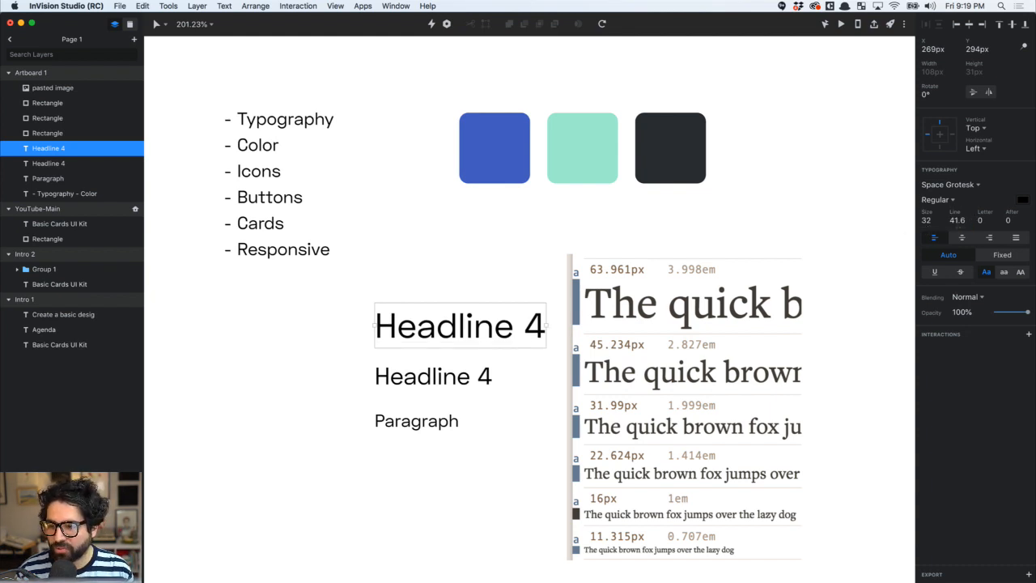
Recalculate the 32 px headline's line height as 32*1.3 and round it down to 41
type("32")
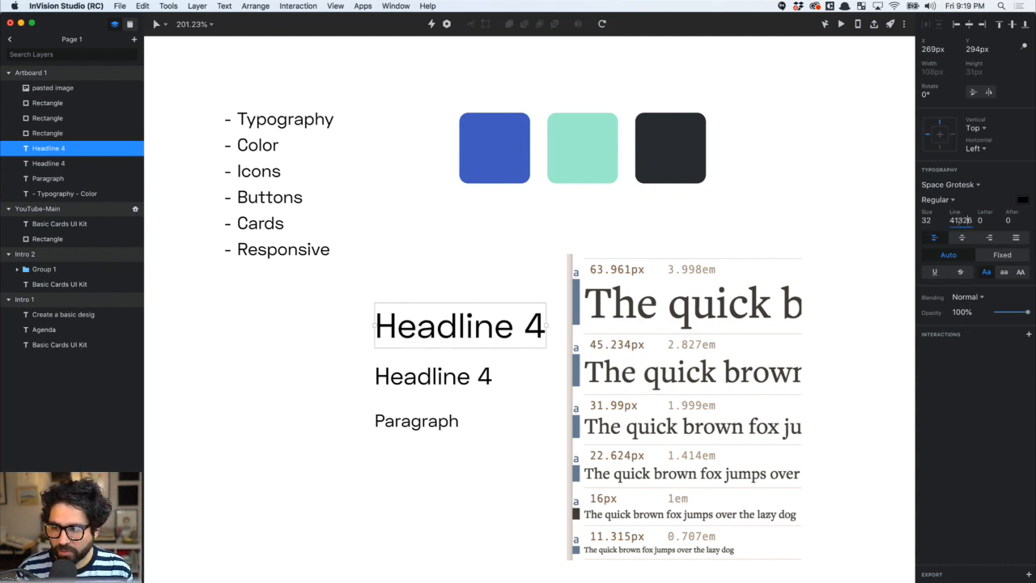
double_click(960, 220)
type("32")
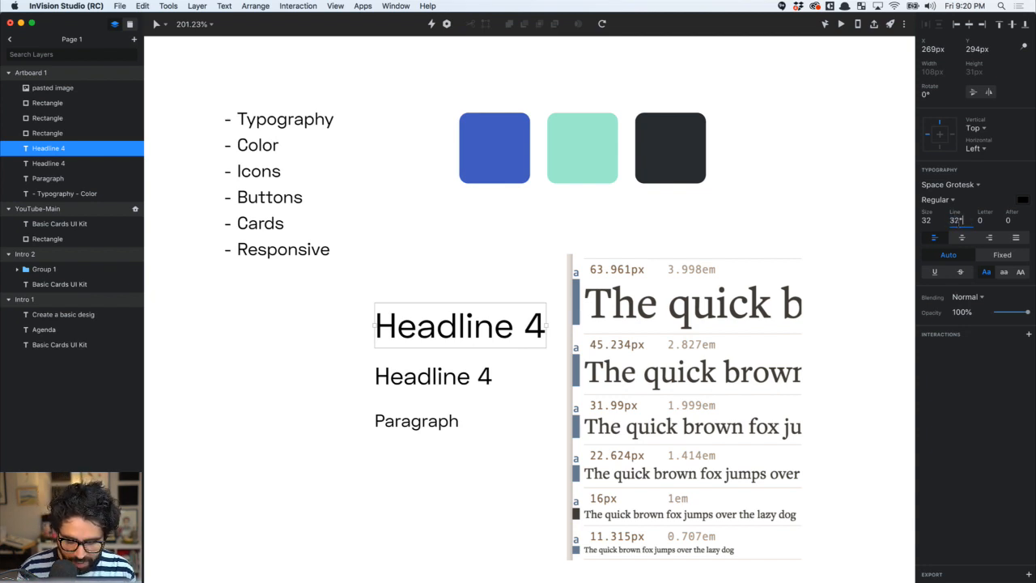
type("*1.3")
key("Return")
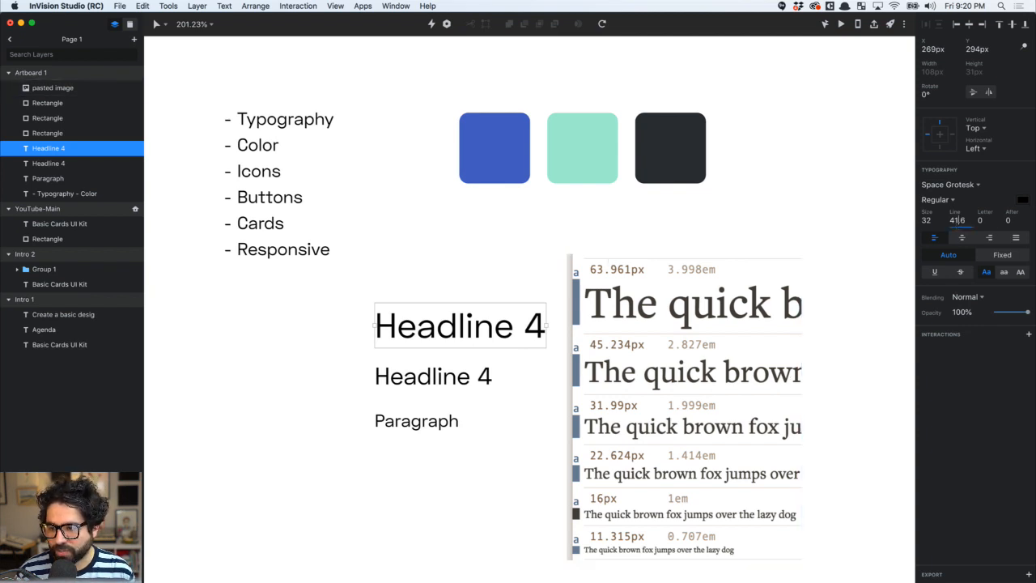
key("BackSpace")
key("BackSpace")
key("Return")
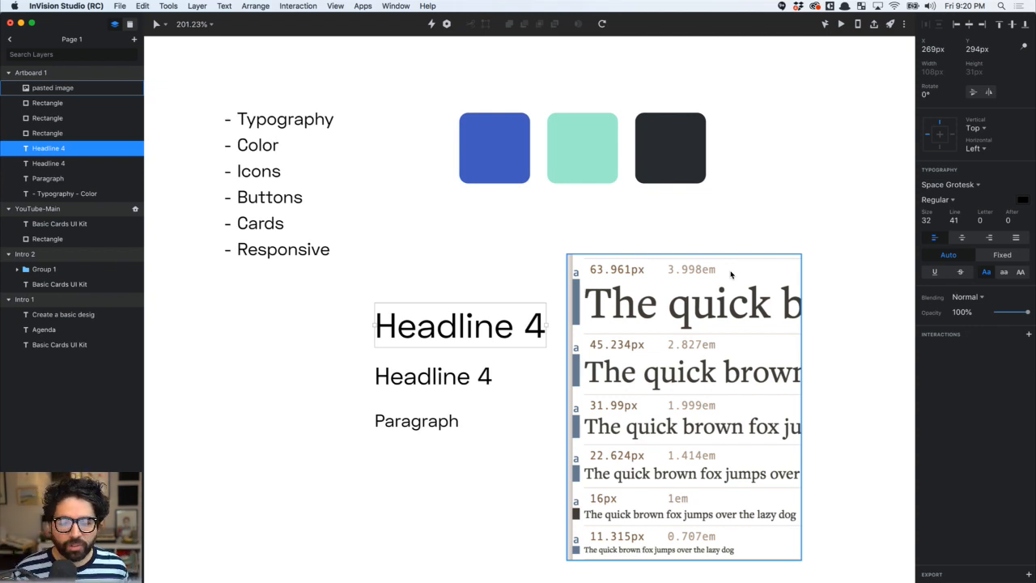
Set the Paragraph text's line height to 16*1.5
left_click(448, 431)
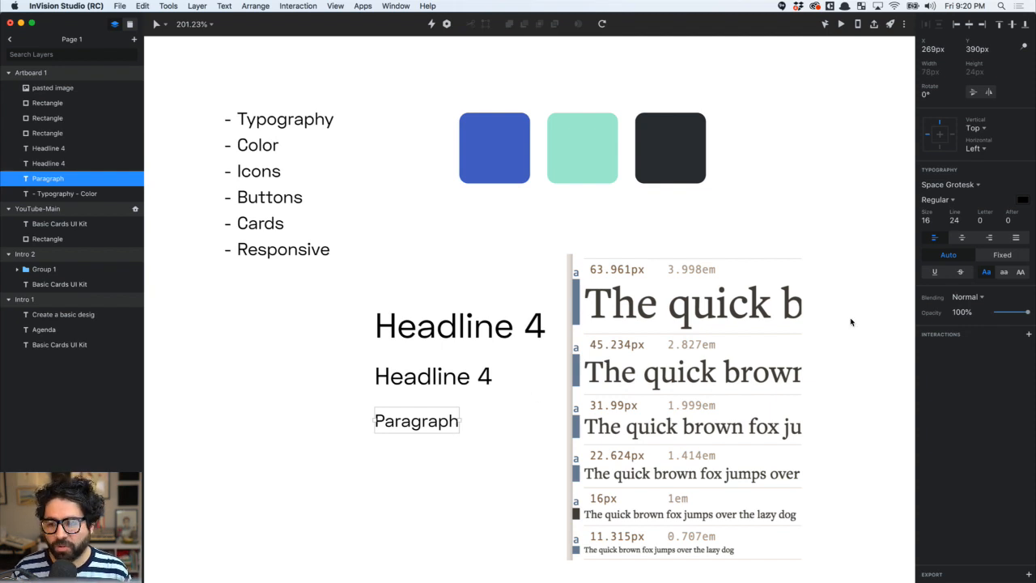
left_click(949, 224)
key("BackSpace")
key("BackSpace")
type("16*1.5")
key("Return")
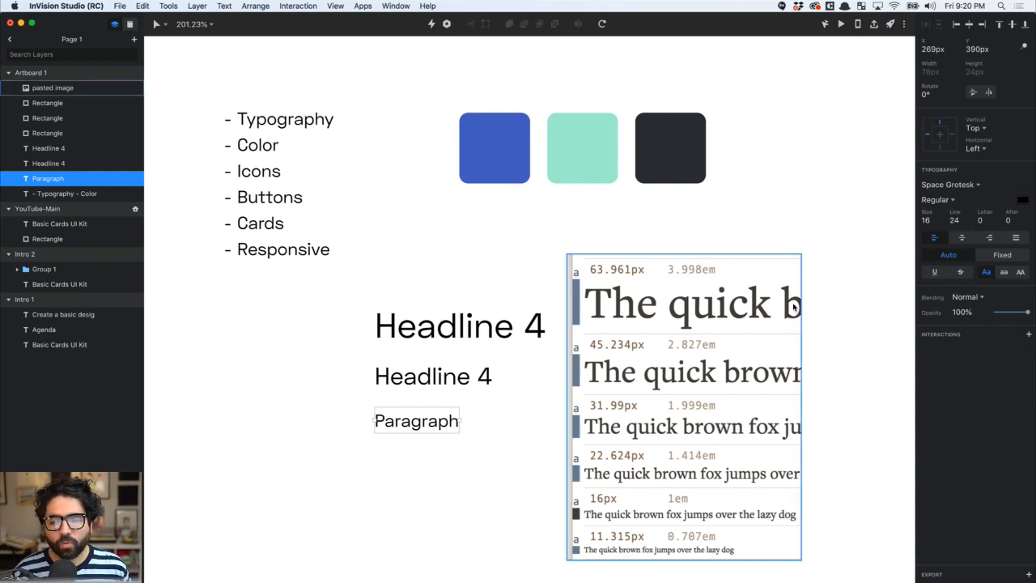
Duplicate the 32 px headline and place the copy above it at X 269 px, Y 249 px
left_click(484, 378)
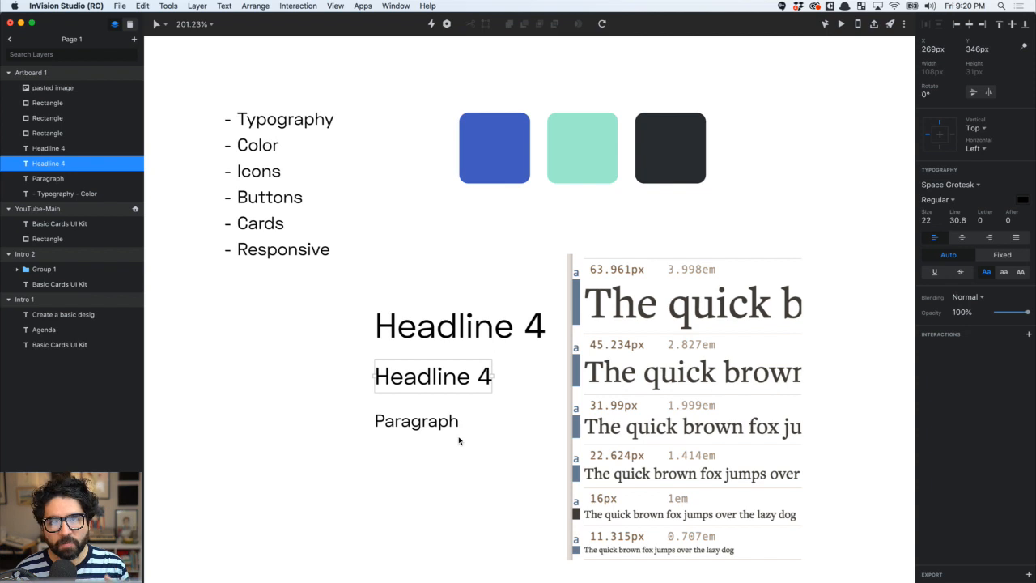
left_click(470, 340)
left_click_drag(471, 340, 472, 291)
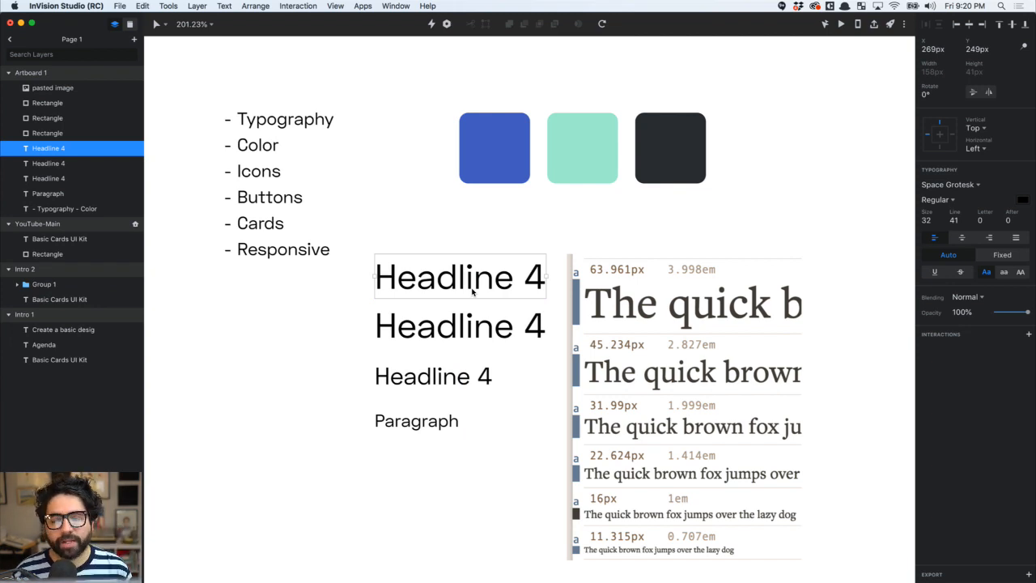
Renumber the lower of the two 32 px headlines as Headline 3
double_click(441, 328)
key("Right")
key("BackSpace")
type("3")
key("Escape")
Renumber the topmost headline as "Headline 1"
left_click(451, 281)
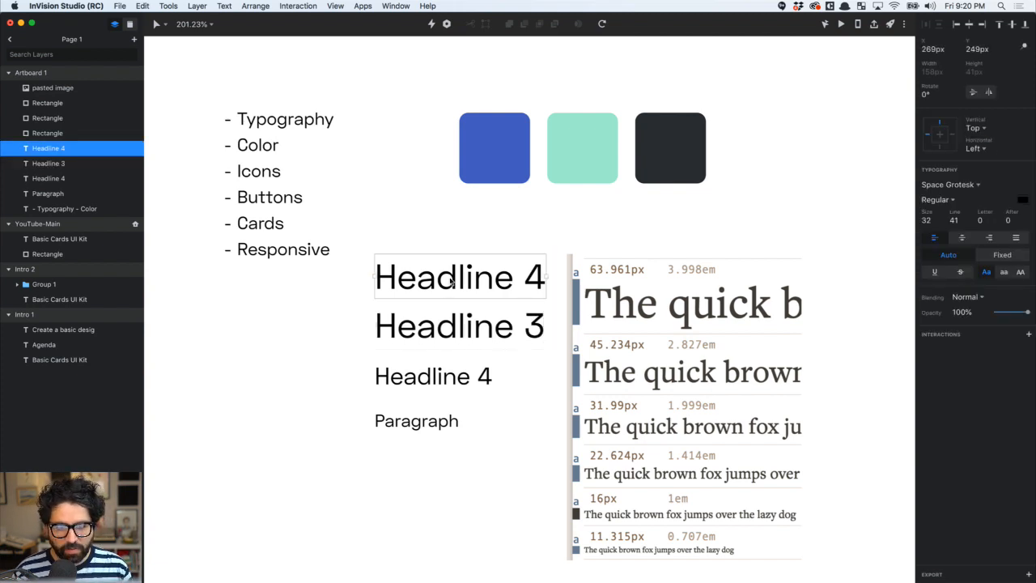
double_click(451, 281)
key("Right")
key("BackSpace")
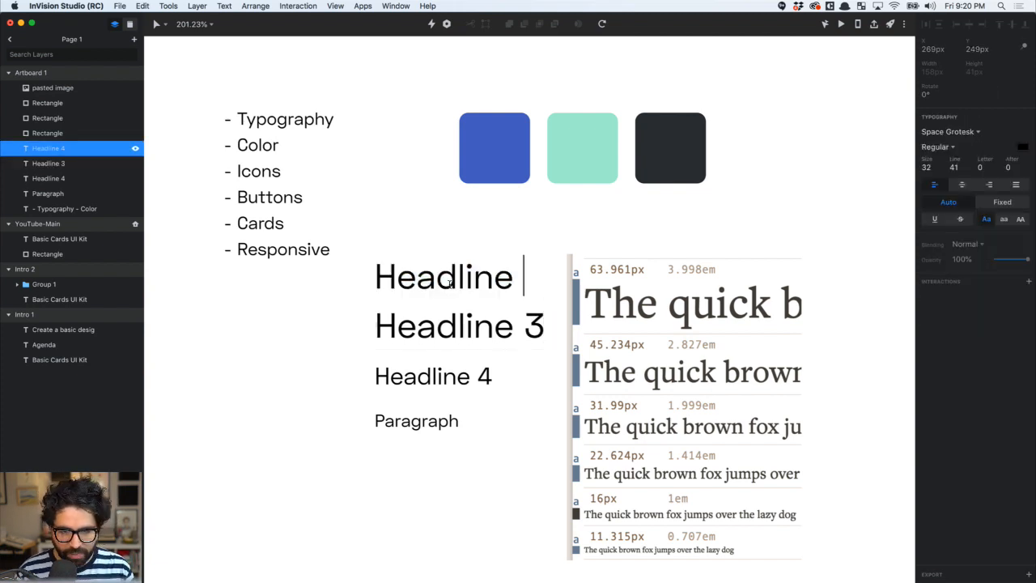
type("2")
key("BackSpace")
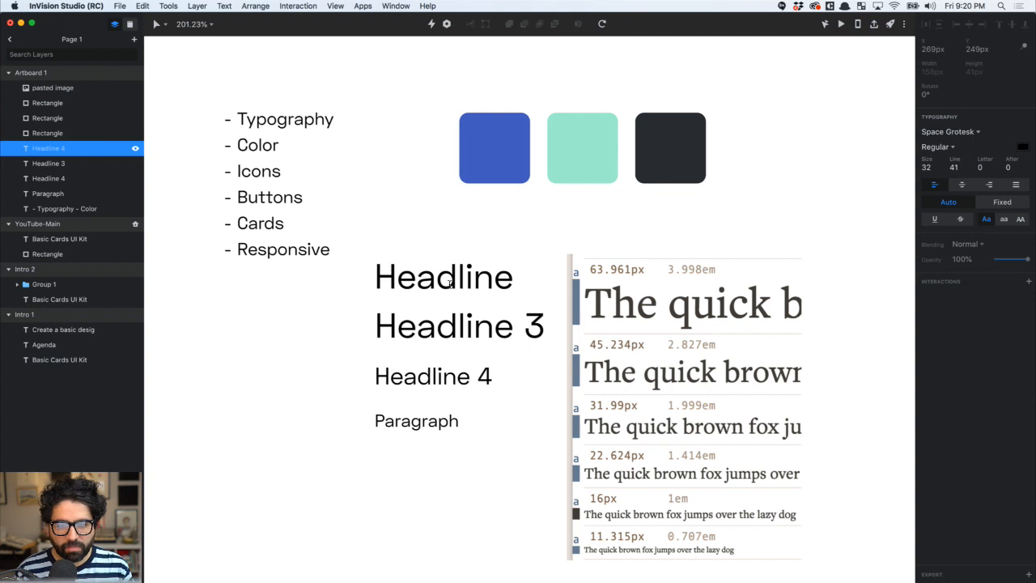
type("1")
key("Escape")
Renumber the headline directly below Headline 1 as "Headline 2"
double_click(492, 345)
key("Right")
key("BackSpace")
type("2")
left_click(474, 373)
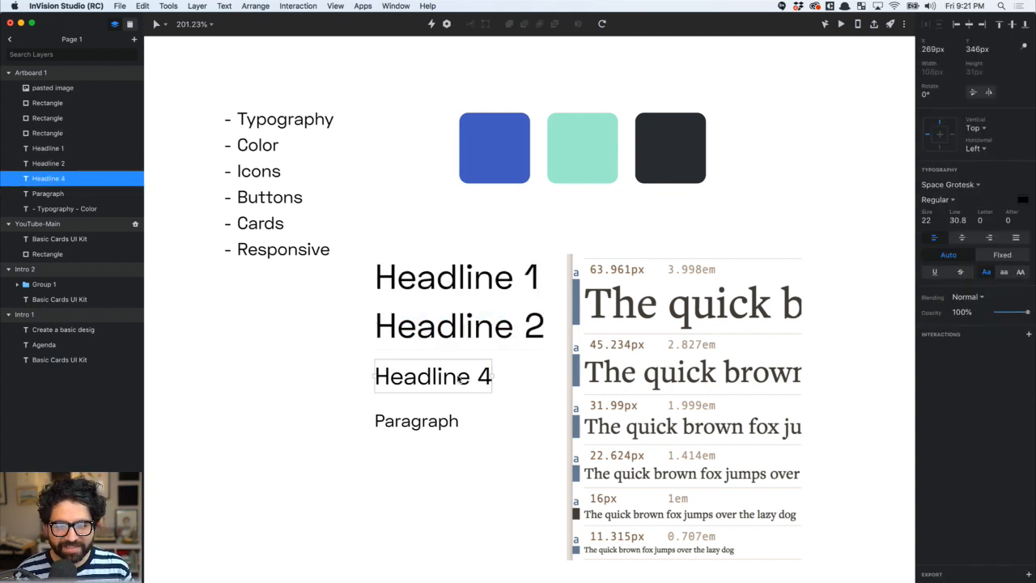
double_click(458, 380)
key("Right")
key("BackSpace")
type("4")
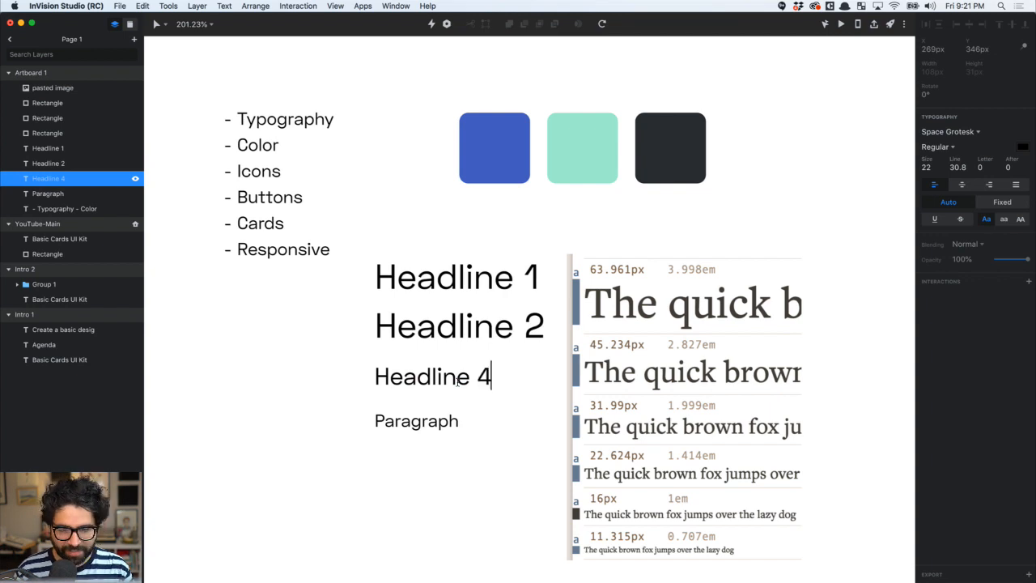
key("Escape")
Renumber the 22 px headline above the Paragraph text as "Headline 3" and deselect it
double_click(451, 382)
key("Right")
key("BackSpace")
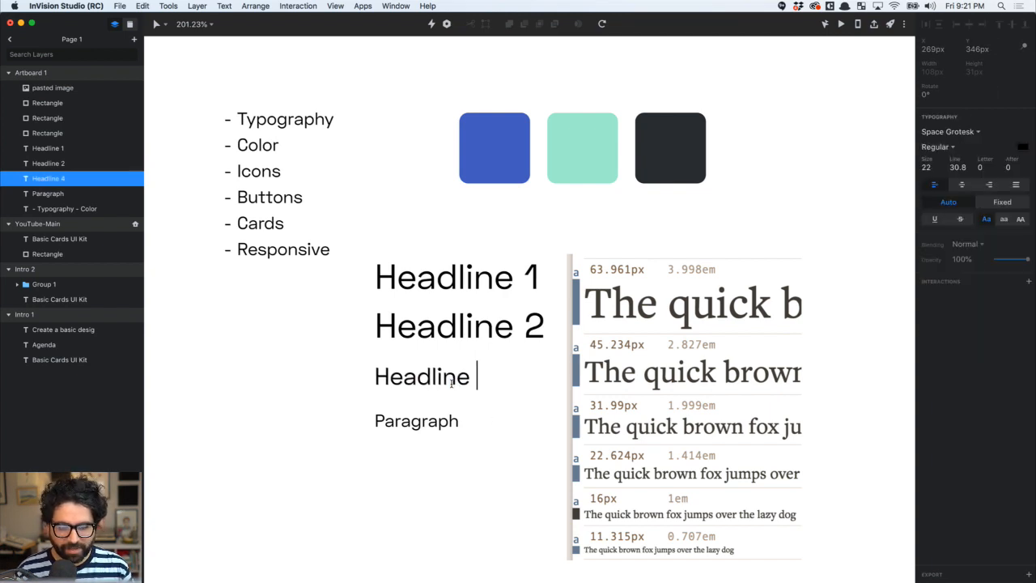
type("34")
key("BackSpace")
key("Escape")
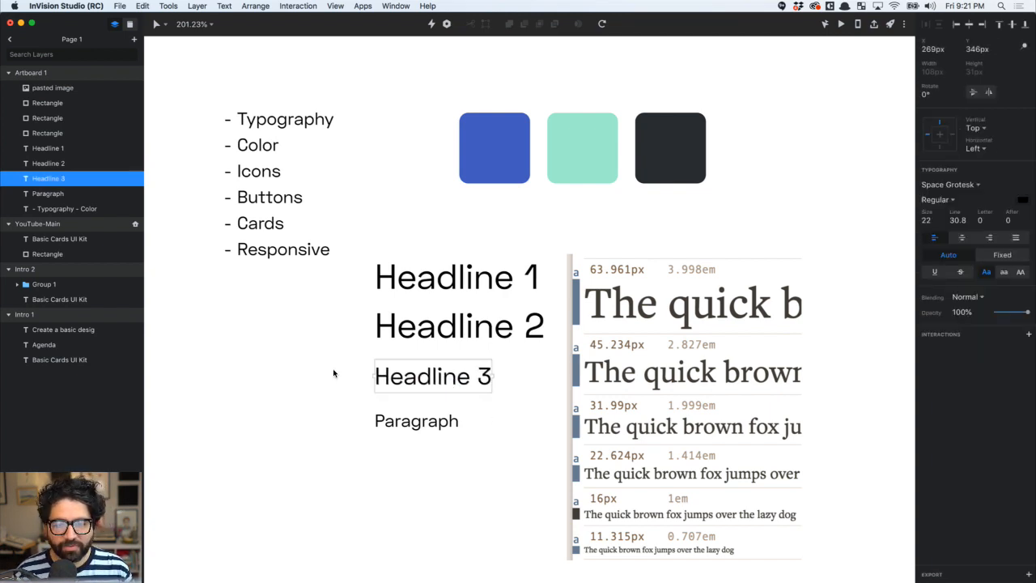
left_click(330, 374)
Set Headline 1's font size to 45 and move the pasted type scale image clear of it to X 514 px
left_click(497, 279)
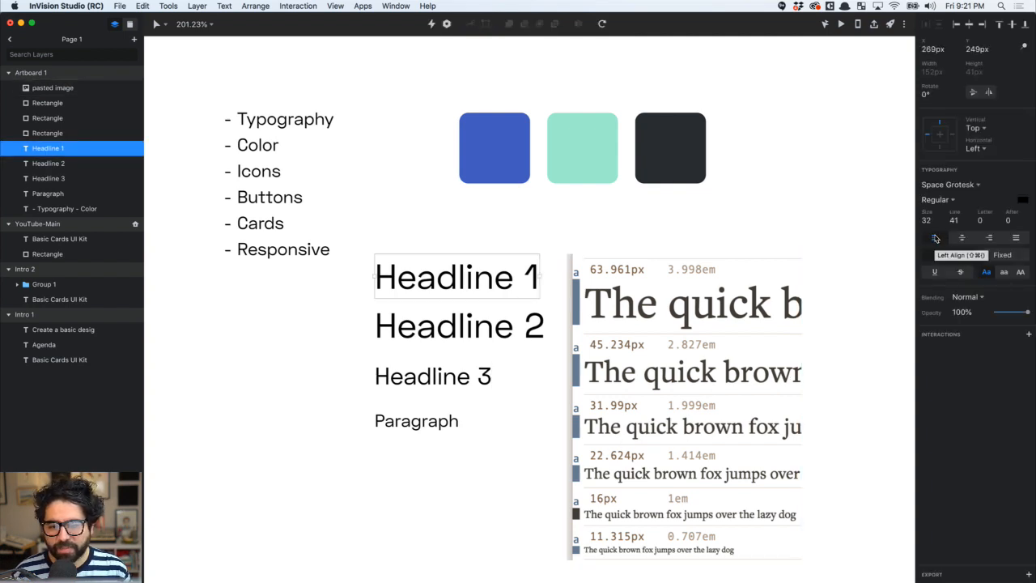
type("45")
key("Return")
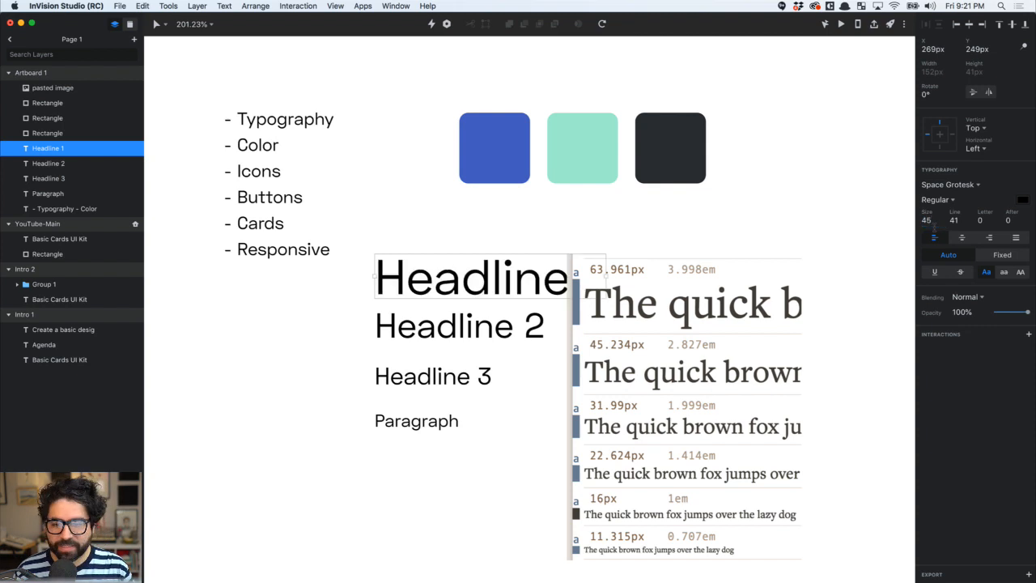
left_click(680, 369)
left_click_drag(680, 369, 753, 363)
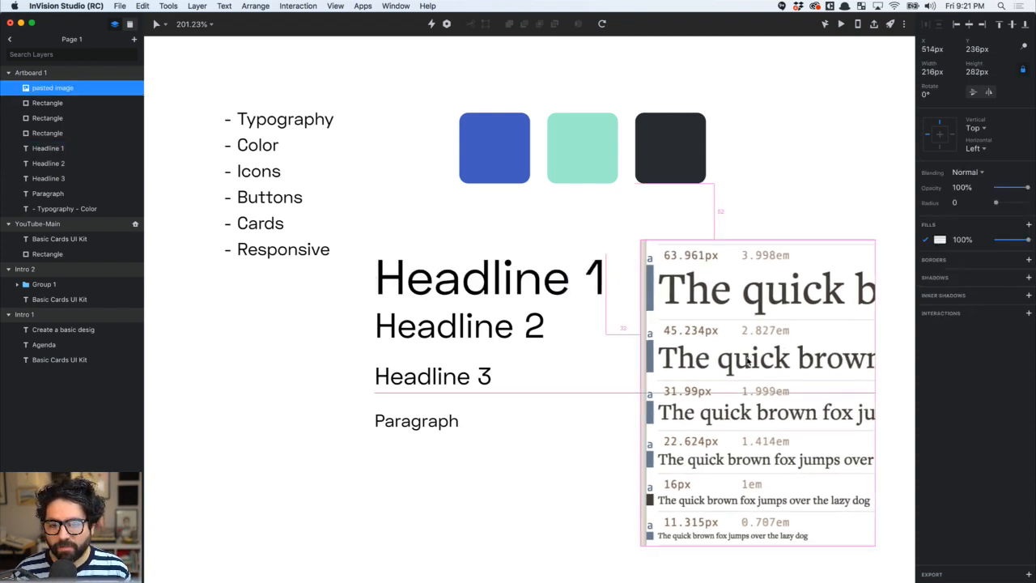
Set Headline 1's line height to 49.5, then round it down to 49
left_click(559, 278)
left_click(954, 220)
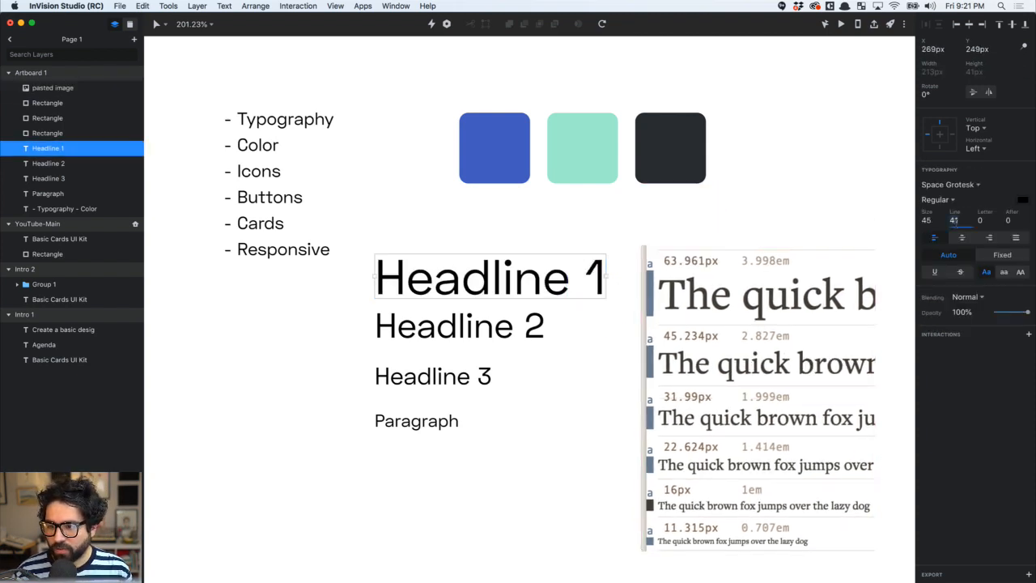
type("45")
key("BackSpace")
type("9.5")
key("Return")
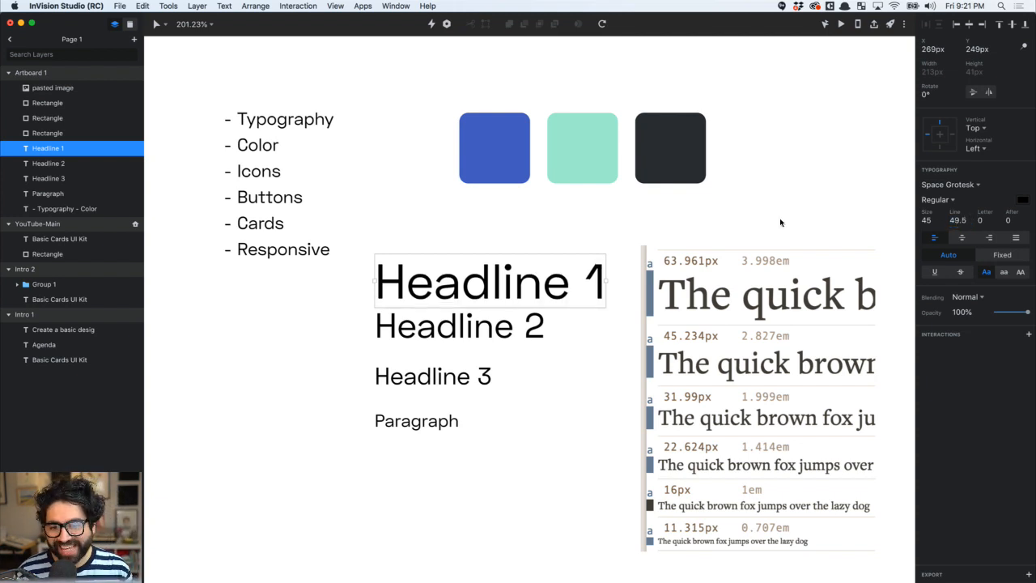
left_click(960, 220)
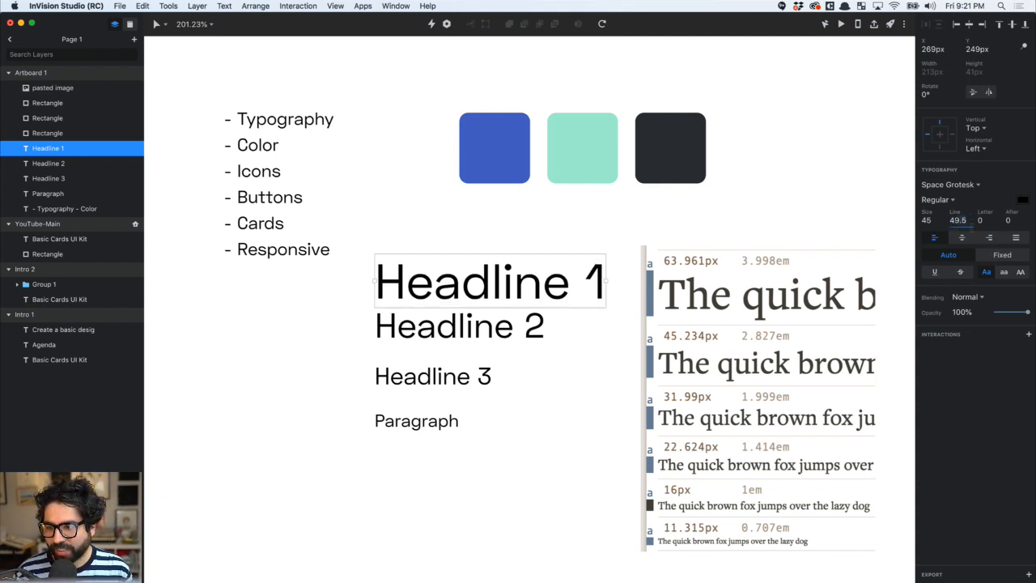
key("BackSpace")
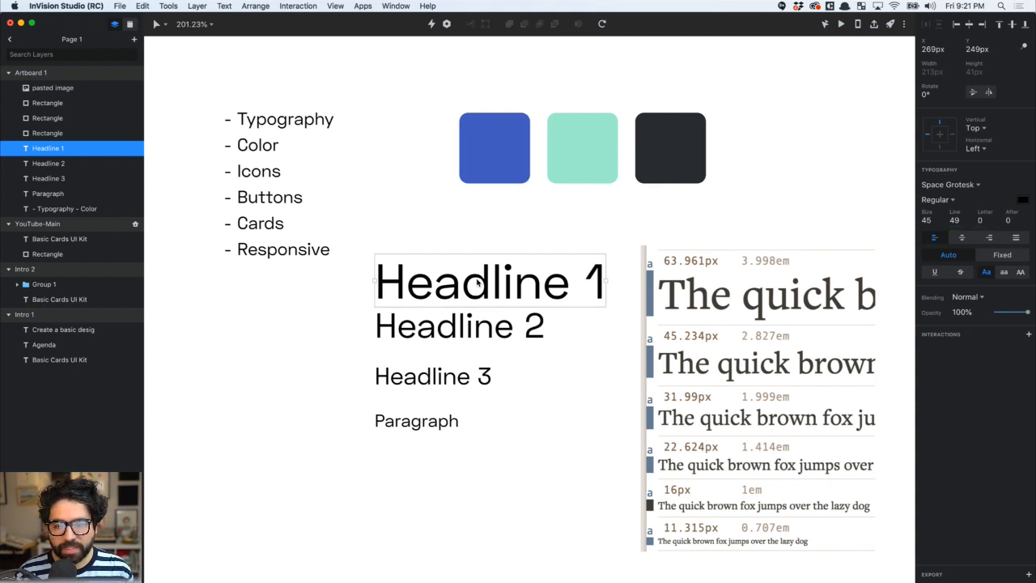
Move Headline 1 up to X 274 px, Y 199 px and add a second line reading "Hello"
left_click_drag(479, 283, 484, 229)
double_click(480, 233)
key("Return")
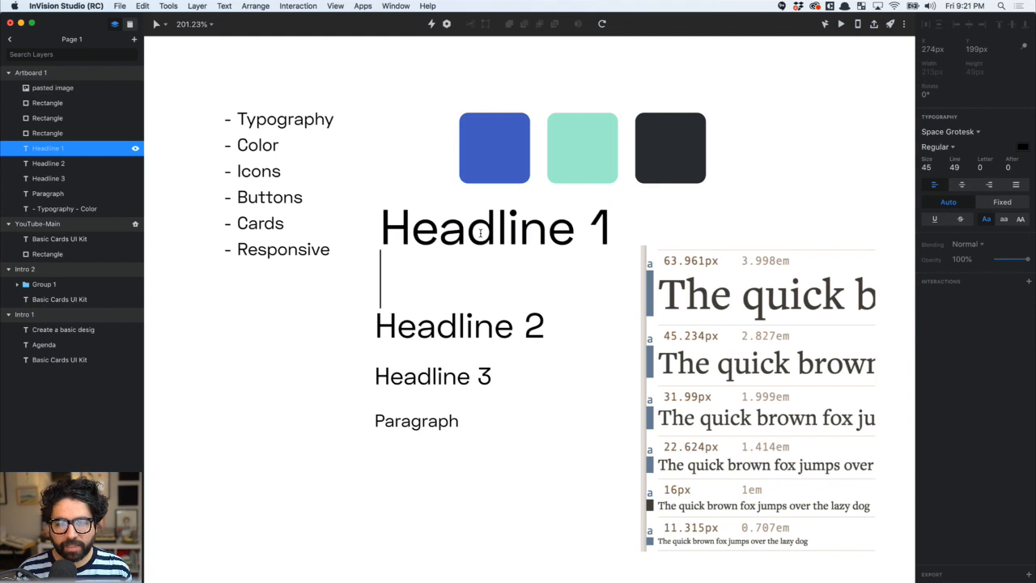
type("Hello")
key("Escape")
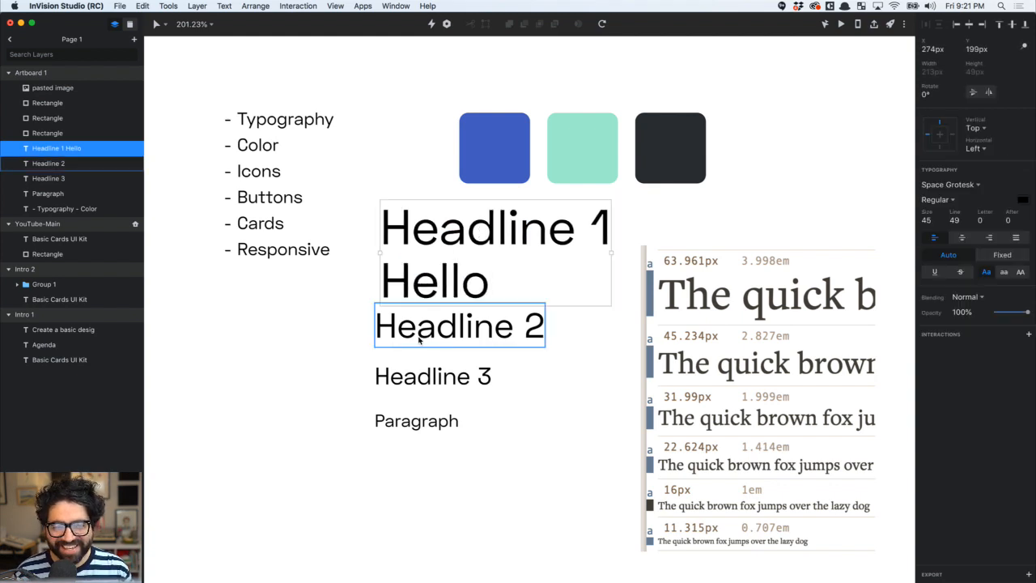
Move Headline 1 below the Paragraph text and extend its second line to "Hello It's actually good"
left_click_drag(441, 285, 407, 549)
scroll(400, 548, "down", 3)
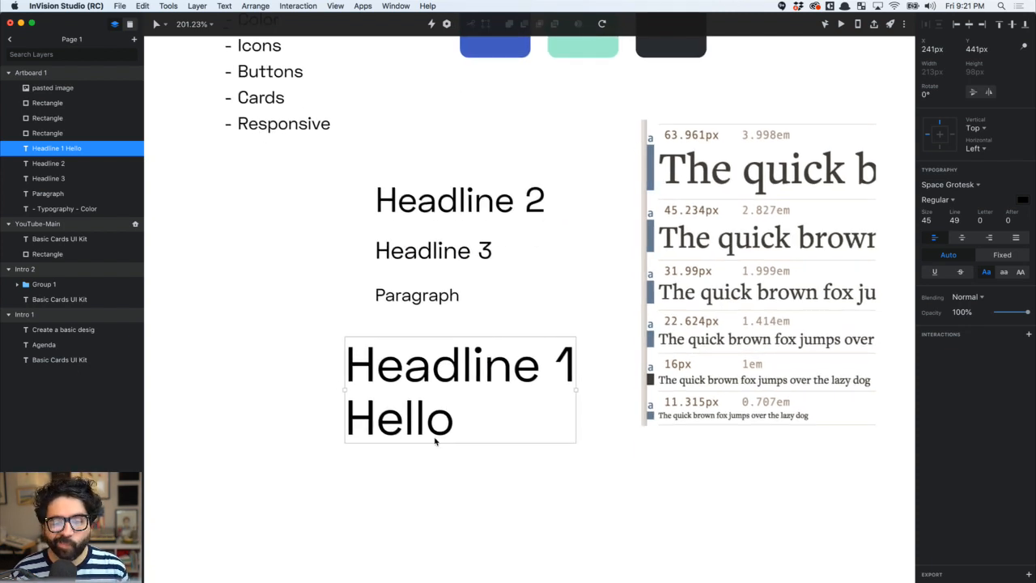
double_click(422, 415)
key("Right")
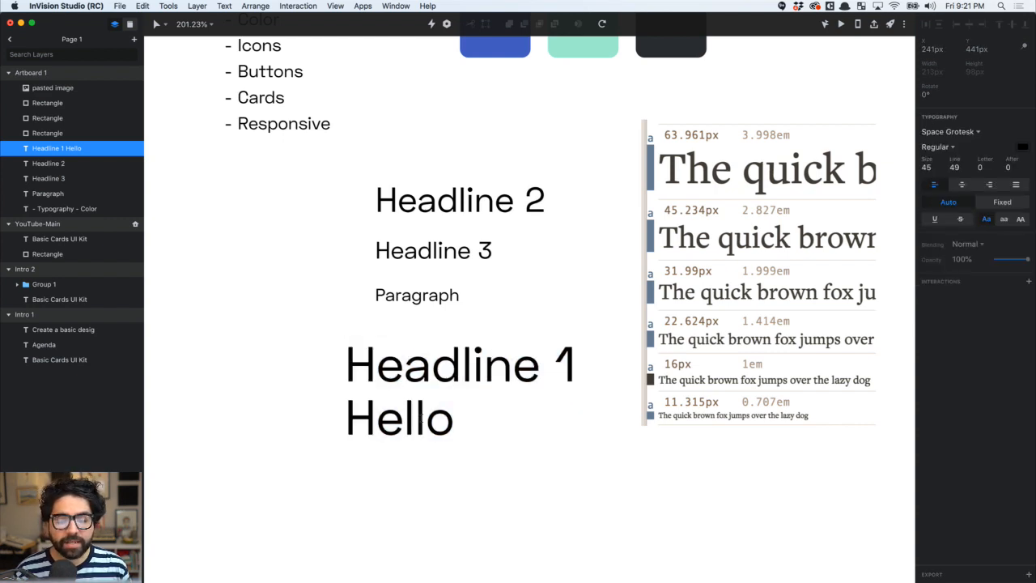
type("It's actuall")
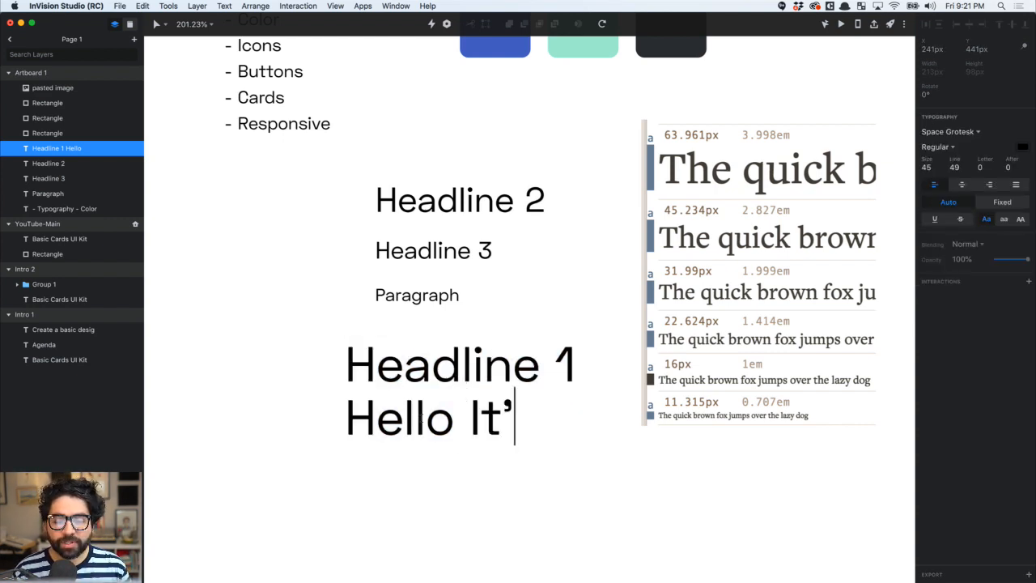
type("y good")
key("Return")
key("Escape")
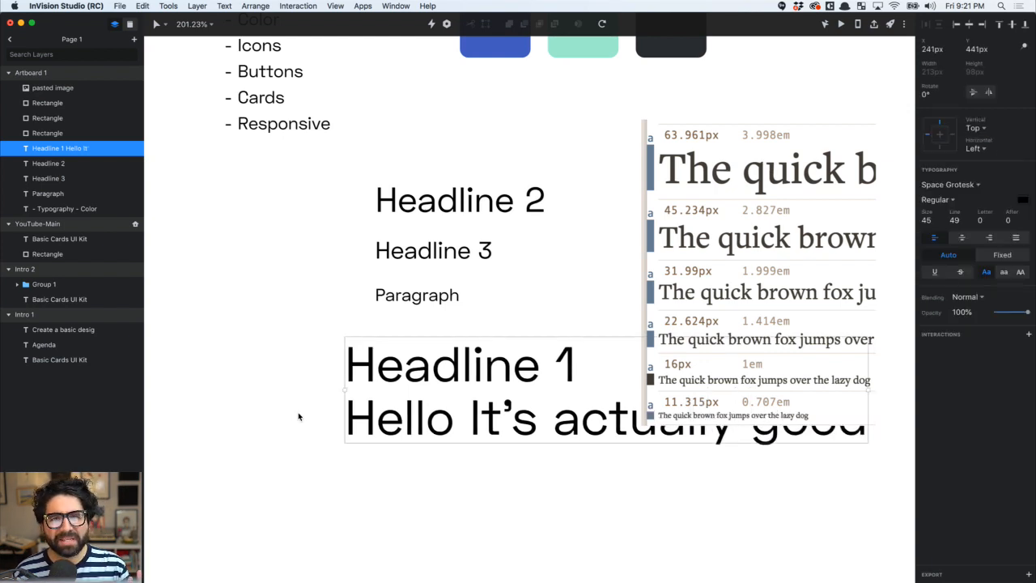
left_click_drag(408, 442, 315, 498)
key("super+z")
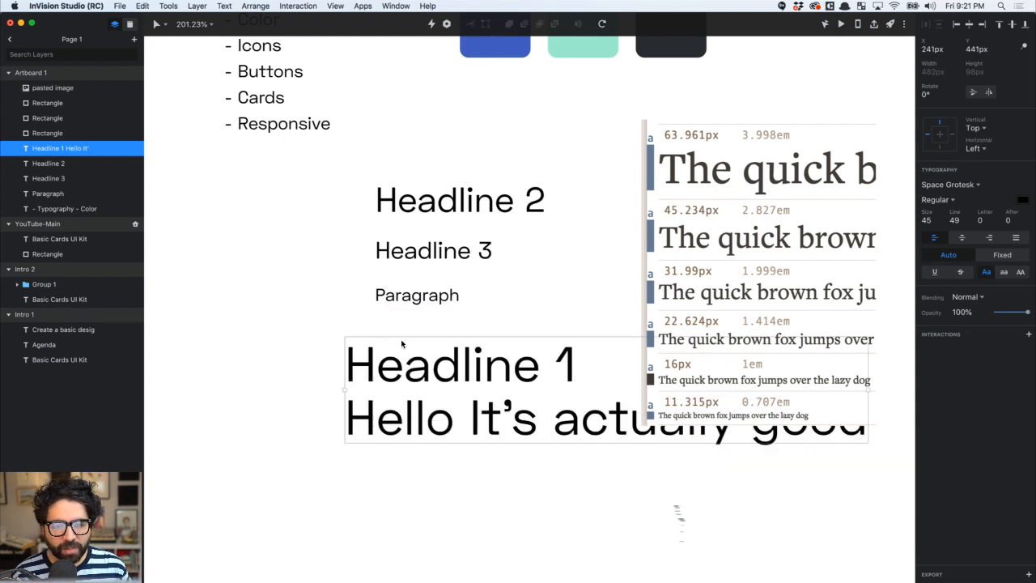
Duplicate the Paragraph text below the two-line headline and extend the copy to "Paragraph Hello this is some small text"
left_click(405, 296)
left_click_drag(404, 295, 377, 477)
double_click(377, 477)
key("Right")
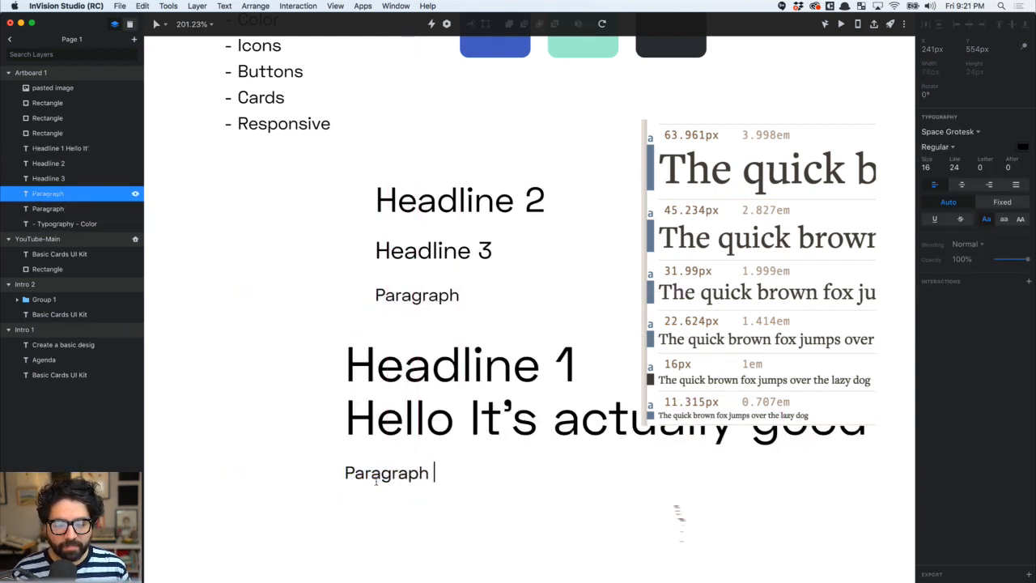
type("Hello this is ")
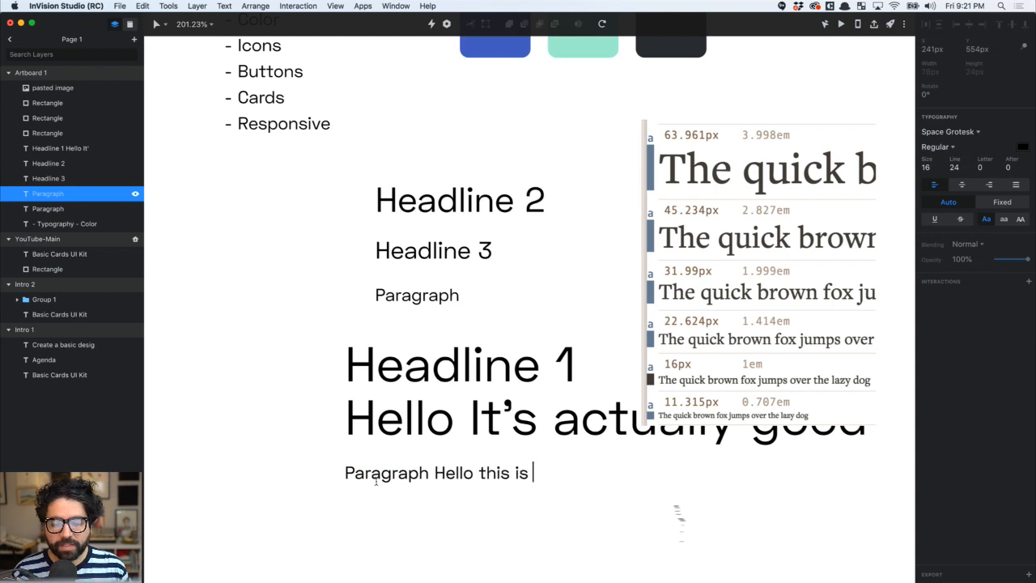
type("some small te")
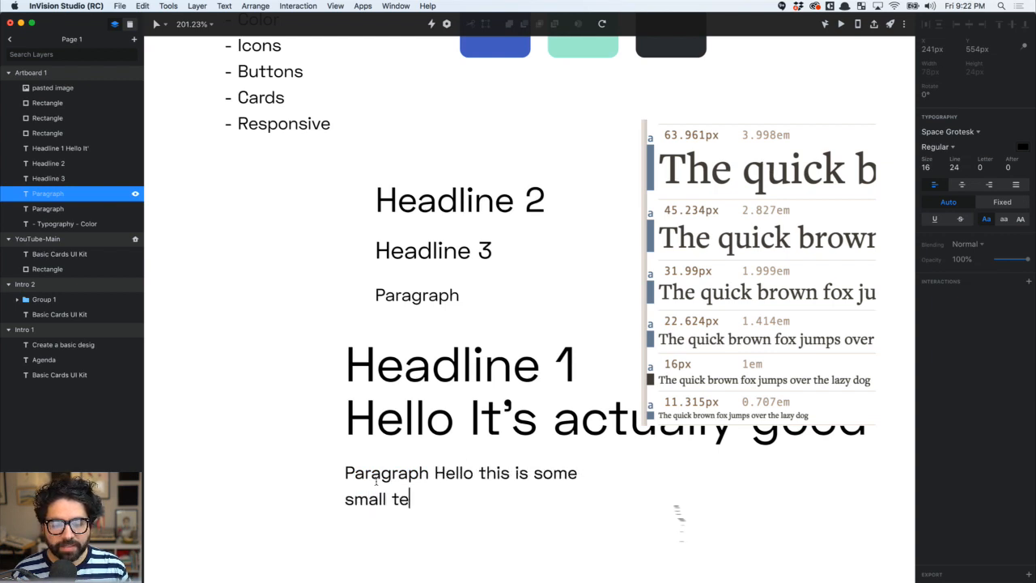
type("st")
key("Escape")
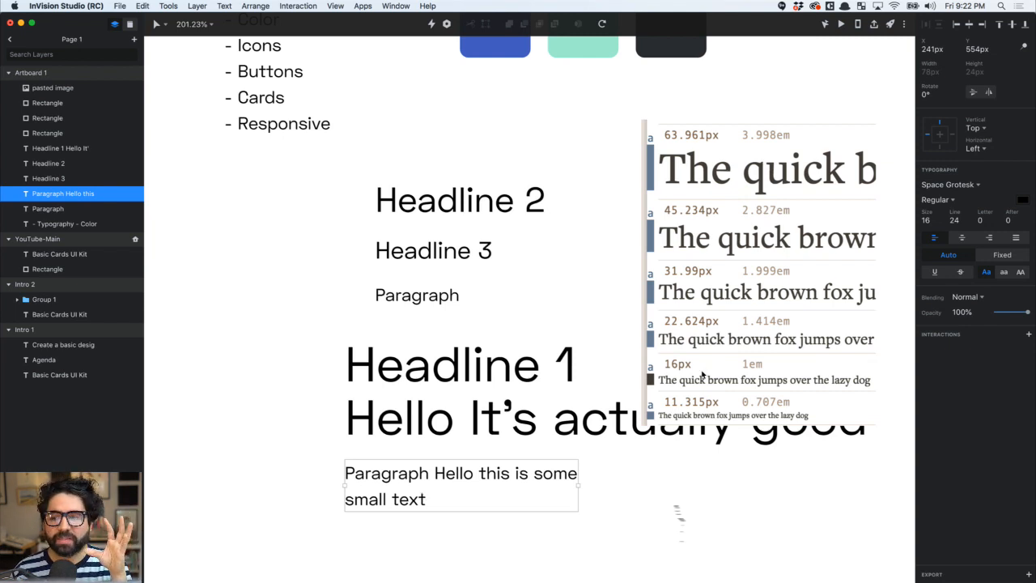
Set the sample paragraph's line height to 16*1.1 and deselect it
left_click(955, 220)
type("16*")
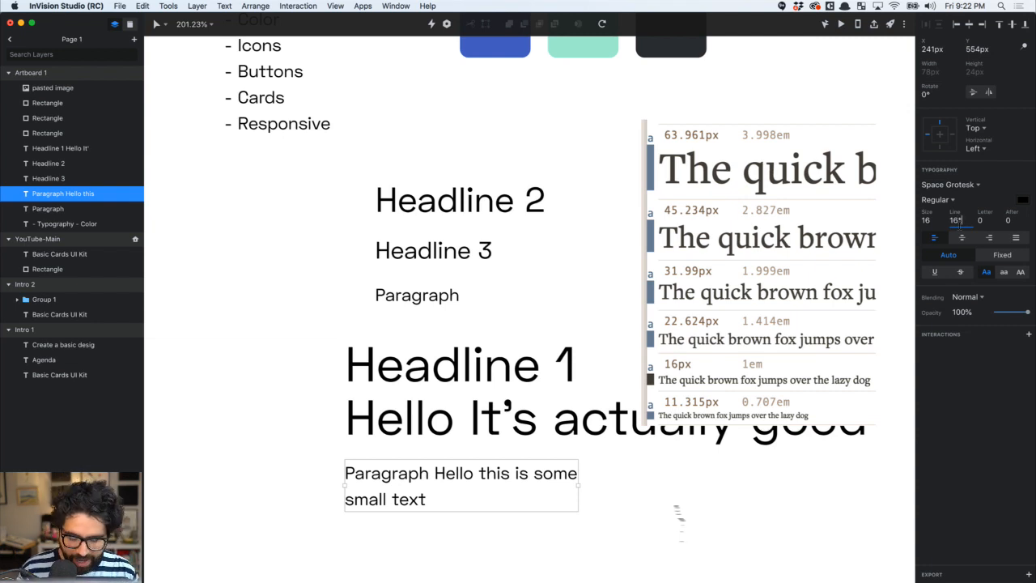
type("1.1")
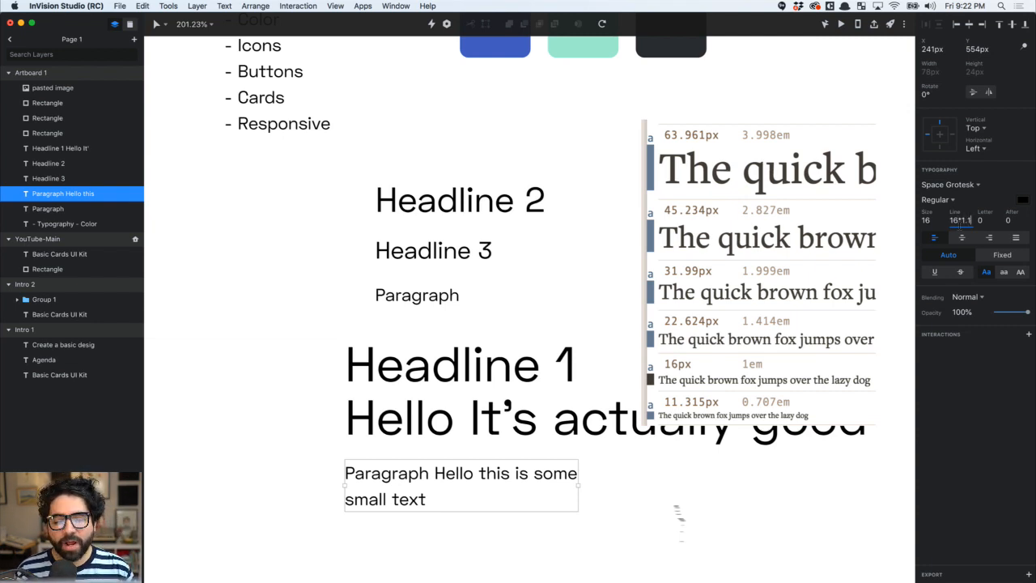
key("Return")
left_click(257, 416)
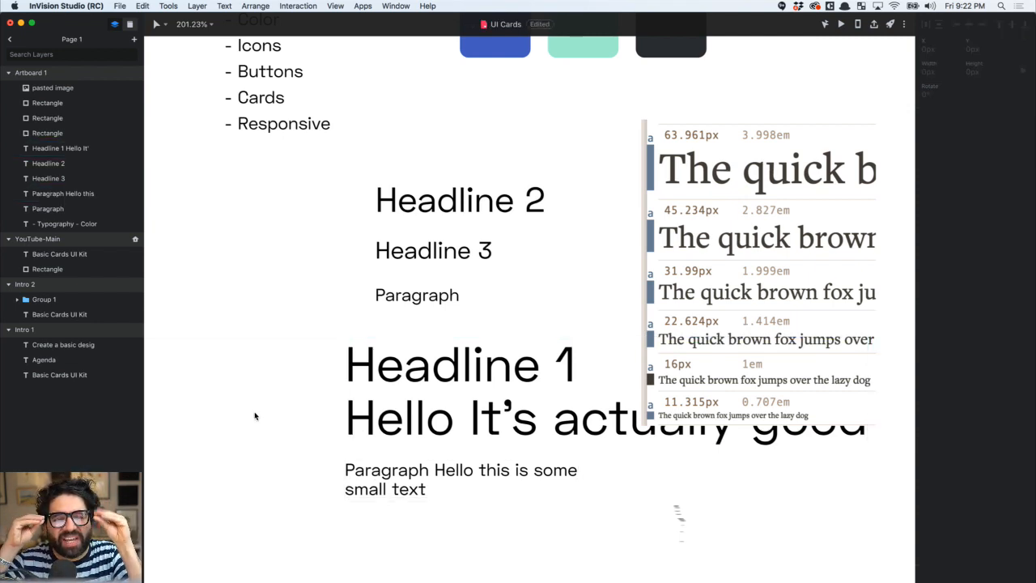
Lengthen the sample paragraph by pasting its text repeatedly, and delete the first run-together word "textParagraph"
left_click(390, 488)
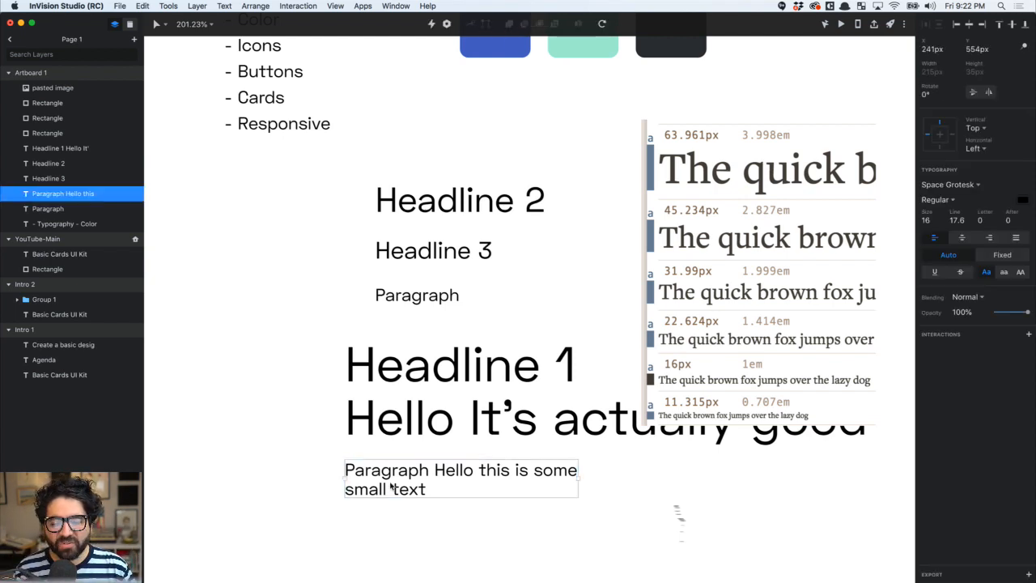
double_click(390, 488)
key("super+c")
key("super+v")
key("super+v")
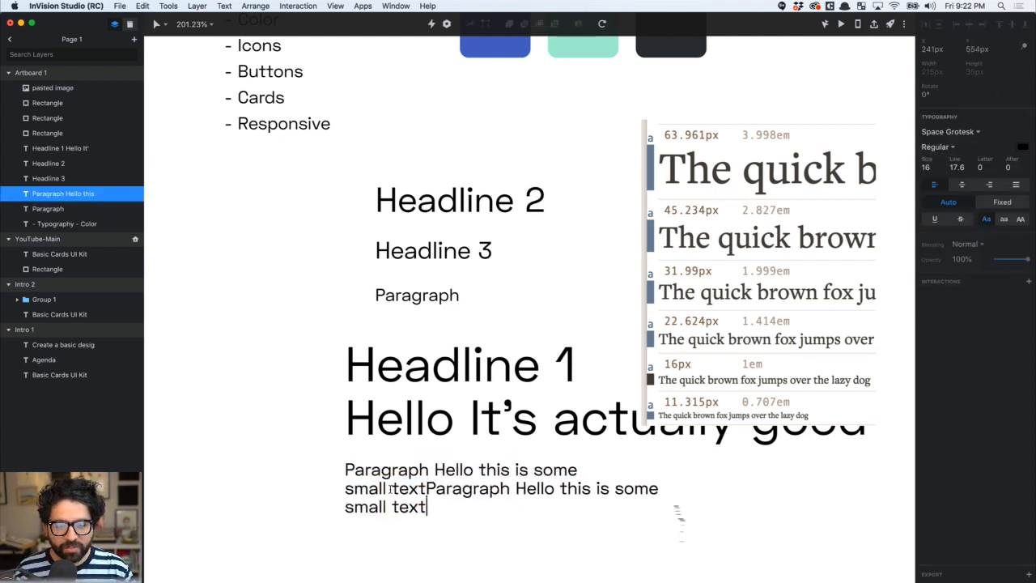
key("super+v")
key("super+v")
left_click(303, 478)
left_click(405, 489)
double_click(411, 495)
double_click(410, 490)
key("BackSpace")
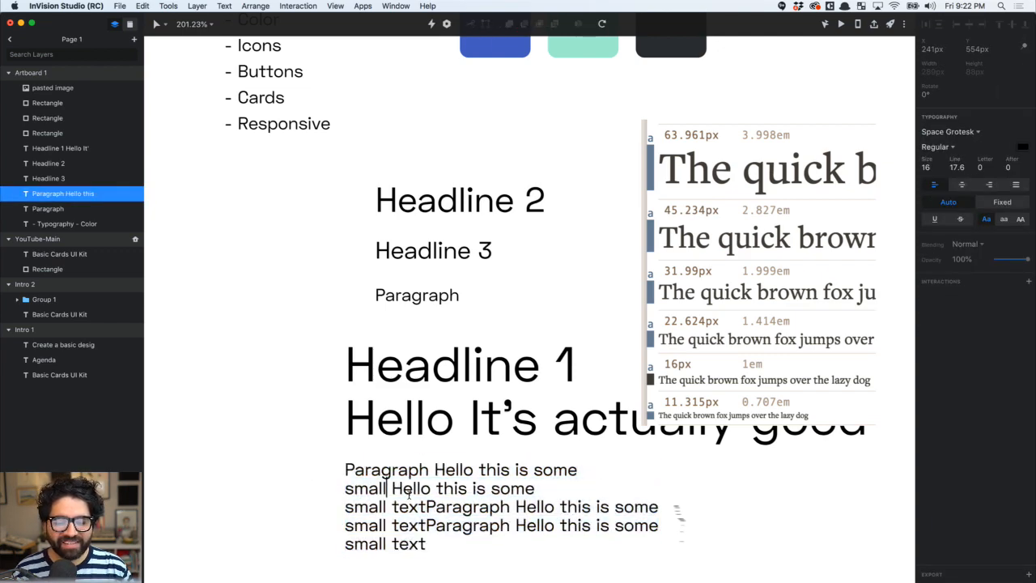
Set the lengthened sample paragraph's line height to 24
key("Escape")
left_click(956, 220)
type("24")
key("Return")
scroll(385, 327, "down", 3)
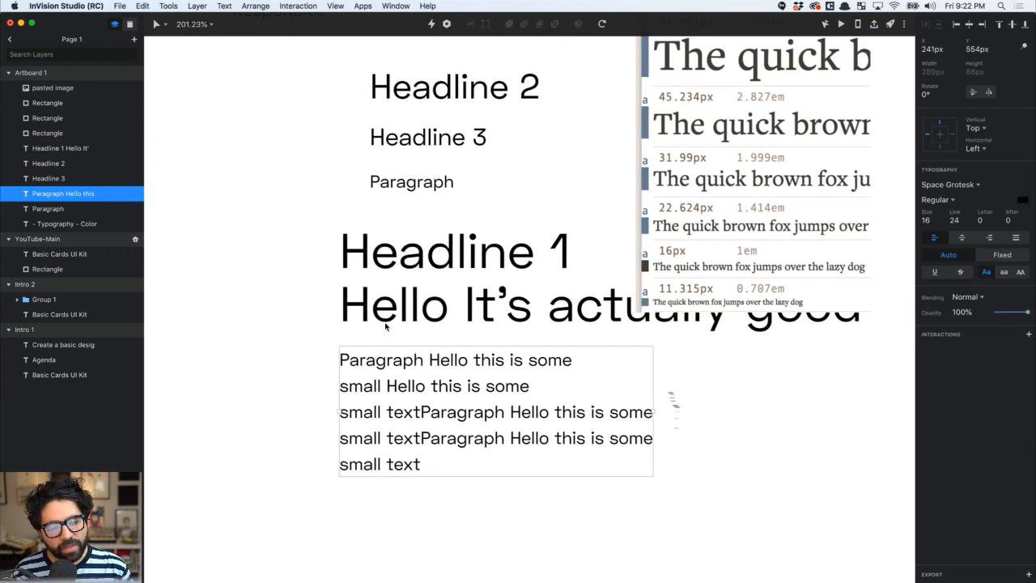
left_click(318, 407)
Delete the sample paragraph, and undo the deletion of the two-line headline
left_click(388, 462)
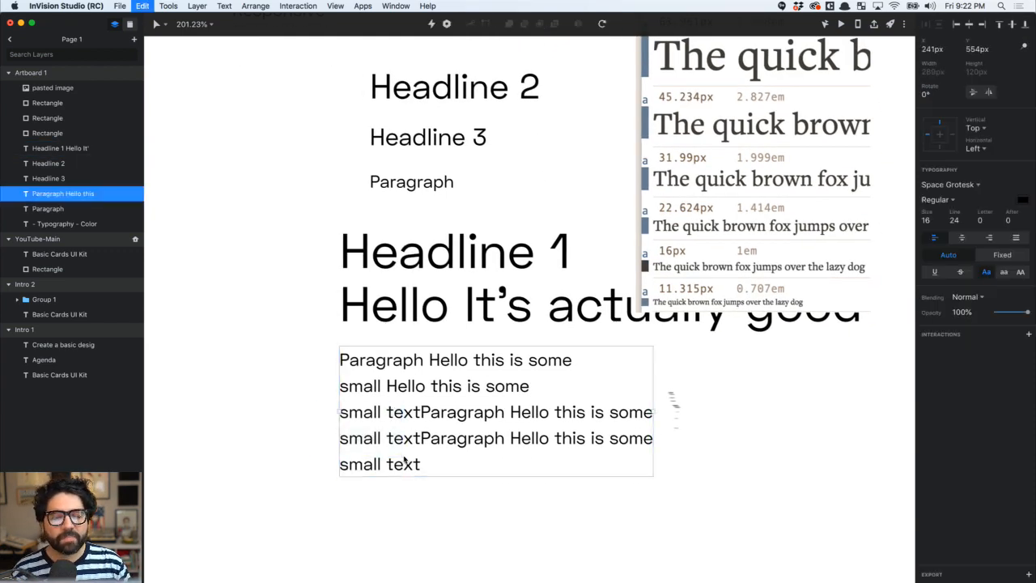
key("Delete")
scroll(404, 460, "up", 3)
left_click(424, 453)
key("Delete")
left_click(722, 283)
key("super+z")
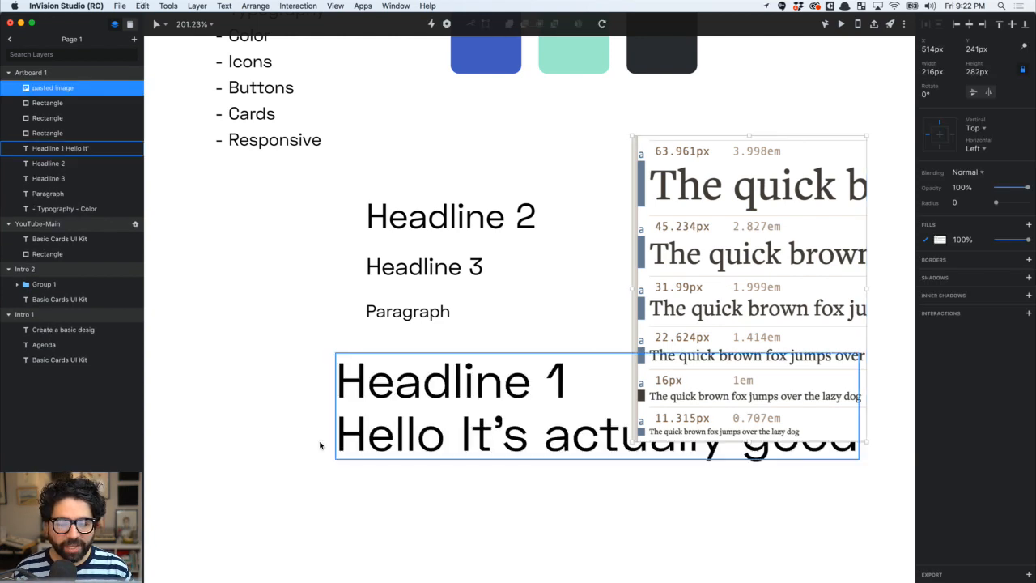
Remove the second line from the large headline so that it reads only "Headline 1"
double_click(404, 420)
double_click(404, 420)
key("BackSpace")
triple_click(369, 439)
key("BackSpace")
key("BackSpace")
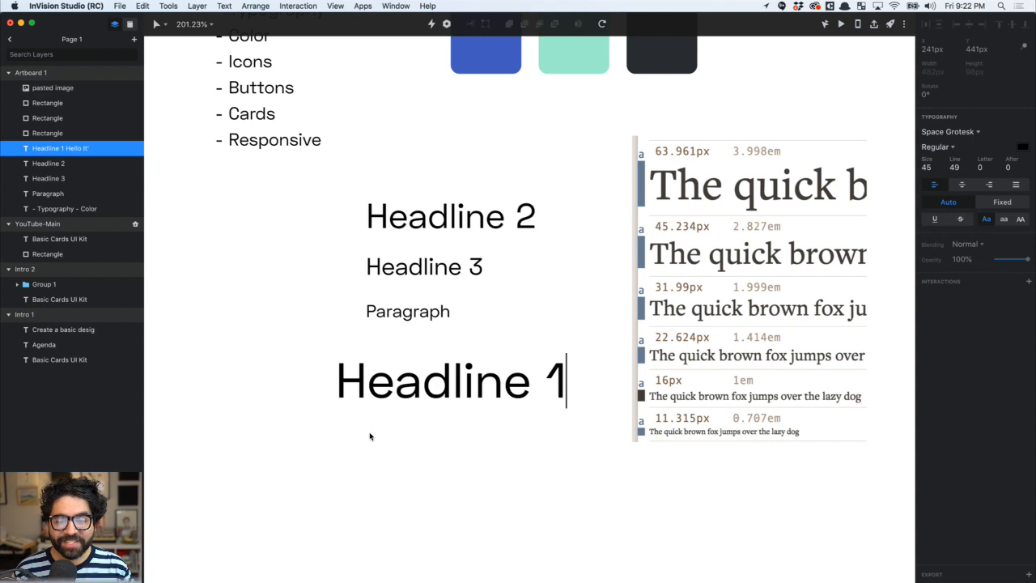
key("Escape")
Move Headline 1 back above Headline 2 at X 269 px, Y 241 px, and delete the pasted type scale image
left_click_drag(479, 395, 511, 176)
scroll(513, 175, "up", 3)
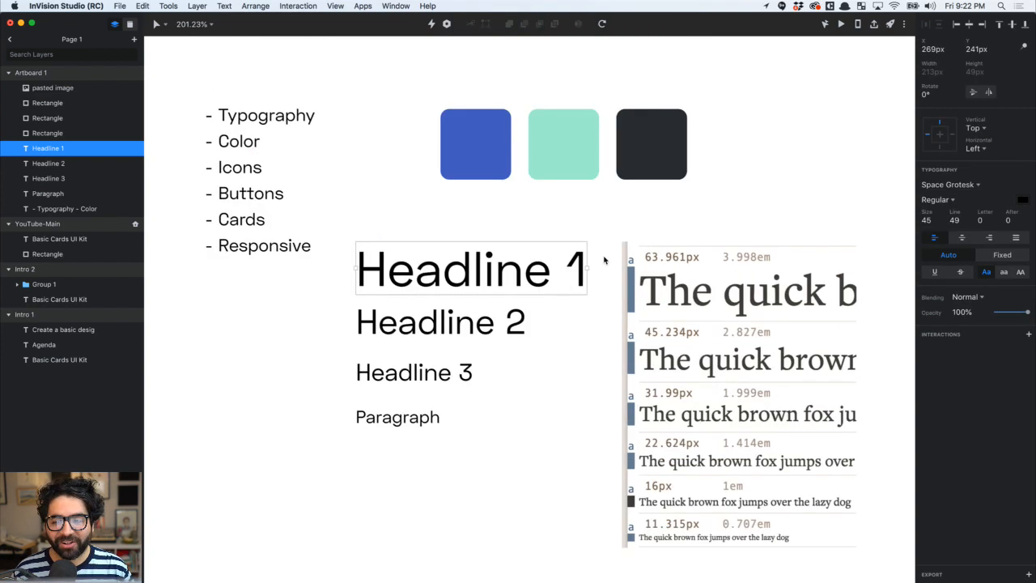
left_click(694, 354)
key("BackSpace")
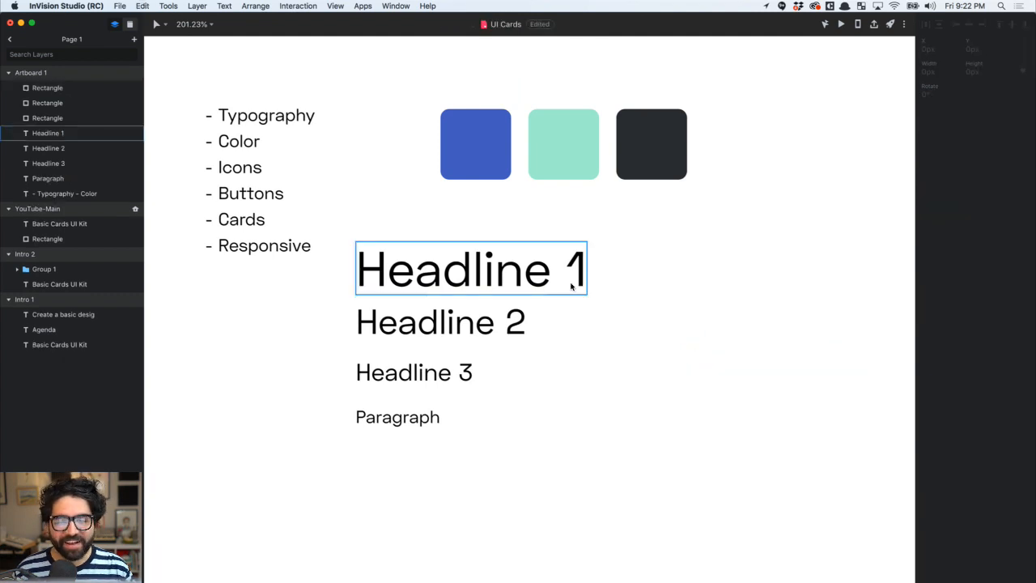
Nudge Headline 1 up to Y 231 px for more space above Headline 2
scroll(570, 285, "down", 2)
left_click_drag(419, 415, 507, 346)
left_click(542, 442)
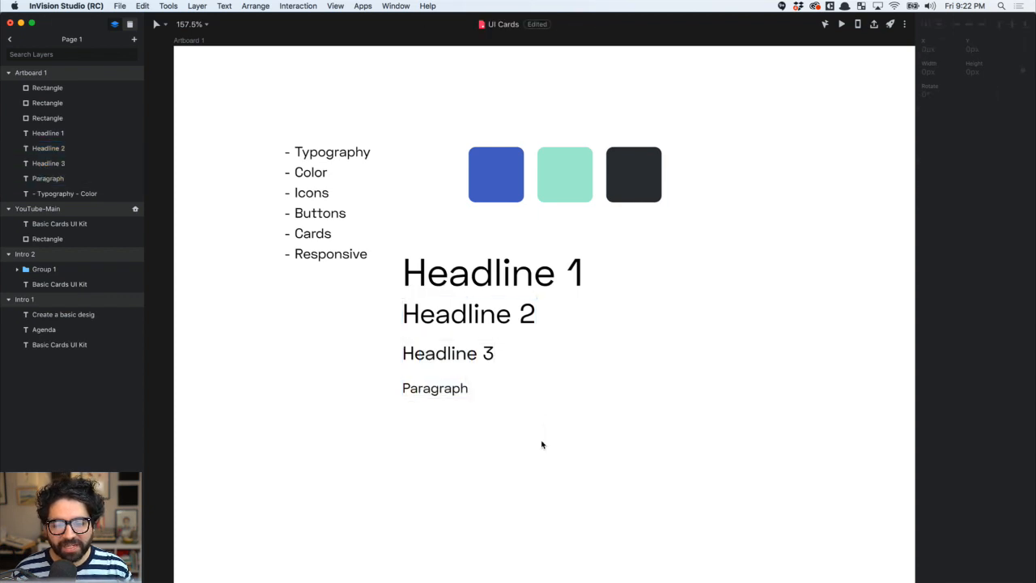
scroll(542, 441, "up", 2)
left_click(541, 330)
key("shift+Up")
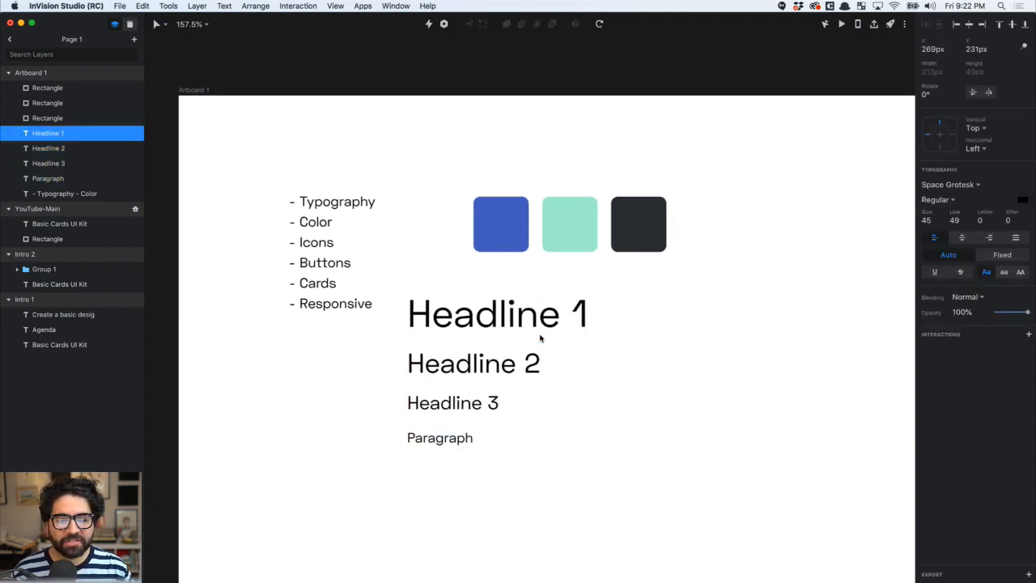
left_click_drag(481, 467, 434, 315)
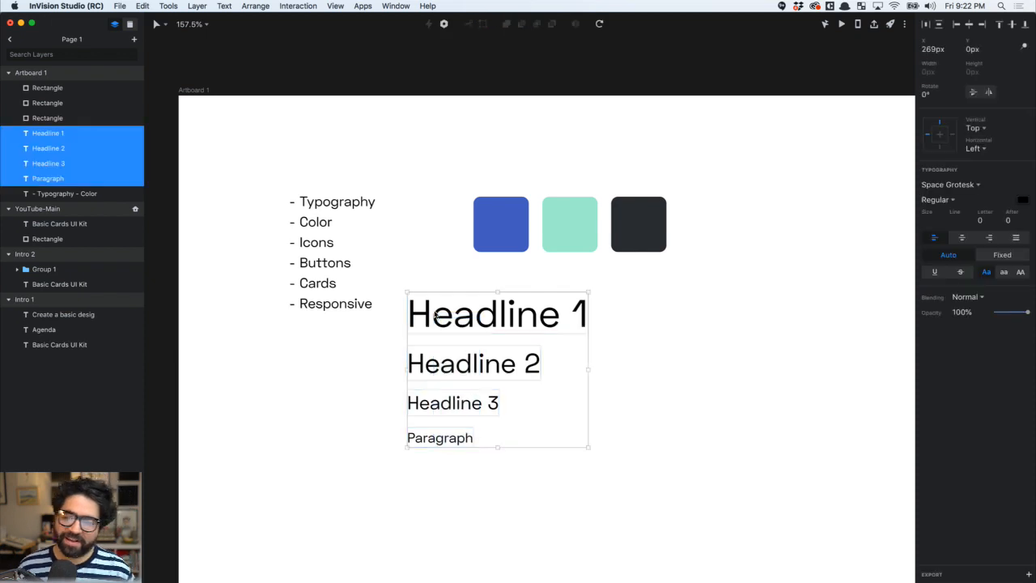
left_click(636, 326)
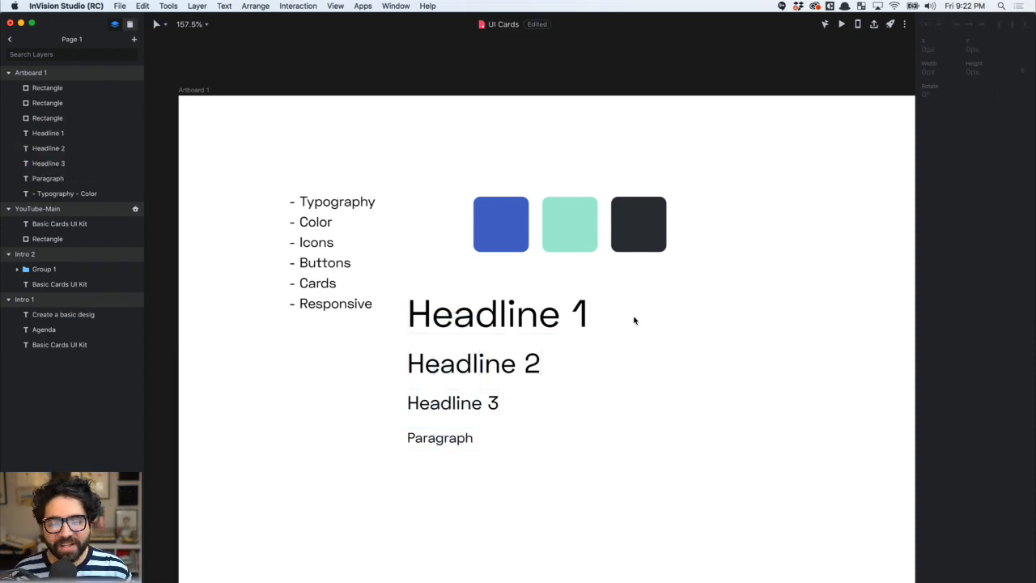
left_click_drag(632, 315, 441, 468)
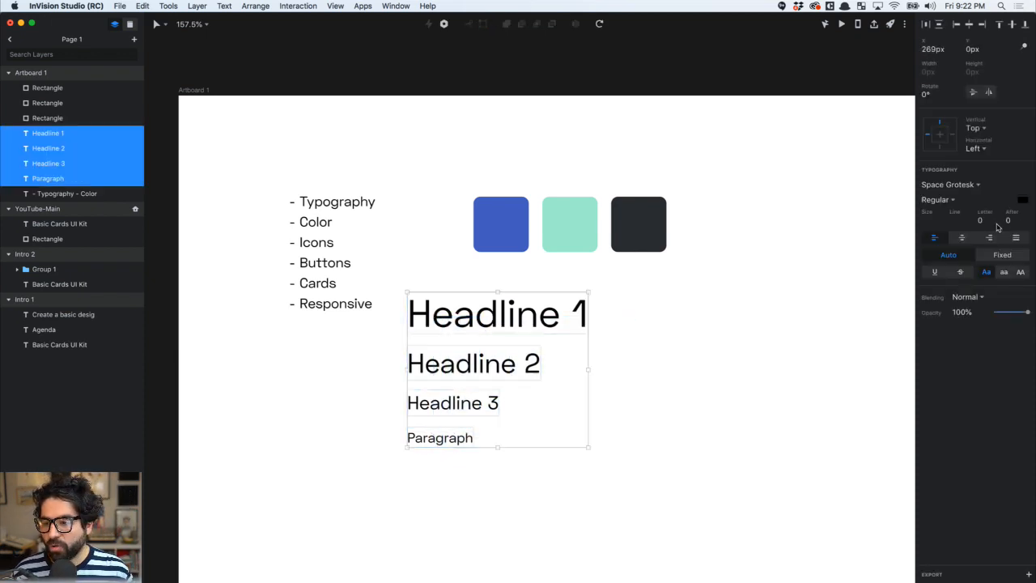
left_click(614, 366)
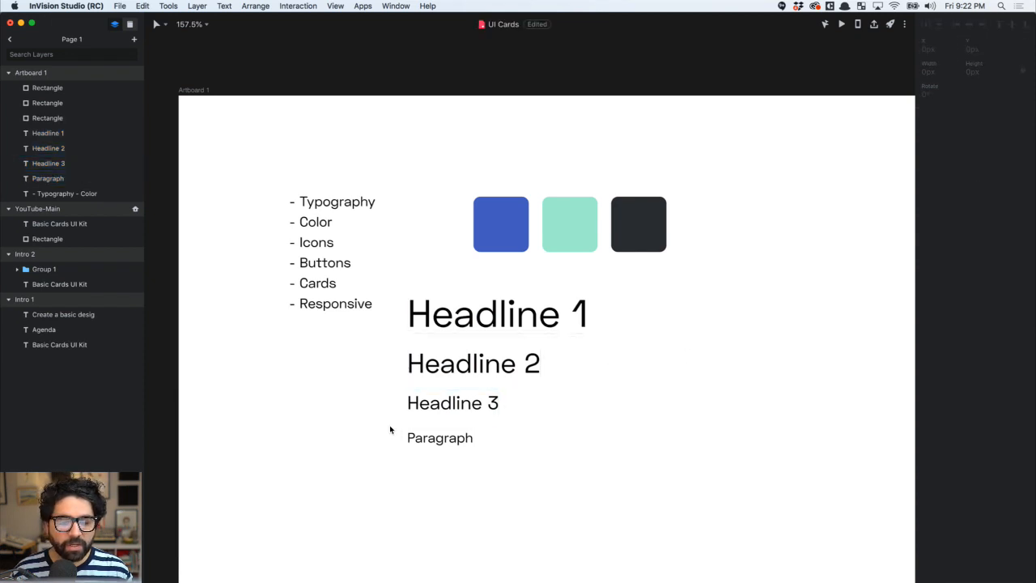
Duplicate the Paragraph text directly below itself and change the copy's text to "Label"
left_click(448, 442)
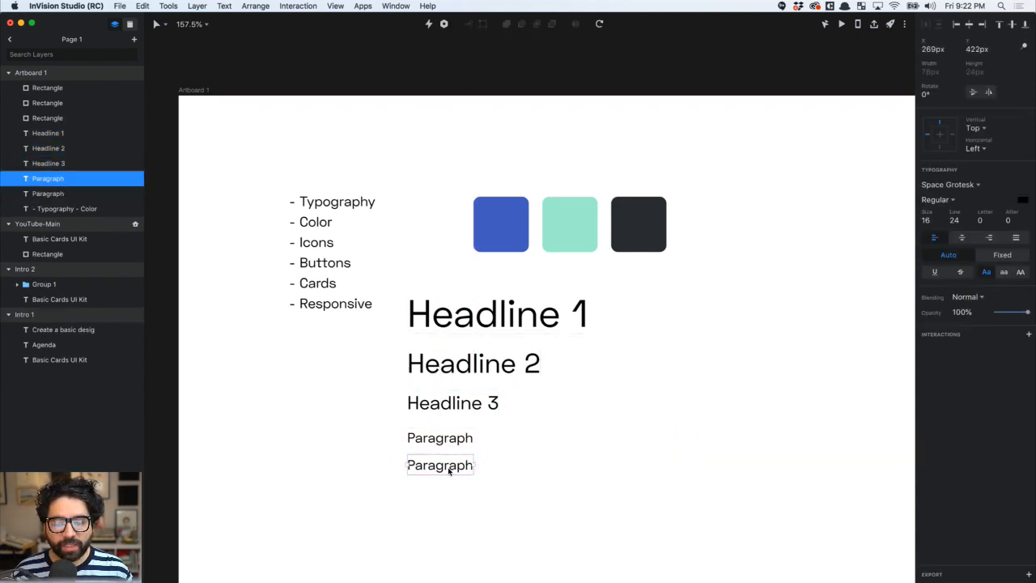
double_click(449, 472)
type("Label")
key("Escape")
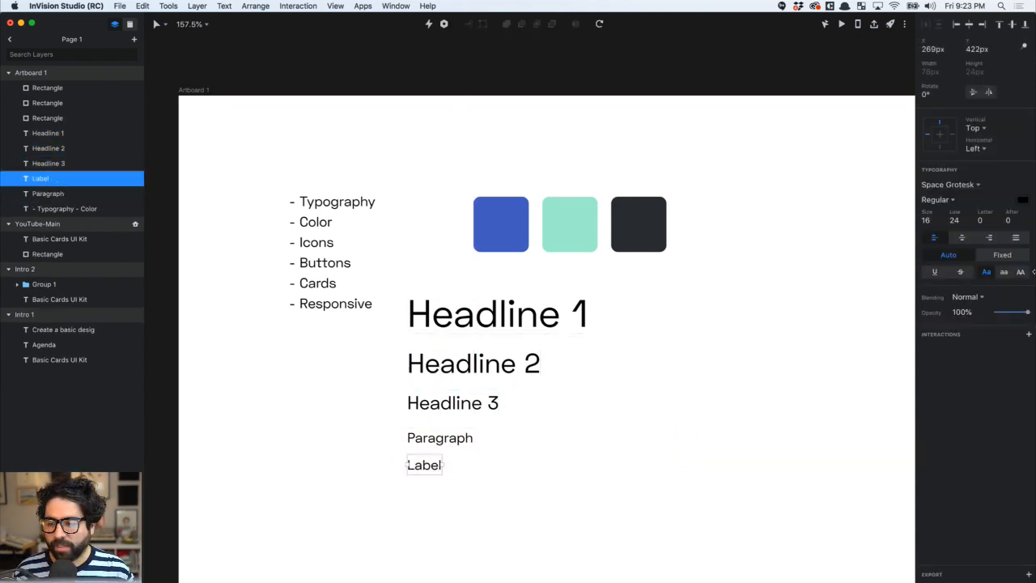
Check the step below 16px on the Modular Scale page in Chrome, and set the Label text's font size to 12
left_click(928, 224)
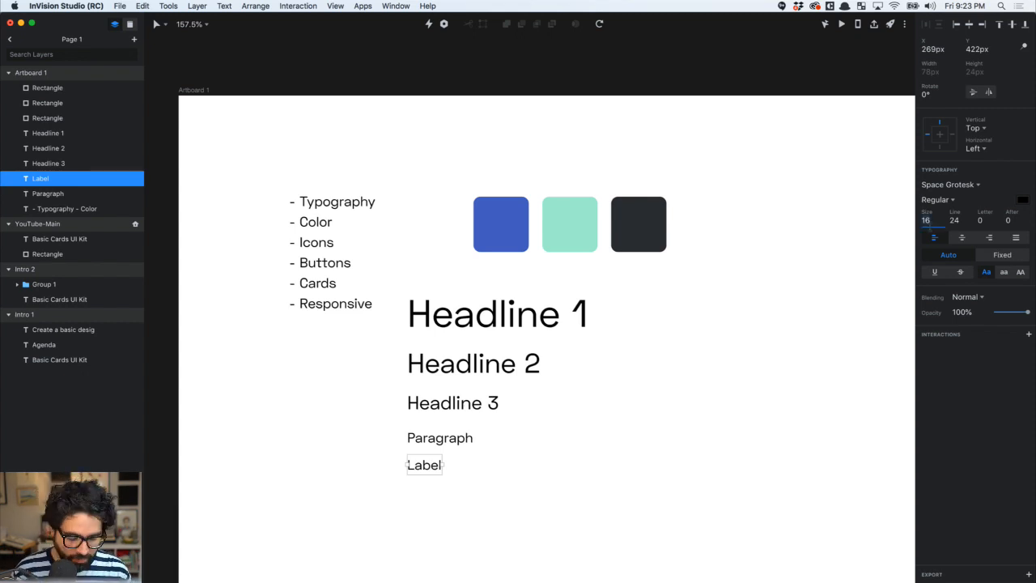
key("super+Tab")
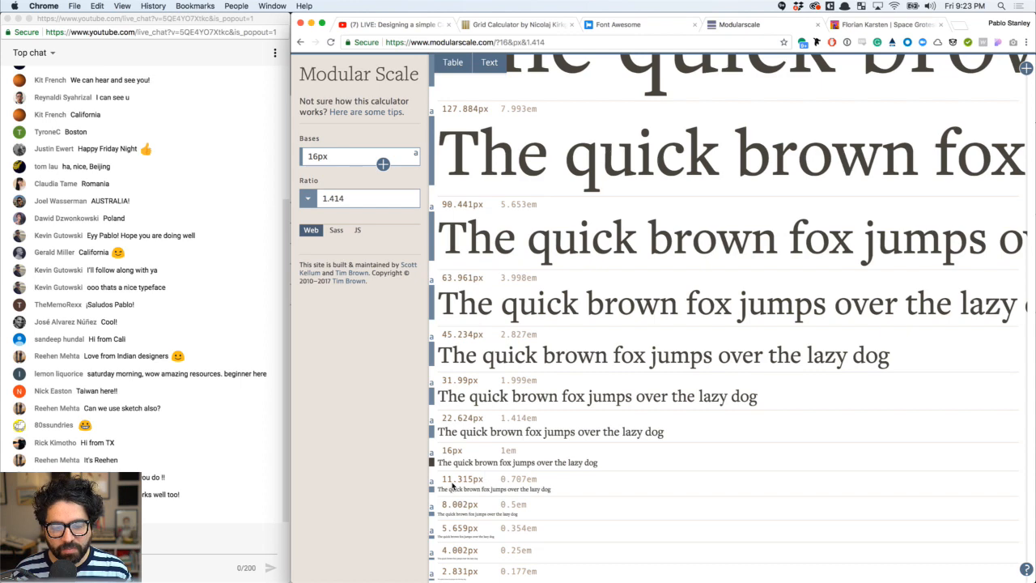
key("super+Tab")
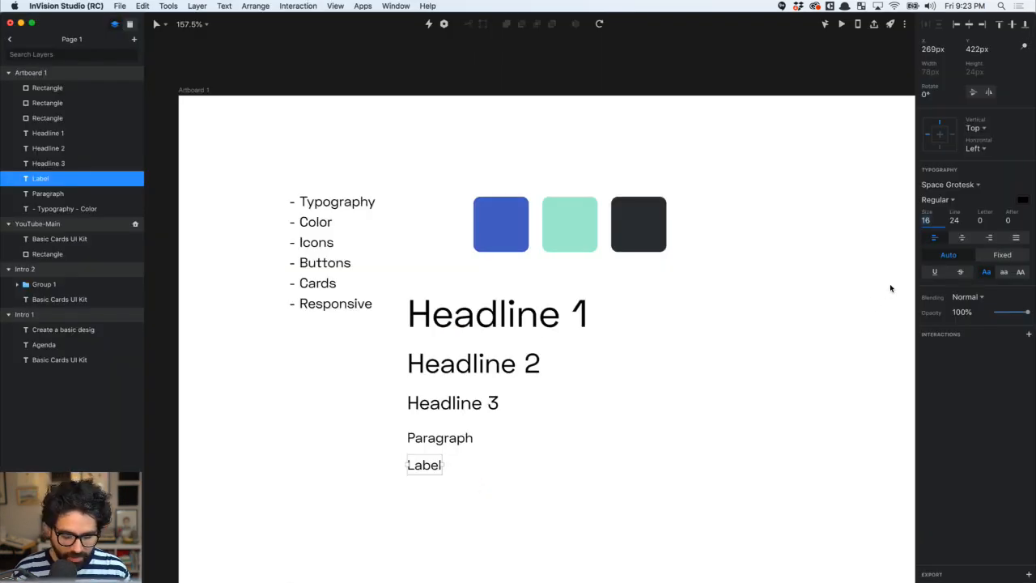
type("12")
key("Return")
Set the Label text's line height to 18, calculated as 12*1.5
left_click(954, 220)
type("12*1.5")
key("Return")
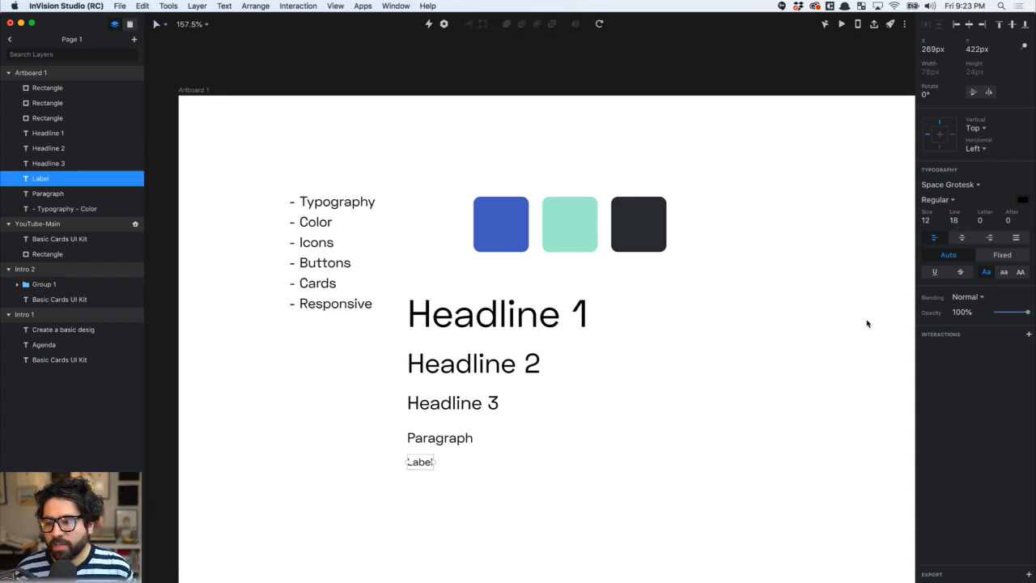
left_click(643, 478)
left_click(423, 463)
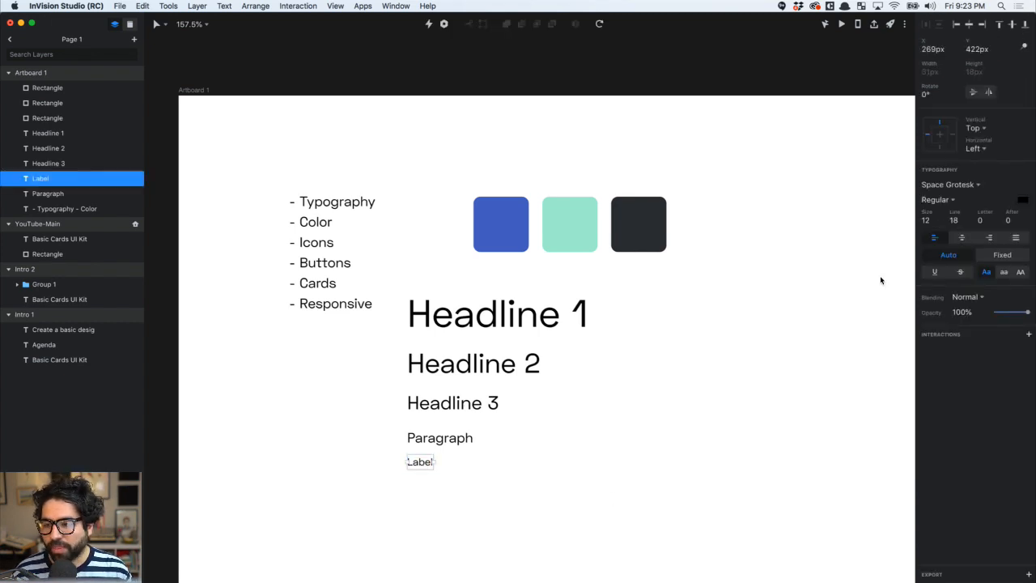
left_click(1023, 201)
left_click(669, 406)
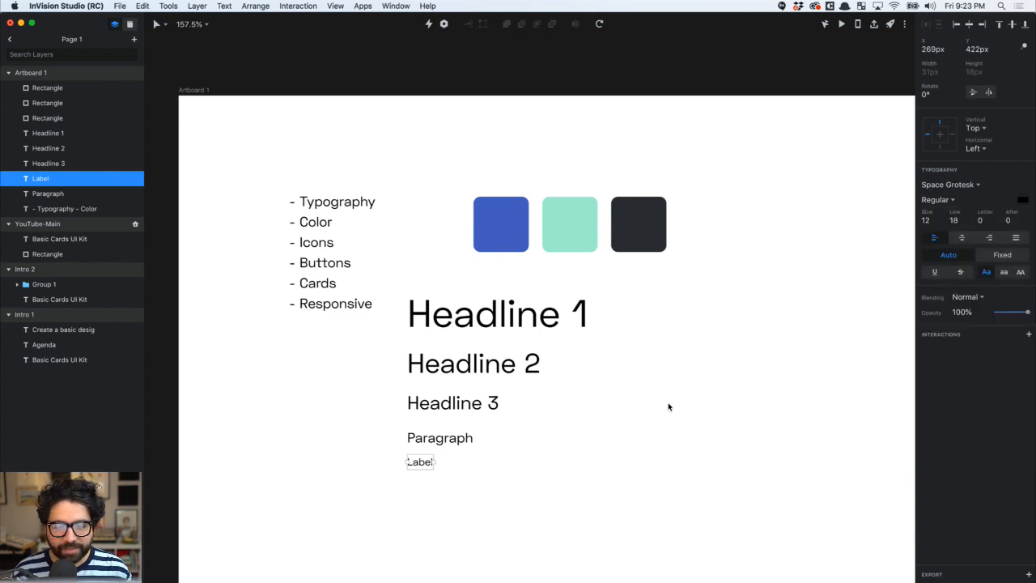
left_click(570, 508)
Switch the blue square's fill swatches to Document colors and save its 4a65c5 blue there
left_click(634, 248)
left_click_drag(455, 166, 538, 248)
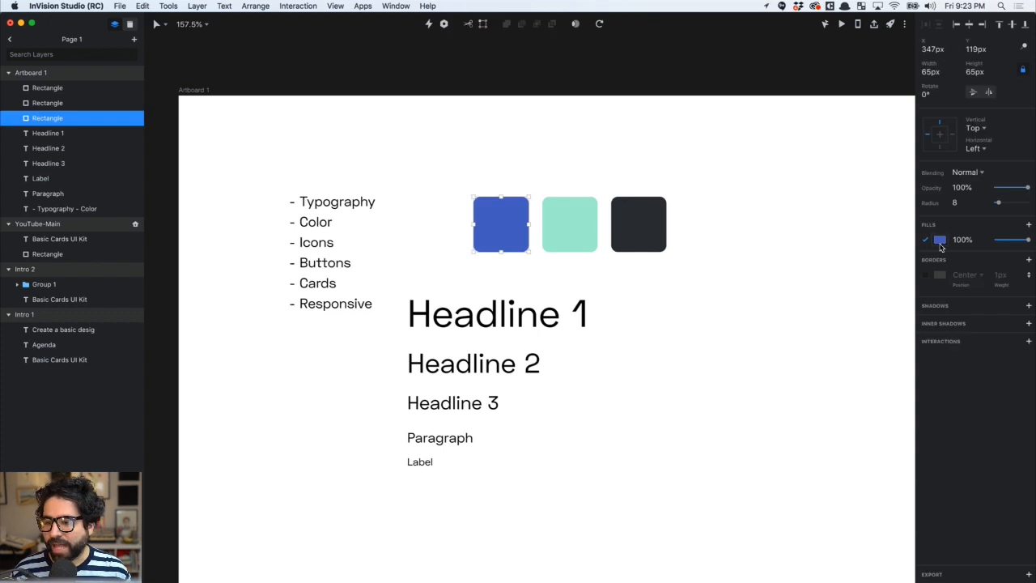
left_click(939, 241)
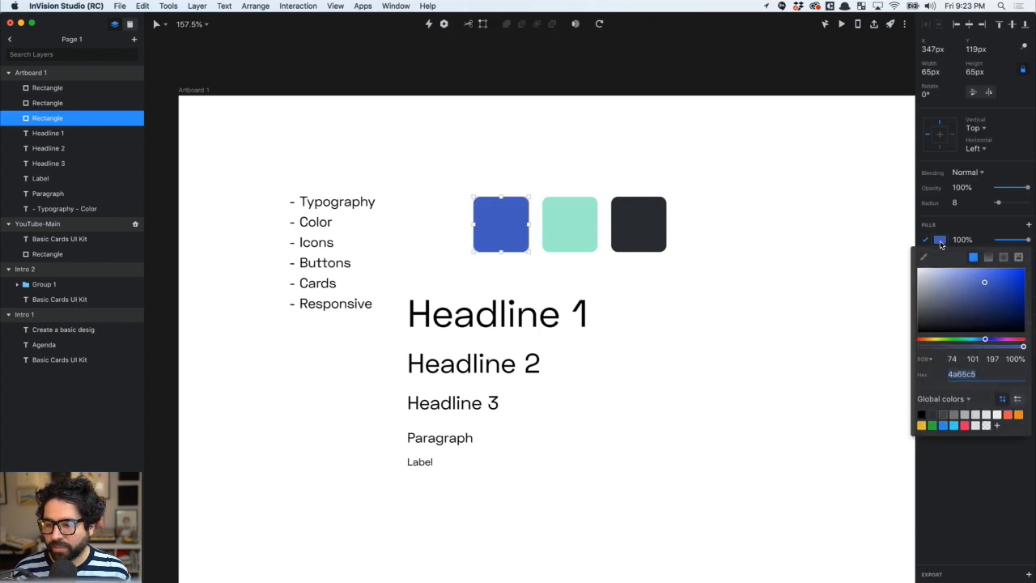
left_click(965, 398)
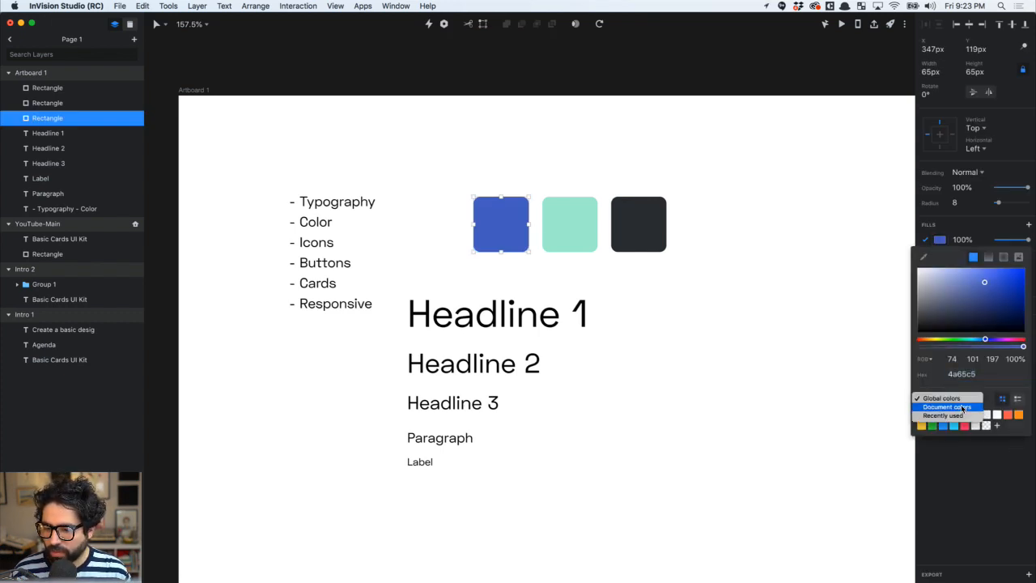
left_click(961, 408)
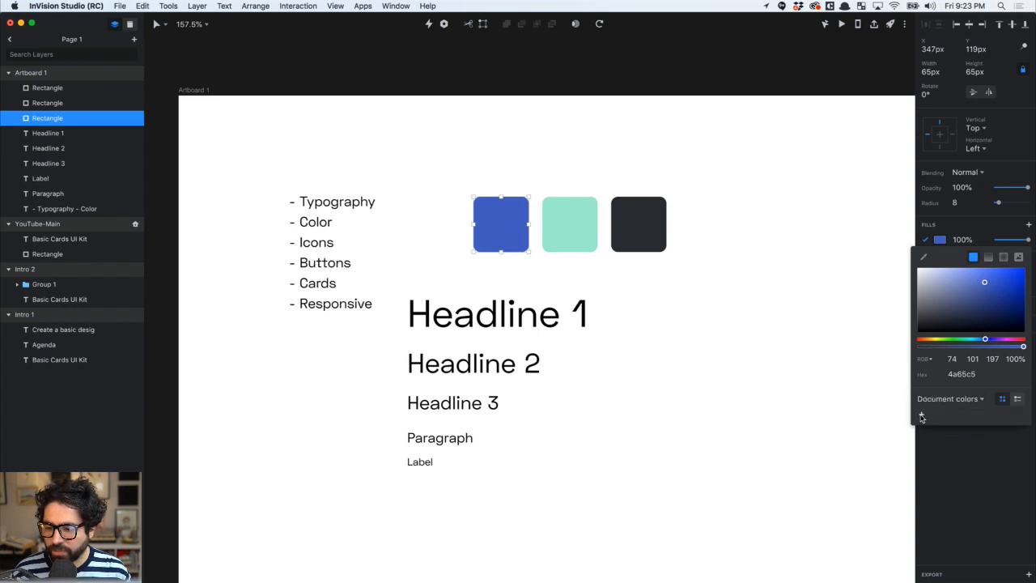
left_click(570, 223)
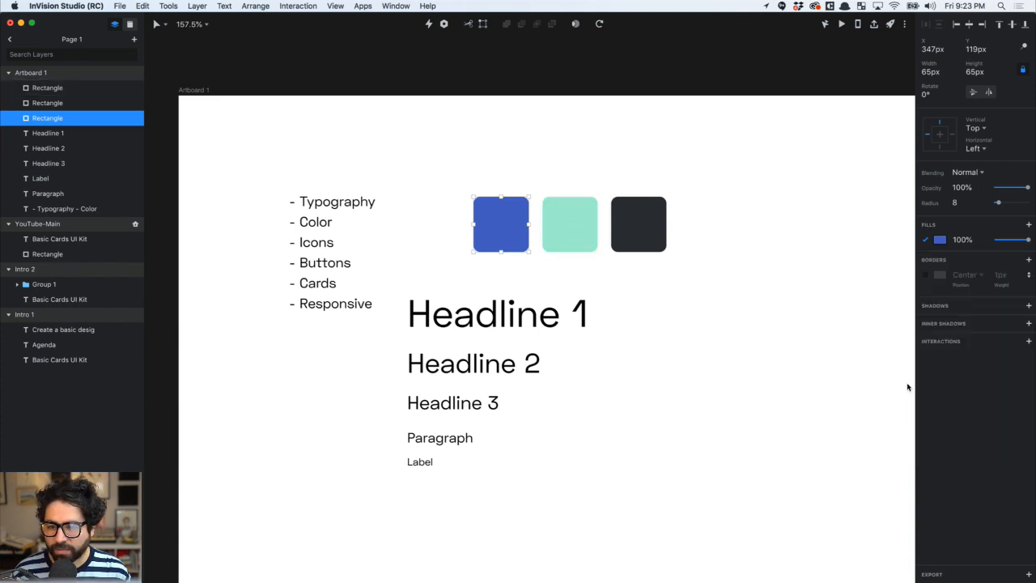
Save the mint square's fill as a document color after the blue one
left_click(590, 232)
left_click(938, 241)
left_click(932, 414)
Save the dark square's 2d3135 fill as a document color and move it to the front of the swatches
left_click(643, 226)
left_click(653, 226)
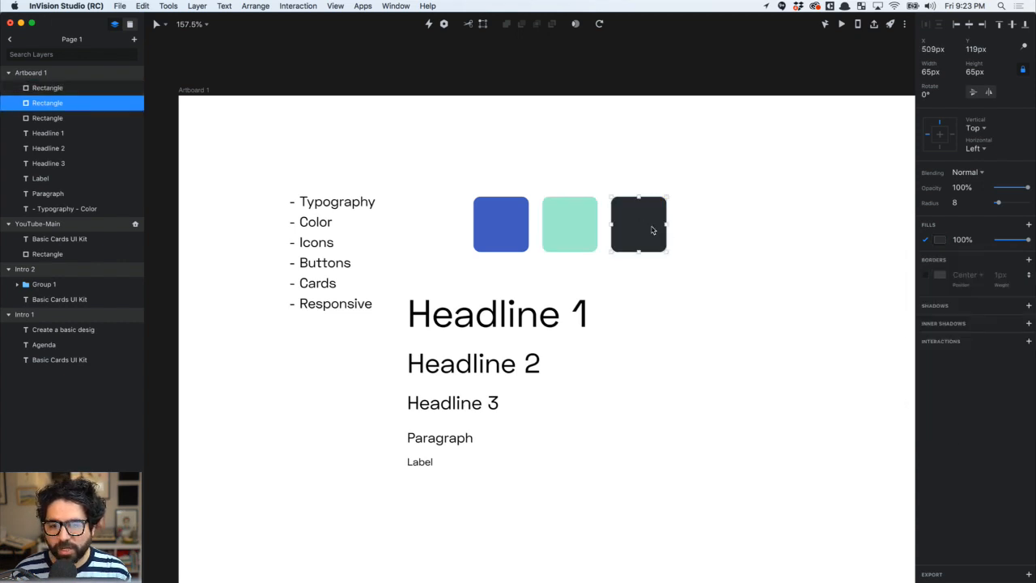
left_click(939, 241)
left_click(943, 414)
left_click_drag(943, 415, 921, 415)
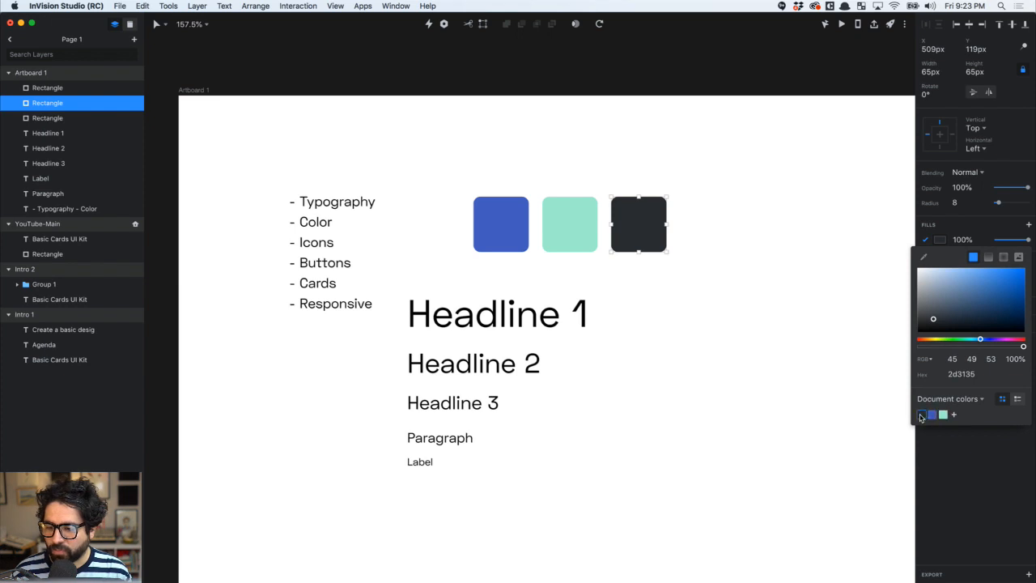
Add white ffffff to the document colors by way of the dark square's fill, and undo that fill change
left_click_drag(941, 326, 898, 250)
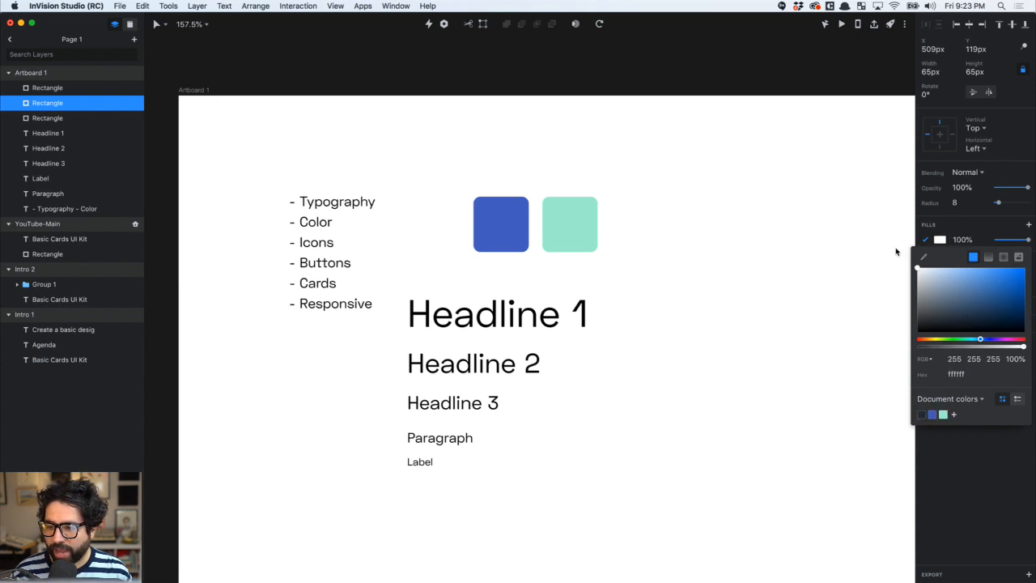
left_click(954, 415)
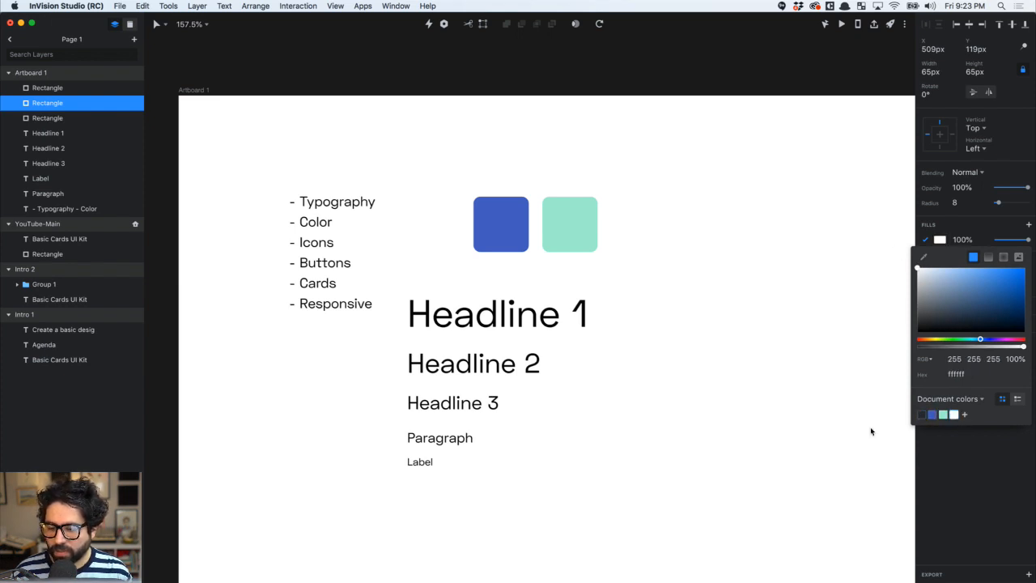
left_click(714, 189)
left_click(709, 187)
key("super+z")
Duplicate the dark square to X 584 px with grey fill 878a8c, and save that grey as the second document color
left_click(650, 219)
left_click_drag(645, 240, 705, 235)
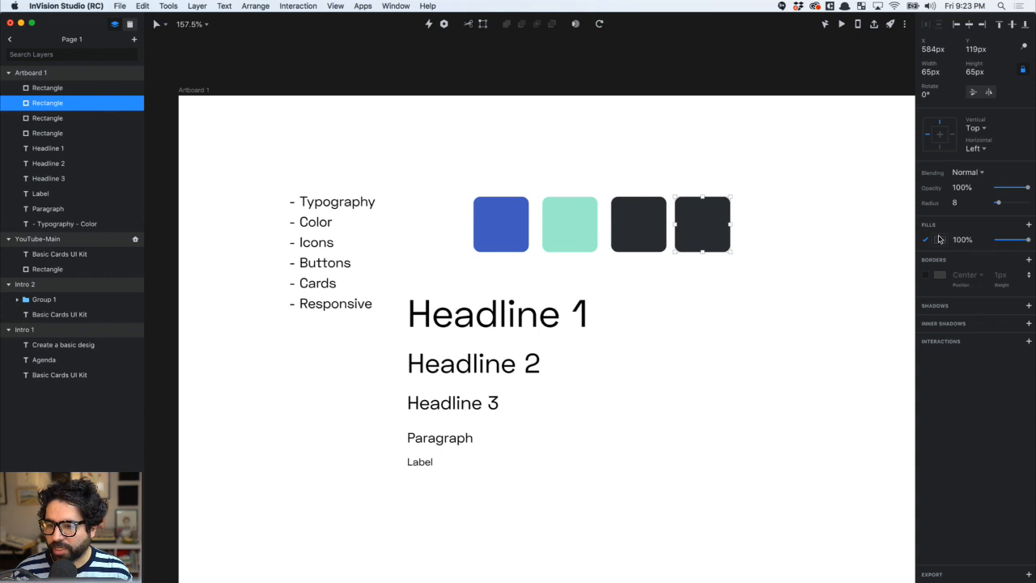
left_click(939, 240)
left_click_drag(920, 322, 920, 300)
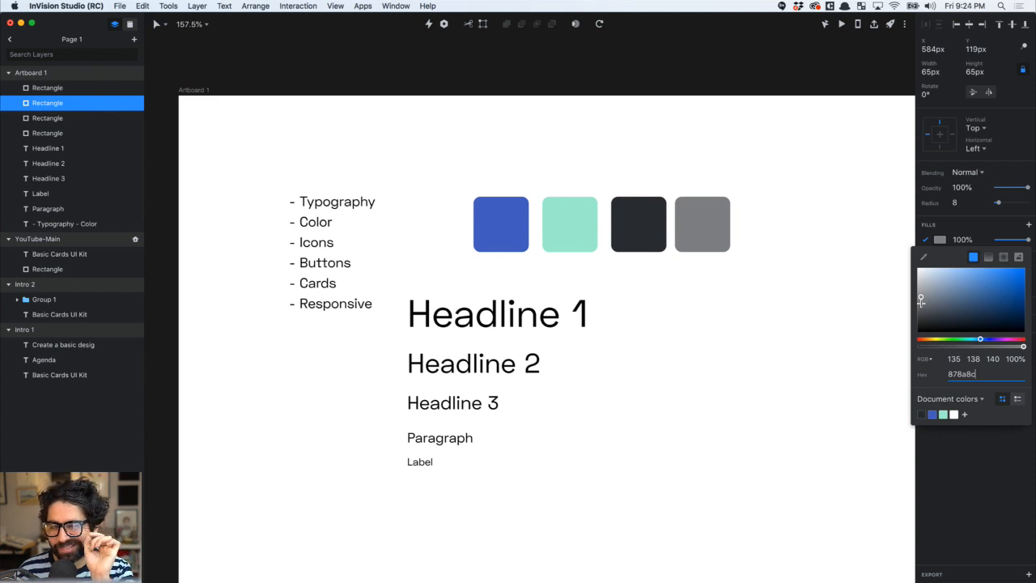
left_click(963, 415)
left_click_drag(955, 416, 927, 417)
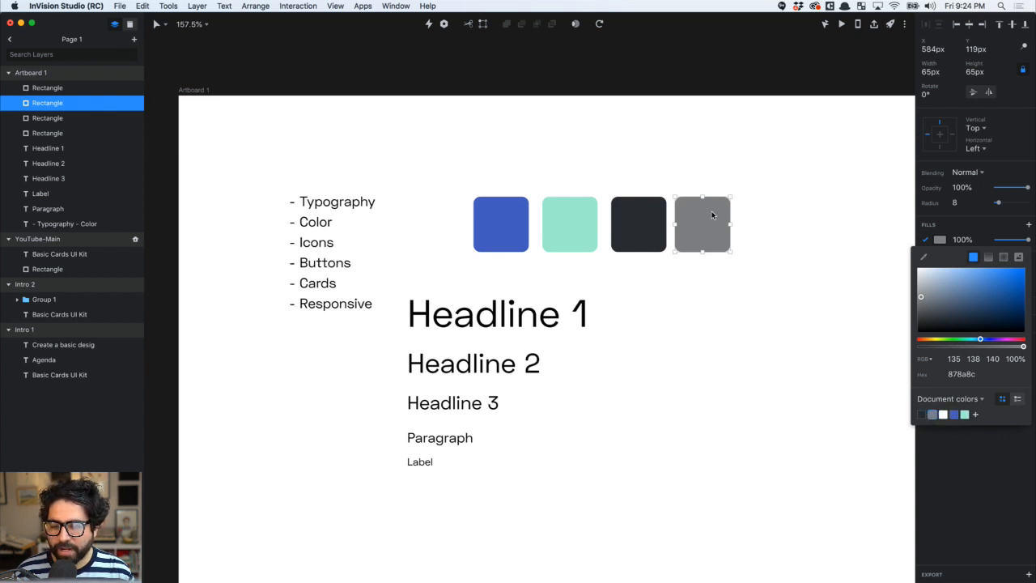
Duplicate the grey square to X 657 px with lighter fill bec1c4, and save that grey as the third document color
left_click(709, 226)
left_click_drag(696, 235, 759, 230)
left_click(940, 240)
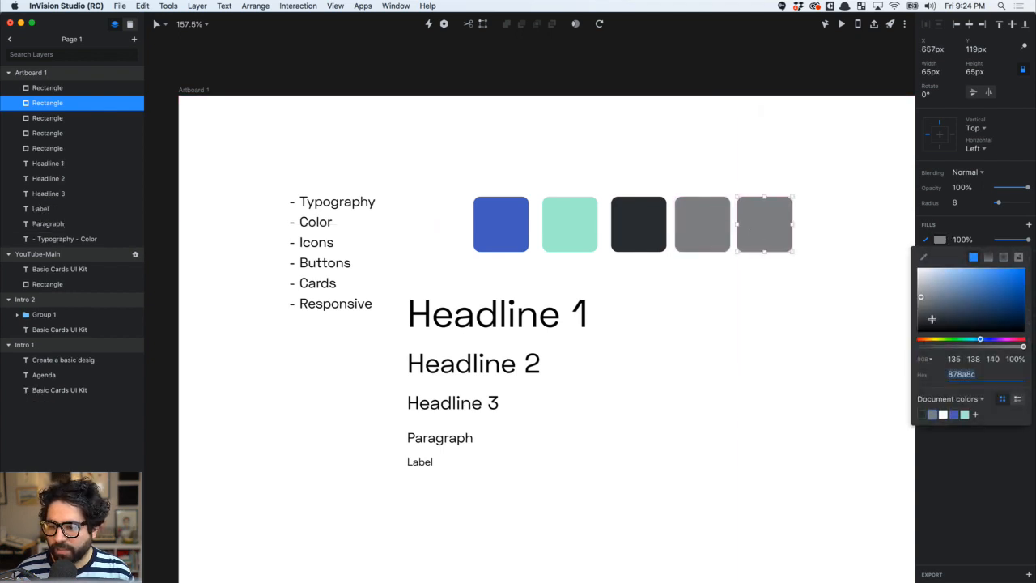
left_click_drag(923, 293, 920, 282)
left_click(974, 414)
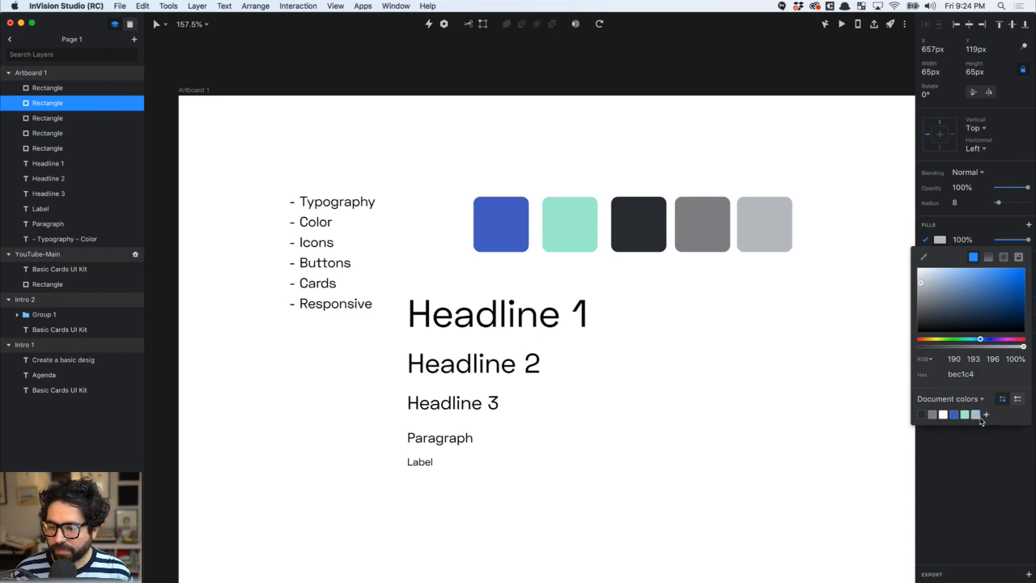
left_click_drag(975, 414, 945, 418)
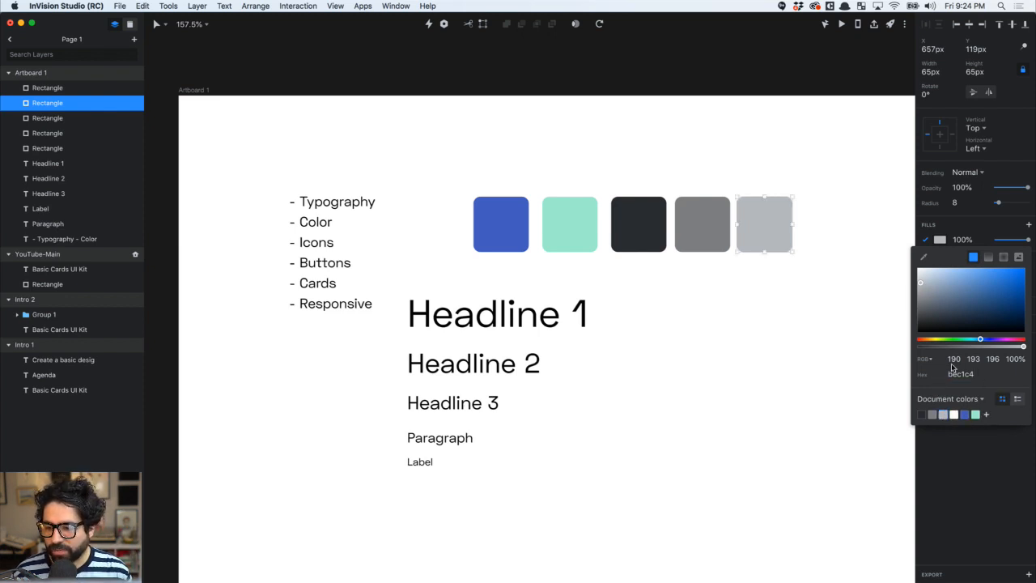
Add light grey f1f3f4 to the document colors ahead of the blue, and return the last square's fill to bec1c4
left_click_drag(920, 284, 918, 275)
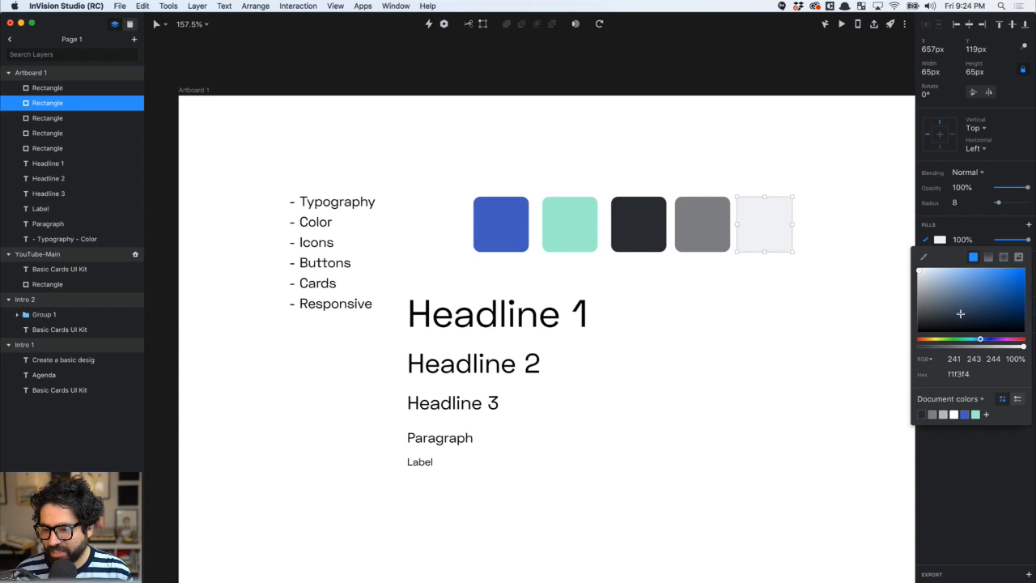
left_click(985, 414)
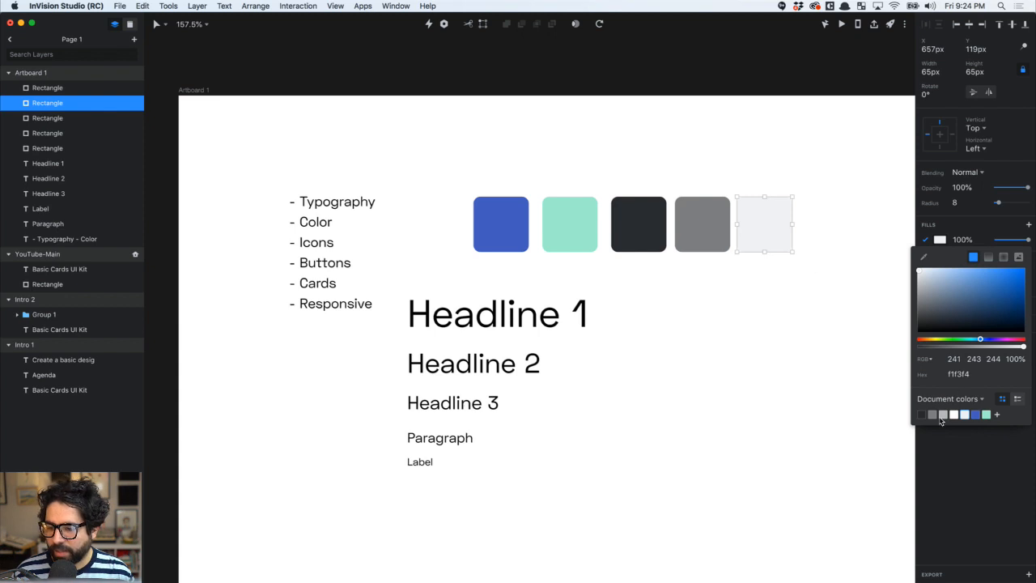
left_click(944, 414)
Duplicate the light grey square to X 733 px and fill the copy with the f1f3f4 document color
left_click(762, 228)
left_click_drag(762, 228, 828, 224)
left_click(941, 239)
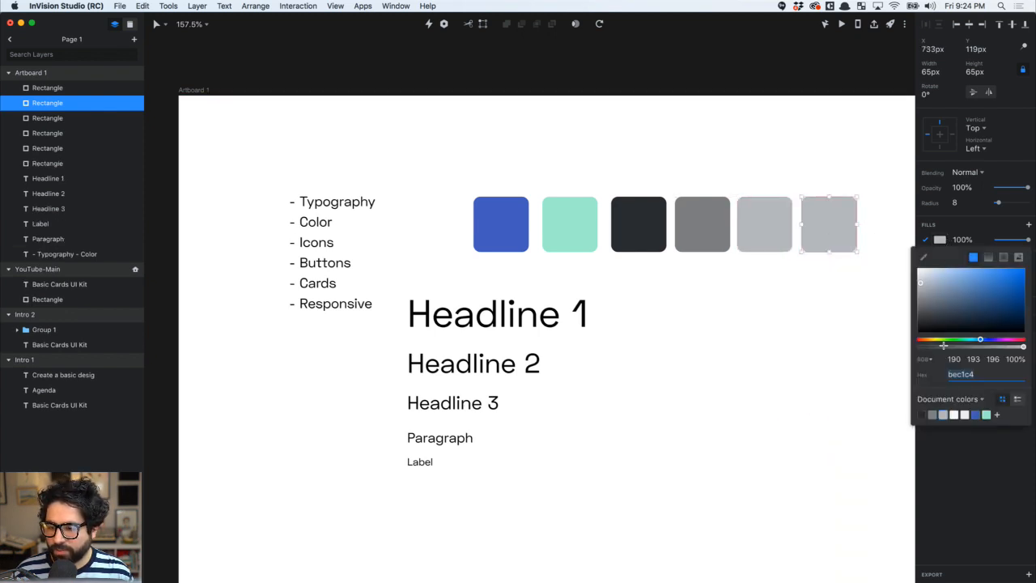
left_click(954, 414)
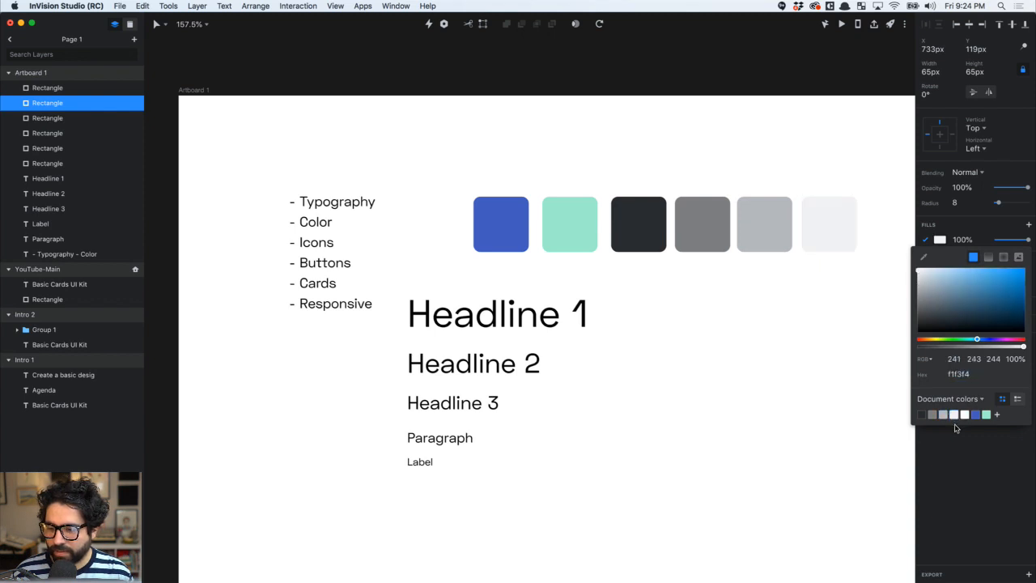
Distribute the six color squares evenly in the horizontal direction
left_click(795, 366)
scroll(794, 369, "down", 1)
left_click_drag(495, 164, 836, 208)
left_click(938, 24)
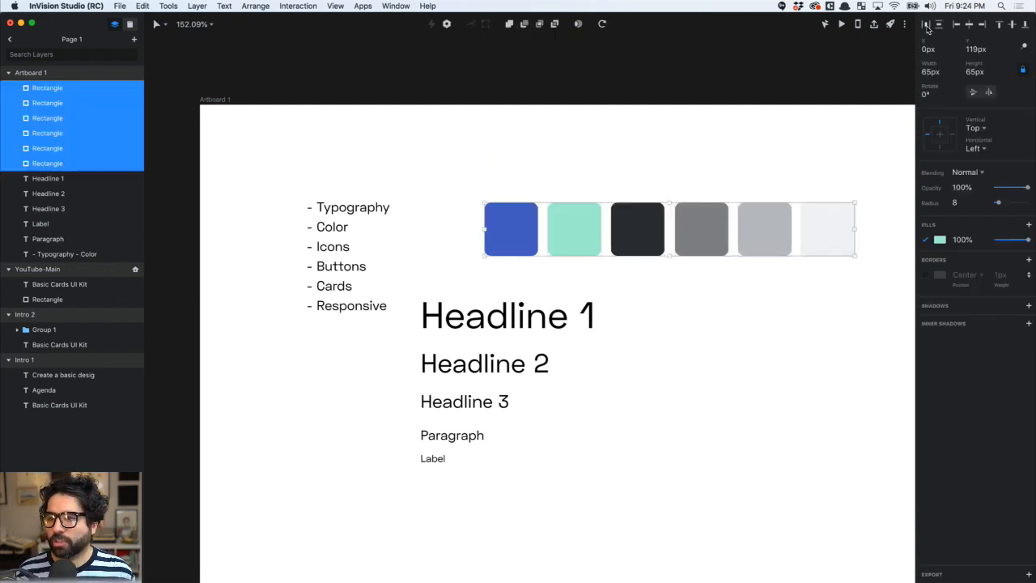
left_click(774, 401)
Move the headline, Paragraph and Label texts to X 347 px, flush with the blue square's left edge
scroll(774, 402, "down", 5)
left_click(583, 338)
left_click_drag(529, 522, 629, 318)
key("super+z")
left_click(494, 479)
left_click_drag(494, 479, 636, 315)
left_click_drag(569, 335, 619, 327)
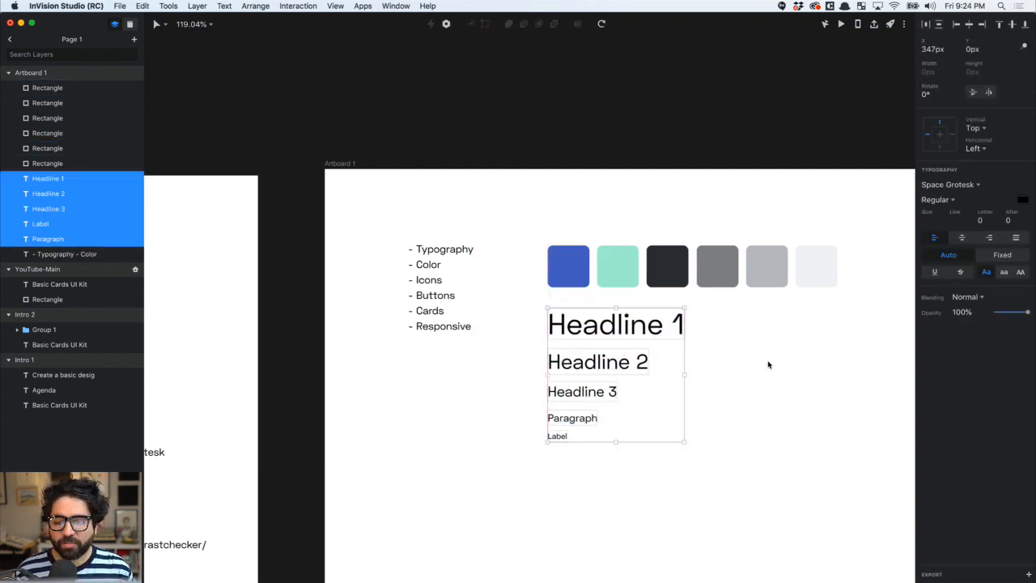
Set the font weight of Headline 1, Headline 2 and Headline 3 to Bold
left_click(726, 335)
left_click_drag(717, 319, 599, 390)
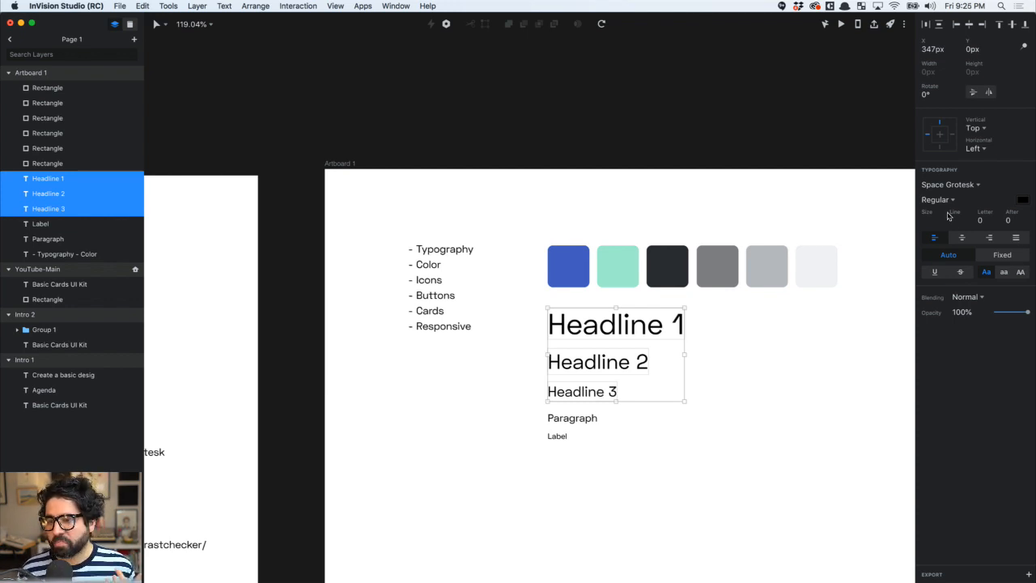
left_click(944, 200)
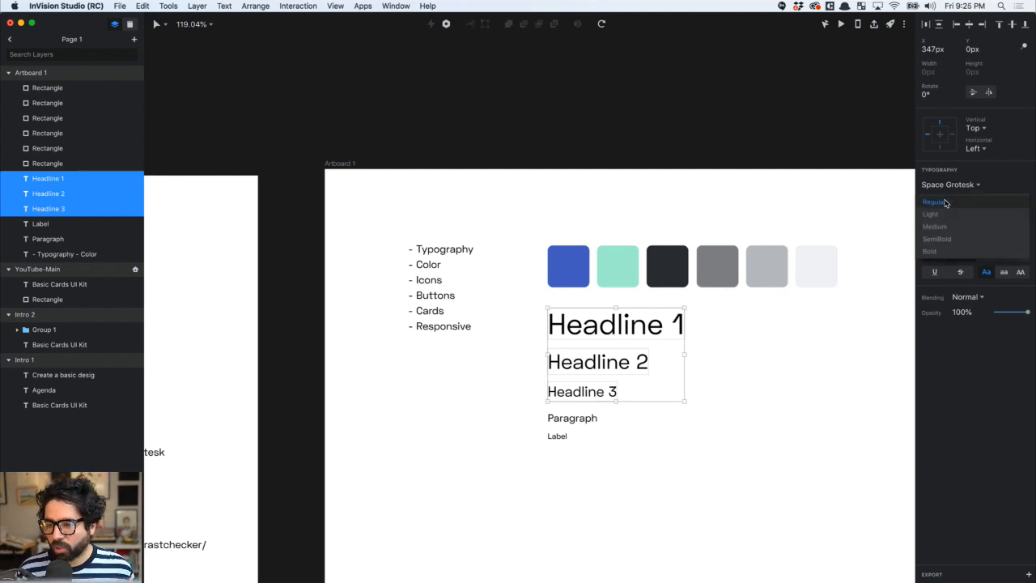
left_click(943, 250)
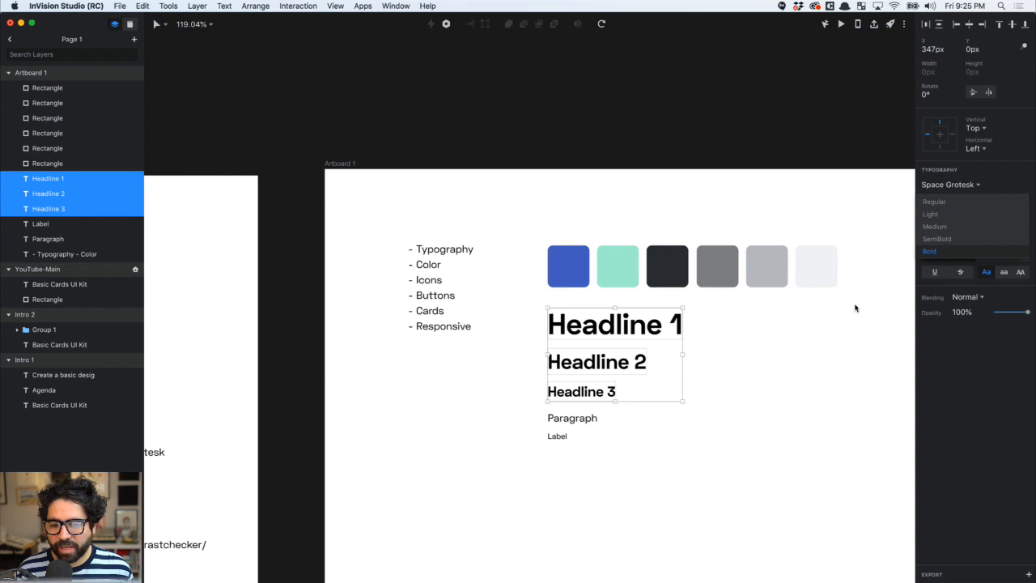
left_click(717, 424)
Distribute the three headlines, Paragraph and Label evenly in the vertical direction
left_click_drag(648, 472, 565, 335)
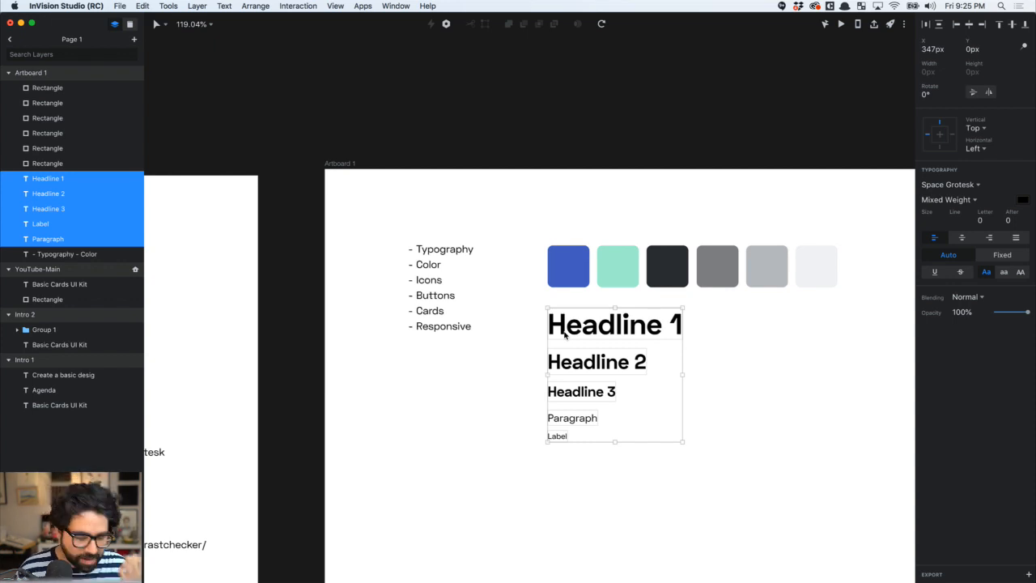
left_click(534, 362)
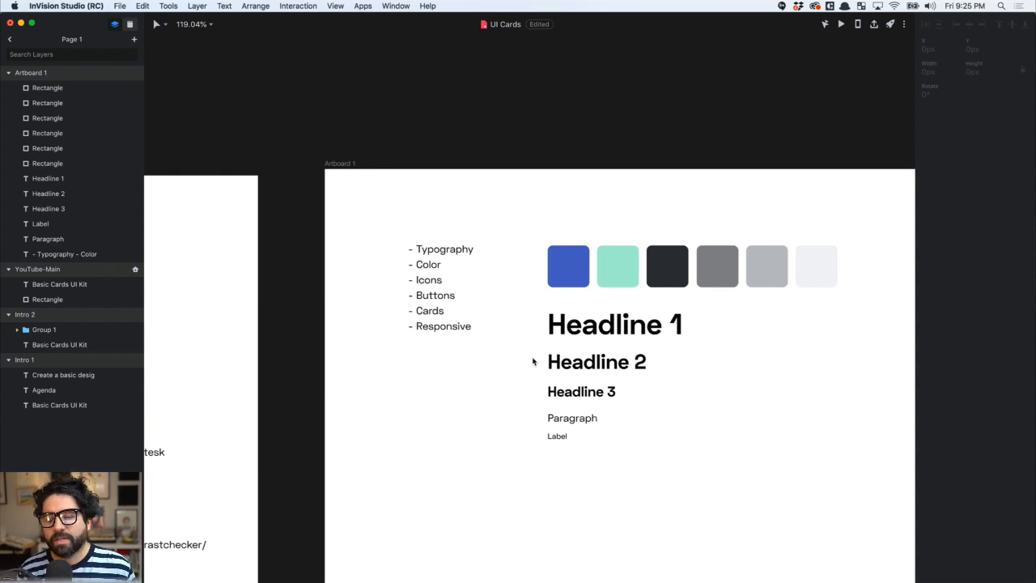
left_click_drag(534, 314, 619, 488)
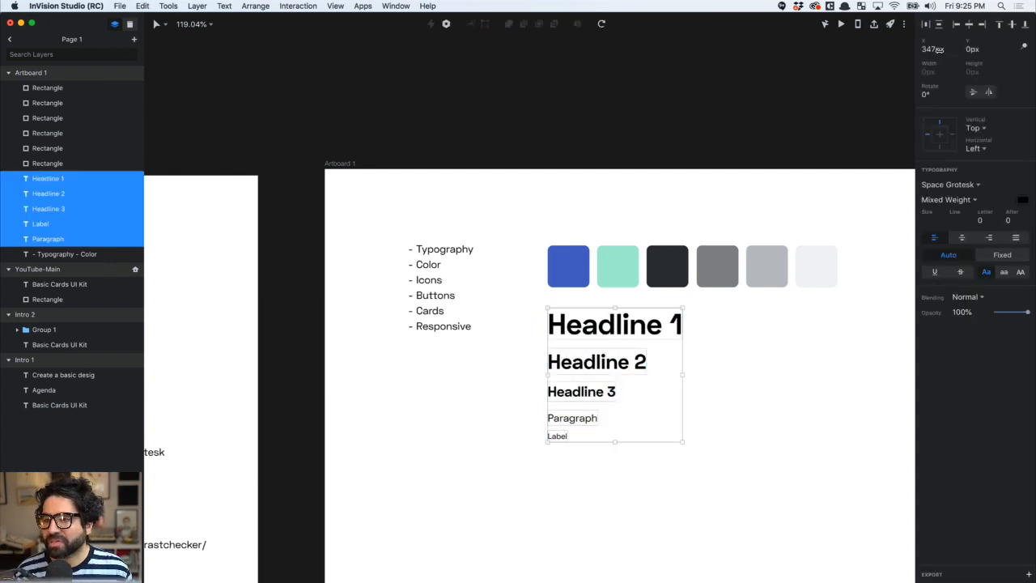
left_click(664, 476)
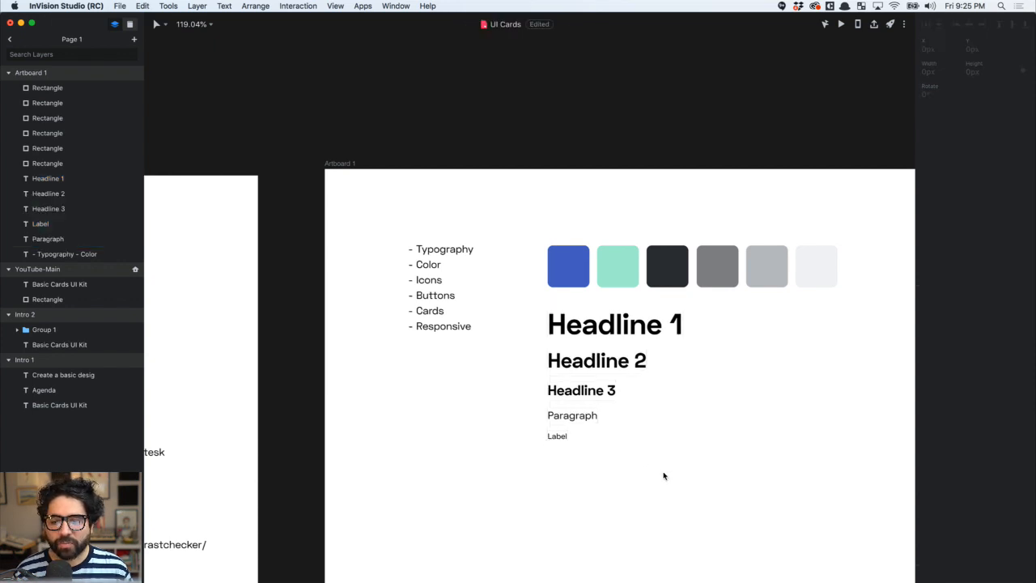
Move the color squares and all text styles together down and to the left, to about X 315 px
left_click_drag(538, 254, 566, 473)
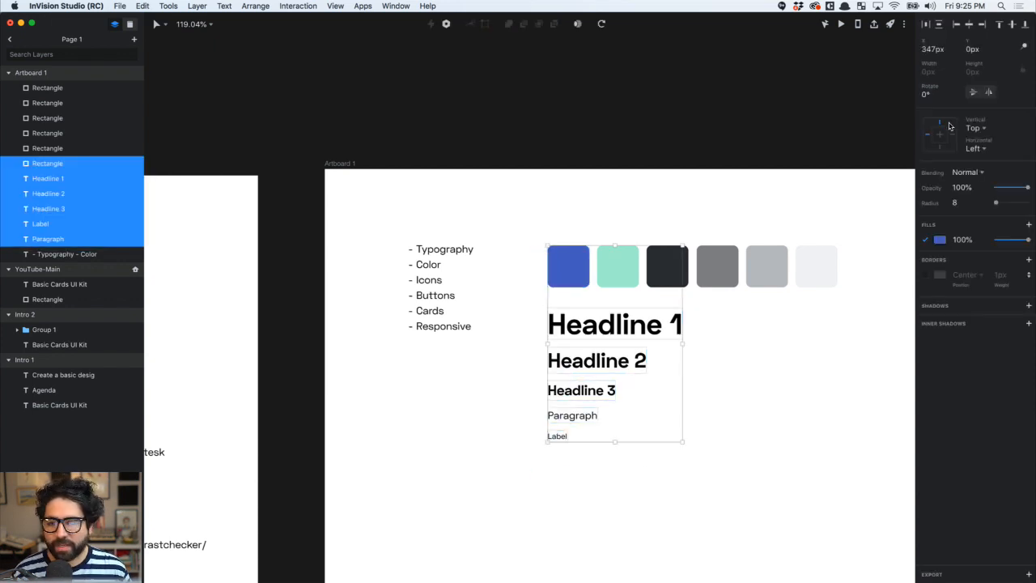
left_click(665, 496)
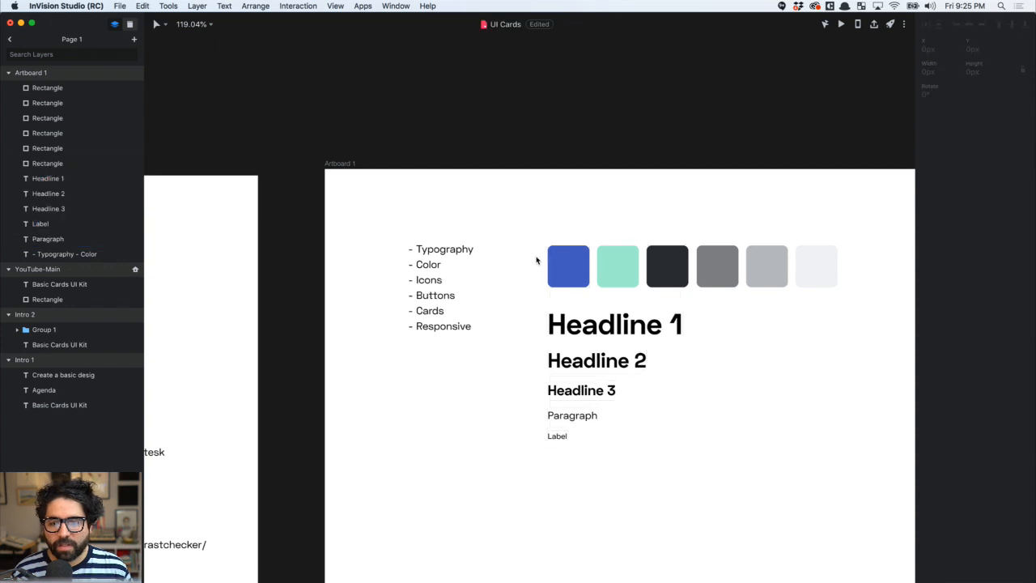
left_click_drag(536, 232, 822, 511)
left_click_drag(702, 271, 680, 326)
left_click(591, 245)
Duplicate the topic list text above the color squares and replace the copy's text with "Color"
left_click_drag(429, 270, 554, 264)
double_click(552, 265)
type("Color")
key("Escape")
Duplicate the "Color" heading to Y 279 px, just above Headline 1, and change the copy's text to "Typography"
left_click_drag(540, 253, 540, 357)
double_click(540, 357)
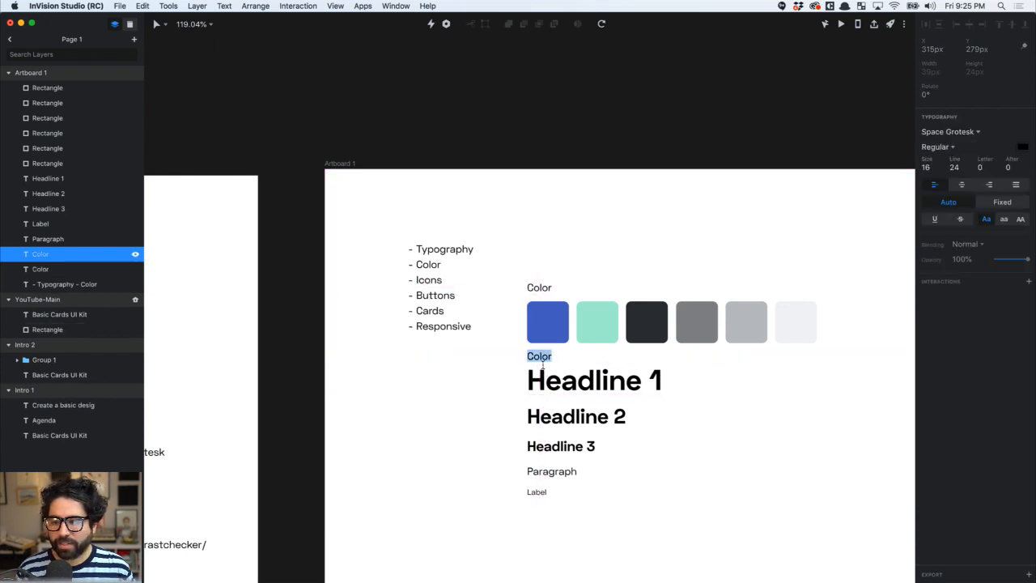
type("Ty")
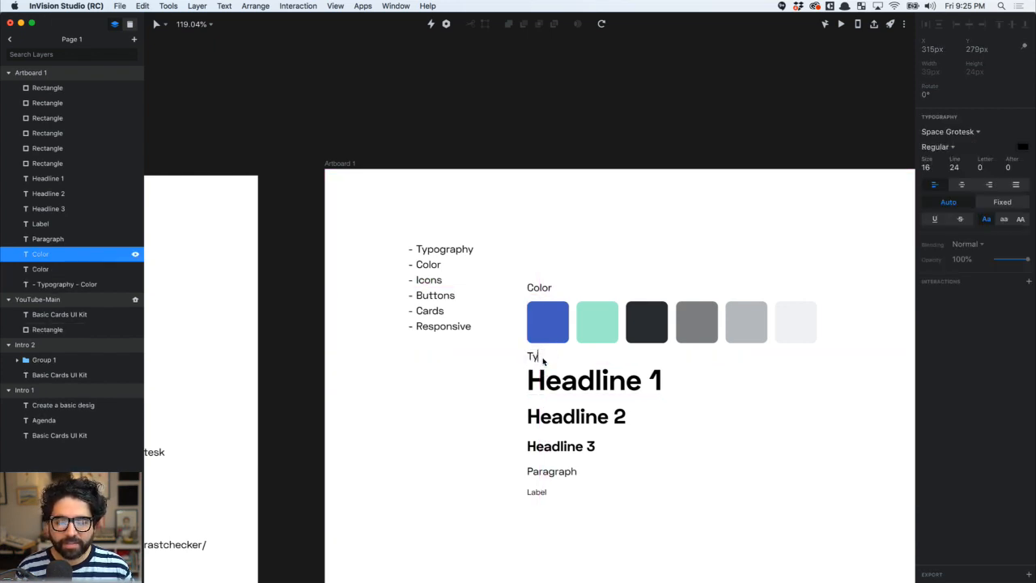
type("pography")
key("Escape")
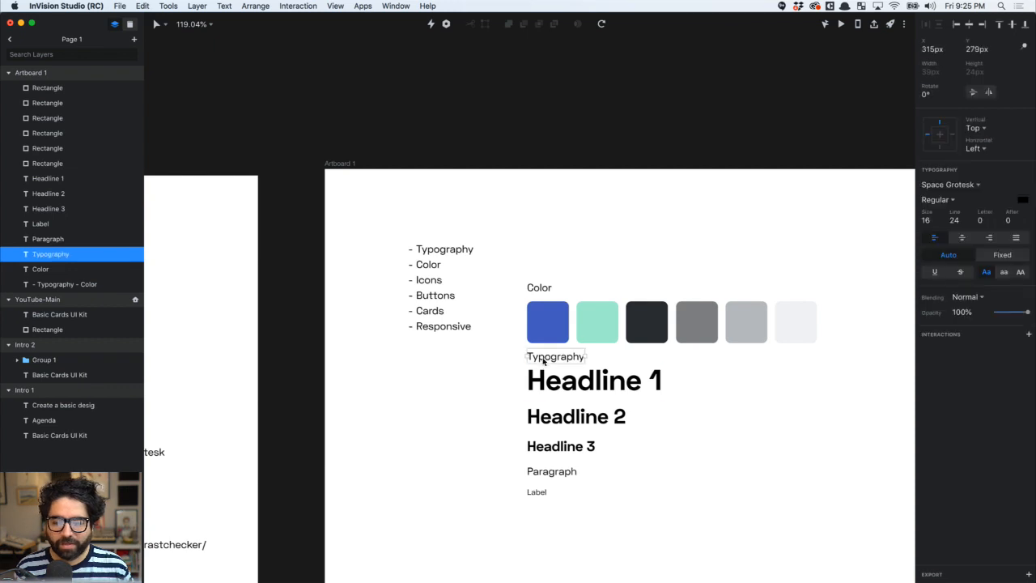
Move the Typography heading together with all five text styles further down, widening the gap below the color squares
left_click_drag(493, 363, 654, 578)
key("shift+Down")
key("shift+Down")
key("shift+Down")
key("shift+Down")
key("shift+Down")
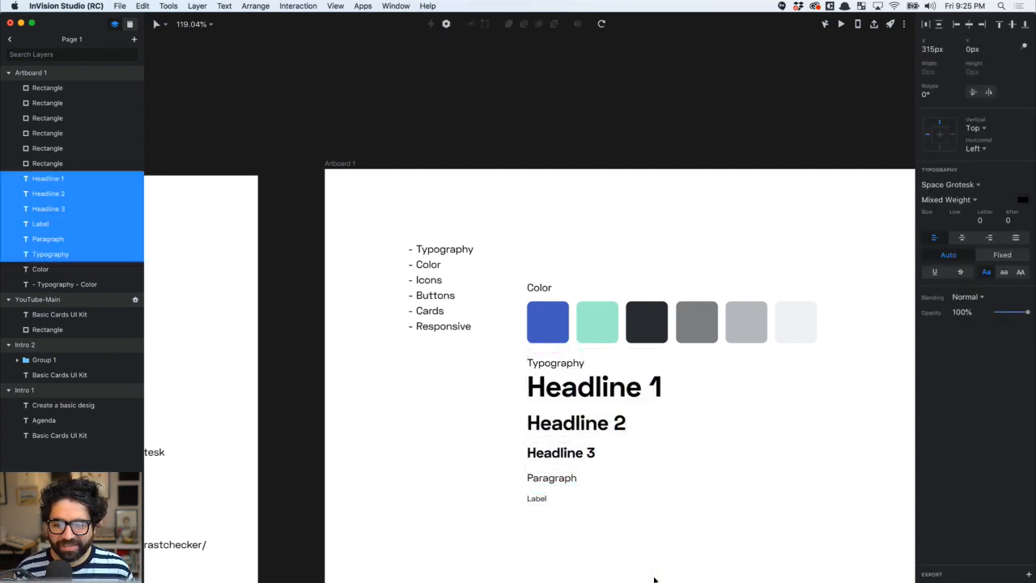
scroll(724, 474, "down", 5)
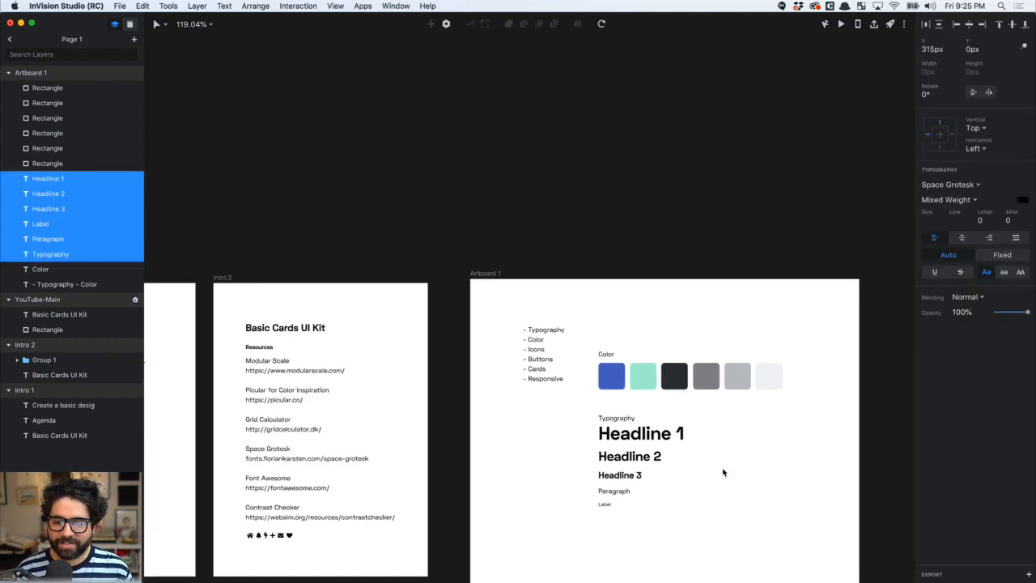
Move the topic list to the lower part of the artboard and shift the Color and Typography sections toward its upper-left corner
left_click_drag(449, 192, 577, 494)
left_click(424, 259)
left_click_drag(458, 155, 779, 421)
left_click_drag(583, 204, 515, 184)
left_click(503, 385)
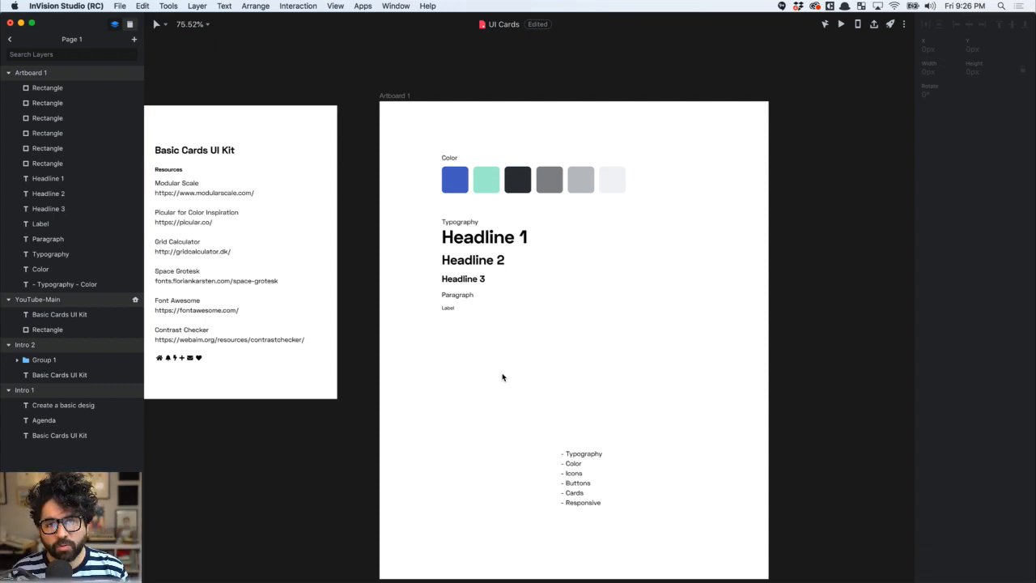
Switch to Chrome and check the live chat messages
key("super+Tab")
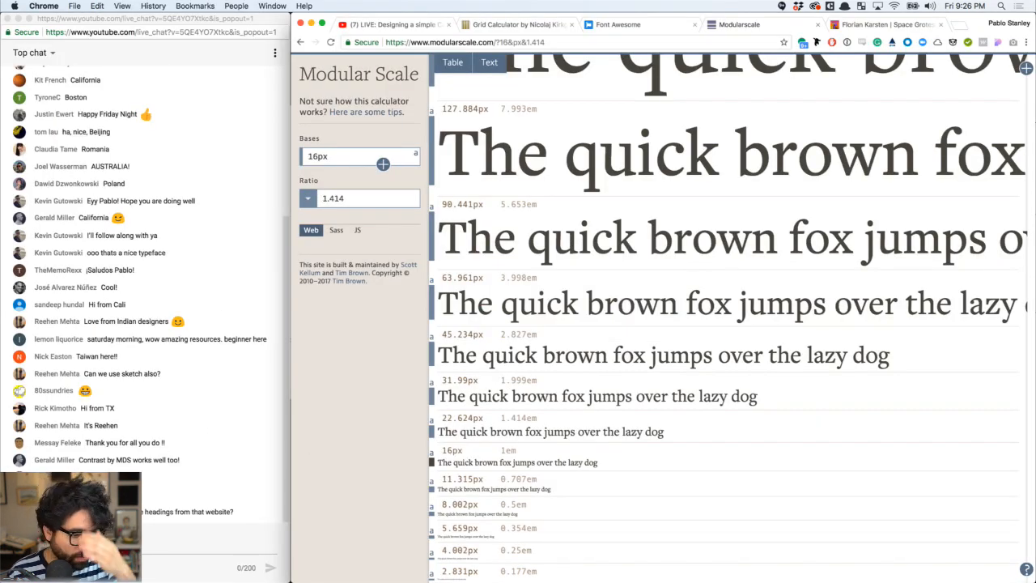
left_click(97, 545)
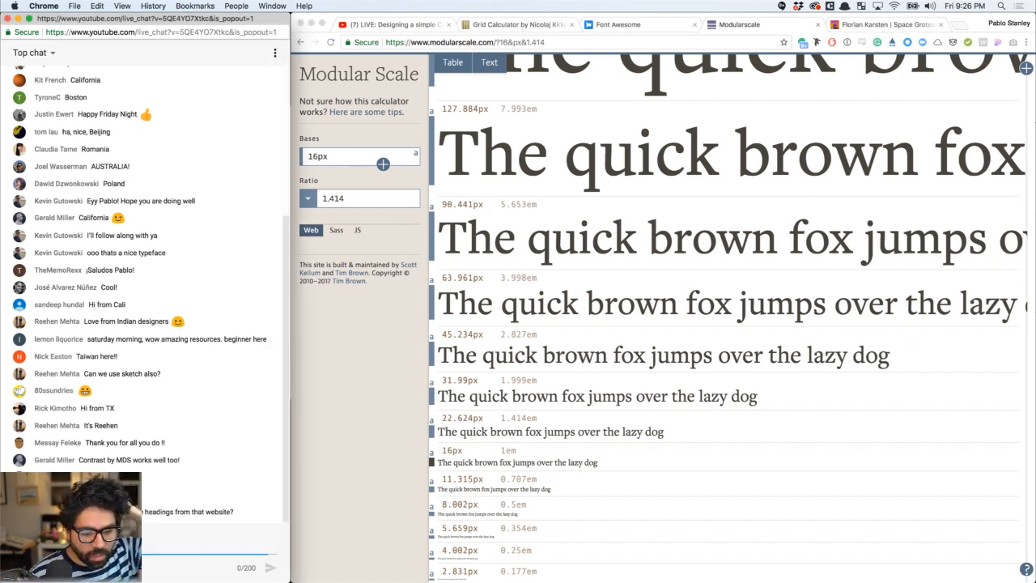
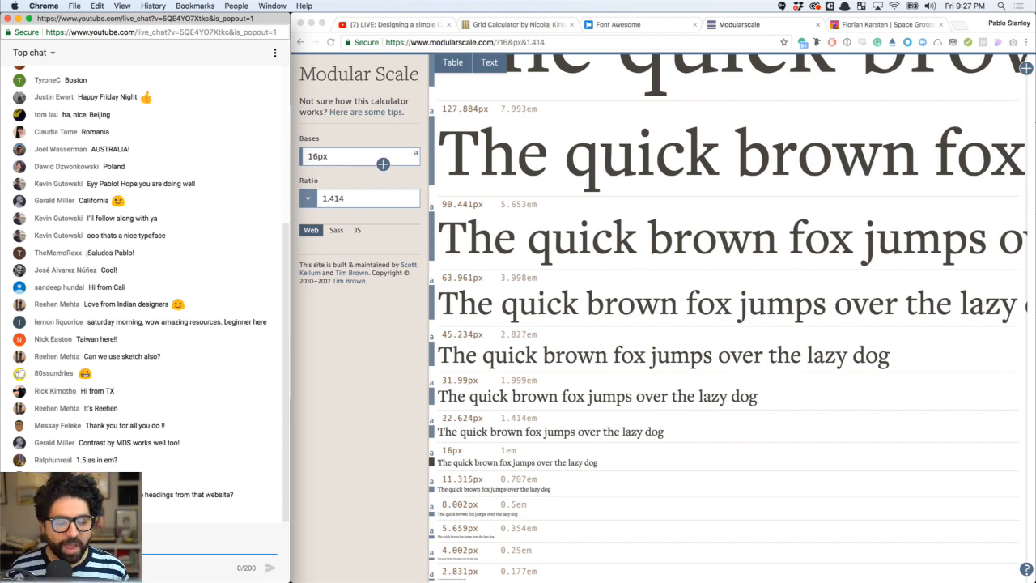
Return to InVision Studio and move the topic list up beside the text styles, to about X 604 px, Y 486 px
key("super+Tab")
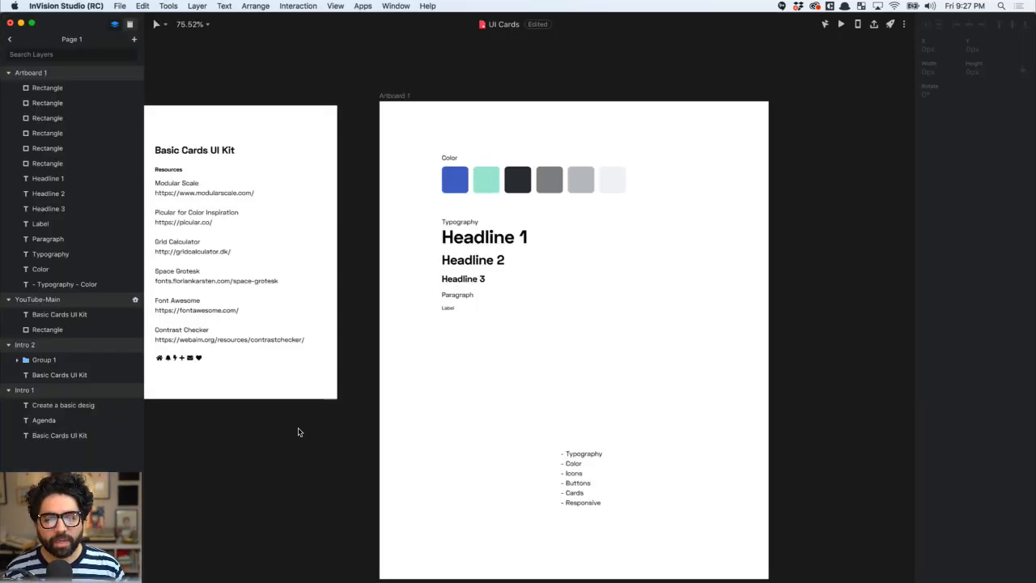
left_click_drag(572, 495, 633, 335)
Switch to Chrome and show the Font Awesome website
key("super+Tab")
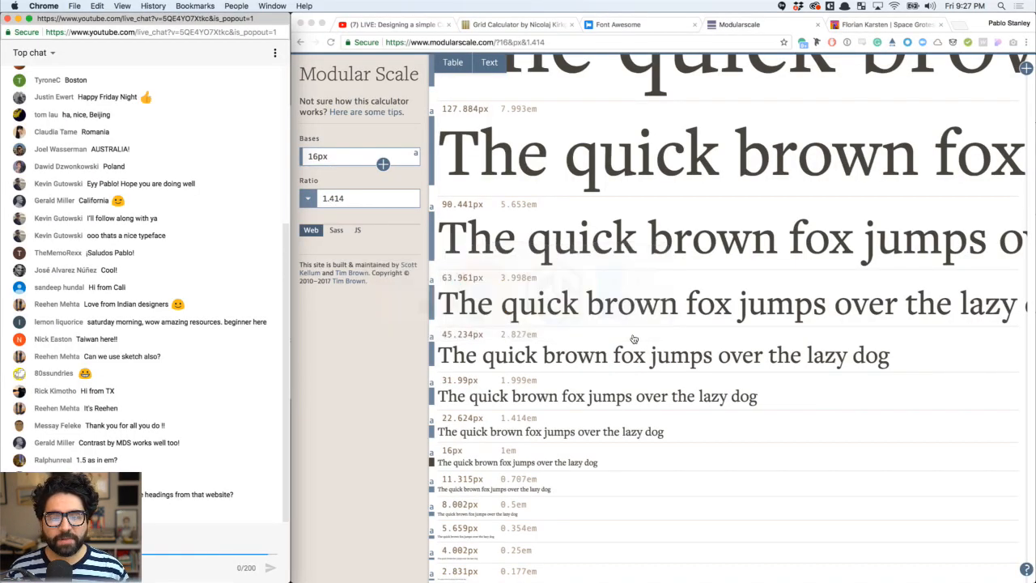
left_click(632, 26)
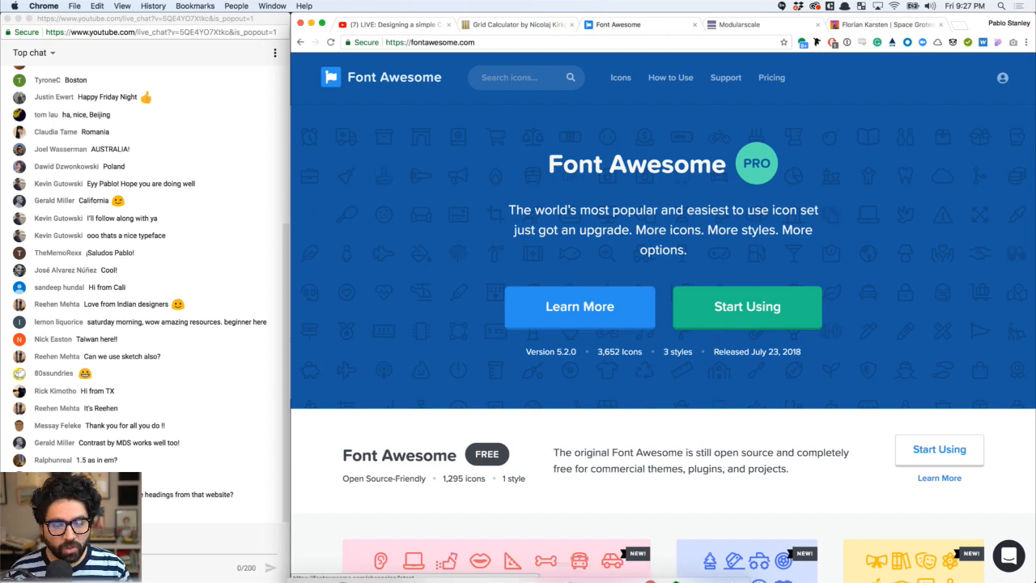
Switch to Finder, look through the otf and webfont subfolders of the Font folder, and return to the UI Cards System folder
left_click(310, 558)
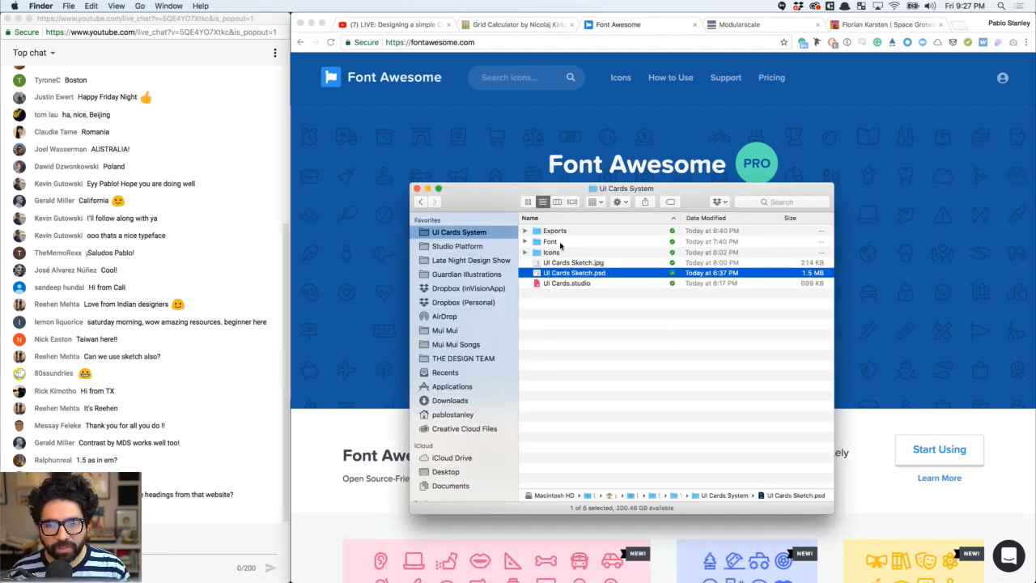
left_click(558, 242)
double_click(557, 242)
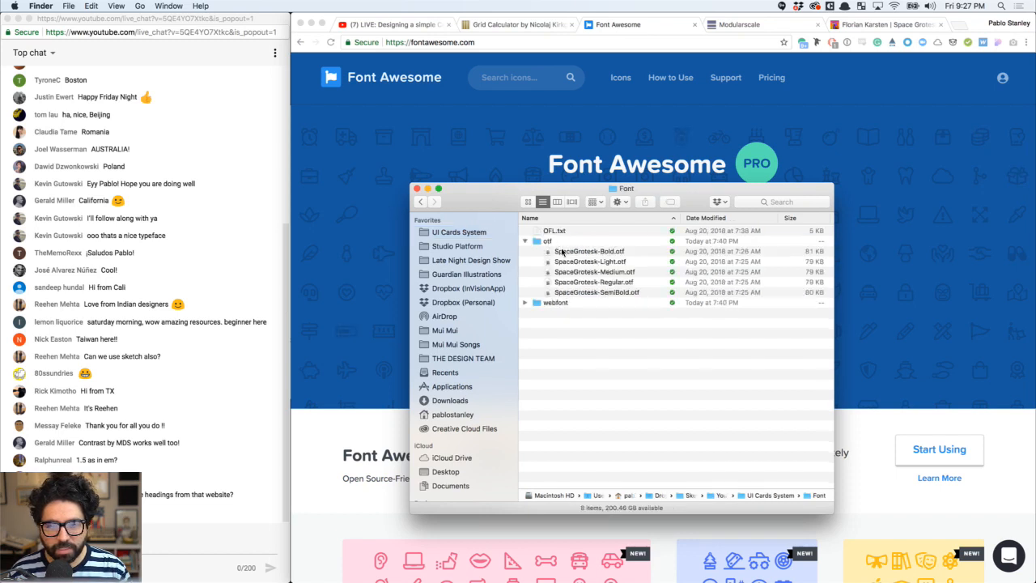
left_click(525, 241)
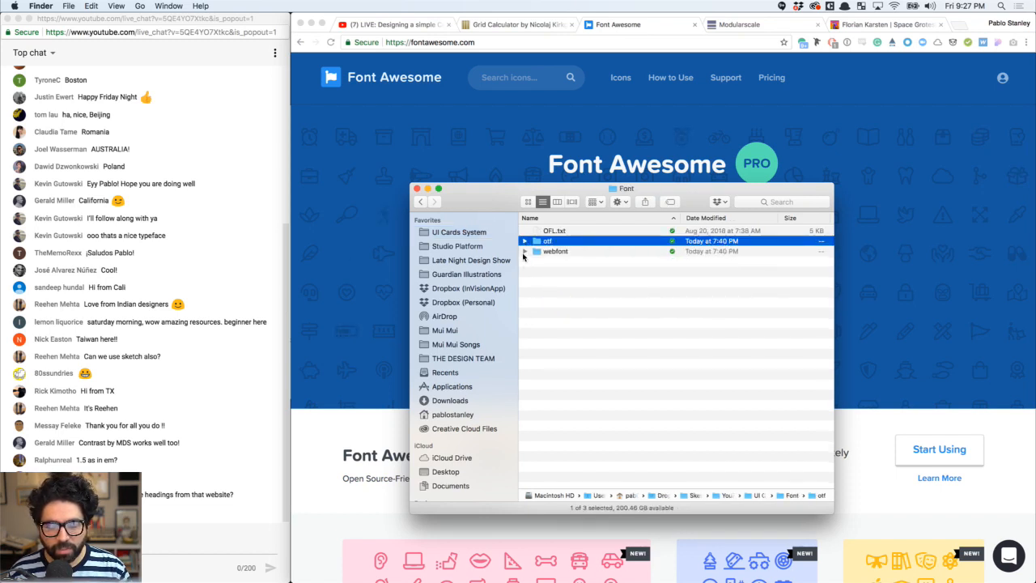
left_click(525, 252)
left_click(525, 252)
left_click(420, 202)
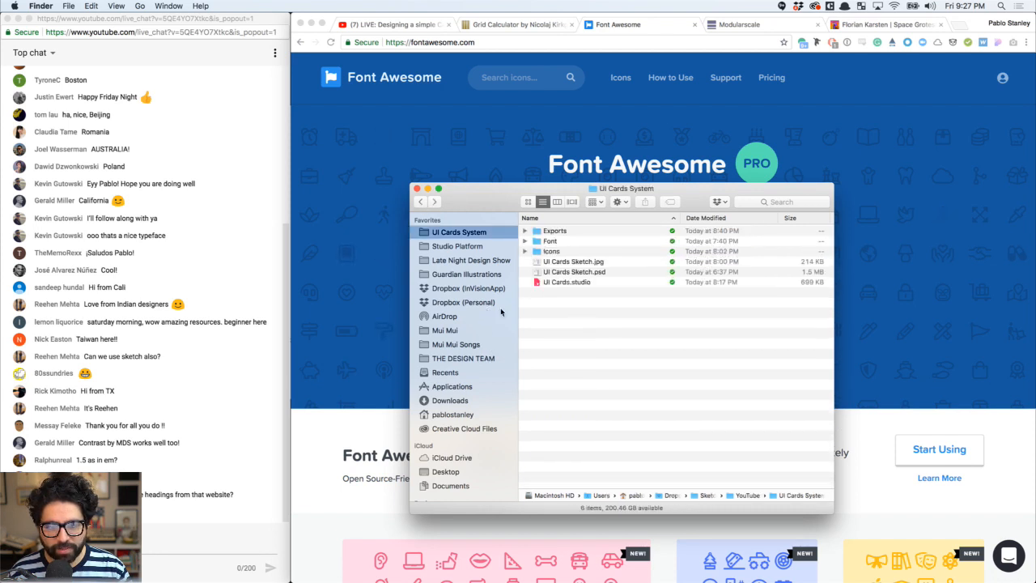
Return to the Font Awesome site in Chrome and open the Start Using page for the free icon set
left_click(354, 314)
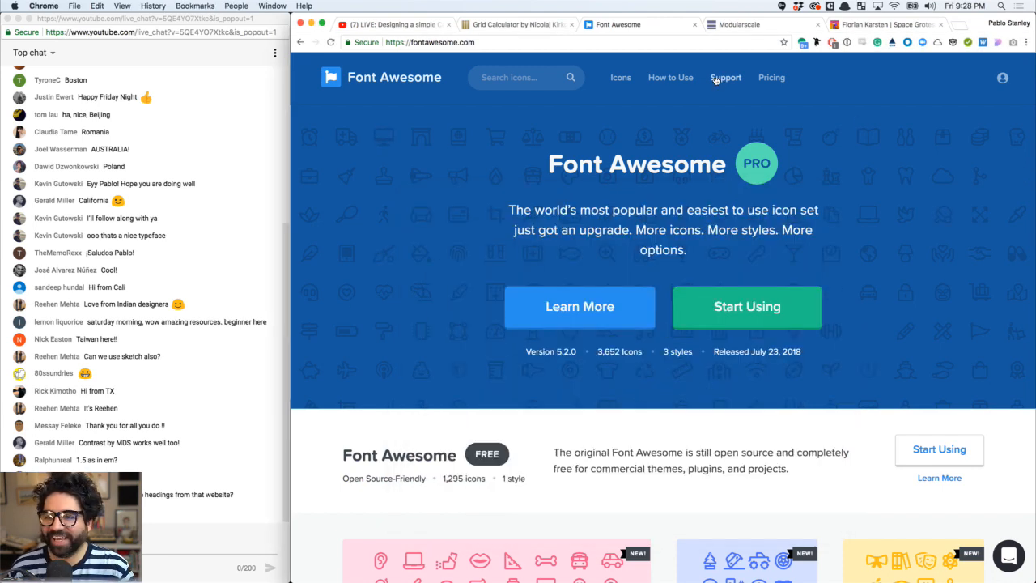
scroll(715, 79, "down", 5)
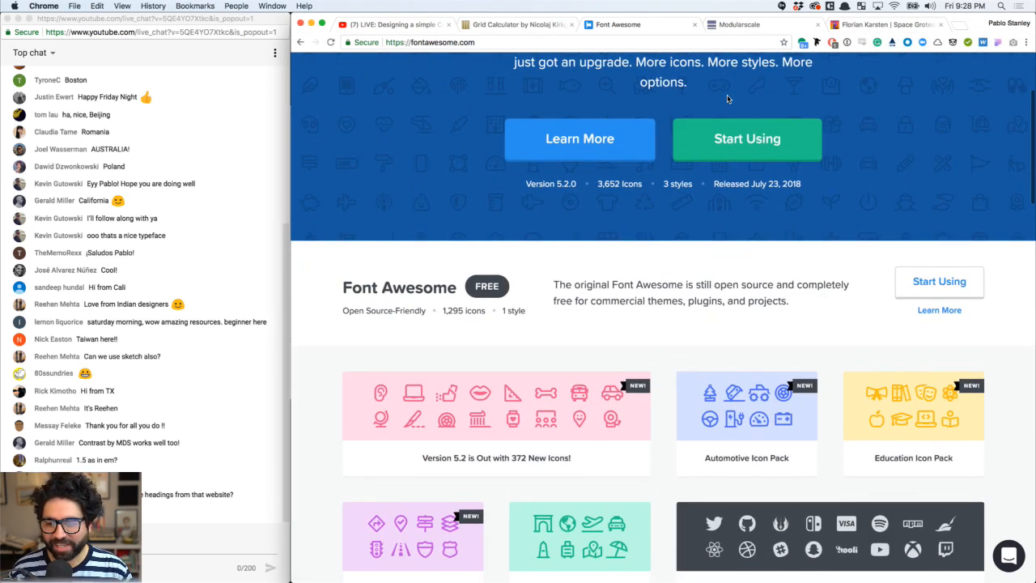
left_click(940, 276)
key("super+l")
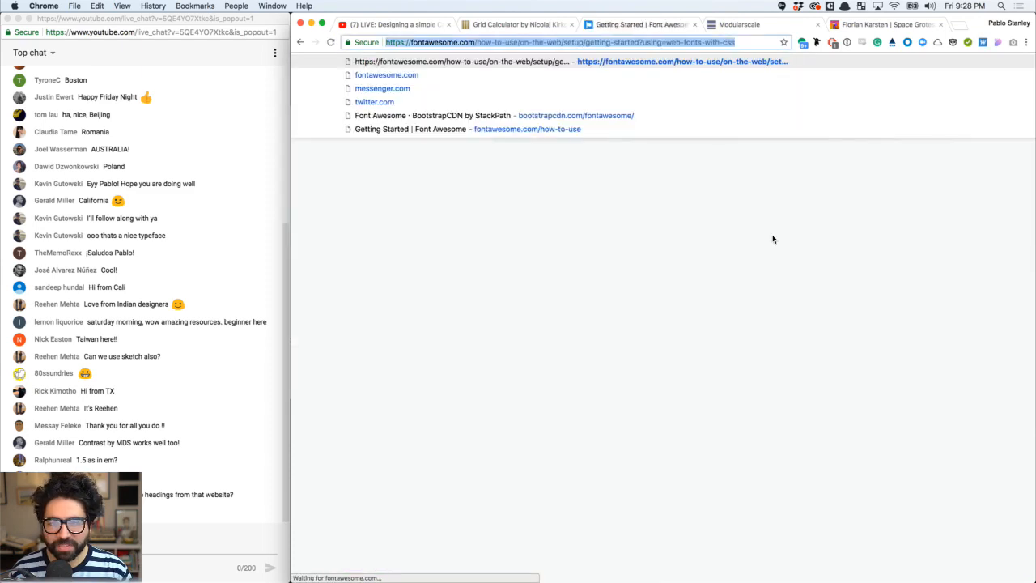
left_click(599, 284)
Switch to Finder, open the Icons folder and preview the SVG files from bell.svg to envelope.svg
key("super+Tab")
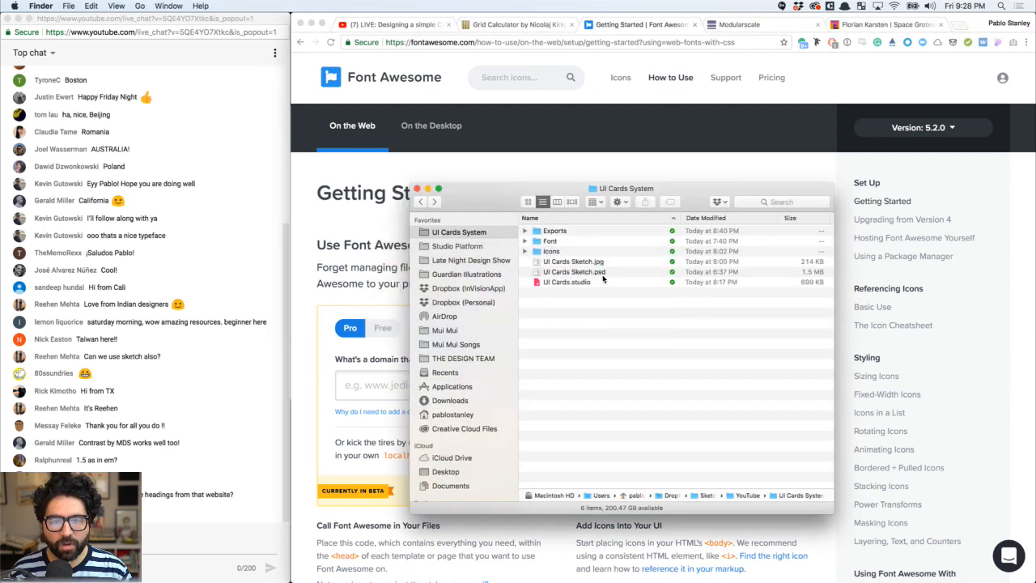
left_click(559, 252)
double_click(560, 252)
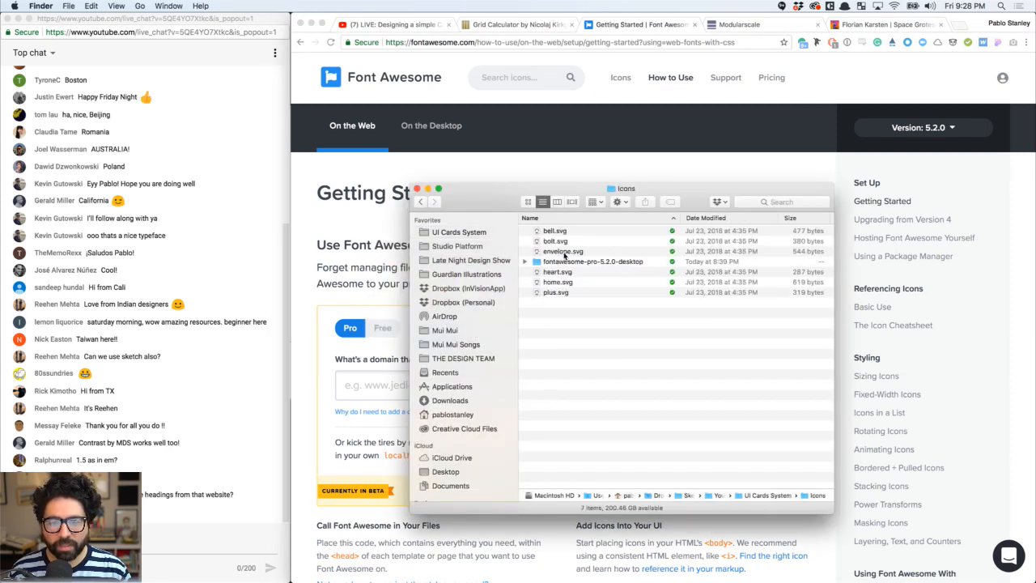
left_click(554, 232)
key("space")
key("Down")
key("Down")
key("space")
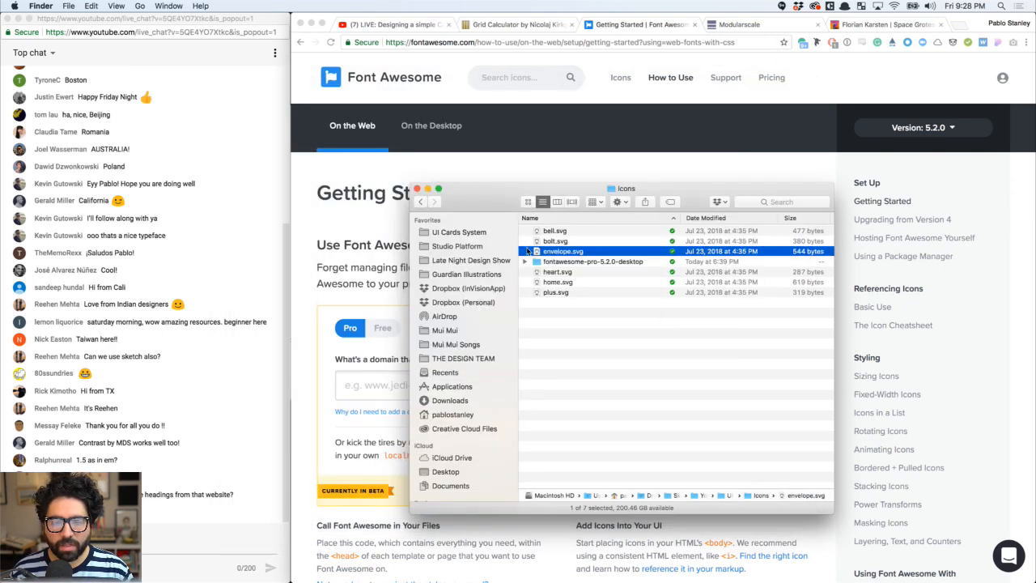
Expand the fontawesome-pro-5.2.0-desktop folder and inspect the contents of its otfs and svgs subfolders
left_click(524, 261)
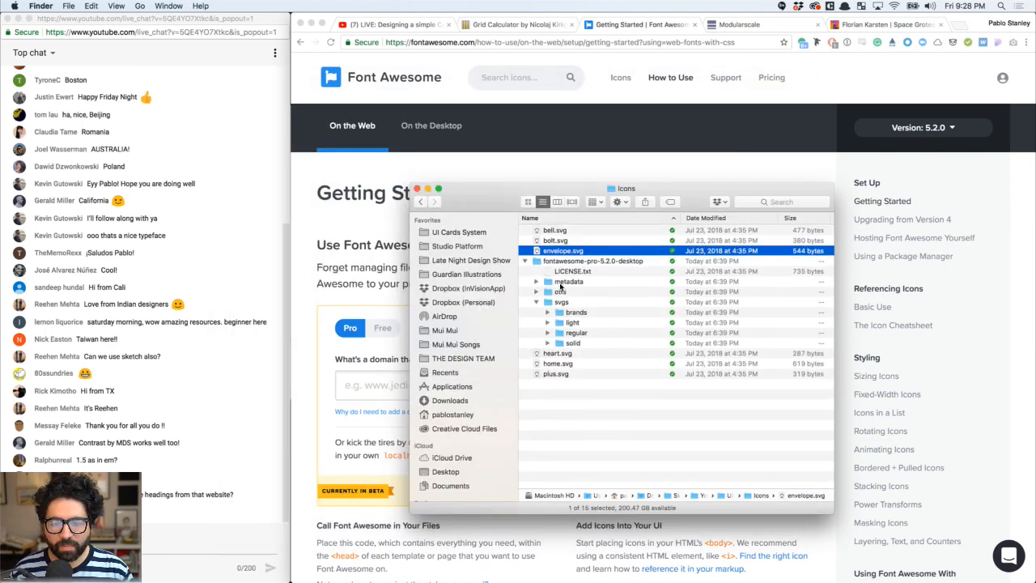
left_click(554, 293)
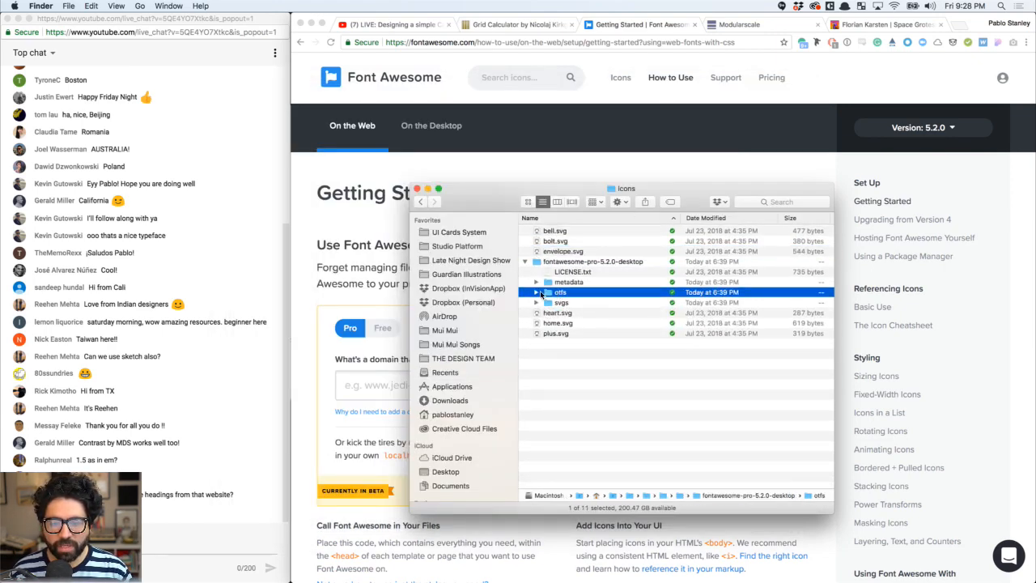
left_click(537, 292)
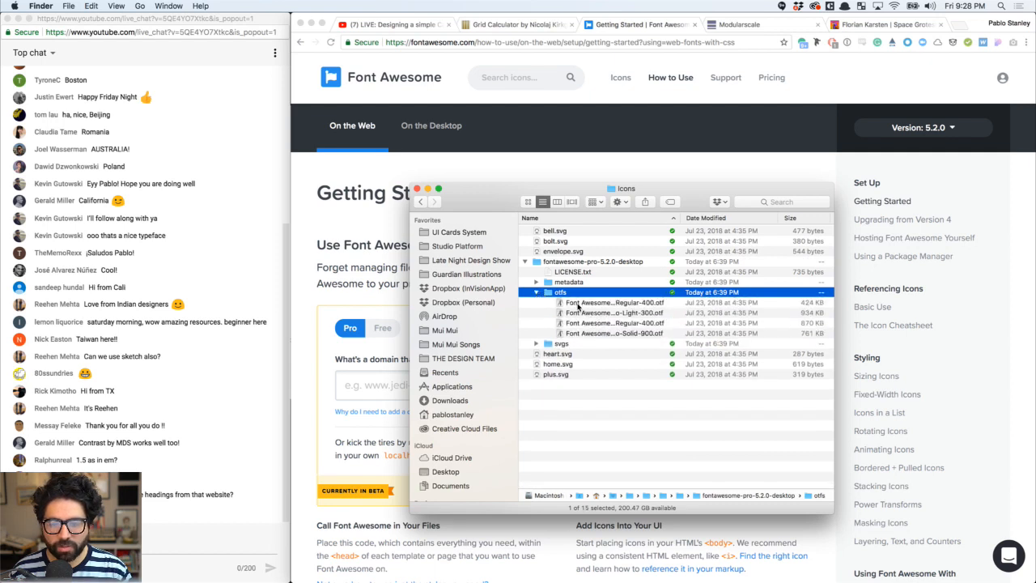
left_click(536, 292)
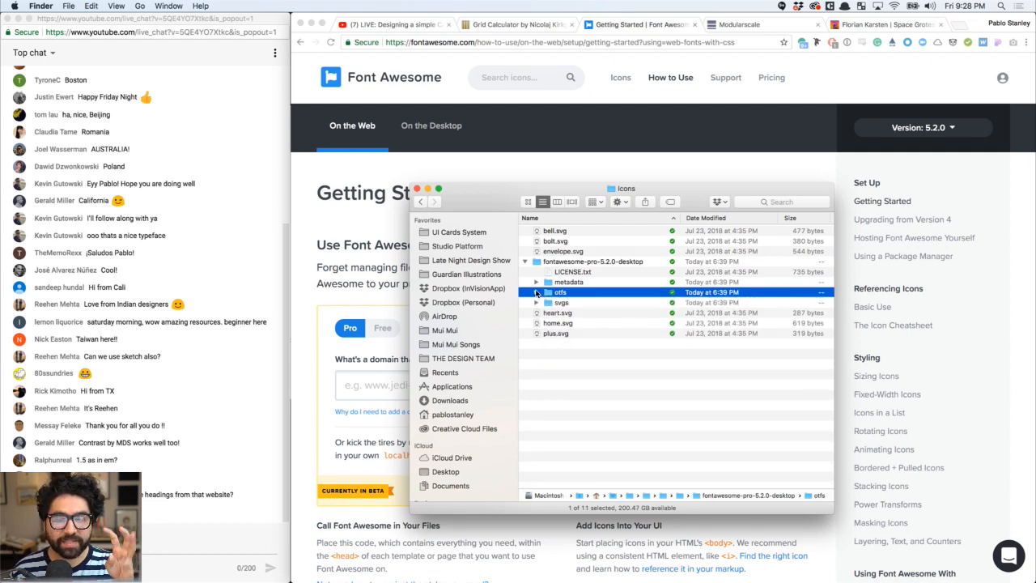
left_click(536, 302)
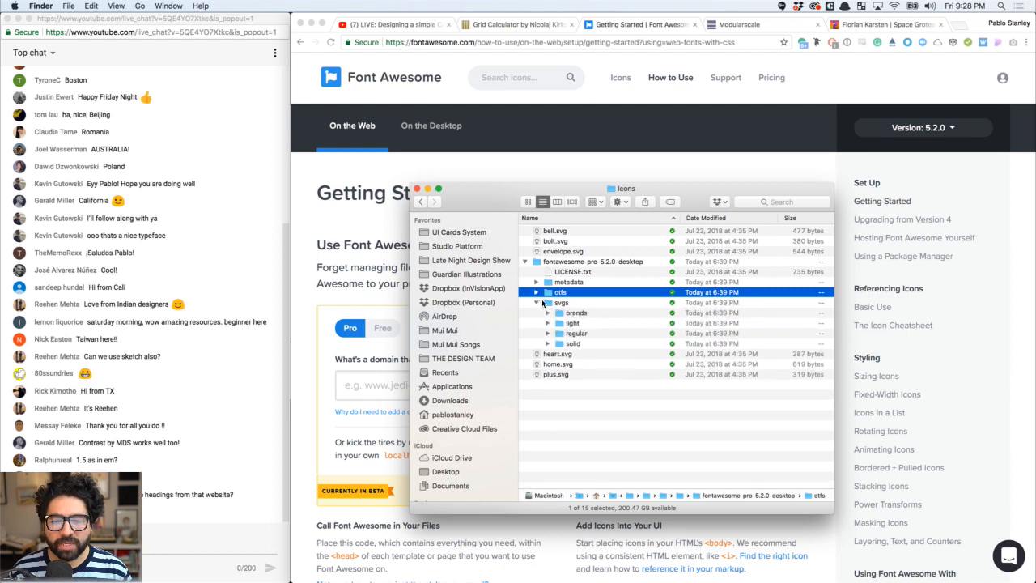
left_click(558, 302)
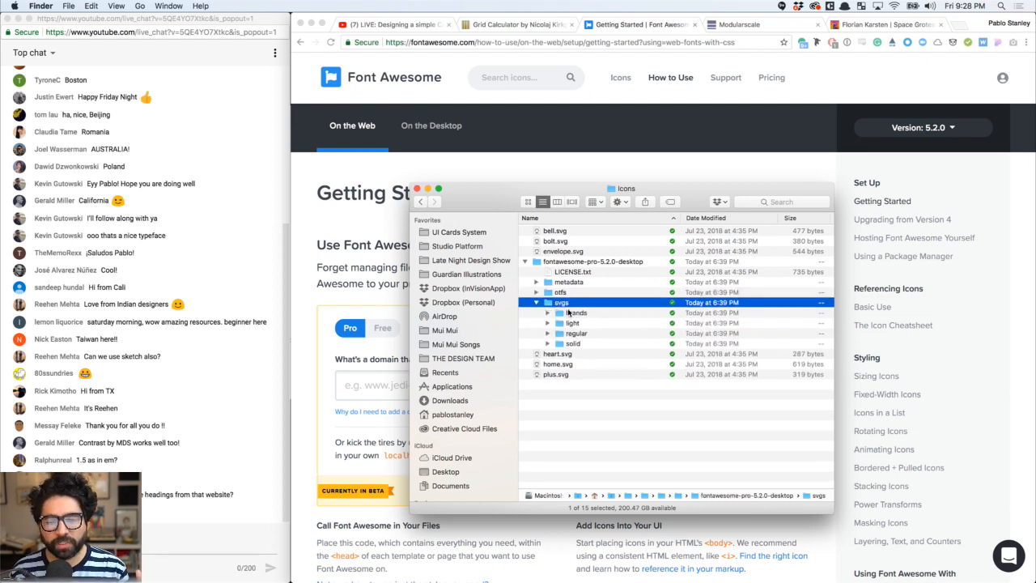
Open the svgs folder and preview the icons in its regular subfolder from address-book.svg through align-left.svg
double_click(562, 303)
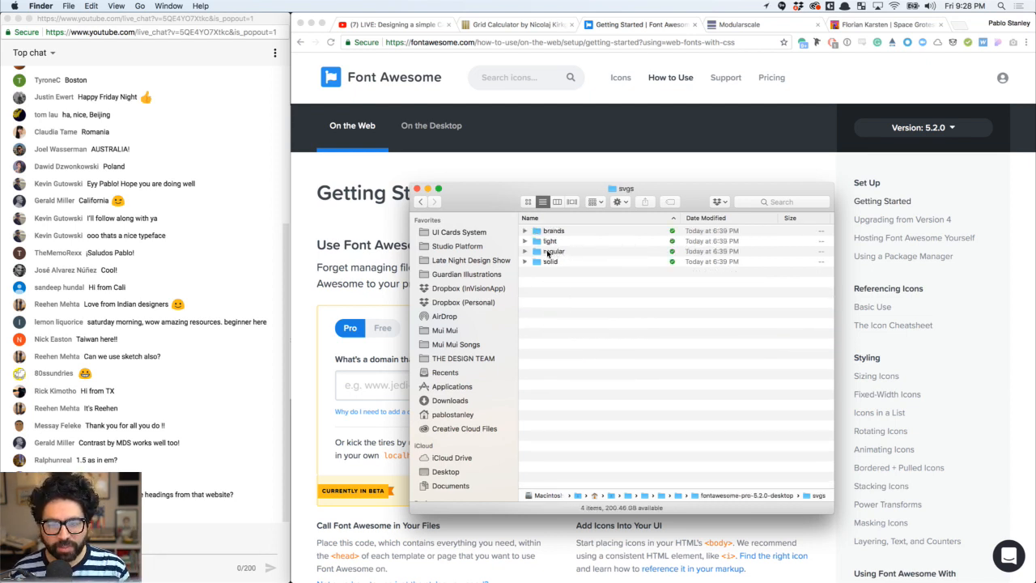
key("super+a")
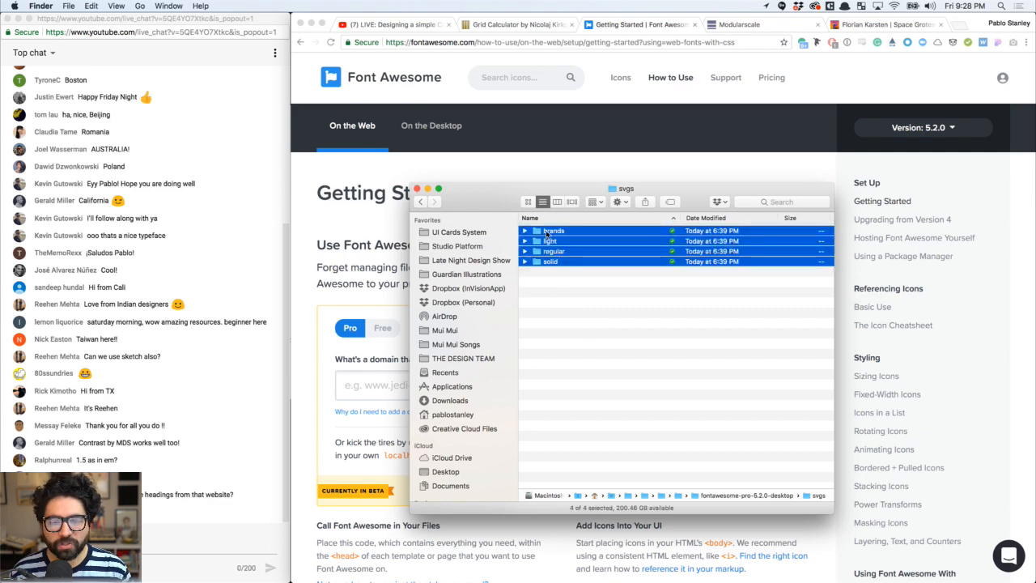
left_click(522, 233)
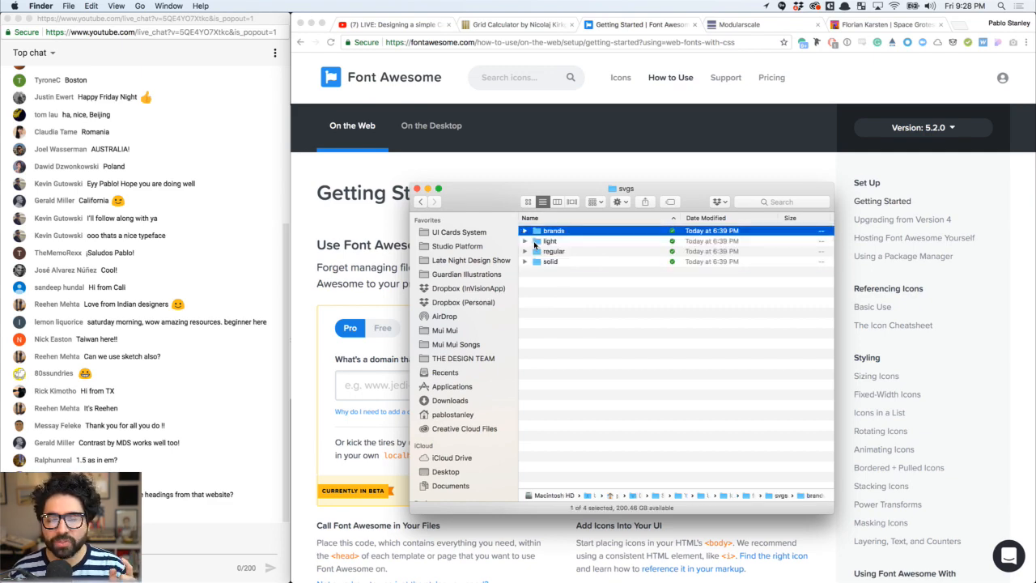
left_click(524, 252)
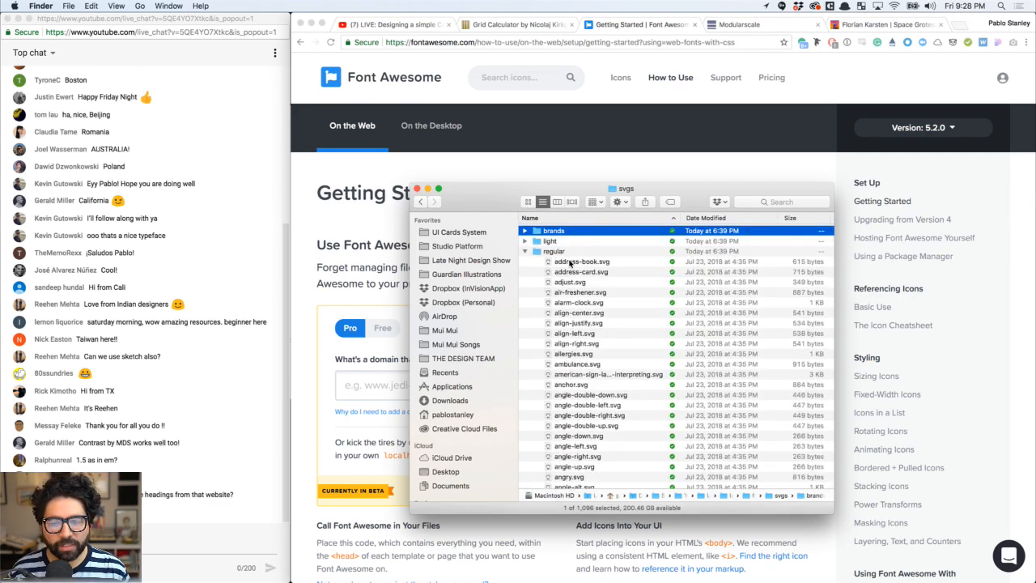
left_click(569, 263)
key("space")
key("Down")
key("Down")
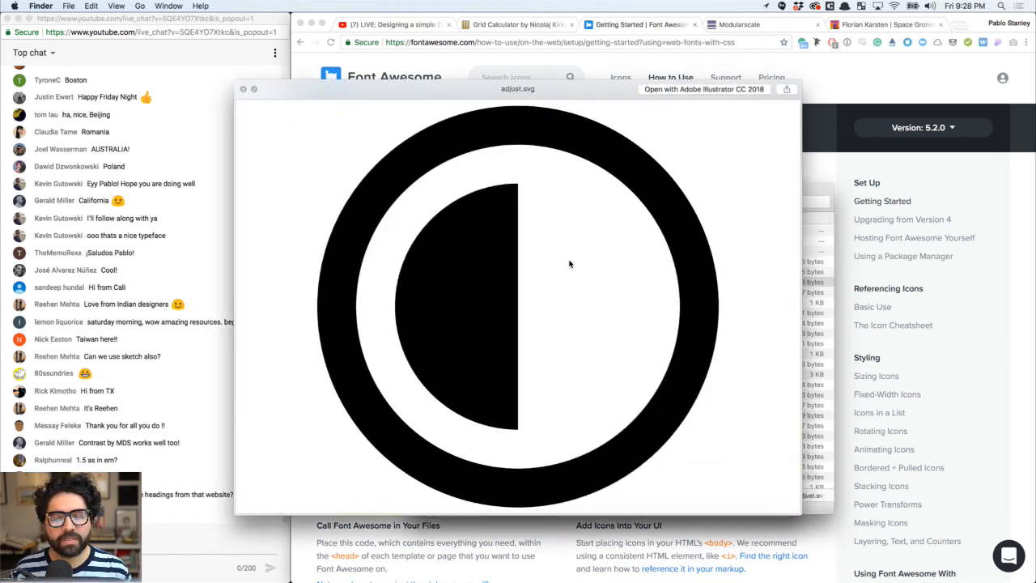
key("Down")
key("Down")
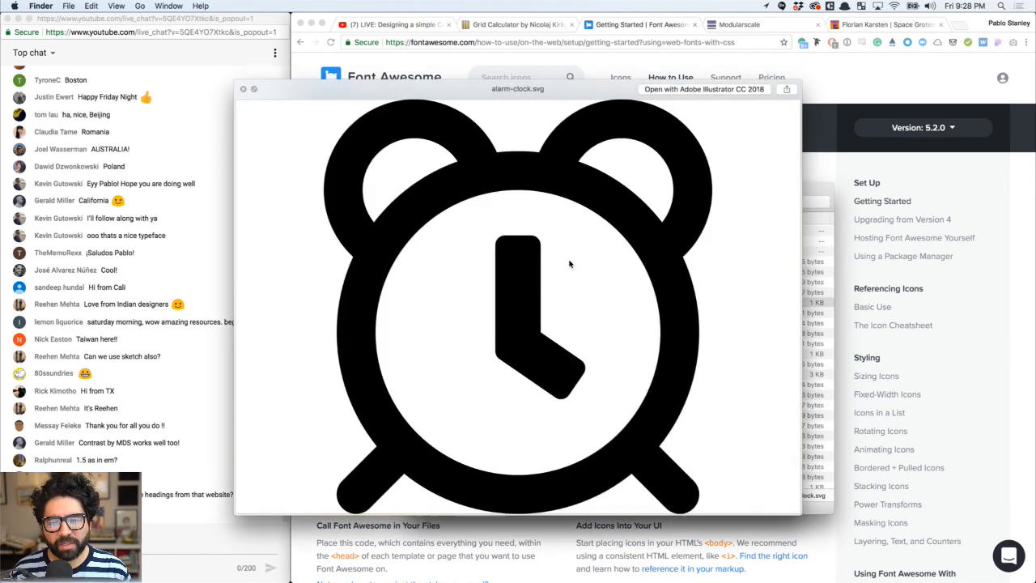
key("Down")
key("Down")
key("Down")
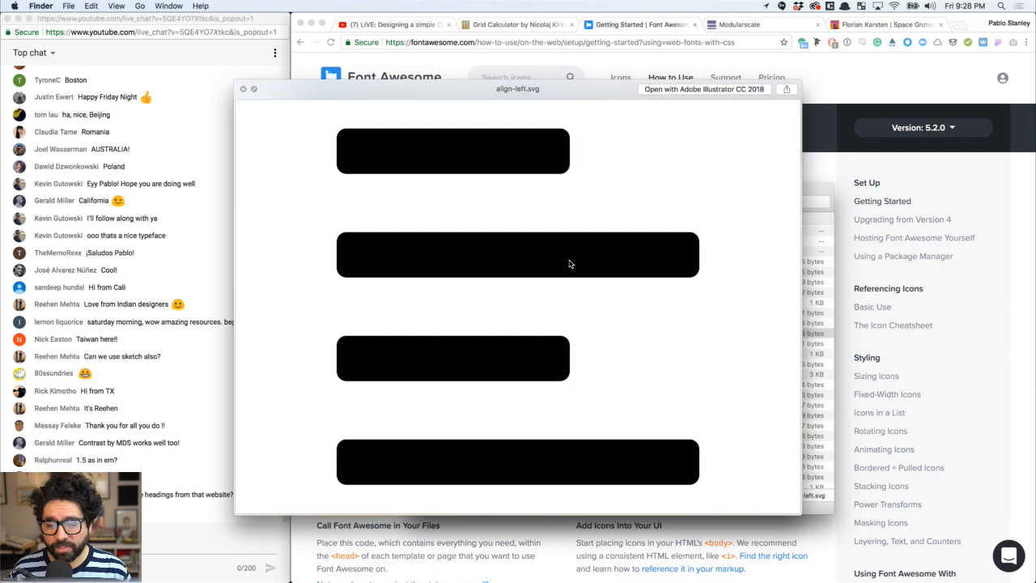
key("space")
left_click(524, 252)
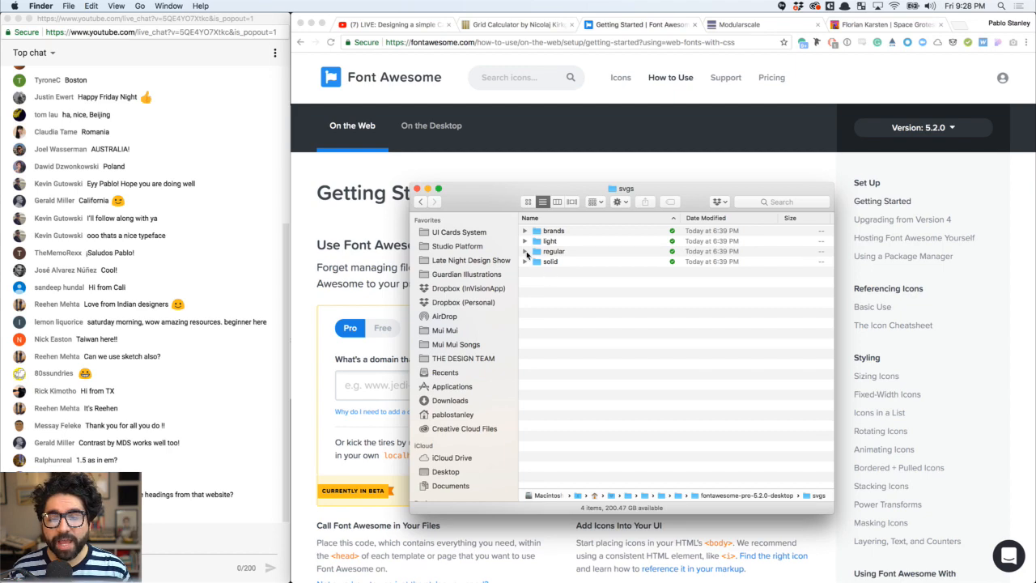
Switch from Finder back to the UI Cards document in InVision Studio, bringing it to the front
key("super+Tab")
key("super+Tab")
key("super+Tab")
key("super+Tab")
key("super+Tab")
key("super+Tab")
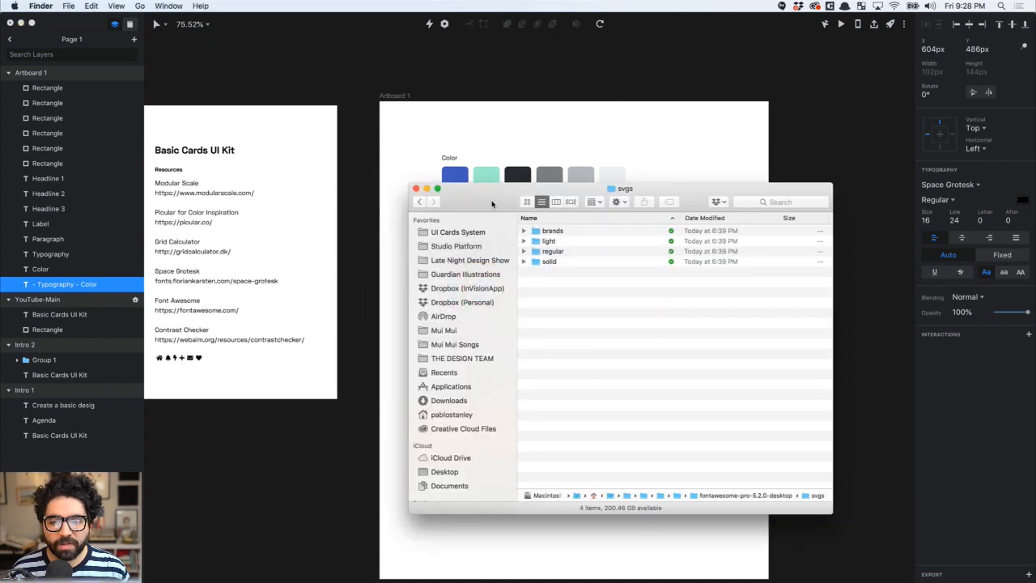
left_click_drag(493, 204, 738, 247)
left_click(227, 351)
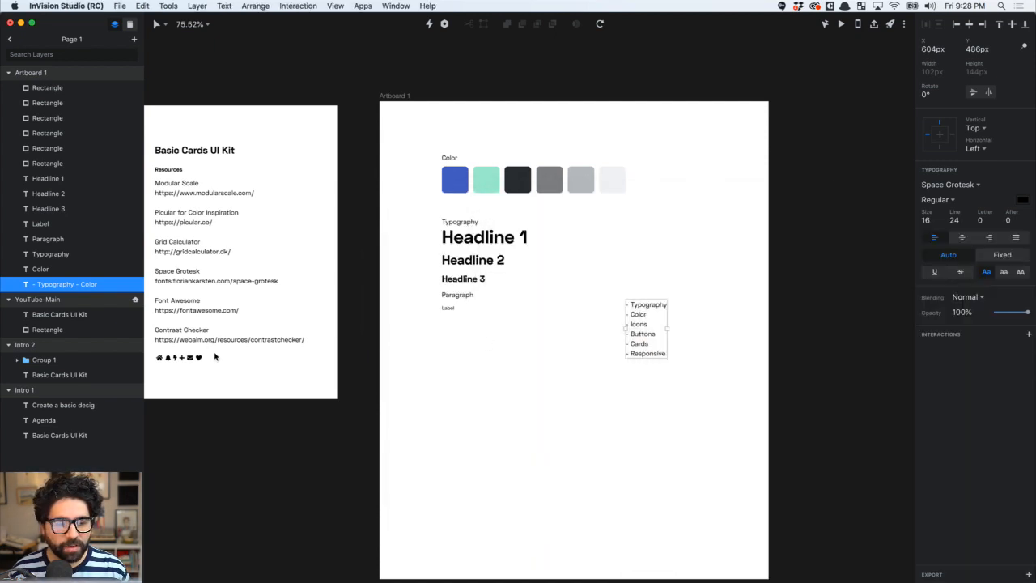
Ungroup the resources content on the Intro 2 artboard and copy its row of six icons onto Artboard 1 beneath the Label text
left_click_drag(153, 374, 202, 356)
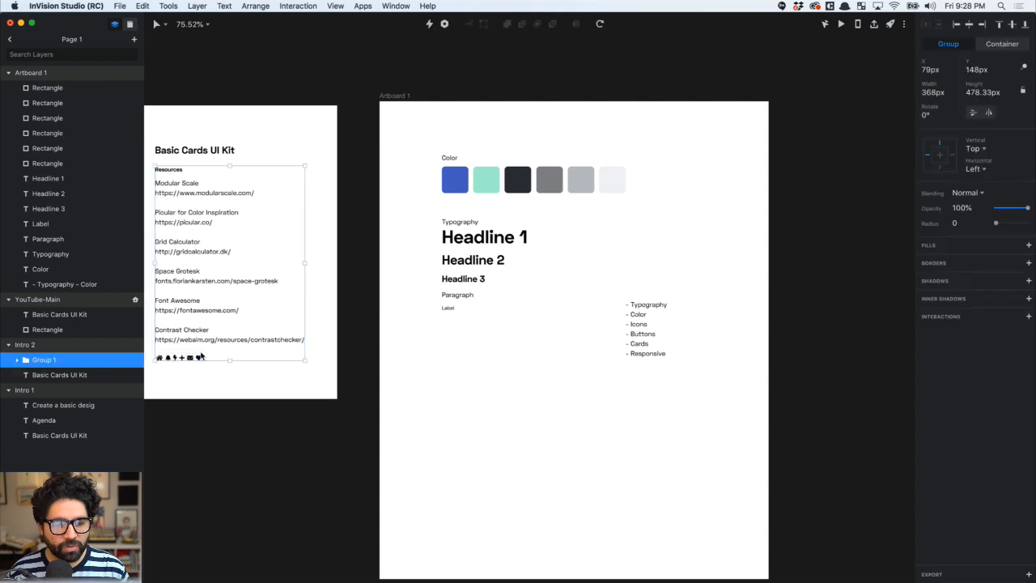
key("super+shift+g")
left_click(166, 381)
left_click_drag(145, 376, 481, 357)
left_click(467, 397)
key("z")
left_click_drag(423, 335, 510, 413)
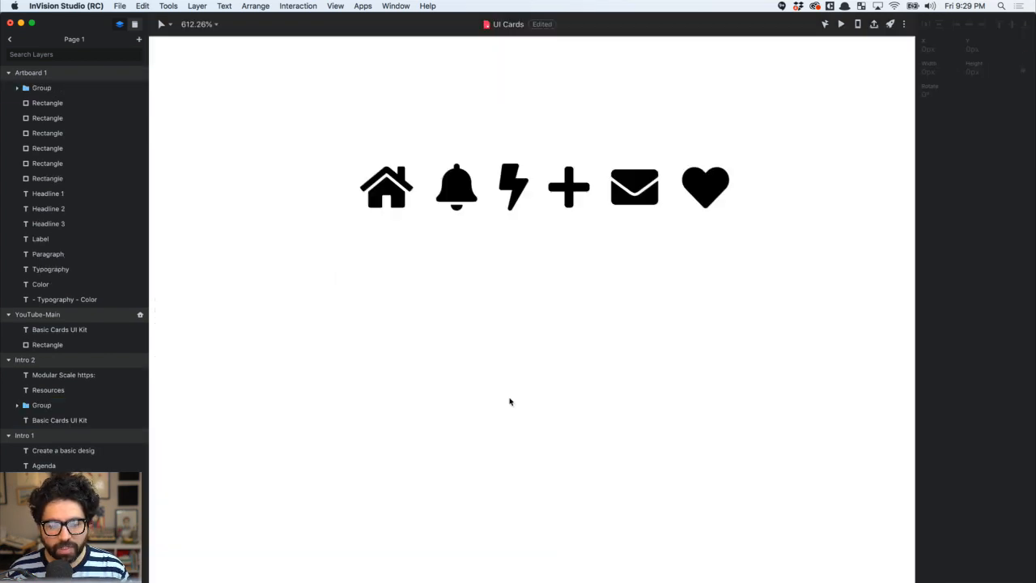
scroll(510, 401, "down", 5)
scroll(510, 402, "right", 4)
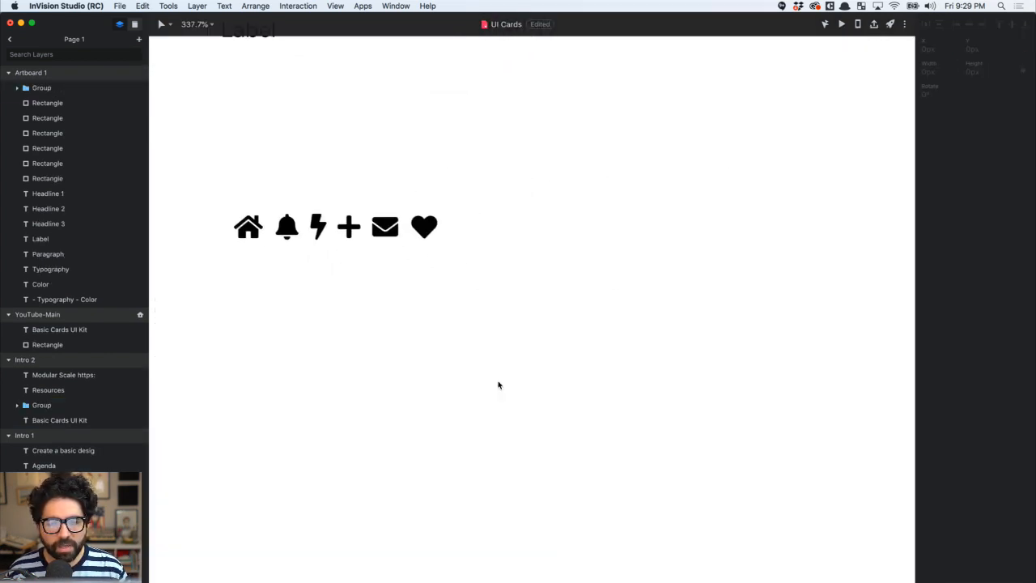
Switch to Finder, open the solid icons folder and import heart.svg into Artboard 1
key("super+Tab")
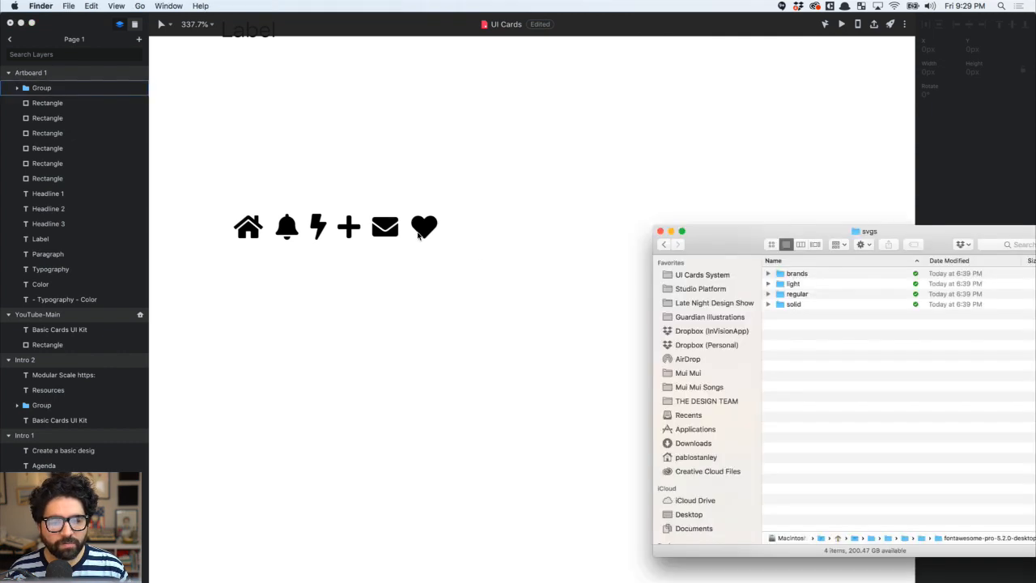
double_click(805, 304)
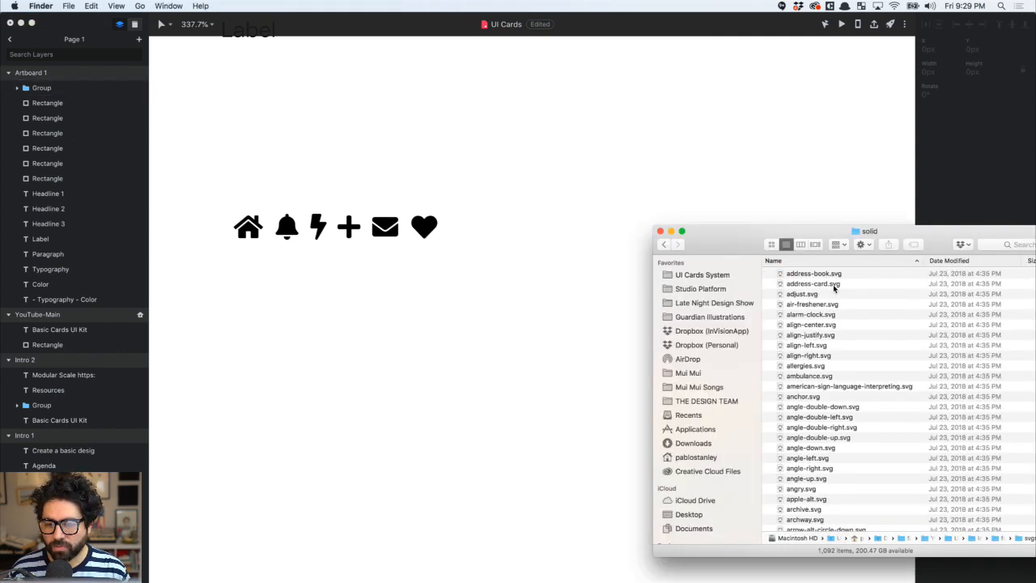
left_click(833, 289)
type("he")
scroll(839, 397, "down", 3)
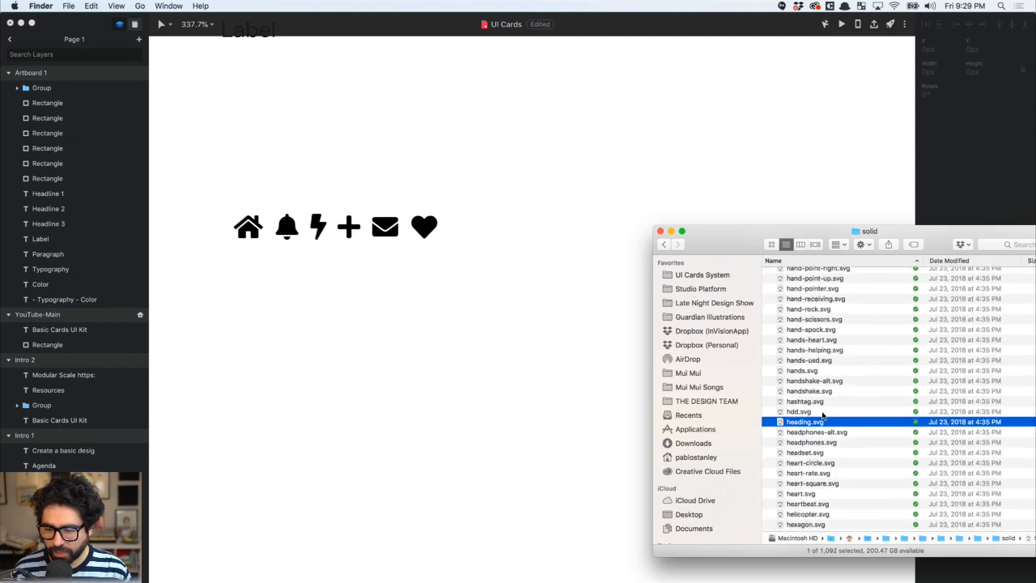
left_click(815, 495)
left_click_drag(792, 495, 439, 419)
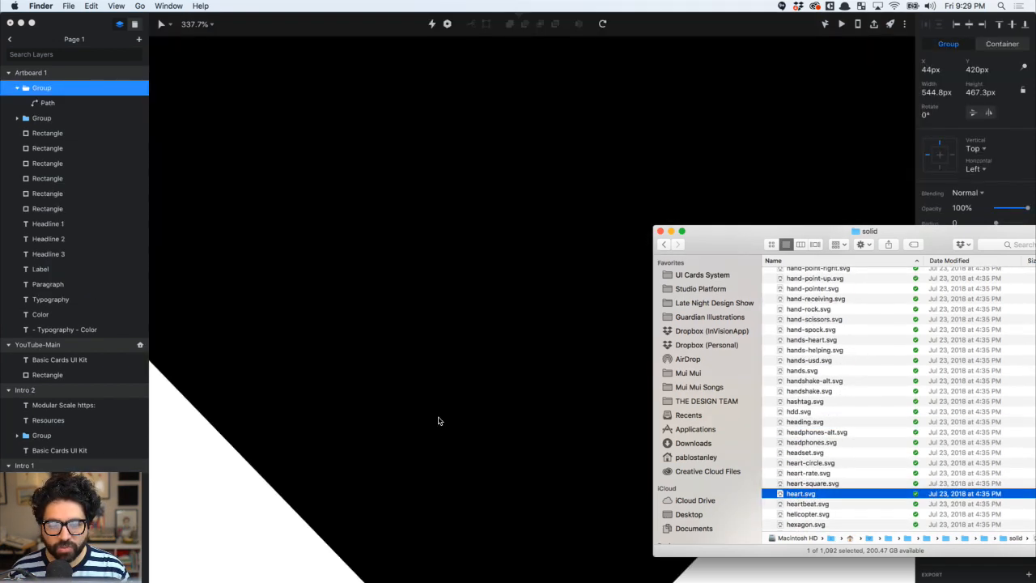
Scale the imported heart to a height of 16 px with locked proportions and place it below the icon row
scroll(682, 354, "down", 5)
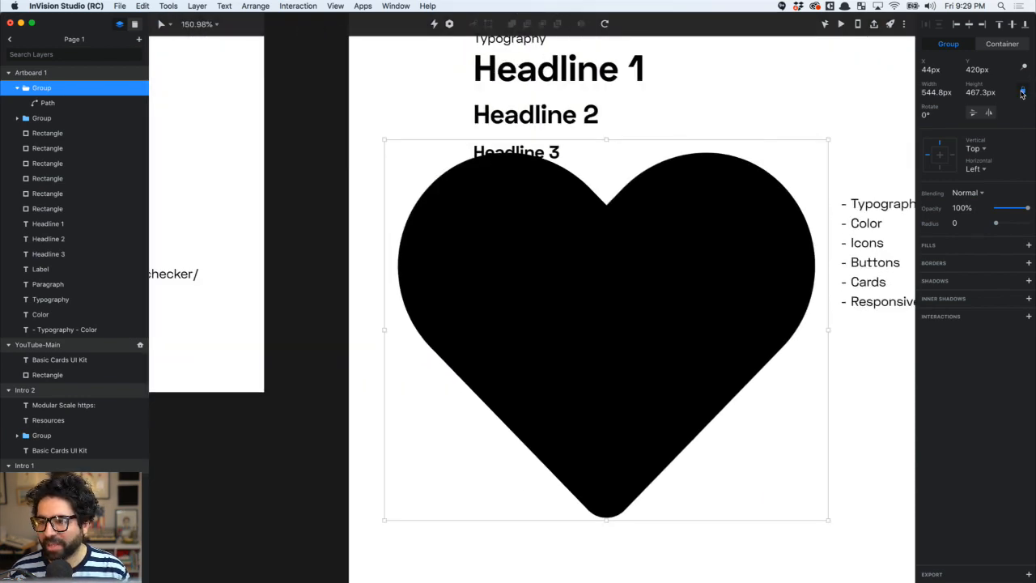
left_click(976, 92)
type("16")
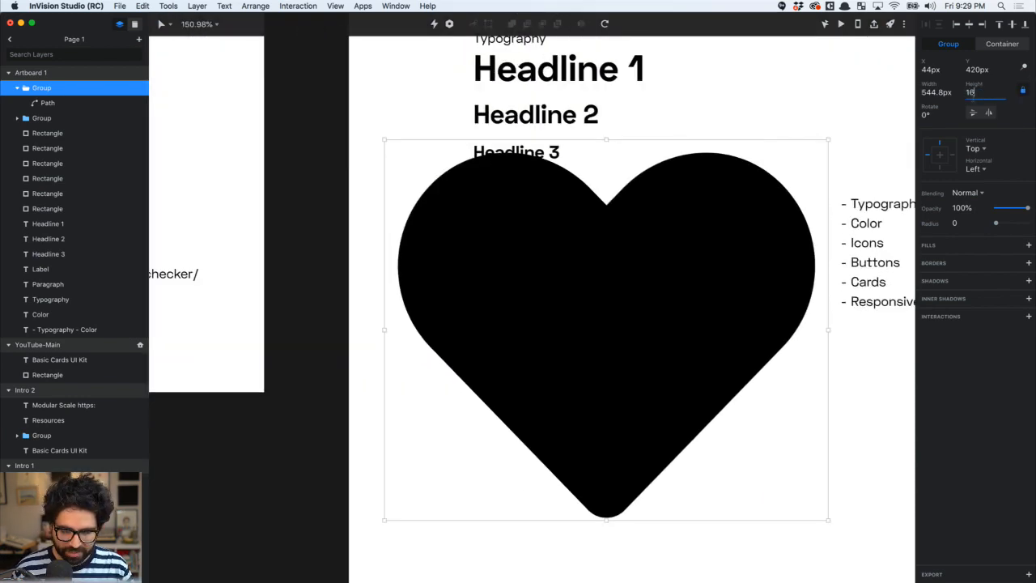
key("Return")
left_click_drag(391, 147, 547, 345)
left_click(458, 274)
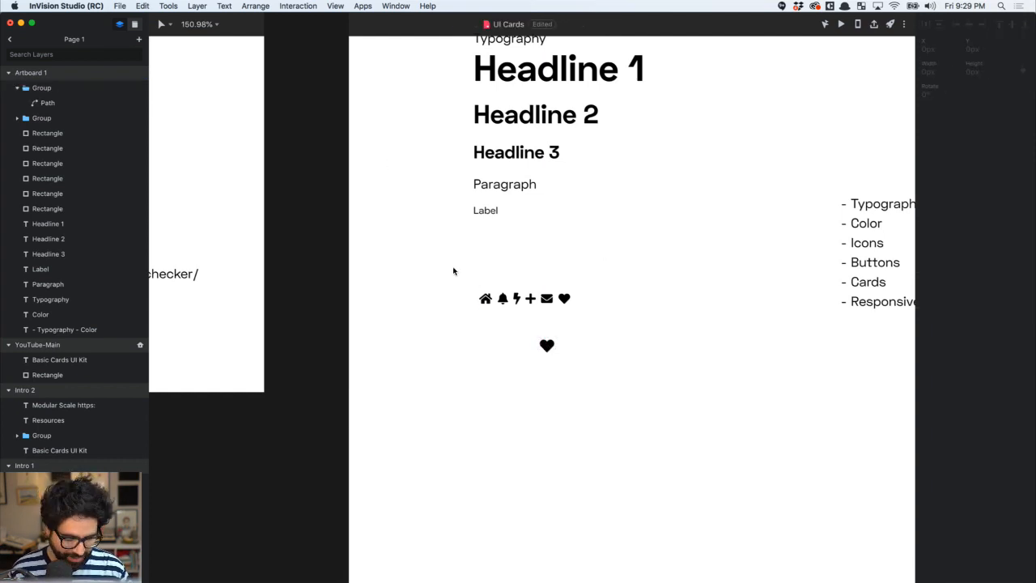
Open the imported heart's path for vector editing and try reshaping its left lobe
left_click_drag(441, 270, 656, 419)
left_click(514, 324)
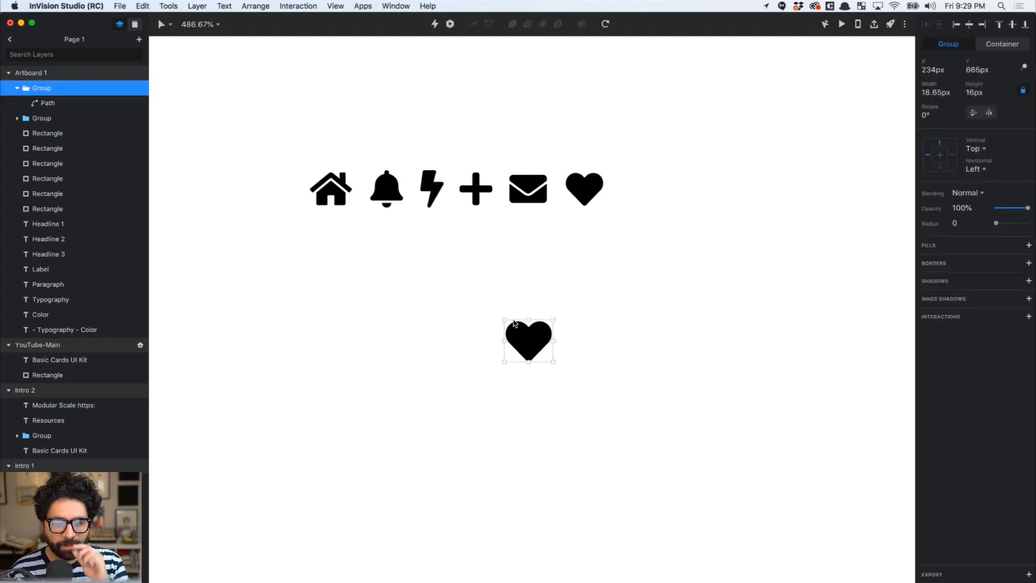
left_click(466, 348)
left_click(524, 340)
double_click(524, 340)
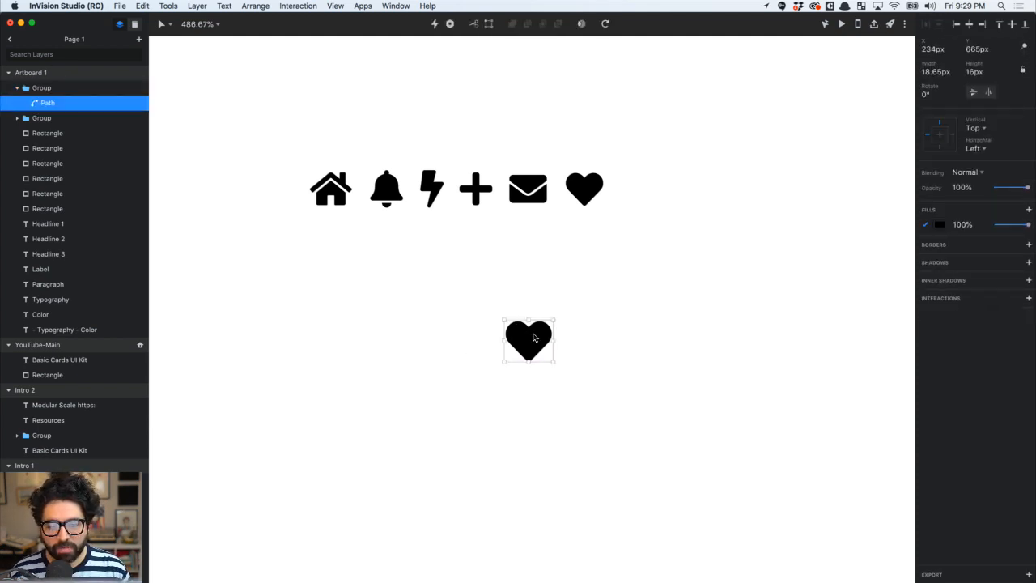
scroll(525, 342, "up", 5)
double_click(524, 343)
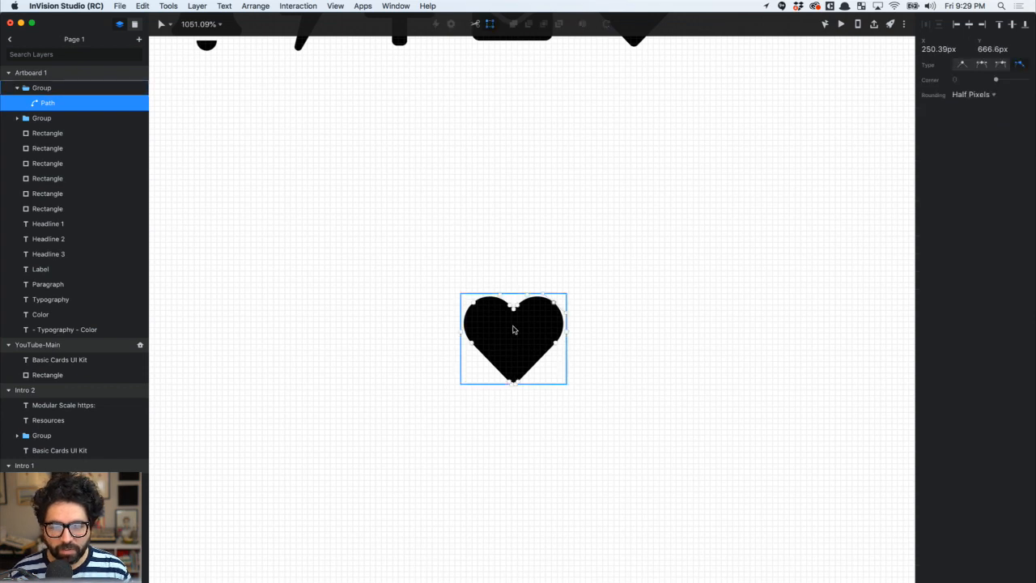
key("super+z")
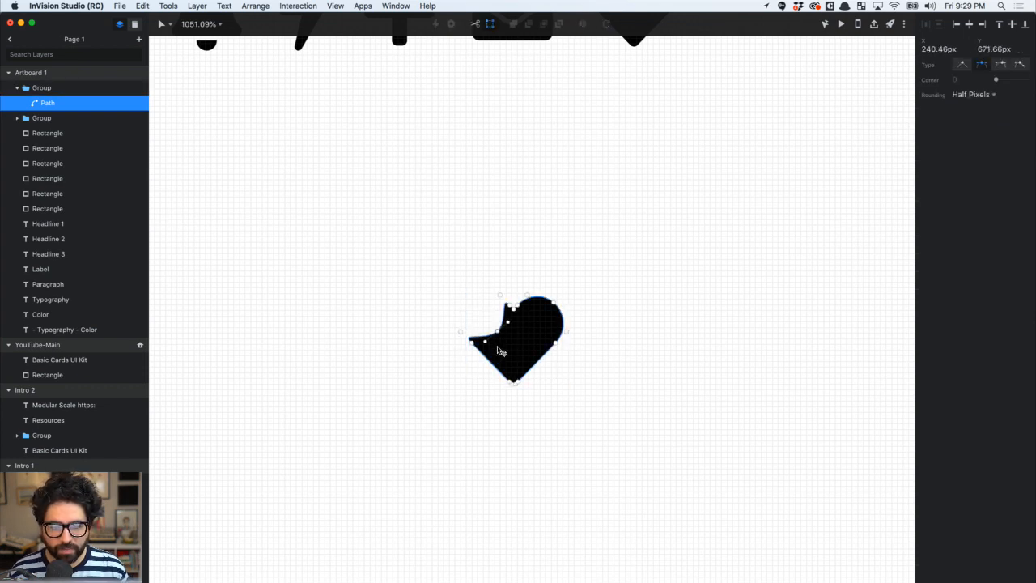
Leave path editing and delete the imported heart from Artboard 1
left_click(435, 257)
left_click_drag(432, 256, 593, 441)
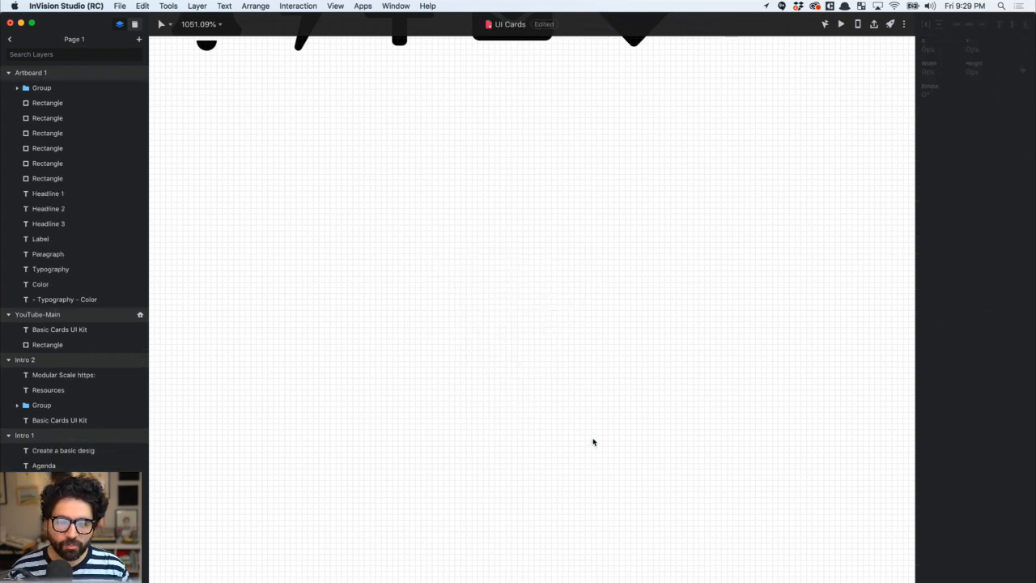
key("super+minus")
Ungroup the row of six icons on Artboard 1 into separate icon groups
left_click(566, 255)
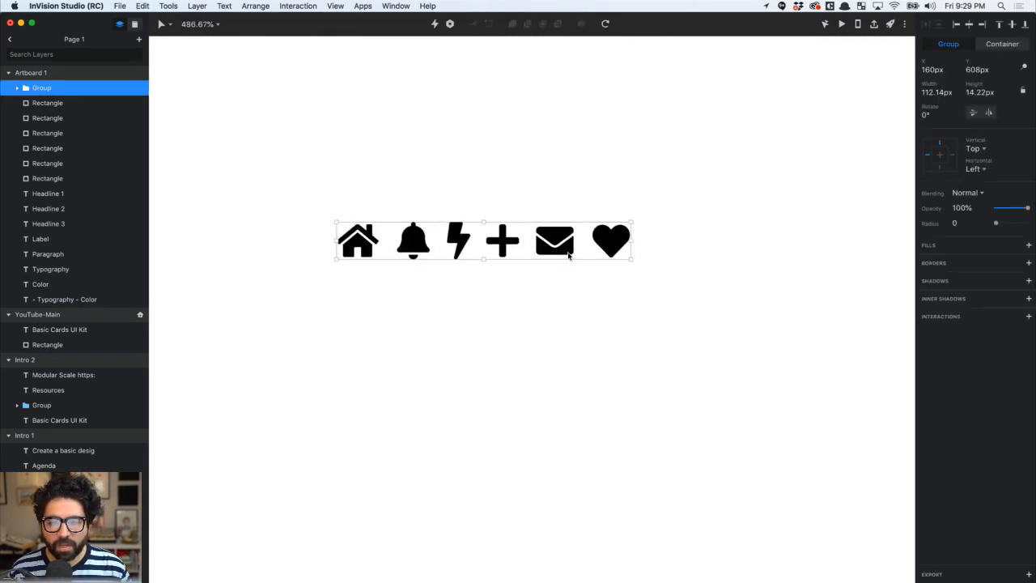
key("super+shift+g")
left_click(513, 351)
scroll(513, 351, "down", 5)
key("super+Tab")
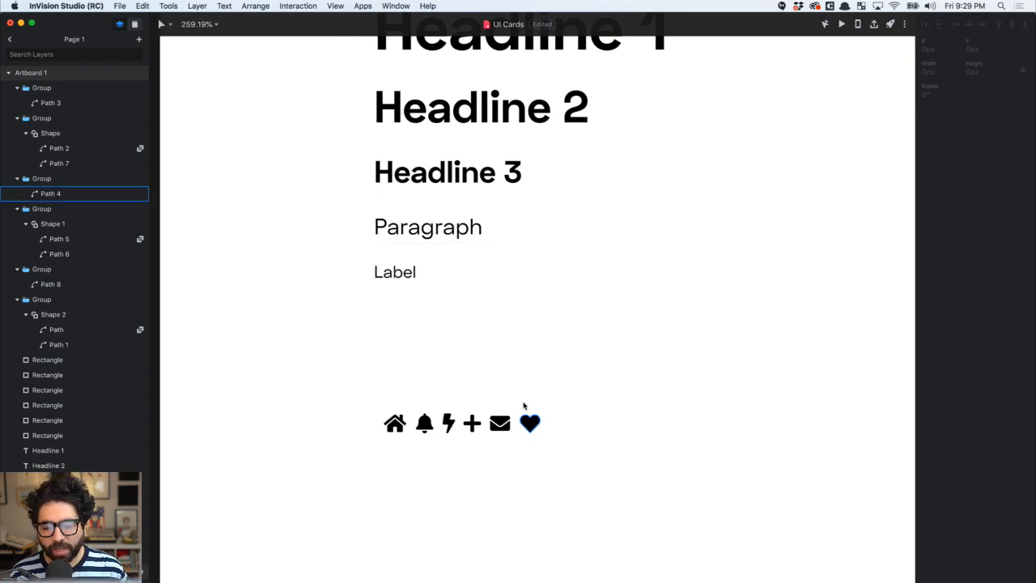
key("super+Tab")
key("super+shift+Tab")
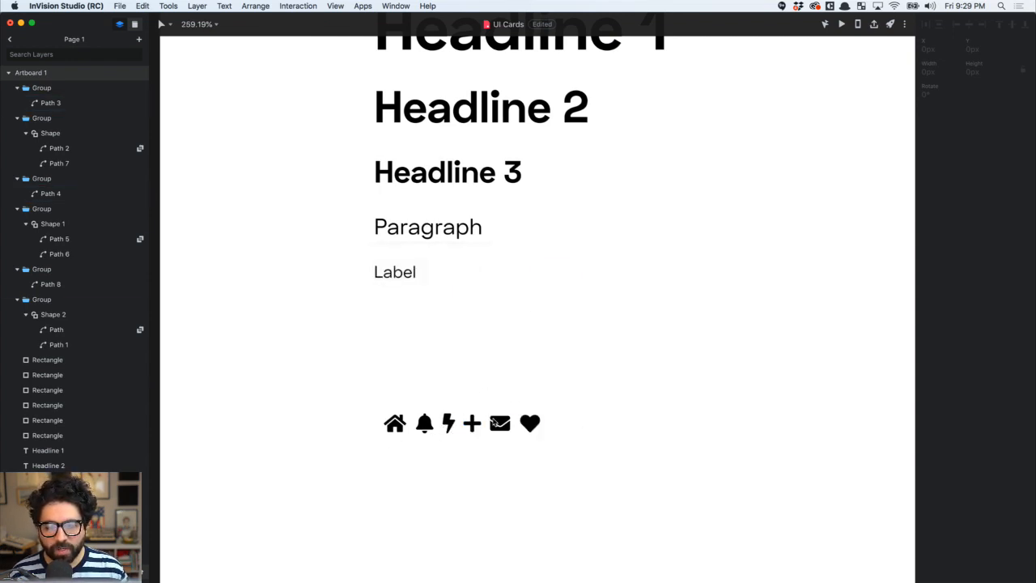
scroll(493, 425, "right", 3)
scroll(494, 425, "down", 2)
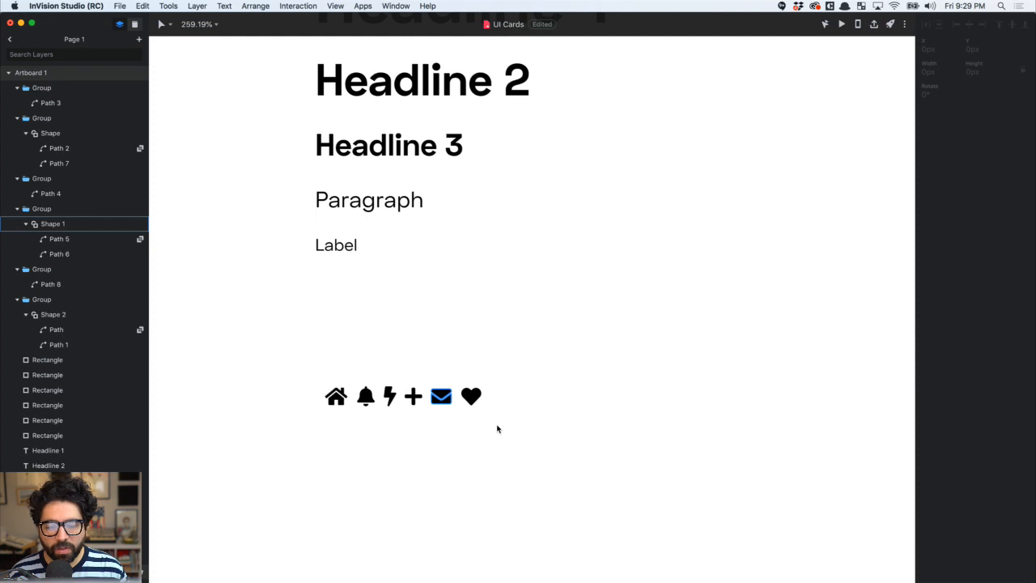
Fill the home, bell, bolt, plus, envelope and heart icons with the light gray document color
left_click(336, 396)
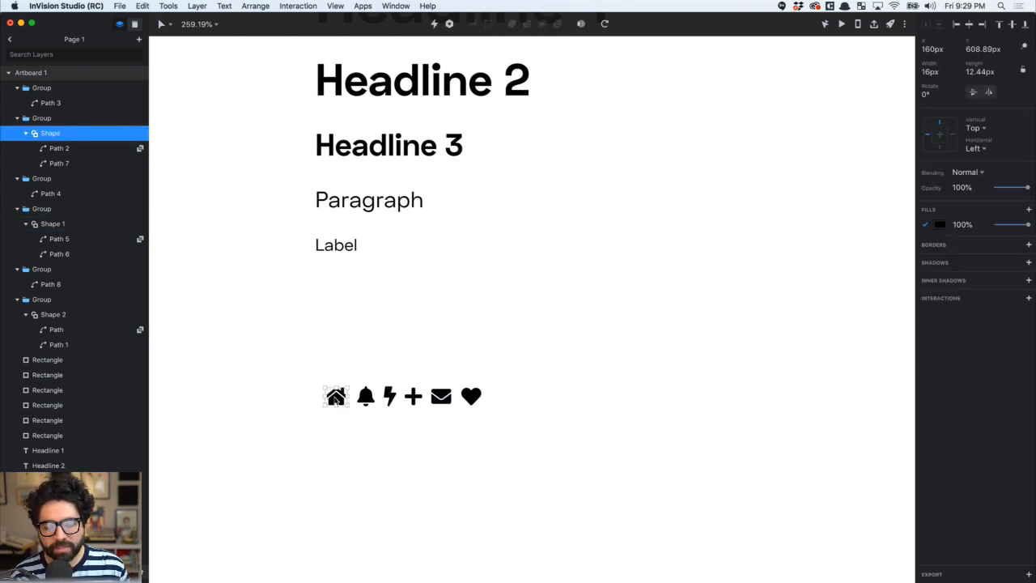
scroll(335, 397, "up", 6)
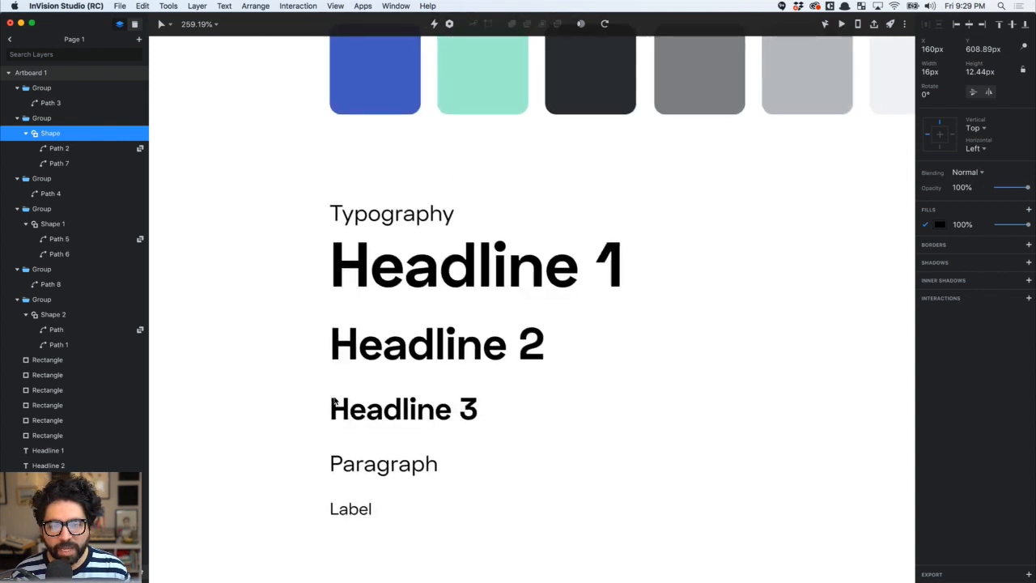
scroll(335, 400, "down", 5)
left_click_drag(301, 413, 594, 497)
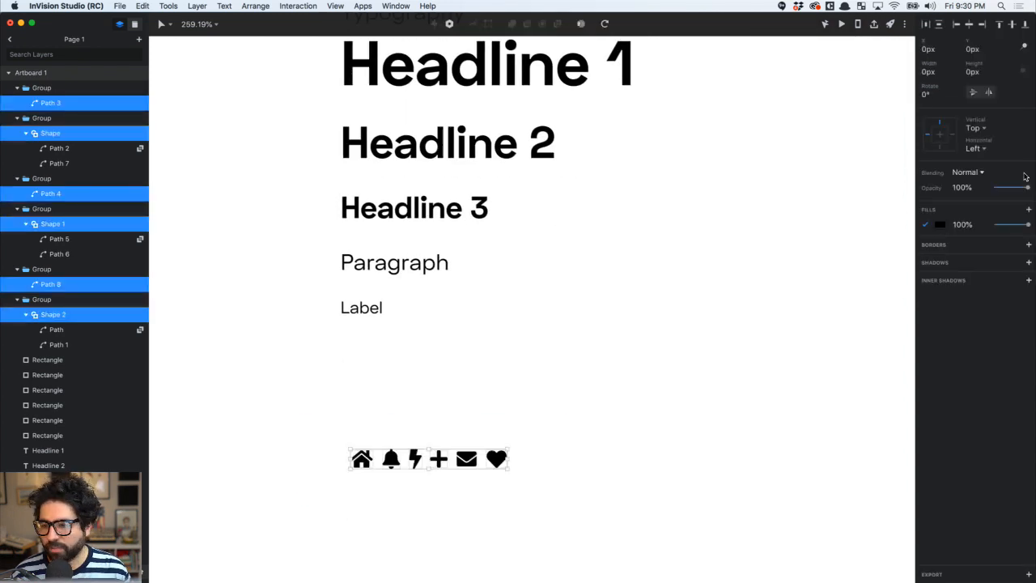
left_click(940, 224)
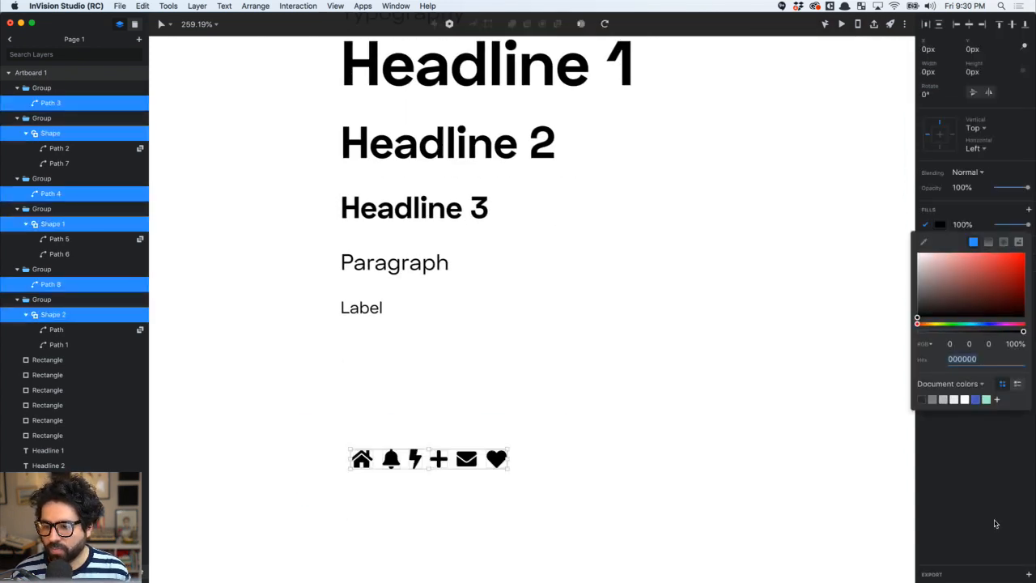
left_click(943, 400)
left_click(645, 407)
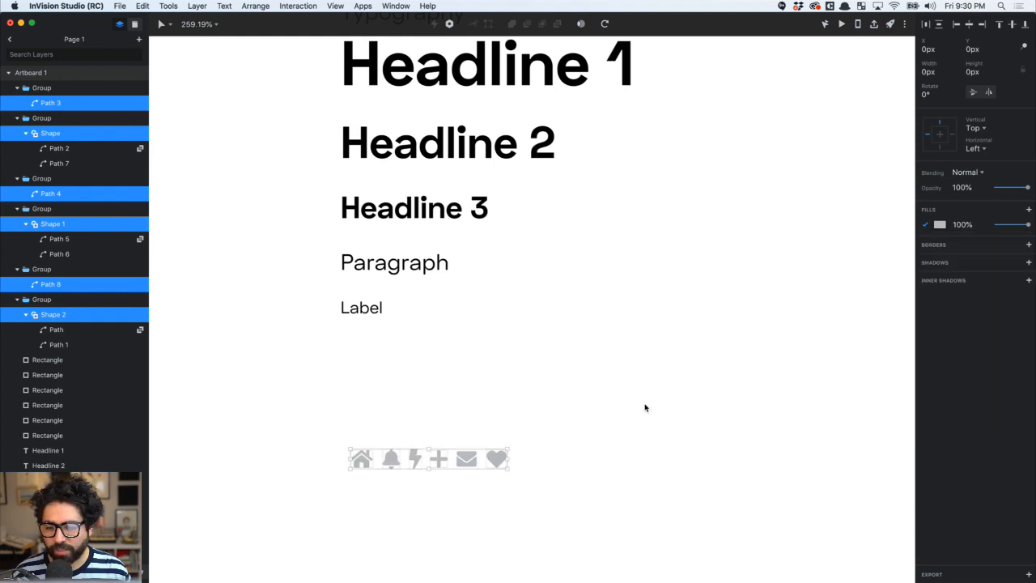
Set the Typography title, the three headlines, Paragraph and Label texts to the dark document color 2d3135
scroll(645, 406, "down", 5)
left_click(652, 354)
scroll(634, 316, "right", 1)
scroll(634, 315, "right", 1)
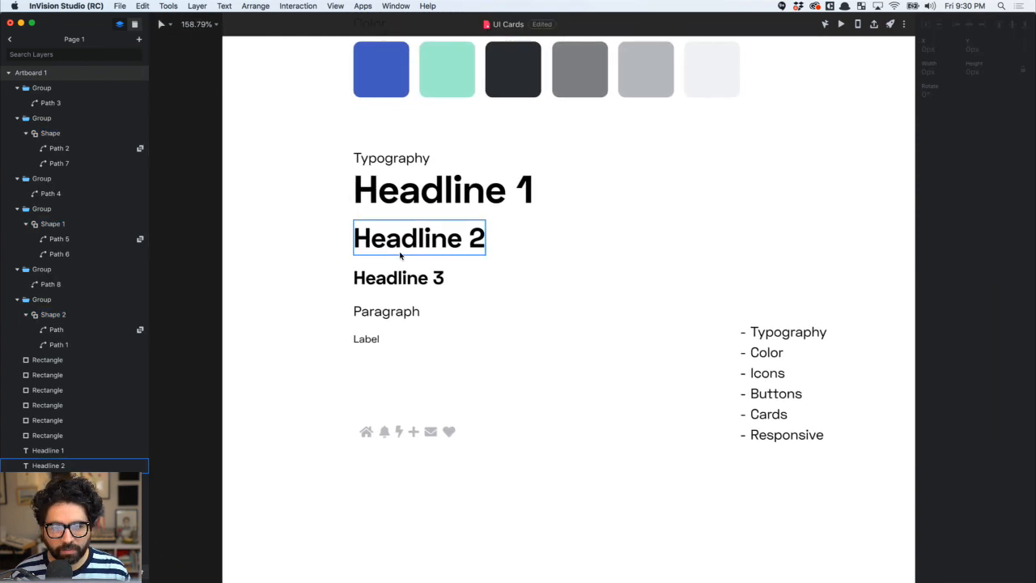
left_click_drag(319, 155, 420, 358)
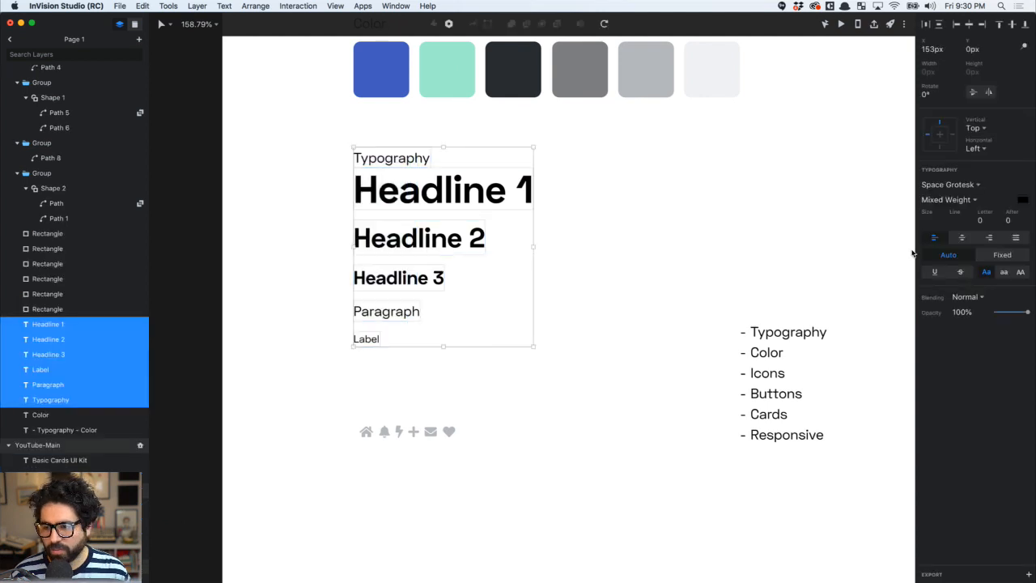
left_click(1023, 200)
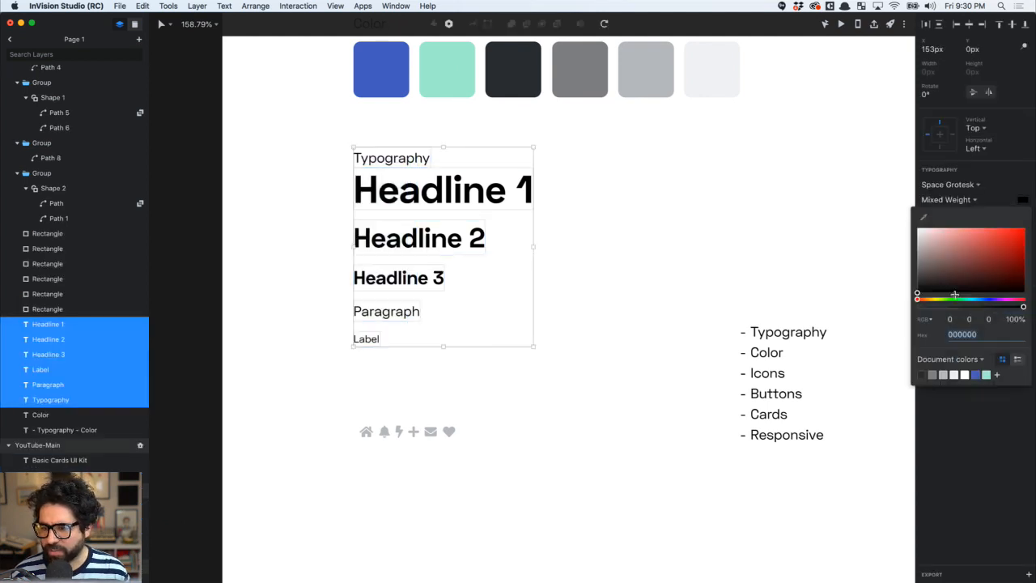
left_click(921, 375)
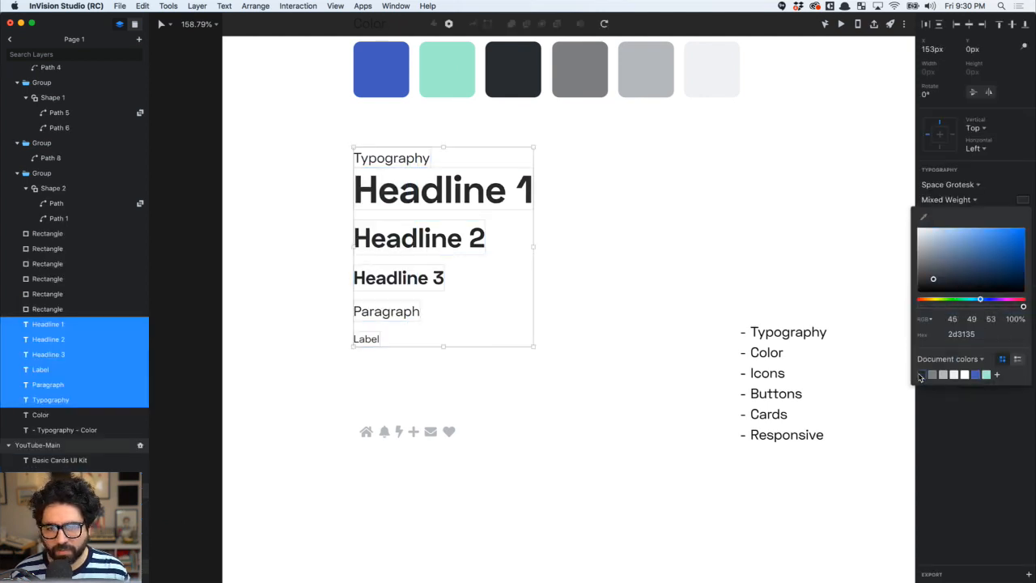
left_click(525, 373)
Apply the dark document color 2d3135 to the Color title and the bulleted section list
scroll(525, 373, "up", 3)
left_click(340, 150)
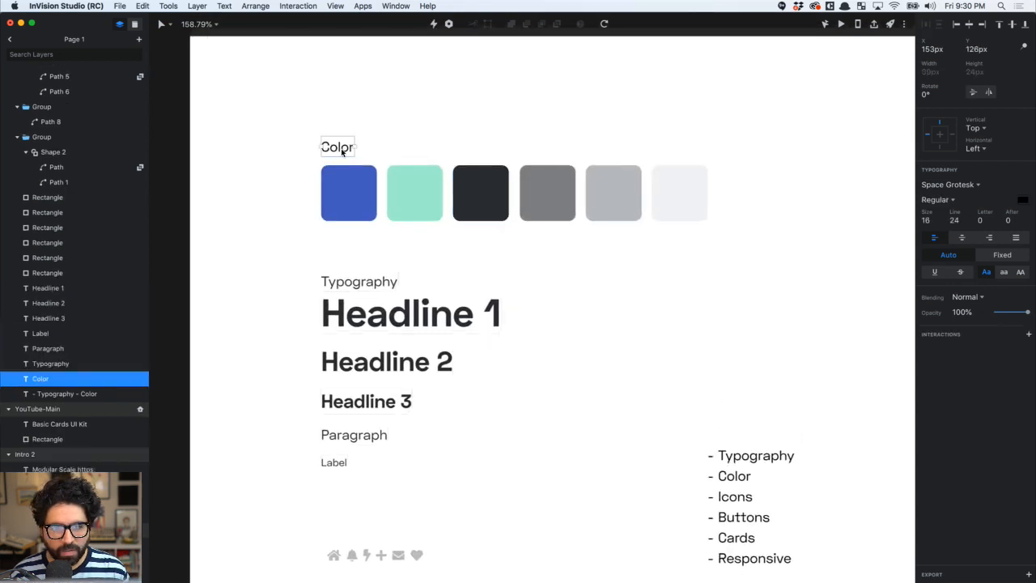
left_click_drag(680, 387, 754, 495)
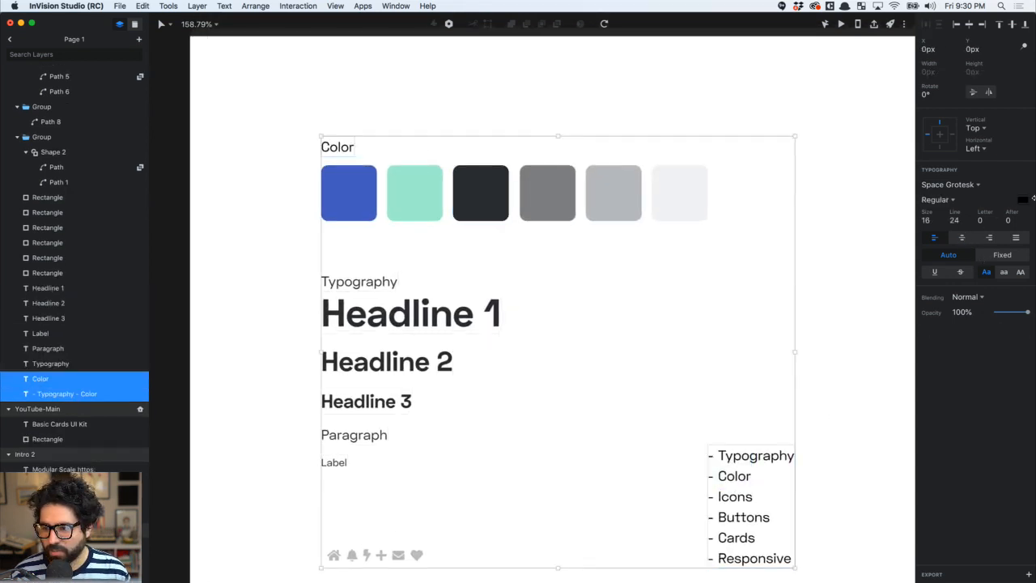
left_click(1023, 200)
left_click(923, 374)
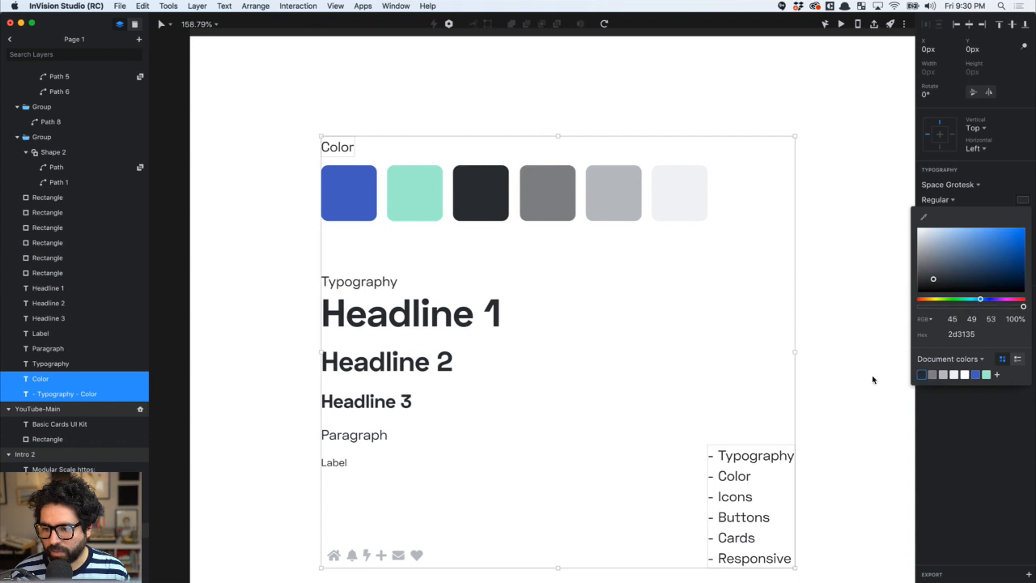
left_click(825, 367)
left_click(838, 365)
Create a component named "icon - home" from the home icon group on Artboard 1 and go to its master
scroll(837, 365, "down", 2)
scroll(570, 340, "down", 4)
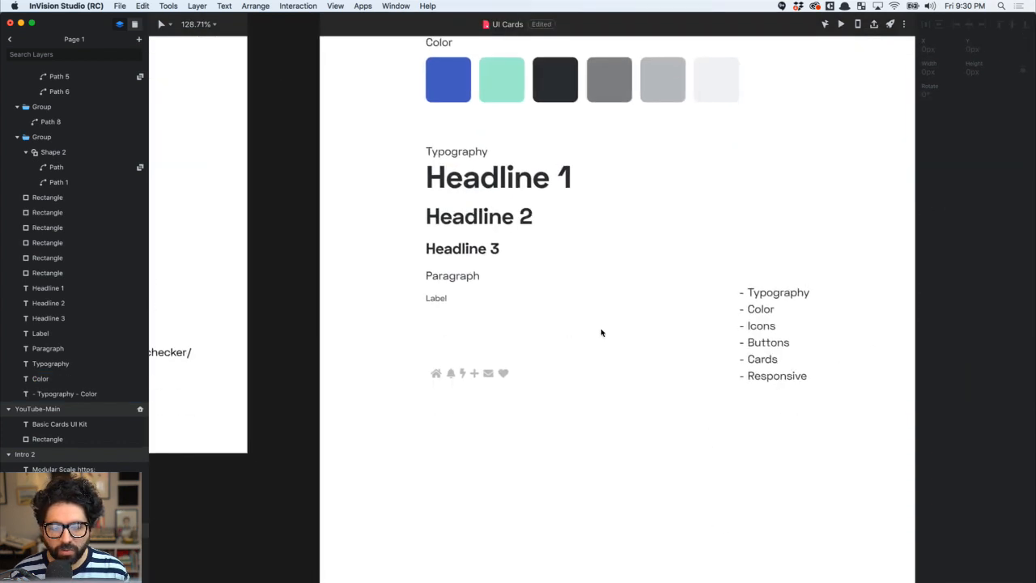
scroll(499, 371, "up", 5)
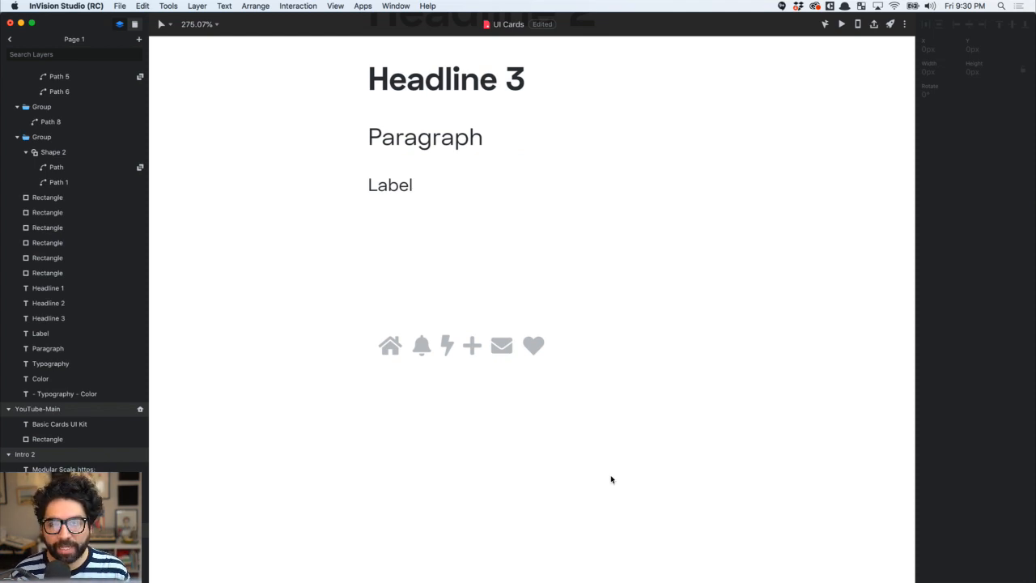
left_click(389, 346)
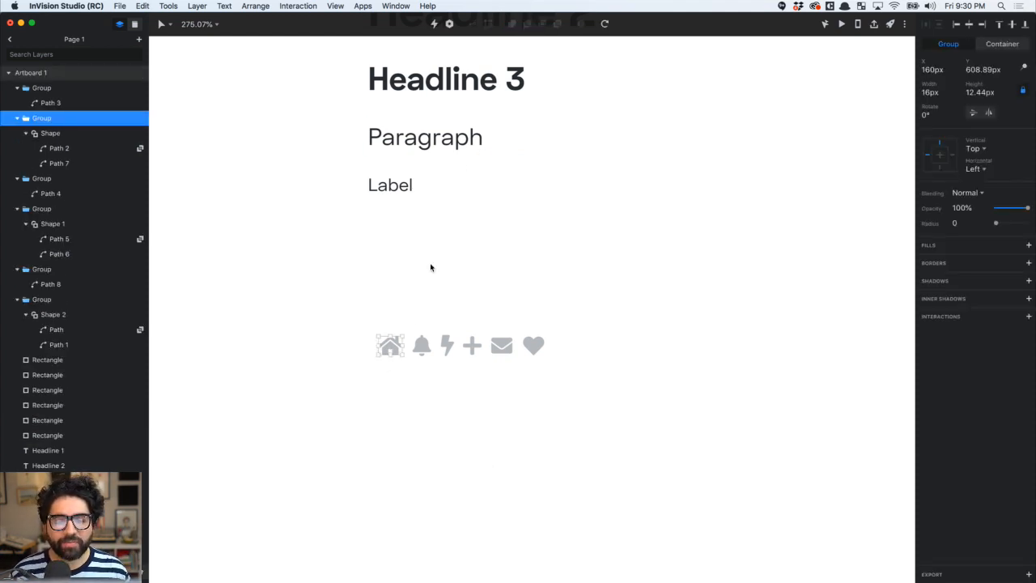
scroll(413, 323, "up", 3)
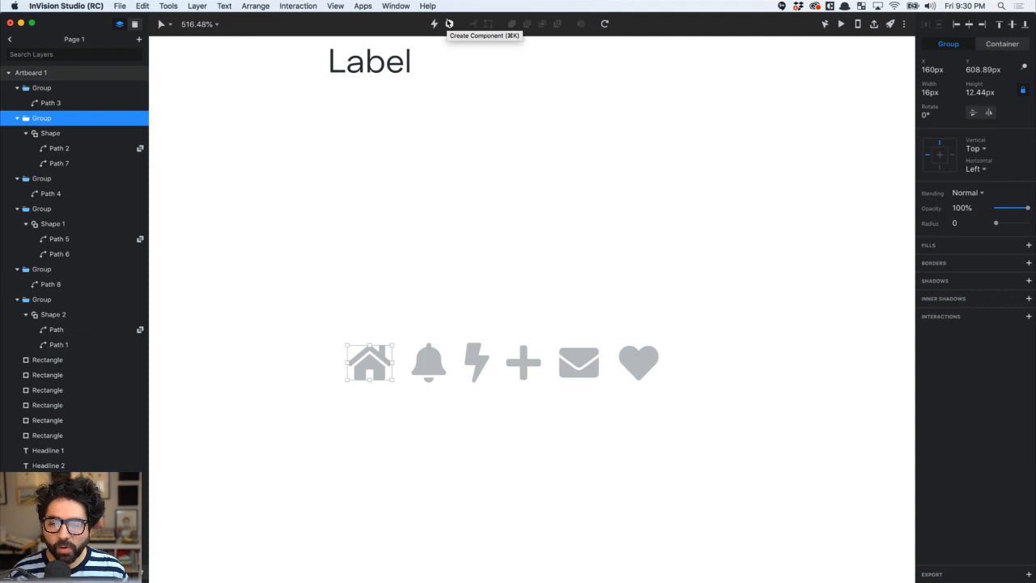
left_click(449, 24)
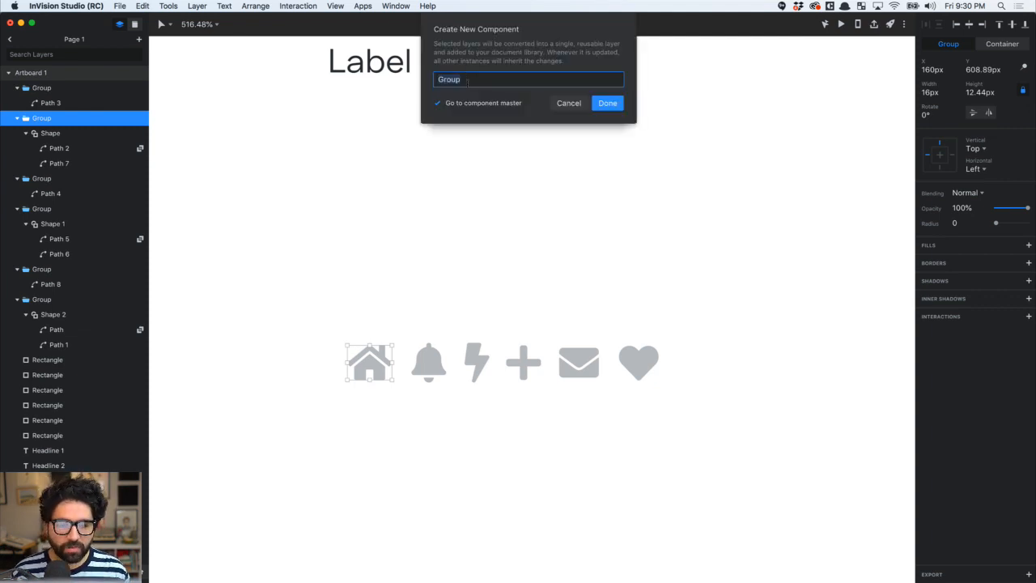
type("icon -")
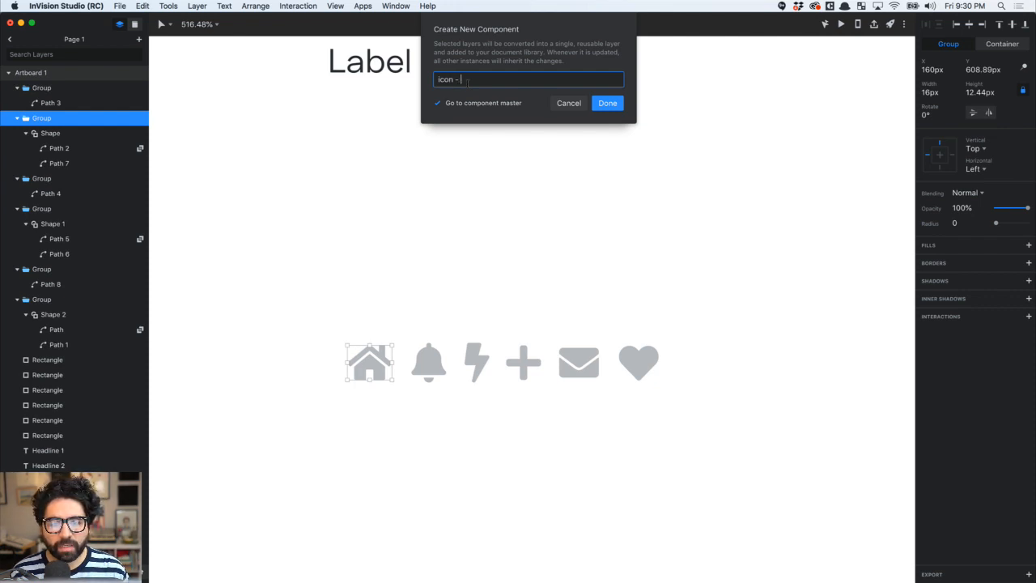
type(" home")
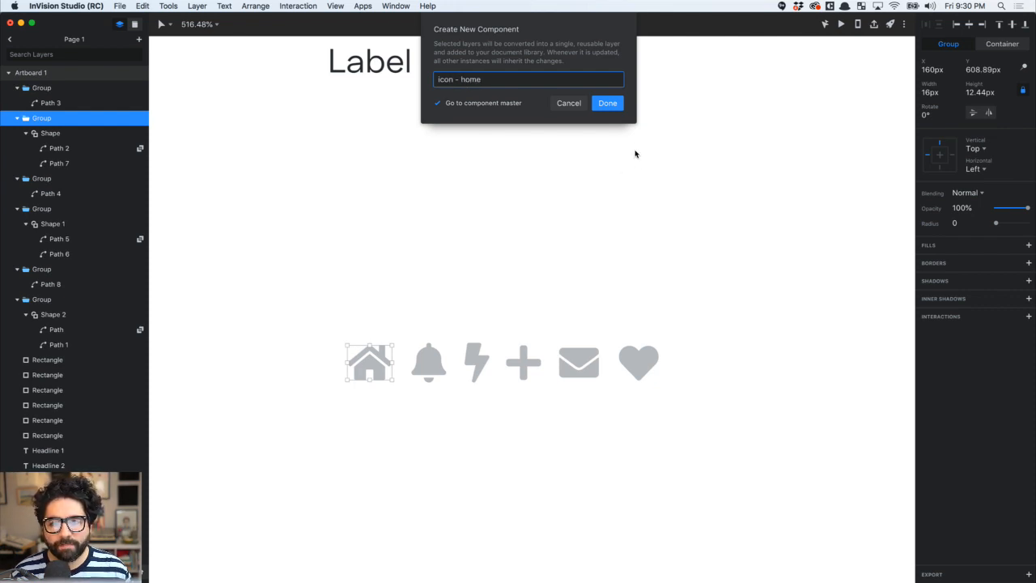
left_click(606, 103)
Ungroup the group inside the home icon component, leaving its house shape directly in the component
scroll(475, 415, "up", 5)
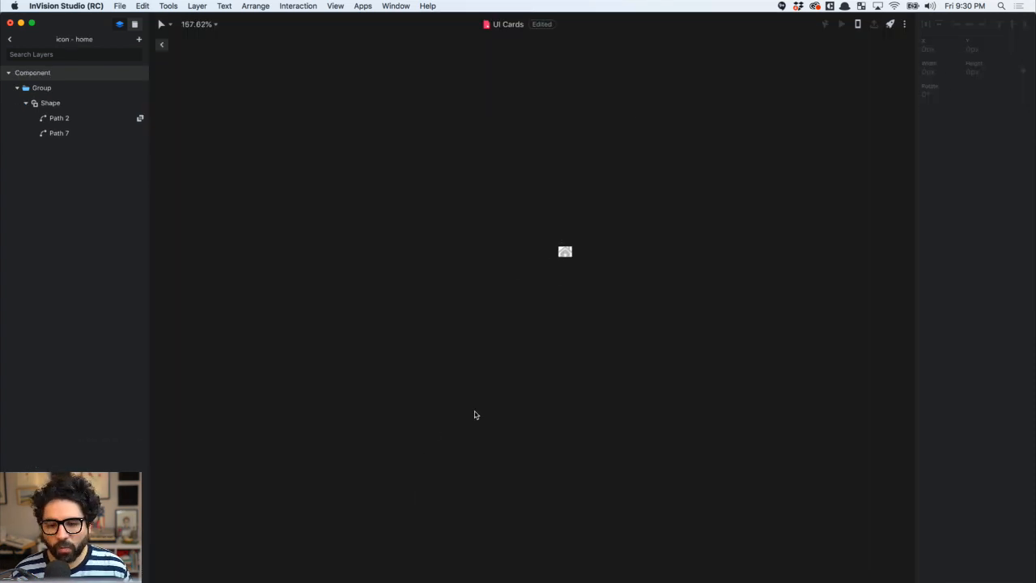
scroll(522, 353, "up", 5)
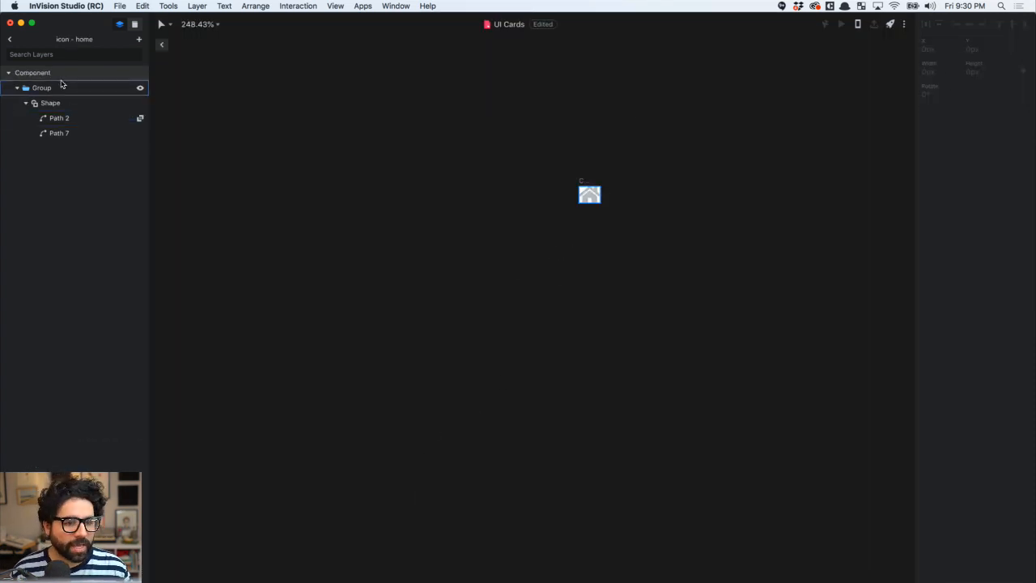
left_click(62, 87)
key("super+shift+g")
key("z")
left_click_drag(525, 149, 635, 241)
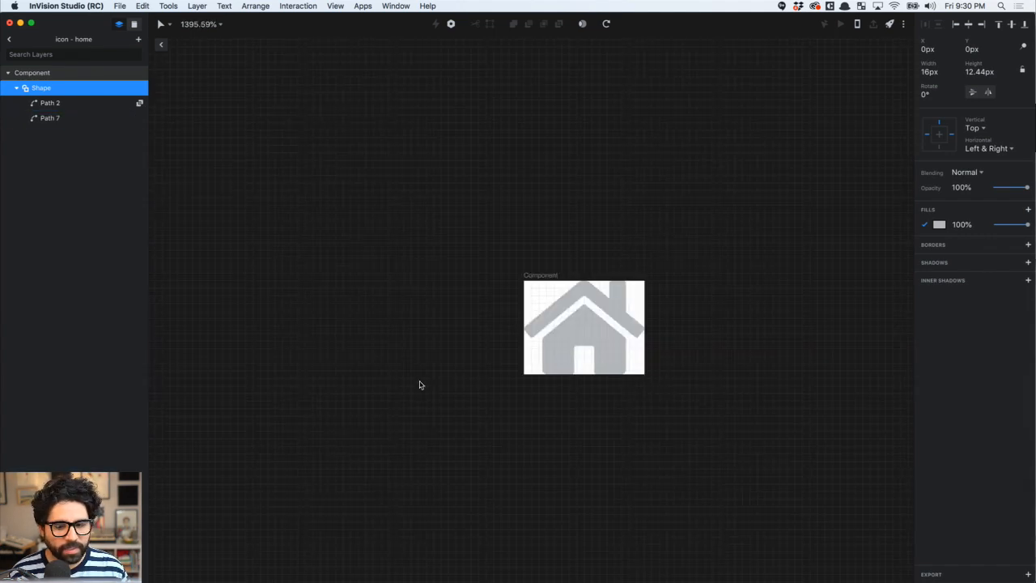
Change the house shape's horizontal pinning from Left & Right to Left only
left_click(534, 276)
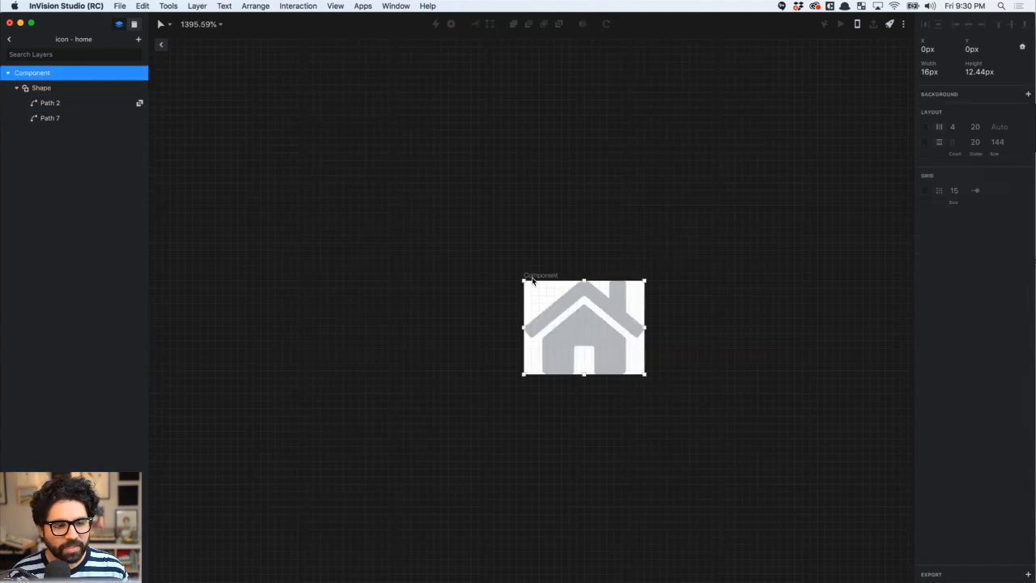
left_click(434, 343)
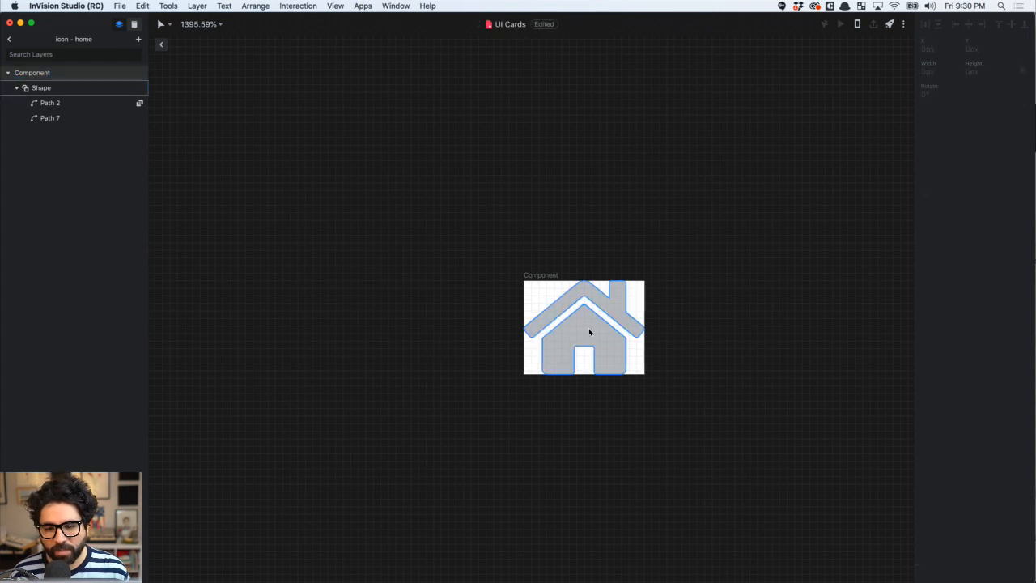
left_click(589, 327)
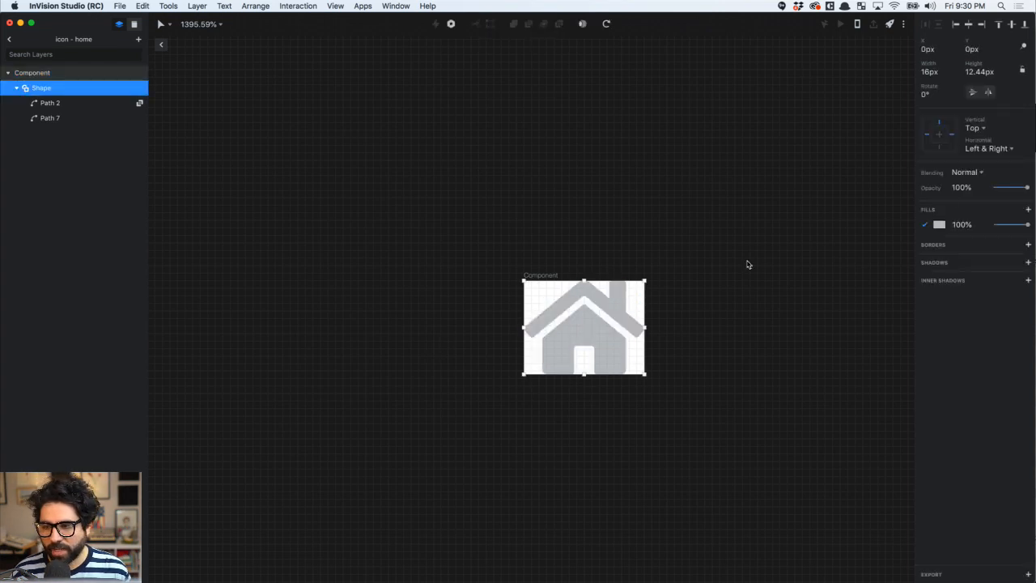
left_click(952, 137)
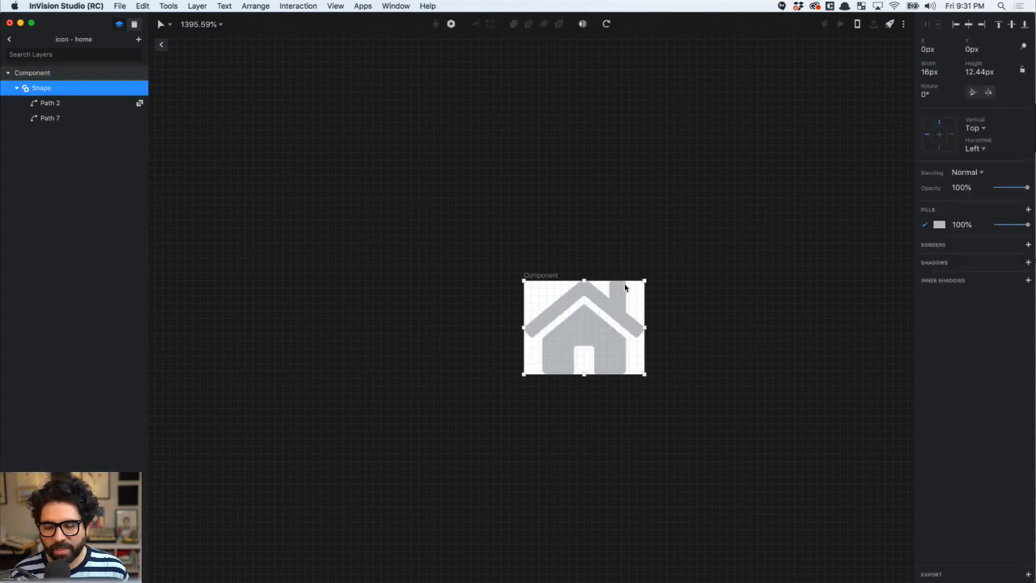
Set the home component's height to 16 px, keeping its width at 16 px
left_click(535, 276)
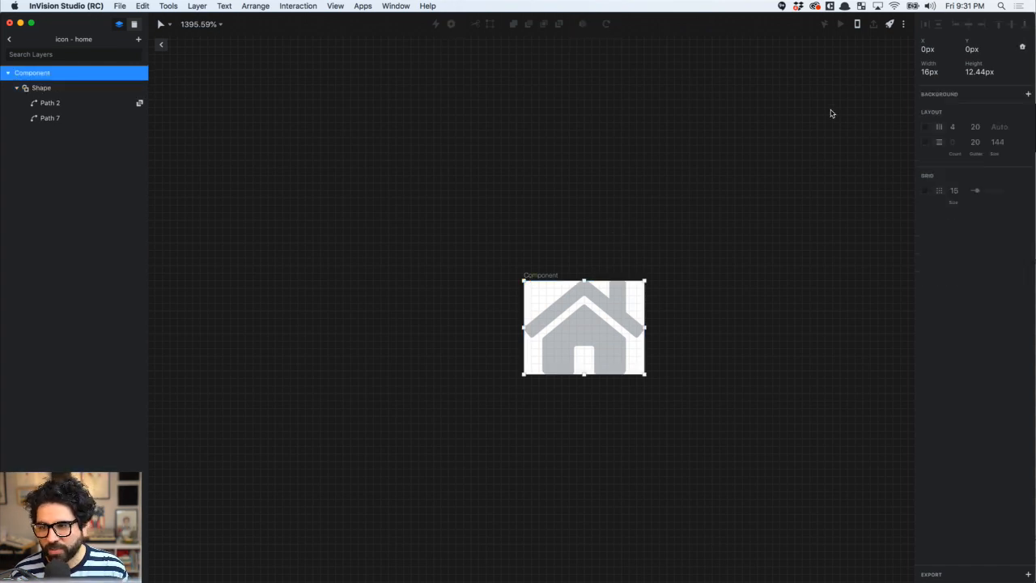
left_click(931, 74)
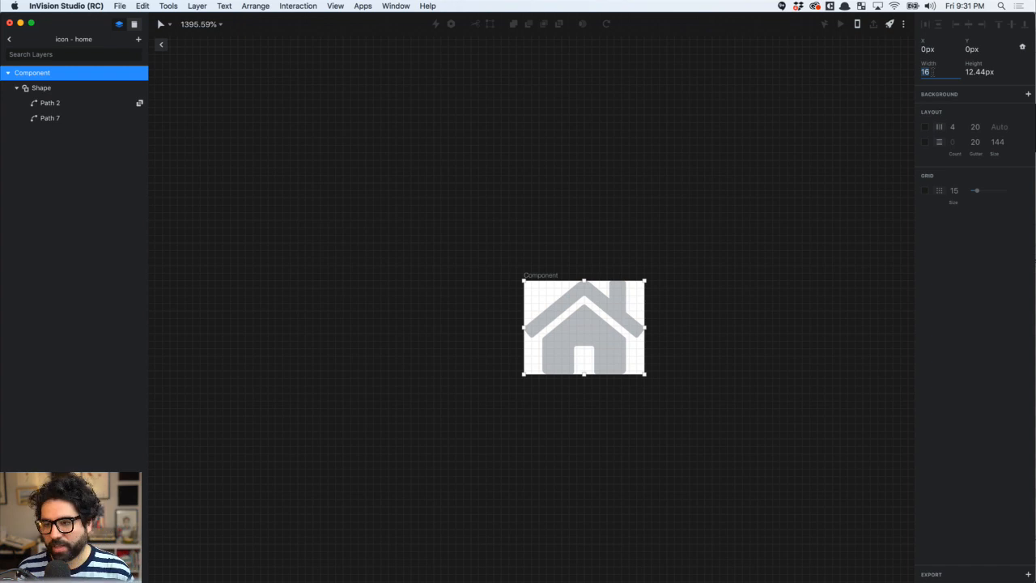
key("Tab")
type("16")
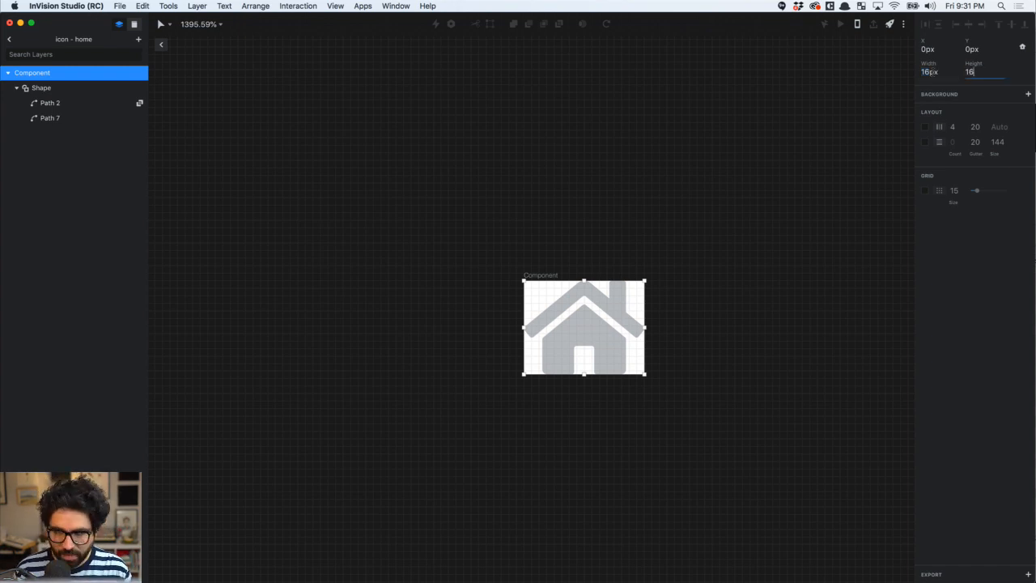
key("Return")
left_click(578, 224)
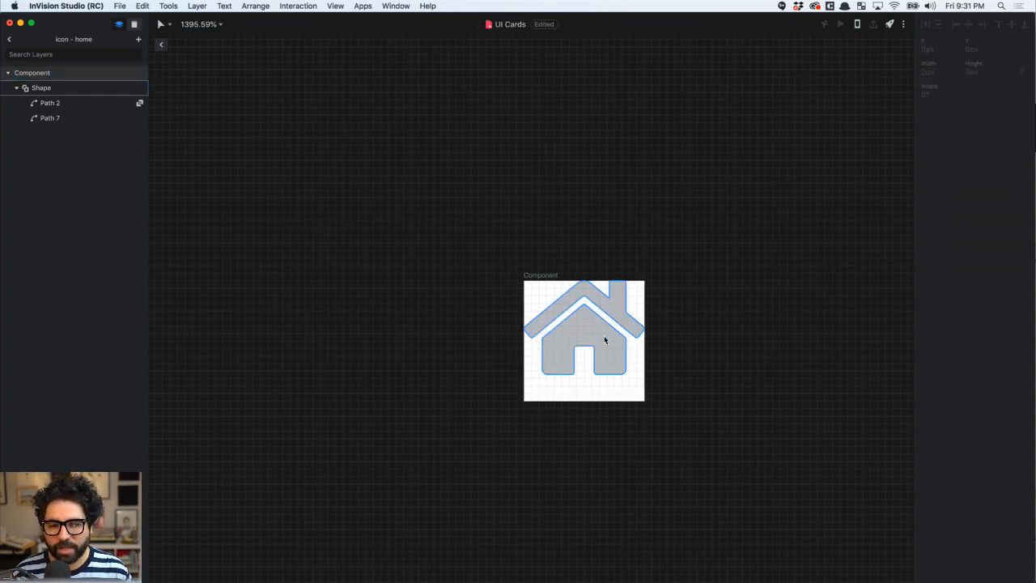
Center the house shape vertically in its component and scale it proportionally to a width of 14 px
left_click(604, 335)
left_click(1011, 24)
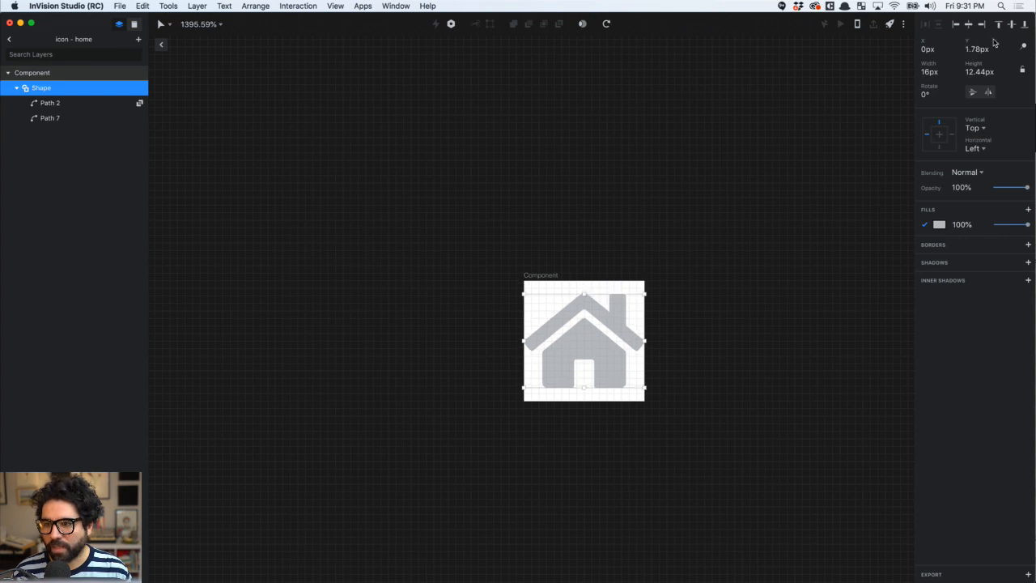
left_click(1024, 71)
left_click(930, 72)
type("4")
key("Return")
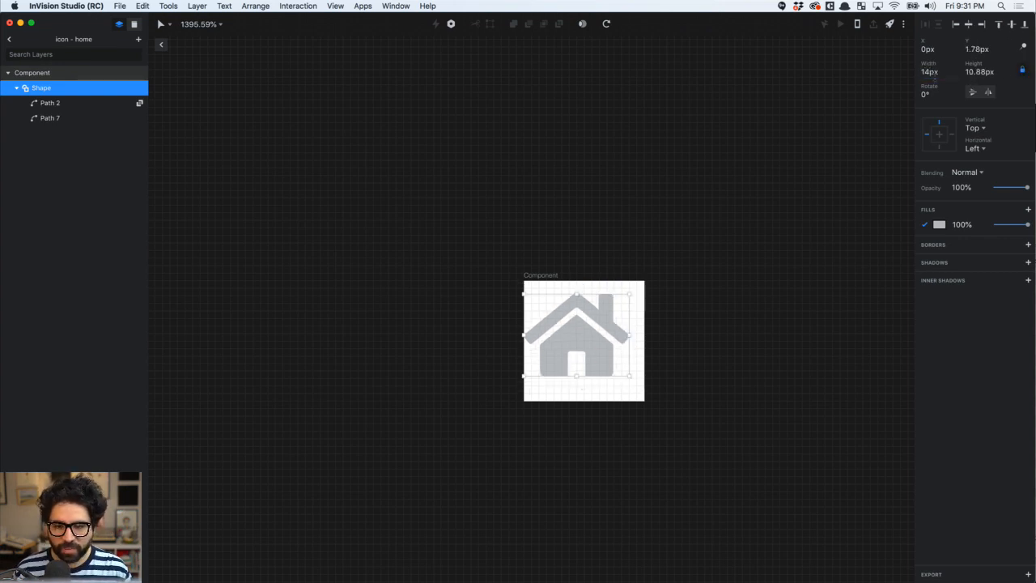
Centre the house shape horizontally and vertically within its component and return to the page
left_click(979, 24)
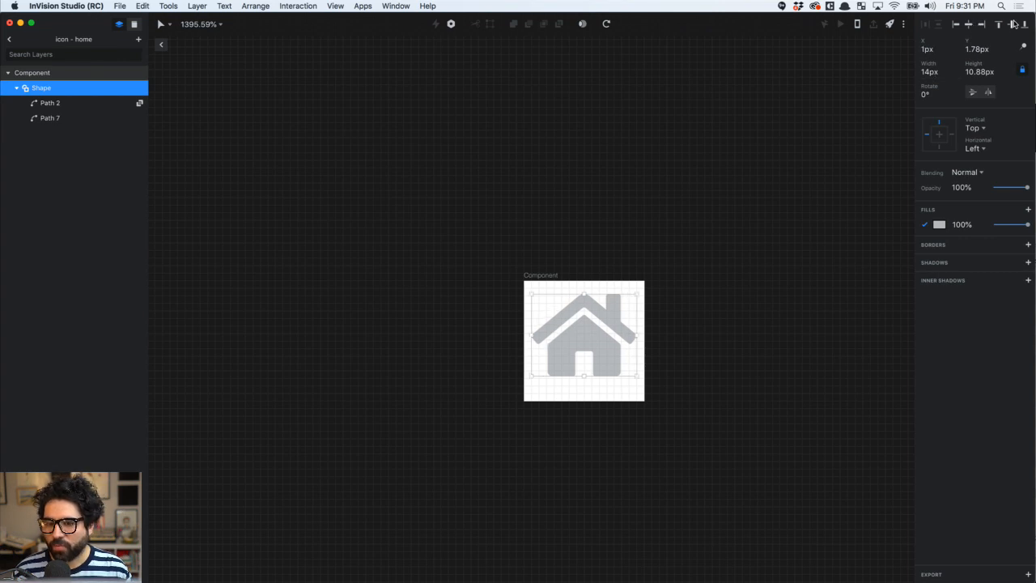
left_click(1012, 24)
left_click(544, 189)
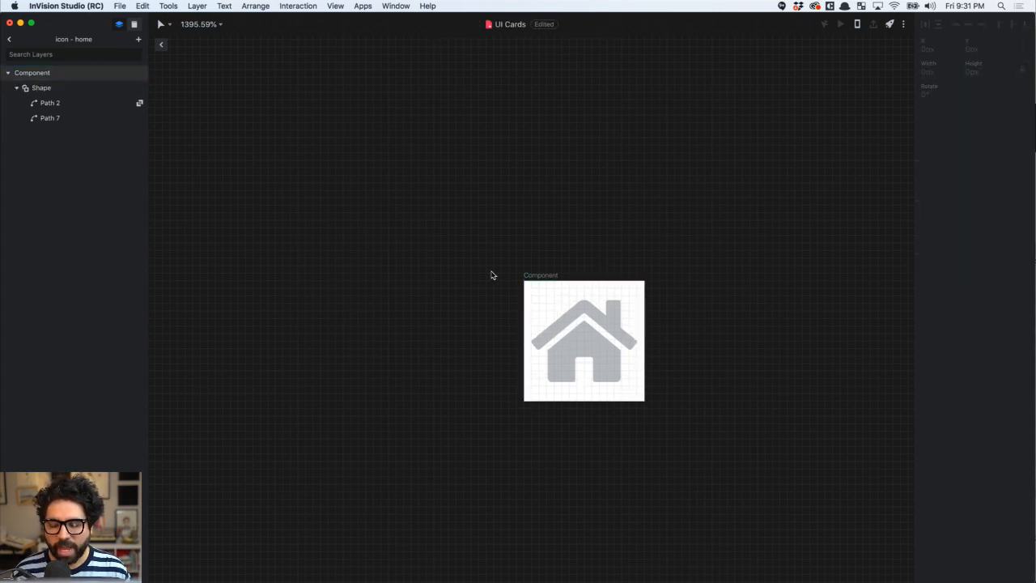
left_click(162, 44)
Stack the bell, lightning, plus, envelope and heart icons on their horizontal centres and group them
scroll(509, 341, "down", 3)
left_click_drag(430, 307, 649, 374)
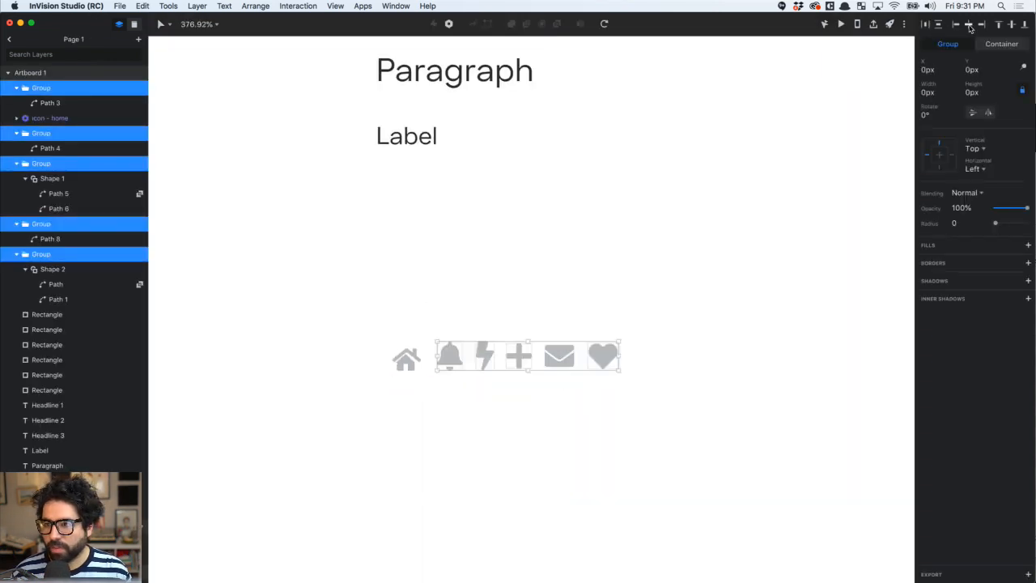
left_click(969, 25)
key("super+g")
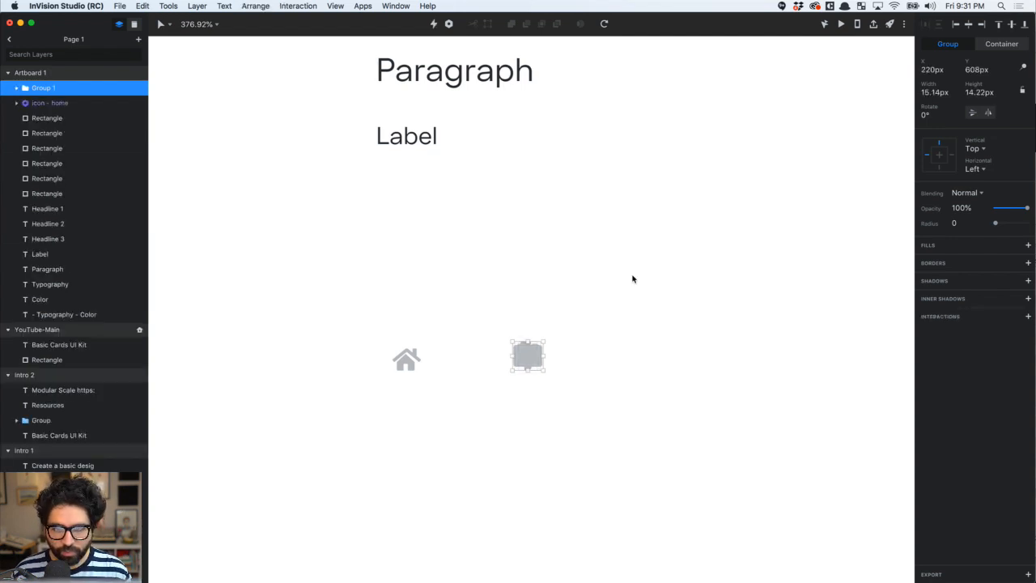
Lock the icon group's proportions and set its width to 14 px
left_click(1022, 90)
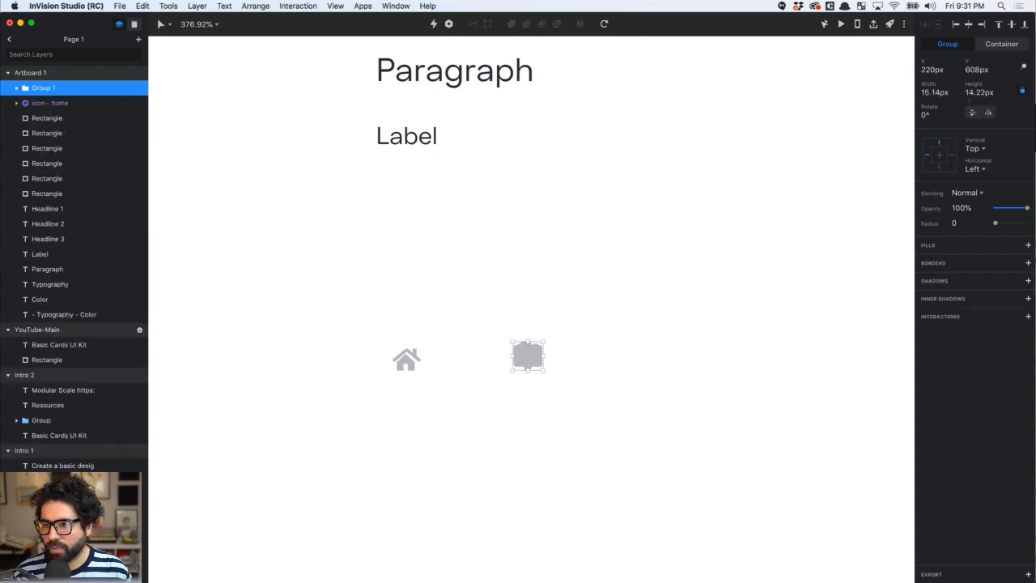
left_click(933, 92)
type("14")
key("Return")
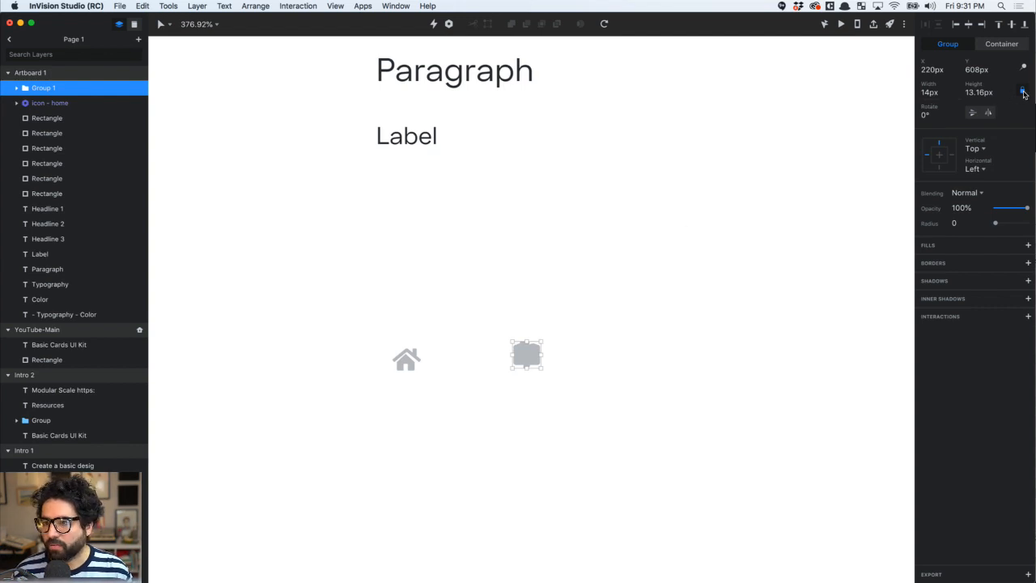
Ungroup the stacked icons and spread them out in a row beside the house icon, with the heart at the far end
left_click(647, 302)
scroll(508, 366, "up", 3)
left_click_drag(523, 354, 784, 350)
left_click(613, 329)
left_click(679, 343)
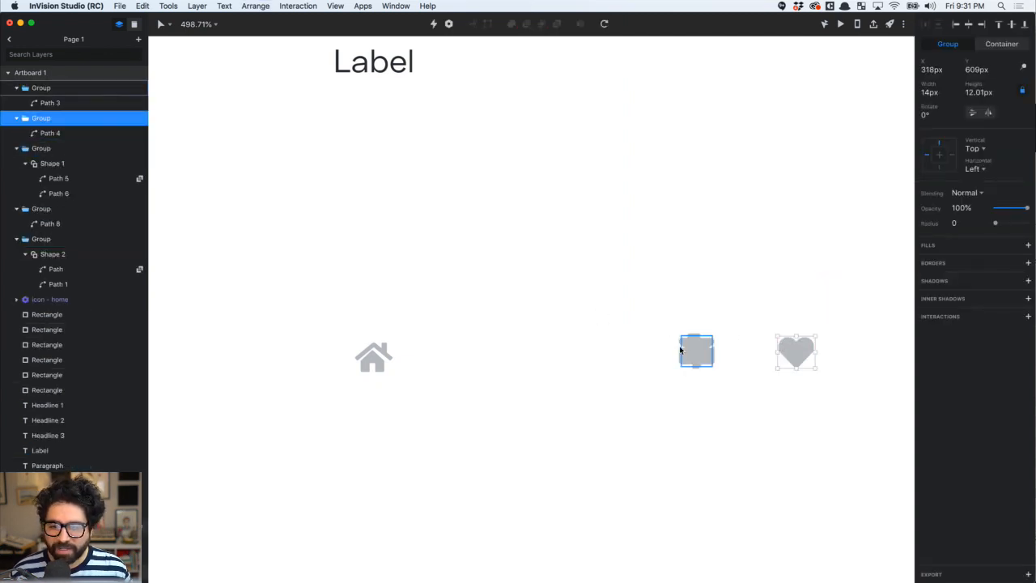
left_click_drag(689, 352, 562, 337)
left_click_drag(481, 336, 464, 349)
Distribute the five spread-out icons evenly in the horizontal direction
left_click_drag(432, 287, 851, 400)
left_click(924, 25)
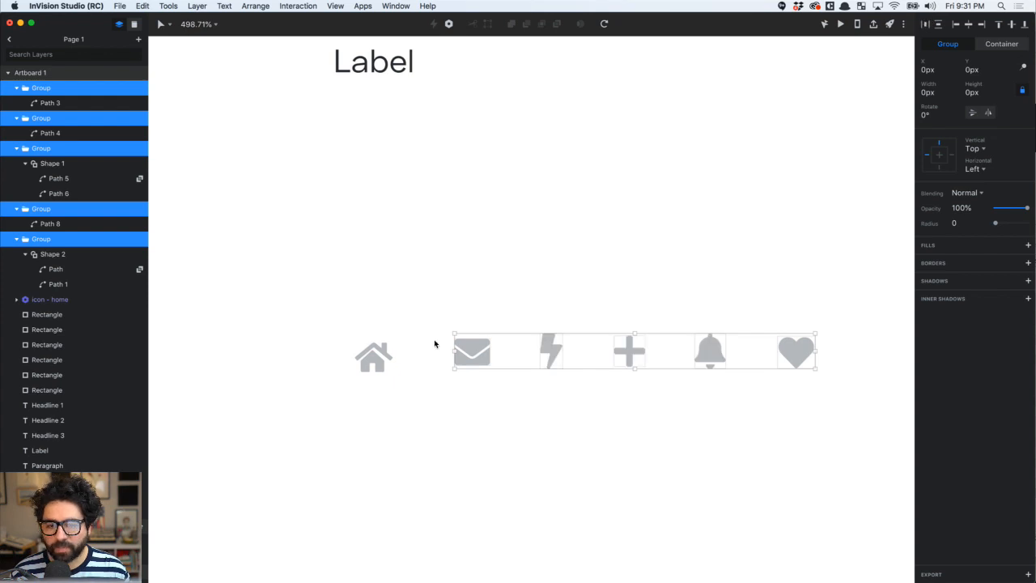
left_click(439, 282)
Create a component named "icon - envelope" from the envelope icon and go to its master
left_click(470, 349)
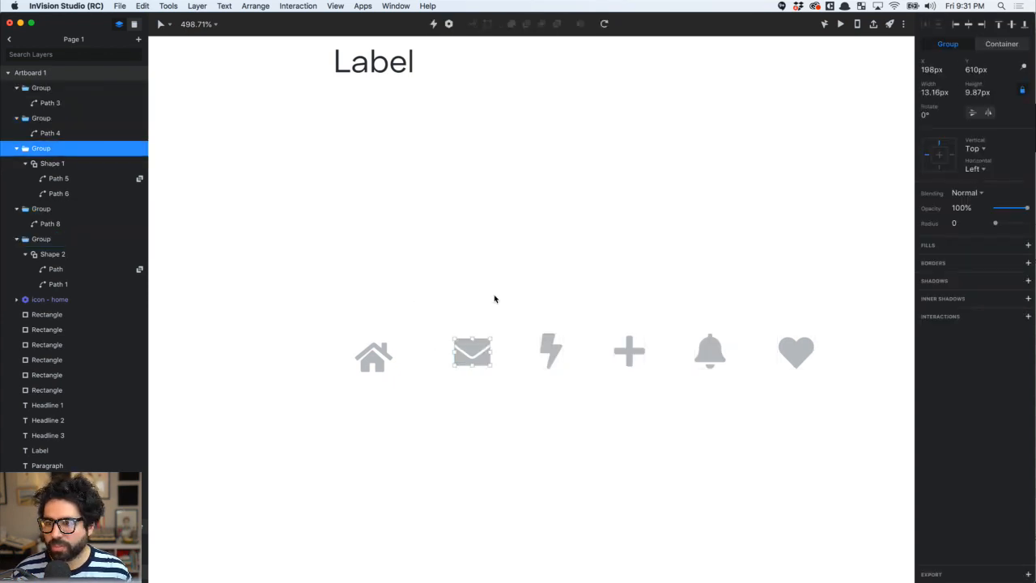
scroll(494, 298, "up", 5)
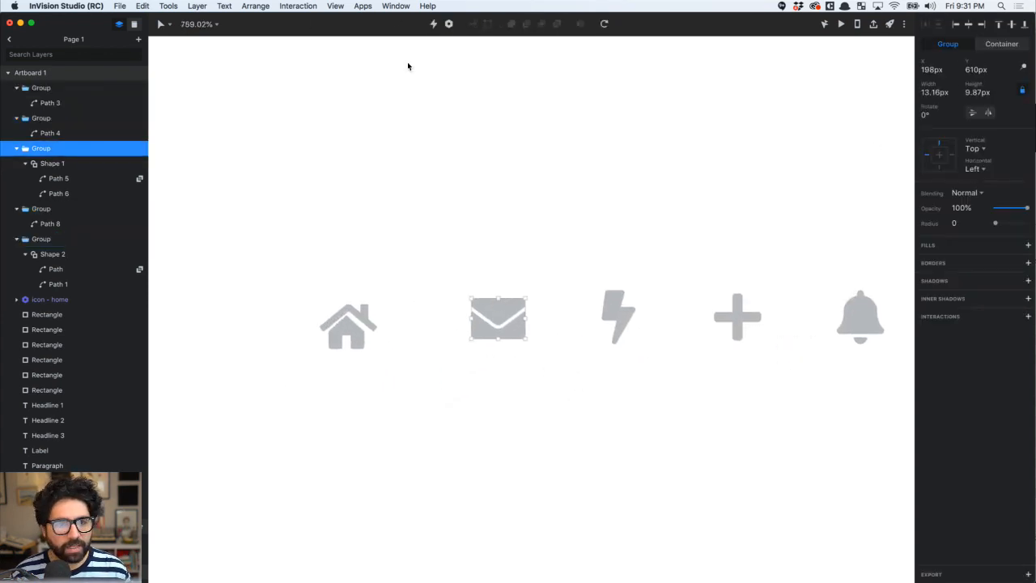
left_click(449, 24)
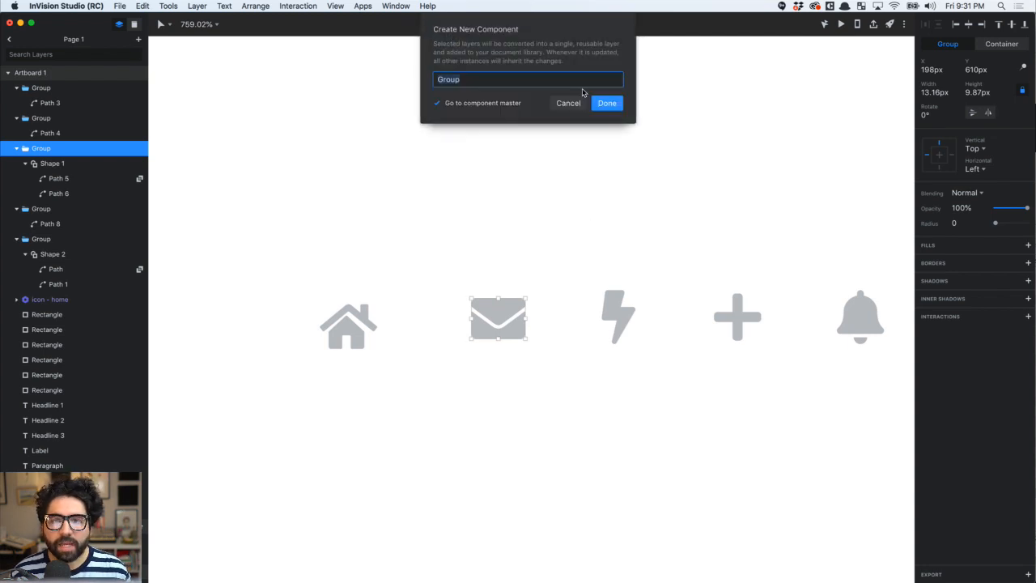
type("ic")
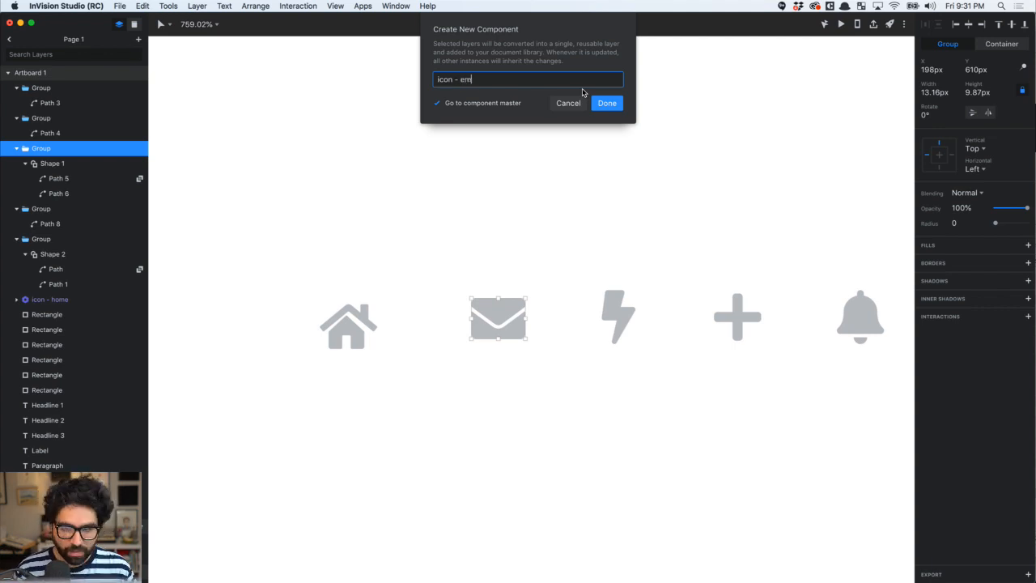
type("on - envelope")
key("Return")
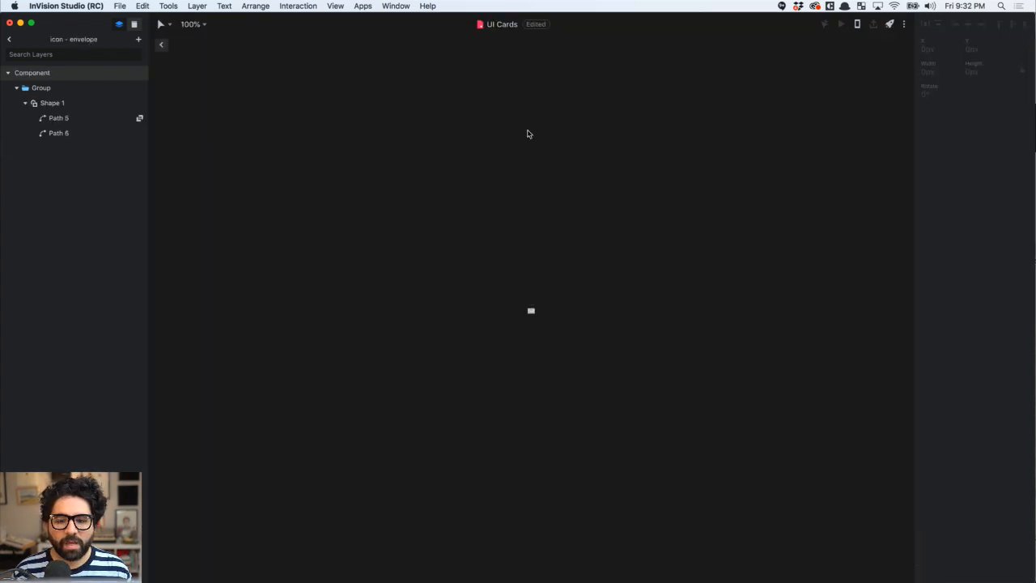
Set the envelope component's size to 16 px wide and 16 px high
scroll(504, 314, "up", 3)
left_click(597, 307)
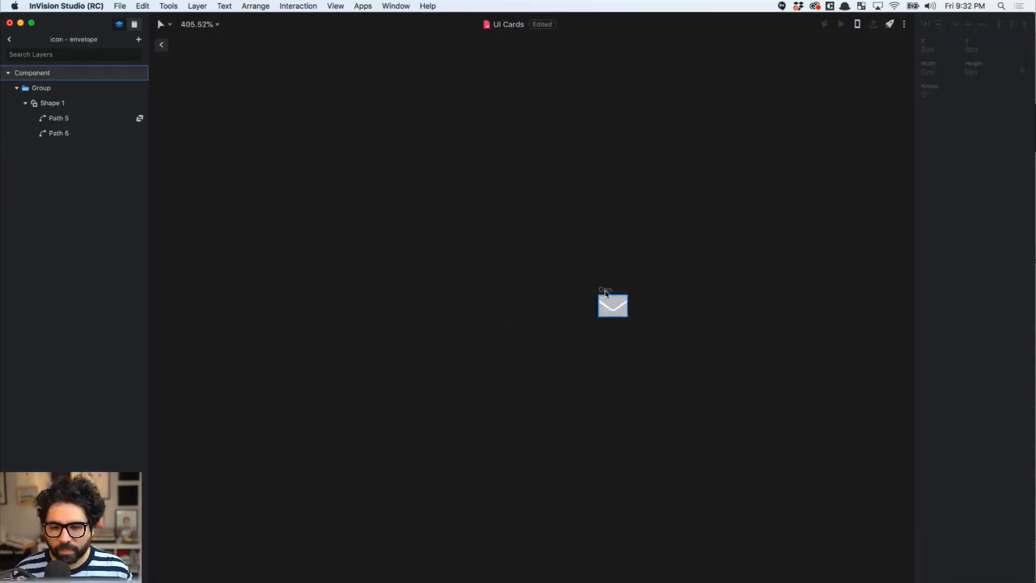
left_click(76, 90)
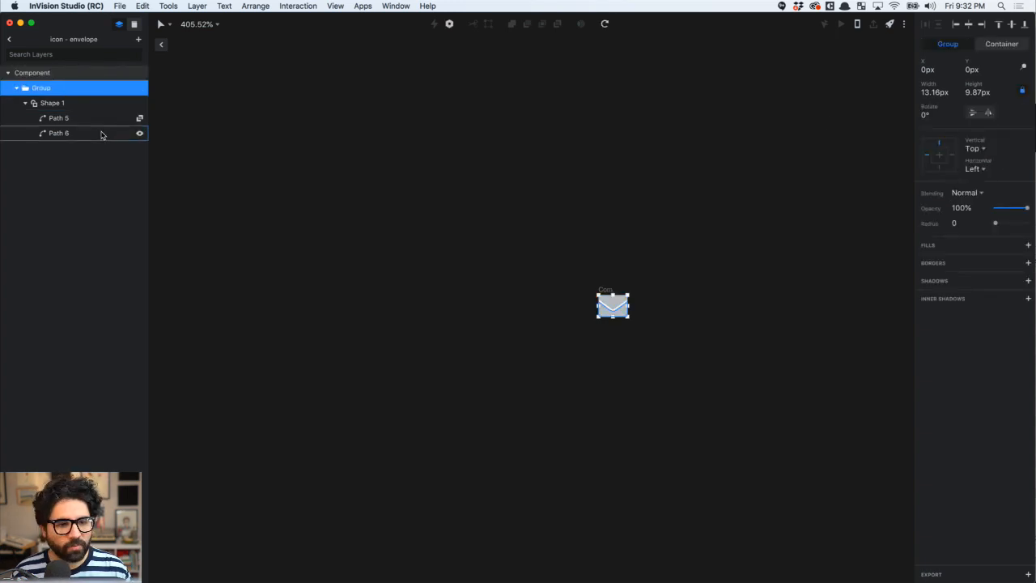
left_click(77, 73)
left_click(943, 79)
type("16")
key("Tab")
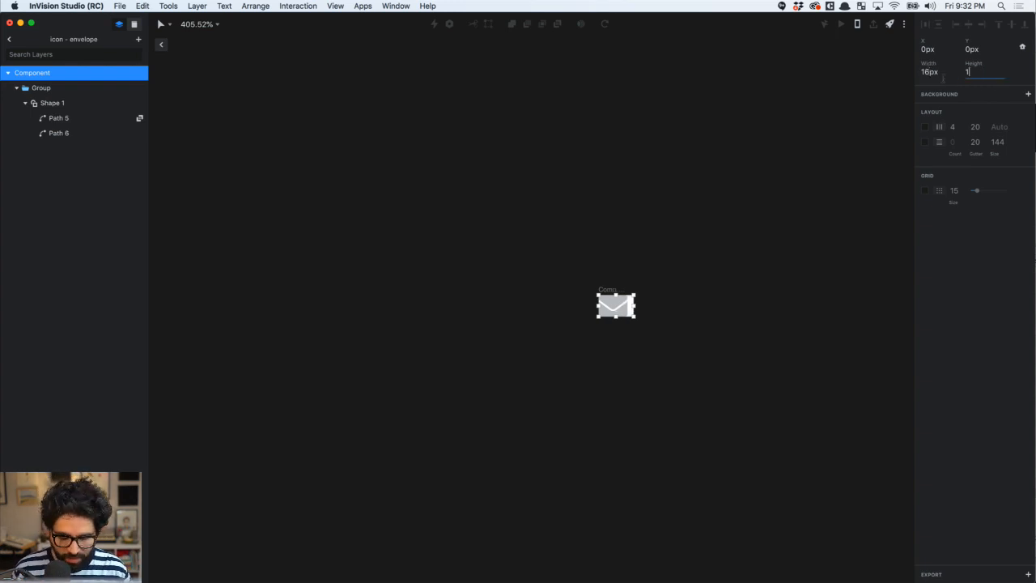
type("16")
key("Return")
Convert the envelope group to a container, centre it horizontally and vertically in the component, and return to the page
left_click(685, 257)
left_click(625, 309)
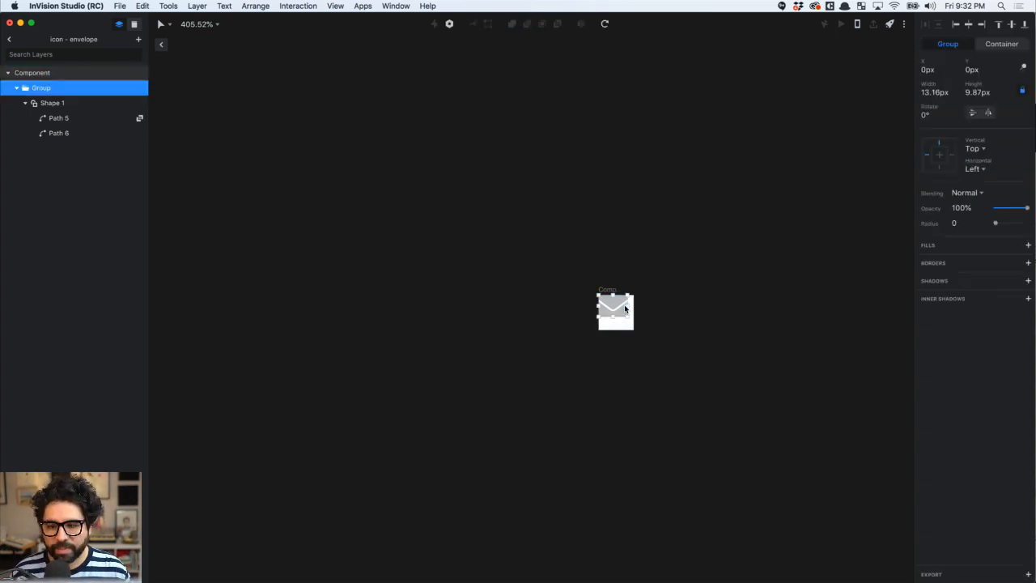
left_click(940, 161)
left_click(939, 154)
left_click(968, 25)
left_click(1012, 24)
scroll(605, 309, "up", 3)
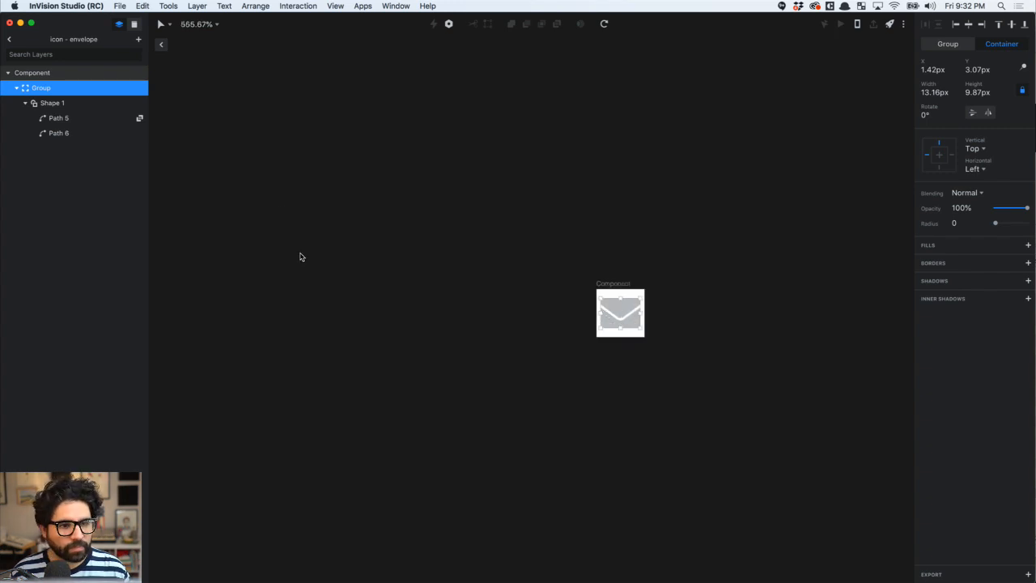
left_click(161, 44)
Move the lightning icon below the row and place the heart and plus icons beside the envelope
left_click(631, 326)
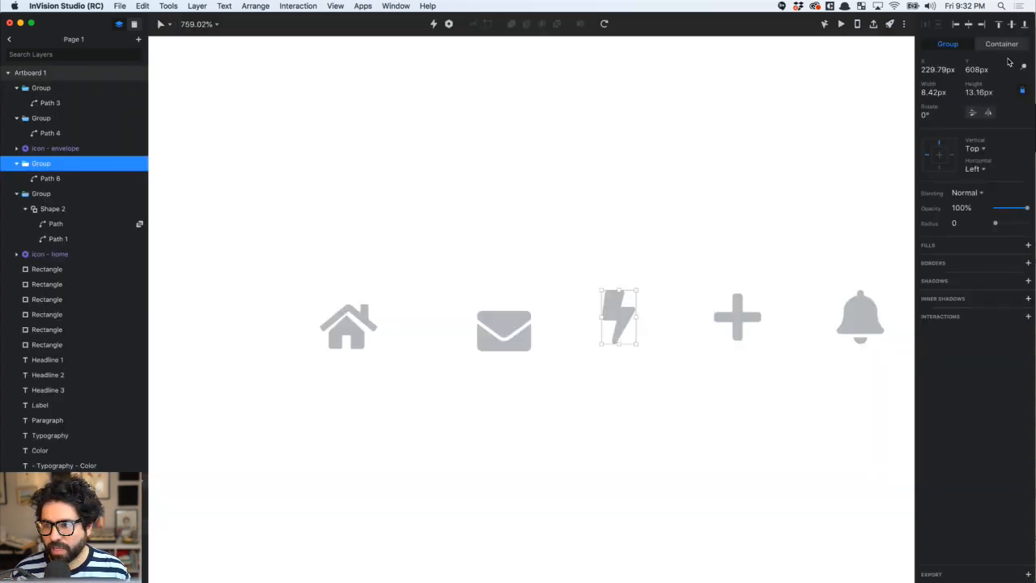
scroll(782, 246, "down", 5)
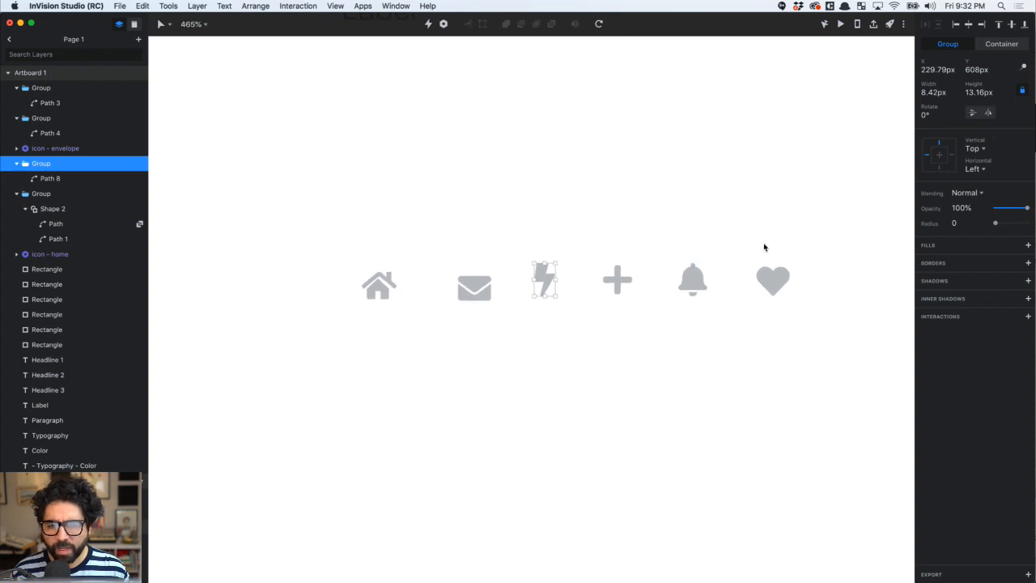
left_click_drag(541, 304, 645, 354)
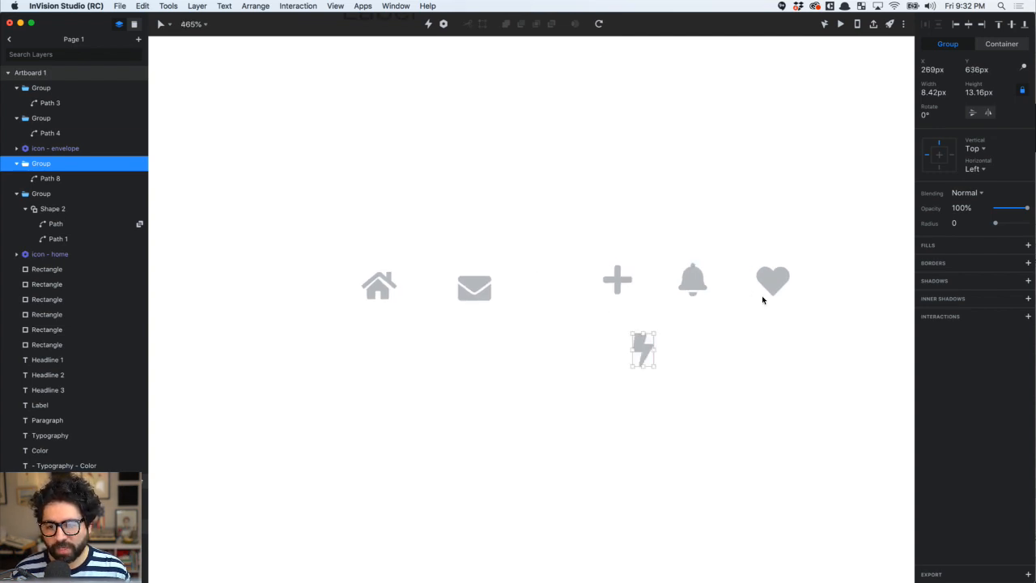
left_click(763, 296)
left_click_drag(775, 280, 539, 295)
scroll(573, 275, "up", 5)
left_click(636, 284)
left_click_drag(636, 283, 594, 305)
Delete the bell and lightning icons and move the heart up level with the envelope
left_click_drag(660, 244, 858, 529)
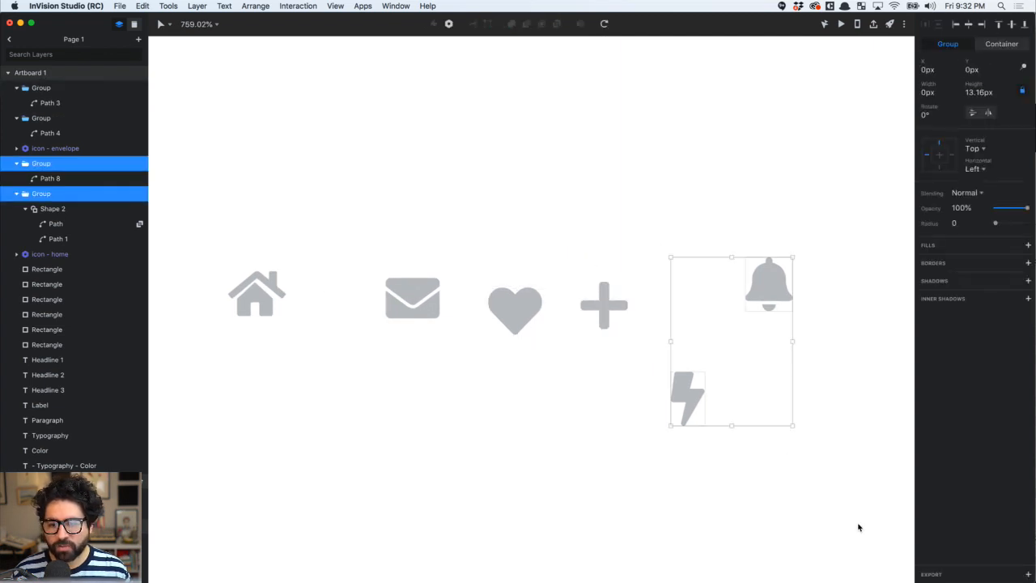
key("Delete")
left_click(525, 322)
left_click_drag(525, 322, 524, 301)
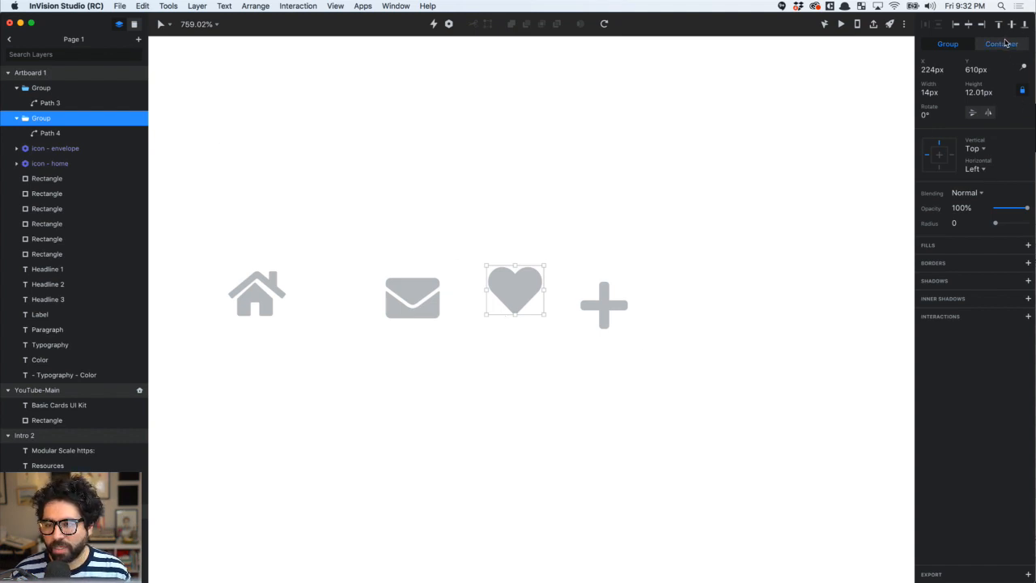
Create a component named "icon - heart" from the heart icon and go to its master
left_click(451, 24)
type("icon -")
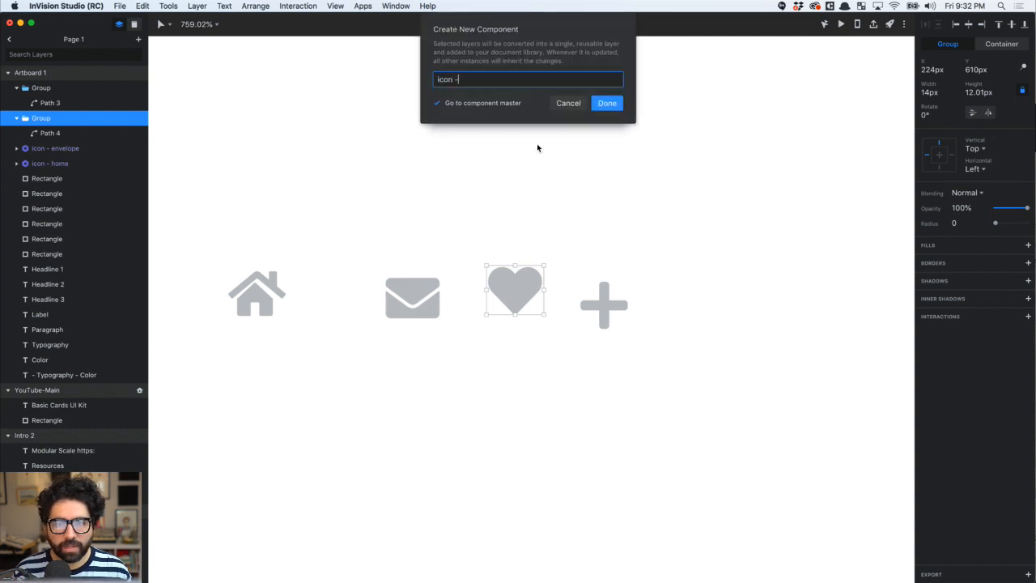
type(" heart")
key("Return")
Try to resize the heart component to 16 px by 16 px while its group is still pinned to all sides
left_click(506, 330)
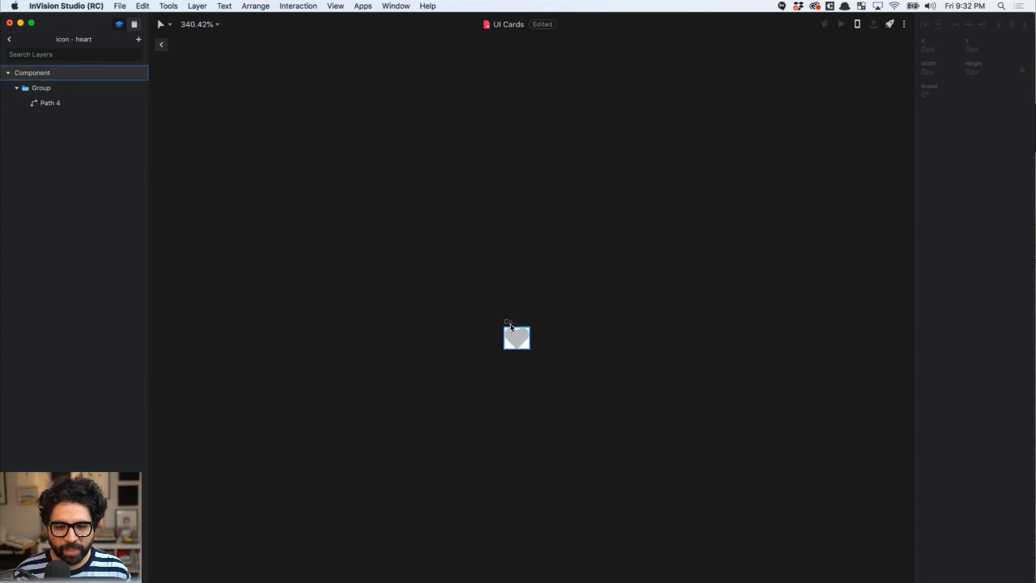
left_click(507, 328)
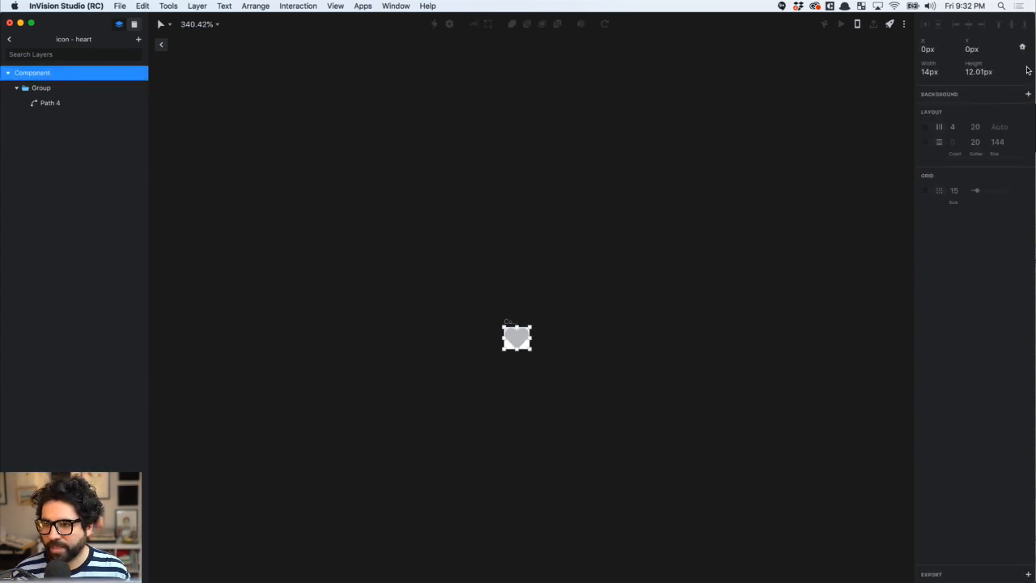
left_click(934, 80)
type("16")
key("Tab")
type("16")
key("Return")
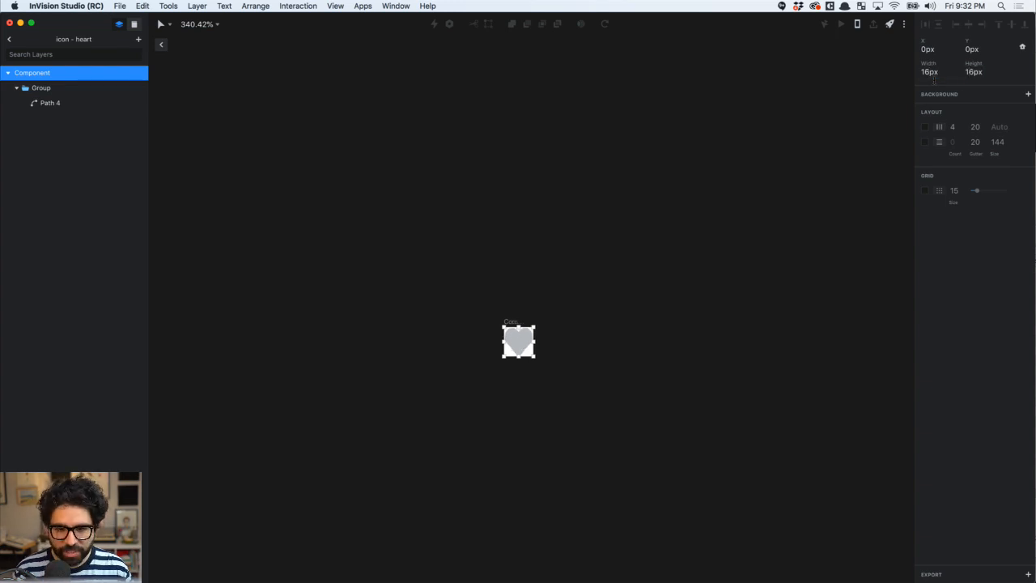
Undo the heart component's height and width changes
scroll(541, 322, "up", 5)
key("super+z")
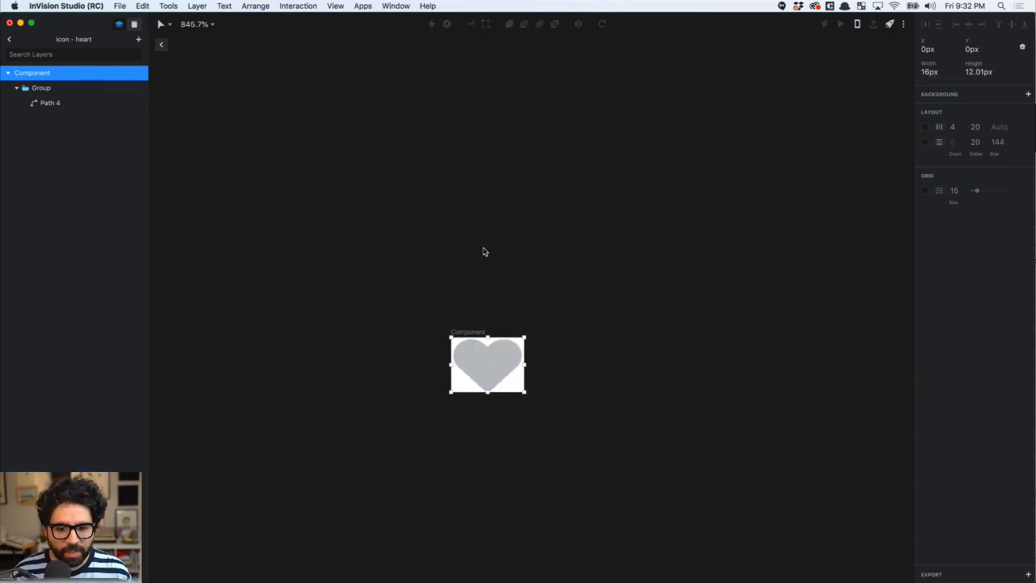
key("super+z")
Ungroup the heart and set its path's constraints to Middle vertically and Center horizontally
left_click(481, 252)
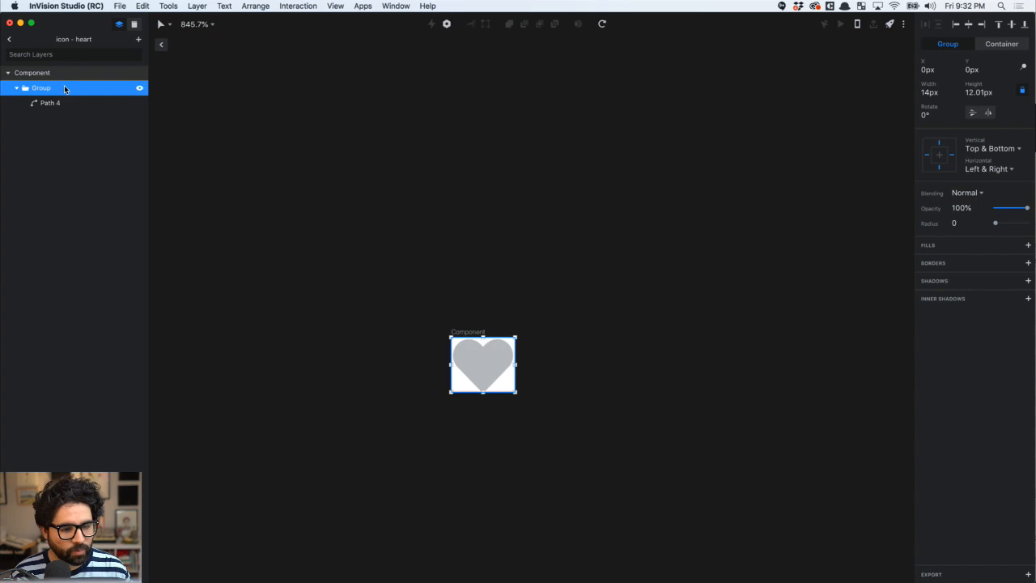
key("super+shift+g")
left_click(939, 145)
left_click(952, 134)
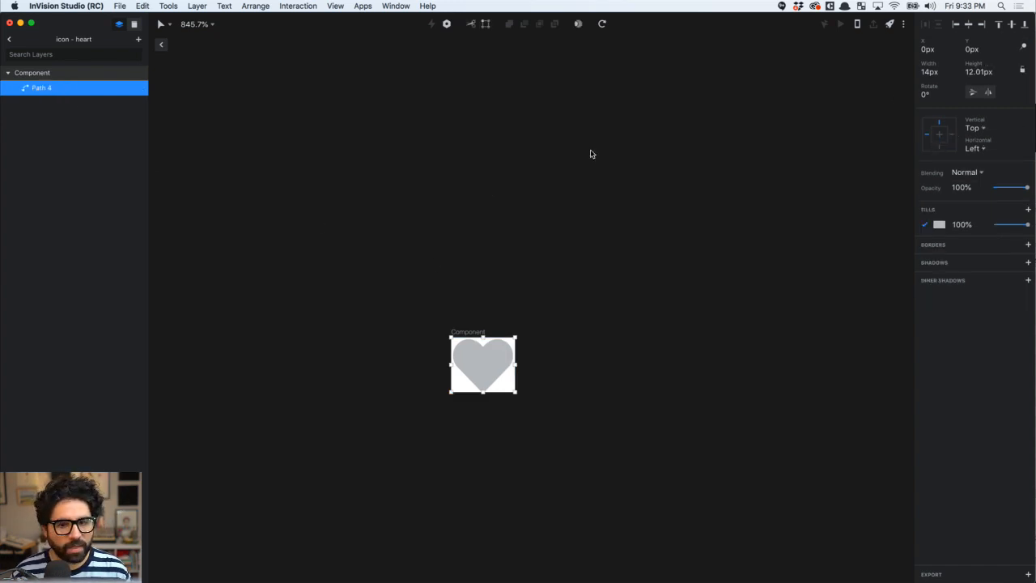
left_click(939, 134)
left_click(942, 135)
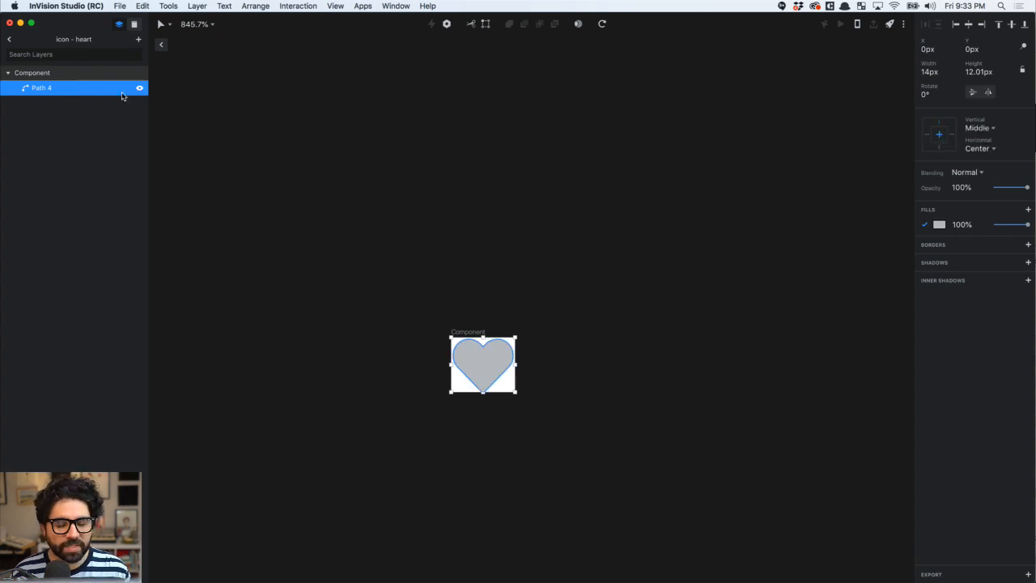
Set the width and height of the component holding the centre-pinned heart path to 16 px each
left_click(62, 72)
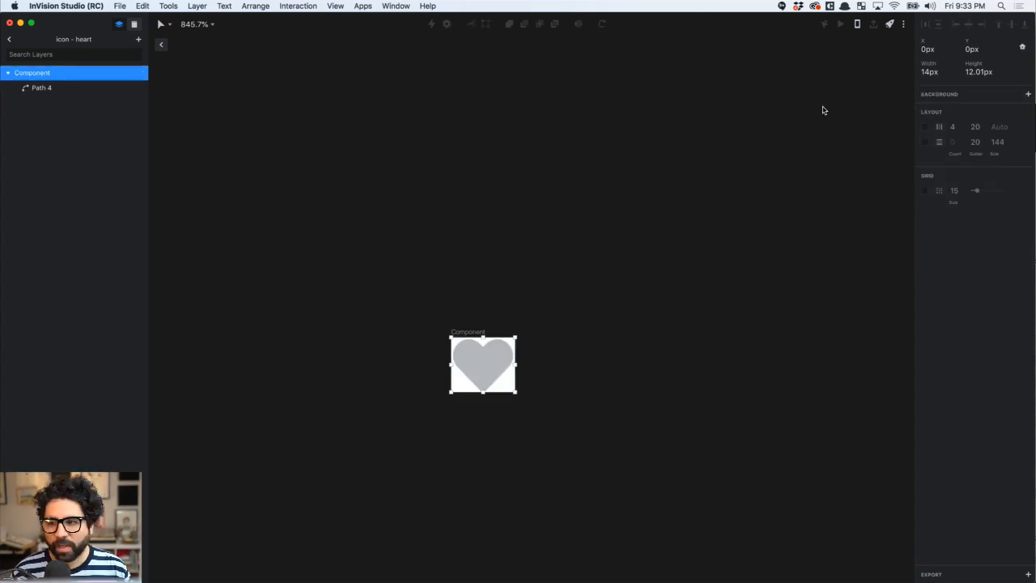
left_click(935, 73)
type("1")
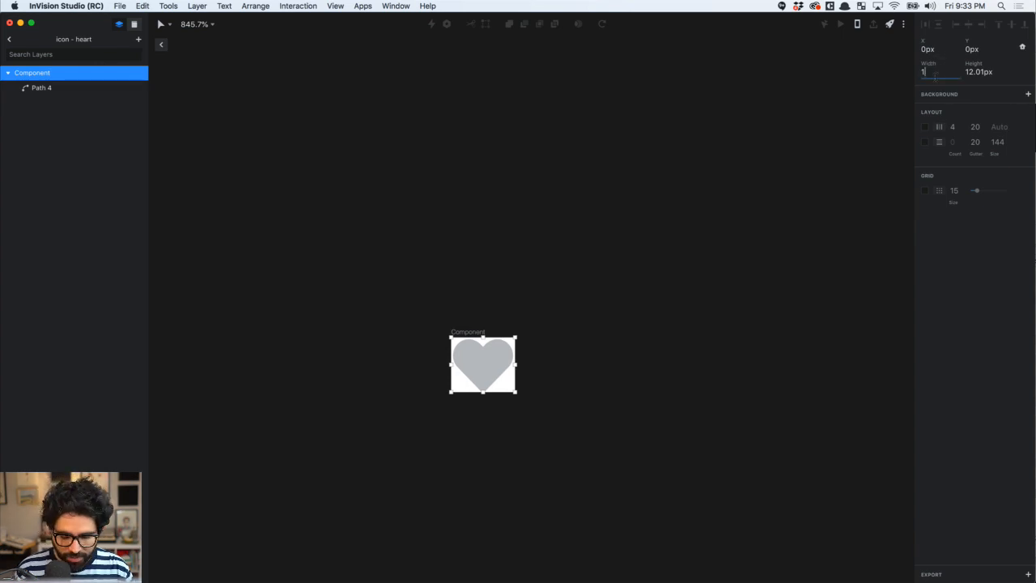
type("6")
key("Tab")
type("16")
key("Return")
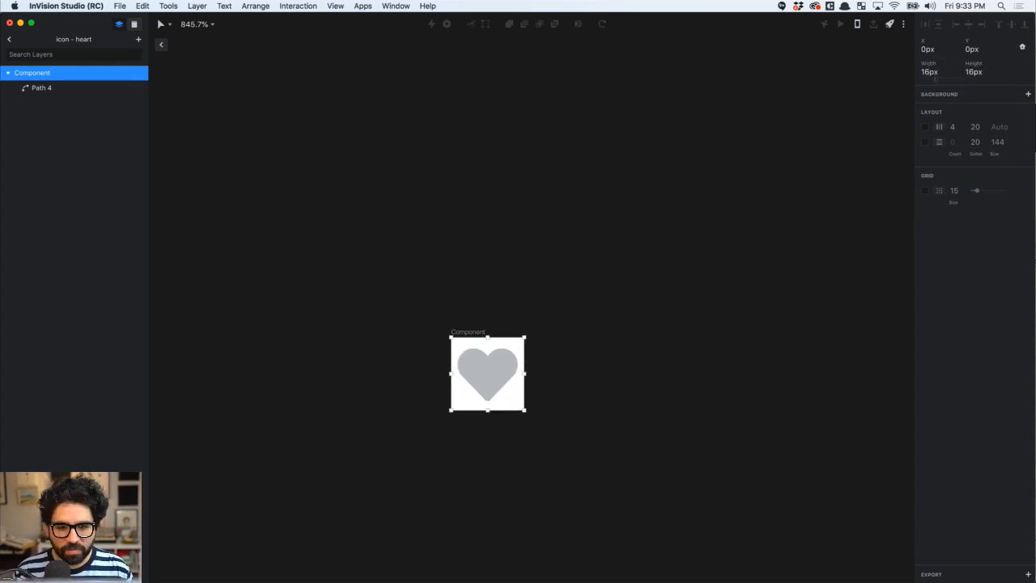
left_click(408, 238)
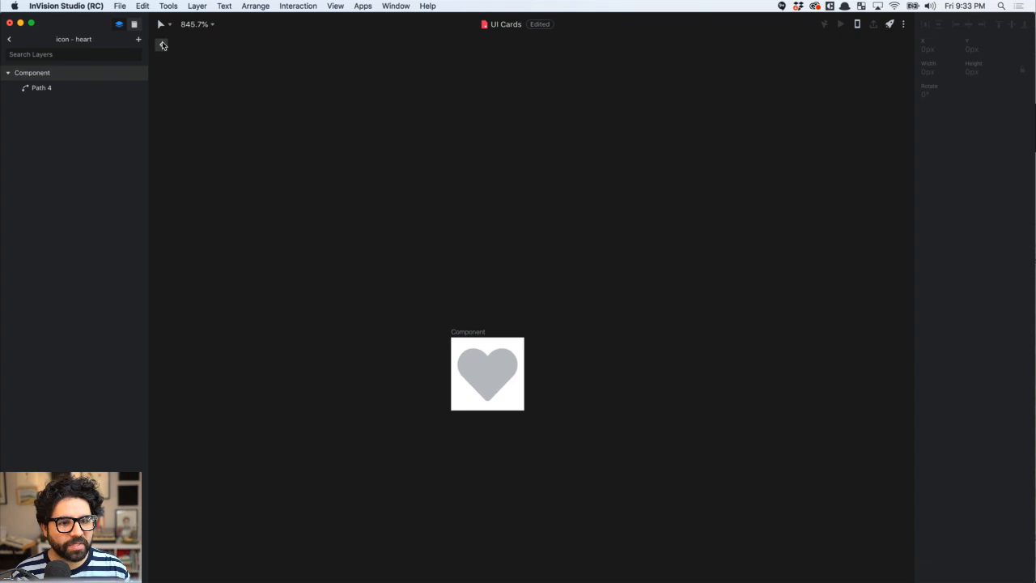
Return from the heart master to the page and ungroup the plus icon
left_click(161, 44)
left_click(528, 299)
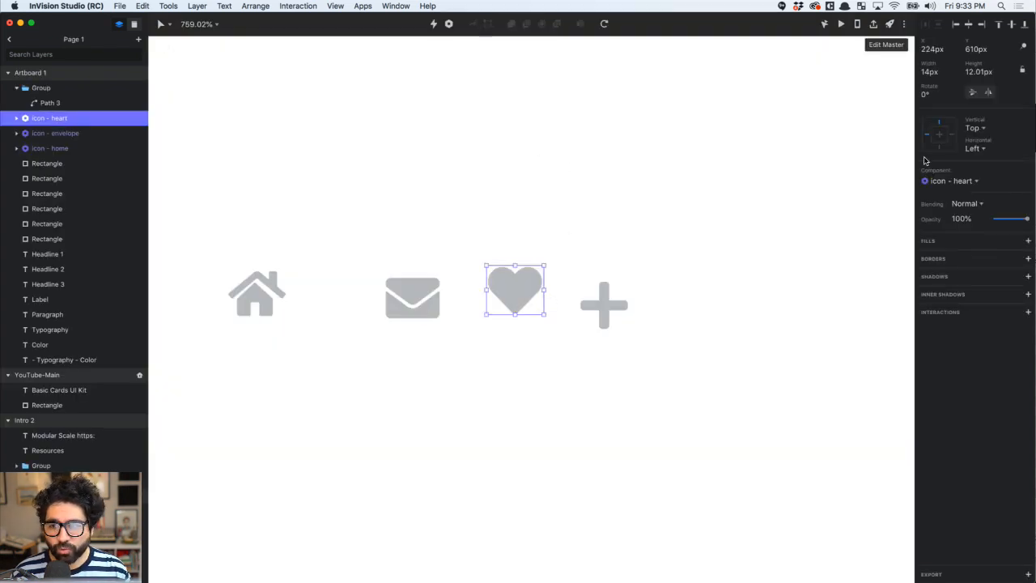
scroll(522, 277, "down", 3)
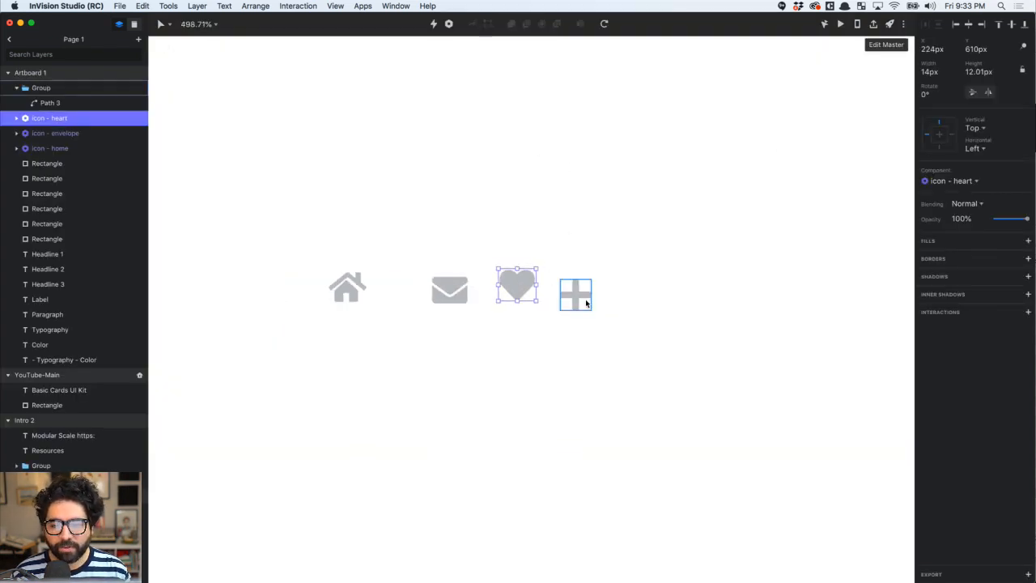
left_click(579, 303)
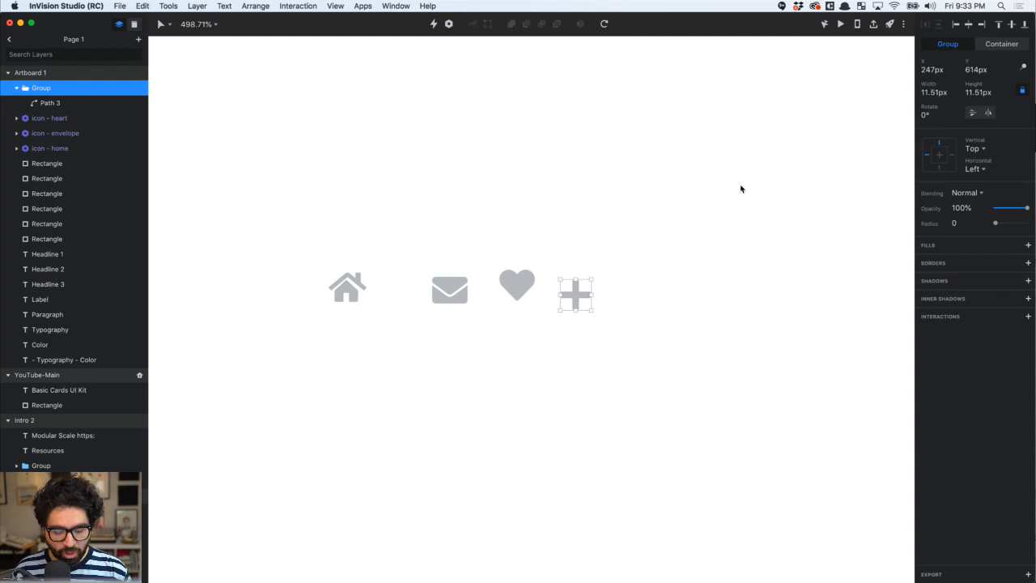
key("super+shift+g")
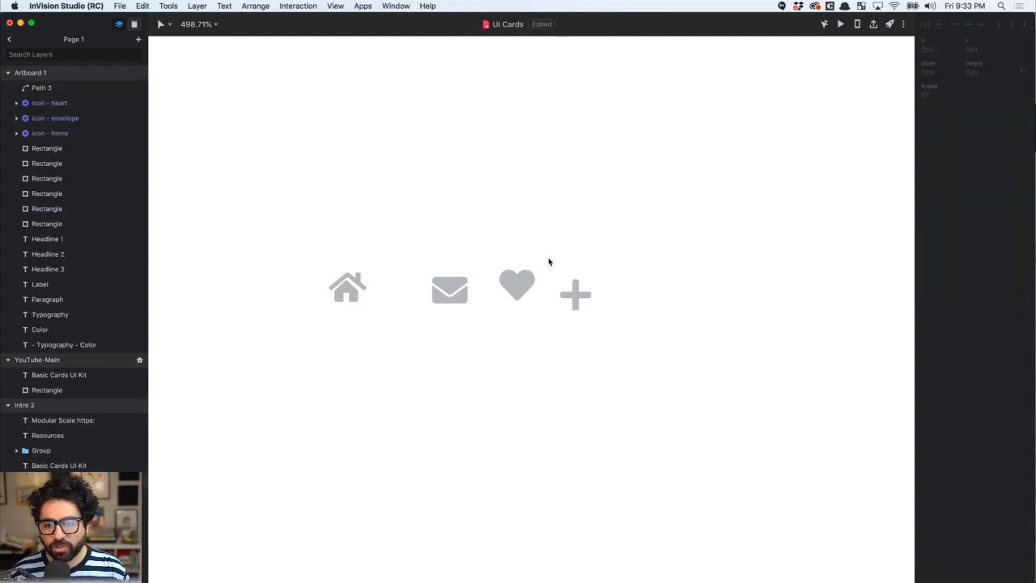
Convert the plus path into a new component named "icon - plus" and go to its master
scroll(558, 289, "up", 5)
left_click(602, 298)
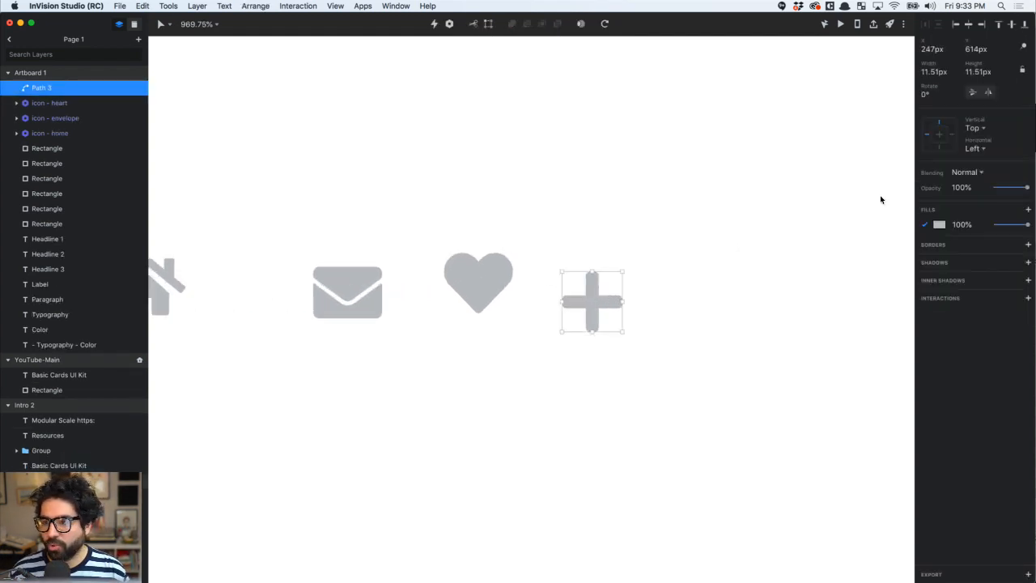
left_click(449, 23)
type("icon - plus")
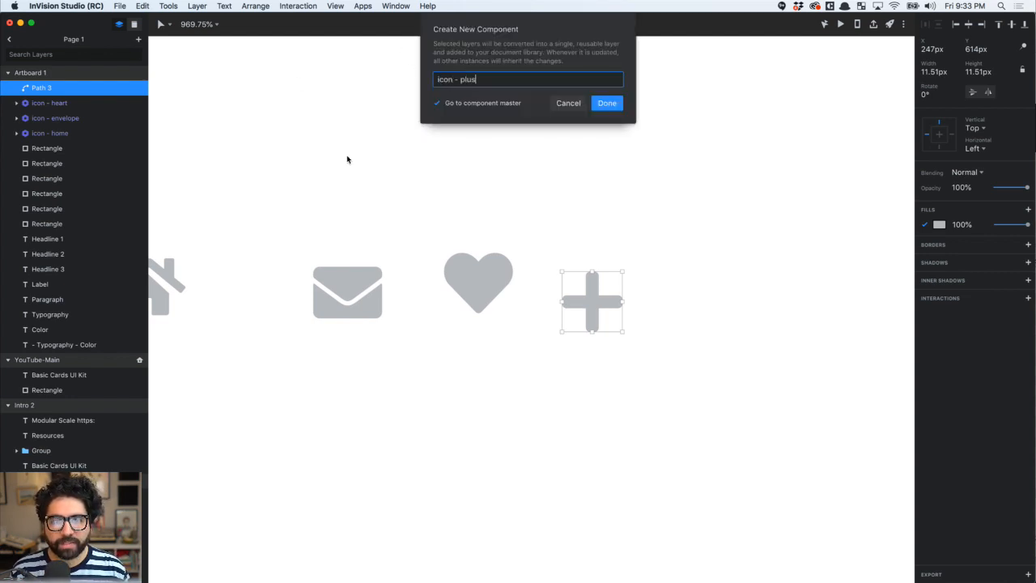
key("Return")
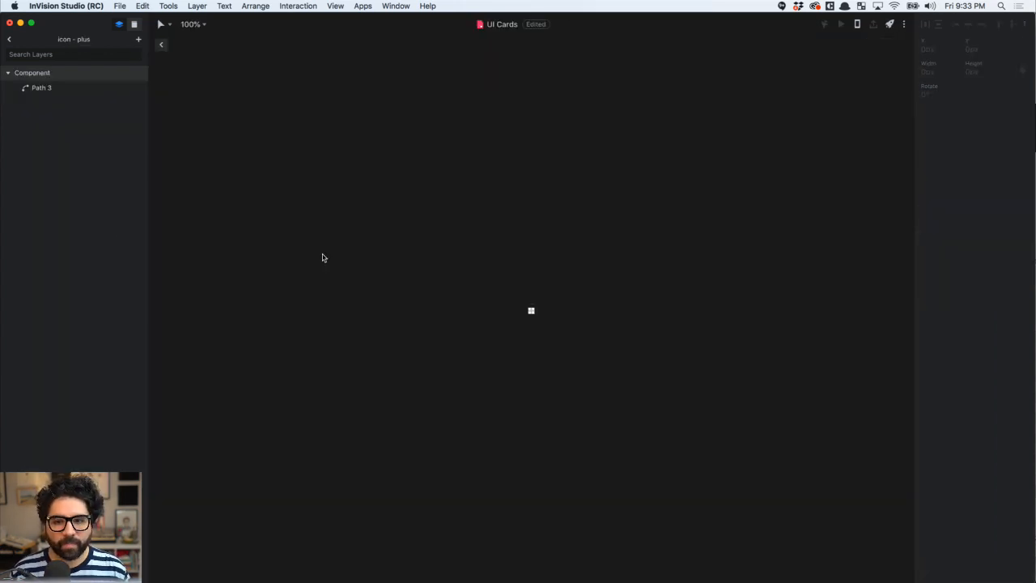
Set the plus path's constraints to Middle vertically and Center horizontally
scroll(496, 326, "up", 5)
left_click(553, 300)
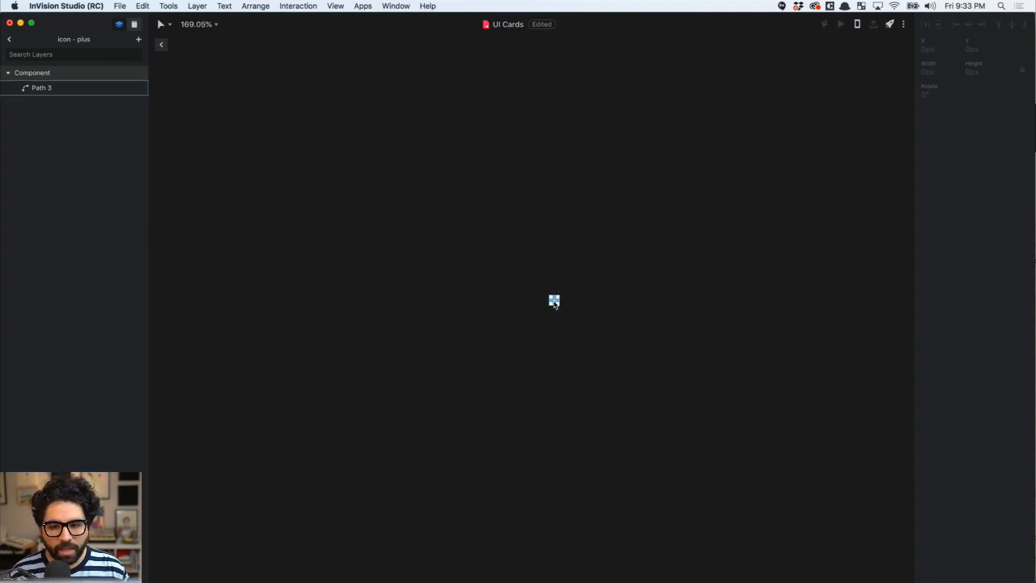
left_click(941, 136)
left_click(939, 134)
scroll(534, 289, "up", 4)
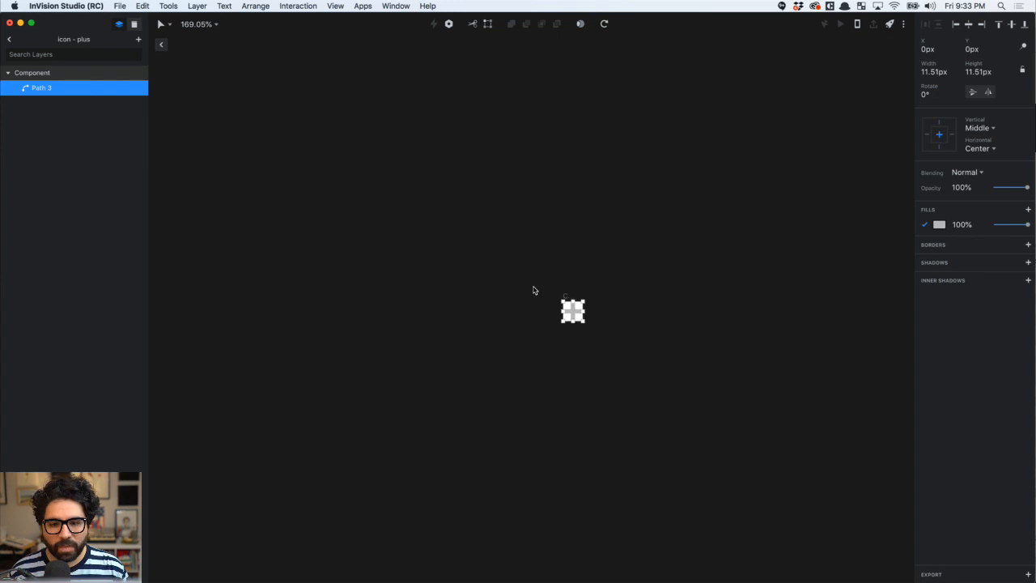
Set the plus component's width and height to 16 px each
left_click(62, 73)
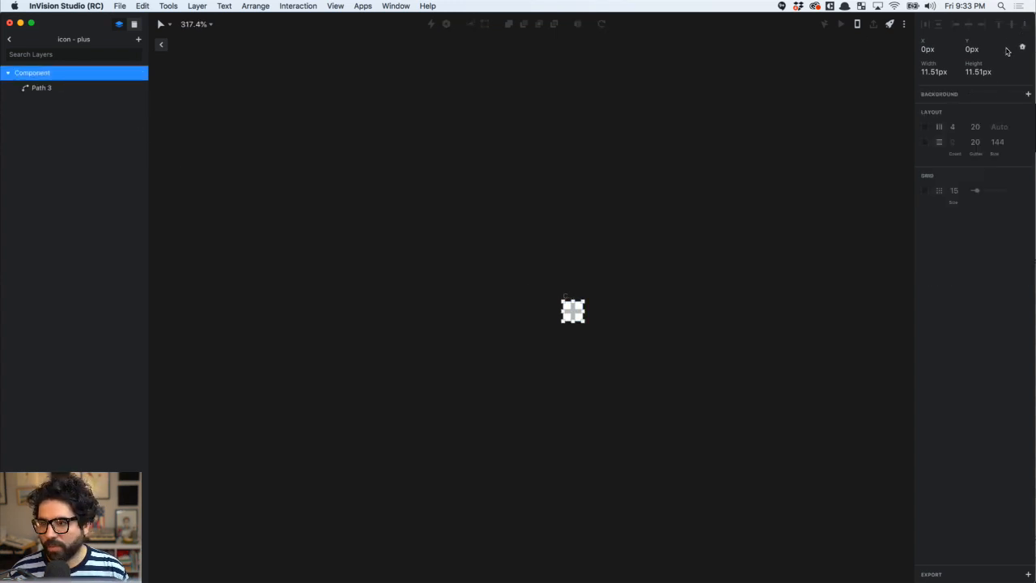
left_click(936, 72)
type("16")
key("Tab")
type("16")
key("Return")
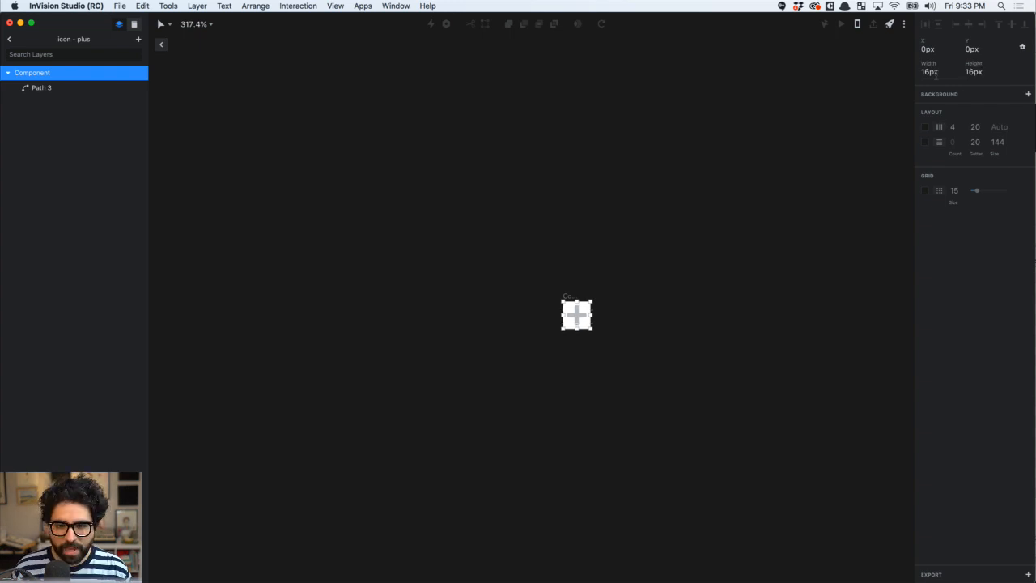
Return to the page and delete the home, envelope, heart and plus icon instances from the artboard
left_click(161, 44)
scroll(548, 289, "down", 5)
left_click(525, 275)
left_click(354, 256)
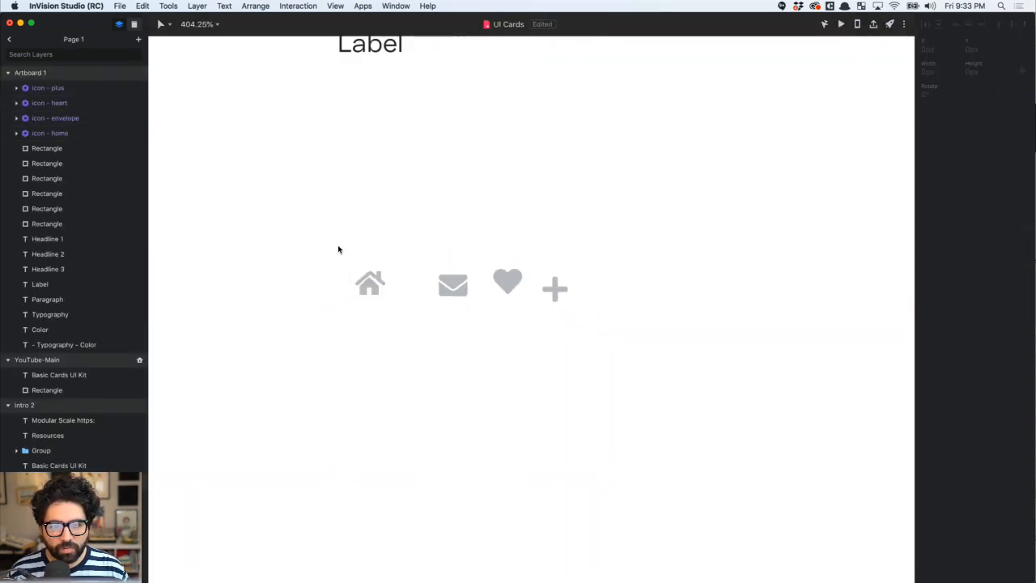
left_click(371, 285)
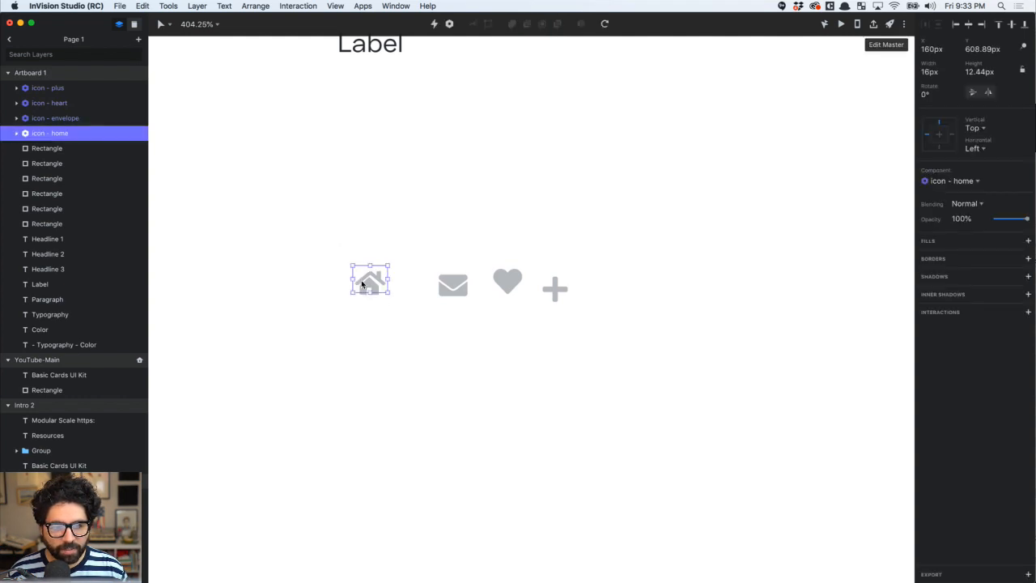
scroll(363, 280, "up", 4)
left_click_drag(290, 199, 855, 338)
key("Delete")
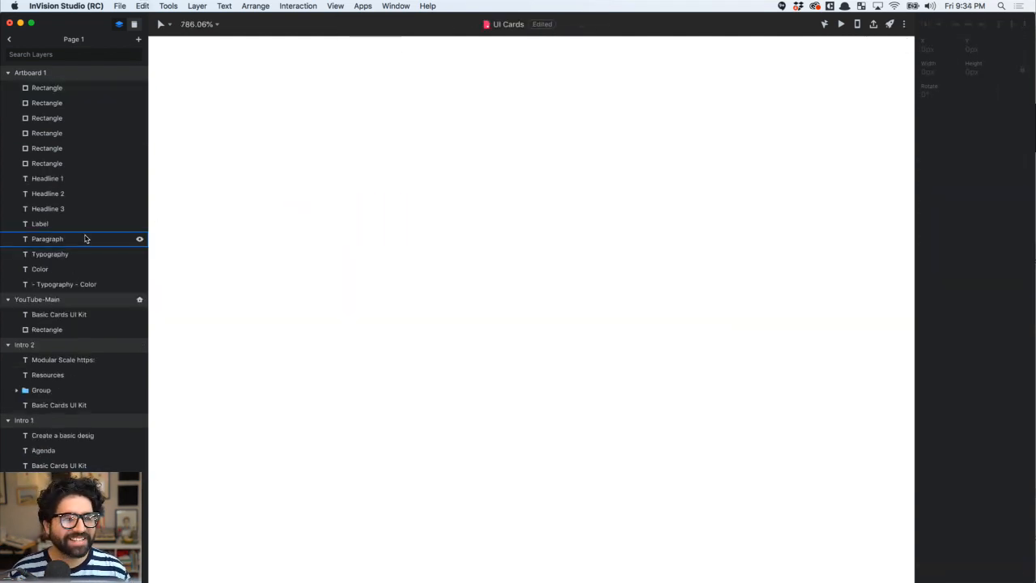
Place the envelope, heart and home components from the library onto the artboard below the Label text
left_click(135, 23)
left_click_drag(28, 76, 451, 212)
left_click_drag(44, 93, 397, 281)
left_click_drag(35, 106, 463, 159)
In the home component's master, check Path 2 and Path 7 so the off-centre house body lines up with the roof, and return to the page
left_click(497, 185)
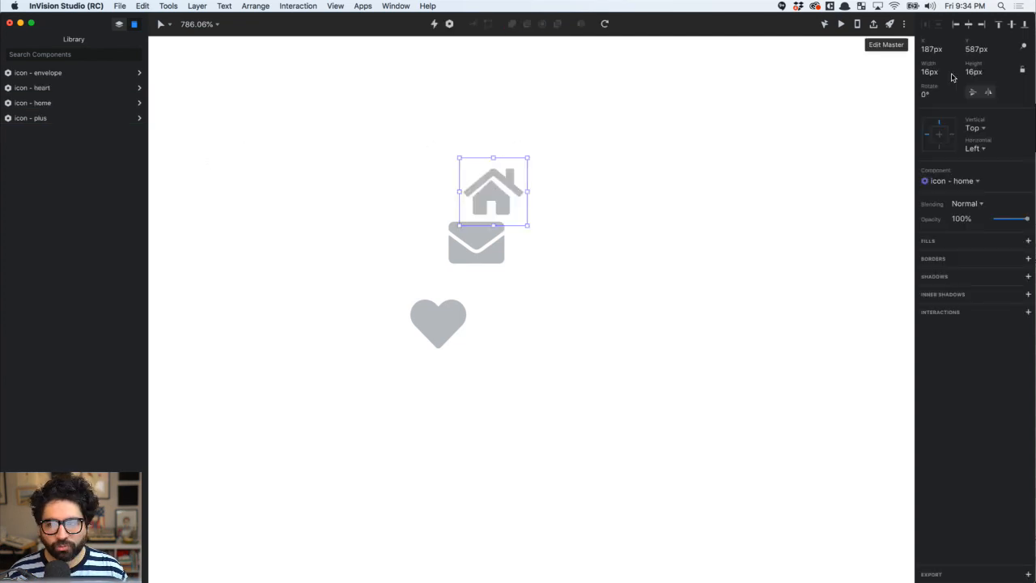
left_click(901, 48)
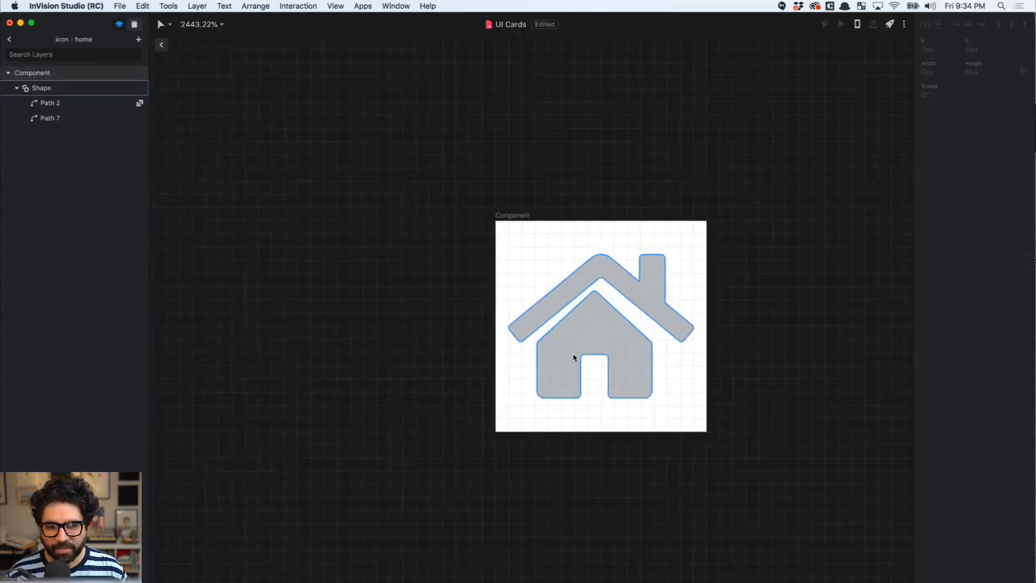
left_click(631, 326)
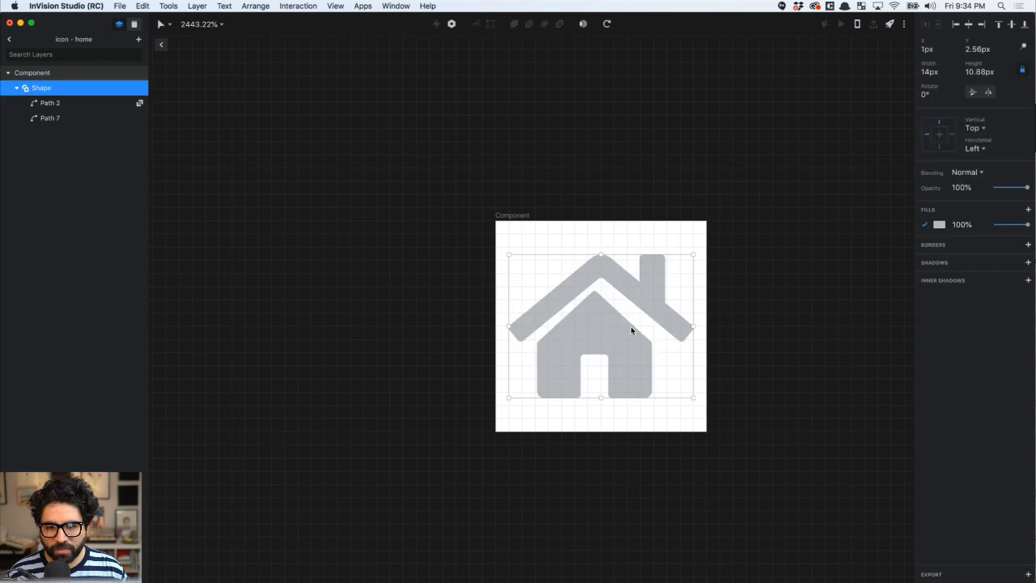
left_click(71, 106)
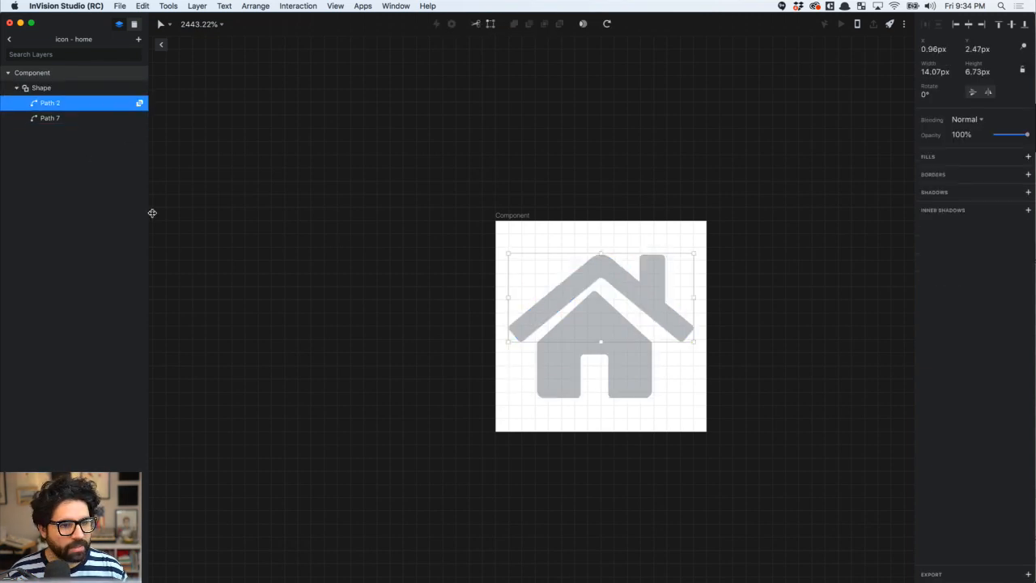
left_click(41, 84)
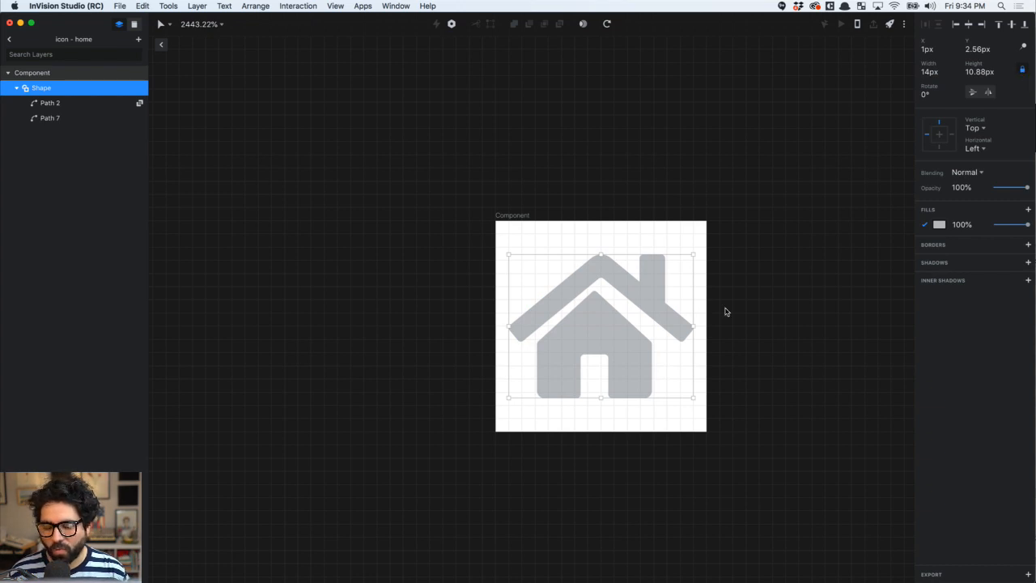
left_click(64, 104)
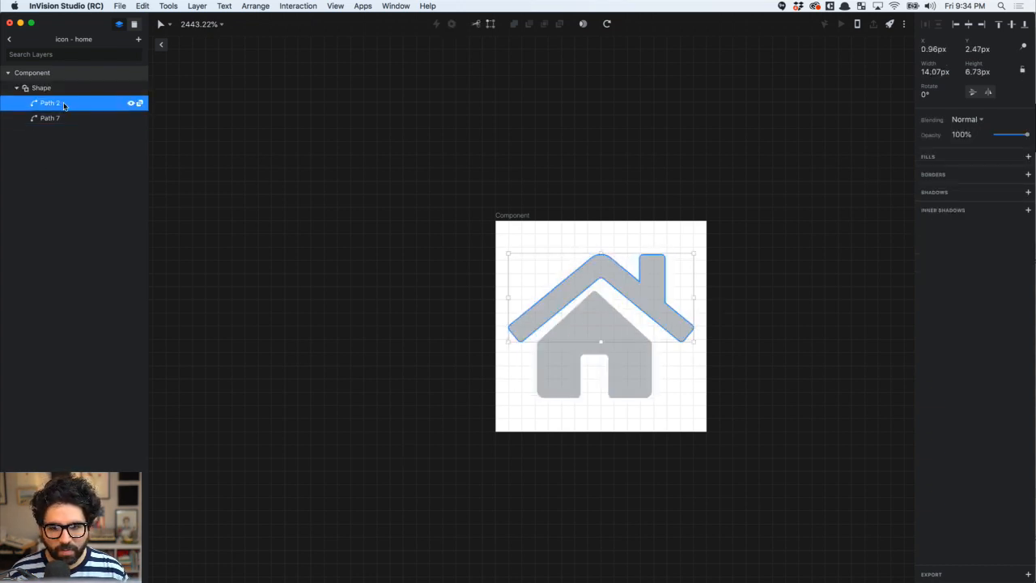
left_click(65, 122)
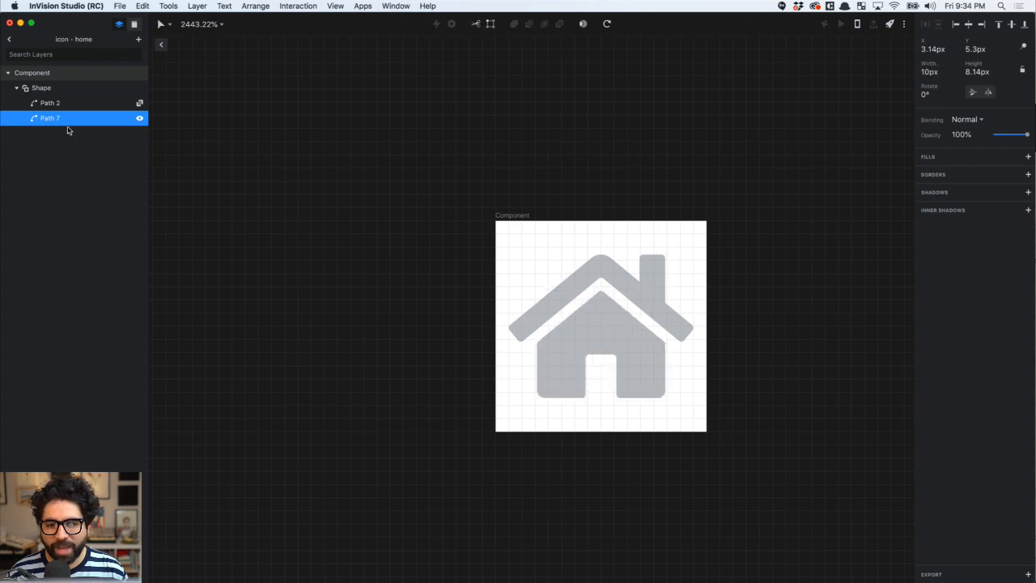
left_click(161, 46)
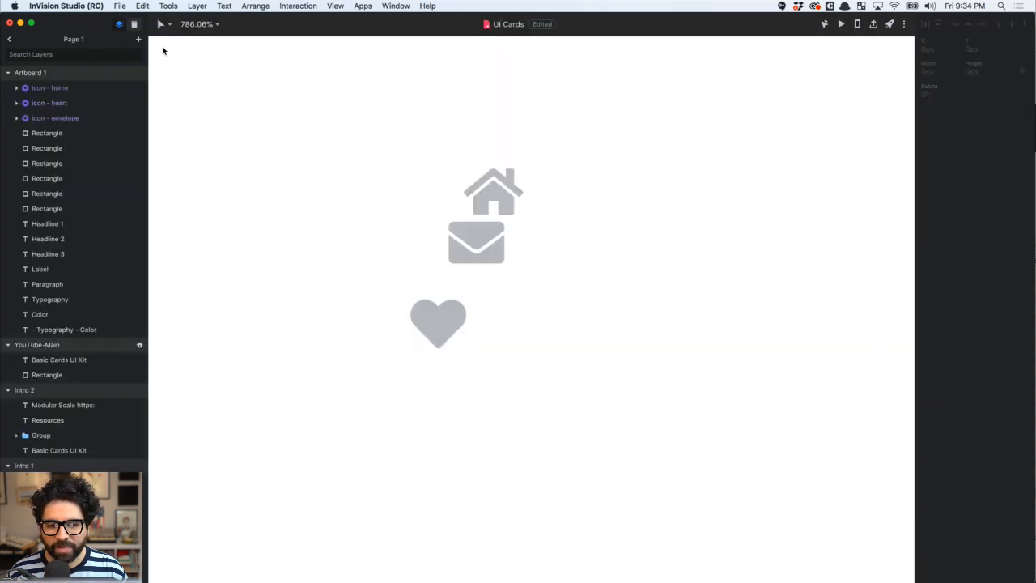
Place the plus component from the library beside the other icons
left_click(493, 192)
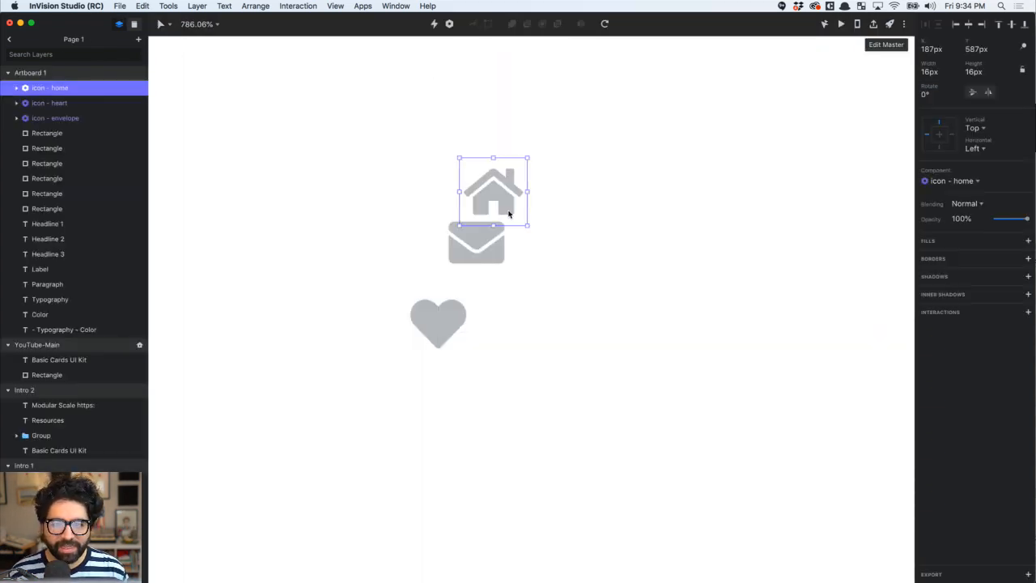
left_click(435, 327)
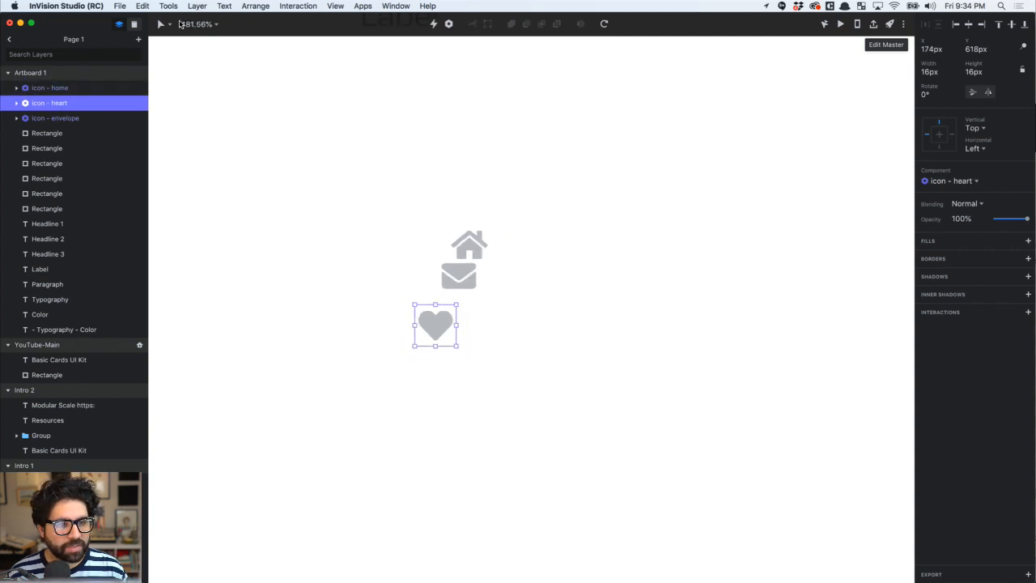
left_click(135, 24)
left_click_drag(47, 119, 540, 323)
Align the four icons on their vertical middles and space them horizontally into an even row
scroll(427, 335, "down", 5)
scroll(427, 335, "down", 3)
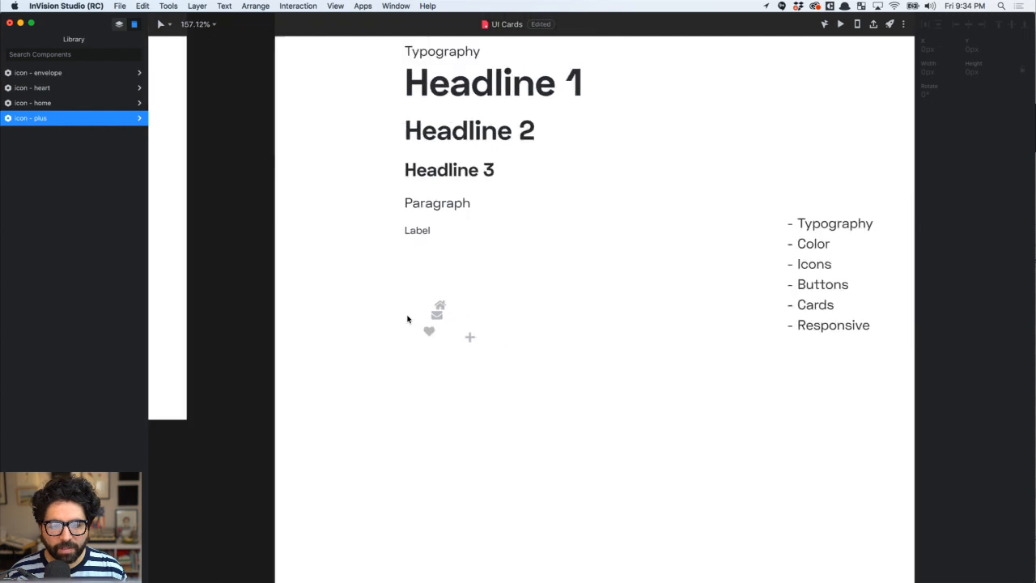
left_click_drag(403, 280, 520, 381)
scroll(520, 381, "down", 3)
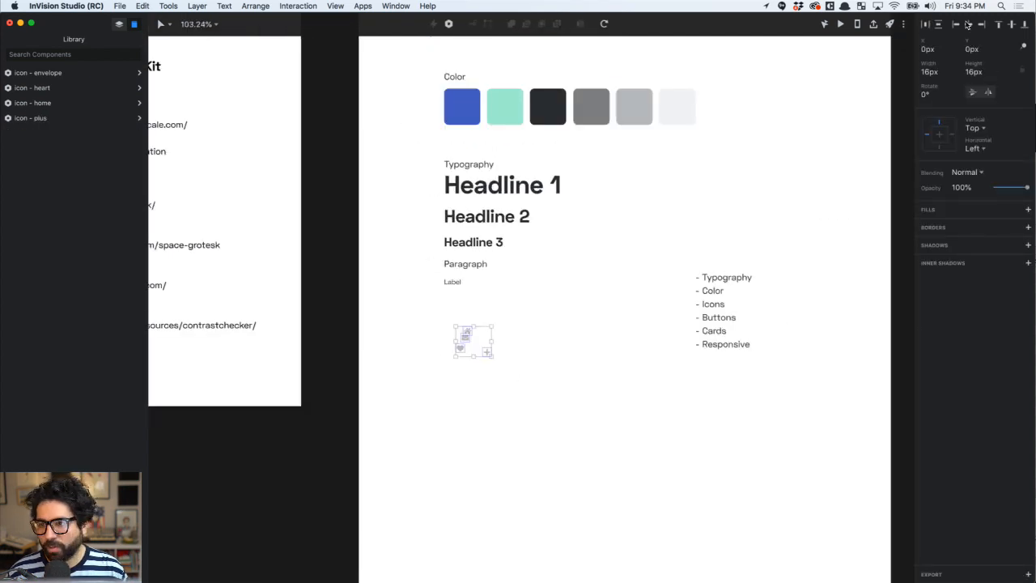
left_click(1011, 24)
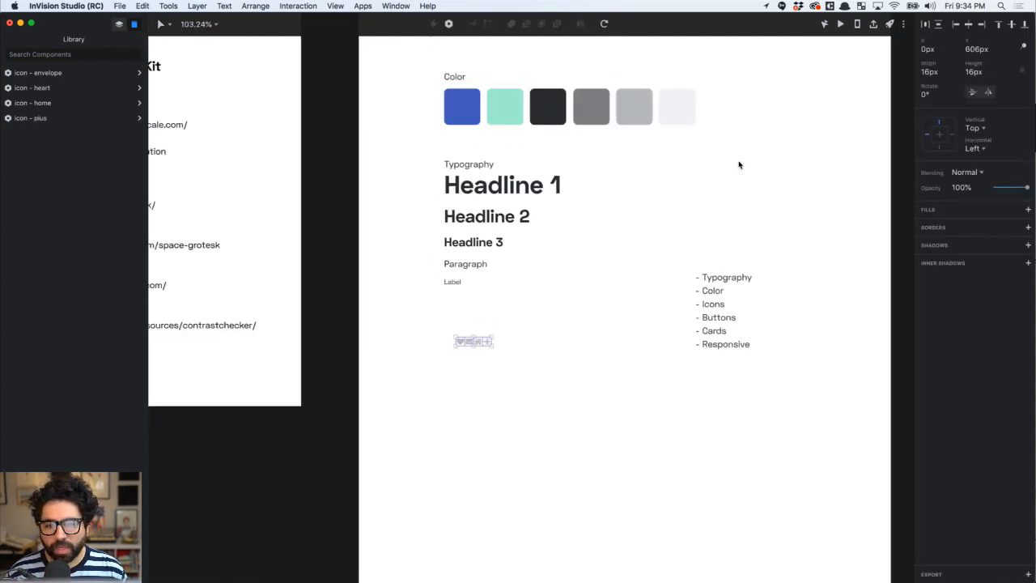
Move the row of icons beneath the Label text at Y 570 px, flush with the text's left edge
left_click(474, 359)
scroll(527, 312, "up", 3)
left_click_drag(377, 343, 429, 327)
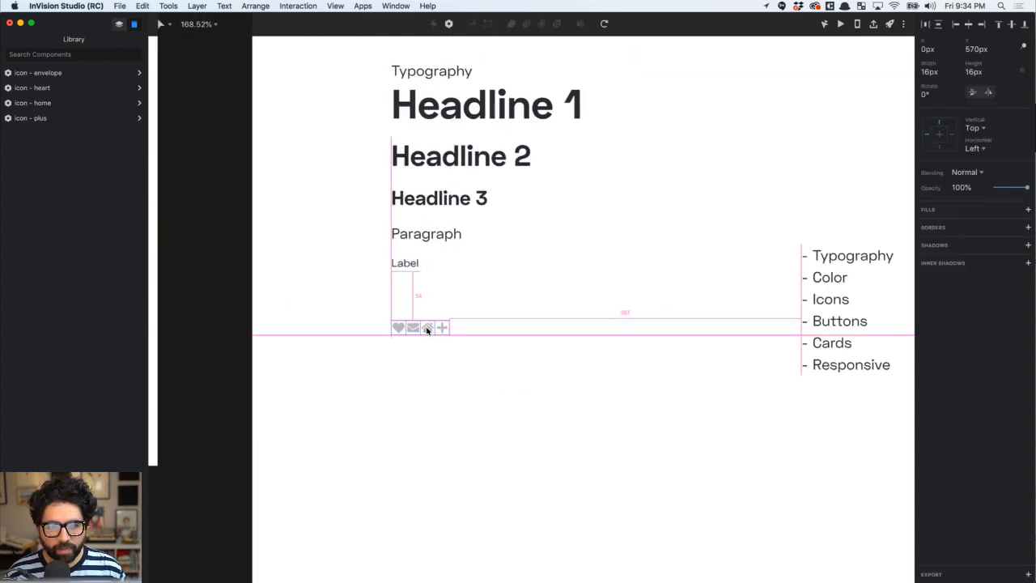
Duplicate the Typography heading to just above the icon row and change its text to "Icons"
left_click(488, 232)
left_click_drag(409, 77, 410, 288)
double_click(410, 289)
type("Icons")
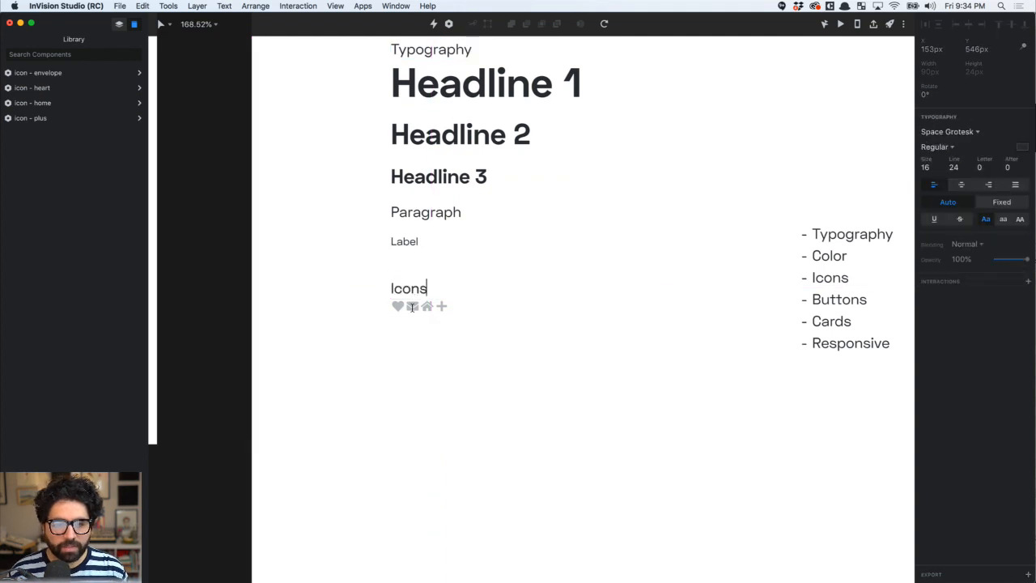
Shift the Icons heading and icon row down, and lower the row another 20 px to separate it from the heading
left_click(351, 326)
left_click_drag(351, 326, 421, 292)
left_click(373, 285)
left_click_drag(358, 330, 468, 316)
key("shift+Down")
key("shift+Down")
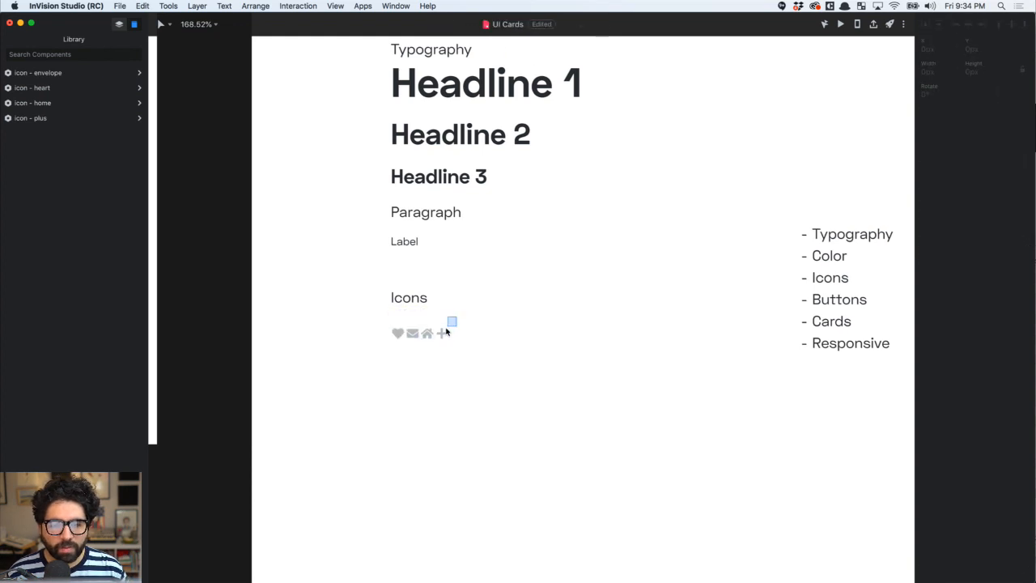
Move the plus icon 20 px to the right and distribute the four icons evenly across the wider row
left_click(443, 332)
key("shift+Right")
key("shift+Right")
left_click_drag(343, 318, 532, 360)
left_click(925, 23)
left_click(522, 382)
Move the row of icons 10 px up toward the Icons heading
key("z")
left_click_drag(363, 258, 514, 412)
left_click_drag(317, 257, 611, 355)
key("shift+Up")
Duplicate the row of four icons directly below the original row
left_click(532, 369)
left_click_drag(334, 243, 721, 331)
left_click_drag(444, 286, 447, 357)
Change the fill of the heart in the second row to the blue document color 4a65c5
double_click(397, 353)
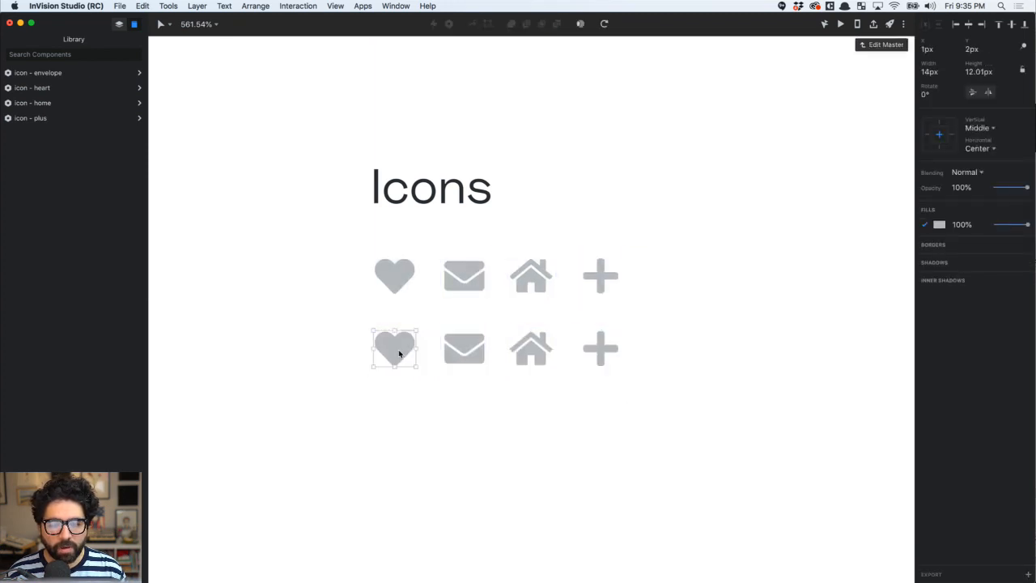
left_click(939, 224)
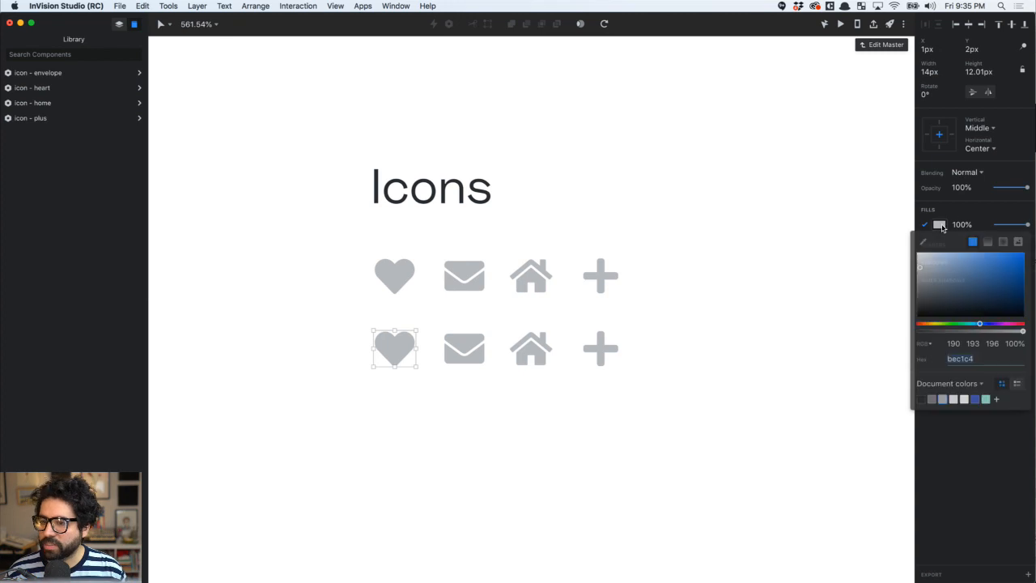
left_click(975, 400)
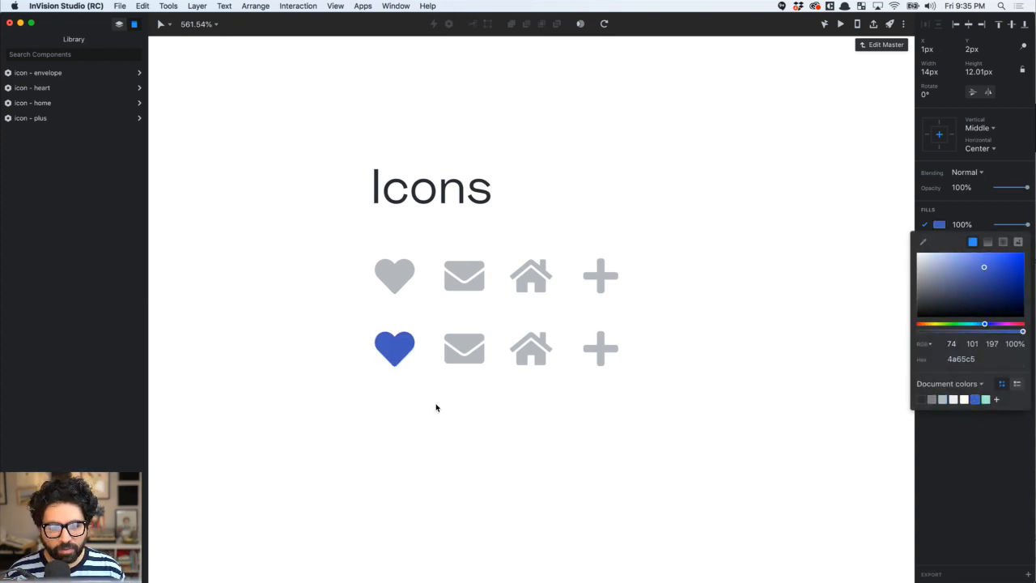
Try to ungroup the envelope artwork inside its master component and undo the change
left_click(468, 354)
left_click(470, 356)
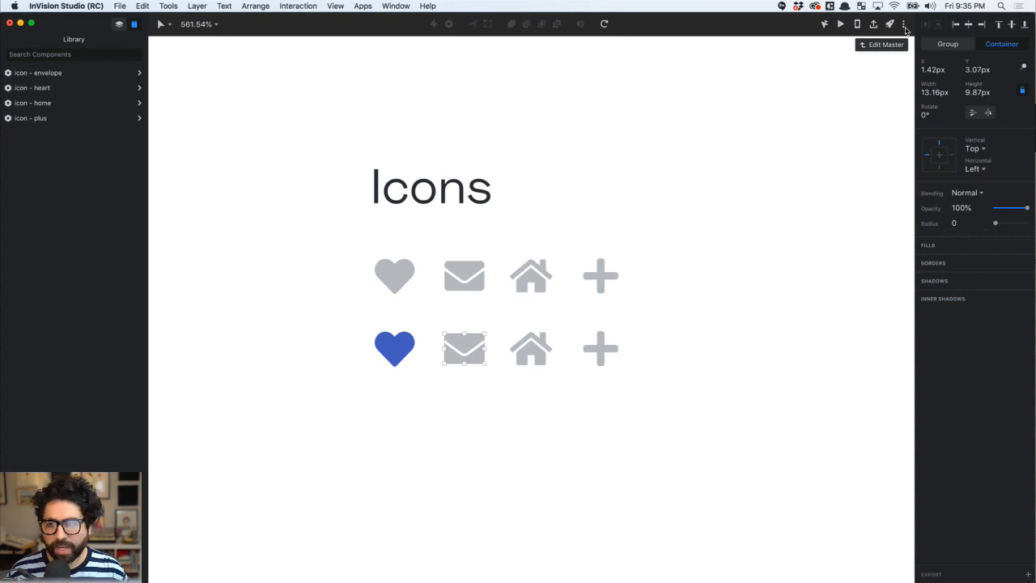
left_click(884, 44)
left_click(92, 88)
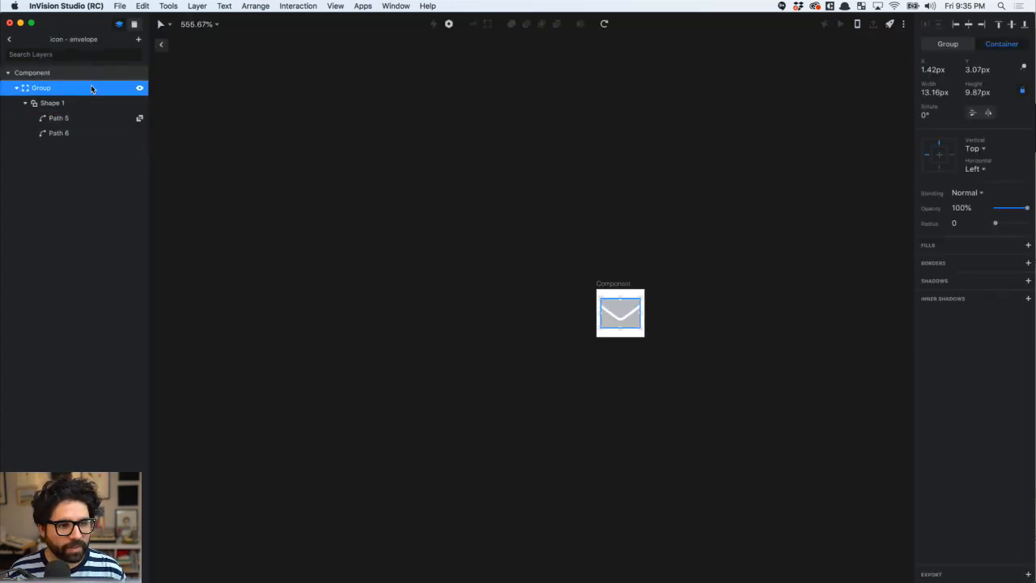
key("super+shift+g")
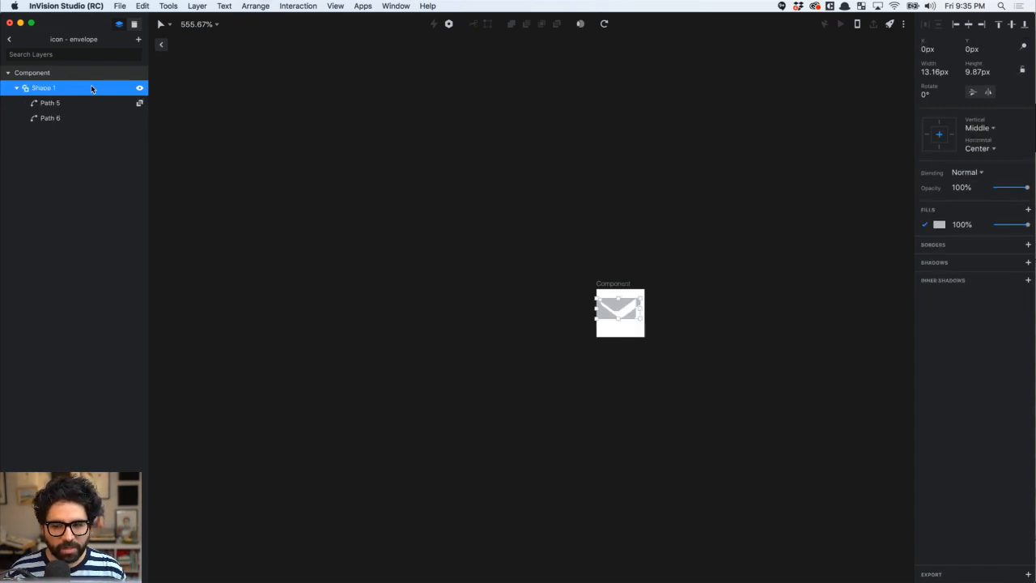
key("super+z")
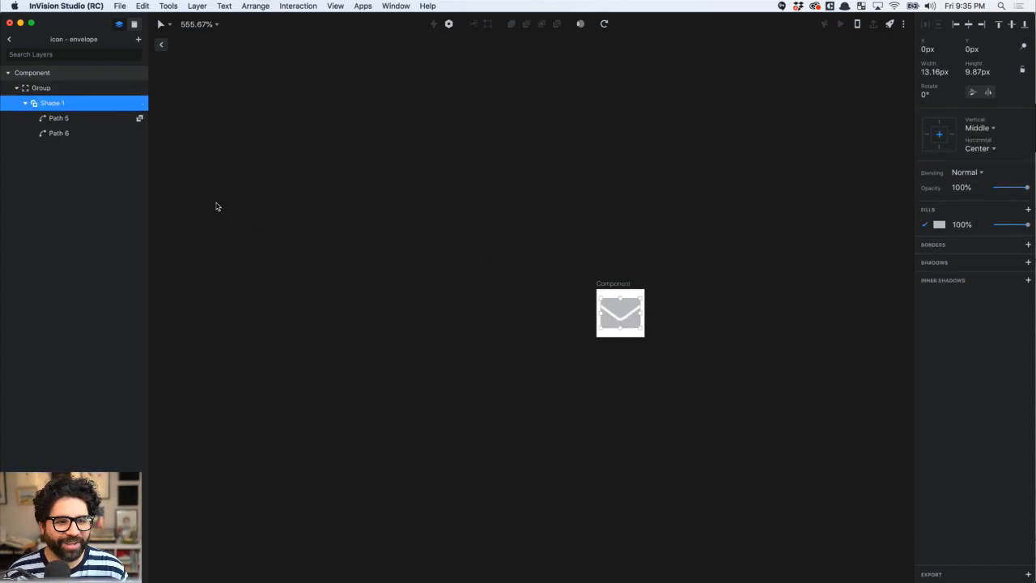
left_click(91, 87)
left_click(84, 104)
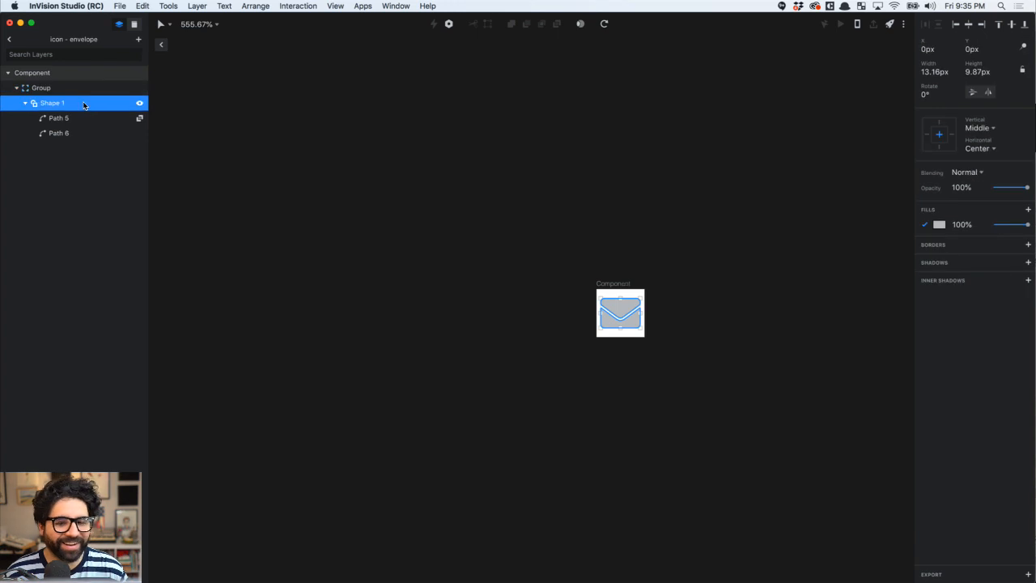
left_click(161, 44)
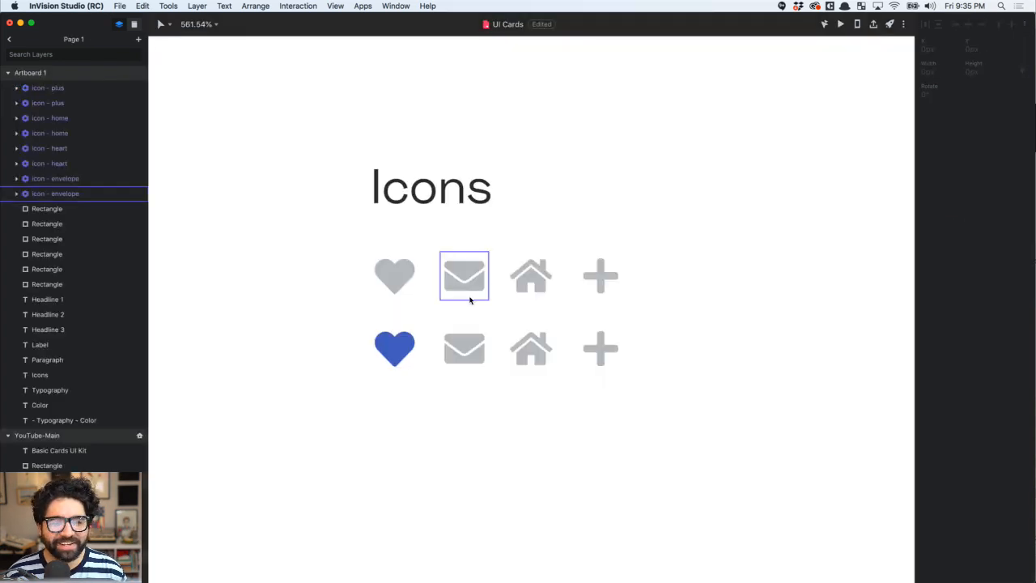
Change the fill of the envelope shape in the second row to the blue document color 4a65c5
double_click(477, 341)
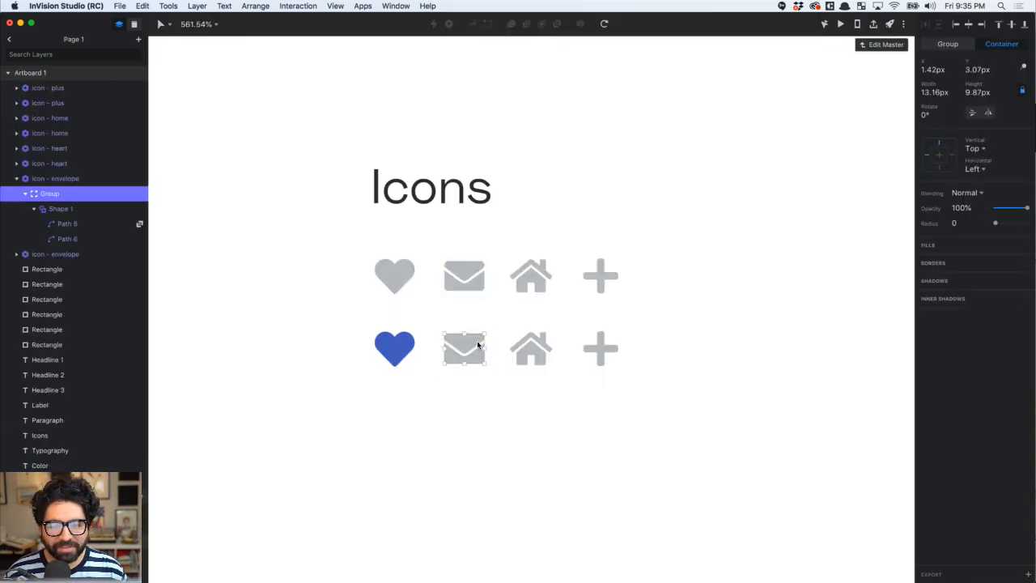
double_click(478, 344)
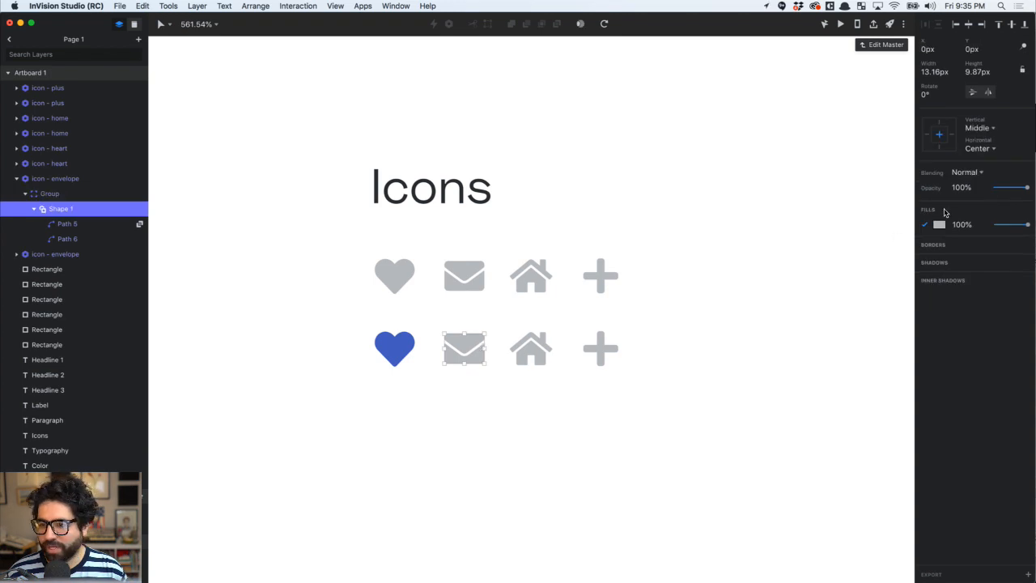
left_click(939, 225)
left_click(974, 398)
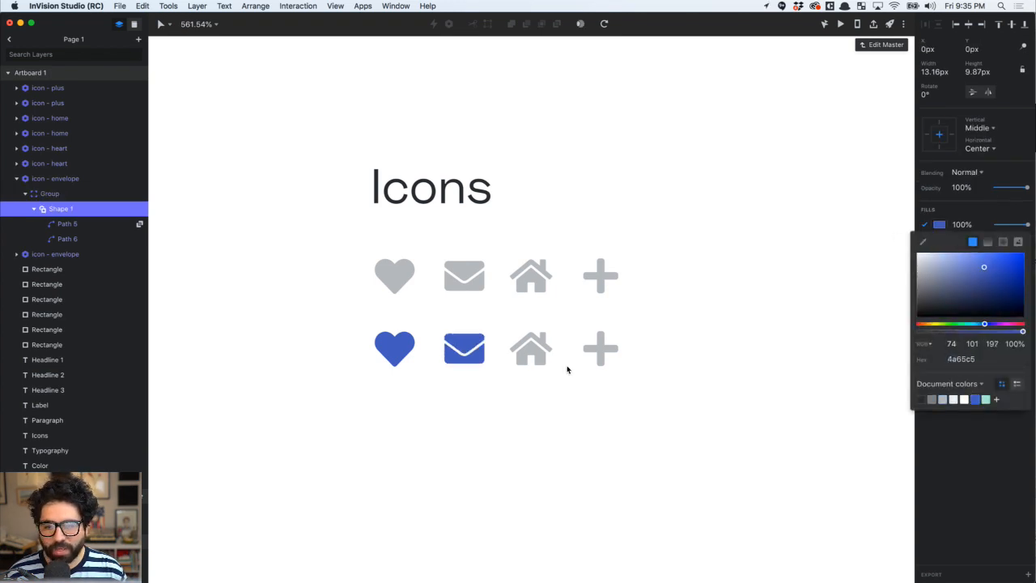
Recolor the home icon in the second row with the blue document color
double_click(540, 358)
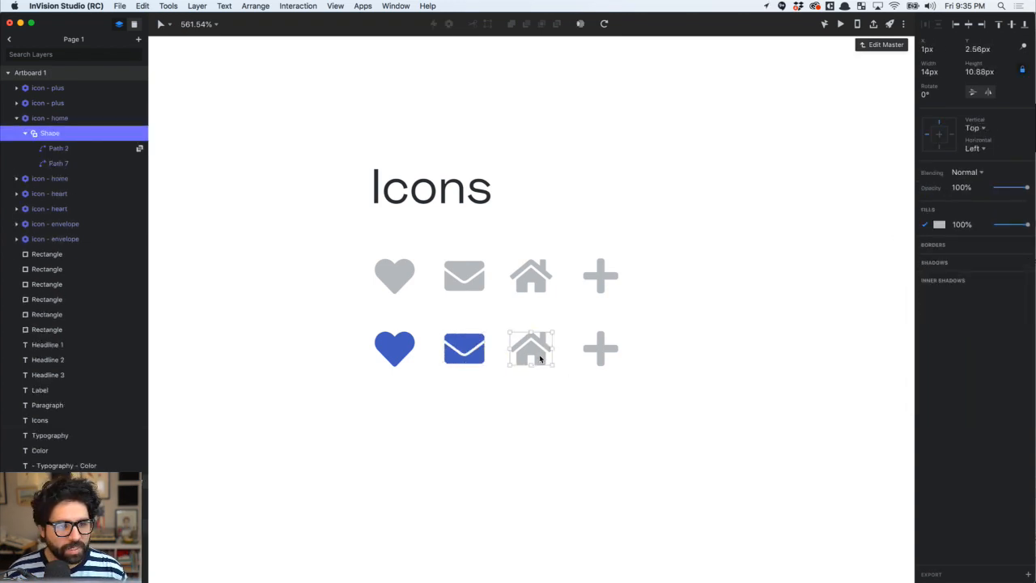
left_click(938, 224)
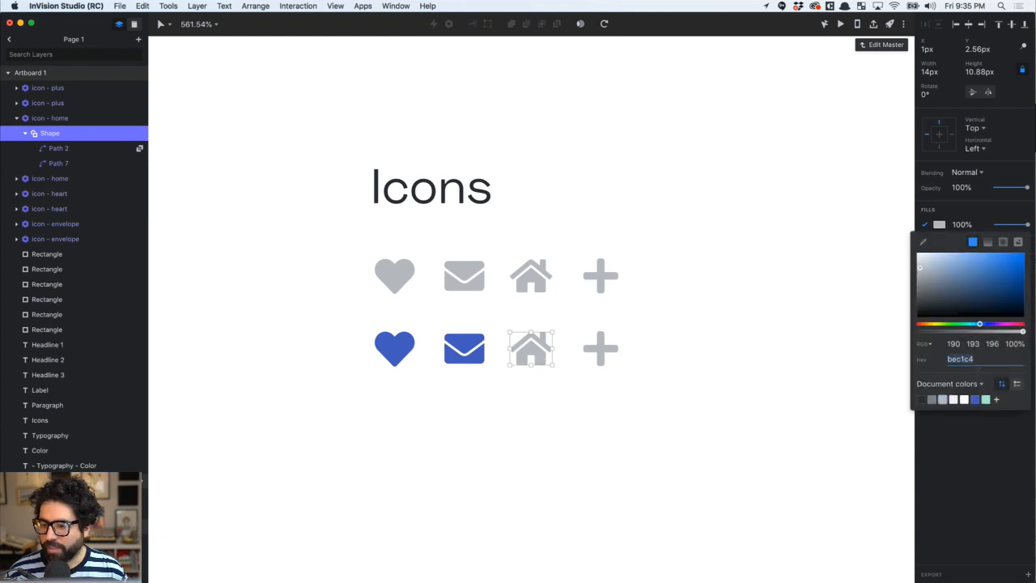
left_click(974, 399)
Apply the blue document color to the fill of the plus icon in the second row
left_click(604, 349)
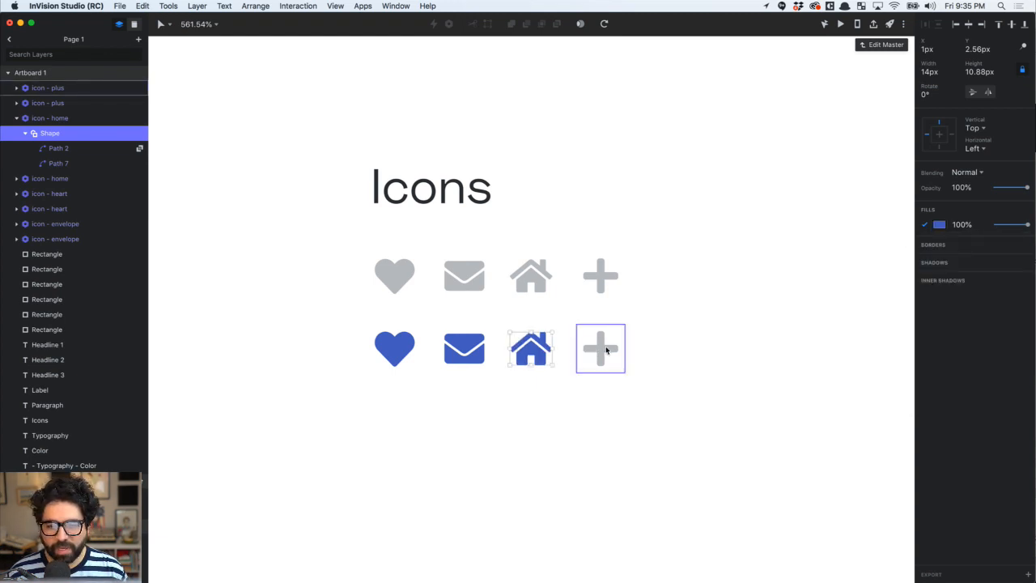
double_click(603, 349)
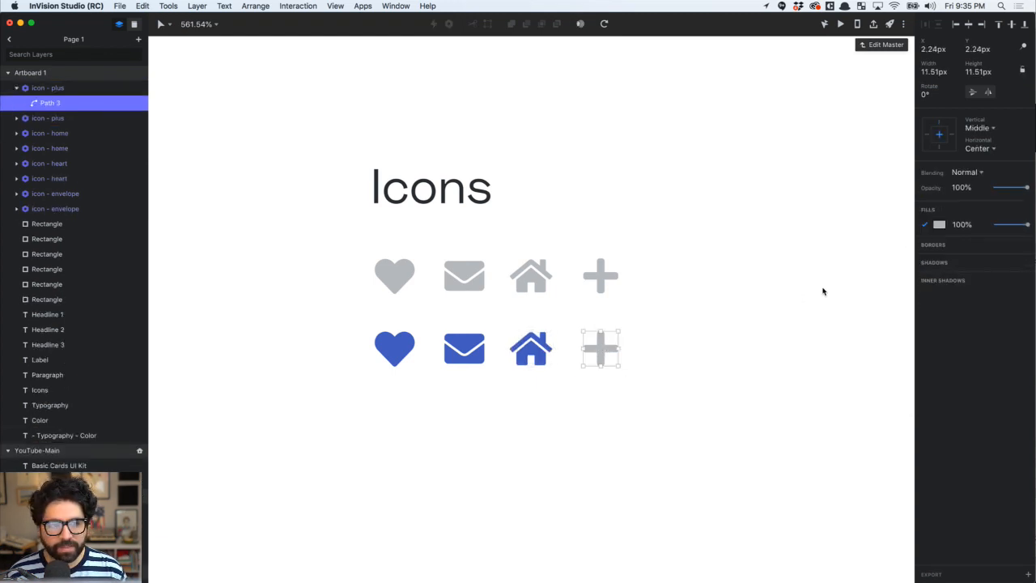
left_click(939, 225)
left_click(978, 399)
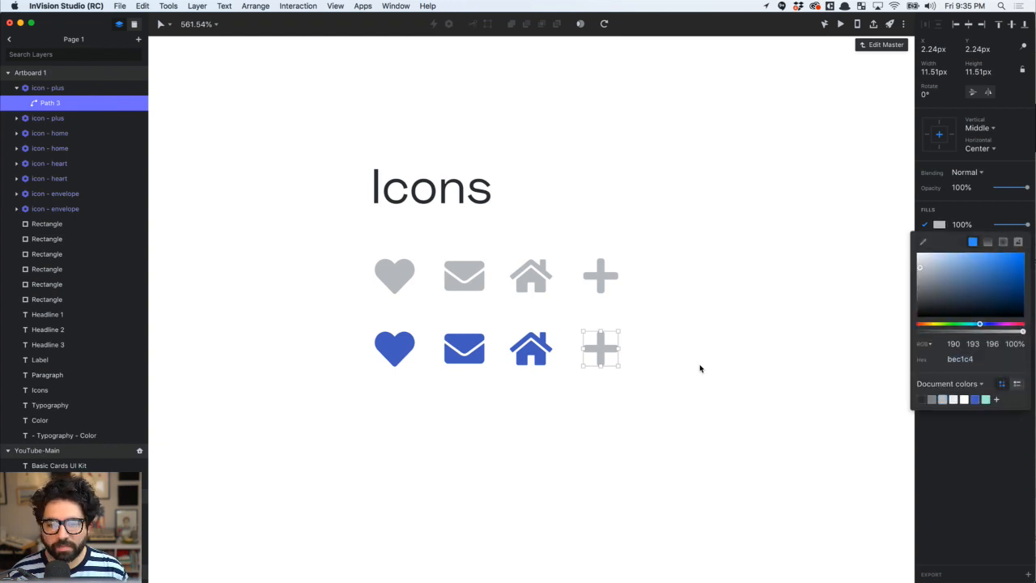
left_click(698, 366)
left_click(938, 224)
left_click(979, 400)
left_click(724, 396)
scroll(723, 395, "down", 3)
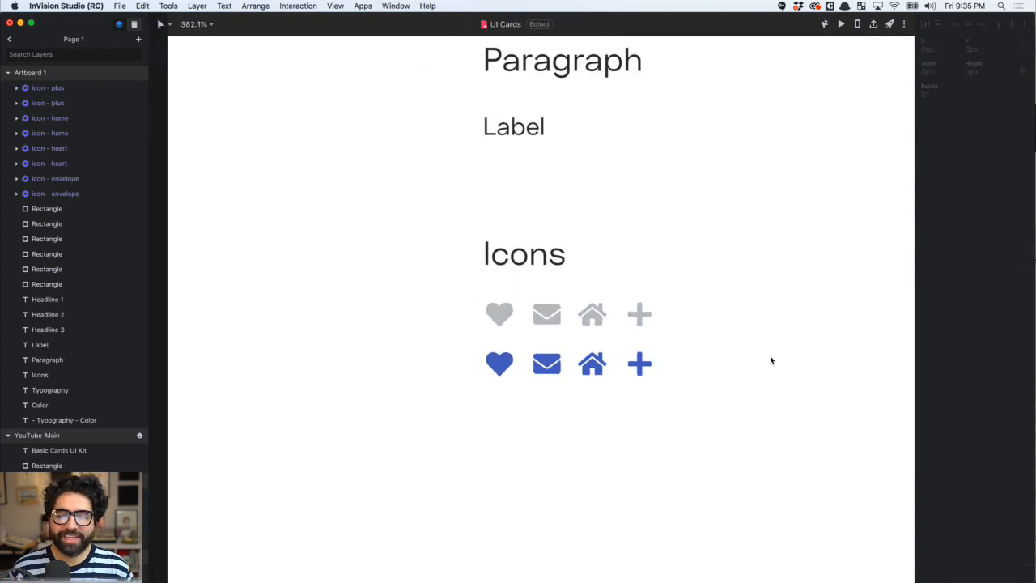
scroll(770, 360, "down", 3)
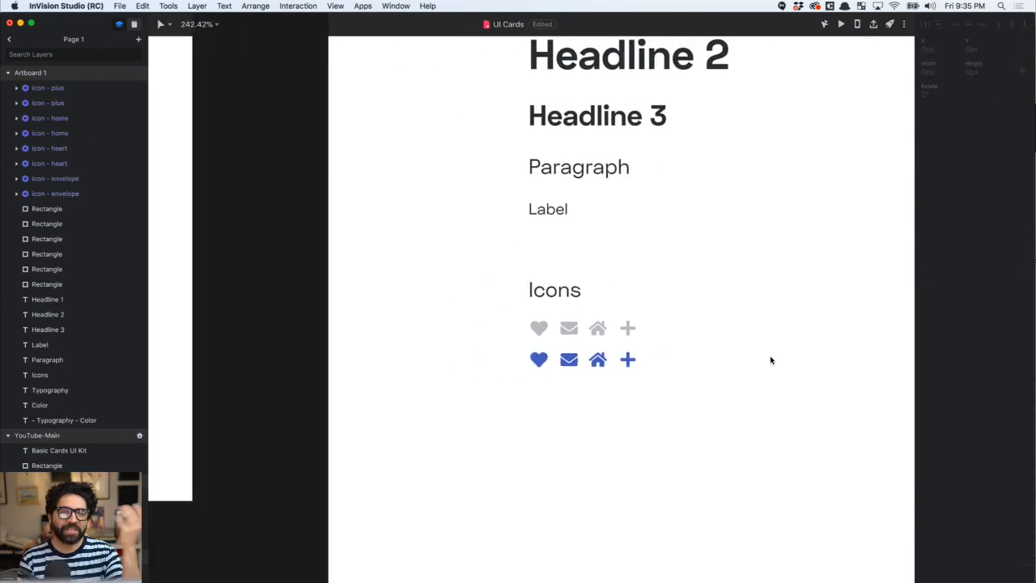
left_click_drag(509, 342, 639, 382)
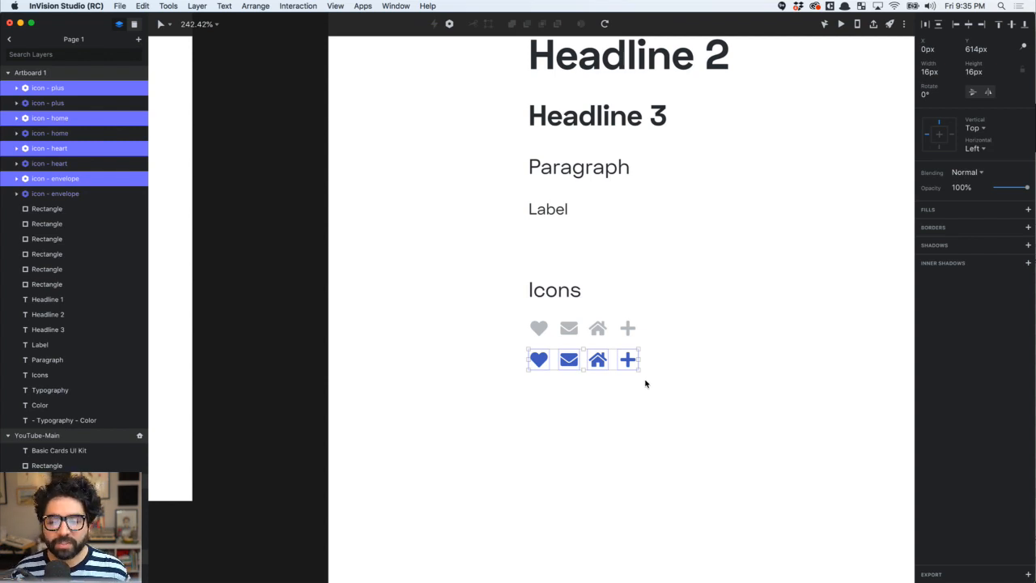
scroll(508, 363, "up", 3)
scroll(599, 329, "up", 4)
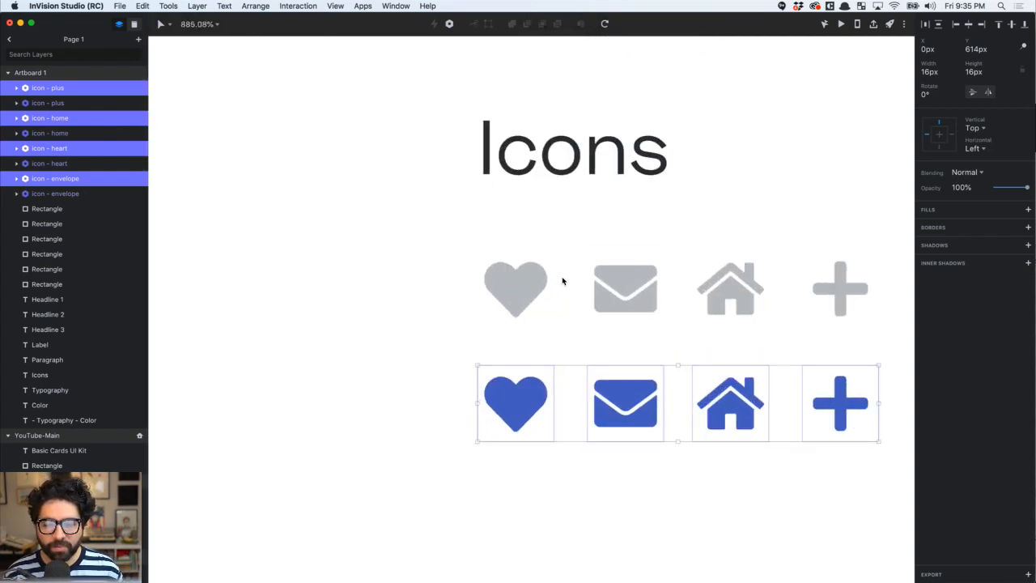
Flip the envelope group vertically in the icon - envelope master component and return to the artboard
left_click(637, 285)
double_click(635, 281)
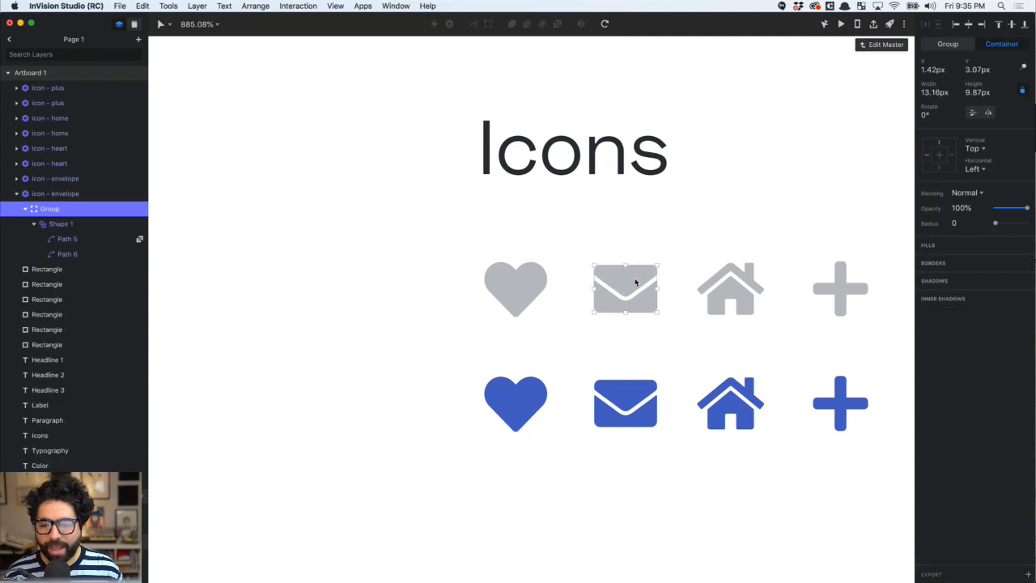
left_click(742, 199)
left_click(625, 310)
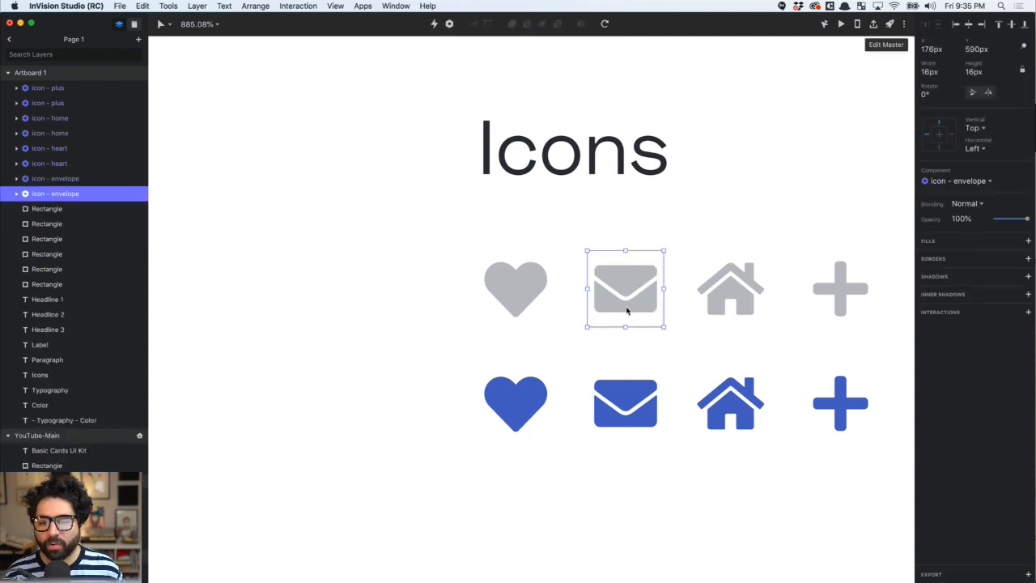
left_click(886, 44)
scroll(523, 325, "up", 4)
left_click(714, 291)
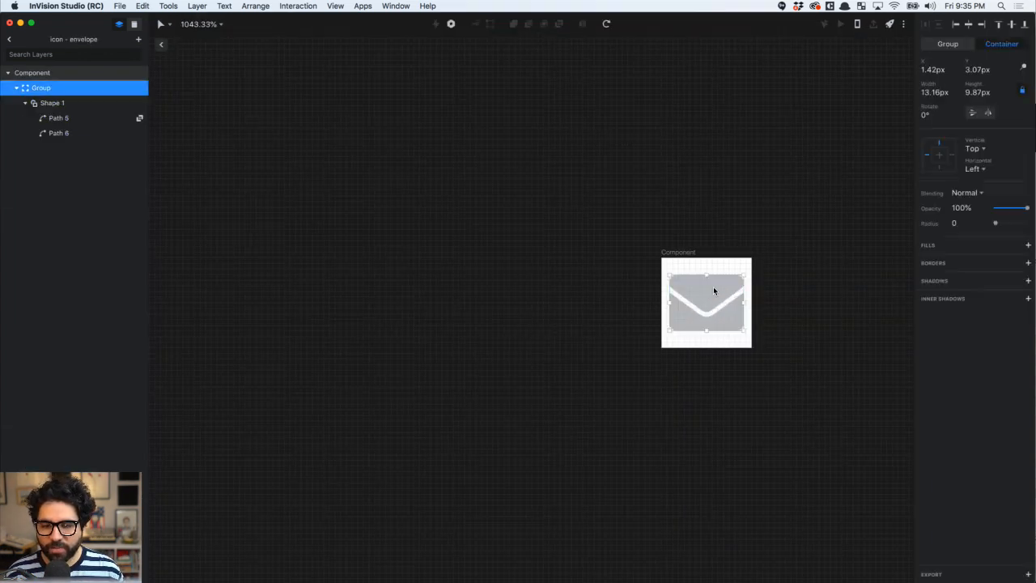
left_click(975, 113)
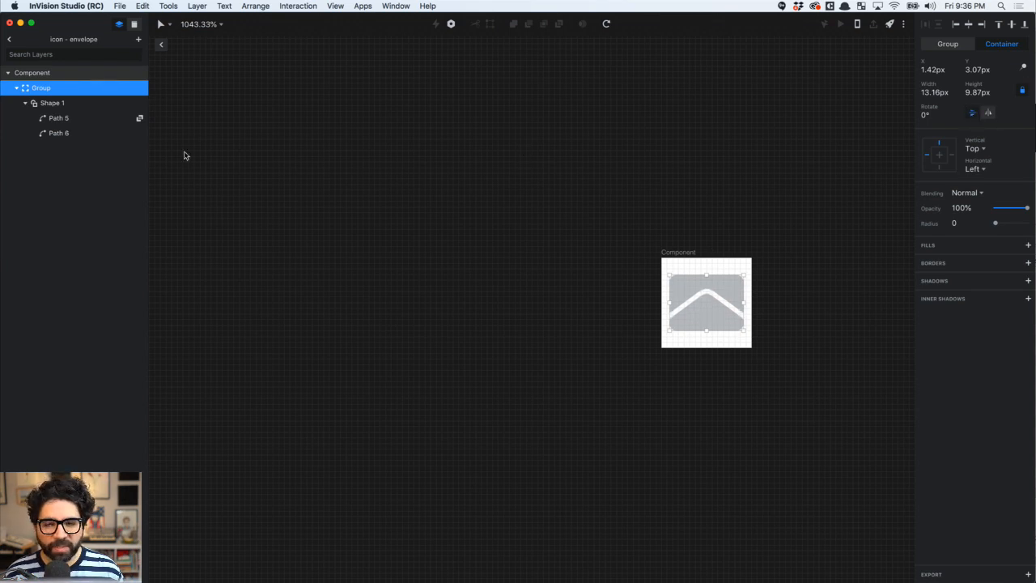
left_click(161, 45)
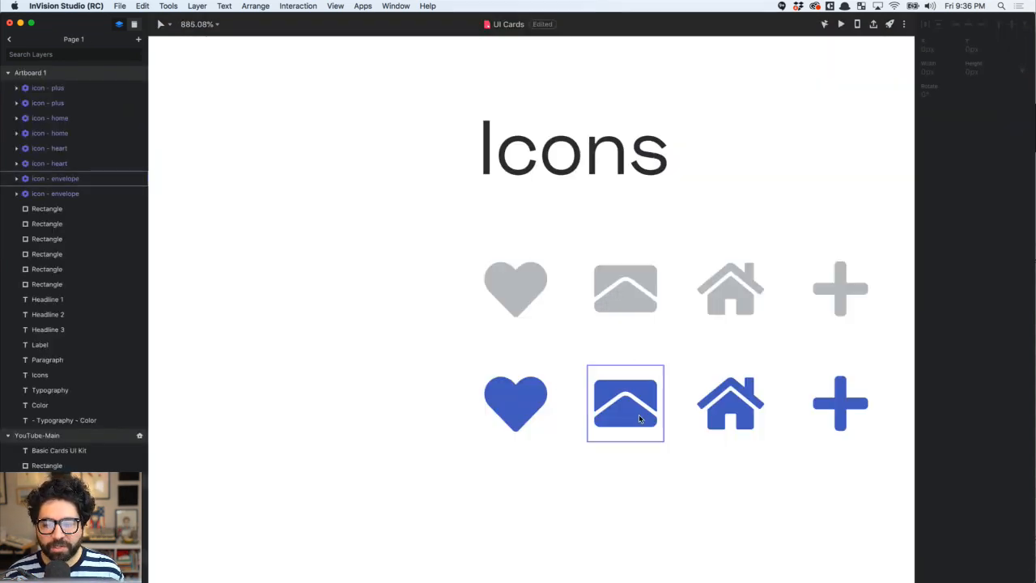
Reverse the vertical flip of the envelope group in its master component and return to the artboard
scroll(645, 407, "right", 5)
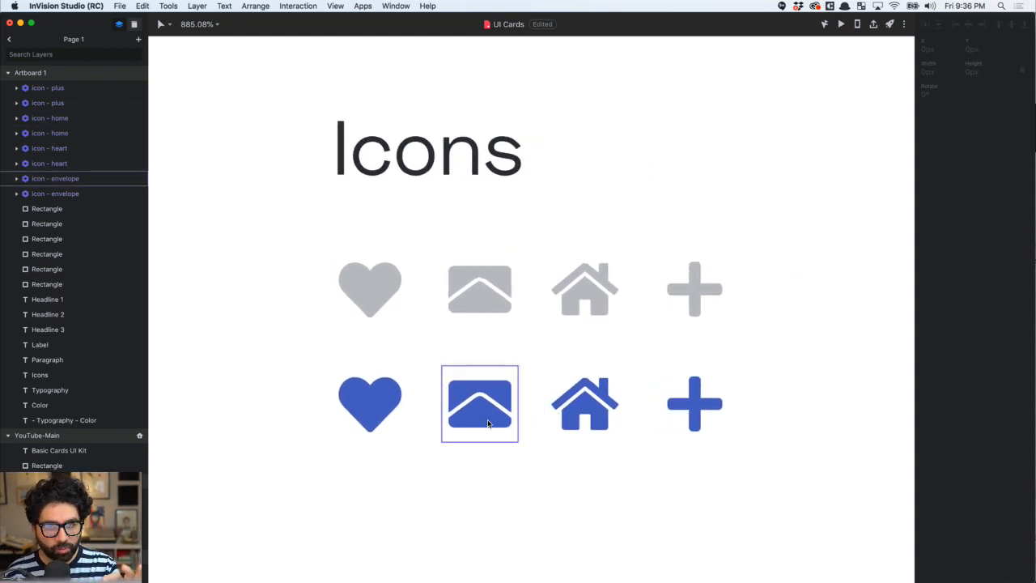
left_click(475, 294)
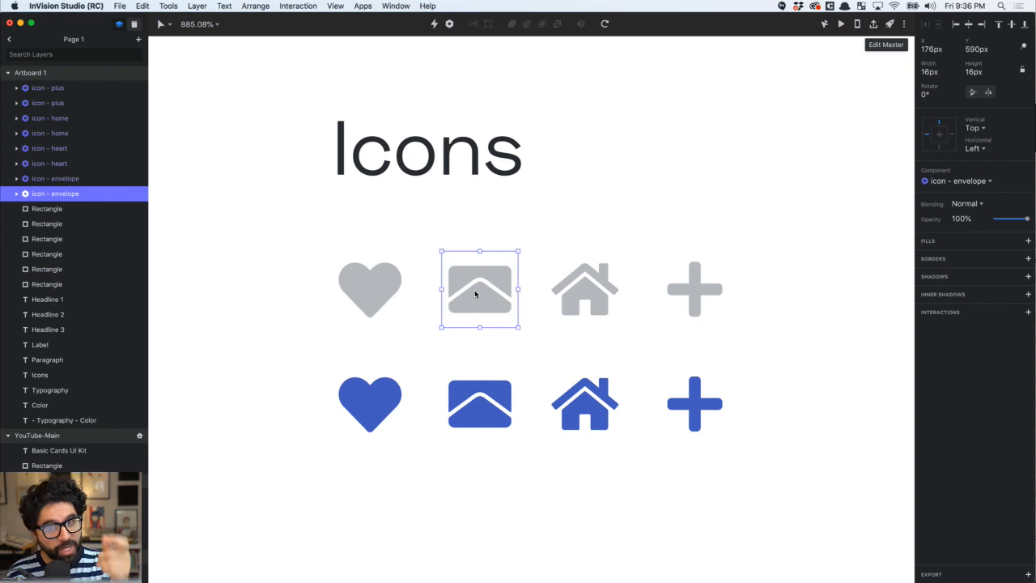
left_click(890, 47)
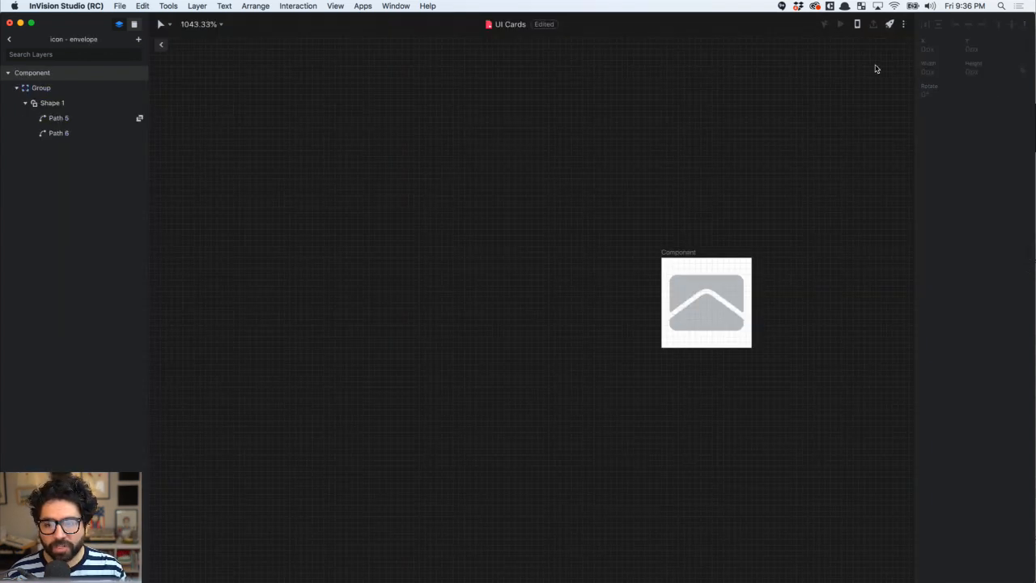
left_click(707, 297)
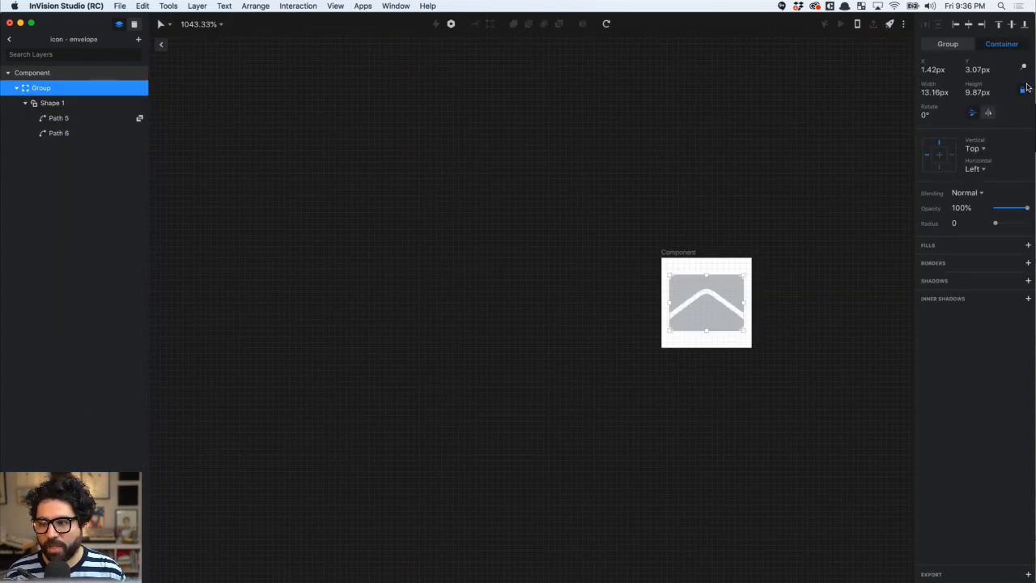
left_click(972, 112)
left_click(163, 46)
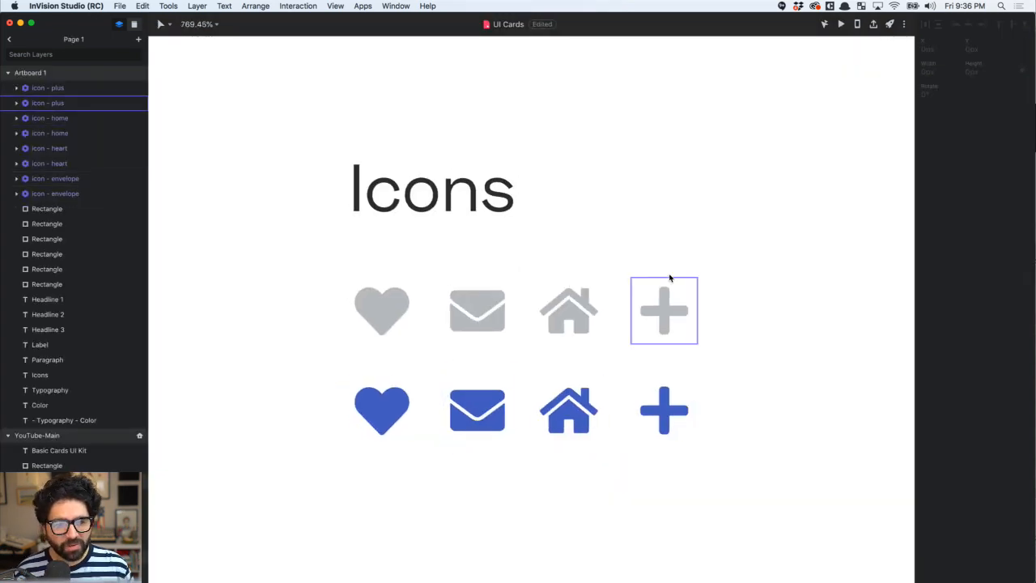
Review the Color, Typography and Icons sections against the checklist of UI kit parts on the artboard
scroll(671, 265, "down", 6)
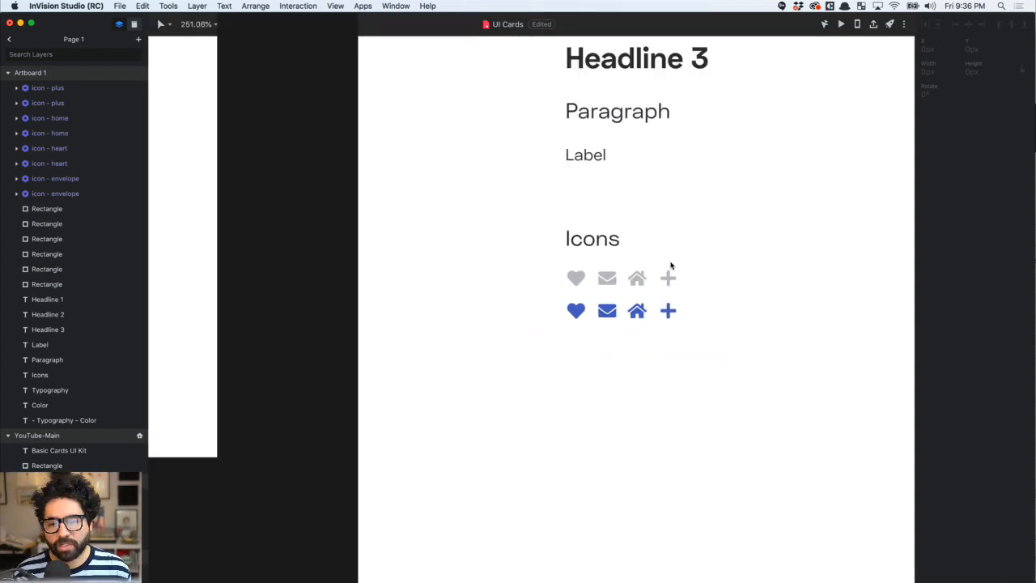
scroll(670, 265, "down", 3)
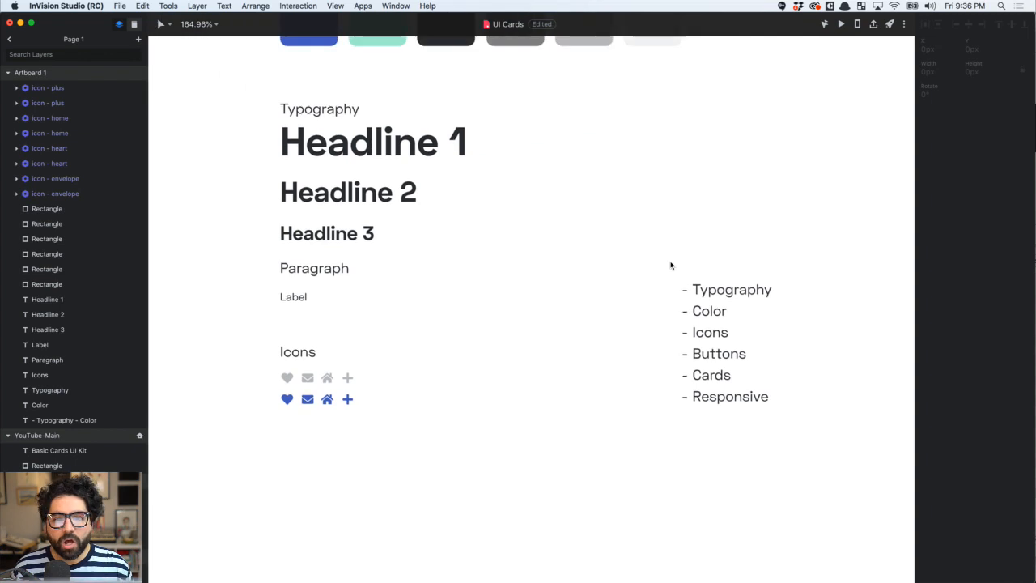
scroll(670, 265, "down", 4)
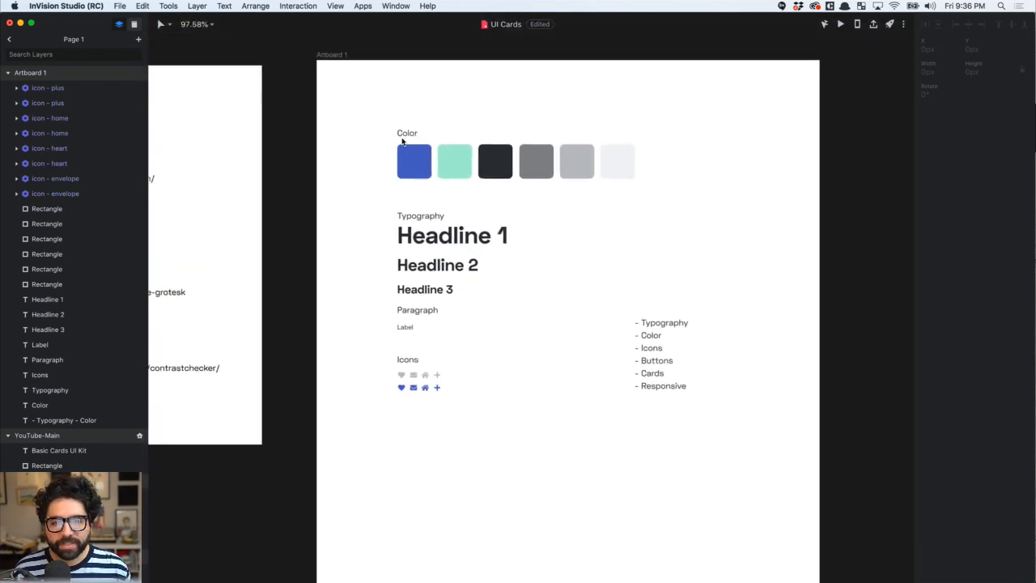
left_click(406, 134)
left_click(438, 290)
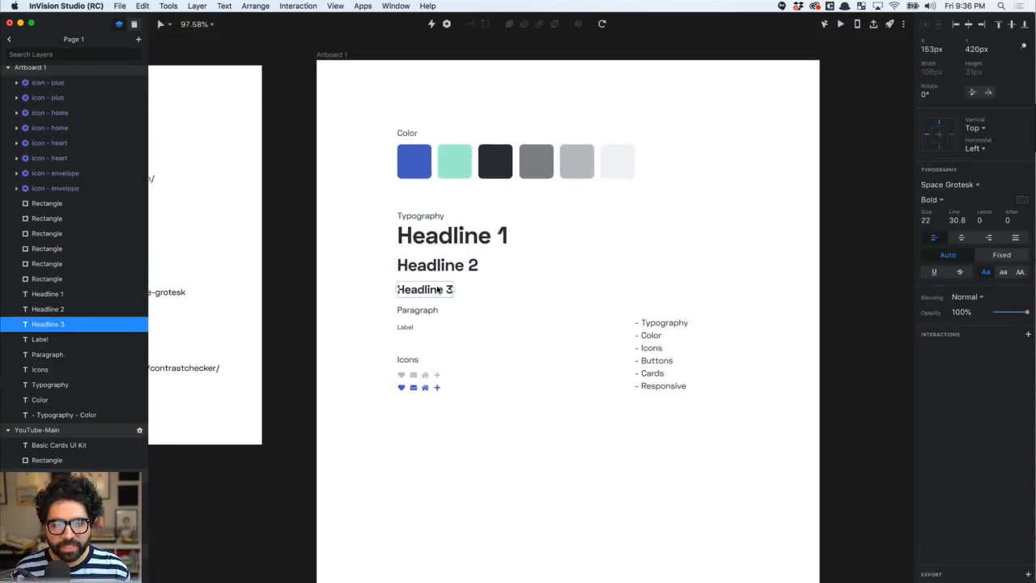
left_click(420, 217)
left_click(365, 344)
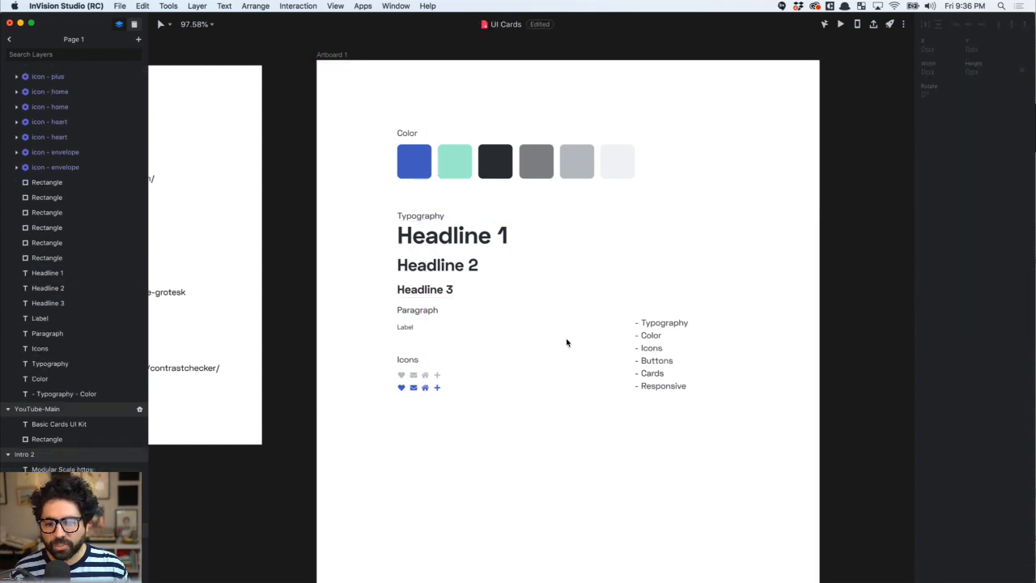
left_click(654, 361)
scroll(652, 361, "up", 5)
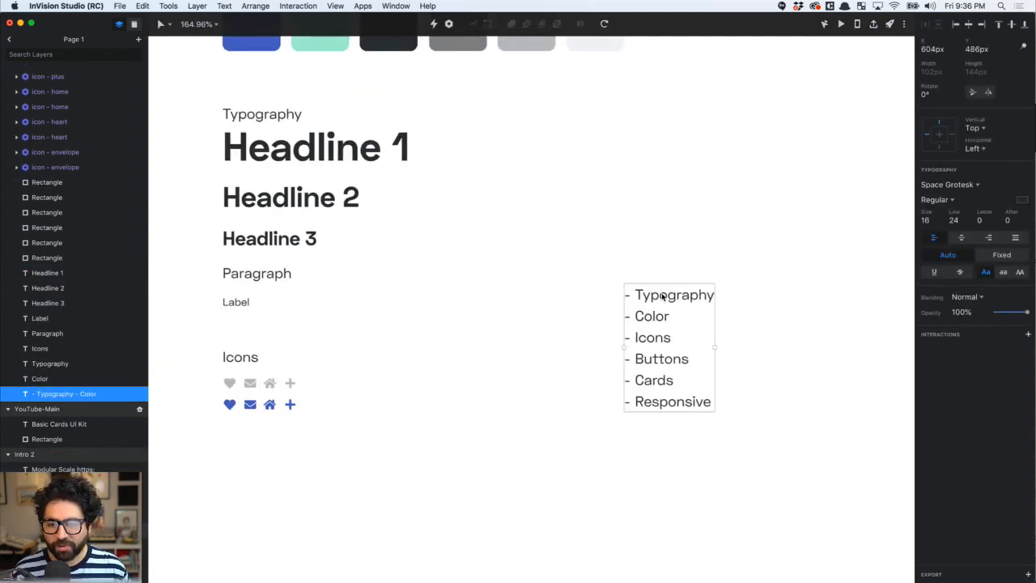
left_click(458, 377)
left_click(656, 344)
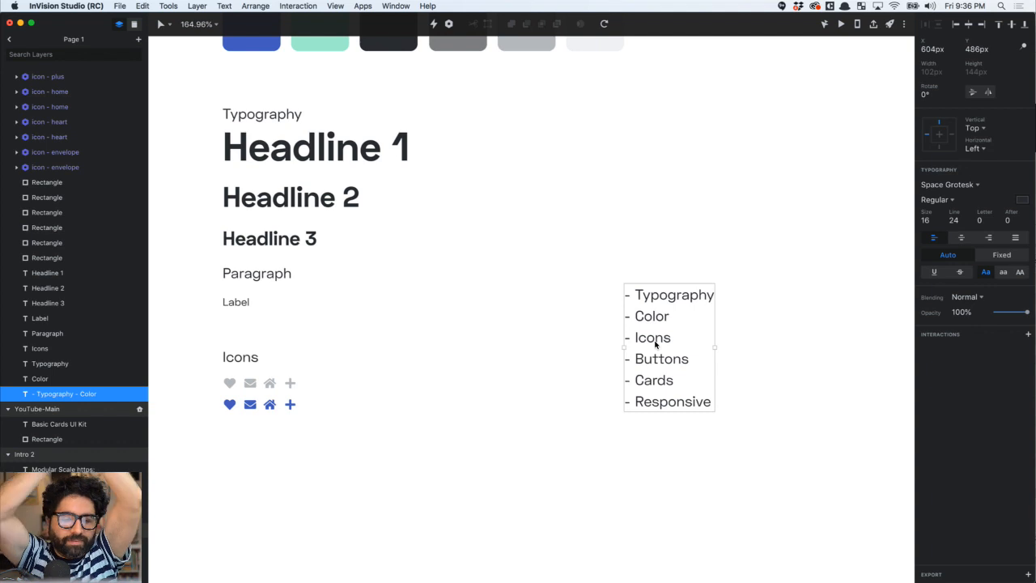
Place the image UI Cards Sketch.jpg from the UI Cards System folder onto the artboard
scroll(655, 344, "down", 5)
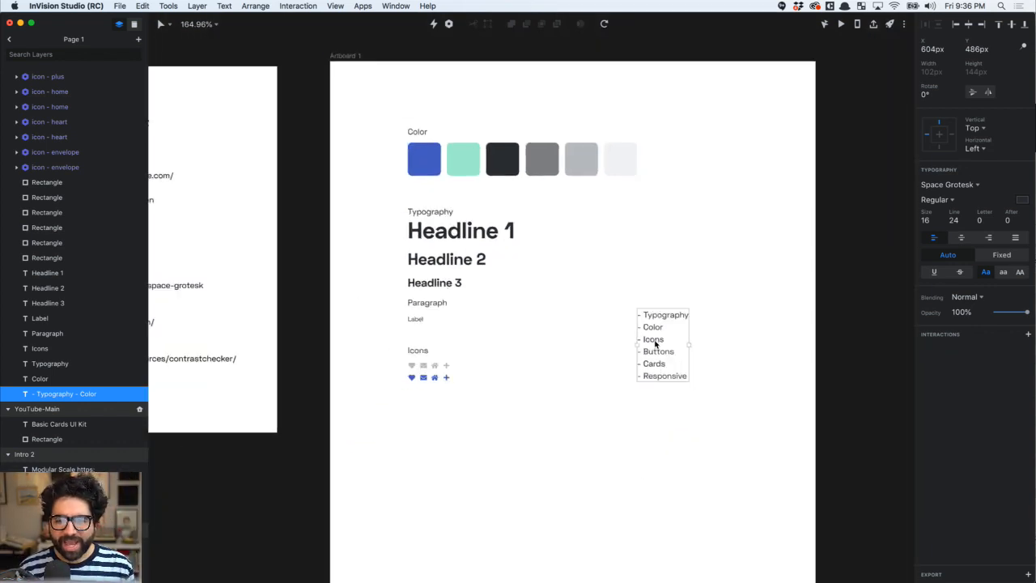
left_click(594, 388)
mouse_move(543, 577)
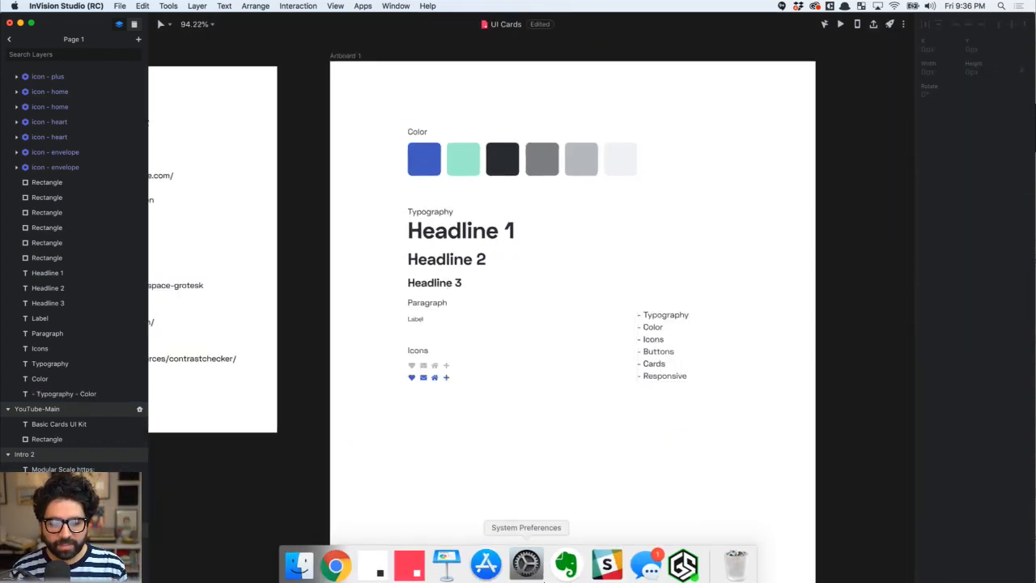
left_click(300, 564)
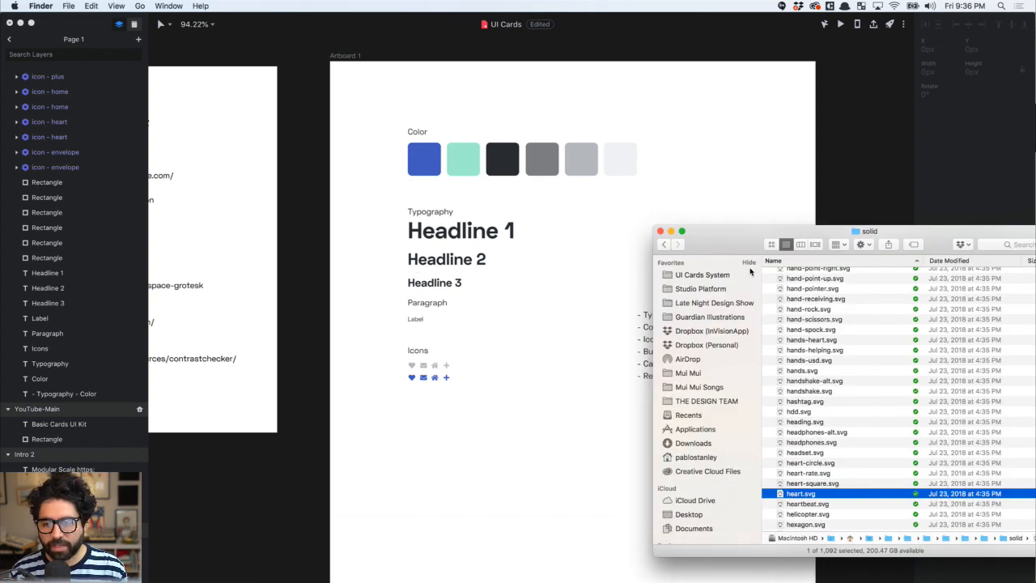
left_click(704, 275)
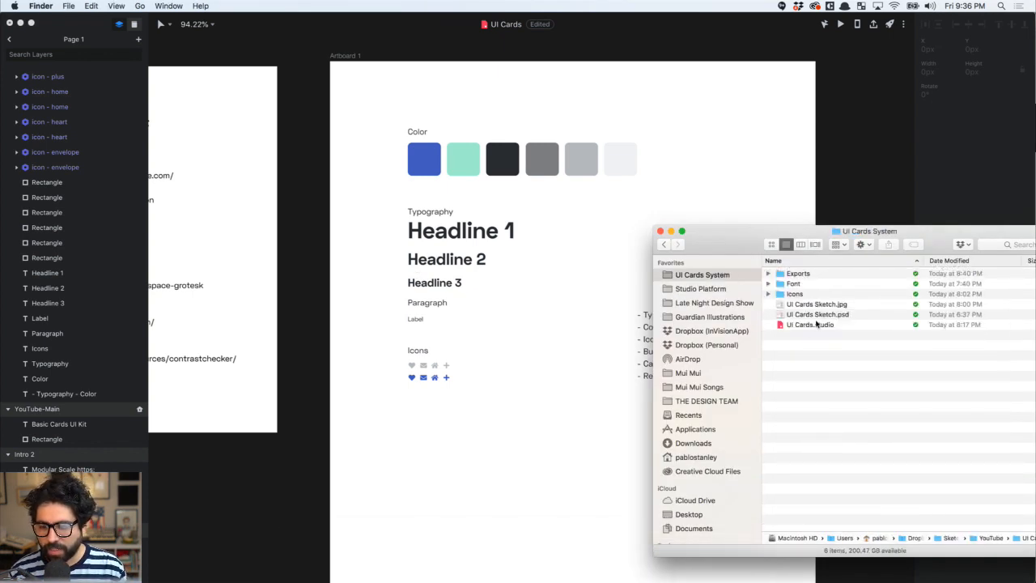
left_click(825, 305)
left_click_drag(771, 309, 527, 435)
Scale the sketch image down to 894 × 750 px and move it outside the artboard, beside its right edge
scroll(530, 414, "down", 5)
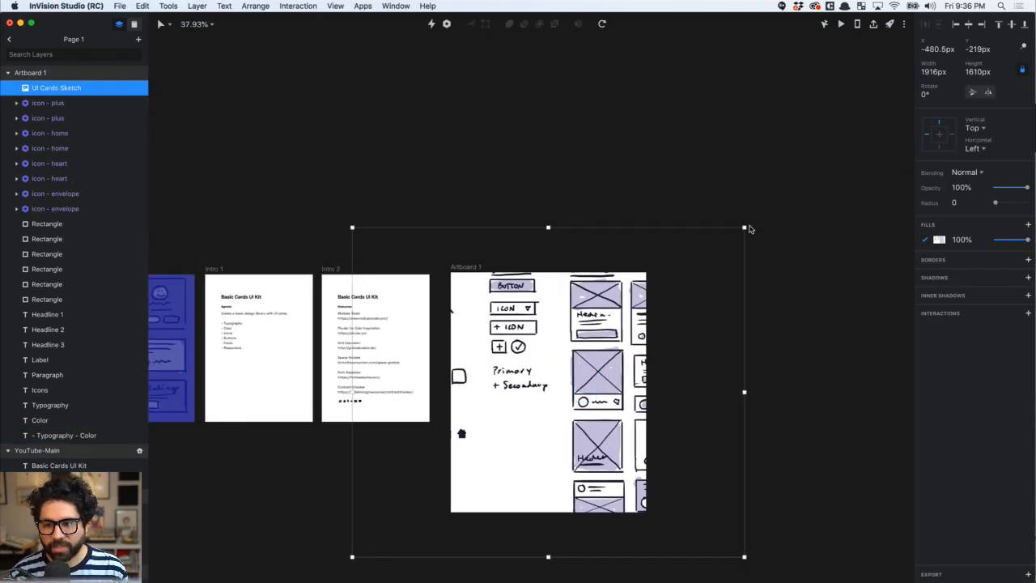
mouse_move(744, 228)
left_mouse_down()
mouse_move(624, 274)
mouse_move(628, 334)
mouse_move(637, 328)
left_mouse_up()
mouse_move(566, 370)
left_mouse_down()
mouse_move(798, 315)
mouse_move(771, 340)
mouse_move(768, 327)
left_mouse_up()
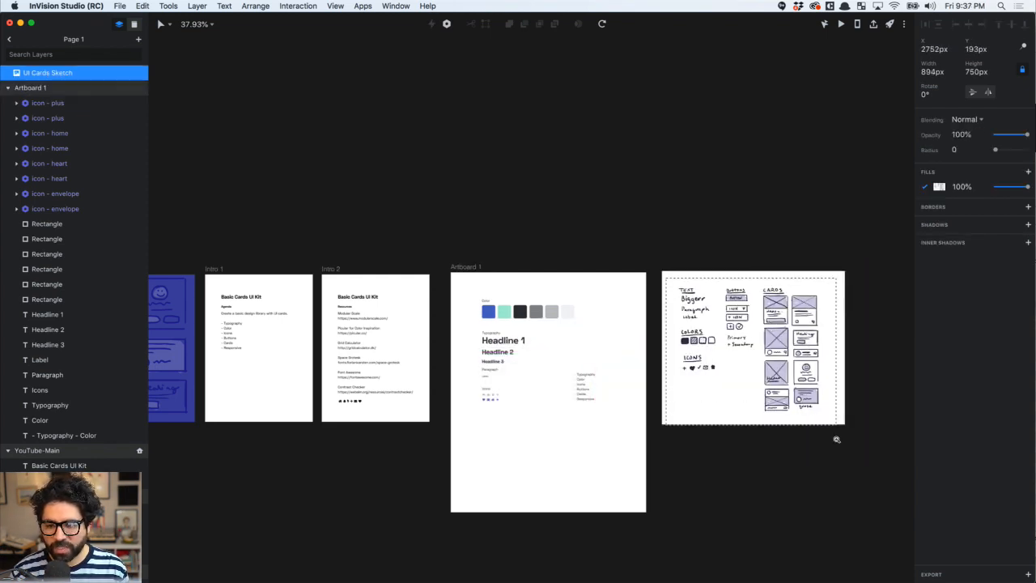
Examine the Buttons and Cards parts of the sketch and compare them with the sections on the artboard
key("super+2")
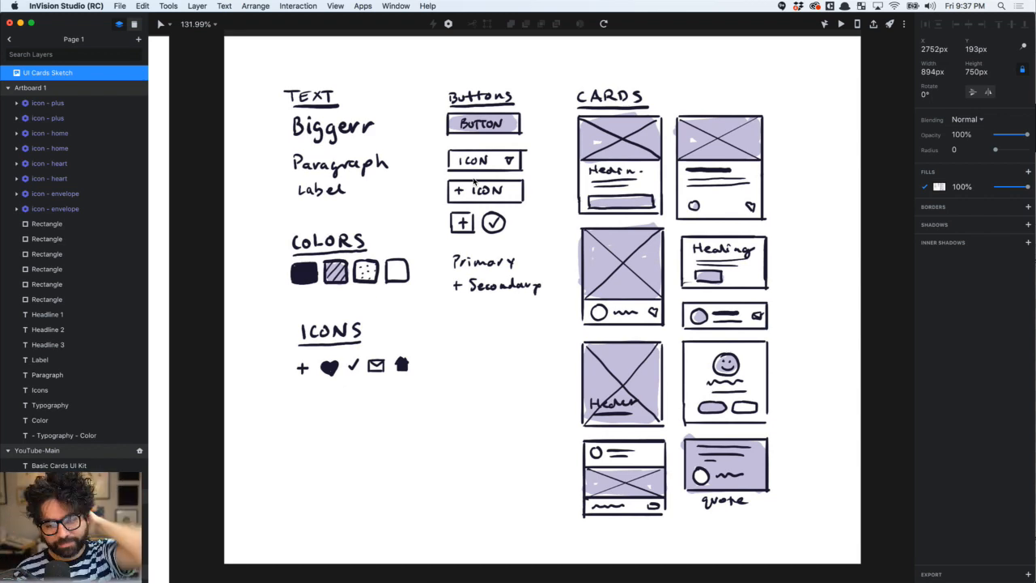
scroll(474, 181, "down", 5)
scroll(474, 181, "left", 5)
scroll(474, 181, "down", 2)
scroll(474, 181, "up", 1)
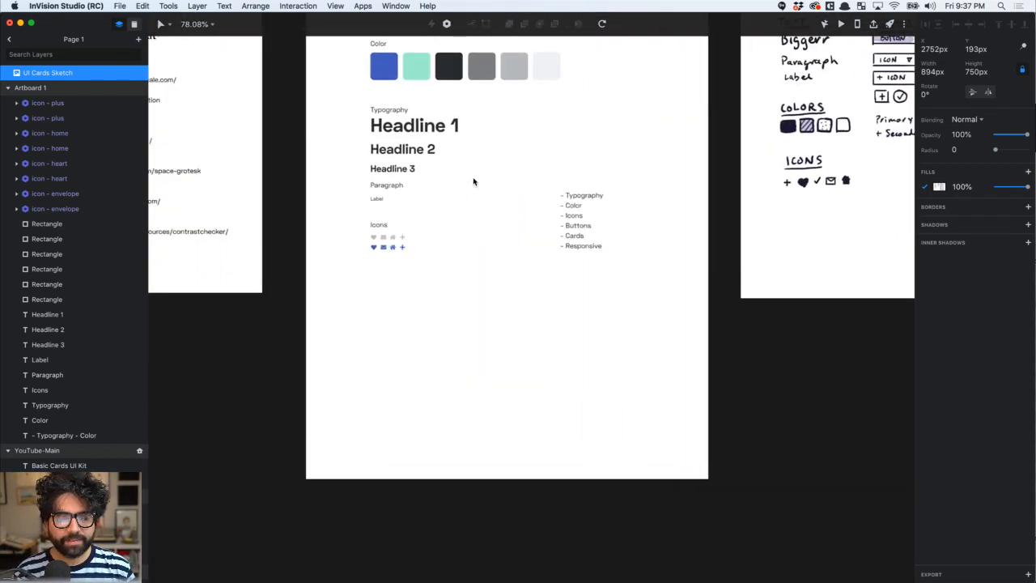
scroll(474, 181, "down", 4)
key("Escape")
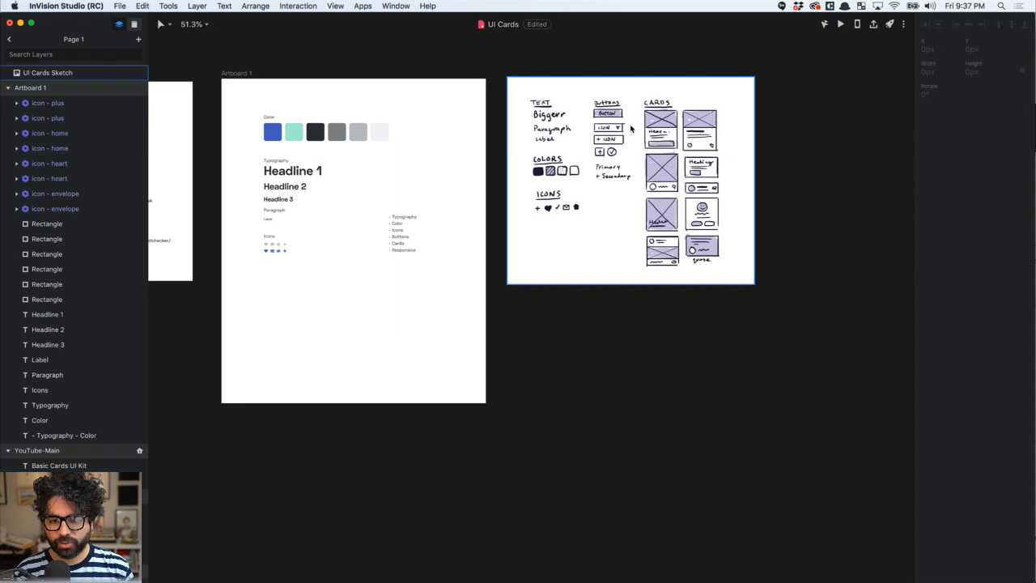
scroll(292, 327, "up", 4)
scroll(293, 327, "left", 4)
scroll(292, 327, "up", 1)
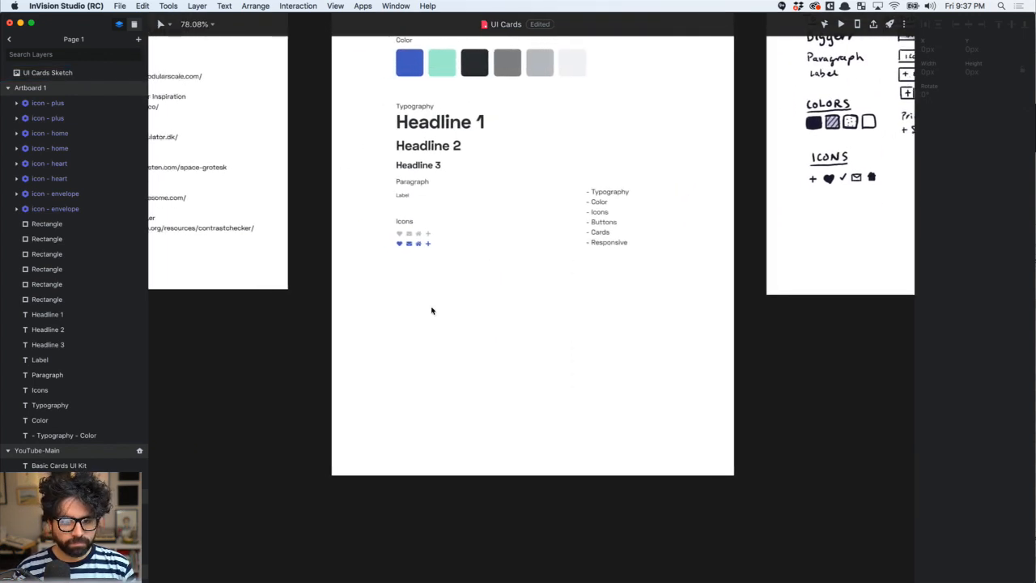
Draw a rectangle about 124 × 32 px below the Icons section as the button background
scroll(431, 311, "up", 5)
key("r")
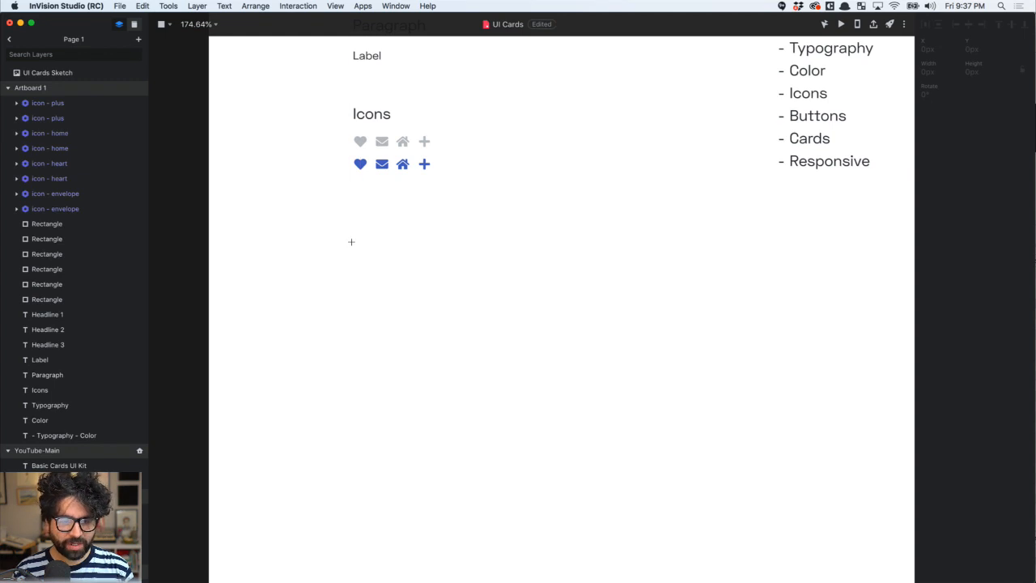
left_click_drag(353, 242, 470, 272)
scroll(472, 273, "up", 3)
scroll(471, 274, "up", 2)
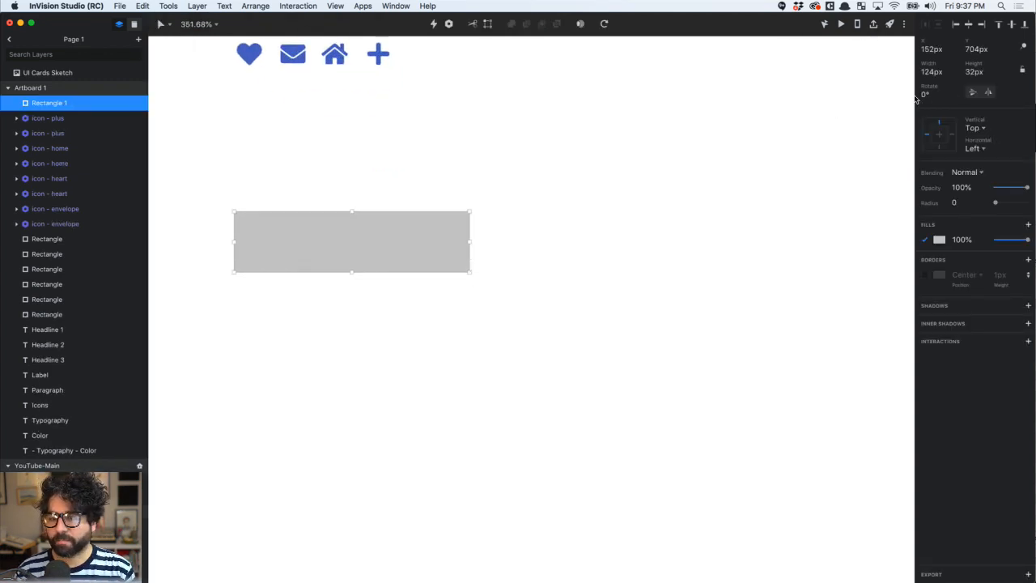
Add the text "Button" and center it on the new rectangle
scroll(915, 100, "left", 4)
key("t")
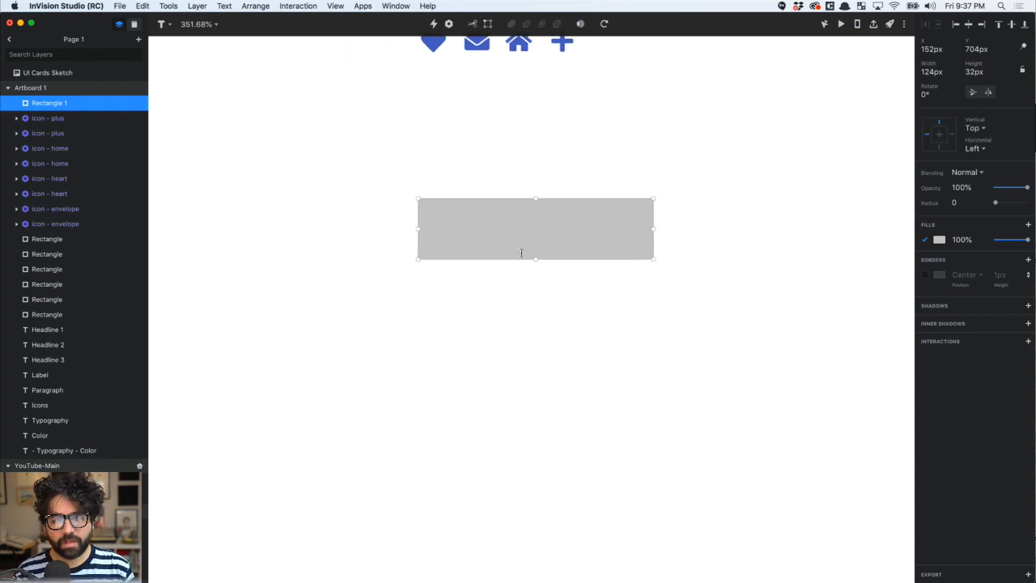
left_click(517, 244)
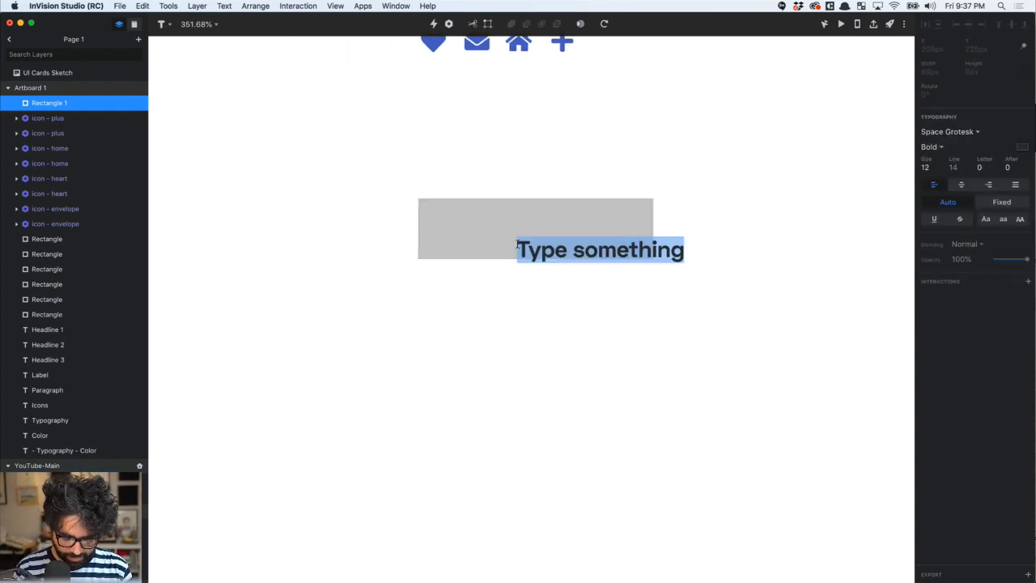
type("Button")
key("Escape")
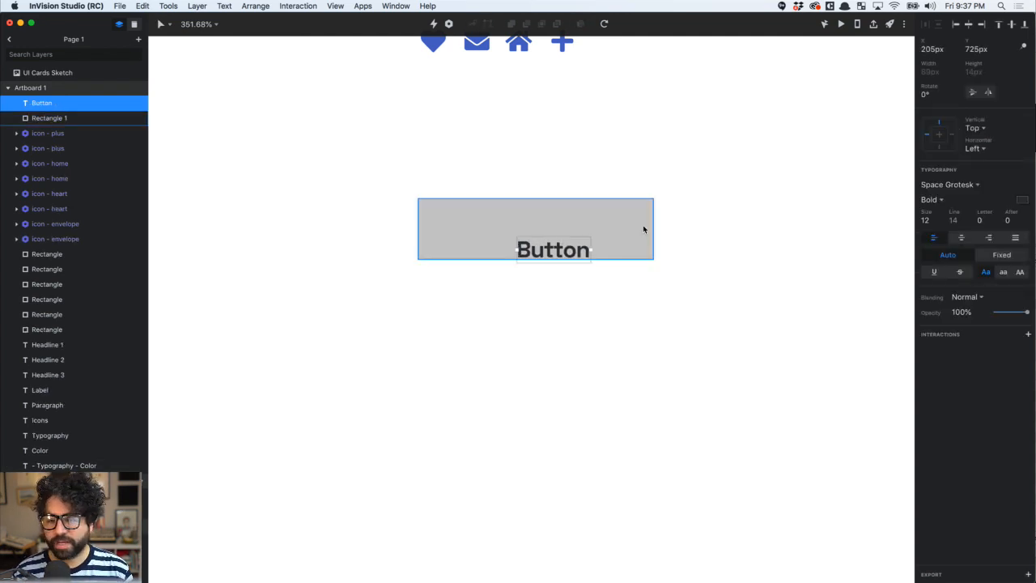
left_click_drag(558, 255, 544, 234)
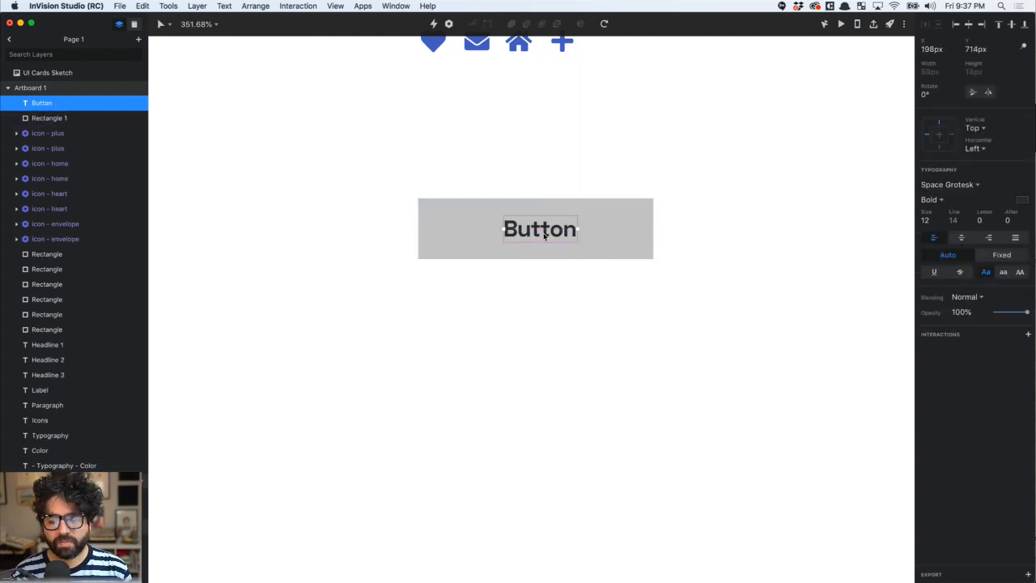
Inspect the blue swatch's properties and the fill color of the button rectangle
scroll(543, 235, "left", 1)
scroll(544, 235, "down", 4)
scroll(543, 235, "up", 3)
scroll(544, 235, "down", 1)
scroll(544, 235, "down", 2)
scroll(544, 236, "up", 3)
left_click(398, 128)
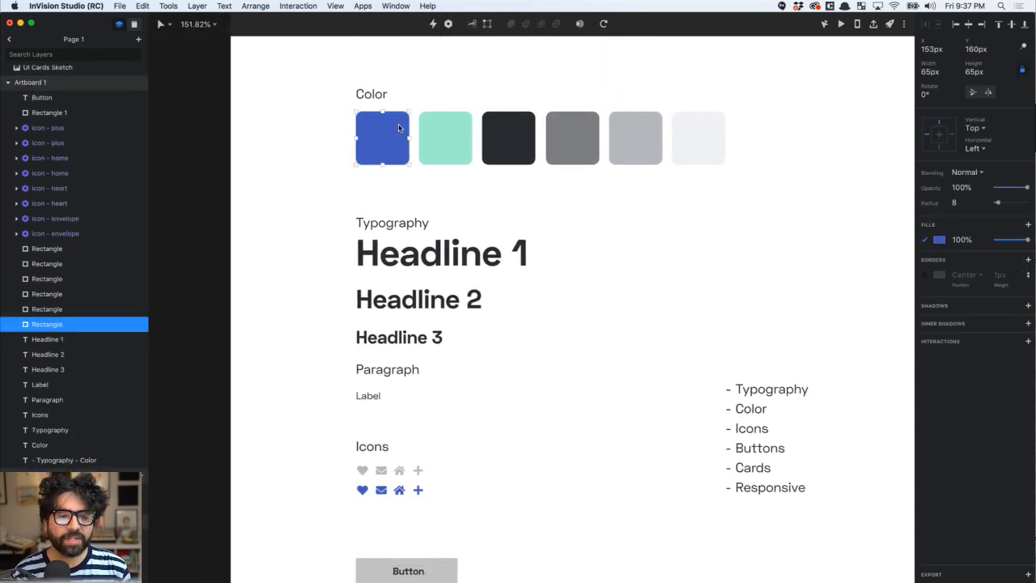
scroll(382, 134, "down", 2)
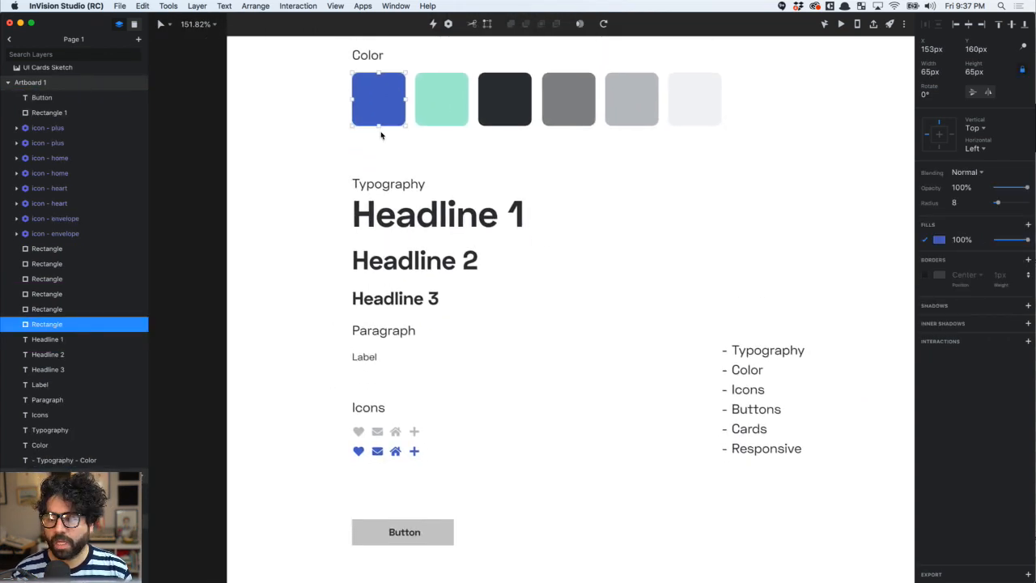
scroll(381, 136, "down", 4)
left_click(392, 384)
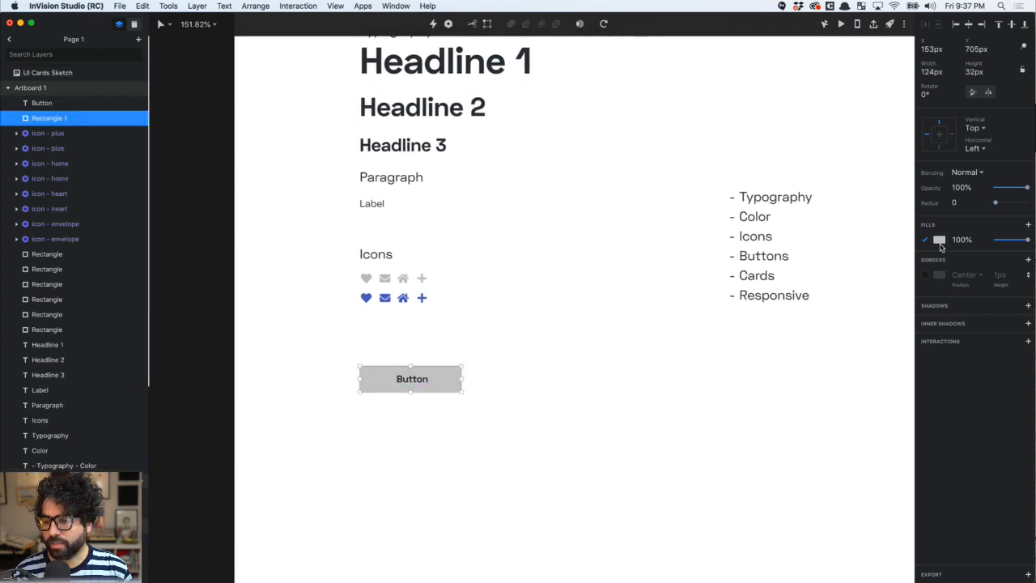
left_click(940, 239)
left_click(667, 430)
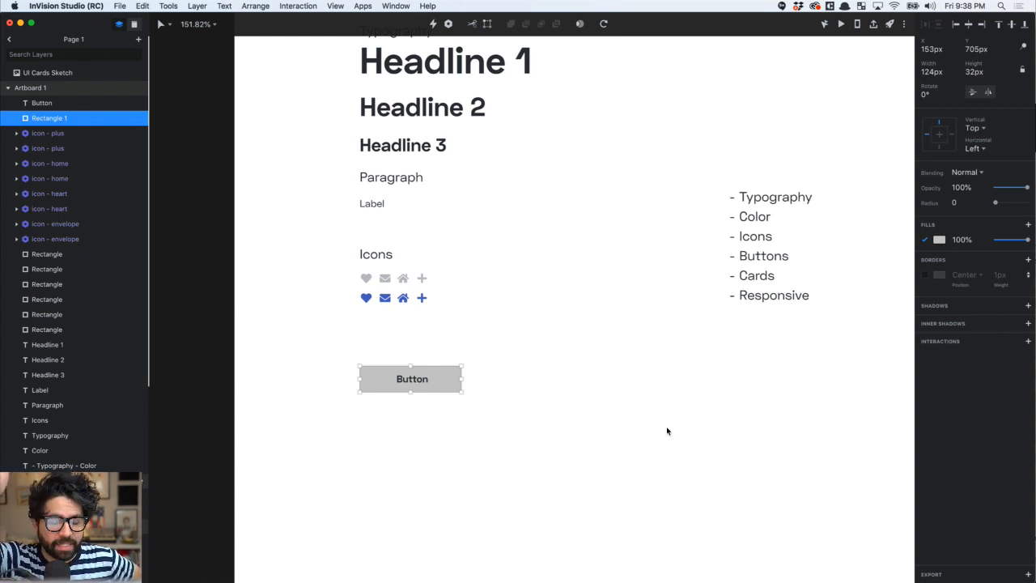
Set the corner radius of all six color swatches to 0
scroll(666, 430, "up", 5)
left_click_drag(317, 254, 698, 266)
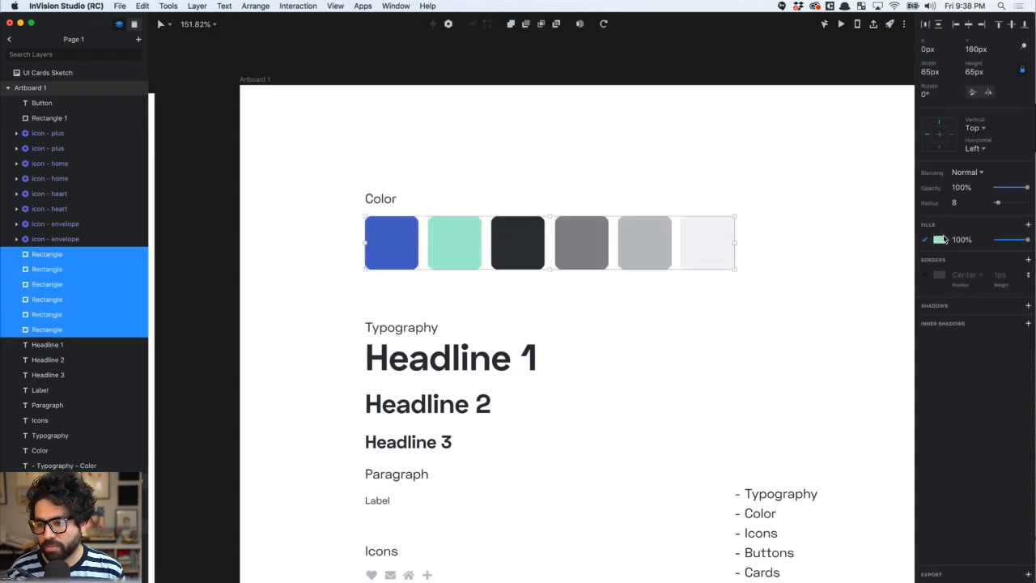
left_click(958, 203)
type("0")
key("Return")
left_click(346, 267)
Create a component named "Color - Primary" from the blue swatch and return from its master to the artboard
left_click(396, 241)
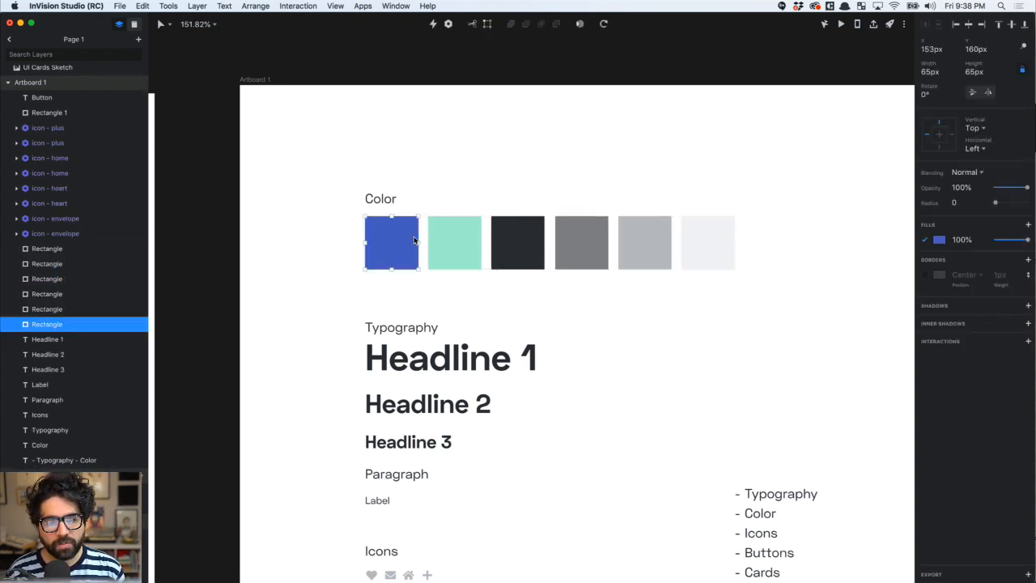
left_click(451, 25)
type("Color - Primary")
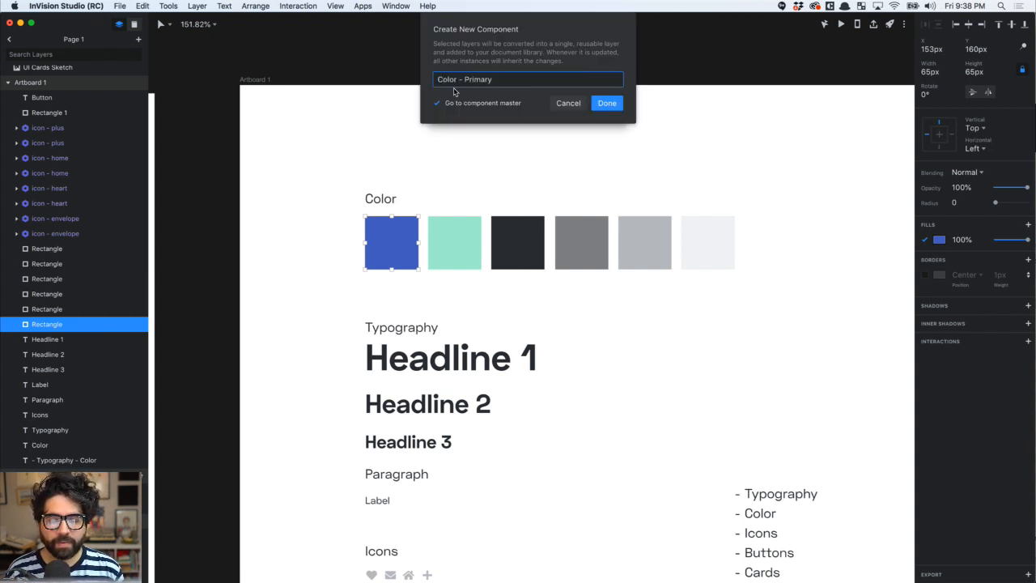
key("Return")
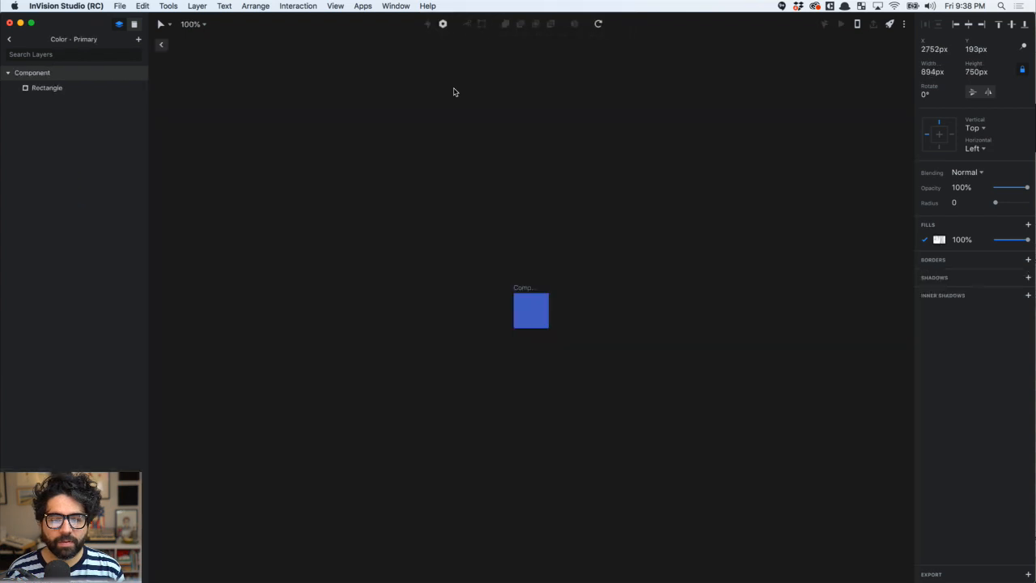
left_click(161, 48)
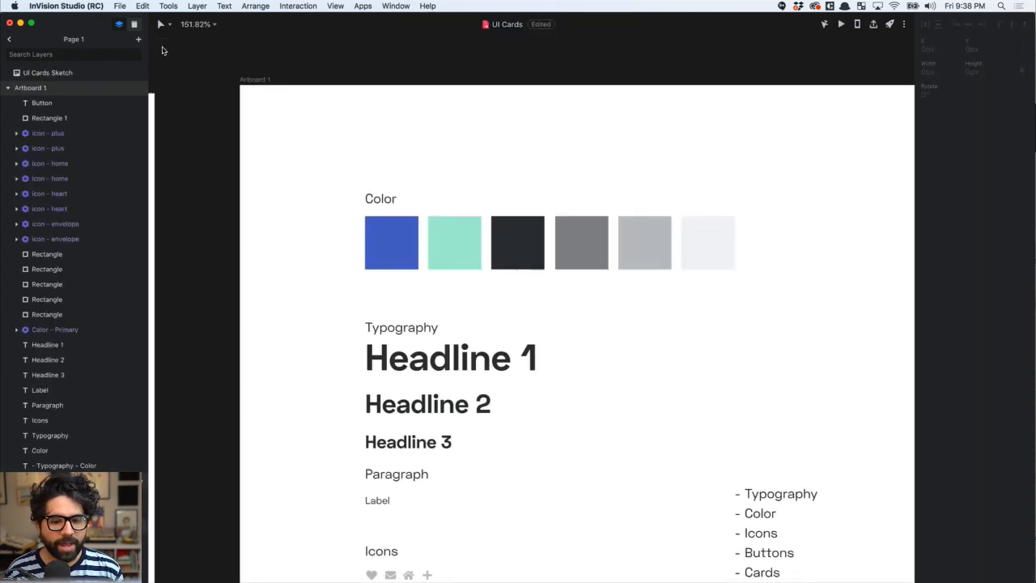
Create a component named "Color - Secondary" from the mint green swatch without going to the component master
left_click(454, 241)
left_click(446, 25)
left_click(463, 103)
type("Color - Secondary")
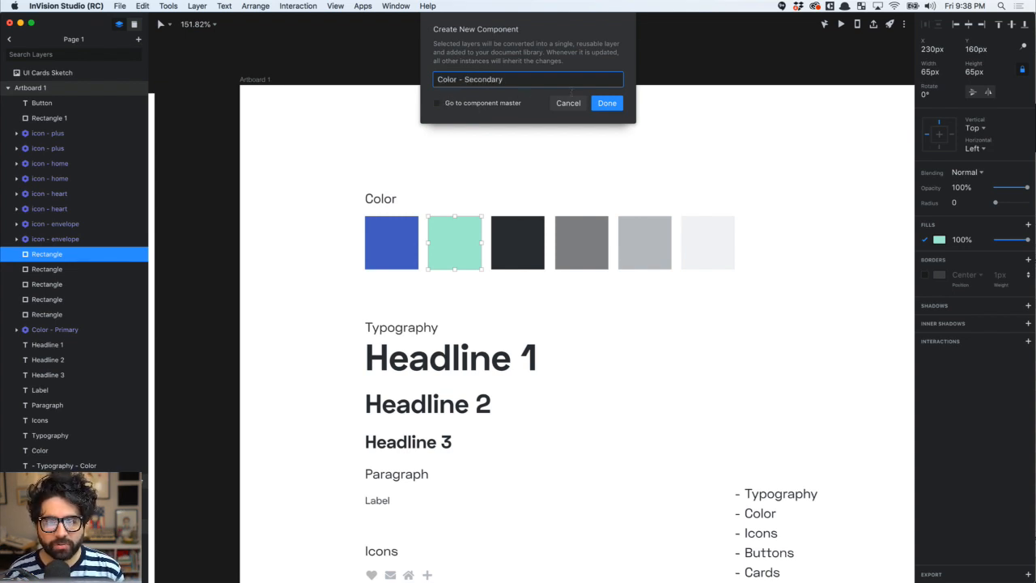
left_click(607, 103)
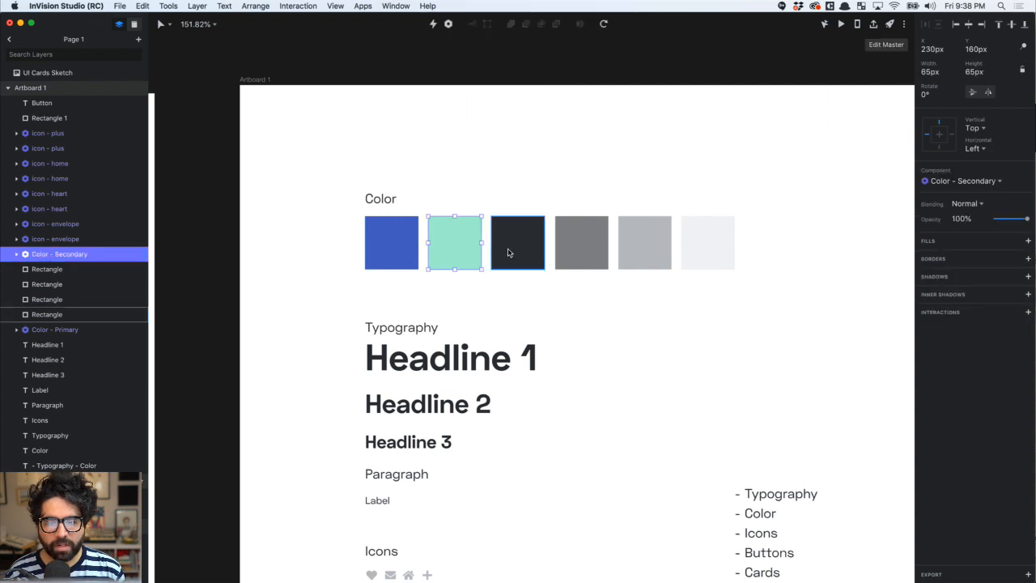
Create a component named "Color - Dark" from the near-black swatch
left_click(509, 253)
left_click(448, 23)
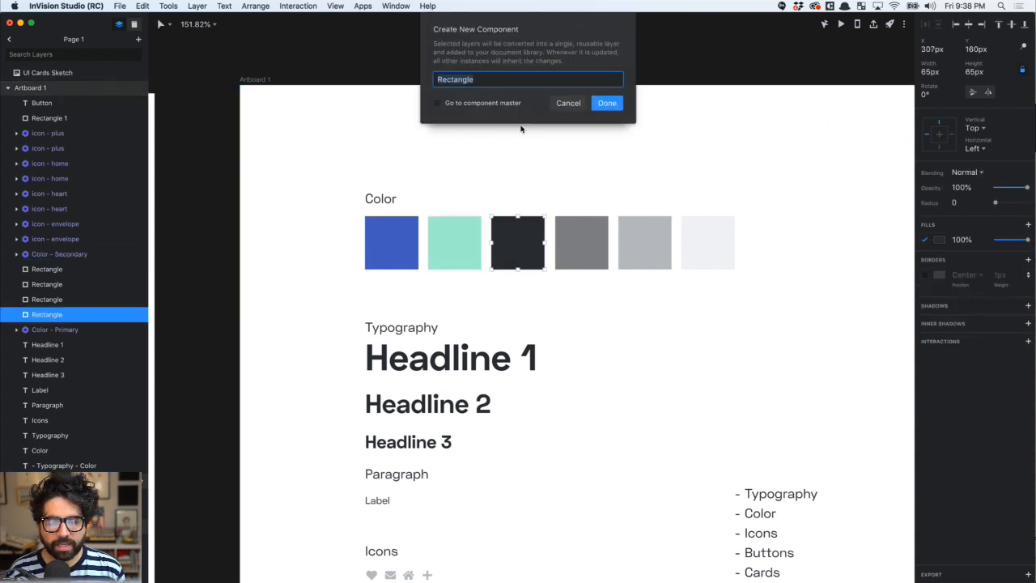
type("Color -")
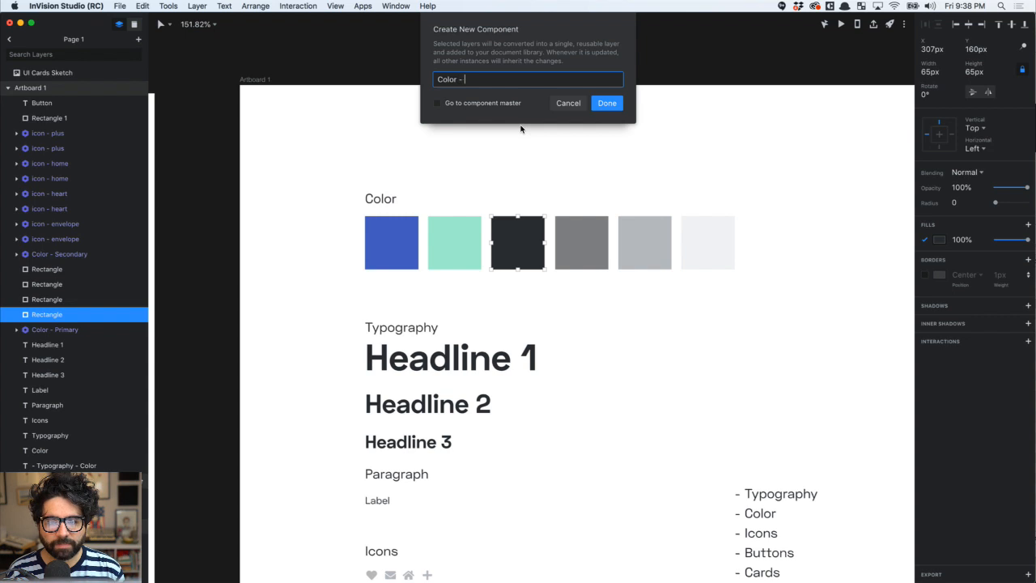
type(" Dark")
key("Return")
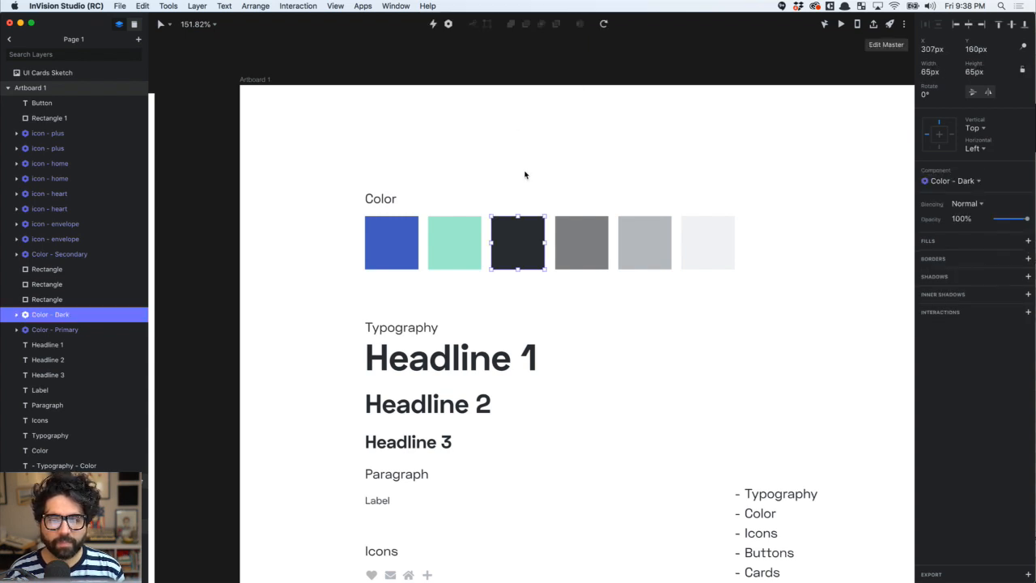
Create a component named "Color - Subdued" from the light gray swatch, the fifth in the Color row
left_click(649, 243)
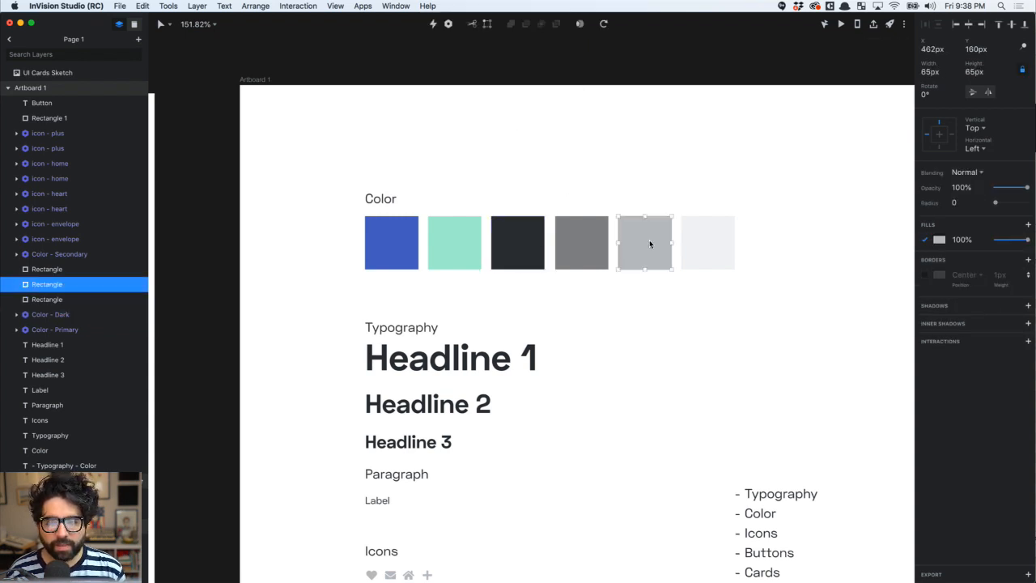
left_click(448, 23)
type("Color -")
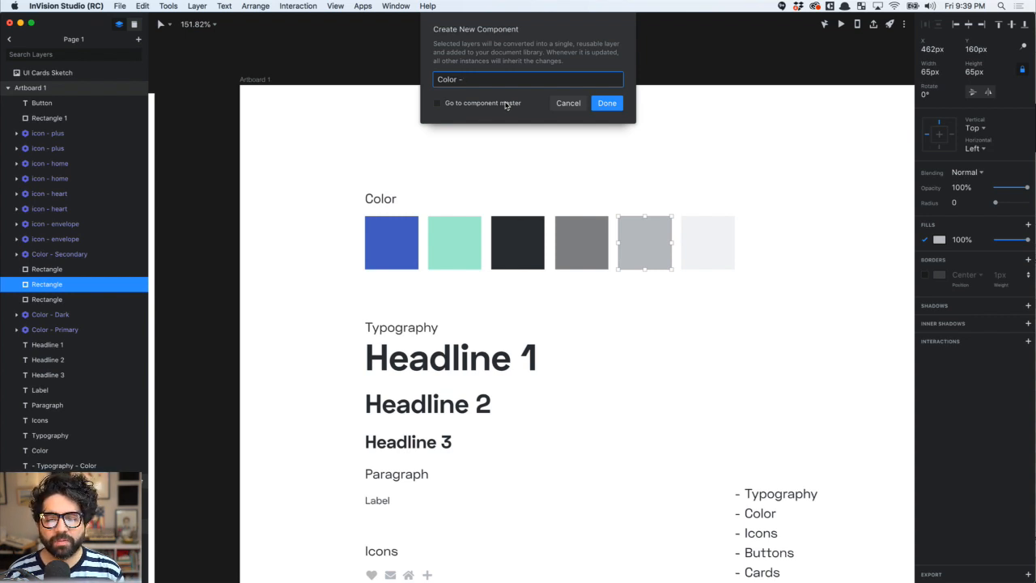
type("Subdued")
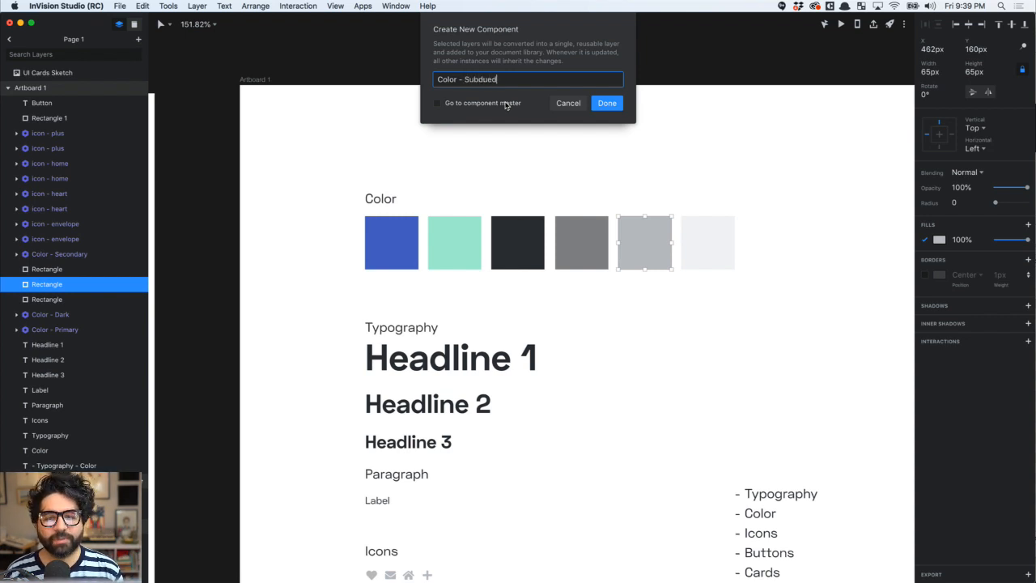
left_click(614, 106)
Create a component named "Color - Gray 1" from the lightest gray swatch, the last in the Color row
left_click(705, 180)
left_click(710, 255)
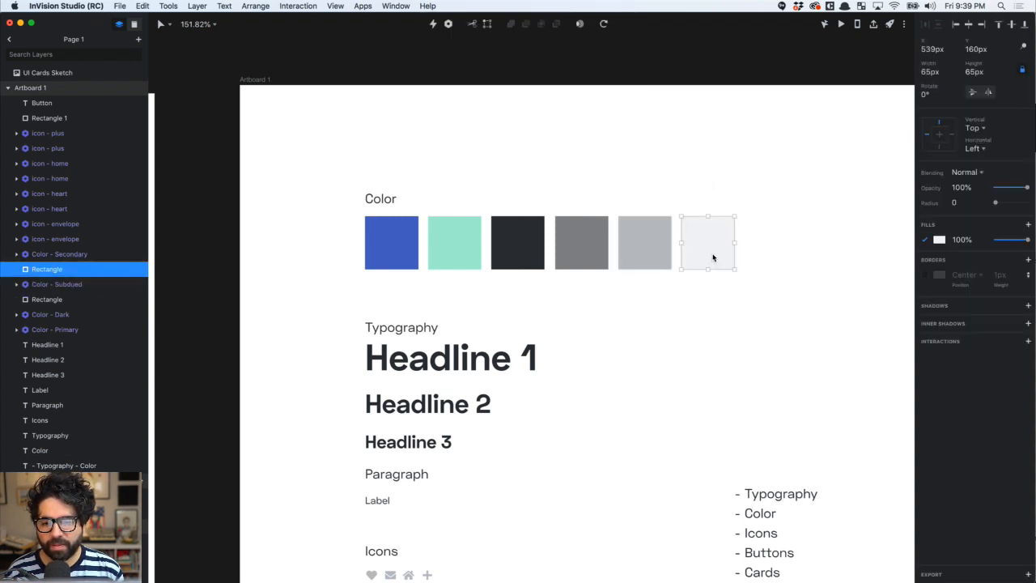
left_click(434, 23)
type("Color -")
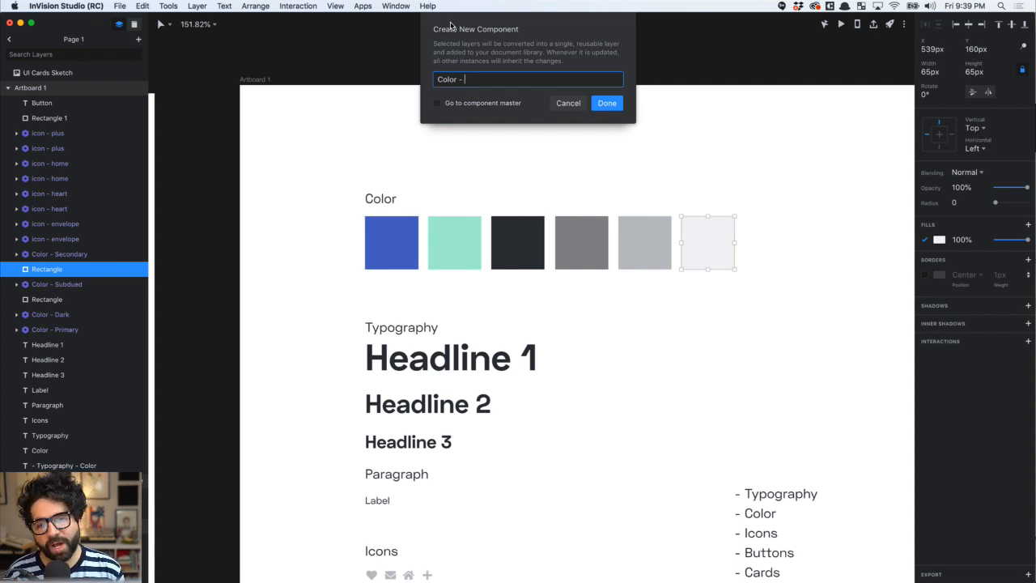
type("Gray 1")
key("Return")
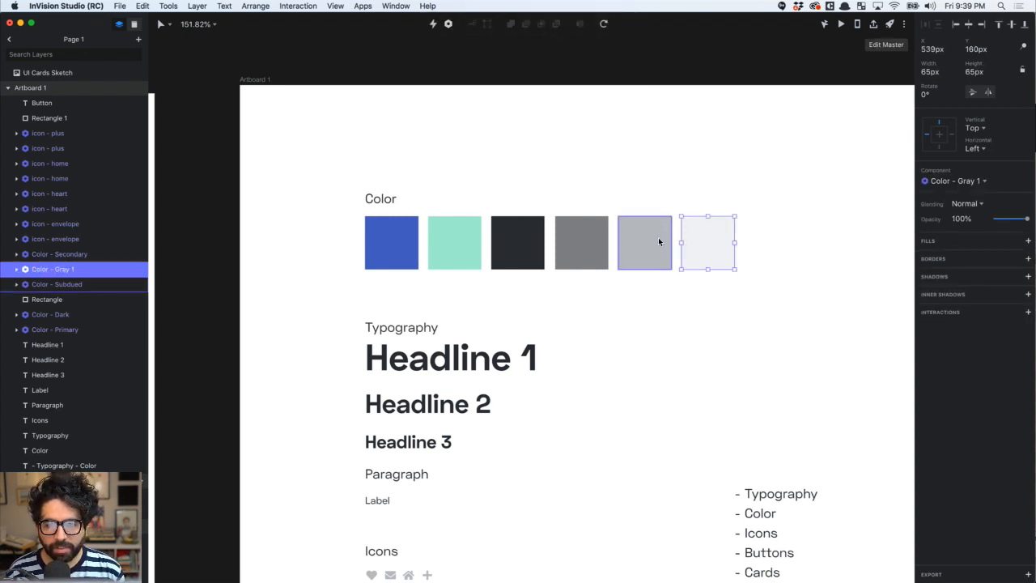
Create a component named "Color - Gray 3" from the medium gray swatch, the fourth in the Color row
left_click(575, 239)
left_click(447, 24)
type("Color - Gray")
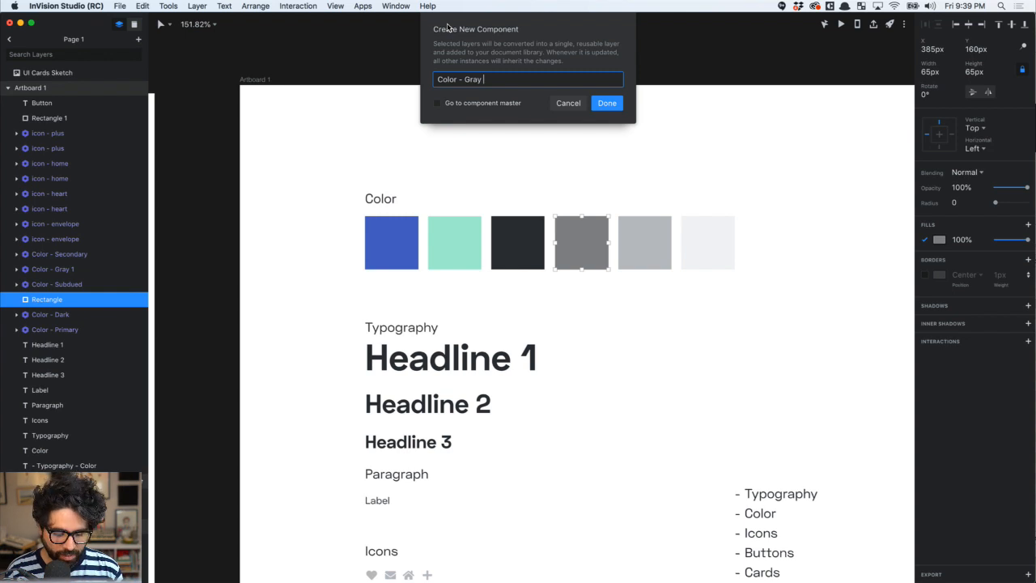
type(" 3")
key("Return")
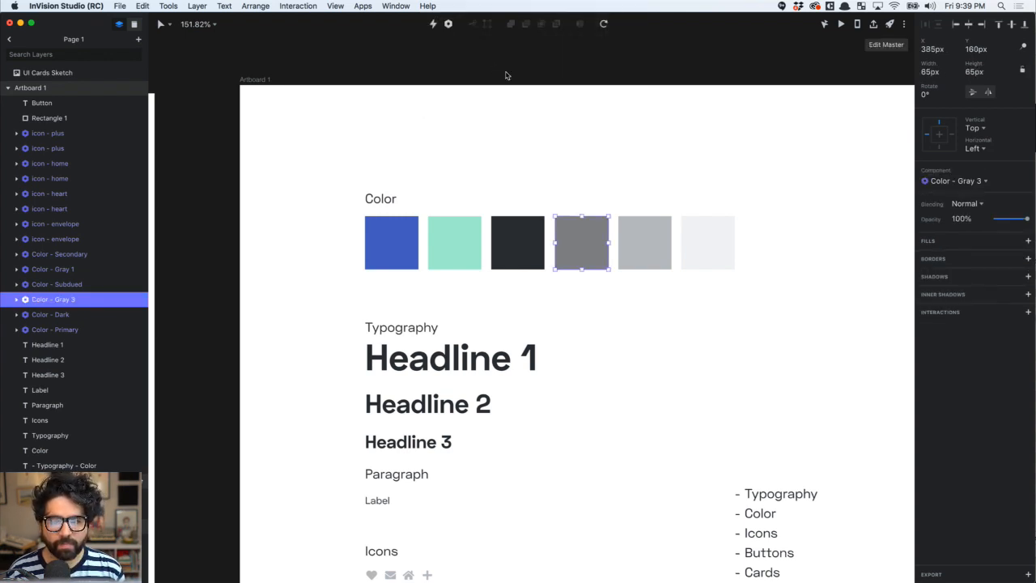
Rename the library component "Color - Subdued" to "Color - Gray 2" and return to the layers list
left_click(135, 24)
double_click(50, 152)
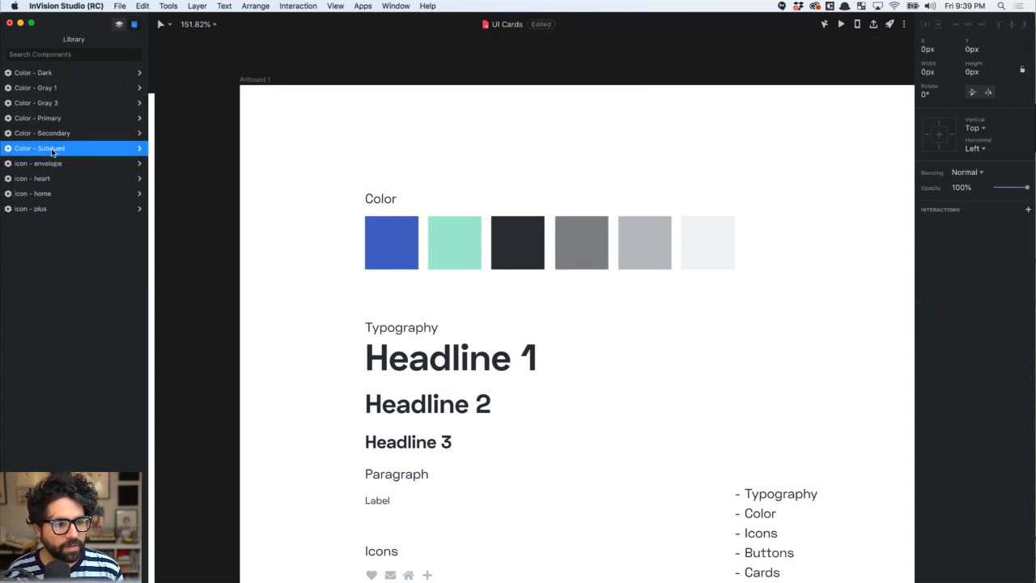
type("Gra")
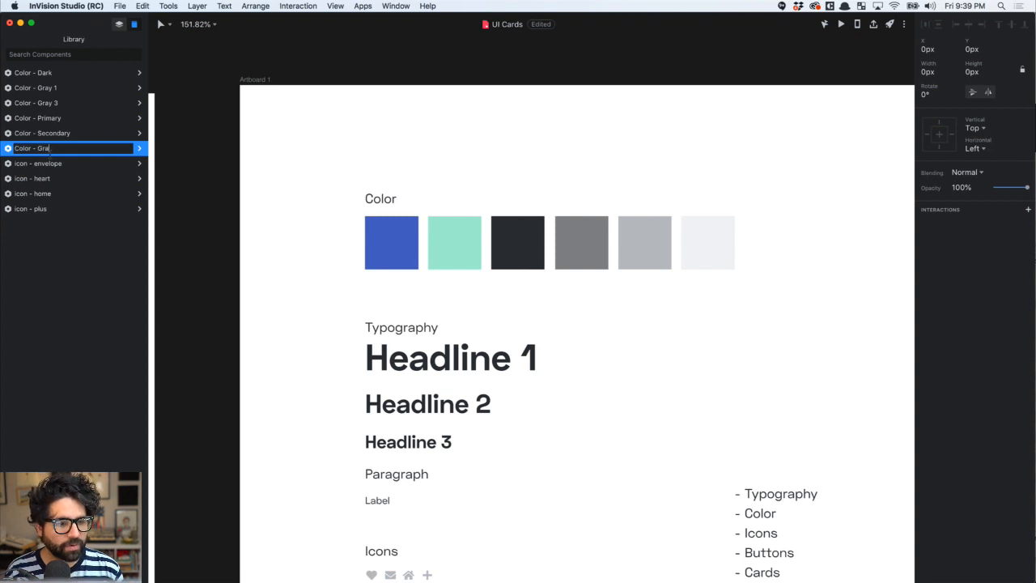
type("y 2")
key("Return")
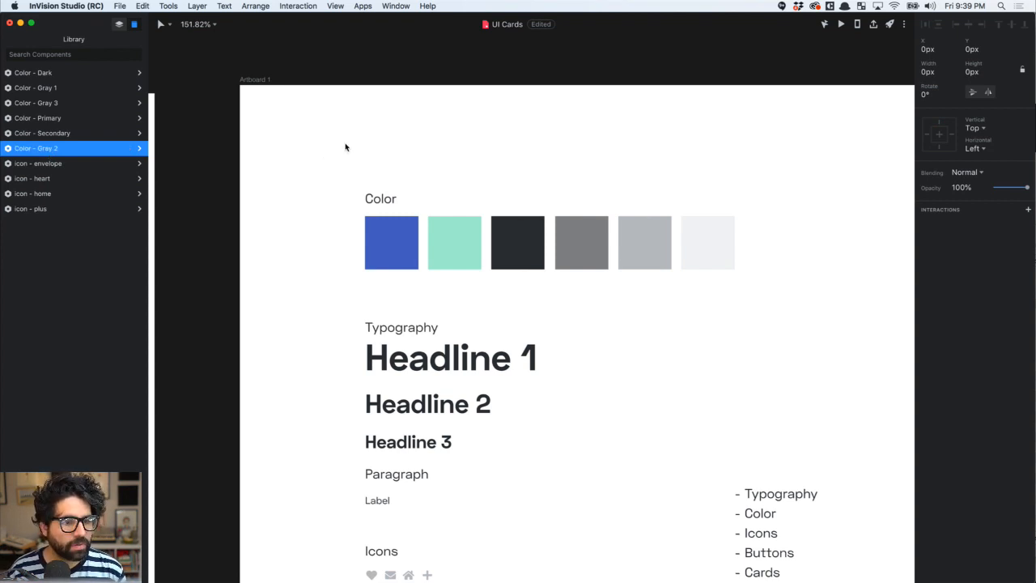
left_click(461, 121)
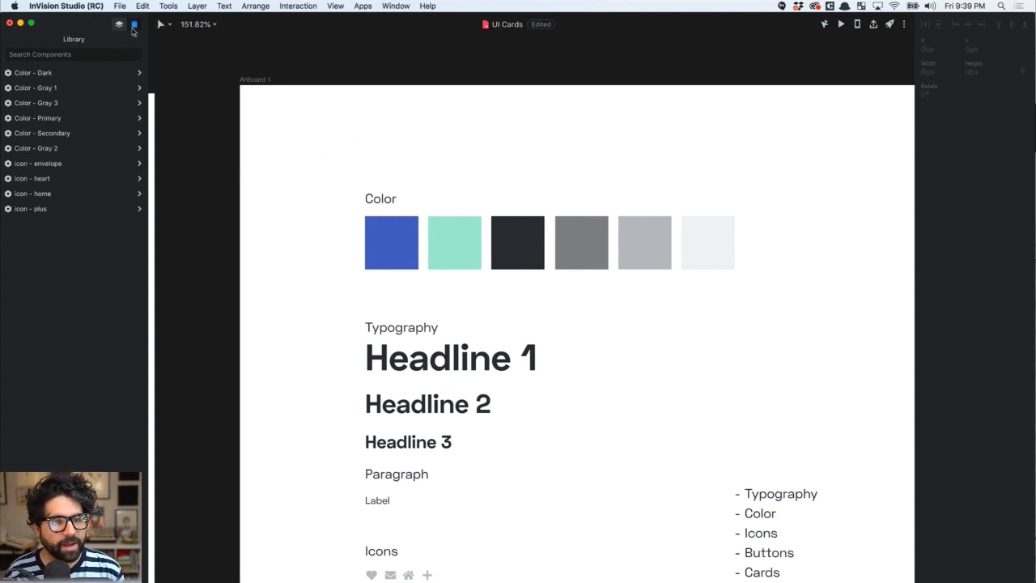
left_click(125, 25)
left_click(593, 257)
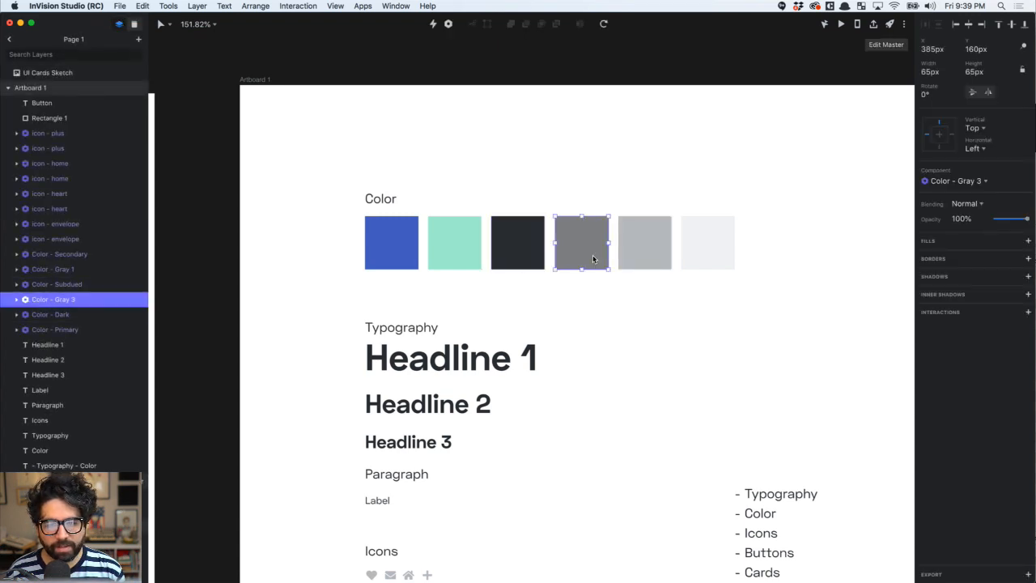
left_click(537, 252)
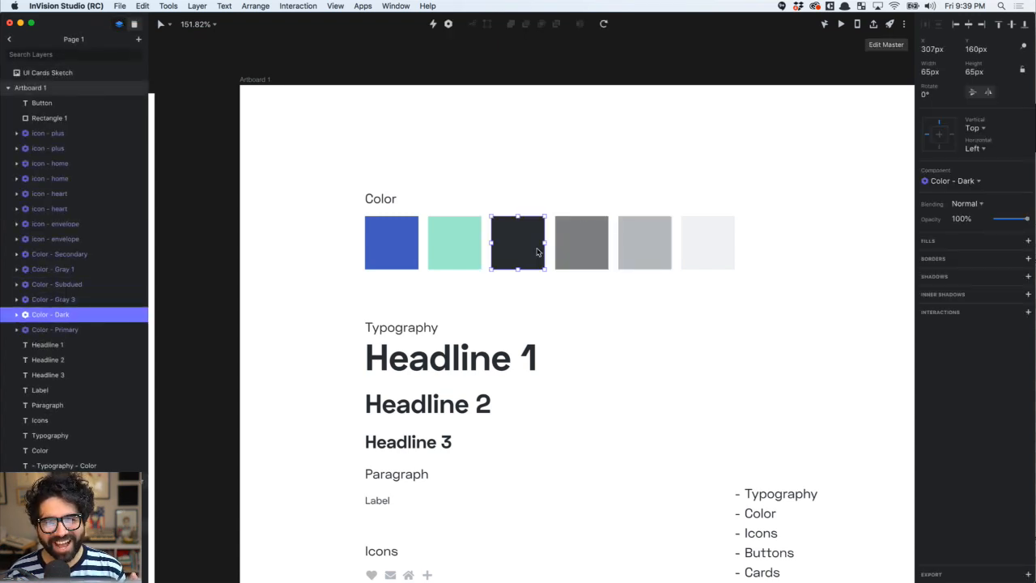
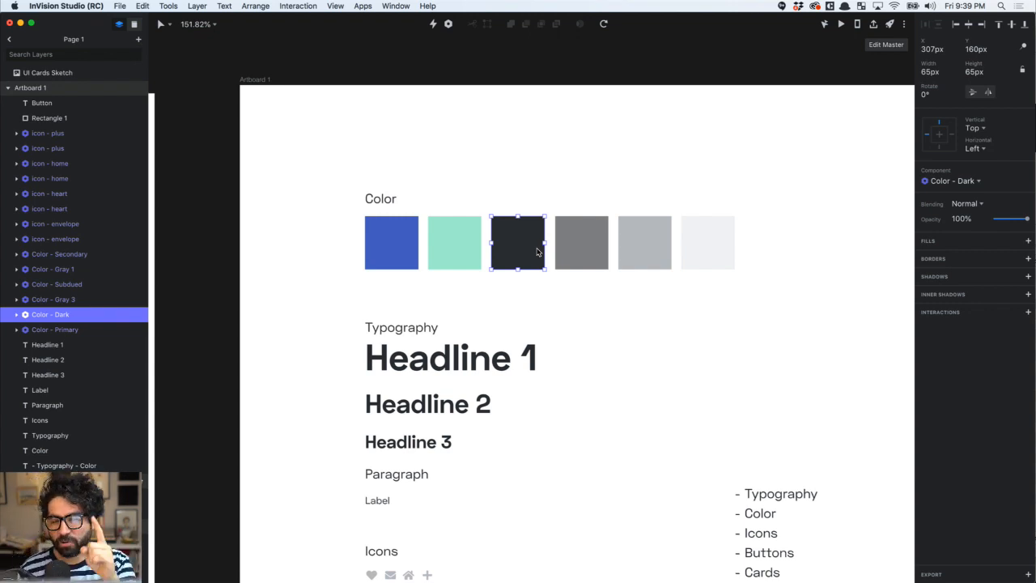
left_click(510, 174)
Place a copy of the blue Color - Primary swatch directly beneath the gray button sketch
scroll(509, 174, "down", 3)
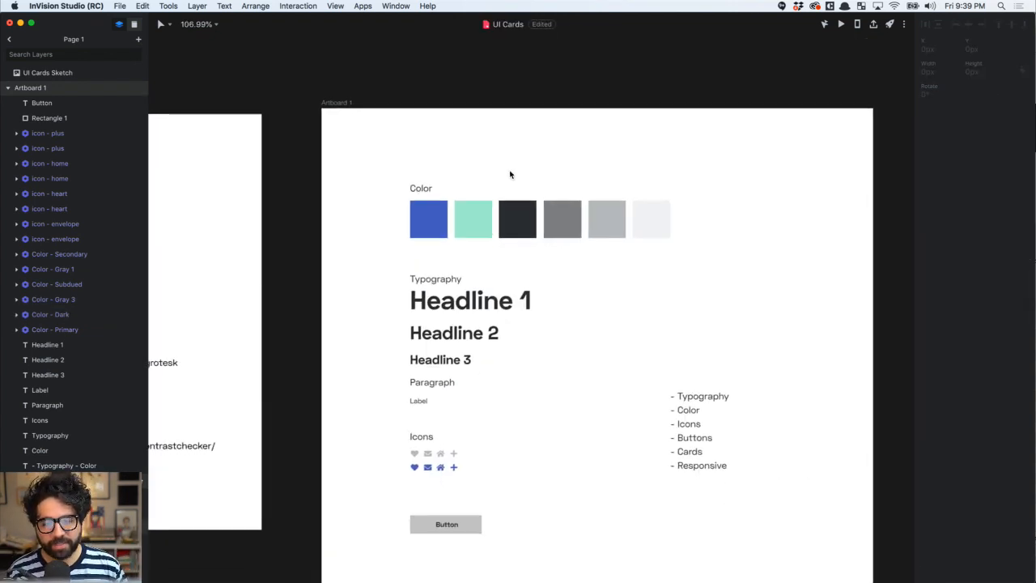
scroll(510, 174, "down", 3)
scroll(510, 174, "up", 3)
left_click(435, 111)
mouse_move(434, 111)
left_mouse_down()
mouse_move(514, 385)
mouse_move(450, 481)
mouse_move(438, 459)
left_mouse_up()
key("z")
left_click_drag(406, 418, 513, 481)
key("Escape")
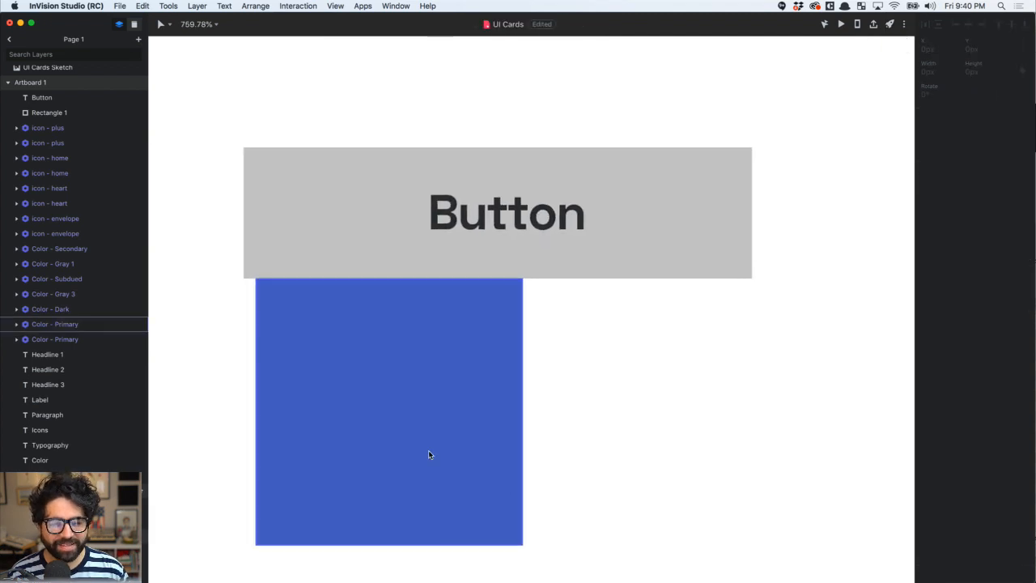
Replace the gray rectangle behind the button text with the blue swatch copy, sized about 115 px wide and 32 px high
left_click(271, 239)
key("BackSpace")
left_click_drag(340, 302, 327, 187)
left_click_drag(493, 412, 715, 274)
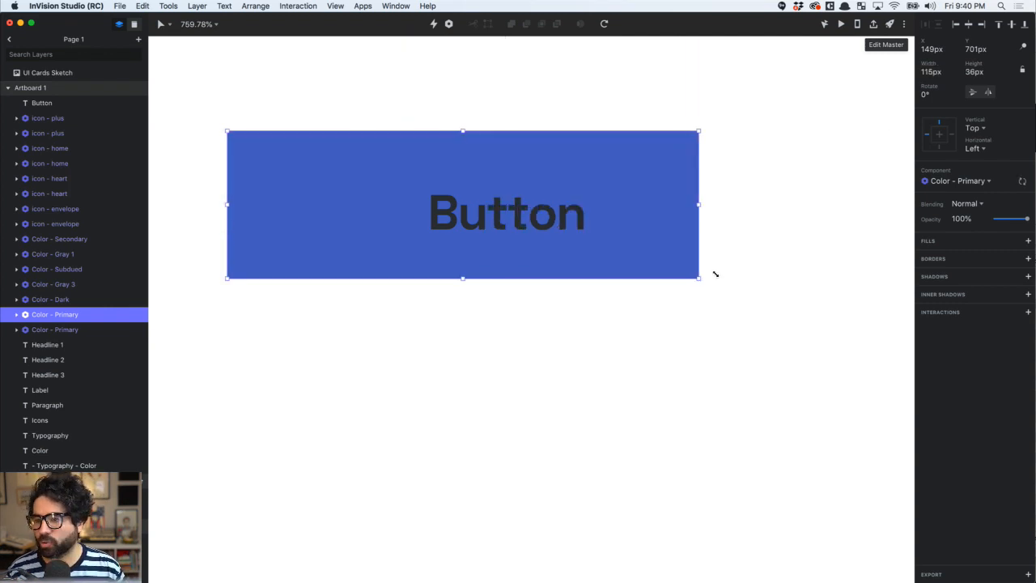
left_click(985, 77)
type("32")
key("Return")
Set the font size of the "Button" text to 16
left_click(536, 198)
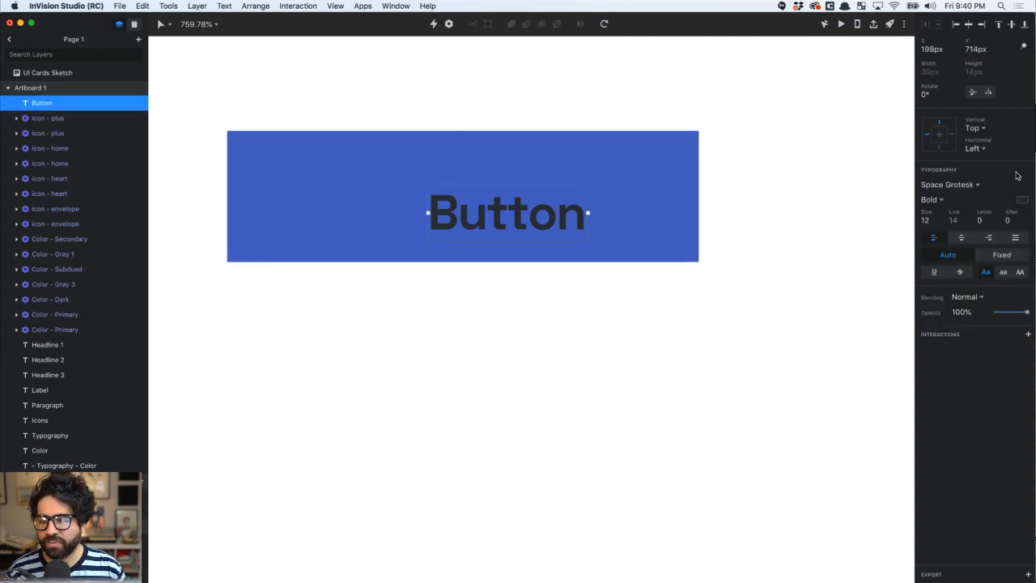
left_click(939, 226)
type("16")
key("Return")
scroll(579, 388, "down", 5)
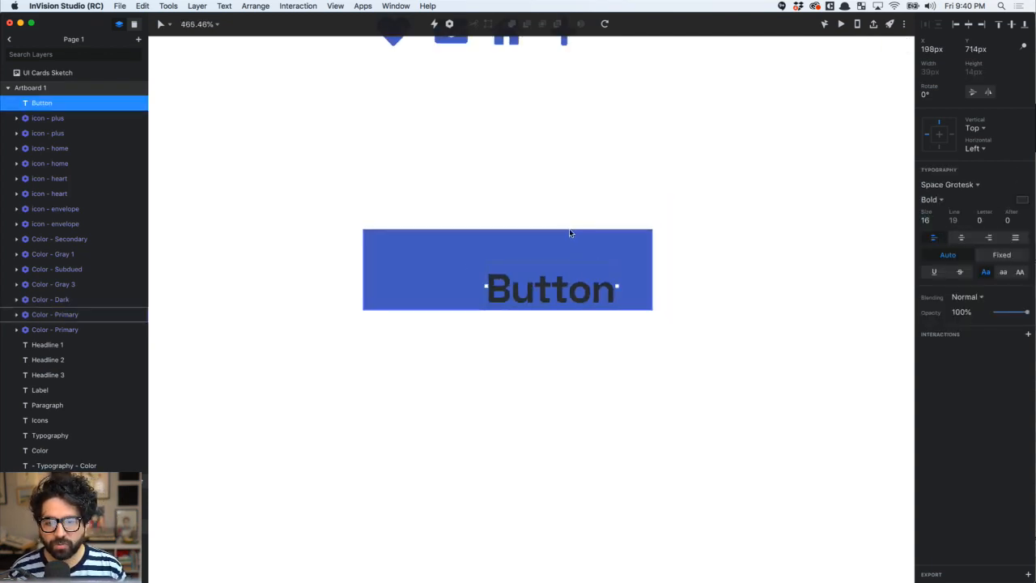
Increase the height of the blue button background to 40 px
left_click(571, 239)
key("super+shift+Down")
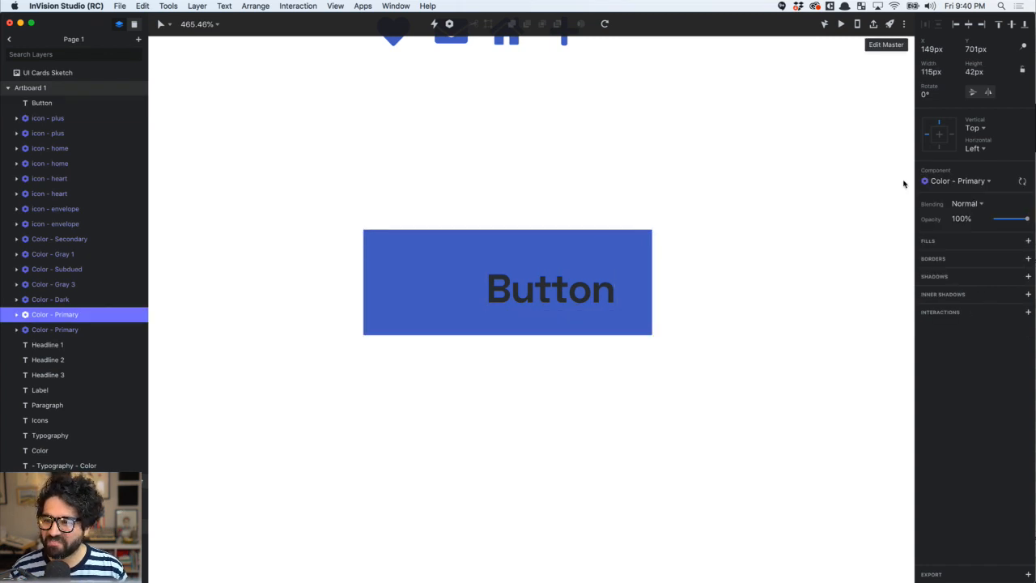
key("super+Up")
key("super+Up")
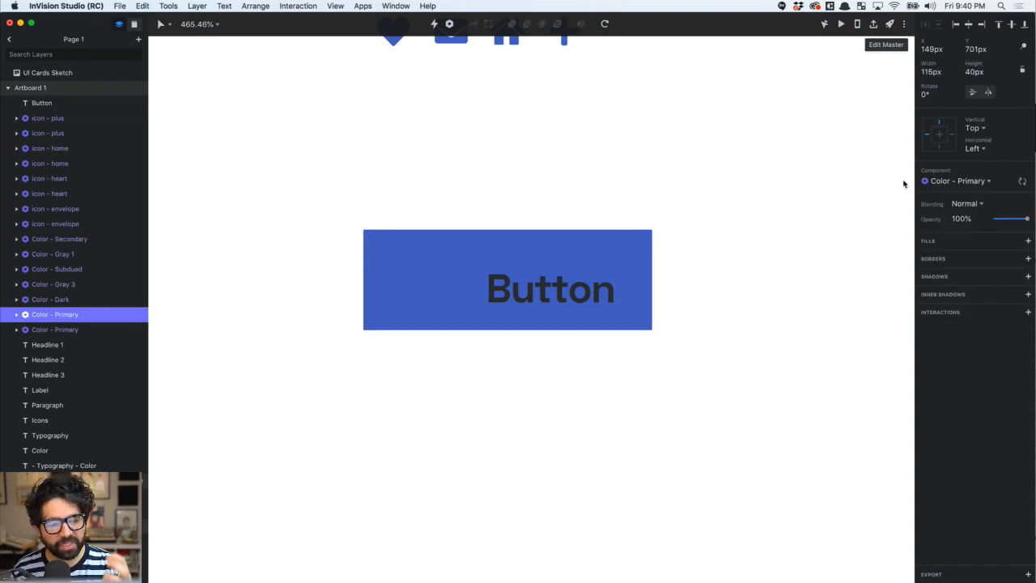
key("Escape")
left_click(544, 246)
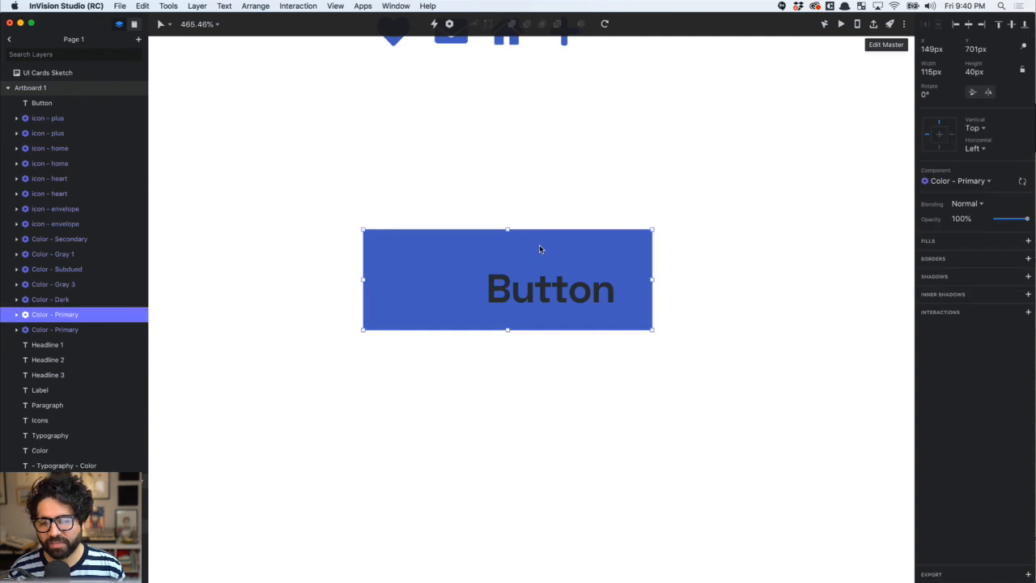
Change the "Button" text color to white from the document colors
left_click(538, 303)
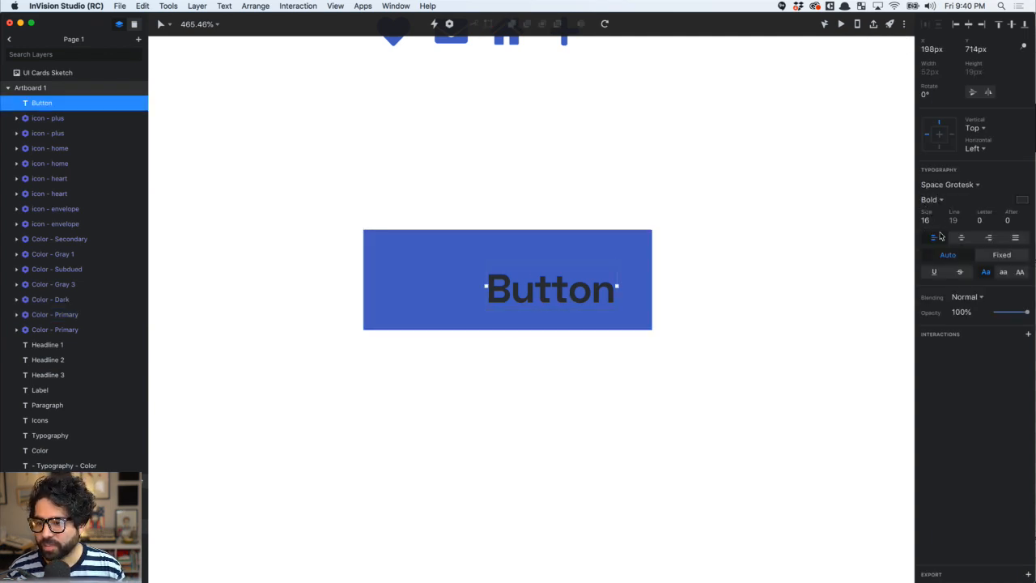
left_click(1021, 202)
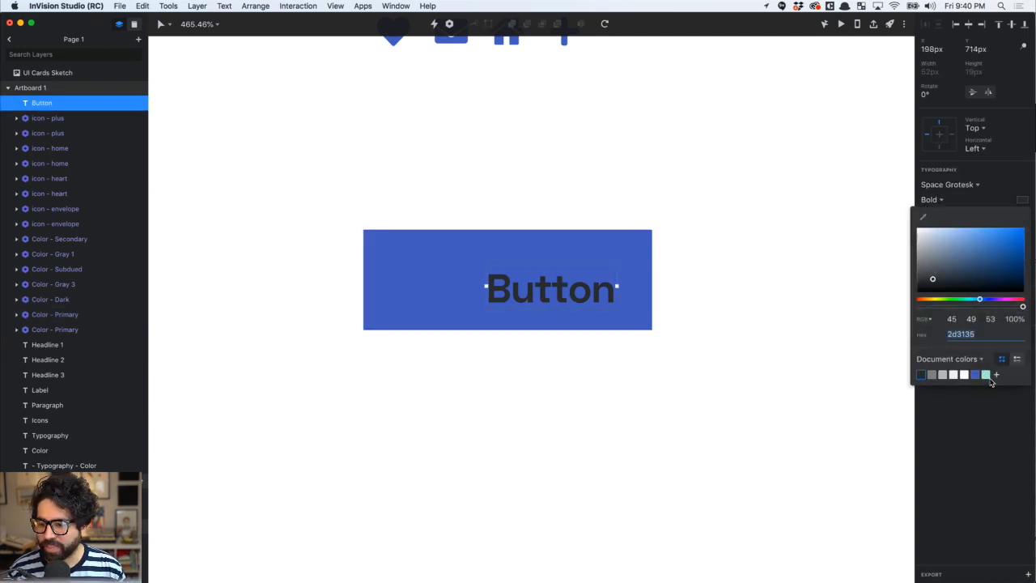
left_click(963, 374)
left_click(576, 293)
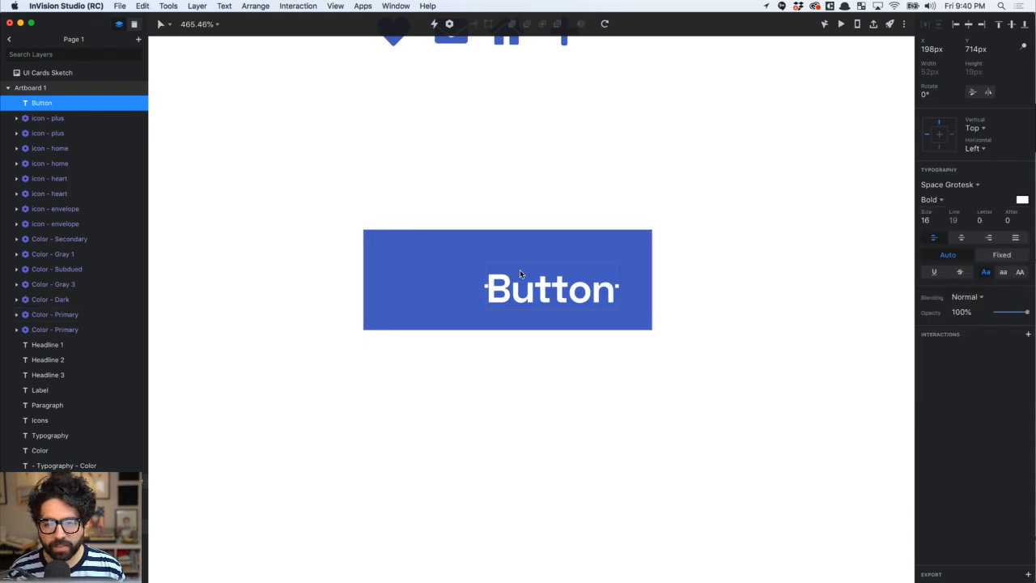
Center-align the "Button" text and stretch its text box to the full 115 px width of the blue background
left_click(963, 236)
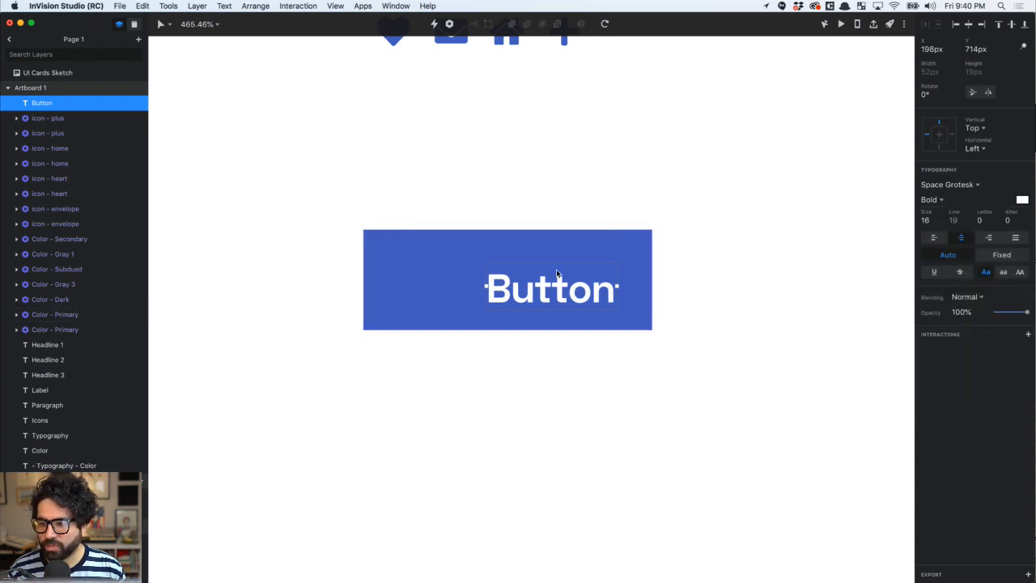
left_click_drag(576, 285, 541, 274)
left_click_drag(442, 290, 363, 280)
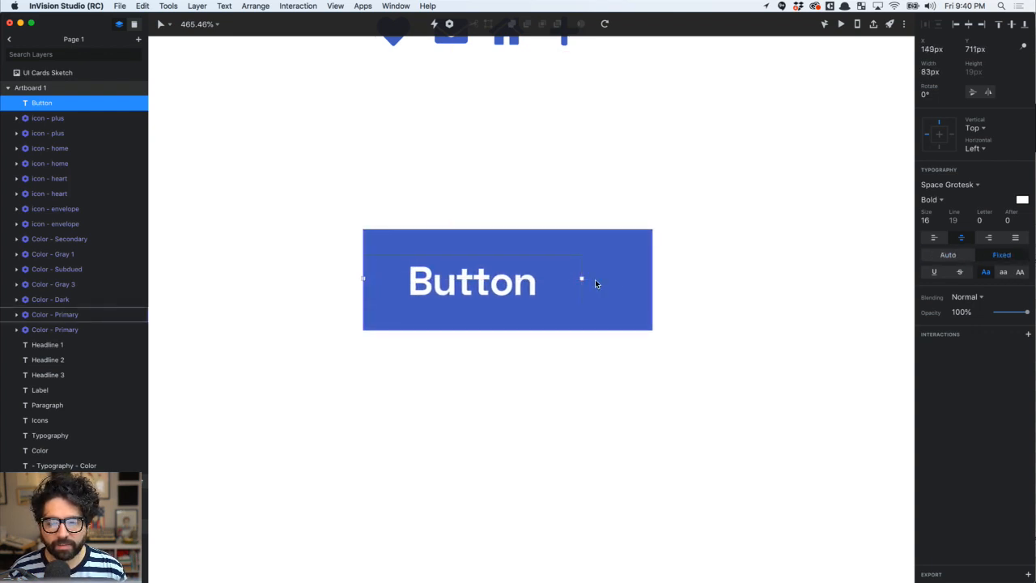
left_click_drag(581, 279, 653, 281)
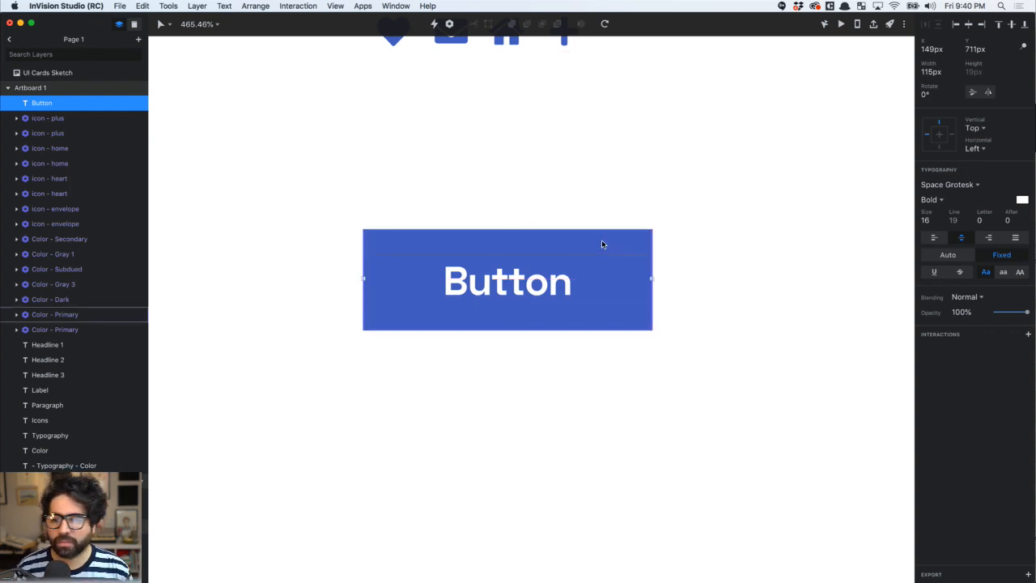
Set the button text's line height to 24 and center it vertically on the blue background
left_click(952, 222)
type("24")
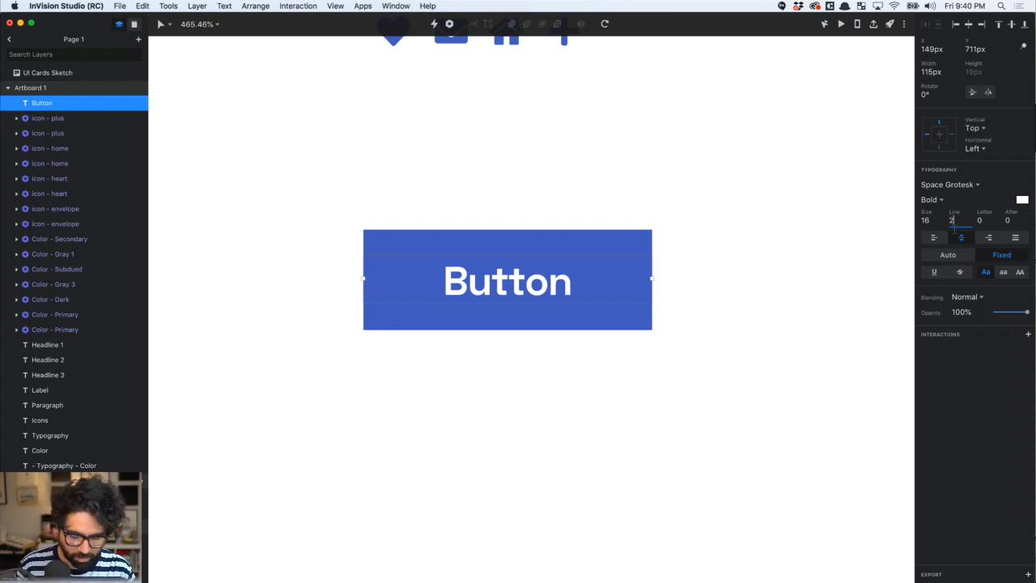
key("Return")
left_click(441, 201)
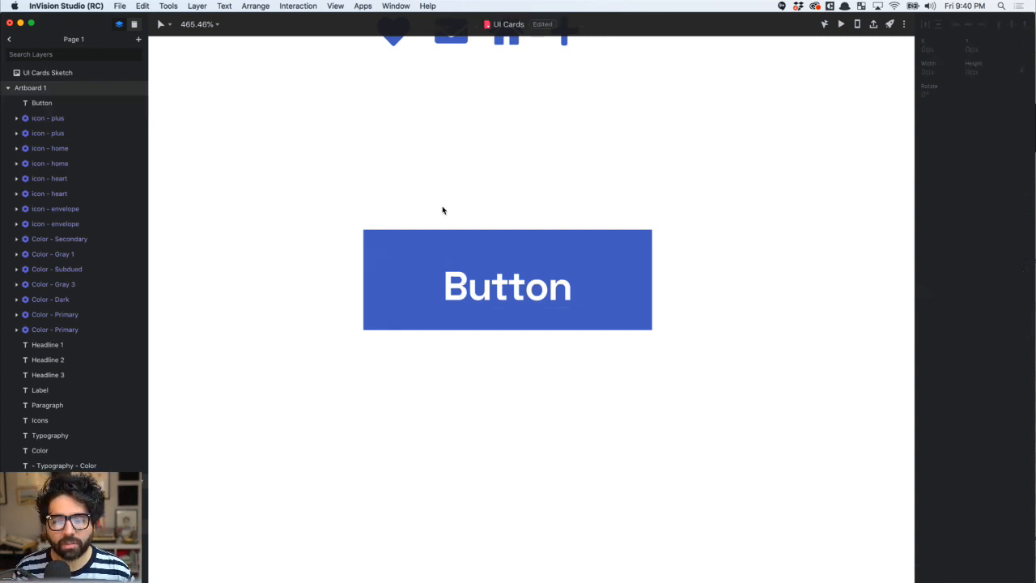
left_click(634, 327)
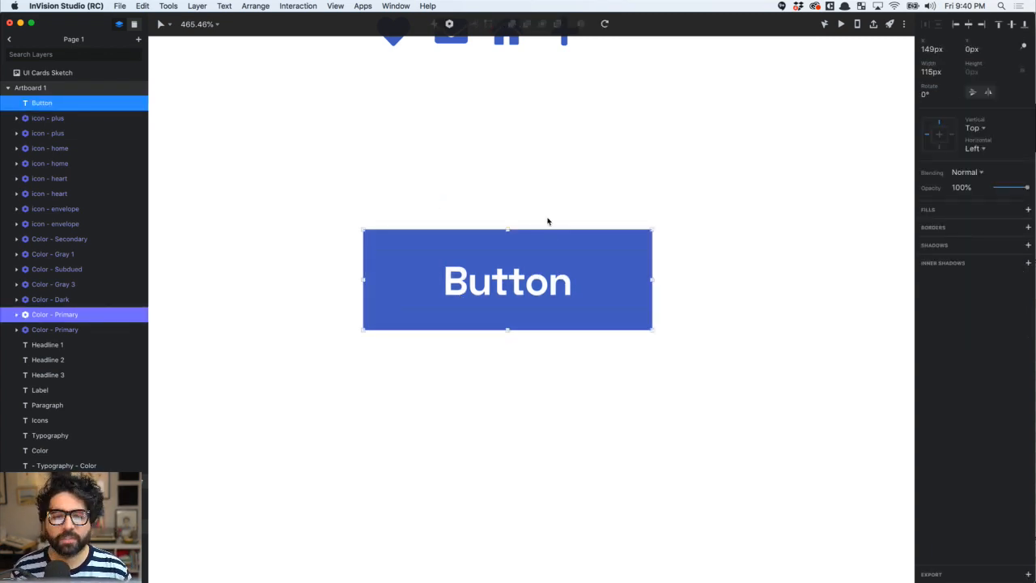
left_click(513, 208)
left_click(502, 275)
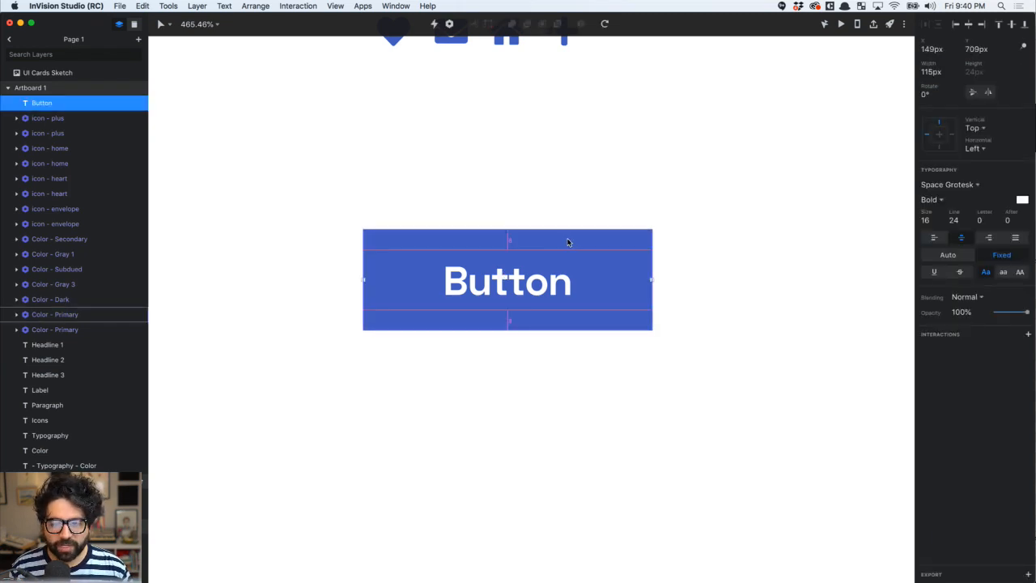
left_click(347, 206)
left_click(392, 248)
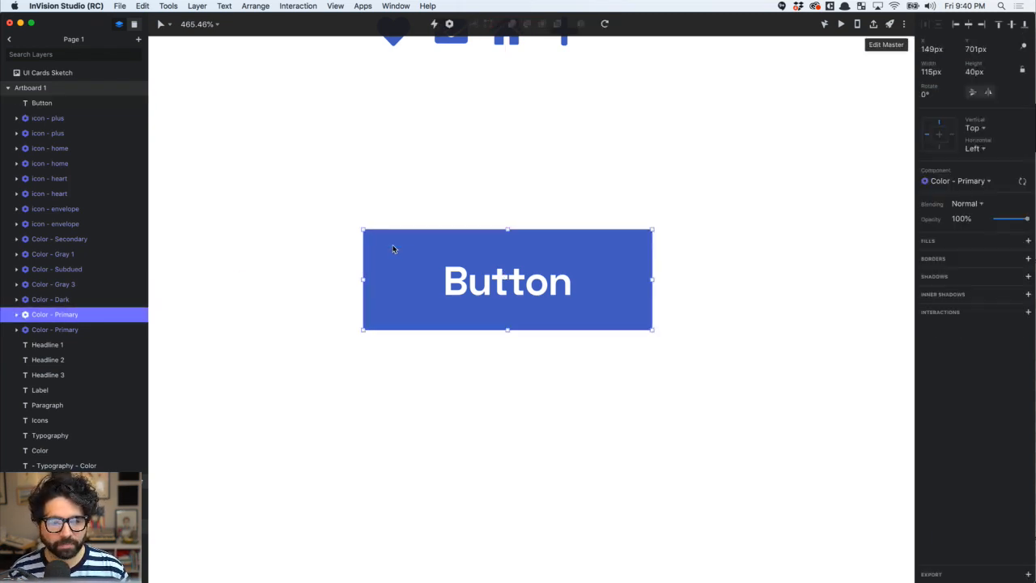
left_click(359, 205)
left_click(401, 240)
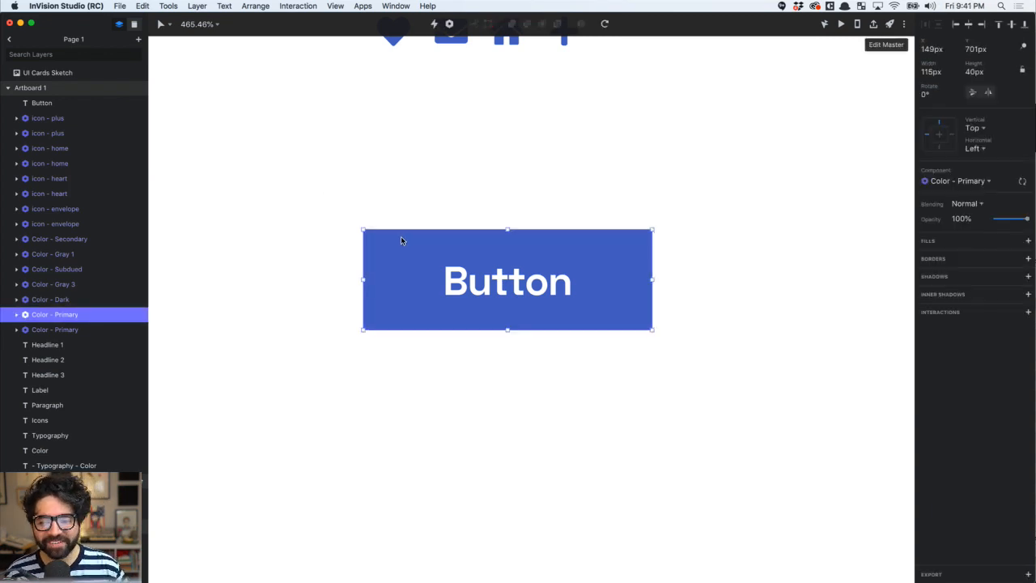
left_click_drag(440, 182, 583, 356)
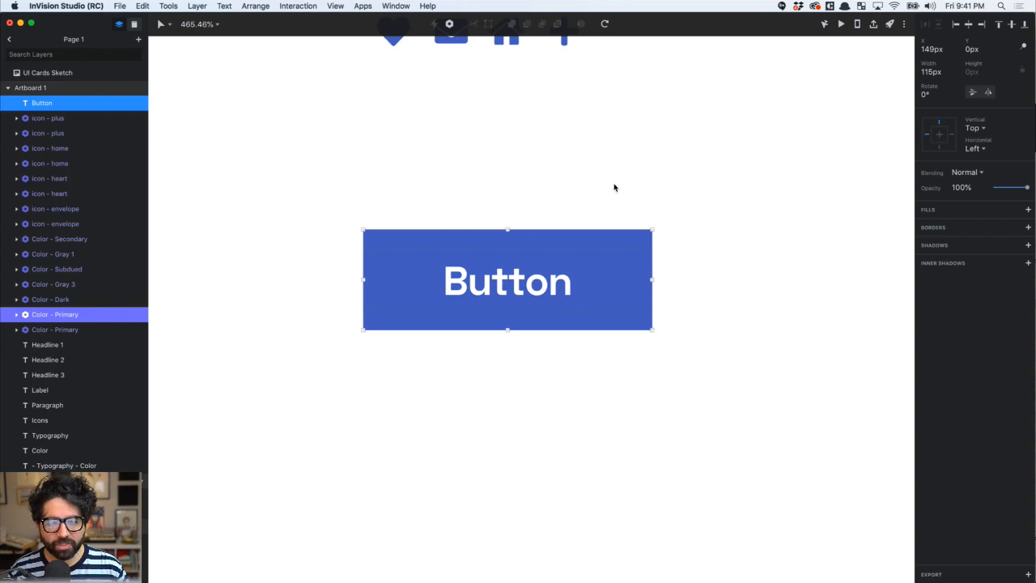
Rename the button's text layer to "Label"
left_click(522, 280)
double_click(522, 279)
type("Lab")
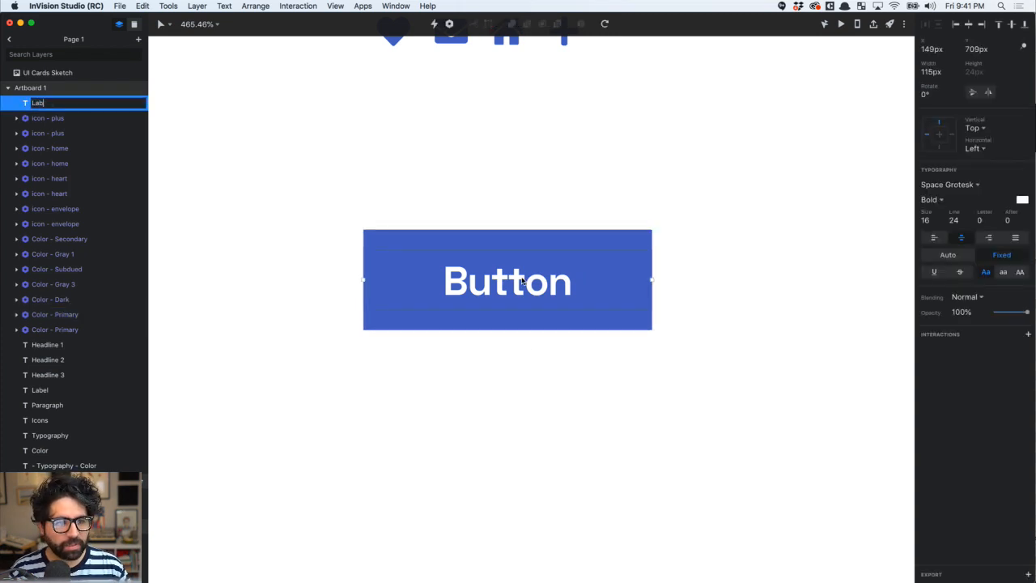
key("Return")
left_click(547, 227)
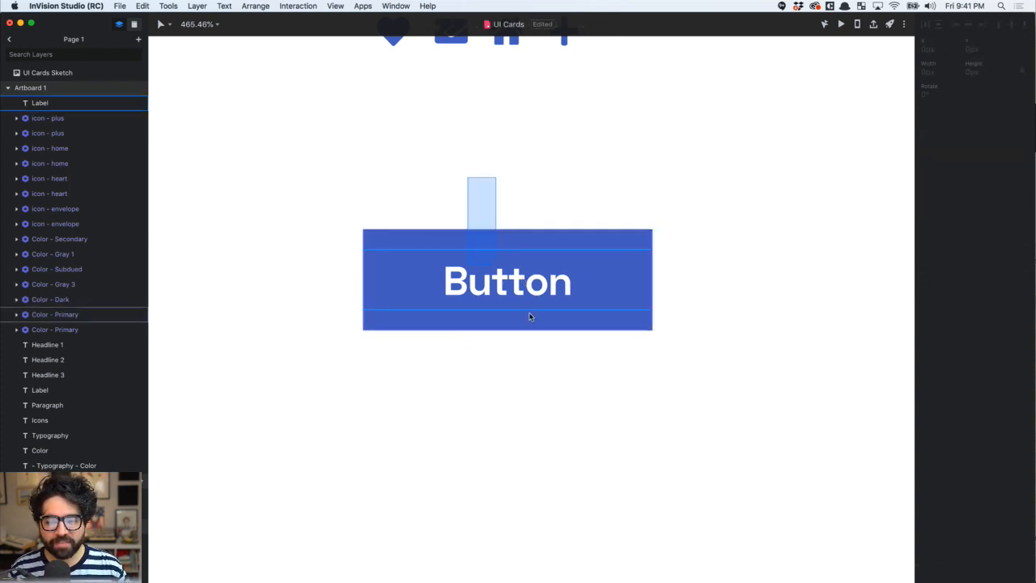
Set the corner radius of the rectangle inside the button's Color - Primary background to 2
left_click_drag(467, 179, 551, 345)
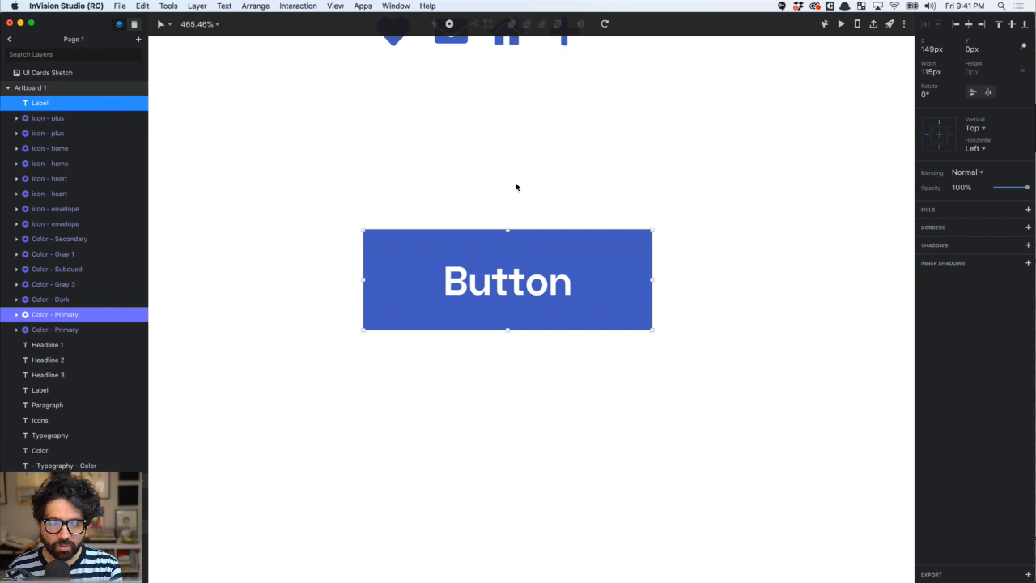
left_click(511, 232)
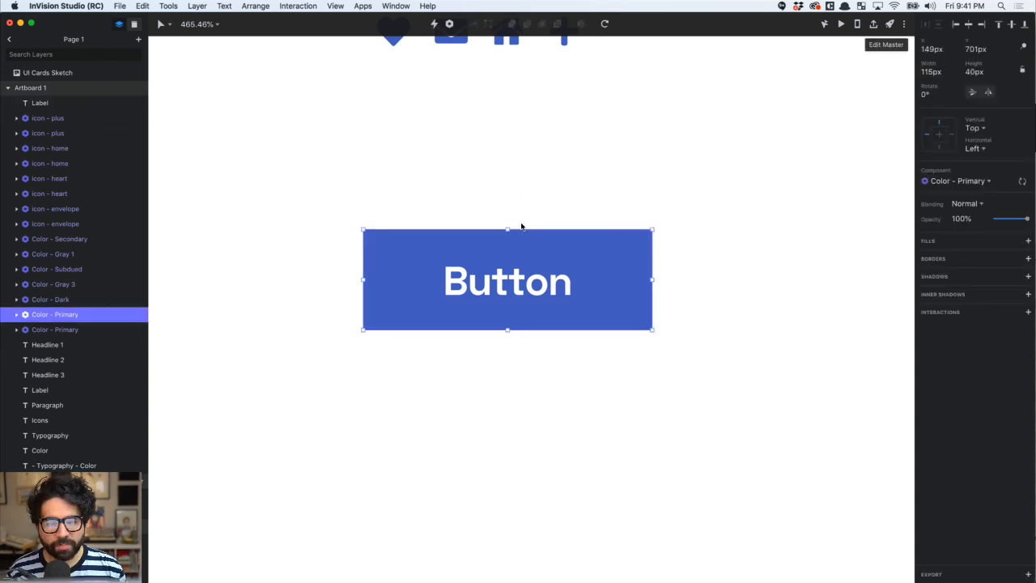
double_click(534, 236)
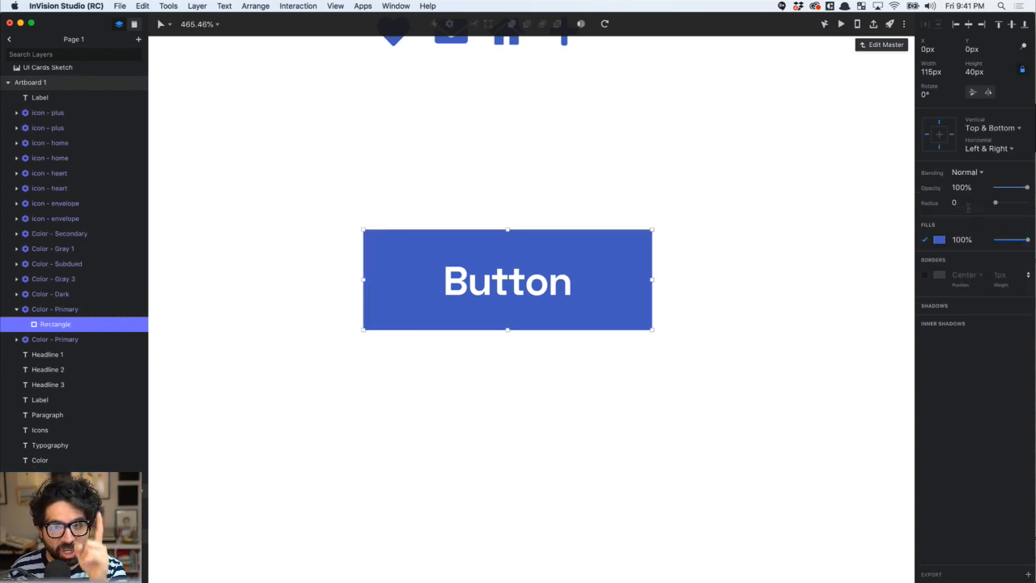
left_click(966, 204)
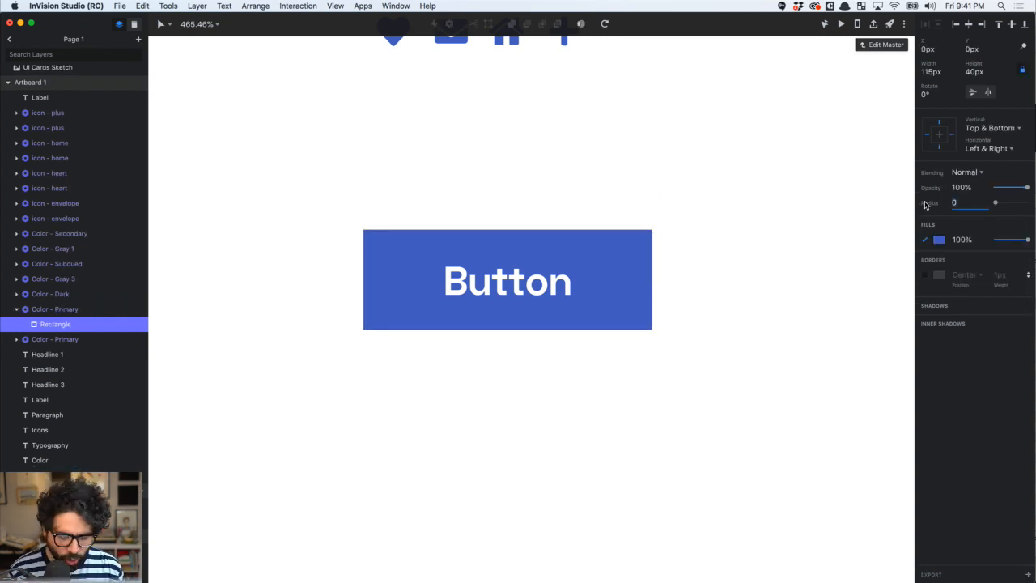
type("2")
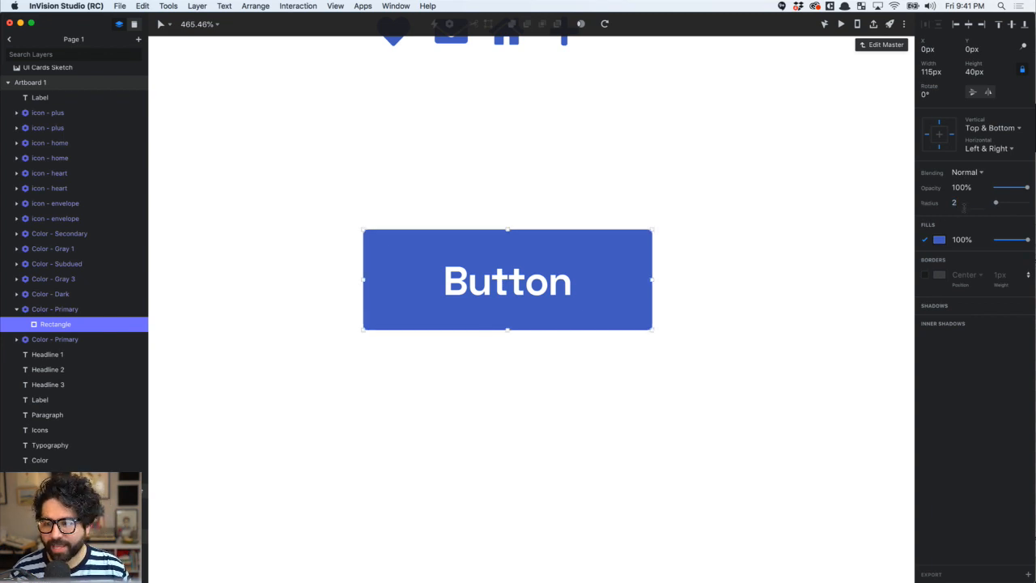
left_click(688, 194)
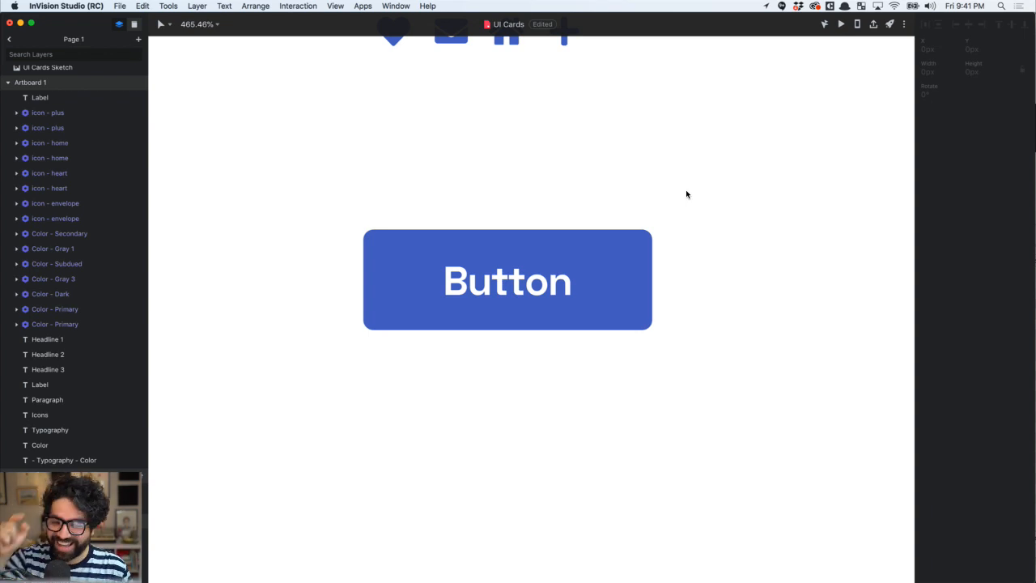
Create a component named "Button - Primary" from the label and its blue background, with the option to go to the component master enabled
left_click_drag(471, 129, 557, 382)
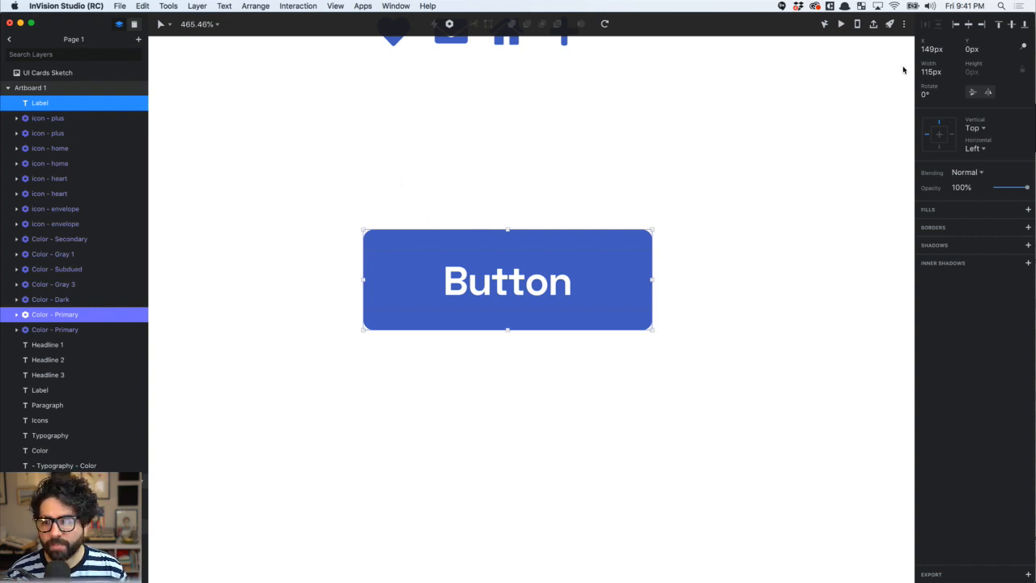
left_click(450, 25)
type("Button - Primary")
left_click(491, 104)
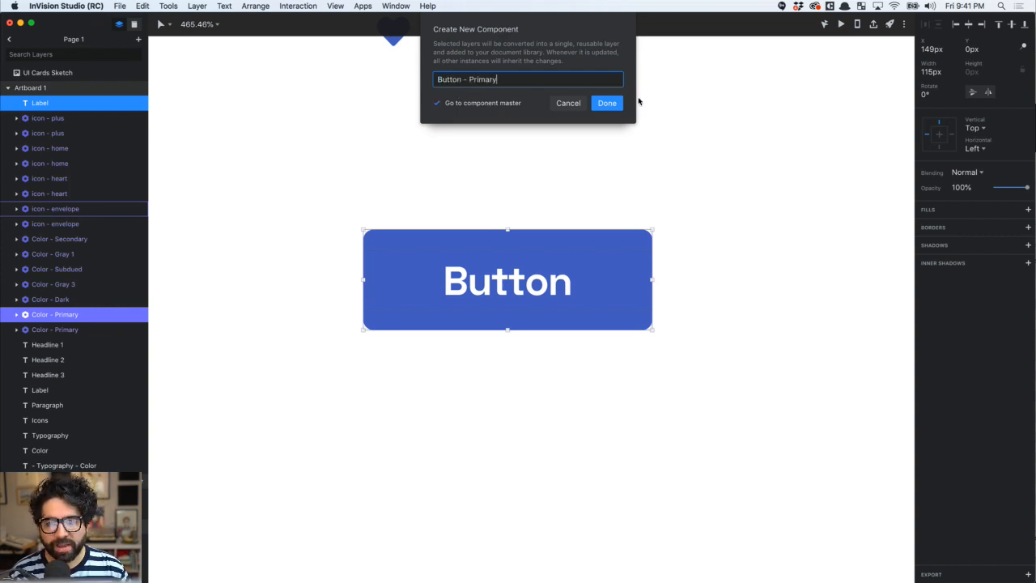
left_click(607, 103)
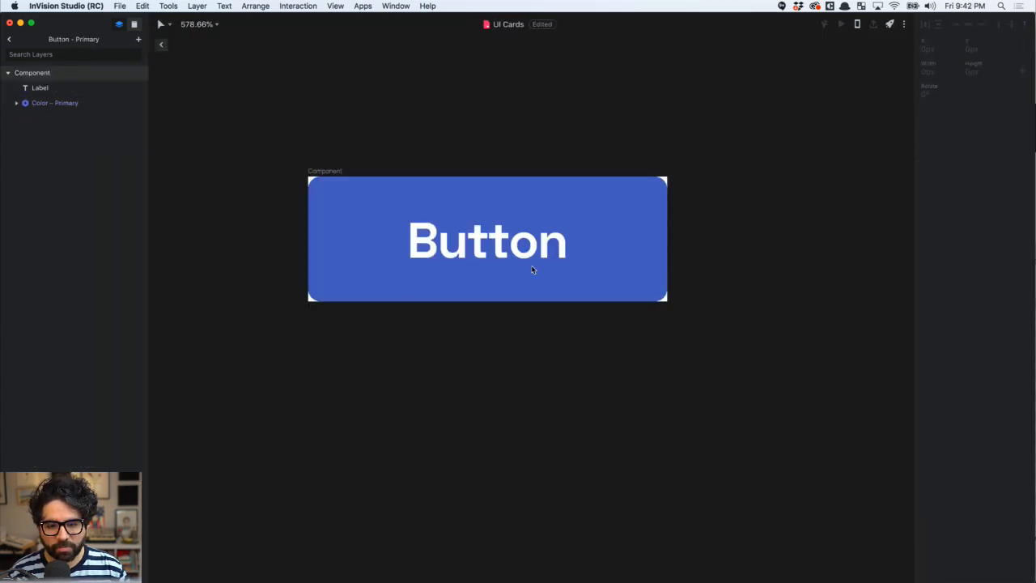
In the button's component master, rename the Color - Primary layer to "Background" and return to the page
left_click(498, 238)
double_click(481, 244)
key("Escape")
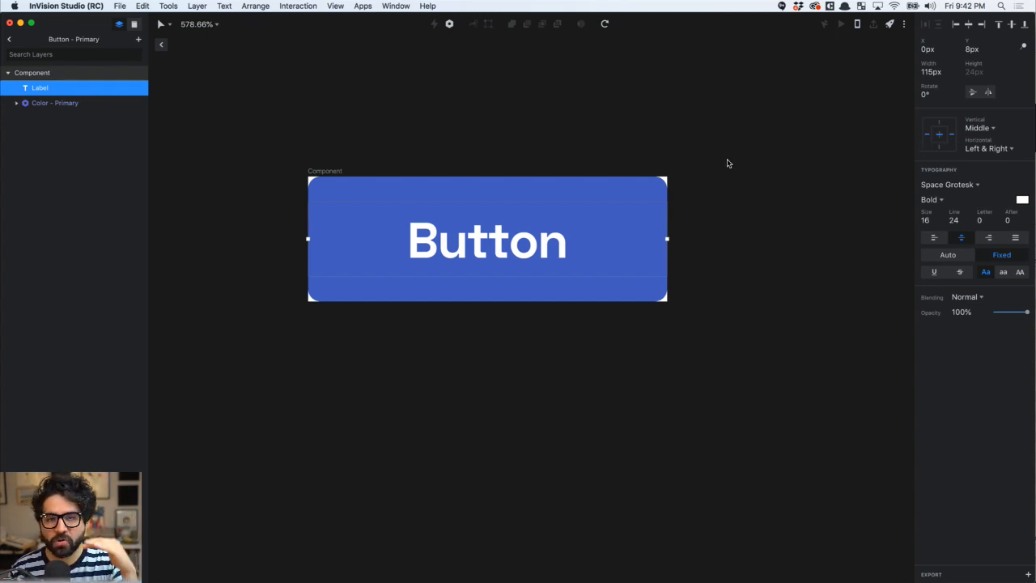
left_click(421, 141)
left_click(381, 186)
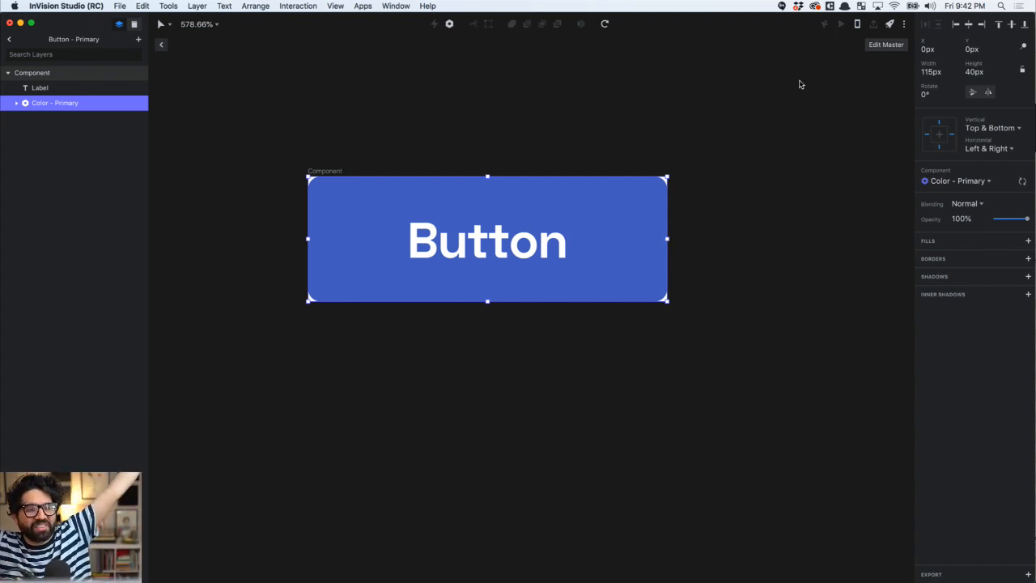
double_click(42, 103)
key("BackSpace")
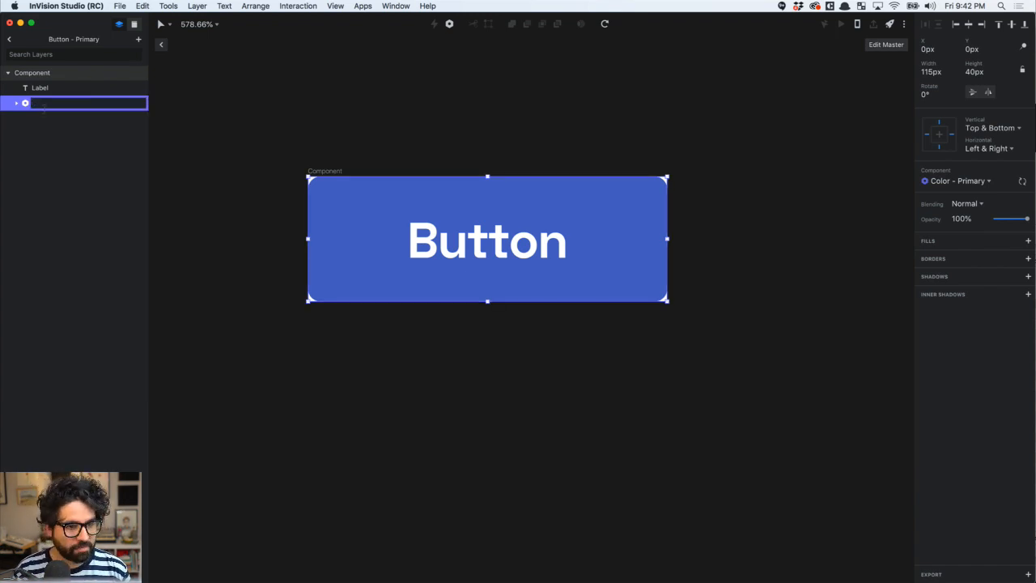
type("Background")
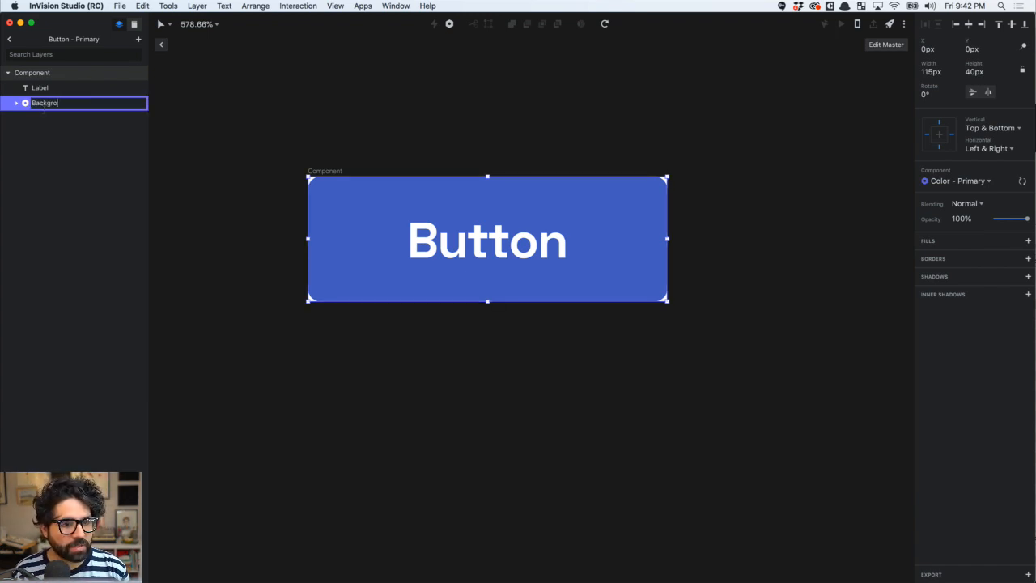
key("Return")
left_click(196, 94)
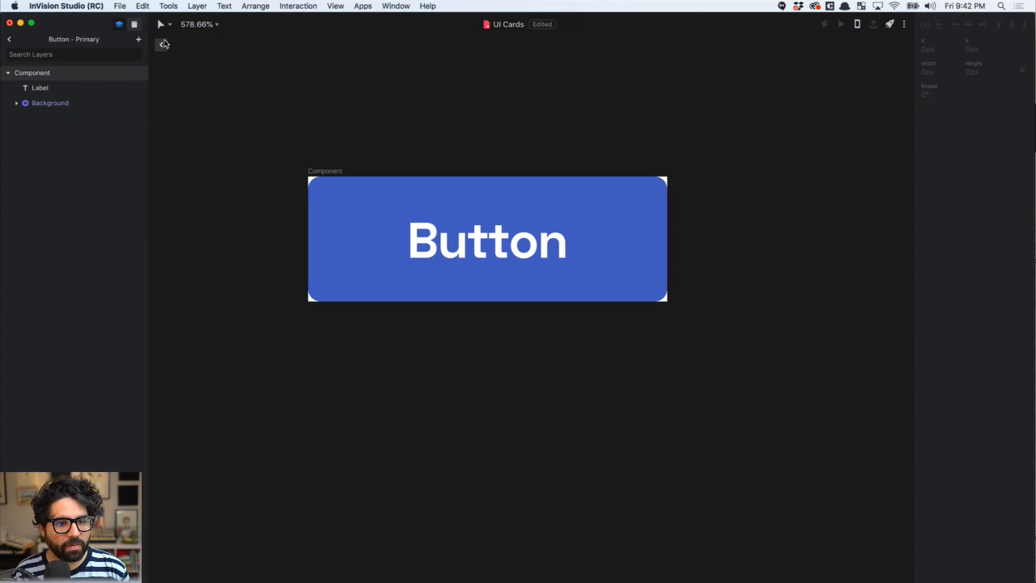
left_click(161, 44)
Test resizing the Button - Primary instance from its lower edge and corner, undoing each resize
left_click_drag(508, 341, 533, 423)
key("super+z")
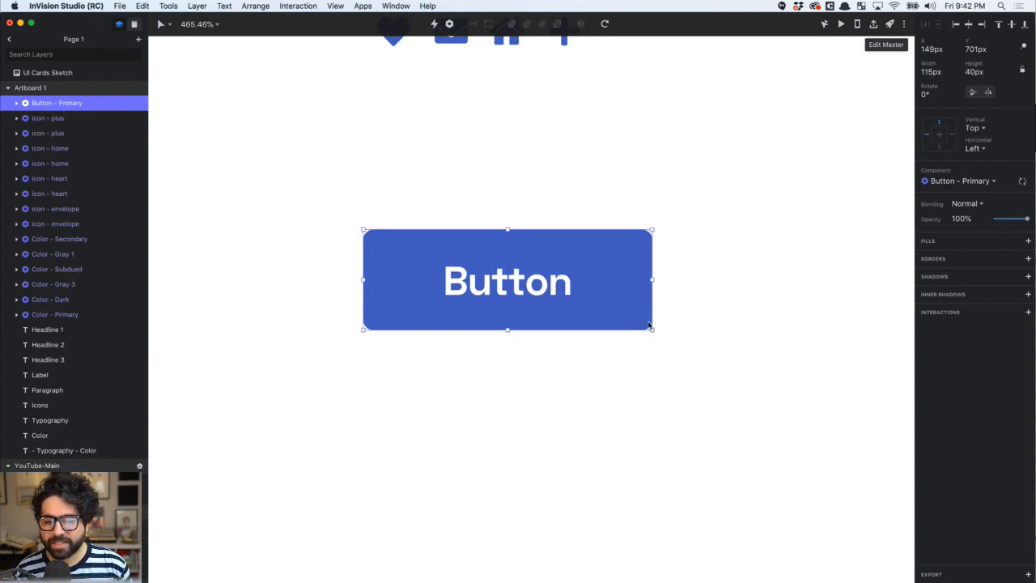
left_click_drag(661, 340, 584, 439)
key("super+z")
left_click(589, 108)
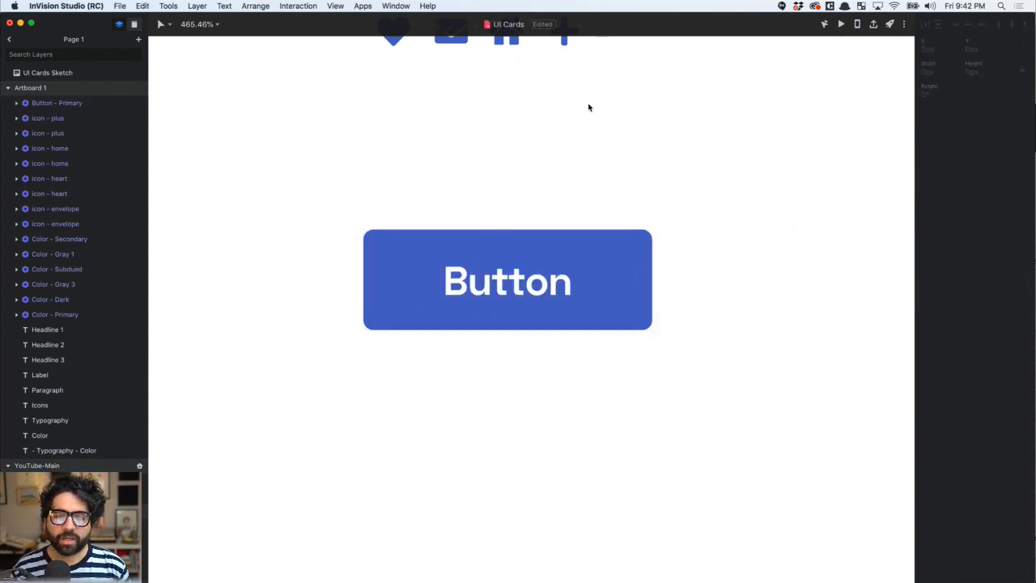
Duplicate the Button - Primary instance directly below the original, at Y 753 px
scroll(589, 107, "down", 5)
scroll(589, 107, "right", 3)
left_click(450, 225)
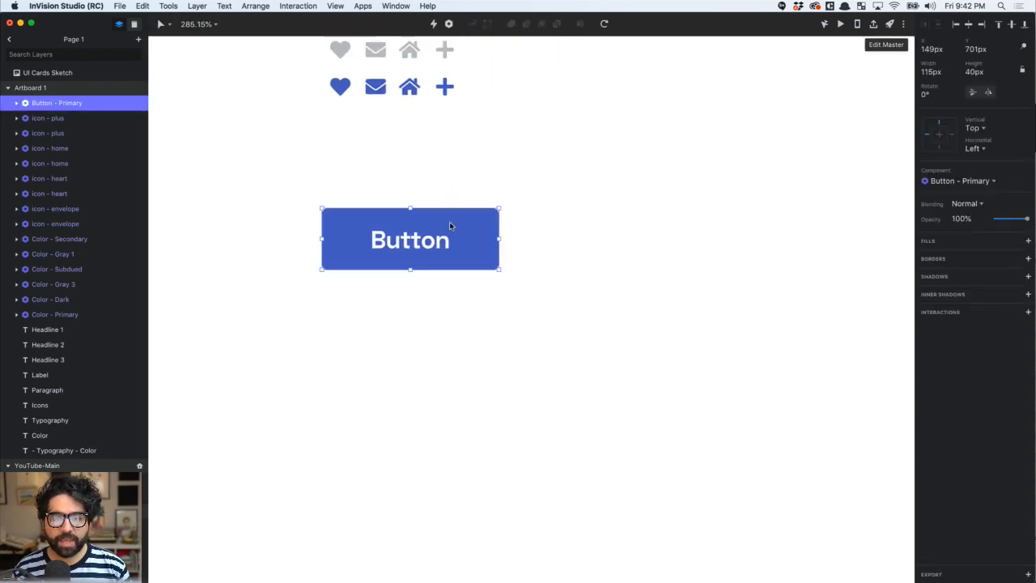
left_click_drag(434, 251, 436, 328)
left_click(567, 296)
left_click(477, 296)
left_click(616, 276)
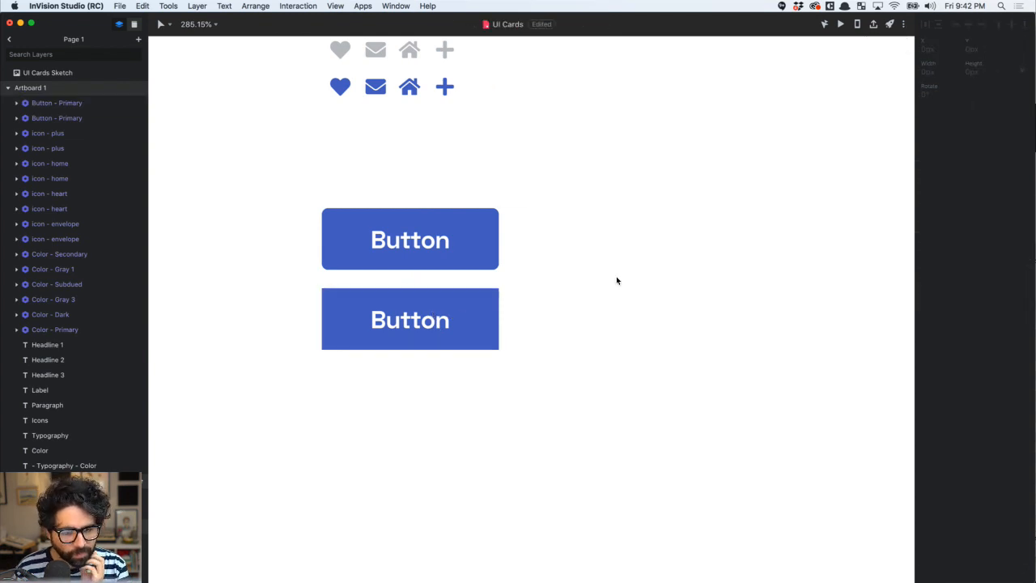
Detach the lower button copy from the Button - Primary component
scroll(423, 325, "up", 3)
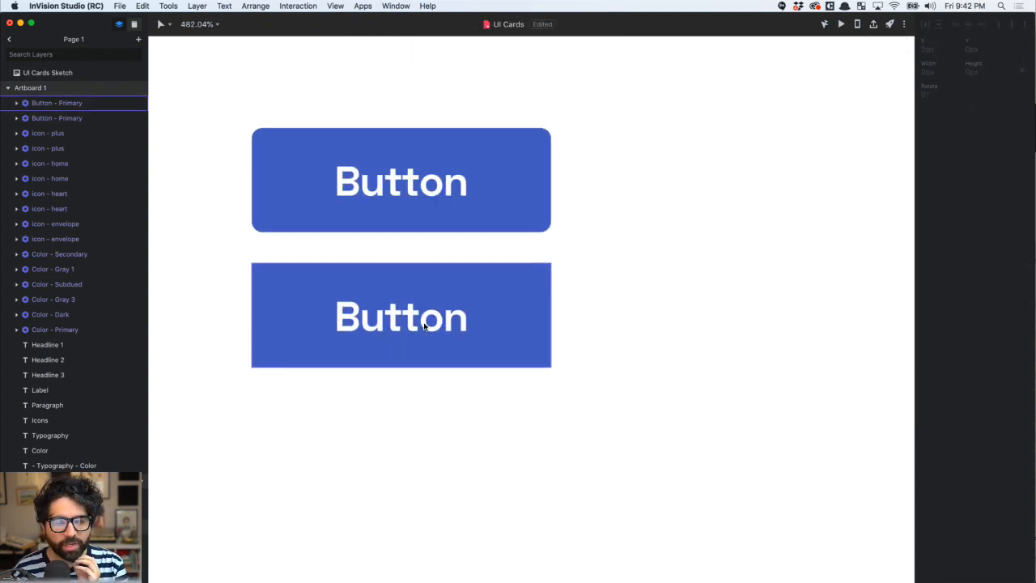
left_click(547, 263)
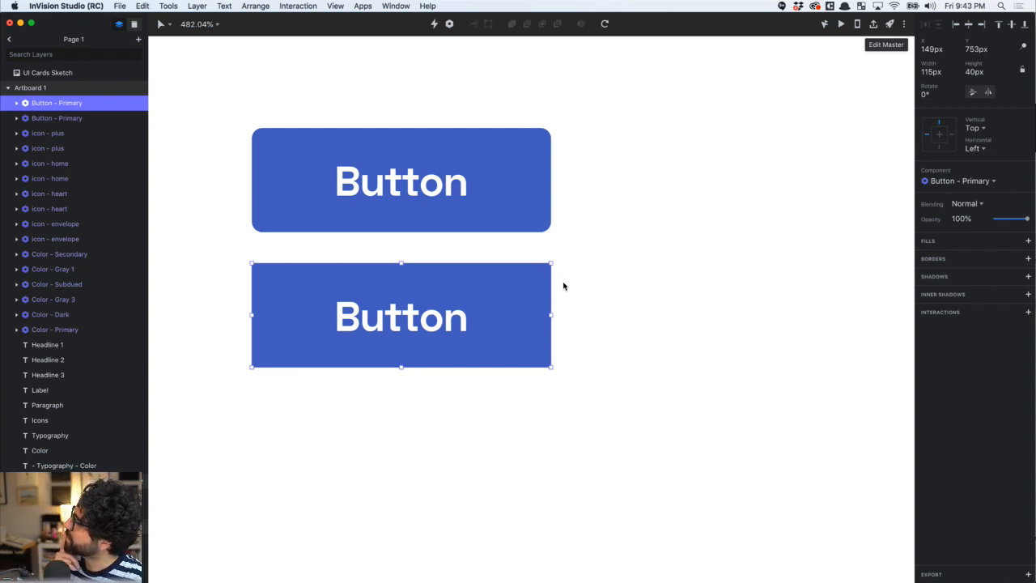
right_click(520, 292)
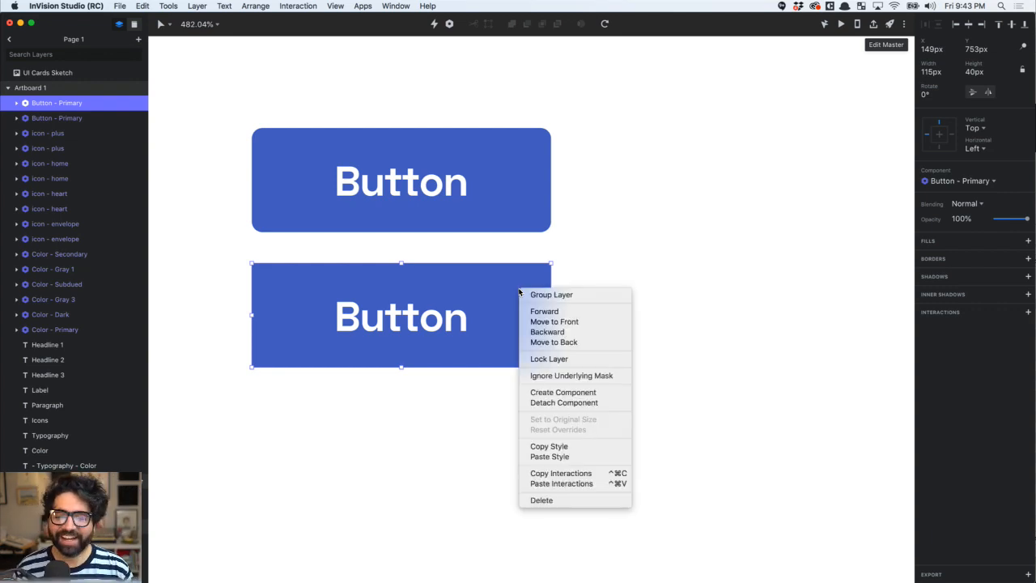
left_click(658, 236)
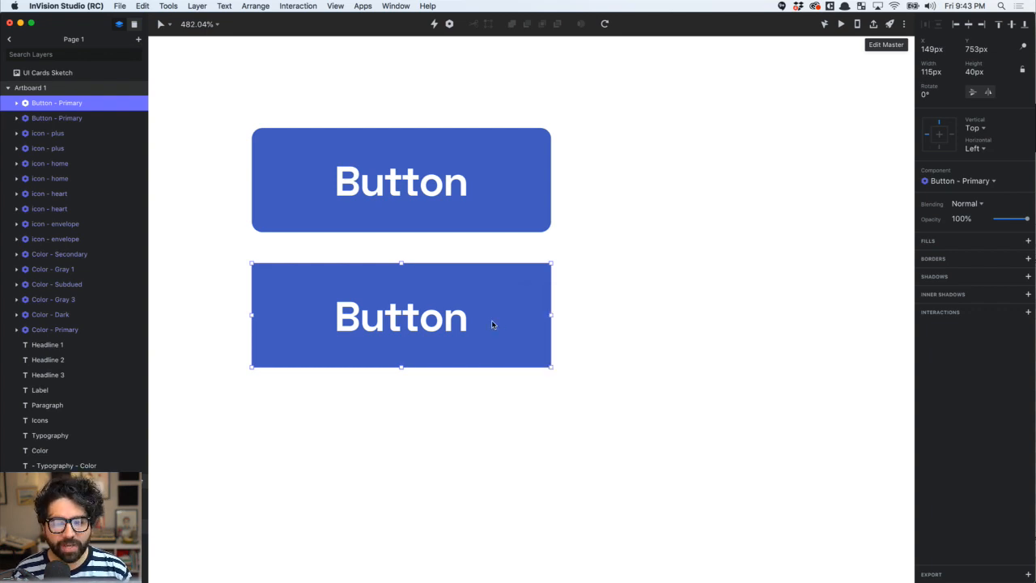
right_click(491, 321)
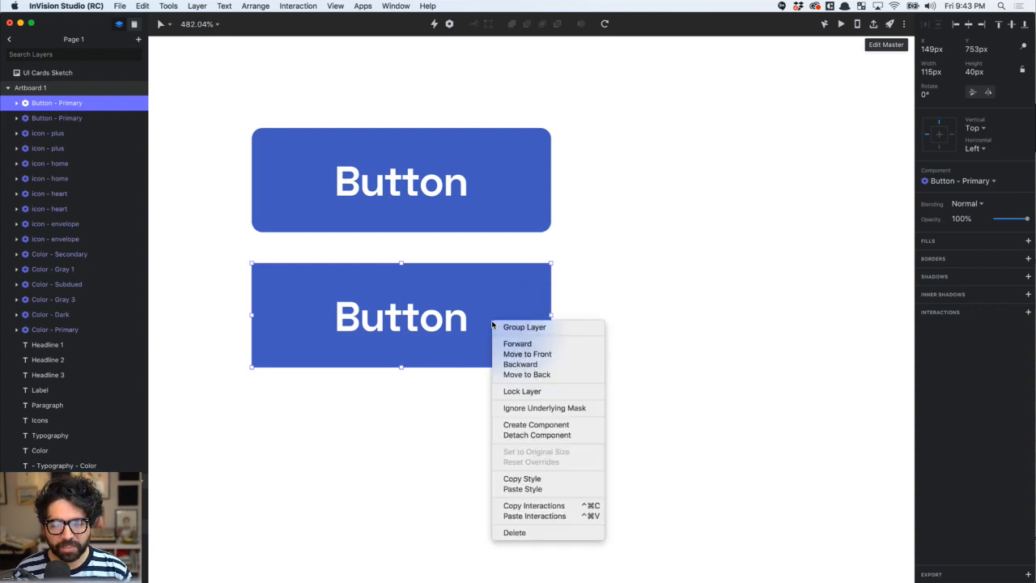
left_click(547, 435)
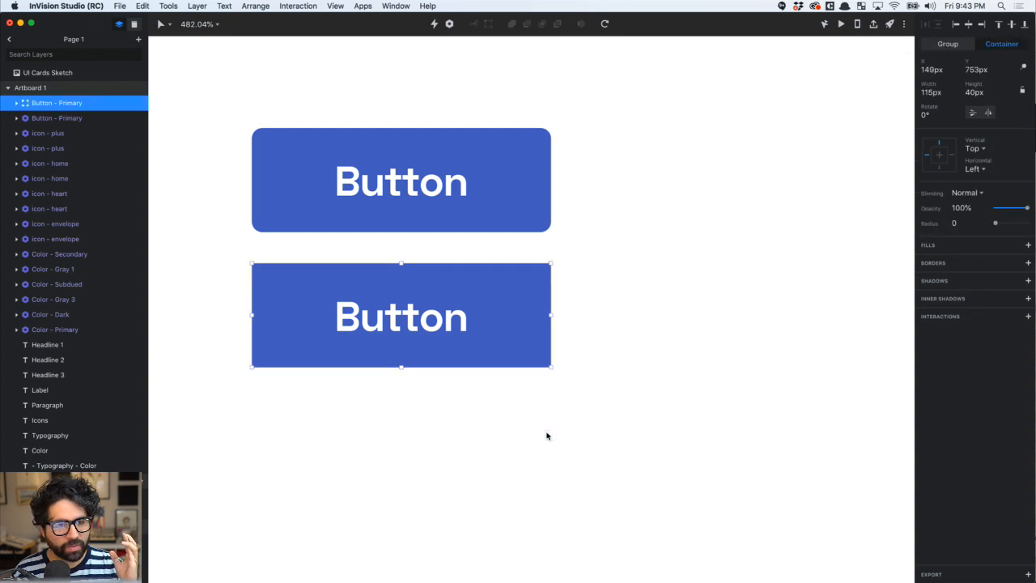
left_click(622, 289)
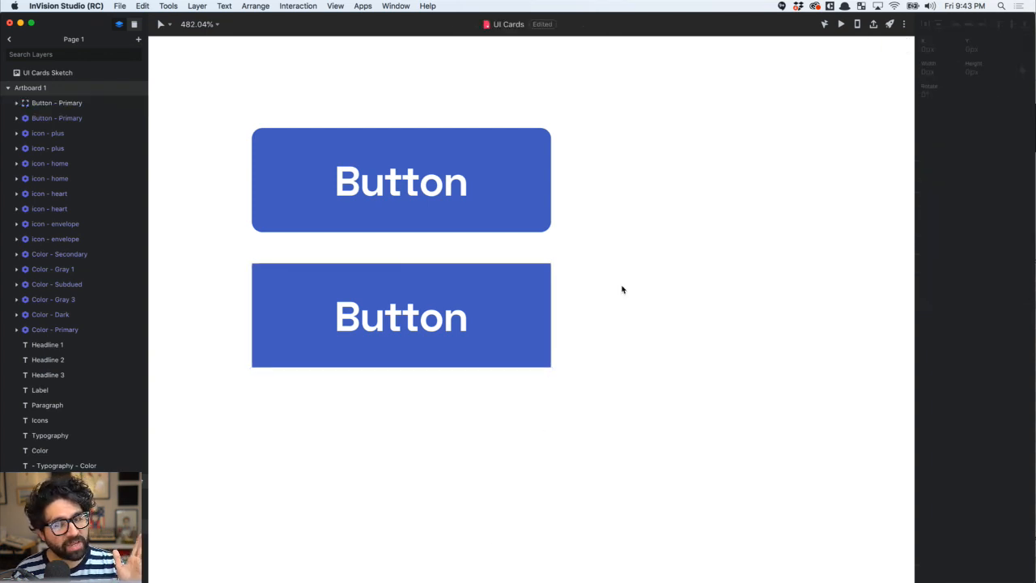
Swap the detached button's Background component to Color - Secondary
scroll(622, 289, "down", 3)
left_click(503, 308)
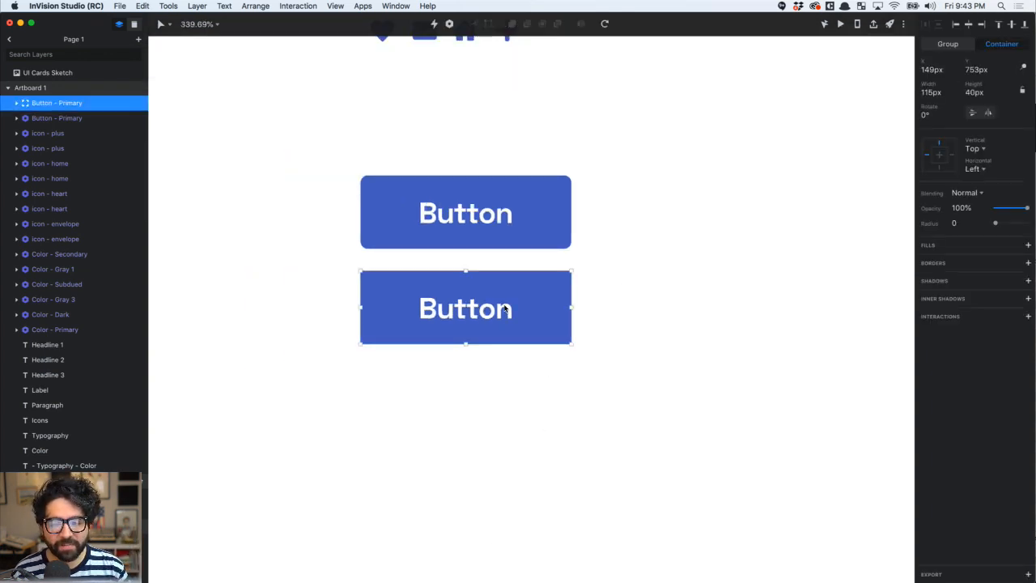
left_click(16, 102)
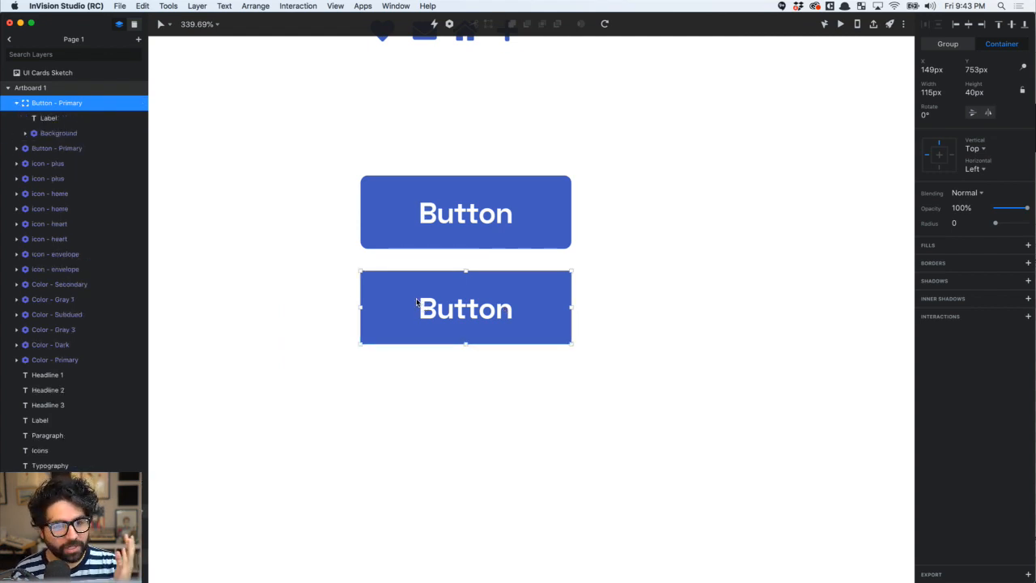
double_click(457, 280)
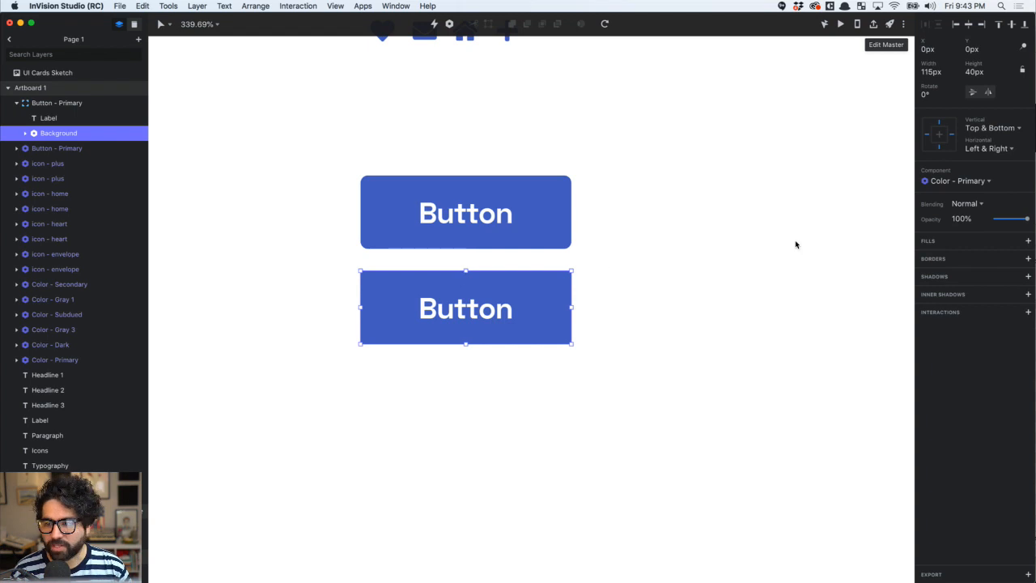
left_click(969, 180)
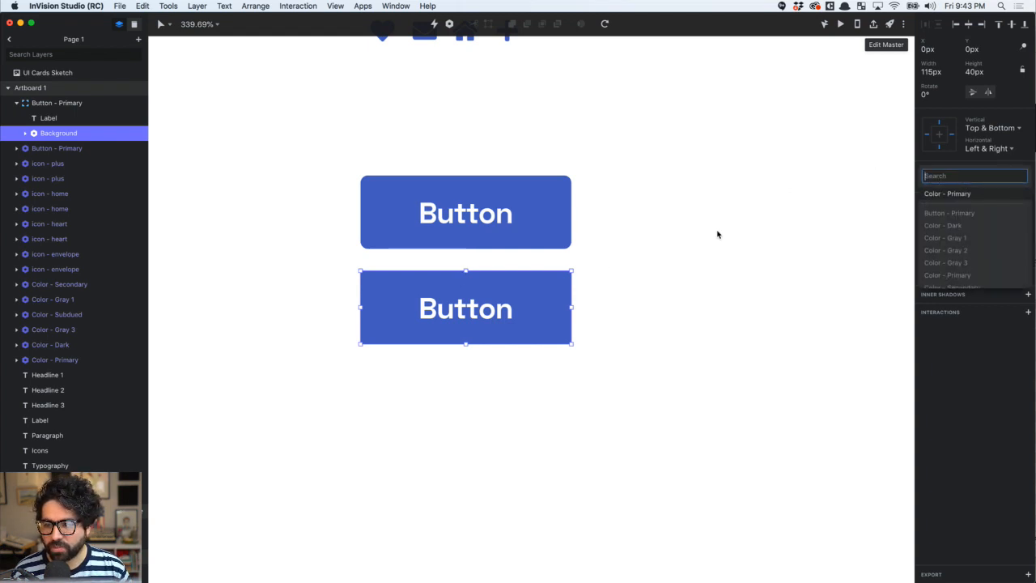
scroll(998, 239, "down", 1)
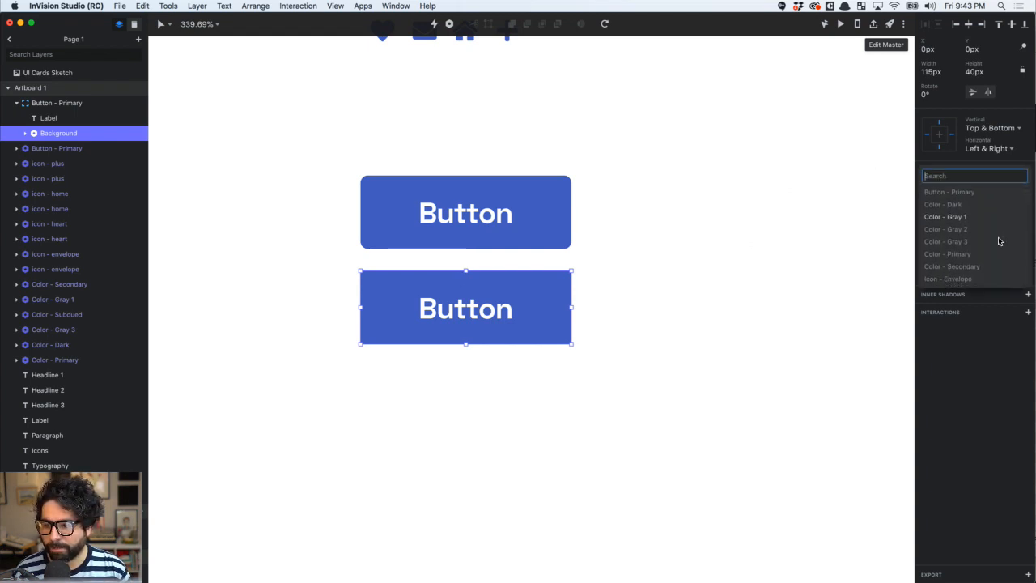
left_click(973, 254)
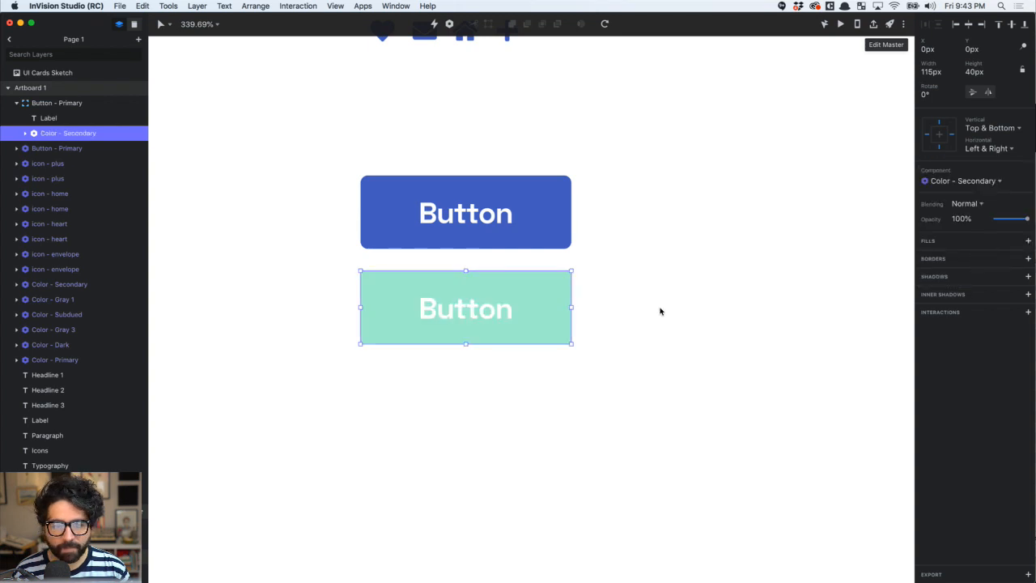
left_click(655, 312)
Change the lower button's label color to the dark swatch from the document colors
double_click(437, 308)
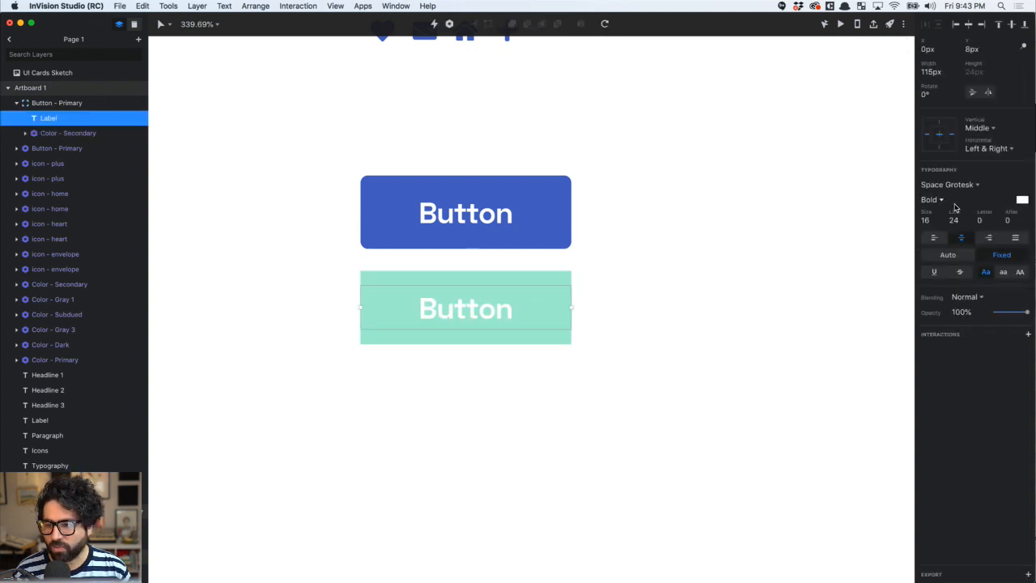
left_click(1022, 199)
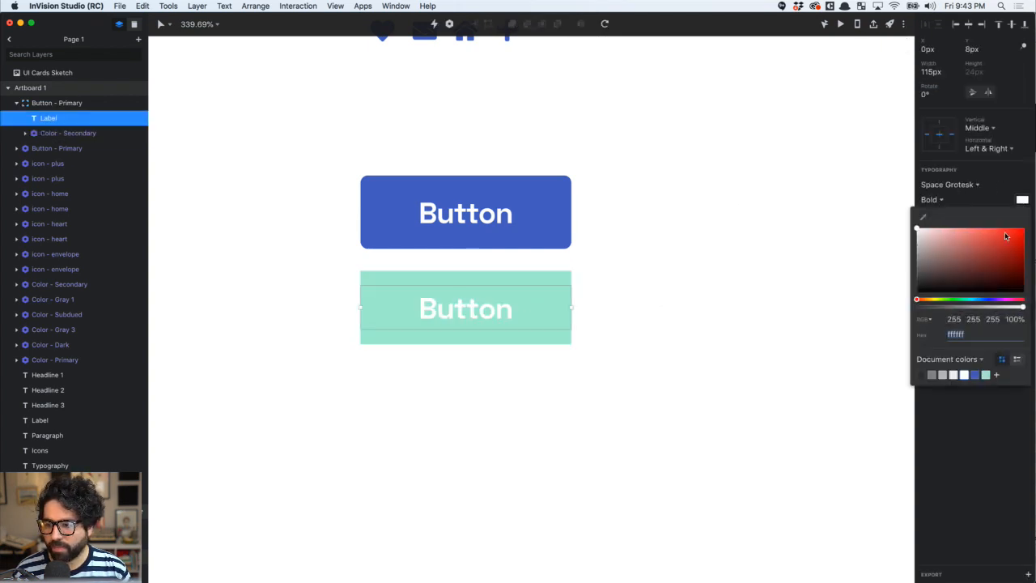
left_click(921, 374)
left_click(652, 363)
left_click(686, 322)
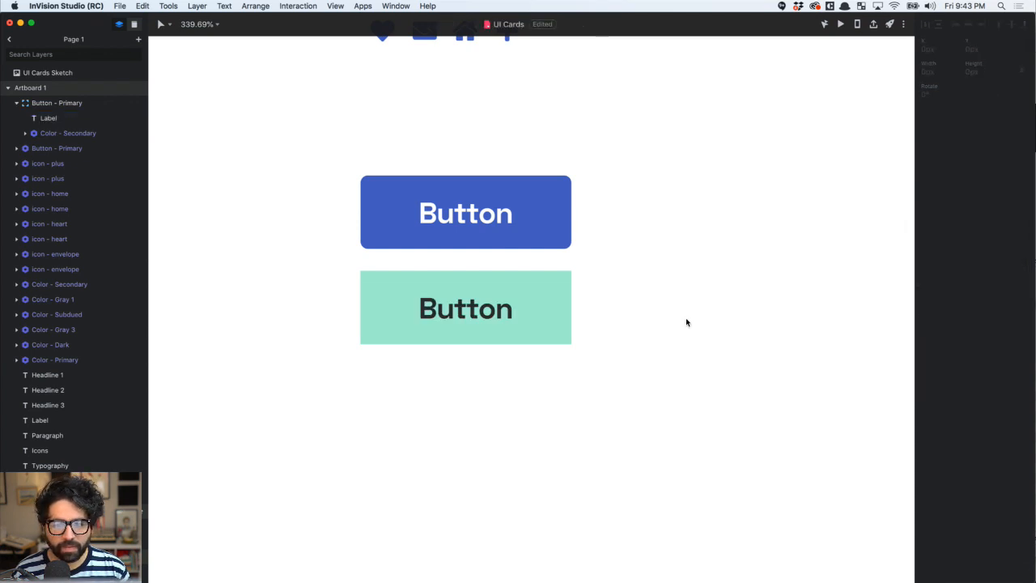
Rename the group of the lower green button to Button - Secondary
left_click(475, 279)
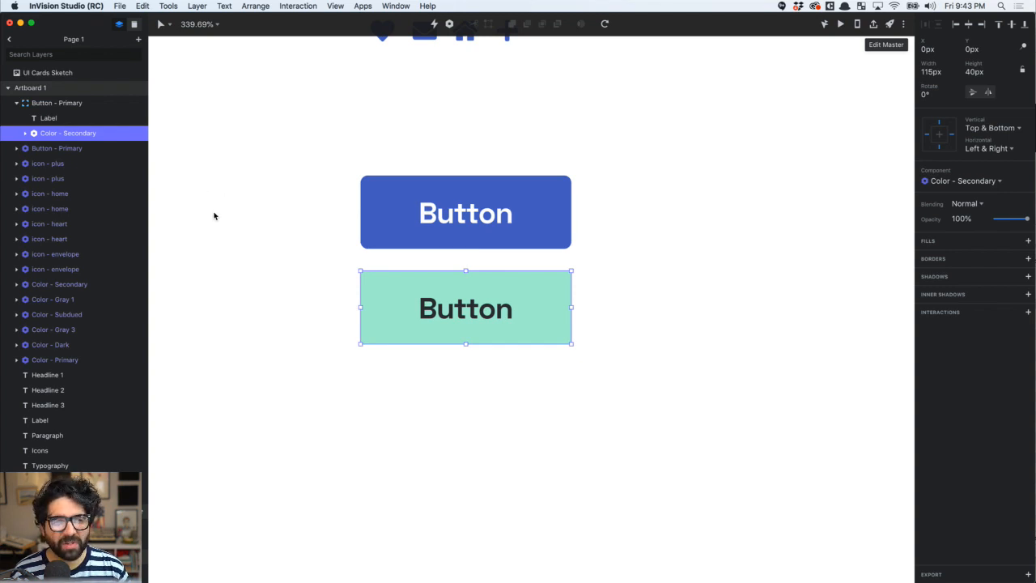
left_click(84, 102)
double_click(71, 103)
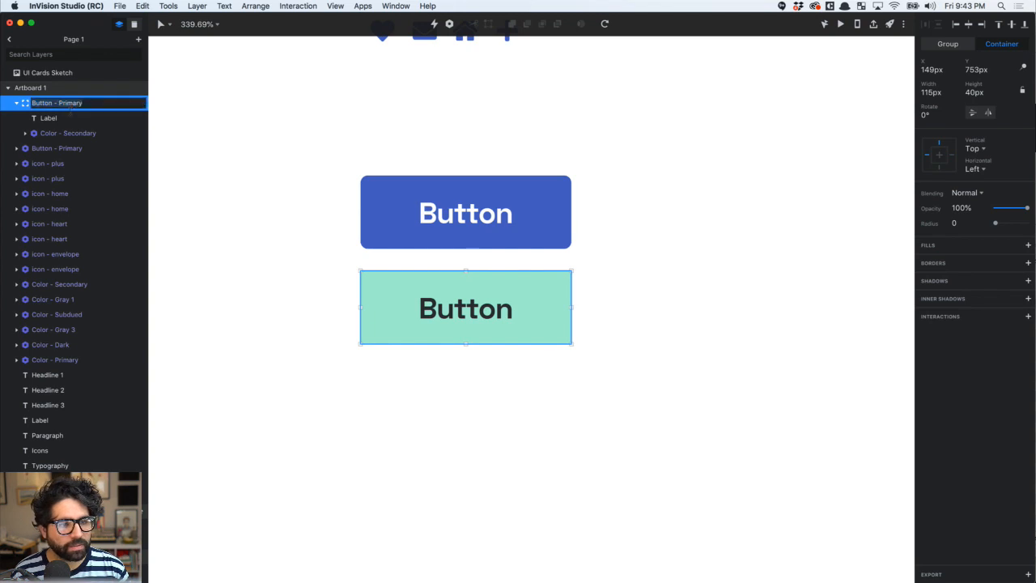
type("Secondary")
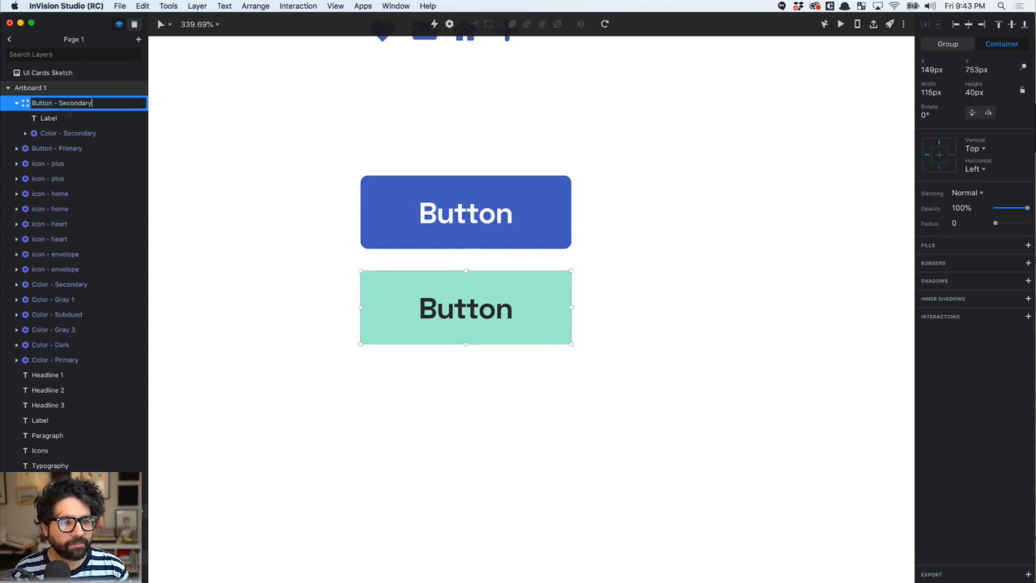
key("Return")
Create a component named Button - Secondary from the green button group and go to its component master
left_click(334, 184)
left_click(380, 287)
left_click(450, 25)
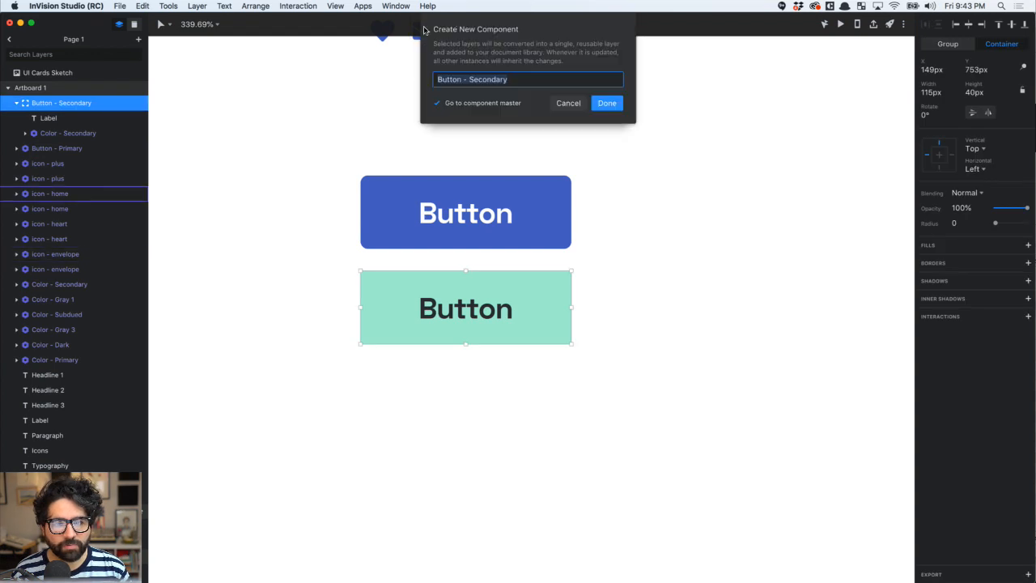
left_click(608, 103)
Ungroup the redundant Button - Secondary group inside the component master
scroll(554, 300, "up", 5)
left_click(512, 316)
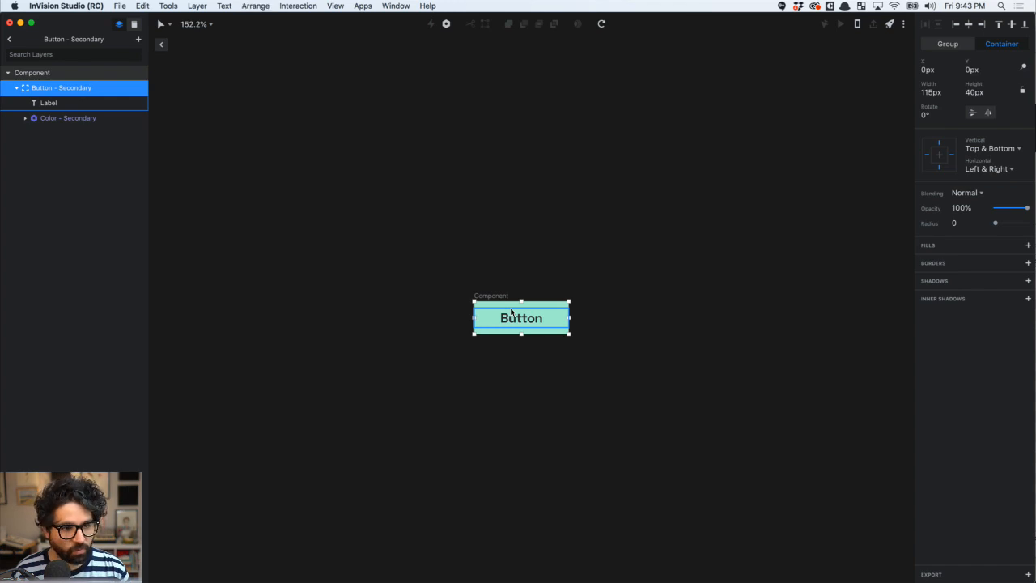
key("shift+super+g")
left_click(509, 255)
scroll(505, 303, "up", 10)
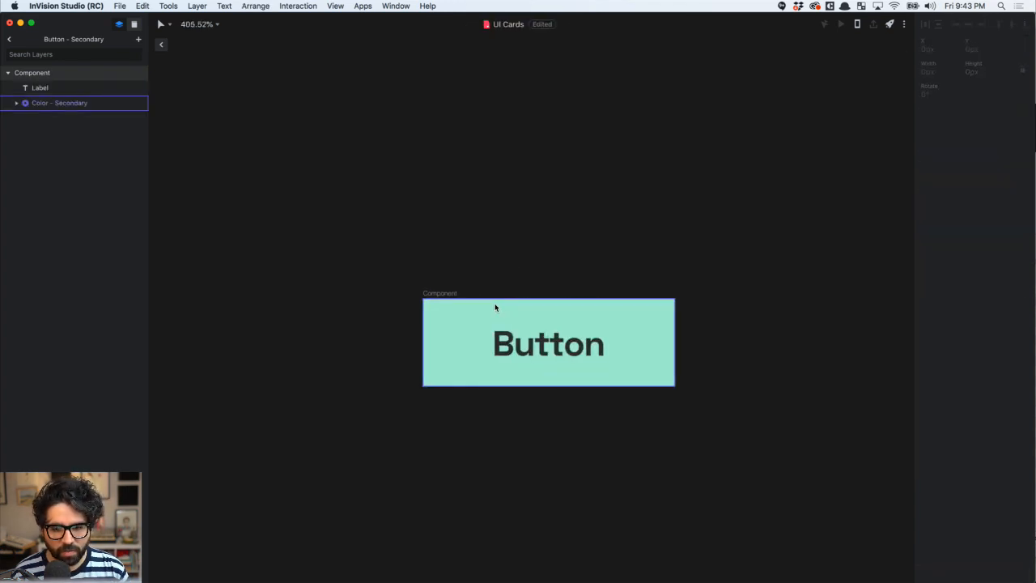
Try to edit the corner radius of the rectangle inside the Color - Secondary background
left_click(496, 308)
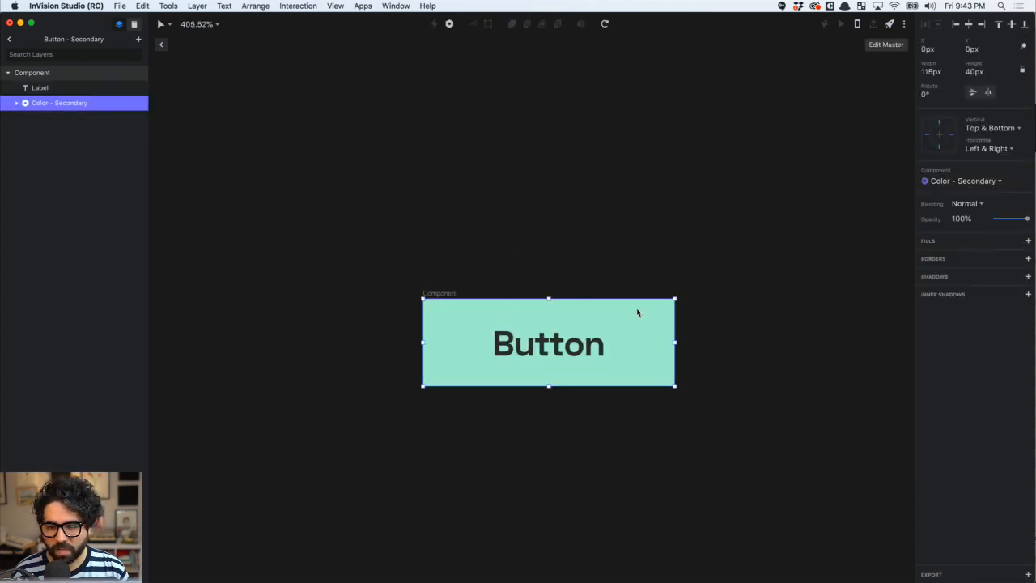
left_click(752, 293)
left_click(663, 307)
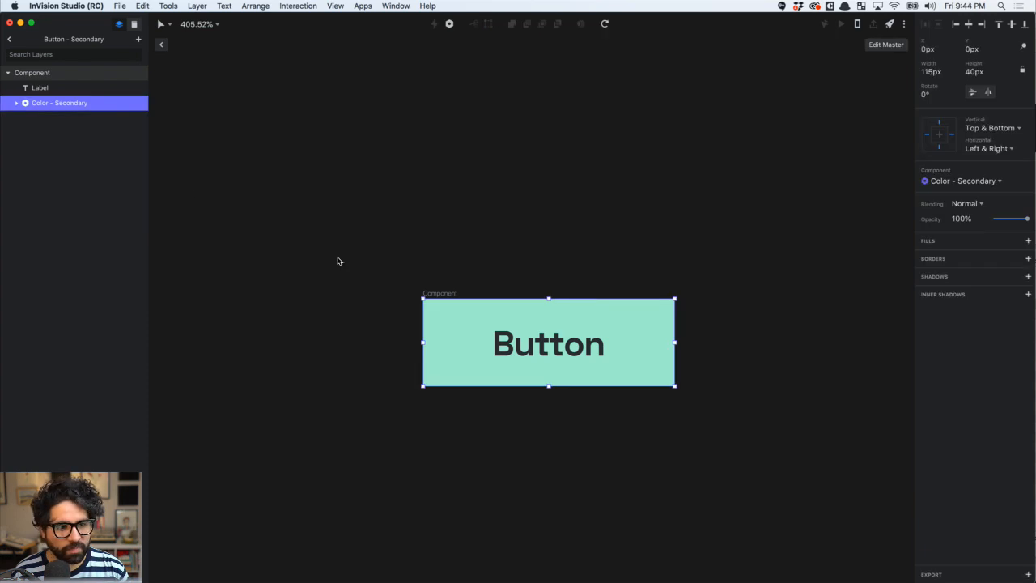
double_click(565, 307)
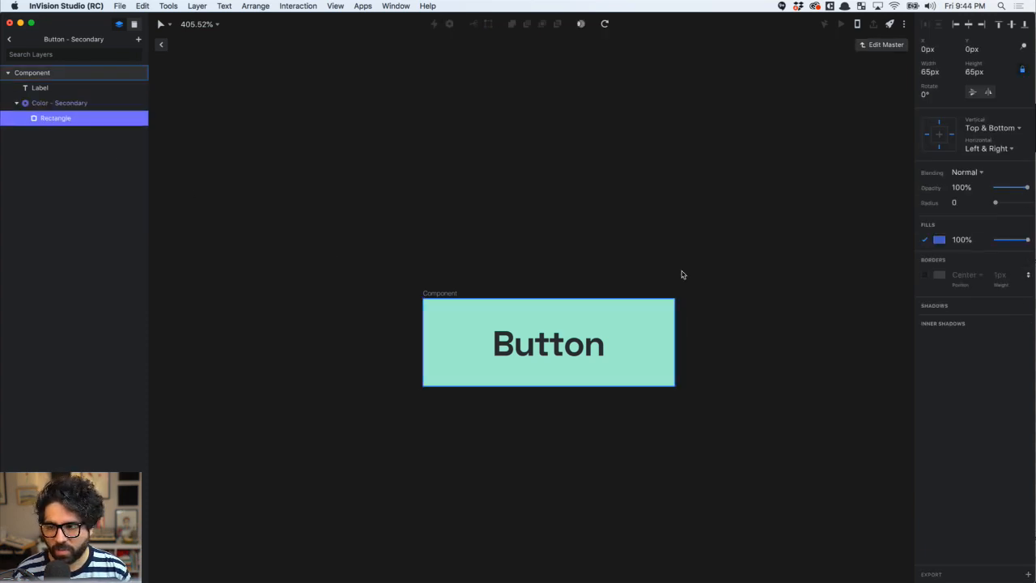
left_click(969, 203)
key("Return")
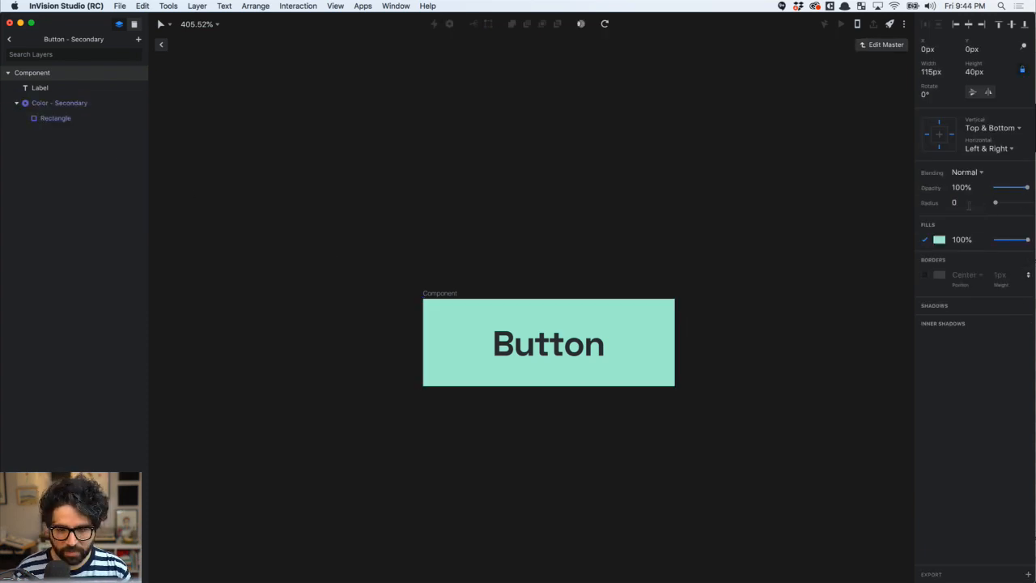
left_click(573, 185)
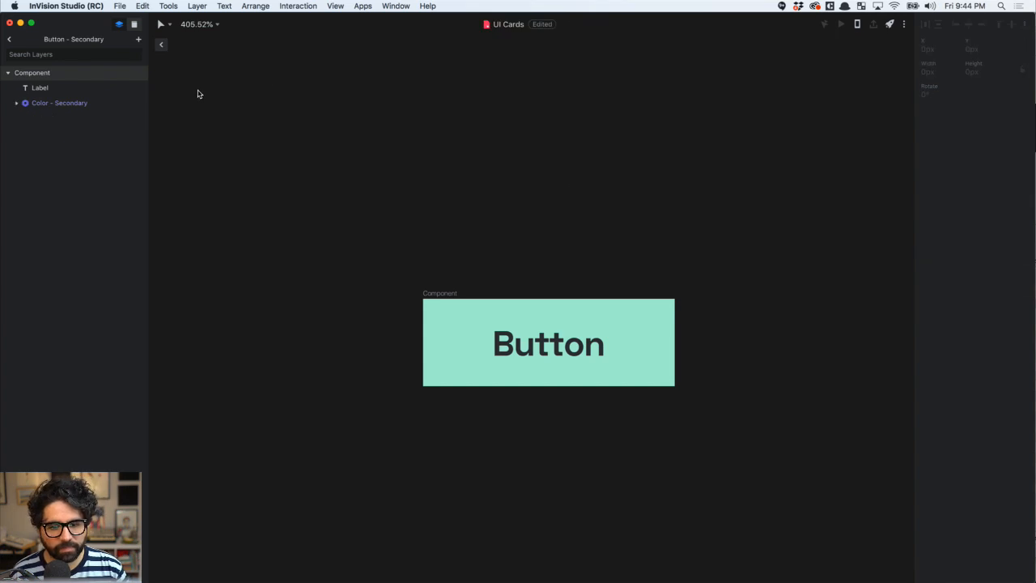
Set the corner radius of the rectangle inside Color - Secondary to 4 and return to Page 1
left_click(63, 103)
scroll(417, 302, "up", 5)
left_click(388, 300)
left_click(438, 307)
double_click(438, 307)
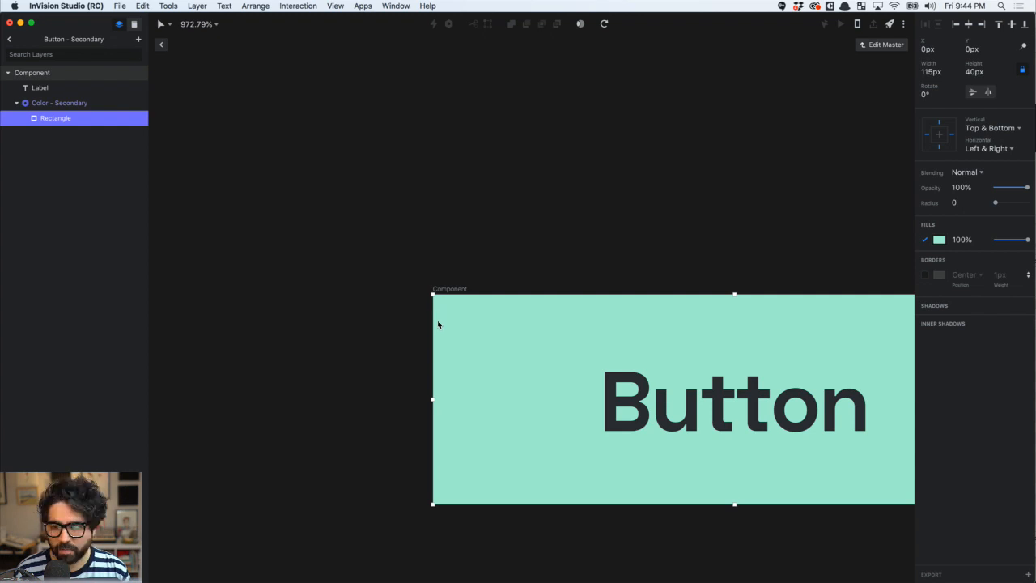
type("4")
key("Return")
left_click(305, 225)
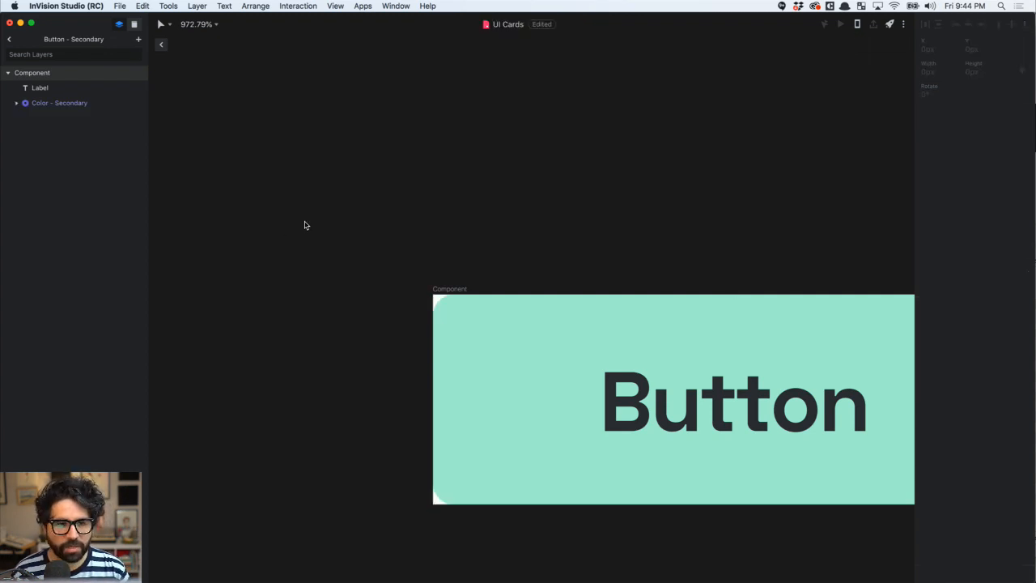
left_click(161, 44)
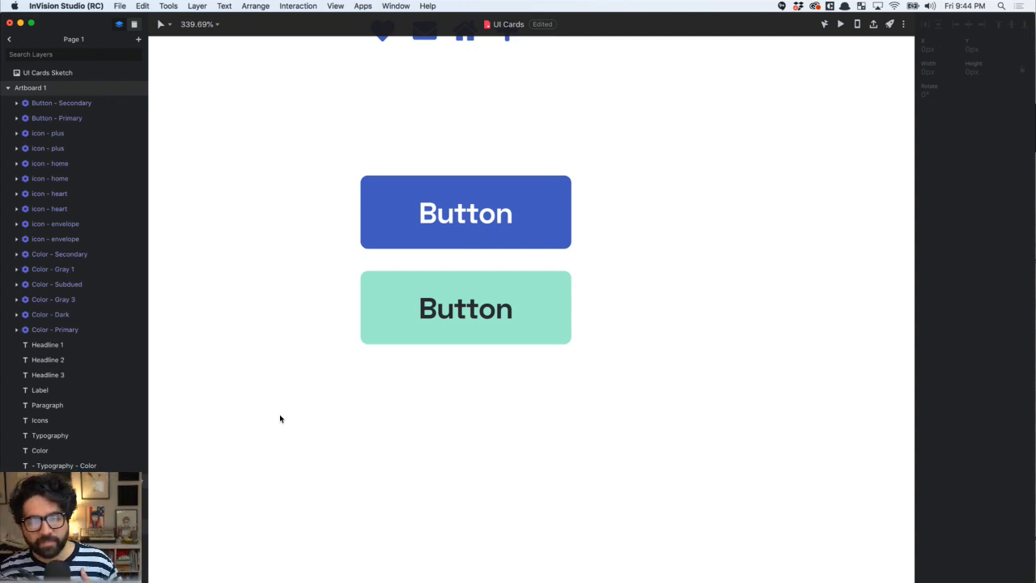
Duplicate the Button - Secondary instance directly below itself and nudge the copy to Y 797 px
left_click(473, 311)
scroll(473, 311, "down", 5)
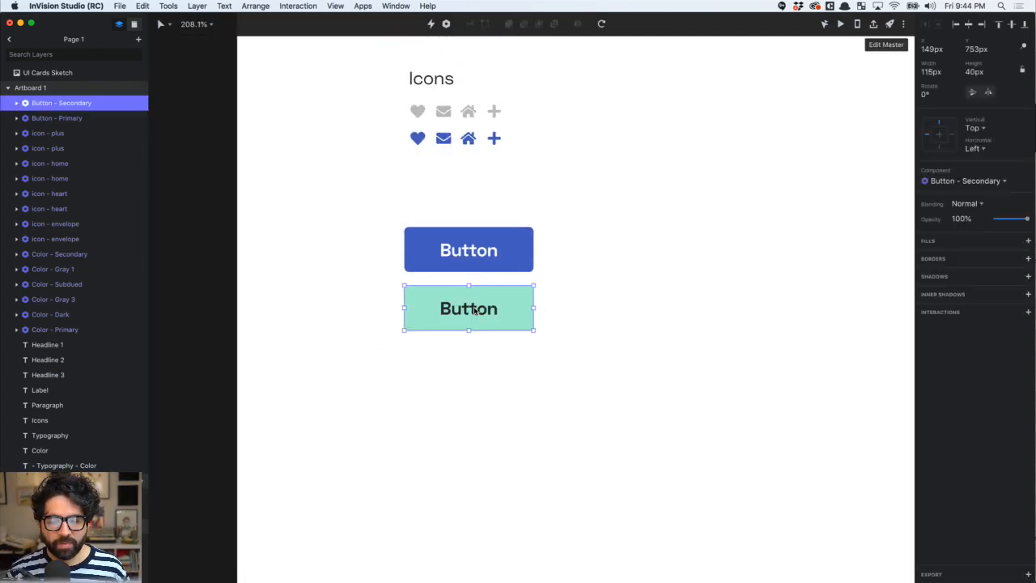
scroll(473, 311, "down", 2)
left_click_drag(453, 266, 450, 323)
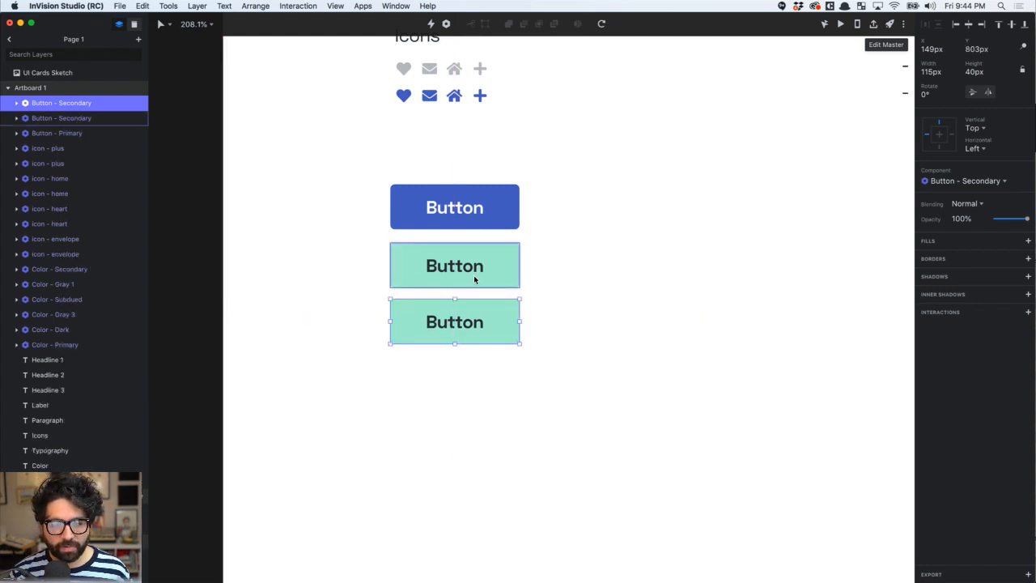
left_click(471, 269, "shift")
key("Up")
key("Up")
key("Up")
key("Up")
left_click(453, 322)
scroll(476, 345, "up", 3)
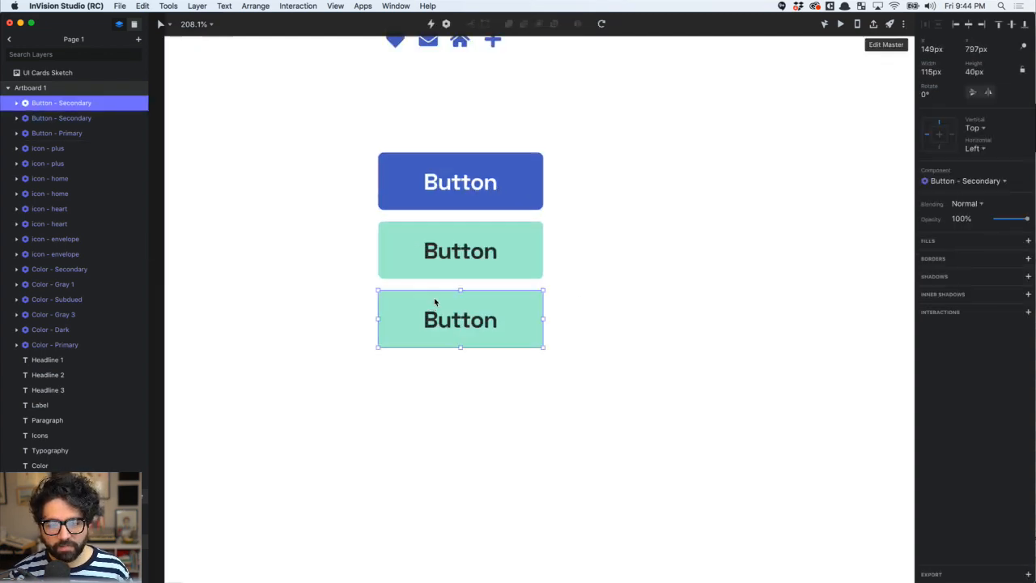
Detach the lowest button copy from the Button - Secondary component
scroll(476, 343, "up", 5)
scroll(476, 343, "left", 3)
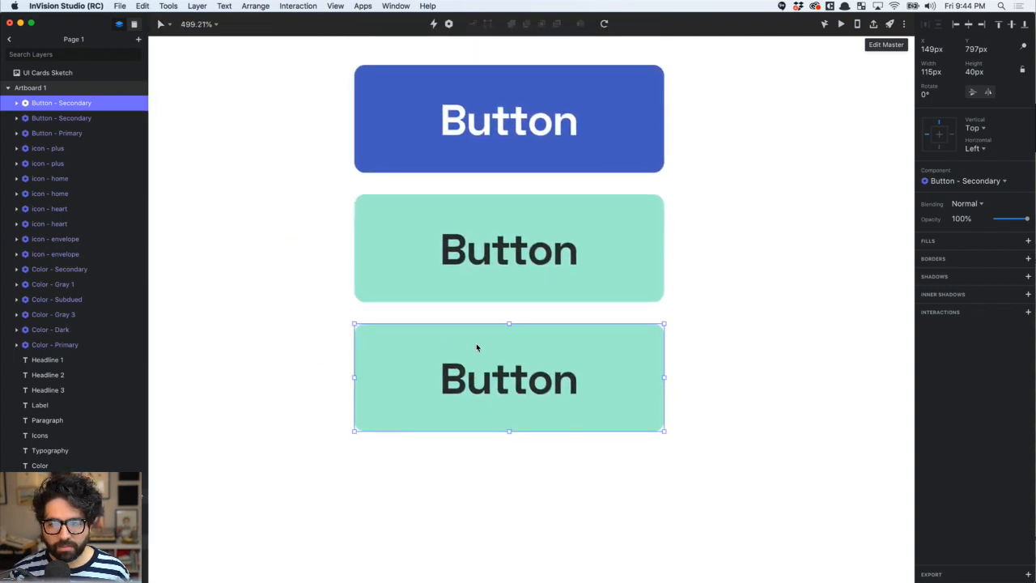
right_click(453, 402)
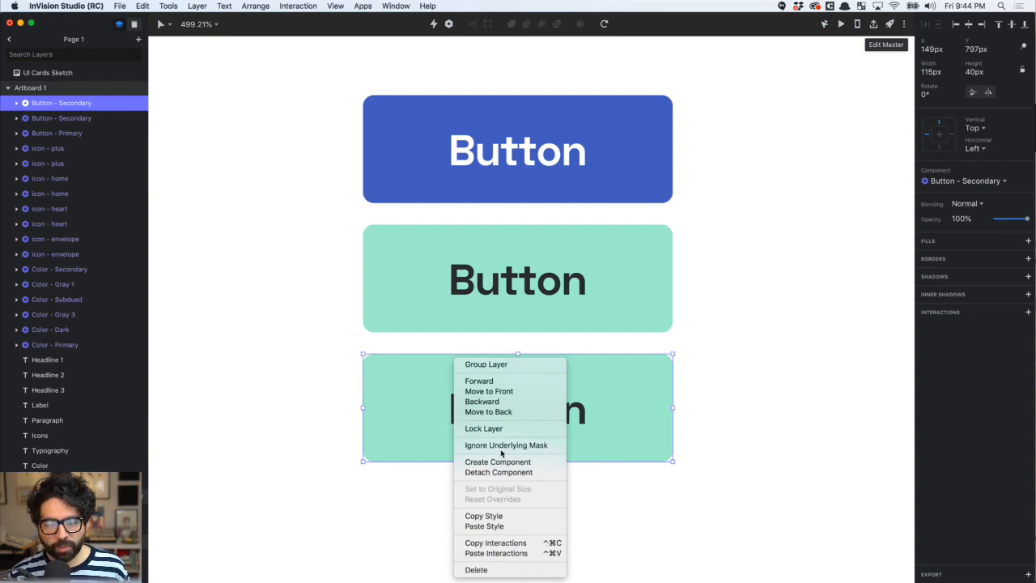
left_click(391, 370)
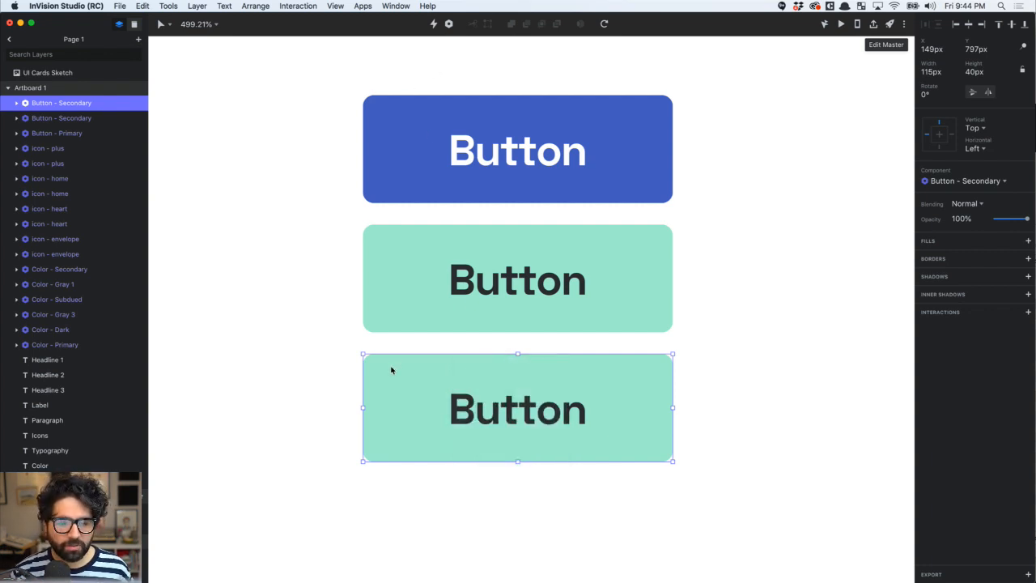
right_click(391, 370)
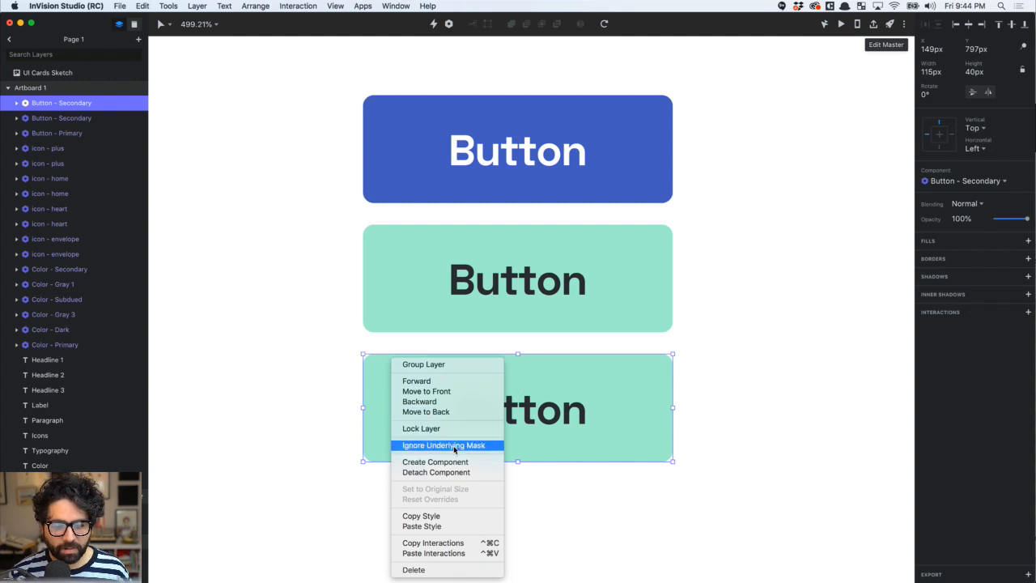
left_click(465, 473)
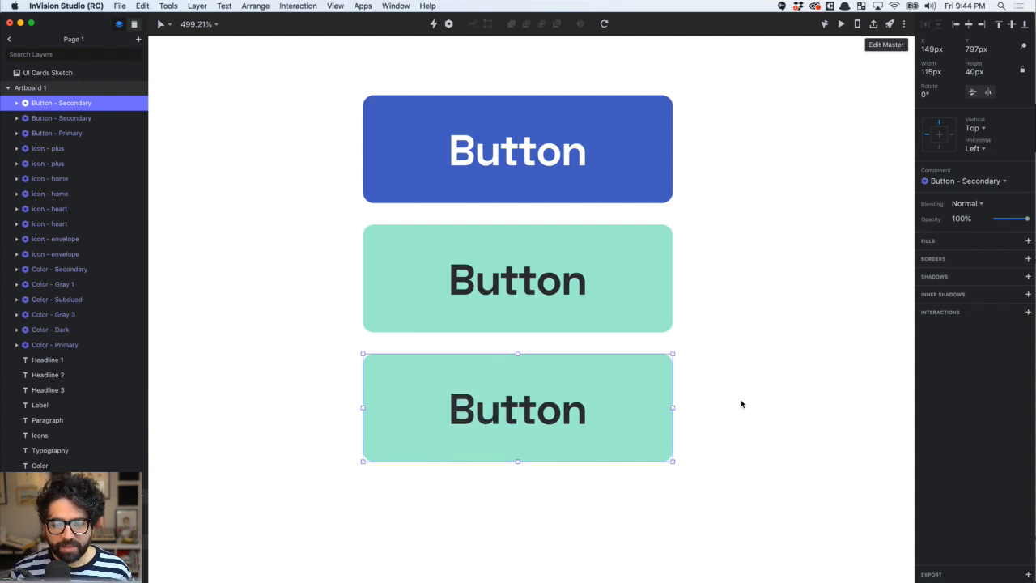
scroll(740, 399, "down", 3)
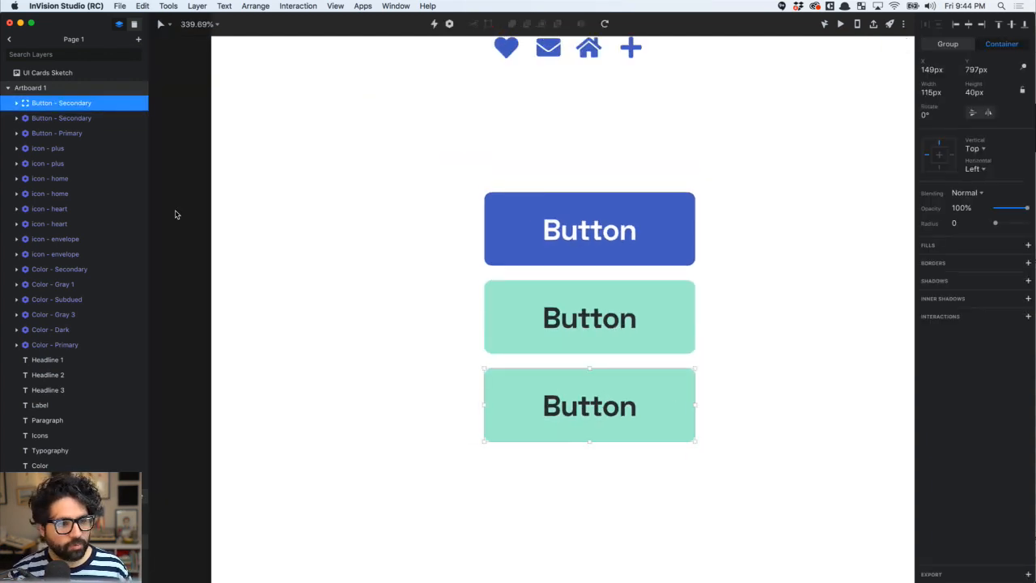
Swap the detached button's background component to Color - Gray 1
double_click(596, 402)
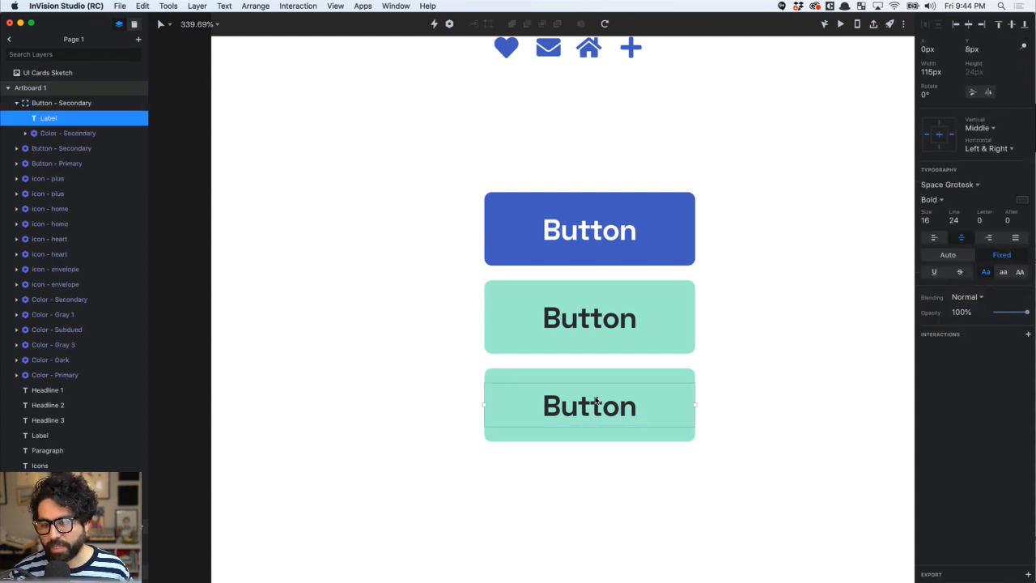
left_click(595, 376)
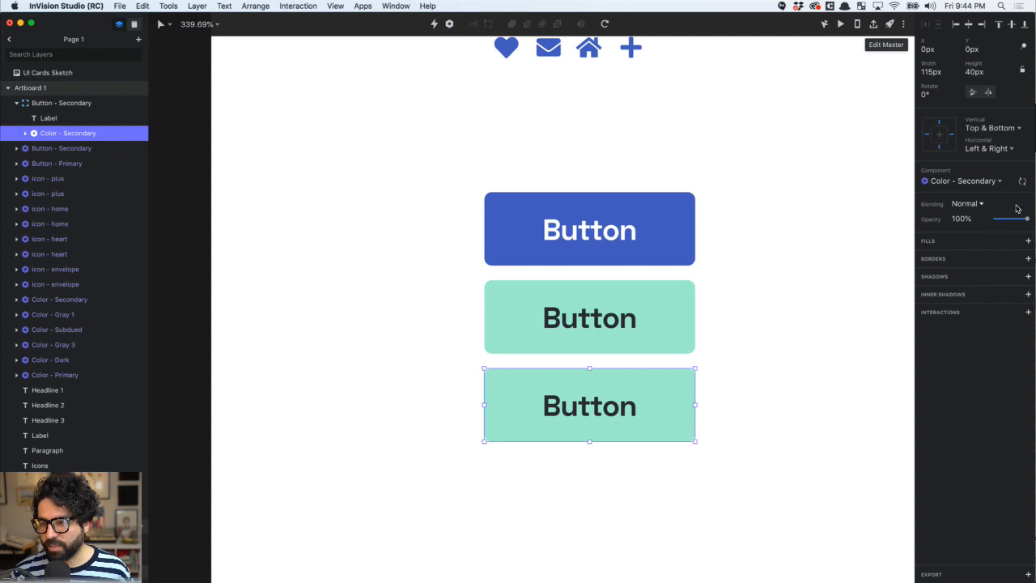
left_click(996, 182)
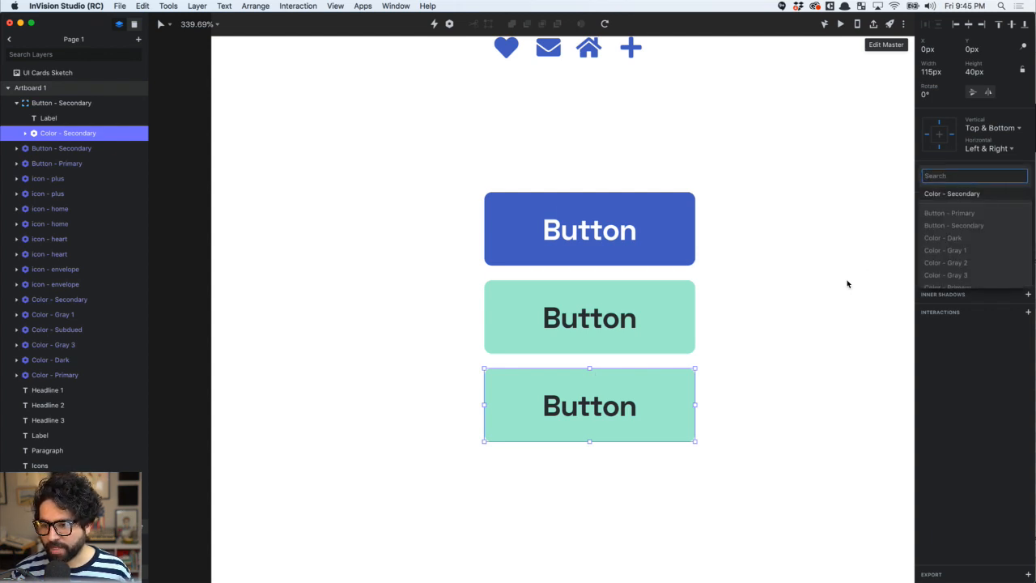
left_click(963, 250)
left_click(785, 379)
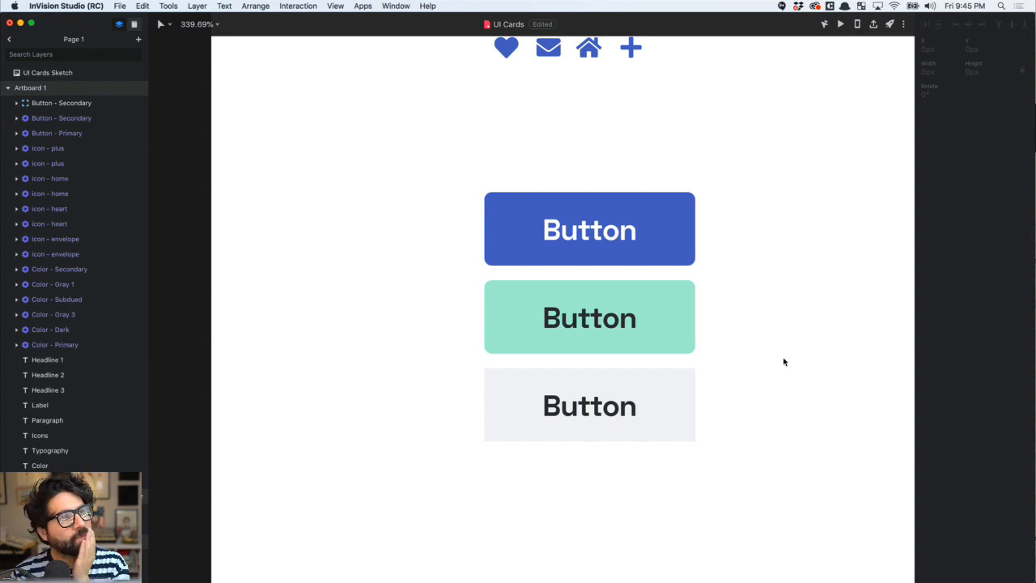
Rename the gray button's group to Button - Tertiary
left_click(685, 370)
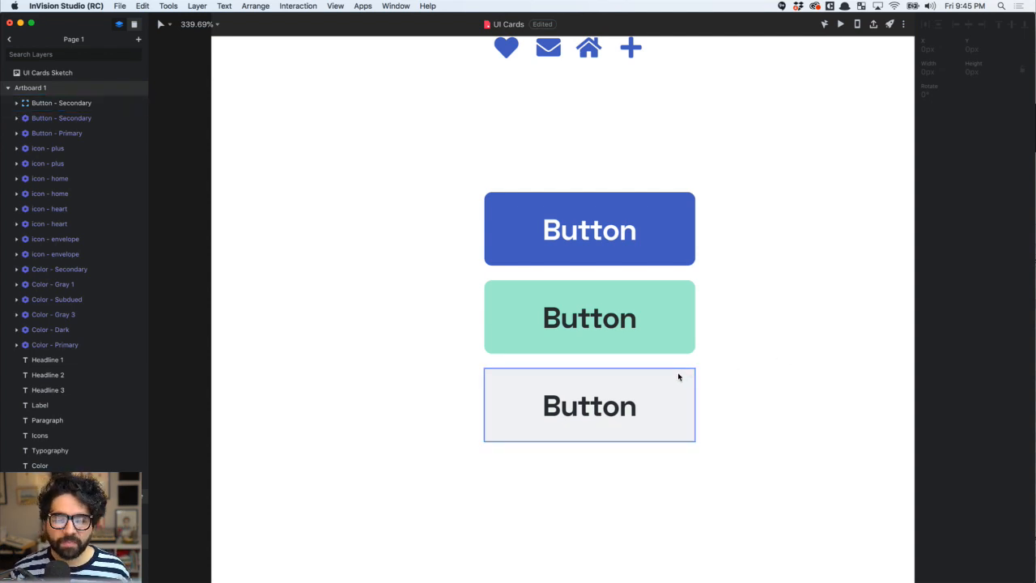
left_click(678, 376)
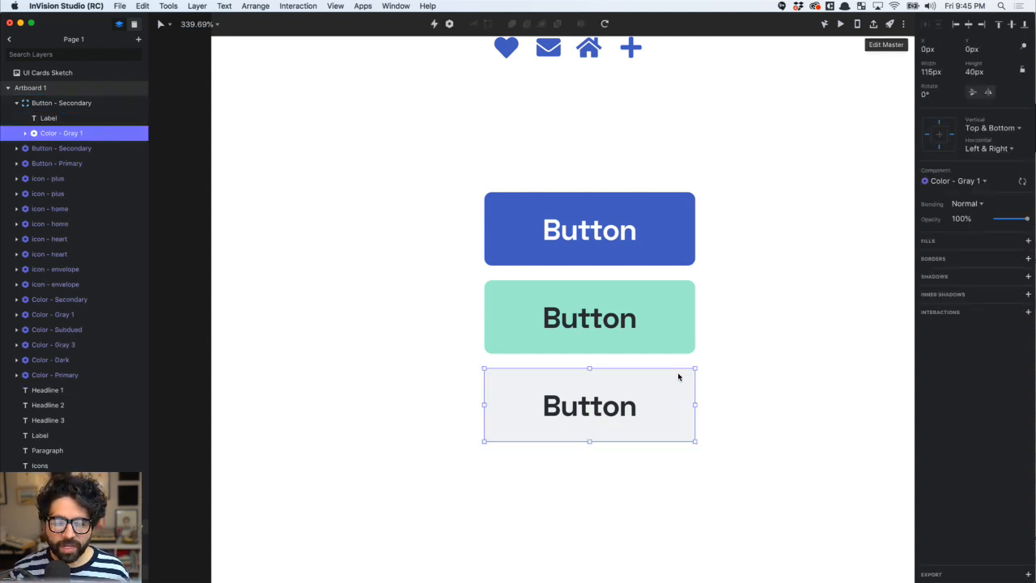
left_click(65, 105)
double_click(72, 106)
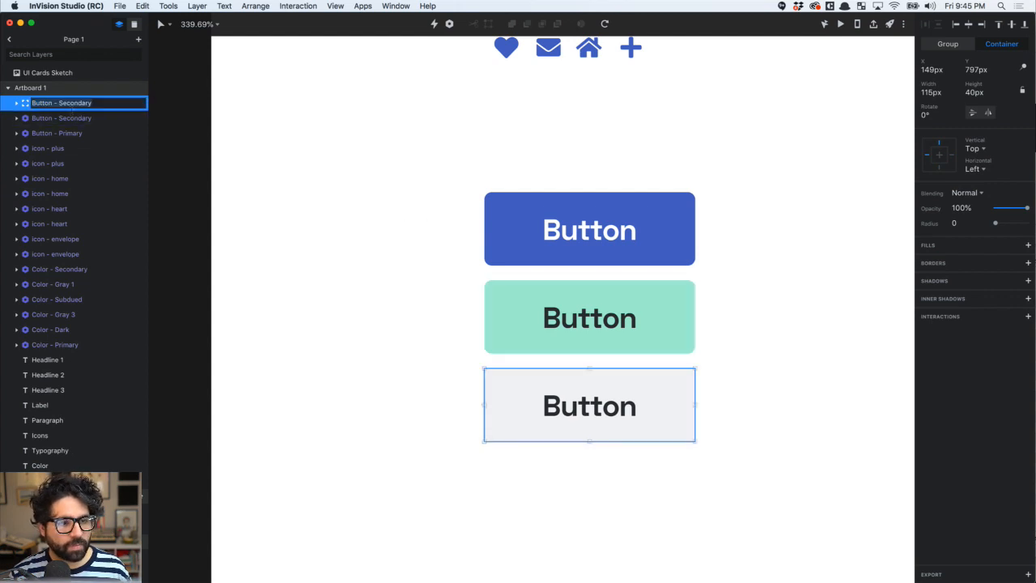
type("Terti")
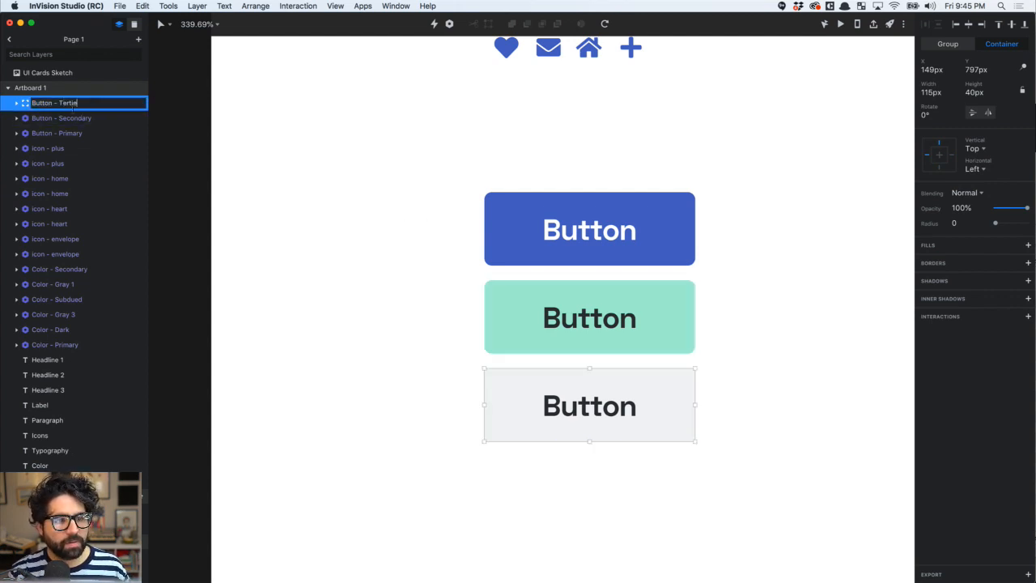
type("ary")
key("Return")
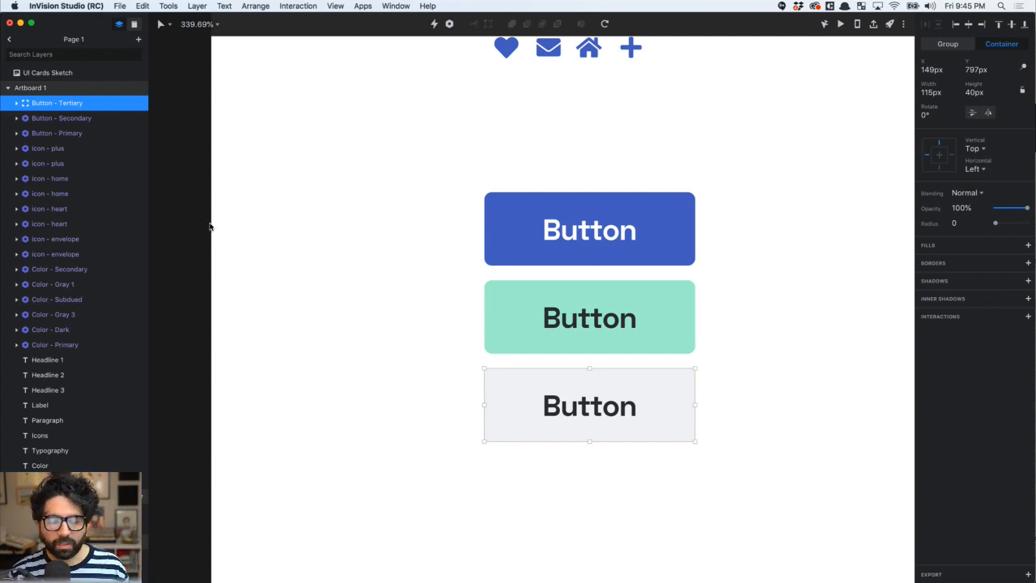
Convert the Button - Tertiary group into a new component named Button - Tertiary and go to its master
left_click(303, 374)
scroll(303, 374, "down", 3)
scroll(305, 374, "right", 2)
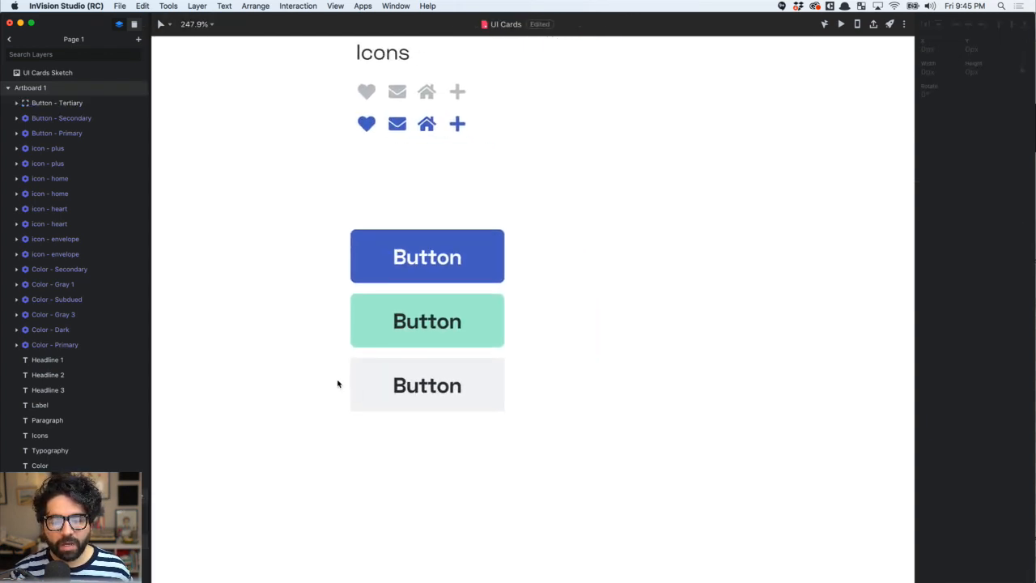
scroll(349, 386, "up", 5)
double_click(364, 359)
left_click(342, 343)
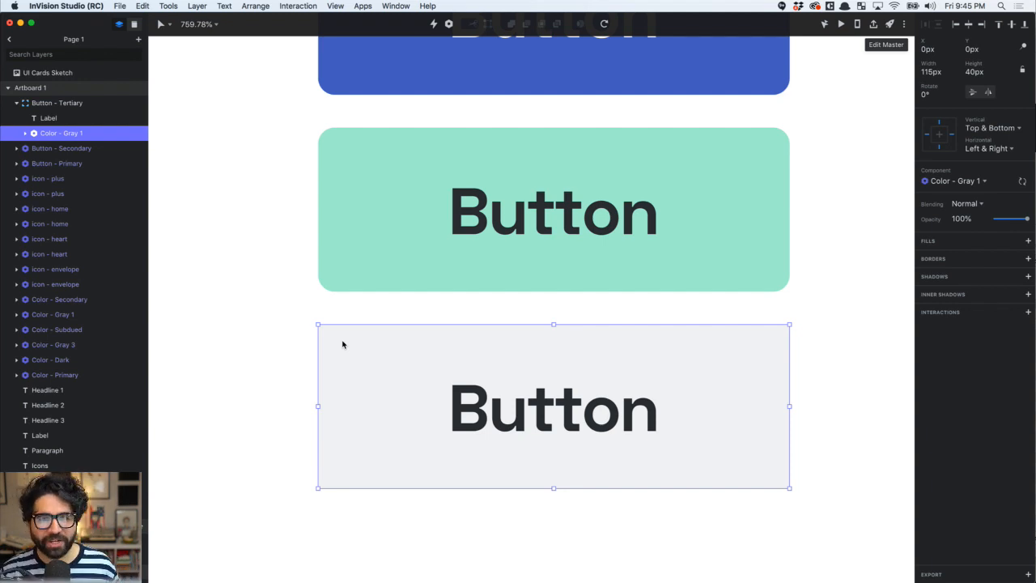
left_click(64, 103)
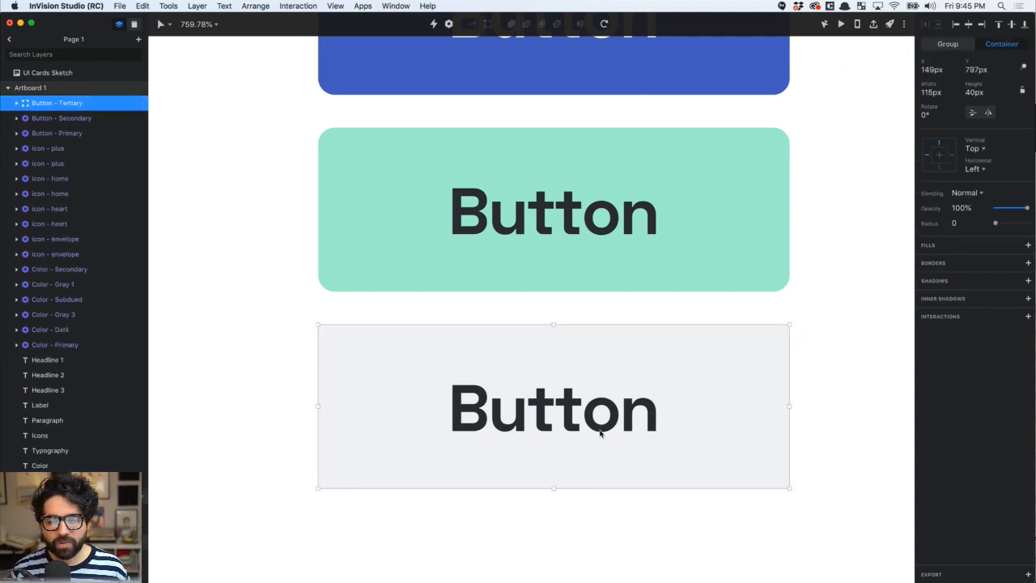
left_click(859, 366)
left_click(628, 377)
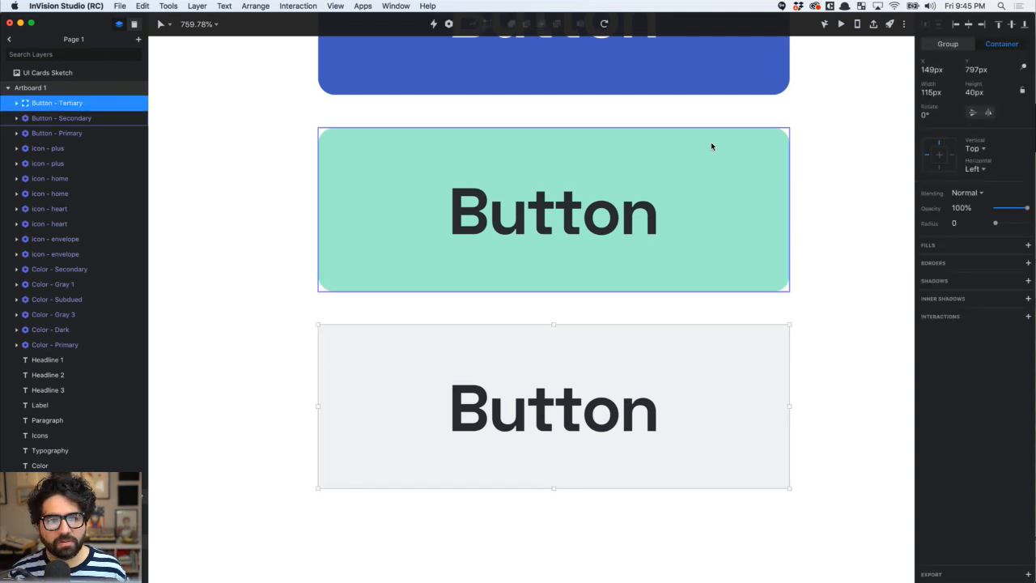
left_click(449, 25)
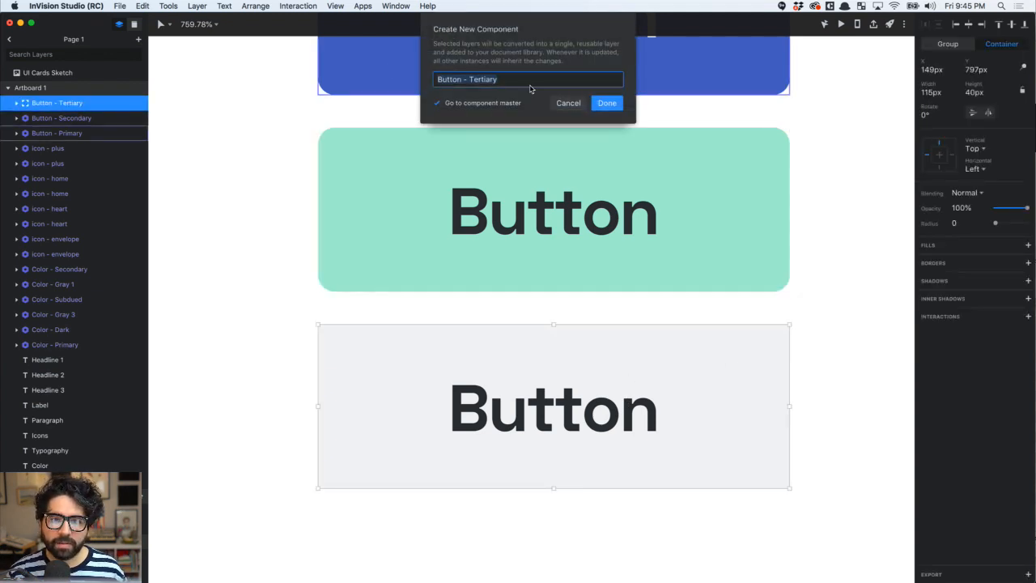
left_click(607, 103)
Ungroup the inner Button - Tertiary group inside the component master
left_click(63, 94)
left_click(17, 88)
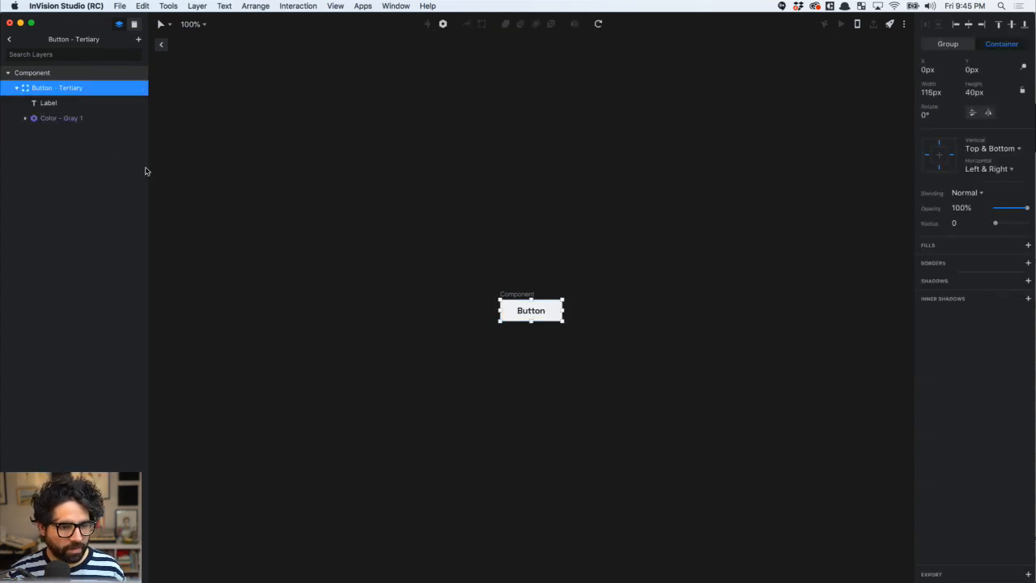
key("super+shift+g")
Set the corner radius of the Color - Gray 1 rectangle to 4 in the Button - Tertiary master and return to the page
left_click(429, 177)
key("z")
left_click_drag(457, 282, 639, 367)
left_click(517, 237)
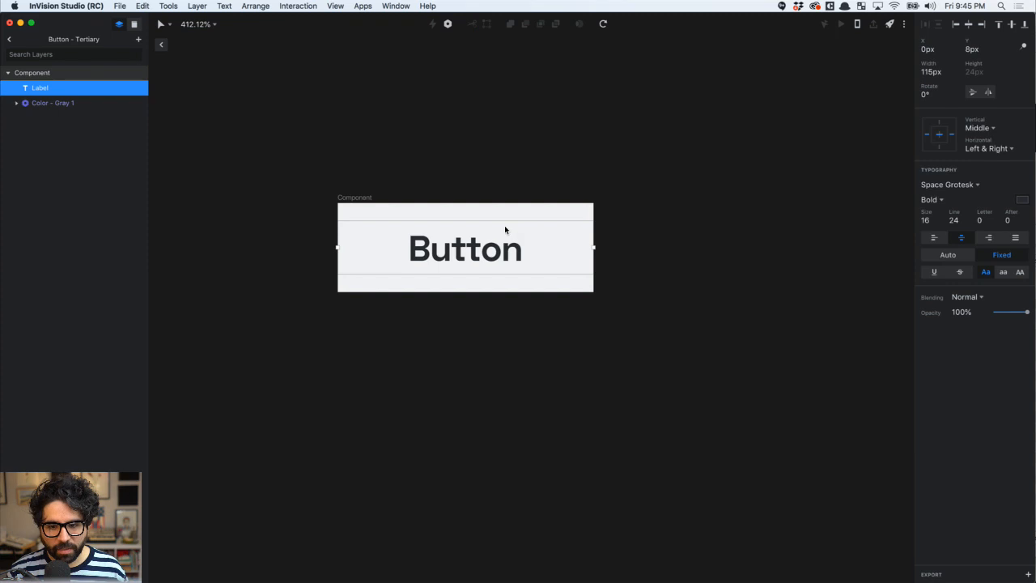
left_click(70, 103)
left_click(18, 103)
left_click(68, 118)
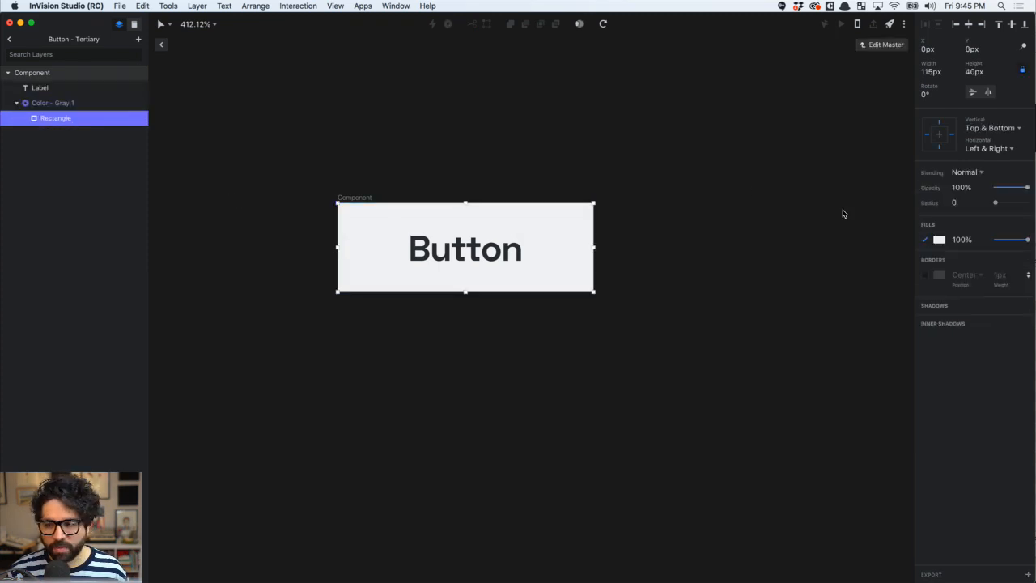
left_click(963, 204)
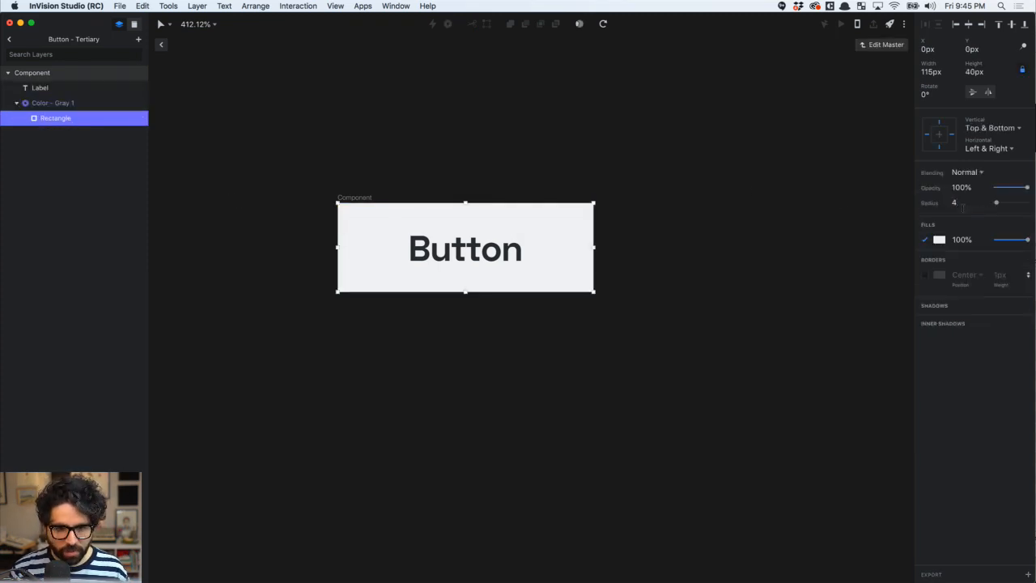
left_click(266, 138)
left_click(161, 44)
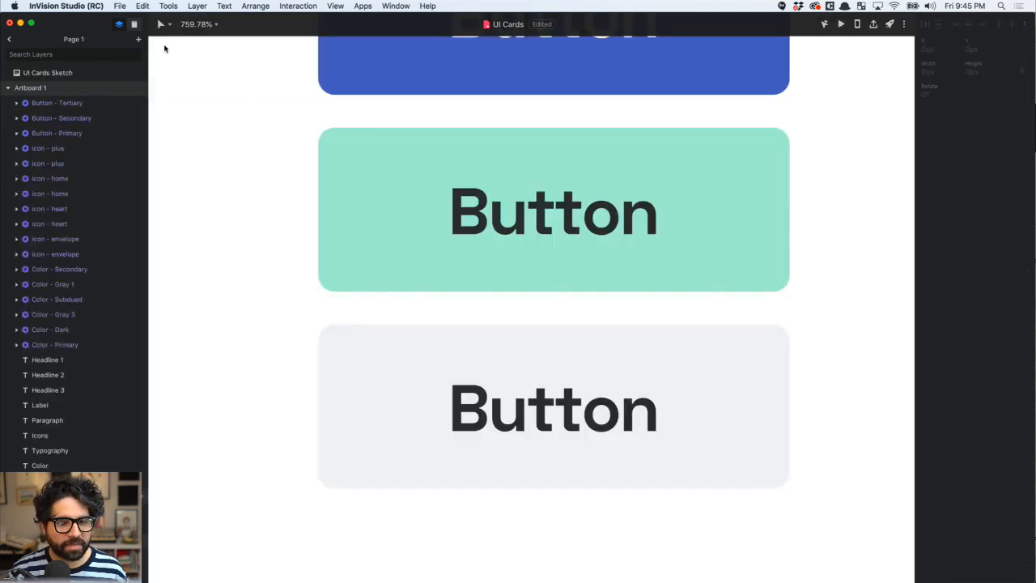
Change the blue button's label text to "Primary"
scroll(247, 354, "down", 10)
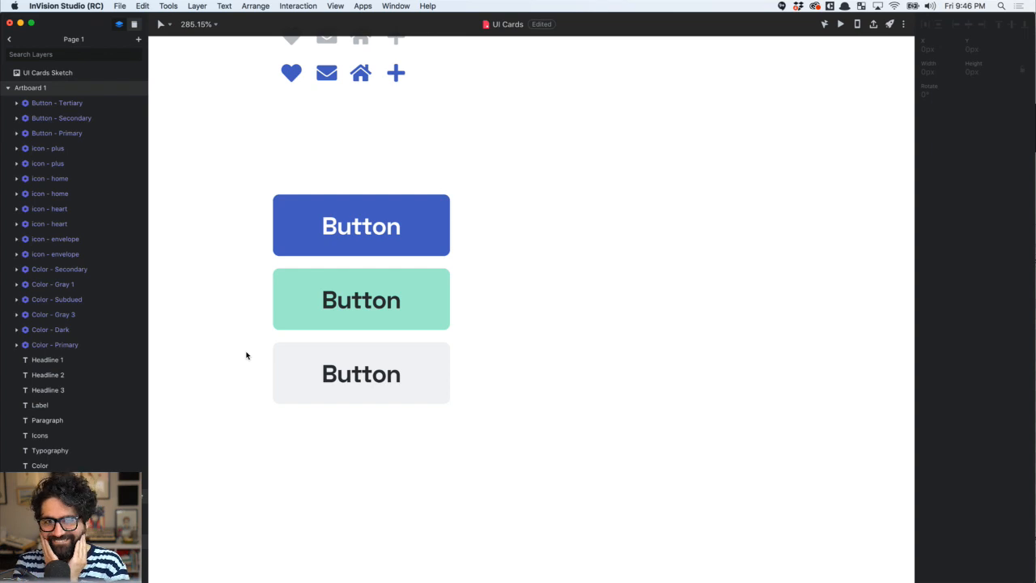
left_click(369, 236)
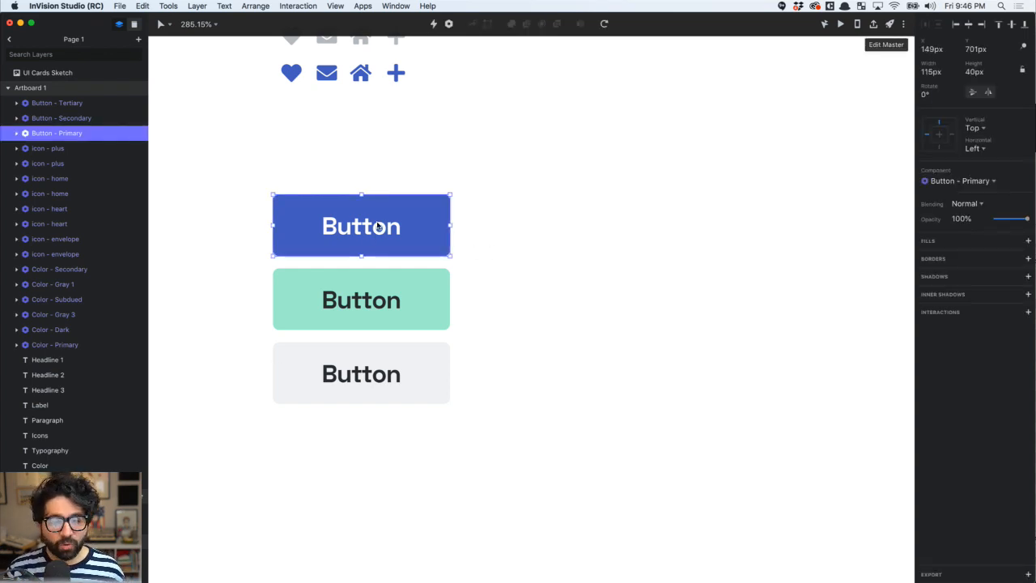
double_click(378, 227)
double_click(377, 227)
type("Primary")
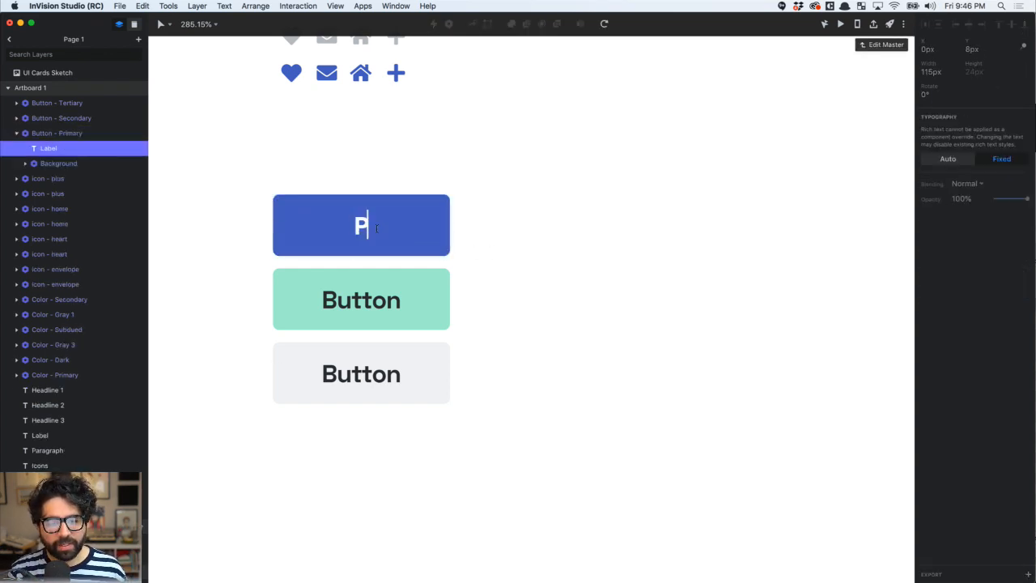
key("Escape")
Change the green button's label text to "Secondary"
left_click(378, 304)
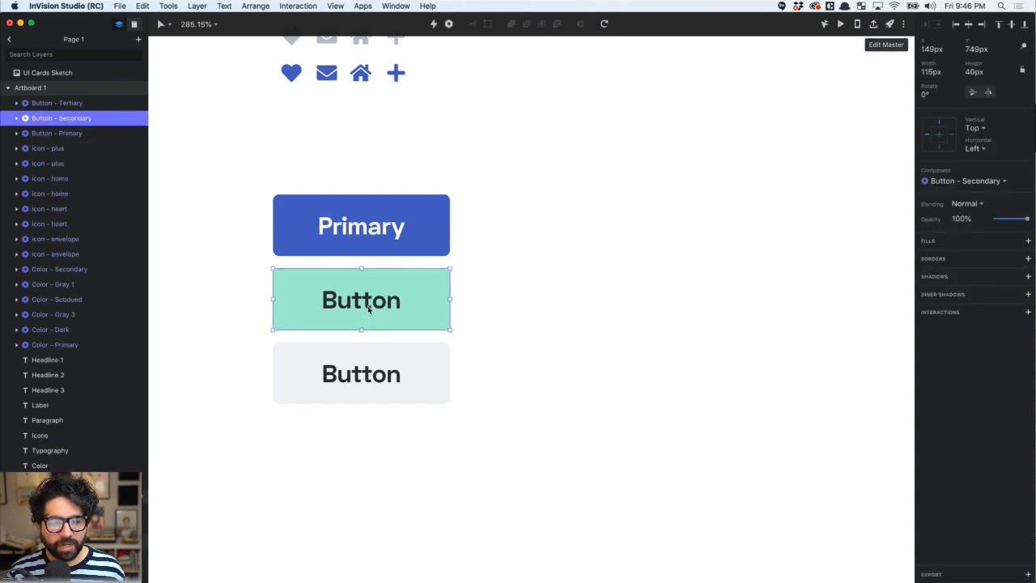
double_click(369, 312)
type("Secondary")
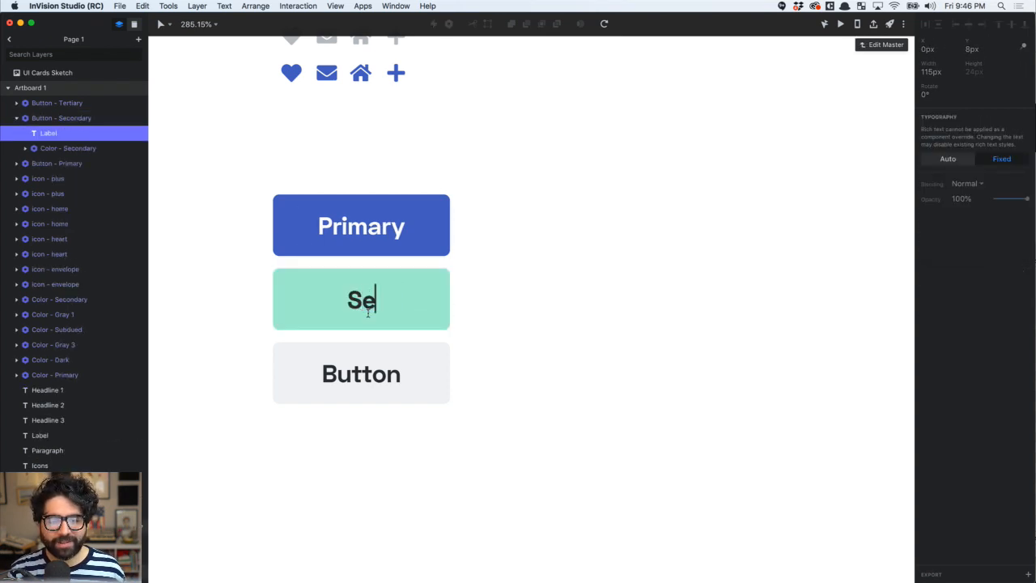
key("Escape")
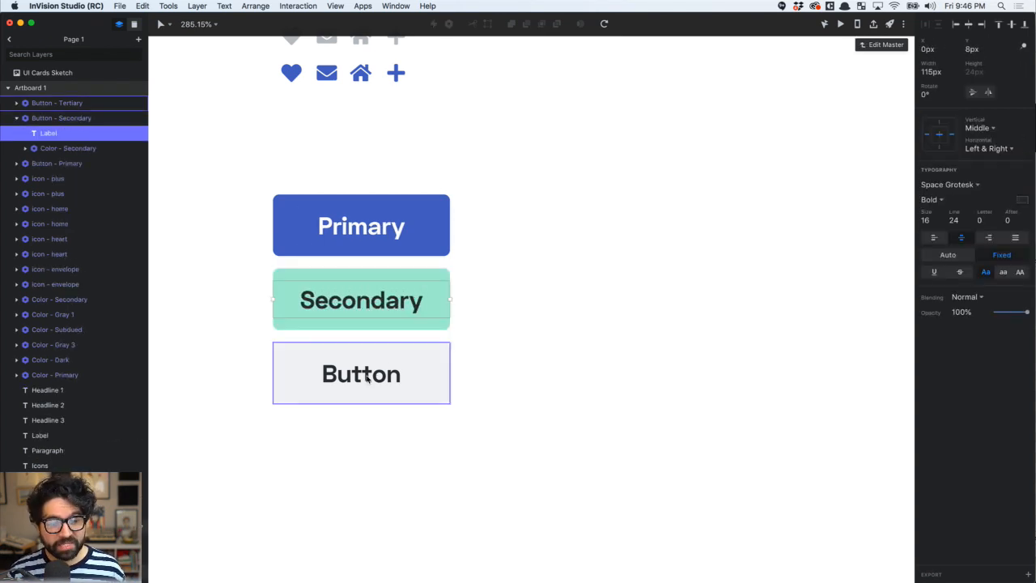
Change the gray button's label text to "Tertiary"
left_click(358, 372)
double_click(361, 385)
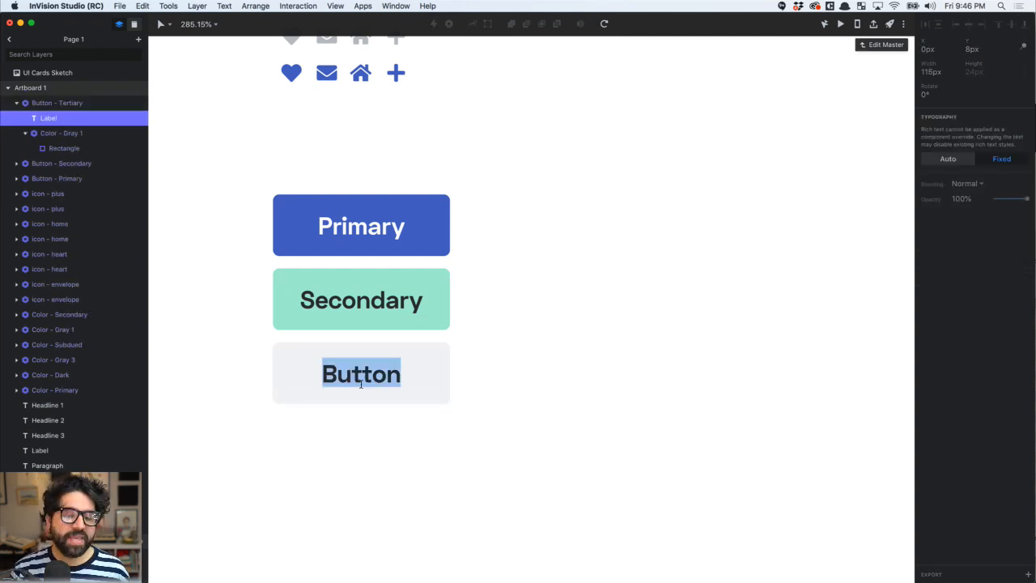
type("Tertia")
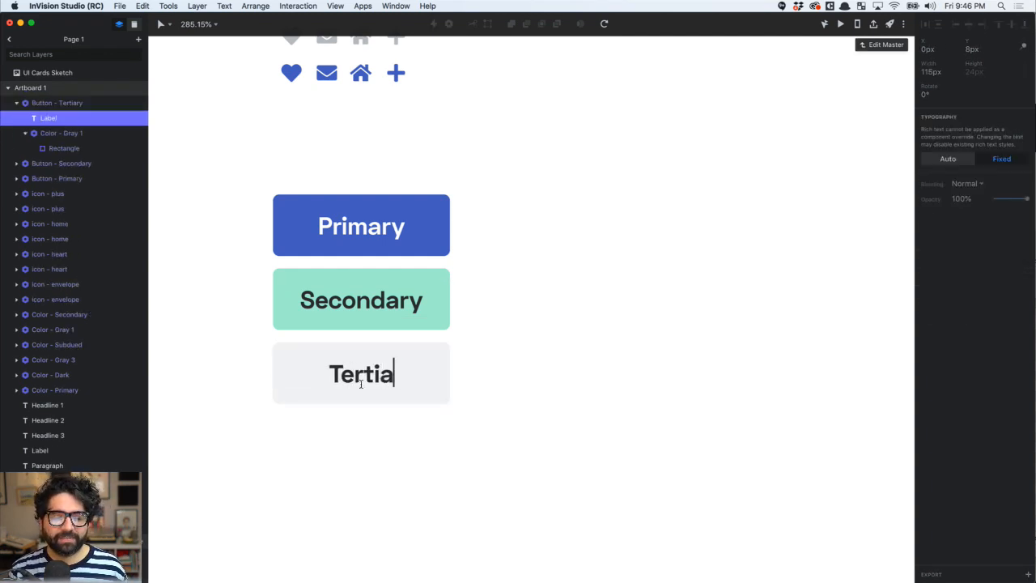
type("y")
key("Escape")
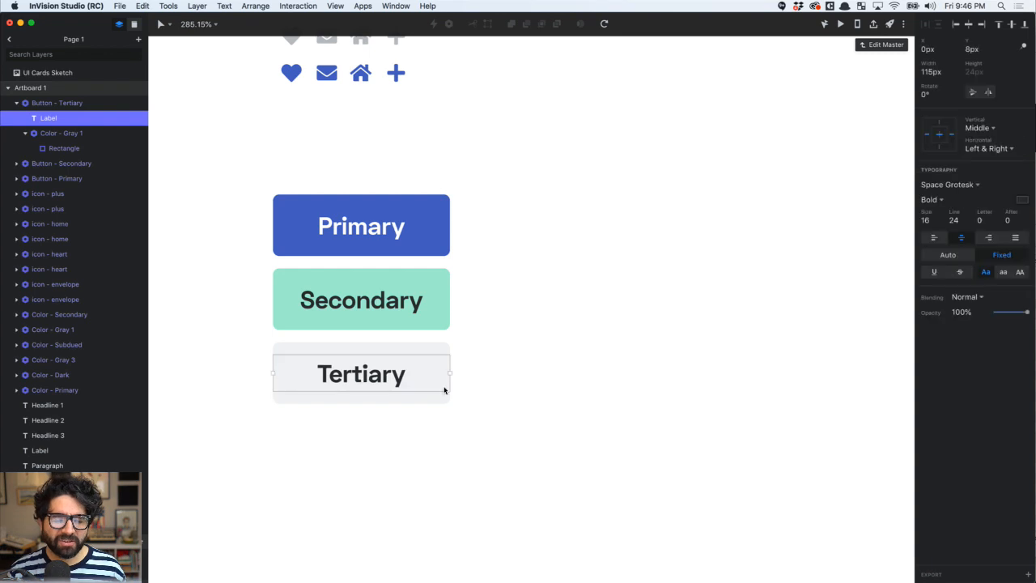
Set the width of the Primary, Secondary and Tertiary buttons to 125 px
left_click(536, 386)
scroll(537, 386, "down", 5)
left_click_drag(315, 263, 511, 433)
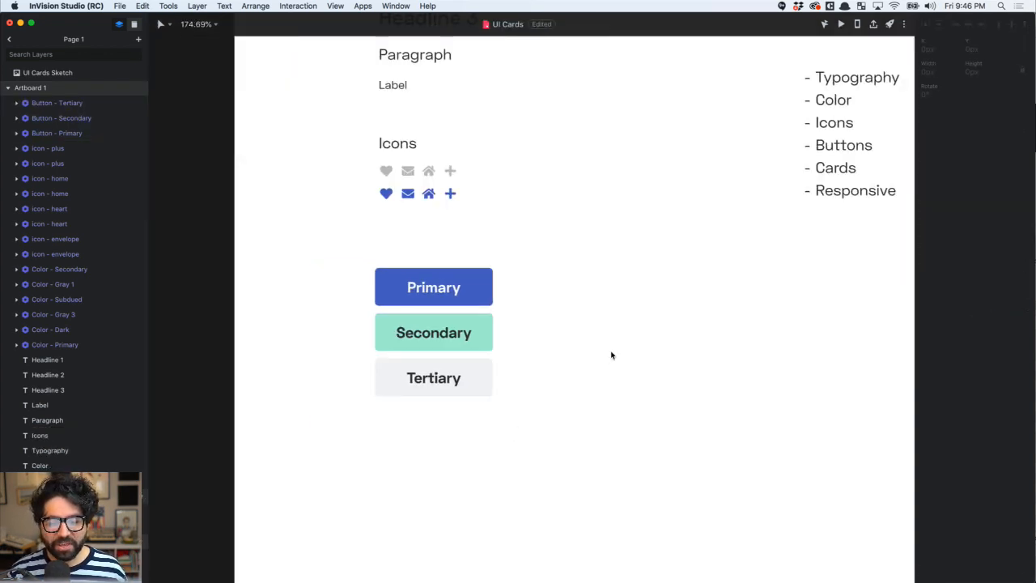
Duplicate the three buttons beside the originals at X 293 px and resize the copies to 145 by 48 px
left_click_drag(327, 269, 513, 450)
left_click_drag(434, 324, 570, 326)
left_click(974, 71)
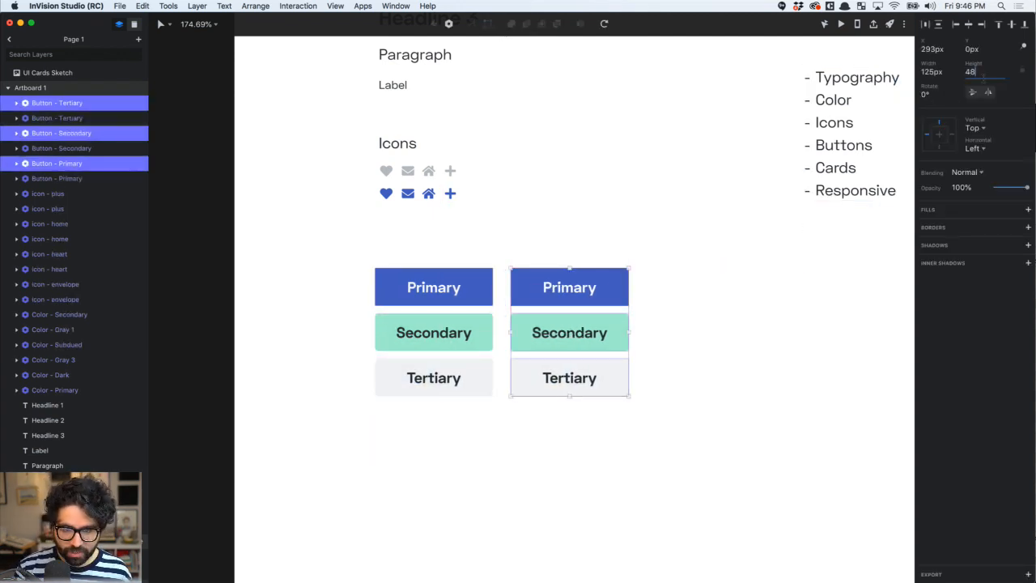
key("Return")
left_click(734, 410)
left_click_drag(672, 305, 555, 435)
Set the background rectangle's corner radius to 4 in the Button - Primary master and return to the page
left_click(553, 293)
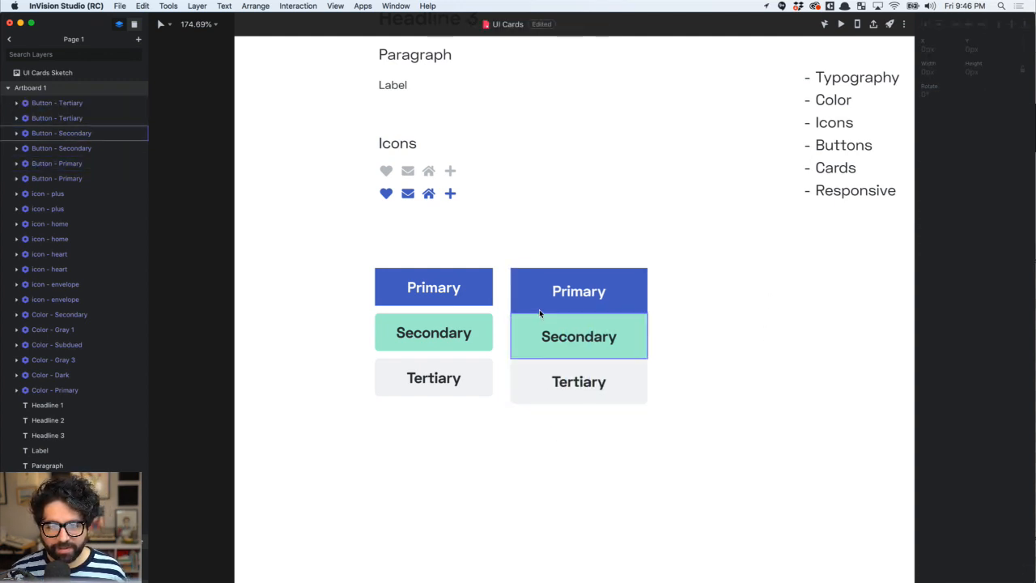
left_click(880, 47)
left_click(553, 287)
scroll(553, 286, "up", 3)
left_click(16, 103)
left_click(63, 118)
left_click(955, 203)
type("4")
key("Return")
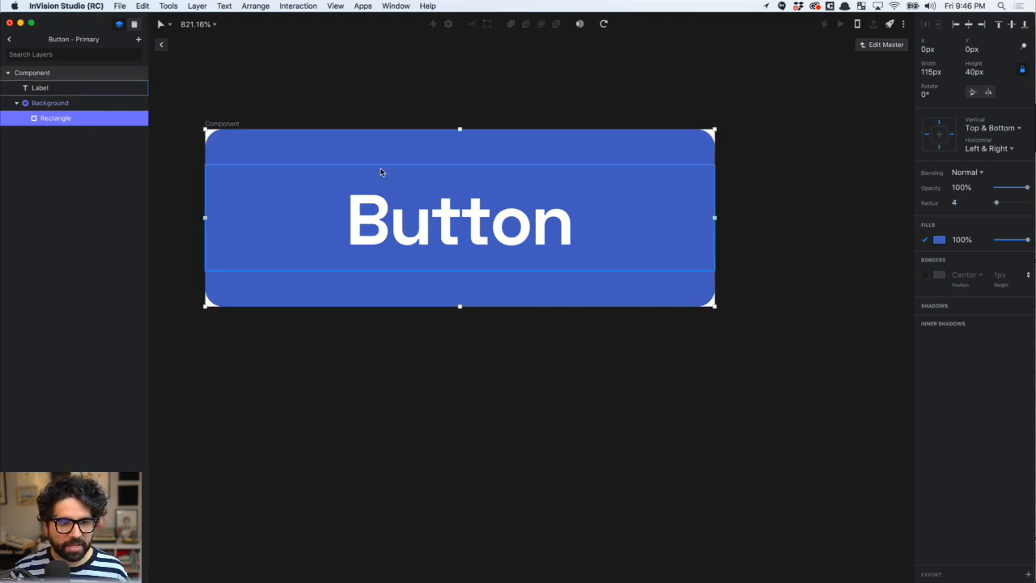
left_click(217, 77)
left_click(162, 46)
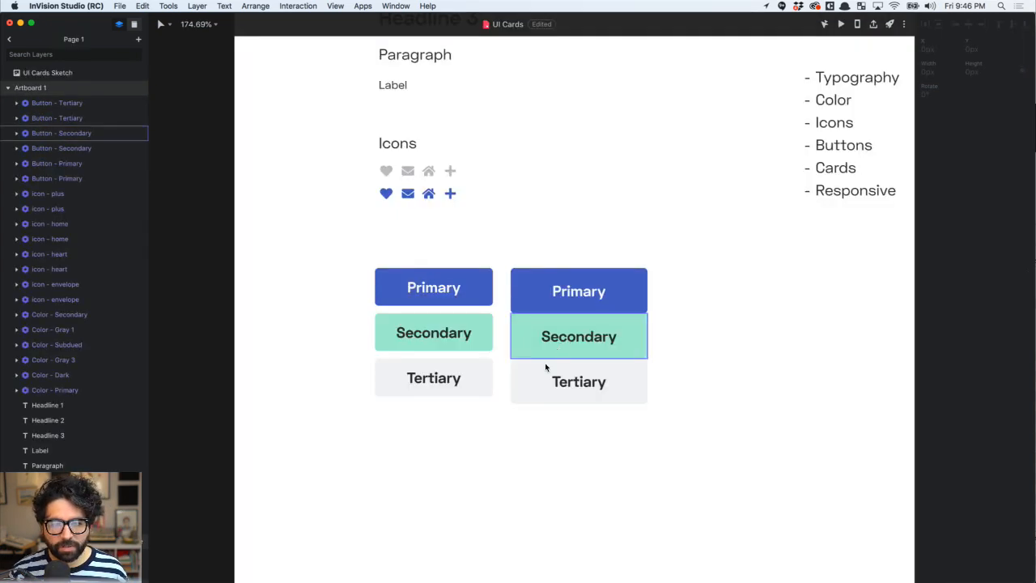
Move the larger Secondary and Tertiary buttons down so the larger column has even 8 px gaps
left_click_drag(502, 492, 612, 337)
left_click(557, 448)
left_click(562, 397)
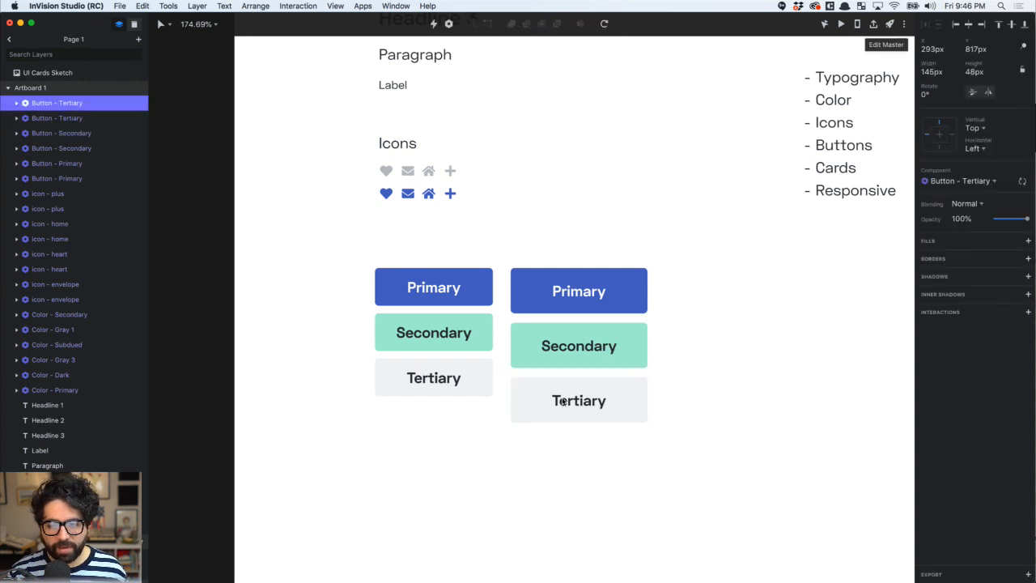
key("shift+Down")
key("Up")
key("Up")
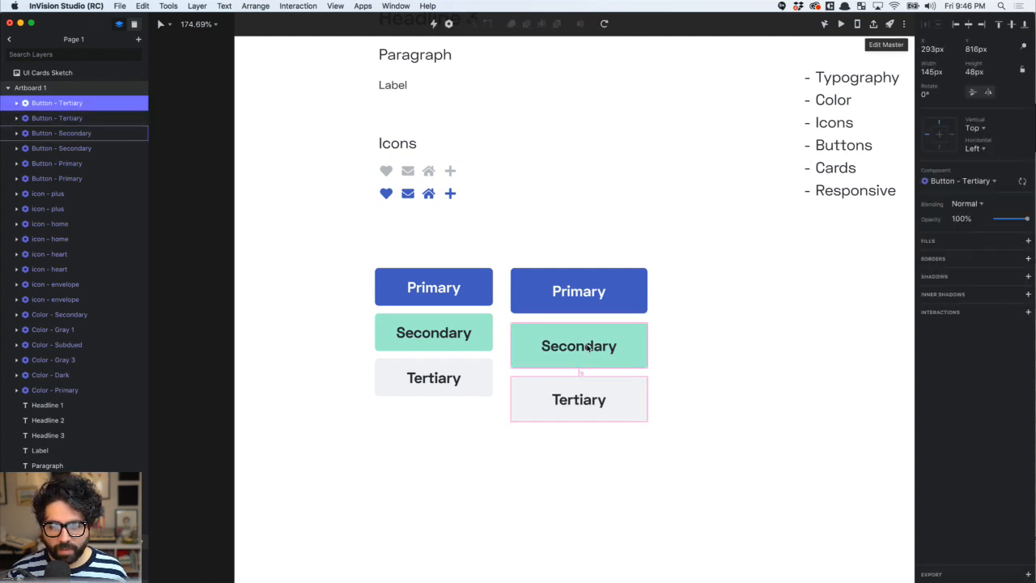
left_click(588, 346, "shift")
key("Up")
key("Up")
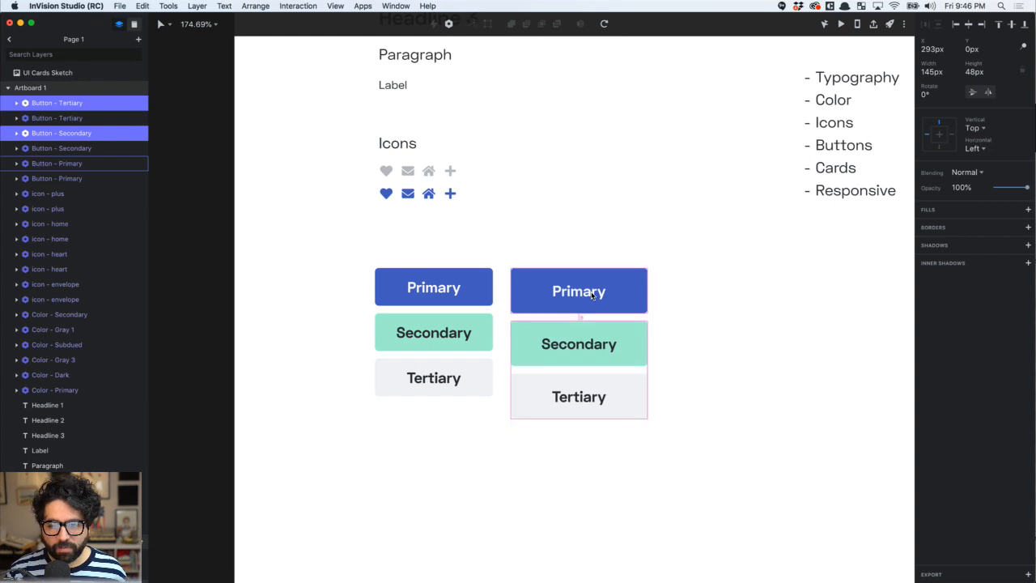
left_click(702, 308)
left_click(482, 374)
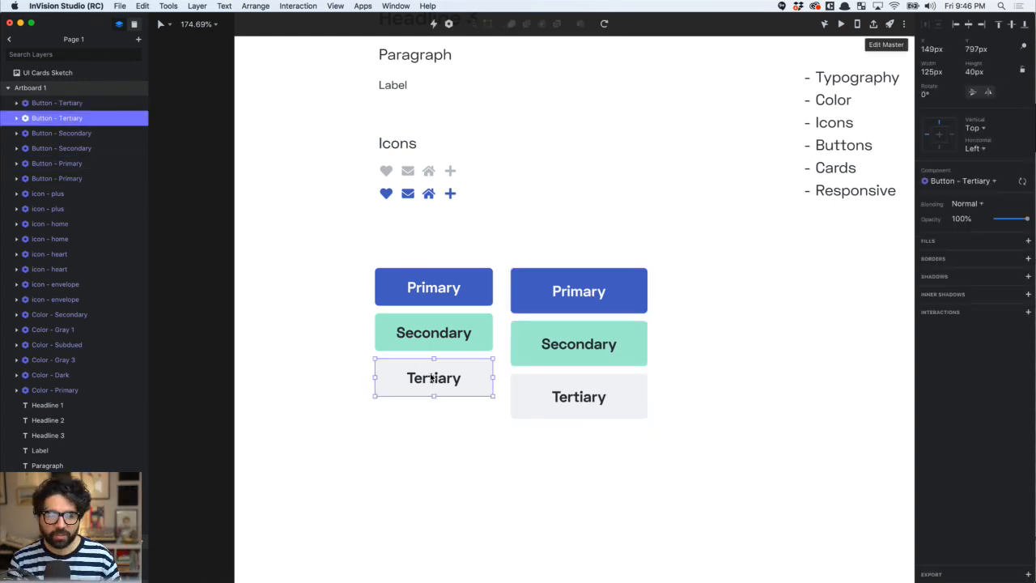
left_click(433, 458)
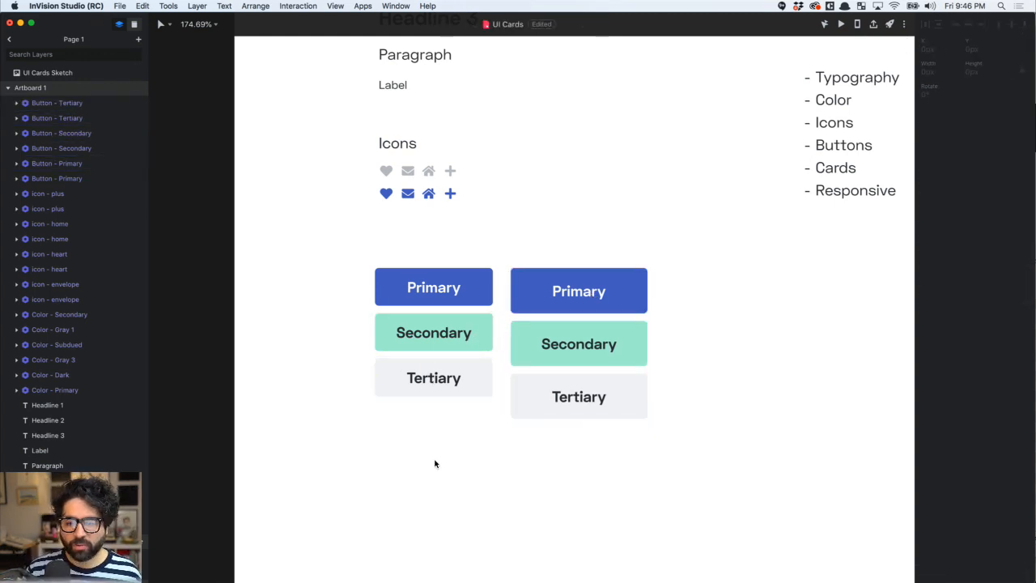
Review the whole kit artboard with its two button columns, then examine the Buttons section of the UI Cards Sketch
scroll(435, 462, "down", 5)
scroll(435, 463, "up", 3)
left_click_drag(375, 380, 462, 207)
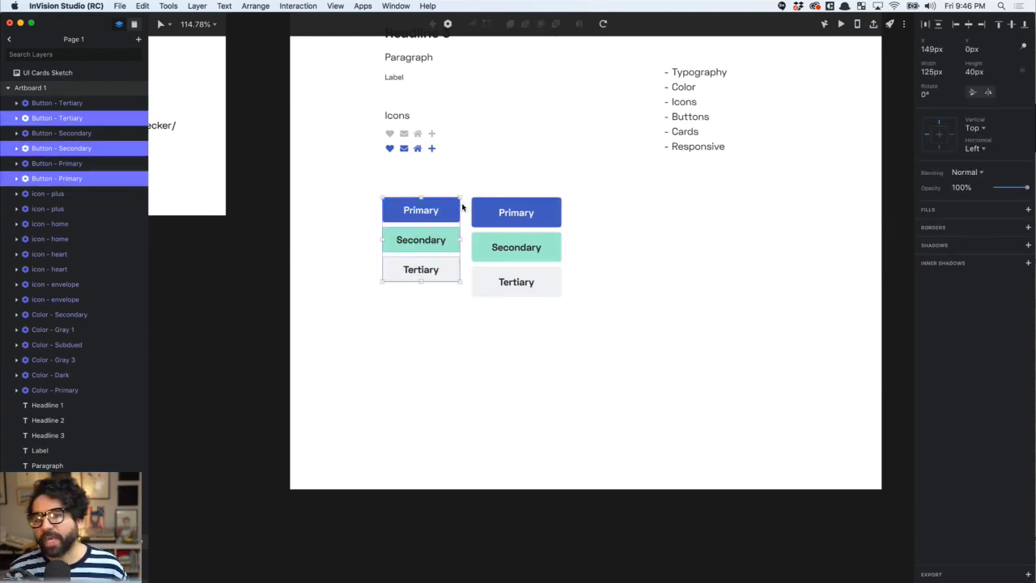
scroll(462, 207, "down", 5)
scroll(462, 207, "up", 2)
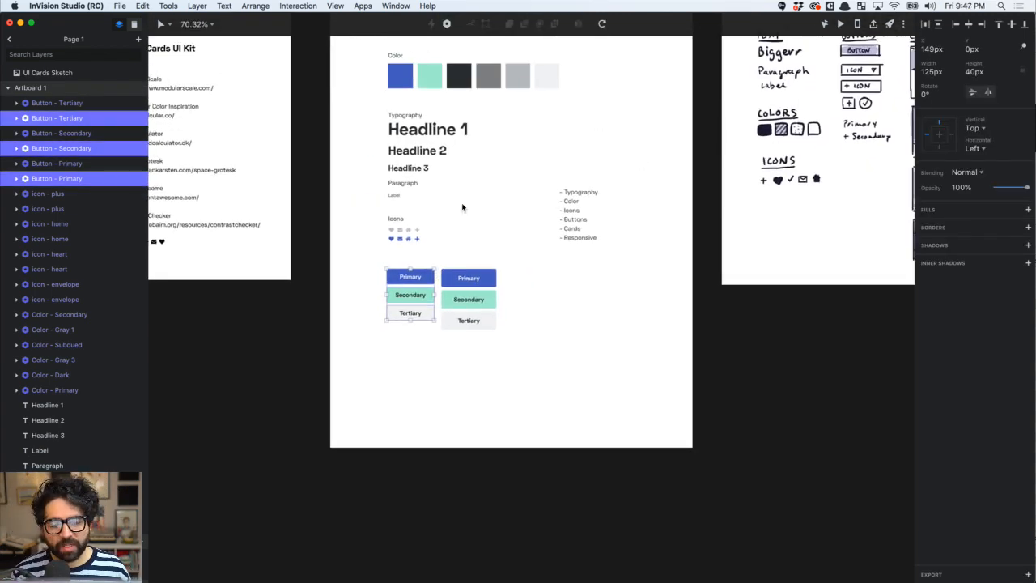
left_click(367, 403)
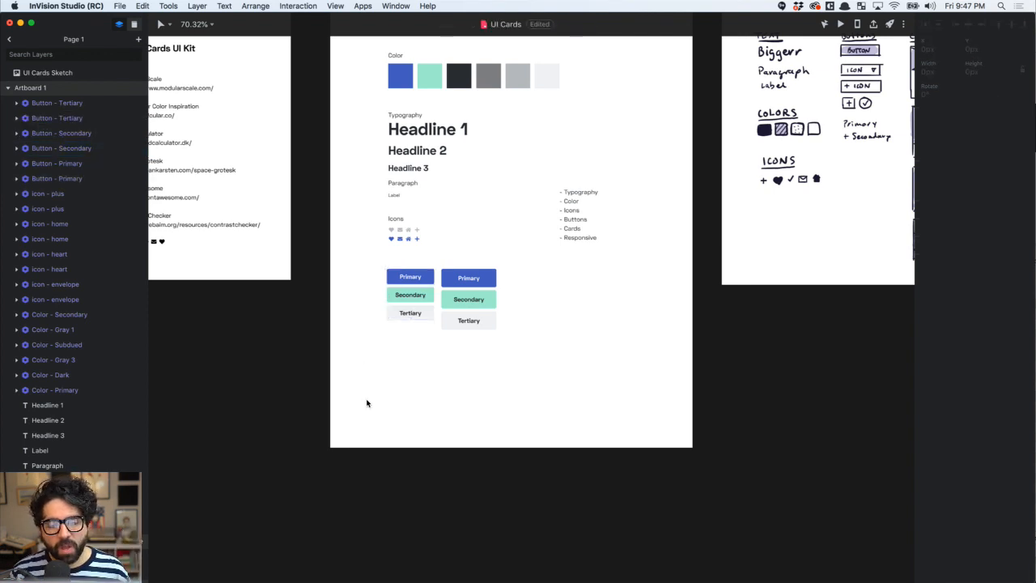
scroll(367, 403, "up", 3)
scroll(367, 403, "right", 2)
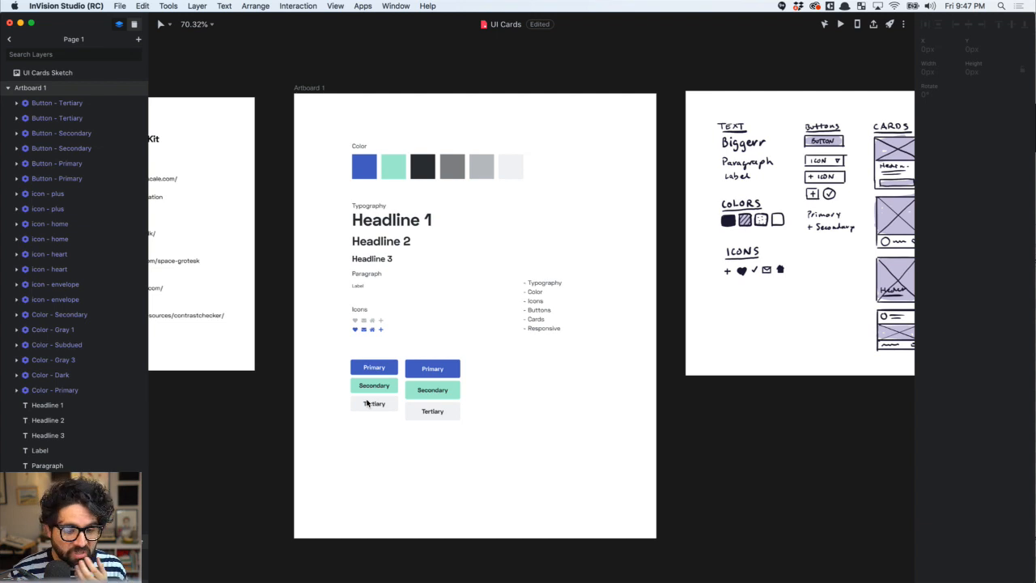
scroll(370, 423, "up", 3)
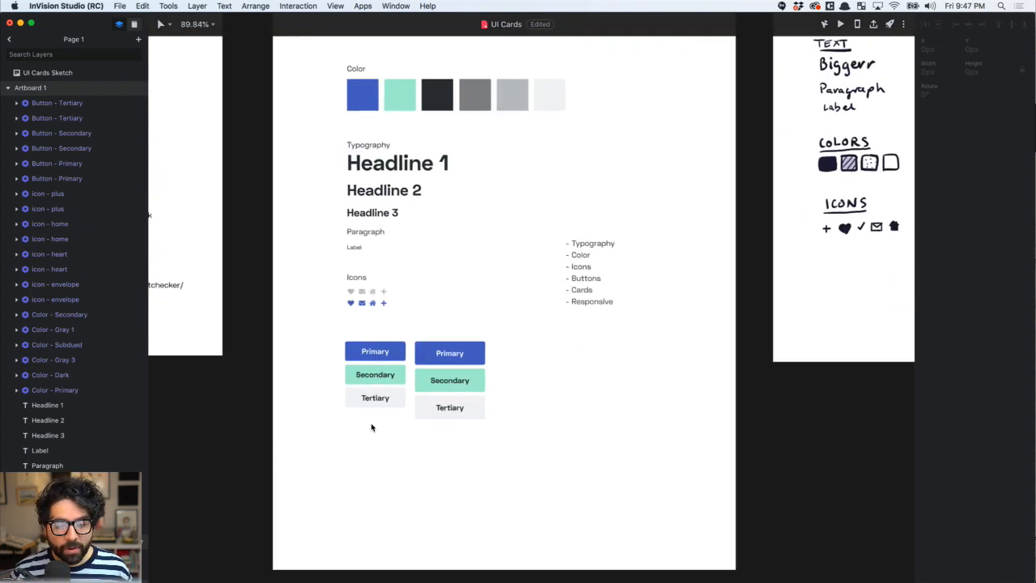
scroll(372, 427, "right", 10)
scroll(372, 427, "up", 2)
scroll(597, 254, "up", 5)
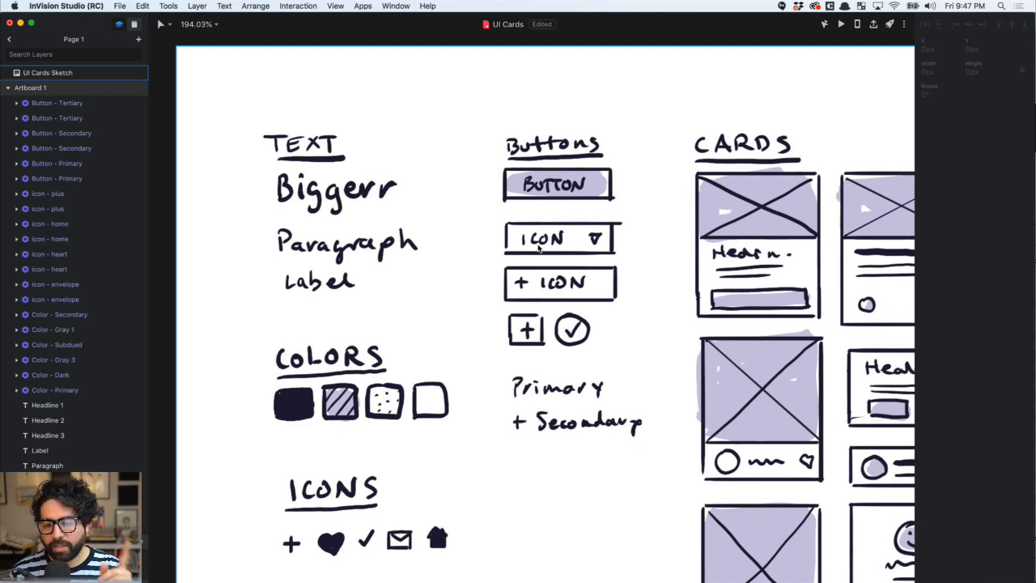
Compare the Buttons section of the UI Cards Sketch with the kit artboard's button columns to see which icon button variants to build
scroll(538, 249, "down", 5)
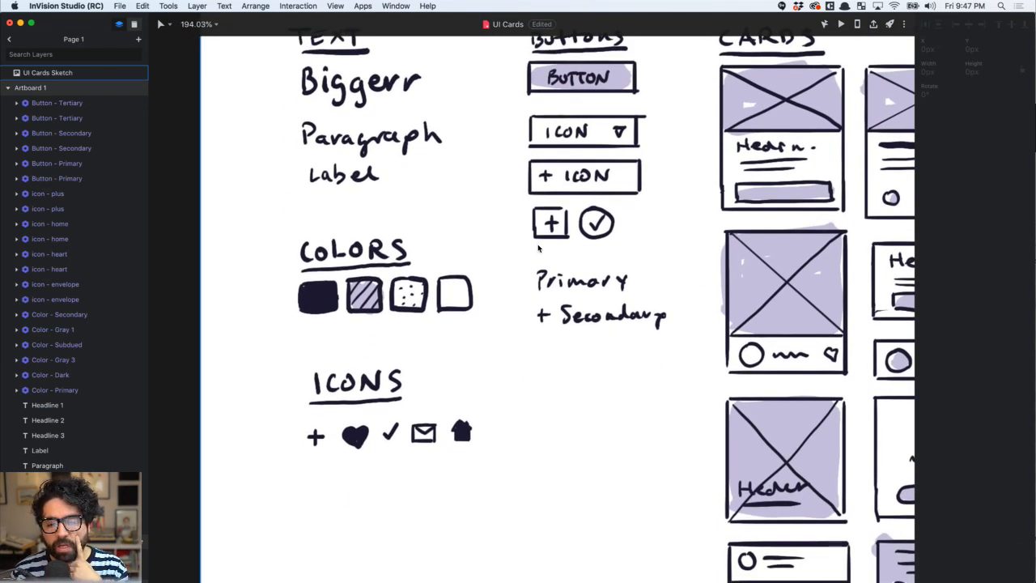
scroll(539, 248, "down", 5)
scroll(538, 248, "left", 10)
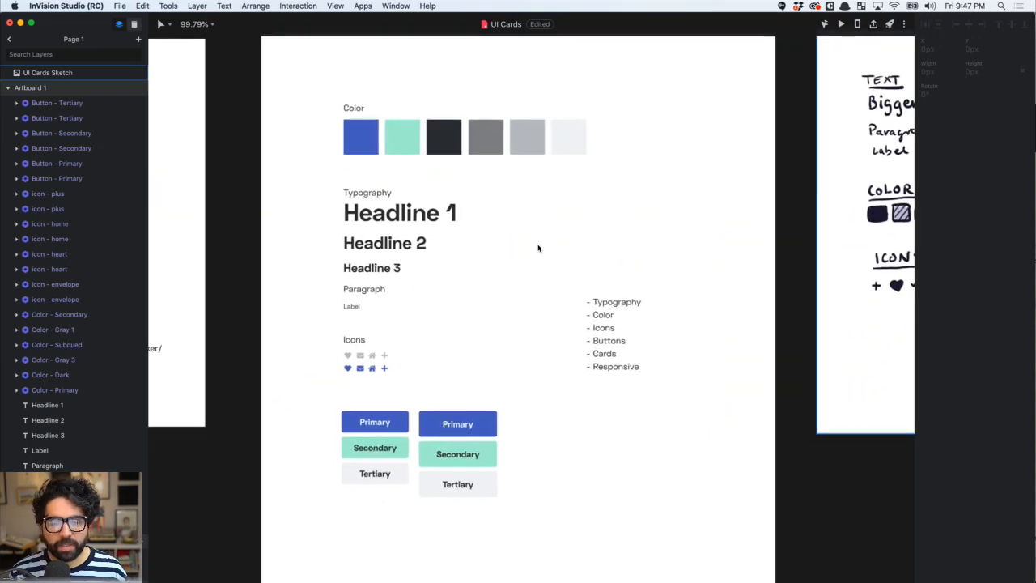
scroll(538, 248, "down", 5)
scroll(704, 271, "up", 10)
scroll(704, 271, "right", 10)
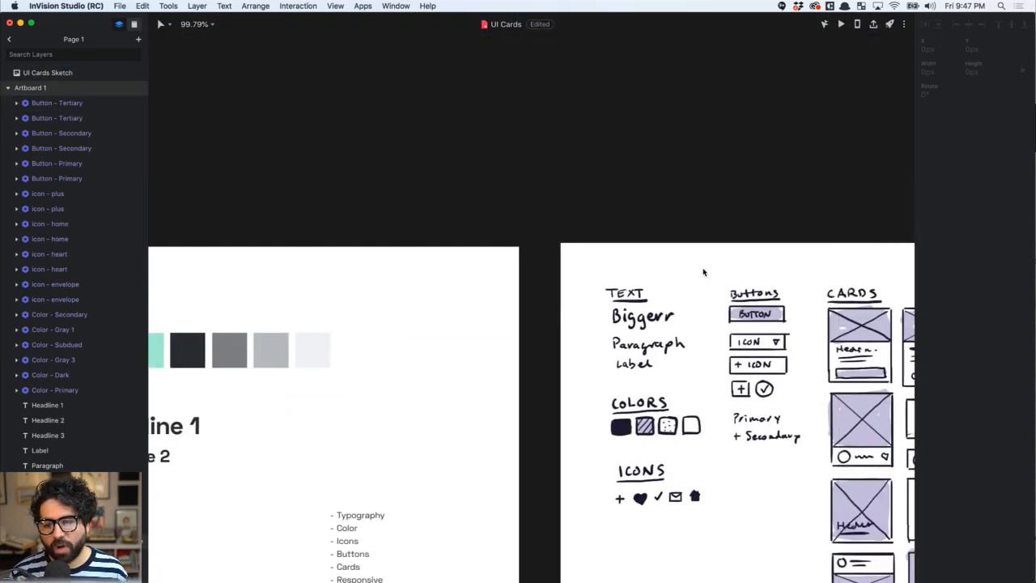
scroll(759, 343, "up", 5)
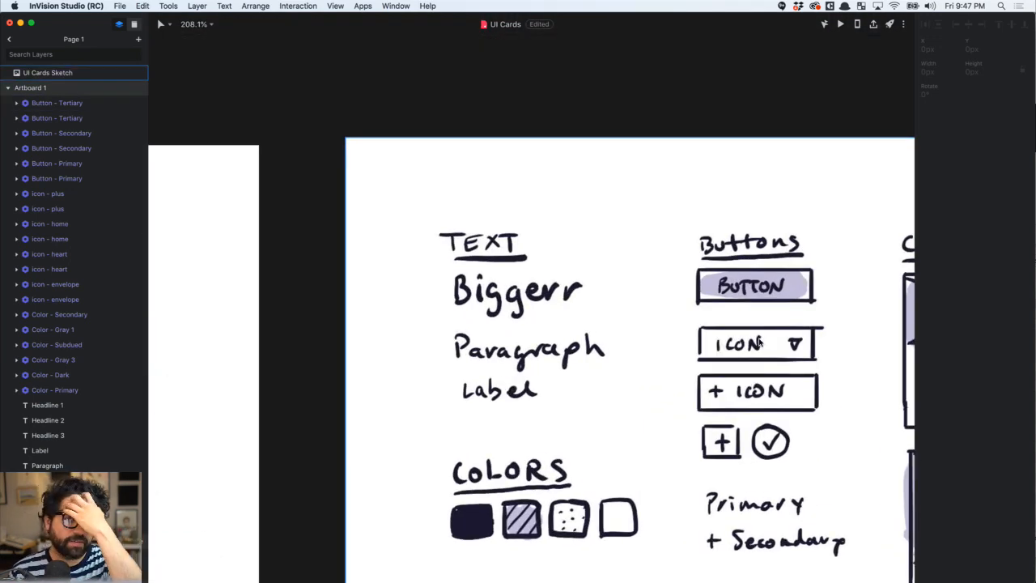
scroll(728, 267, "down", 2)
scroll(727, 267, "right", 4)
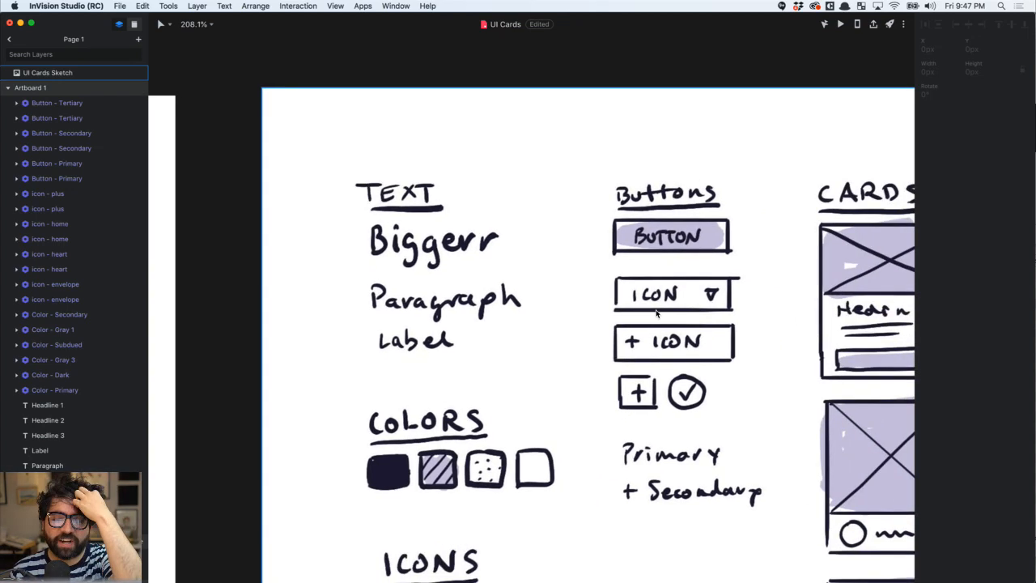
scroll(678, 317, "down", 10)
scroll(678, 318, "left", 10)
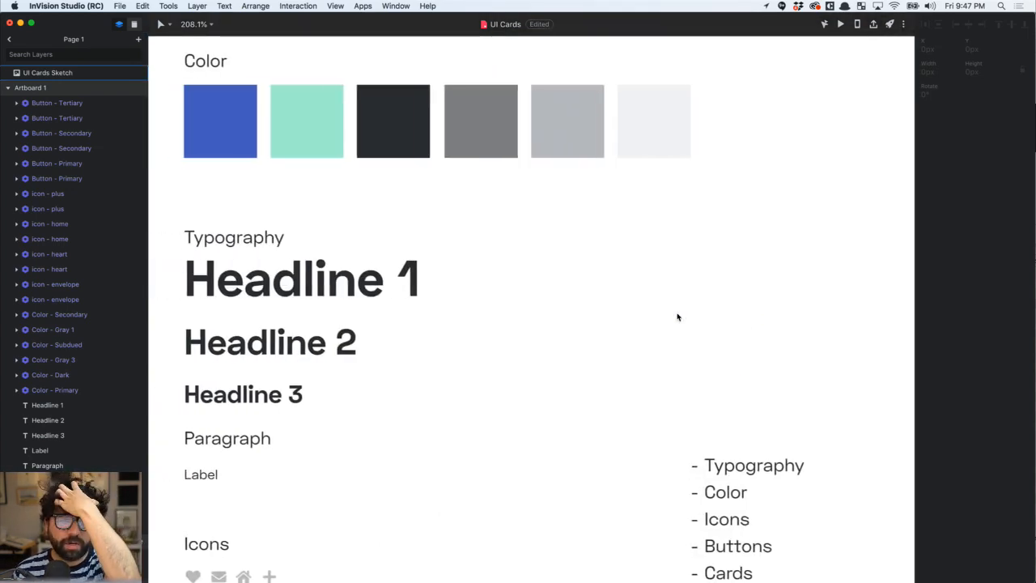
scroll(678, 318, "up", 10)
scroll(678, 318, "right", 10)
scroll(678, 317, "left", 2)
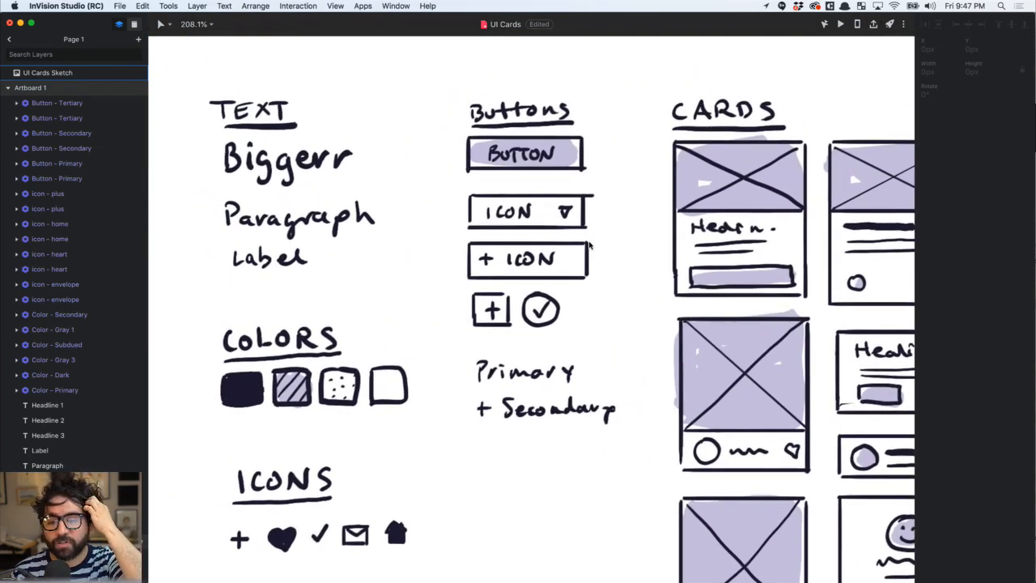
scroll(589, 245, "down", 5)
scroll(589, 245, "down", 4)
scroll(590, 245, "left", 8)
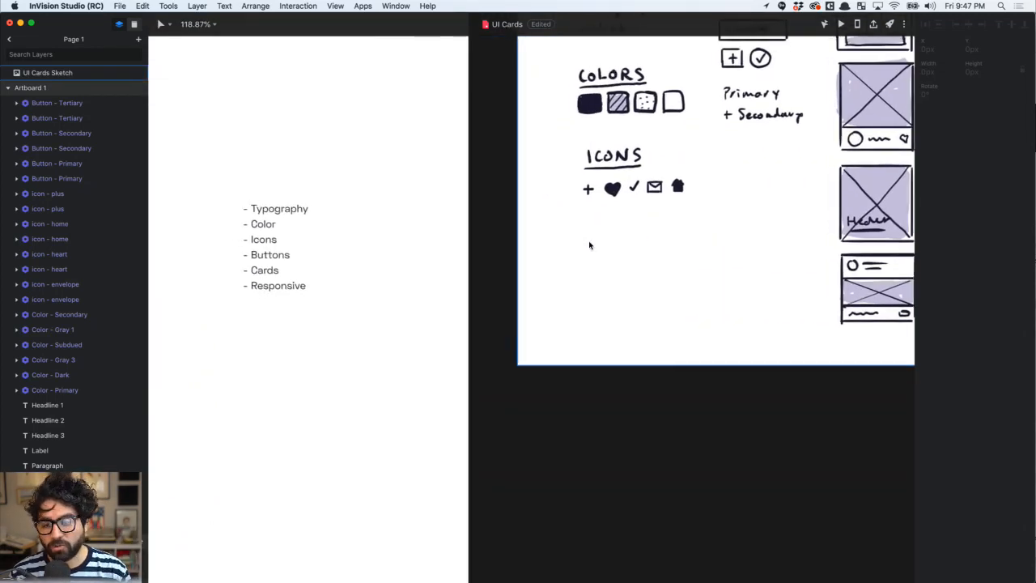
scroll(562, 354, "up", 5)
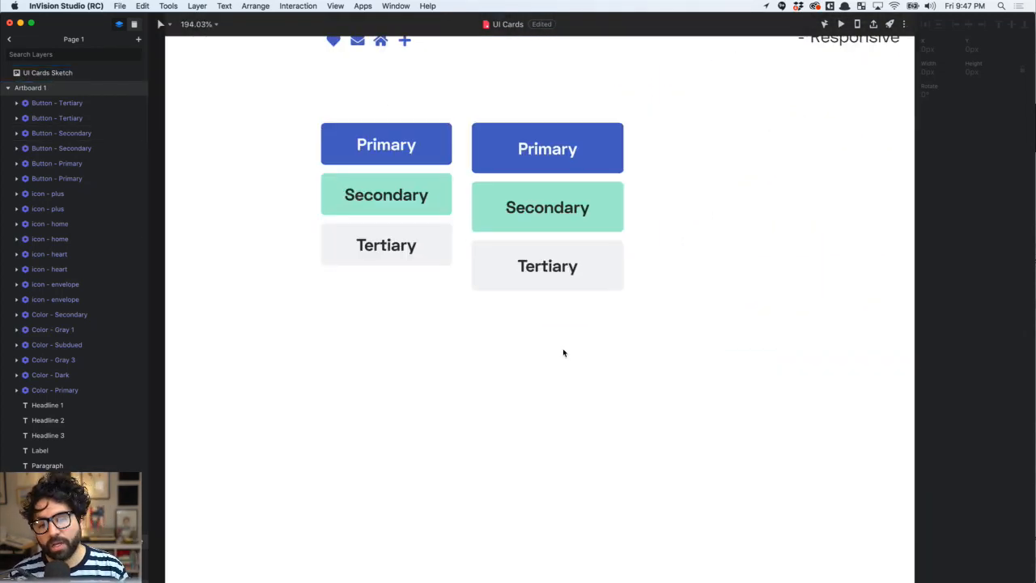
scroll(563, 351, "down", 4)
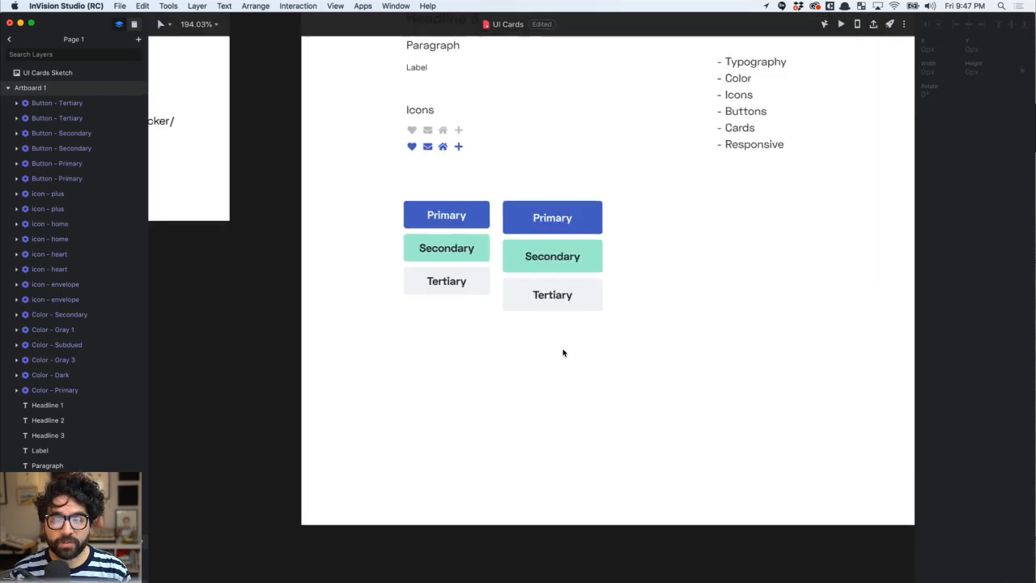
Try a darker blue fill, 3c4f97, on the background rectangle of the larger Primary button and undo it
left_click_drag(358, 131, 668, 464)
left_click(647, 280)
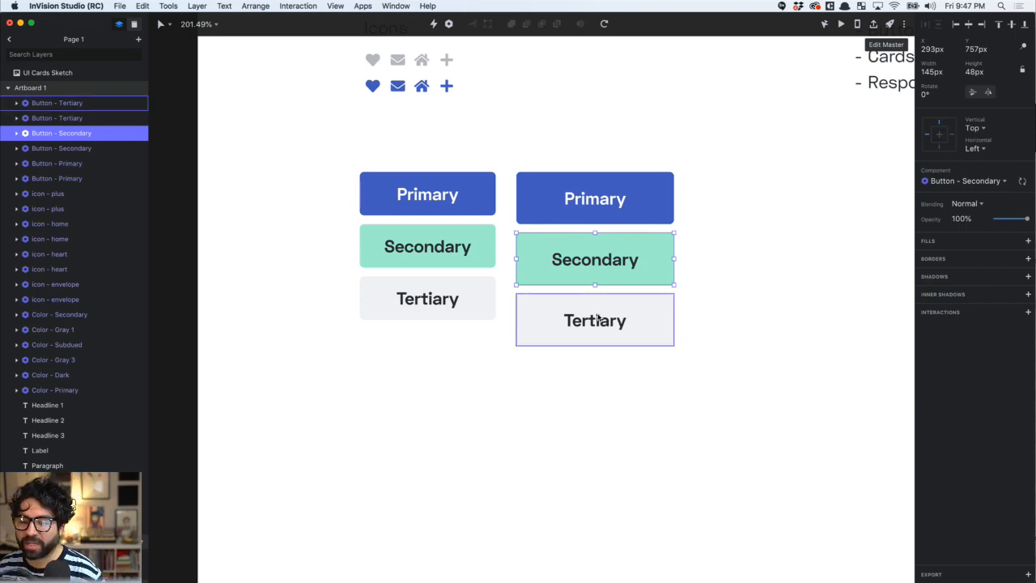
left_click(665, 167)
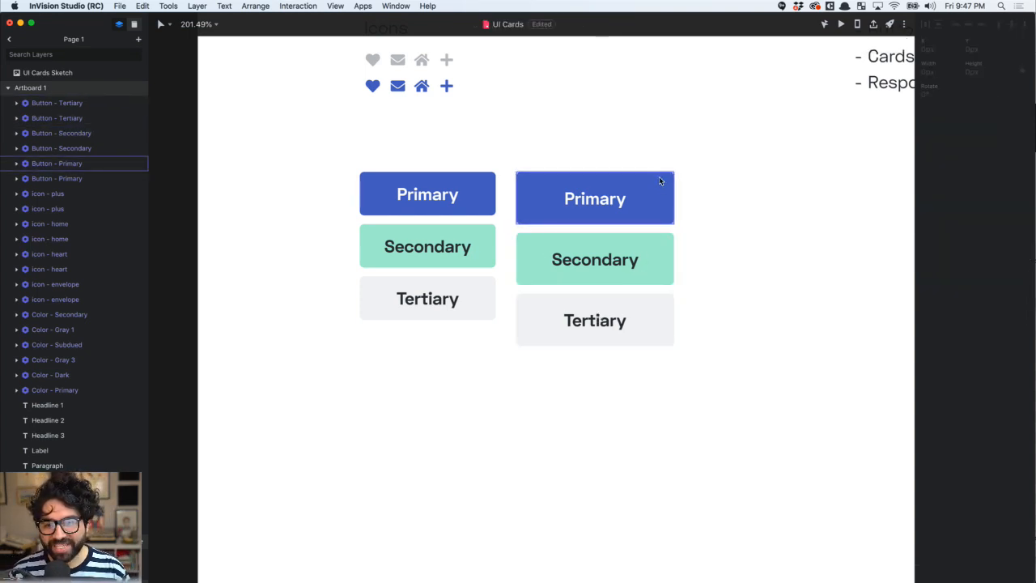
left_click(660, 182)
double_click(659, 177)
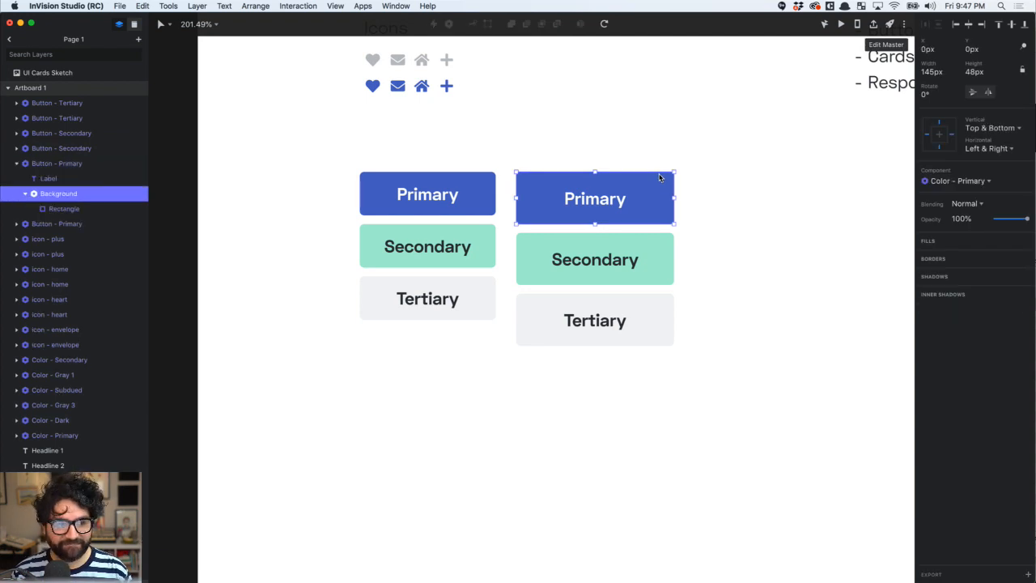
double_click(658, 175)
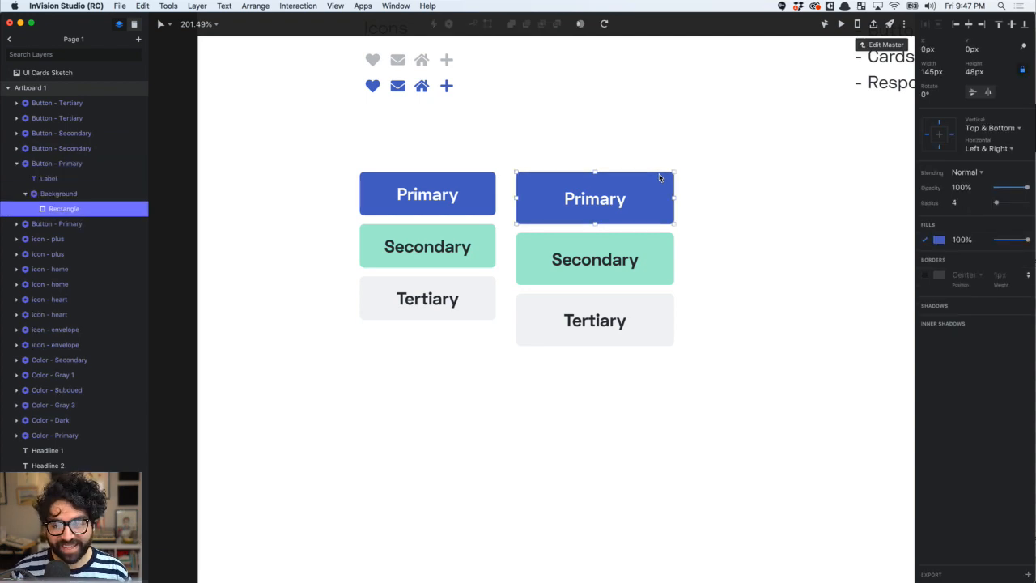
left_click(938, 239)
left_click(981, 294)
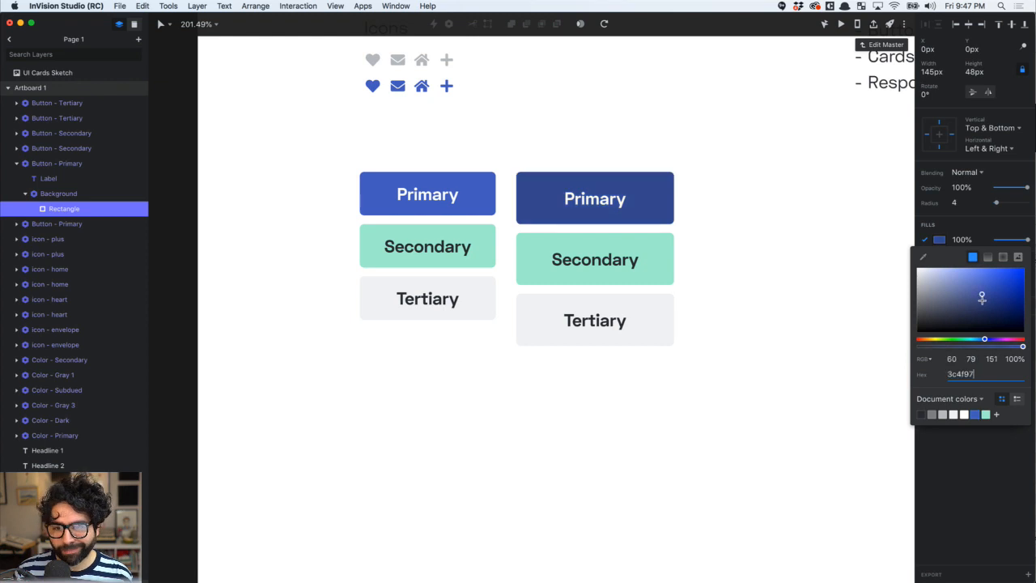
left_click(794, 216)
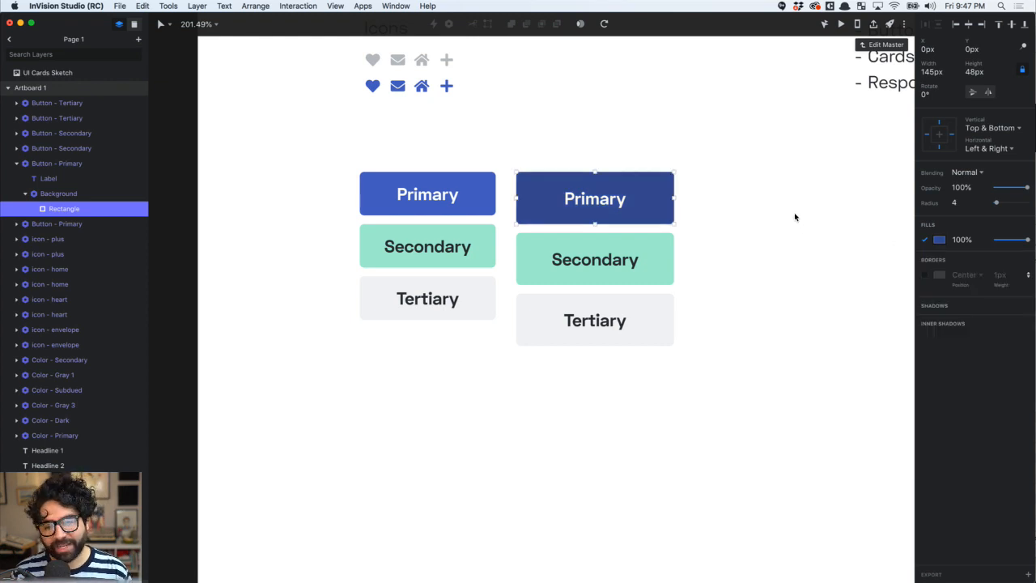
key("super+z")
left_click(788, 192)
Duplicate the smaller Primary button straight below its column at Y 898 px
scroll(788, 193, "down", 3)
left_click(619, 205)
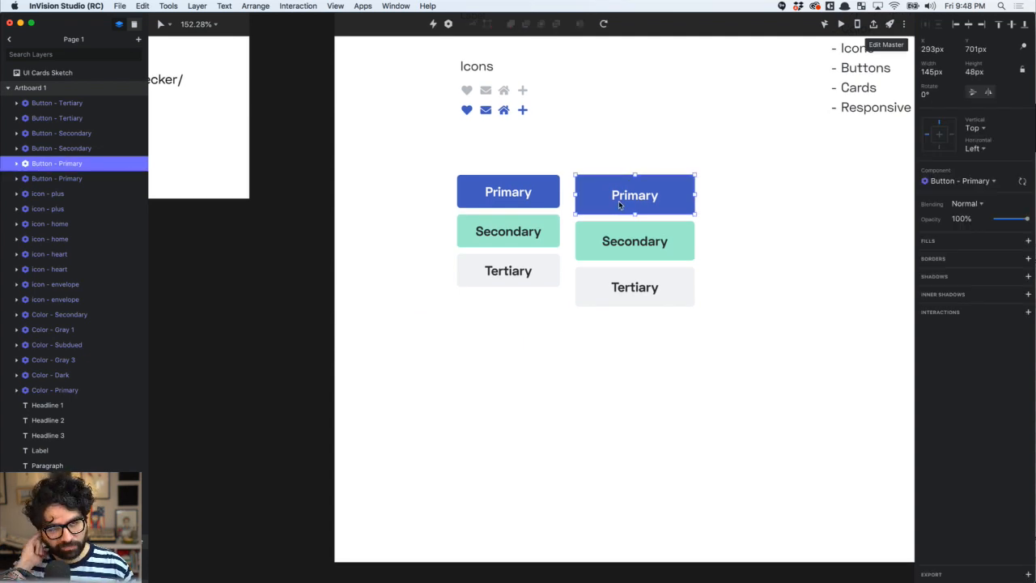
left_click_drag(508, 199, 509, 359)
scroll(501, 344, "up", 3)
scroll(501, 346, "right", 2)
scroll(501, 346, "down", 1)
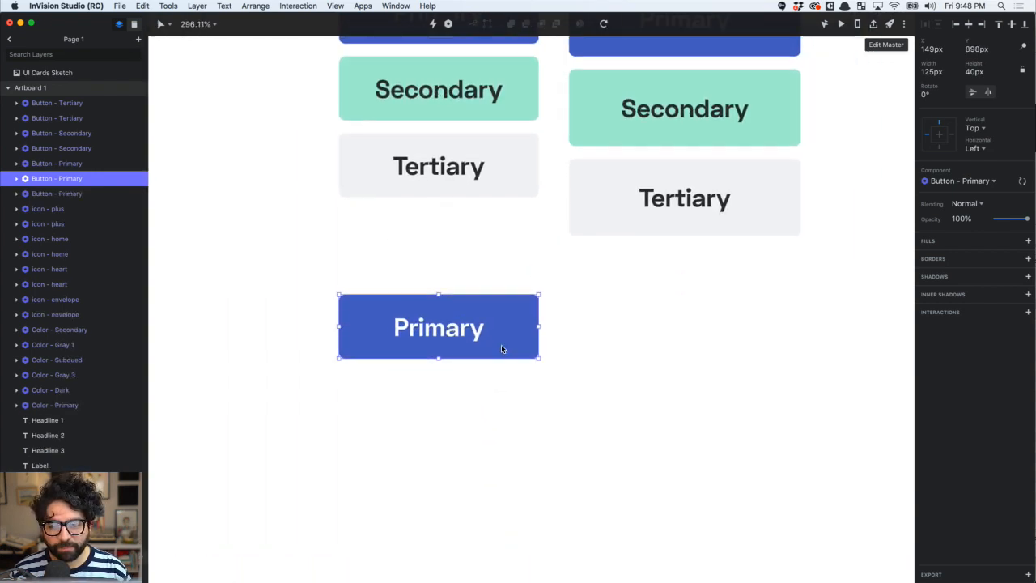
Detach the duplicated Primary button from its component
scroll(493, 340, "up", 1)
right_click(418, 308)
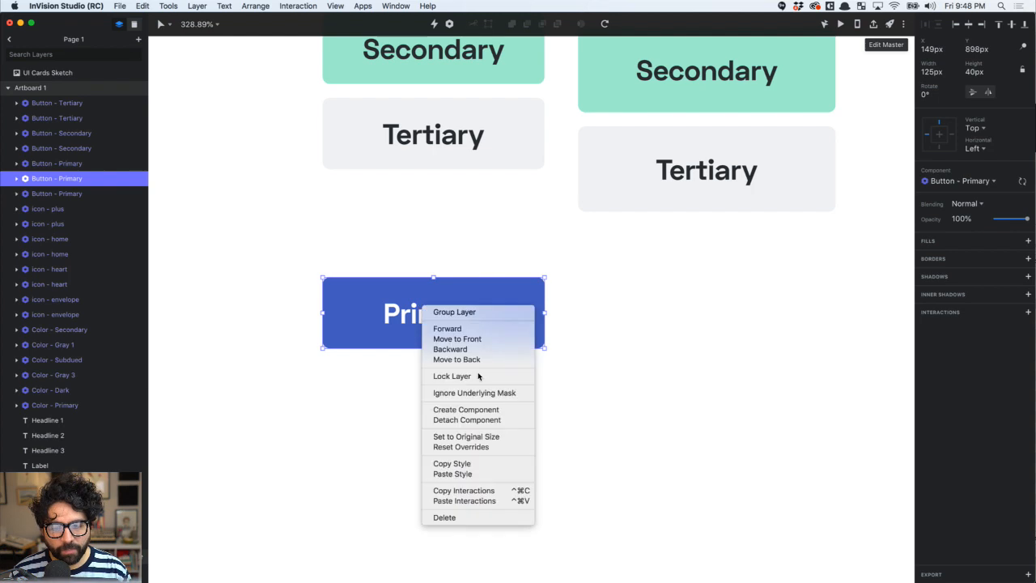
key("Escape")
key("shift+super+k")
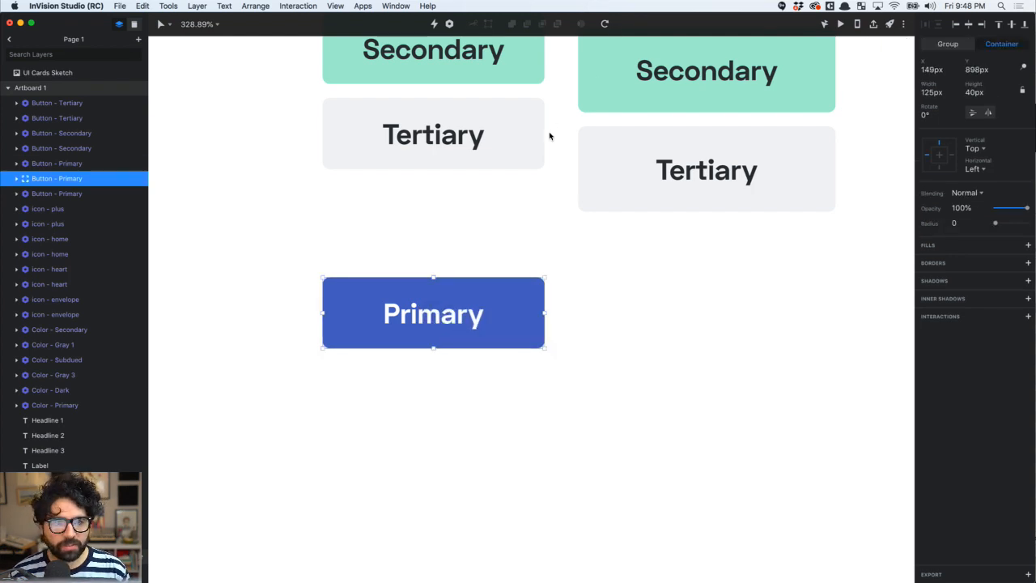
Shift the detached button's label to X 10 px, narrowing it to 84 px with left-aligned text
double_click(442, 312)
key("shift+Right")
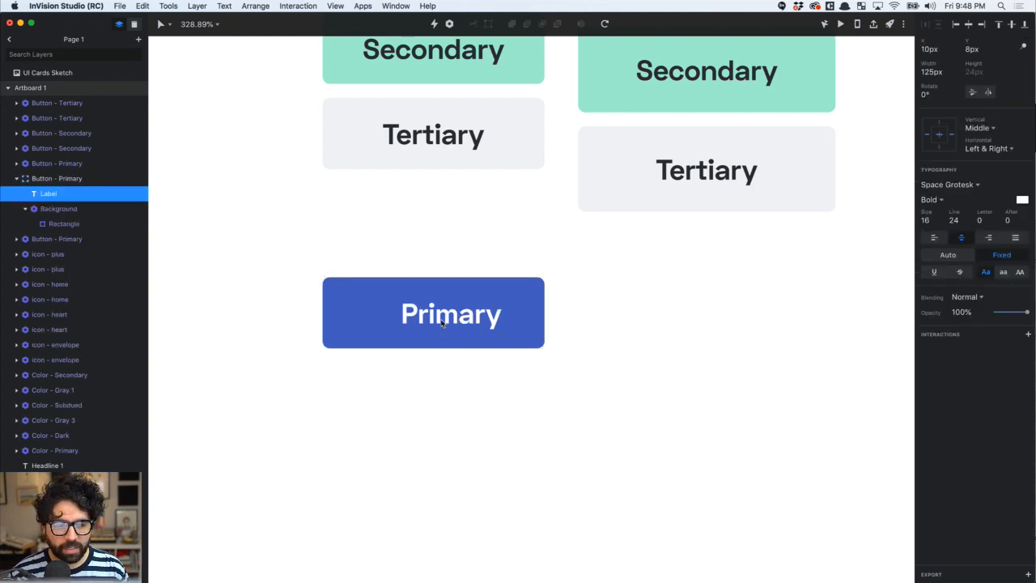
scroll(324, 324, "up", 5)
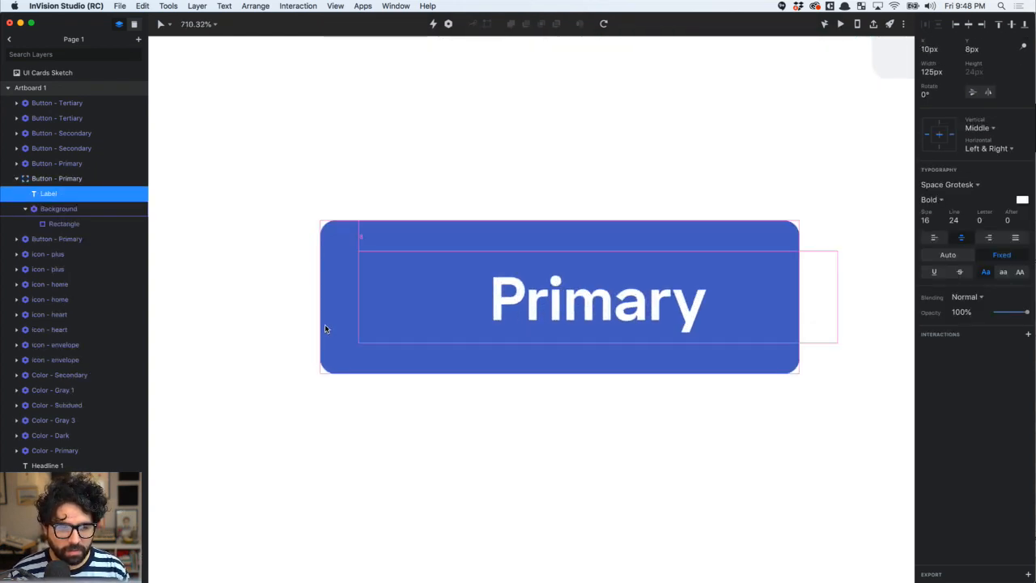
left_click_drag(836, 310, 680, 310)
left_click(933, 237)
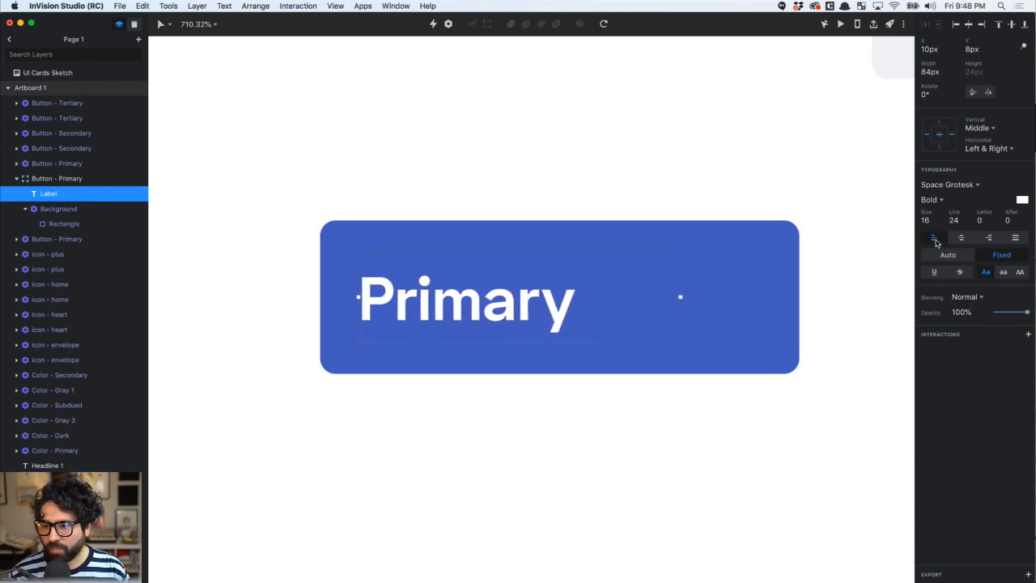
Nudge the detached button's label to X 16 px and deselect it
key("Right")
key("Right")
key("Right")
key("Right")
key("Right")
key("Right")
scroll(339, 308, "down", 4)
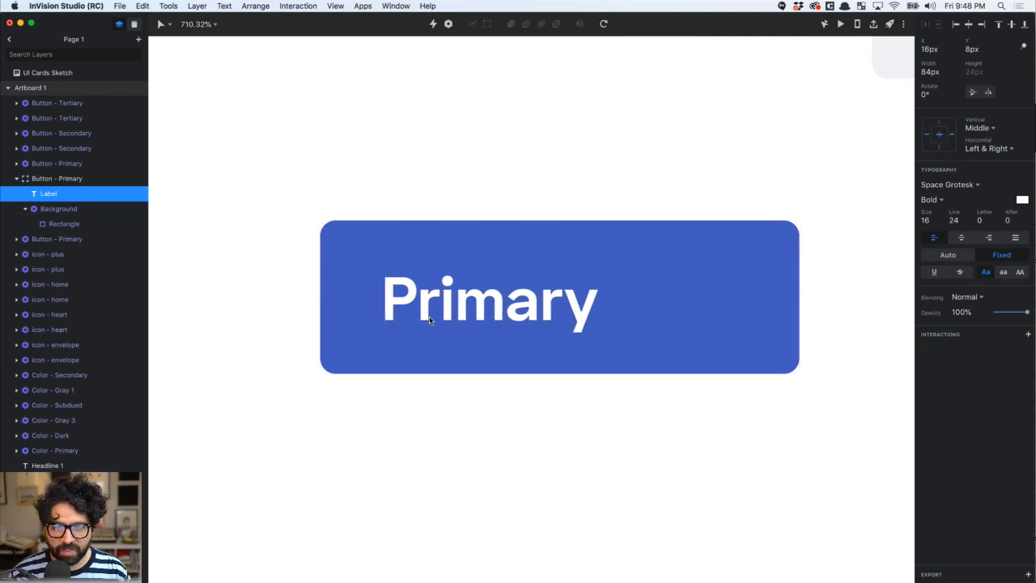
left_click(482, 270)
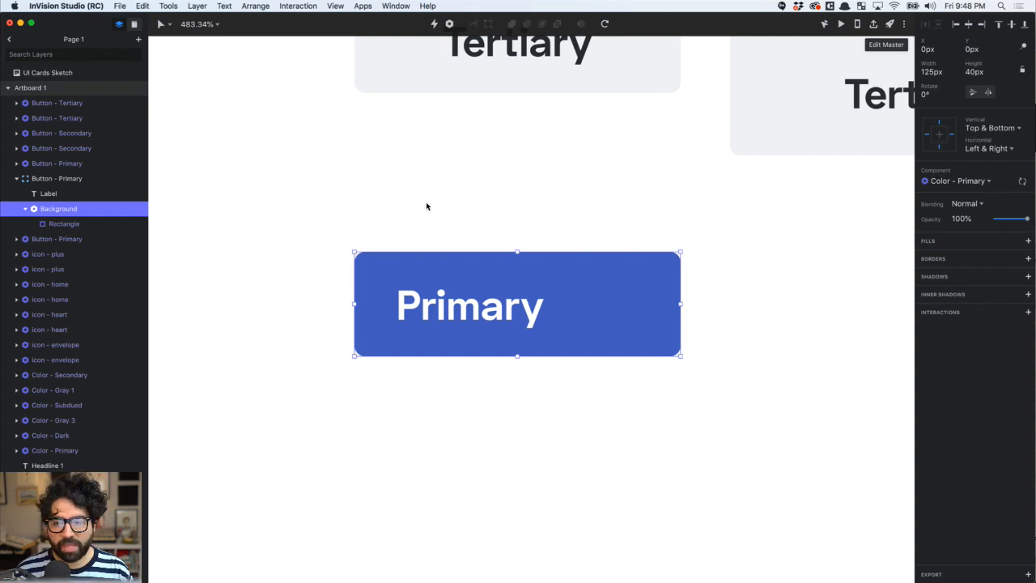
left_click(515, 165)
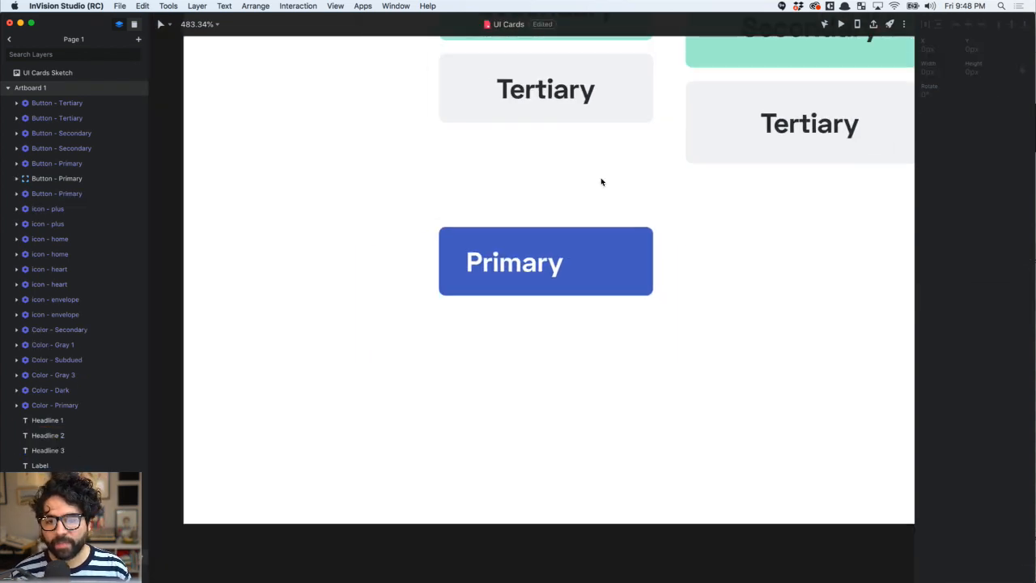
Place a copy of the gray heart icon vertically centred near the right end of the detached Primary button, at Y 910 px
scroll(602, 182, "up", 5)
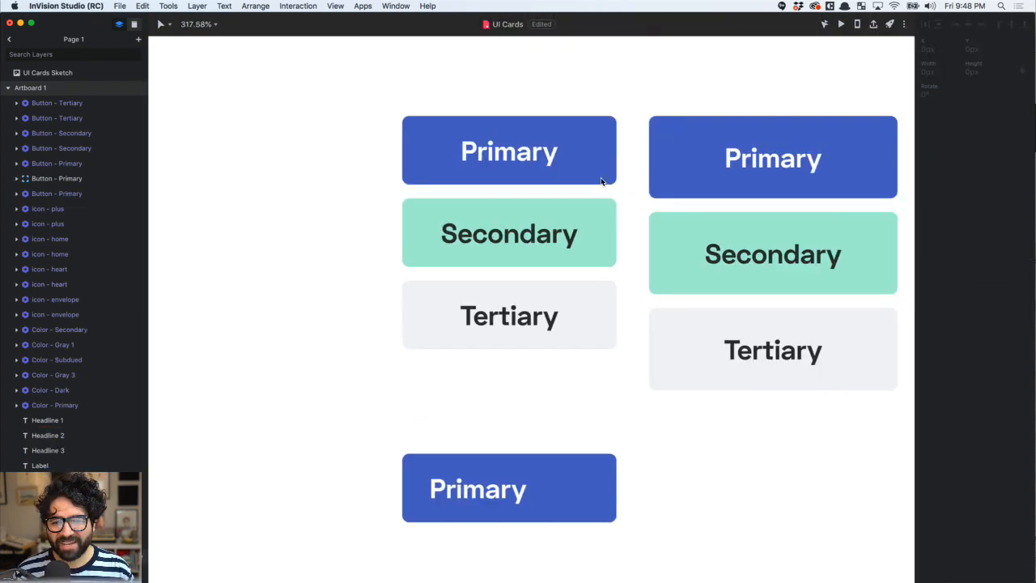
scroll(599, 184, "down", 3)
scroll(597, 185, "up", 6)
scroll(393, 268, "up", 3)
left_click(433, 249)
scroll(423, 318, "down", 5)
scroll(422, 317, "down", 2)
left_click(365, 265)
key("z")
left_click_drag(358, 175, 674, 476)
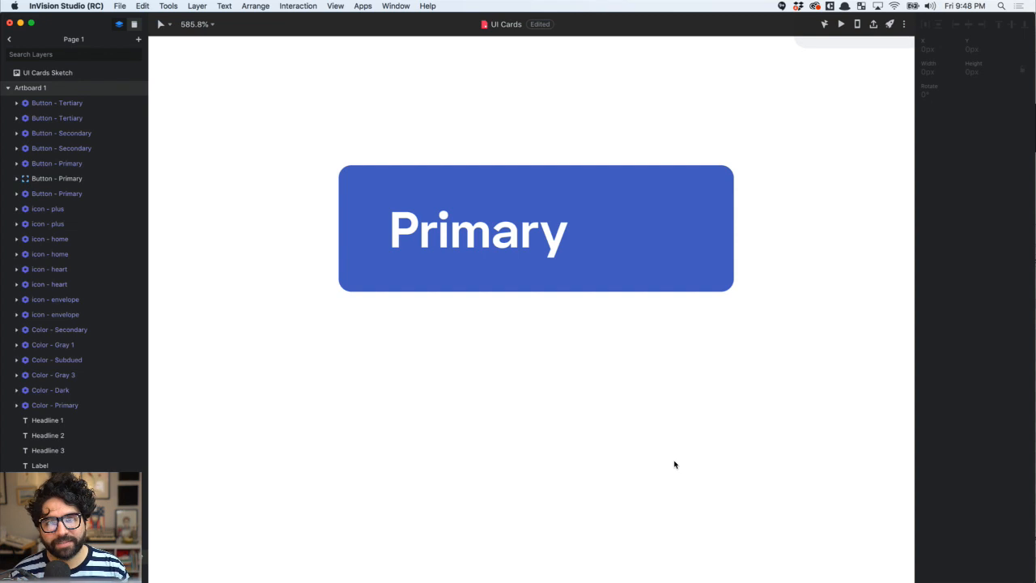
left_click(564, 235)
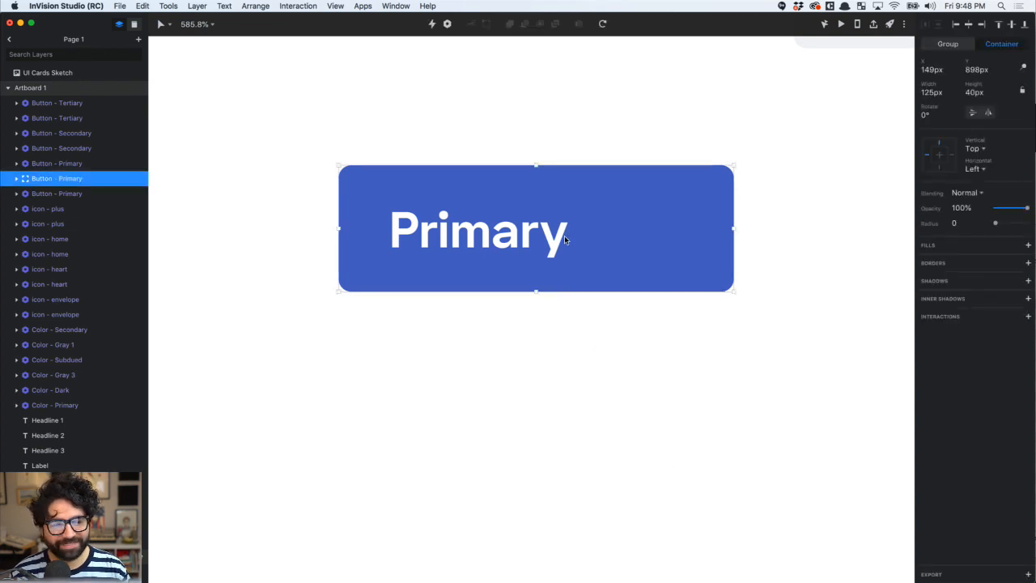
key("super+c")
key("super+v")
left_click_drag(364, 189, 691, 232)
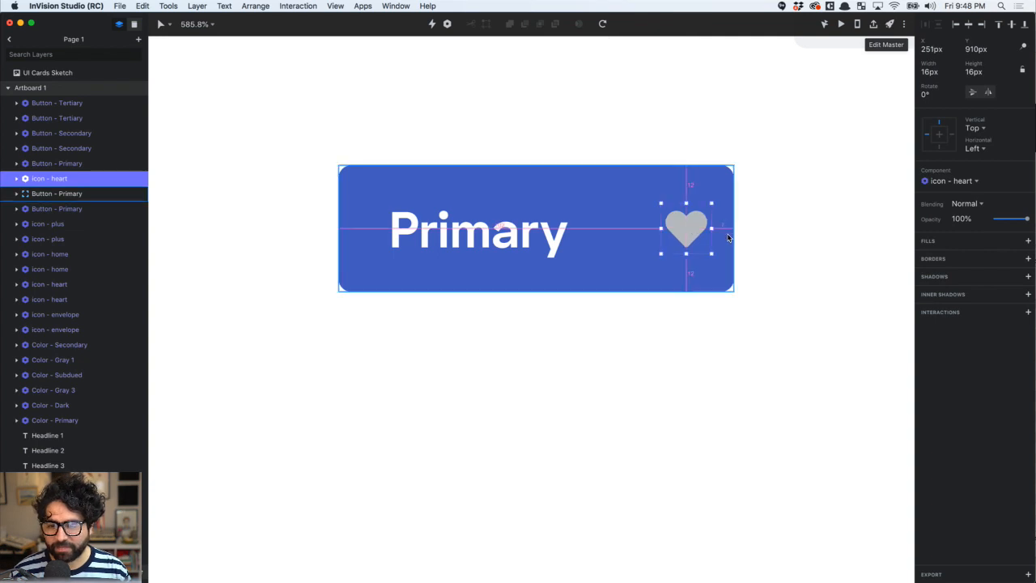
Set the fill of the heart path on the detached Primary button to white, ffffff
double_click(688, 224)
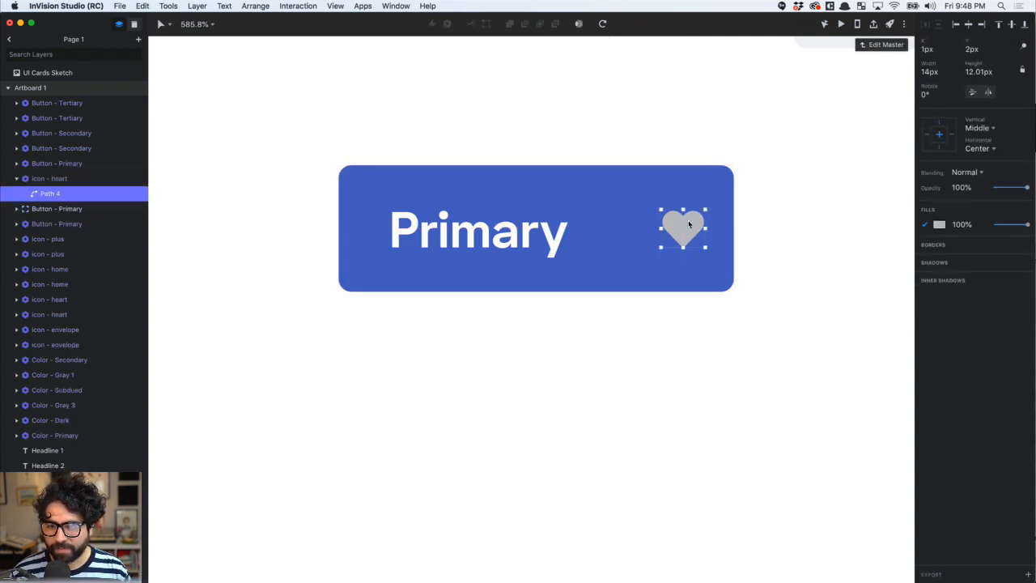
left_click(938, 225)
type("ffffff")
left_click(791, 182)
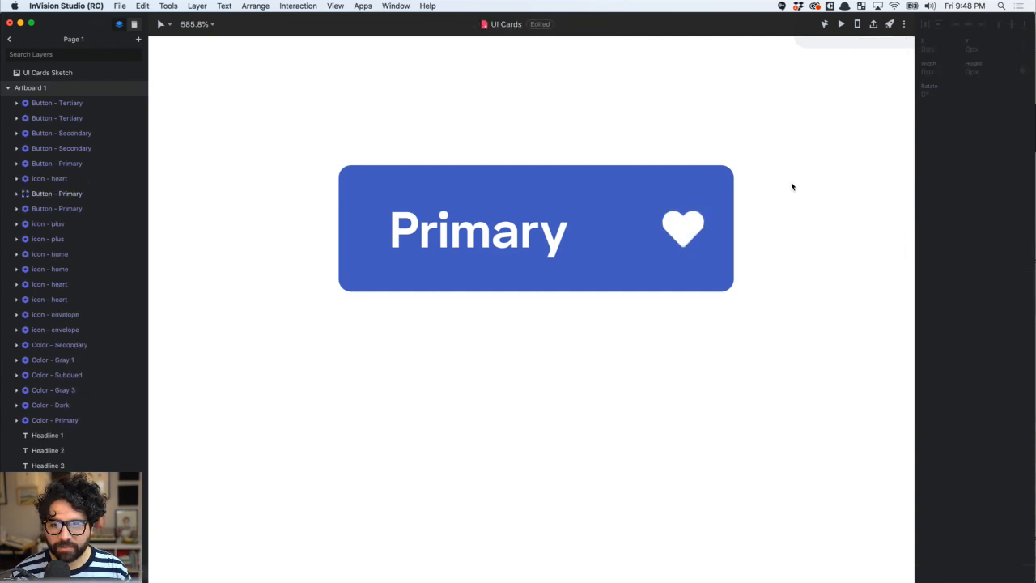
Move the white heart icon inward to about X 241 px for a wider margin at the button's right edge
scroll(807, 212, "down", 3)
scroll(806, 213, "right", 3)
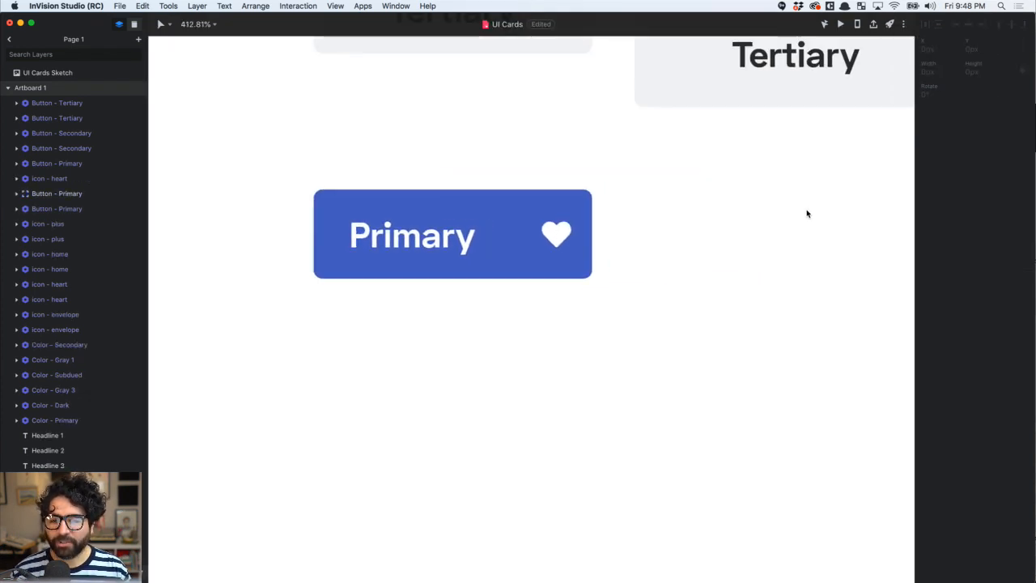
double_click(558, 239)
key("Right")
key("Right")
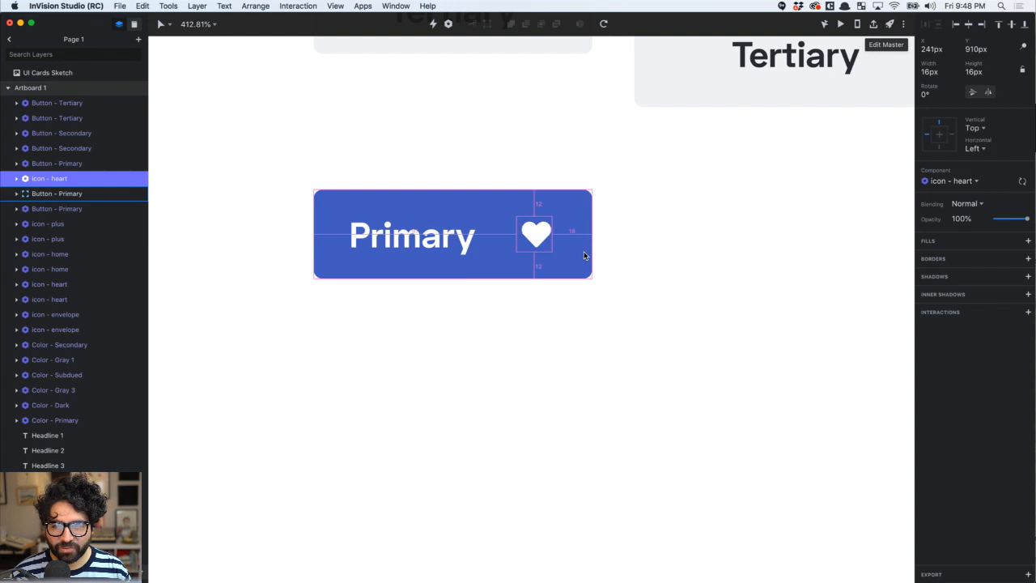
left_click(411, 234)
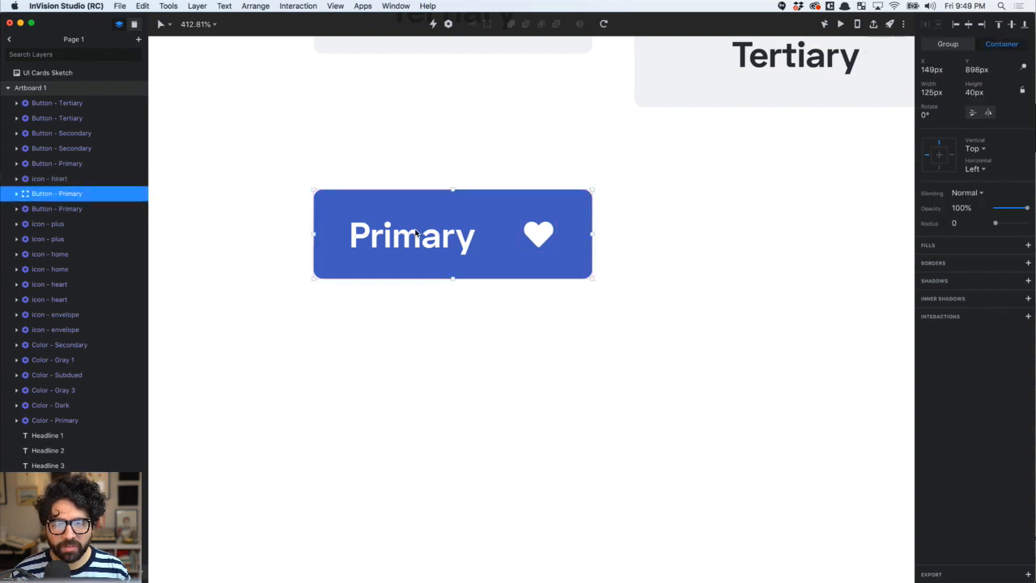
Move the white heart icon into the detached Button - Primary group so it sits between the label and the background
double_click(369, 240)
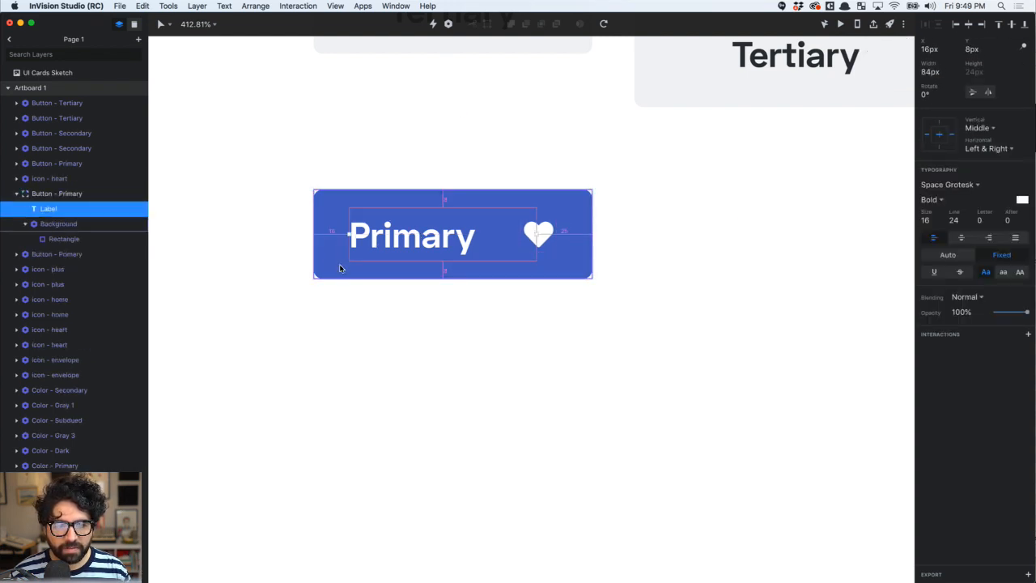
left_click(499, 329)
left_click(538, 236)
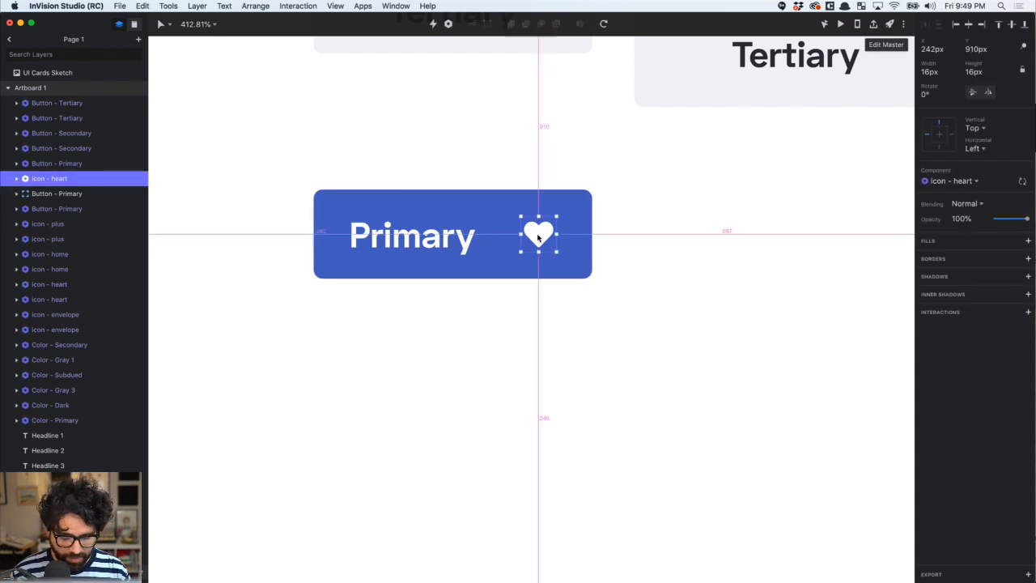
key("cmd+x")
double_click(575, 212)
key("super+v")
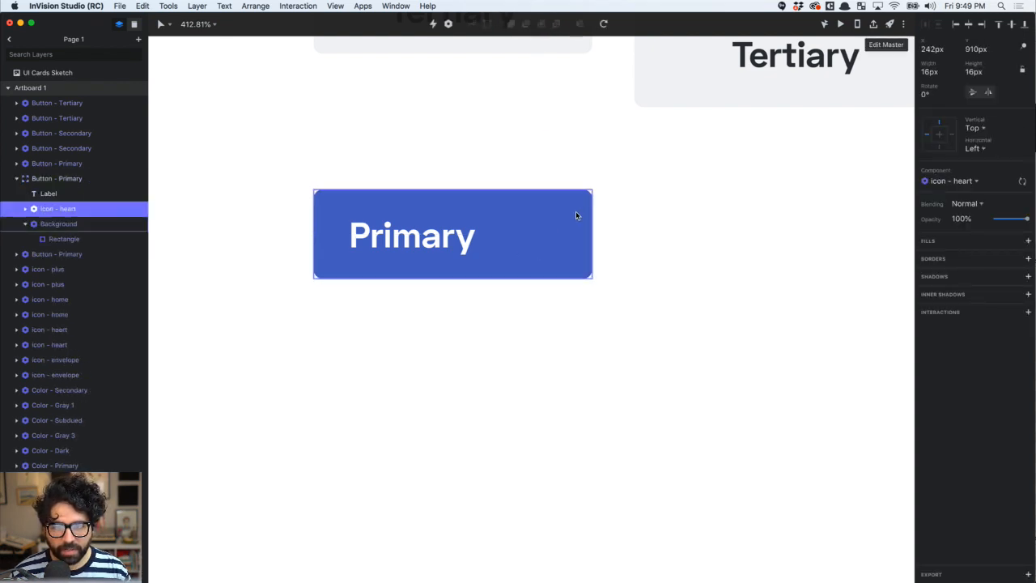
key("super+z")
double_click(576, 211)
key("super+v")
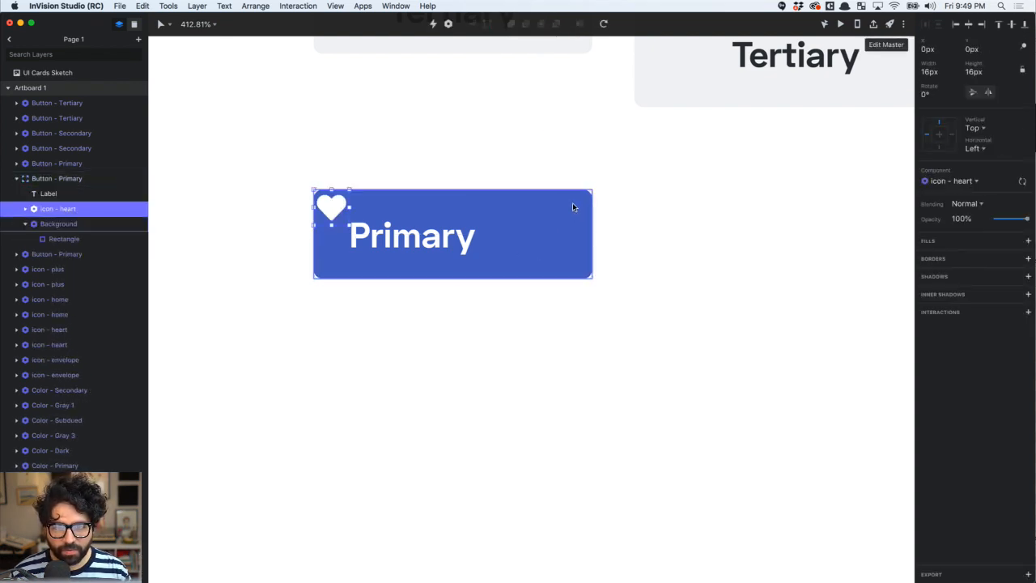
left_click(699, 191)
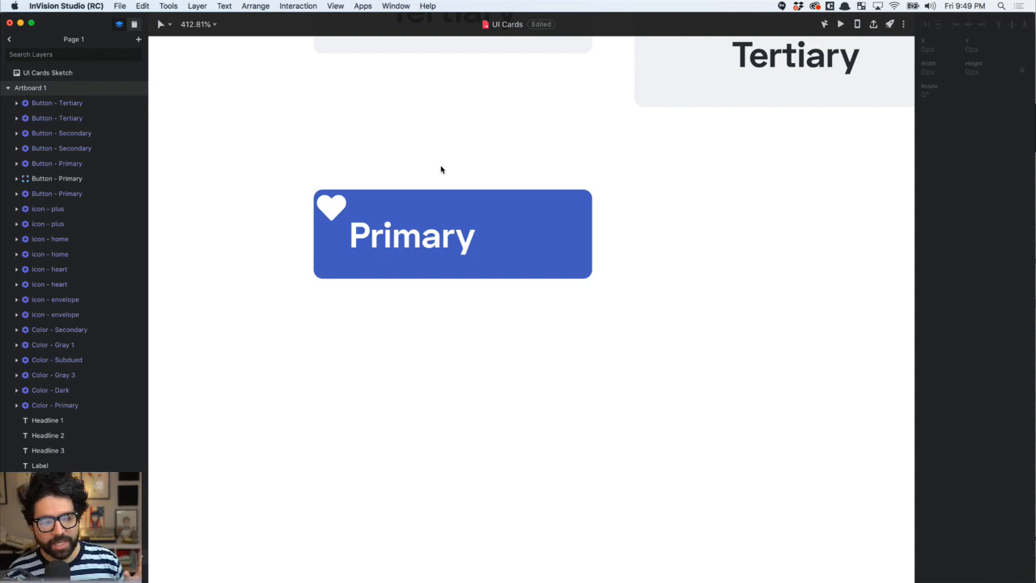
Align the heart icon to the vertical middle and the right edge of its button
double_click(338, 210)
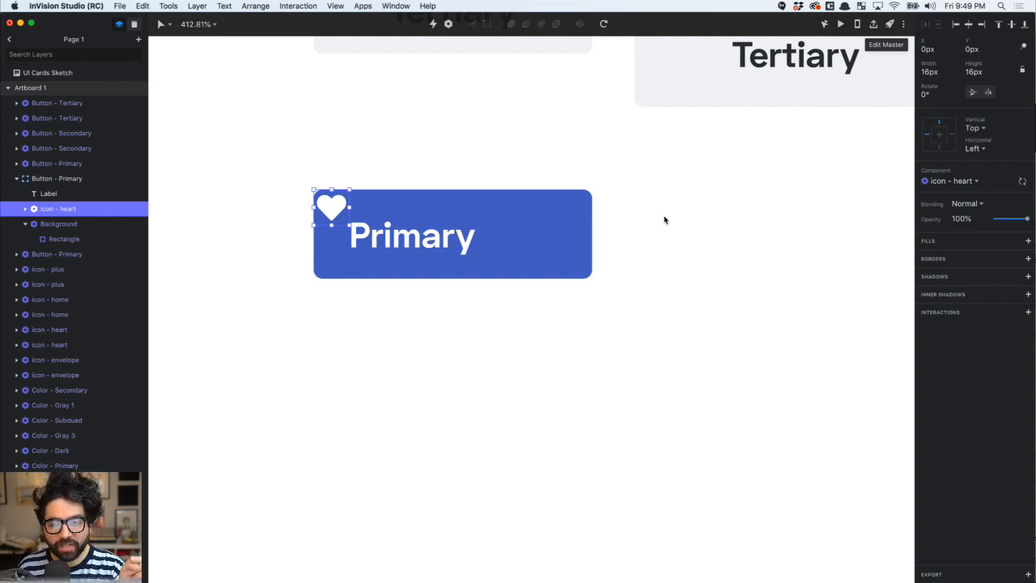
left_click(1012, 25)
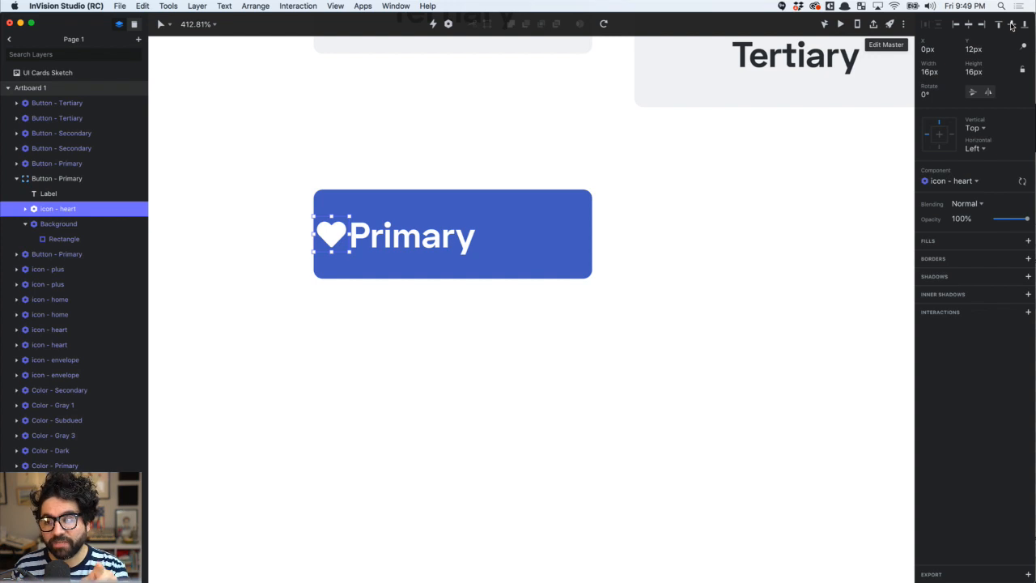
left_click(983, 25)
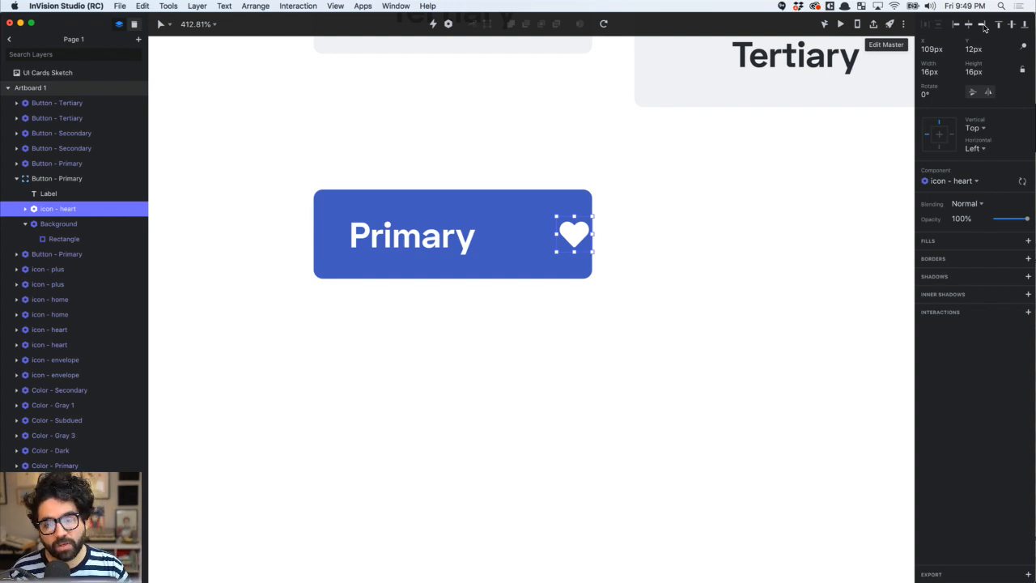
Set the heart icon's layout constraints to Middle vertically and Right horizontally
left_click(952, 135)
left_click(929, 135)
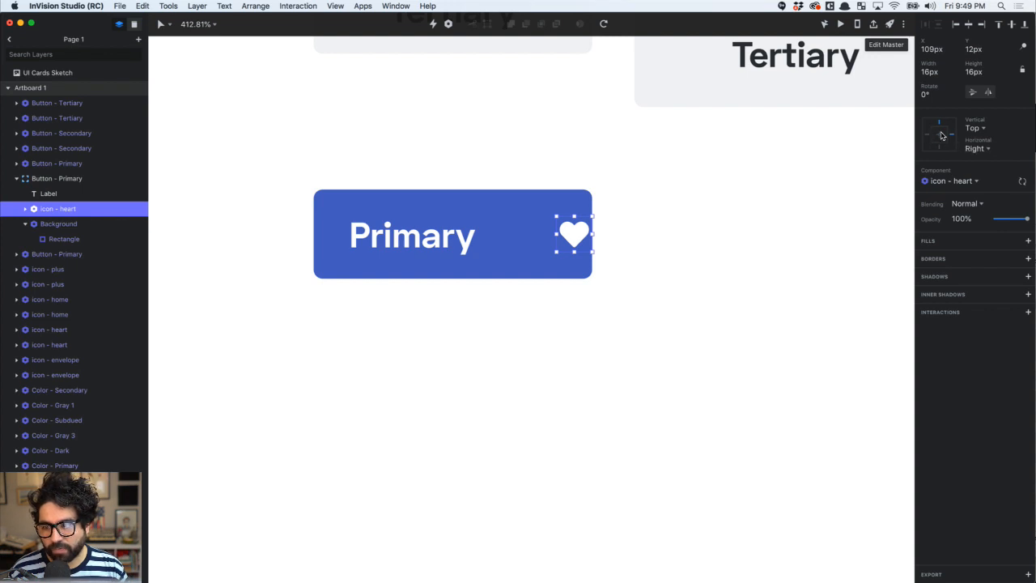
left_click(942, 134)
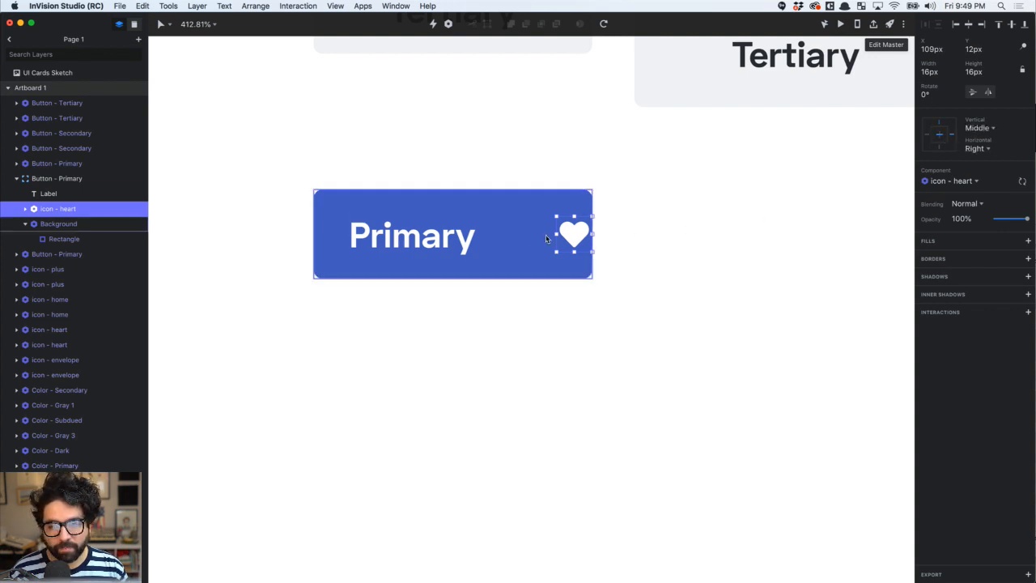
Nudge the heart icon inward to X 93 px, leaving a 16 px margin at the button's right edge
key("shift+Left")
key("shift+Left")
key("Right")
key("Right")
key("Right")
key("Right")
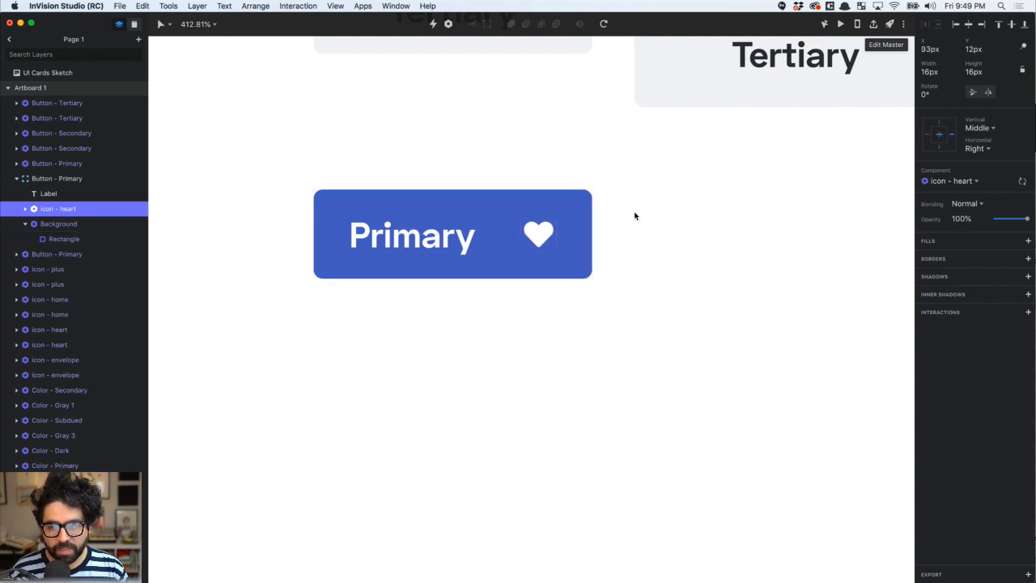
Narrow the label of the heart button to 77 px wide so its text box stops short of the icon
left_click(437, 248)
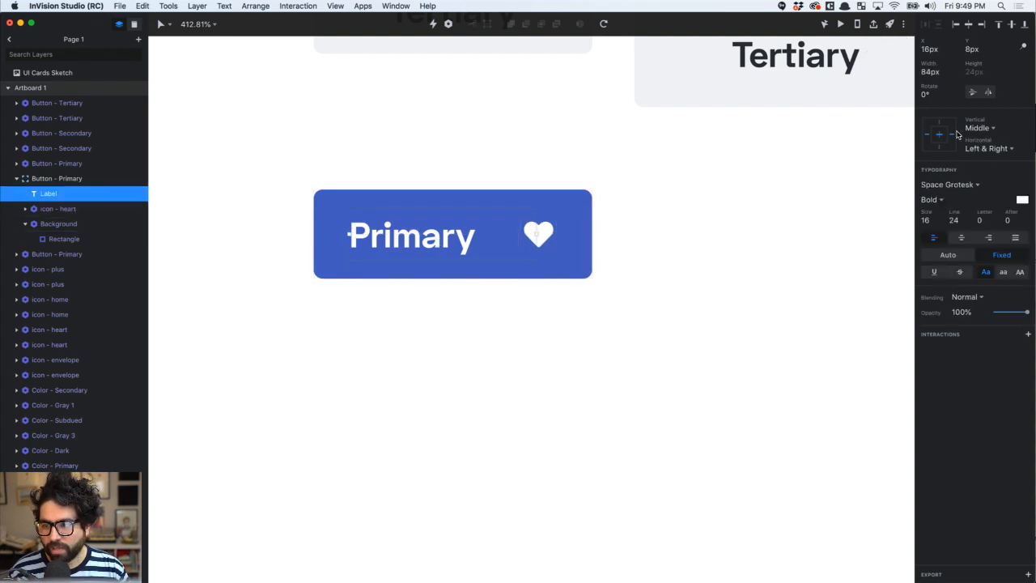
left_click(646, 239)
left_click(456, 227)
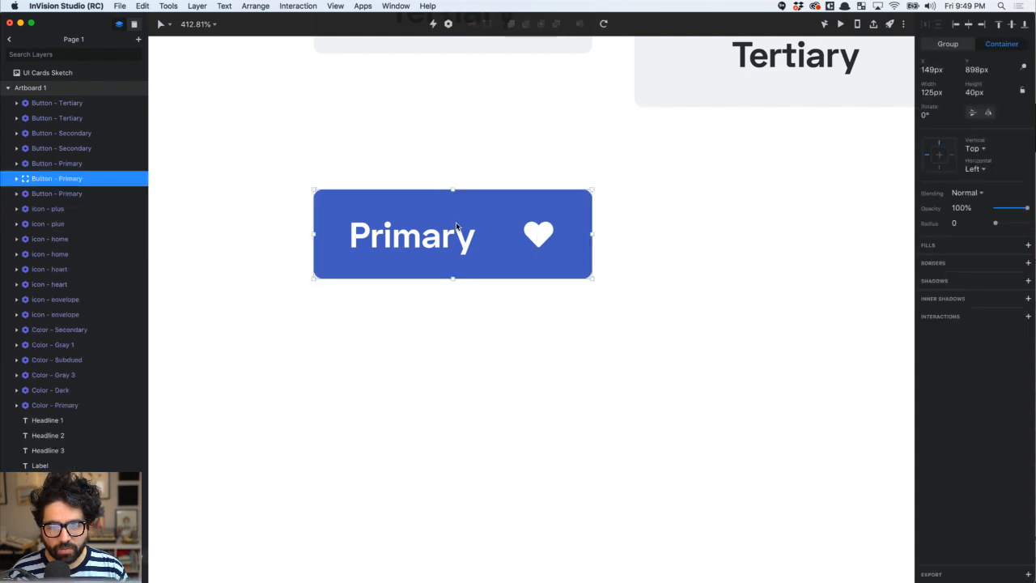
double_click(451, 234)
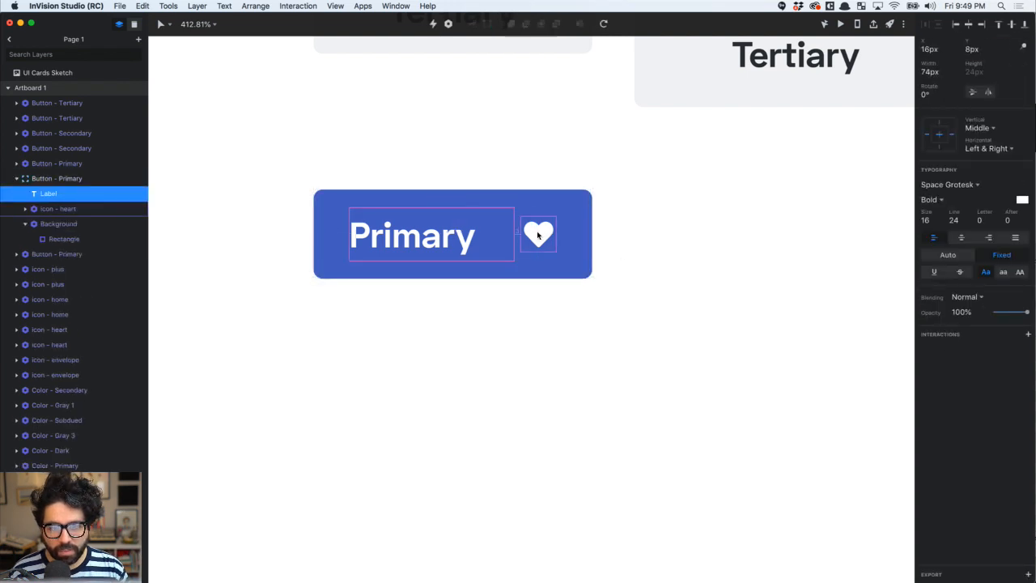
key("super+Right")
key("super+Right")
key("super+Right")
key("alt")
key("super+Left")
key("alt")
left_click(658, 219)
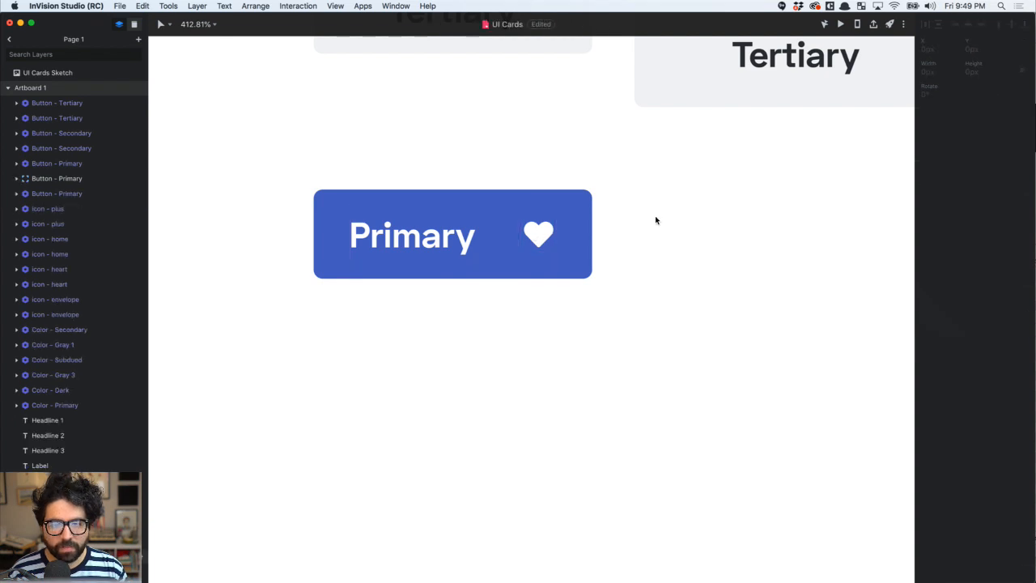
Stretch the heart button wider to test how its label and icon adapt, and undo the resize
left_click(507, 235)
left_click_drag(591, 290, 869, 275)
key("super+z")
left_click(727, 300)
Create a component from the heart button named Button - Primary - Icon Right
left_click(528, 269)
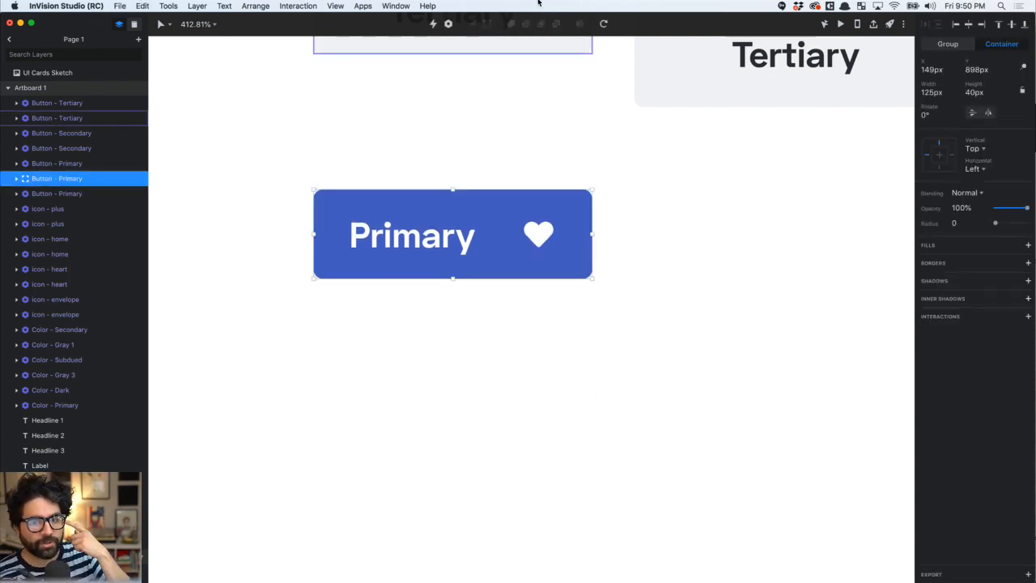
left_click(449, 24)
type("Button - Pr")
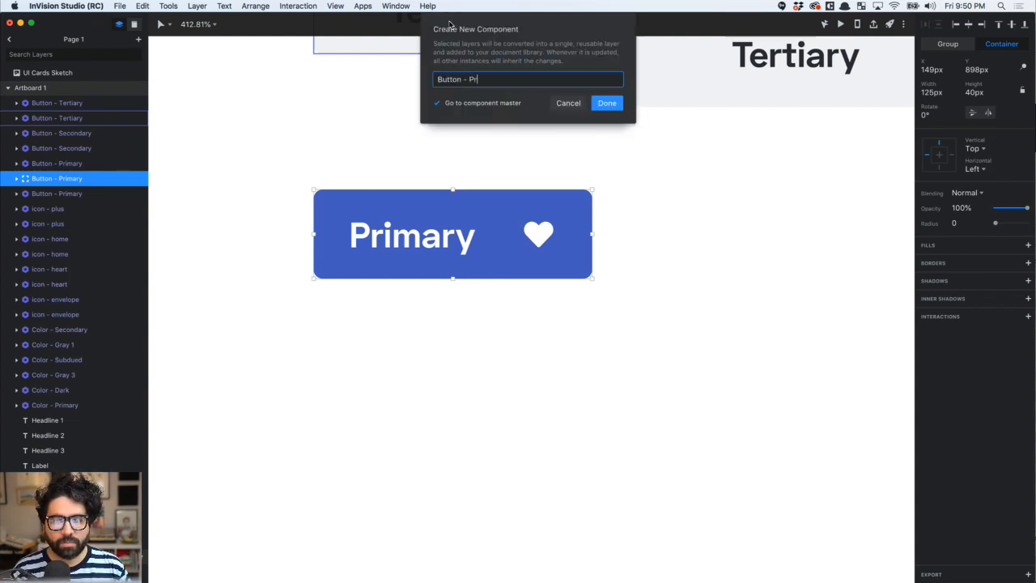
type("imary - Icon Right")
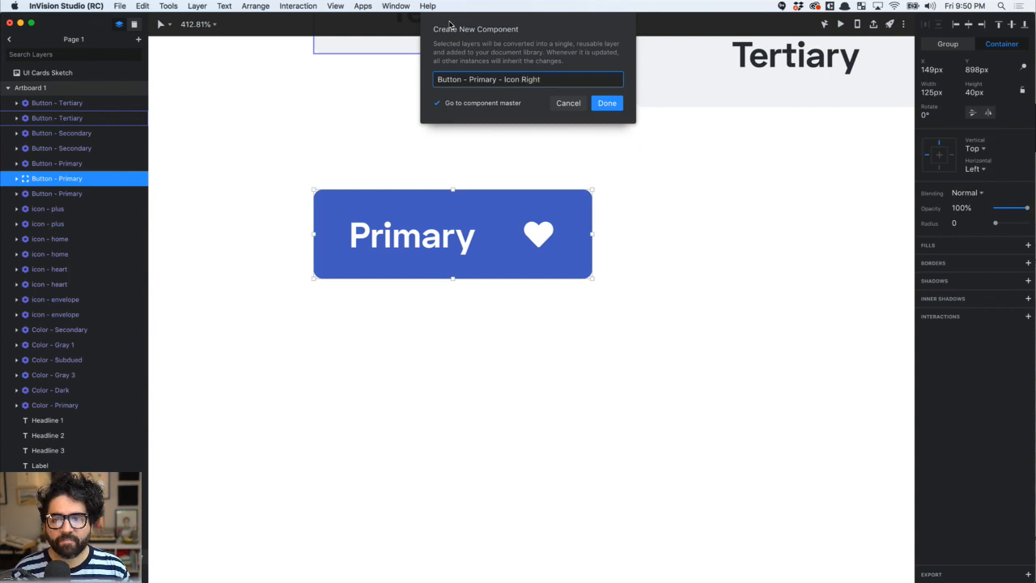
key("Return")
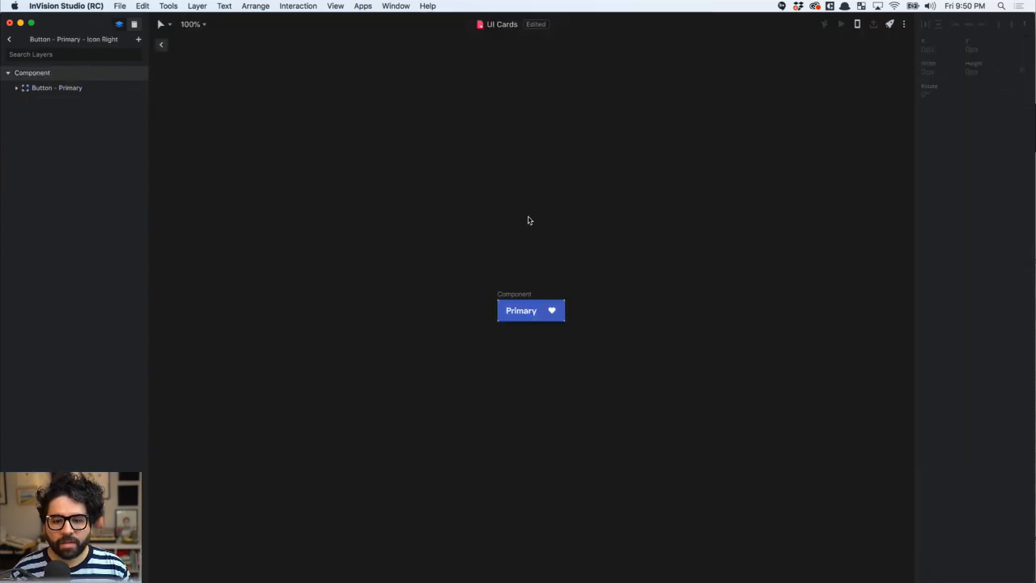
Ungroup the inner Button - Primary group in the new component's master and return to the page
left_click(69, 97)
key("super+shift+g")
left_click(444, 206)
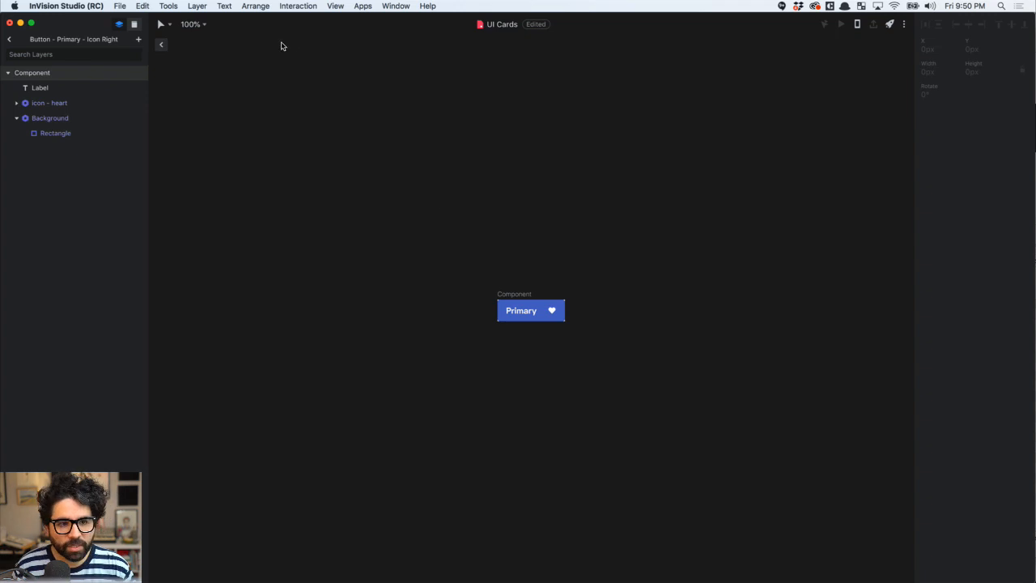
left_click(161, 45)
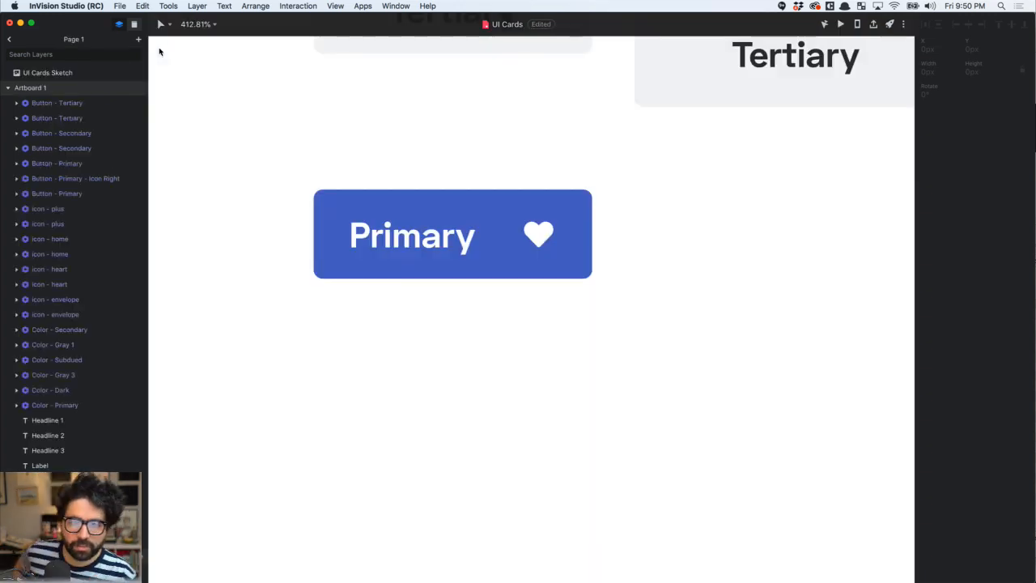
Place a copy of the Primary heart button directly below the original, at X 149 px and Y 941 px
scroll(160, 49, "down", 3)
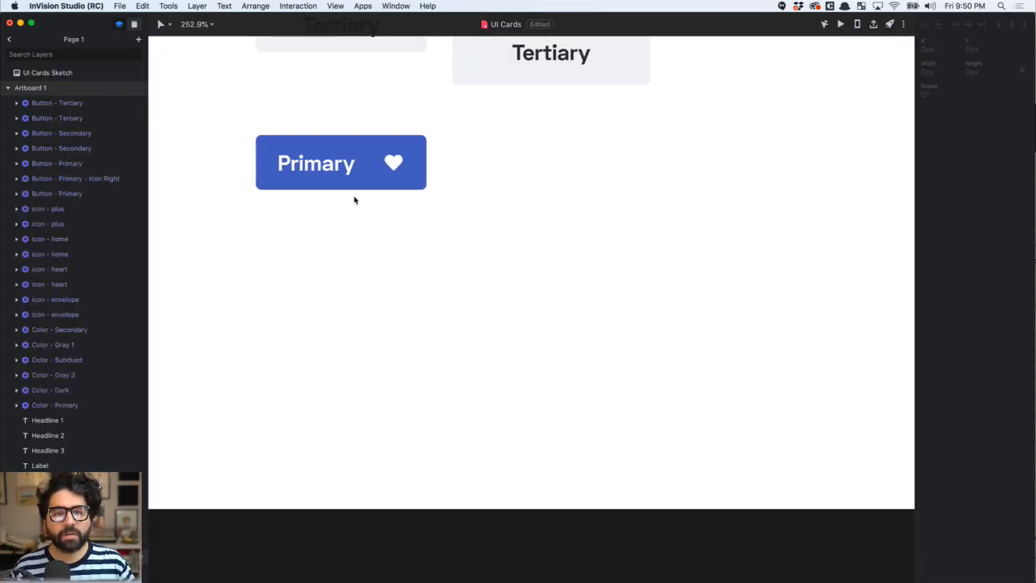
scroll(354, 200, "up", 5)
scroll(353, 200, "up", 1)
left_click(373, 452)
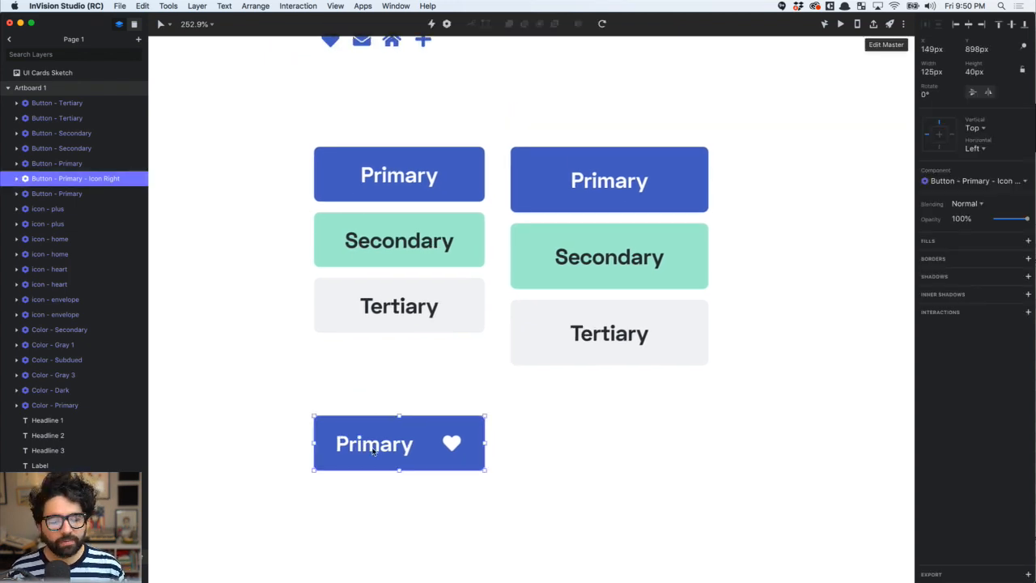
scroll(373, 452, "down", 3)
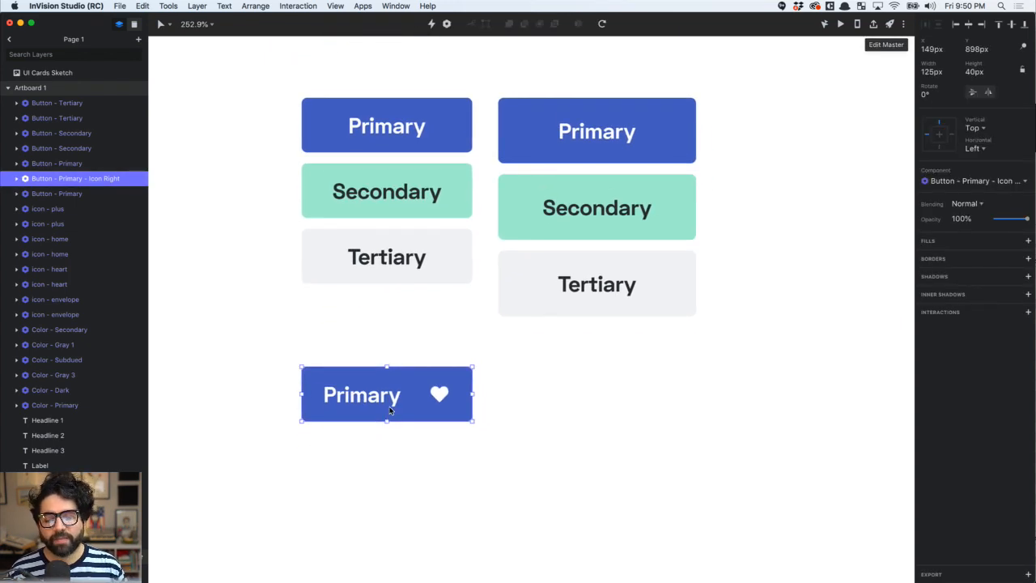
scroll(389, 413, "up", 1)
left_click_drag(390, 411, 395, 466)
Detach the copied Primary heart button from its component
right_click(397, 467)
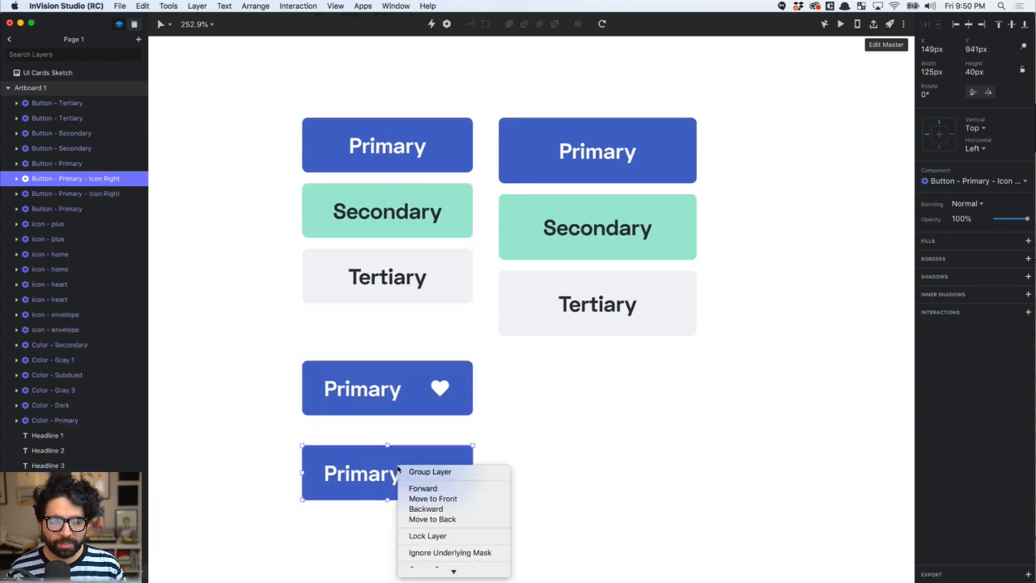
scroll(446, 490, "down", 3)
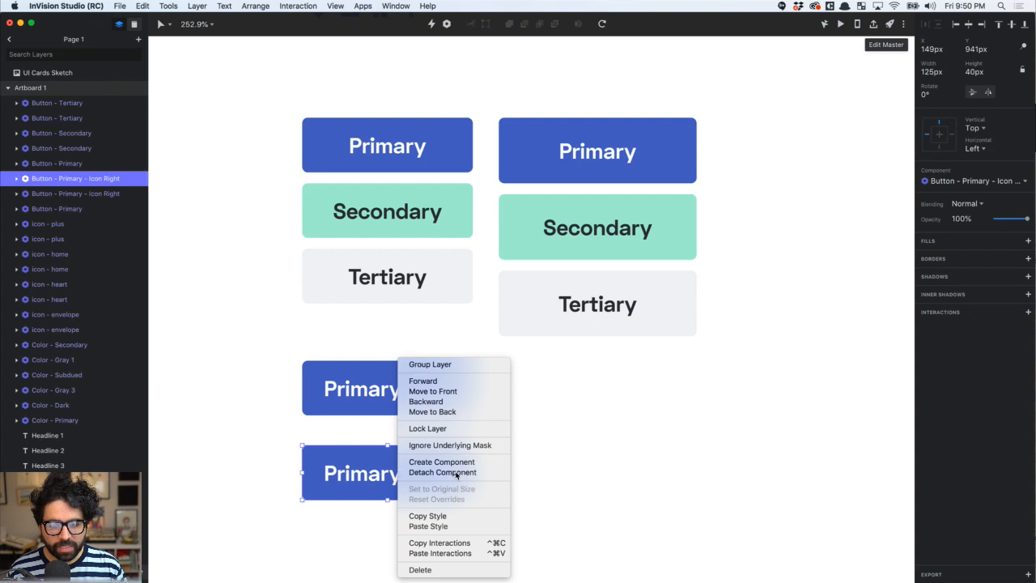
left_click(456, 473)
scroll(362, 491, "up", 3)
scroll(363, 491, "down", 2)
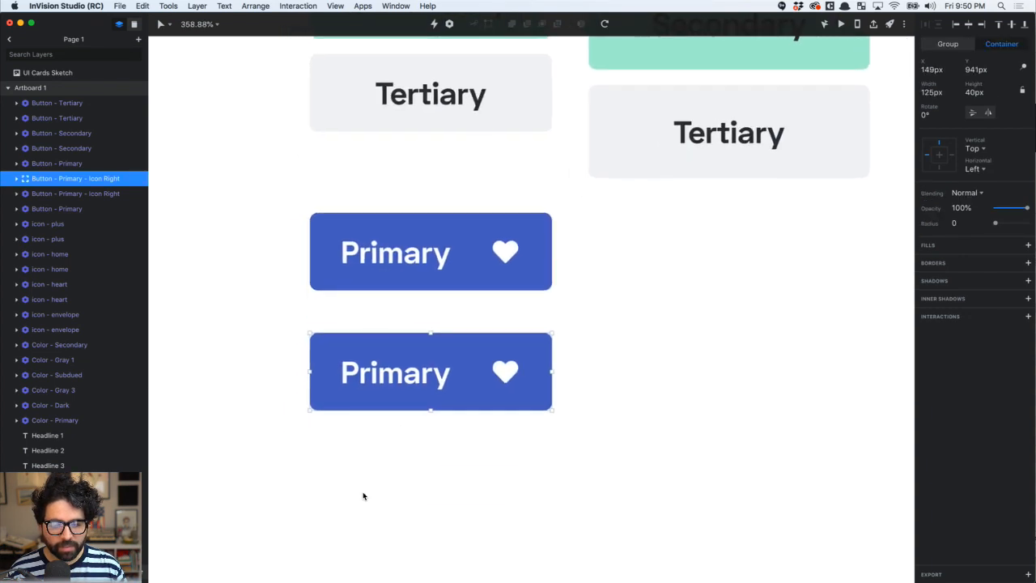
Move the heart icon in the detached copy to the button's left end, at X 13 px and Y 12 px
left_click(622, 342)
left_click(488, 380)
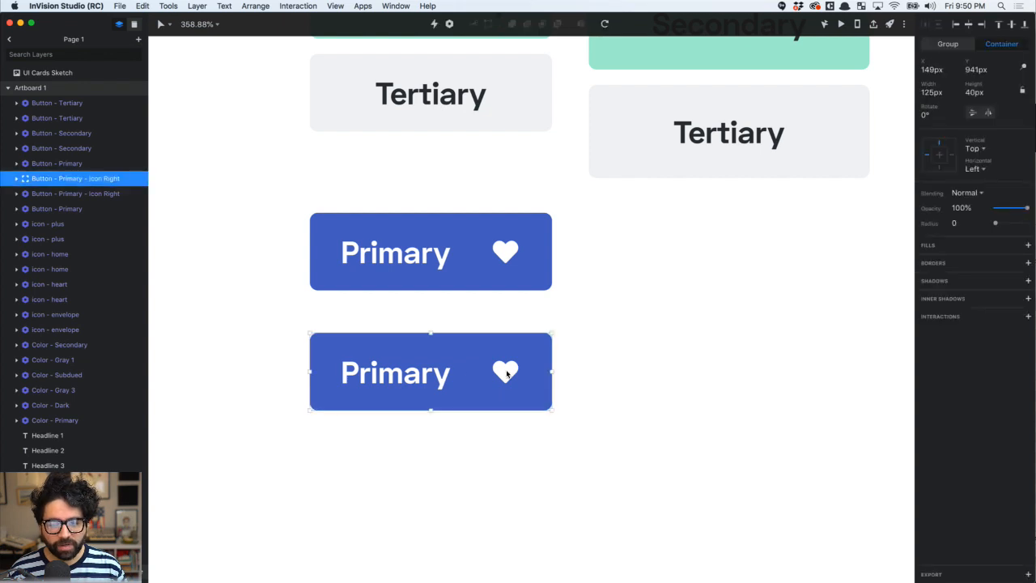
left_click(507, 370)
left_click_drag(507, 368, 353, 370)
Move the detached copy's label to the right of the heart icon, at X 32 px
left_click(402, 377)
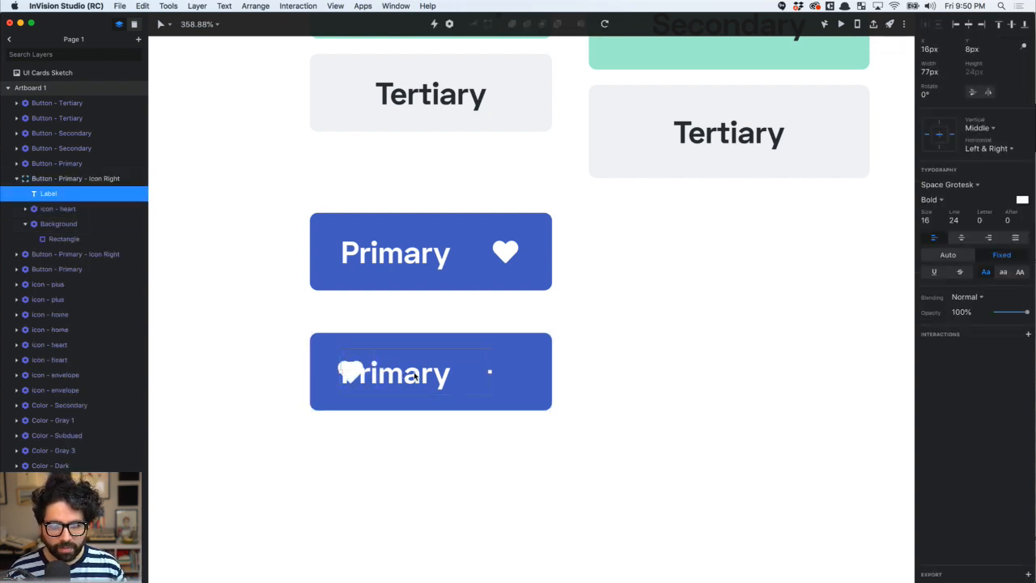
left_click_drag(423, 377, 464, 383)
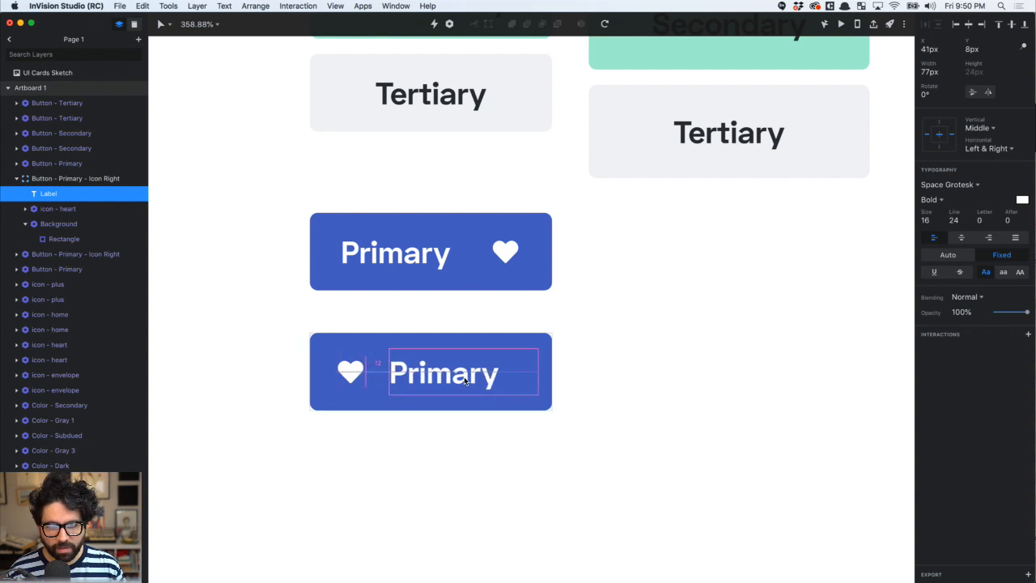
key("Left")
key("Left")
key("Left")
key("Left")
key("Left")
key("Left")
key("Left")
key("Left")
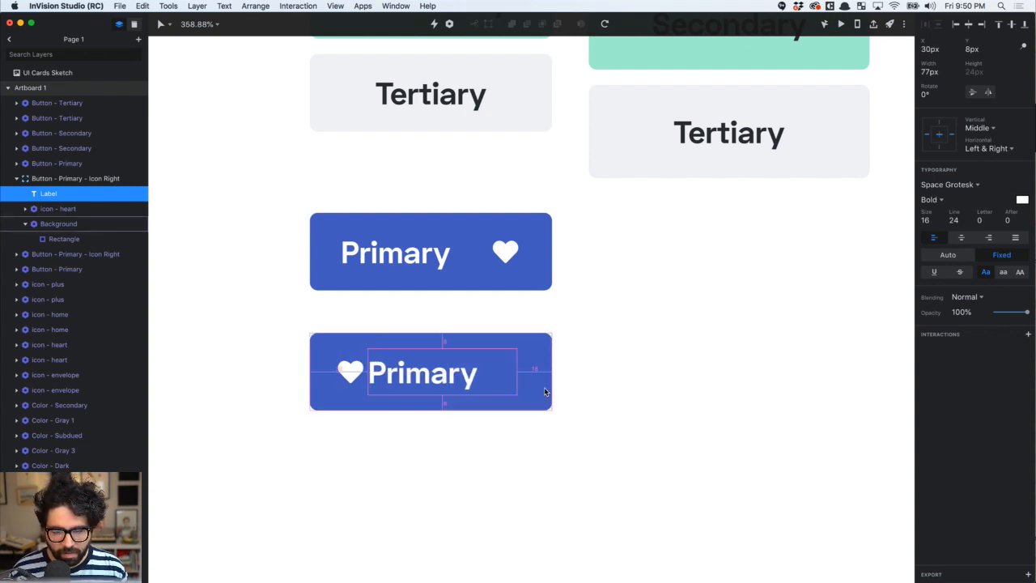
Nudge the heart icon in the detached copy outward to X 8 px
left_click(361, 373)
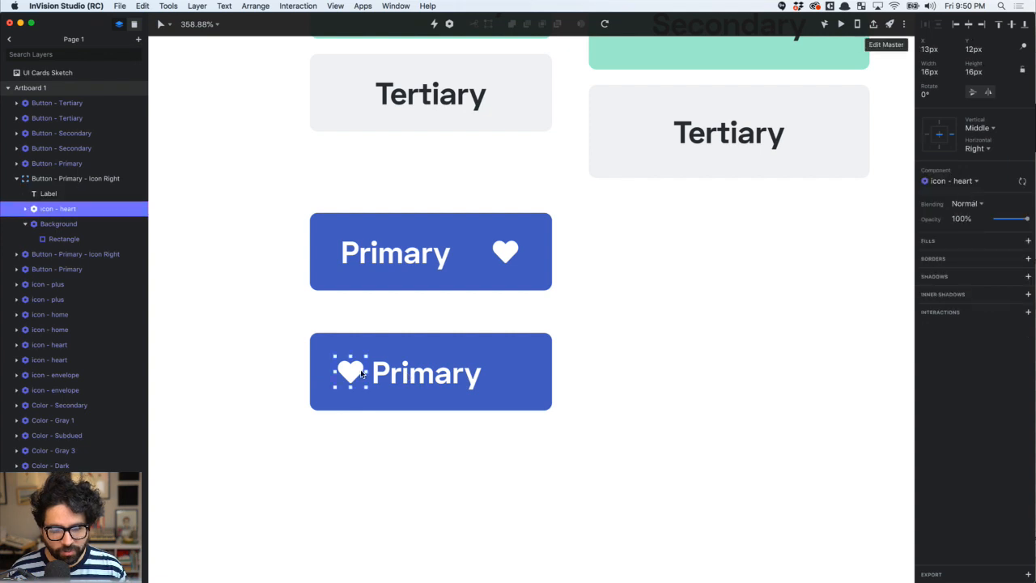
scroll(361, 373, "up", 3)
key("Left")
key("Left")
key("Left")
key("Left")
key("Left")
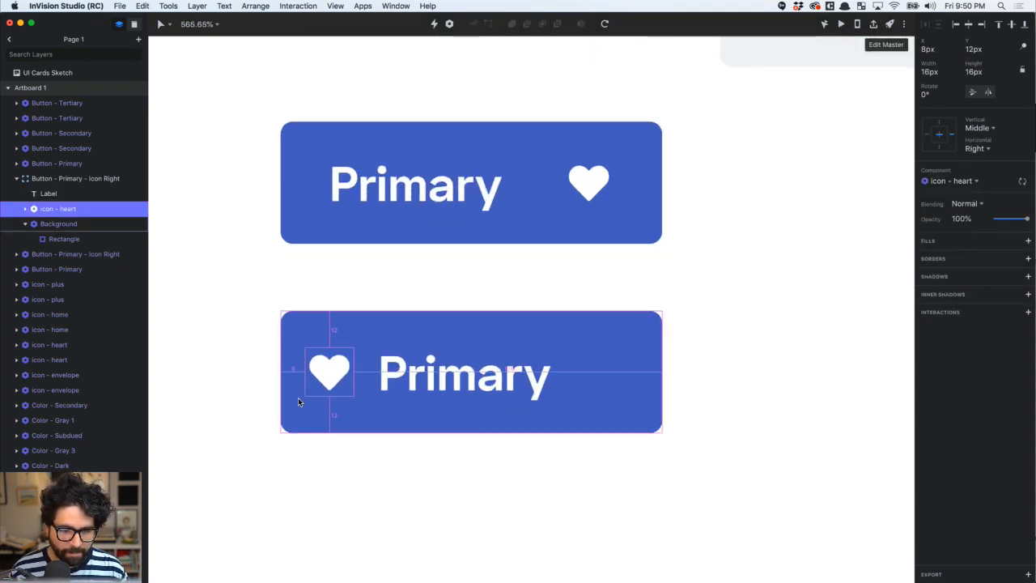
key("shift+Right")
key("Left")
key("Left")
key("Left")
key("Left")
key("Left")
key("Left")
key("Left")
key("Left")
key("Left")
key("Left")
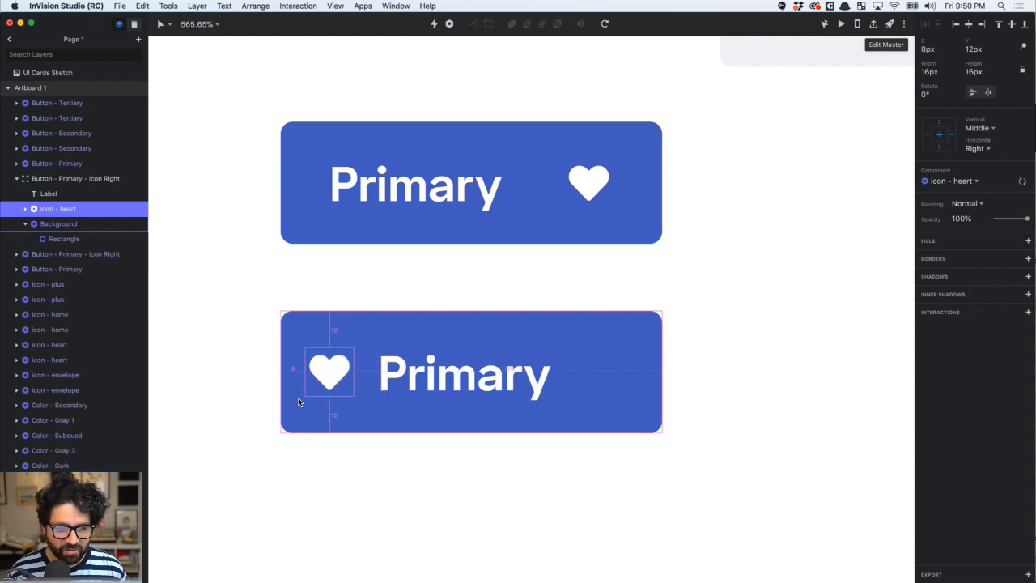
Pin the heart icon in the detached button copy horizontally to the left instead of the right
left_click(463, 361)
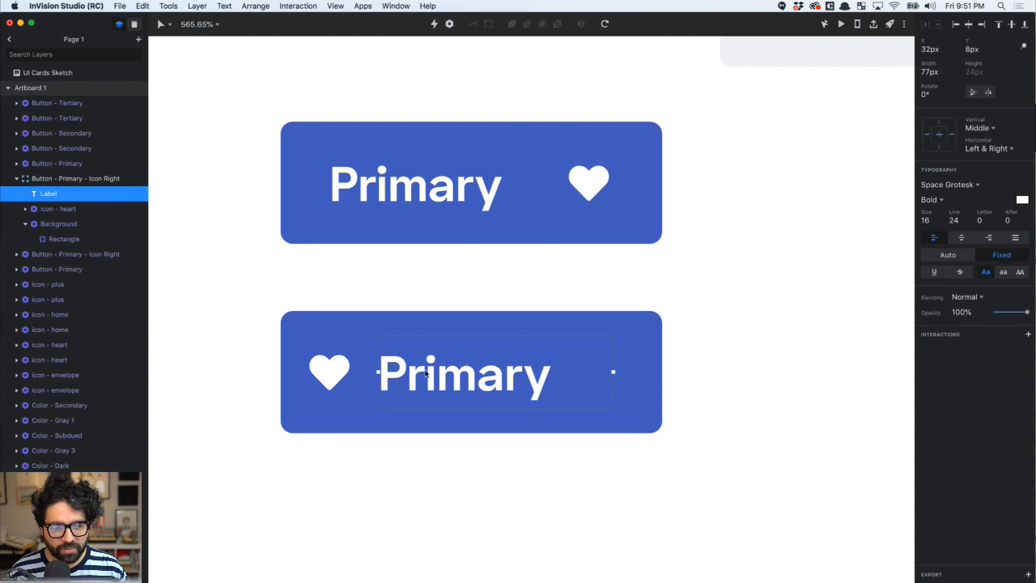
left_click(437, 453)
left_click(439, 378)
double_click(346, 379)
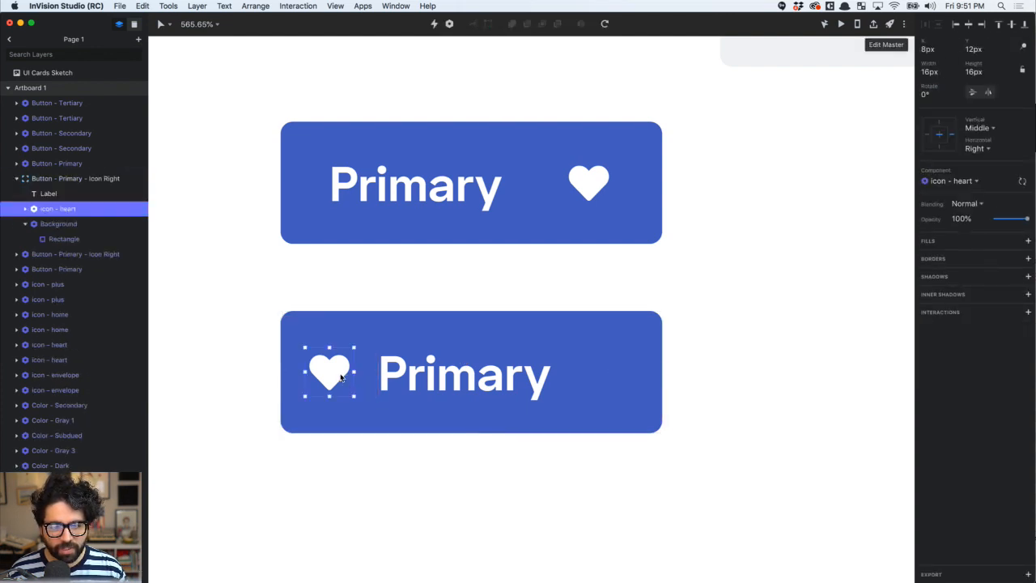
left_click(927, 134)
left_click(952, 135)
left_click(474, 421)
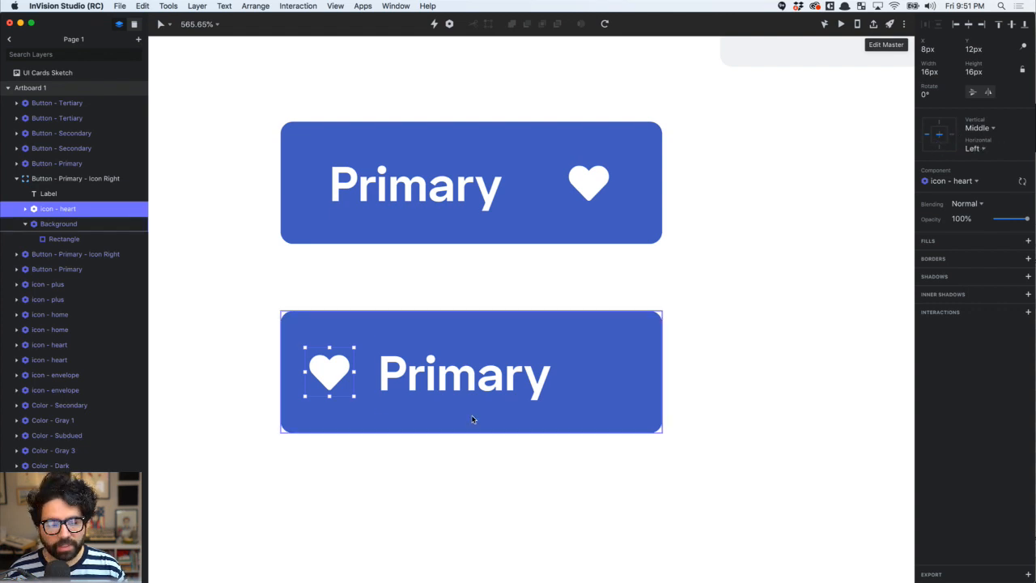
double_click(610, 370)
left_click(763, 307)
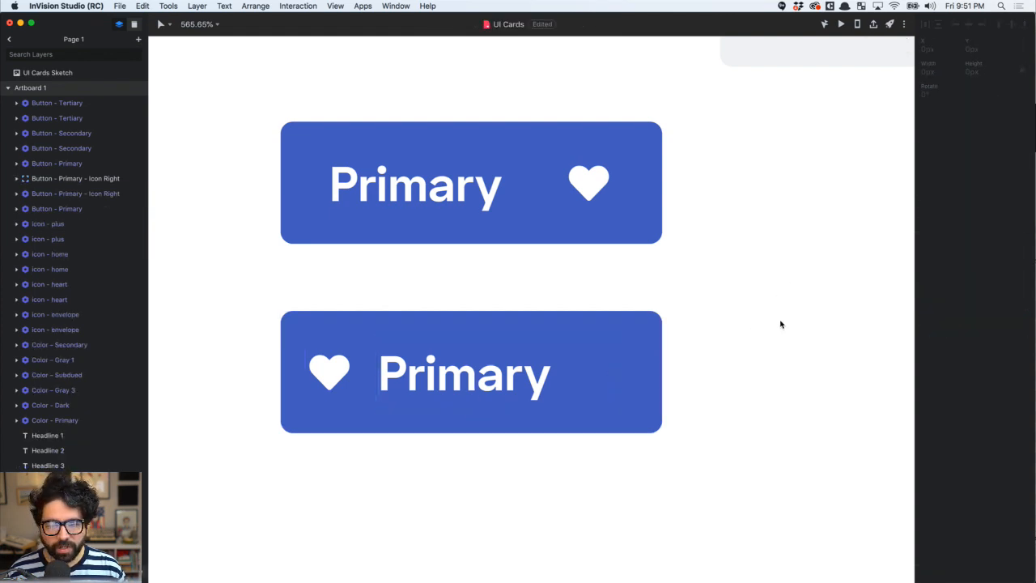
Try widening the detached heart button from both ends to test its pinning, and undo both resizes
scroll(779, 322, "down", 3)
left_click(632, 339)
left_click_drag(709, 352, 744, 352)
left_click_drag(484, 364, 418, 361)
key("super+z")
key("super+z")
Create a component from the detached heart button, named Button - Primary - Icon Left
left_click(460, 420)
left_click(509, 364)
left_click(449, 24)
double_click(531, 79)
type("Left")
key("Return")
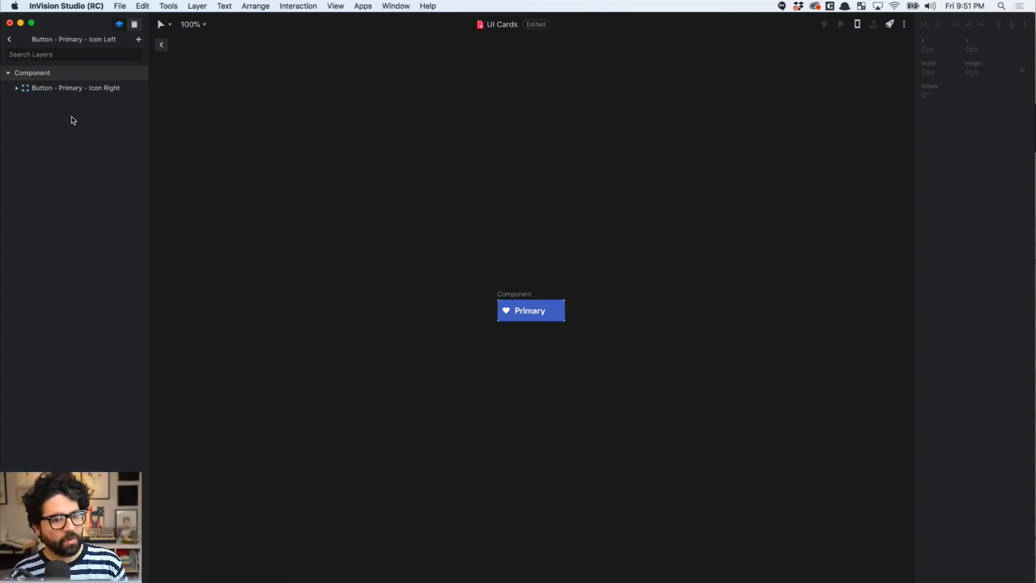
Ungroup the leftover Button - Primary - Icon Right container inside the new component's master and return to the page
left_click(77, 88)
key("super+shift+g")
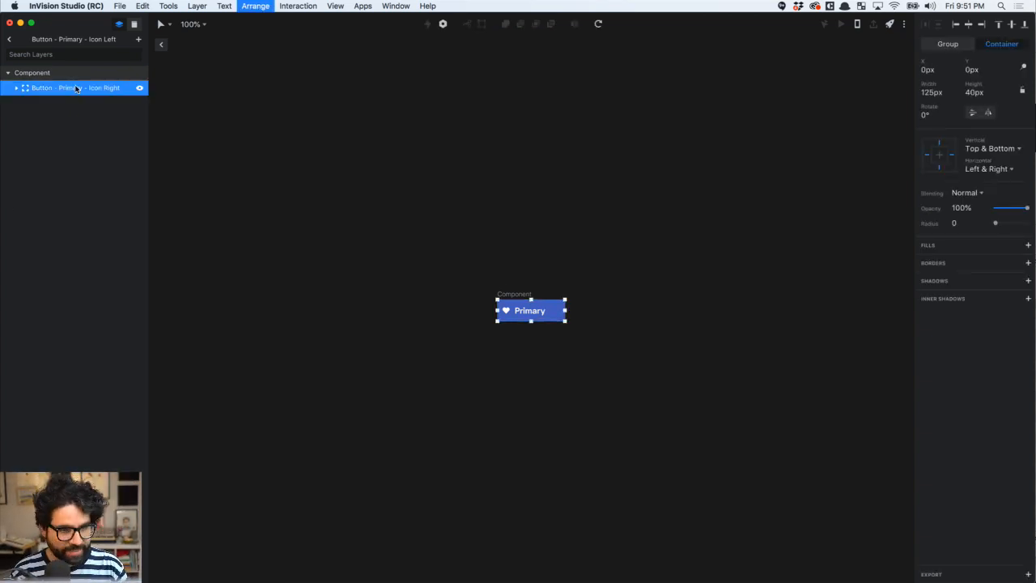
left_click(279, 135)
left_click(161, 46)
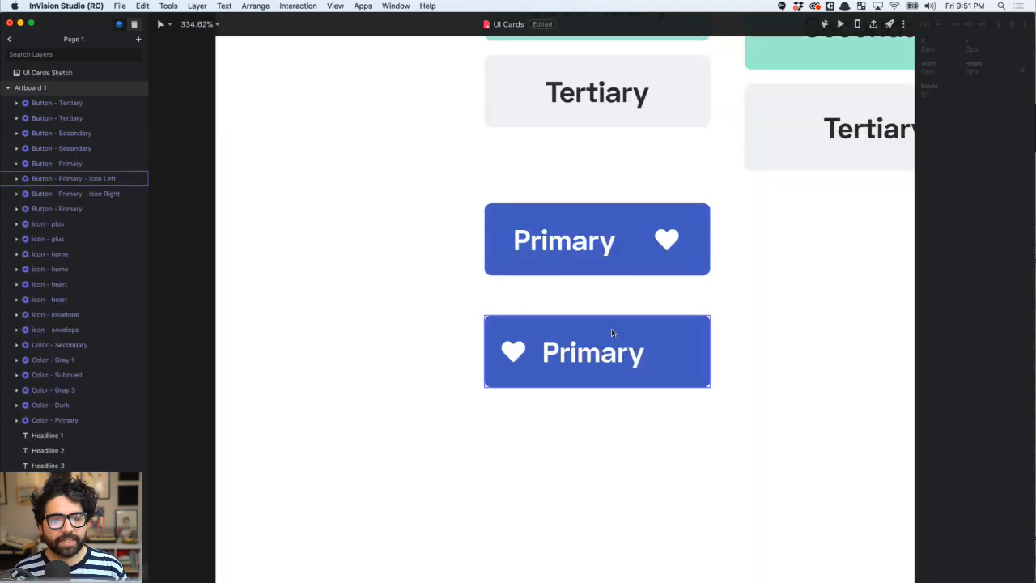
Nudge the Icon Left button up 7 px toward the Icon Right button
left_click(574, 363)
key("shift+Up")
key("Down")
key("Down")
key("Down")
Move both Primary icon buttons up together until they sit 8 px below the Tertiary button
left_click(579, 318, "shift")
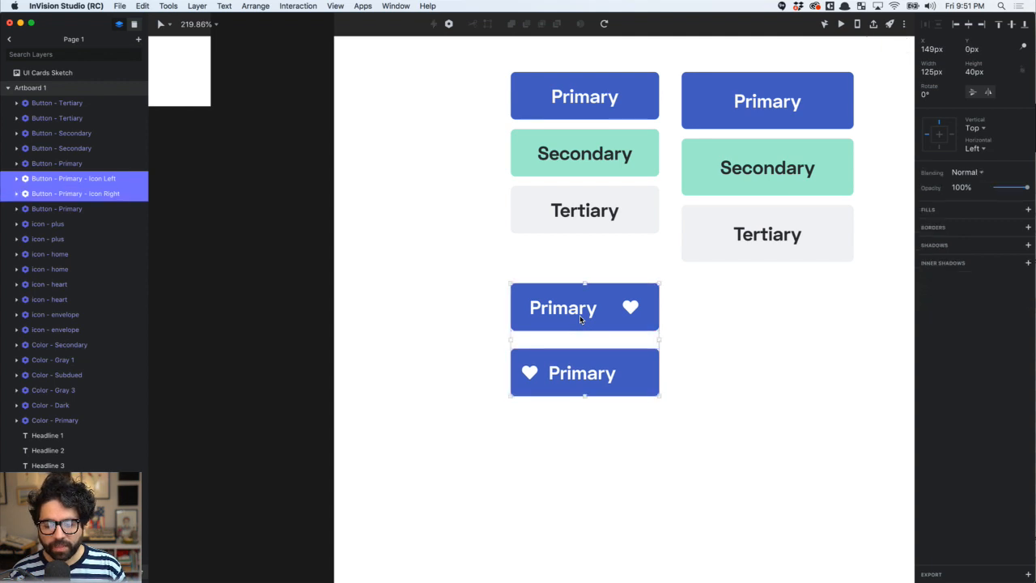
key("shift+Up")
key("shift+Up")
key("shift+Up")
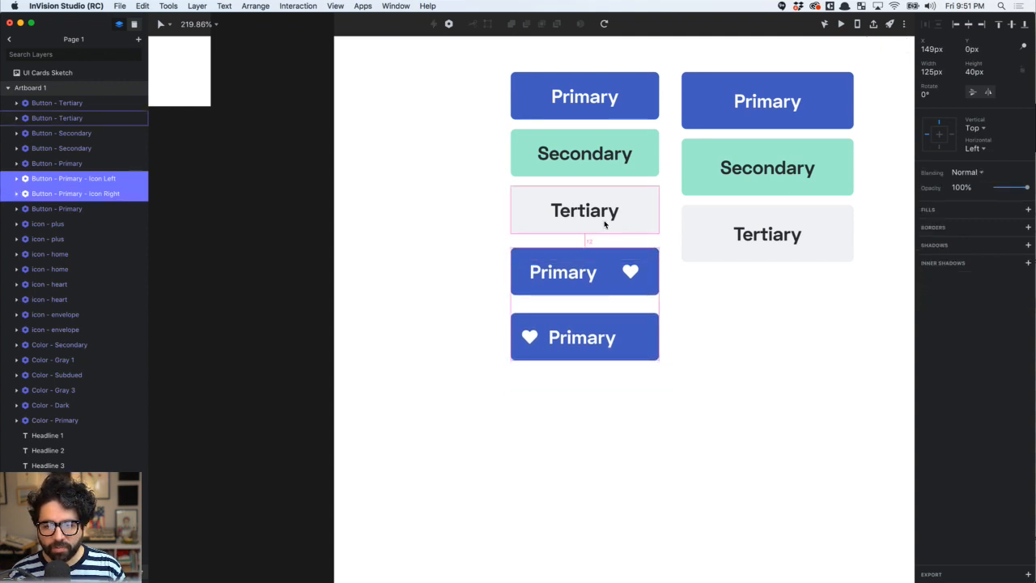
key("Up")
key("Up")
key("Up")
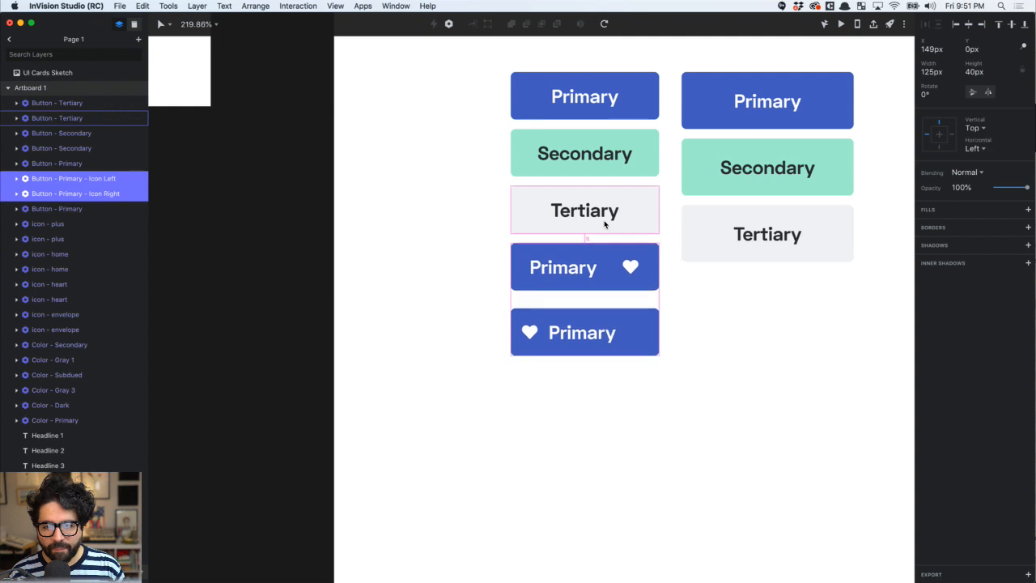
Move only the Icon Left button up 8 px so its spacing matches the other buttons in the column
left_click(543, 394)
left_click(585, 332)
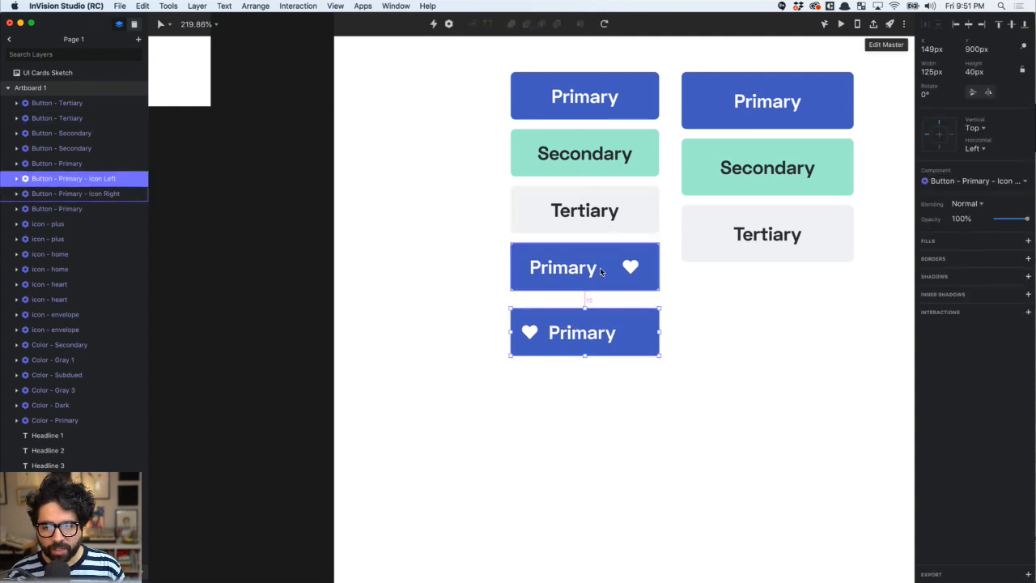
key("shift+Up")
key("Down")
key("Down")
left_click(452, 500)
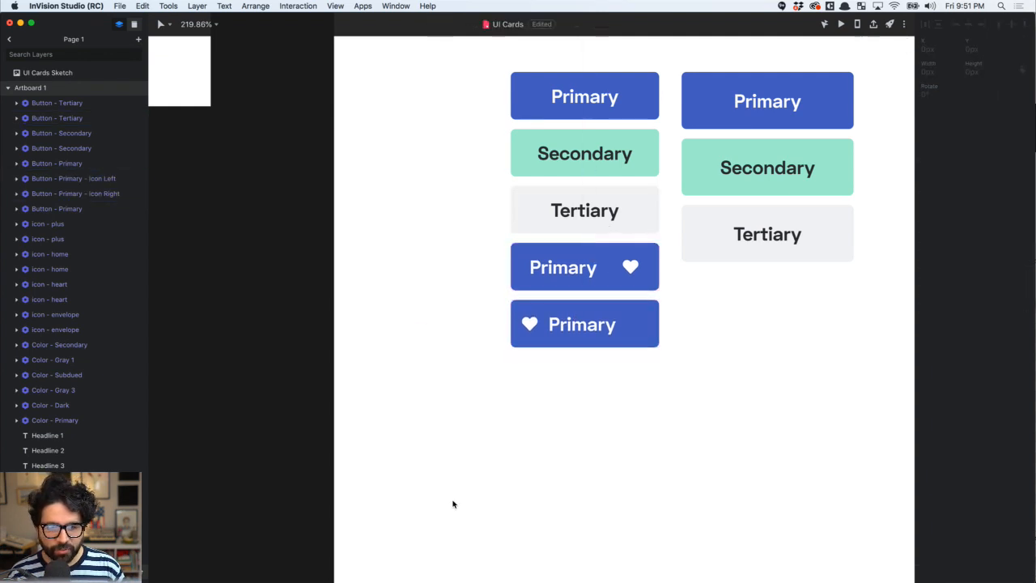
Switch to Chrome and check the viewers' questions in the YouTube live chat
mouse_move(558, 576)
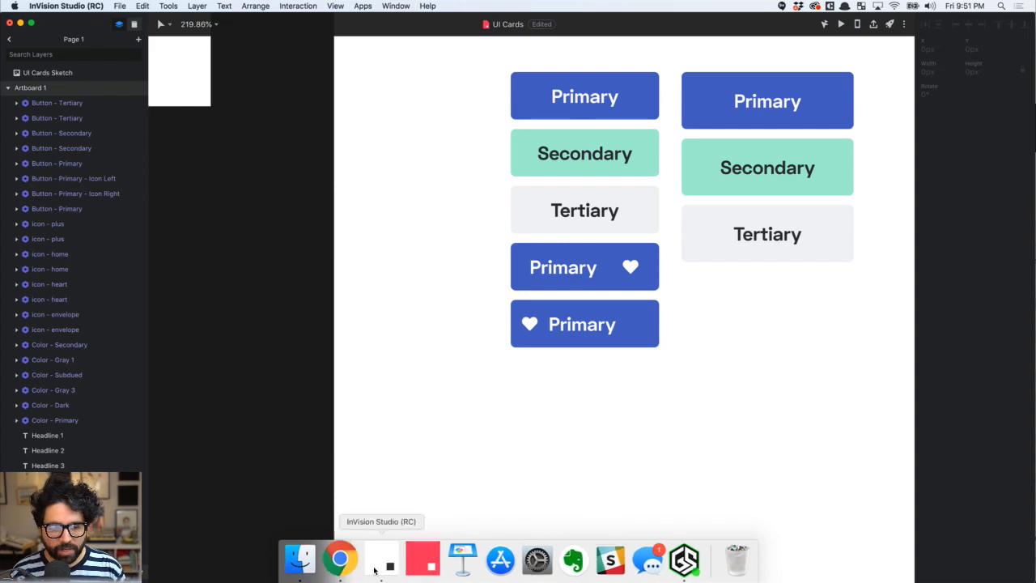
left_click(344, 560)
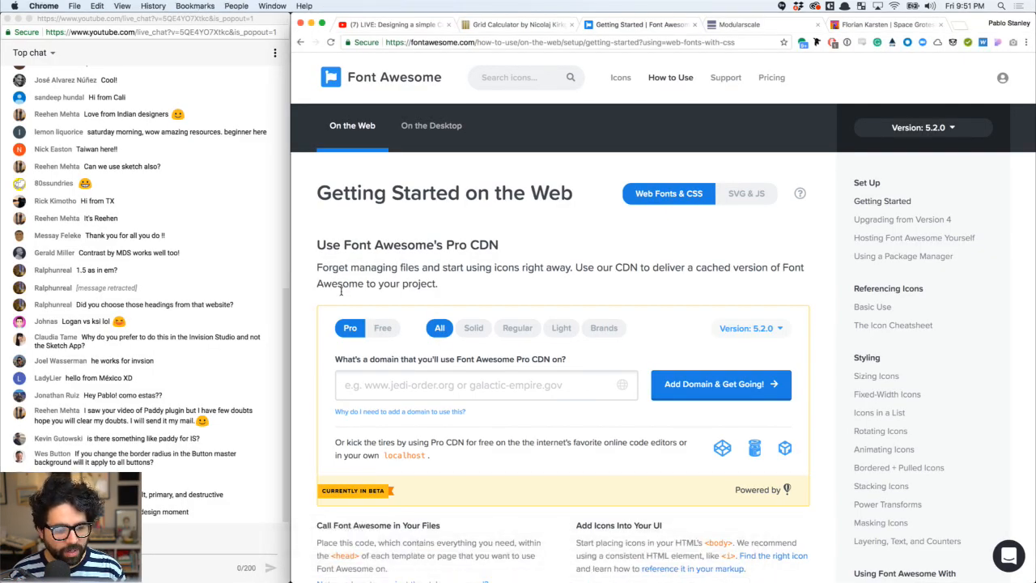
left_click(188, 545)
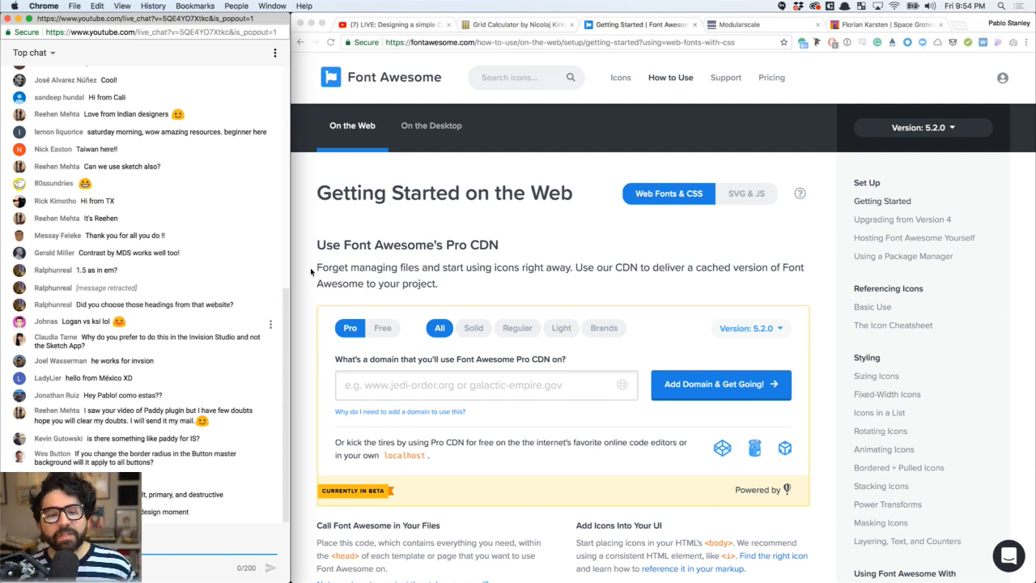
Switch back to InVision Studio and examine the buttons and cards in the hand-drawn UI Cards Sketch beside the artboard
key("super+Tab")
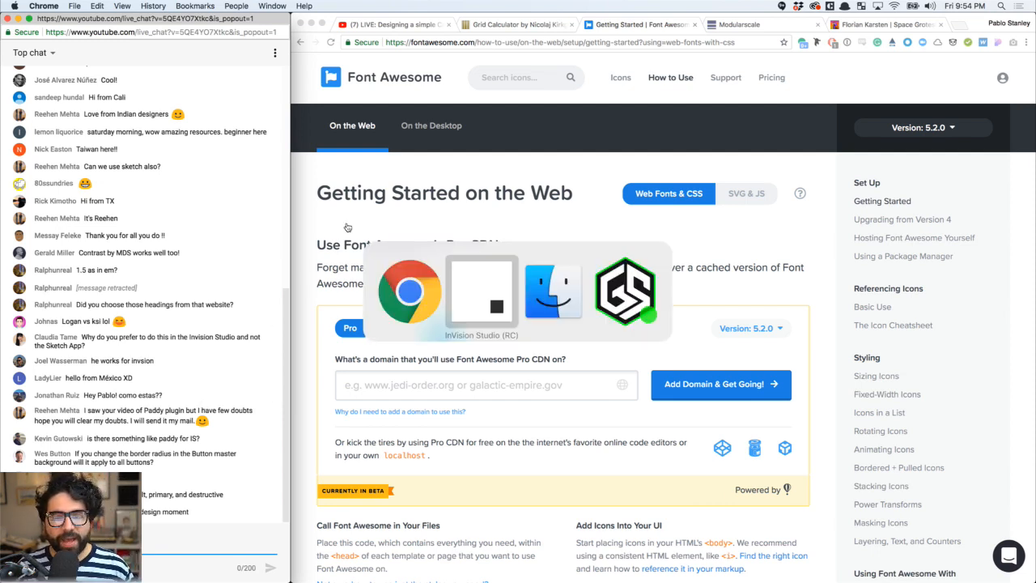
scroll(378, 277, "down", 5)
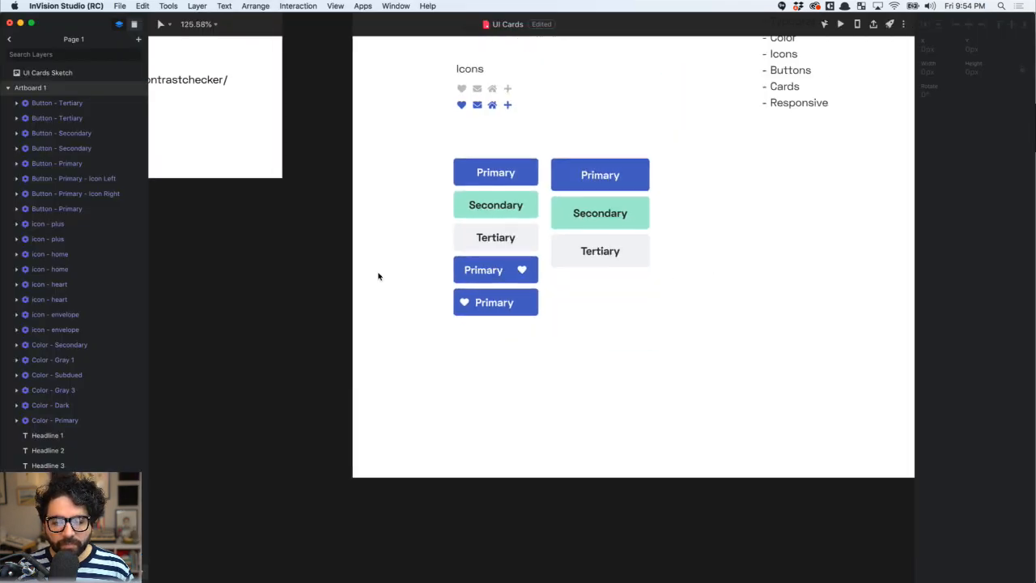
scroll(379, 276, "right", 4)
scroll(379, 276, "up", 3)
scroll(378, 277, "down", 5)
scroll(429, 242, "right", 5)
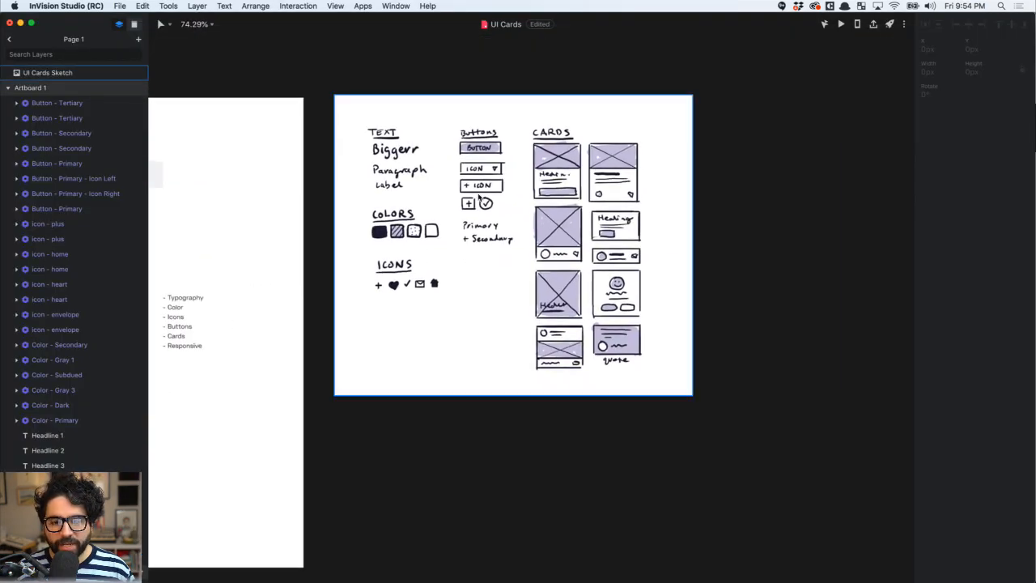
scroll(477, 197, "up", 2)
scroll(478, 196, "up", 5)
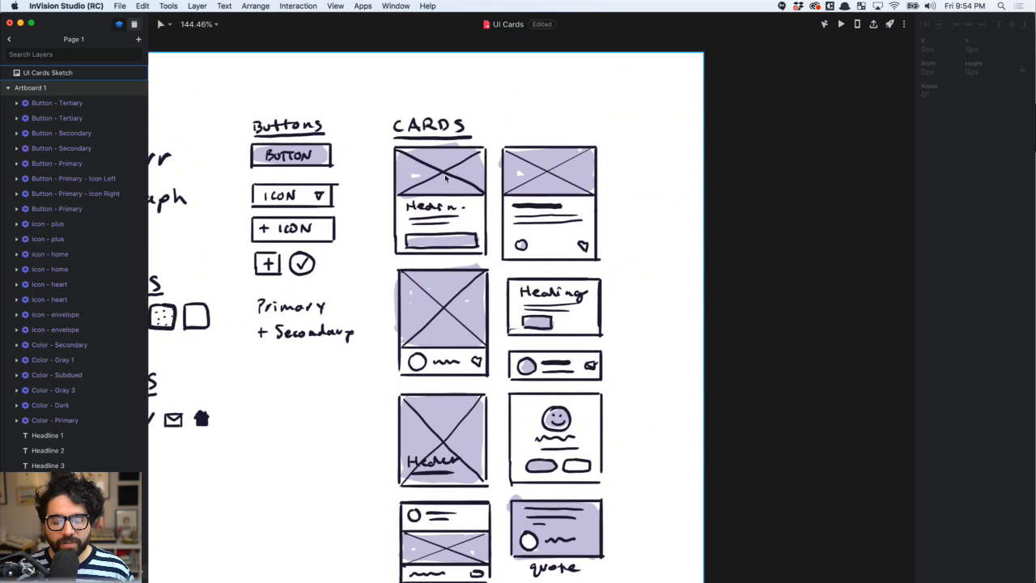
scroll(445, 178, "down", 6)
scroll(485, 161, "left", 5)
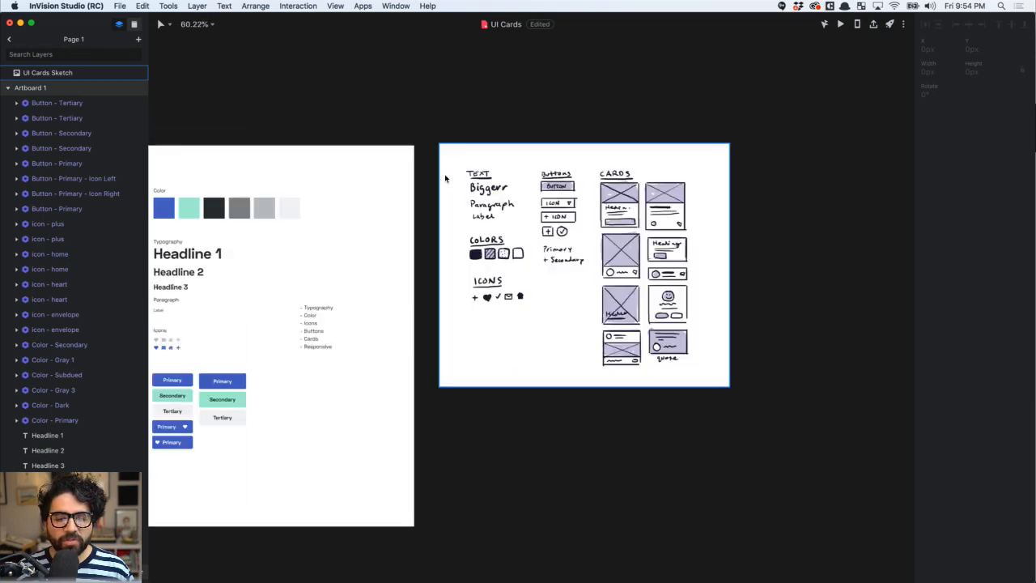
Move the UI Cards Sketch farther to the right of Artboard 1, to about X 3127 px and Y 239 px
left_click(518, 166)
left_click_drag(518, 167, 636, 186)
scroll(513, 181, "left", 3)
scroll(513, 181, "left", 3)
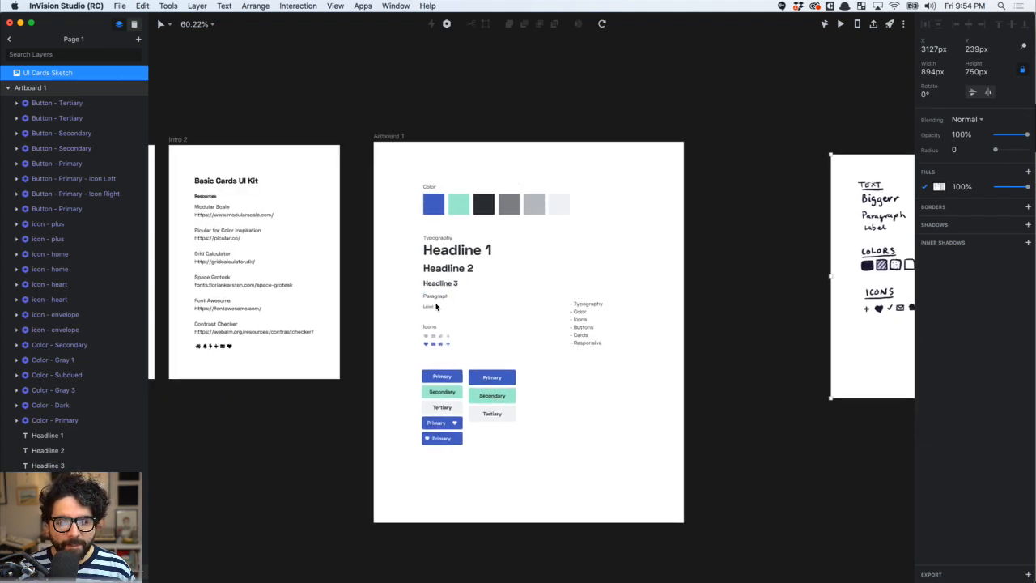
Duplicate the Icons label just above the buttons and shift the left button column down 10 px
left_click(428, 327)
left_click_drag(429, 328, 442, 463)
key("shift+Down")
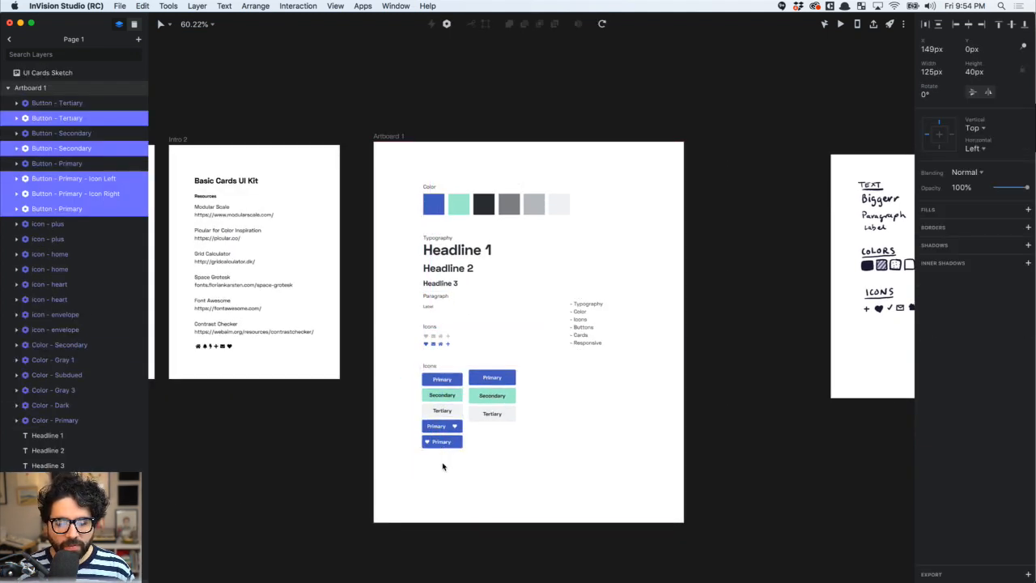
Group the three larger buttons in the right column and align the group's top with the left column's Primary button
left_click_drag(529, 349, 494, 419)
key("shift+Down")
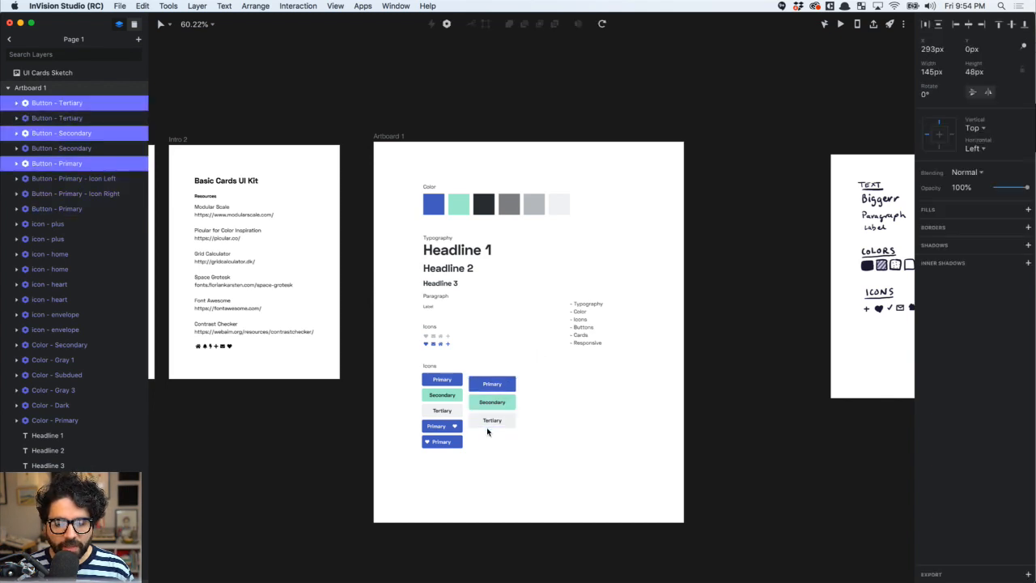
key("super+g")
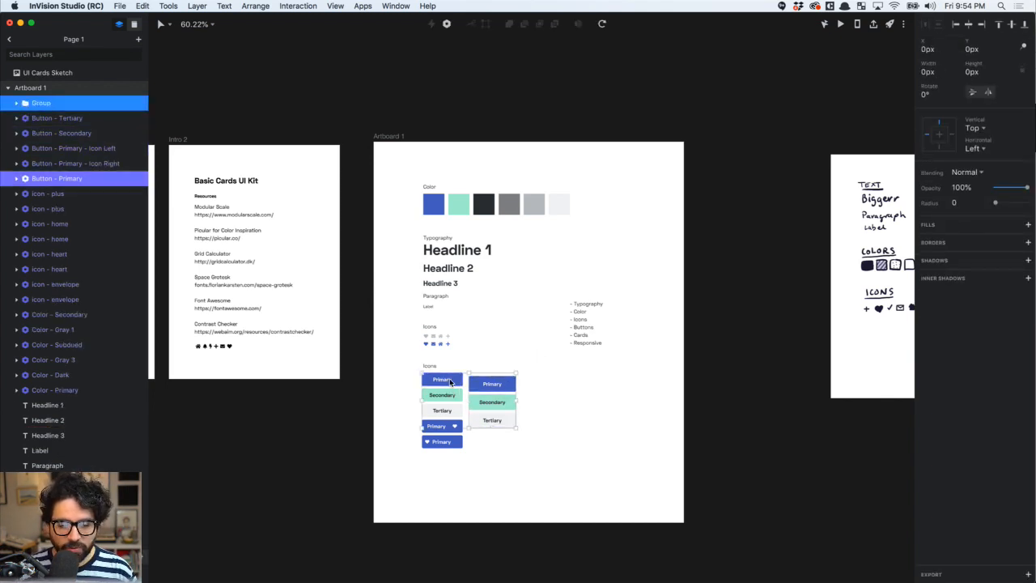
left_click(998, 25)
left_click(364, 367)
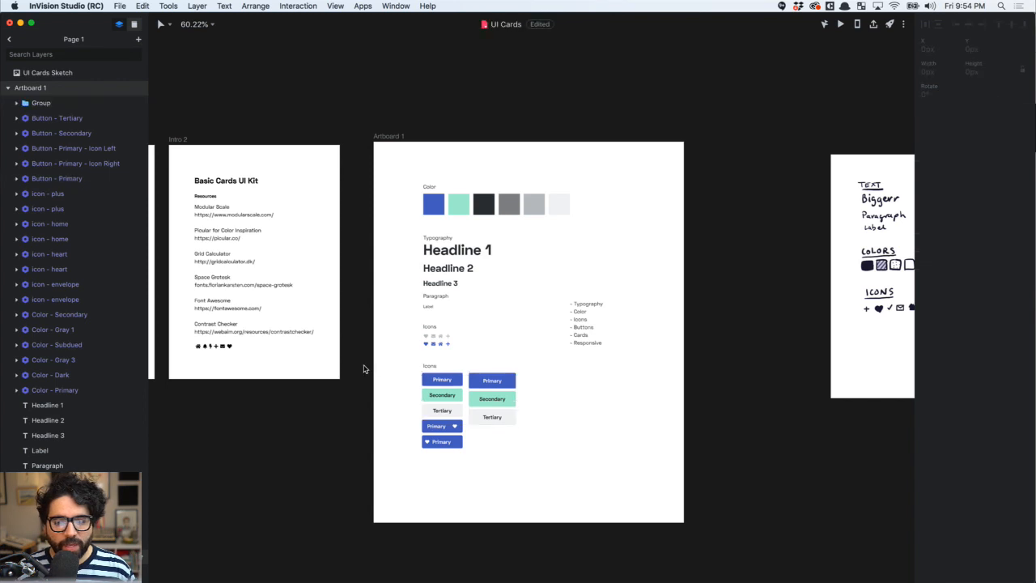
Change the heading above the button samples to "Buttons" and move the topic checklist down to the lower part of the artboard
left_click(429, 366)
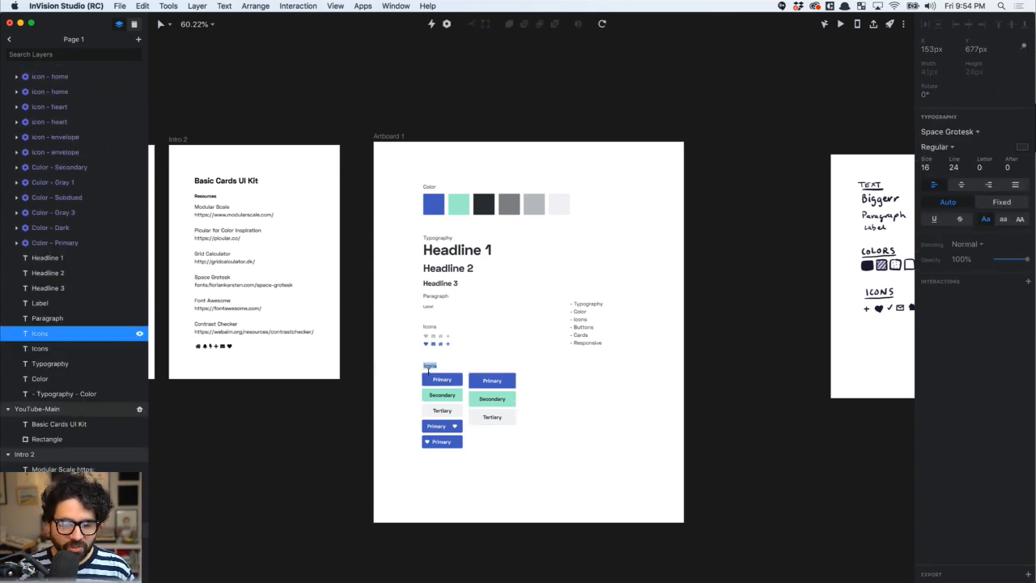
type("Buttons")
left_click(586, 327)
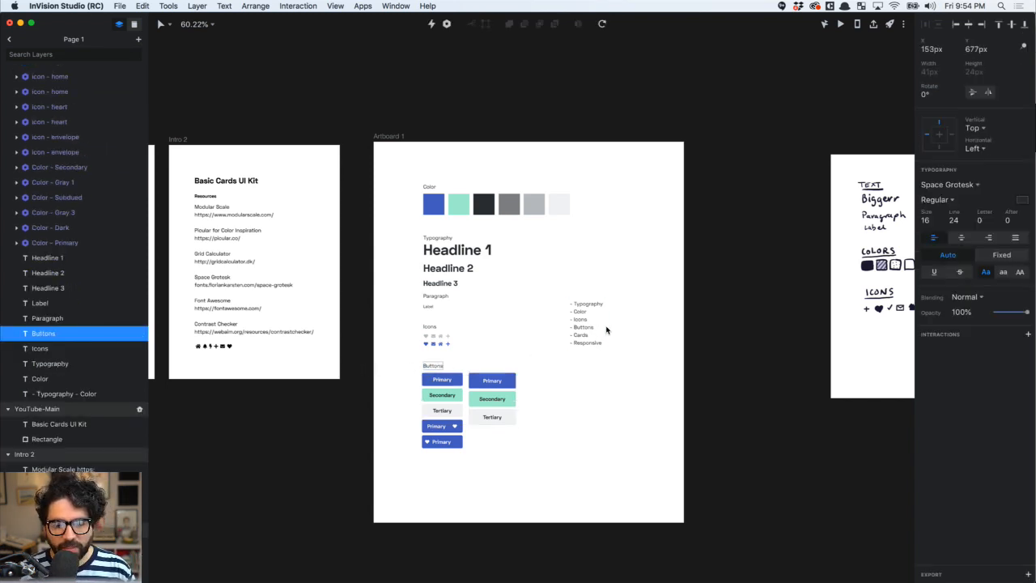
left_click_drag(586, 331, 584, 479)
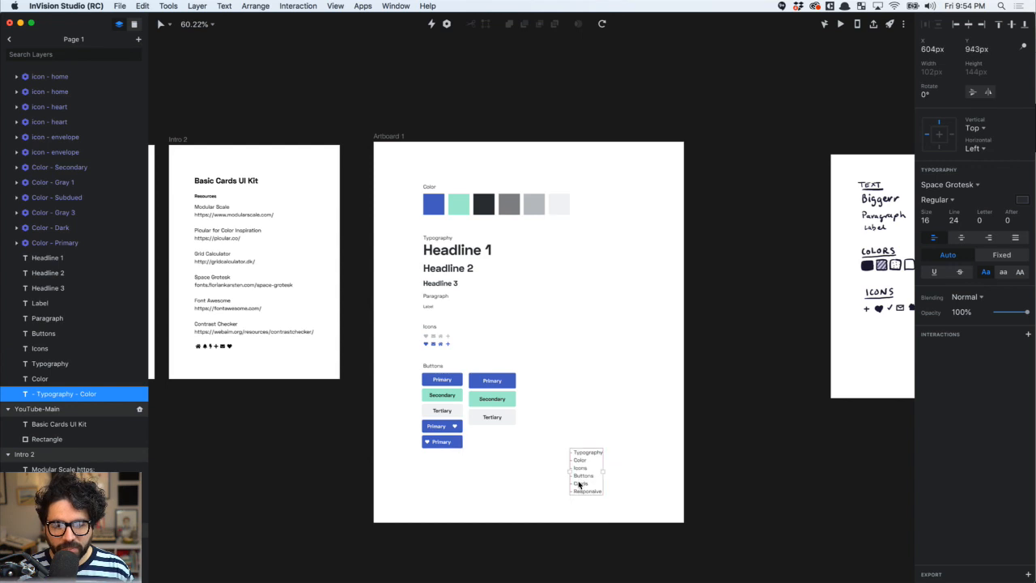
Left-align the headings, text styles, first color swatch, first icons and first button column with one another
left_click(392, 172)
left_click_drag(392, 168, 425, 484)
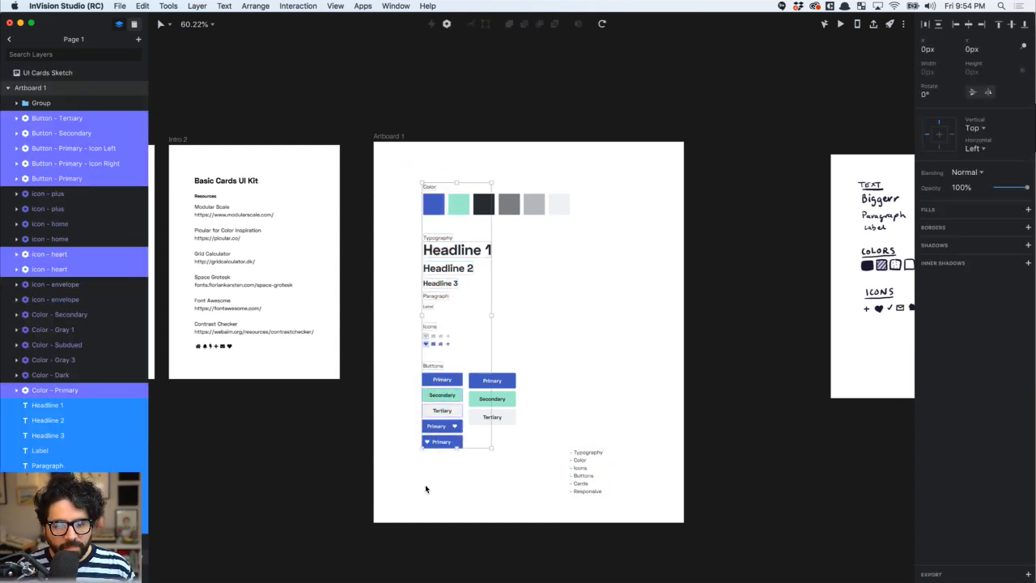
left_click(957, 25)
left_click(566, 257)
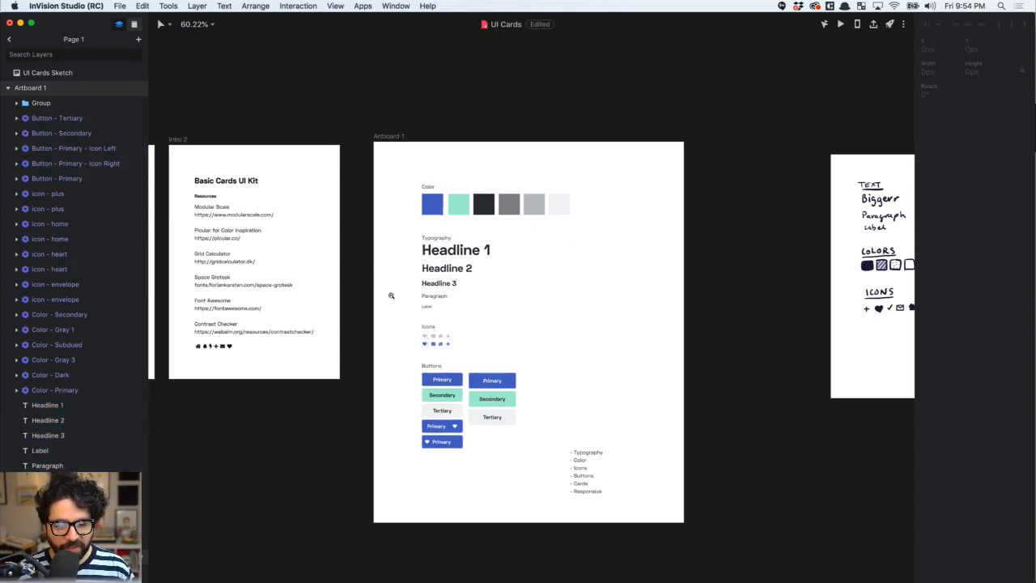
Nudge the plus, home and envelope icon pairs horizontally to even out the spacing across the icon rows
left_click_drag(463, 377, 483, 382)
left_click_drag(625, 279, 581, 353)
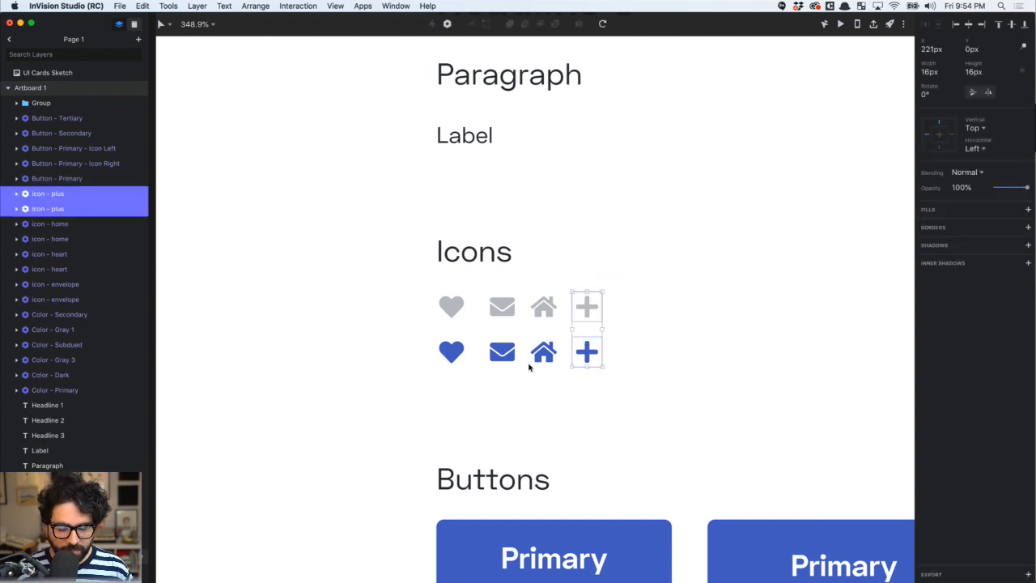
key("Right")
left_click_drag(618, 270, 534, 365)
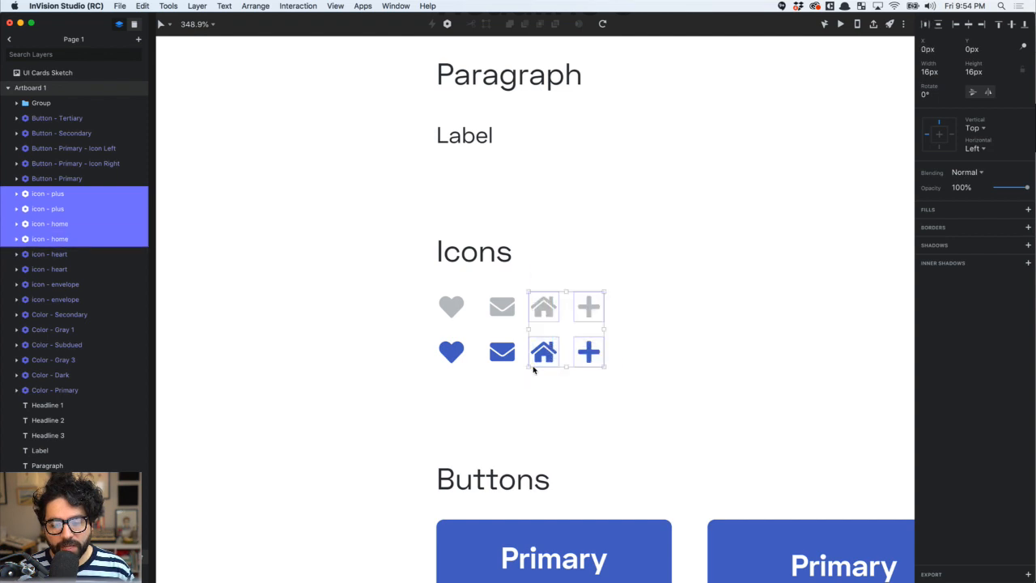
key("Right")
left_click_drag(623, 275, 490, 370)
key("Left")
key("Left")
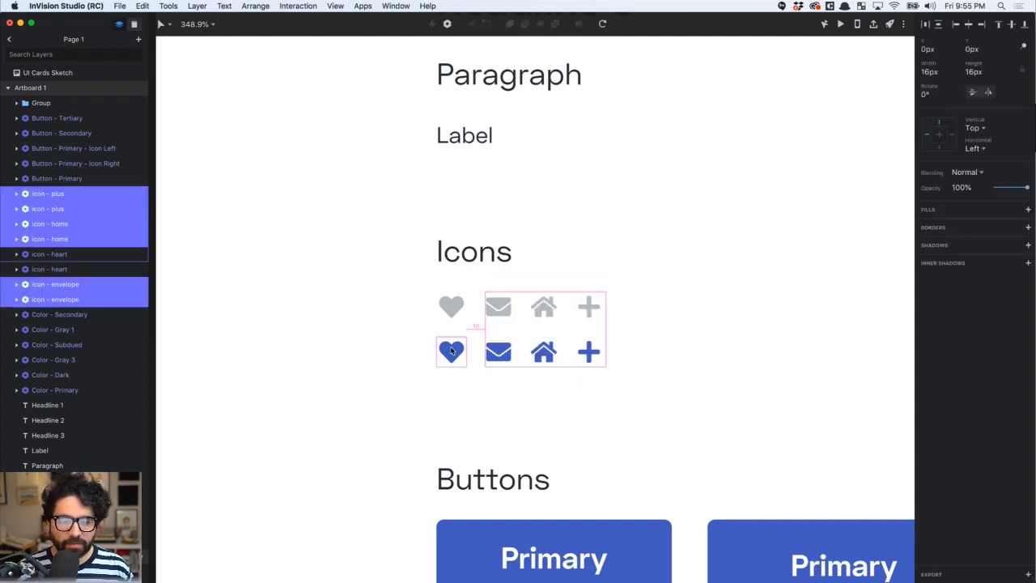
left_click(359, 340)
Place a copy of the Color heading below the button samples and change its text to "Cards"
scroll(358, 340, "down", 10)
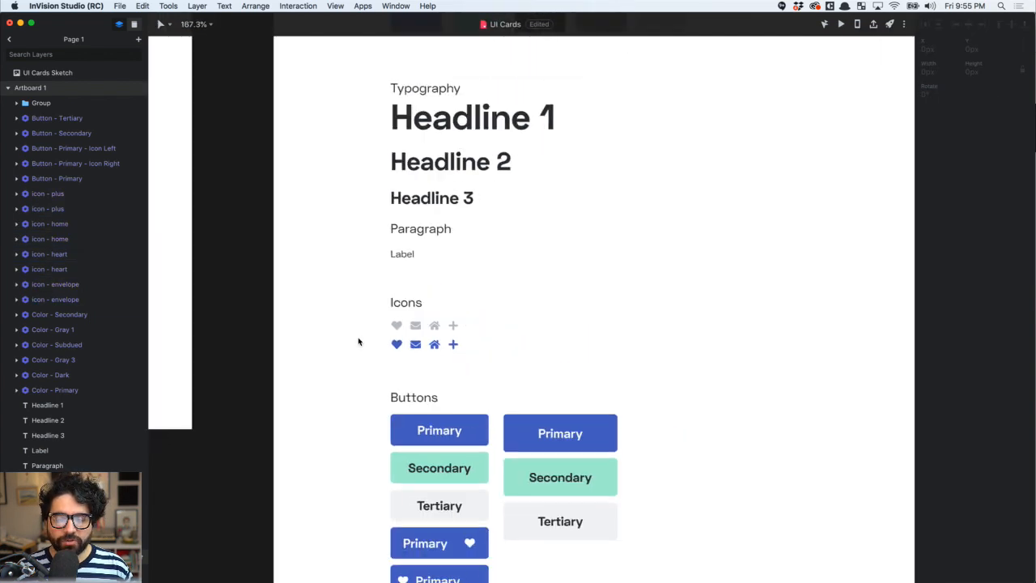
scroll(359, 340, "up", 5)
scroll(359, 340, "down", 3)
scroll(359, 340, "down", 3)
scroll(359, 339, "right", 3)
scroll(358, 341, "down", 4)
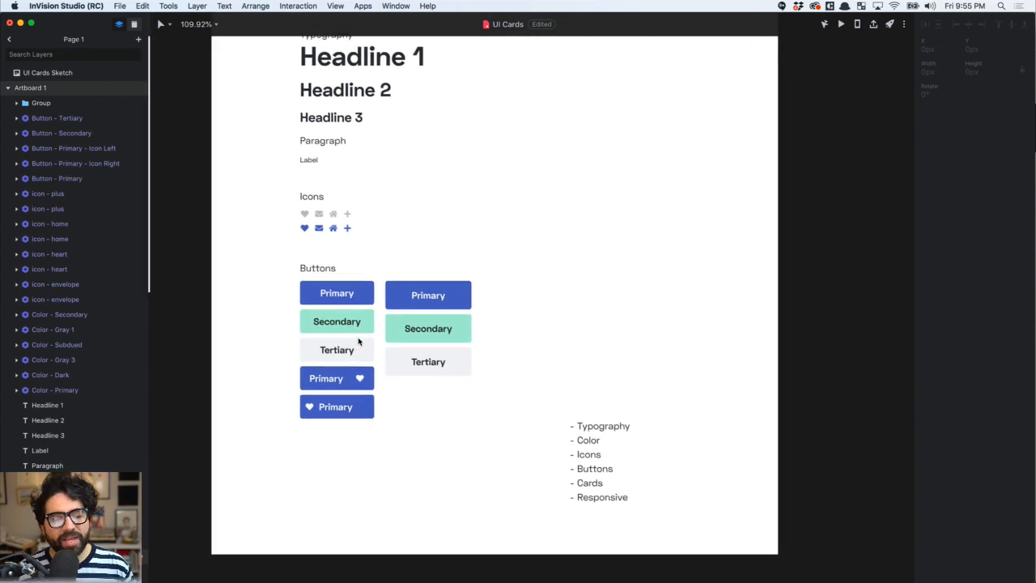
scroll(357, 336, "down", 3)
scroll(326, 378, "up", 5)
left_click_drag(316, 157, 335, 478)
scroll(335, 479, "up", 3)
scroll(334, 477, "down", 4)
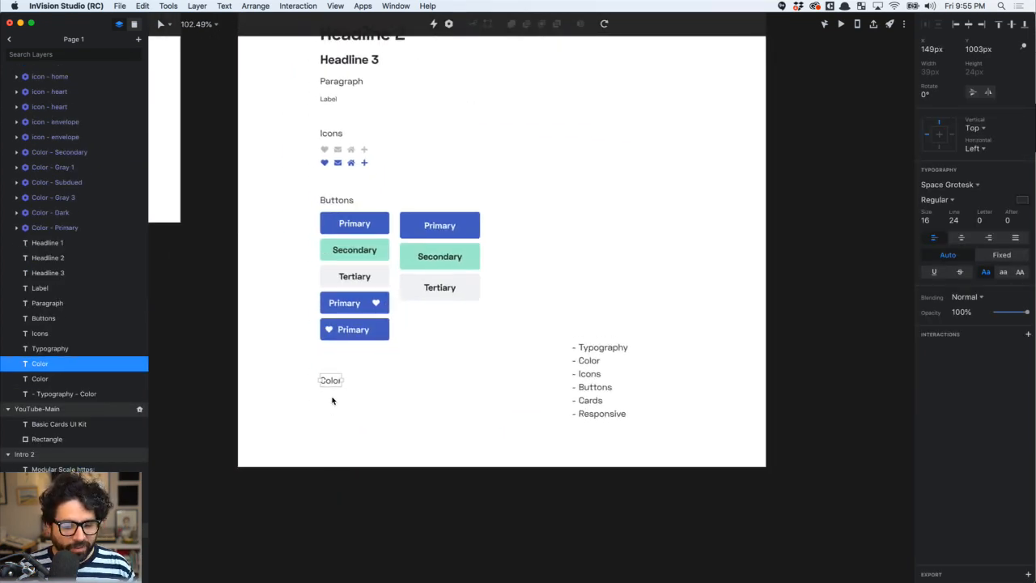
scroll(332, 402, "down", 1)
double_click(337, 352)
type("Cards")
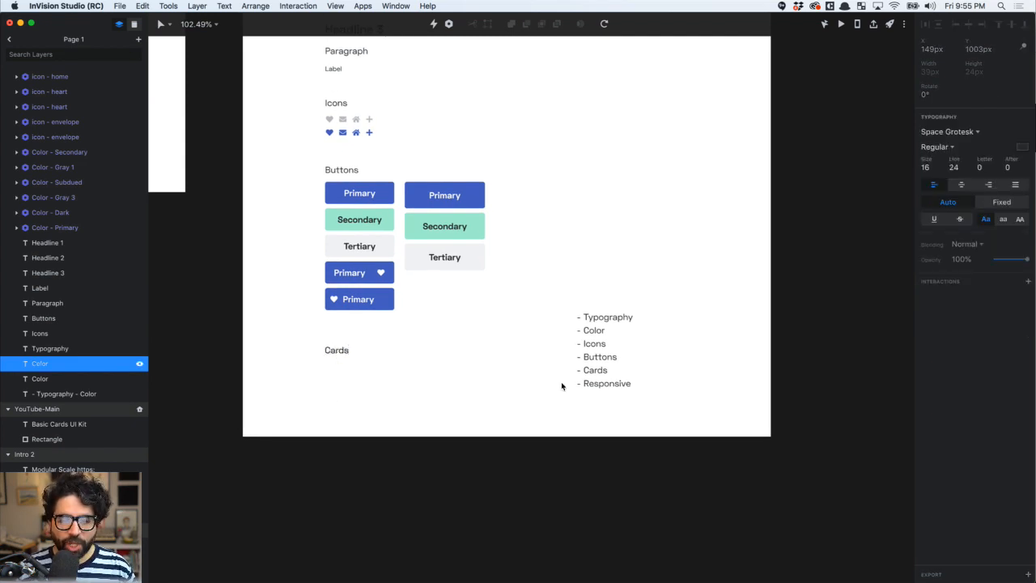
scroll(562, 386, "down", 3)
scroll(562, 386, "right", 10)
scroll(562, 386, "up", 4)
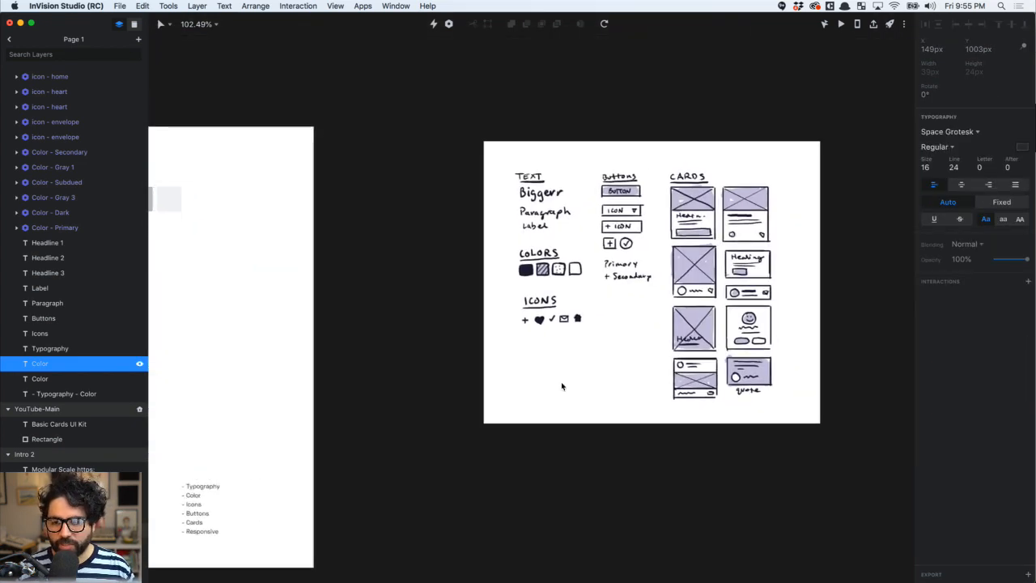
key("Escape")
Move the UI Cards Sketch image down and closer to the artboard, just past its lower edge
left_click(584, 261)
left_click_drag(584, 261, 414, 405)
scroll(413, 405, "down", 2)
mouse_move(300, 235)
left_mouse_down()
mouse_move(321, 414)
mouse_move(191, 555)
left_mouse_up()
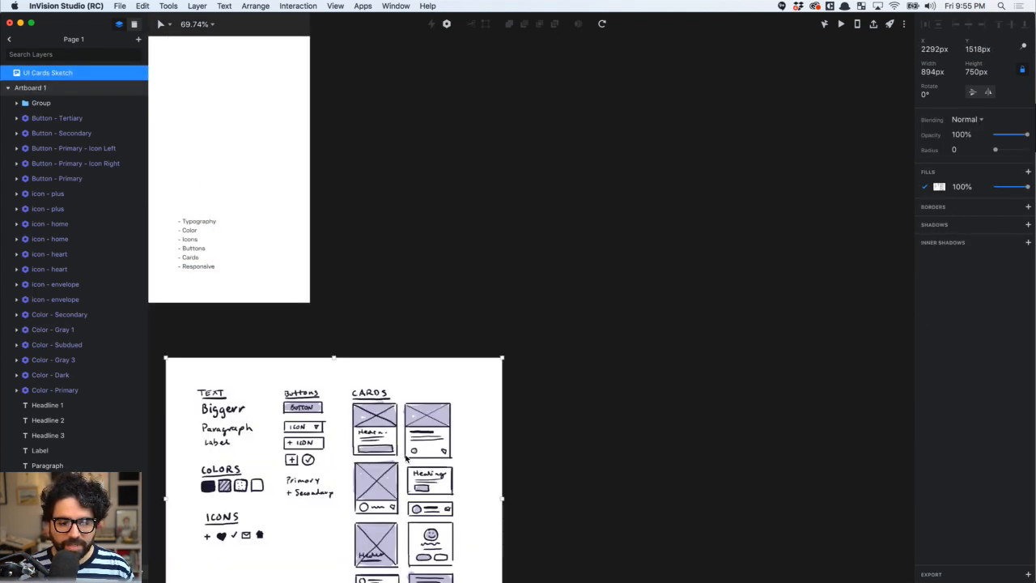
Examine the card layouts in the UI Cards Sketch image and review the style guide artboard against them
scroll(406, 459, "left", 6)
scroll(406, 459, "up", 5)
scroll(406, 459, "up", 5)
scroll(388, 324, "right", 2)
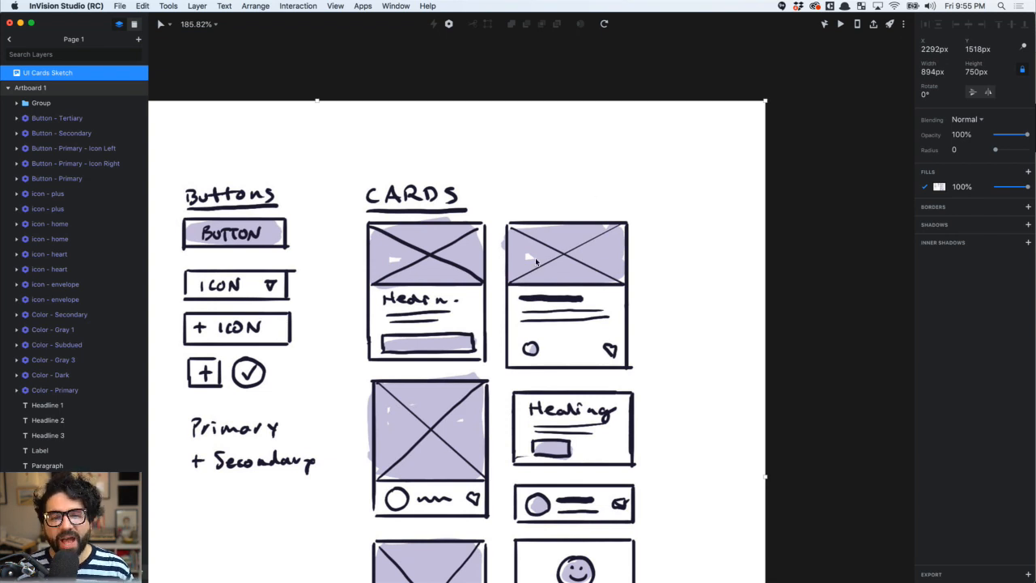
scroll(543, 354, "down", 5)
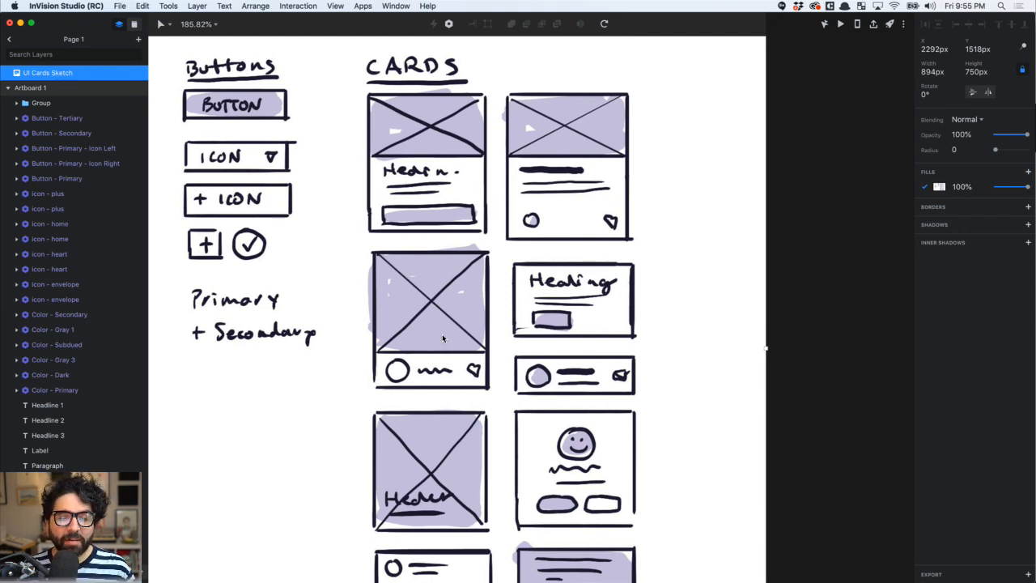
scroll(489, 377, "down", 3)
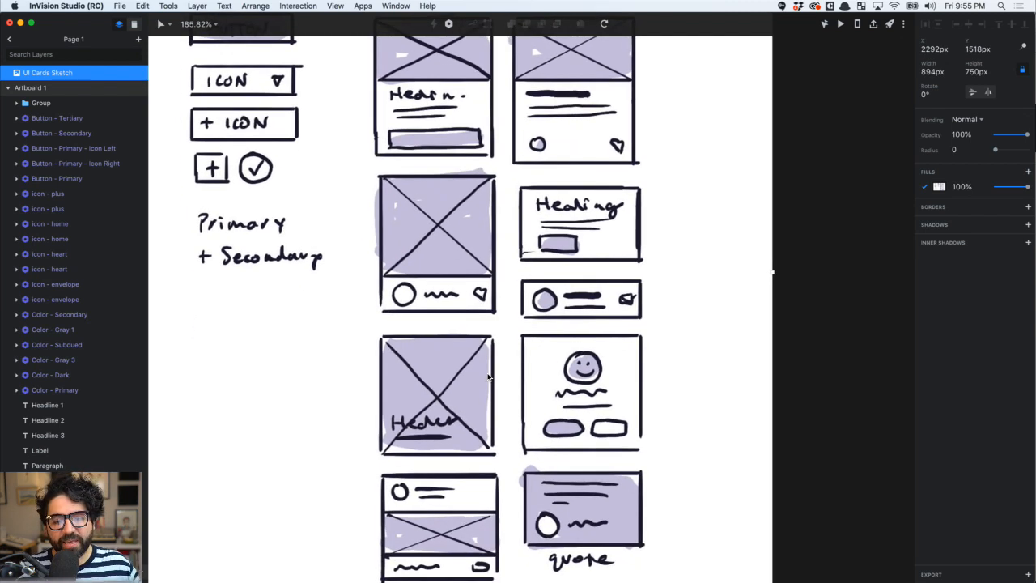
scroll(489, 377, "down", 2)
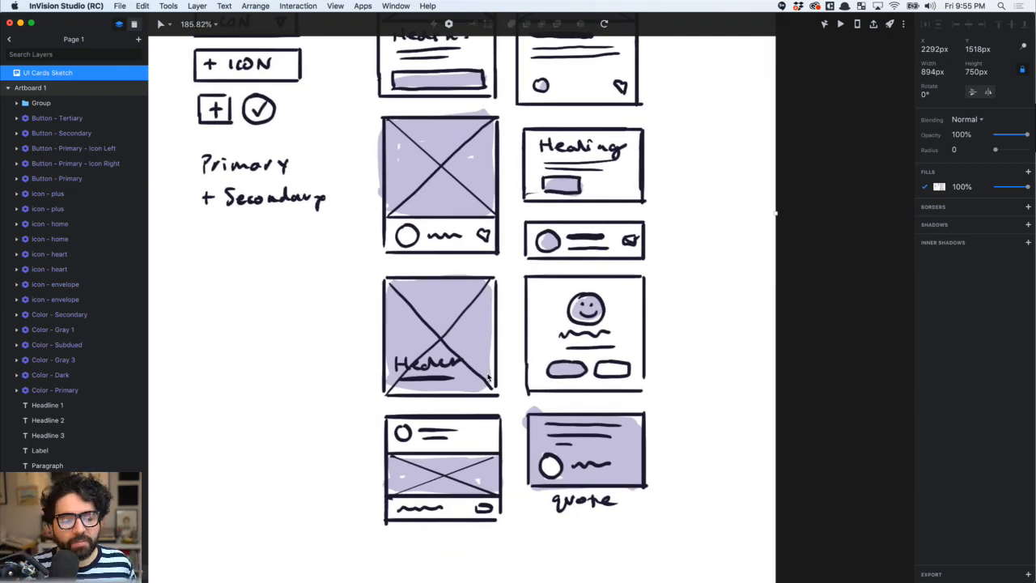
scroll(487, 377, "down", 3)
scroll(488, 378, "up", 4)
scroll(488, 377, "right", 3)
scroll(460, 228, "left", 5)
scroll(461, 229, "down", 4)
scroll(460, 228, "left", 5)
scroll(460, 228, "left", 5)
scroll(460, 228, "up", 5)
scroll(460, 228, "up", 5)
scroll(460, 228, "down", 3)
scroll(459, 229, "right", 3)
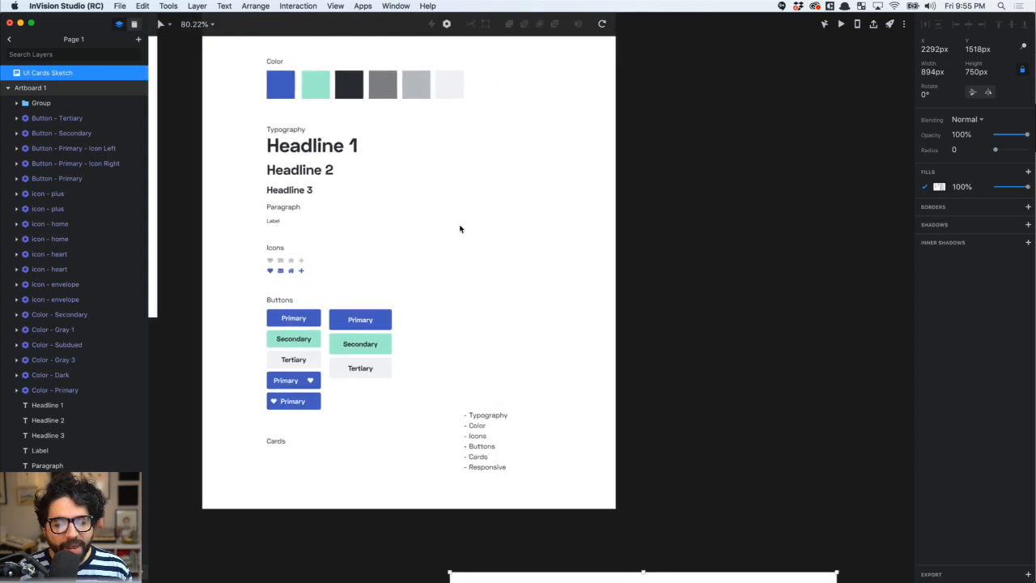
scroll(444, 374, "down", 3)
scroll(444, 374, "right", 2)
Move the UI Cards Sketch image up and farther to the right of the artboard to free space around it
left_click(449, 414)
left_click_drag(449, 413, 490, 353)
left_click(271, 117)
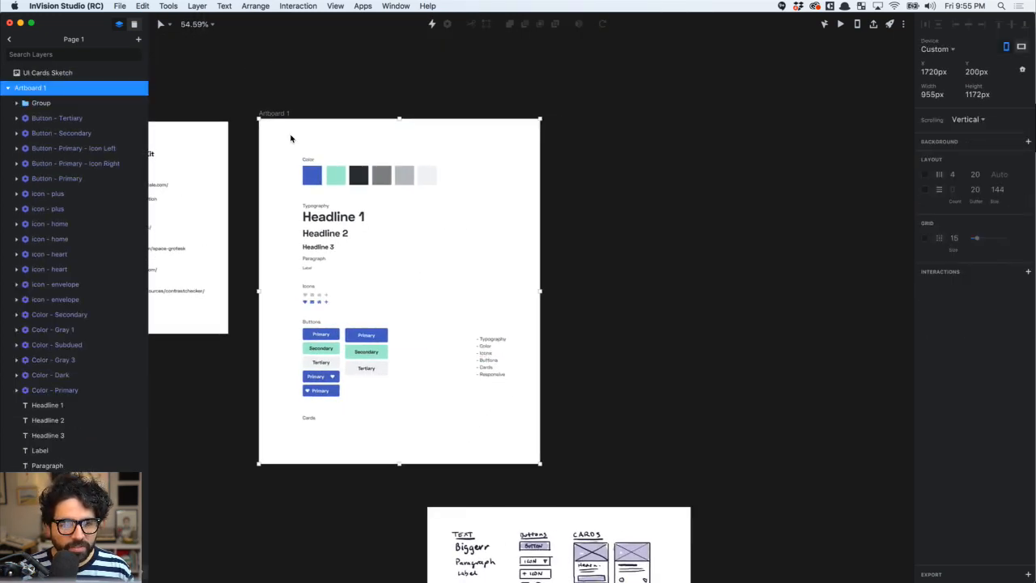
scroll(416, 256, "down", 3)
left_click(450, 489)
left_click_drag(450, 489, 643, 357)
Try a width of 1200 px on Artboard 1
left_click(310, 142)
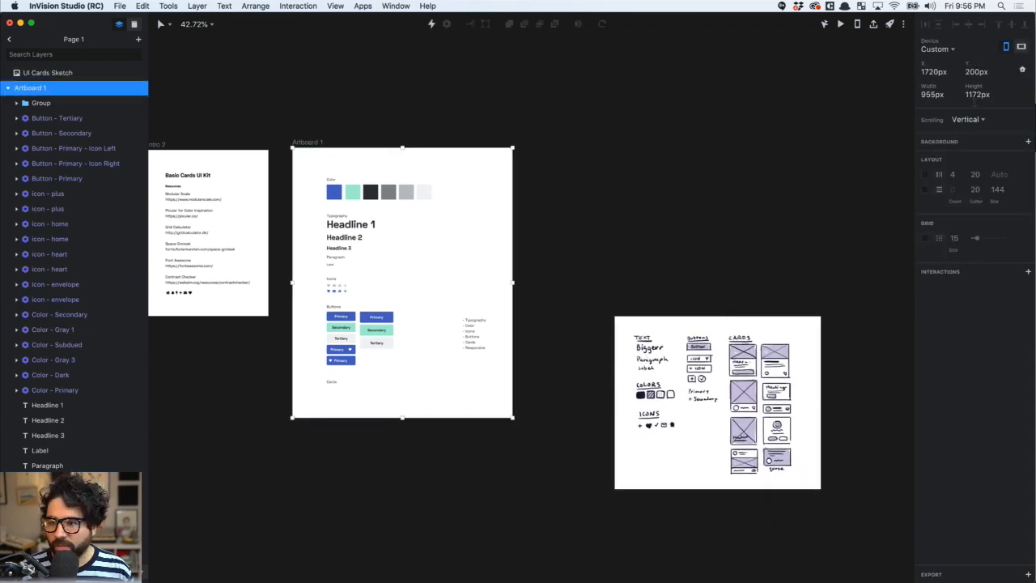
left_click(928, 98)
type("1200")
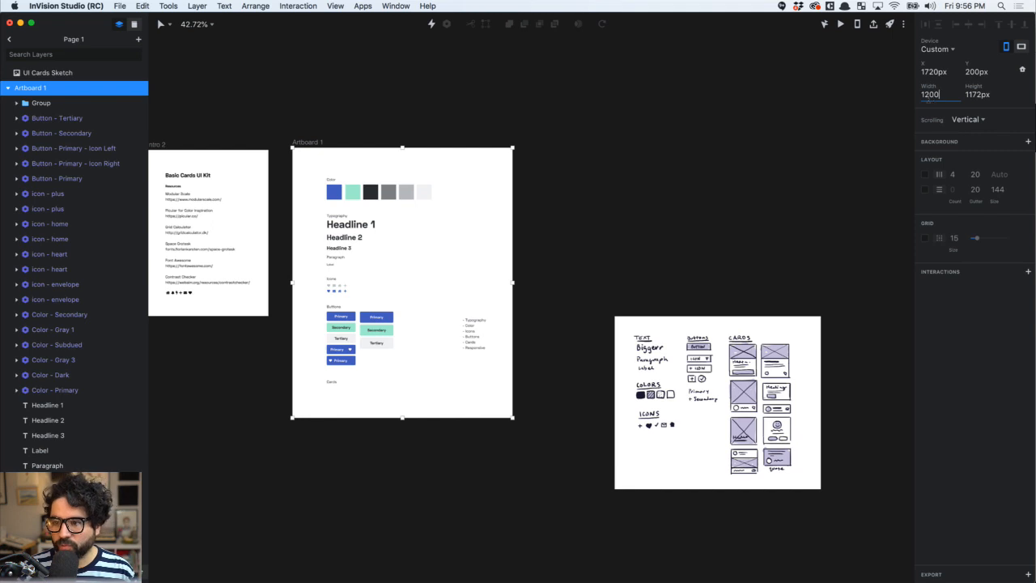
key("Return")
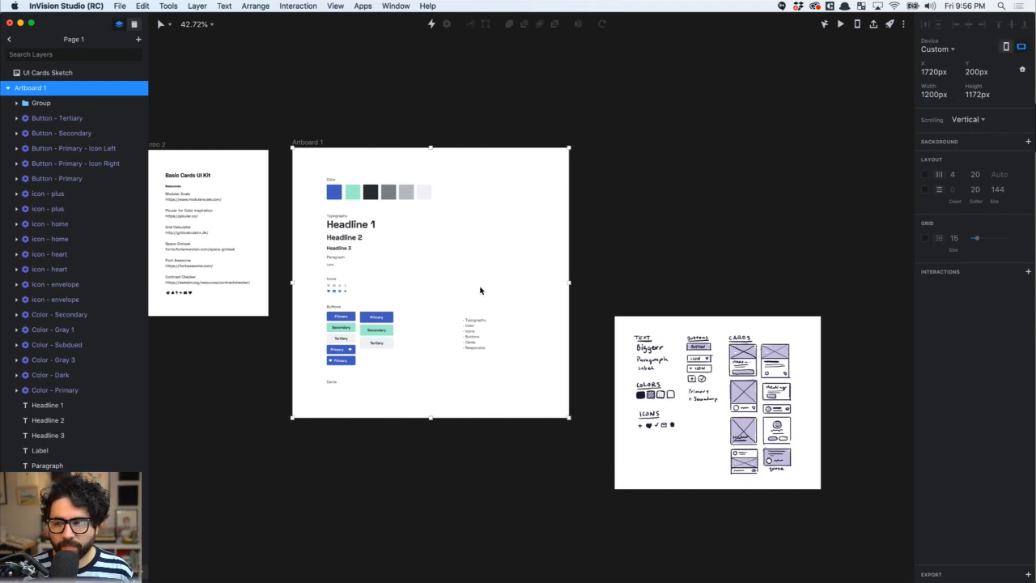
Set the width of Artboard 1 to 960 px and turn on its column layout grid
left_click(929, 94)
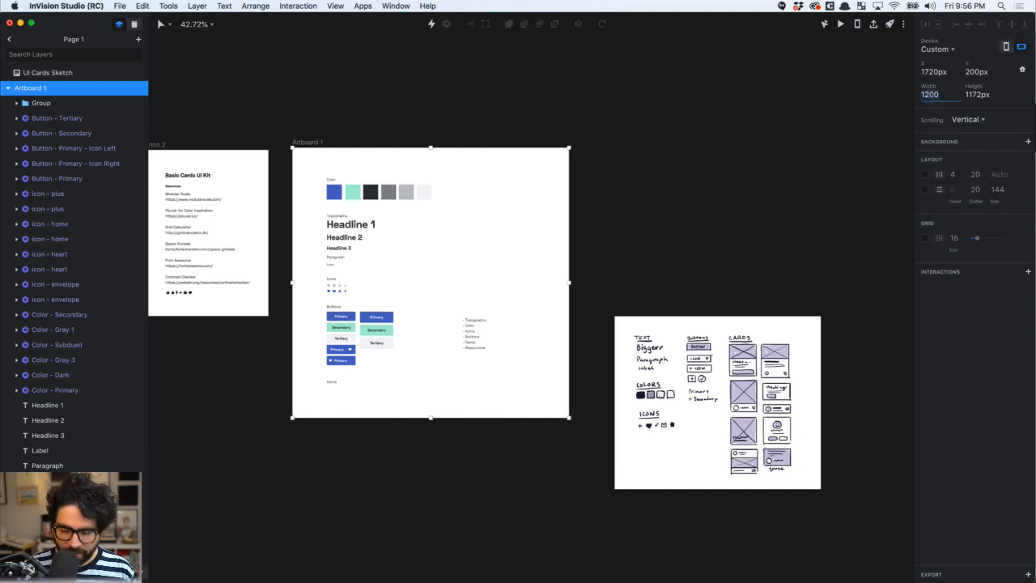
type("960")
key("Return")
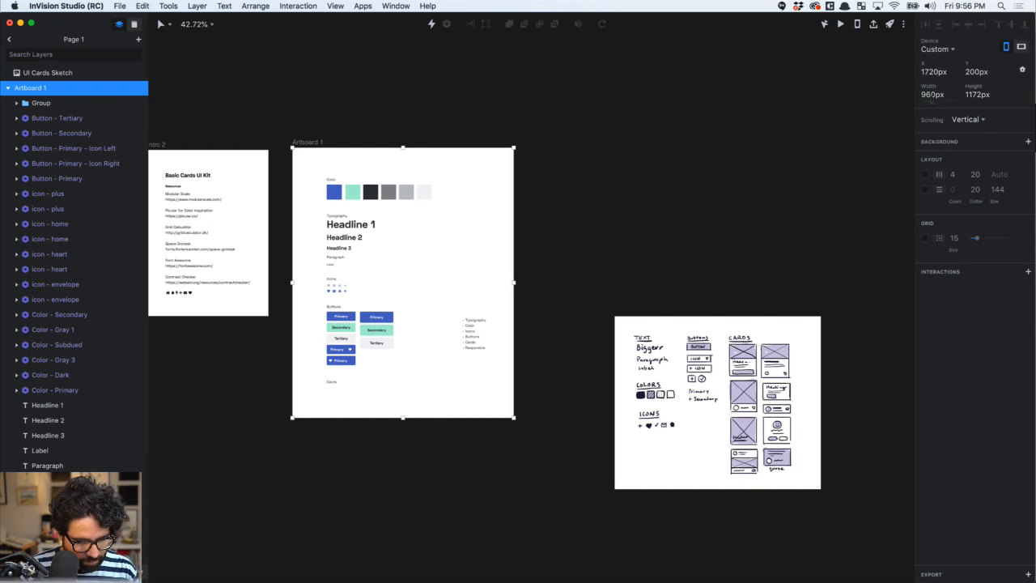
left_click(924, 94)
left_click(927, 175)
left_click(927, 176)
Switch to Chrome, bring up the Grid Calculator page and select its maximum width value
mouse_move(486, 566)
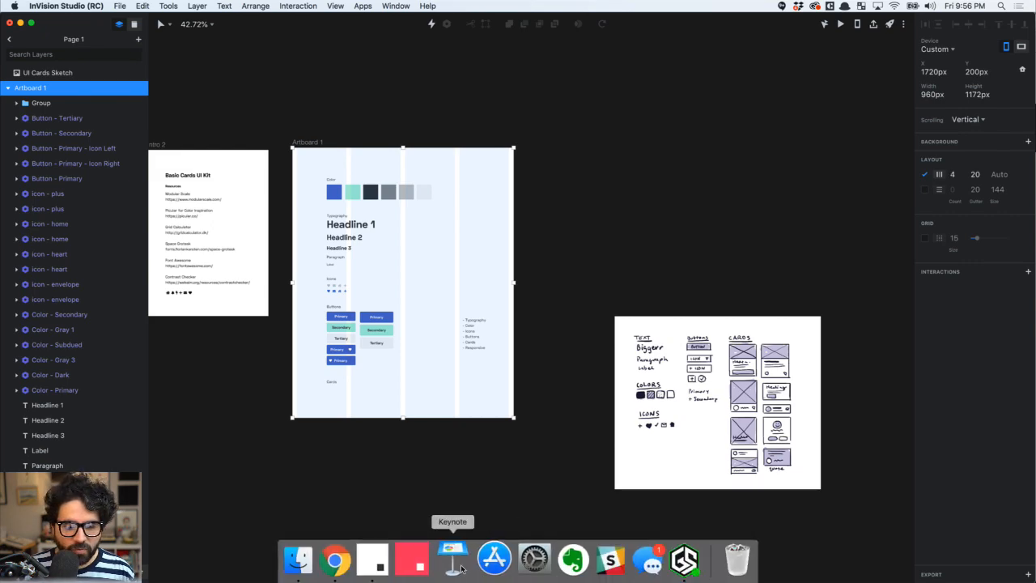
left_click(343, 558)
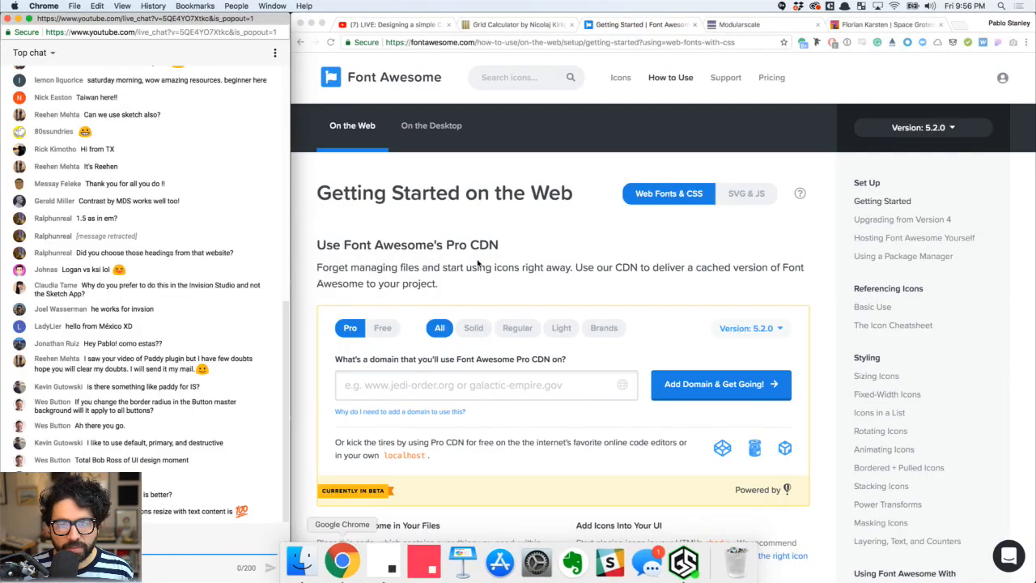
left_click(507, 25)
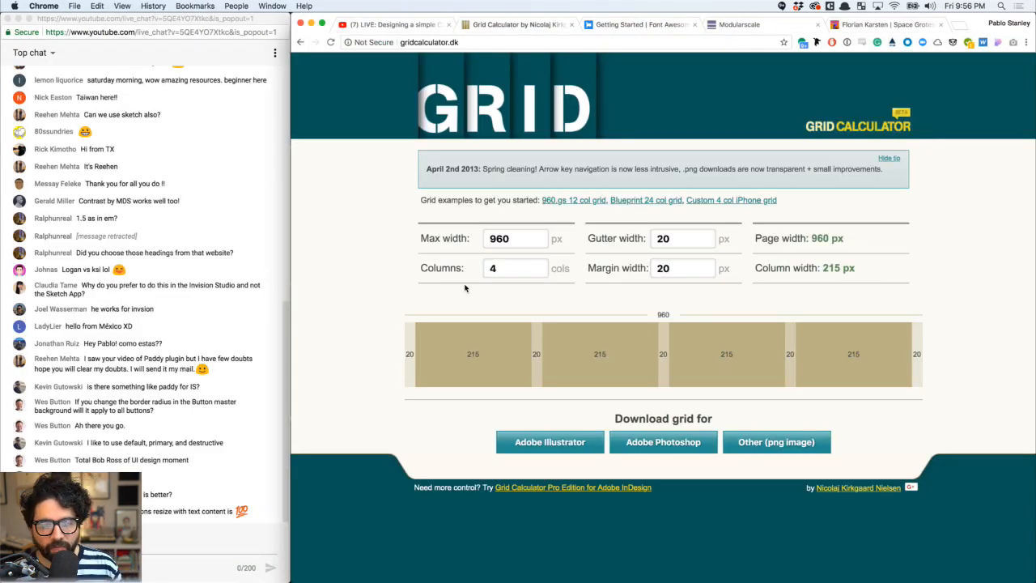
left_click(512, 243)
double_click(511, 243)
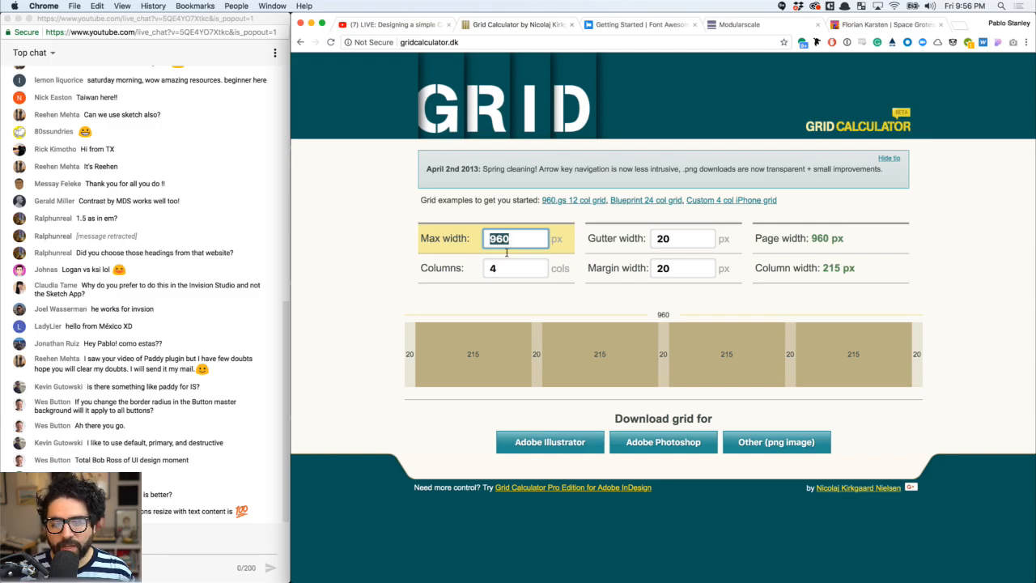
Switch between InVision Studio and Chrome to compare the artboard's column layout with the Grid Calculator settings
key("super+Tab")
scroll(398, 291, "up", 5)
scroll(386, 265, "up", 1)
scroll(386, 264, "left", 1)
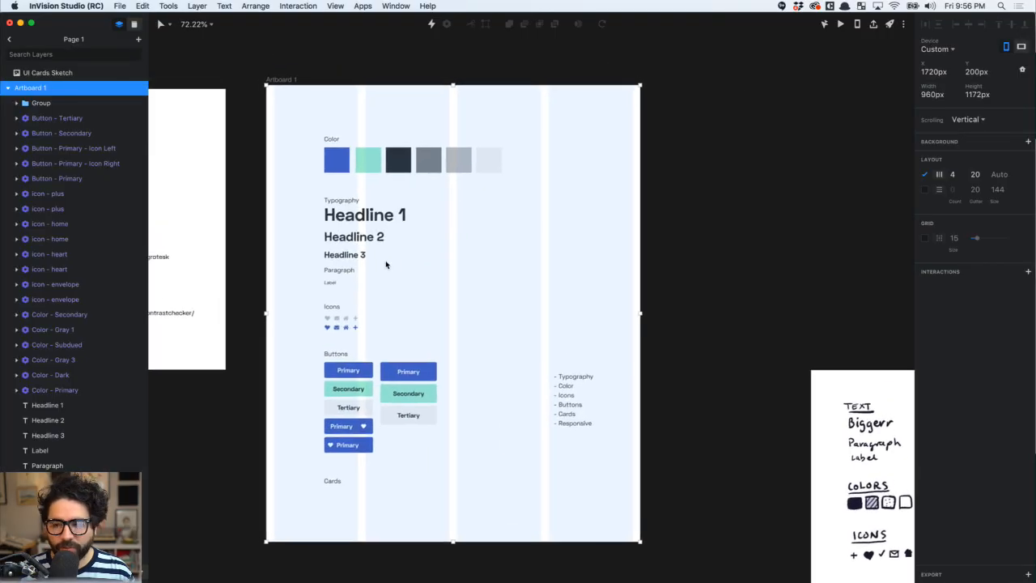
key("super+Tab")
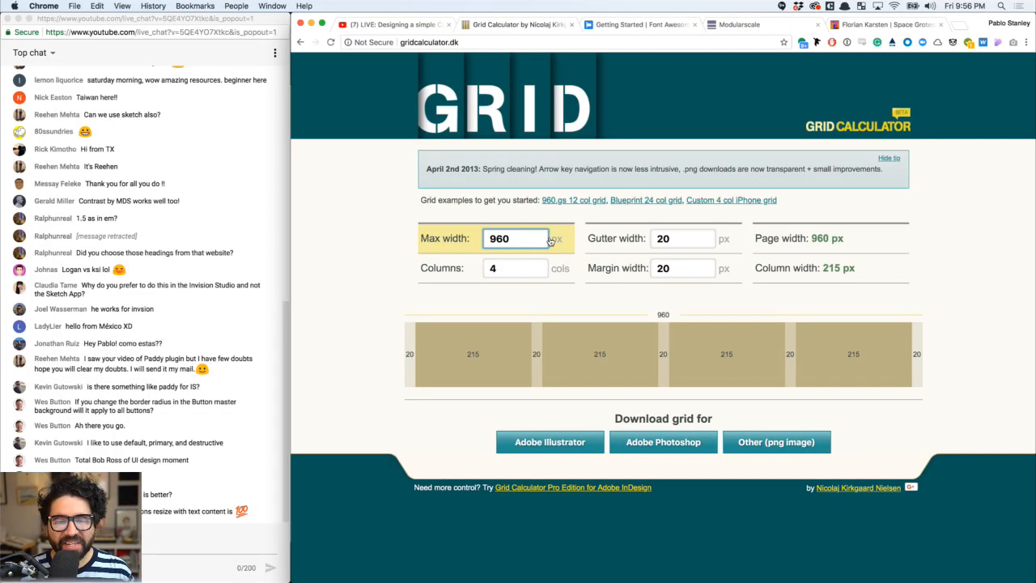
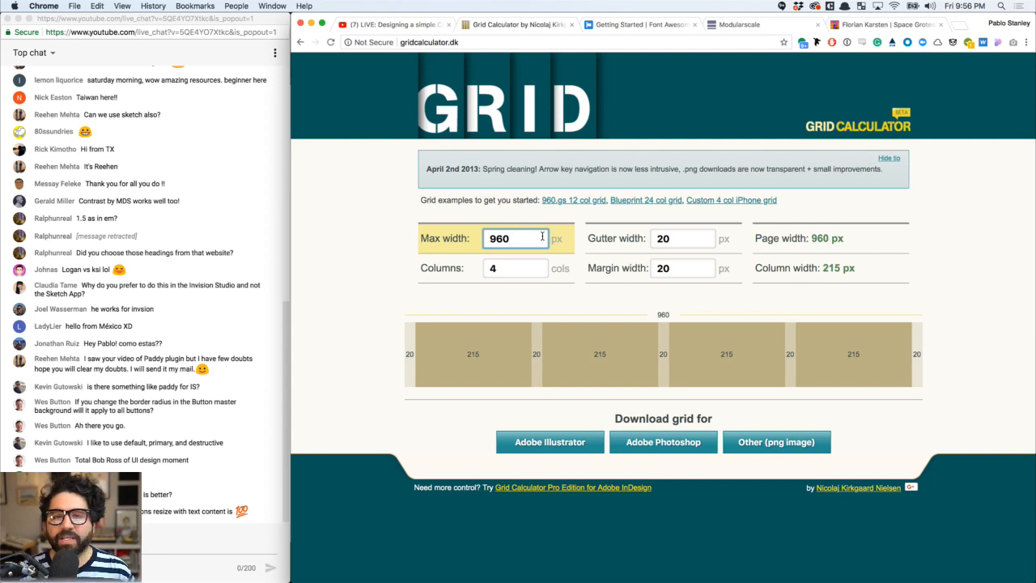
double_click(500, 248)
key("super+Tab")
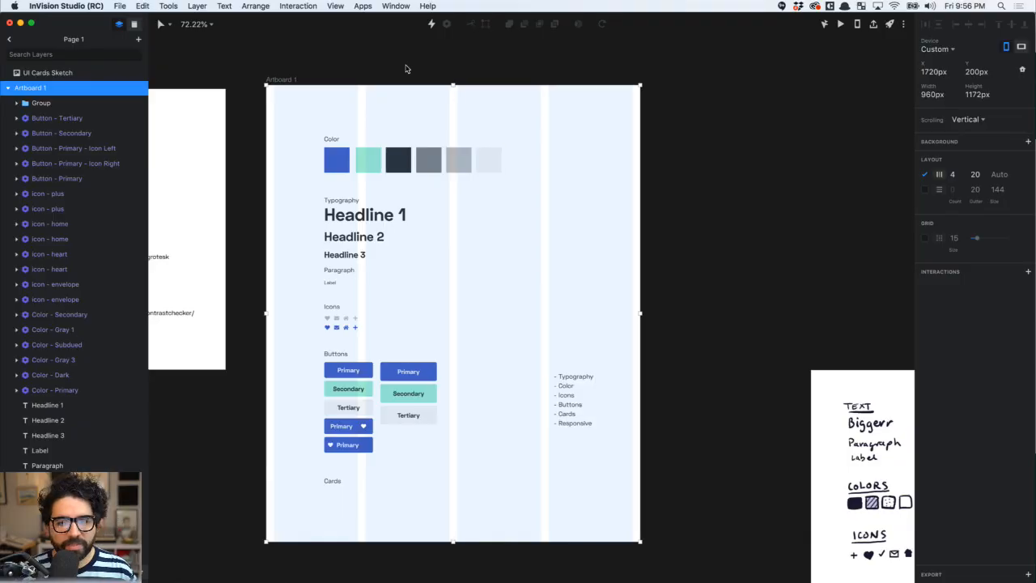
scroll(406, 69, "down", 3)
Switch to Chrome and set the Grid Calculator's maximum width to 800 px
key("super+Tab")
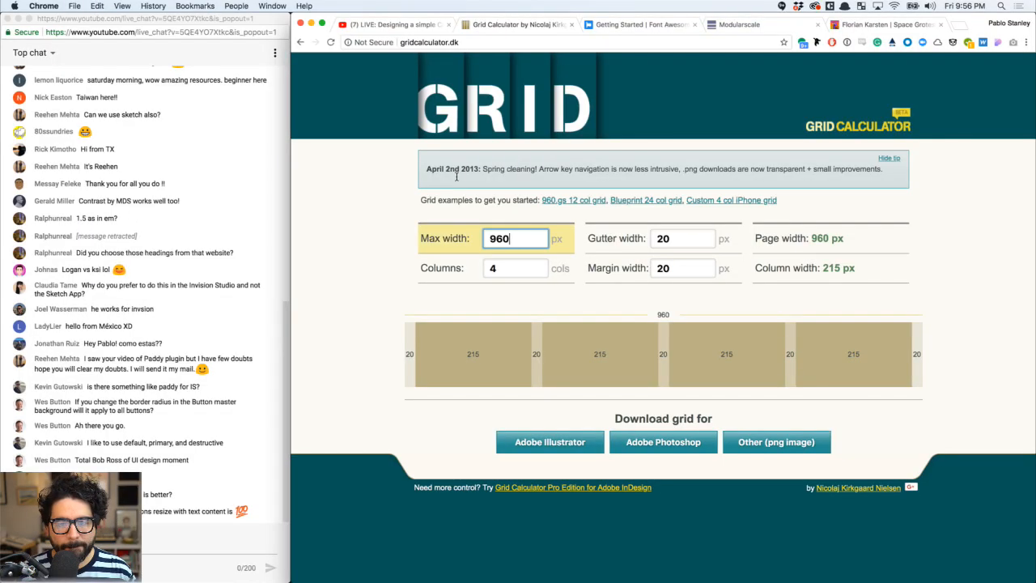
type("80")
key("super+l")
type("0")
left_click(508, 274)
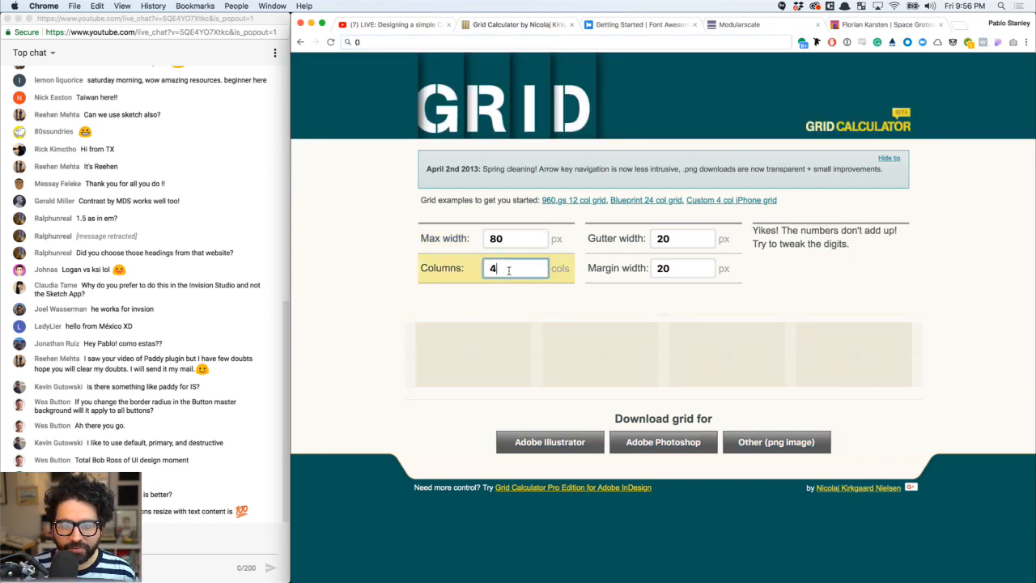
left_click(511, 246)
type("0")
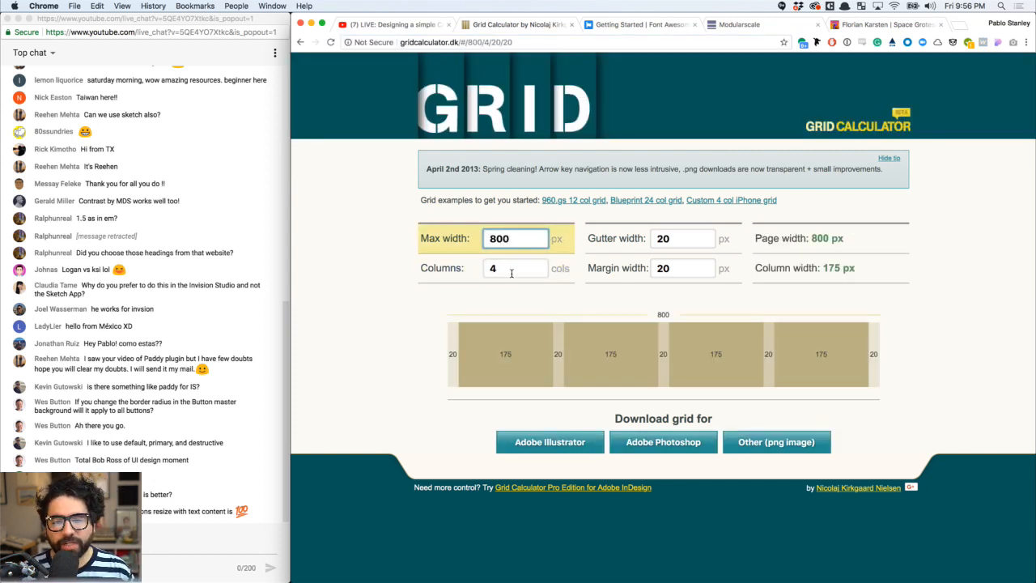
Set the Grid Calculator to 12 columns with a 24 px gutter width
double_click(517, 278)
type("12")
left_click(681, 246)
double_click(681, 246)
type("24")
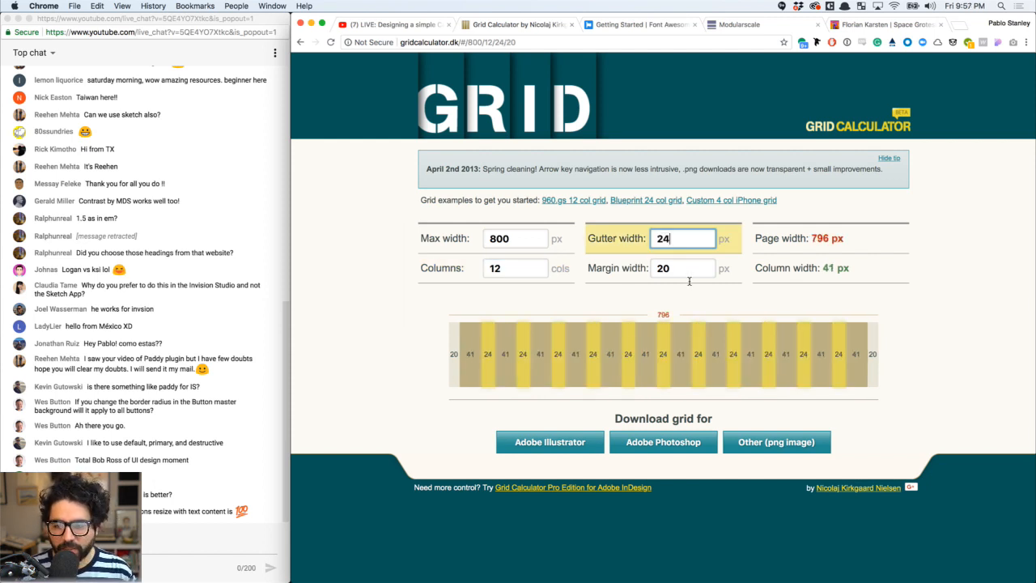
Set the Grid Calculator's margin width to 0 px and check the calculated page width against the maximum width
left_click(688, 273)
double_click(687, 276)
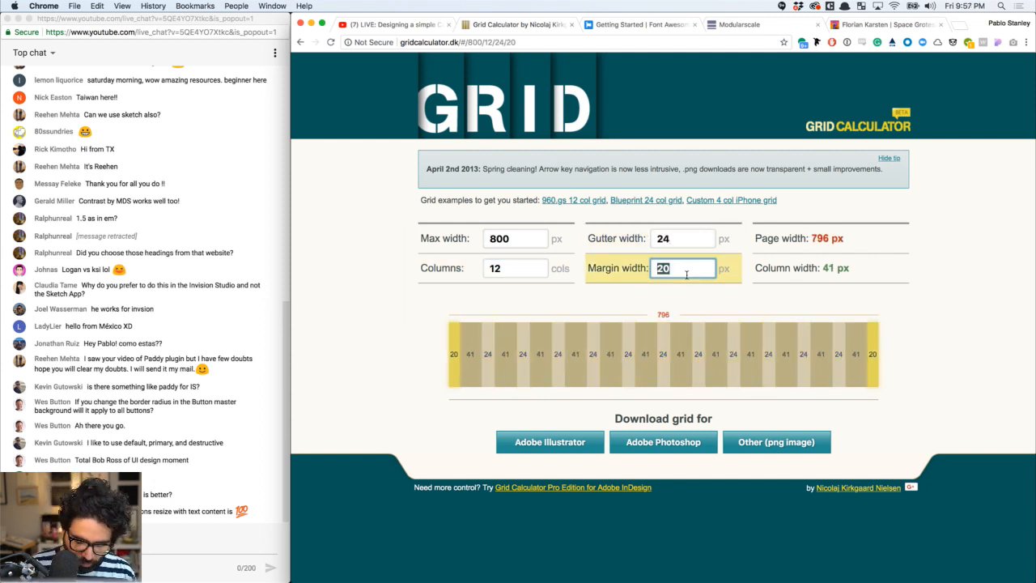
type("0")
left_click(690, 240)
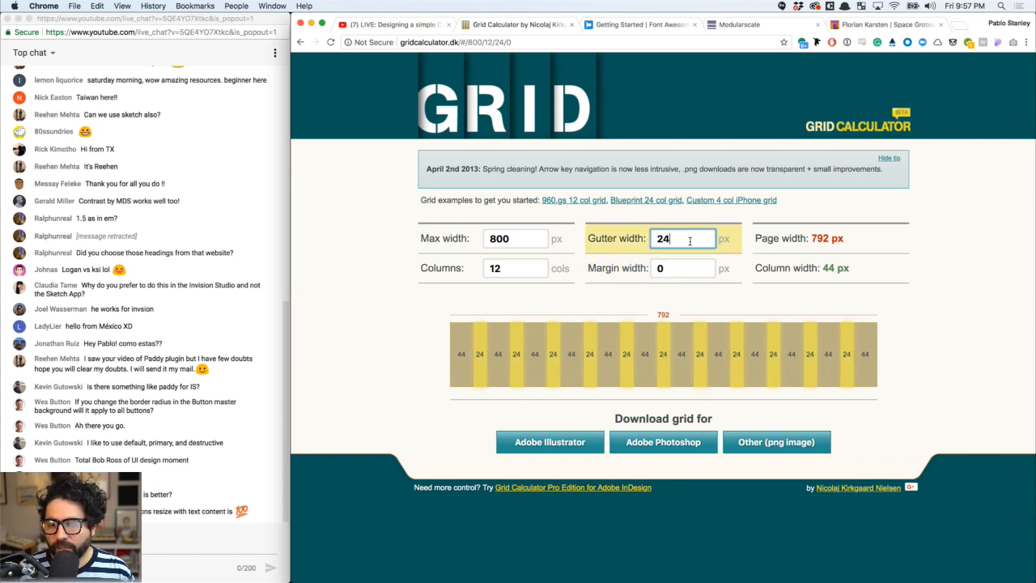
left_click(818, 241)
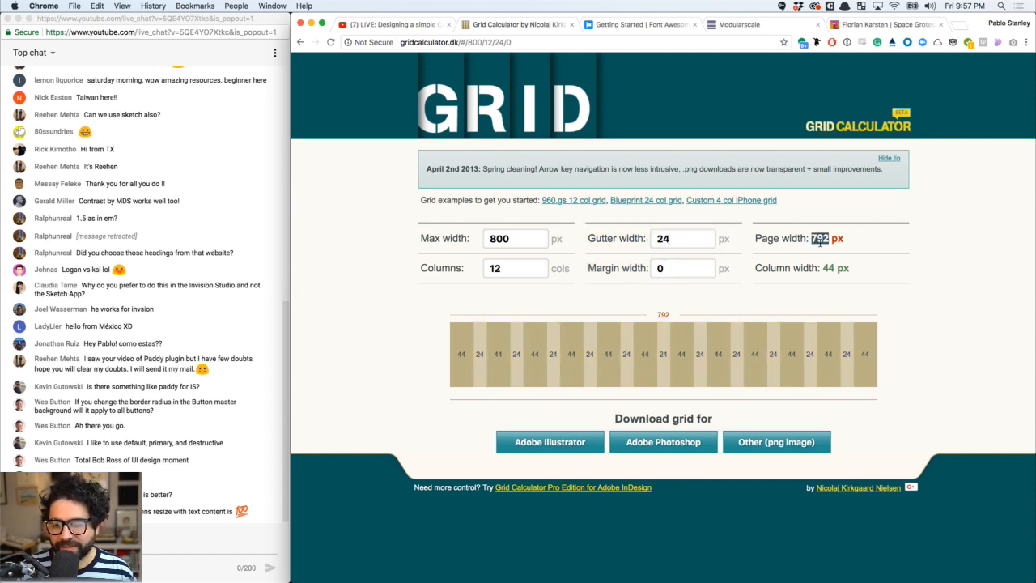
double_click(521, 246)
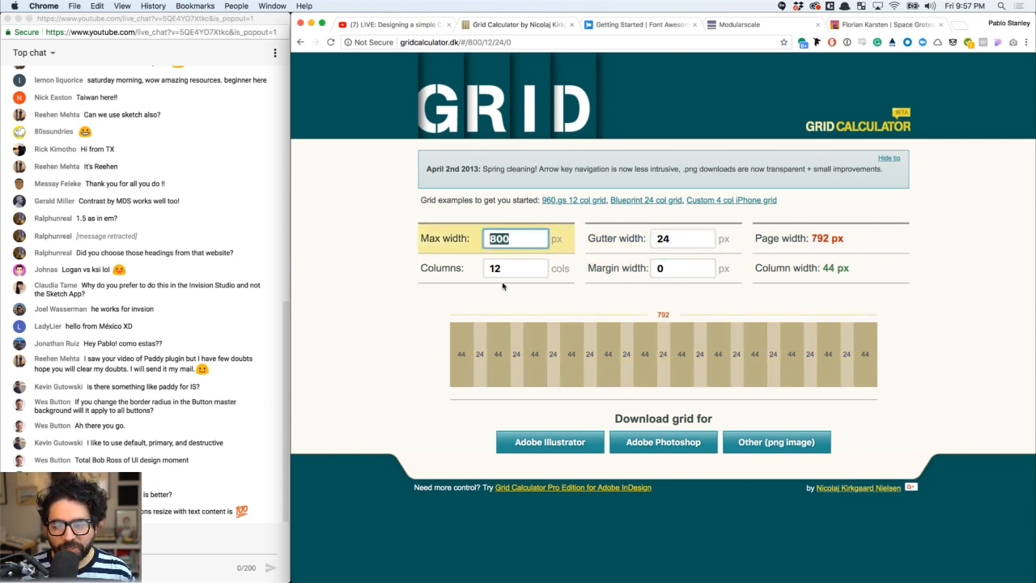
left_click(858, 245)
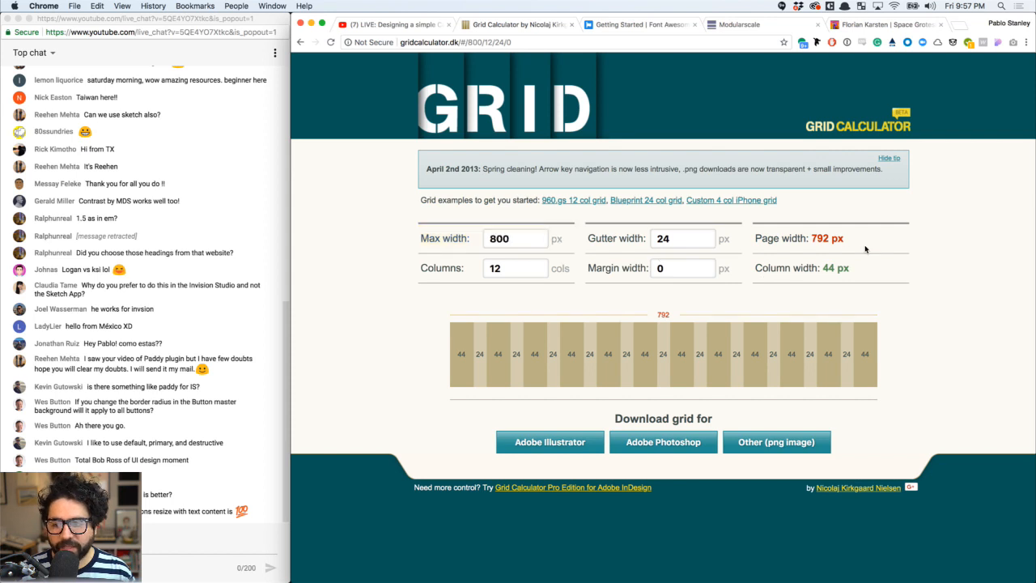
double_click(820, 241)
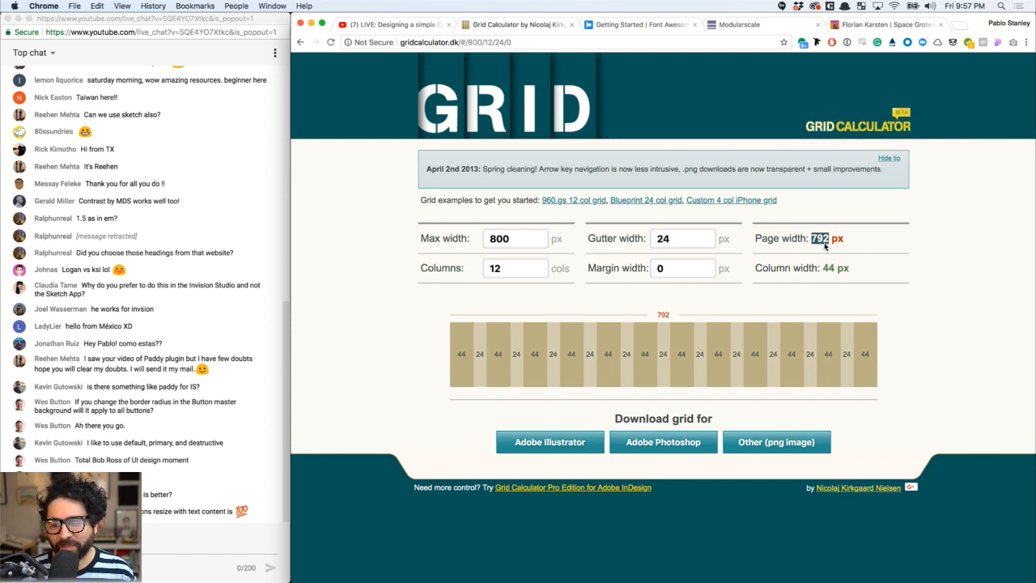
left_click(894, 239)
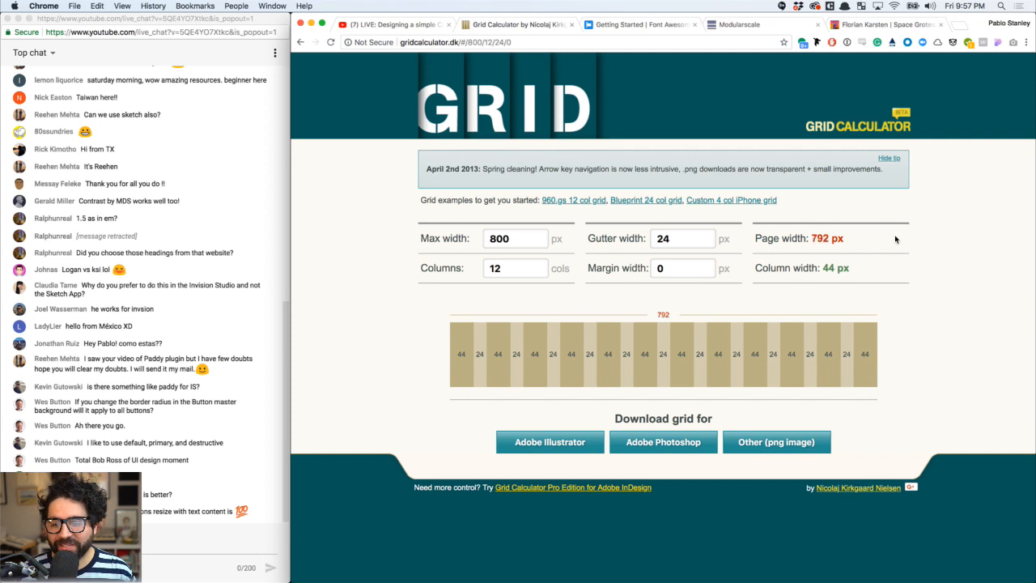
double_click(819, 240)
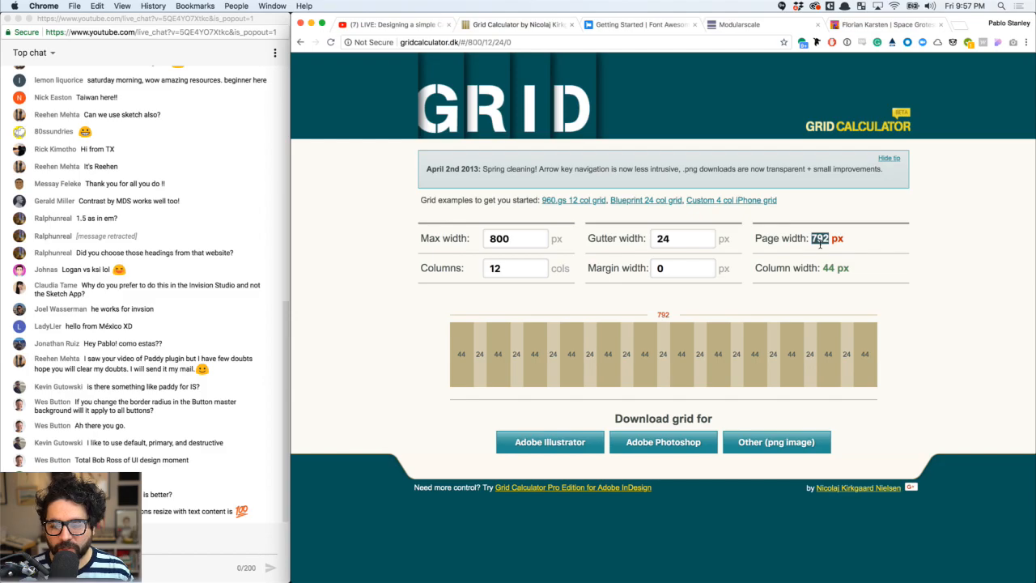
Switch to InVision Studio and give Artboard 1's column layout a width of 792, 12 columns, a gutter of 24 and a margin of 0
key("super+Tab")
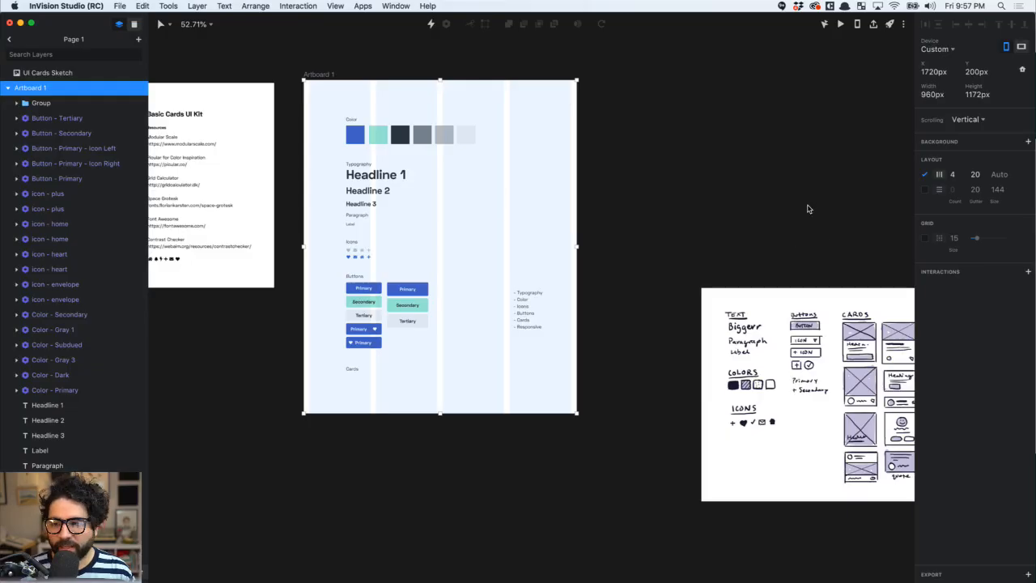
left_click(940, 175)
left_click(953, 181)
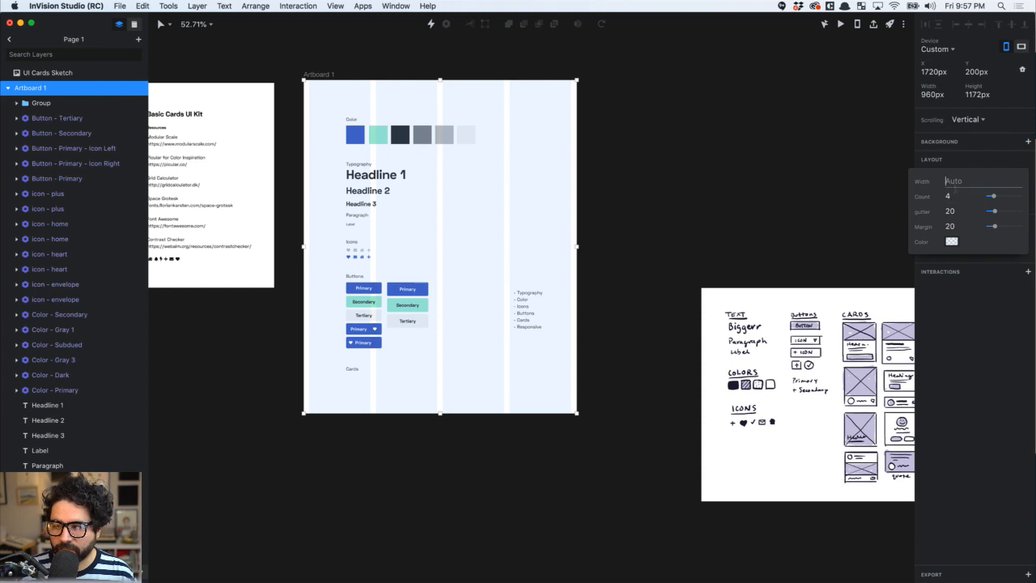
type("792")
key("Tab")
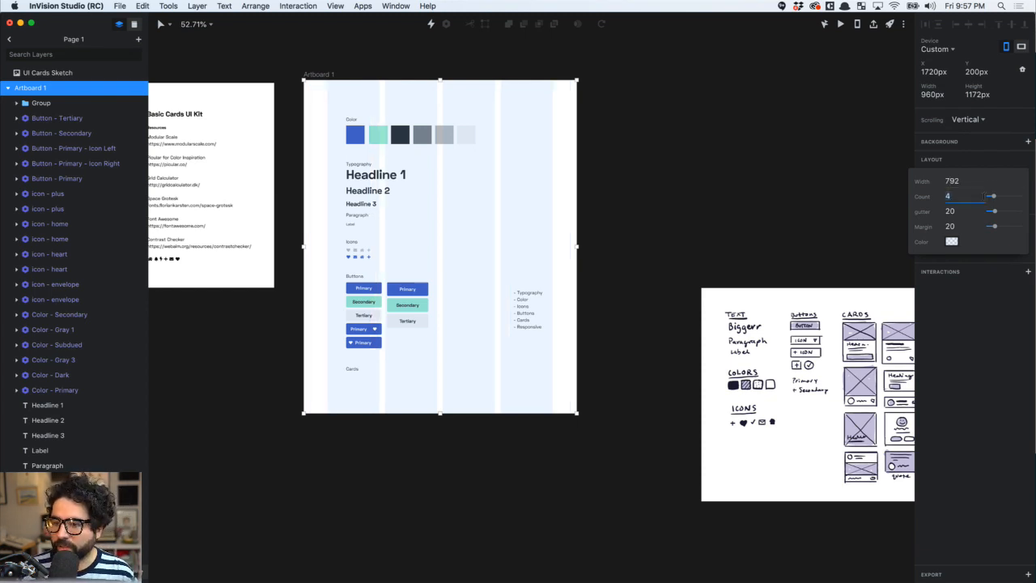
type("12")
key("Tab")
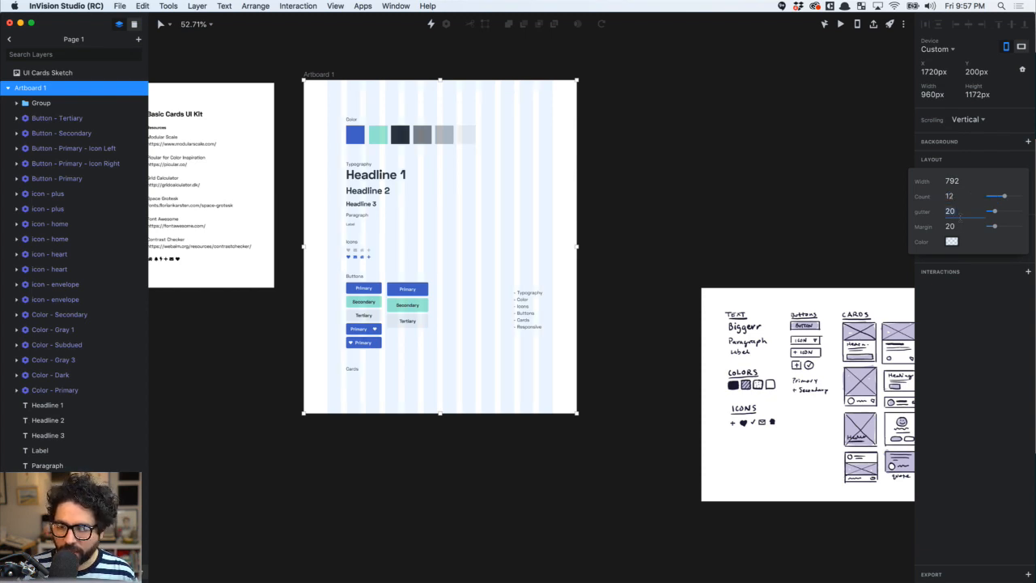
key("Tab")
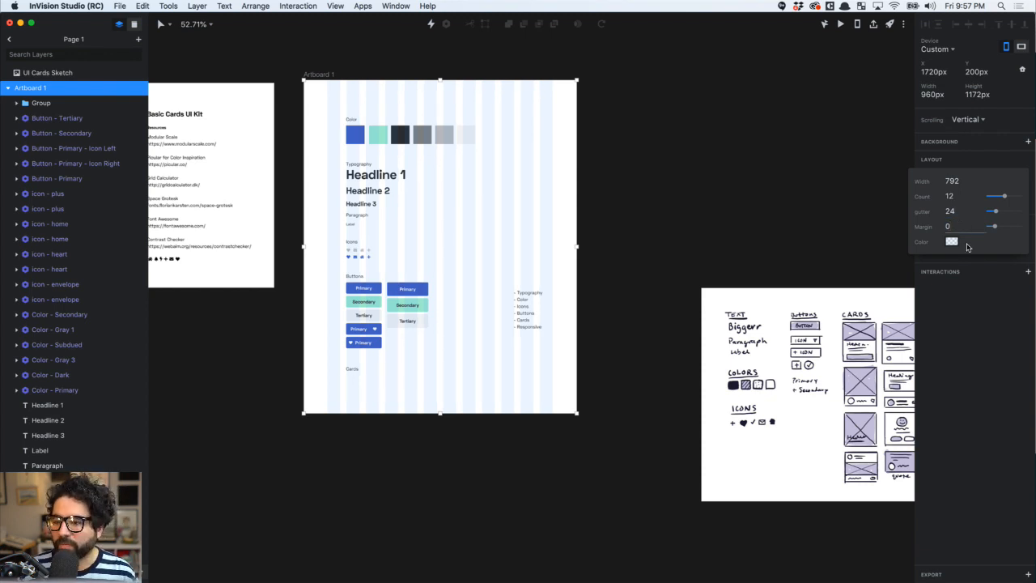
left_click(970, 346)
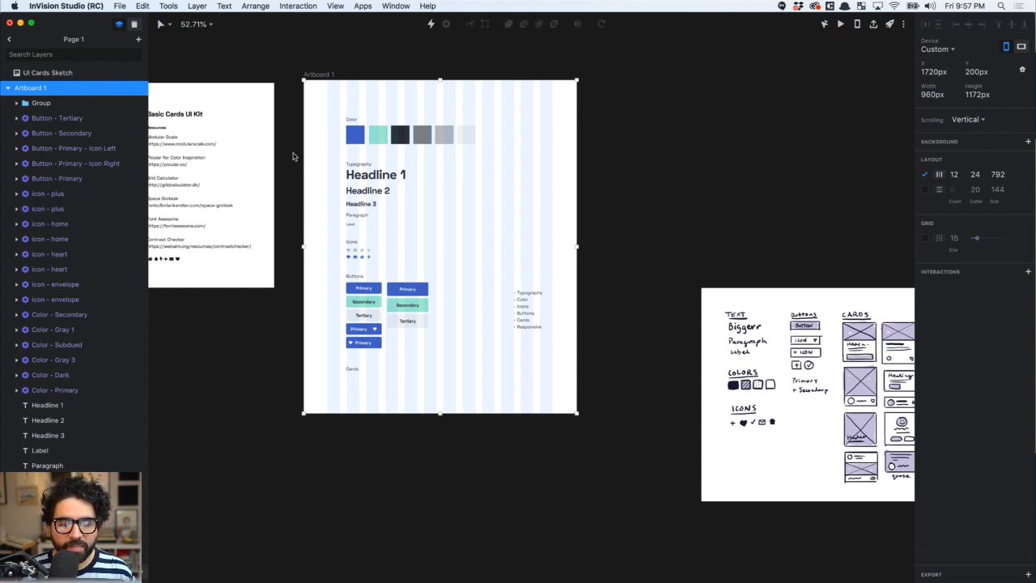
Shift the style guide contents to line up with the second grid column, moving the separate light gray swatch along with them
left_click(300, 108)
left_click_drag(324, 109, 454, 444)
mouse_move(391, 141)
left_mouse_down()
mouse_move(403, 133)
mouse_move(382, 139)
left_mouse_up()
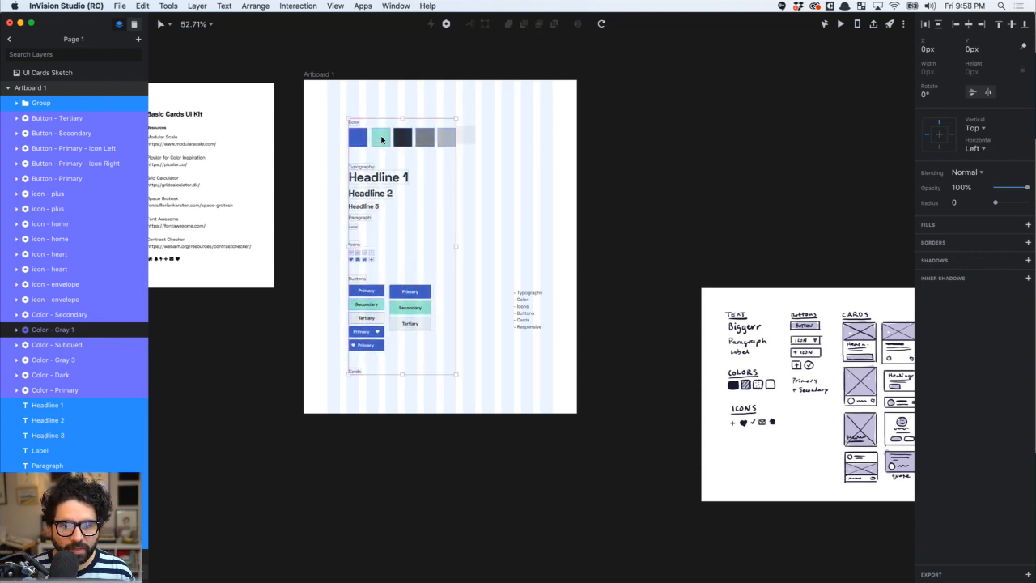
scroll(367, 148, "up", 5)
left_click(619, 153)
left_click_drag(538, 135, 541, 131)
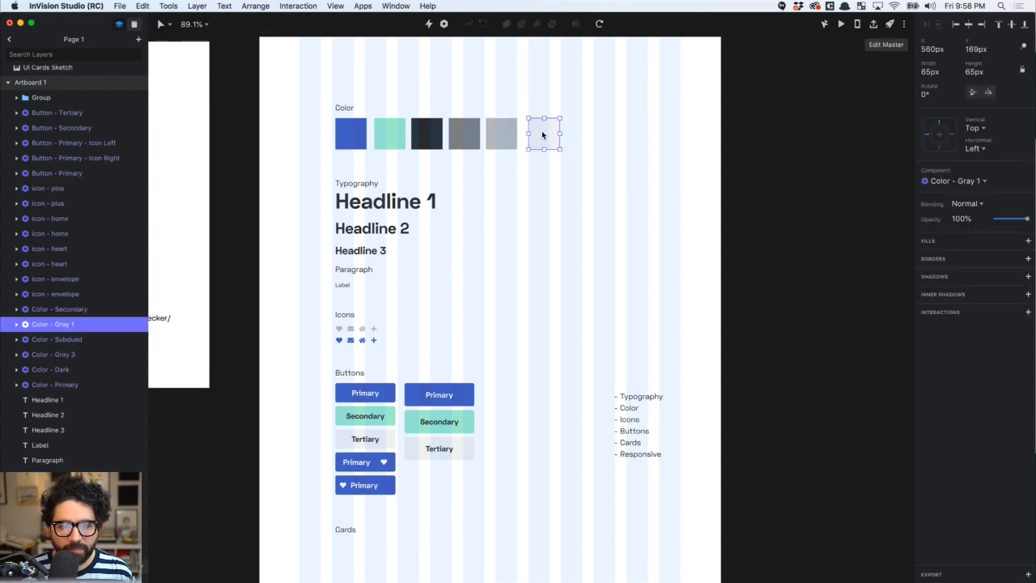
Try a width of 106 px on all six color swatches
left_click(351, 123)
scroll(351, 122, "up", 5)
left_click_drag(378, 146, 669, 139)
scroll(494, 138, "down", 5)
left_click(936, 71)
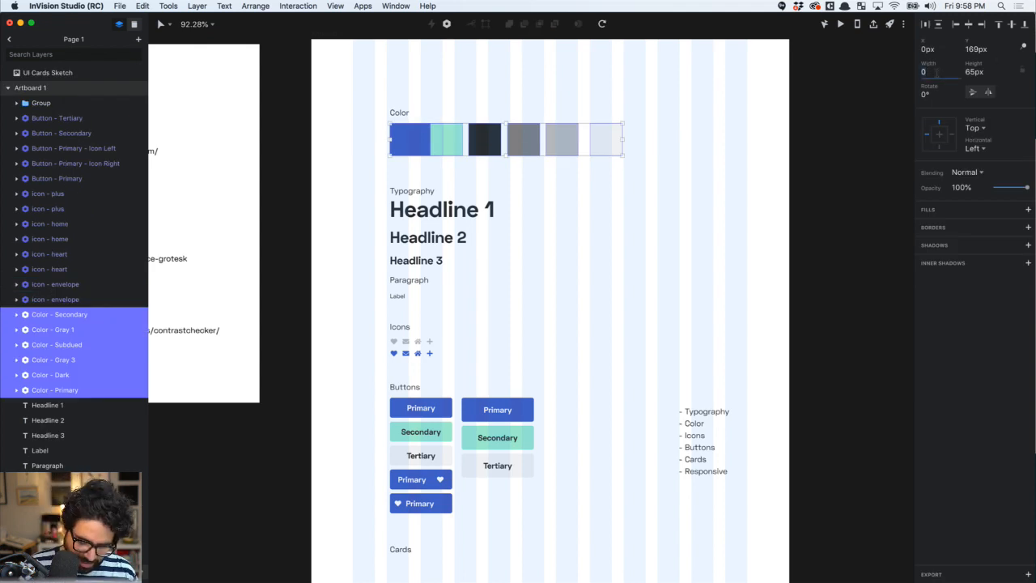
type("106")
key("Return")
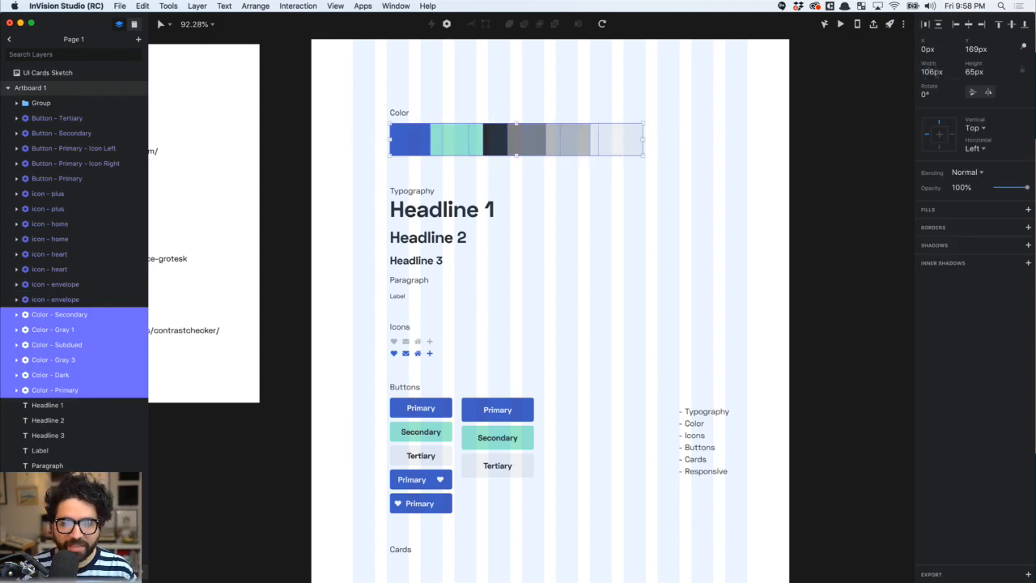
Move the light gray swatch toward the far end of the grid and distribute the six swatches horizontally
left_click(718, 173)
left_click(630, 141)
left_click_drag(630, 141, 706, 144)
scroll(692, 146, "up", 5)
scroll(706, 144, "down", 5)
left_click_drag(781, 123, 388, 145)
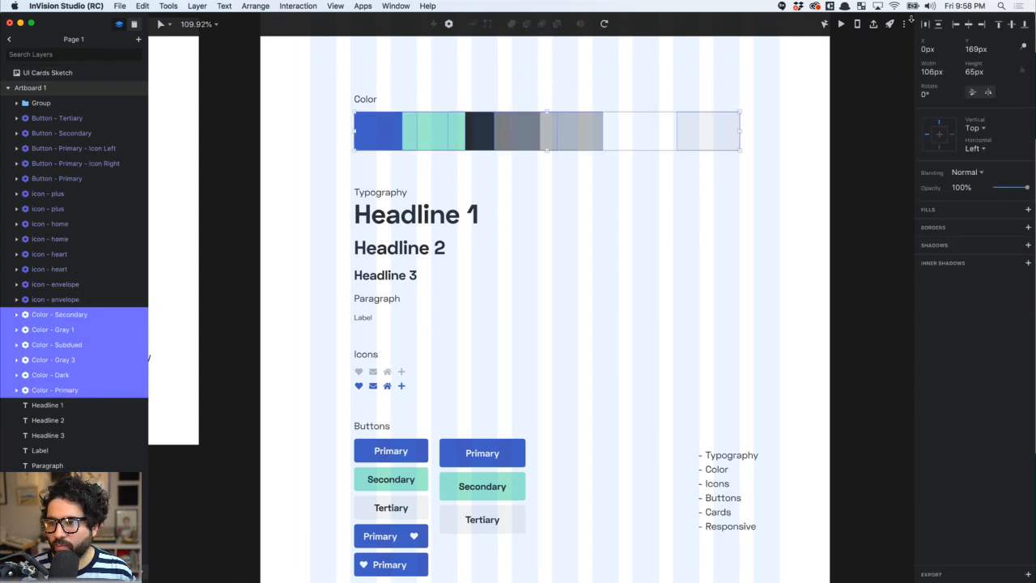
left_click(927, 23)
Align the light gray swatch with the last two grid columns and widen it to 112 px
left_click_drag(717, 127, 749, 122)
scroll(752, 124, "up", 5)
left_click_drag(803, 151, 812, 150)
scroll(812, 142, "down", 3)
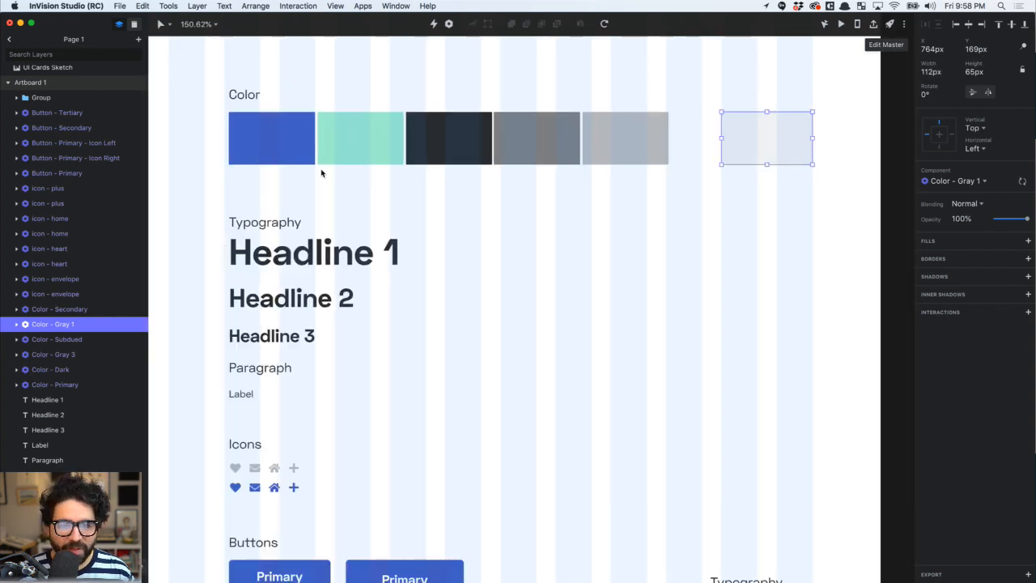
Align the primary blue swatch with the start of the second grid column and widen it to 112 px
scroll(324, 171, "left", 3)
scroll(360, 162, "up", 5)
left_click(432, 161)
left_click_drag(465, 175, 456, 177)
key("super+Right")
key("super+Right")
key("super+Right")
key("super+Right")
key("super+Right")
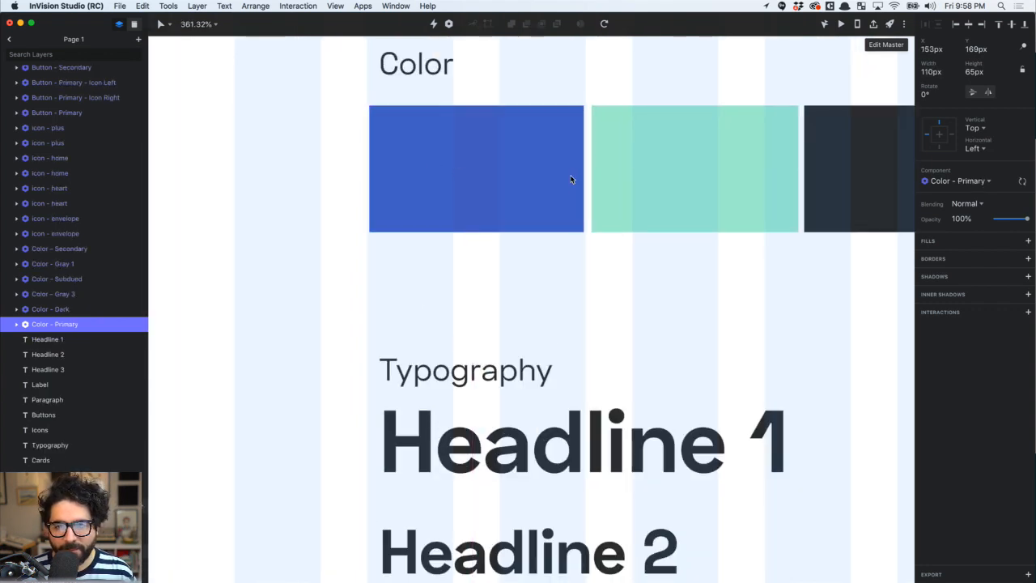
Set the width of all six color swatches to 112 px and distribute them evenly across the grid
scroll(571, 179, "down", 3)
scroll(571, 179, "down", 8)
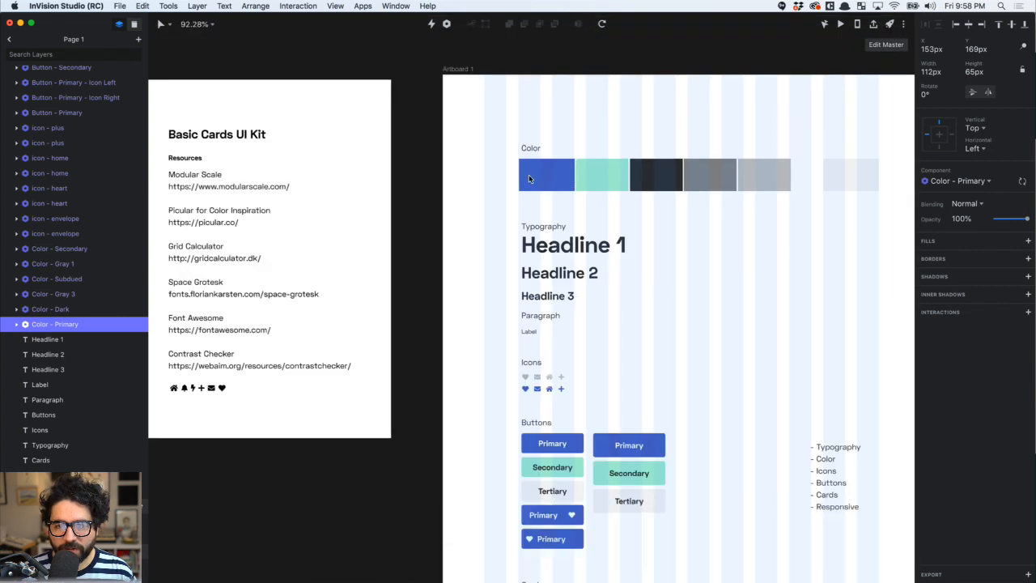
left_click_drag(500, 160, 798, 186)
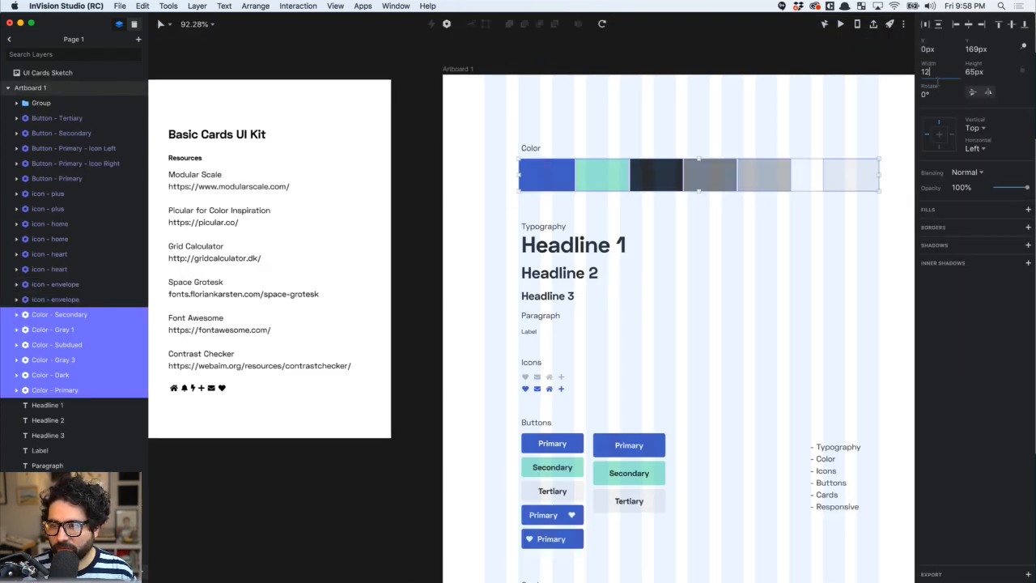
key("Return")
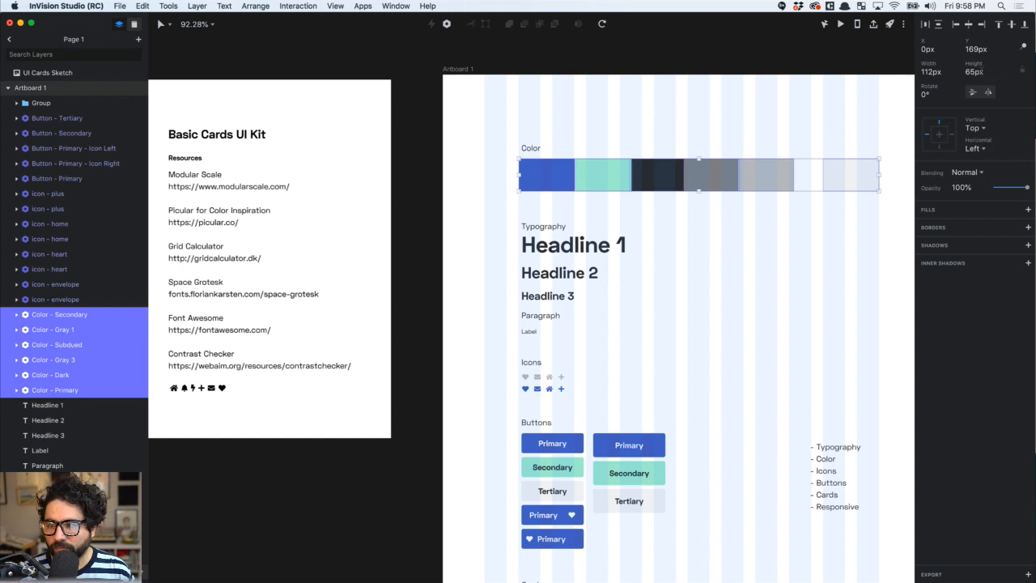
left_click(927, 25)
left_click(817, 260)
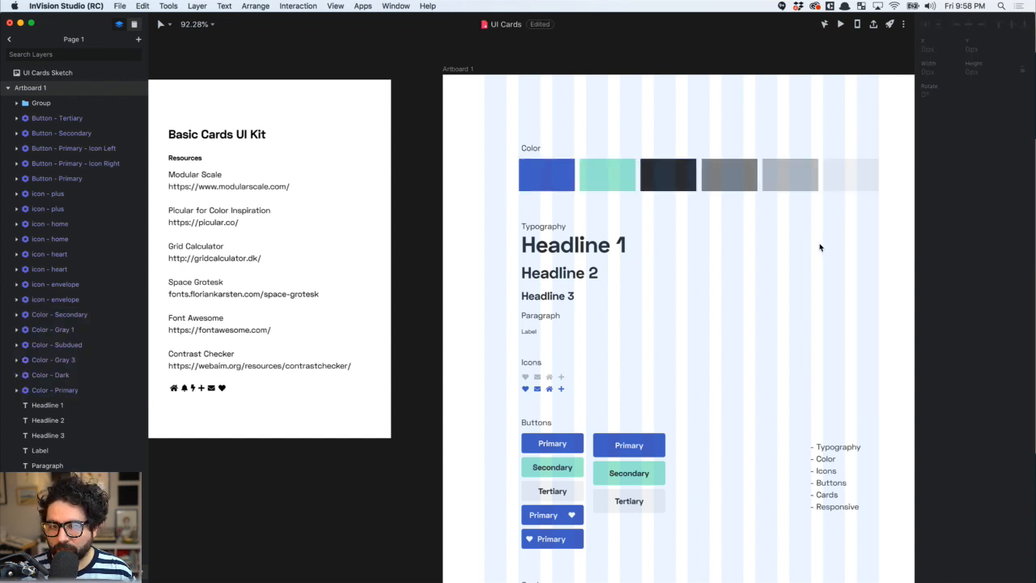
Extend the lower edge of Artboard 1 to a height of 1593 px, making room below the Cards heading
scroll(820, 244, "down", 4)
scroll(658, 252, "right", 3)
scroll(657, 256, "down", 3)
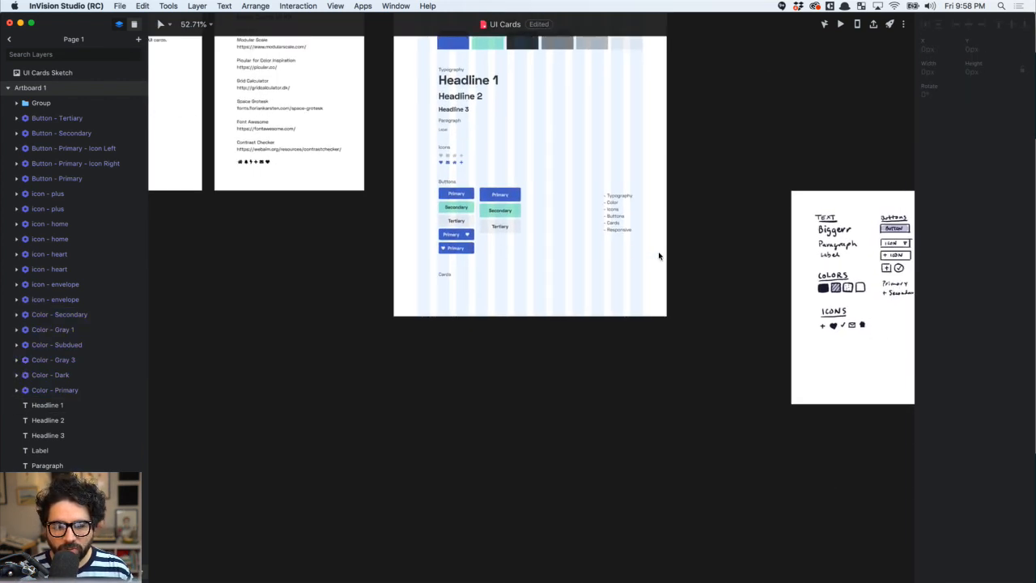
scroll(420, 187, "up", 5)
left_click(408, 153)
scroll(480, 300, "down", 4)
left_click_drag(510, 350, 539, 468)
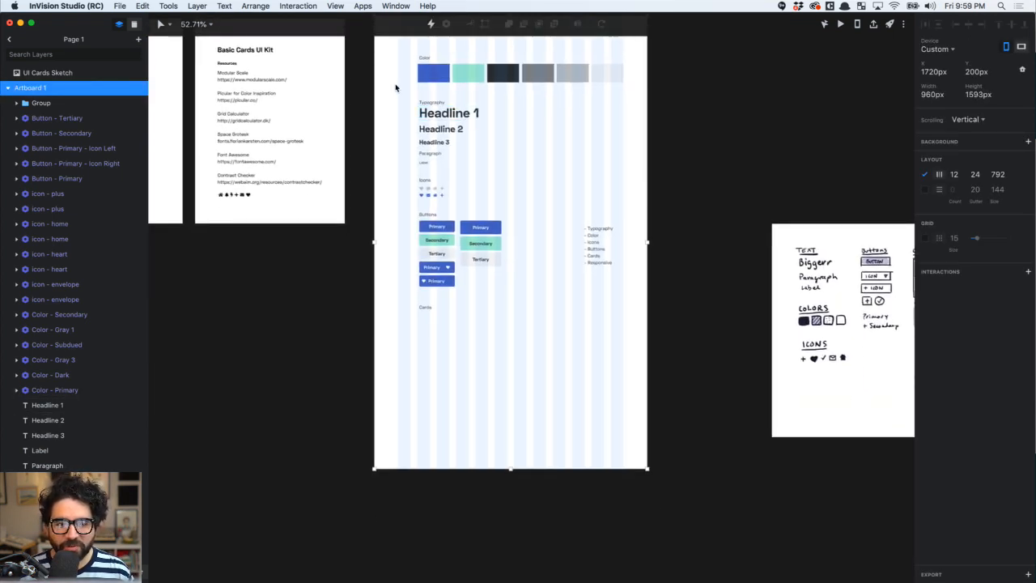
left_click_drag(396, 87, 493, 96)
key("super+z")
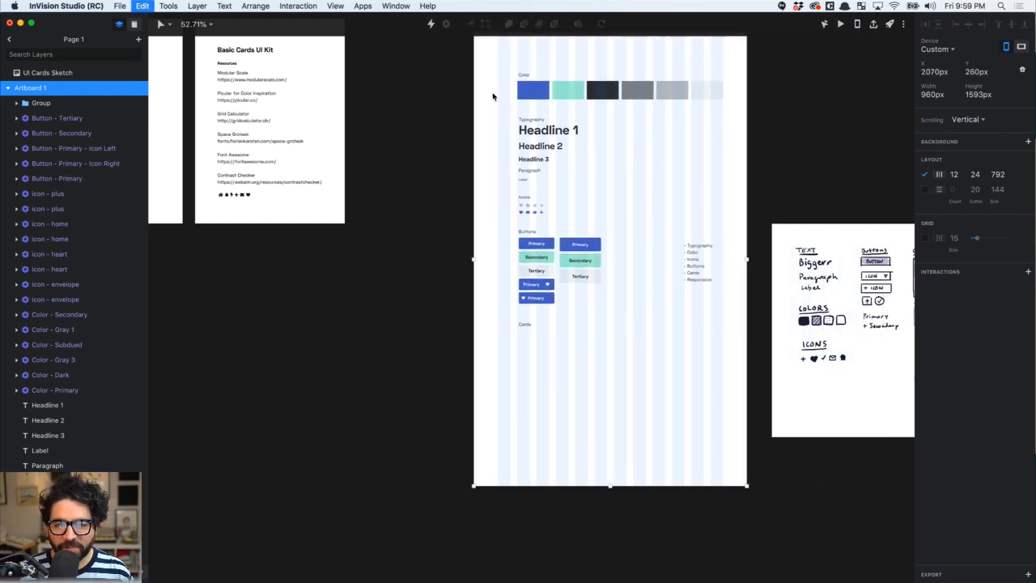
left_click(345, 231)
scroll(355, 312, "up", 5)
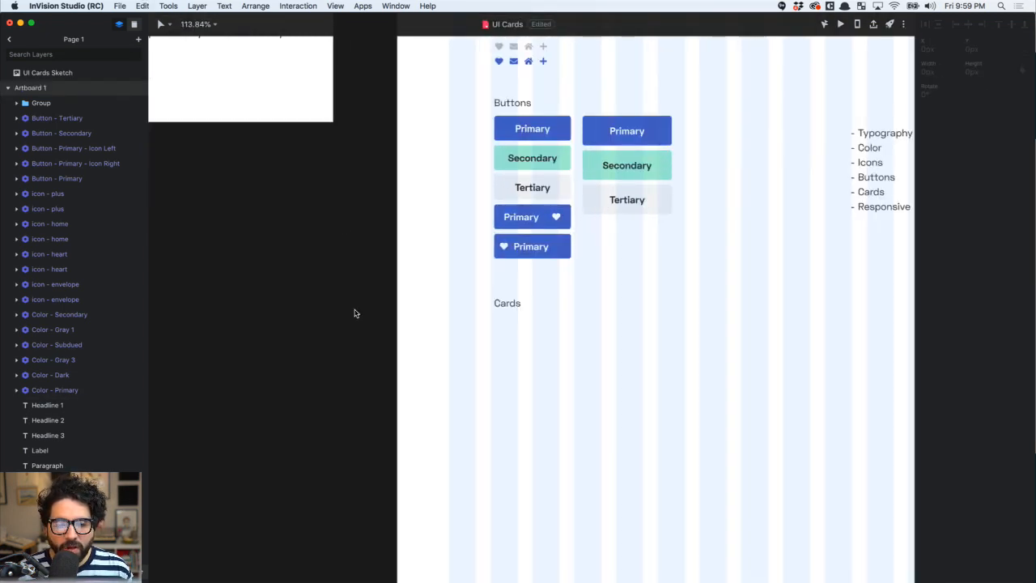
scroll(354, 313, "right", 4)
scroll(354, 313, "down", 1)
scroll(354, 313, "right", 4)
scroll(355, 313, "down", 4)
left_click_drag(645, 273, 556, 307)
scroll(556, 307, "left", 5)
left_click(429, 256)
key("z")
left_click_drag(439, 238, 838, 467)
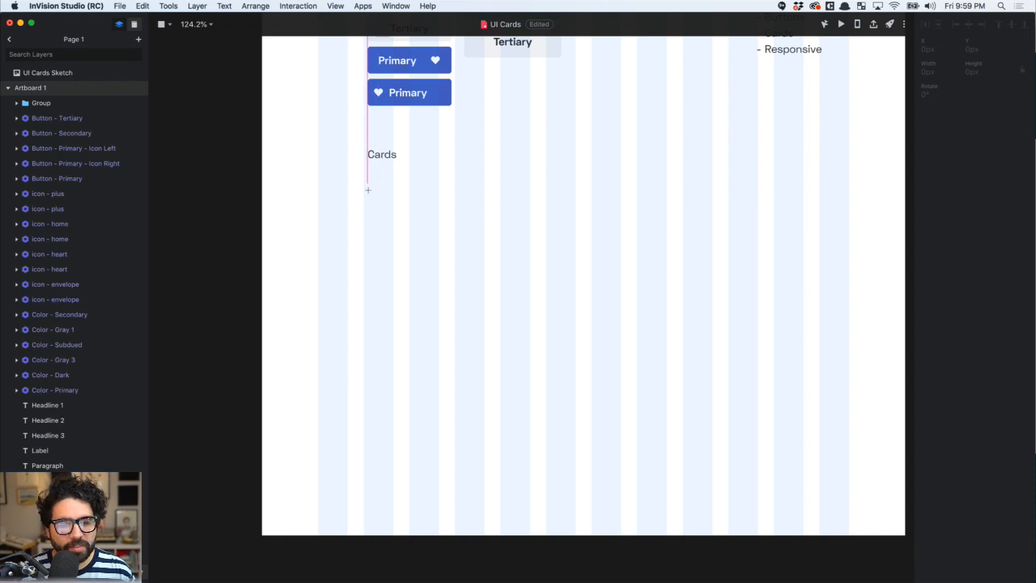
key("super+1")
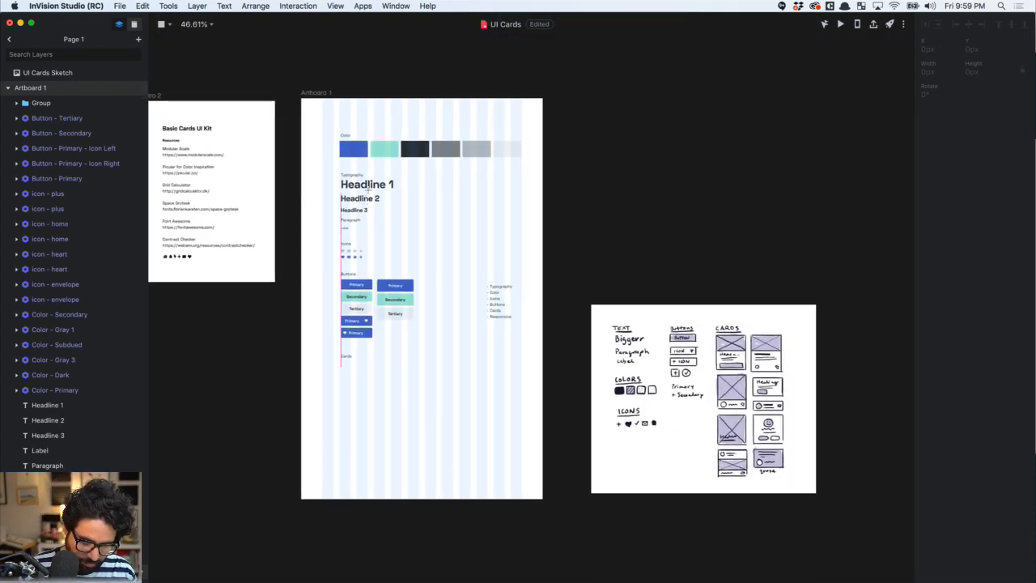
key("Escape")
Left-align the section labels, text samples, heart icons and first button column with the primary blue swatch at X 153 px
left_click_drag(325, 130, 520, 374)
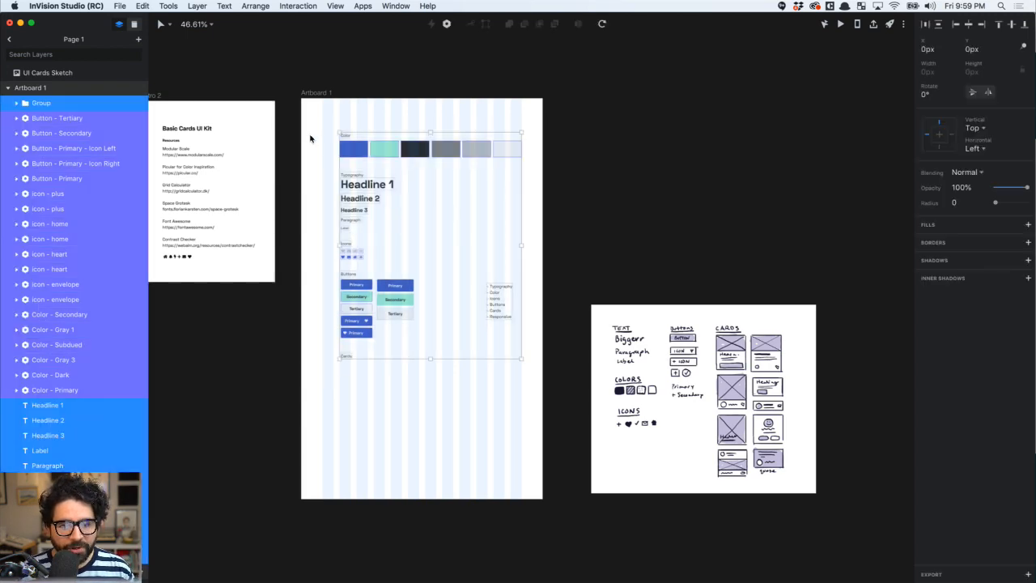
scroll(311, 138, "up", 5)
scroll(318, 169, "down", 3)
left_click(318, 169)
left_click_drag(335, 152, 353, 519)
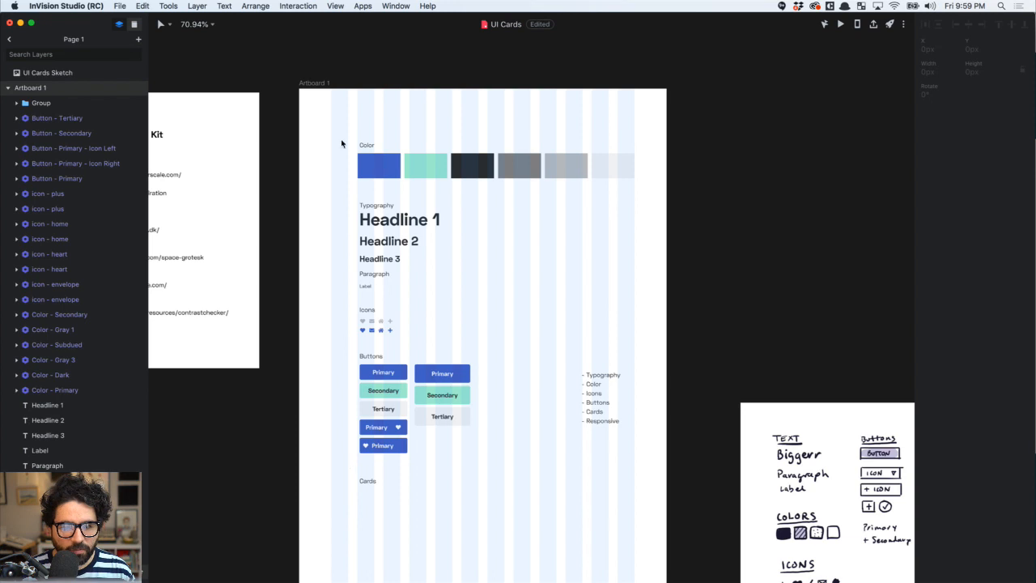
left_click_drag(340, 128, 361, 503)
scroll(369, 294, "up", 5)
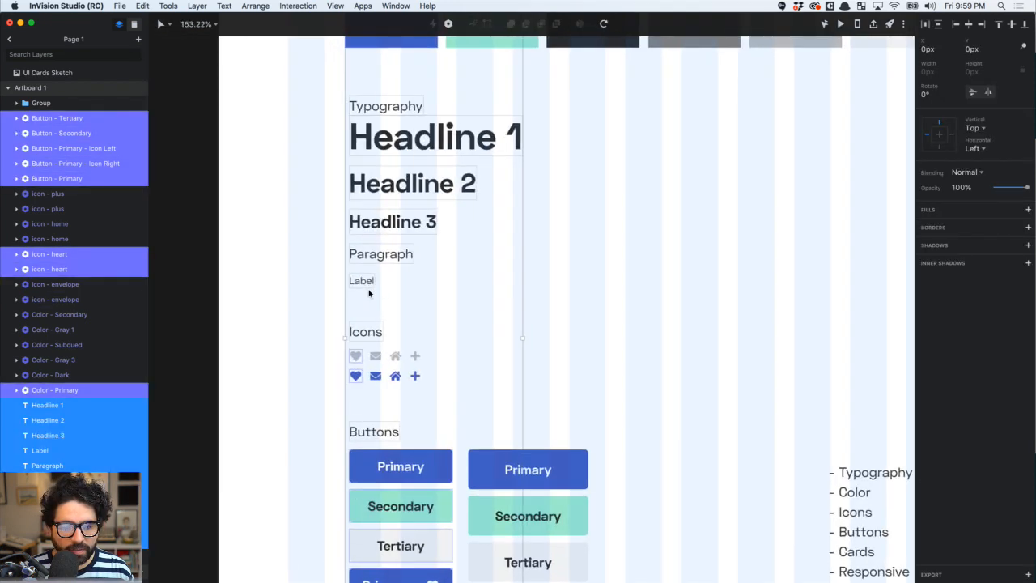
left_click(957, 25)
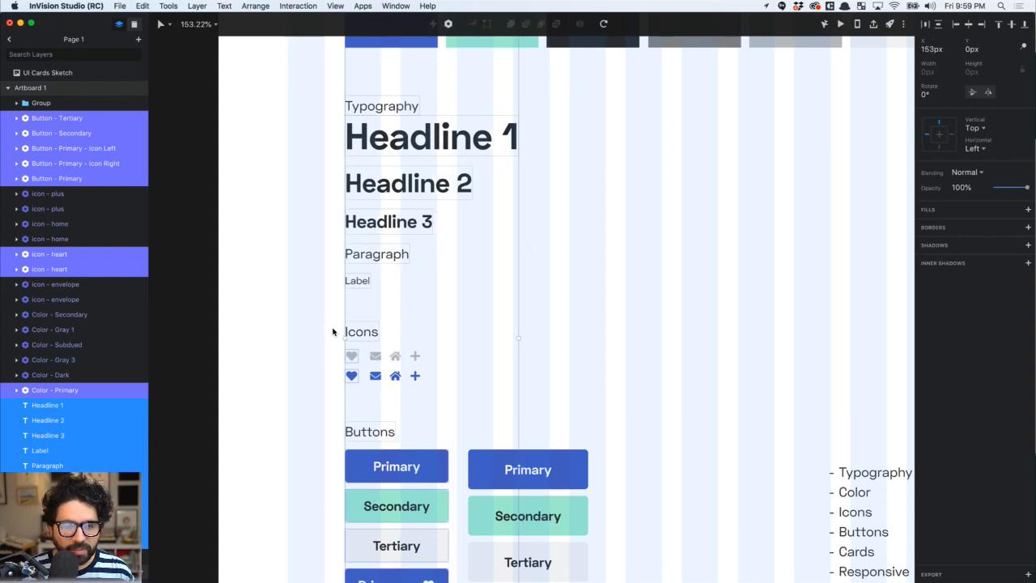
scroll(331, 331, "up", 2)
scroll(332, 331, "down", 5)
left_click(297, 162)
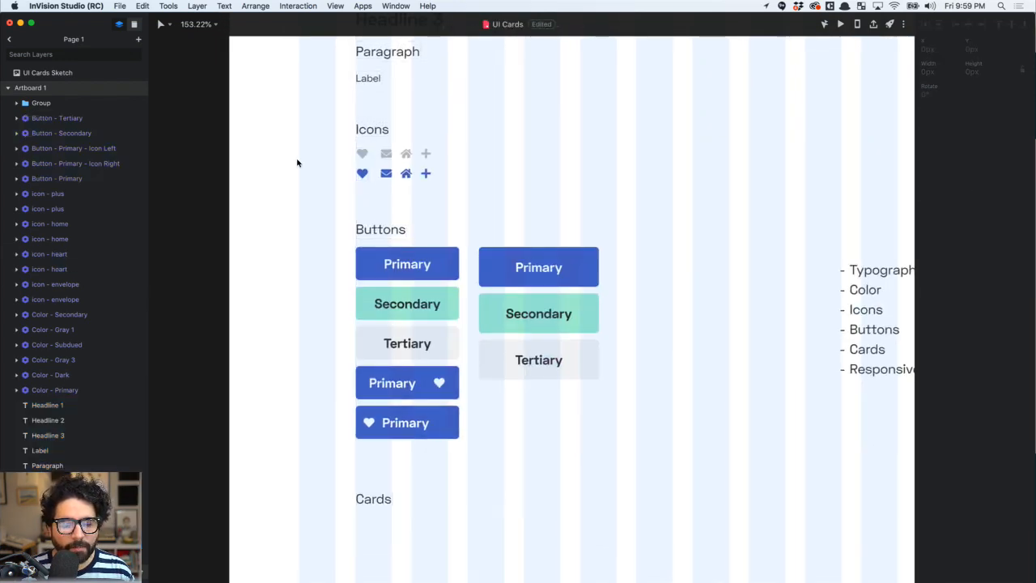
Nudge both rows of envelope, home and plus icons 4 px left, closer to the heart icons
left_click_drag(456, 148, 377, 182)
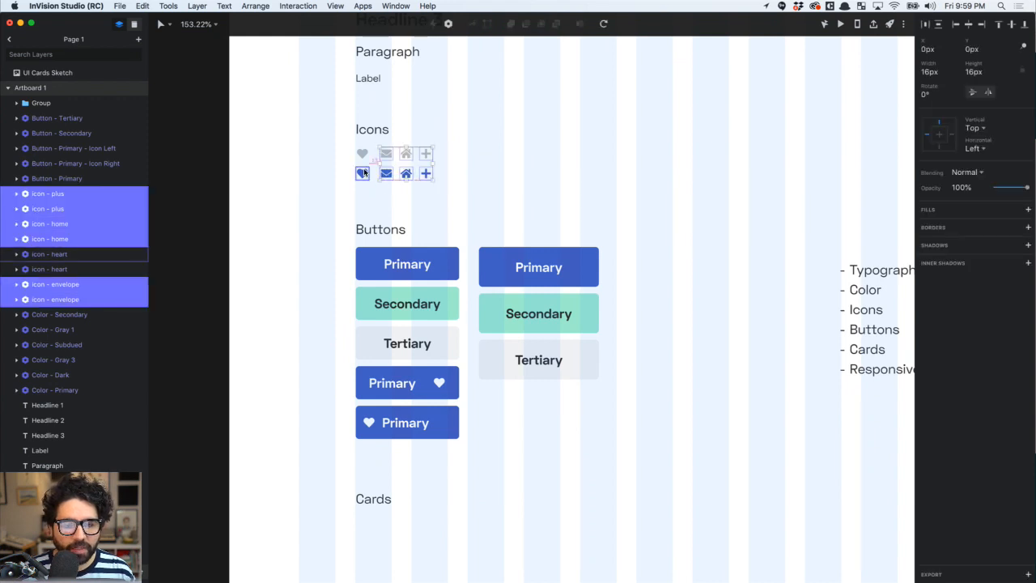
key("Left")
key("Left")
key("Left")
key("Left")
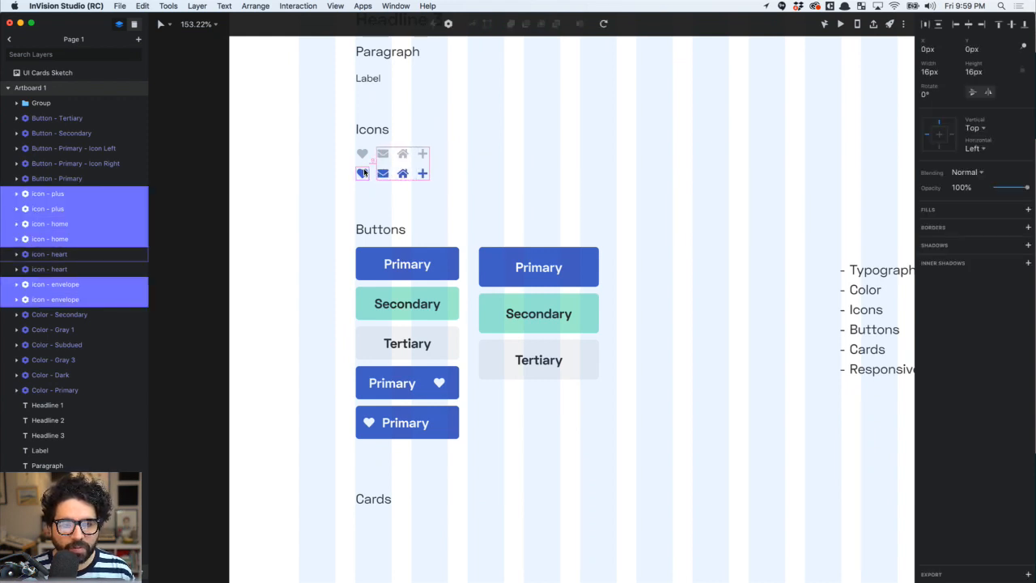
Move both button columns and the Cards heading down slightly to widen the space below the Buttons label
scroll(364, 173, "down", 3)
scroll(331, 190, "up", 3)
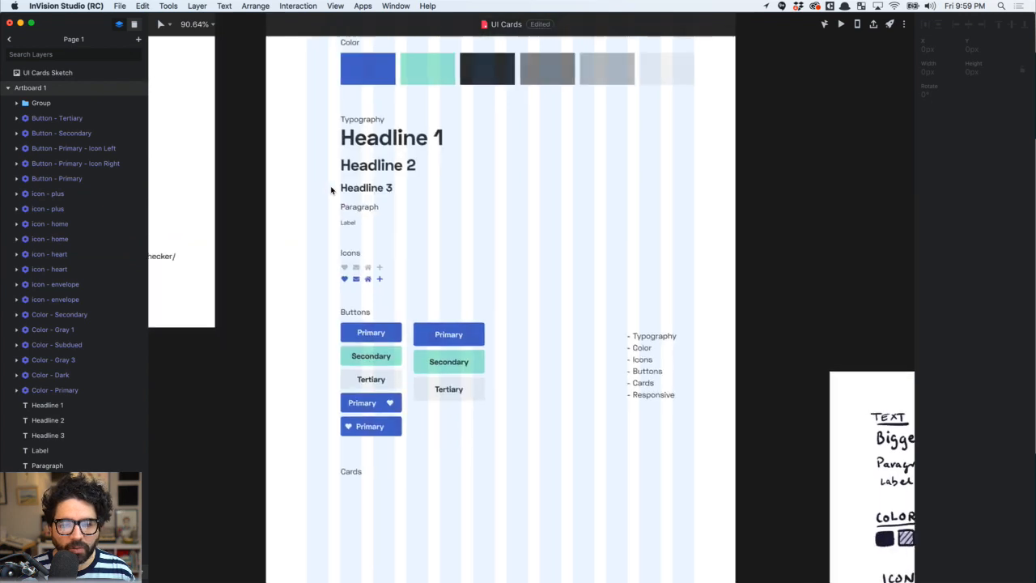
scroll(300, 241, "up", 2)
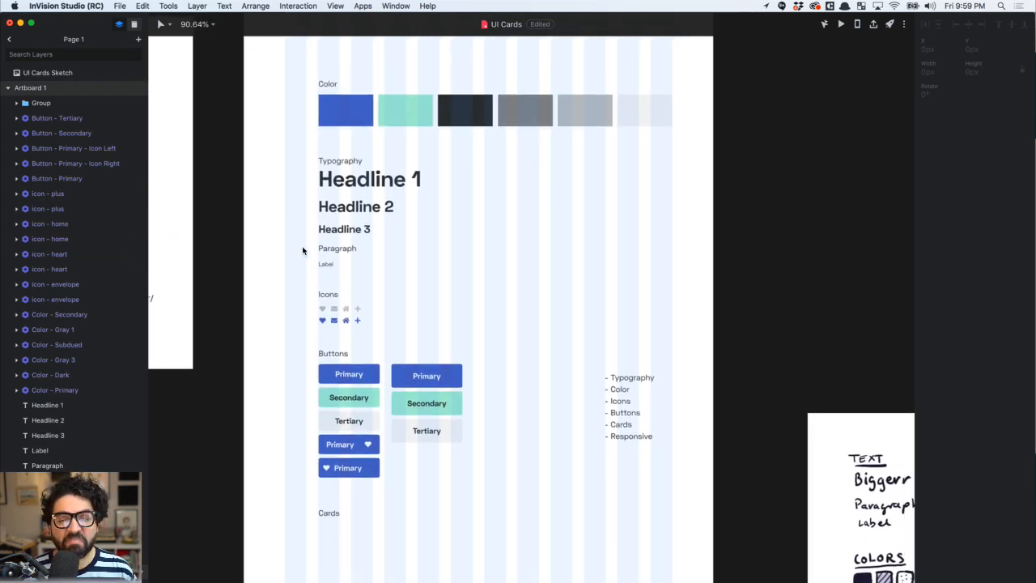
scroll(302, 250, "up", 1)
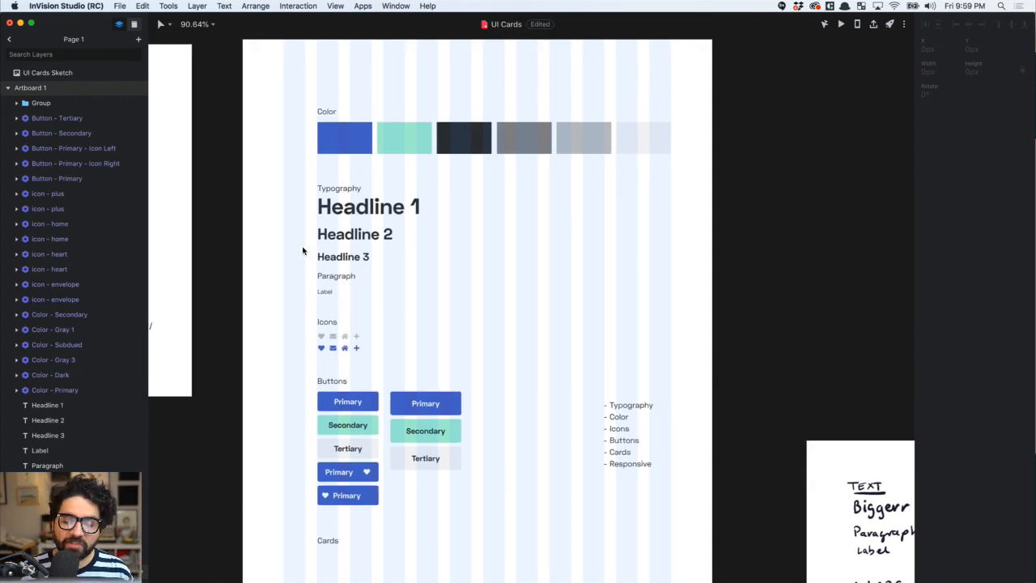
scroll(303, 250, "down", 1)
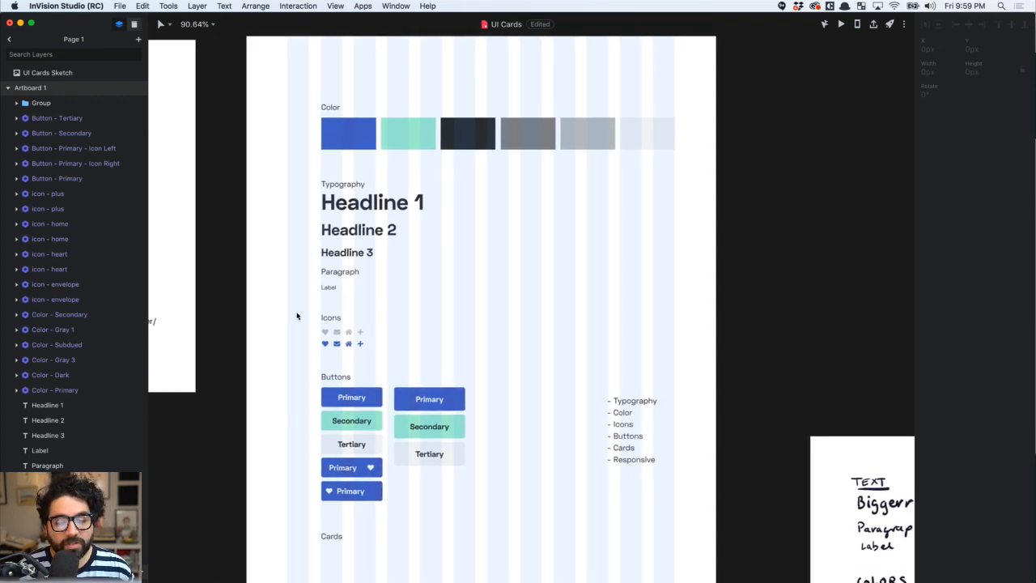
scroll(296, 316, "down", 1)
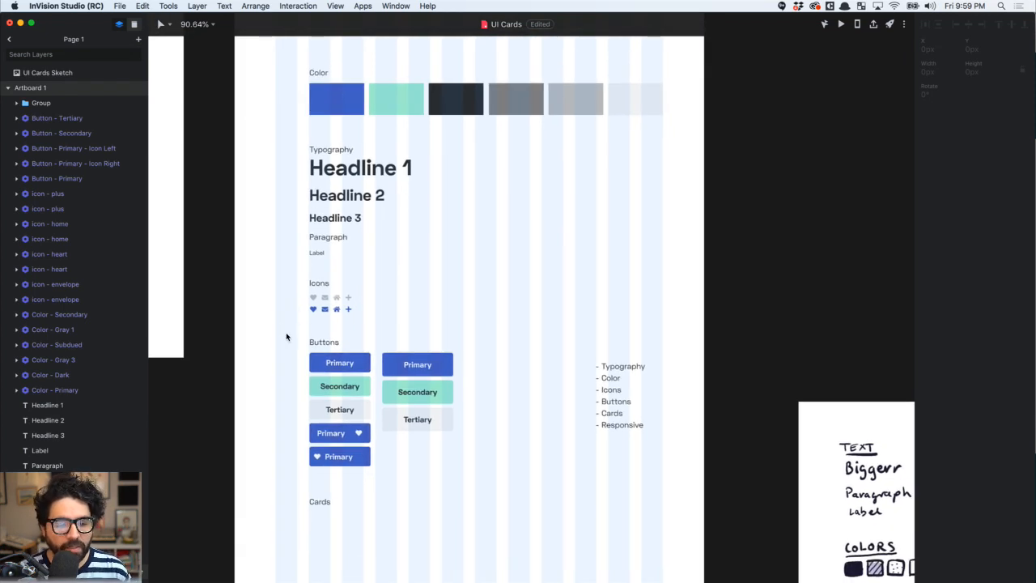
left_click_drag(286, 373, 479, 540)
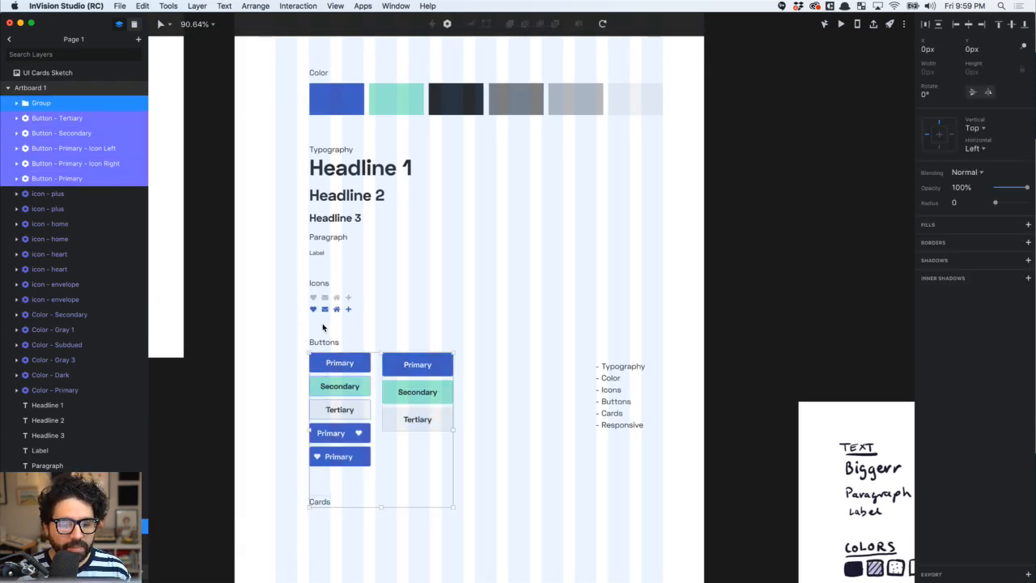
key("Down")
key("Down")
key("Down")
key("Down")
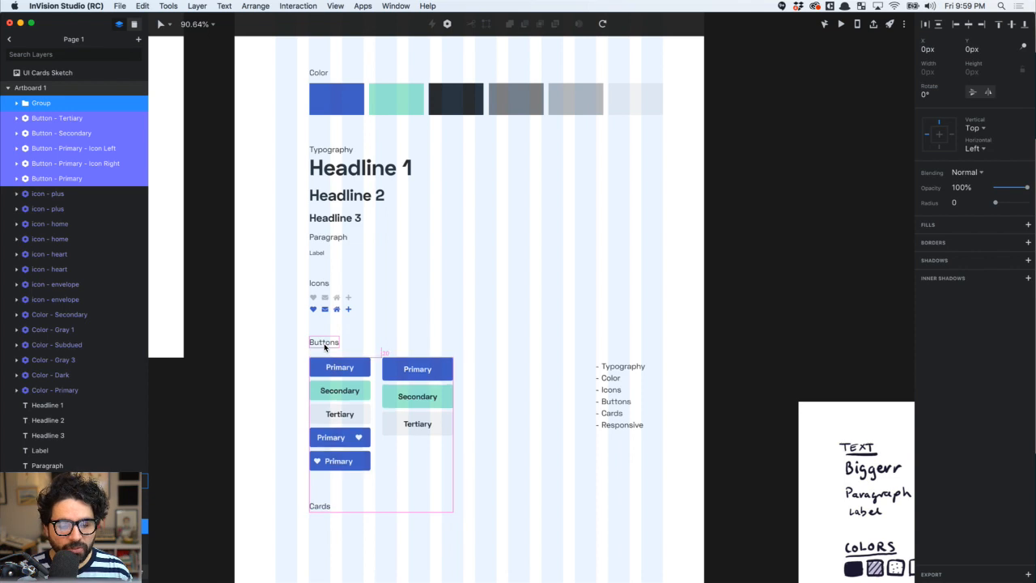
key("Up")
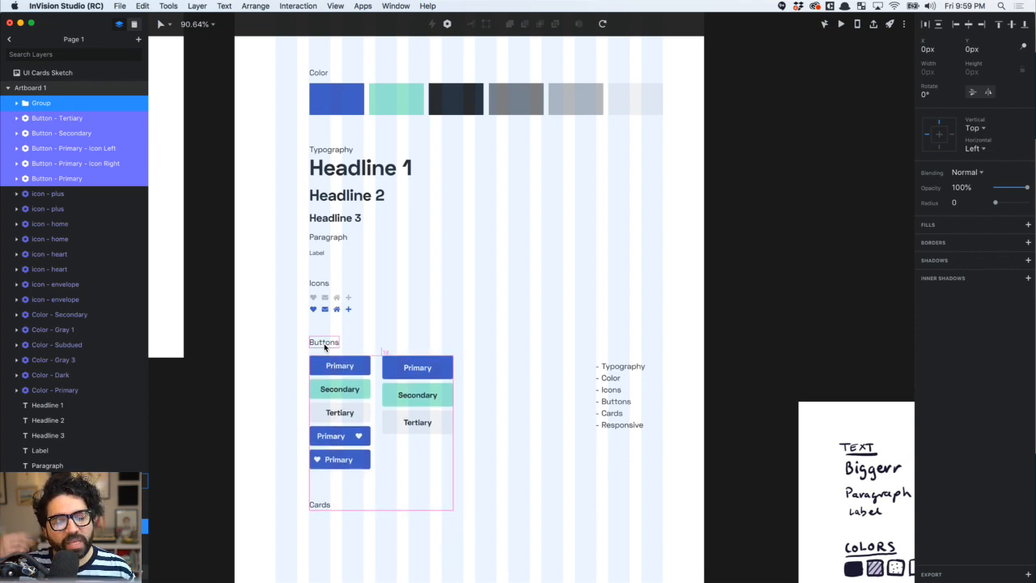
left_click(543, 343)
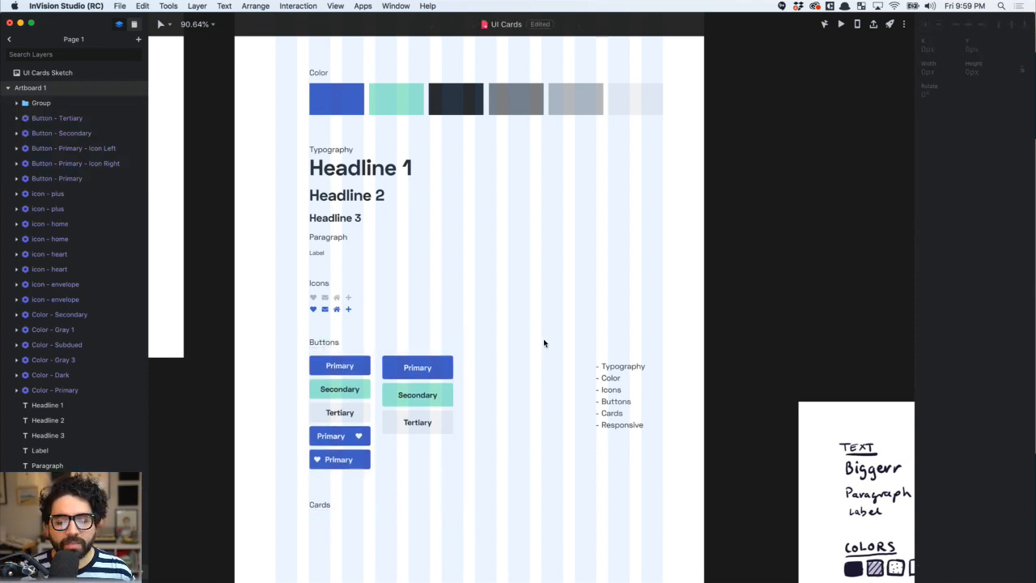
Group the six color swatches under the Color label
scroll(544, 343, "down", 5)
scroll(544, 343, "right", 2)
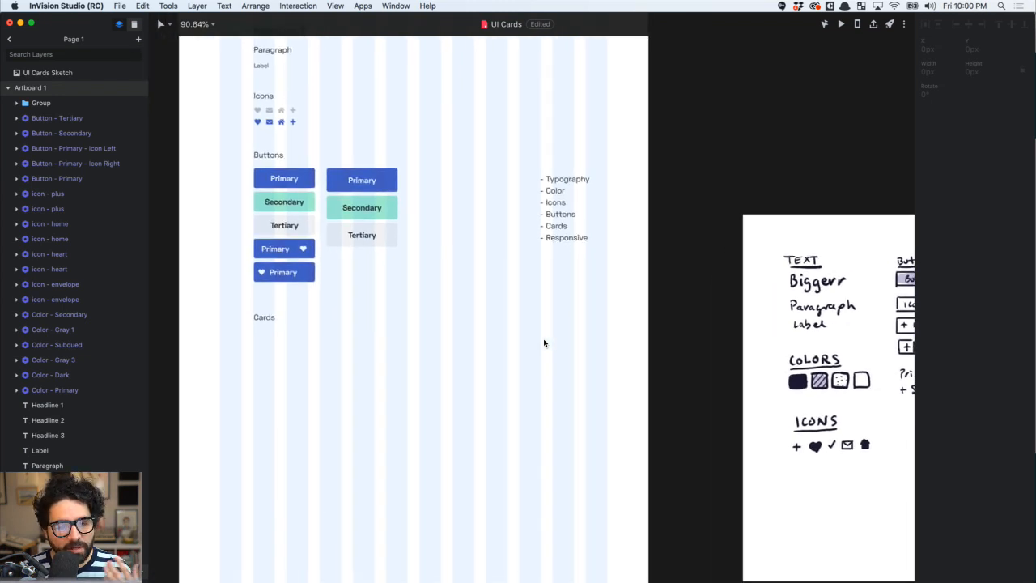
left_click(265, 318)
scroll(417, 349, "down", 5)
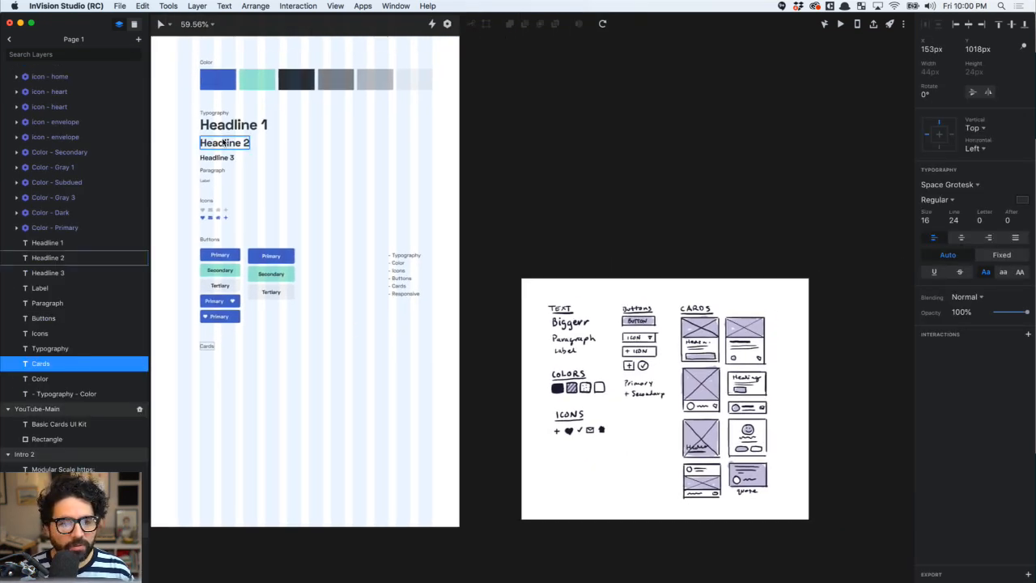
left_click_drag(181, 78, 407, 84)
scroll(407, 84, "up", 5)
scroll(407, 84, "up", 3)
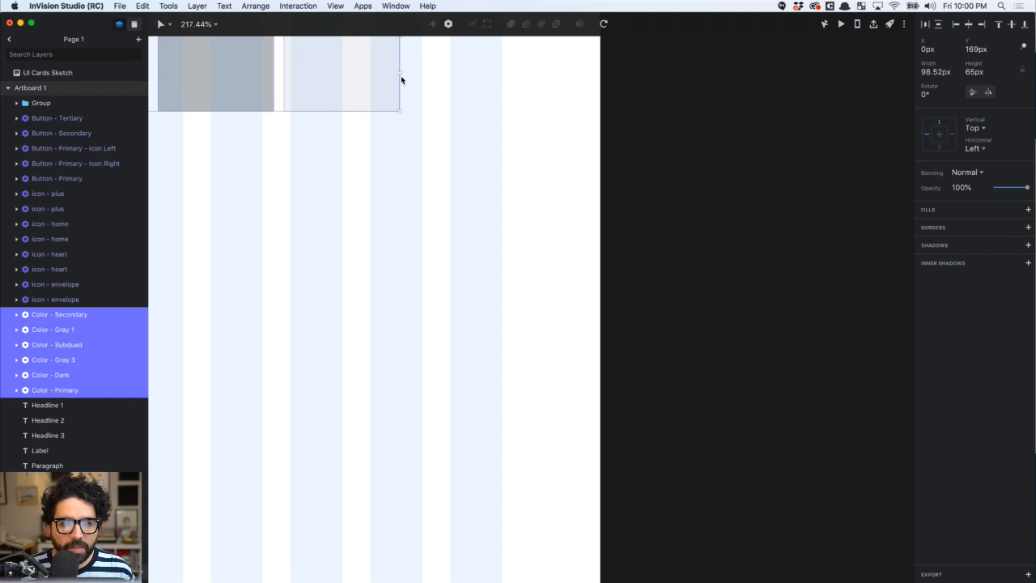
scroll(403, 73, "up", 5)
key("super+g")
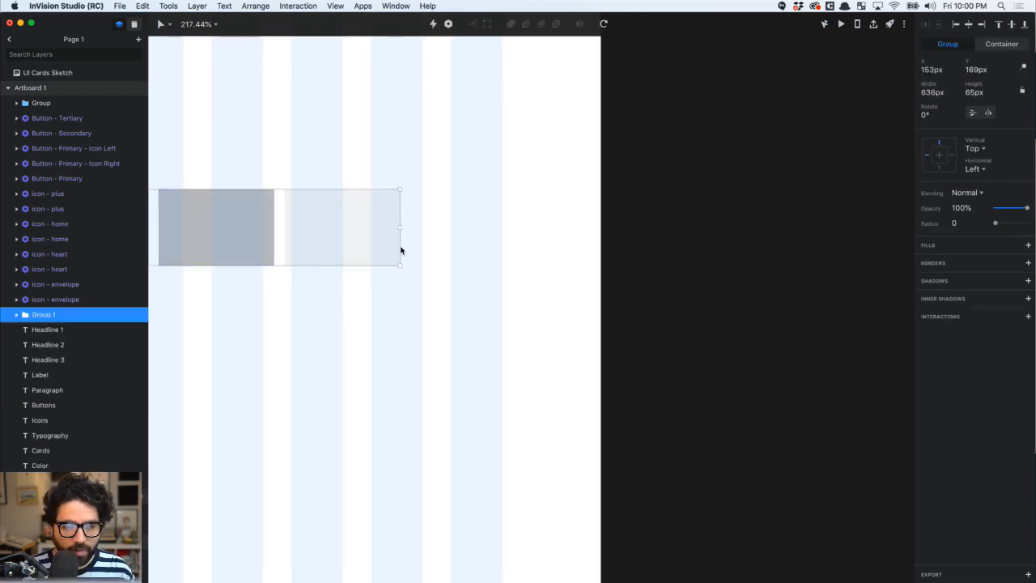
Widen the swatch group to 655 px so it ends at the eleventh grid column's right edge, and ungroup it
left_click_drag(399, 241, 421, 239)
scroll(420, 231, "up", 5)
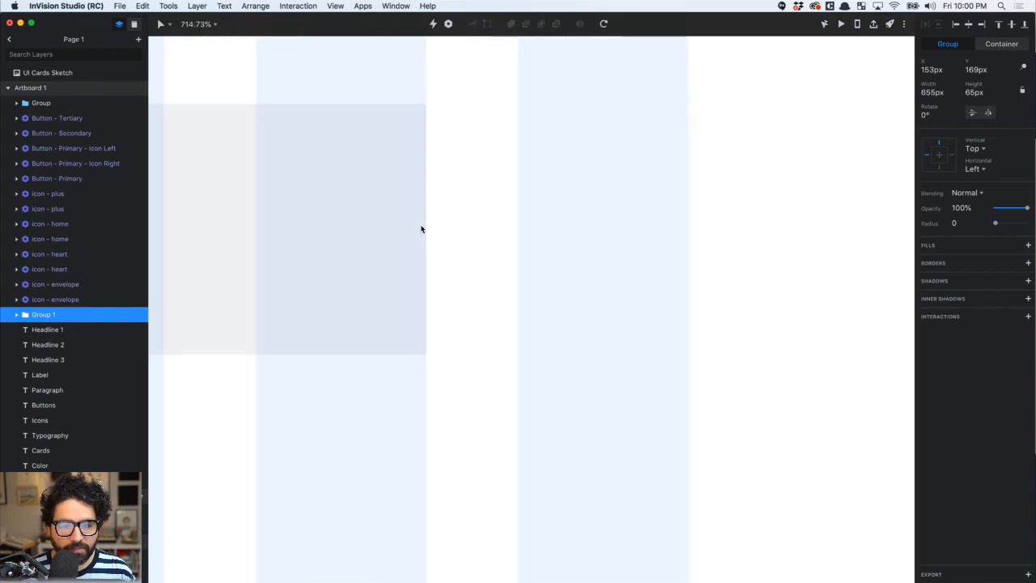
scroll(420, 229, "down", 10)
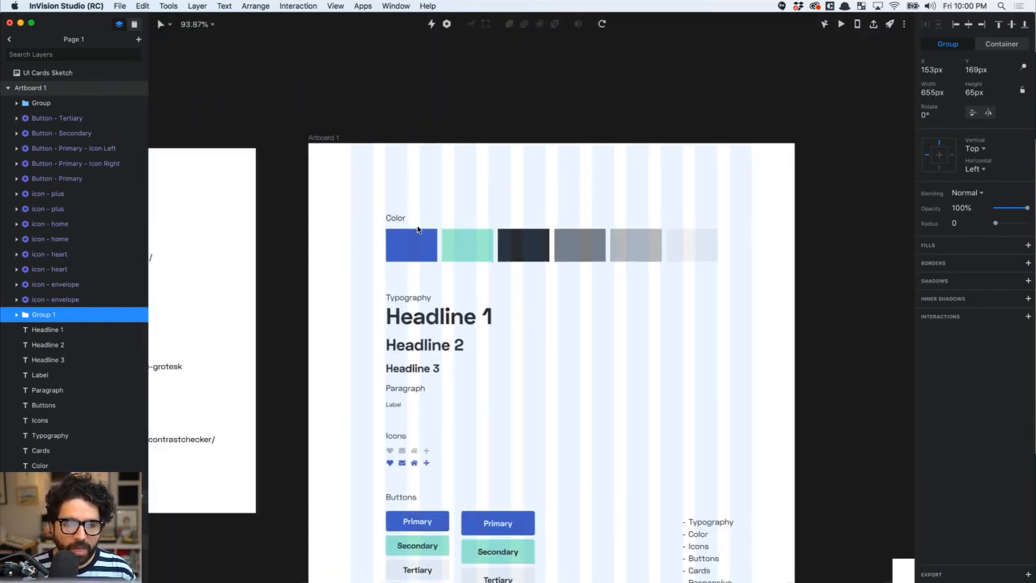
key("super+shift+g")
Switch to Chrome and open the bookmarked Design notes site in a new tab
mouse_move(426, 576)
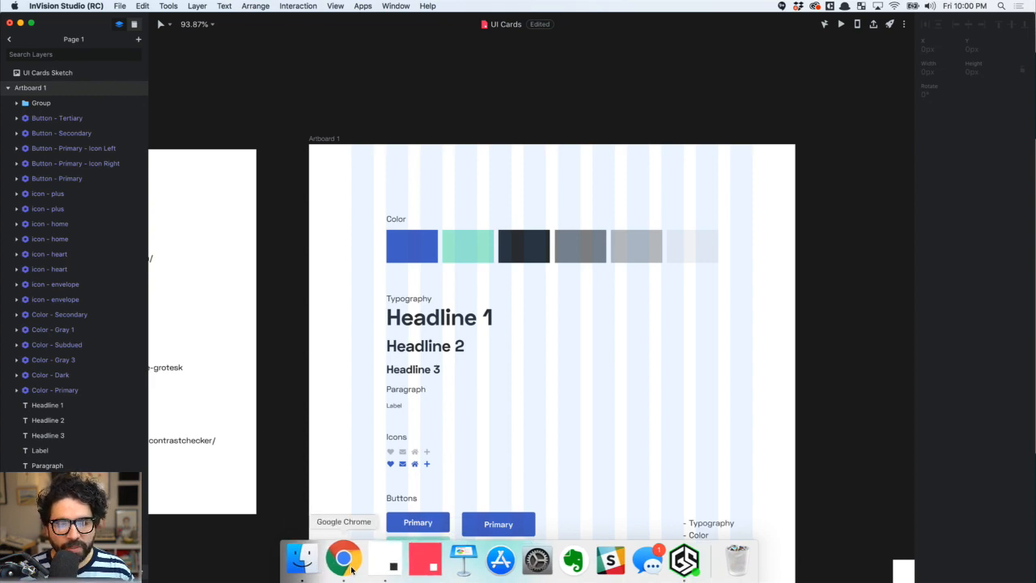
left_click(351, 570)
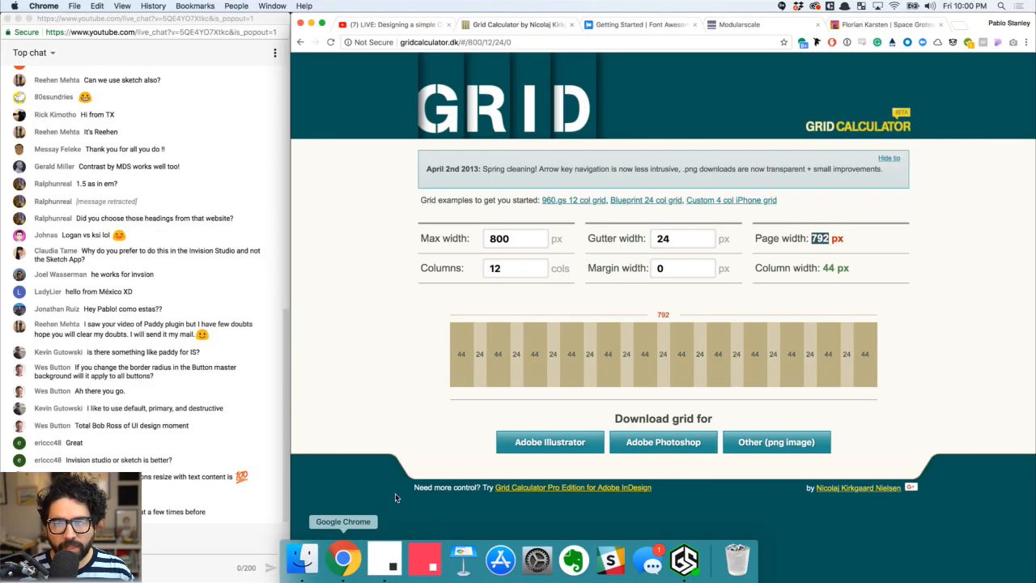
left_click(960, 26)
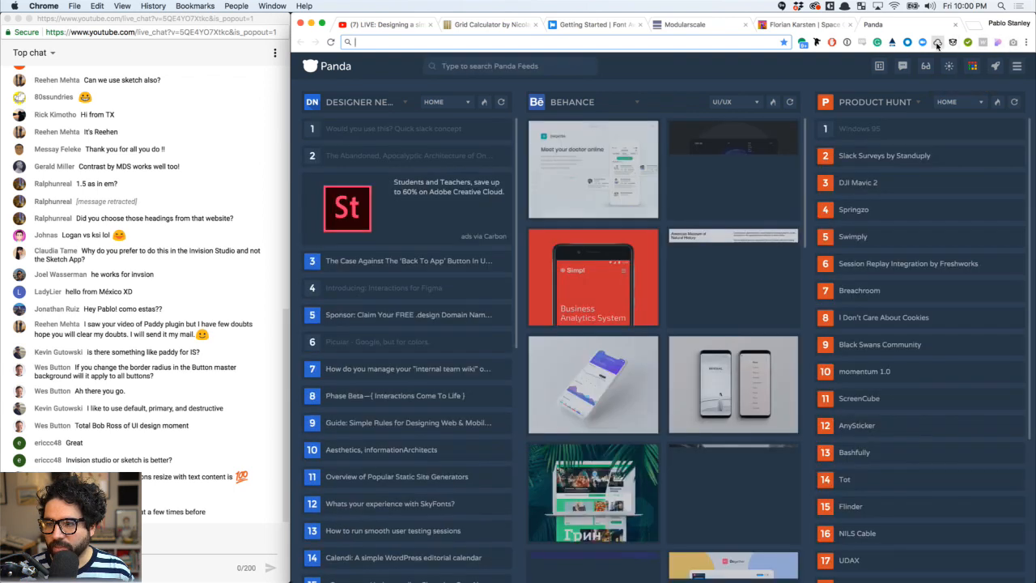
left_click(939, 43)
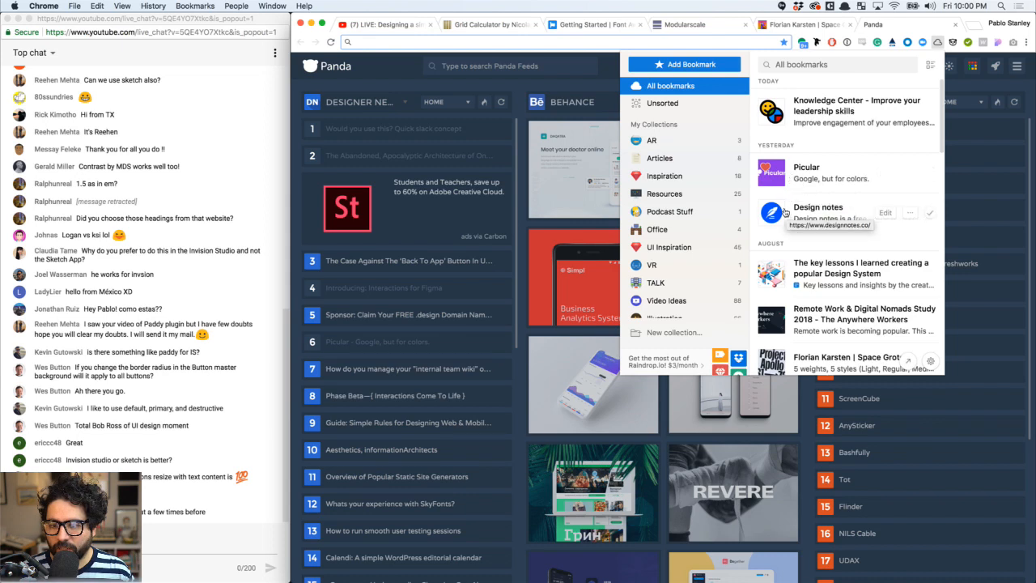
left_click(823, 202)
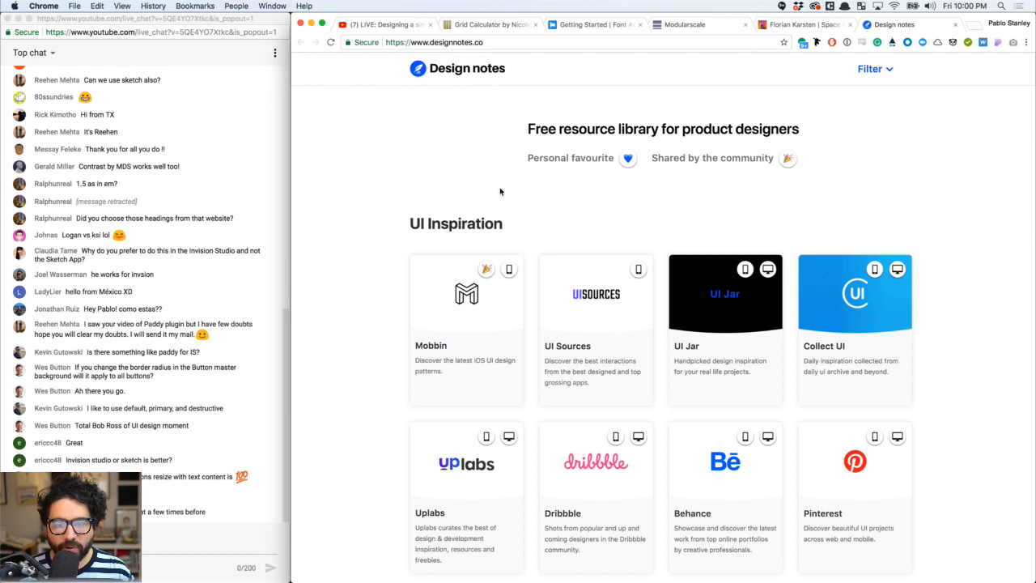
Browse the UI Inspiration resources on the Design notes site
scroll(447, 214, "down", 1)
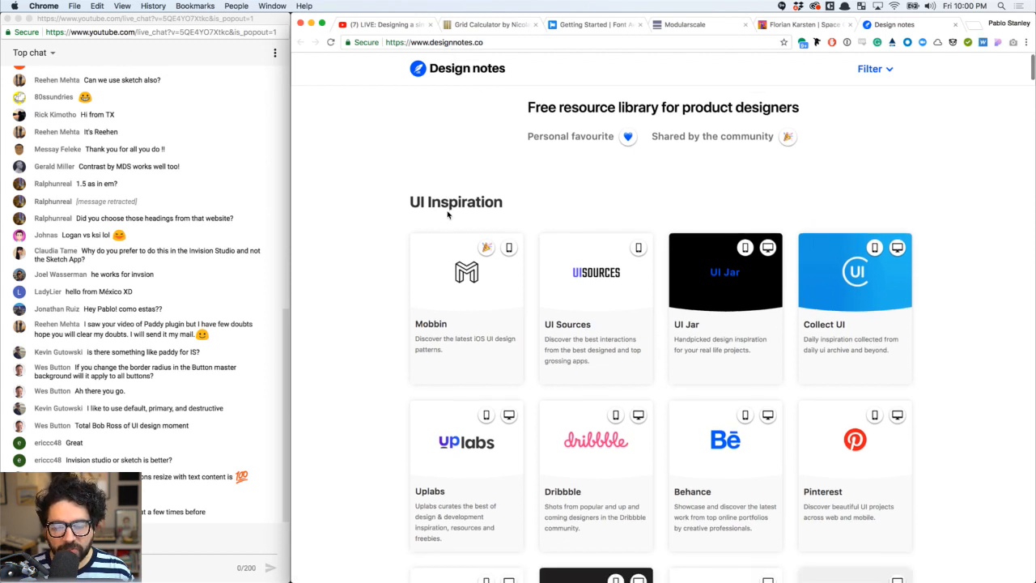
scroll(450, 200, "down", 1)
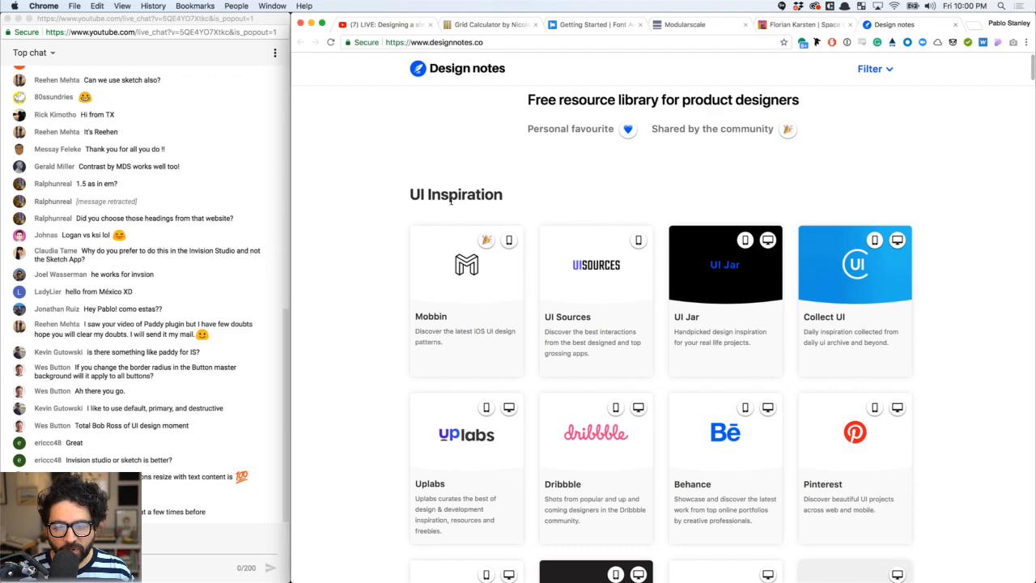
scroll(451, 203, "down", 2)
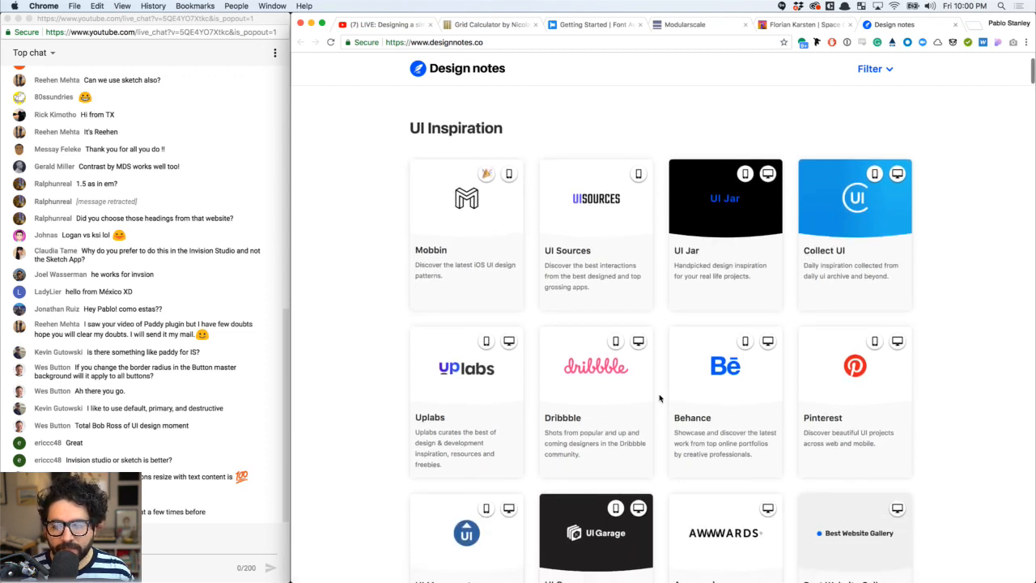
scroll(659, 398, "down", 5)
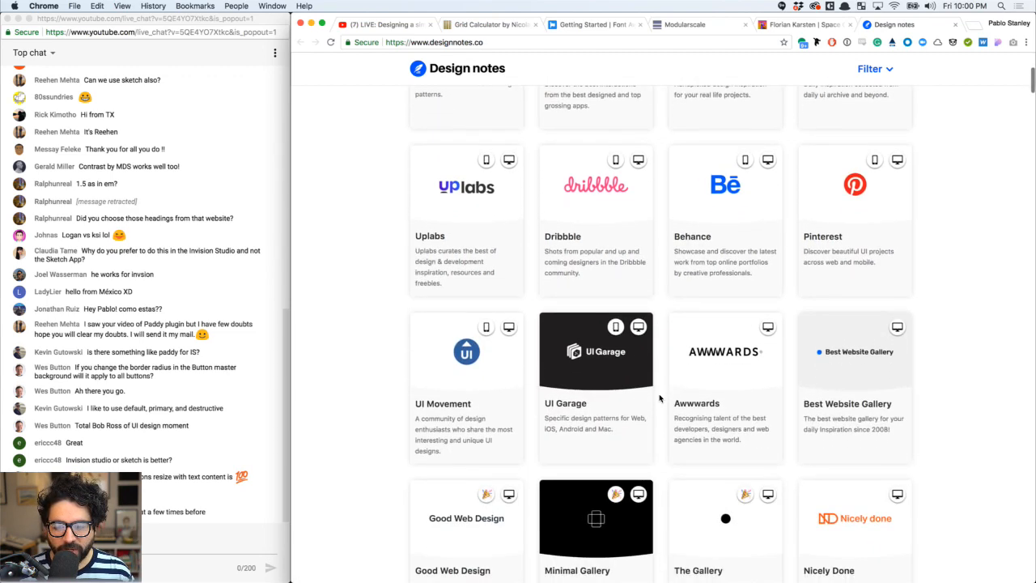
scroll(659, 398, "down", 3)
scroll(680, 272, "up", 6)
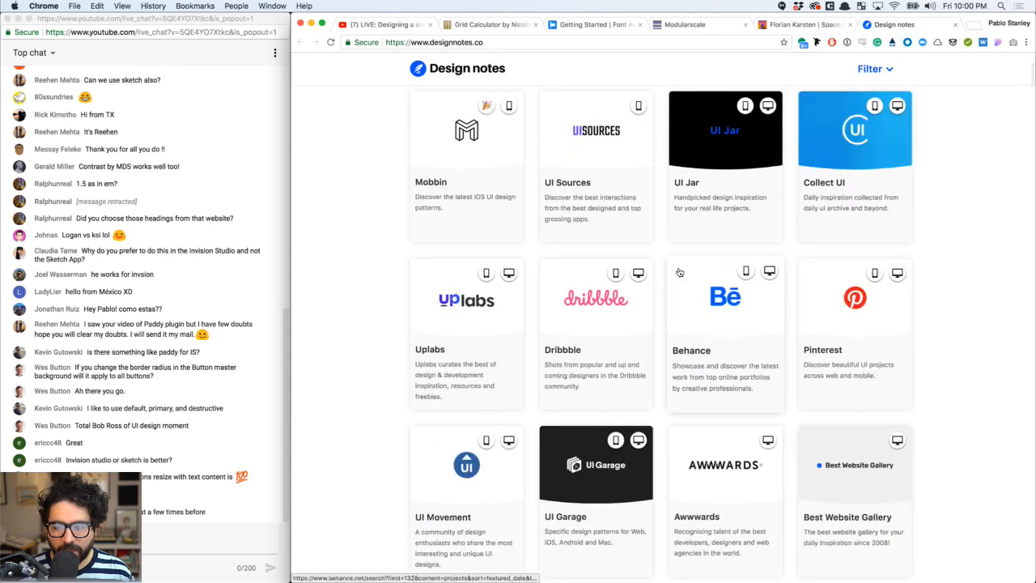
Browse the remaining UI inspiration galleries and the Icons resources on the Design notes site
scroll(680, 272, "down", 3)
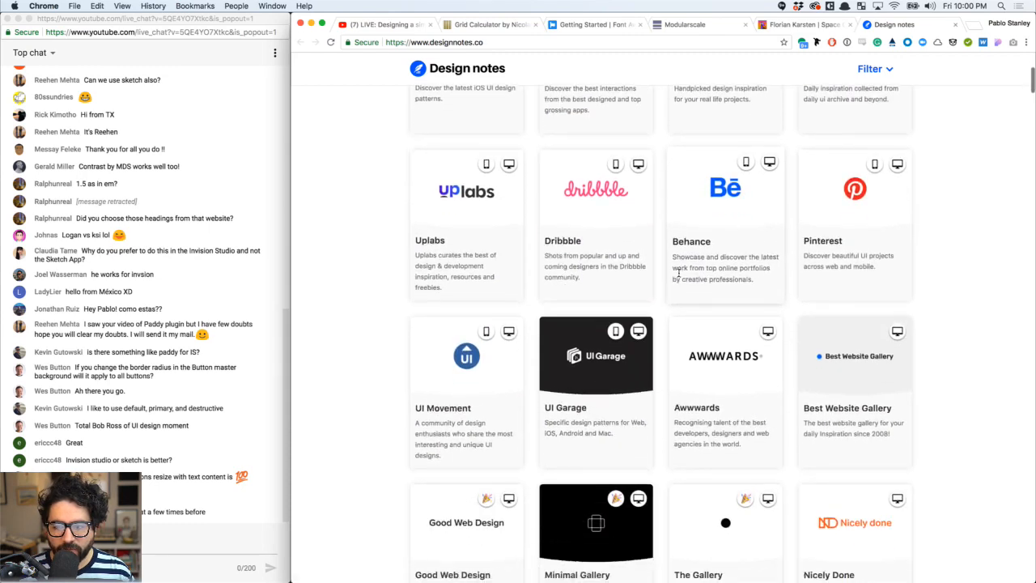
scroll(678, 272, "down", 10)
scroll(679, 273, "down", 10)
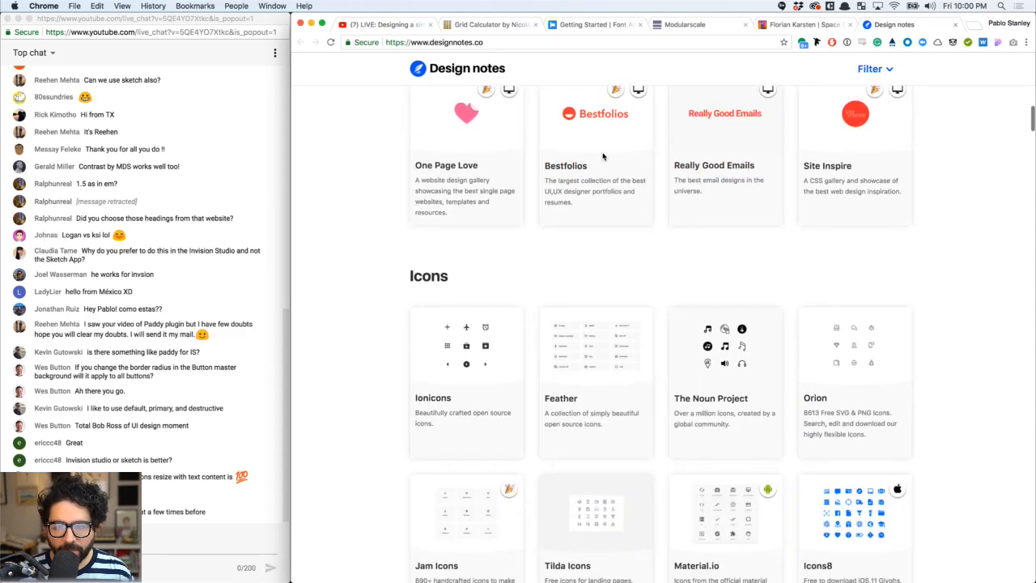
scroll(628, 189, "up", 4)
scroll(639, 267, "down", 4)
scroll(574, 223, "down", 2)
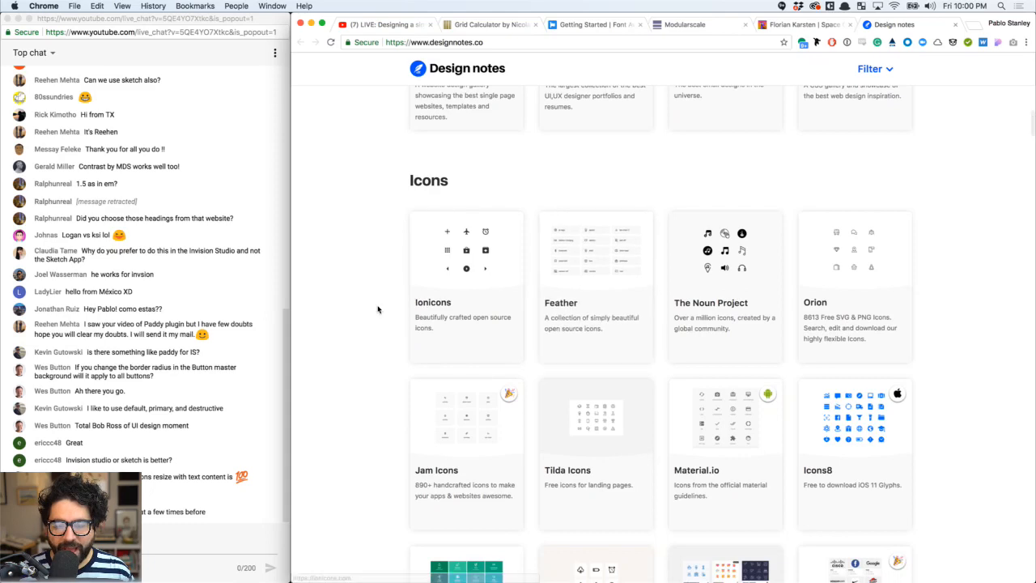
scroll(377, 308, "down", 3)
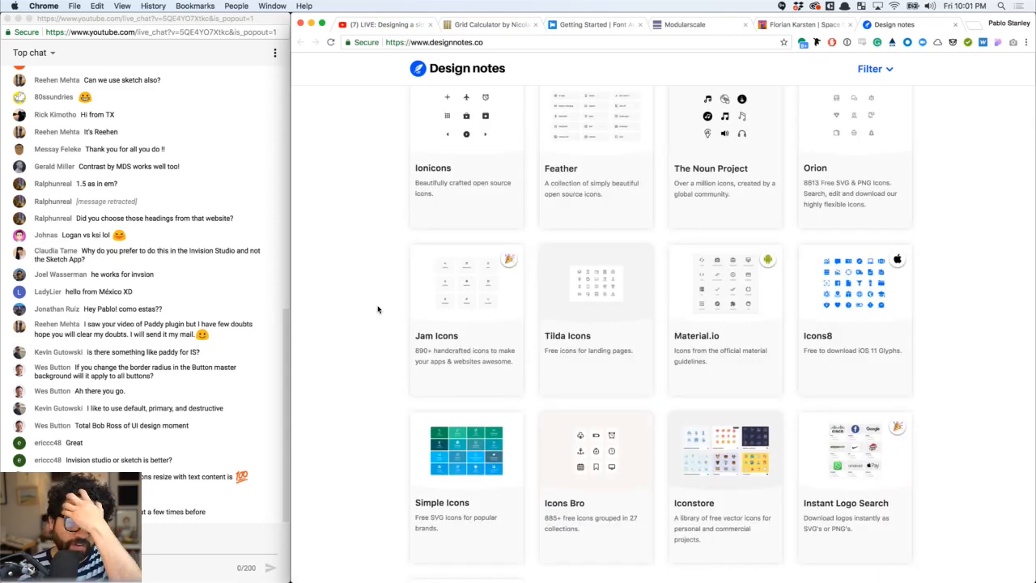
scroll(377, 308, "up", 3)
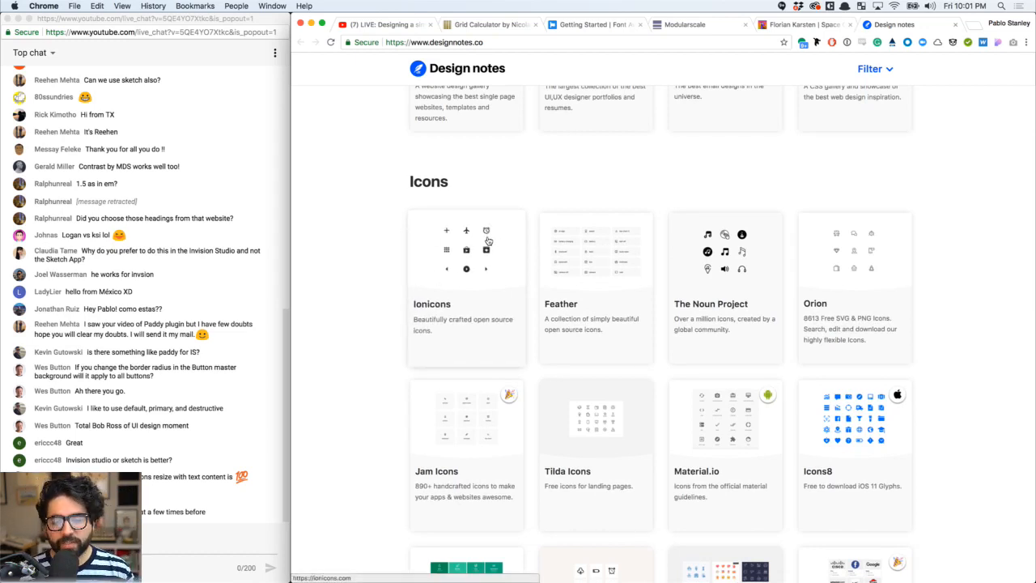
scroll(402, 285, "down", 1)
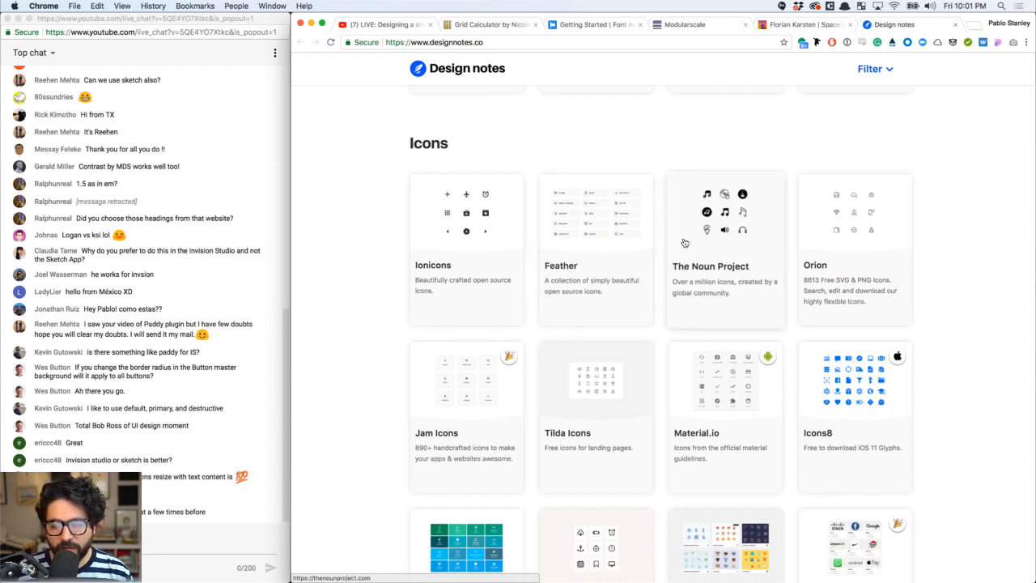
scroll(684, 243, "down", 1)
scroll(685, 243, "down", 10)
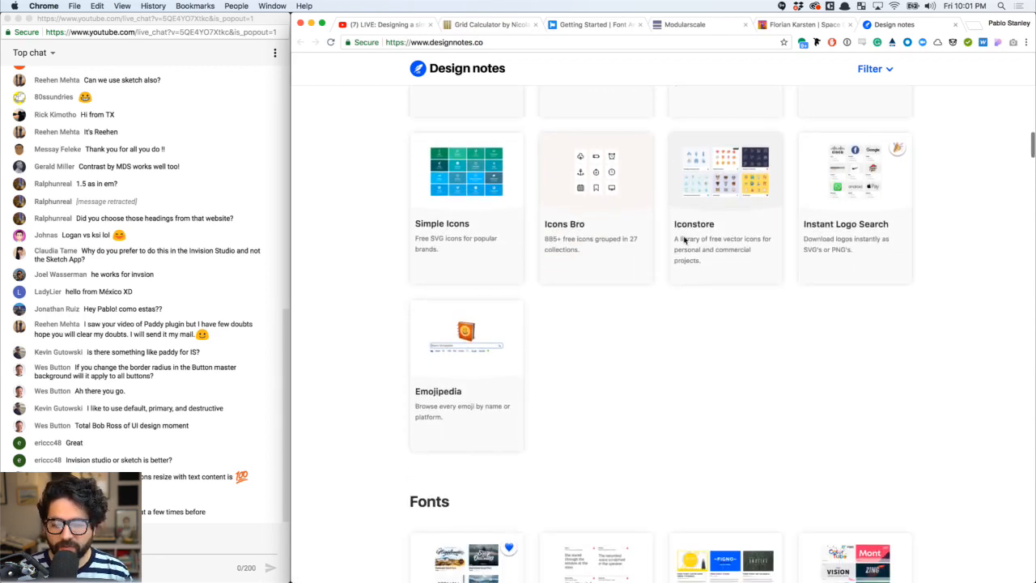
Look through the Fonts collection and continue to the Font Recognition resources
scroll(683, 240, "down", 2)
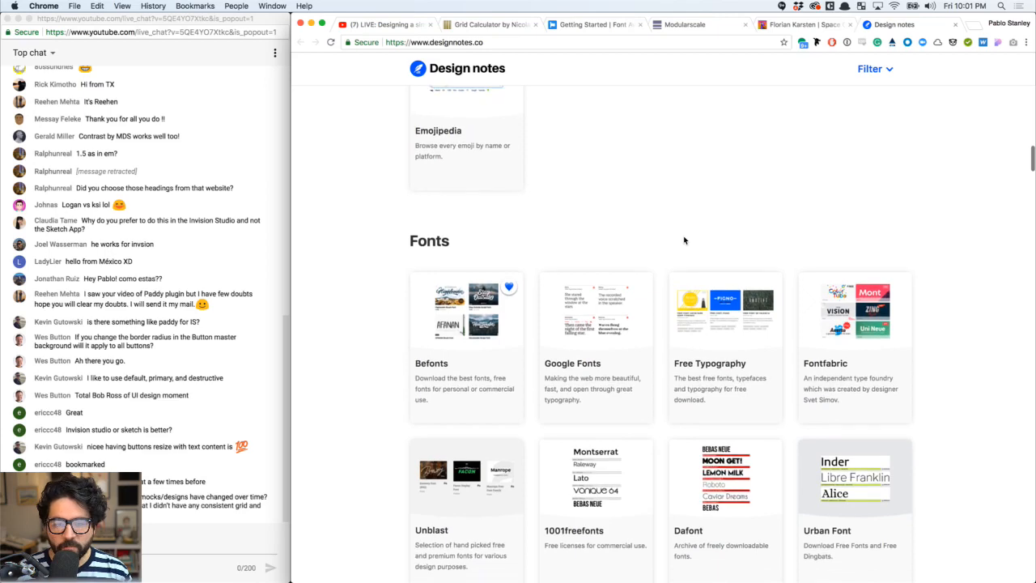
scroll(683, 240, "down", 1)
scroll(683, 240, "down", 1)
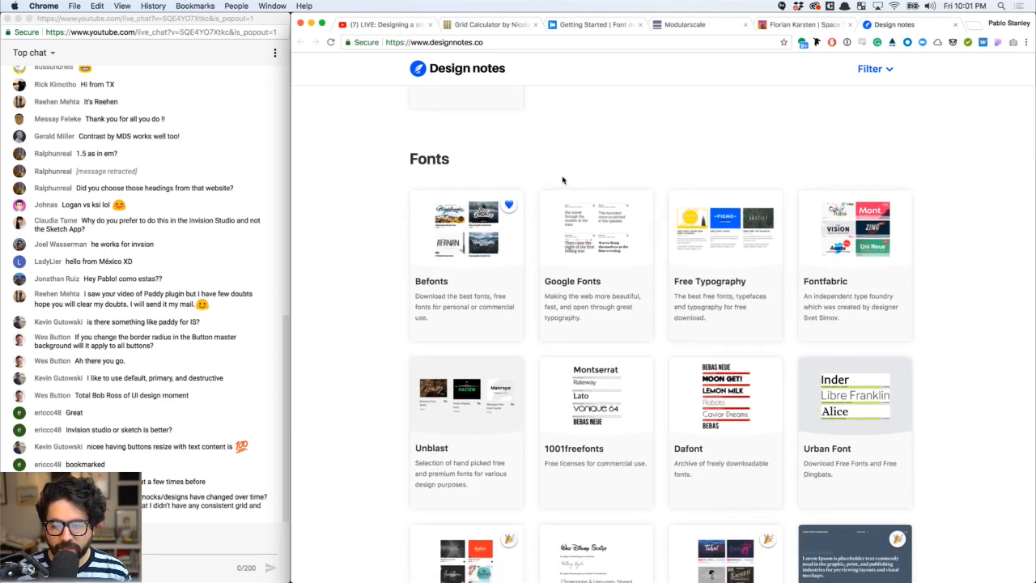
scroll(562, 180, "down", 2)
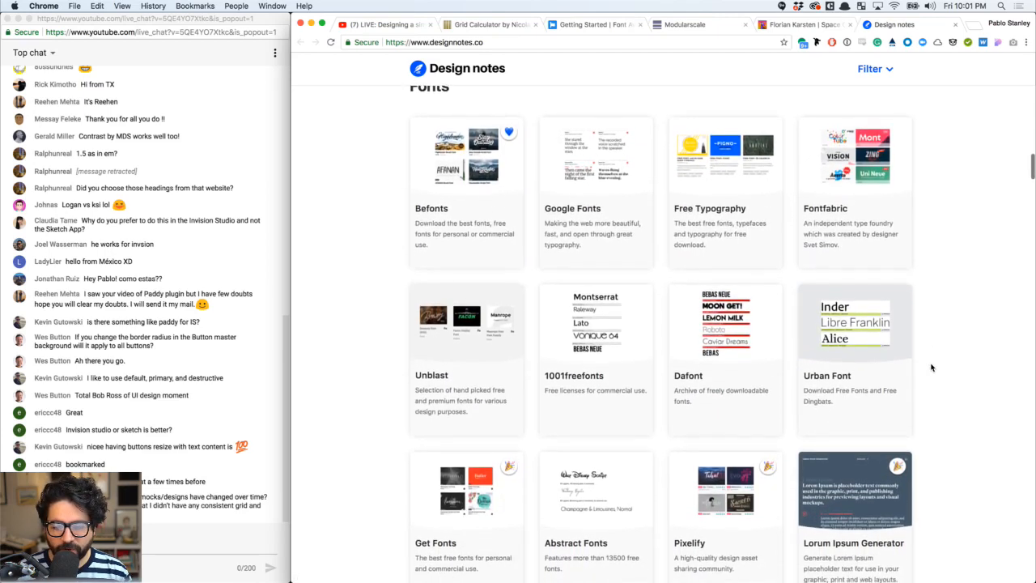
scroll(930, 368, "down", 1)
scroll(930, 368, "down", 12)
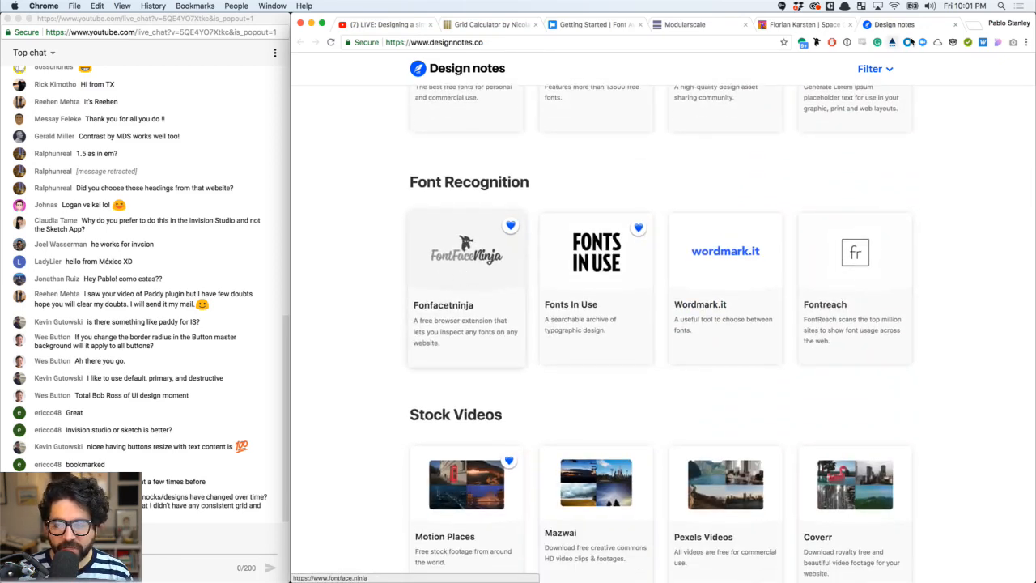
Inspect the Font Recognition heading's font with the font inspector extension, preview "Yooooo" at 25 px, and close the preview
left_click(818, 43)
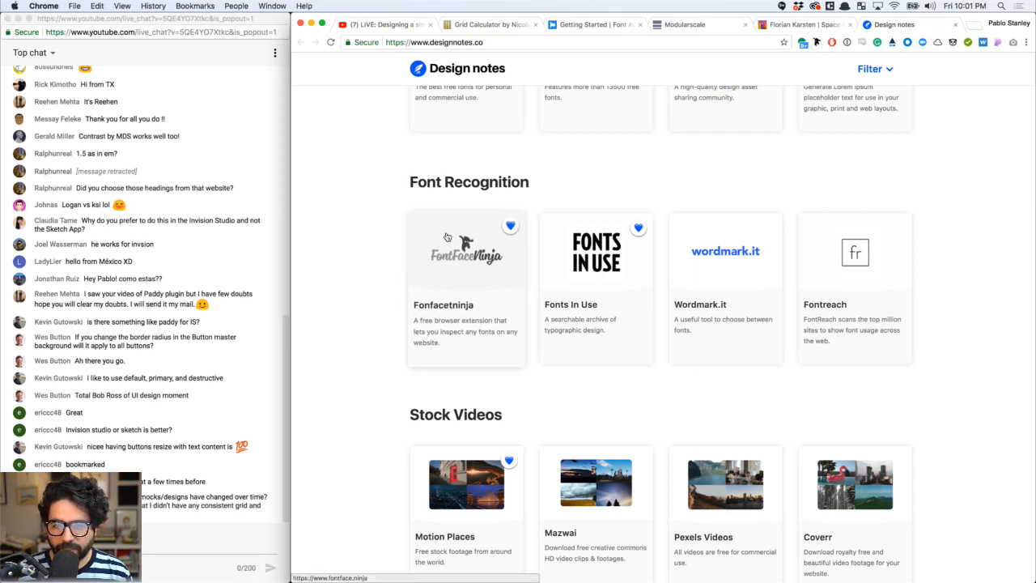
left_click(473, 190)
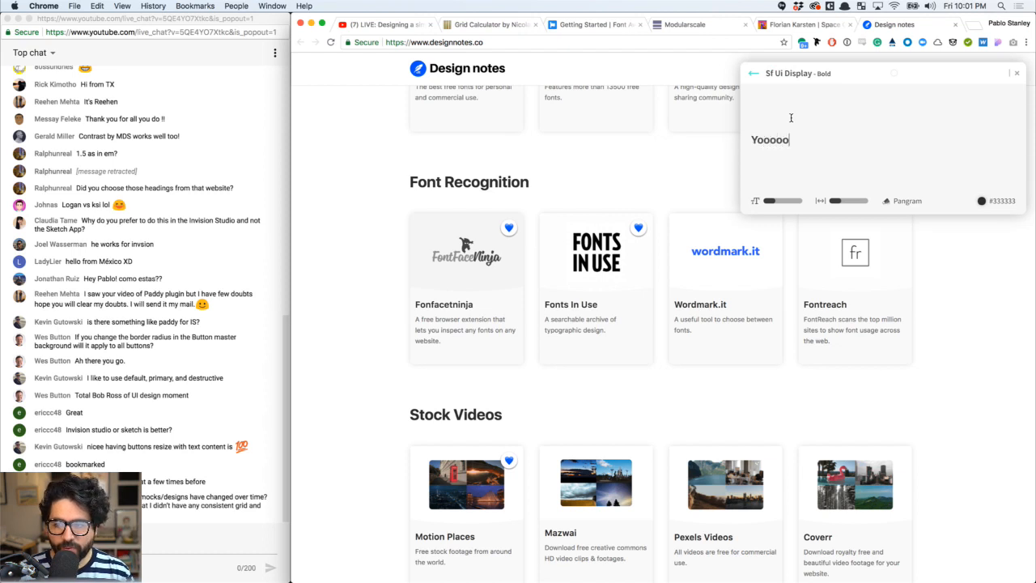
mouse_move(774, 204)
left_mouse_down()
mouse_move(791, 198)
mouse_move(779, 207)
left_mouse_up()
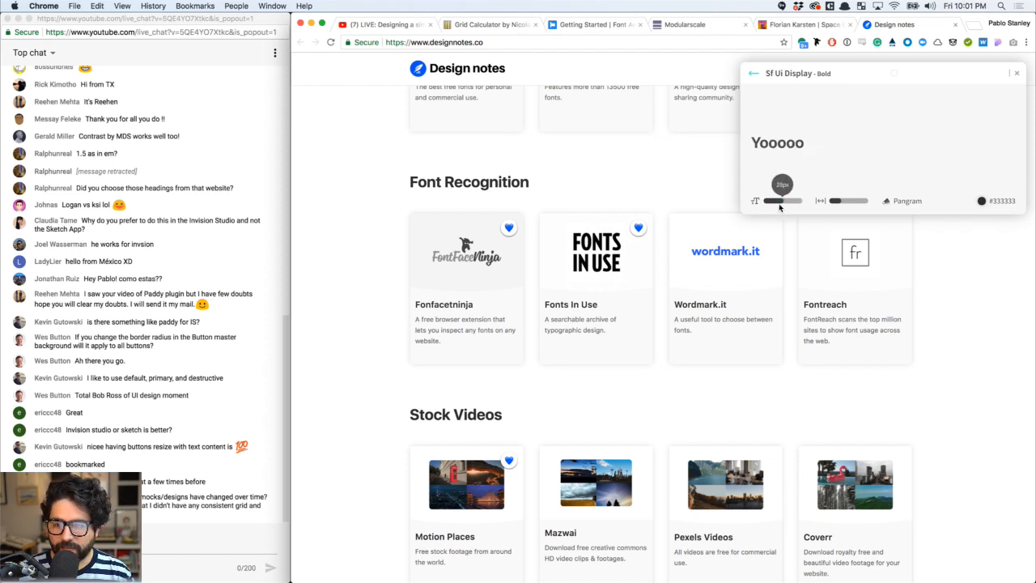
left_click(1015, 73)
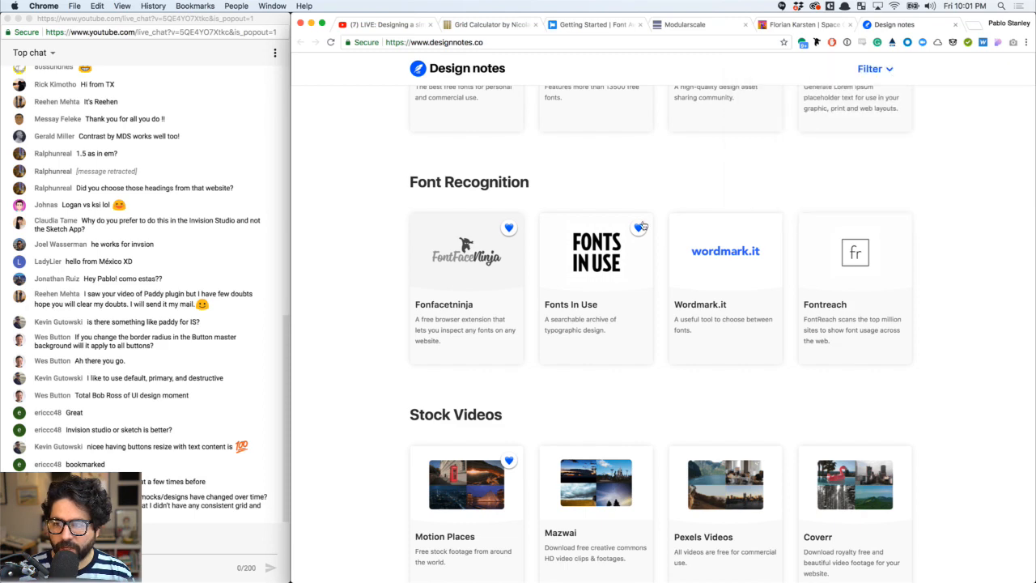
Browse the Stock Videos, Stock Photos, Image Compressors and Colours & Gradients resources
scroll(615, 169, "down", 3)
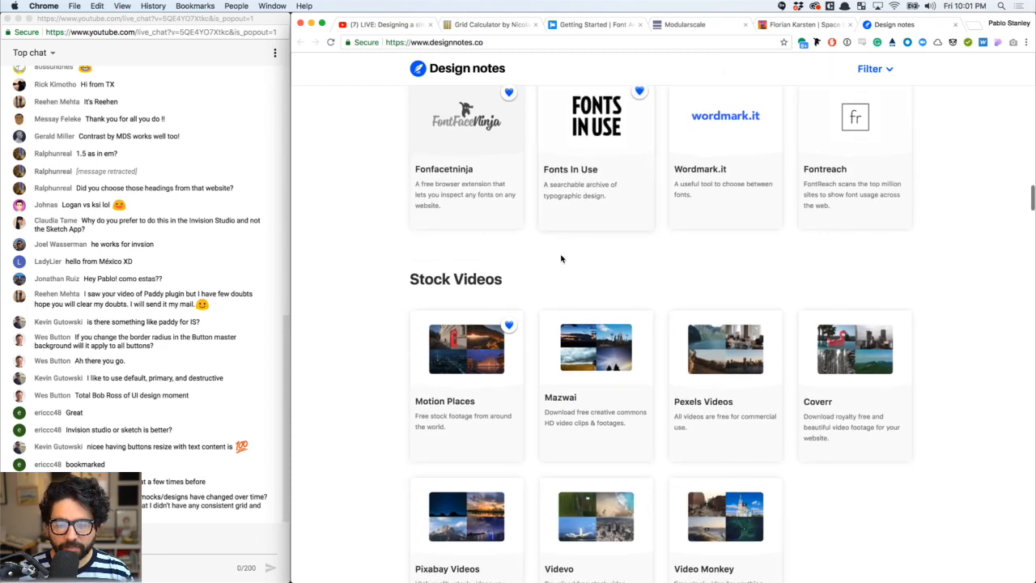
scroll(683, 188, "down", 3)
scroll(683, 187, "down", 10)
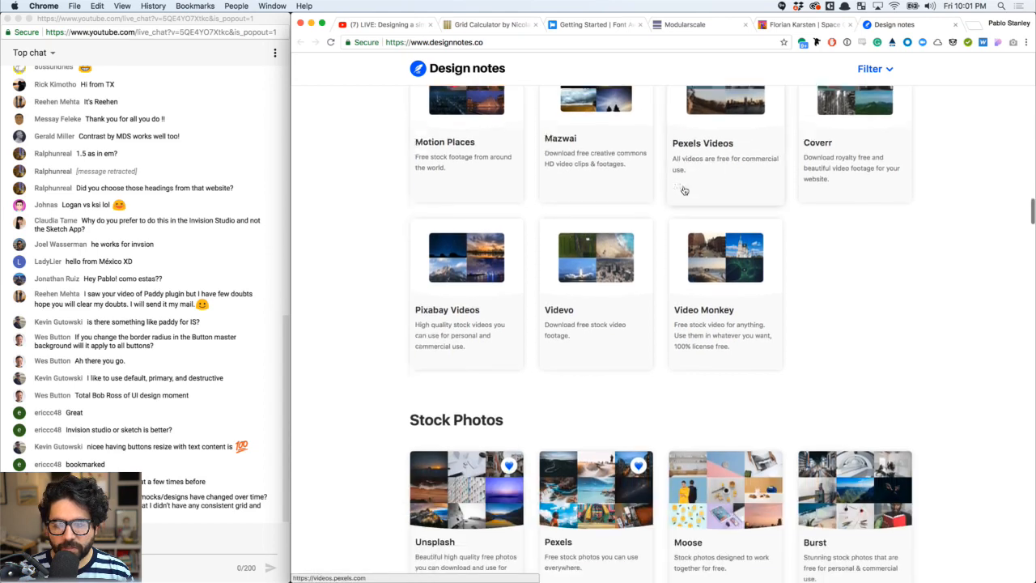
scroll(507, 256, "down", 1)
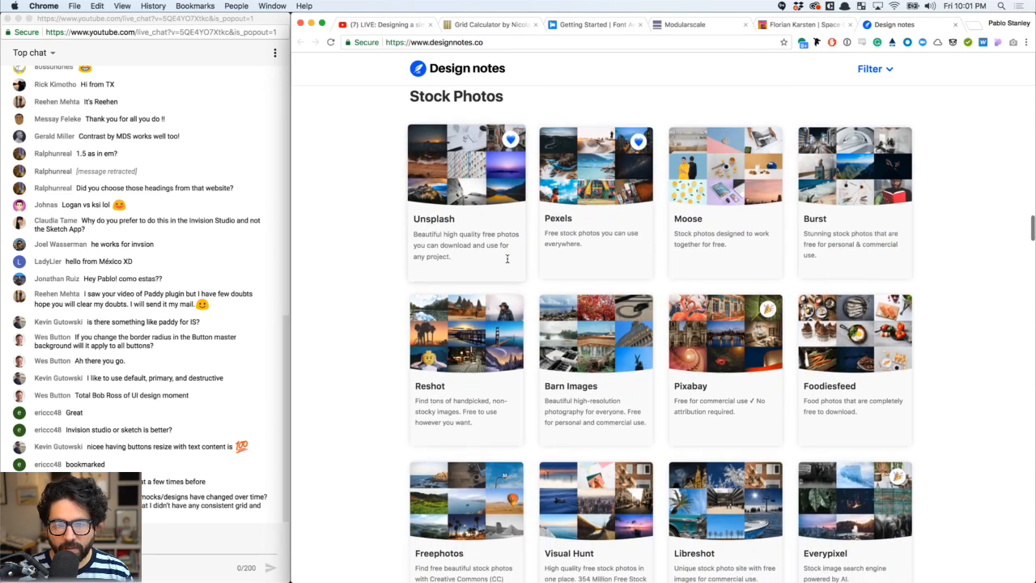
scroll(556, 217, "down", 7)
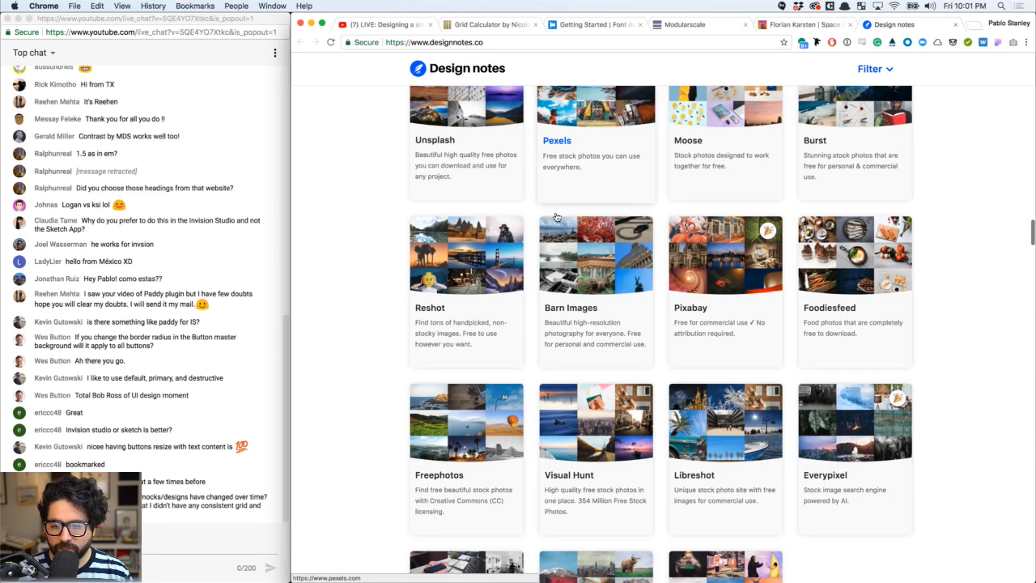
scroll(556, 217, "down", 10)
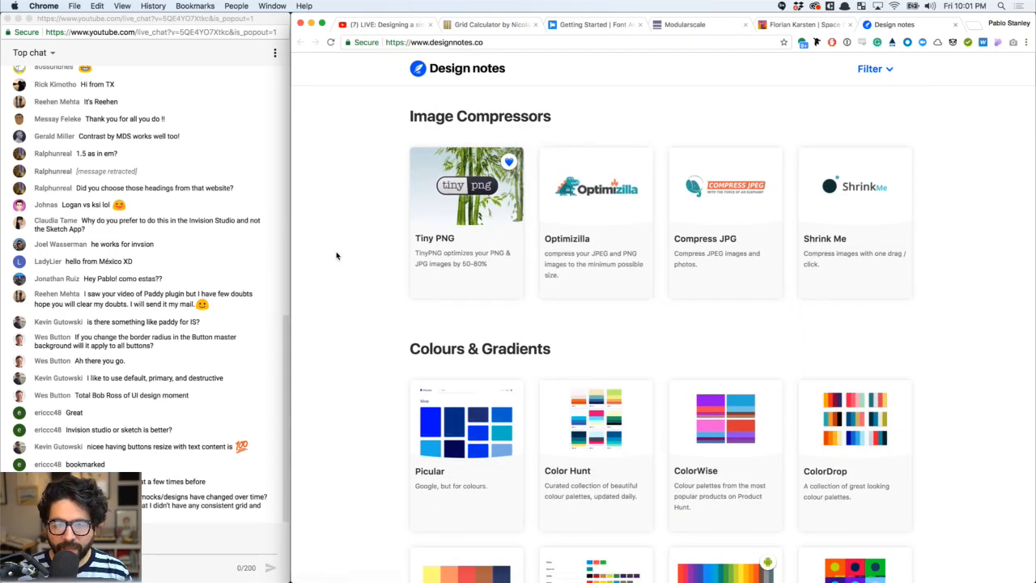
scroll(336, 256, "down", 5)
scroll(336, 256, "down", 11)
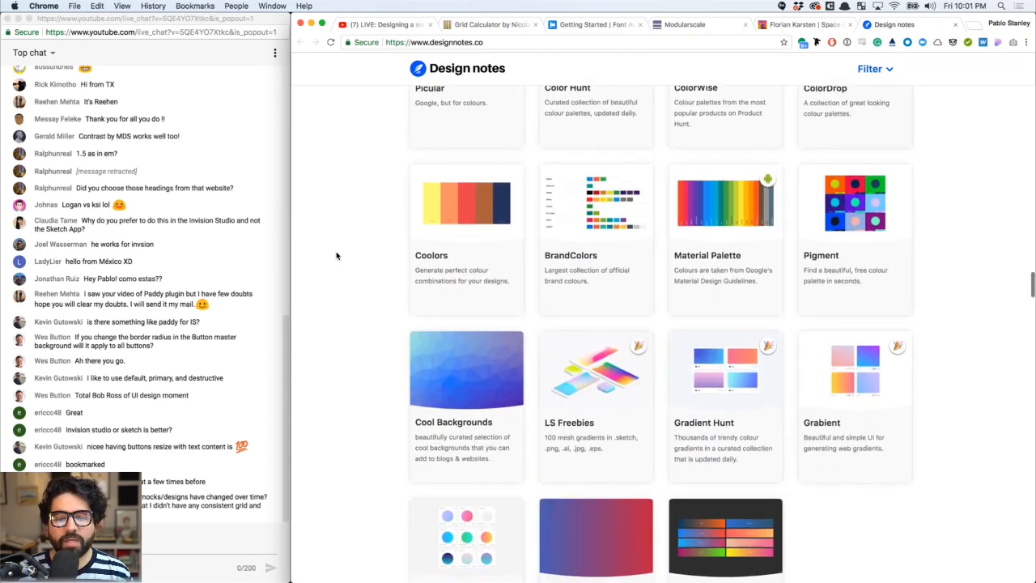
Look over the UI Kits, Design Guidelines, Design Tools, Prototyping Tools and Design News sections
scroll(336, 256, "down", 5)
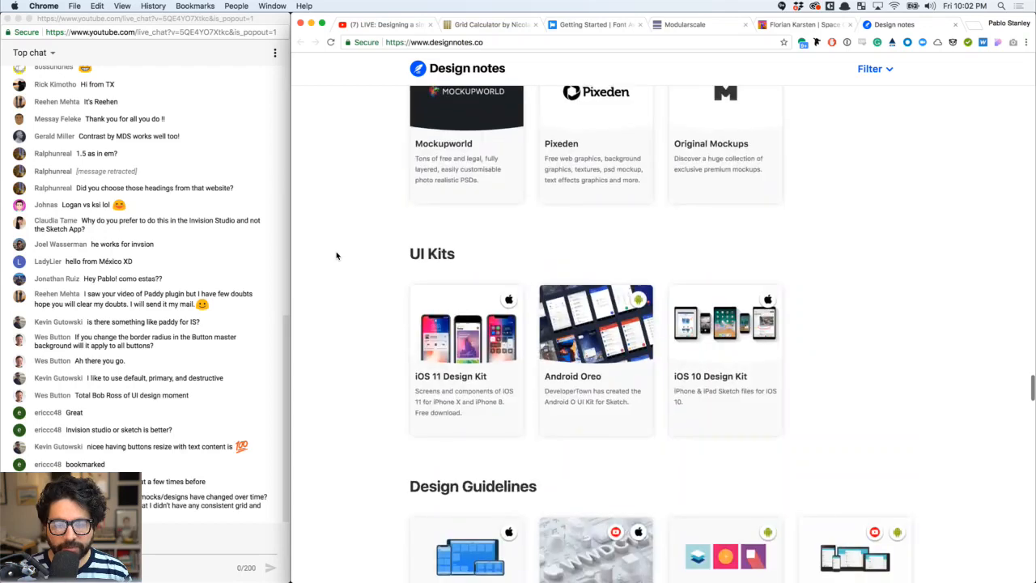
scroll(336, 256, "down", 20)
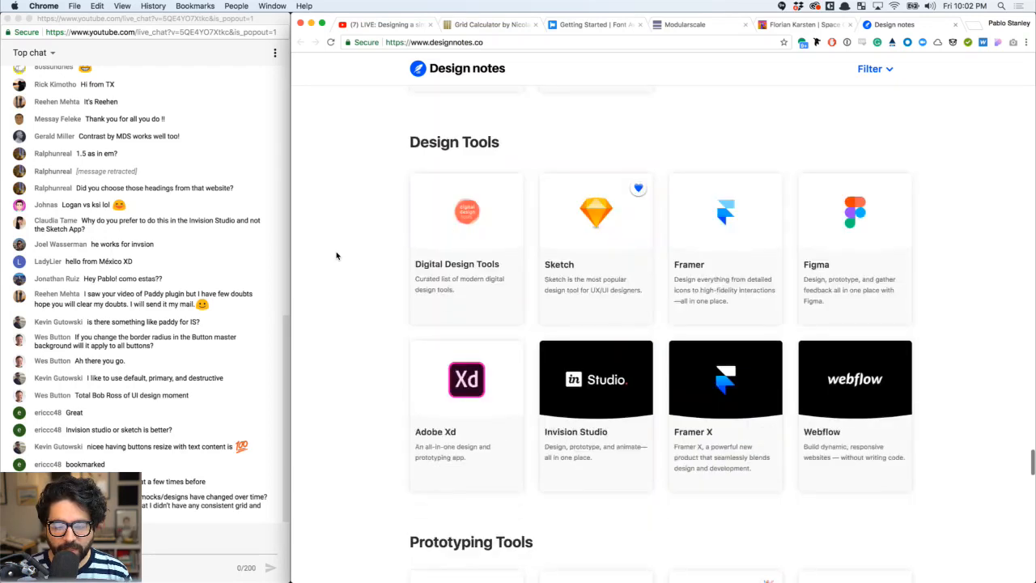
scroll(336, 255, "up", 20)
scroll(337, 256, "down", 3)
scroll(337, 255, "down", 20)
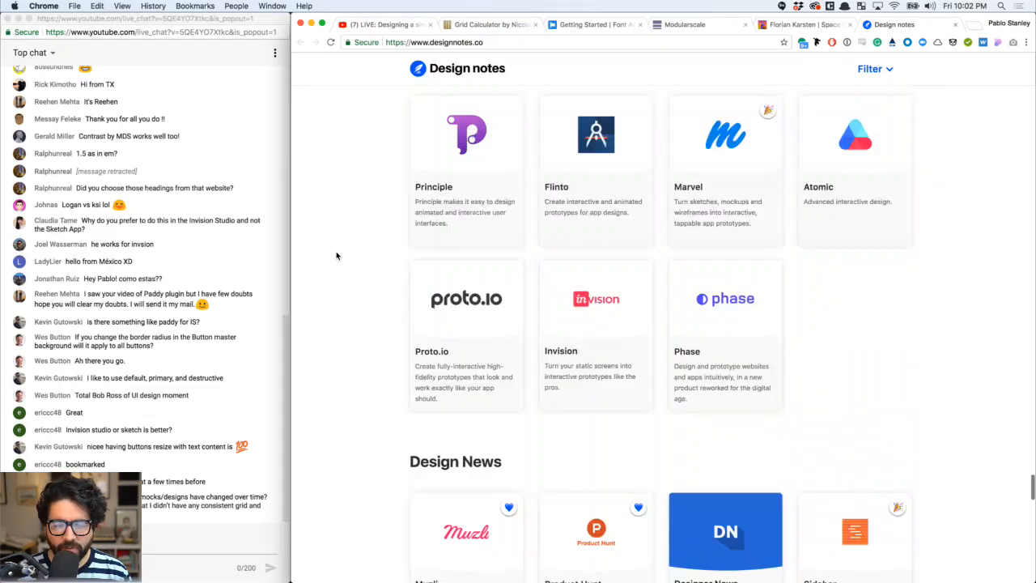
scroll(337, 256, "down", 10)
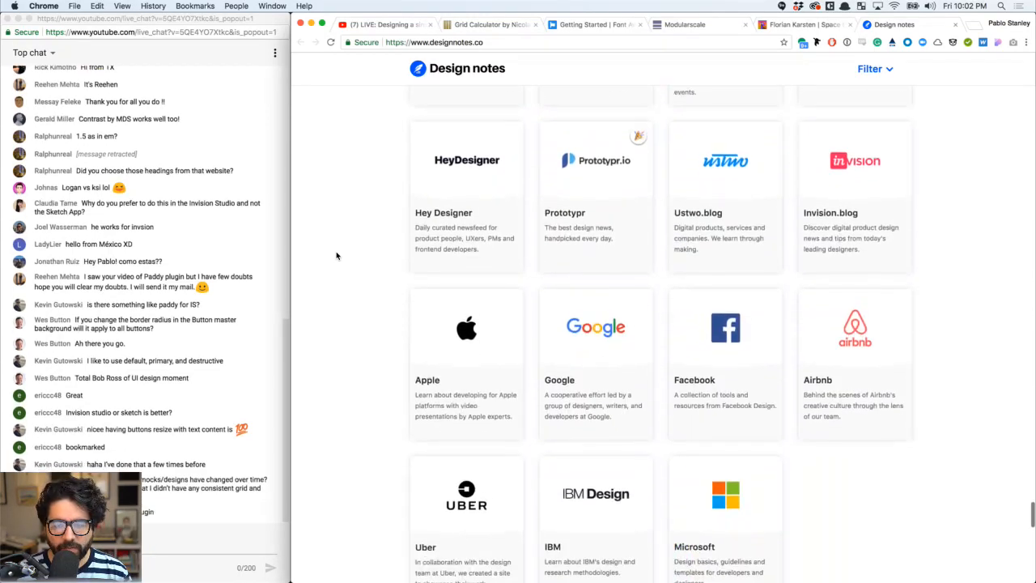
scroll(337, 256, "down", 7)
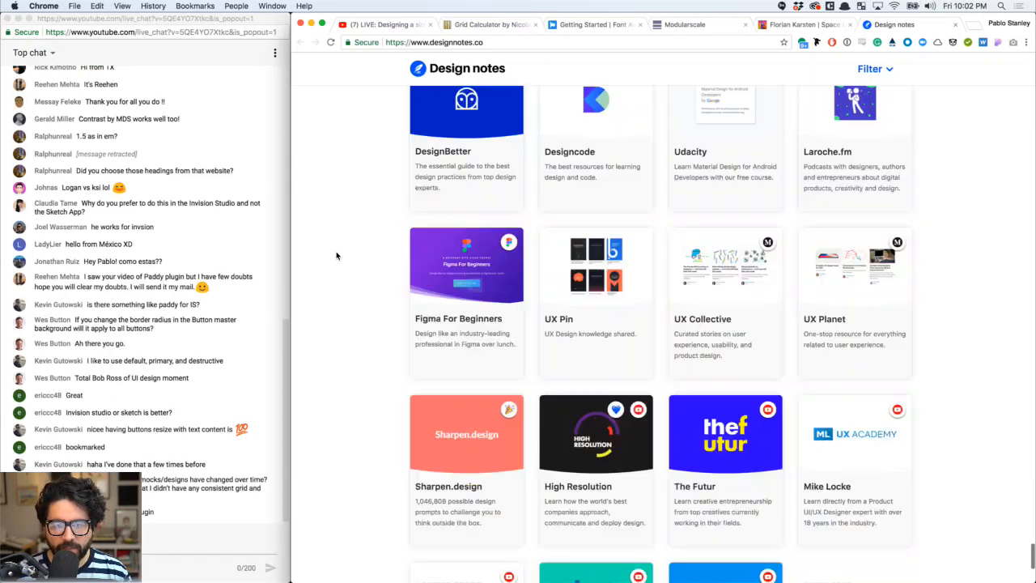
Examine the Learning Resources section, including its courses, articles and YouTube channels, through to the end of the page
scroll(337, 256, "up", 5)
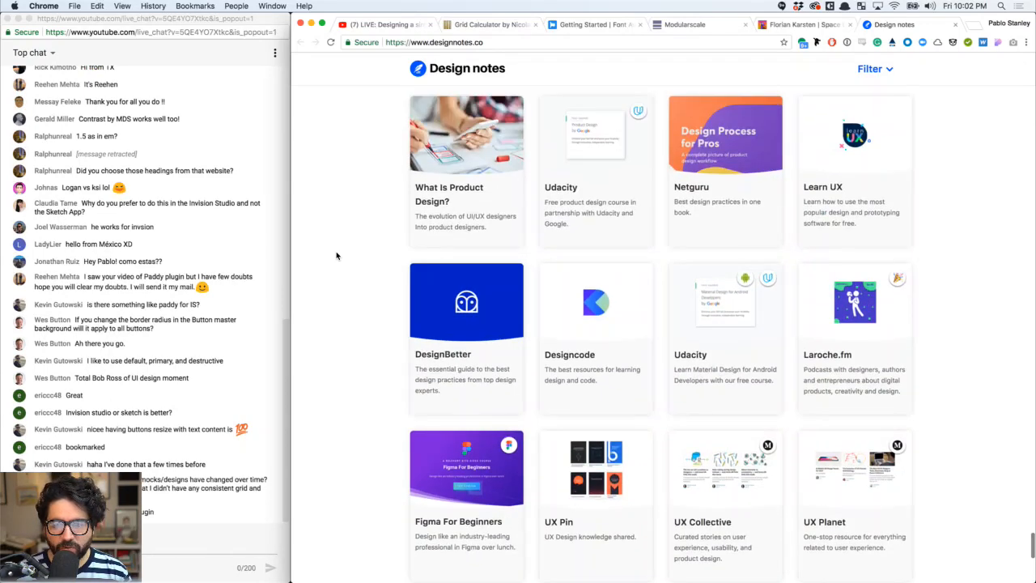
scroll(337, 256, "up", 1)
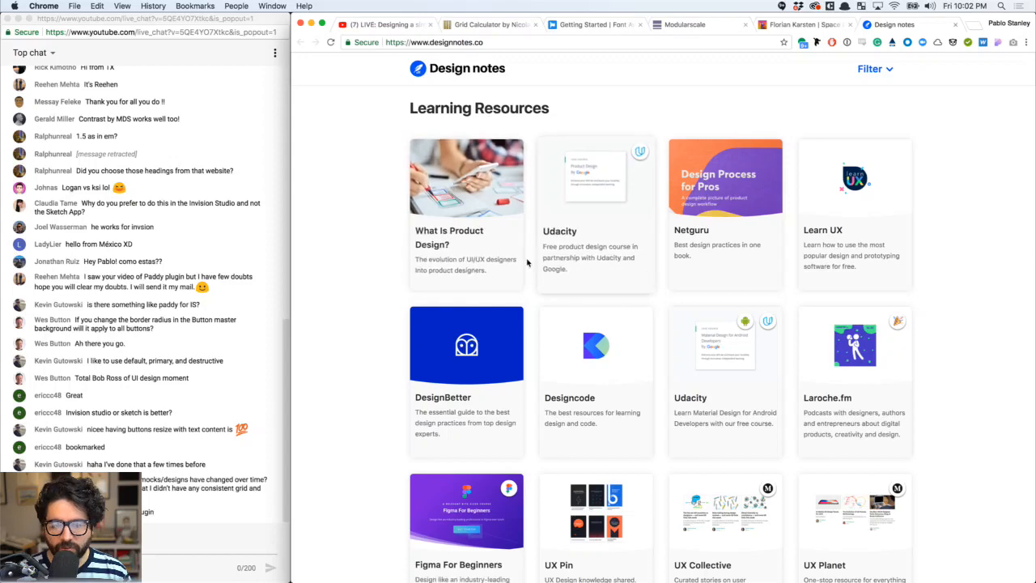
scroll(352, 363, "down", 10)
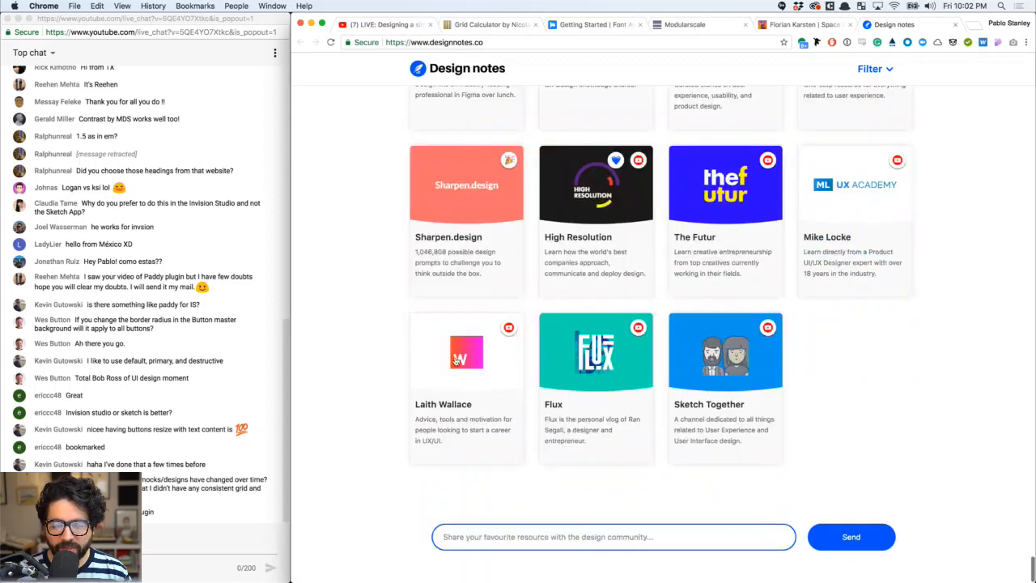
scroll(718, 392, "up", 10)
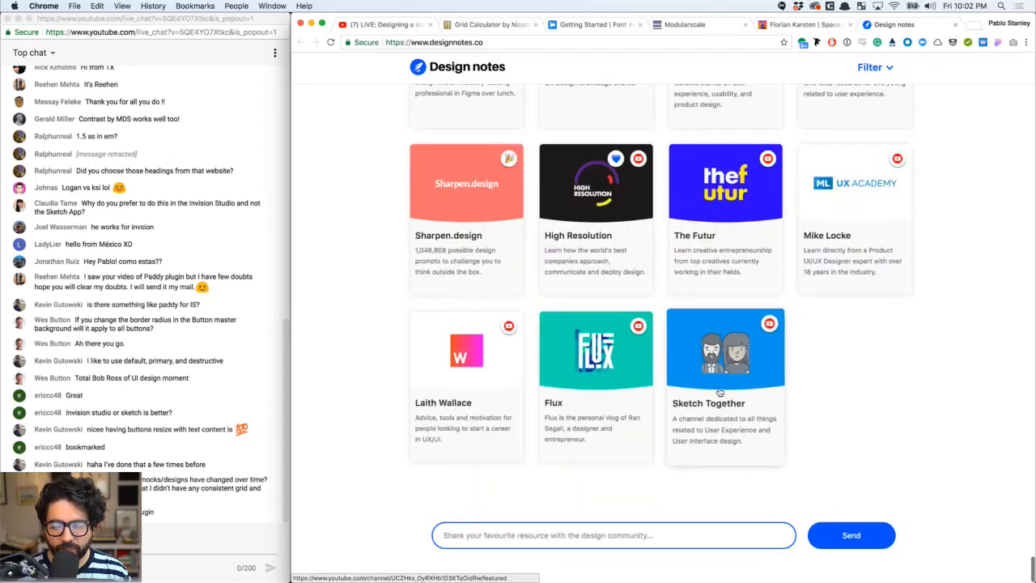
scroll(718, 392, "down", 10)
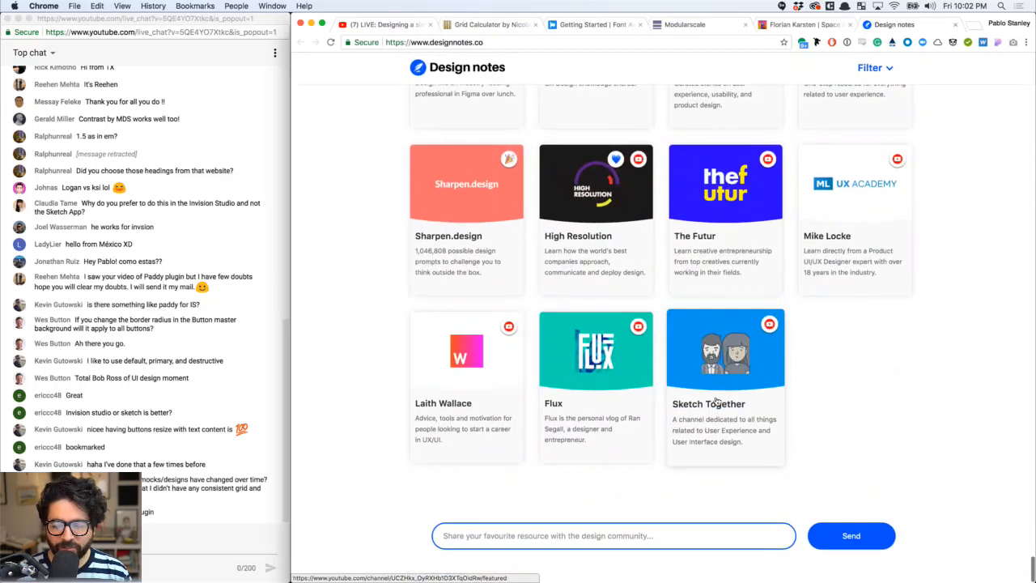
scroll(867, 410, "up", 2)
scroll(868, 411, "down", 2)
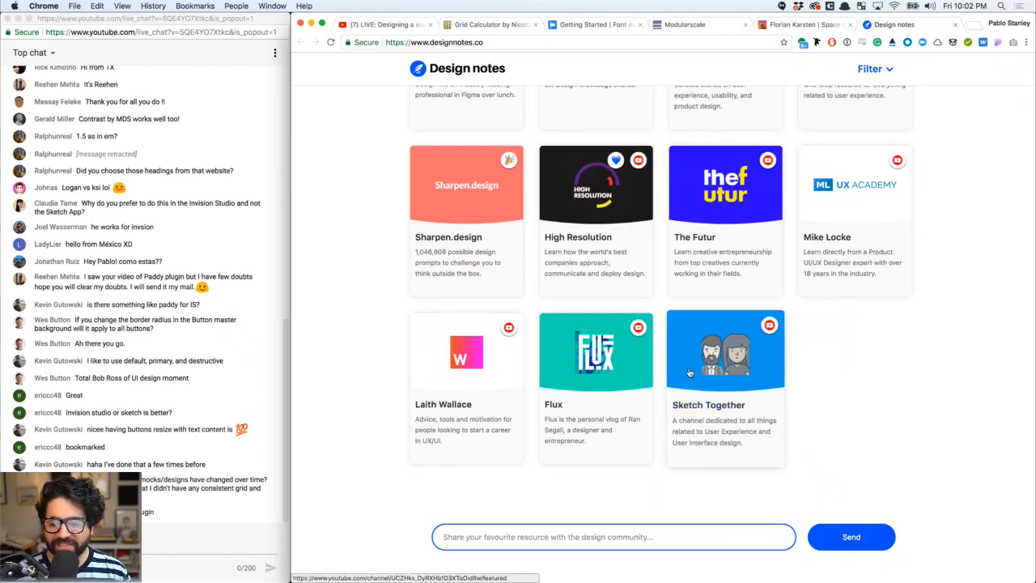
scroll(773, 431, "up", 7)
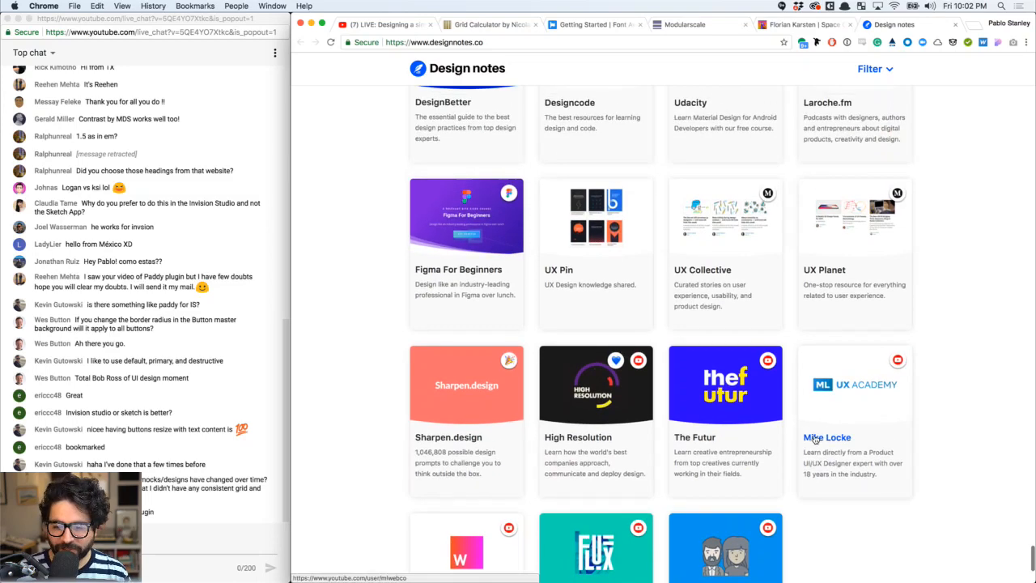
scroll(721, 414, "down", 1)
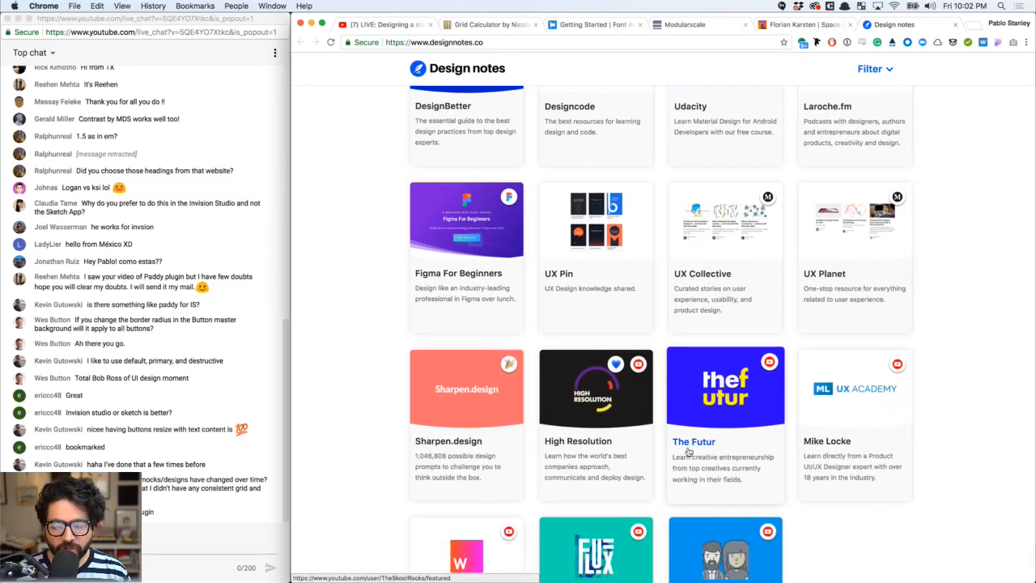
scroll(688, 451, "up", 2)
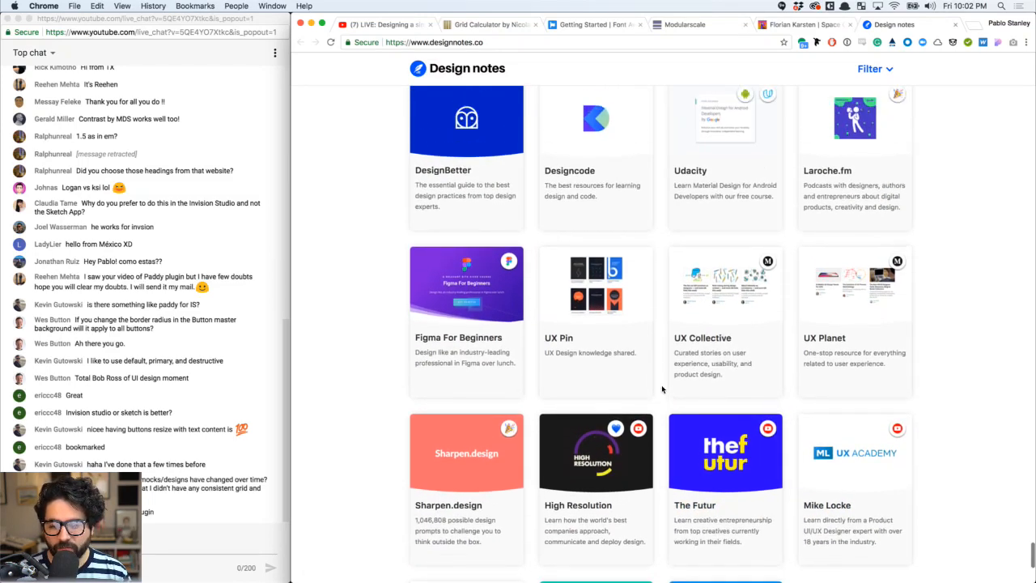
Look over the Learning Resources section again, including its courses and articles, and glance back at the Prototyping Tools section
scroll(662, 389, "up", 2)
scroll(661, 388, "up", 5)
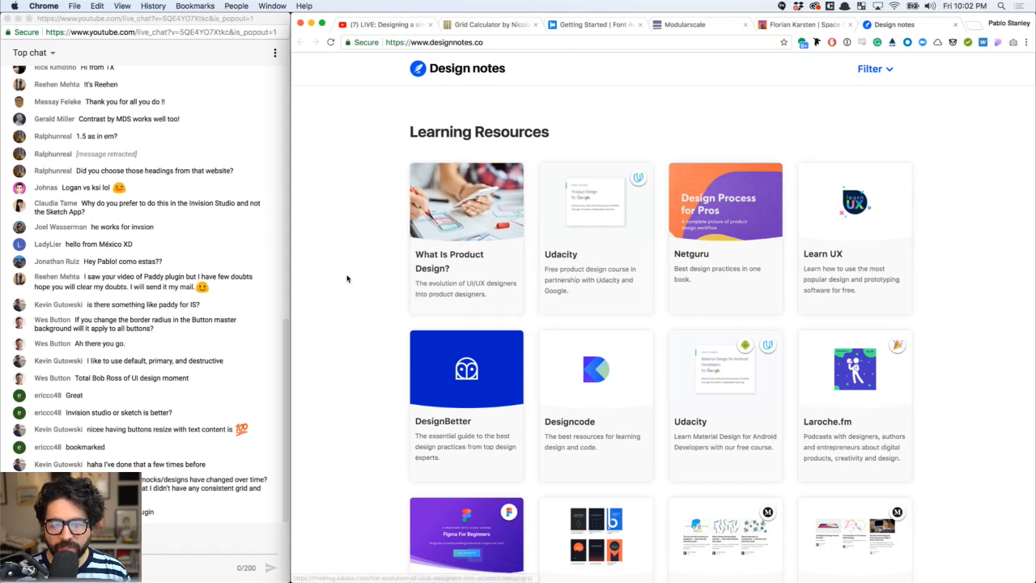
scroll(347, 279, "down", 1)
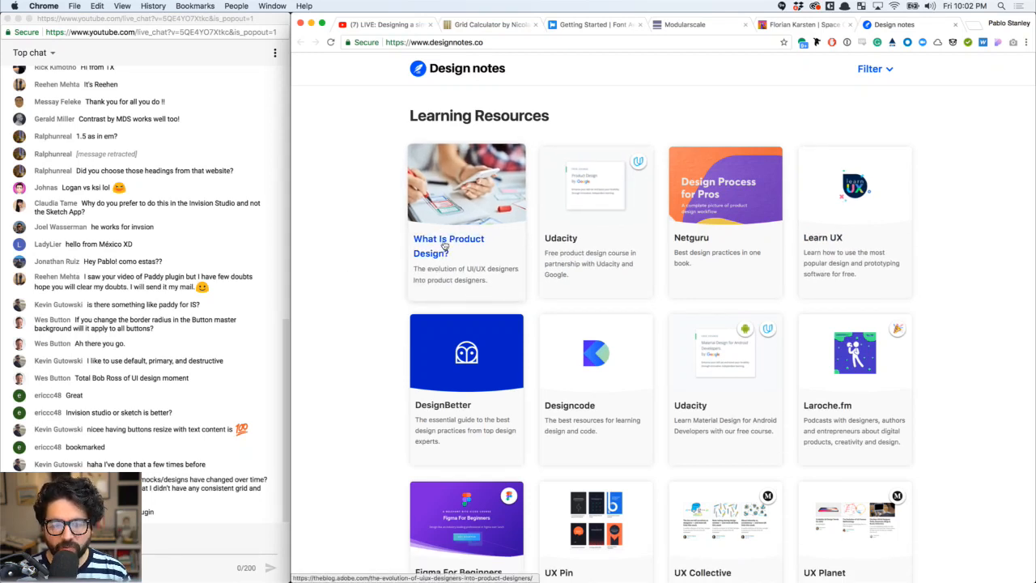
scroll(437, 399, "down", 1)
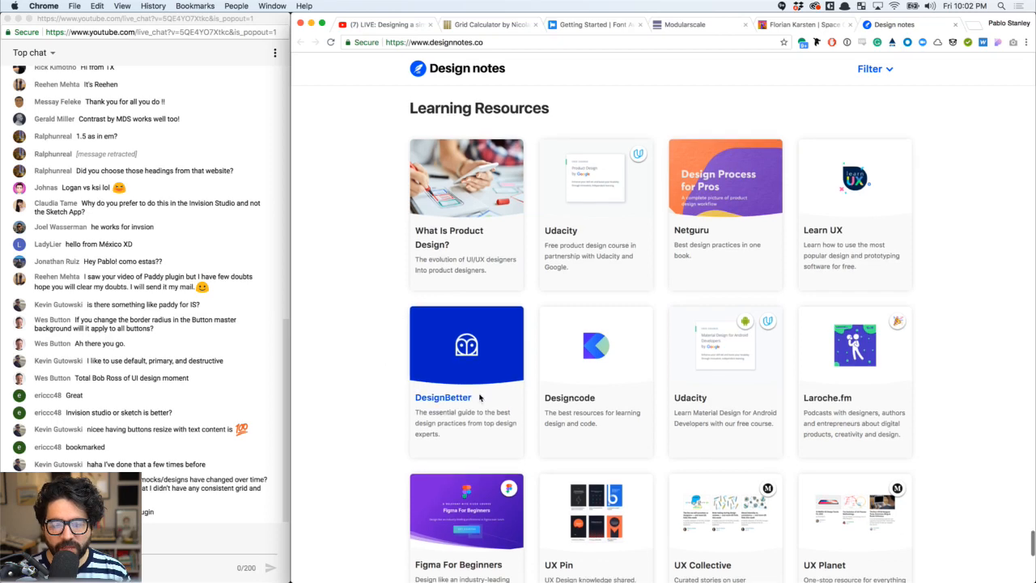
scroll(453, 403, "down", 3)
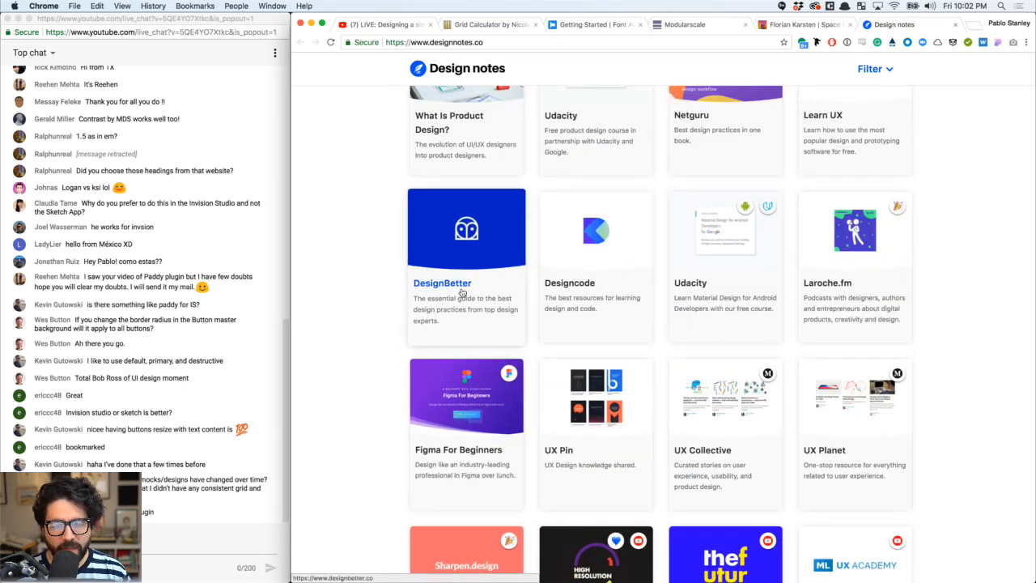
scroll(461, 291, "up", 2)
scroll(461, 292, "down", 10)
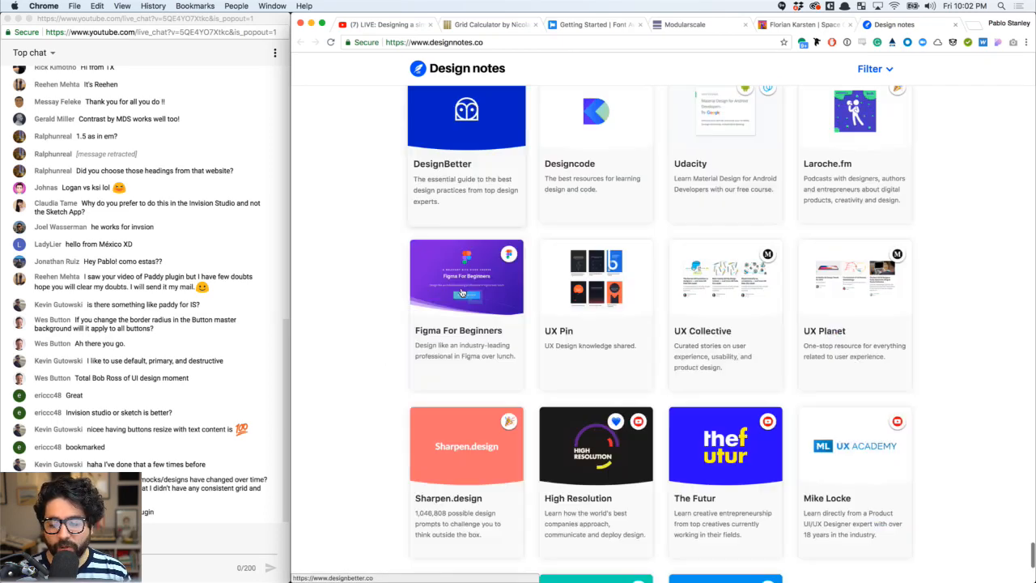
scroll(461, 290, "up", 15)
scroll(461, 289, "up", 10)
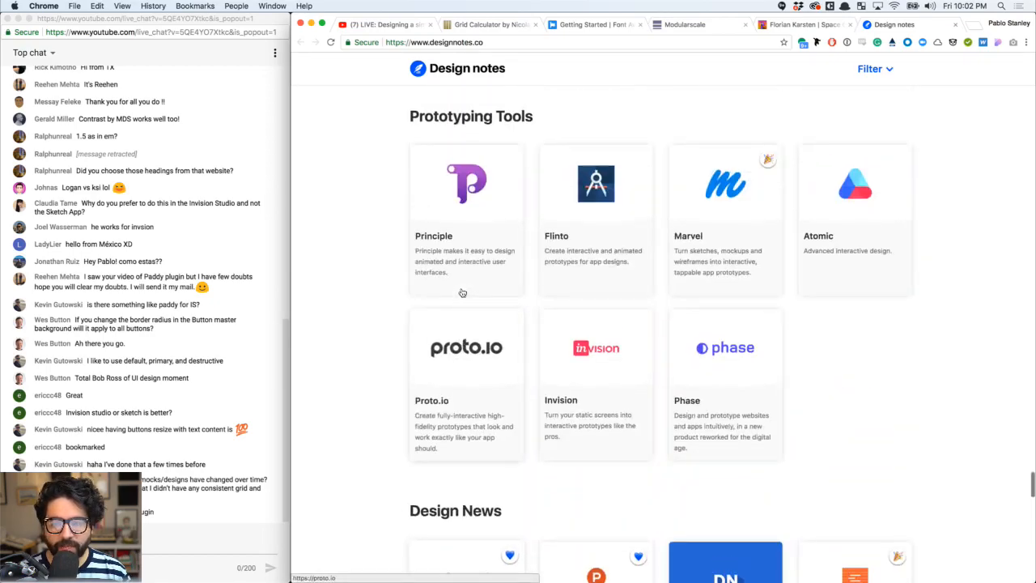
Skim the whole Design notes library from UI Inspiration through to the end of the page and back to its beginning
scroll(371, 218, "down", 20)
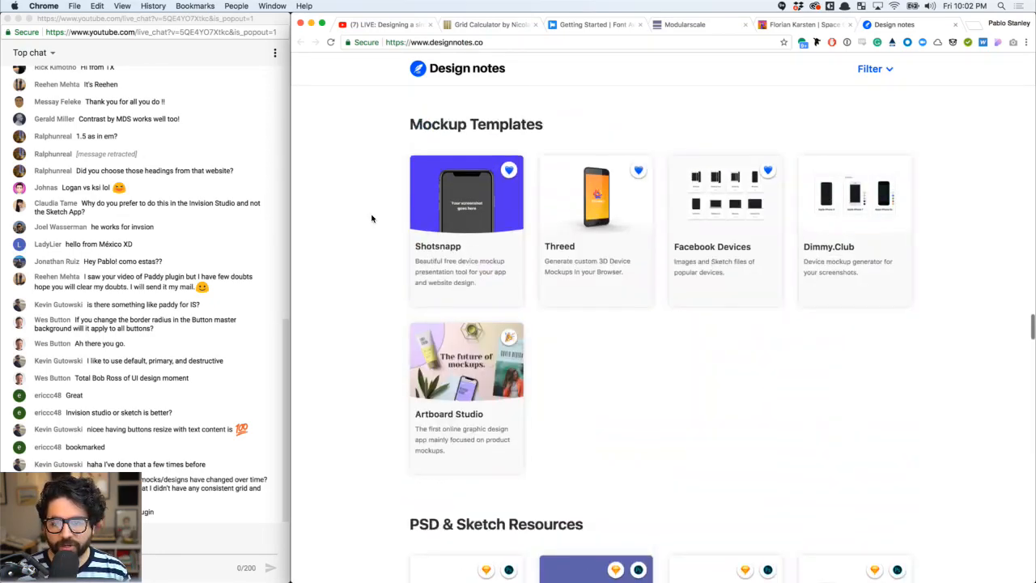
scroll(371, 218, "up", 20)
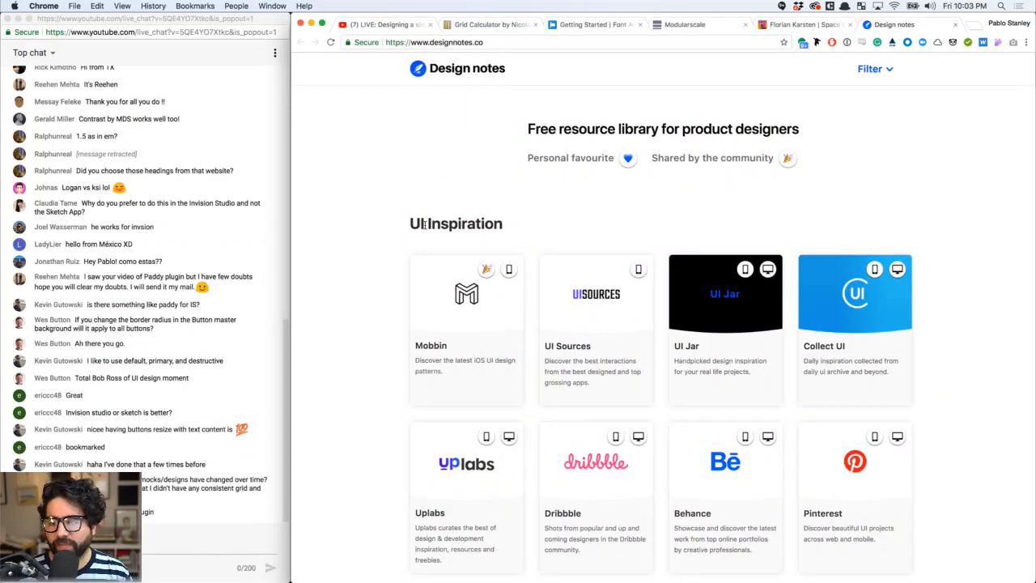
scroll(574, 250, "down", 5)
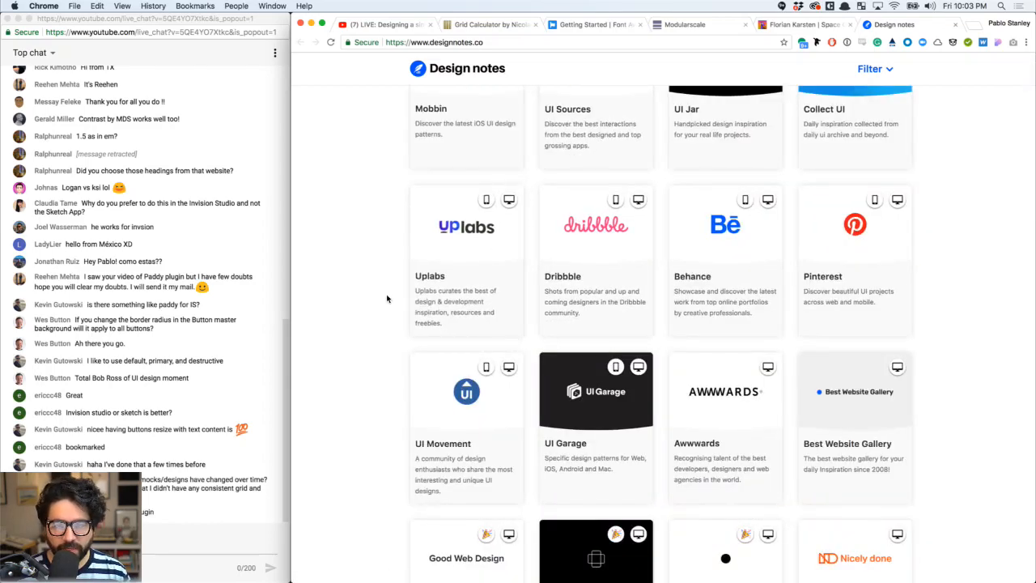
scroll(387, 299, "up", 5)
scroll(387, 299, "down", 20)
scroll(387, 299, "down", 20)
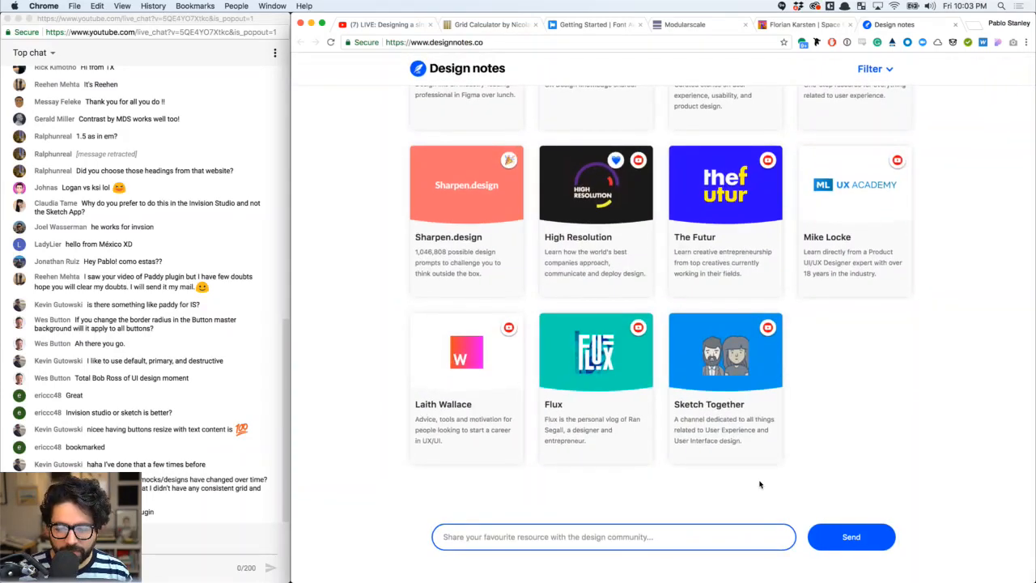
scroll(776, 477, "up", 20)
scroll(476, 338, "up", 15)
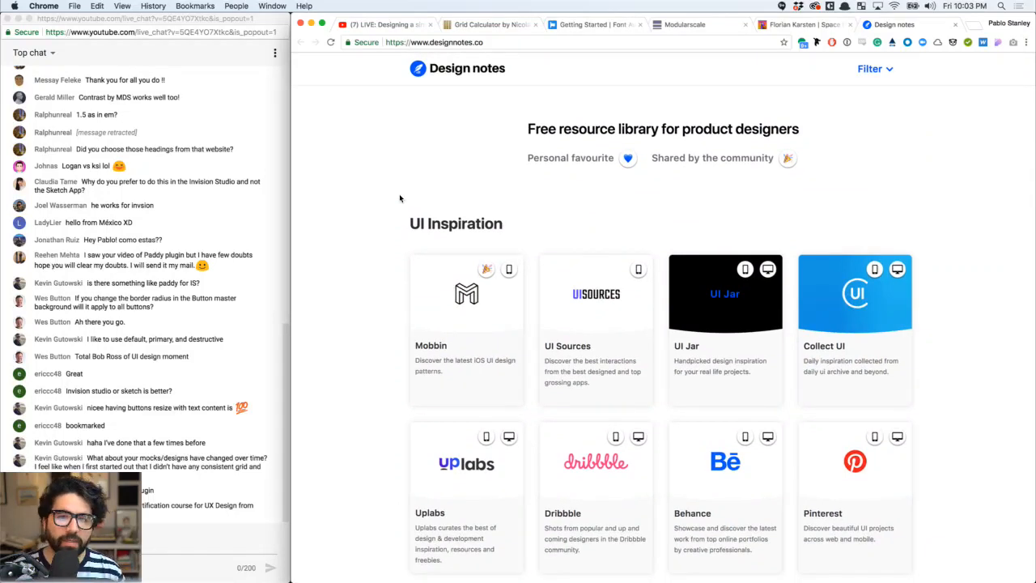
Switch to InVision Studio and compare the empty Cards section of the style guide with the hand-drawn card sketches
left_click(192, 470)
key("super+Tab")
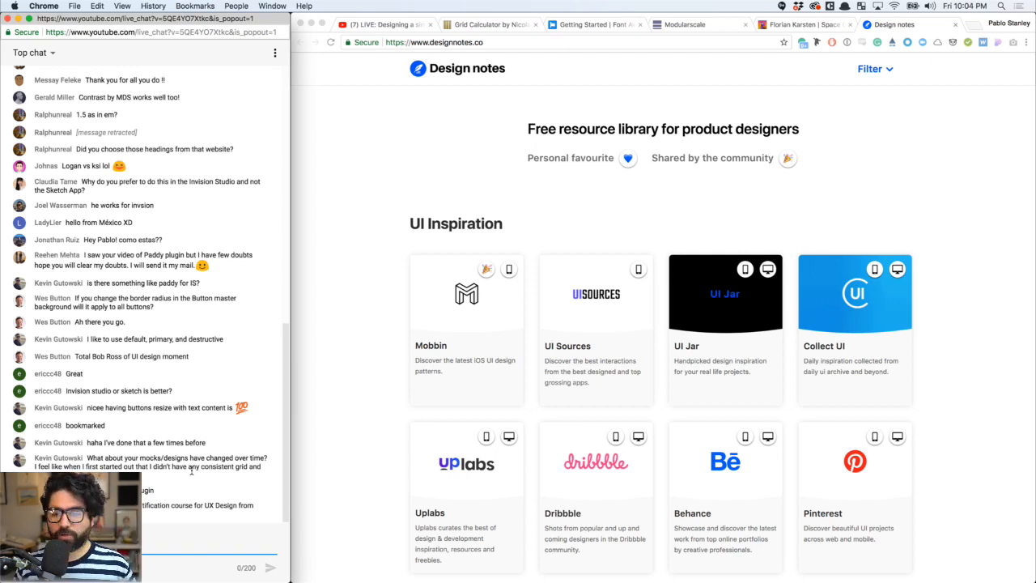
key("super+Tab")
scroll(488, 254, "down", 15)
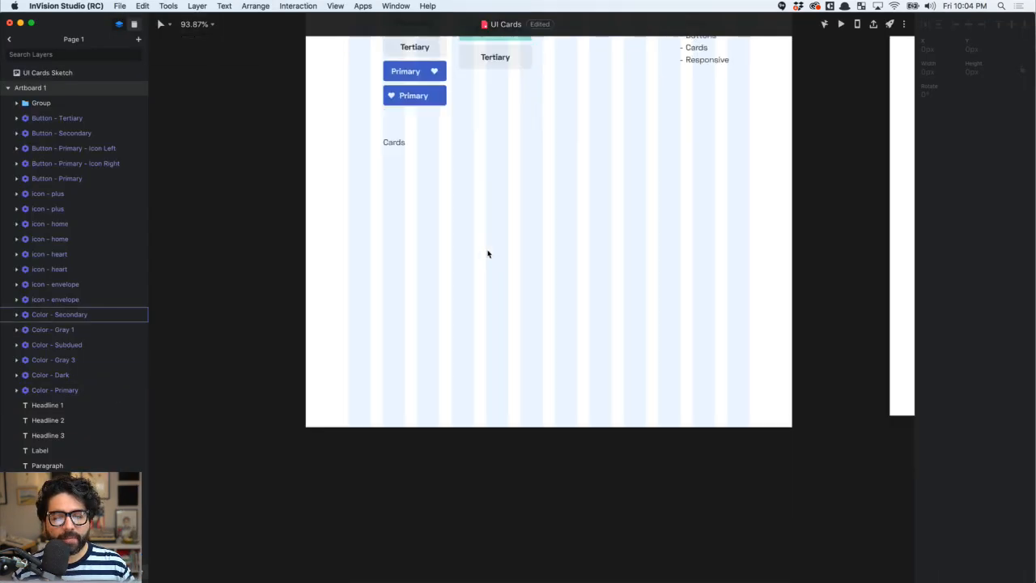
scroll(487, 254, "up", 10)
scroll(487, 254, "right", 2)
scroll(487, 254, "down", 5)
scroll(487, 254, "right", 8)
key("super+Tab")
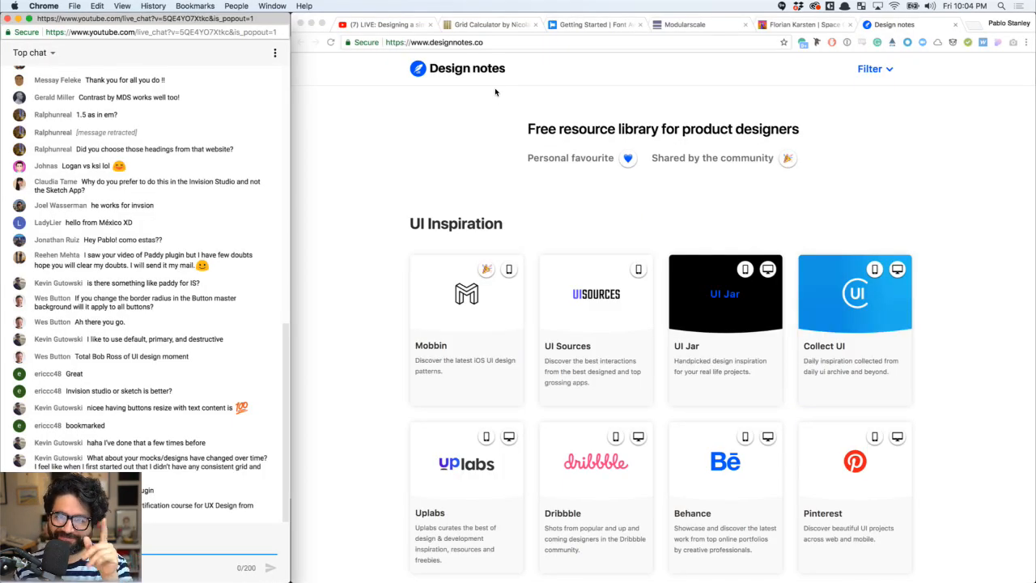
key("super+Tab")
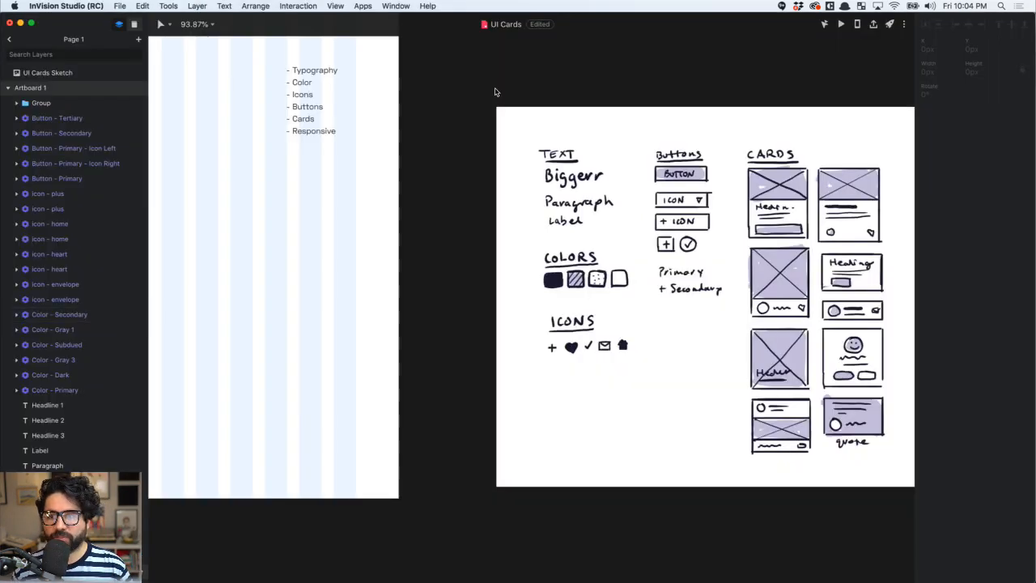
scroll(496, 91, "left", 8)
scroll(350, 232, "up", 5)
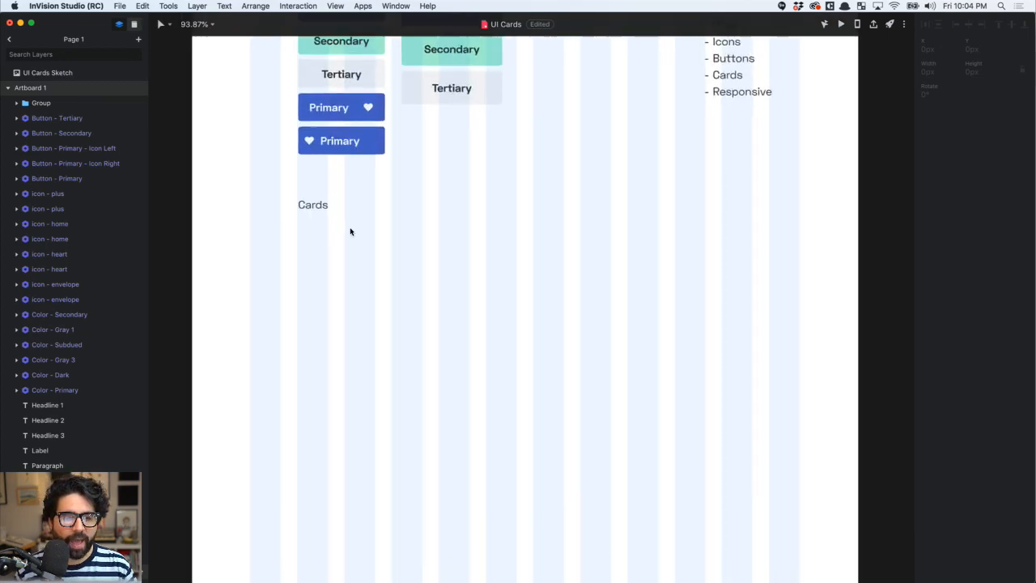
scroll(319, 262, "right", 15)
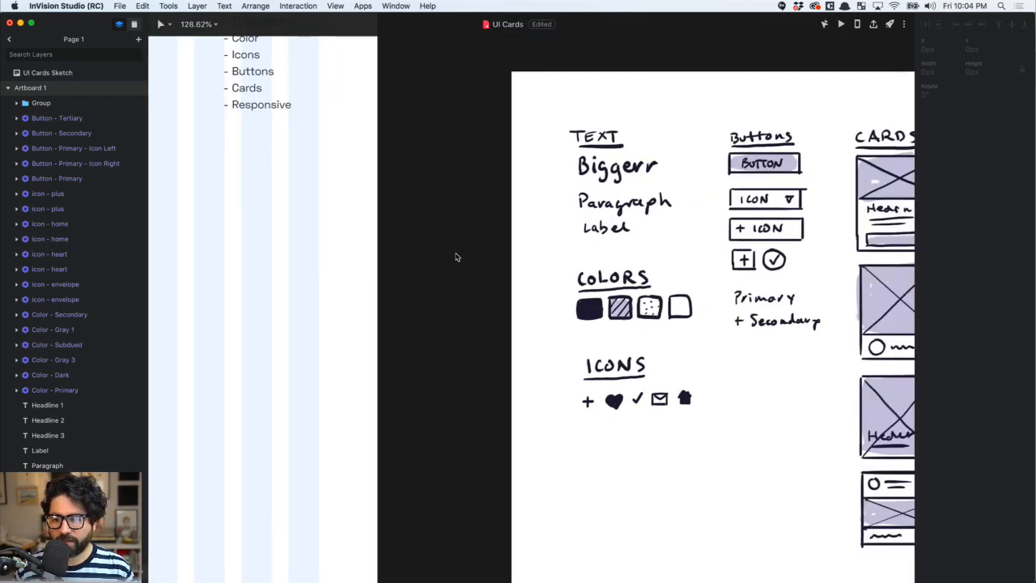
Copy the hand-drawn Cards sketches as an image, paste it onto the style guide artboard, and place it scaled down beside the Cards section
scroll(598, 186, "right", 3)
left_click_drag(445, 111, 669, 561)
scroll(558, 475, "left", 20)
scroll(558, 476, "down", 3)
key("super+v")
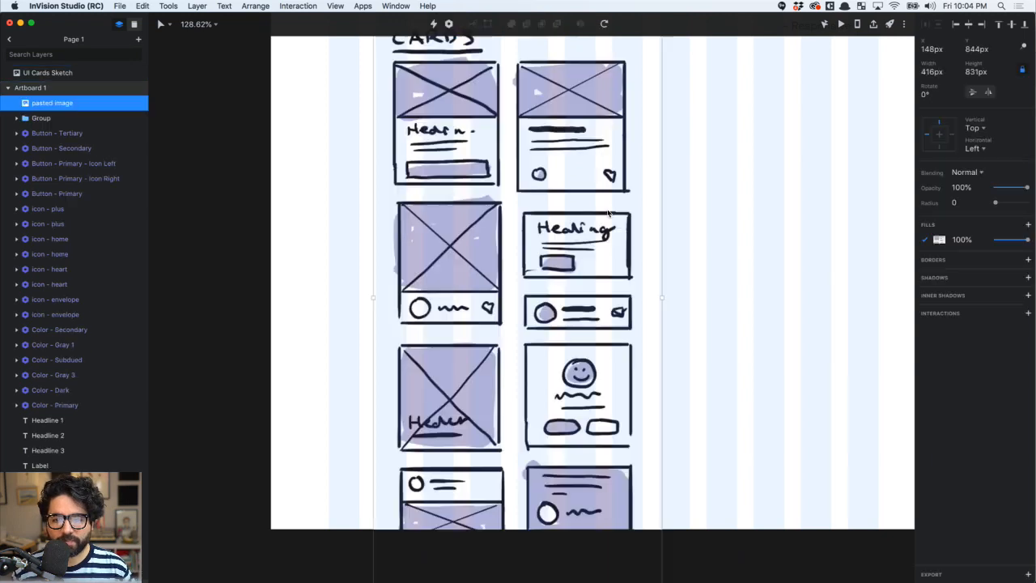
scroll(636, 174, "up", 5)
mouse_move(658, 158)
left_mouse_down()
mouse_move(623, 152)
mouse_move(569, 318)
mouse_move(545, 344)
mouse_move(567, 324)
mouse_move(803, 306)
mouse_move(792, 306)
left_mouse_up()
Draw a rectangle 180 px wide and about 137 px high beneath the Cards label, spanning three grid columns
left_click(423, 349)
key("r")
left_click_drag(371, 304, 491, 334)
scroll(491, 334, "up", 5)
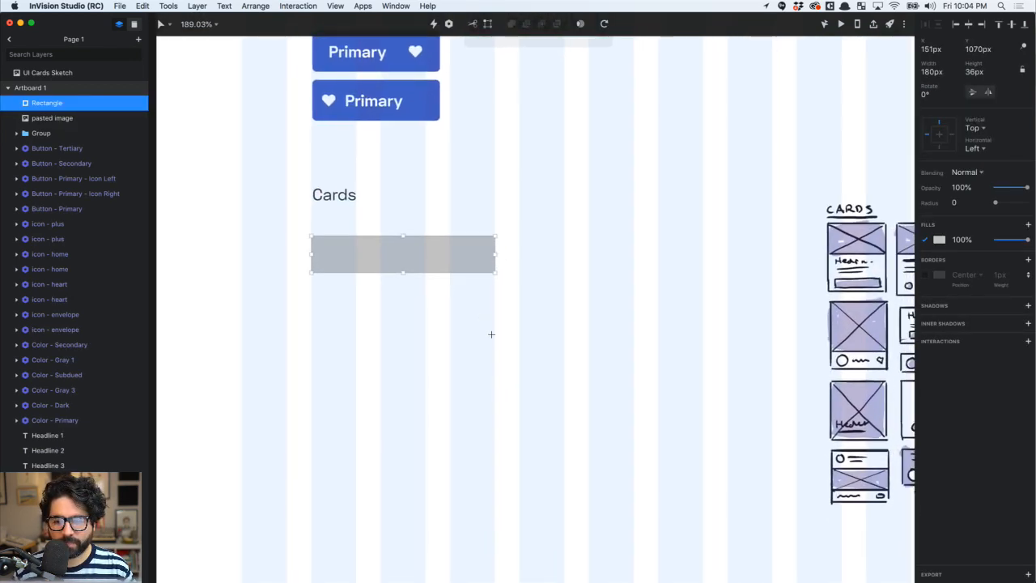
left_click_drag(402, 287, 427, 387)
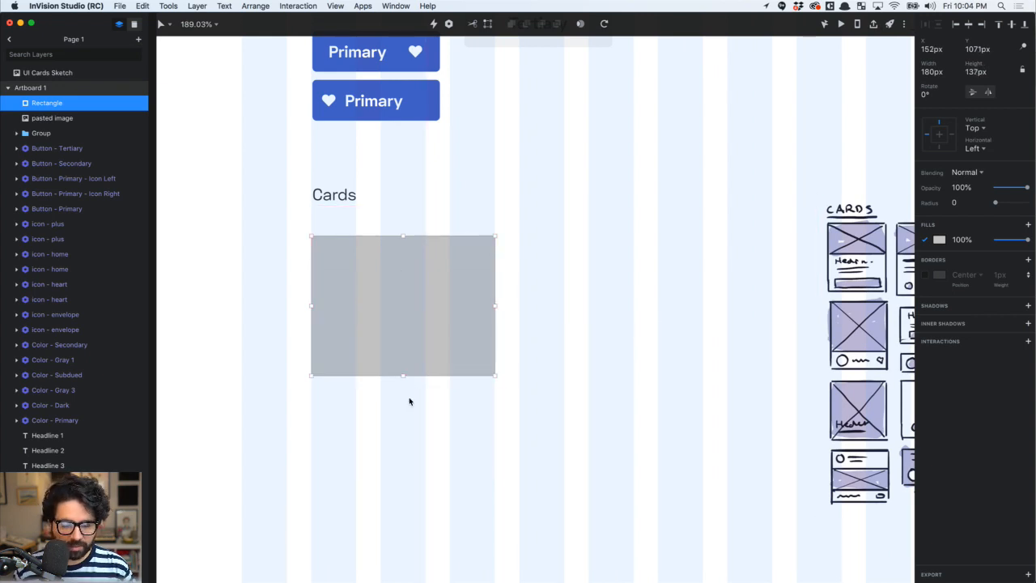
Switch to Chrome, open unsplash.com in a new tab, and glance over the Unsplash home page
key("super+Tab")
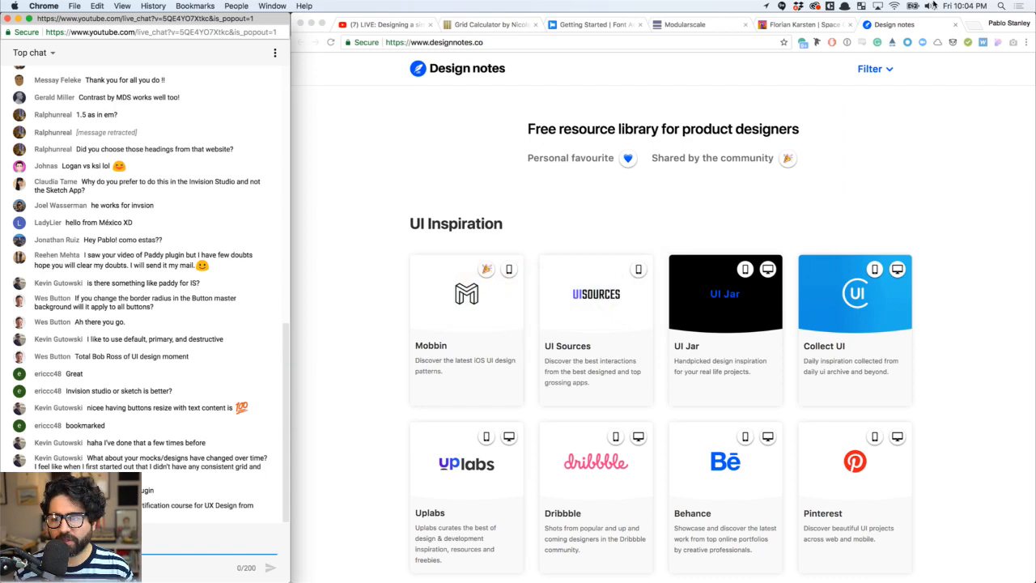
left_click(974, 25)
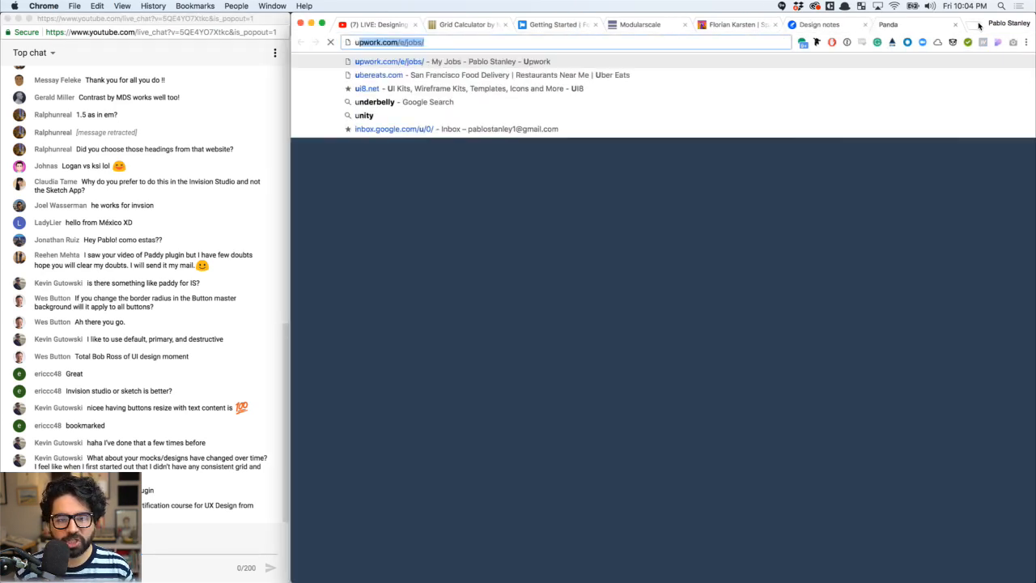
type("unsplash.com")
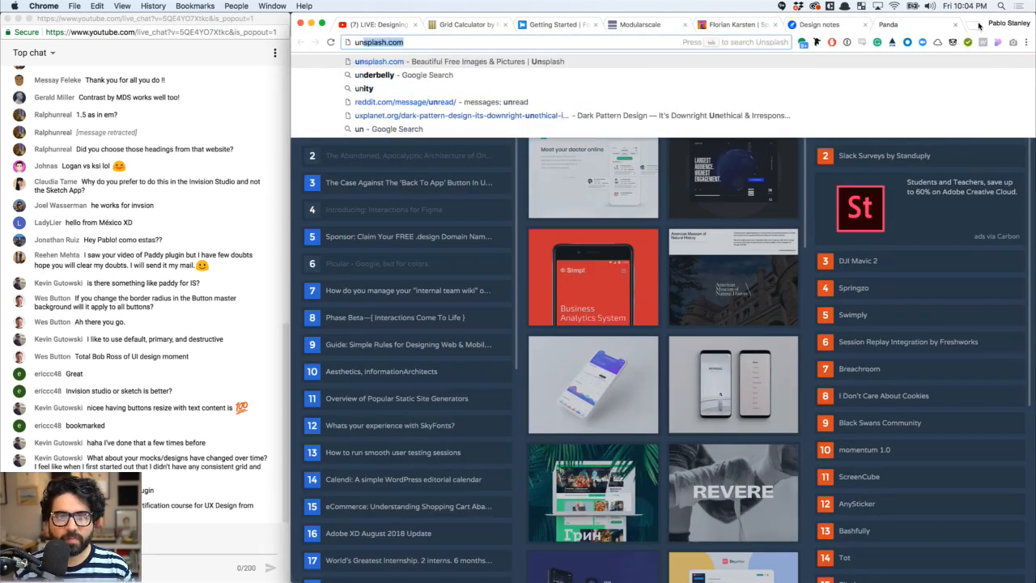
key("Return")
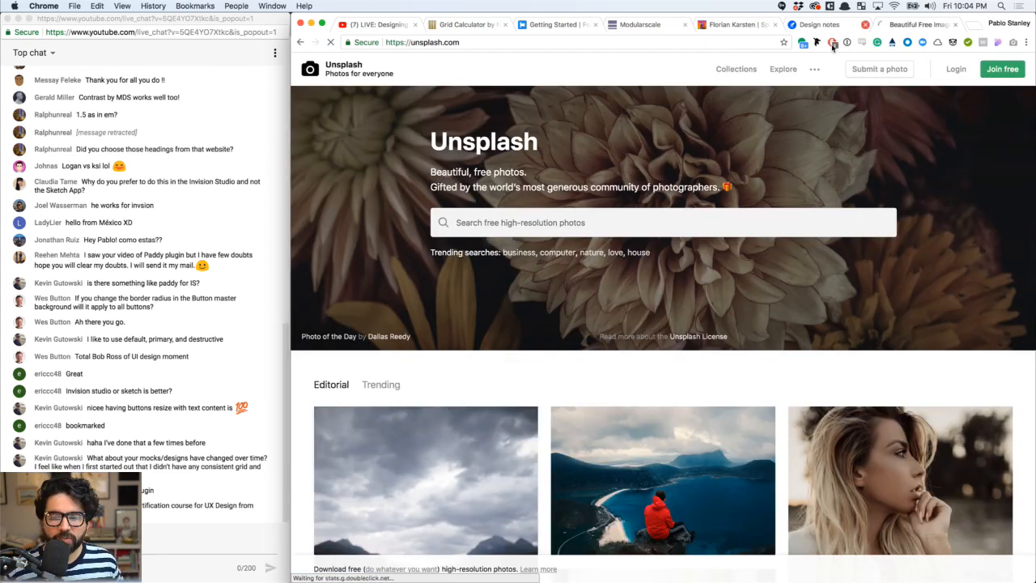
scroll(561, 224, "down", 5)
scroll(561, 224, "up", 5)
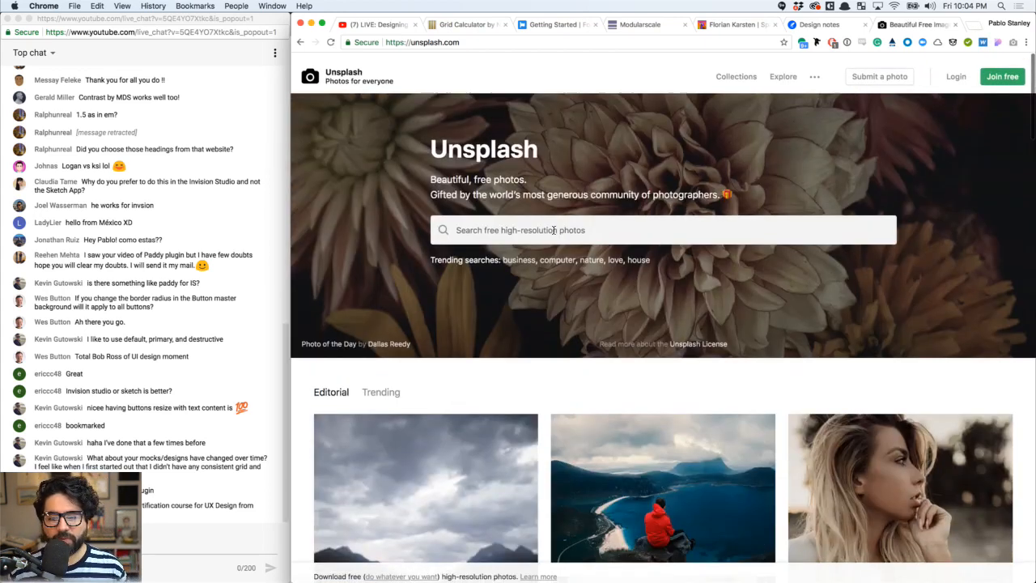
Search Unsplash for architecture photos
left_click(542, 232)
type("arhi")
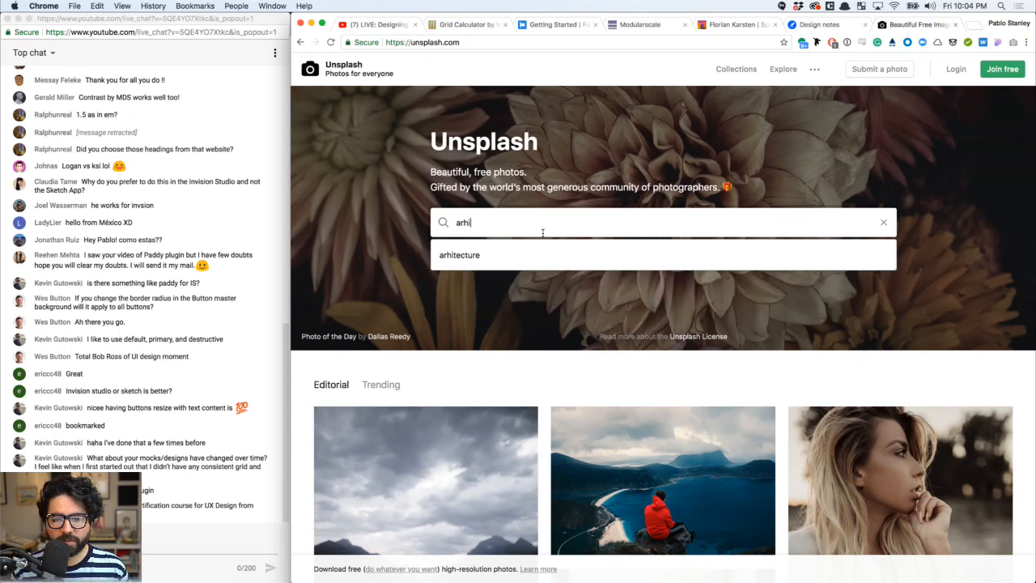
type("hi")
key("Down")
key("Return")
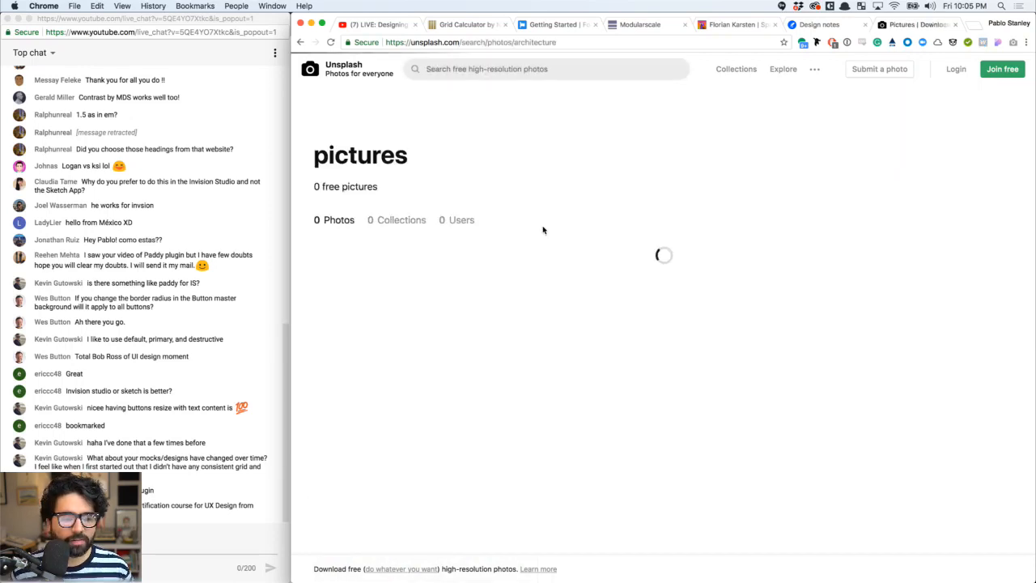
Browse the architecture photos, open the ArtScience Museum shot with the curved building against a blue sky, and copy the image
scroll(501, 364, "down", 3)
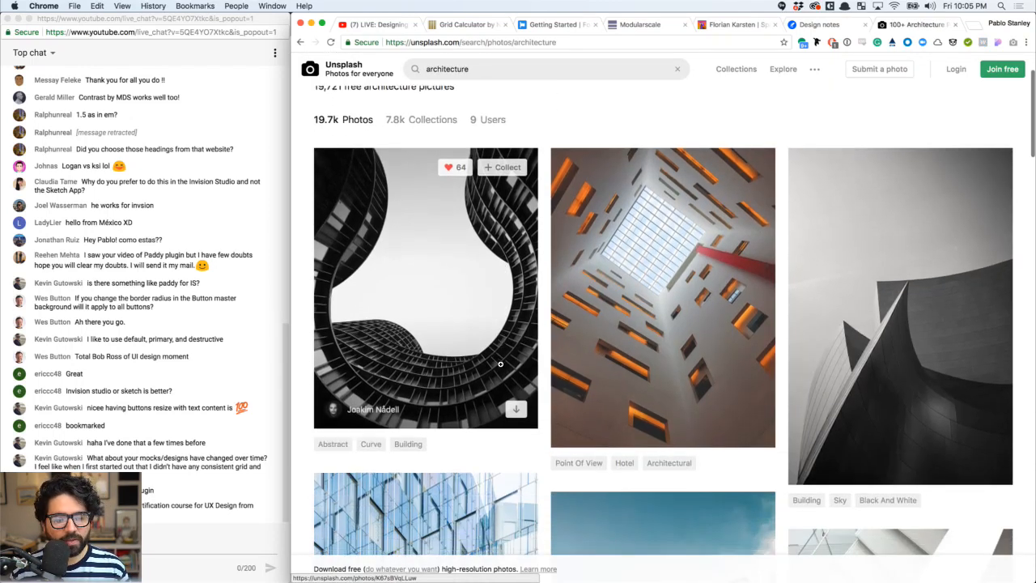
scroll(687, 229, "down", 2)
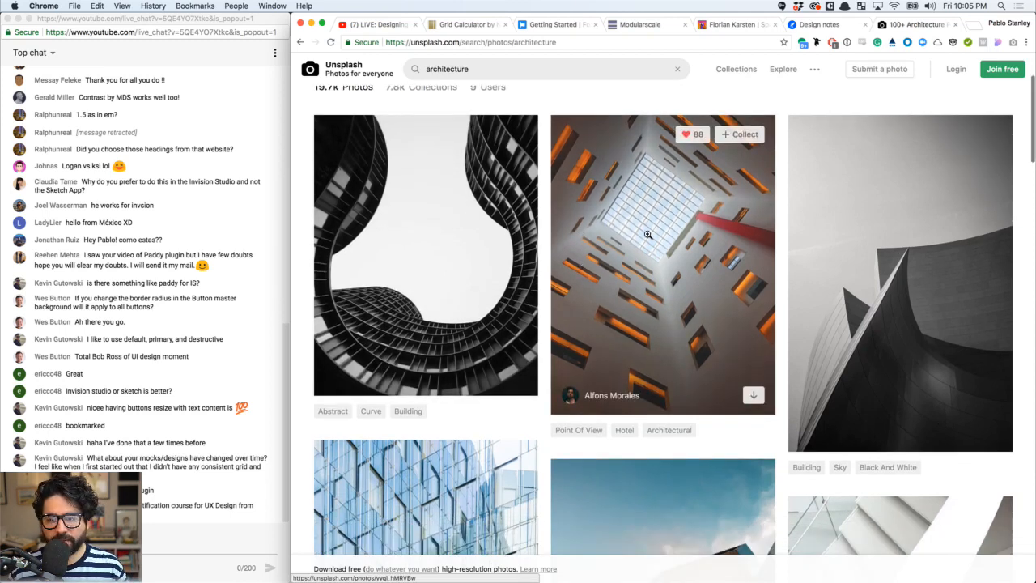
scroll(687, 229, "down", 5)
left_click(687, 229)
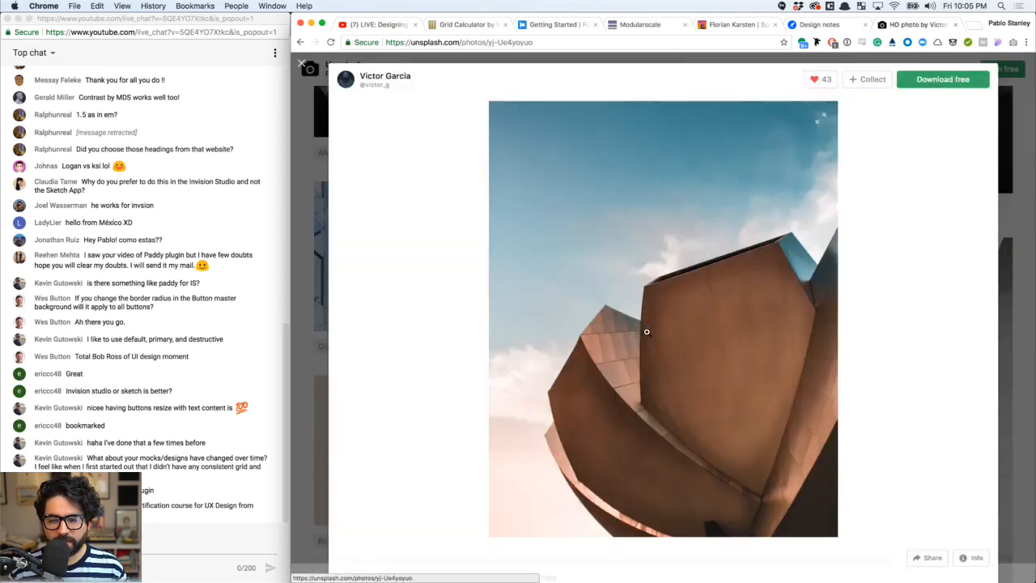
right_click(678, 231)
left_click(714, 253)
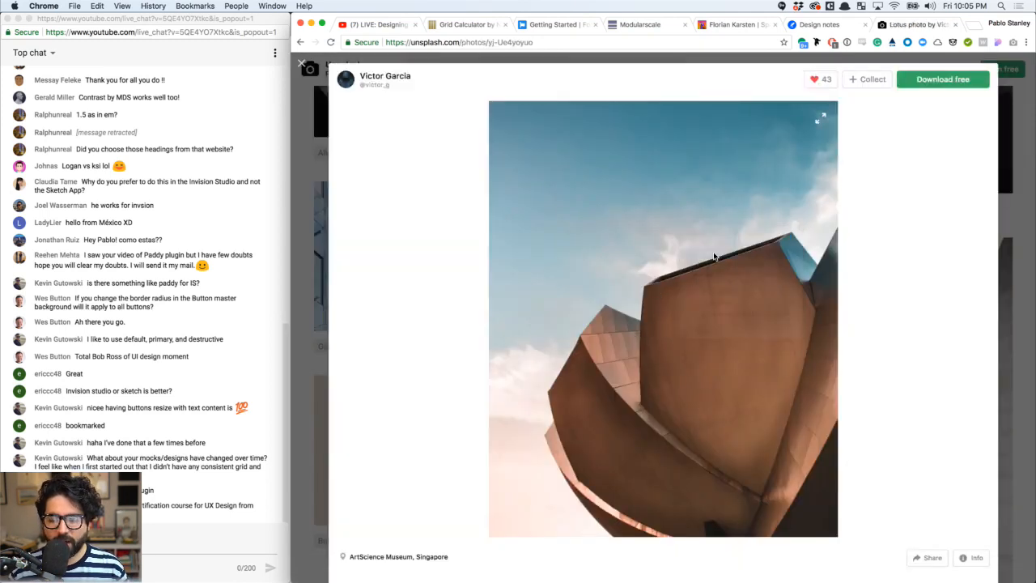
Switch to InVision Studio and give the rectangle under the Cards label an image fill with the copied museum photo
key("super+Tab")
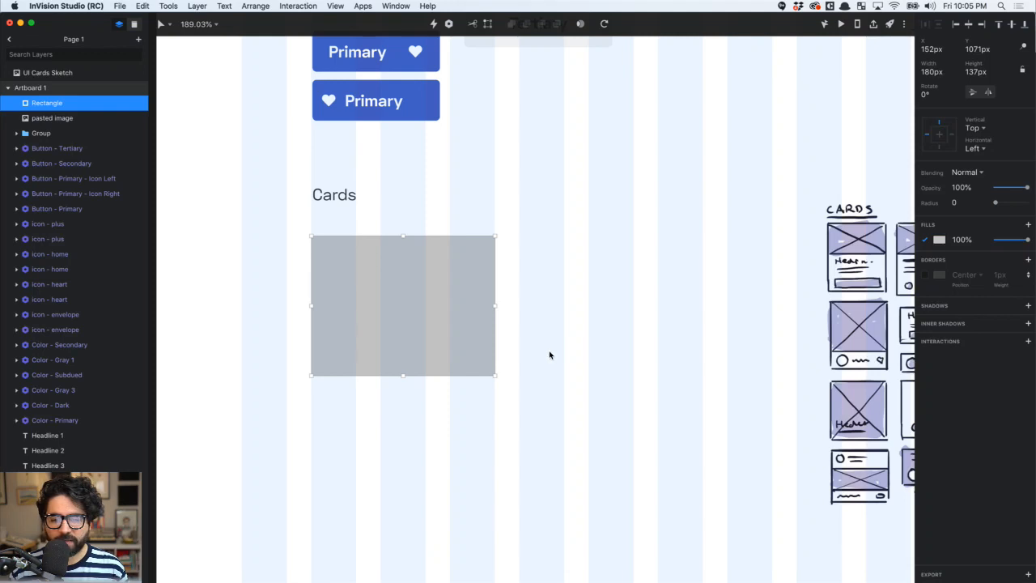
left_click(939, 239)
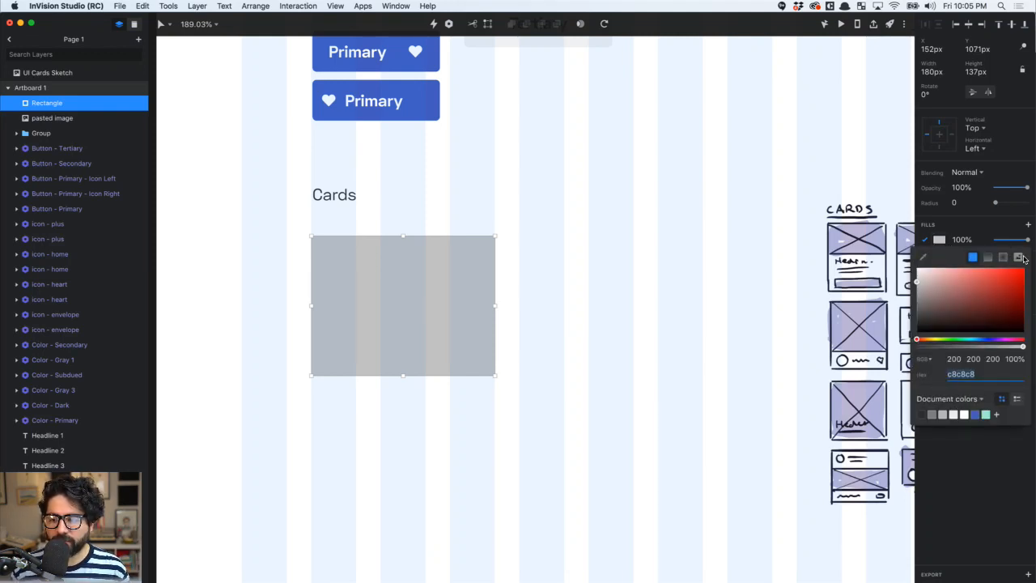
left_click(987, 257)
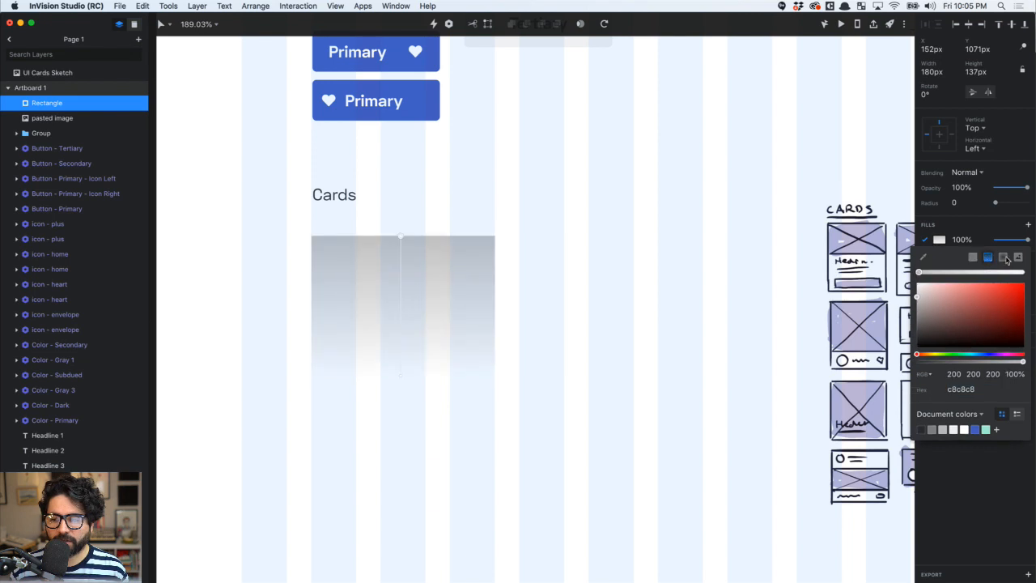
left_click(1003, 258)
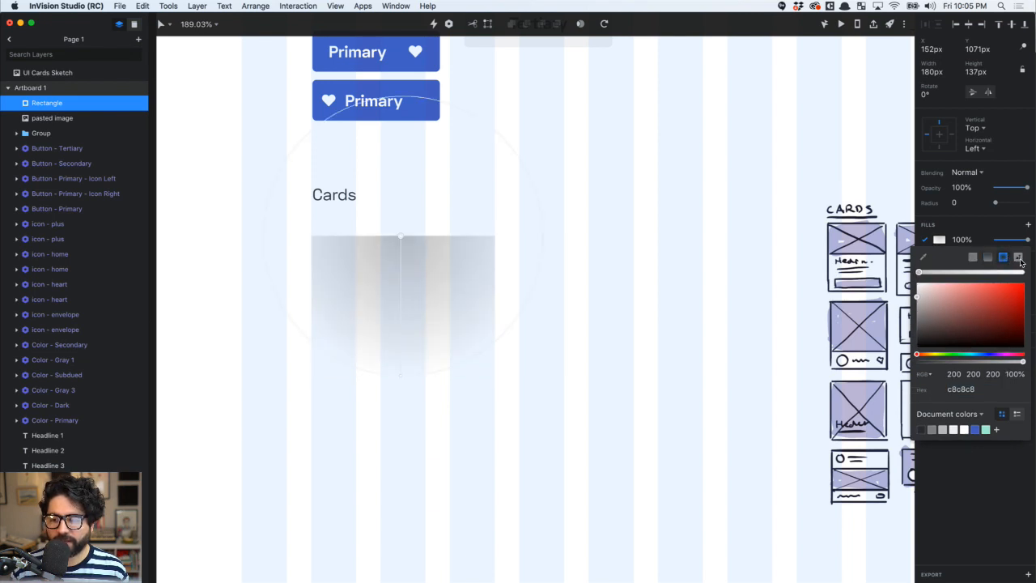
left_click(1018, 257)
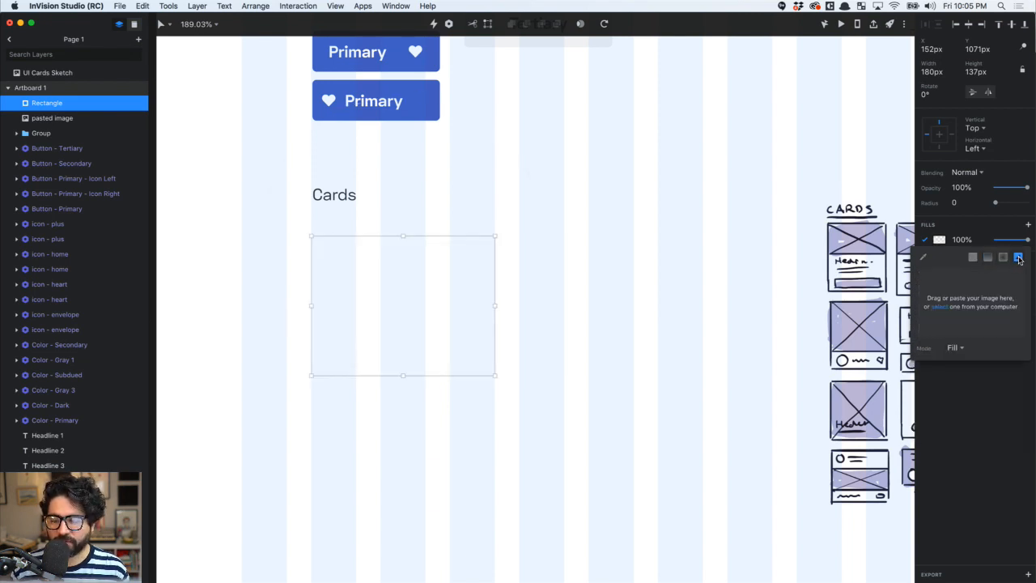
left_click(983, 280)
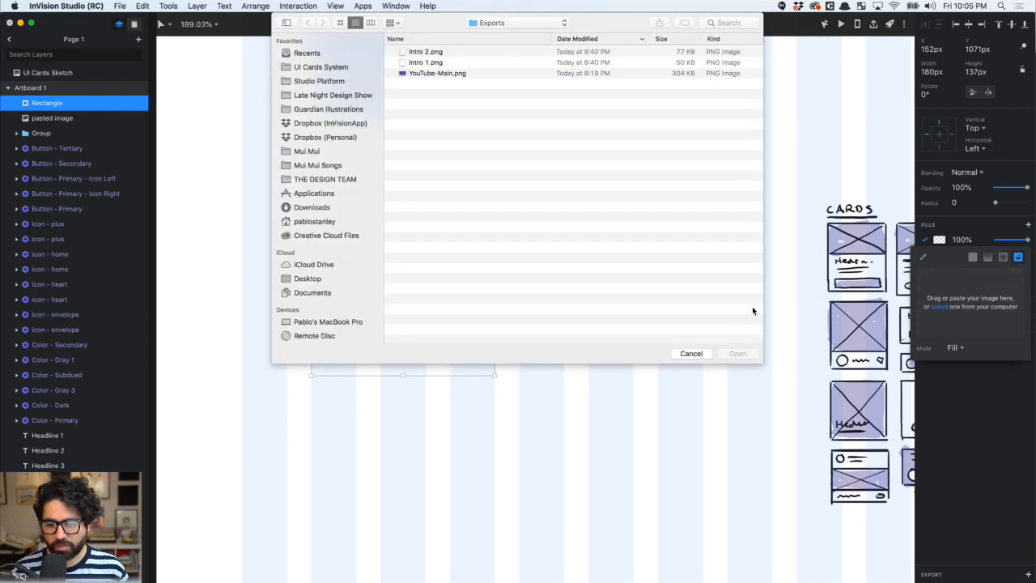
left_click(691, 353)
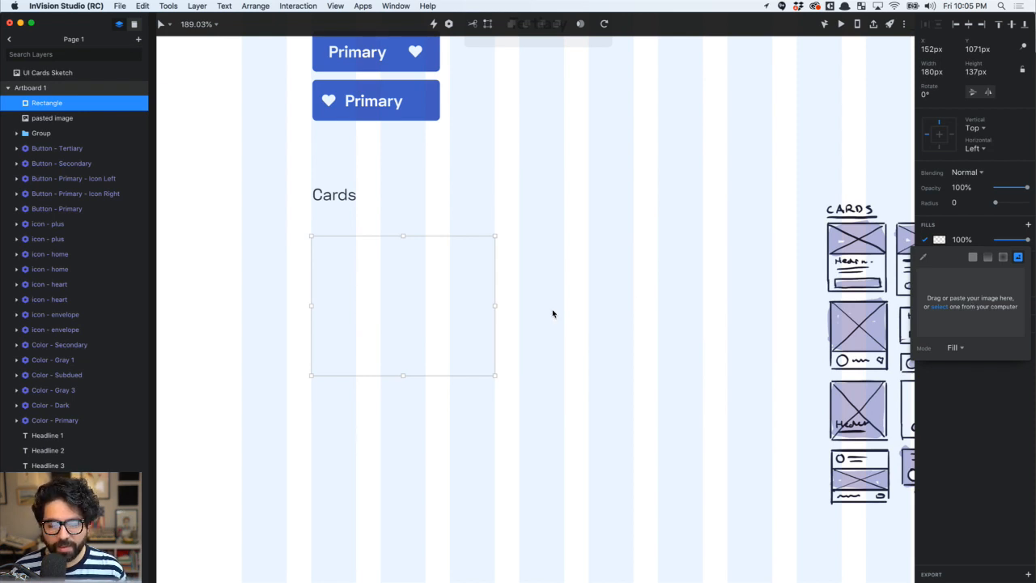
key("super+v")
left_click(601, 262)
left_click(434, 286)
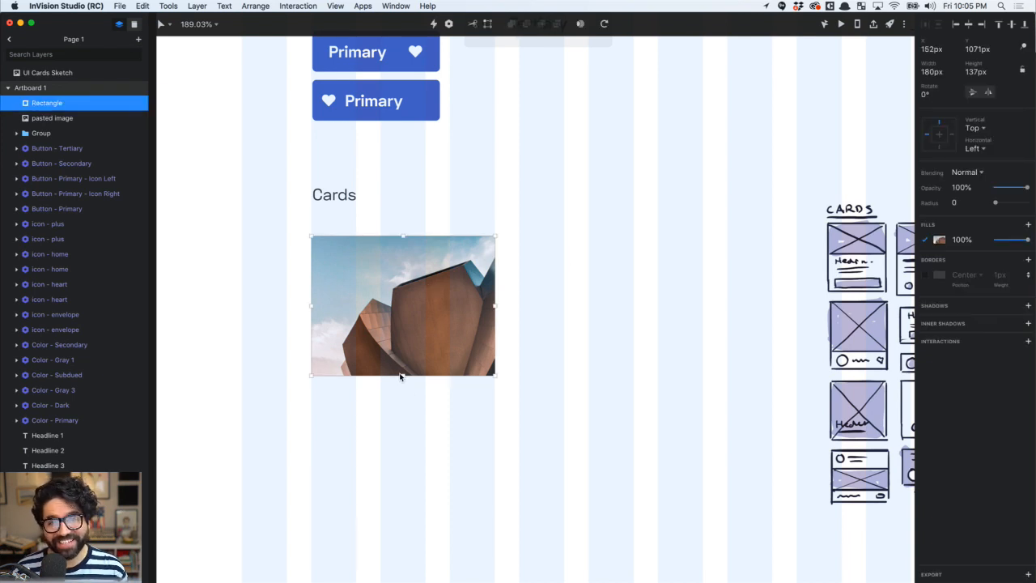
Shorten the photo to 132 px high and draw a rectangle 180 px wide and 195 px high behind it as the card base
left_click_drag(403, 390, 402, 385)
key("r")
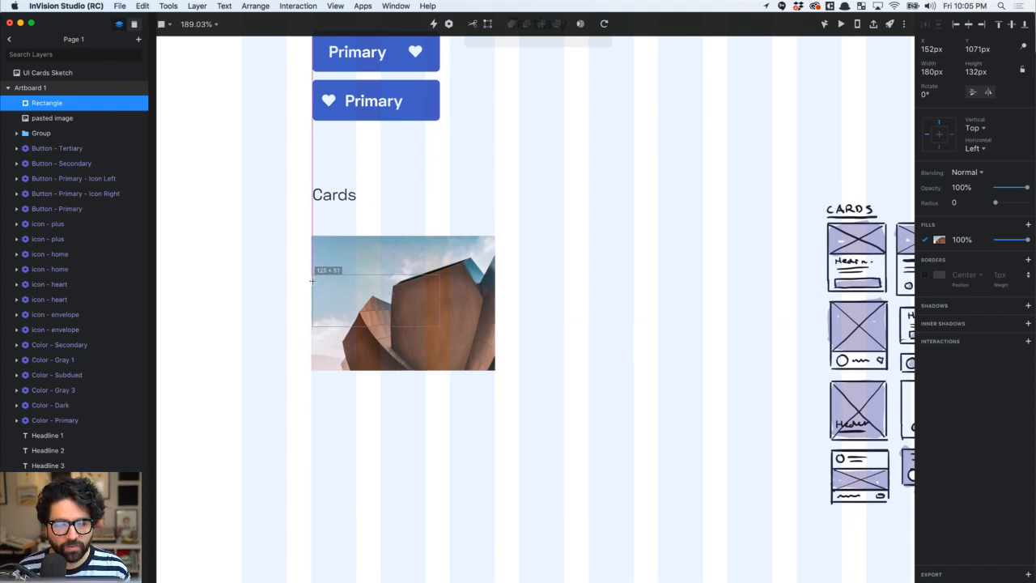
left_click_drag(311, 274, 440, 327)
left_click_drag(441, 286, 495, 235)
scroll(330, 298, "up", 5)
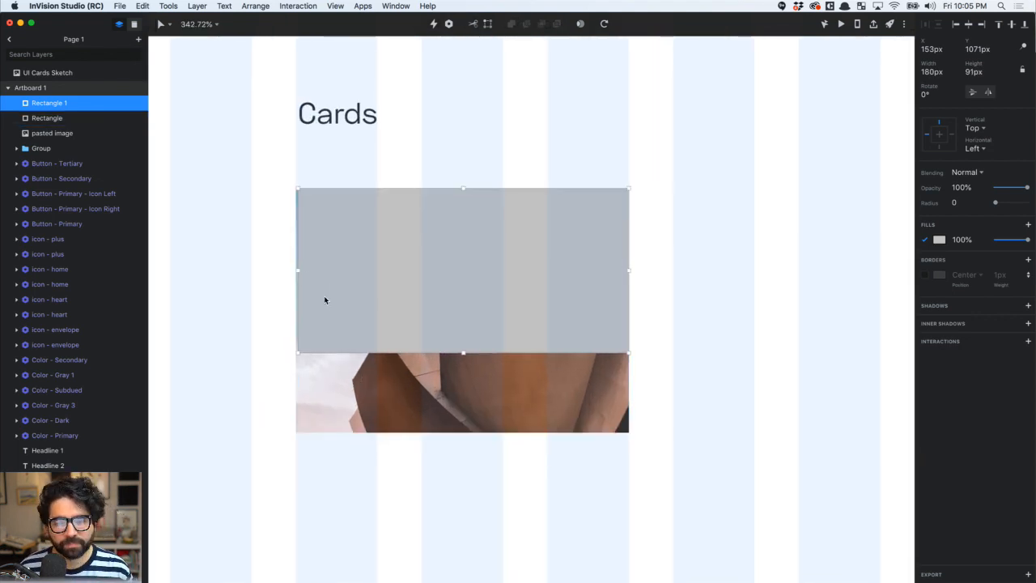
left_click_drag(299, 283, 296, 283)
left_click_drag(463, 354, 505, 551)
key("super+shift+bracketleft")
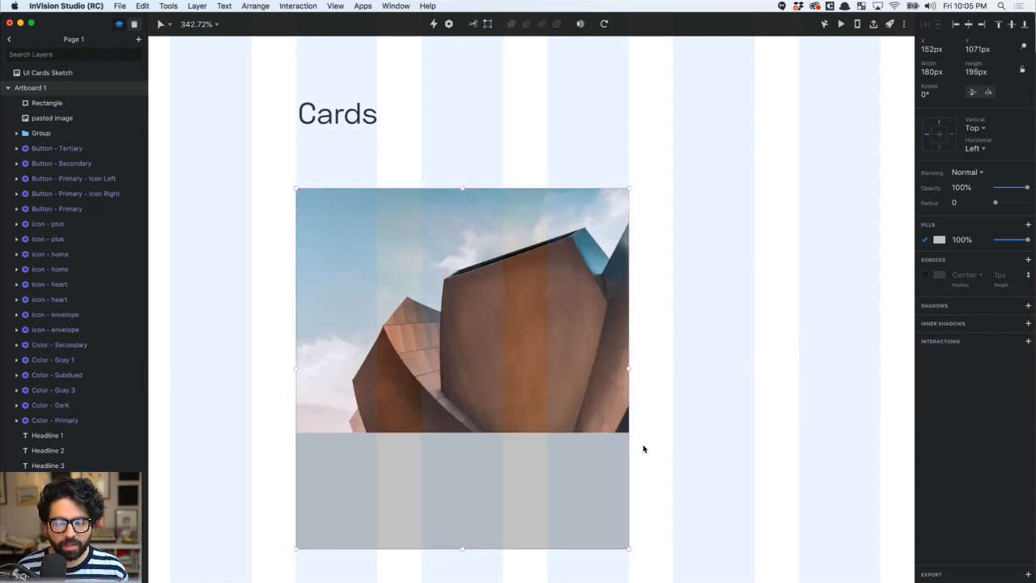
Try the white and then the light gray document color as the card base rectangle's fill
scroll(642, 446, "down", 3)
left_click(939, 240)
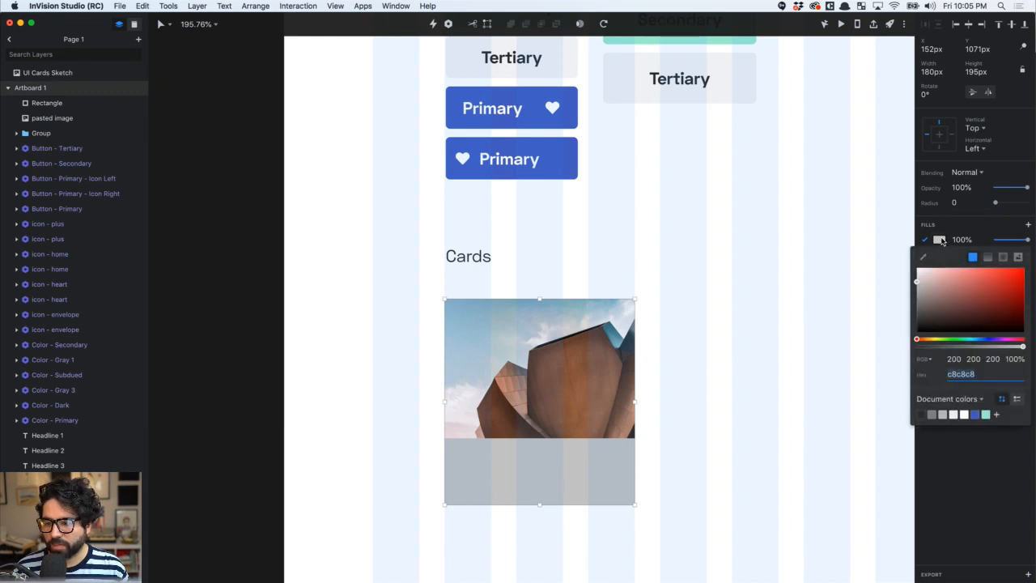
left_click(964, 414)
left_click(787, 444)
scroll(781, 441, "down", 2)
left_click(701, 418)
left_click(543, 386)
left_click(939, 239)
left_click(954, 415)
left_click(723, 376)
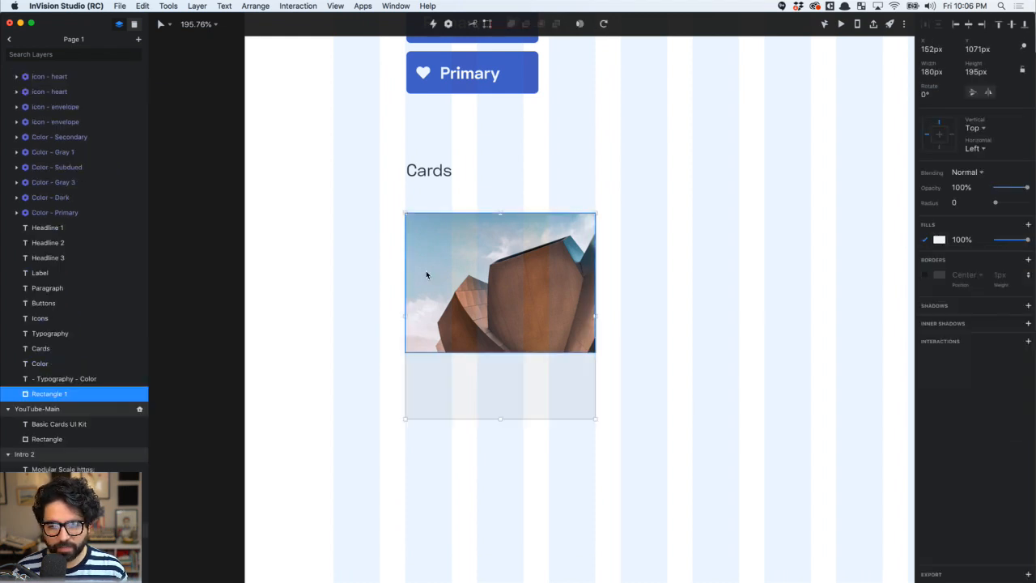
Add a background fill to the style guide artboard using the light gray document color f1f3f4
left_click(345, 224)
key("z")
left_click_drag(331, 189, 700, 500)
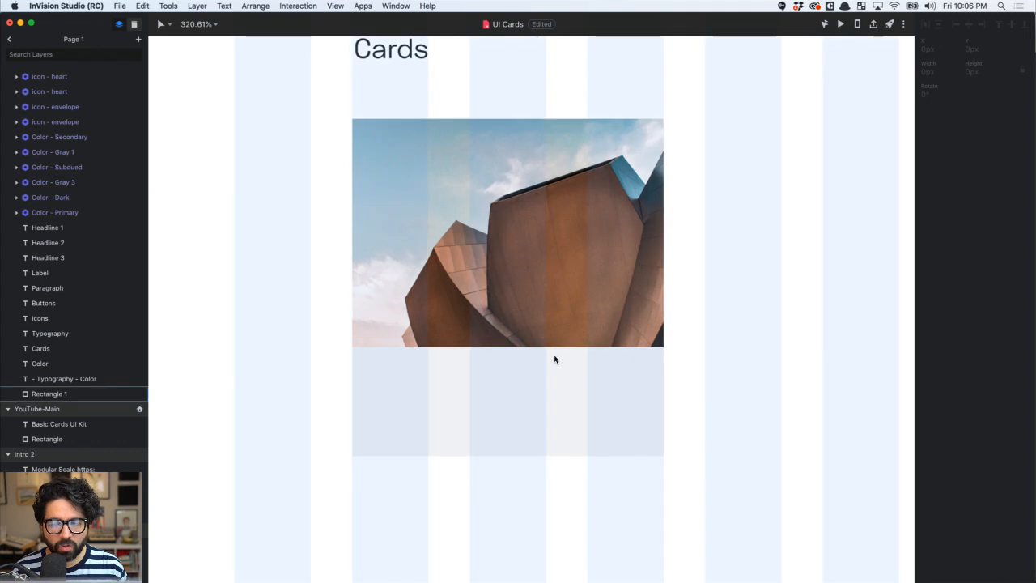
scroll(554, 356, "down", 4)
left_click(551, 358)
key("Escape")
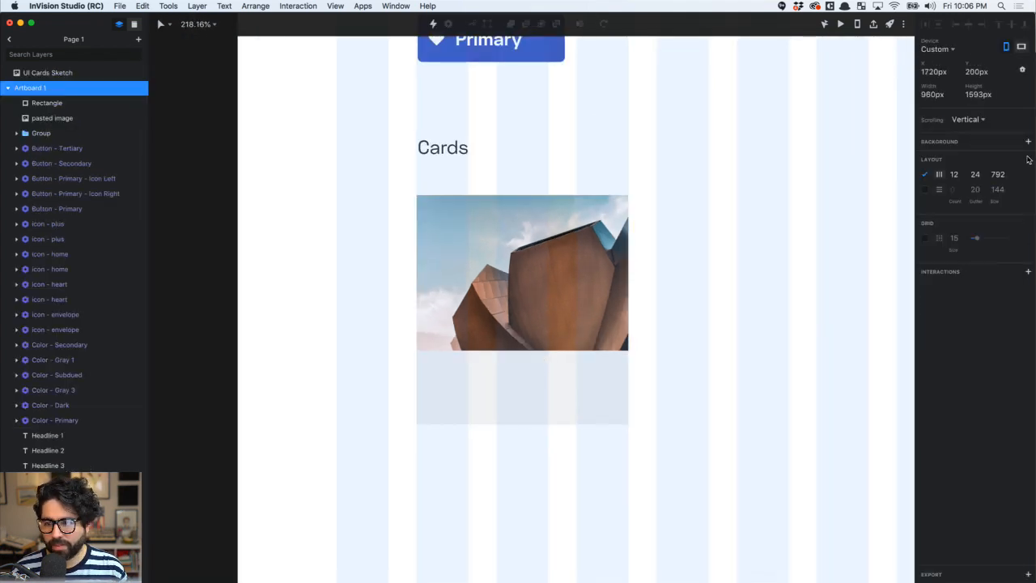
left_click(1027, 141)
left_click(939, 156)
left_click(963, 331)
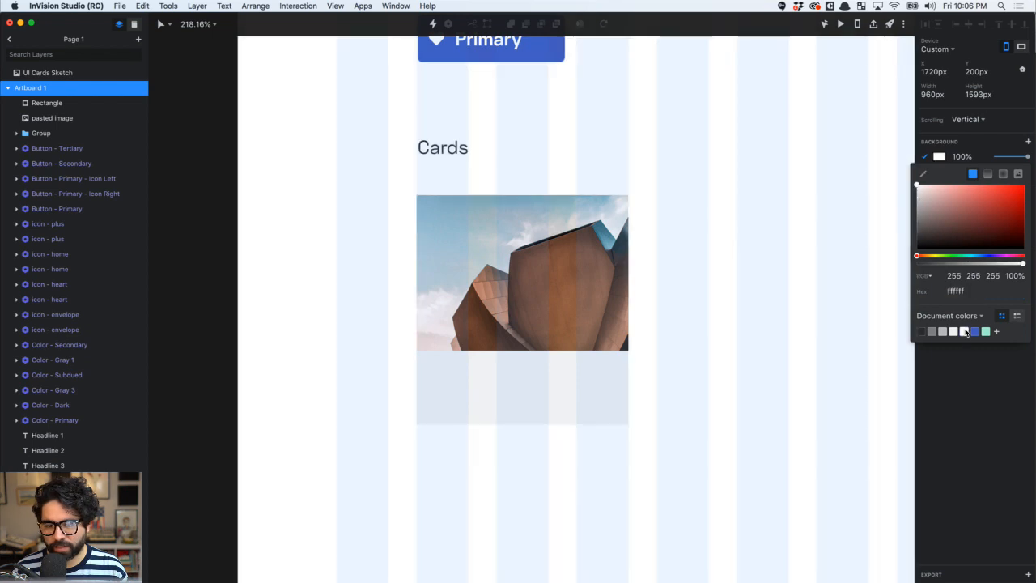
left_click(953, 331)
left_click(732, 334)
Fill the card base rectangle with the white document color
left_click(565, 392)
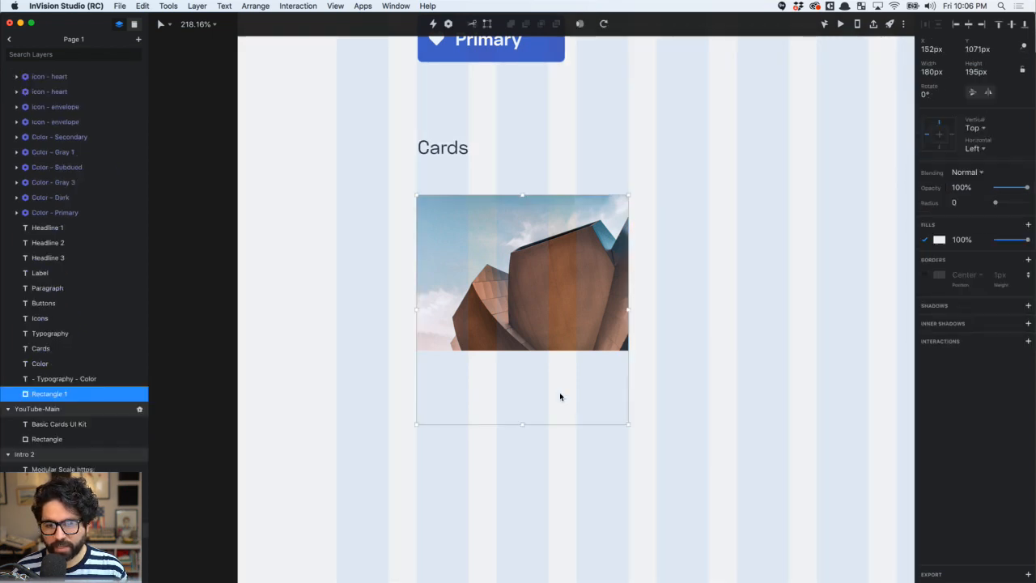
left_click(941, 241)
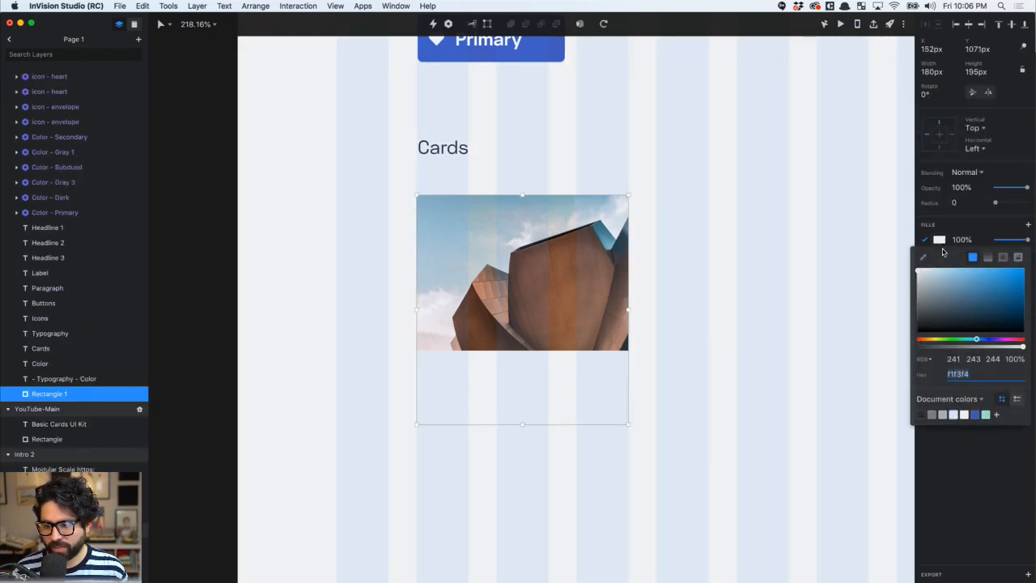
left_click(964, 415)
left_click(750, 364)
Lighten the artboard background to a near-white gray, trying hex values such as f9f9f9
scroll(751, 364, "right", 3)
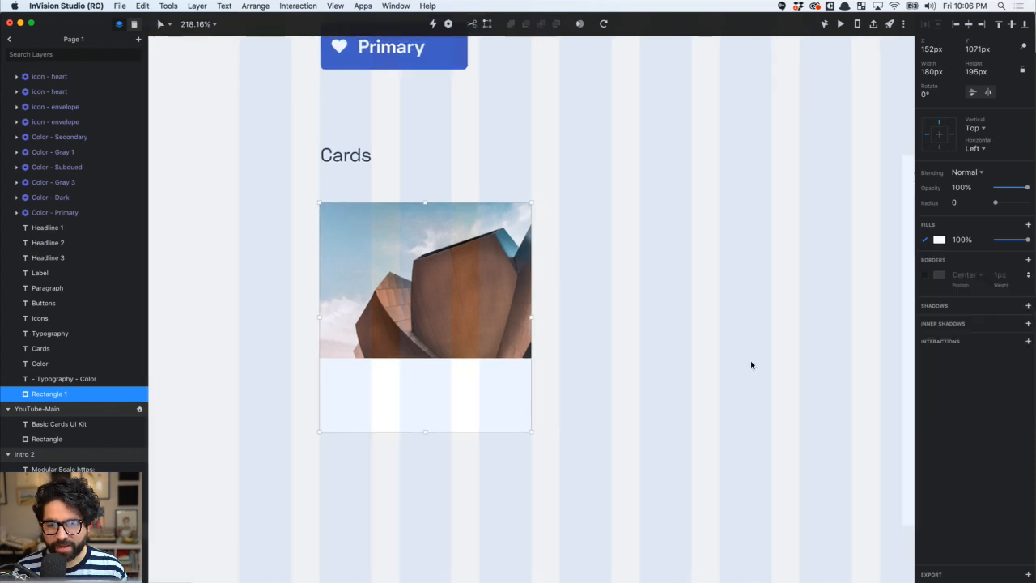
left_click(528, 306)
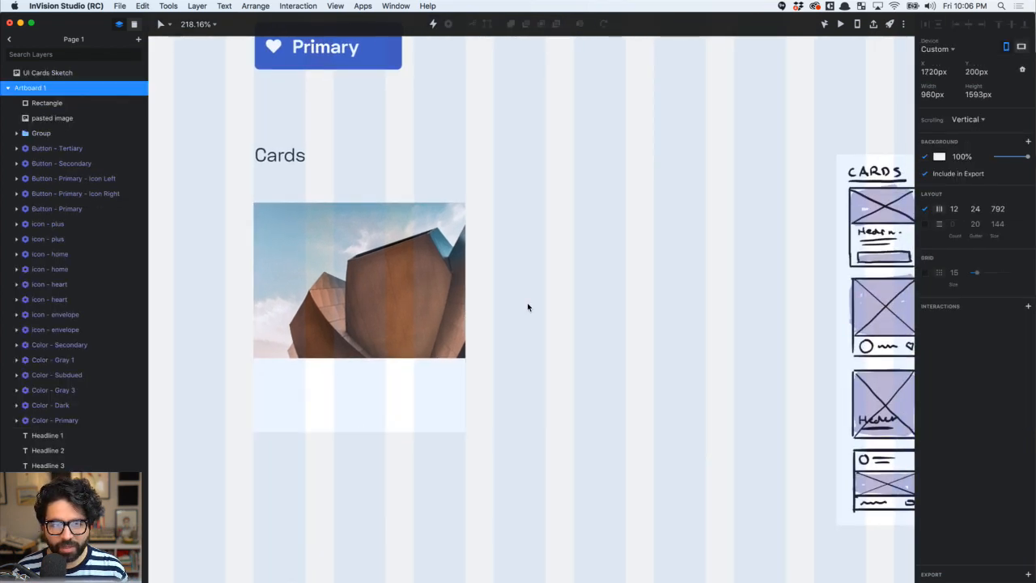
left_click(939, 156)
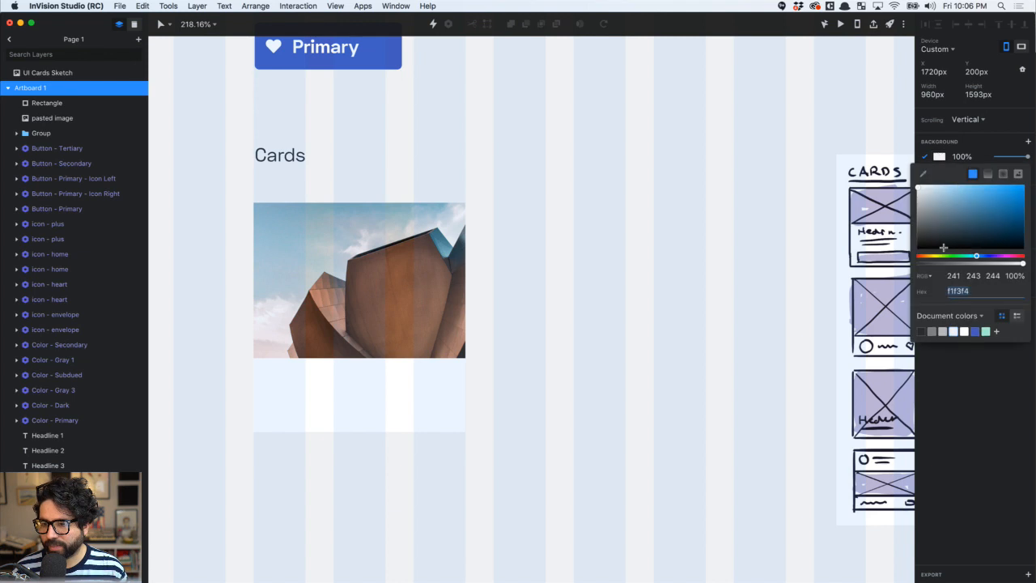
type("fbfbfb")
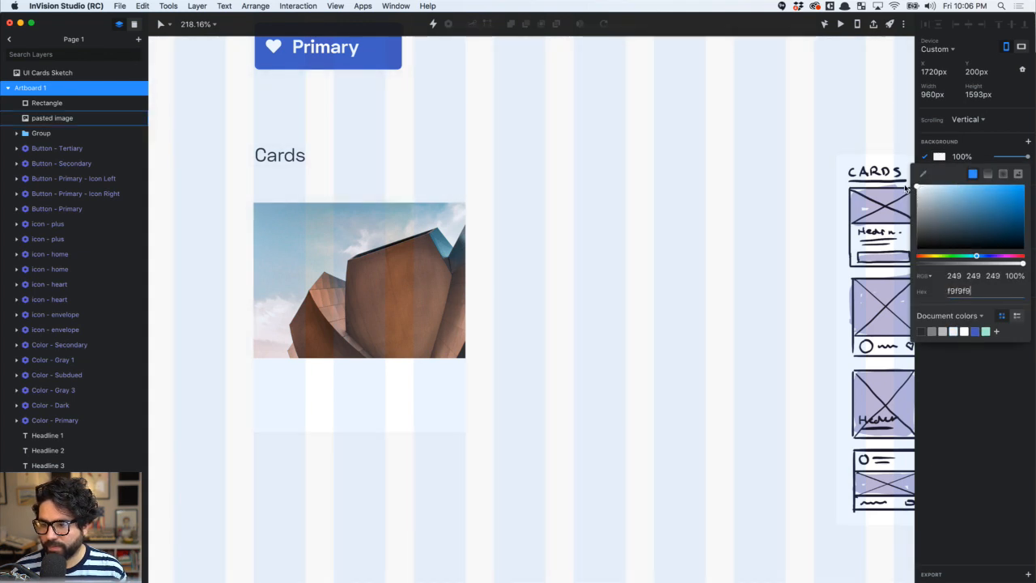
left_click_drag(905, 187, 905, 189)
type("fdfdfd")
left_click(666, 348)
scroll(667, 348, "left", 3)
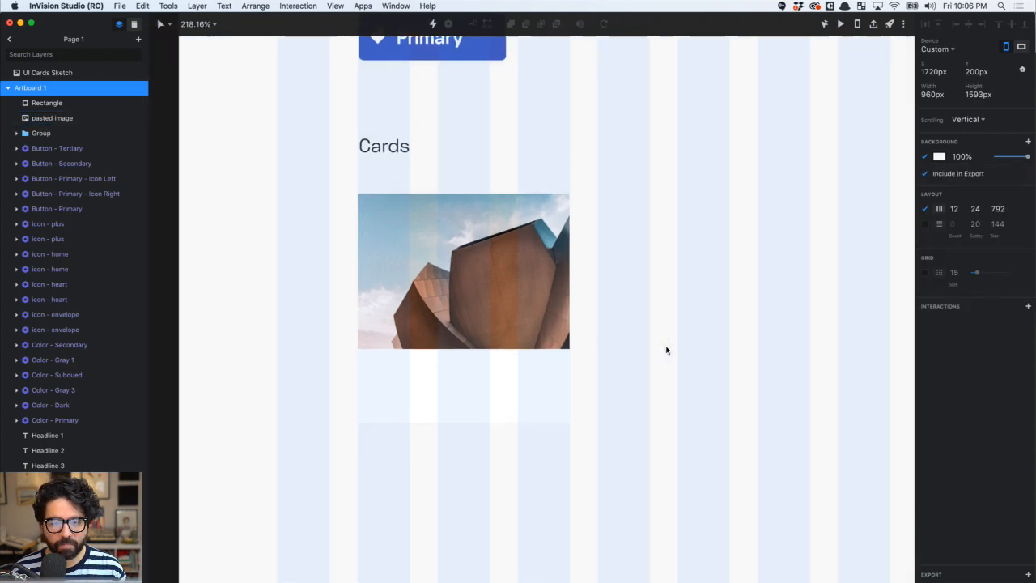
Move the hand-drawn cards sketch closer to the photo card, to about X 446 px and Y 1030 px
left_click(525, 393)
scroll(453, 393, "right", 5)
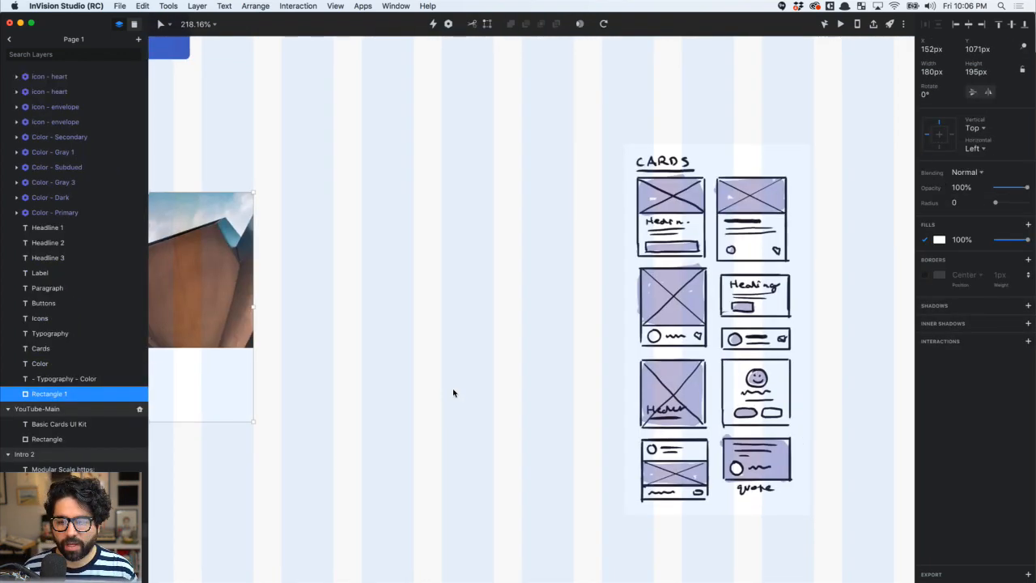
mouse_move(757, 284)
left_mouse_down()
mouse_move(506, 263)
mouse_move(518, 288)
left_mouse_up()
Copy the Headline 3, Paragraph and Label texts together with the first Primary button, and paste them at the photo card
scroll(519, 288, "down", 5)
scroll(518, 288, "up", 5)
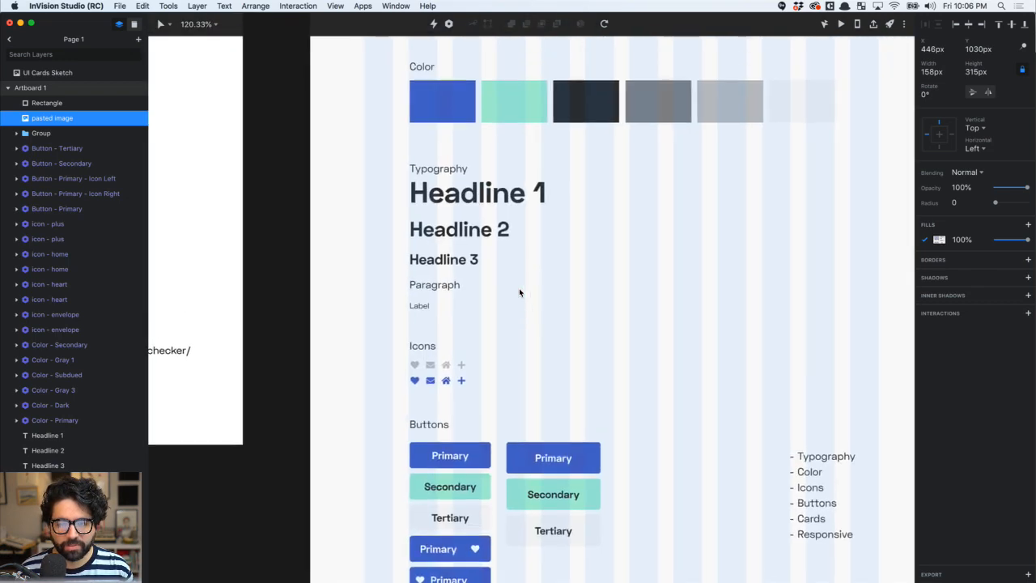
left_click(445, 318)
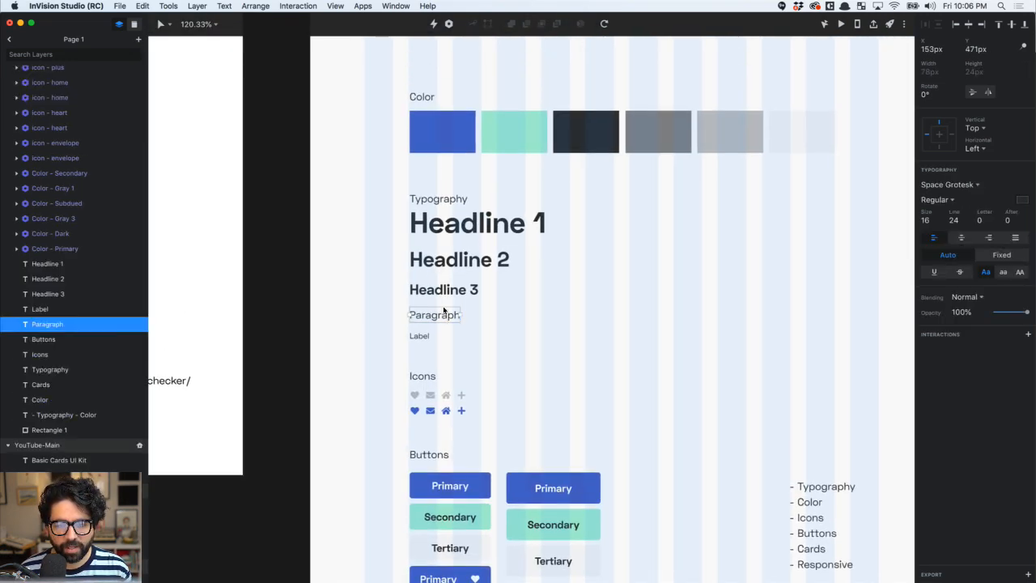
left_click(447, 289, "shift")
scroll(446, 364, "down", 3)
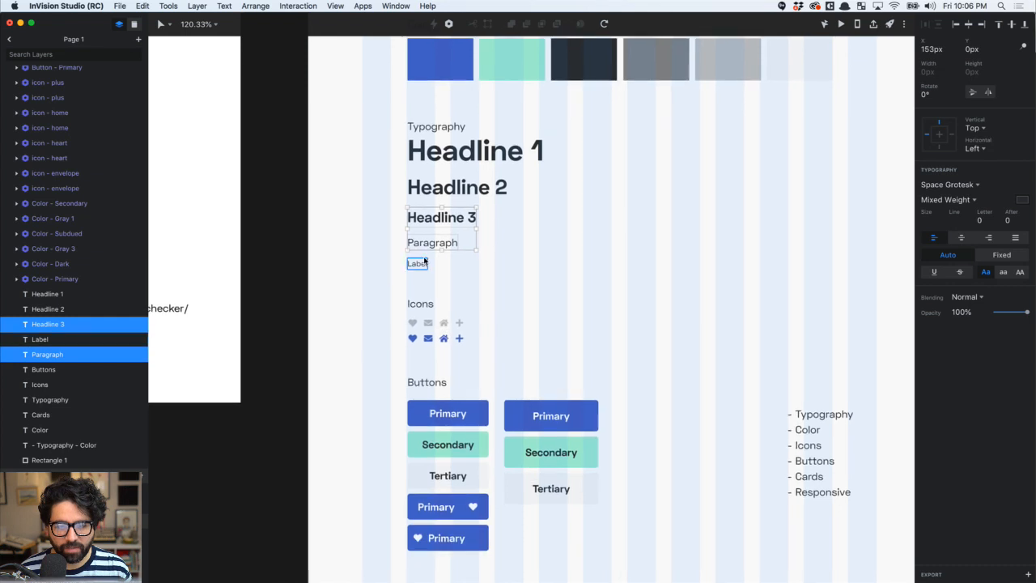
left_click(424, 260, "shift")
scroll(424, 261, "down", 6)
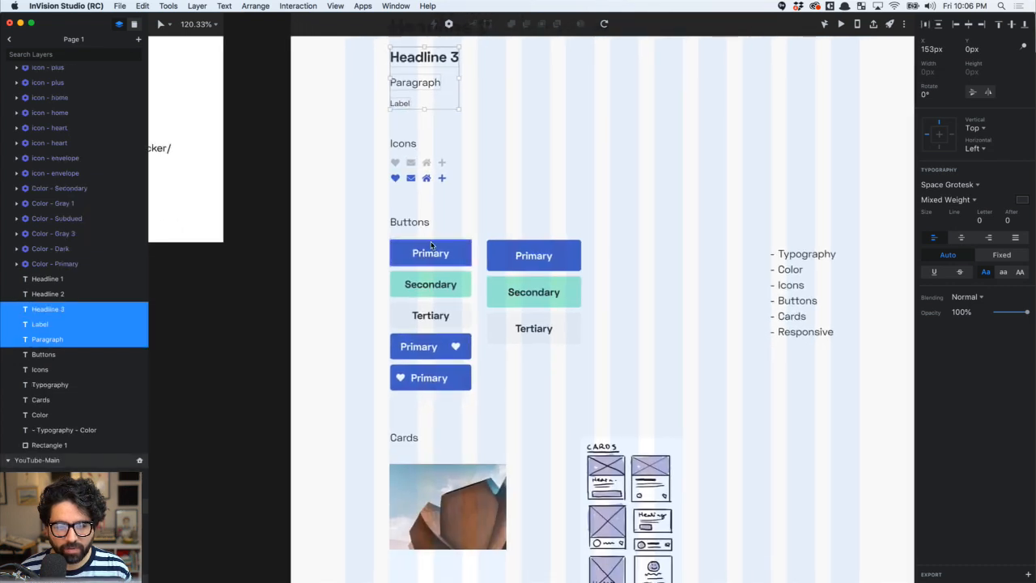
left_click(431, 247, "shift")
scroll(488, 250, "down", 15)
left_click(450, 144)
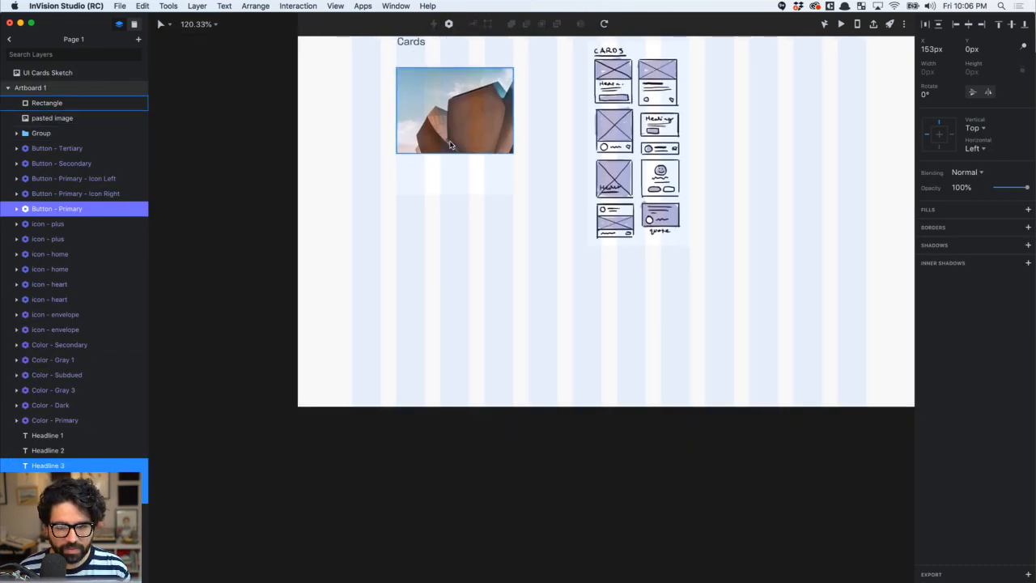
key("super+v")
left_click(337, 201)
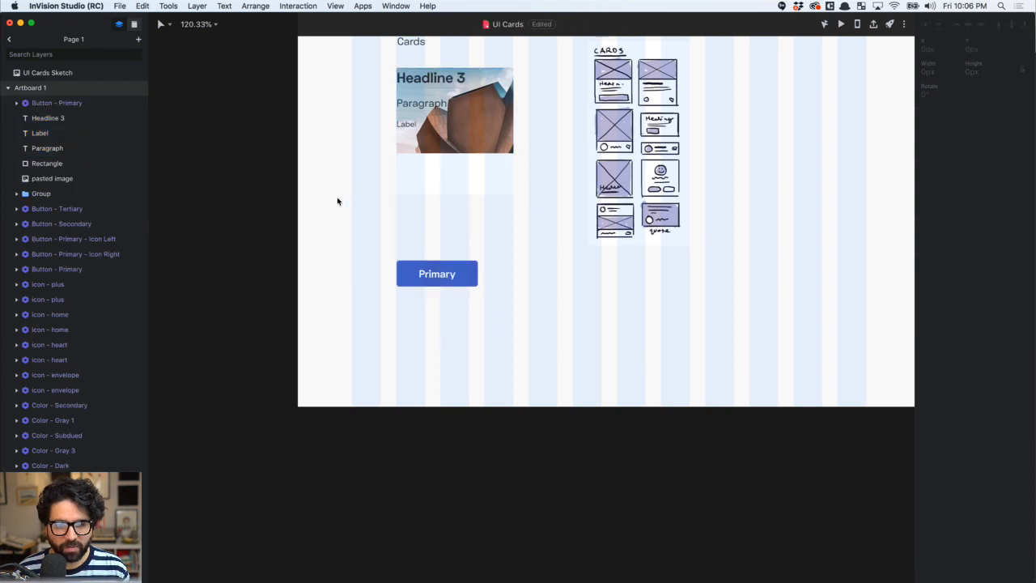
Move the pasted Paragraph, Label and Primary button below the card photo, with the Label between the Paragraph and the button
left_click_drag(348, 50, 632, 372)
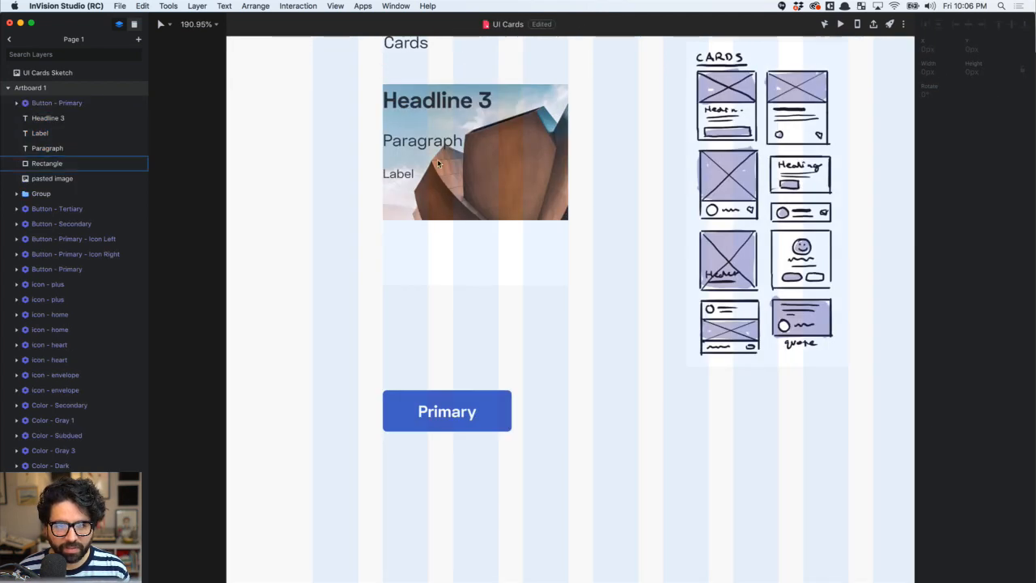
left_click(431, 144)
left_click_drag(430, 143, 430, 242)
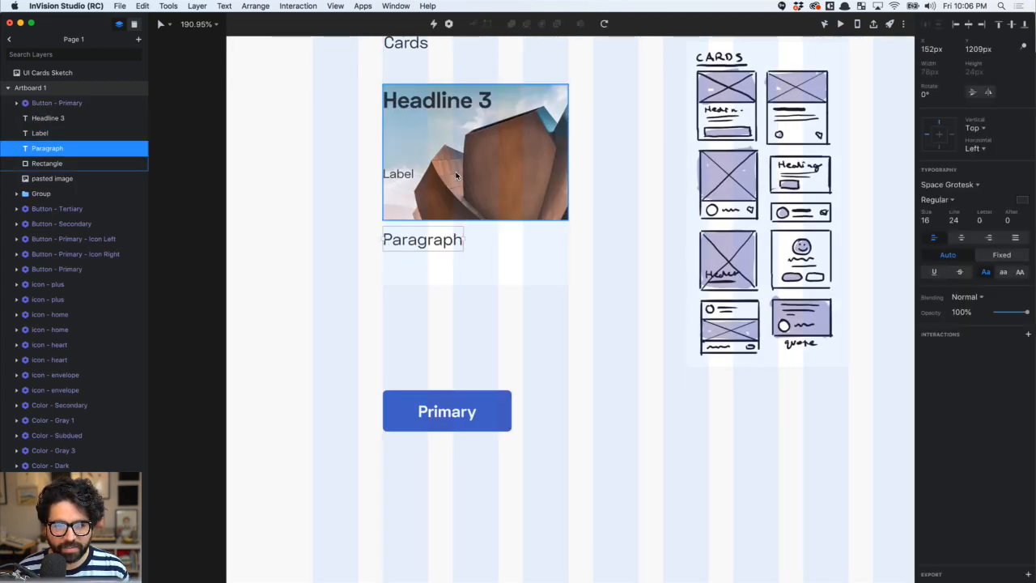
left_click_drag(469, 428, 470, 311)
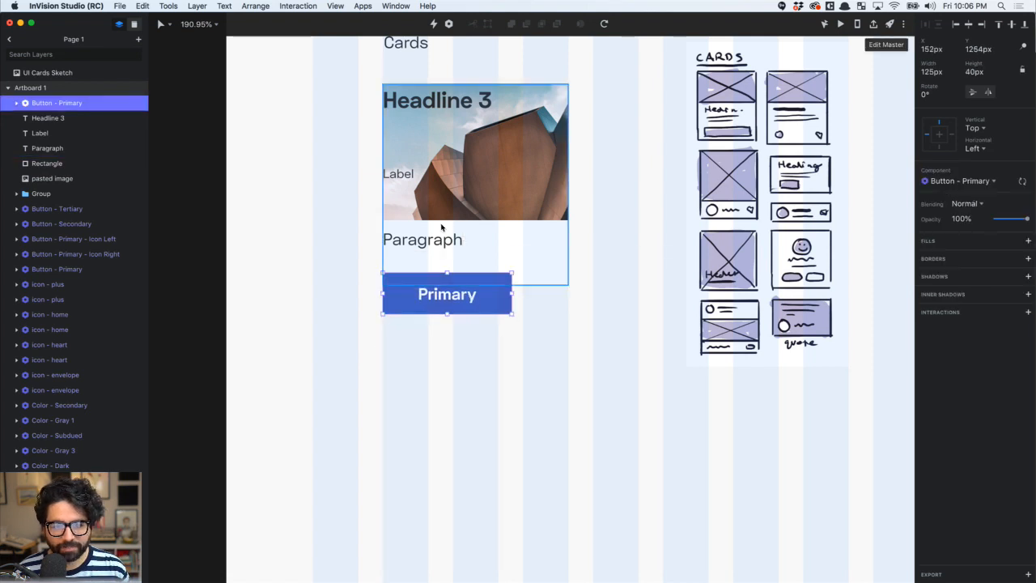
left_click(424, 245)
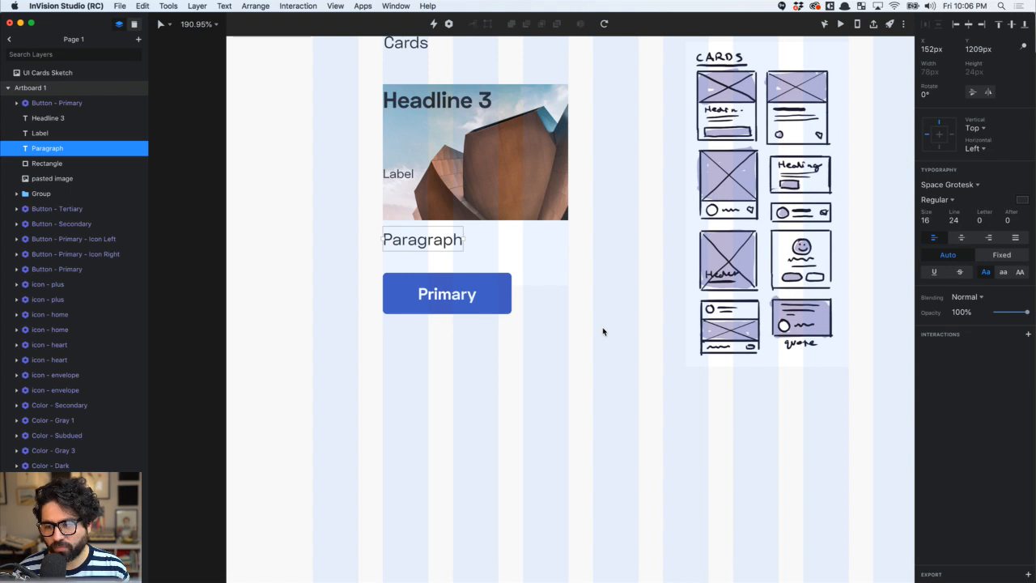
scroll(619, 338, "down", 5)
left_click(480, 233)
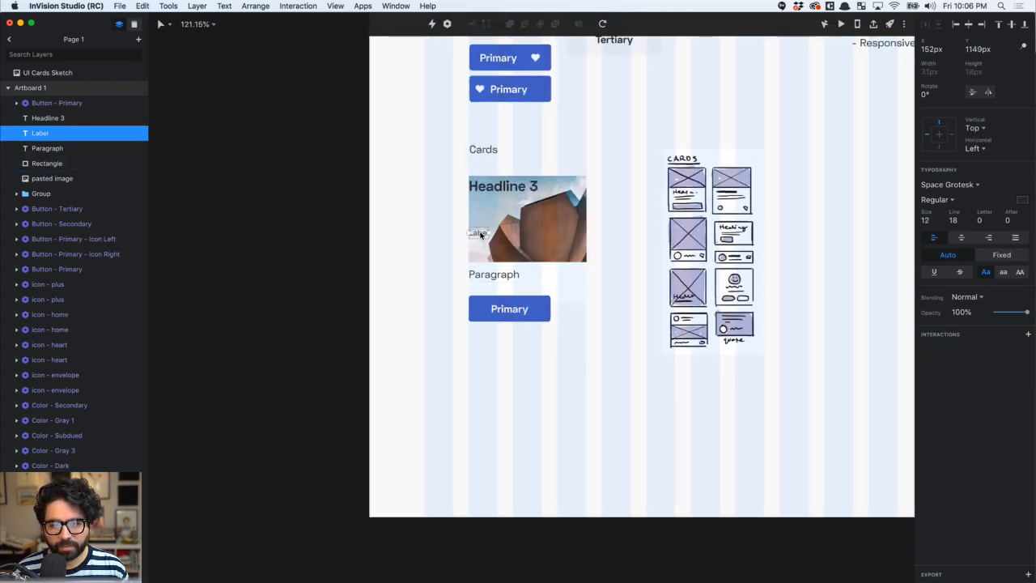
left_click_drag(480, 233, 498, 317)
left_click(497, 311)
Delete the Headline 3 text lying over the card photo
left_click(551, 295)
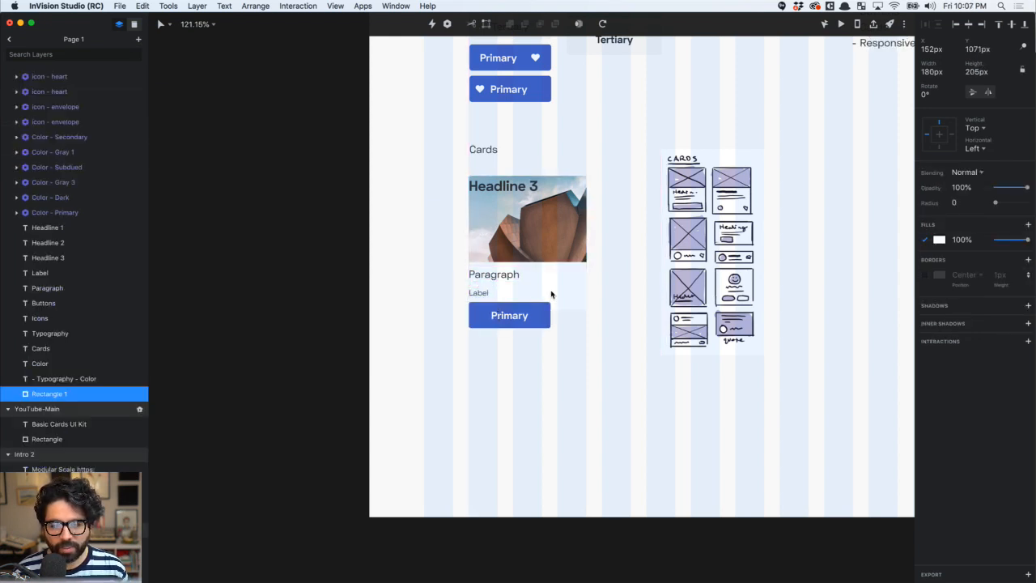
scroll(551, 295, "up", 5)
left_click(470, 103)
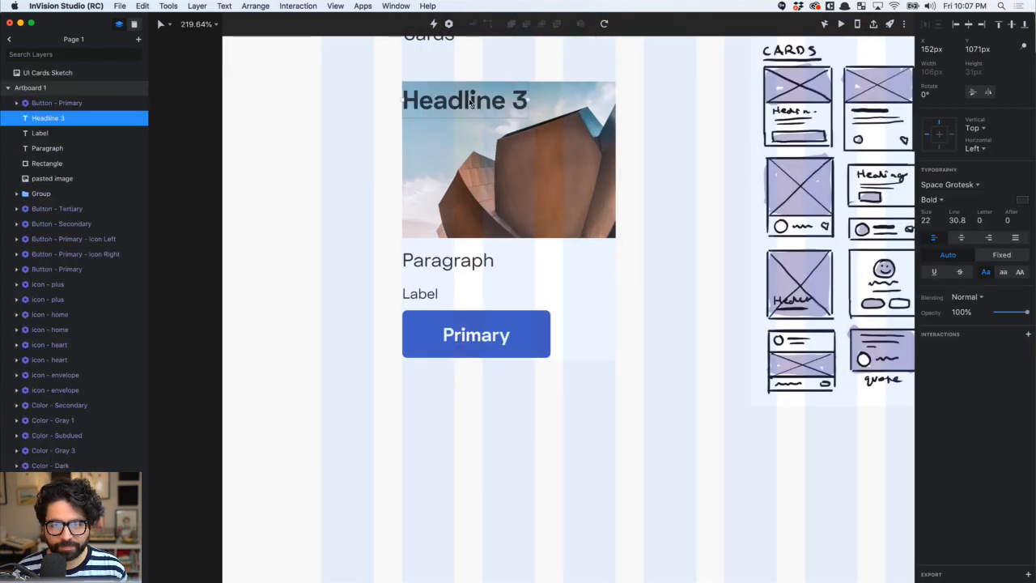
key("BackSpace")
Shift the card's Paragraph and Label texts 10 px to the right, to X 162 px
left_click(421, 263)
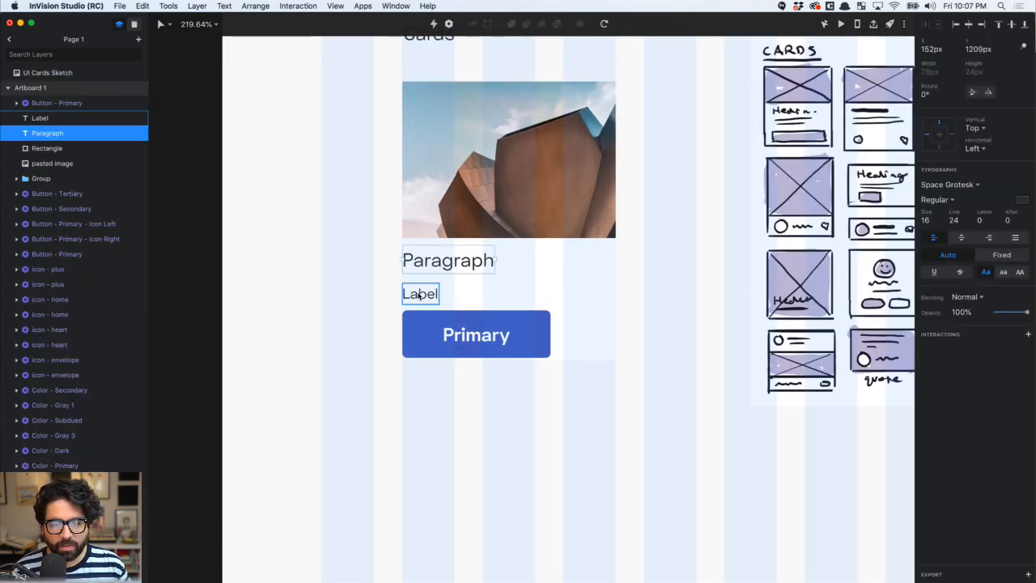
left_click(419, 295, "shift")
key("shift+Right")
Resize the photo and the card base together to four grid columns wide, 248 px, and extend them downward
scroll(419, 295, "down", 4)
left_click(478, 201)
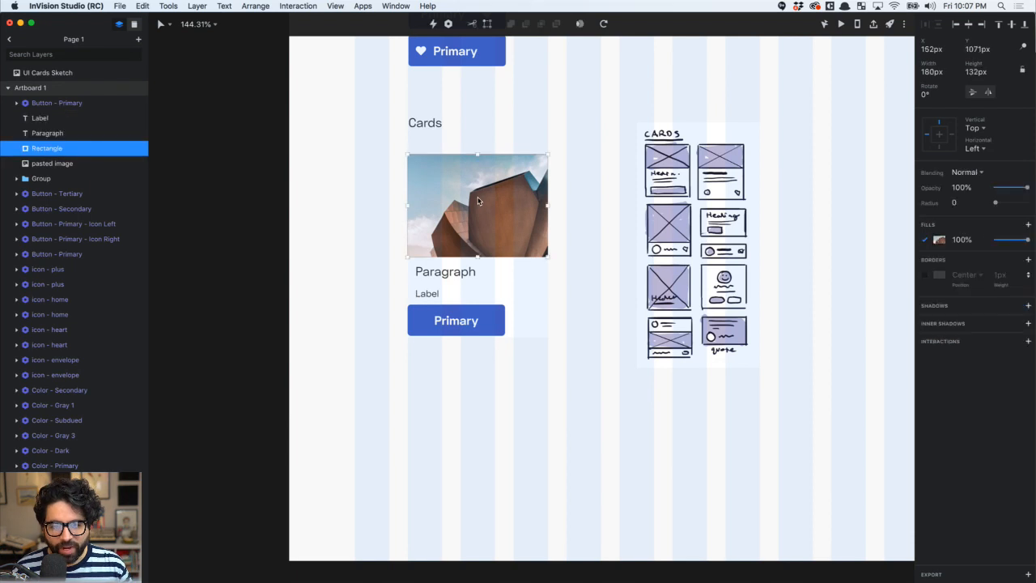
left_click(542, 293)
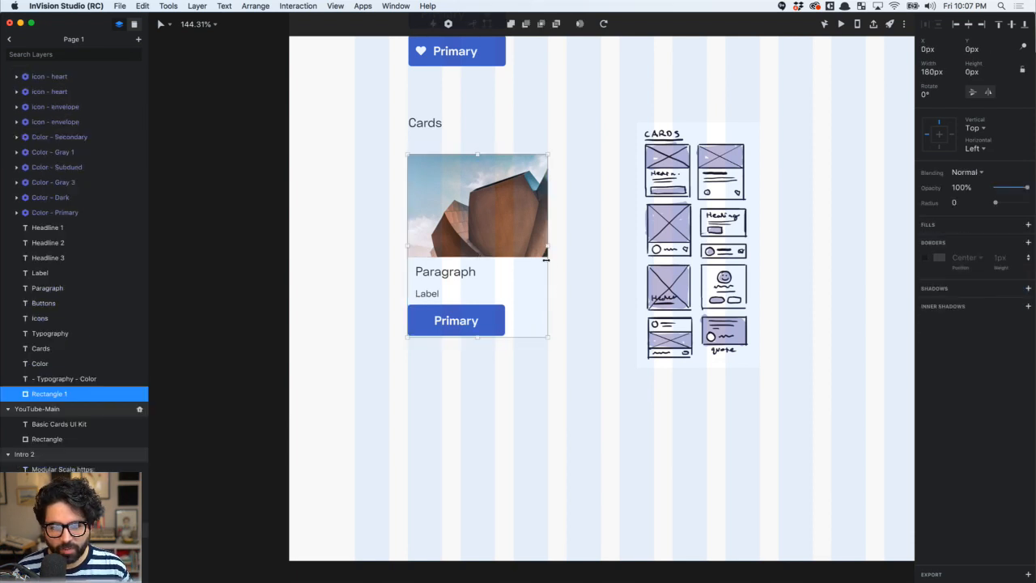
left_click_drag(545, 254, 599, 259)
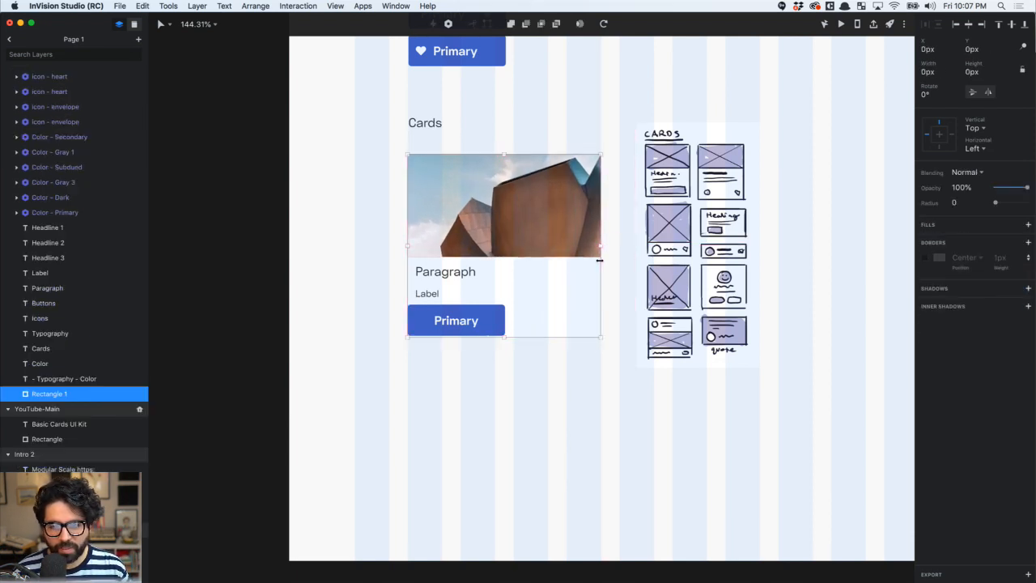
left_click_drag(504, 348, 508, 375)
Move the Paragraph, Label and Primary button together into the white area below the photo and align their left edges
key("z")
left_click_drag(348, 189, 618, 466)
left_click(449, 225)
left_click(417, 259, "shift")
left_click(450, 310, "shift")
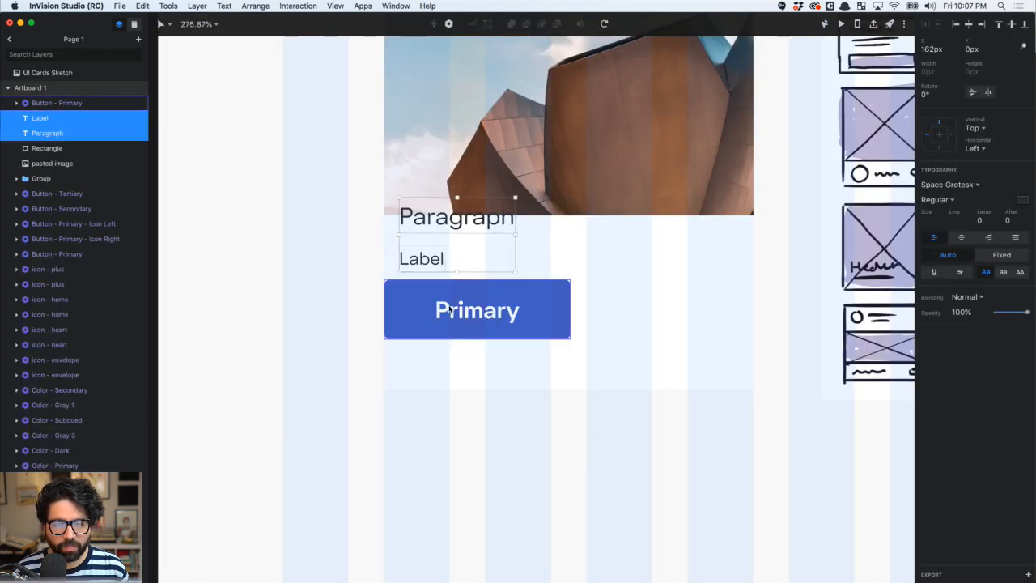
left_click_drag(464, 312, 493, 345)
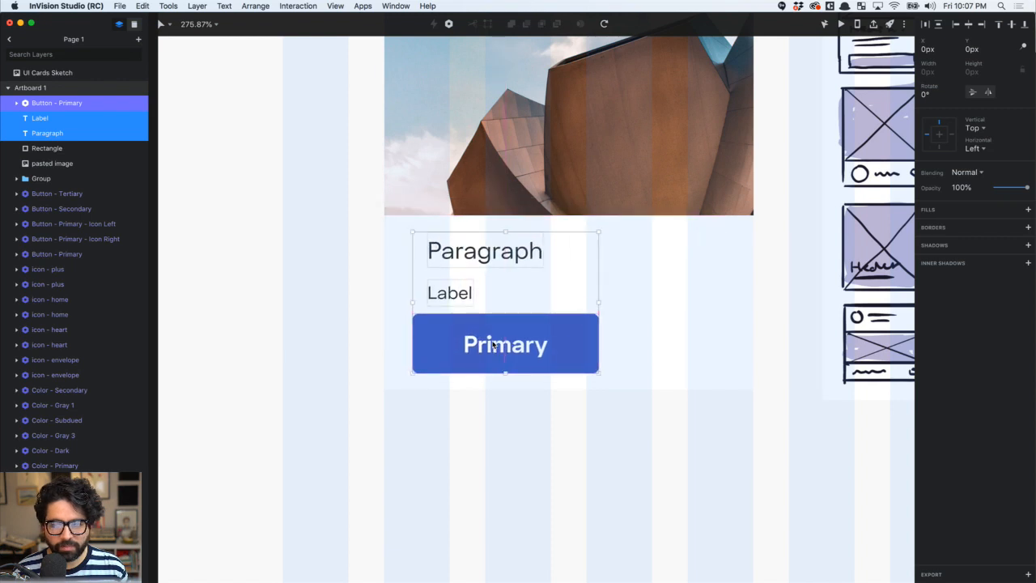
left_click(956, 24)
left_click(518, 474)
Nudge the Paragraph, Label and Primary button left to X 168 px for a 16 px inner margin
left_click(458, 254)
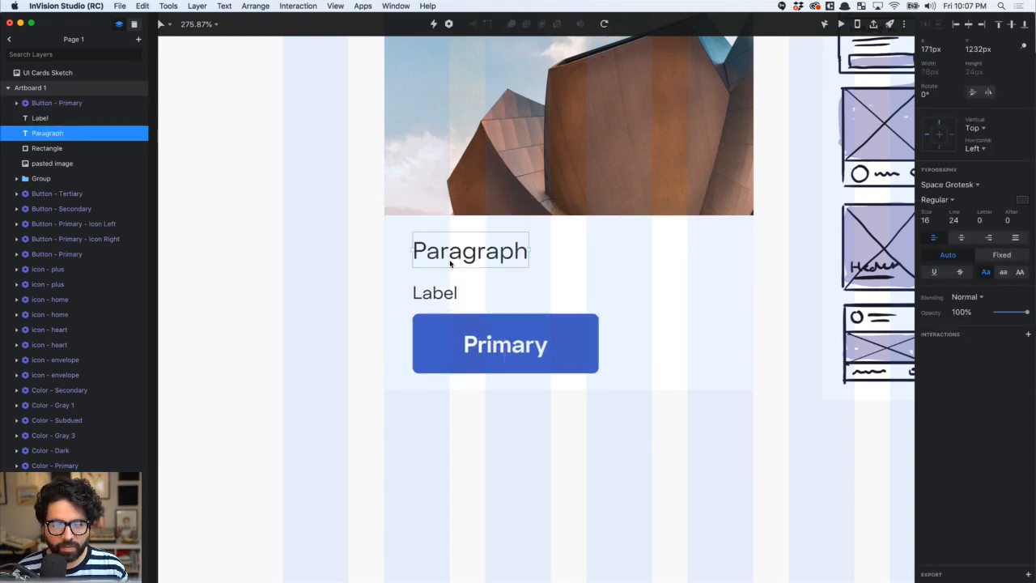
left_click(434, 293, "shift")
key("Left")
key("Left")
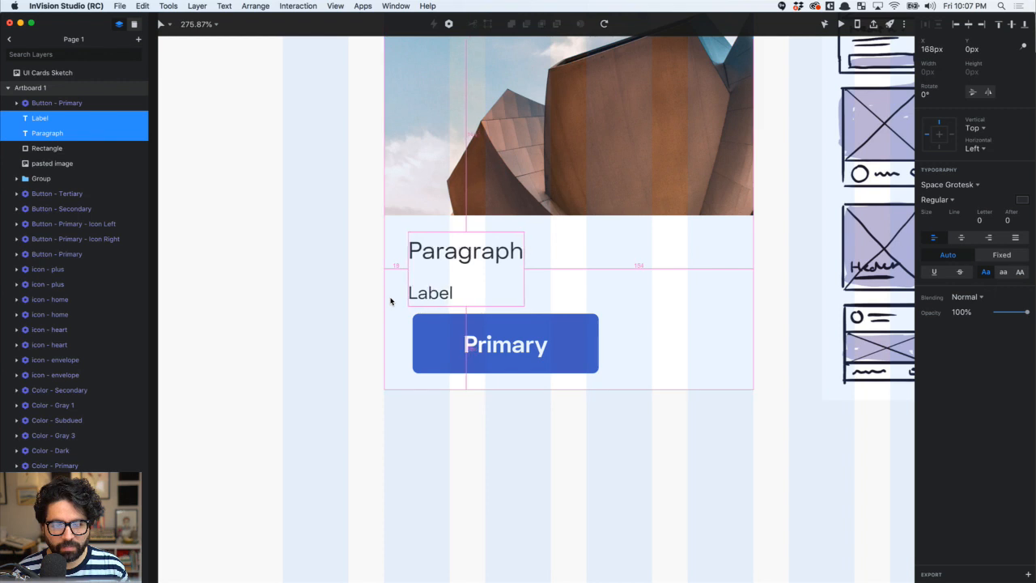
left_click(415, 360)
key("Left")
key("Left")
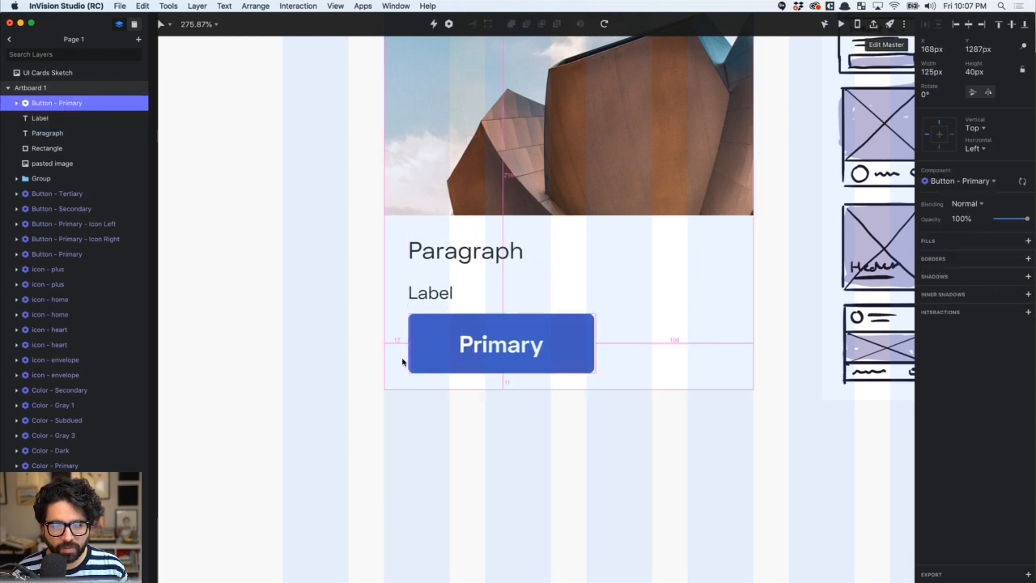
Extend the white card base downward to a height of 272 px
left_click(429, 380)
key("super+Down")
key("super+Down")
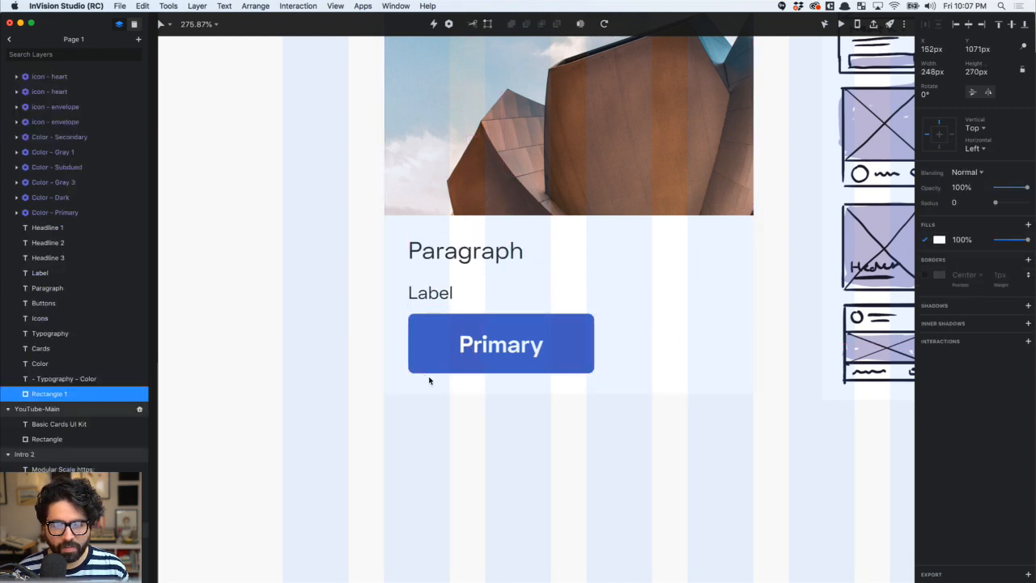
left_click(436, 464)
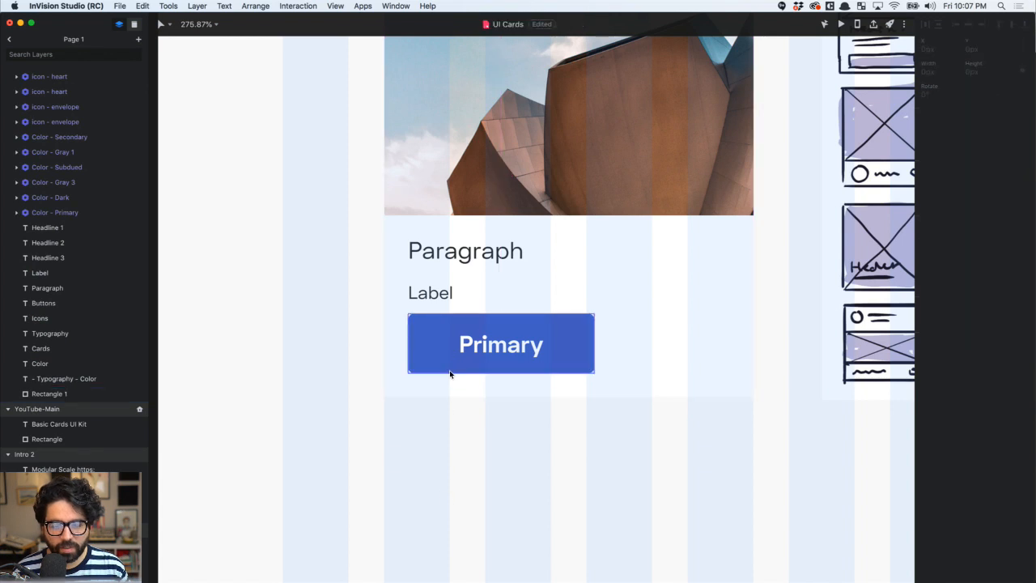
Nudge the card's Label text up a few pixels, closer to the Paragraph text
left_click(446, 364)
left_click(428, 296, "shift")
scroll(428, 297, "up", 1)
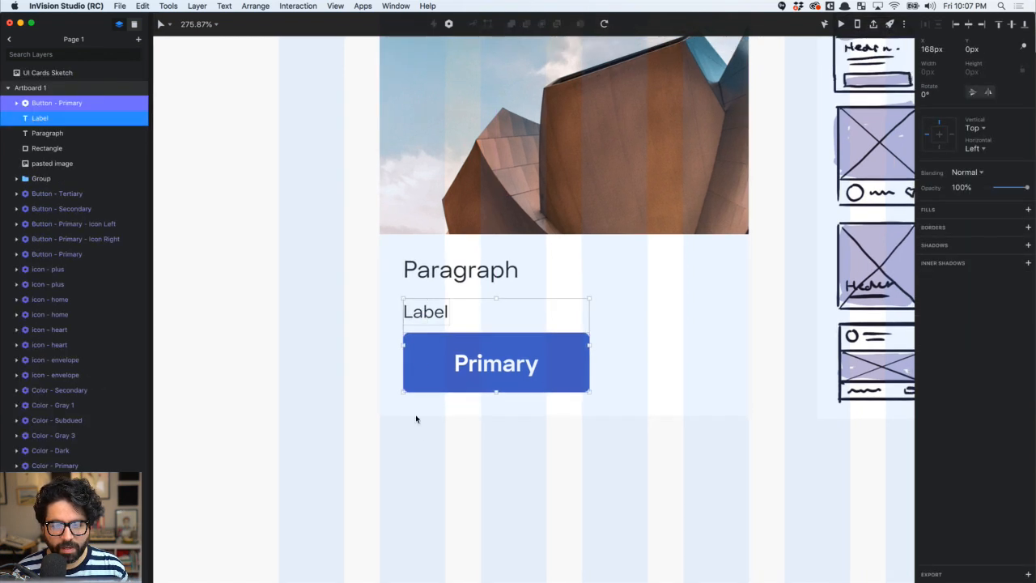
key("Escape")
left_click(411, 309)
key("Up")
key("Up")
key("Up")
left_click(447, 485)
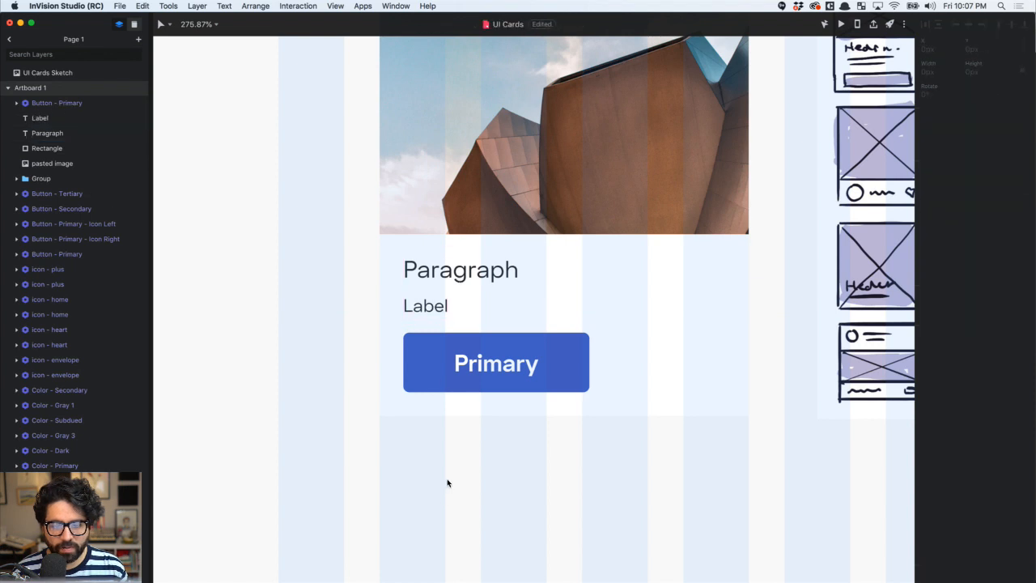
Nudge the Paragraph and Label texts together up a few pixels toward the photo
scroll(446, 483, "down", 5)
left_click(453, 353)
left_click(434, 373, "shift")
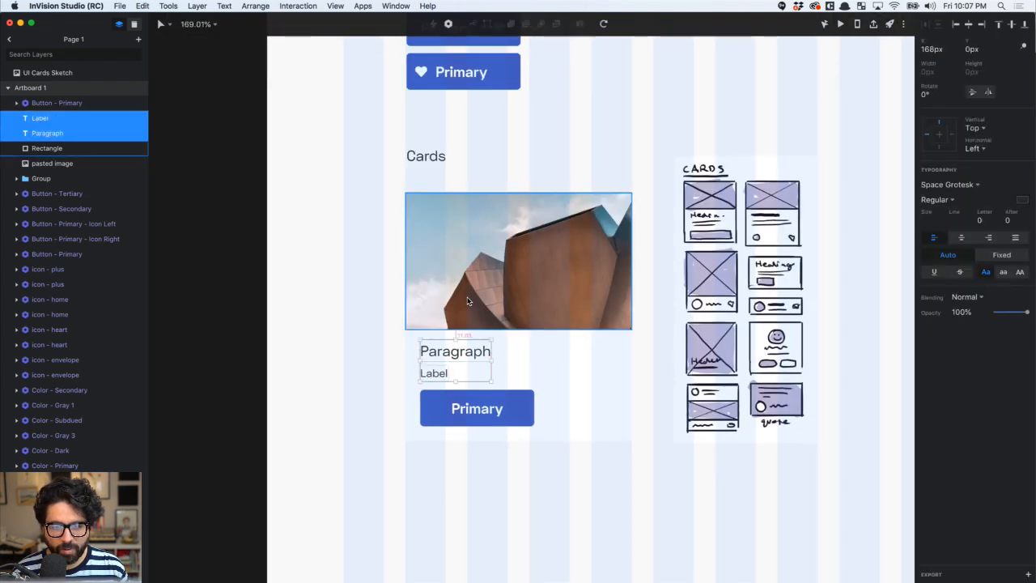
key("Up")
key("Up")
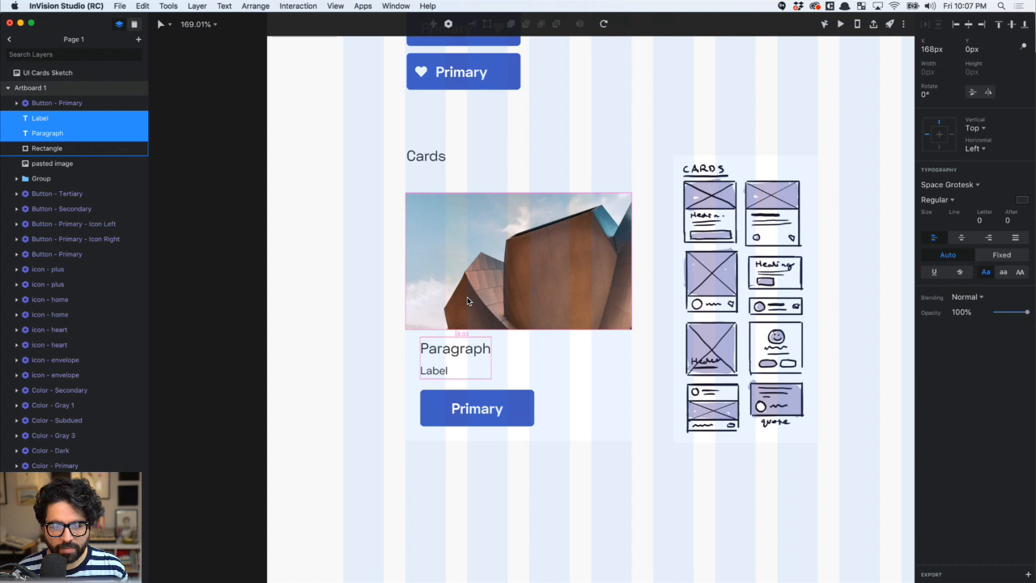
Set the card photo's height to 148 px
left_click(576, 251)
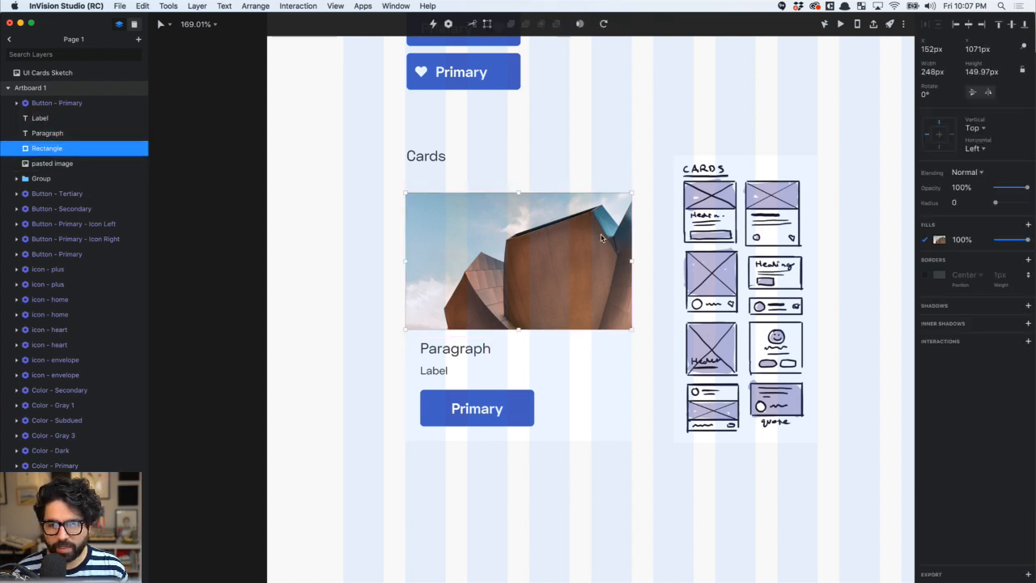
left_click_drag(979, 72, 990, 73)
key("BackSpace")
key("Return")
left_click(971, 73)
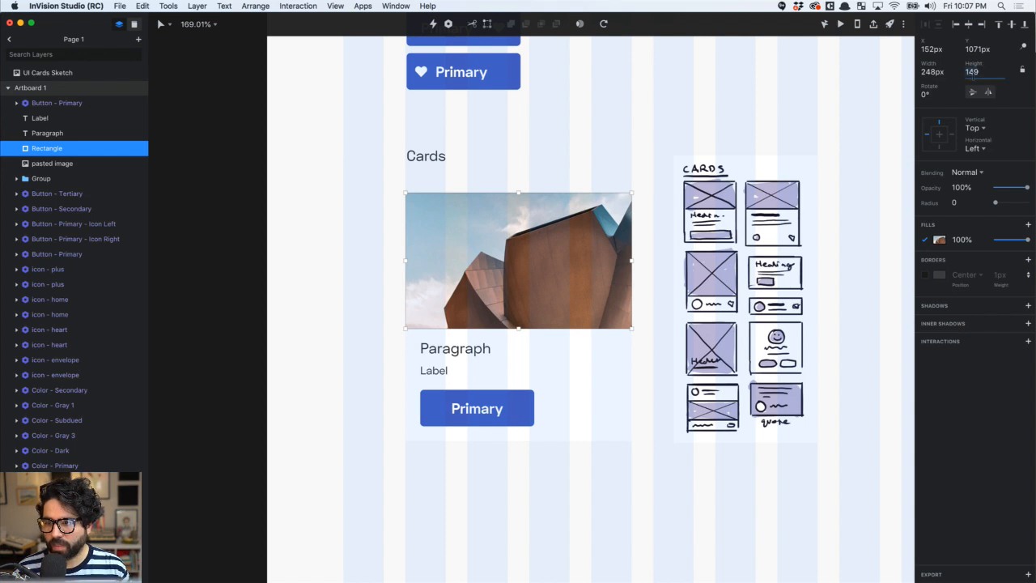
key("Return")
Nudge the Paragraph and Label up about 2 px more to follow the photo's lower edge
left_click(449, 346)
left_click(437, 369, "shift")
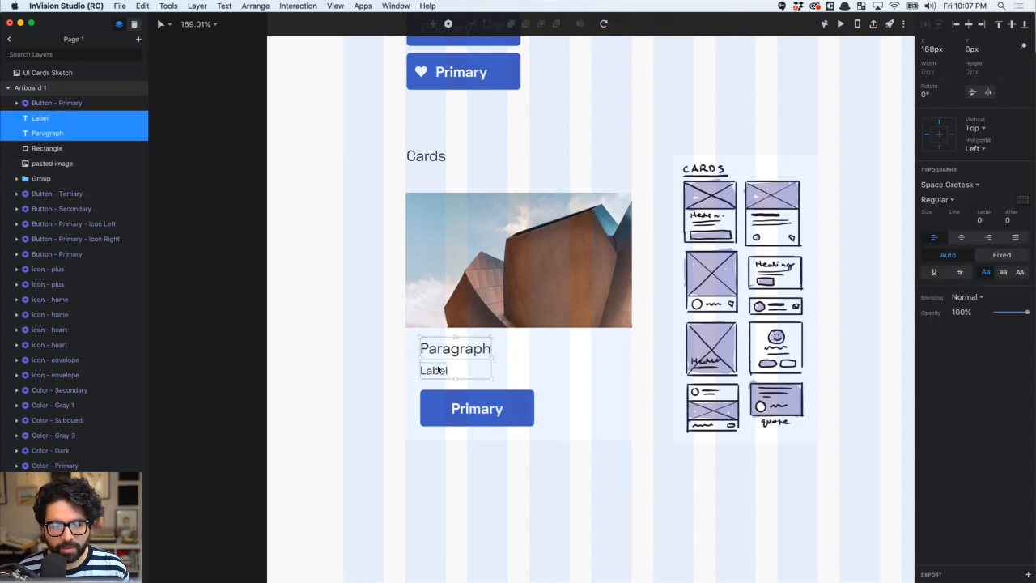
key("Up")
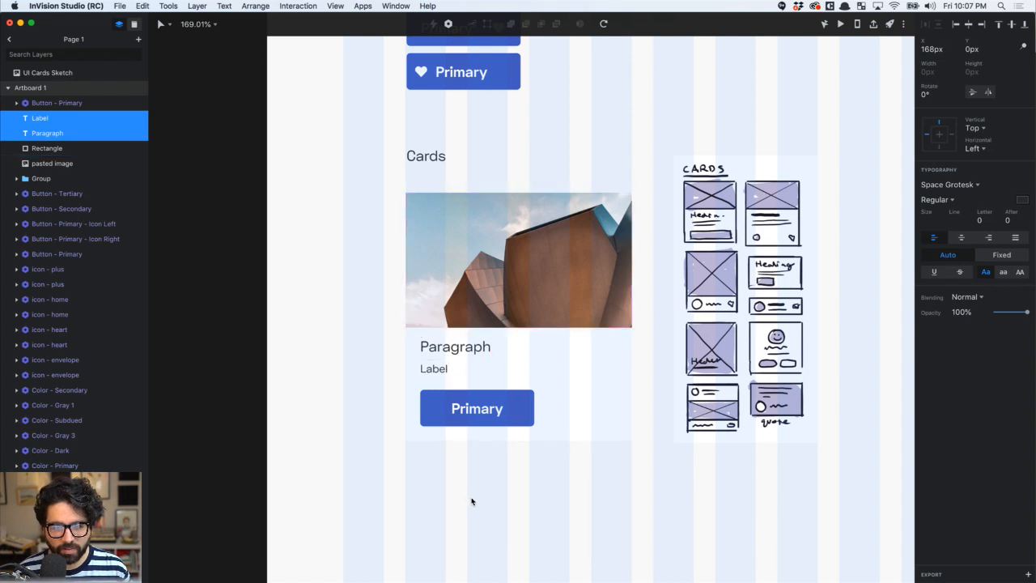
Widen the card's Primary button to 216 px, leaving a 16 px margin on both sides
left_click(526, 409)
left_click_drag(534, 407, 627, 427)
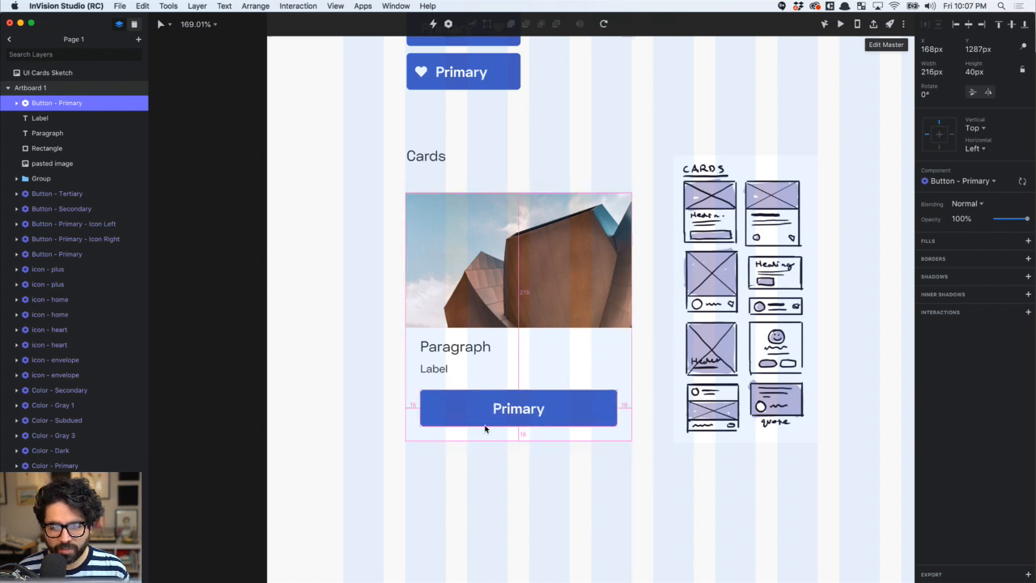
left_click(494, 495)
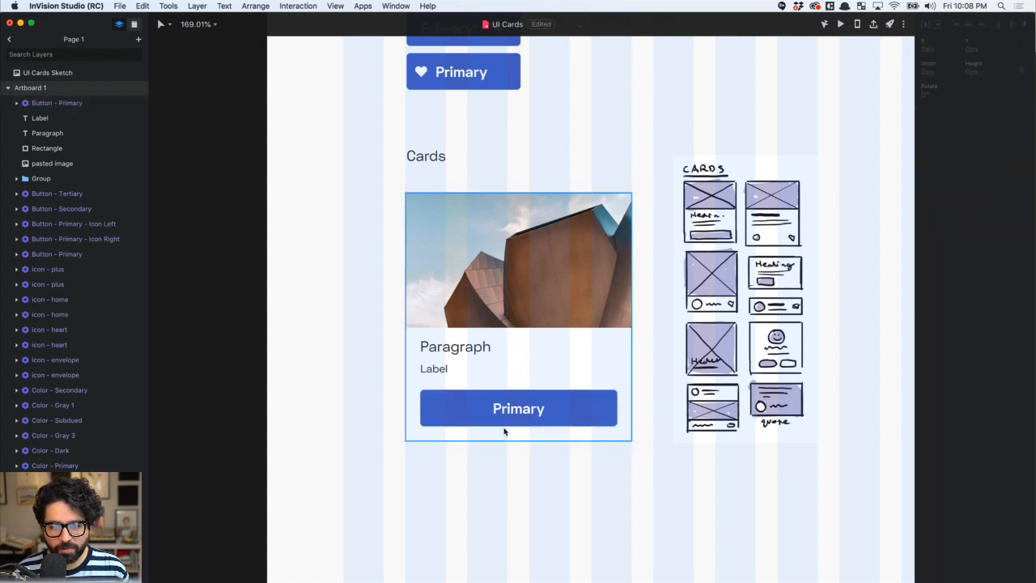
left_click(504, 431)
left_click(370, 507)
Edit the photo rectangle's points and round its two top corners
left_click(480, 254)
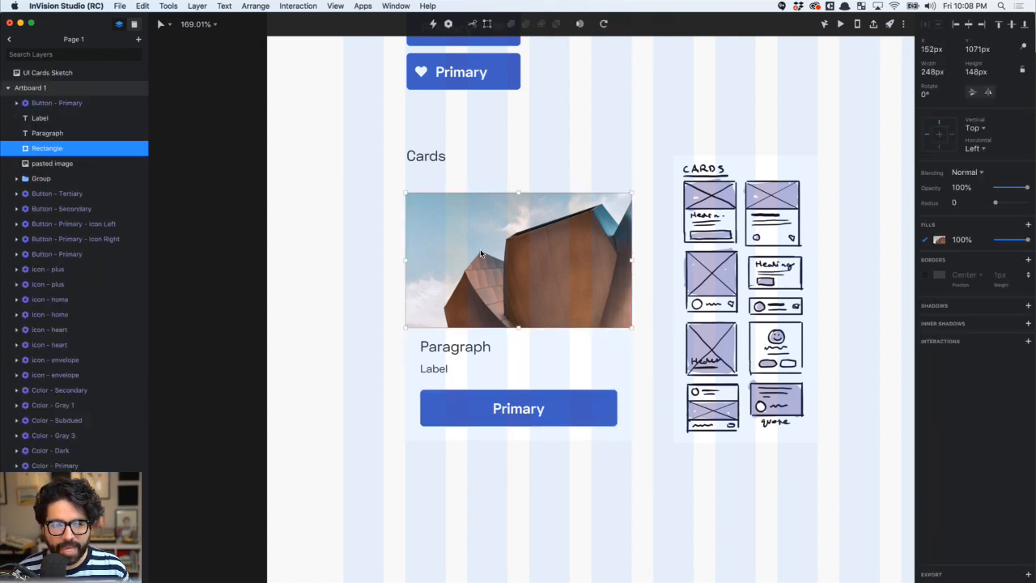
double_click(481, 254)
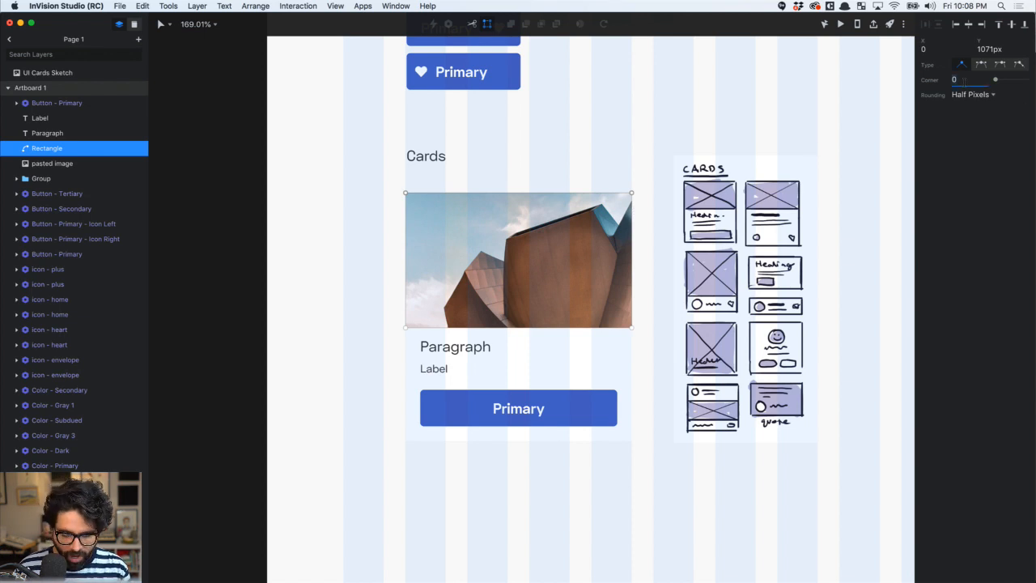
key("Escape")
left_click(342, 305)
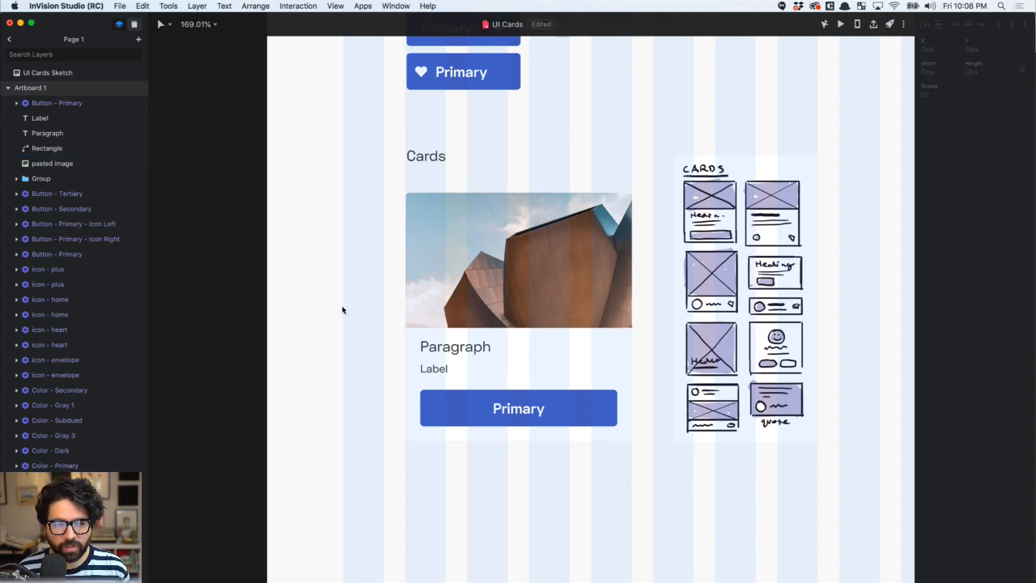
Edit the white card base's points and round its corners to match the photo
double_click(594, 362)
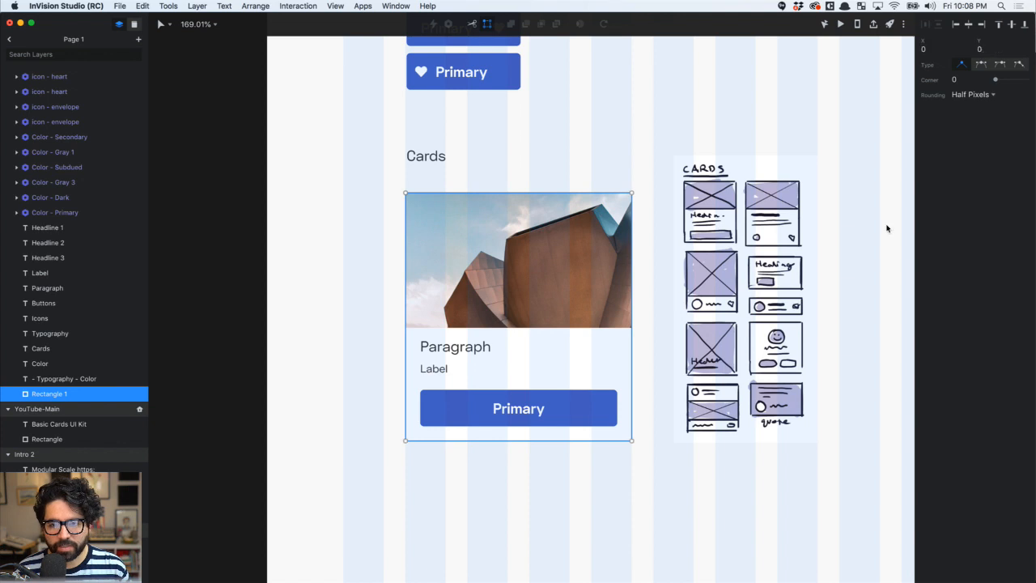
key("Return")
left_click(354, 229)
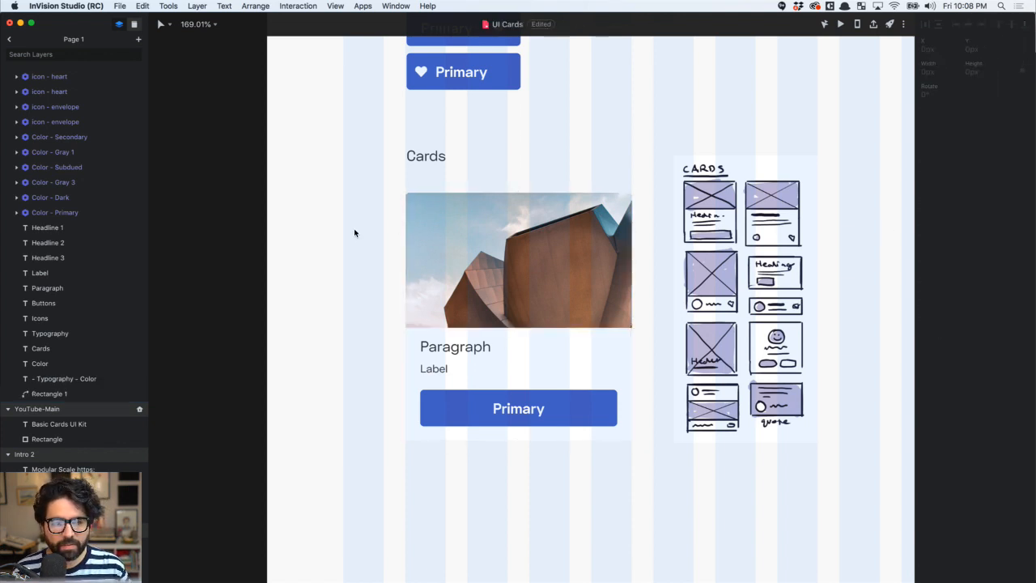
Add a drop shadow to the card base with Y offset 4 and blur 8
left_click(409, 427)
left_click(1028, 290)
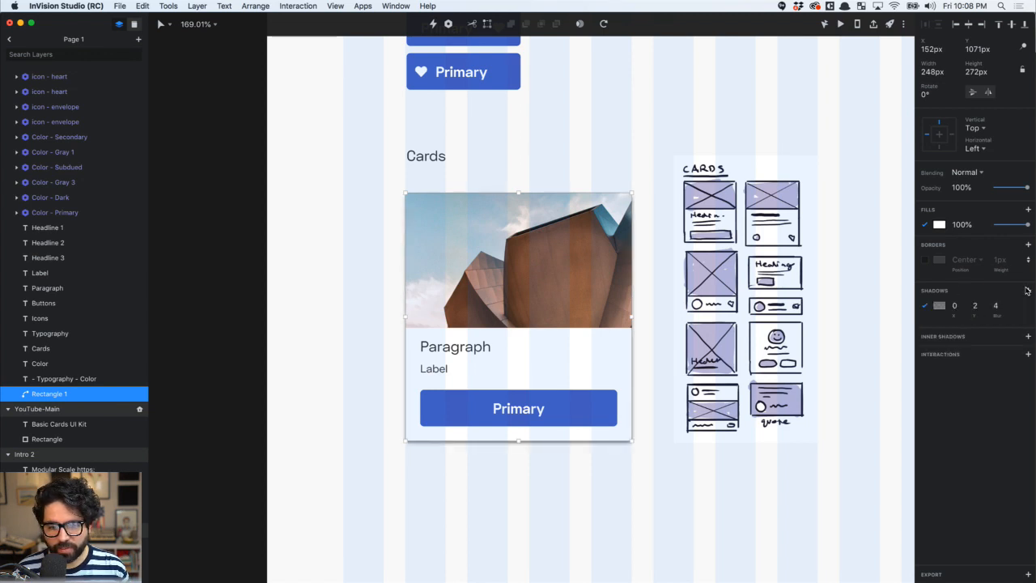
type("8")
key("Return")
left_click(980, 309)
type("4")
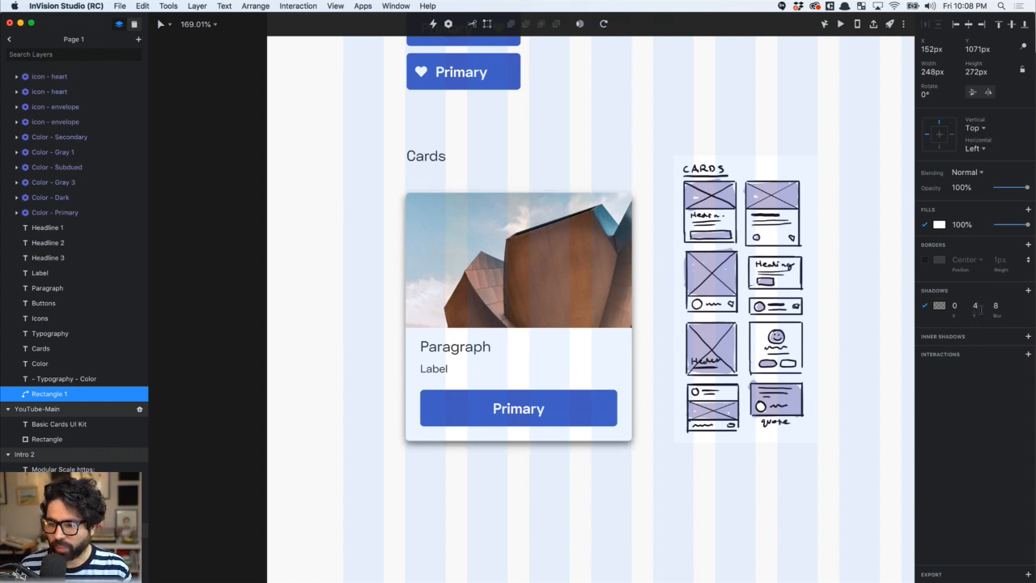
Set the card base's drop shadow color opacity to 10%
left_click(938, 305)
left_click(1012, 424)
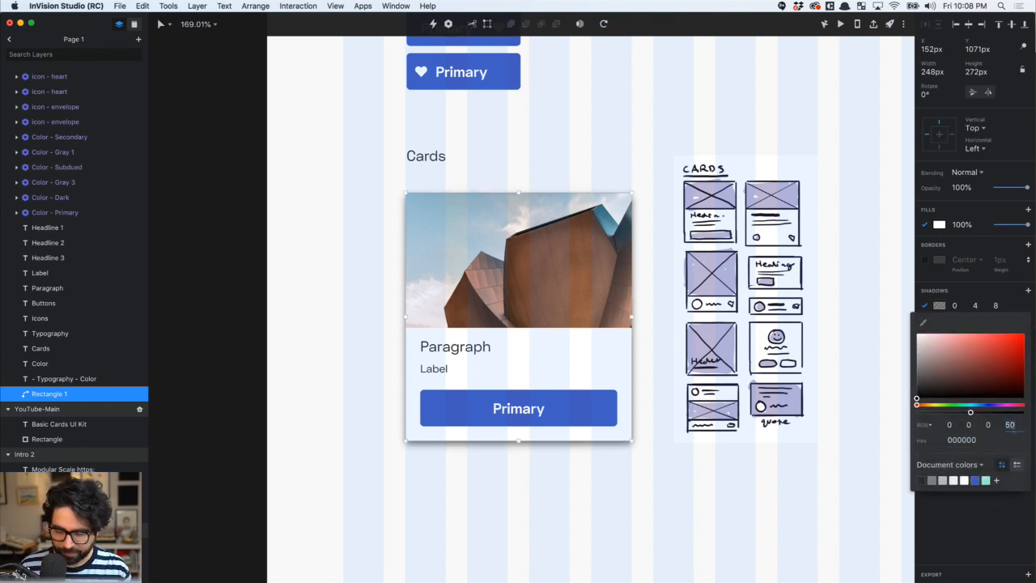
type("10")
key("Return")
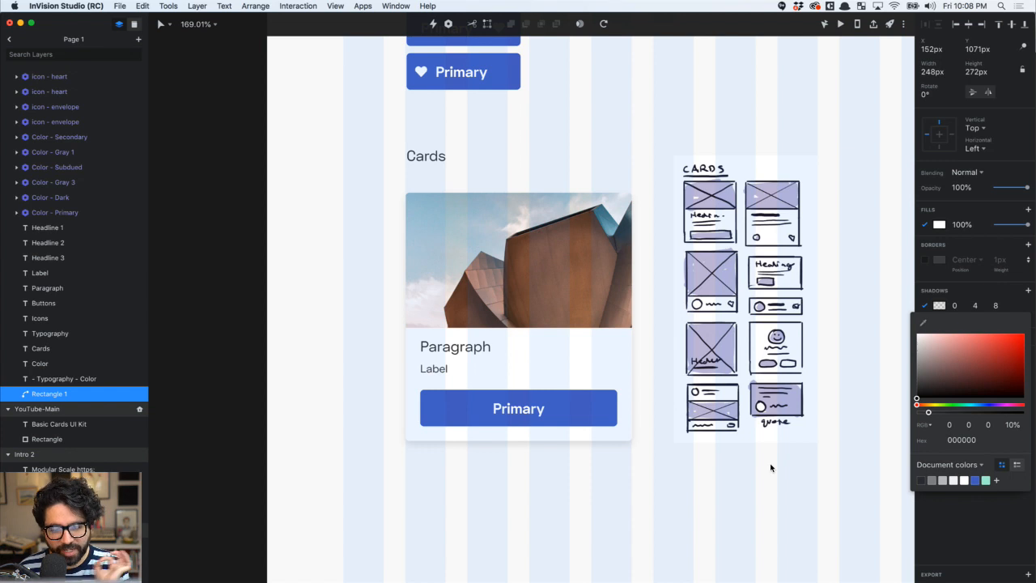
key("Escape")
Move the cards sketch image right, farther away from the photo card
scroll(594, 510, "right", 3)
left_click(698, 284)
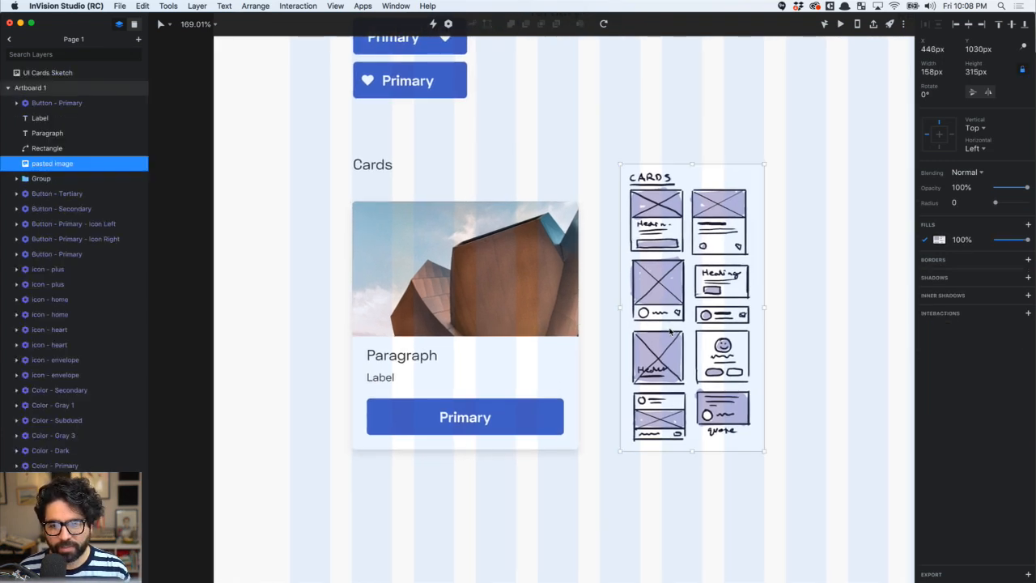
left_click_drag(697, 284, 785, 284)
left_click(646, 371)
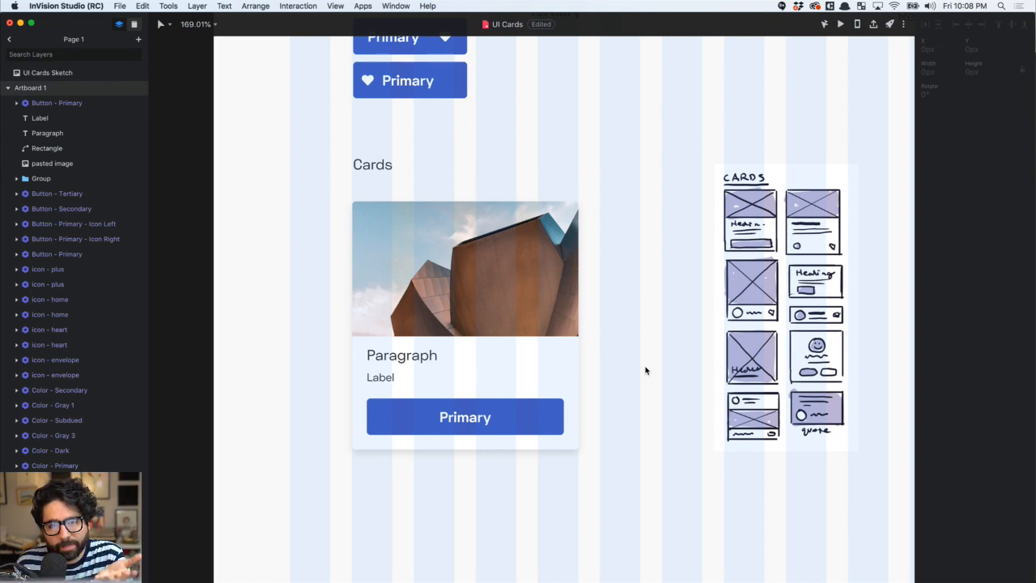
Widen the card's Paragraph and Label text boxes to 216 px to match the Primary button's width
left_click(484, 417)
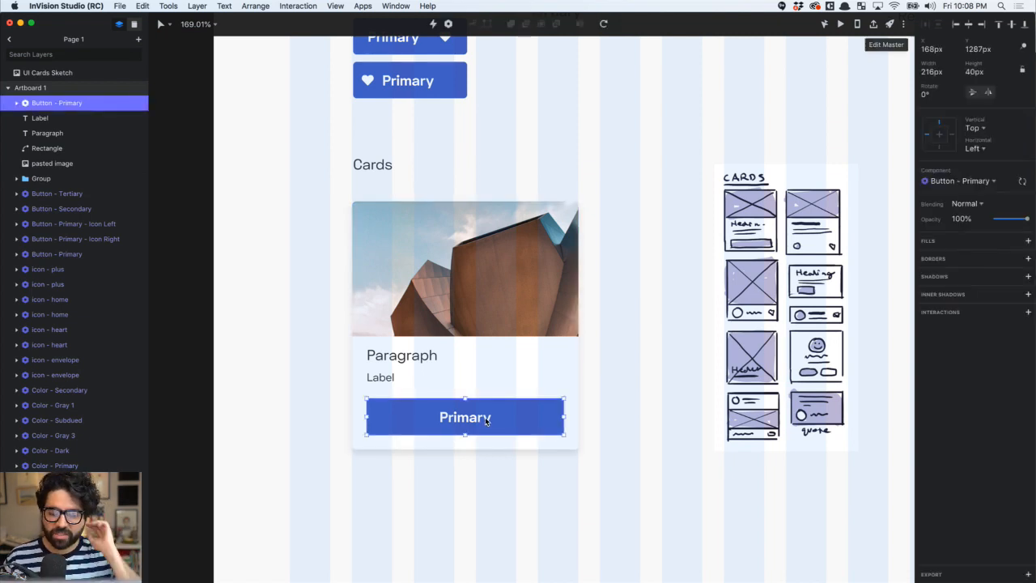
left_click(391, 355)
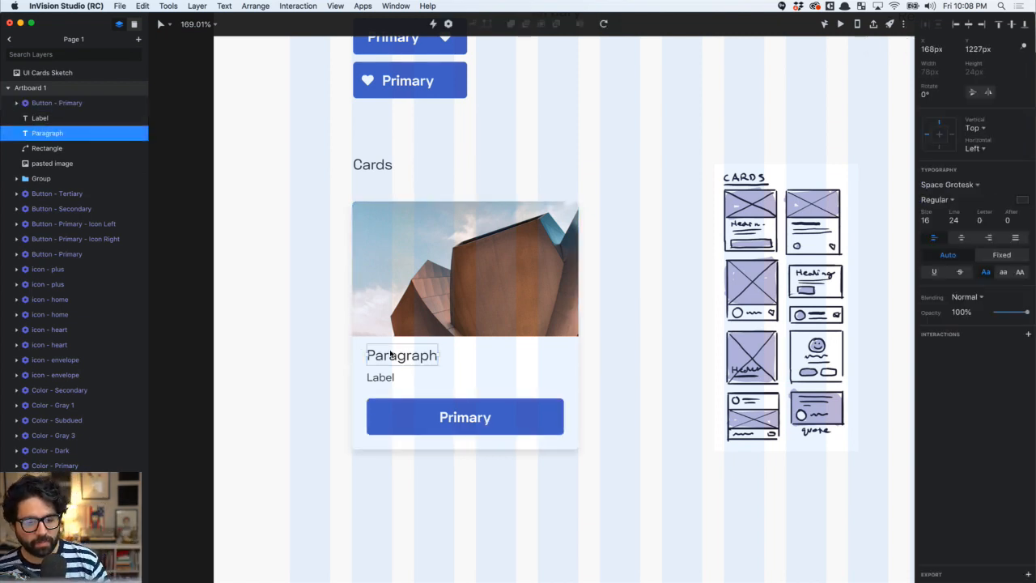
left_click(381, 377, "shift")
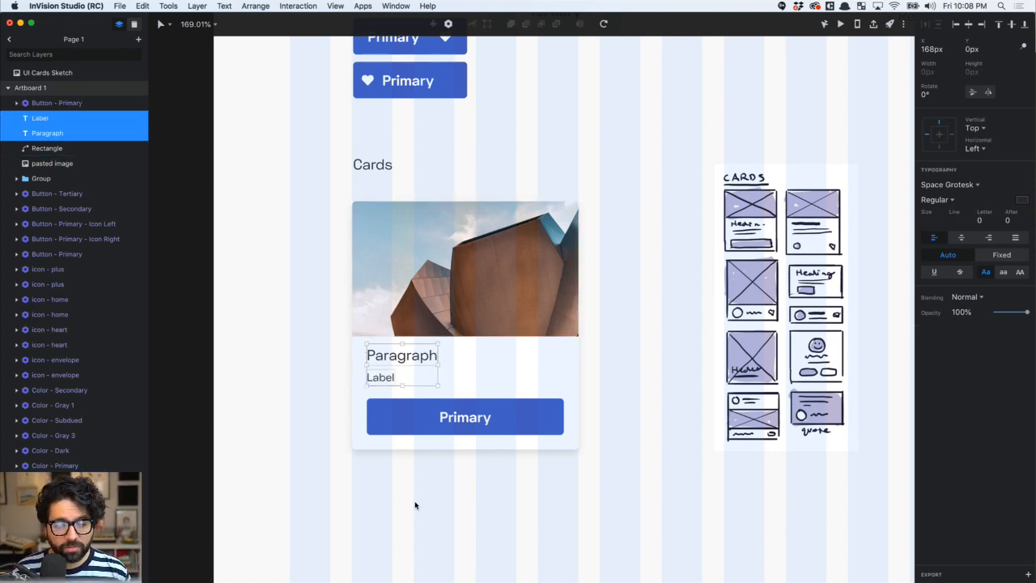
left_click(417, 358)
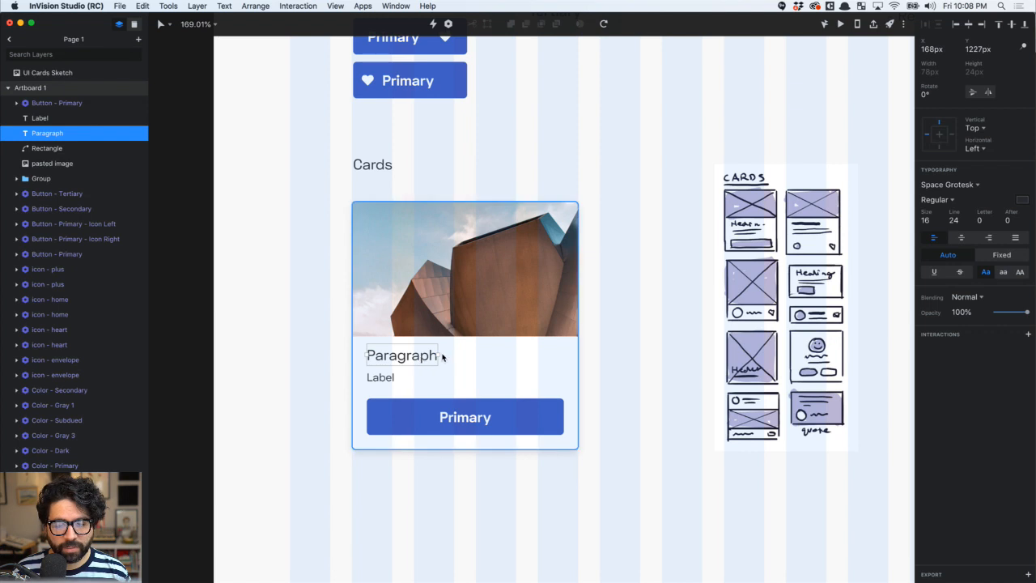
left_click_drag(438, 366, 576, 356)
key("shift+super+Left")
key("shift+super+Left")
key("super+Right")
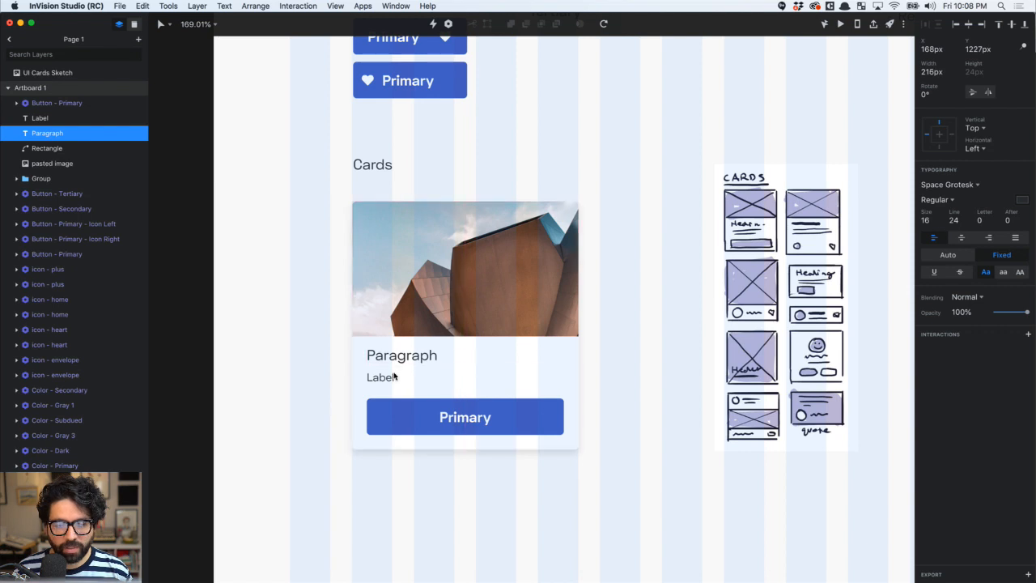
left_click(385, 377)
left_click_drag(392, 389, 563, 388)
Group all of the photo card's layers and turn the group into a container
left_click_drag(297, 256, 482, 433)
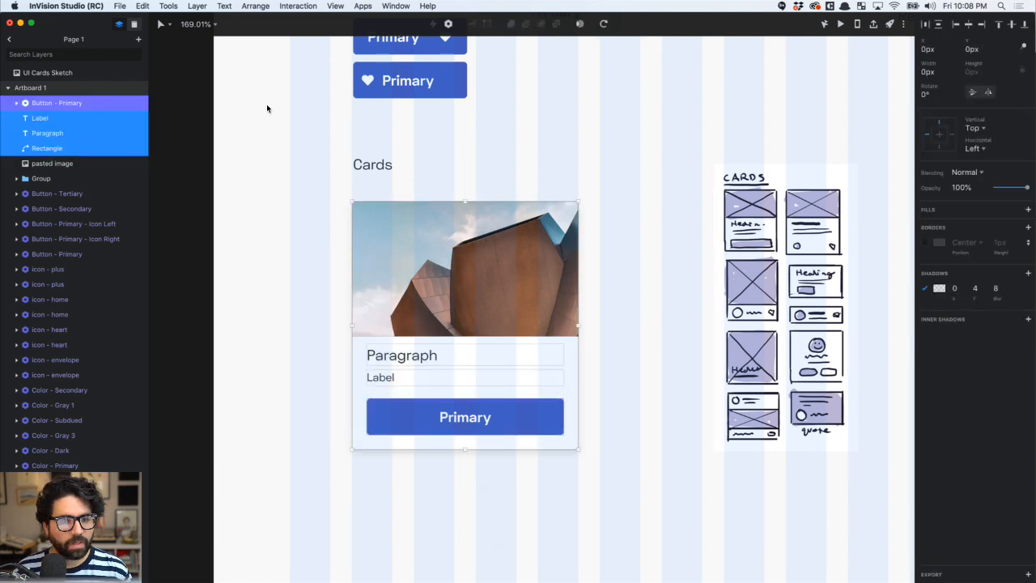
key("super+g")
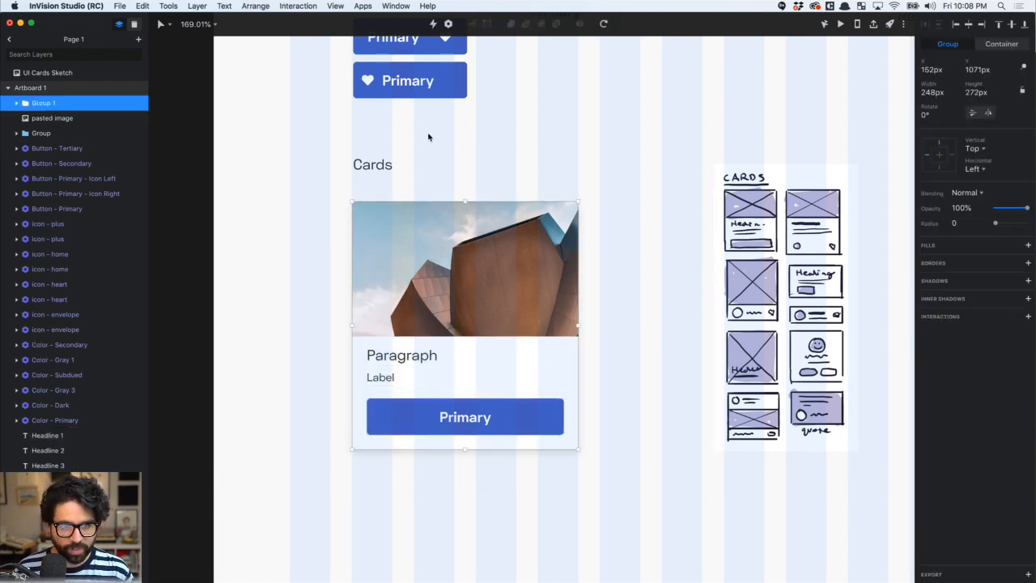
left_click(1003, 45)
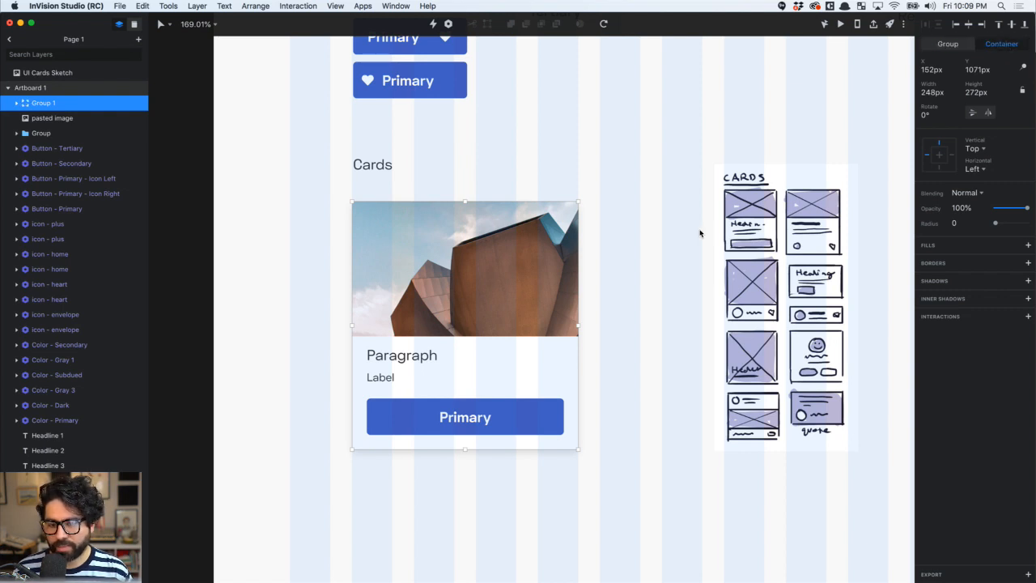
Pin the card's white base to Top & Bottom and Left & Right inside the container
left_click(635, 363)
left_click(553, 365, "super")
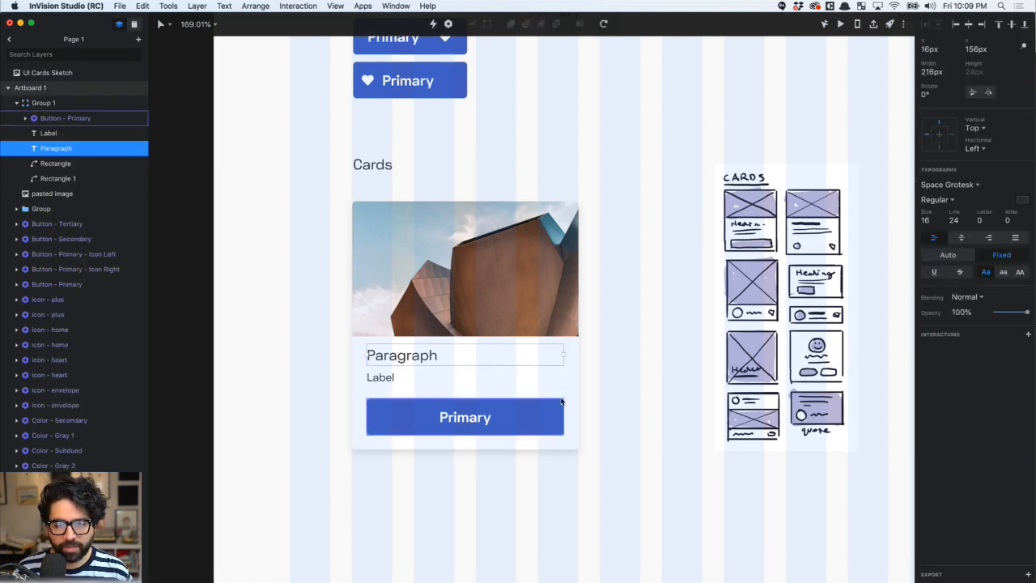
left_click(572, 385, "super")
left_click(940, 146)
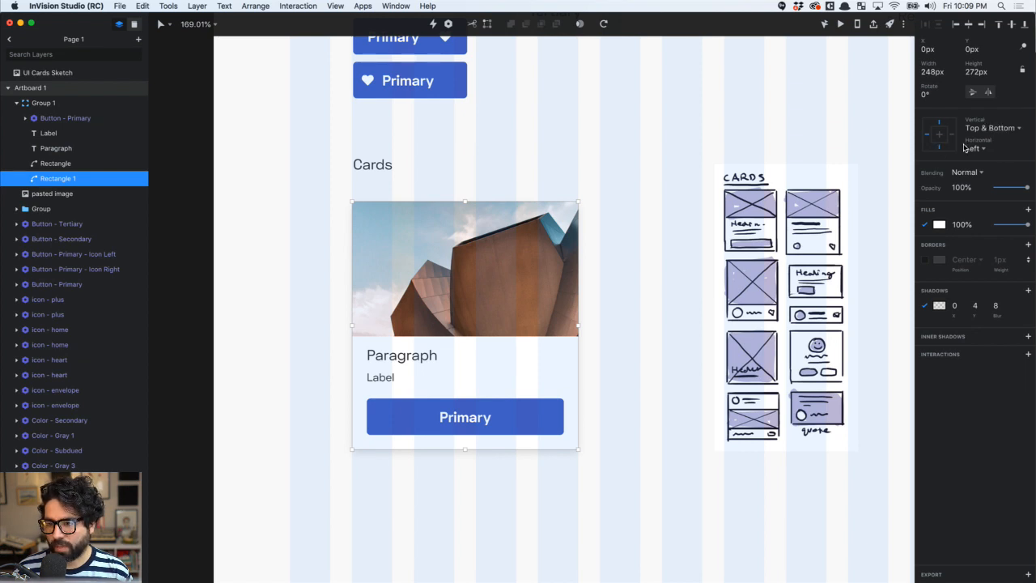
left_click(953, 135)
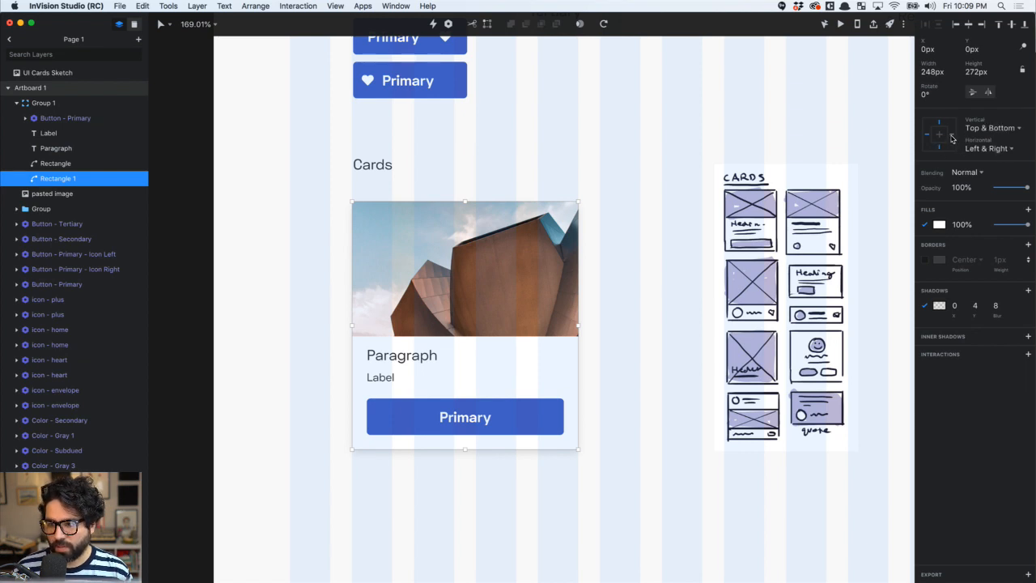
Pin the card's photo and its Paragraph and Label texts horizontally to Left & Right
left_click(533, 295)
left_click(951, 134)
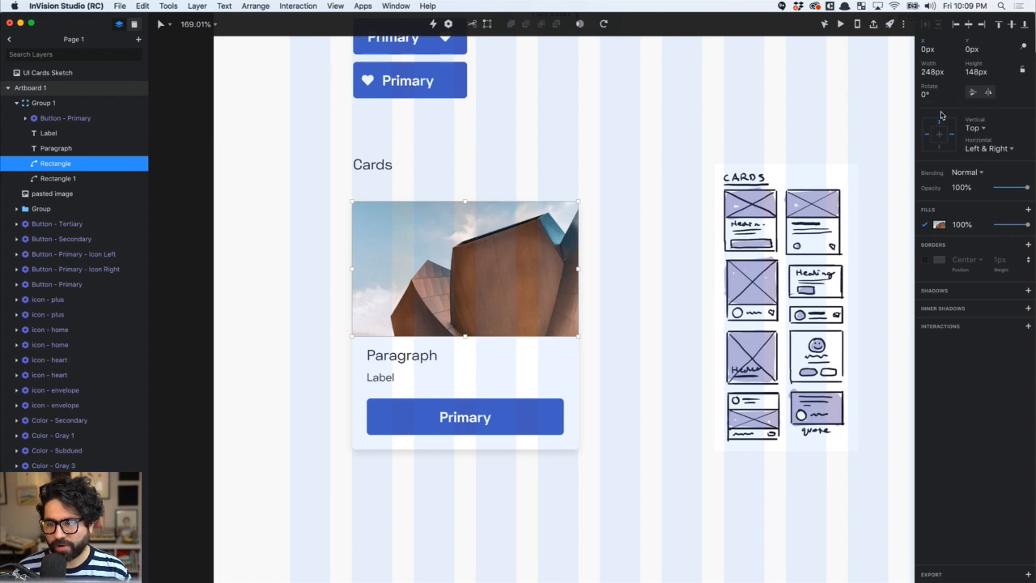
left_click(402, 355)
left_click(380, 377, "shift")
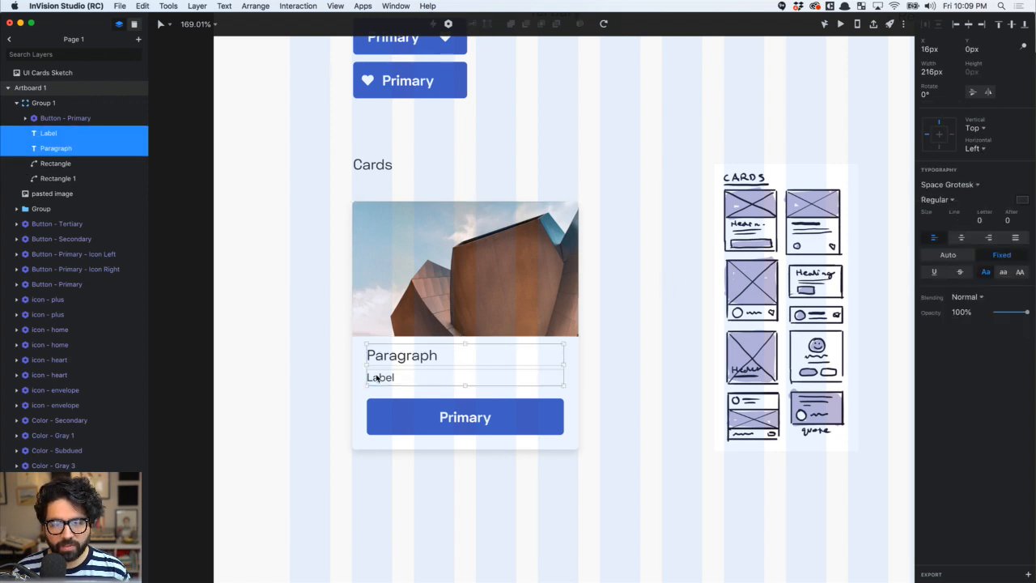
left_click(953, 135)
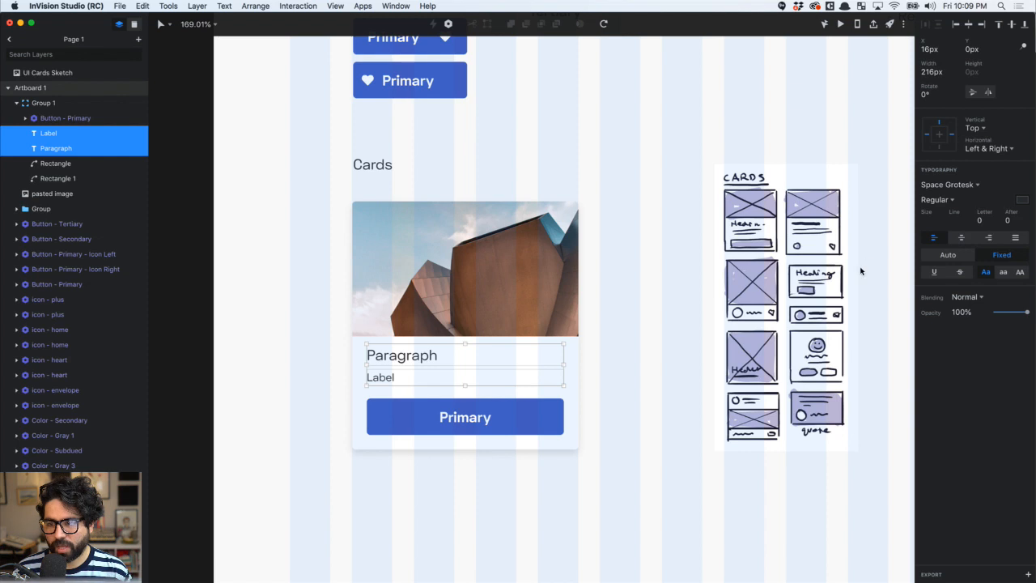
Pin the card's Primary button to the container's bottom edge and to both its left and right sides
left_click(529, 418)
left_click(941, 144)
left_click(954, 135)
left_click(939, 123)
left_click(638, 381)
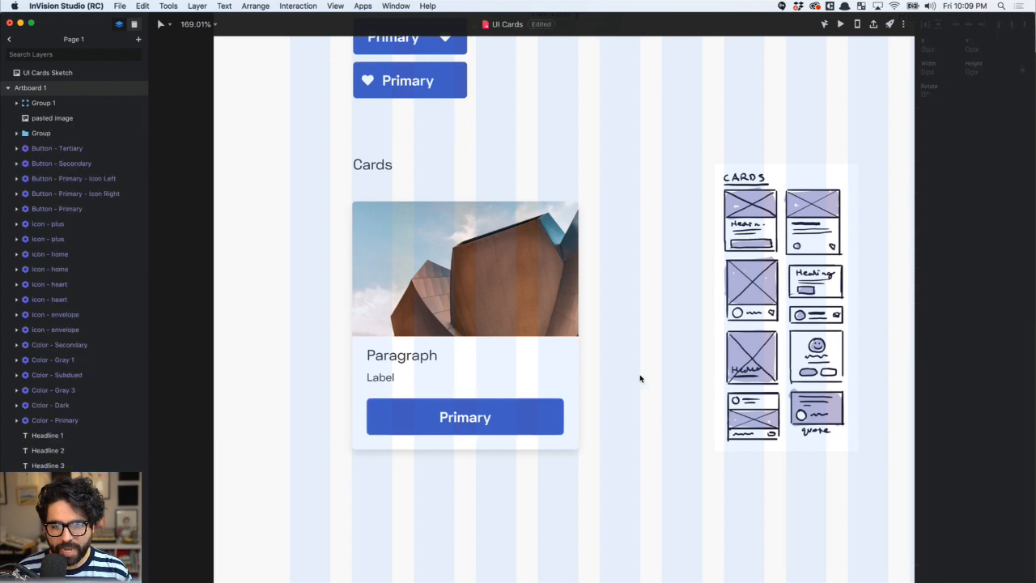
Try widening the card container to test its pinned layout, and undo the resize
left_click(508, 336)
left_click_drag(577, 324, 641, 337)
key("super+z")
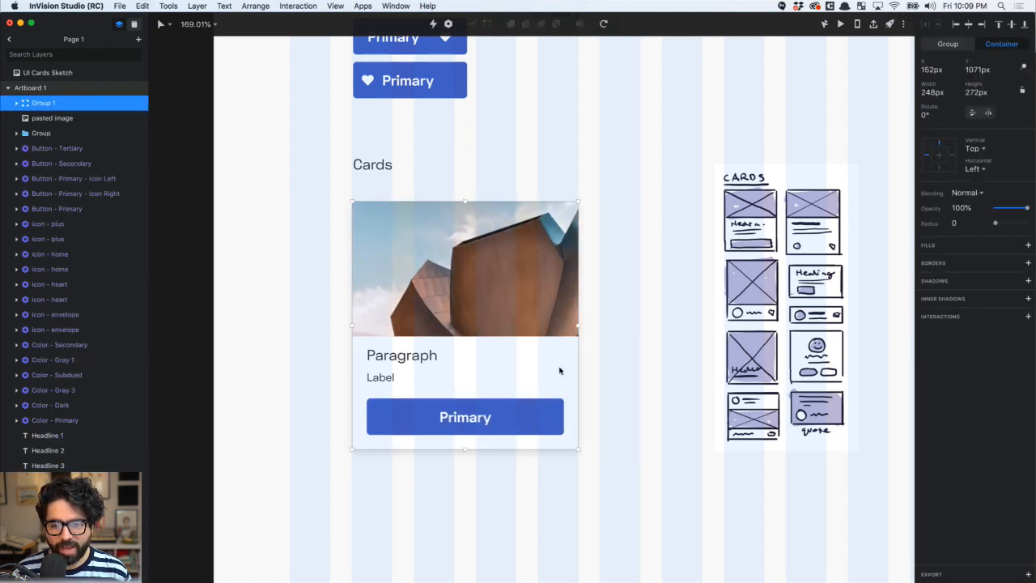
mouse_move(466, 449)
left_mouse_down()
mouse_move(474, 539)
mouse_move(465, 458)
mouse_move(458, 537)
mouse_move(462, 449)
left_mouse_up()
left_click(644, 334)
Move the cards sketch image farther right to X 672 px, freeing the columns beside the card
scroll(645, 334, "down", 5)
scroll(566, 324, "right", 2)
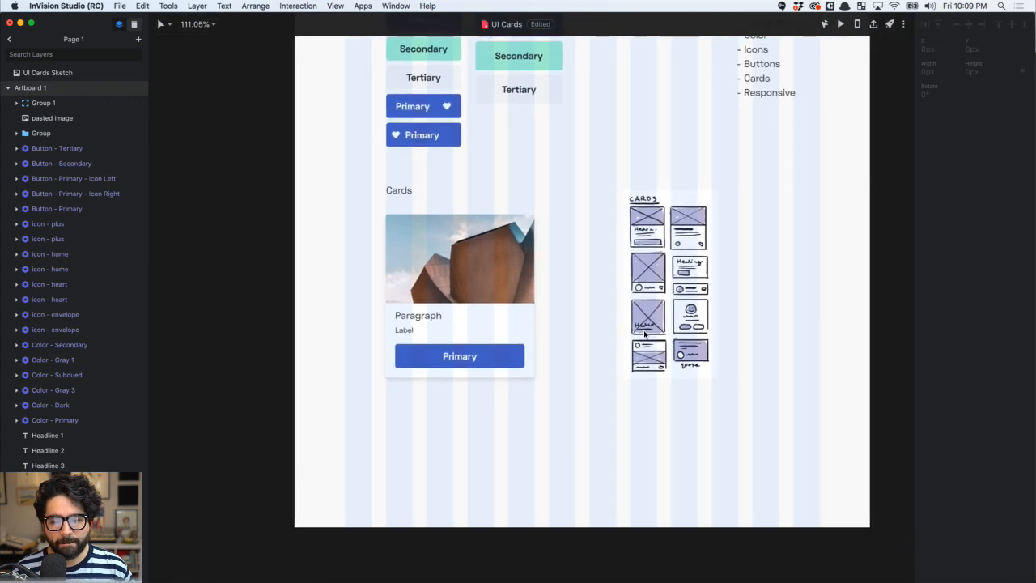
left_click(485, 318)
left_click(664, 308)
left_click_drag(663, 307, 738, 308)
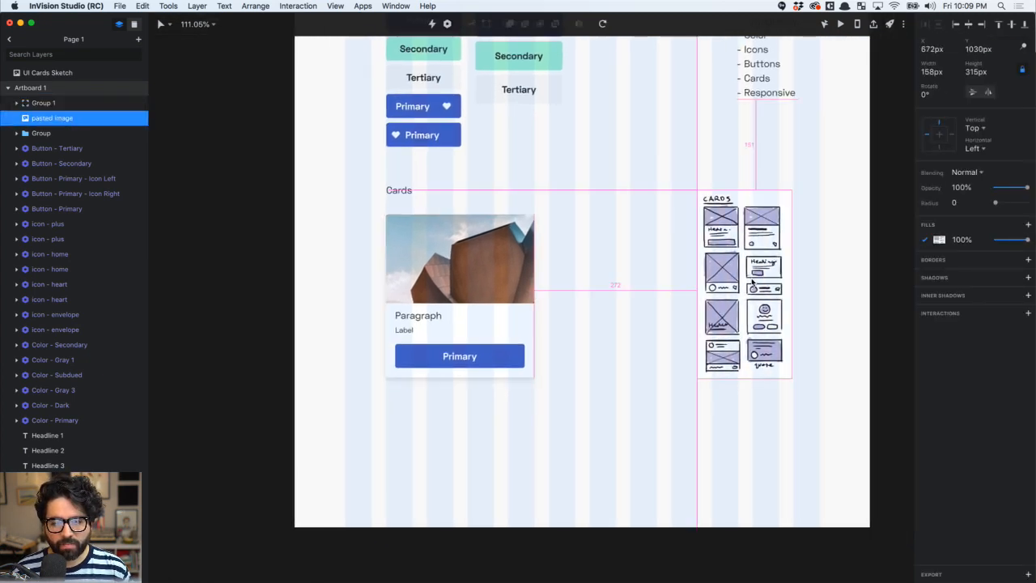
left_click(321, 209)
Change the card's Paragraph text to the SemiBold weight
left_click_drag(327, 169, 724, 499)
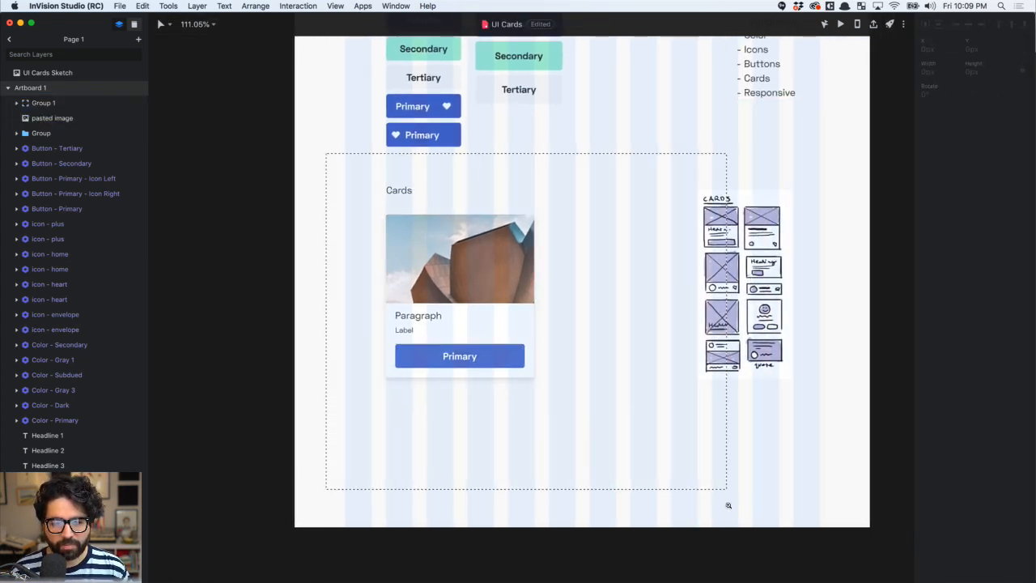
left_click(435, 290)
scroll(468, 292, "right", 3)
scroll(469, 292, "up", 1)
left_click(265, 314)
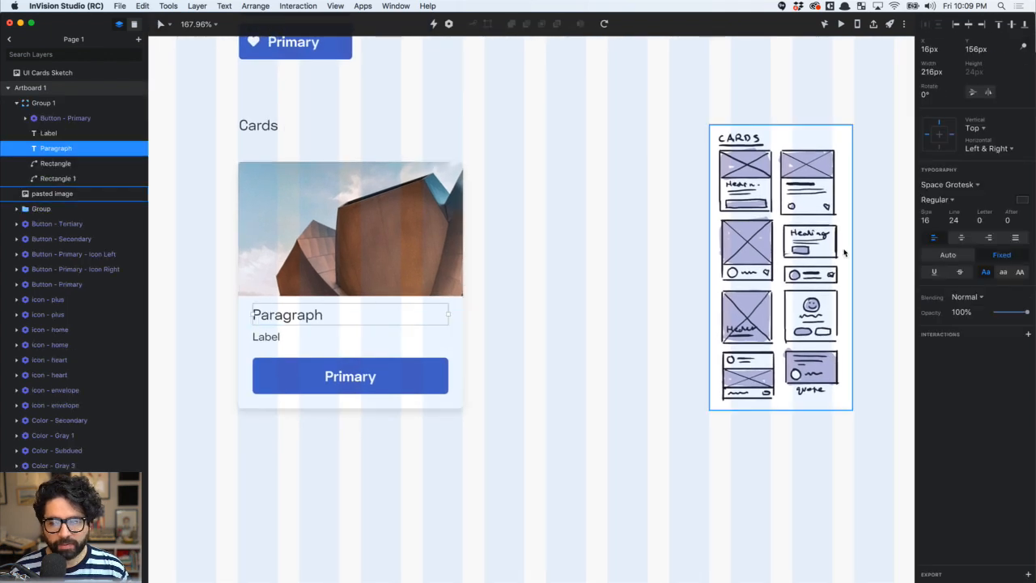
left_click(943, 199)
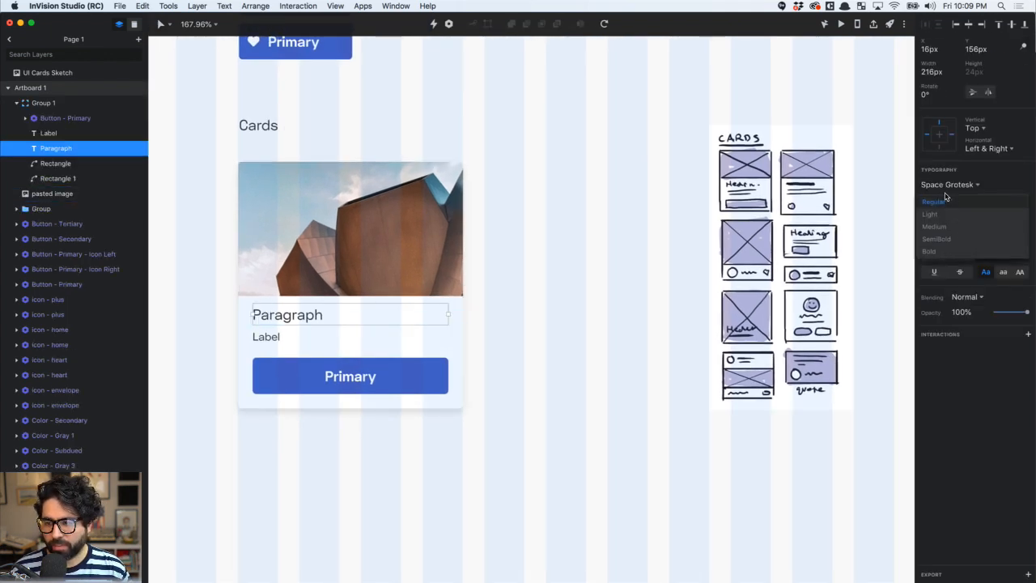
left_click(938, 239)
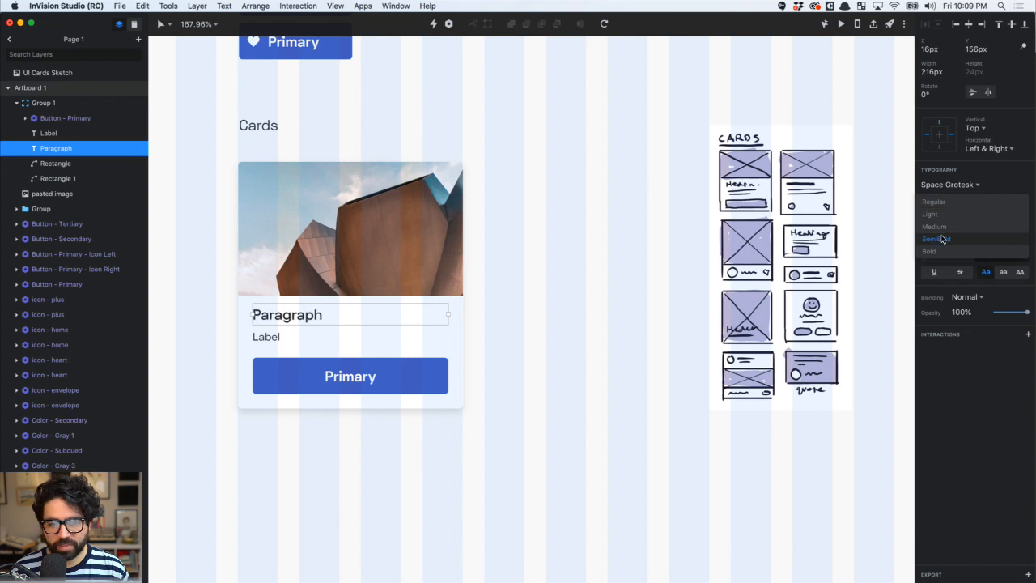
left_click(569, 332)
left_click(274, 338)
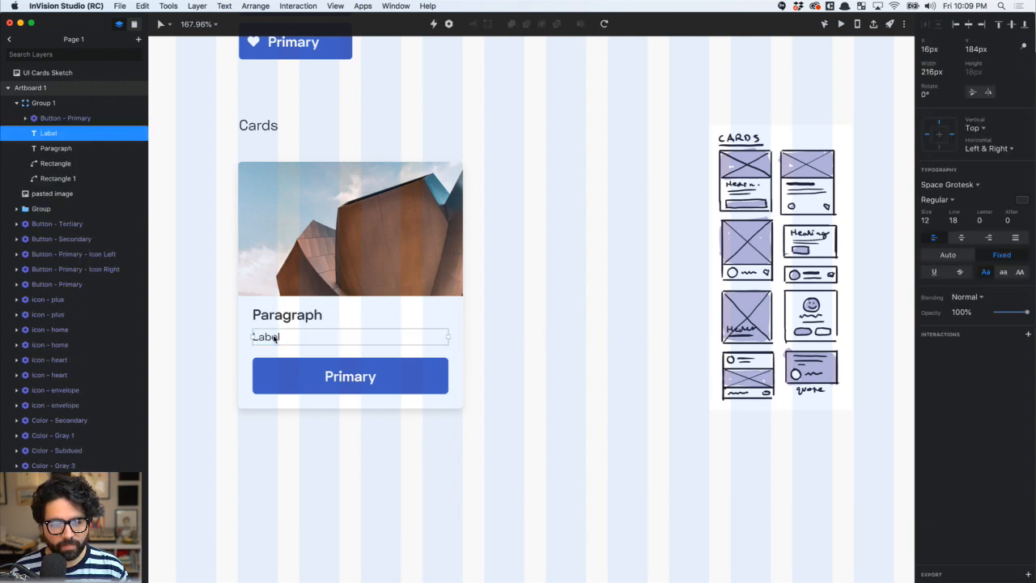
left_click(662, 368)
Switch to Chrome and copy the location "ArtScience Museum, Singapore" from the photo's Unsplash page
left_click(297, 324)
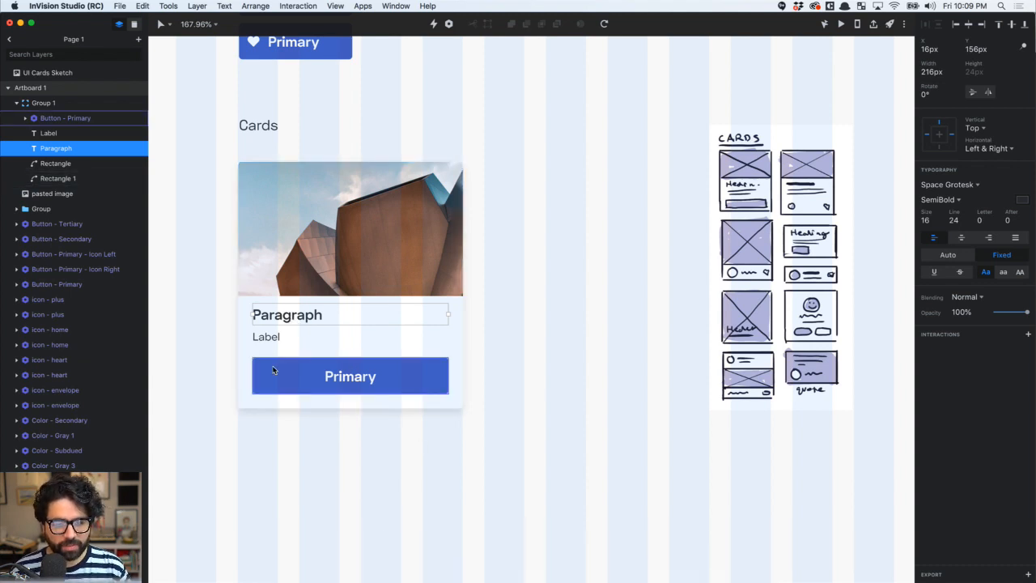
key("Return")
key("super+Tab")
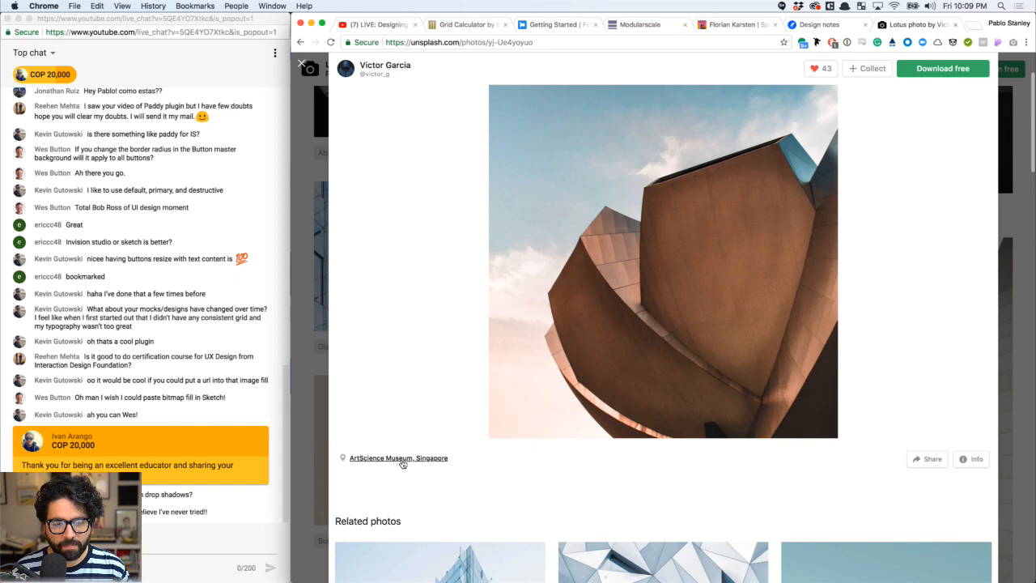
left_click(402, 461)
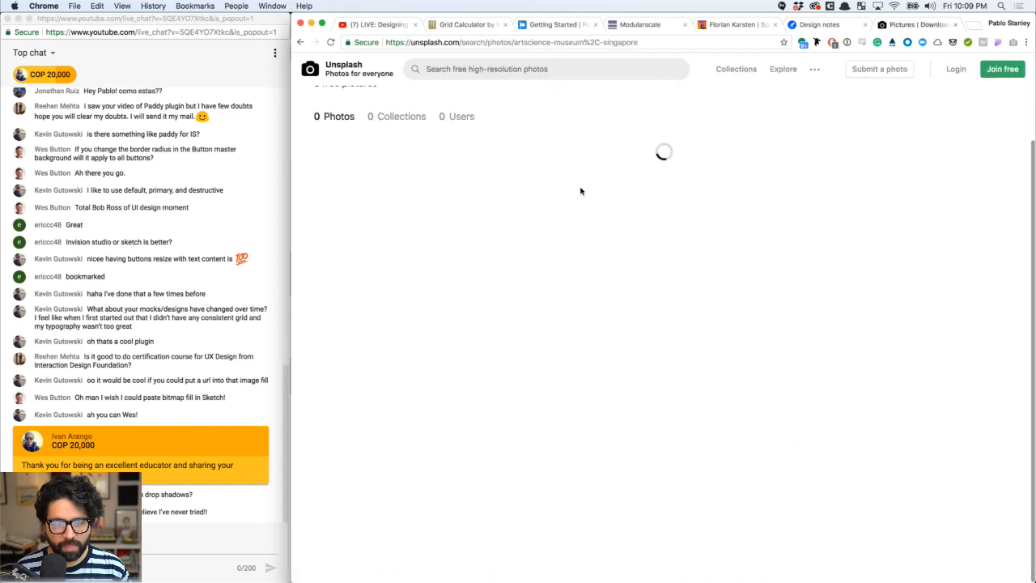
scroll(394, 232, "down", 5)
left_click(582, 364)
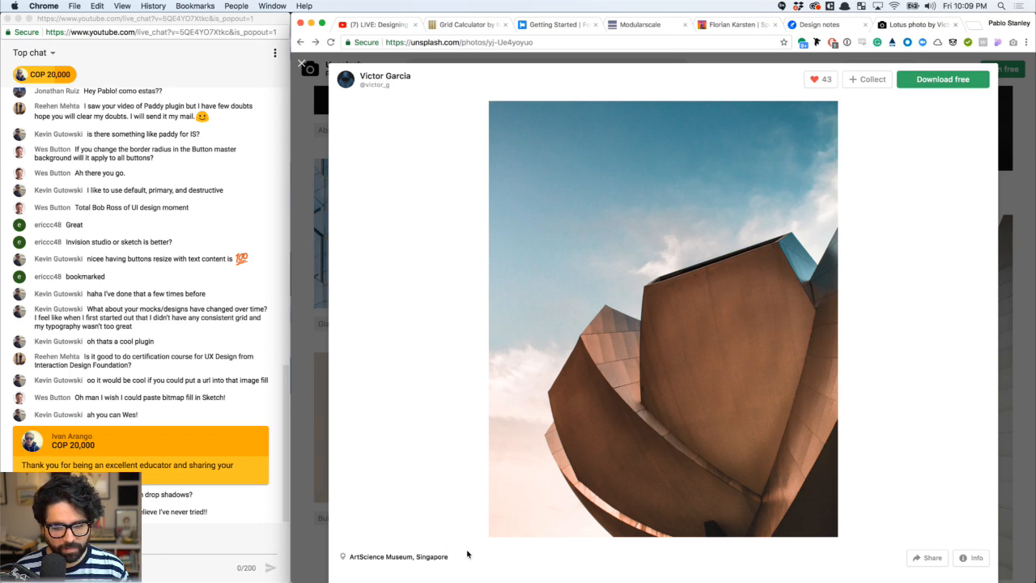
left_click_drag(455, 557, 362, 556)
key("super+c")
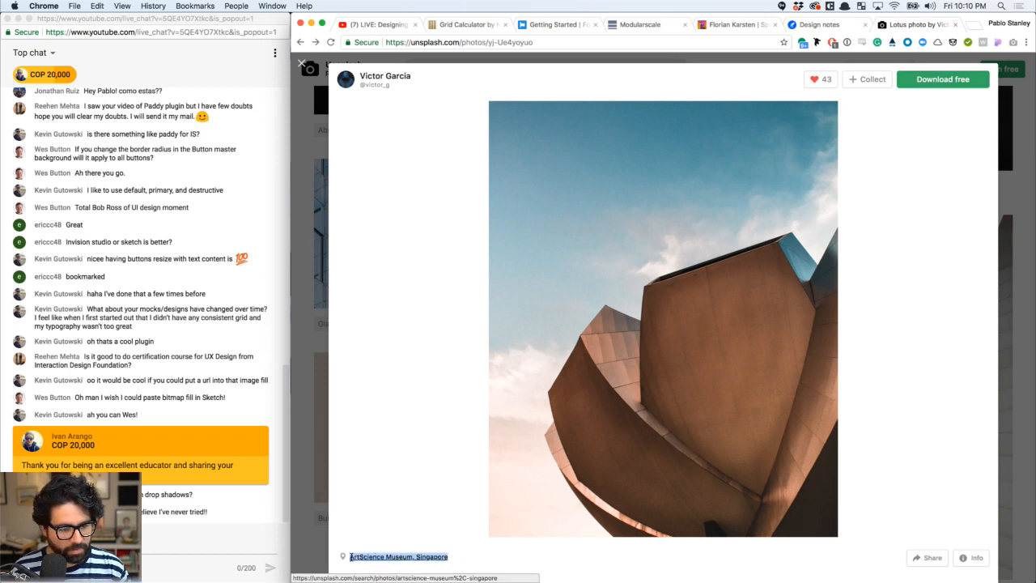
Switch back to InVision Studio and replace the card's Paragraph text with "ArtScience Museum"
key("super+Tab")
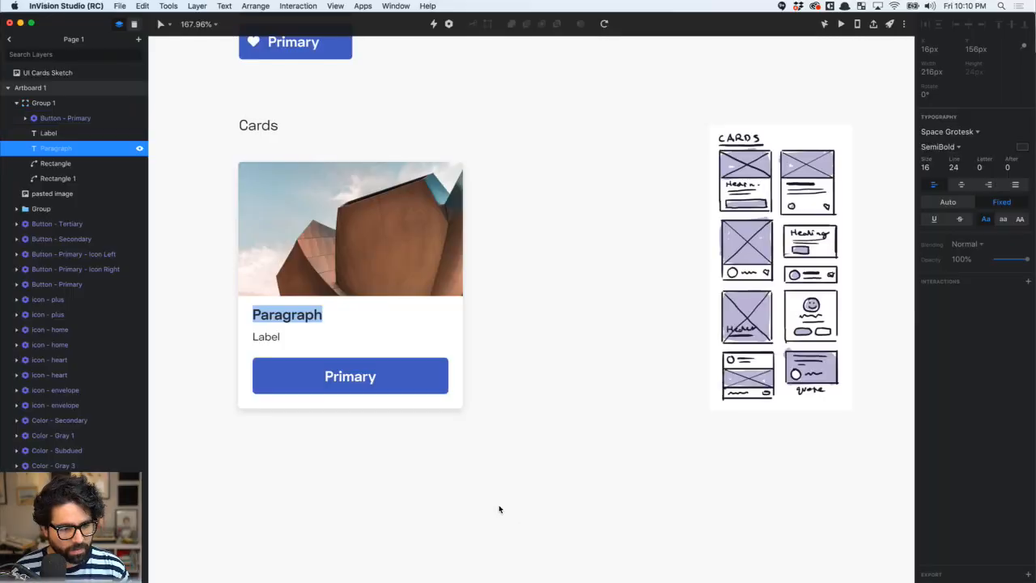
key("BackSpace")
type("=")
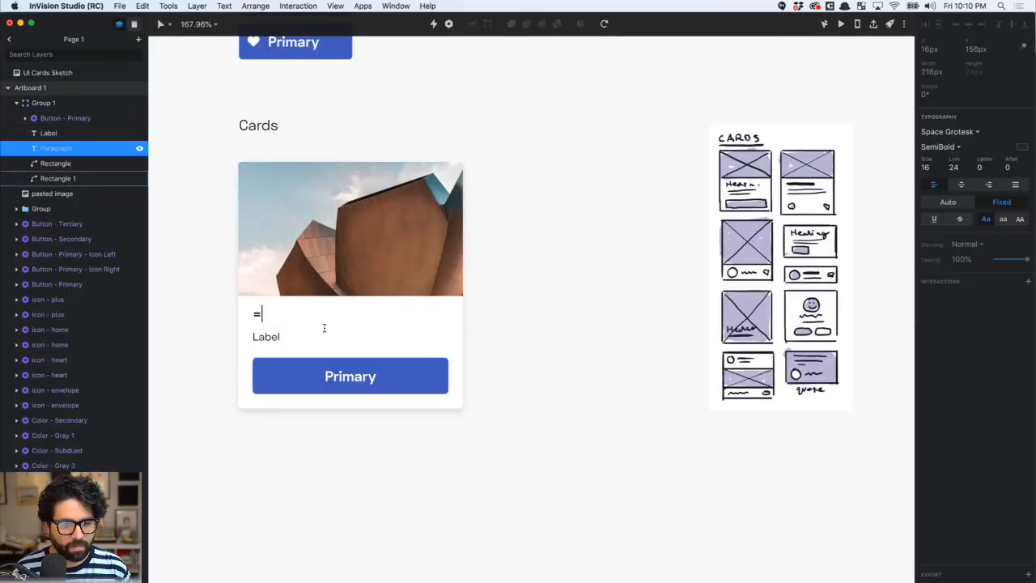
key("super+v")
key("Up")
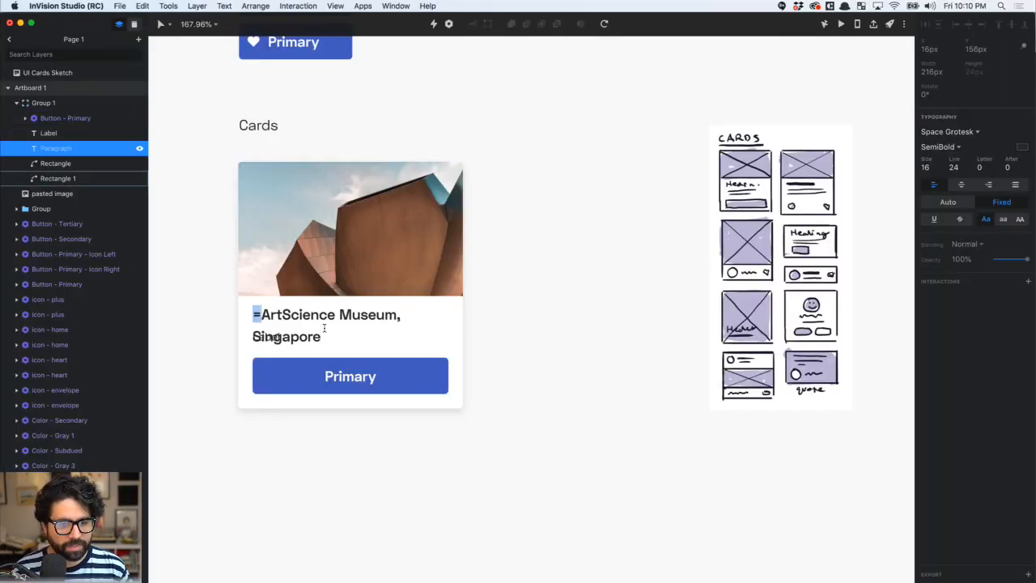
key("Right")
key("BackSpace")
key("shift+End")
key("BackSpace")
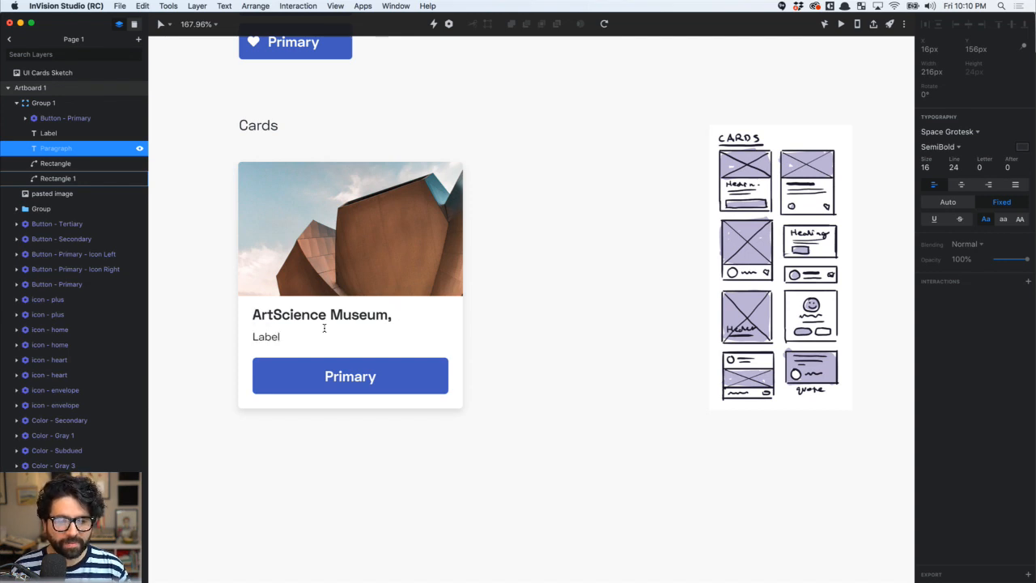
key("Escape")
Check the photographer's name on the Unsplash page in Chrome and enter it as the card's Label text in InVision Studio
key("super+Tab")
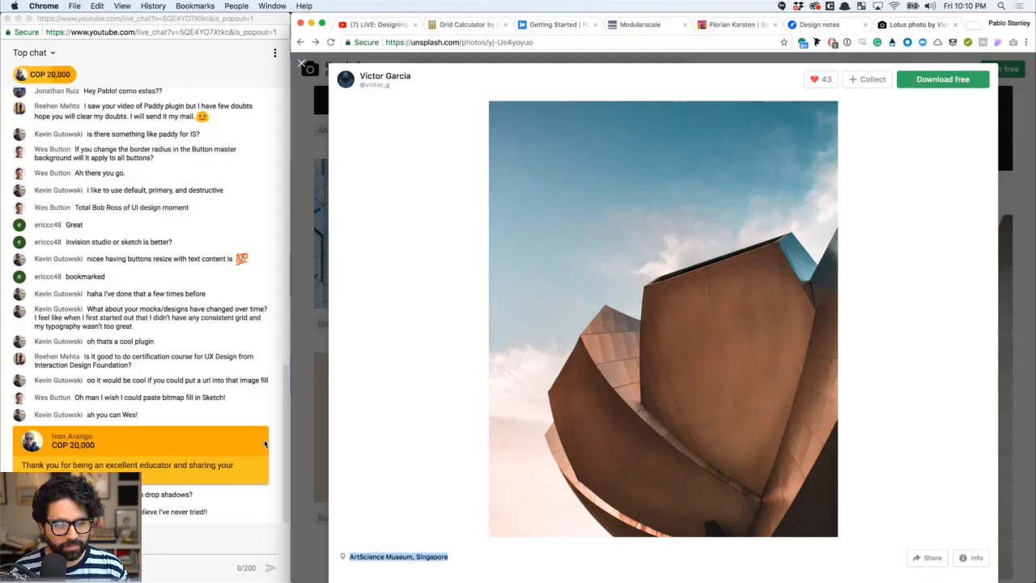
scroll(522, 503, "down", 3)
scroll(523, 503, "up", 3)
key("super+Tab")
left_click(276, 337)
double_click(276, 337)
type("Victor Garcia")
key("Escape")
key("Escape")
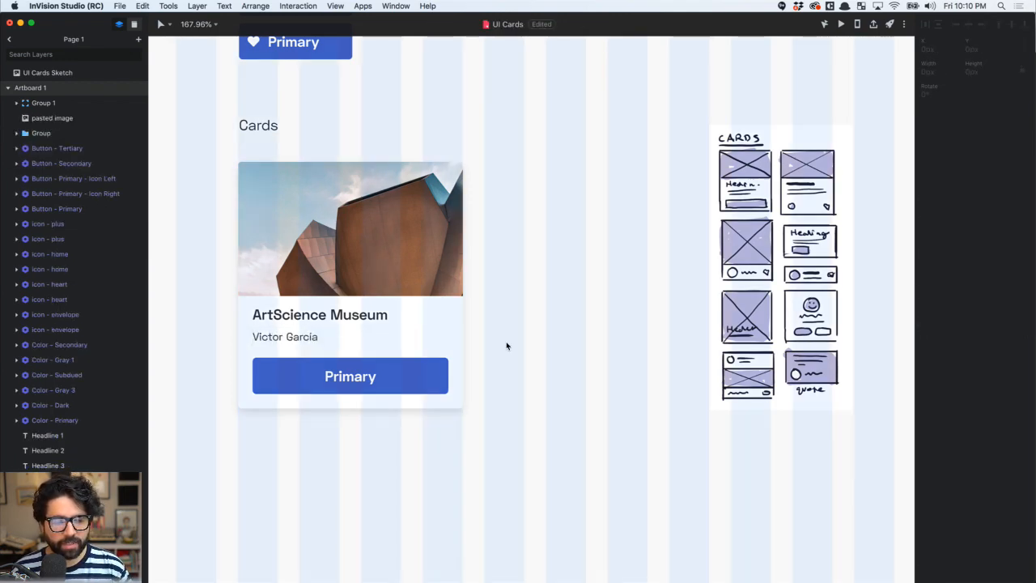
Place a copy of the first Primary button at X 492 px, Y 726 px and detach it from its component
scroll(506, 346, "down", 3)
scroll(506, 346, "left", 3)
key("z")
left_click_drag(386, 192, 791, 479)
left_click(514, 309)
scroll(512, 315, "down", 3)
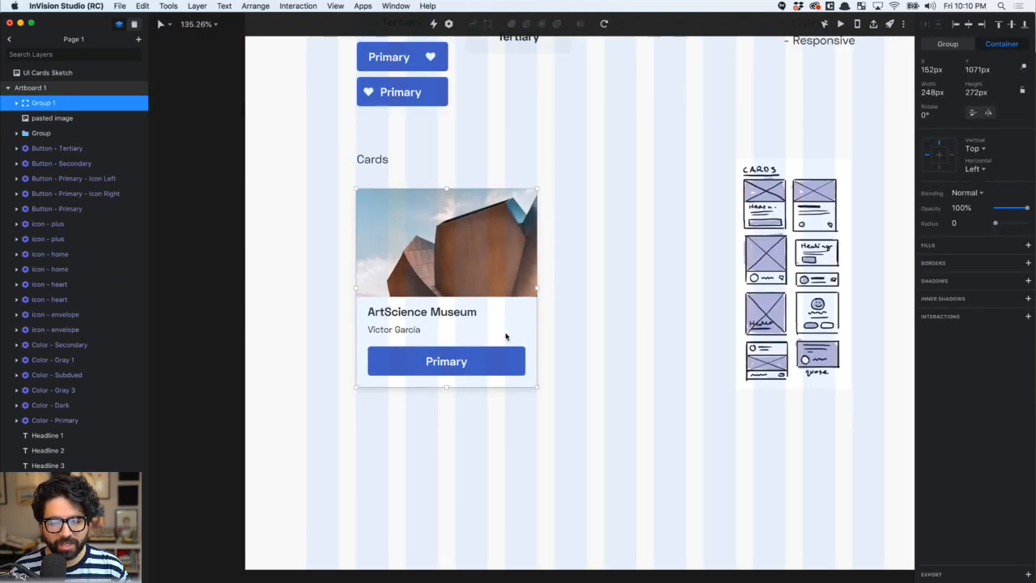
scroll(500, 344, "up", 3)
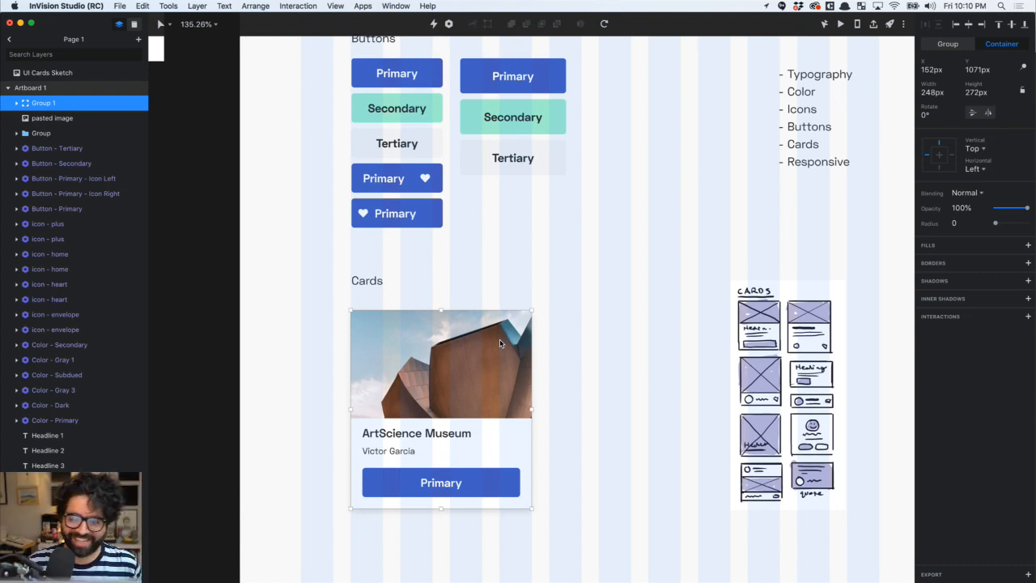
scroll(576, 180, "up", 2)
scroll(576, 180, "left", 1)
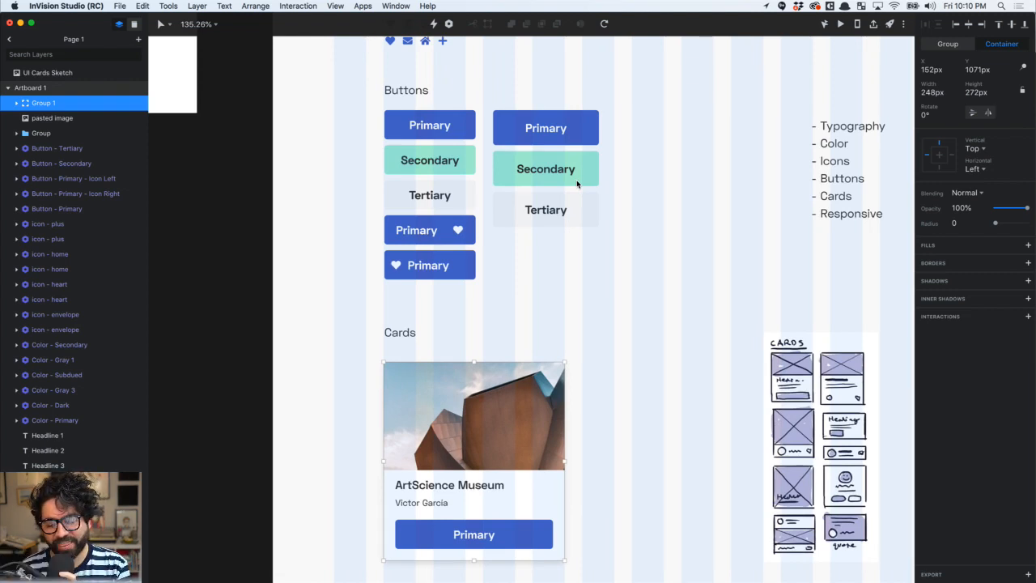
left_click(436, 127)
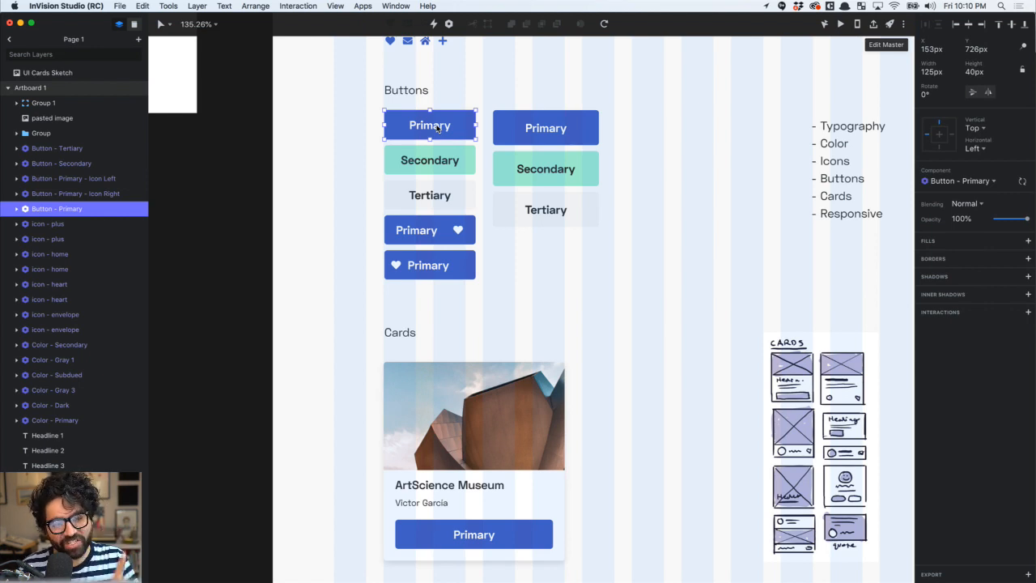
left_click_drag(433, 126, 680, 117)
right_click(676, 138)
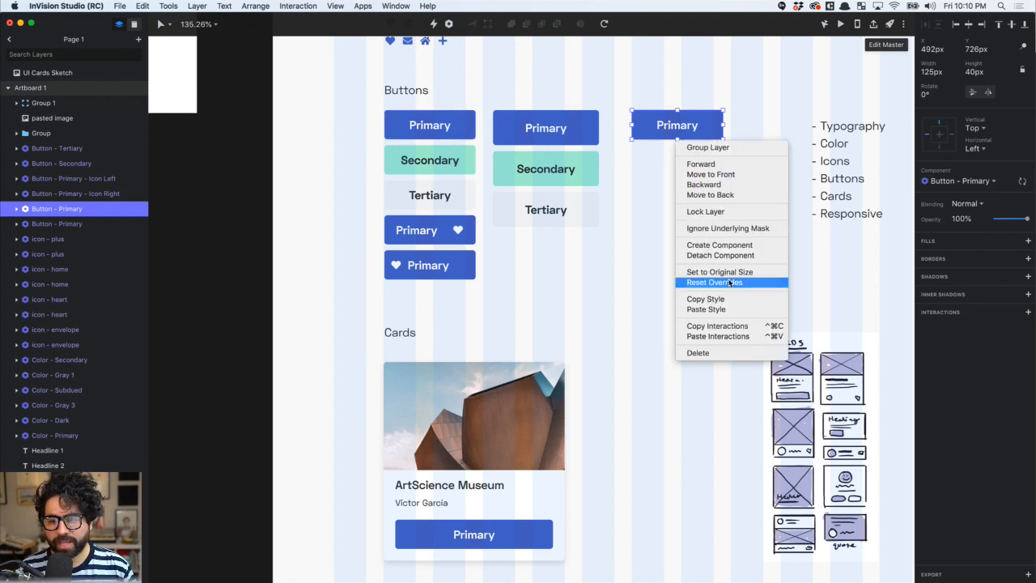
left_click(731, 255)
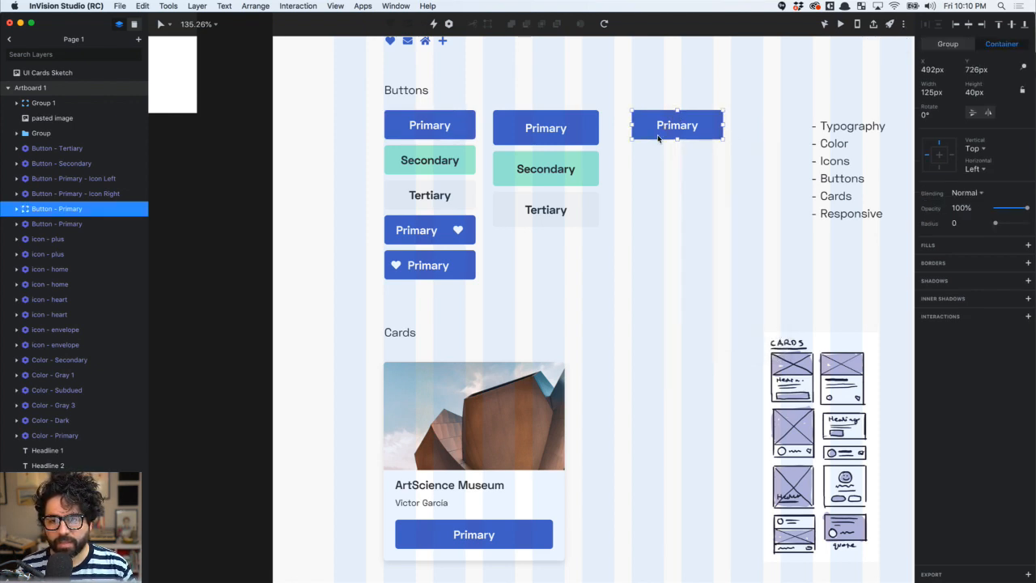
Set the detached button's label font size to 14
double_click(680, 129)
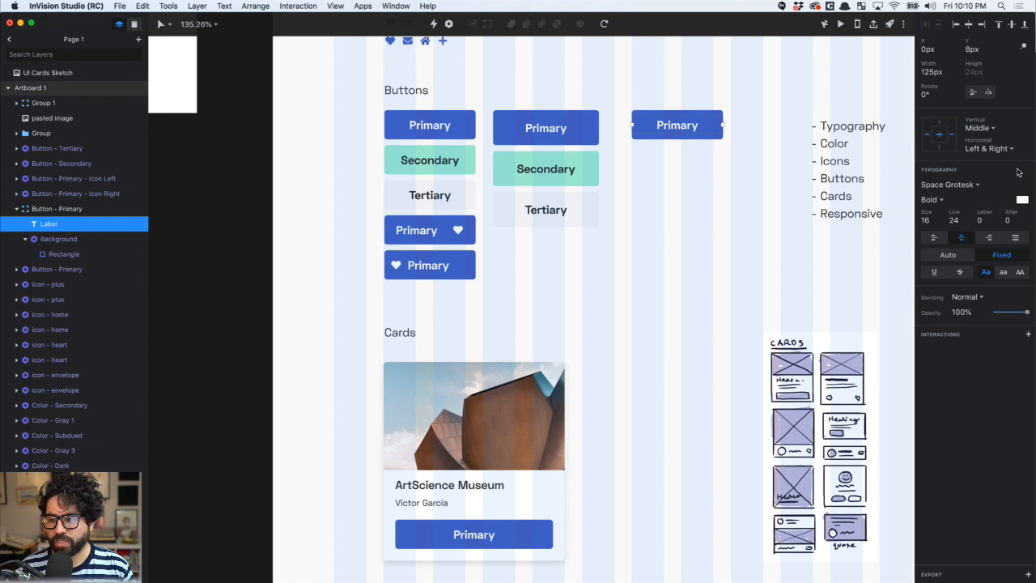
left_click(933, 219)
type("14")
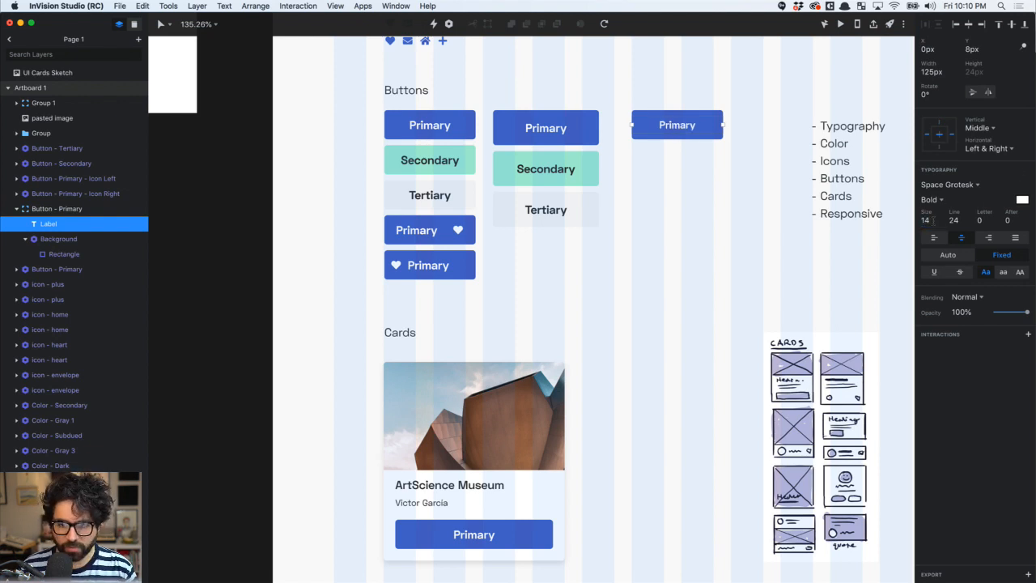
left_click(682, 183)
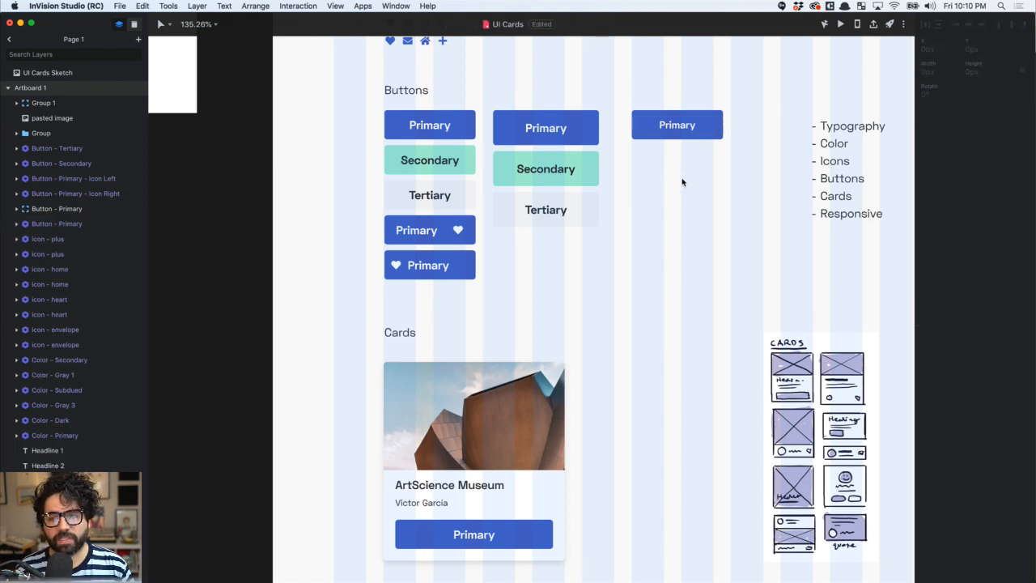
Create a component named "Button - Primary - Small" from the detached button and return to the page
left_click(668, 127)
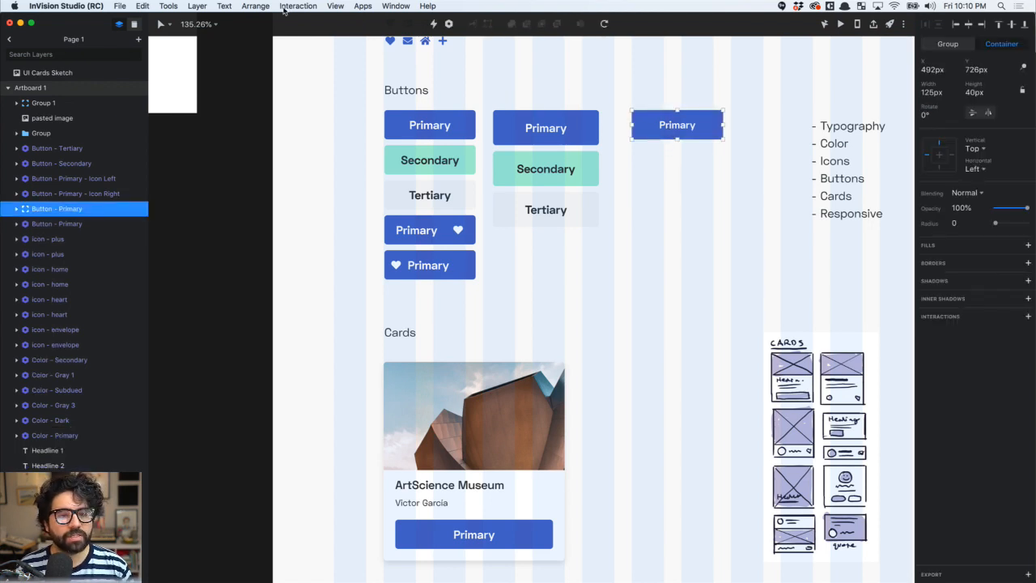
left_click(449, 24)
key("Right")
type("- Sma")
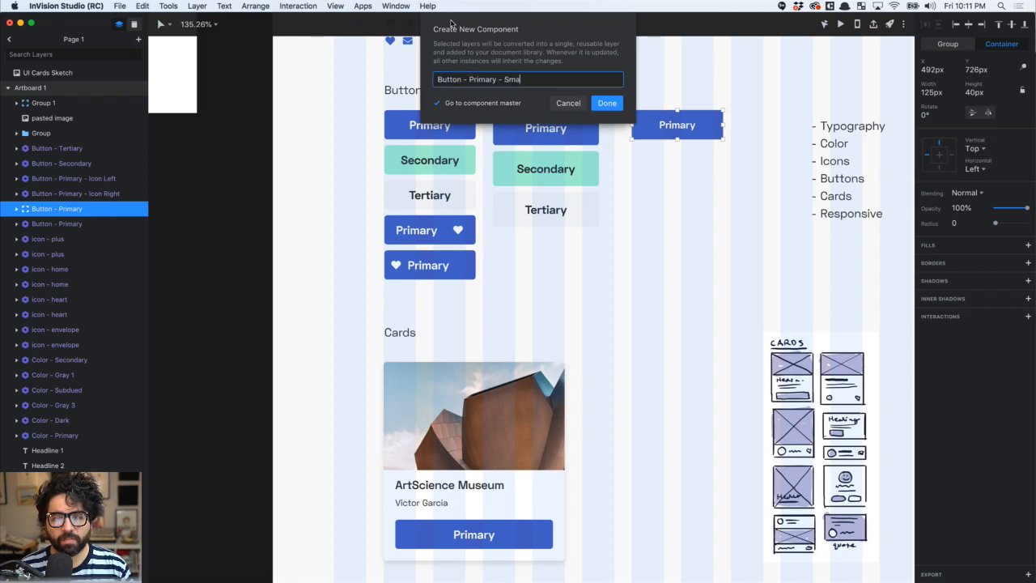
type("ll")
key("Return")
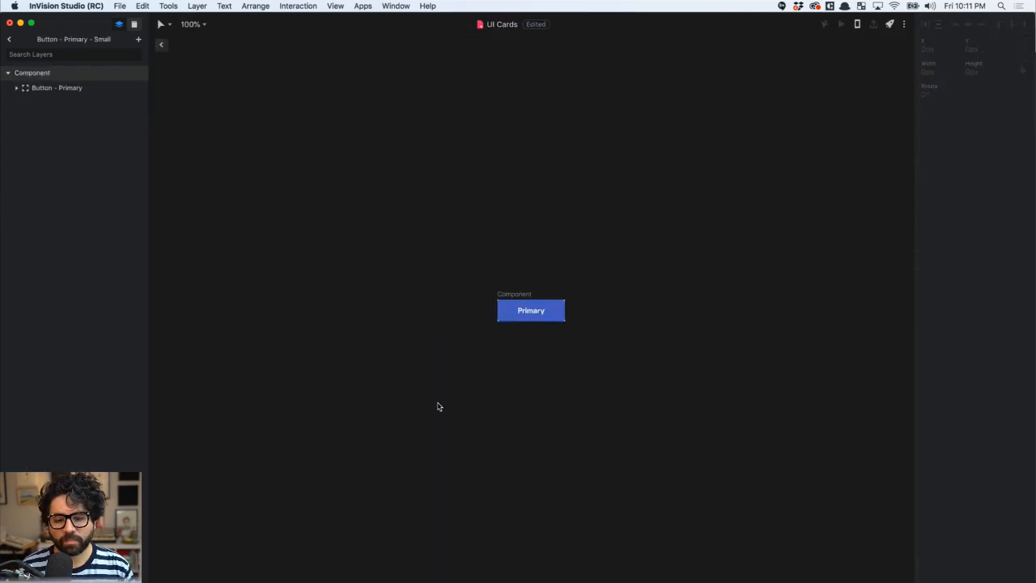
left_click(160, 46)
Swap the card's button for the "Button - Primary - Small" component
left_click(474, 534)
left_click(475, 536)
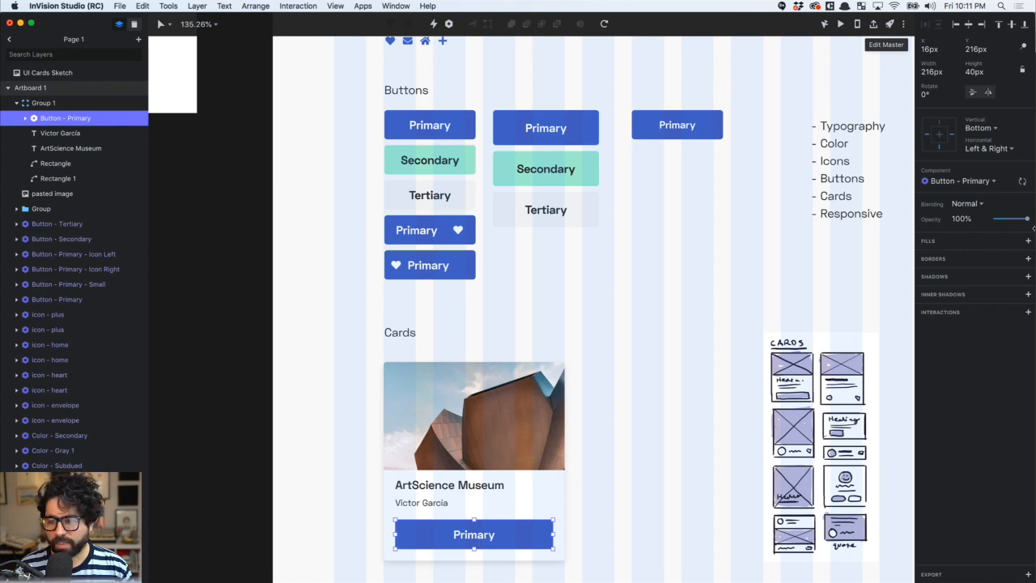
left_click(973, 181)
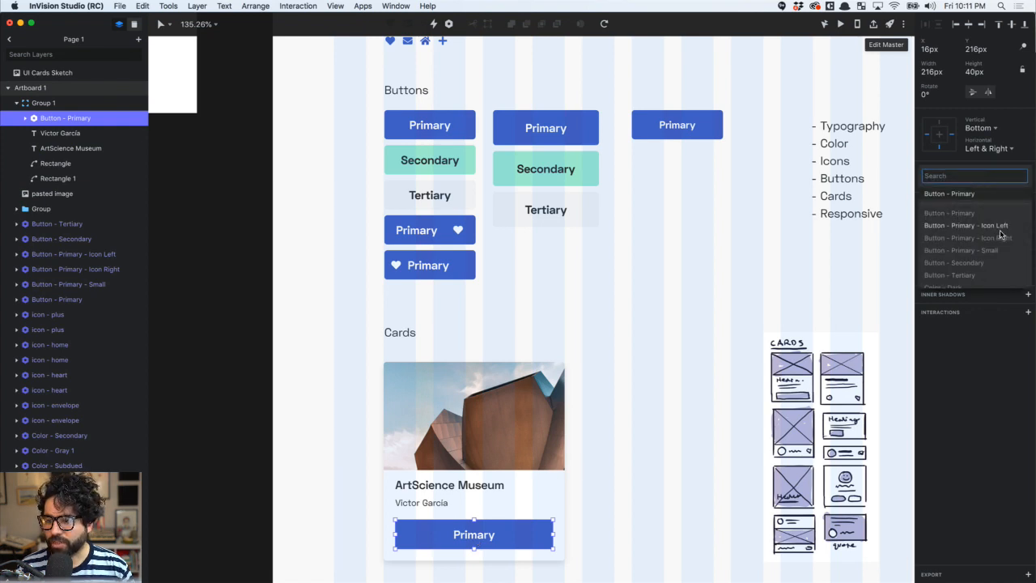
left_click(1003, 249)
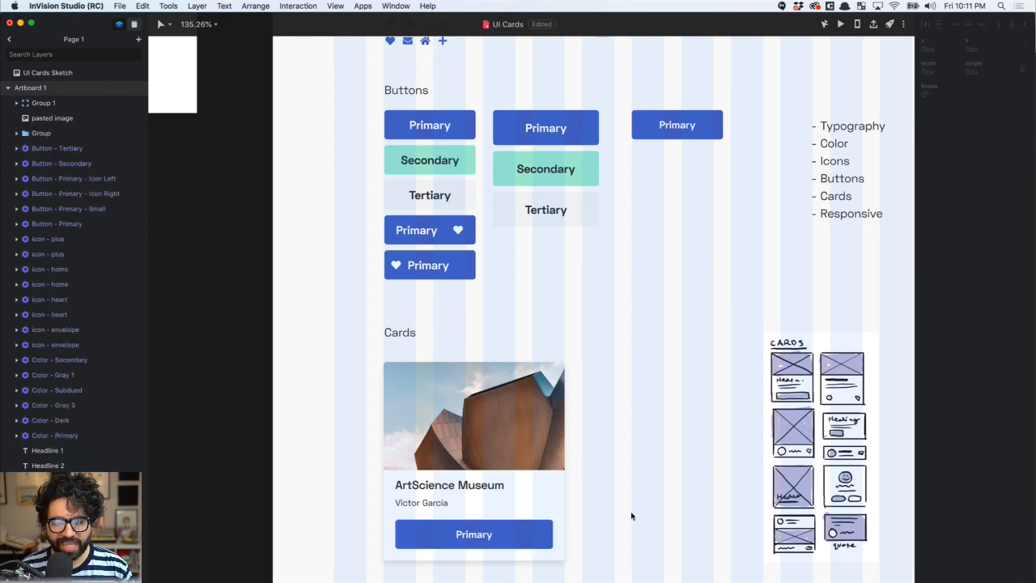
left_click(628, 517)
scroll(631, 513, "down", 3)
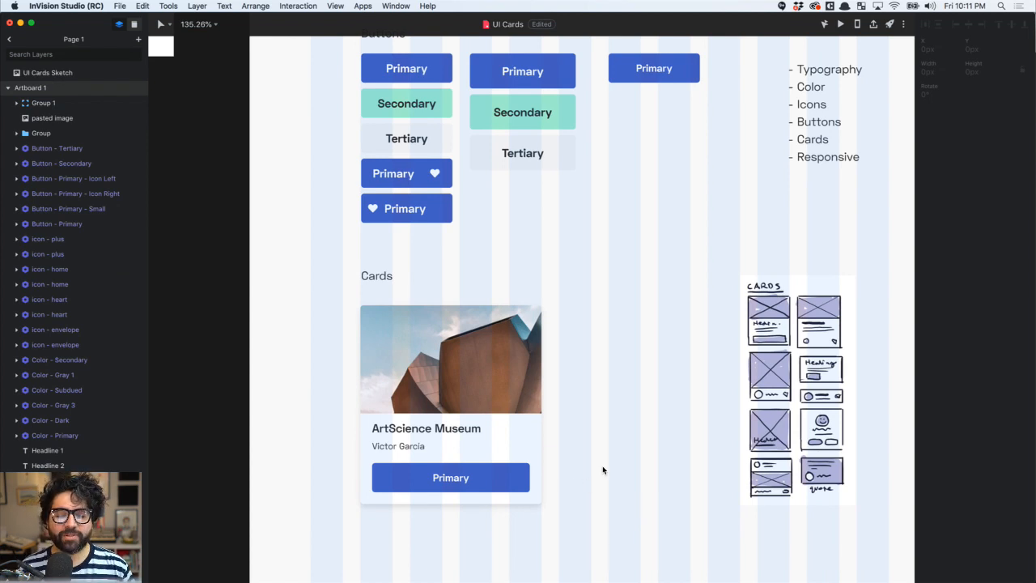
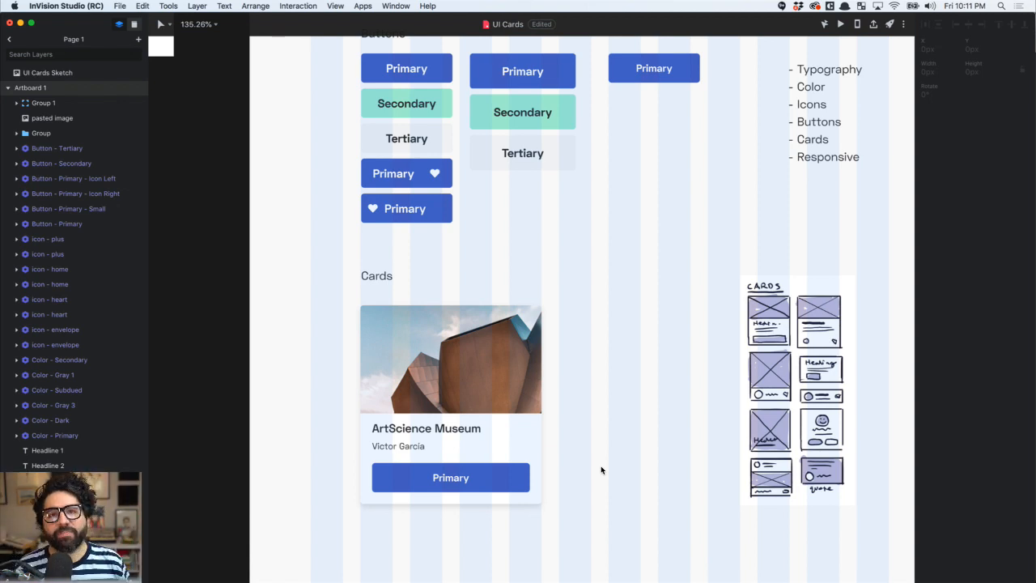
left_click(388, 447)
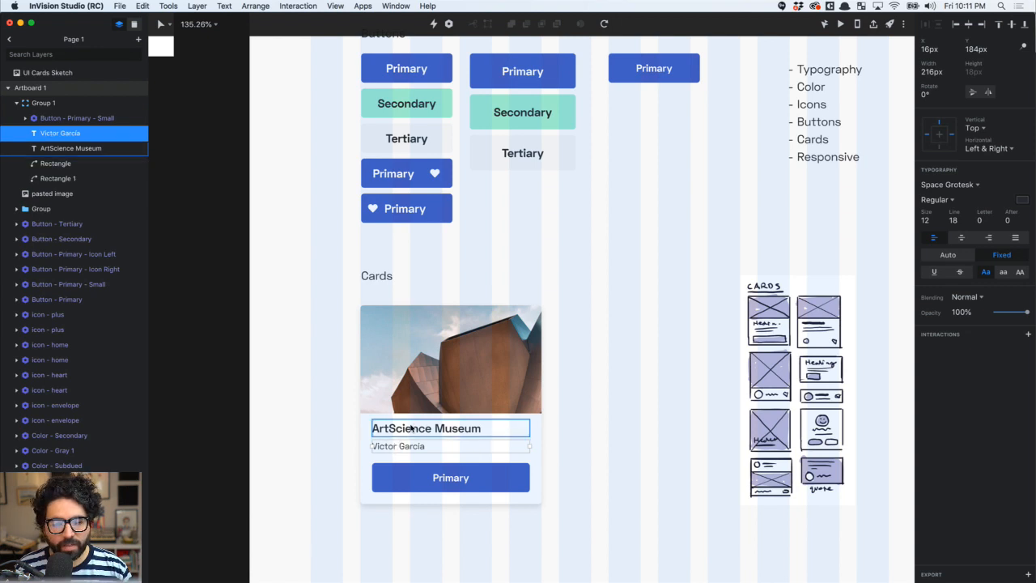
left_click(413, 428)
left_click(654, 402)
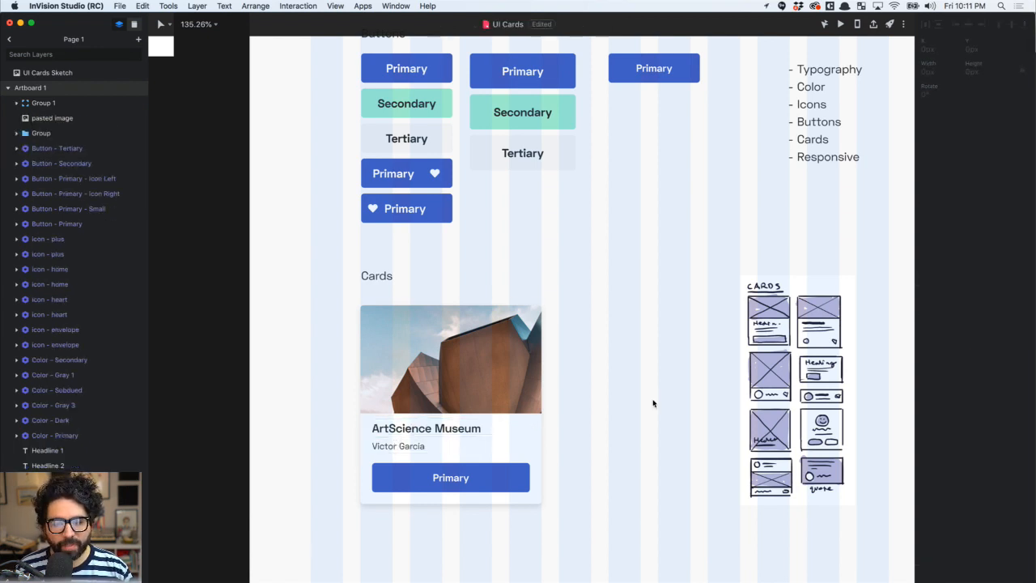
scroll(654, 402, "right", 1)
scroll(653, 402, "down", 1)
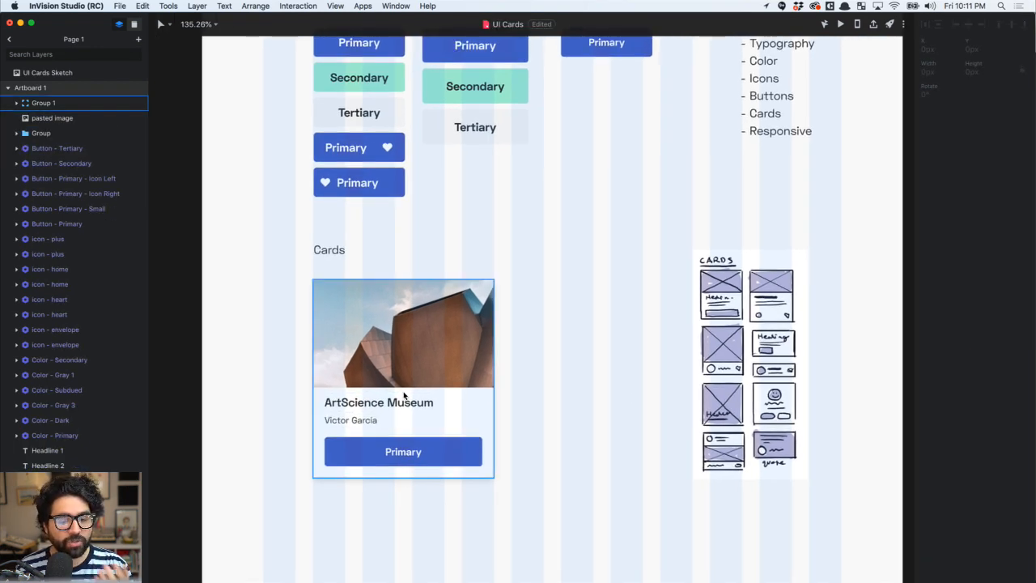
Move the cards sketch image to the left of the card and place a copy of the card beside it at X 424 px
left_click(421, 324)
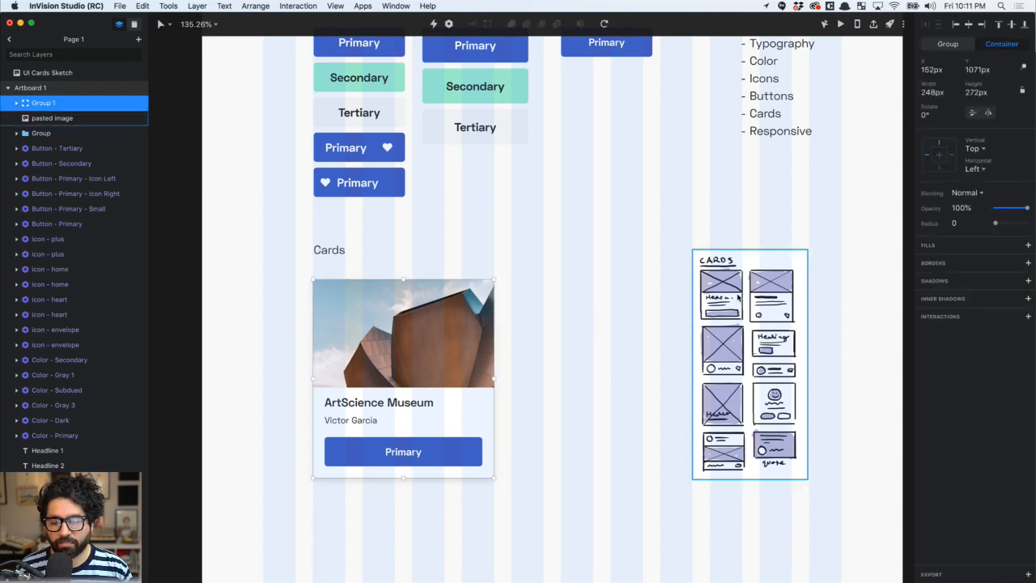
scroll(737, 298, "down", 3)
mouse_move(746, 179)
left_mouse_down()
mouse_move(598, 359)
mouse_move(433, 424)
mouse_move(261, 377)
mouse_move(245, 233)
left_mouse_up()
left_click(420, 205)
left_click_drag(420, 205, 593, 235)
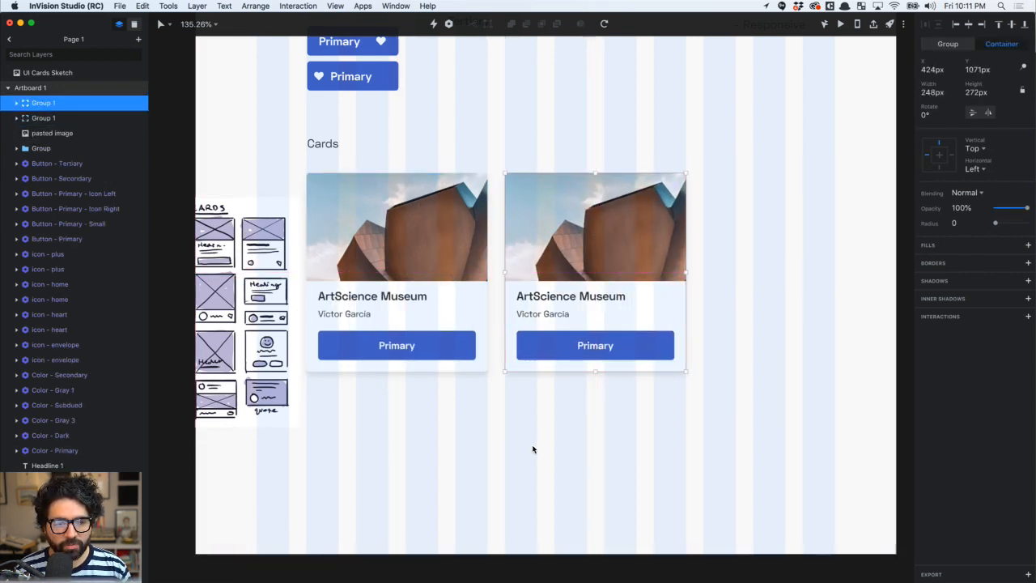
Reposition the cards sketch image at X 11 px, Y 1128 px, fully inside the artboard
scroll(532, 449, "left", 5)
left_click_drag(476, 325, 493, 344)
scroll(493, 344, "right", 1)
scroll(493, 344, "right", 3)
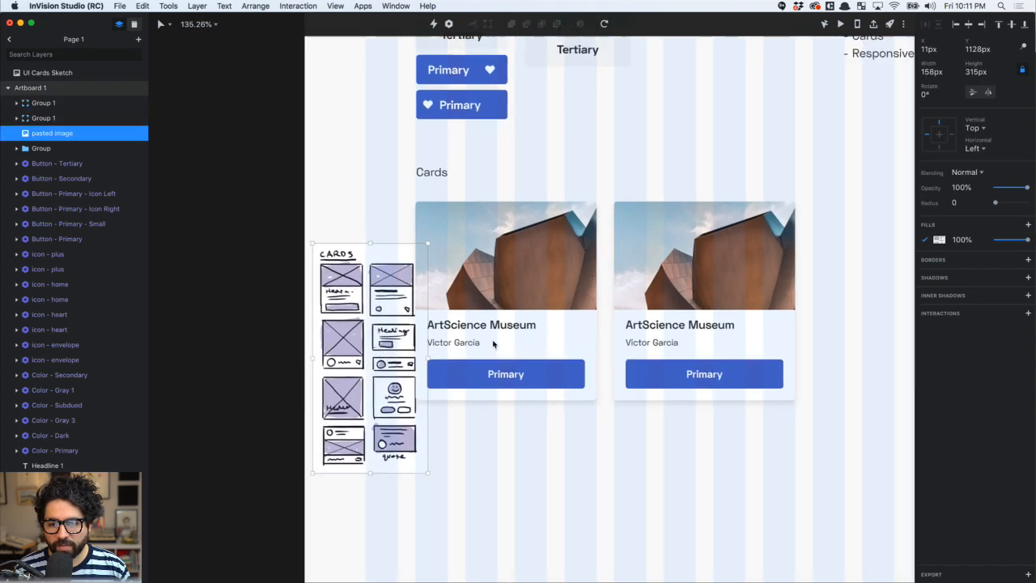
scroll(385, 293, "up", 5)
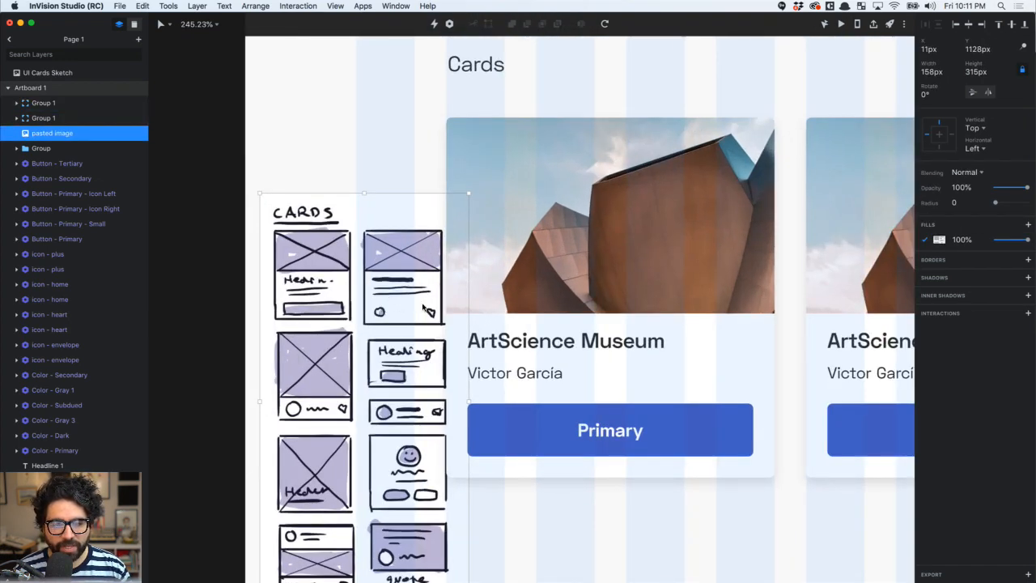
Remove the small Primary button from the second card
scroll(399, 318, "right", 10)
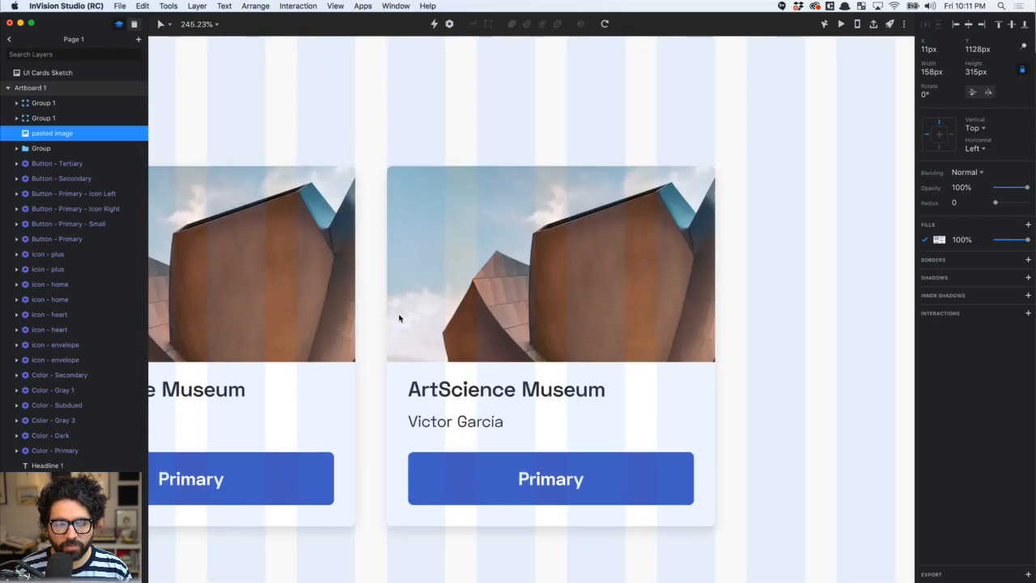
scroll(397, 316, "down", 2)
left_click(457, 480)
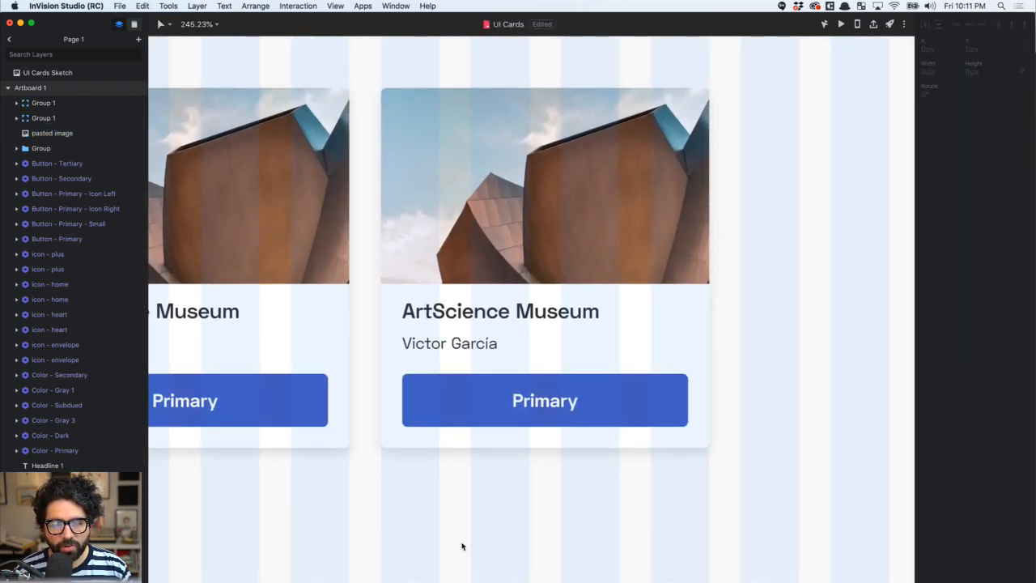
scroll(462, 546, "down", 2)
left_click(474, 433)
double_click(475, 437)
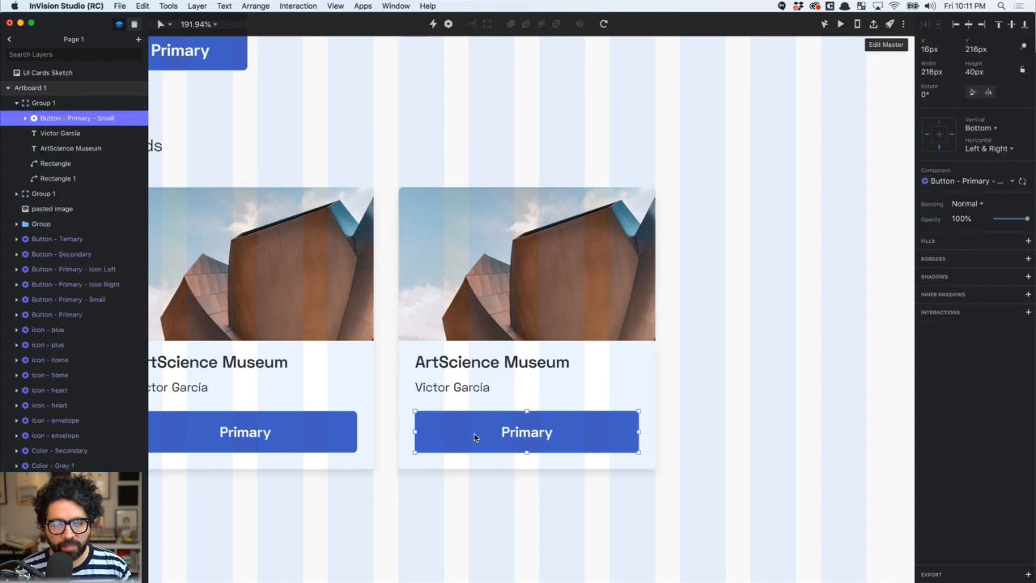
Copy the gray heart and plus icons from the Icons section and paste them into the second card
scroll(475, 436, "down", 5)
scroll(401, 354, "up", 4)
scroll(400, 354, "down", 1)
left_click(400, 354)
scroll(325, 291, "up", 4)
left_click(336, 260)
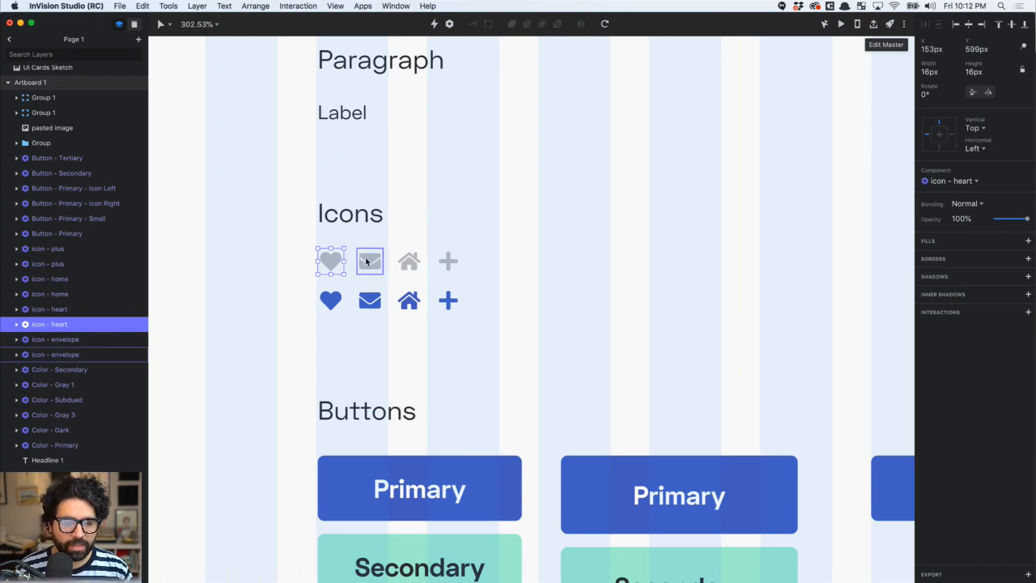
left_click(441, 264, "shift")
scroll(511, 348, "down", 15)
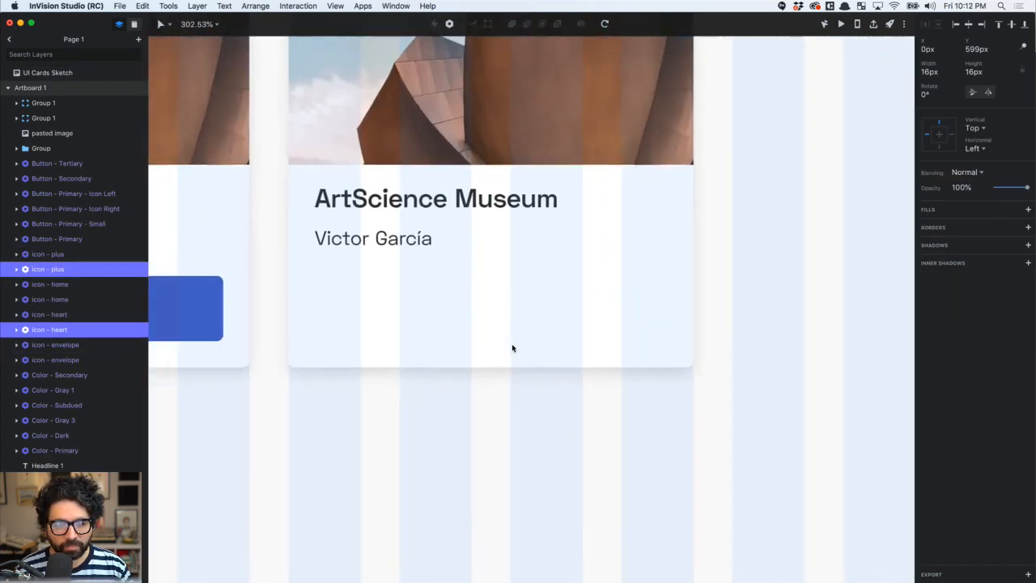
double_click(493, 305)
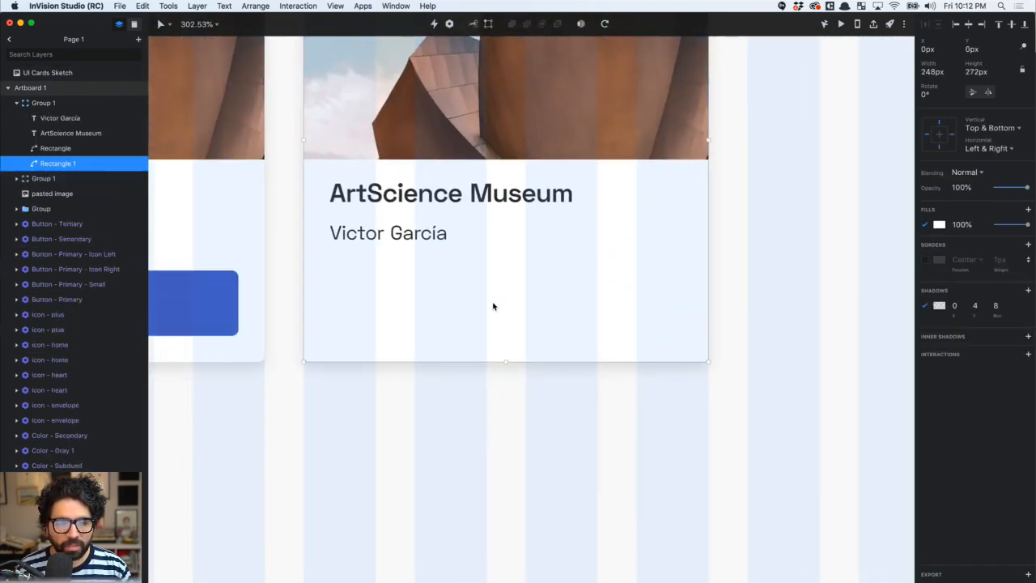
key("super+v")
scroll(493, 306, "up", 4)
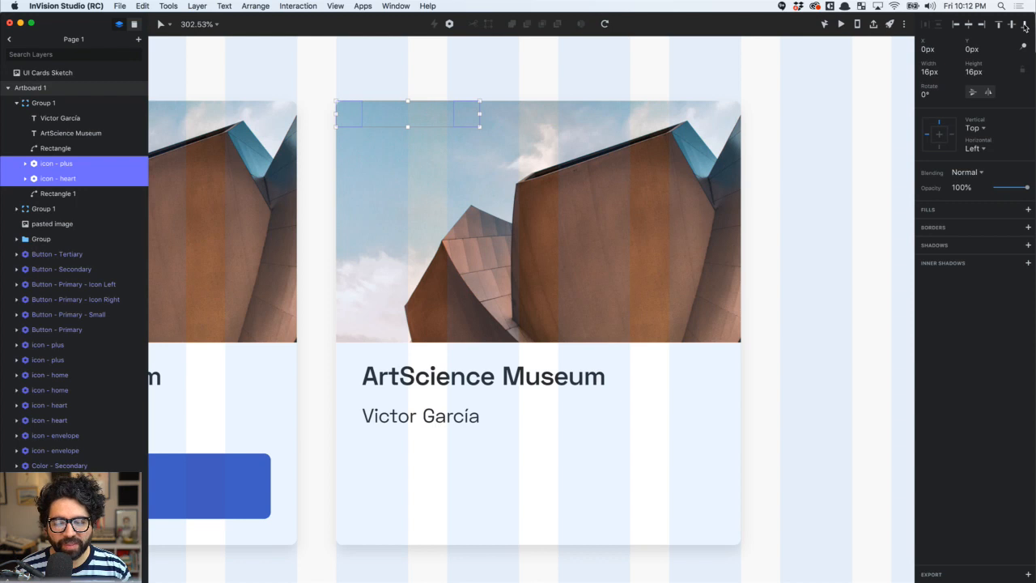
Align the pasted plus icon and heart icon each to the bottom edge of the second card
key("Delete")
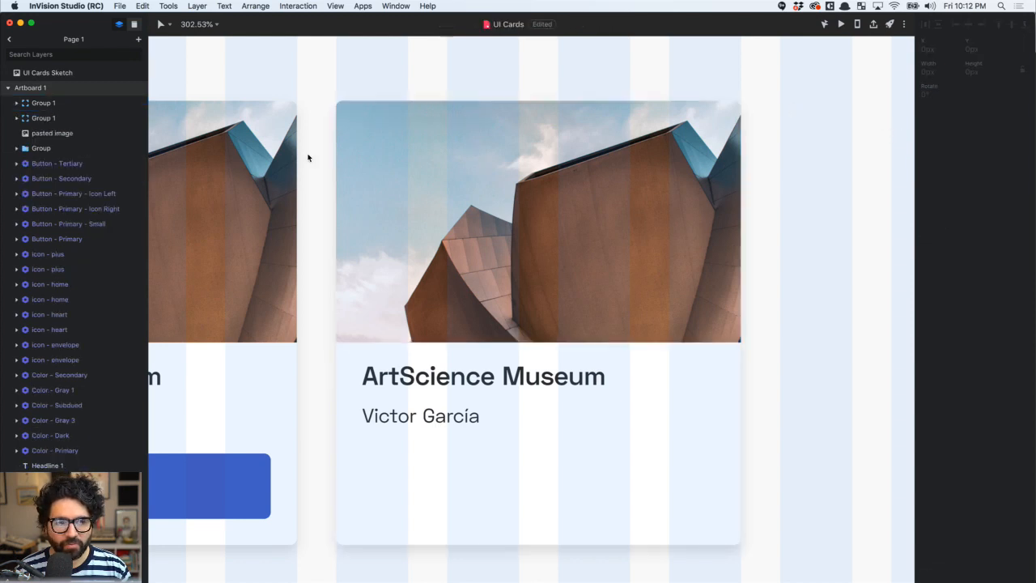
key("ctrl+z")
left_click(76, 165)
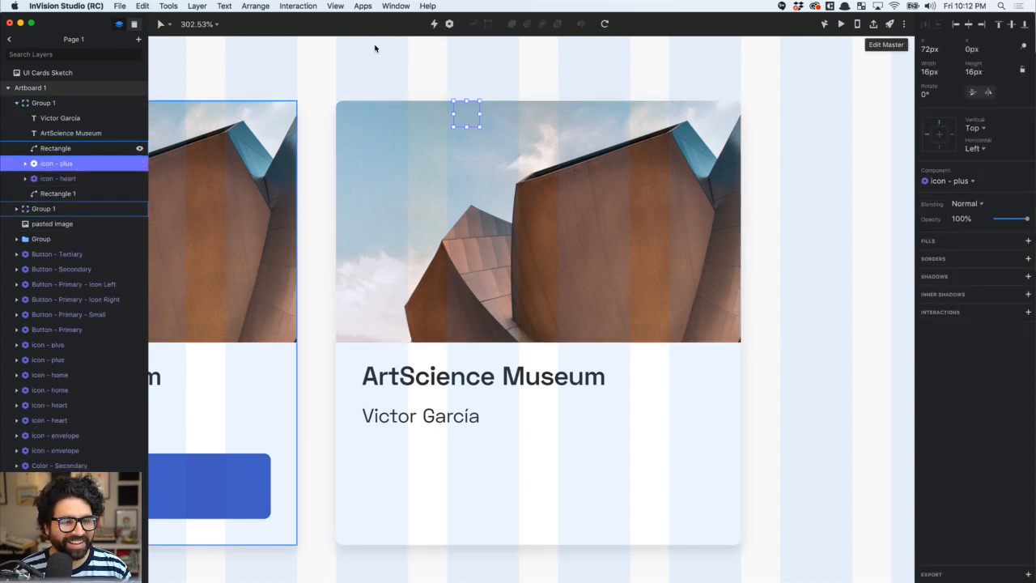
left_click(1023, 24)
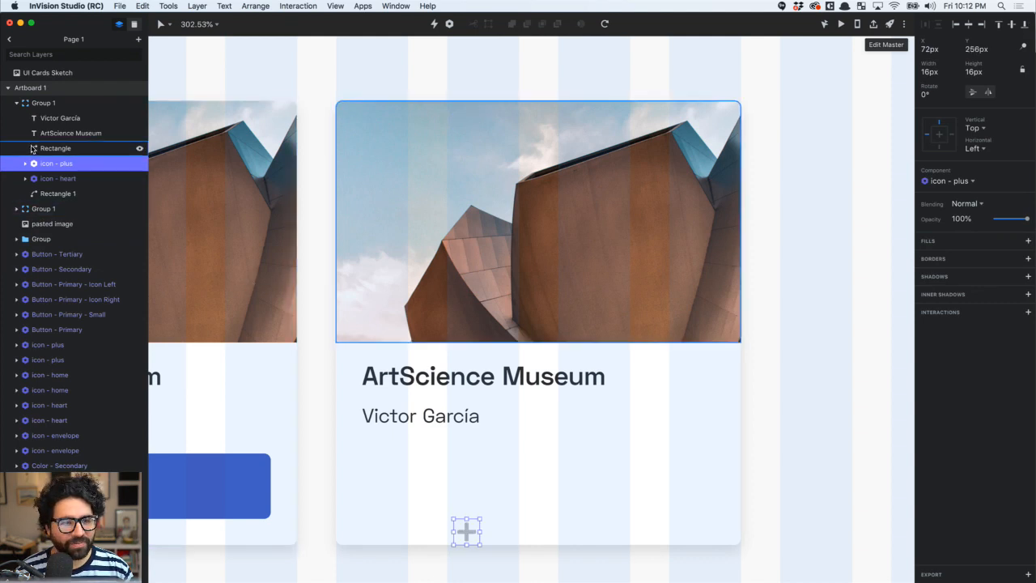
left_click(71, 178)
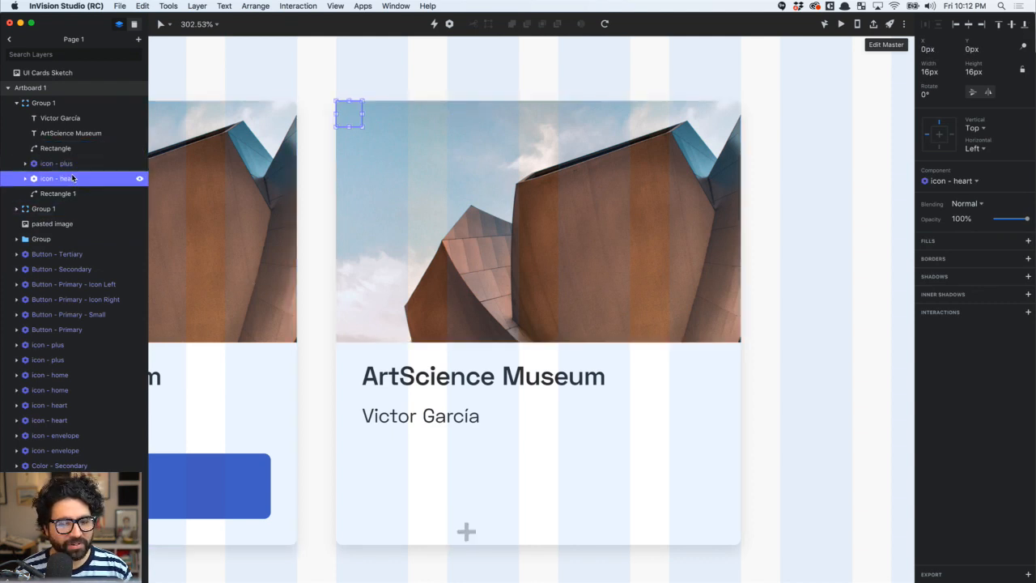
left_click(1024, 24)
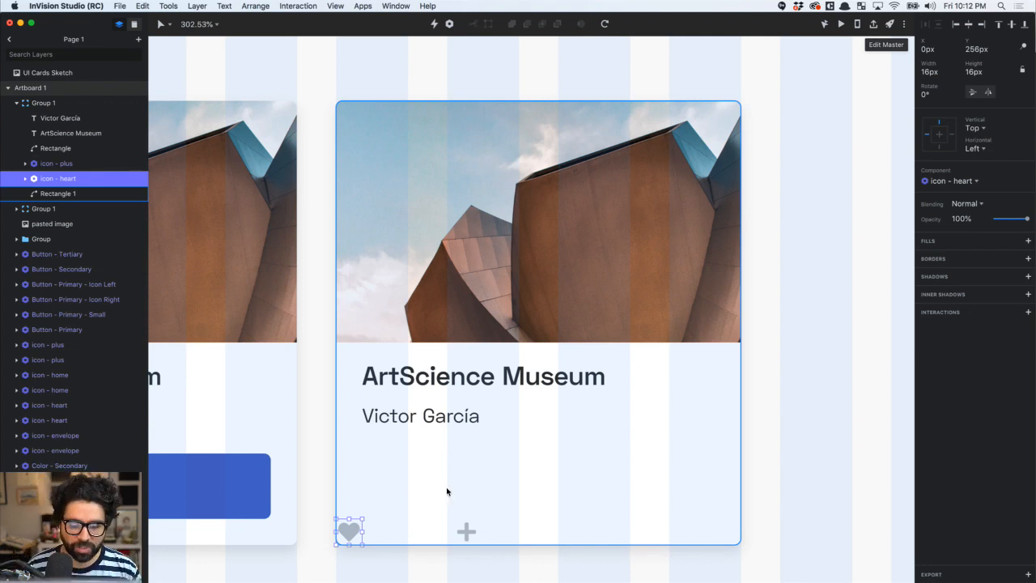
Move the heart icon to X 20 px, Y 236 px within the second card
key("shift+Right")
key("shift+Right")
key("shift+Up")
key("shift+Up")
key("alt")
key("alt")
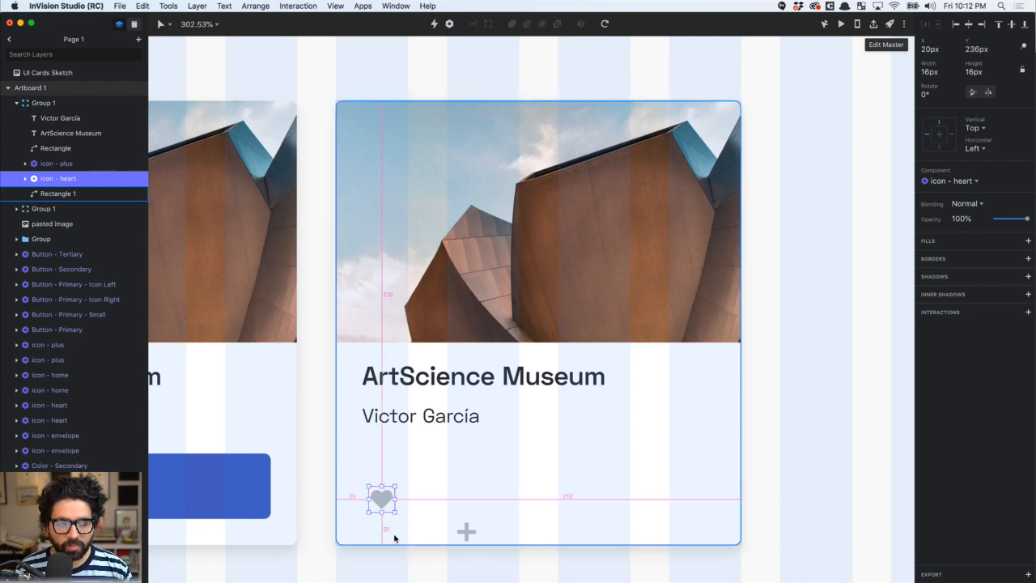
Pin the heart icon to the card's bottom left and the plus icon to the card's bottom right
left_click(465, 530, "shift")
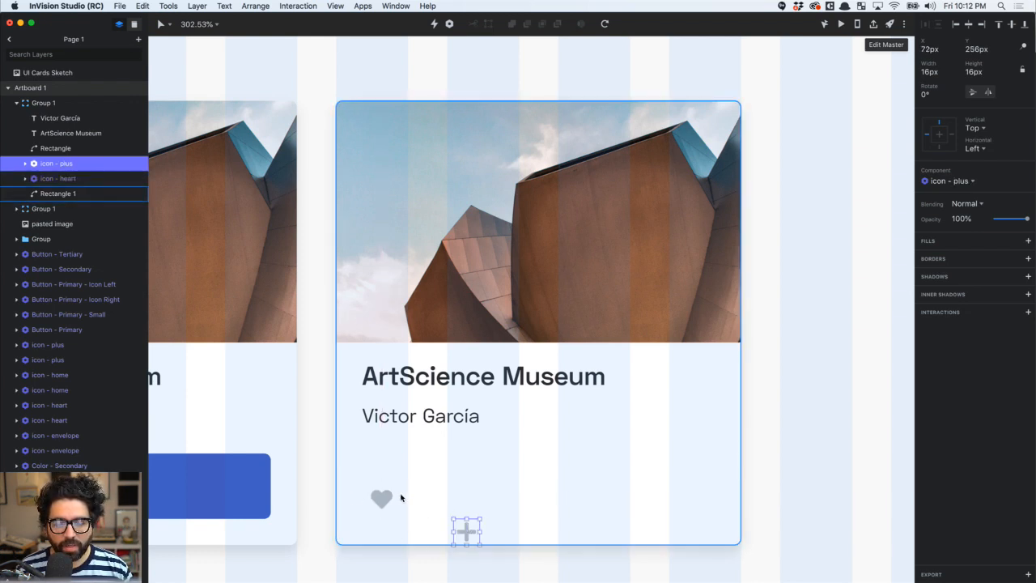
left_click(940, 147)
left_click(940, 122)
left_click(622, 434)
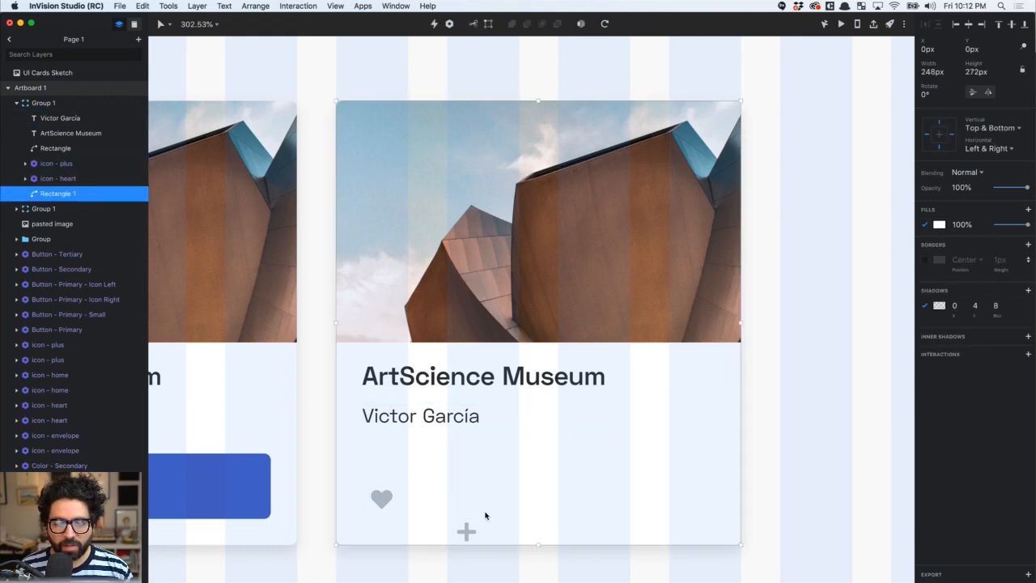
left_click(466, 530)
left_click(952, 135)
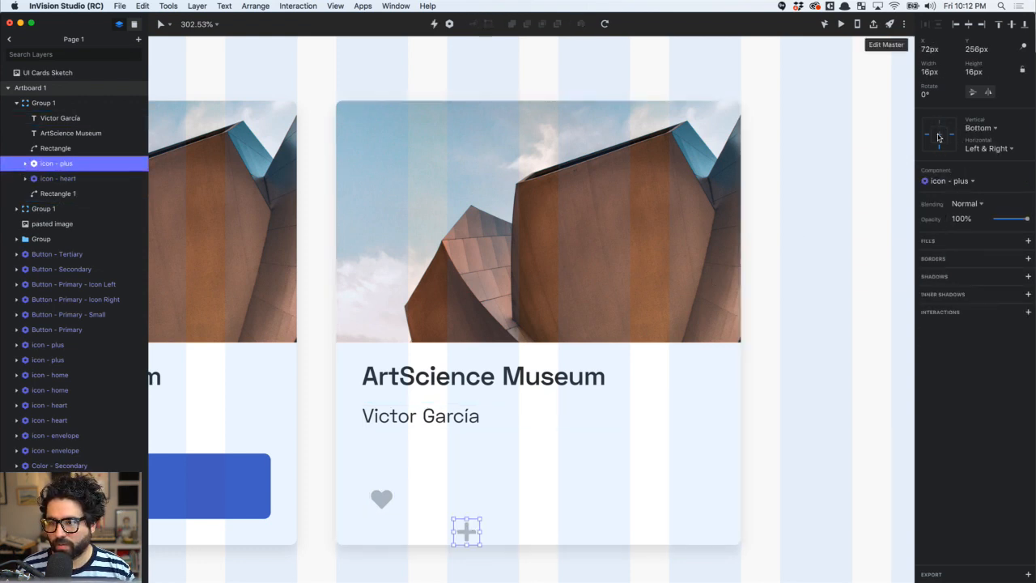
left_click(926, 136)
Move the plus icon across to the card's right edge, at X 232 px
key("shift+Right")
key("shift+Right")
key("shift+Right")
key("shift+Right")
key("shift+Right")
key("shift+Right")
key("shift+Right")
key("shift+Right")
key("shift+Right")
key("shift+Right")
key("shift+Right")
key("shift+Right")
key("shift+Right")
key("shift+Right")
key("shift+Right")
key("shift+Right")
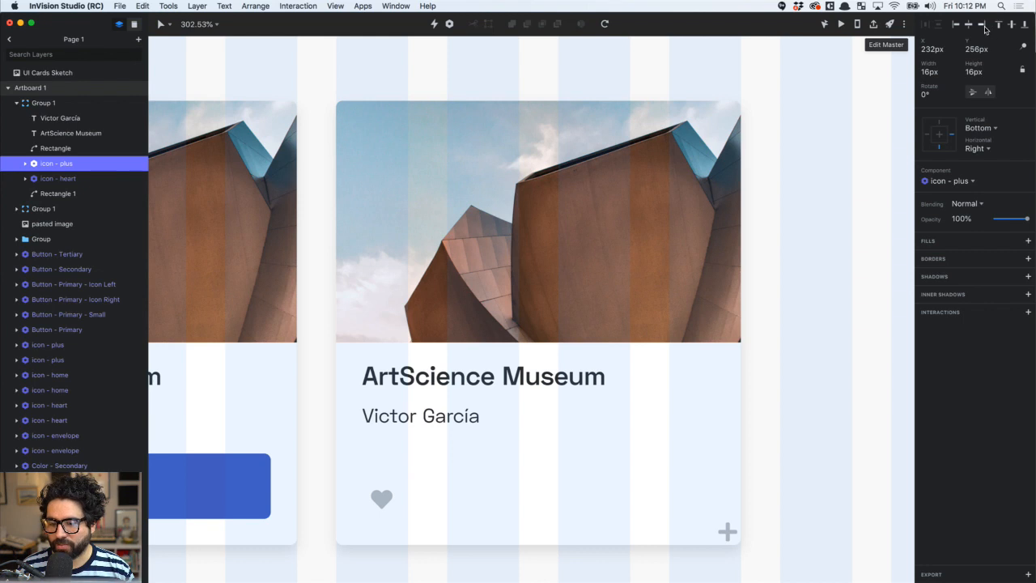
Inset the plus icon from the card's bottom-right corner to X 216 px, Y 248 px
key("shift+Left")
key("shift+Up")
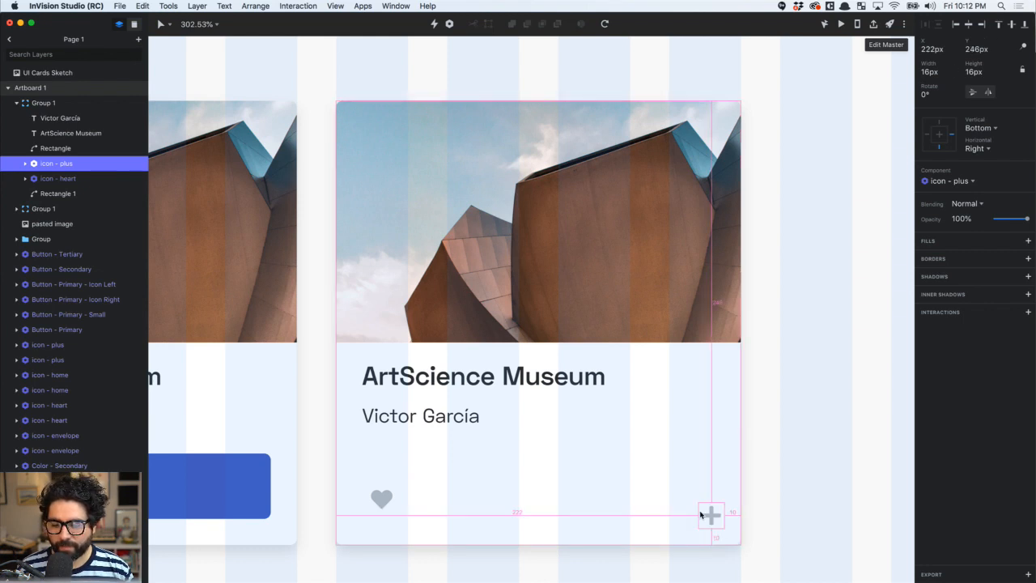
key("shift+Left")
key("shift+Up")
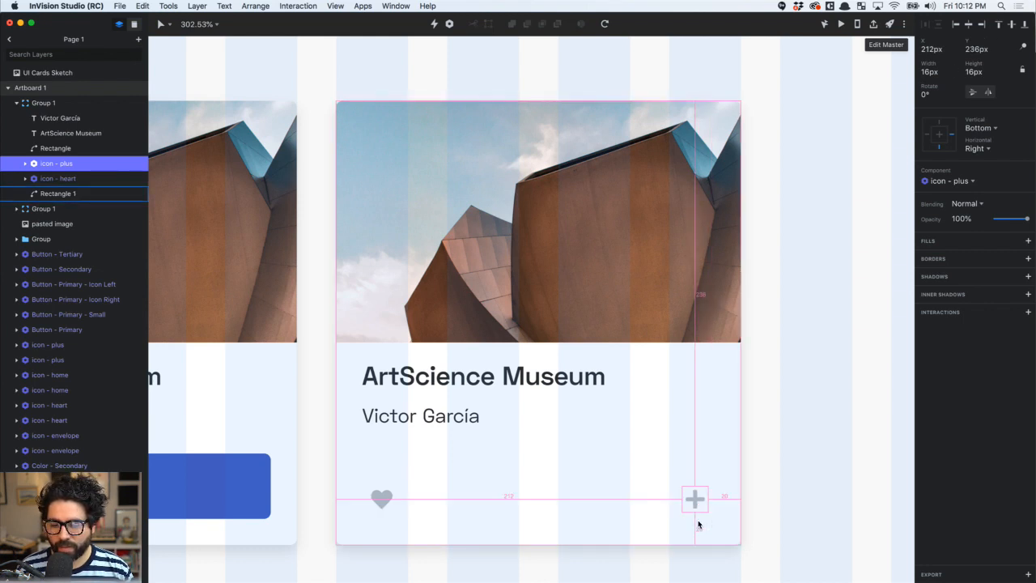
key("Right")
key("Right")
key("Right")
key("Right")
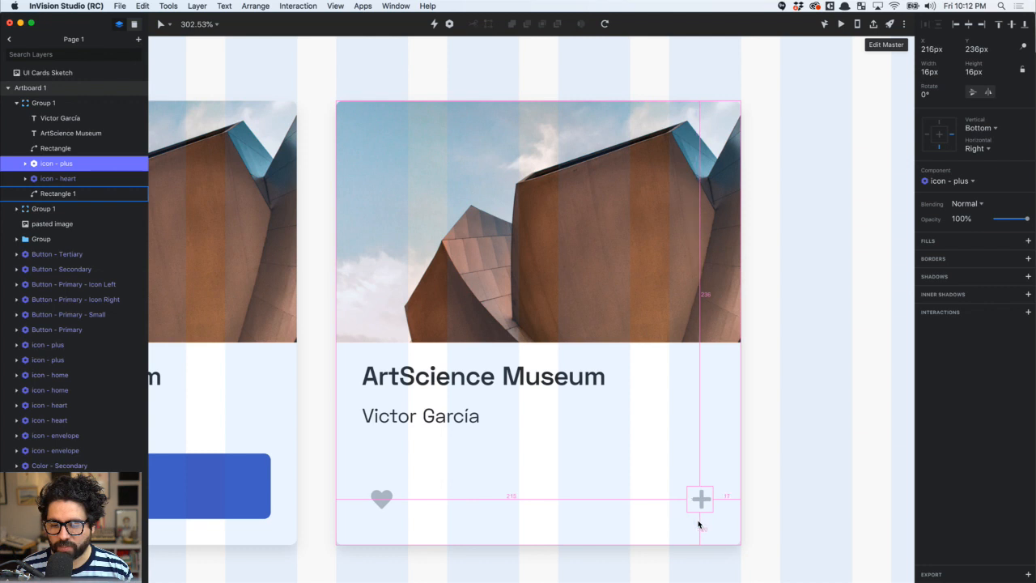
key("Down")
key("Down")
key("Down")
key("Down")
key("Down")
key("Down")
key("Down")
key("Down")
key("Down")
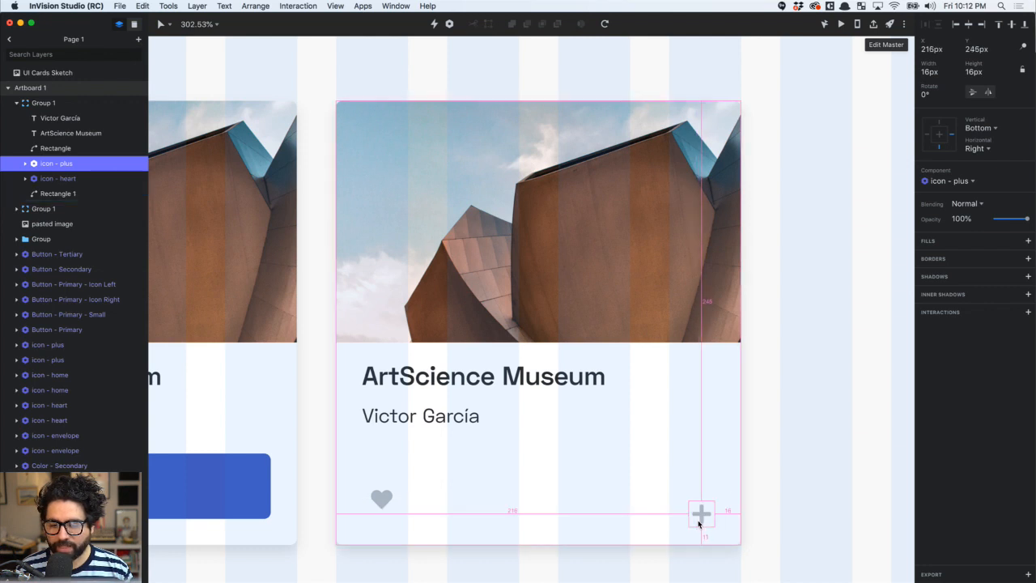
key("Down")
key("Down")
key("Down")
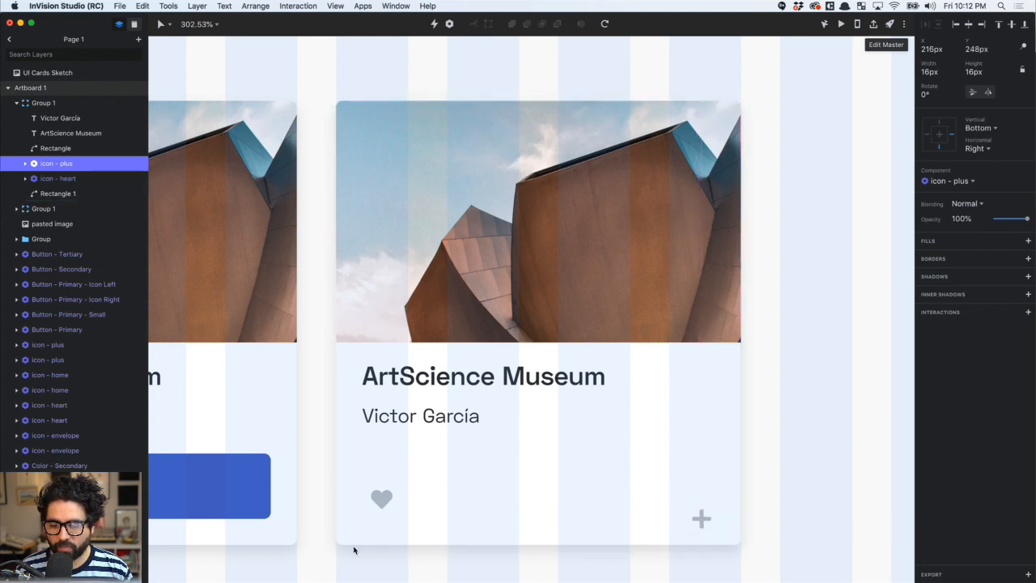
Move the heart icon to X 16 px, level with the plus icon at Y 248 px
left_click(388, 494)
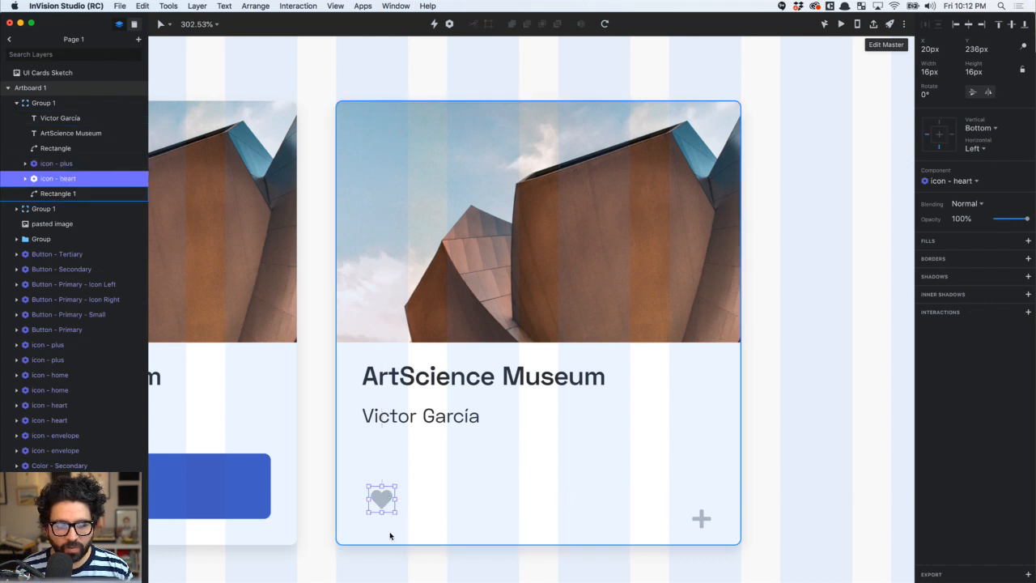
key("shift+Left")
key("Right")
key("Right")
key("Right")
key("Right")
key("Right")
key("Right")
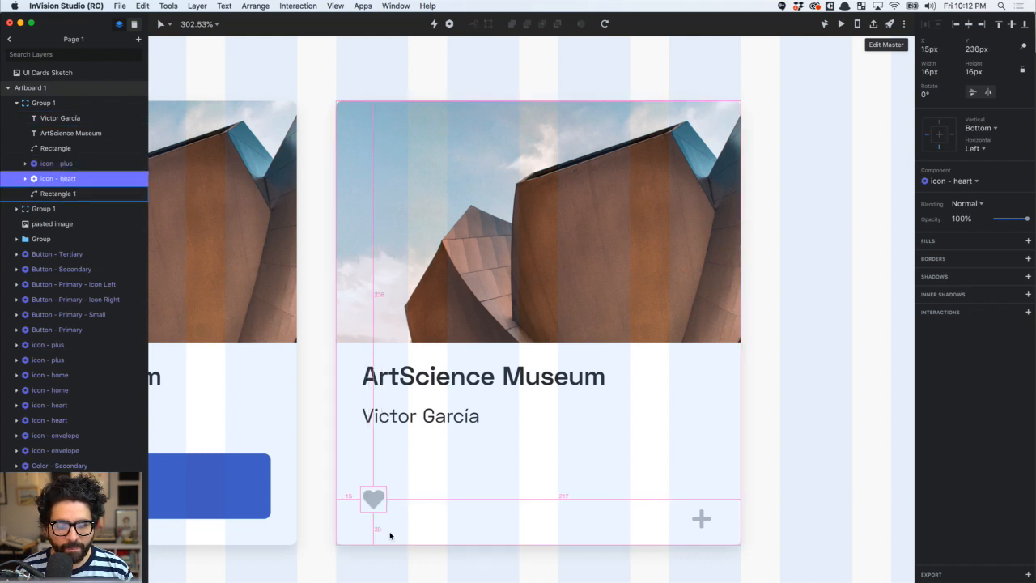
key("alt+Down")
key("alt+Down")
left_click(804, 463)
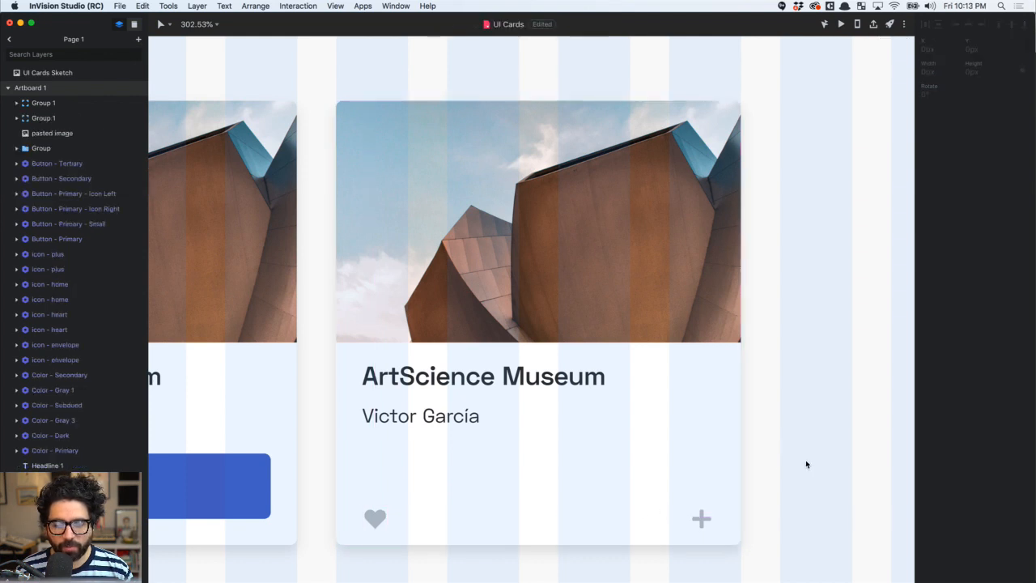
Shorten the second card's container to a height of 242 px
left_click(509, 461)
key("Right")
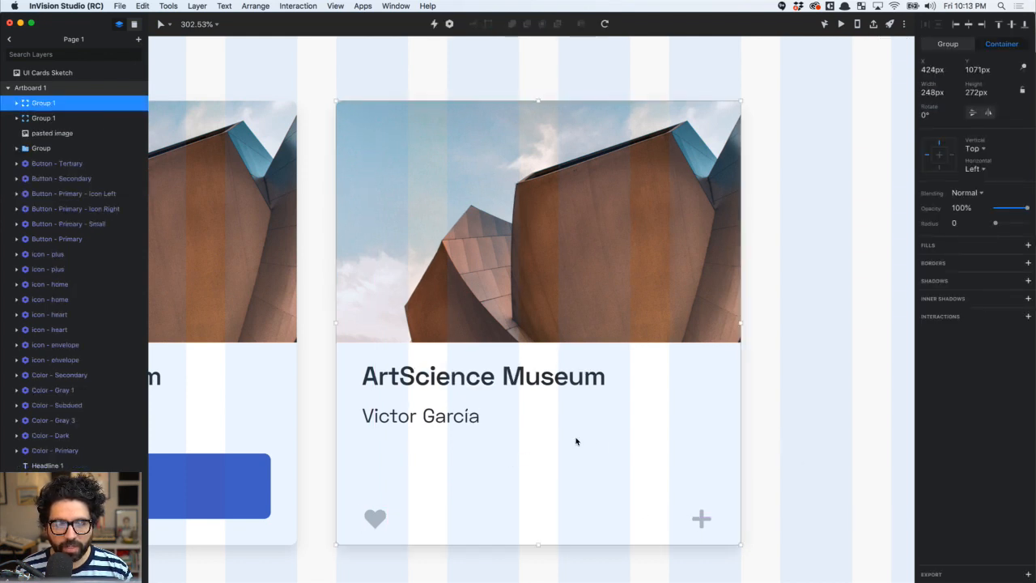
key("super+shift+Up")
key("super+shift+Up")
key("super+shift+Up")
key("super+shift+Up")
key("super+shift+Down")
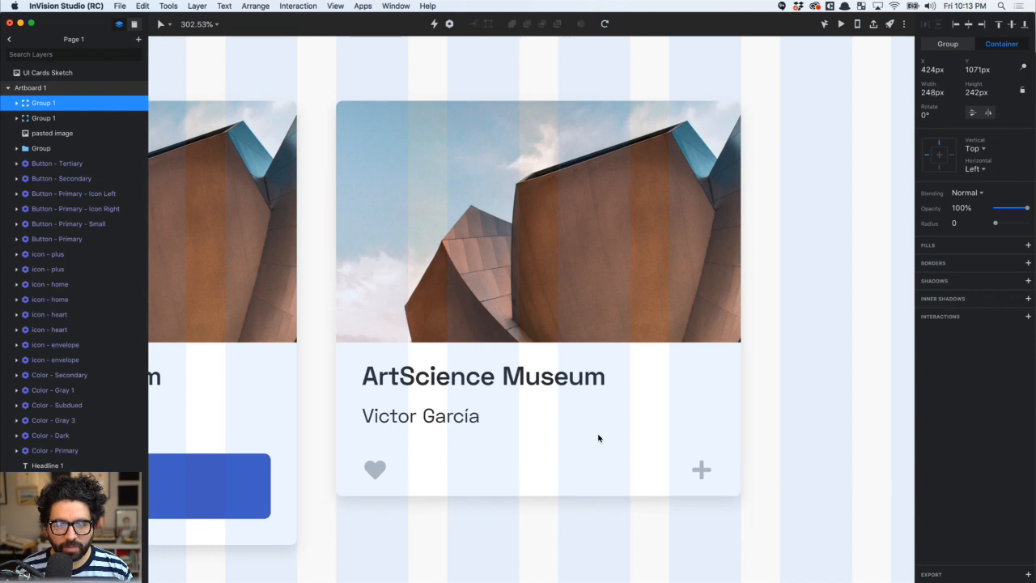
scroll(598, 437, "down", 5)
left_click(578, 503)
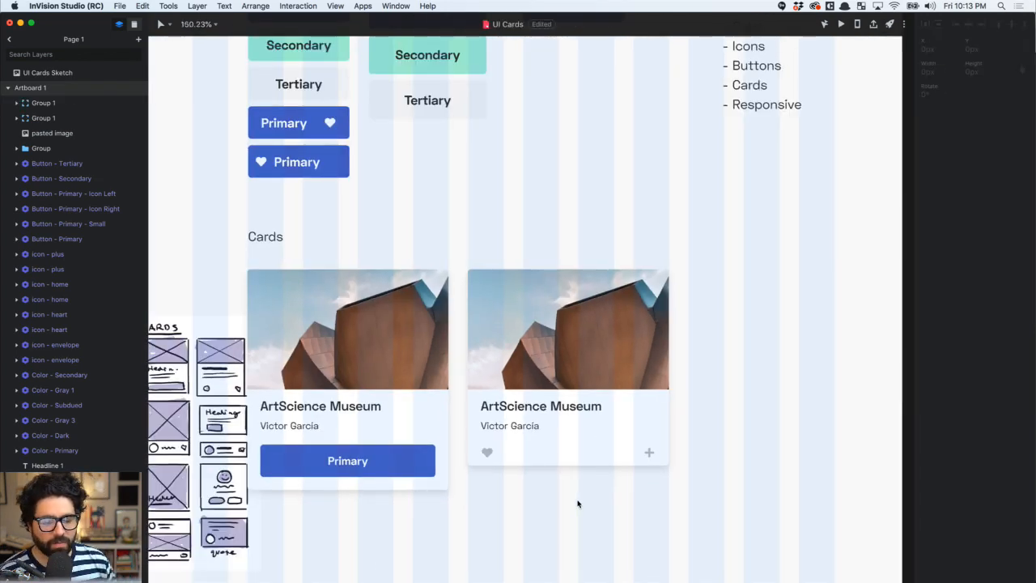
Move the heart and plus icons together up by 10 px inside the second card
double_click(486, 450)
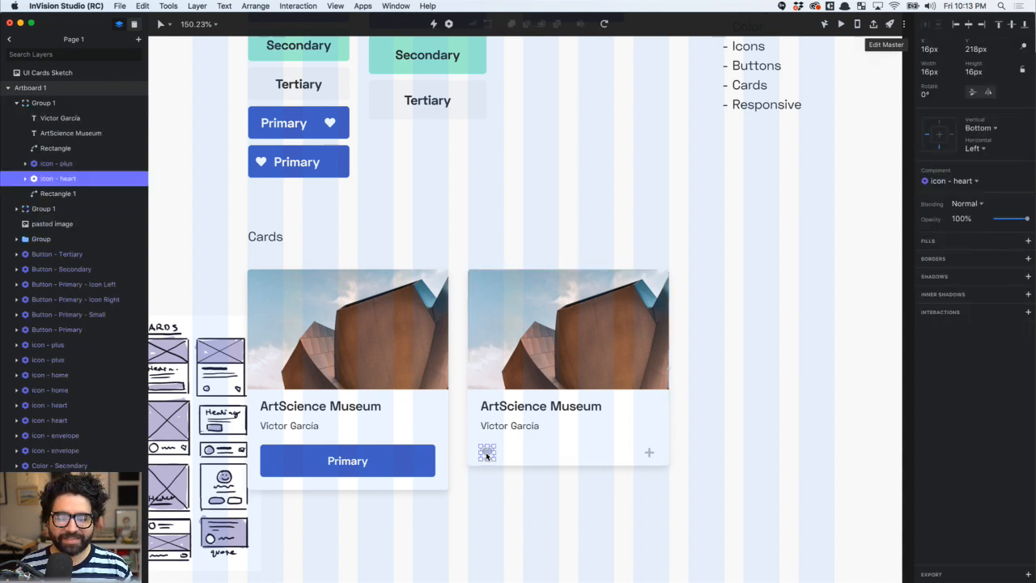
left_click(649, 457, "shift")
key("shift+Up")
key("alt")
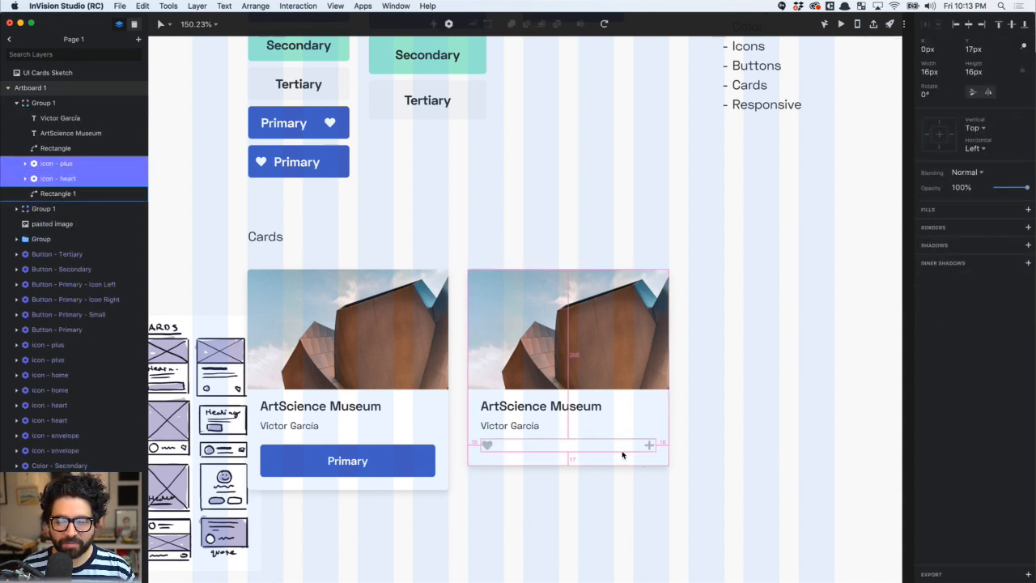
Increase the second card's container height to 252 px
left_click(617, 461)
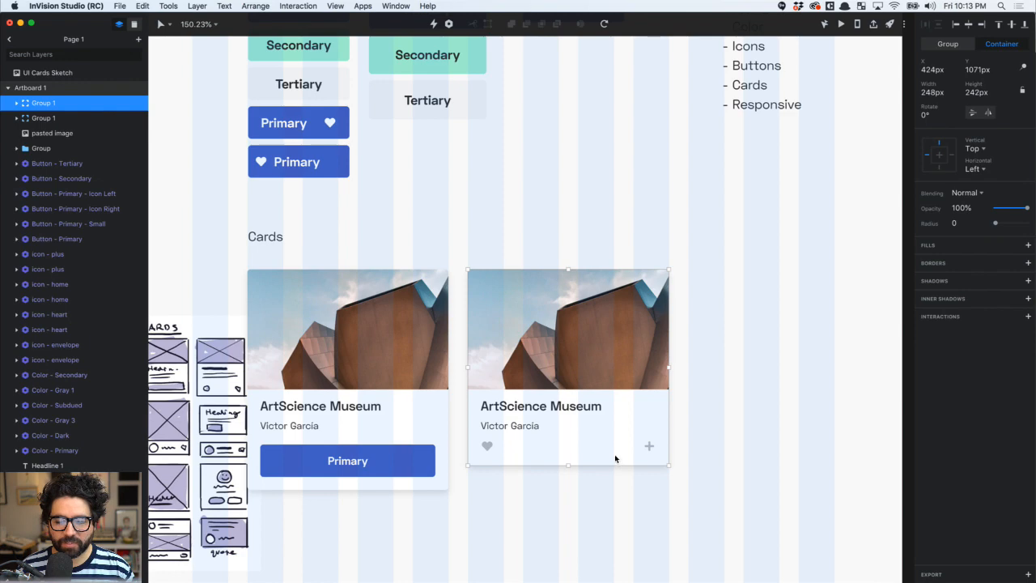
left_click(595, 507)
scroll(594, 508, "down", 5)
scroll(595, 507, "down", 1)
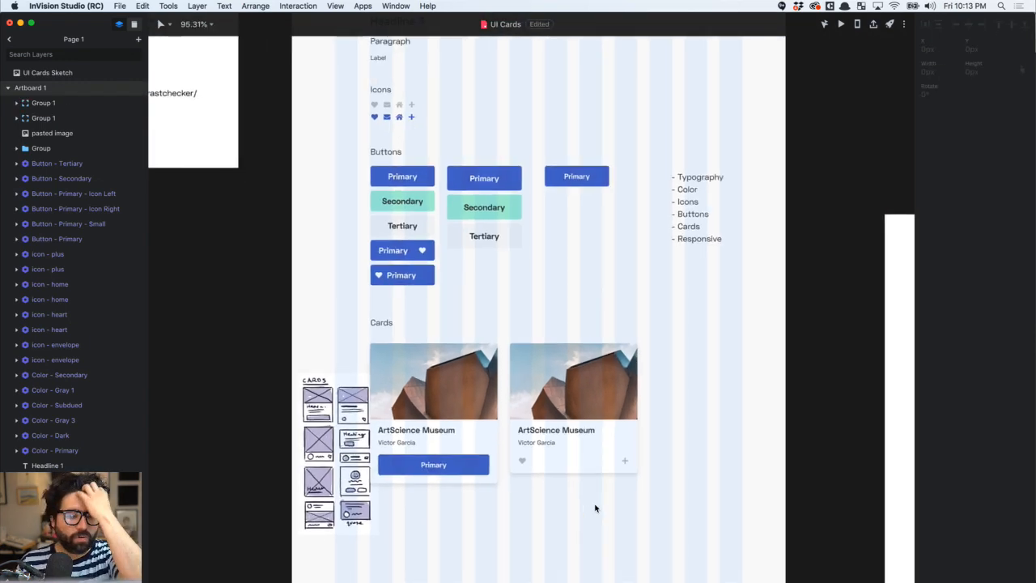
Try narrowing the second card to a width of 180 px, and undo the resize
left_click(577, 422)
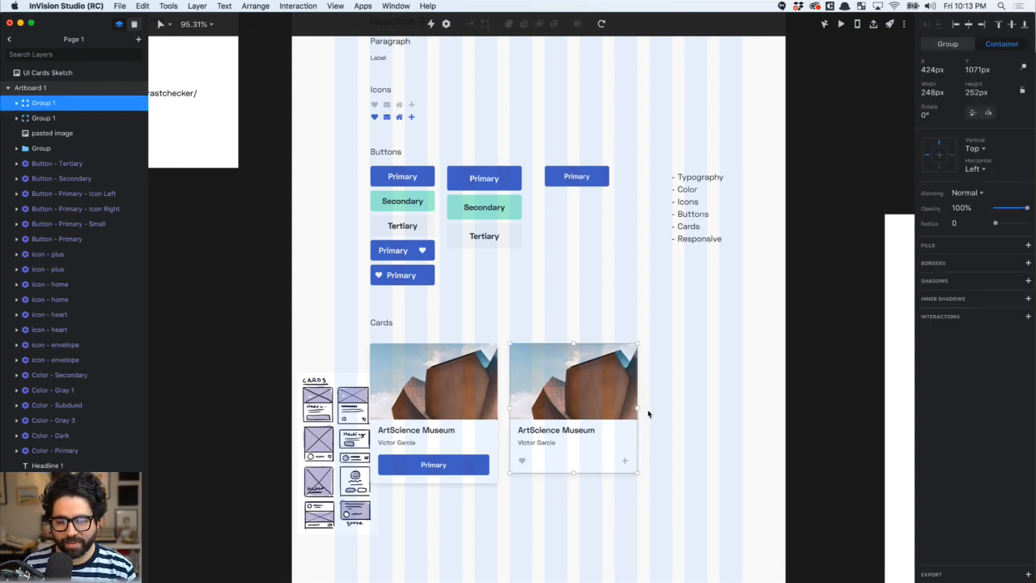
left_click_drag(634, 419, 601, 425)
key("super+z")
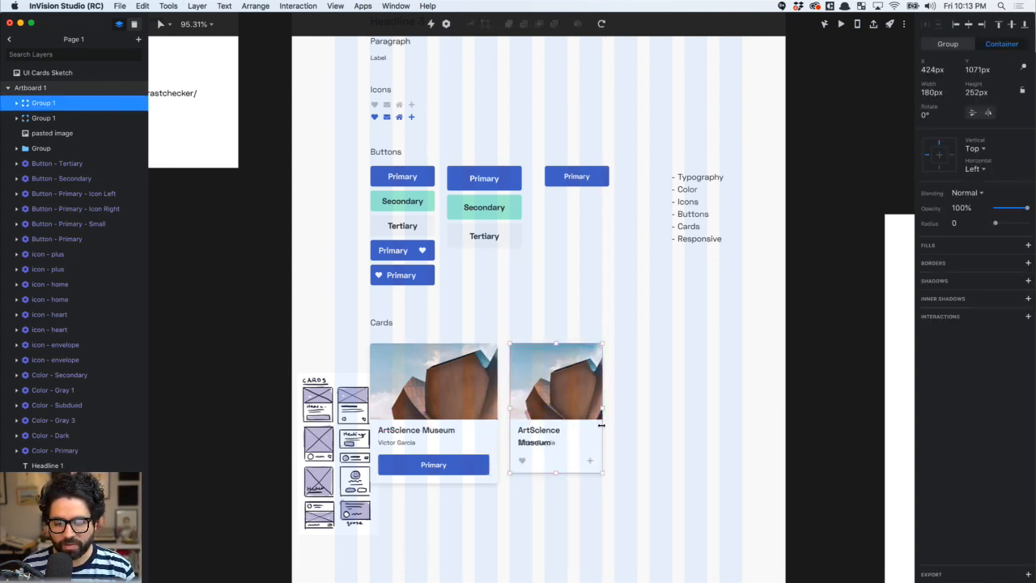
scroll(563, 441, "up", 5)
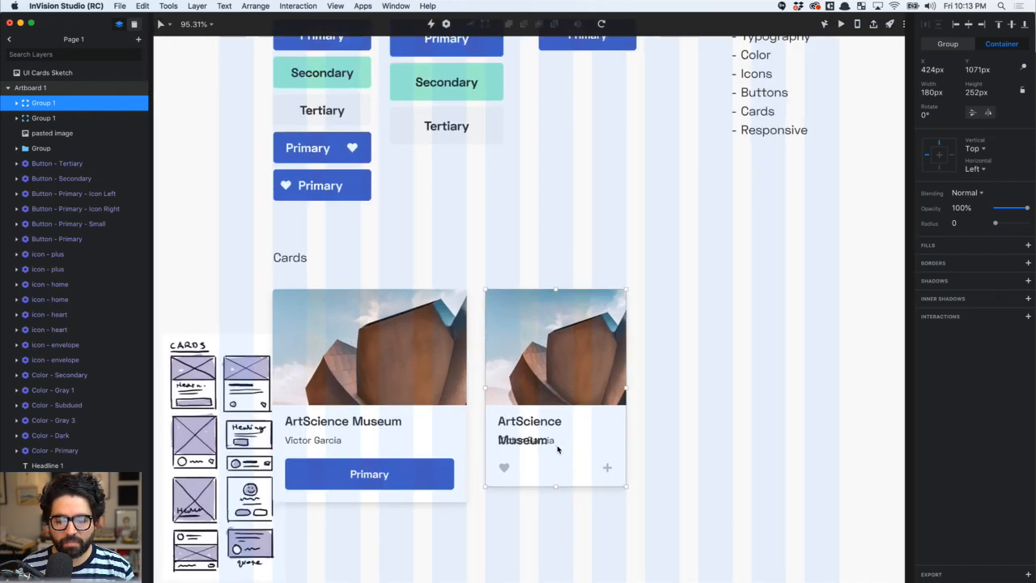
key("super+z")
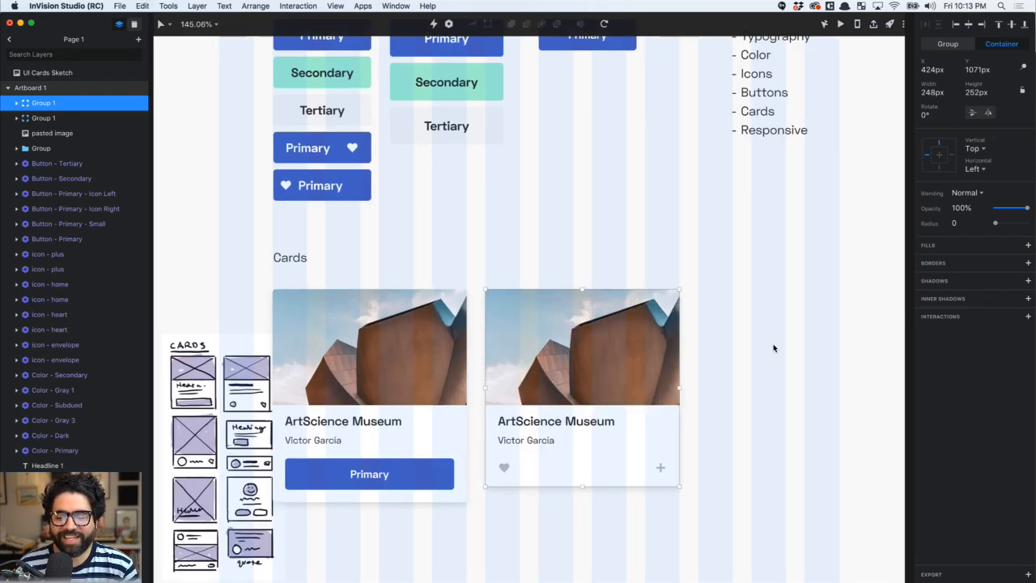
Examine the card designs in the UI kit sketch beside the style guide artboard
scroll(772, 343, "down", 5)
scroll(772, 343, "right", 5)
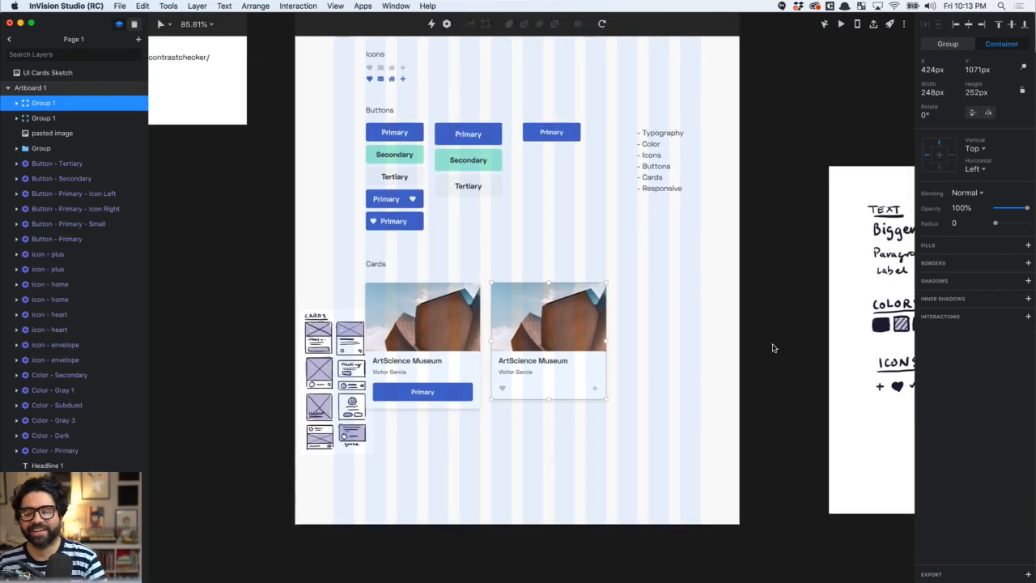
scroll(772, 348, "right", 10)
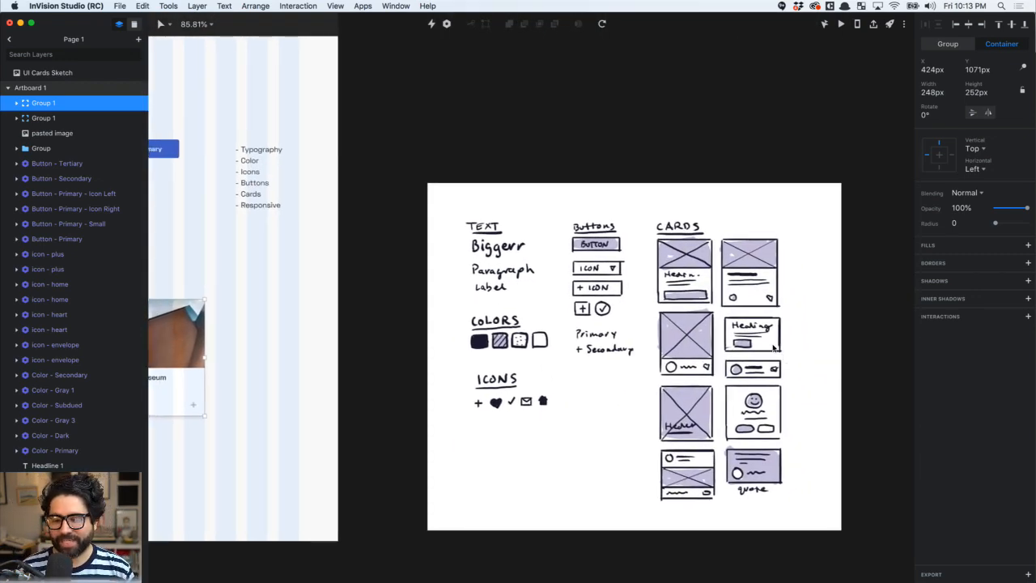
Shift both cards one grid column left and move the card sketch image off the artboard
scroll(772, 348, "up", 3)
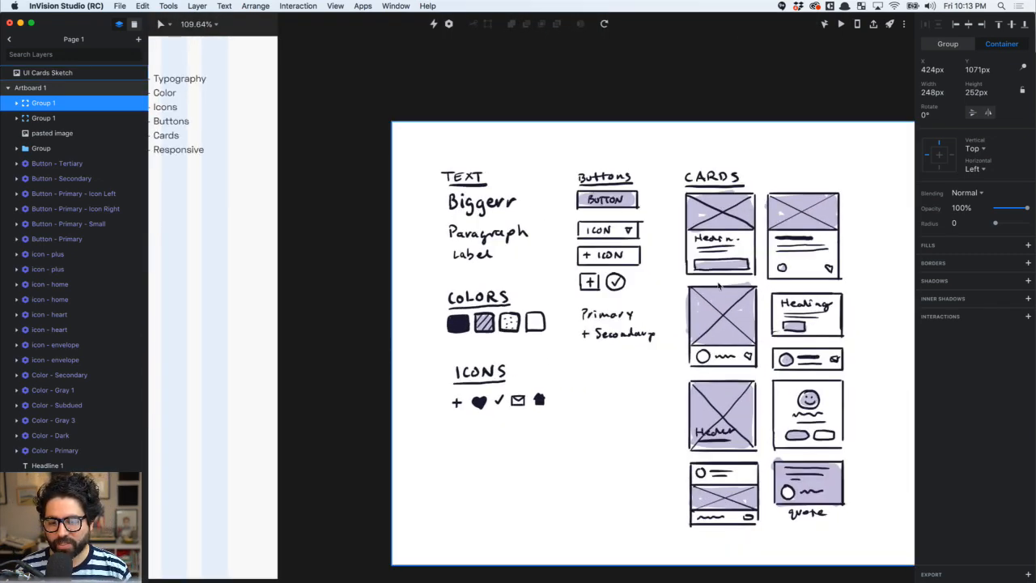
scroll(591, 367, "left", 10)
left_click(654, 293)
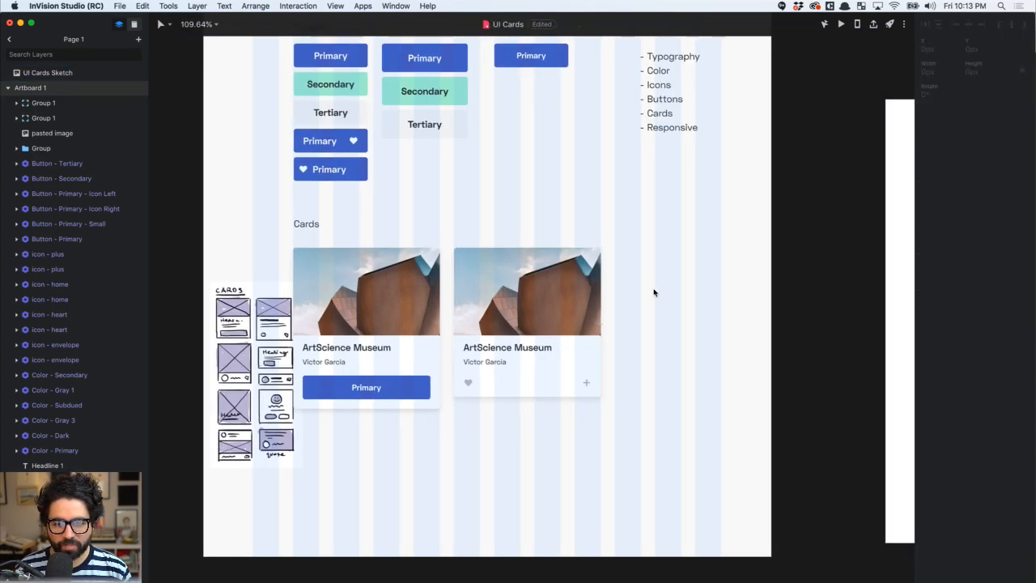
left_click(550, 323)
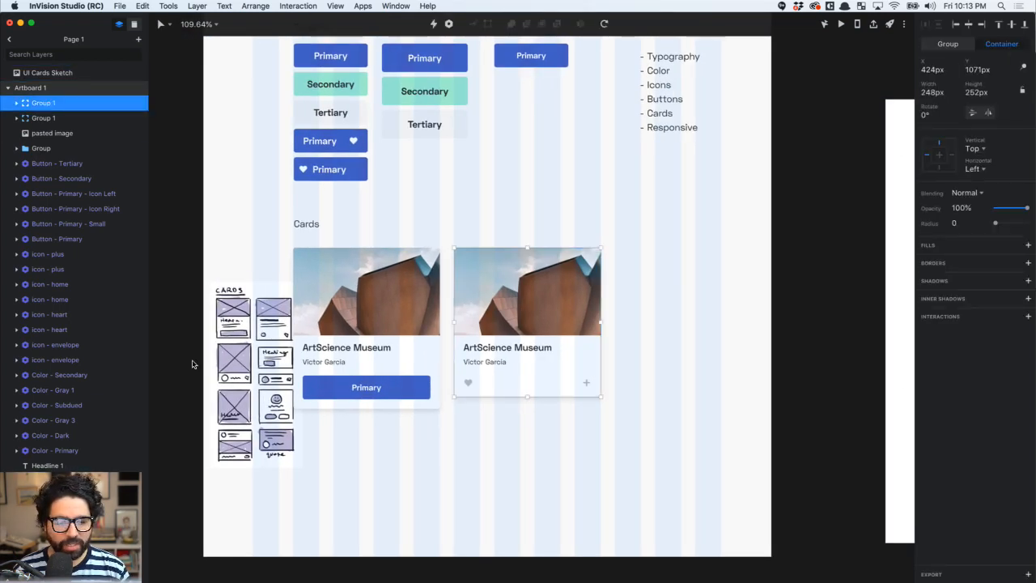
scroll(389, 368, "left", 5)
left_click_drag(510, 356, 301, 348)
mouse_move(521, 264)
left_mouse_down()
mouse_move(825, 322)
mouse_move(837, 346)
mouse_move(769, 337)
left_mouse_up()
Shift the color, typography, icon and button sections and the Cards label left to align with the first card's left edge
scroll(767, 336, "down", 6)
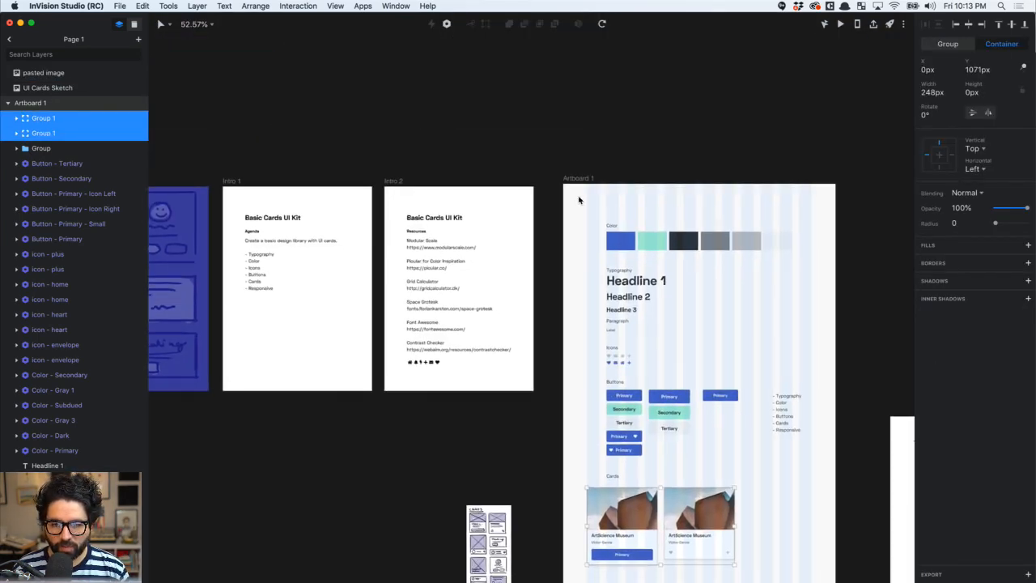
left_click_drag(578, 199, 736, 475)
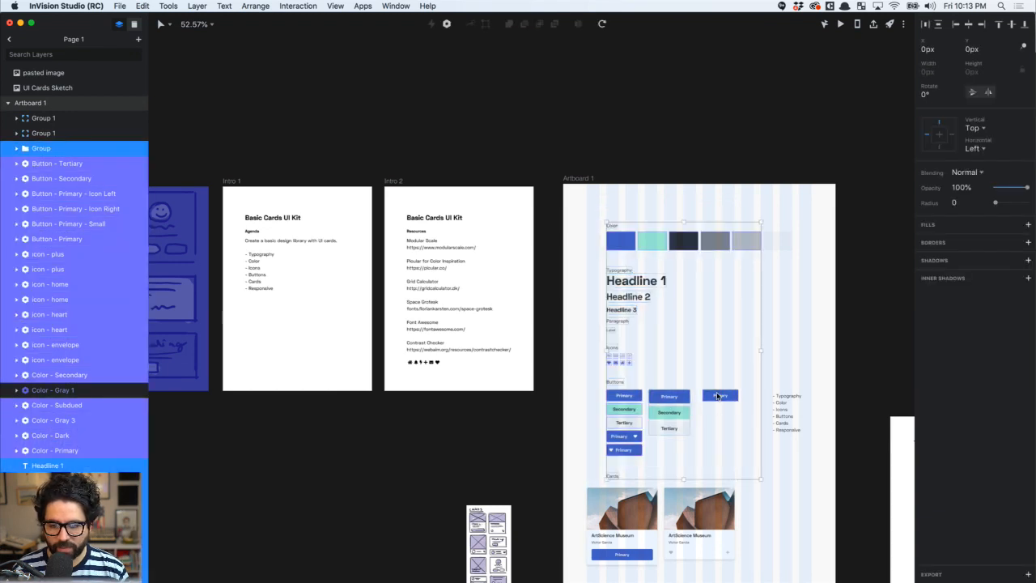
left_click_drag(712, 395, 699, 392)
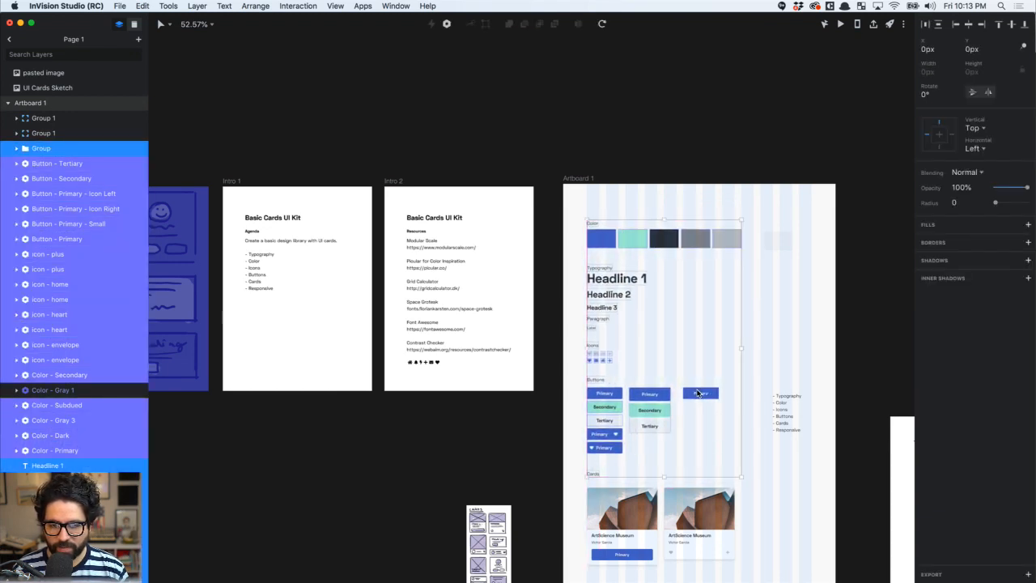
key("shift+Down")
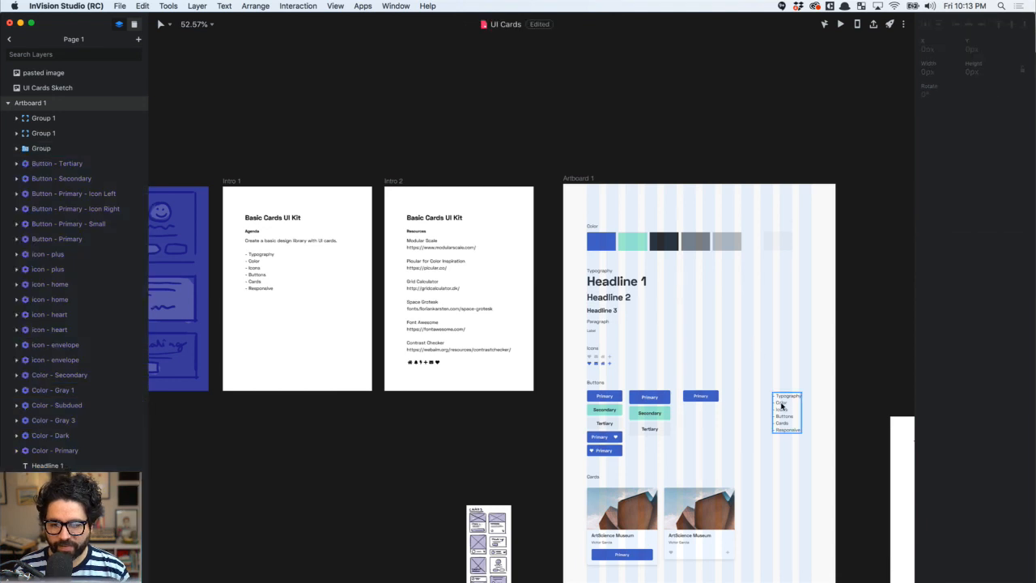
Duplicate the Headline 1 text above the Color section and change its text to "Cards UI Kit"
left_click(782, 407)
scroll(621, 219, "up", 3)
left_click(617, 304)
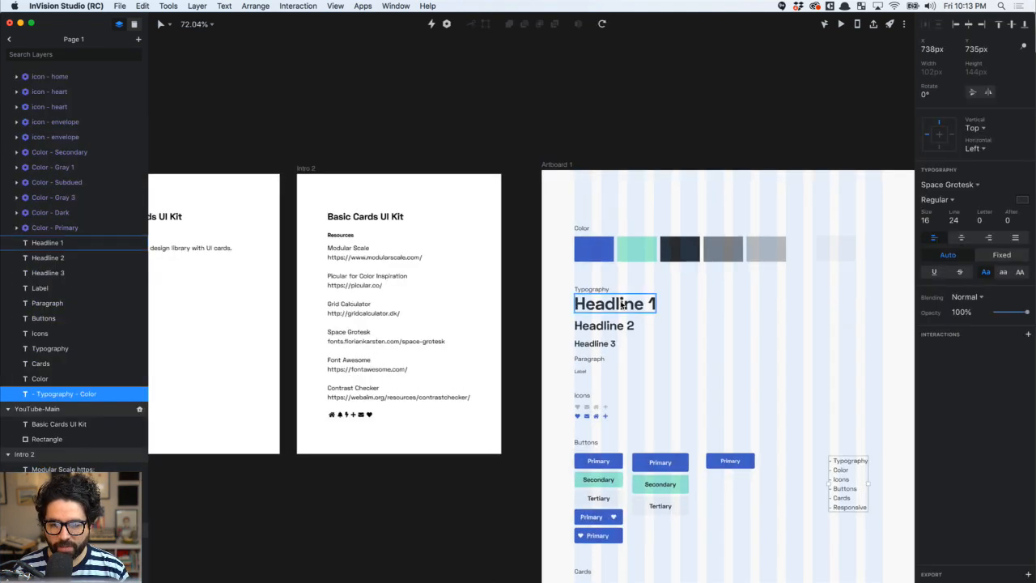
left_click_drag(623, 308, 621, 205)
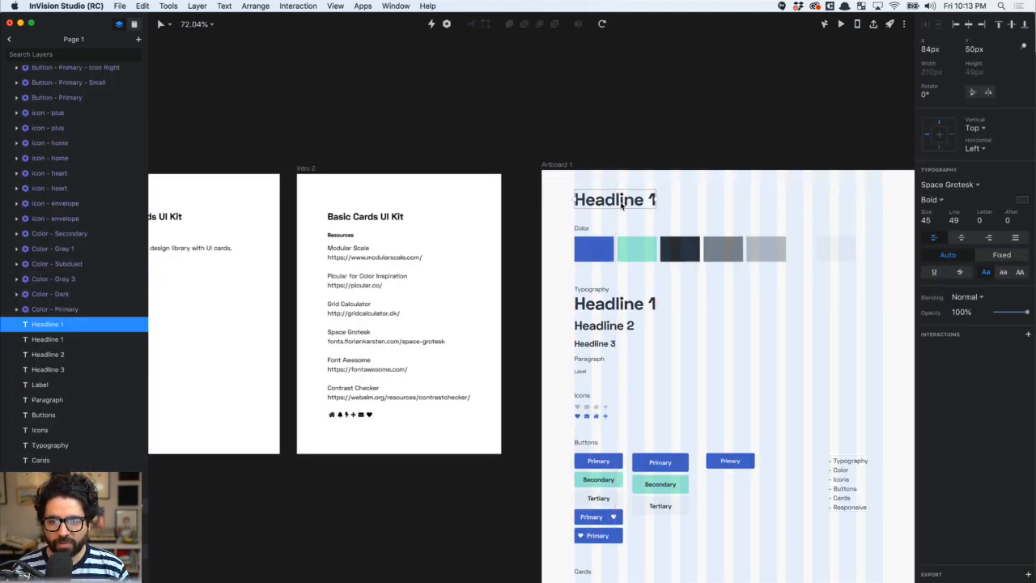
double_click(620, 205)
type("Cards")
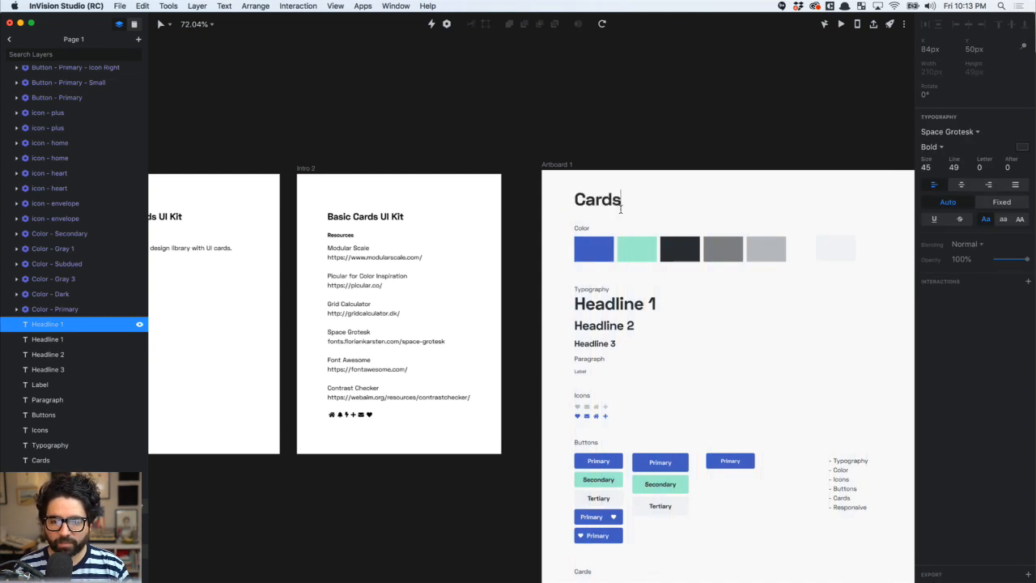
type(" UI Kit")
key("Escape")
Move all of the style guide artboard's content down together by 50 px
scroll(534, 188, "down", 5)
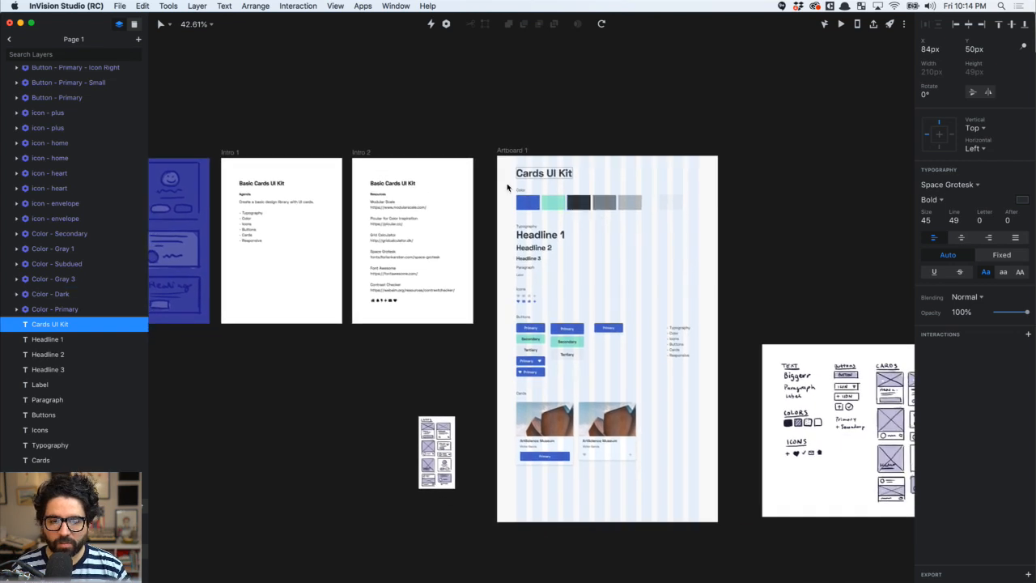
left_click_drag(506, 169, 699, 487)
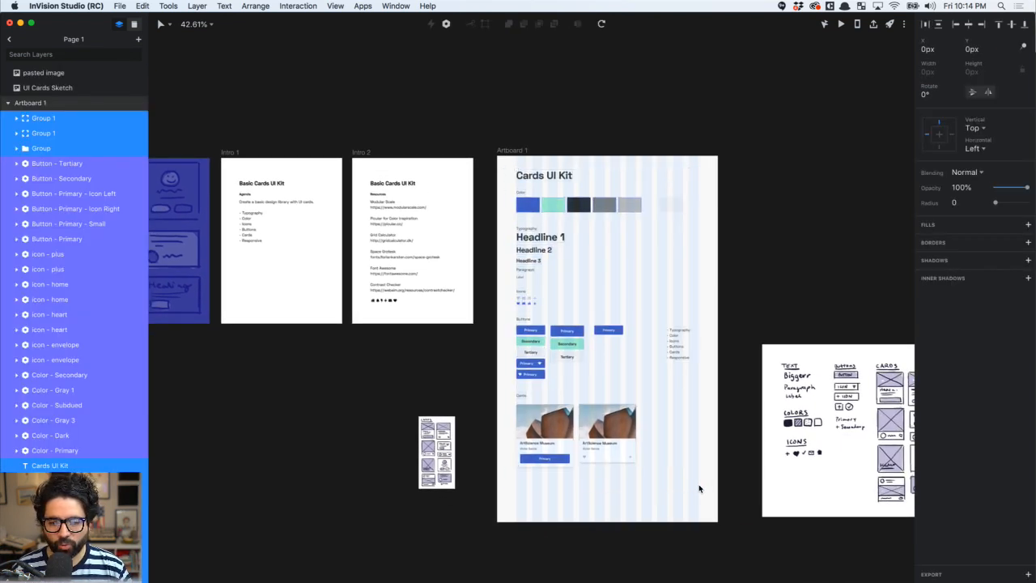
key("shift+Down")
key("shift+Down")
key("shift+Down")
key("shift+Down")
key("shift+Down")
key("shift+Up")
key("shift+Up")
key("shift+Up")
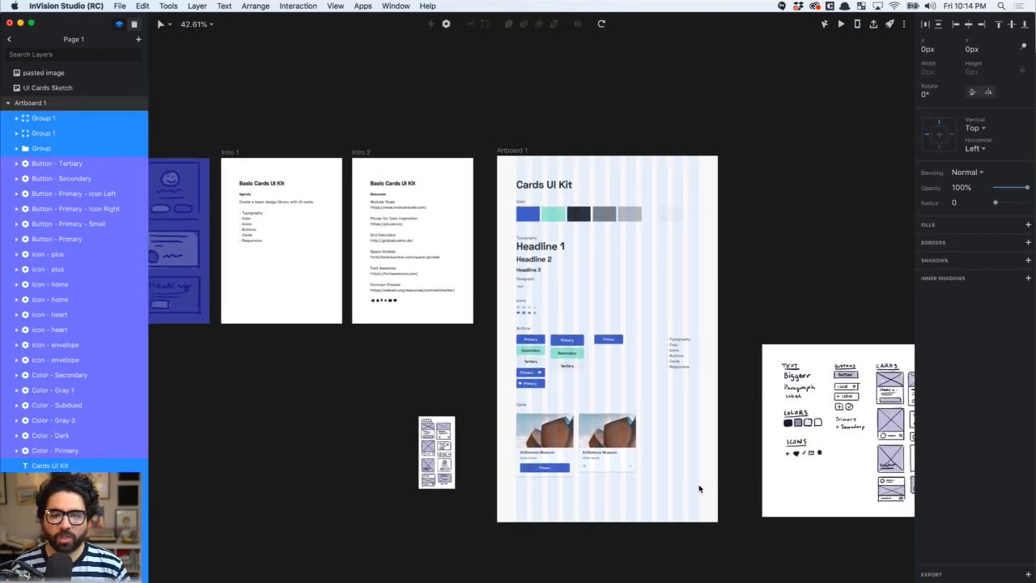
left_click(702, 324)
Duplicate the second card into the next grid columns at X 628 px, level with the other cards
key("z")
mouse_move(474, 348)
left_mouse_down()
mouse_move(629, 496)
mouse_move(686, 525)
left_mouse_up()
scroll(697, 354, "right", 2)
scroll(698, 354, "down", 2)
scroll(696, 354, "down", 2)
scroll(695, 354, "left", 1)
left_click(604, 240)
left_click_drag(607, 235, 772, 233)
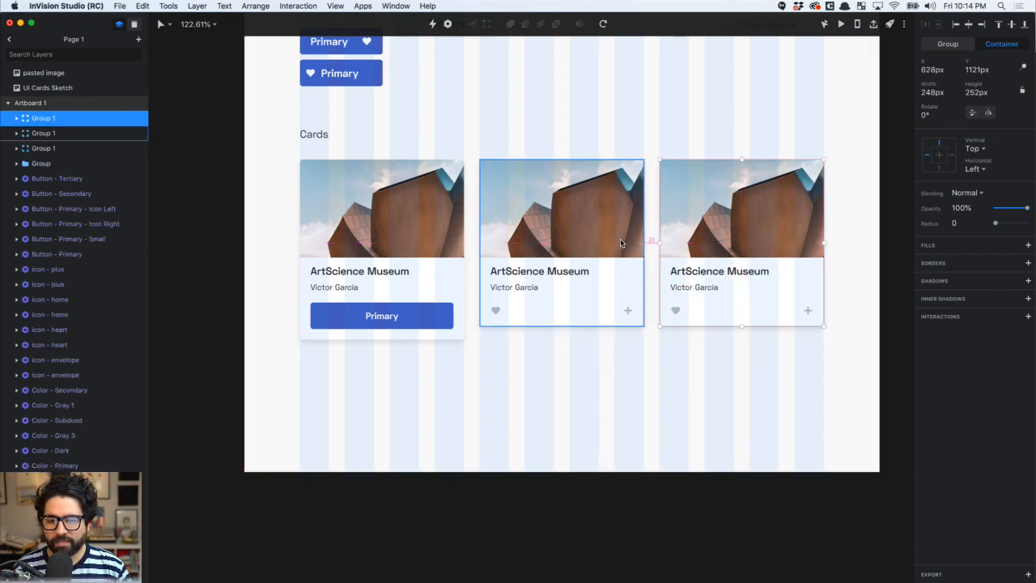
left_click(746, 393)
Check the card sketches, and move the third card's title down 4 px to sit directly above the author line
scroll(746, 393, "right", 7)
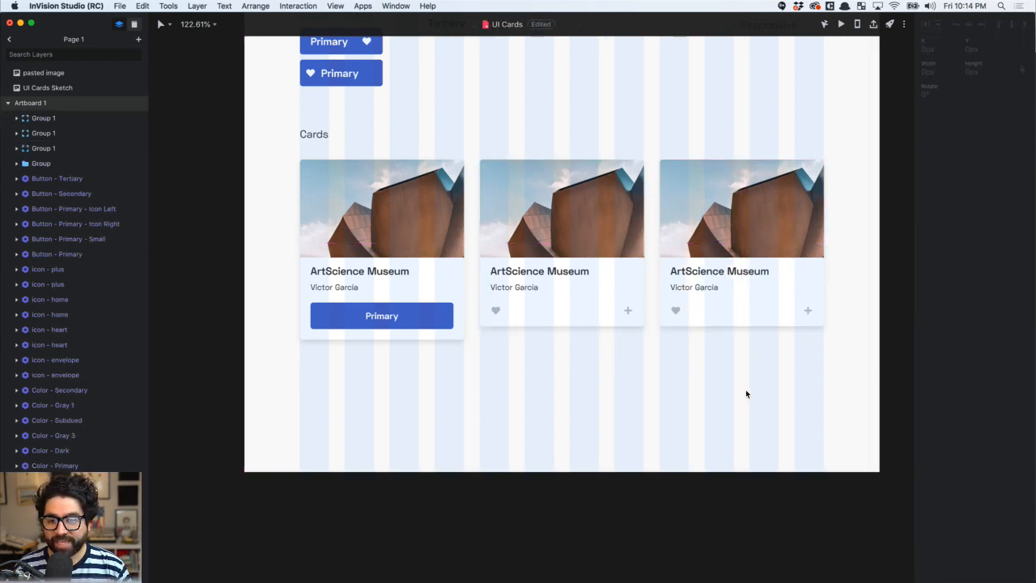
scroll(745, 390, "right", 2)
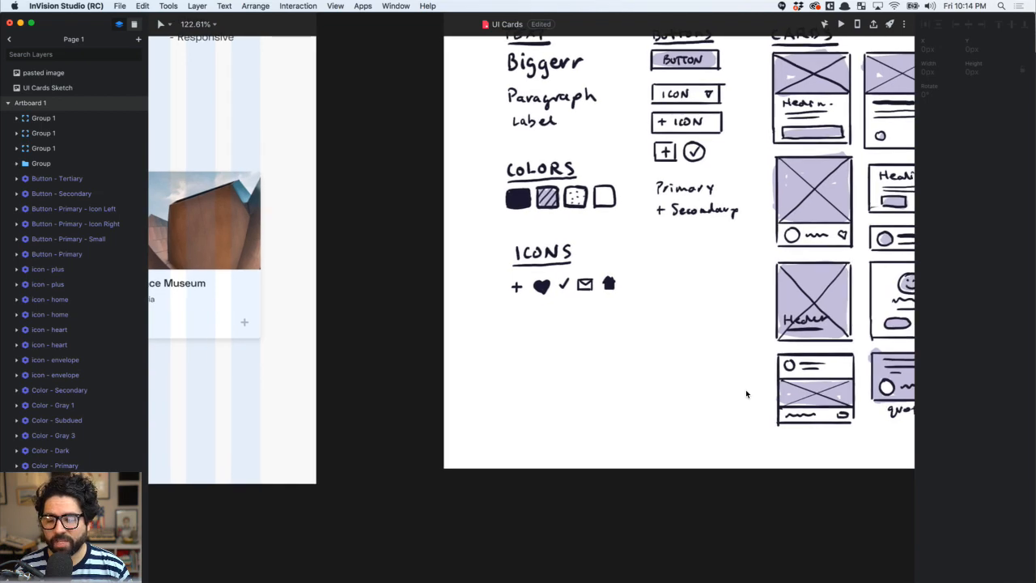
scroll(745, 389, "down", 5)
scroll(745, 389, "left", 1)
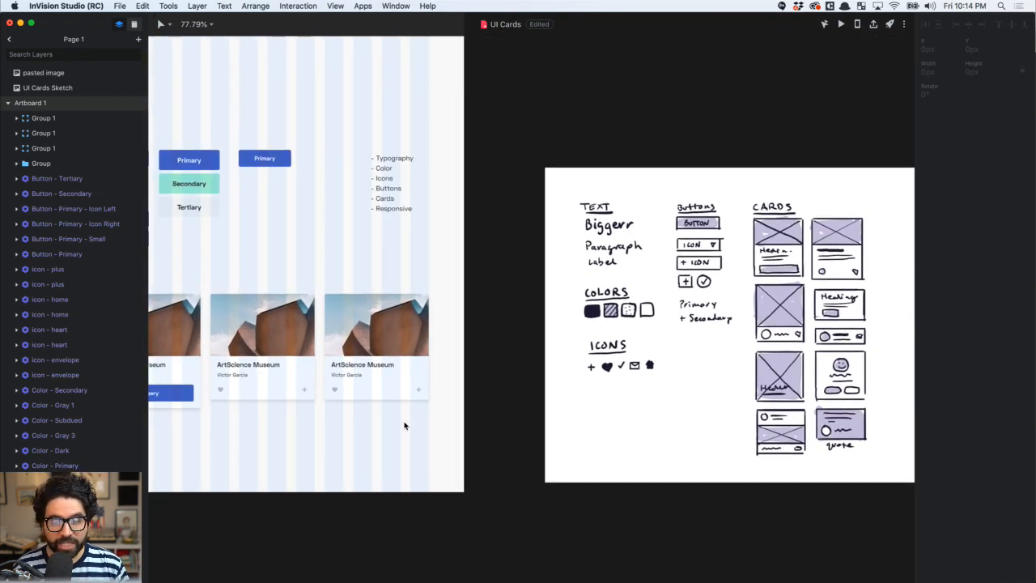
scroll(403, 424, "up", 5)
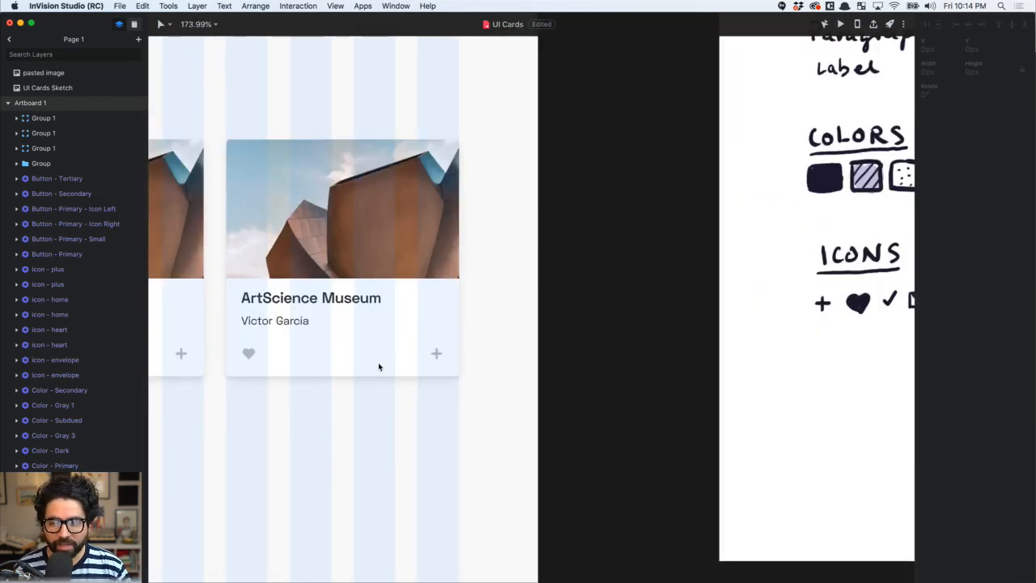
left_click(294, 301)
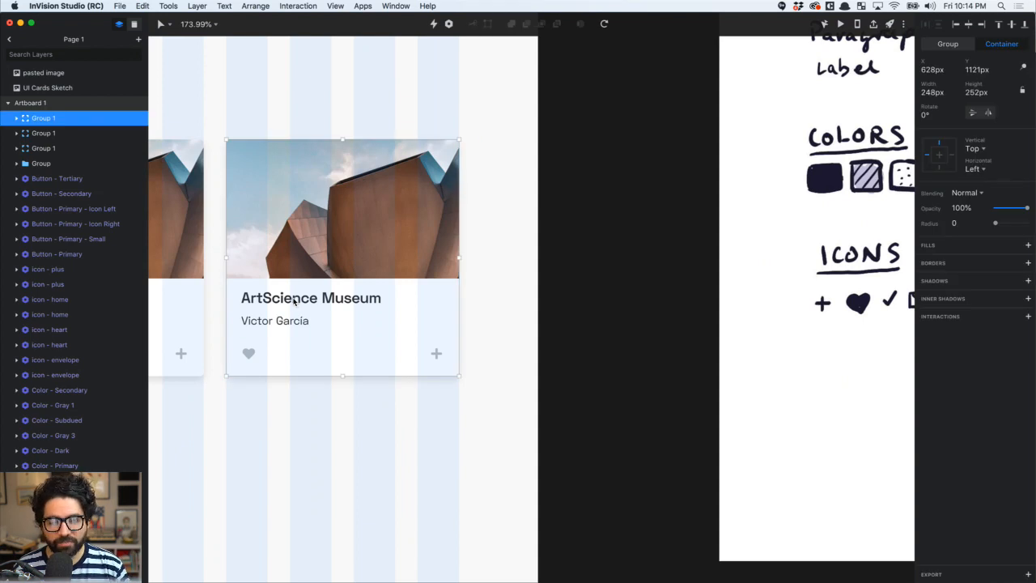
double_click(295, 301)
scroll(297, 323, "left", 10)
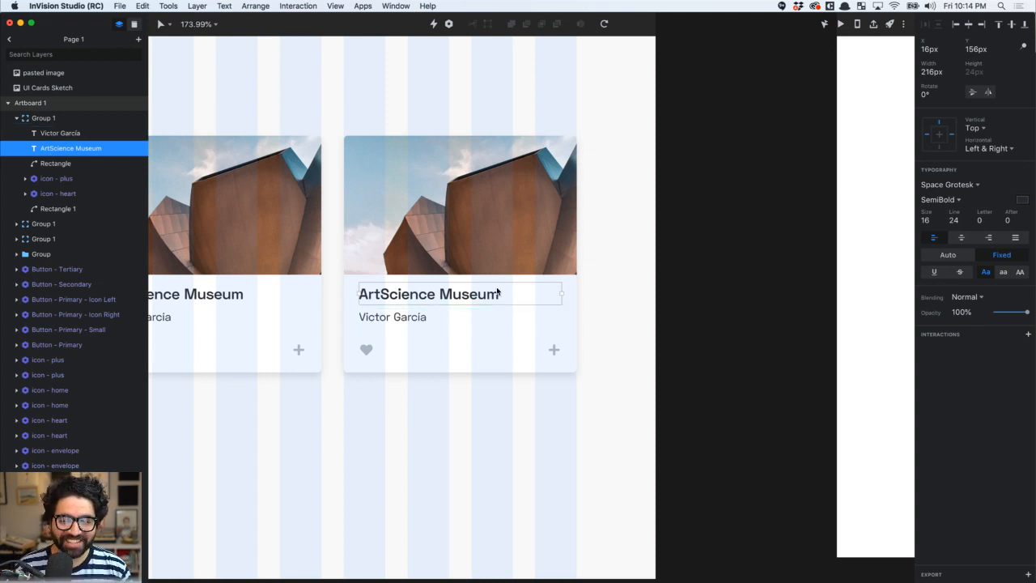
scroll(560, 362, "left", 10)
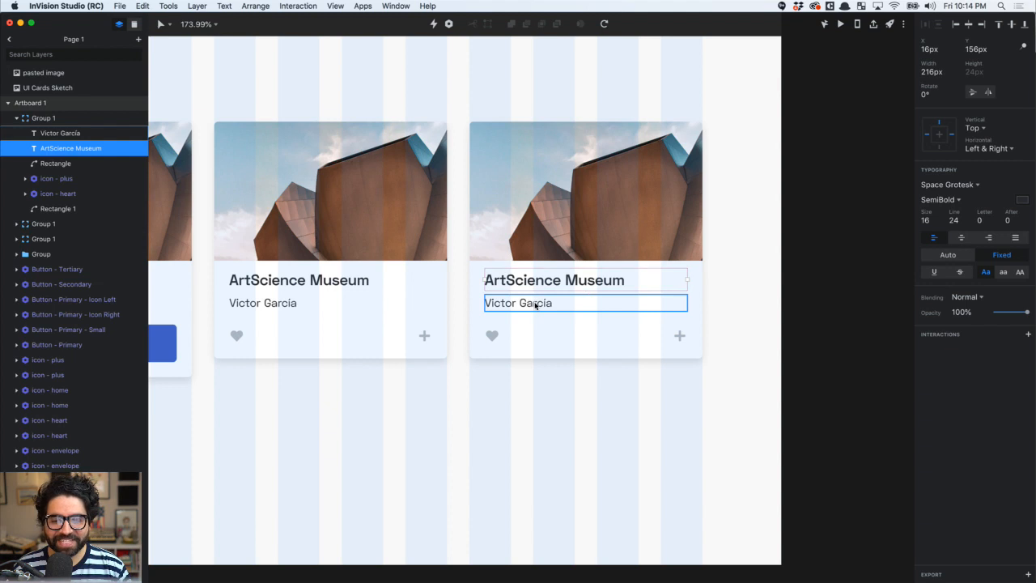
key("Down")
key("Down")
key("Down")
key("Down")
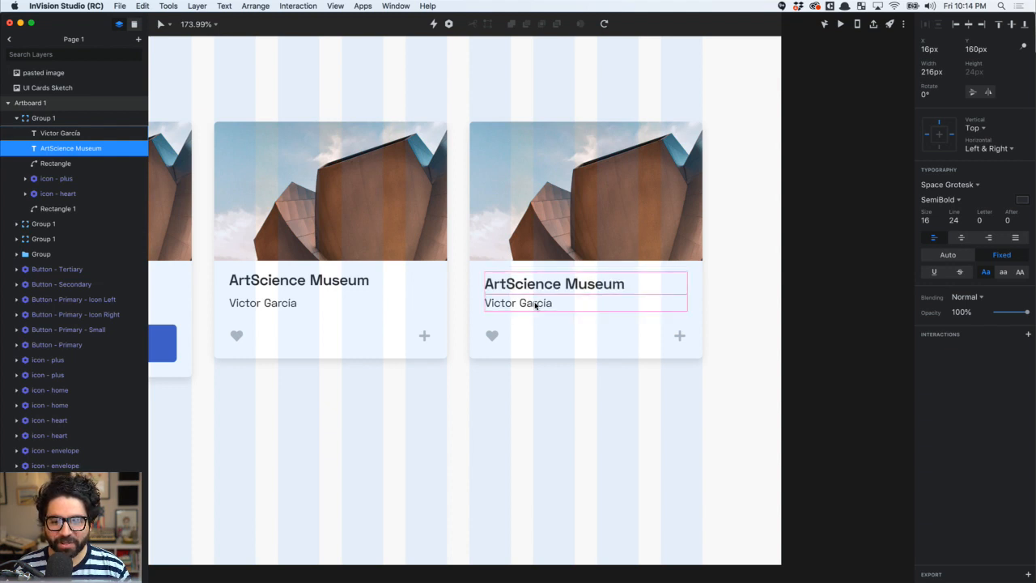
Move the third card's title and author line up together to bring the title to Y 156 px
left_click(535, 305, "shift")
key("Up")
key("Up")
key("Up")
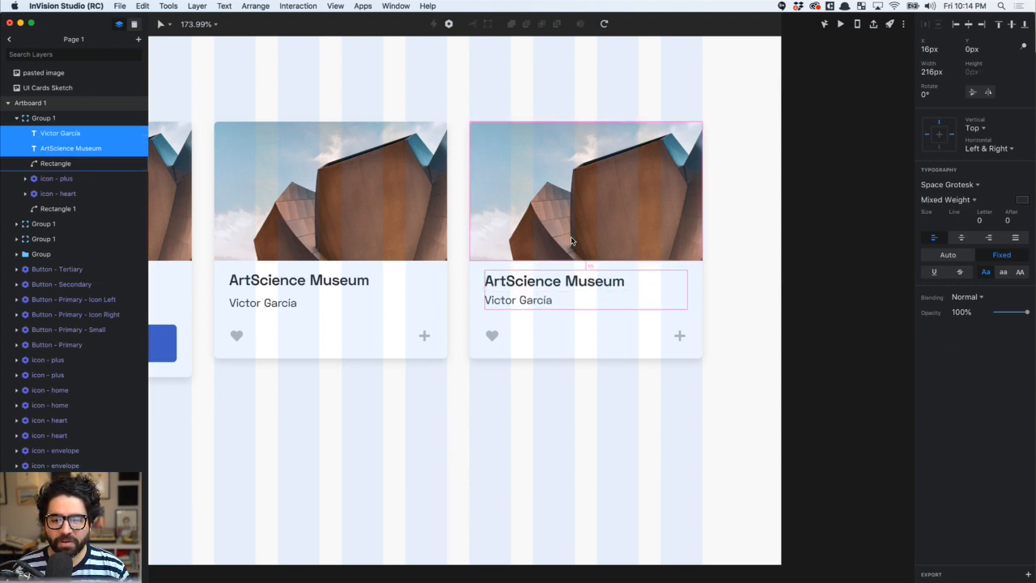
Narrow the third card's title and author text boxes from their left edge to start at X 68 px
left_click(494, 283)
double_click(502, 281)
left_click(497, 302, "shift")
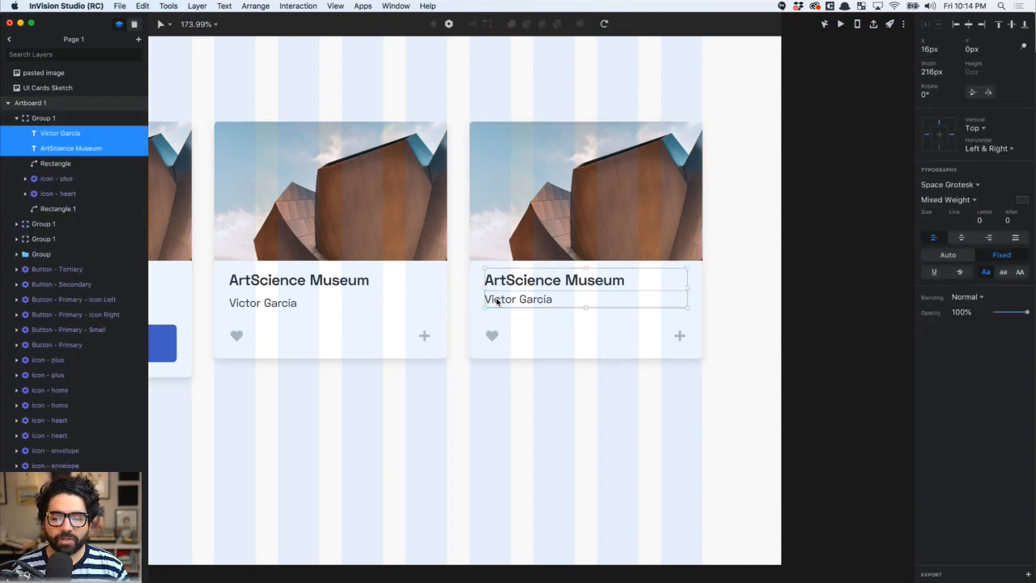
left_click_drag(487, 292, 529, 302)
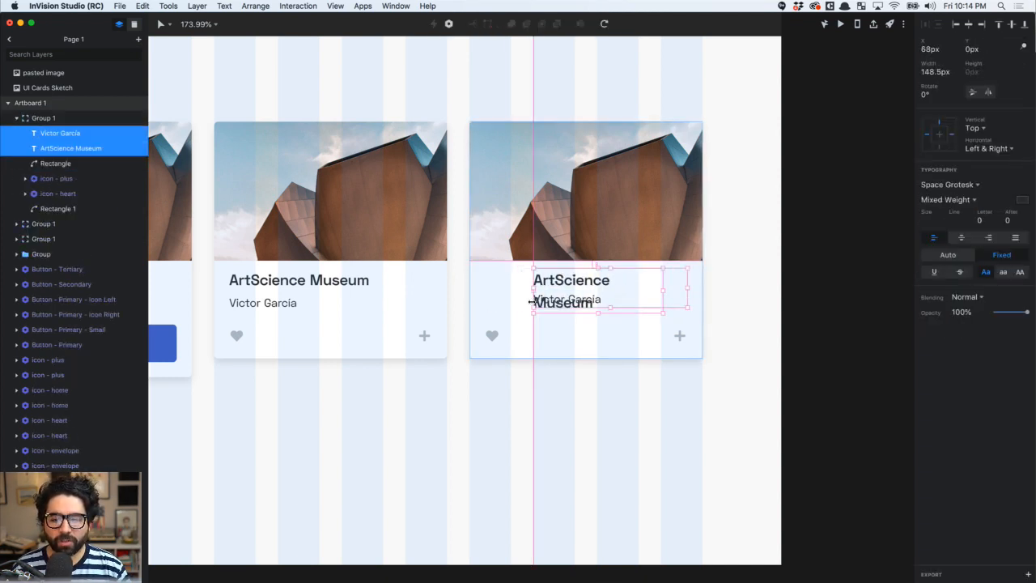
left_click(747, 268)
Set the third card's title font size to 14
left_click(564, 277)
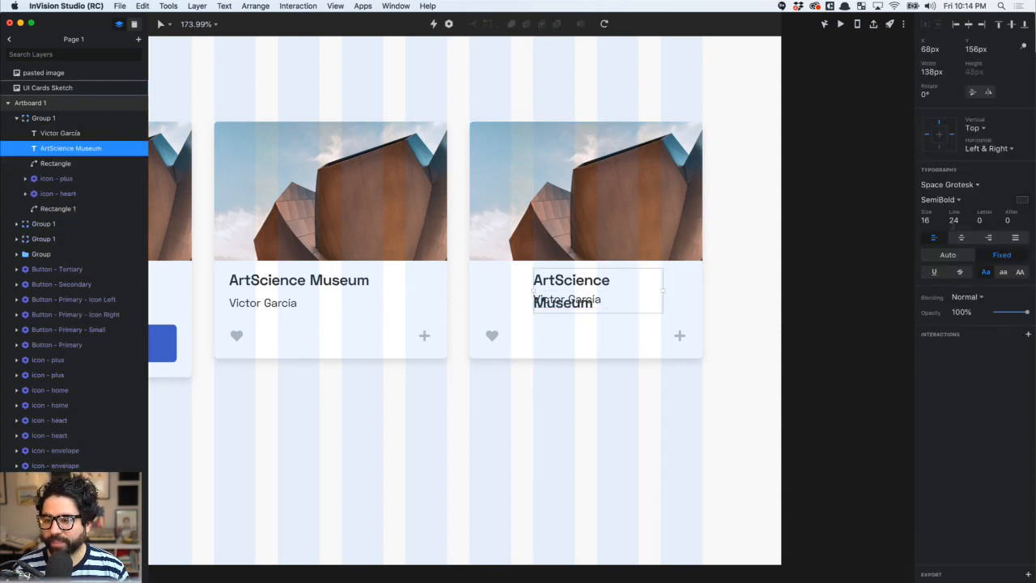
left_click(927, 224)
type("14")
key("Return")
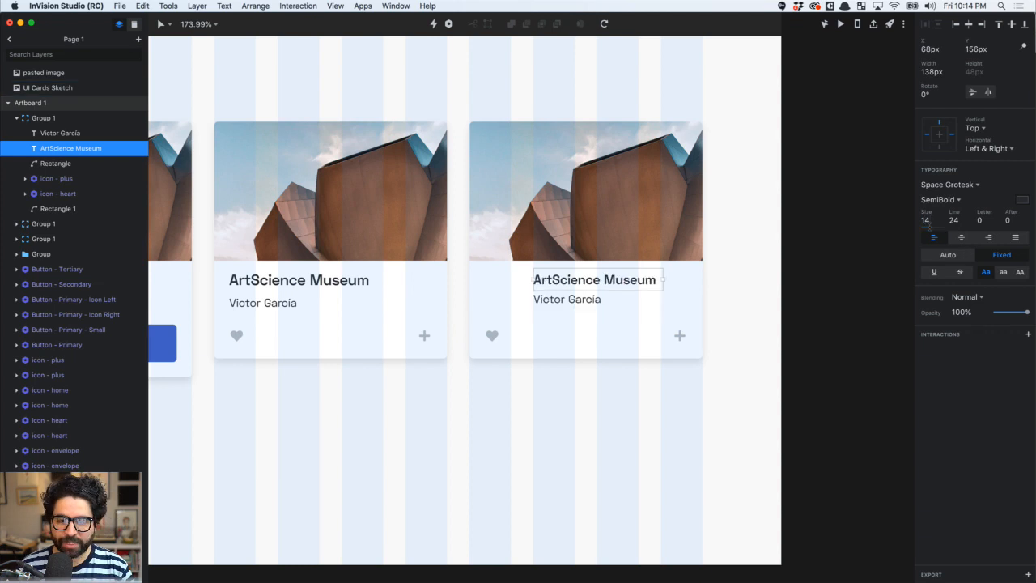
Widen the third card's title text box to 164 px, leaving a 16 px margin on its right
left_click_drag(662, 279, 702, 281)
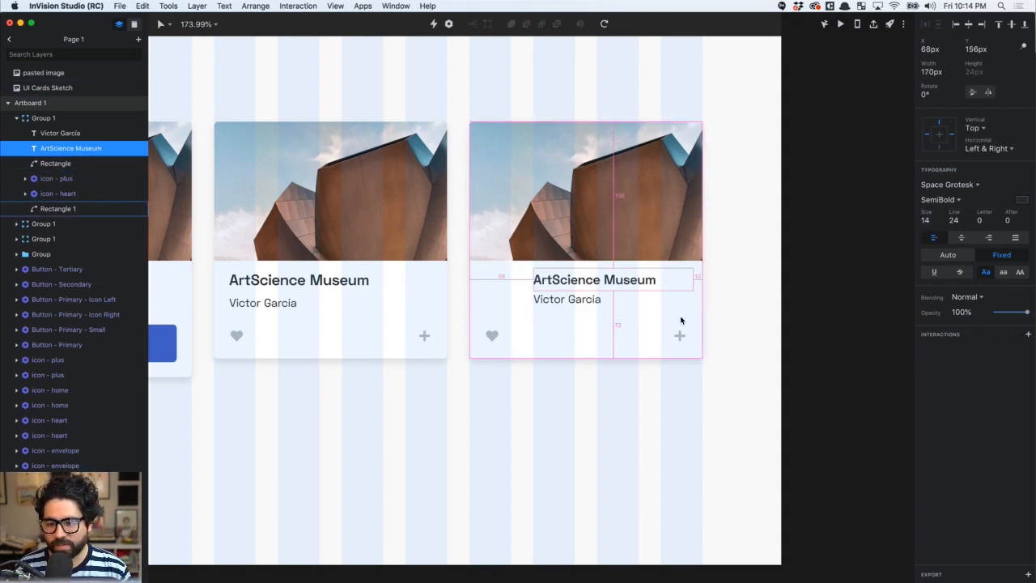
key("alt")
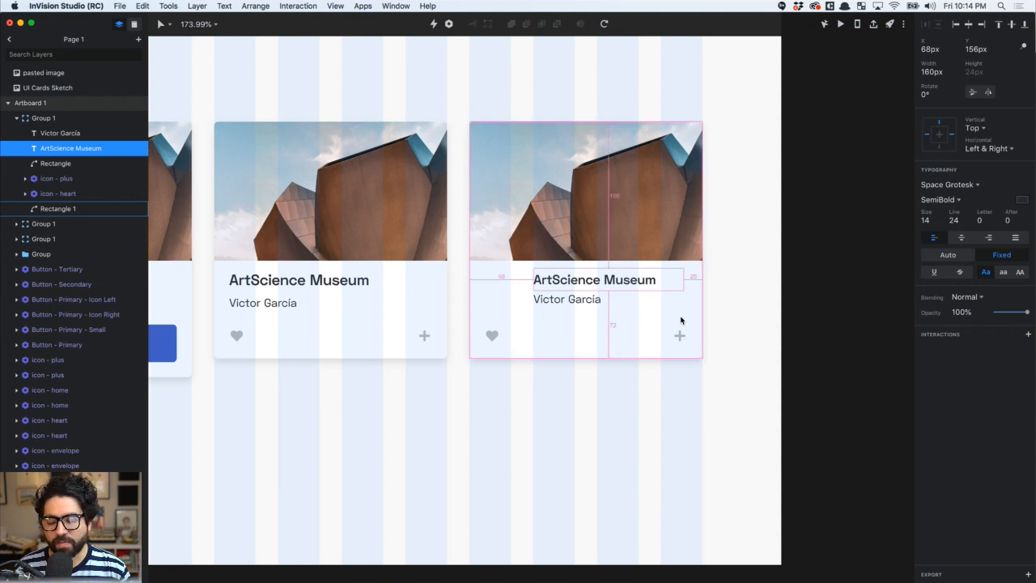
key("alt")
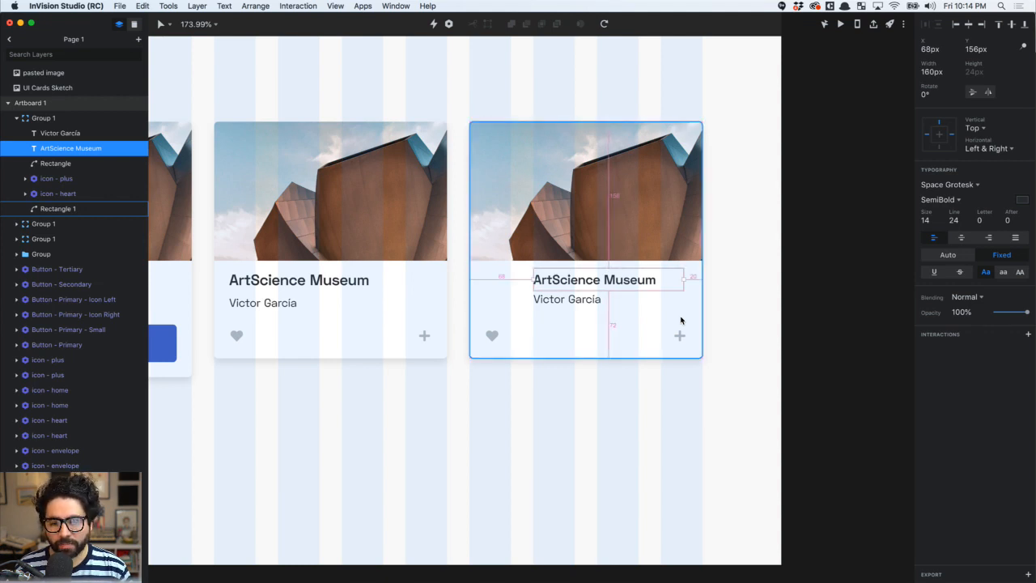
key("super+Right")
key("super+Right")
key("super+Right")
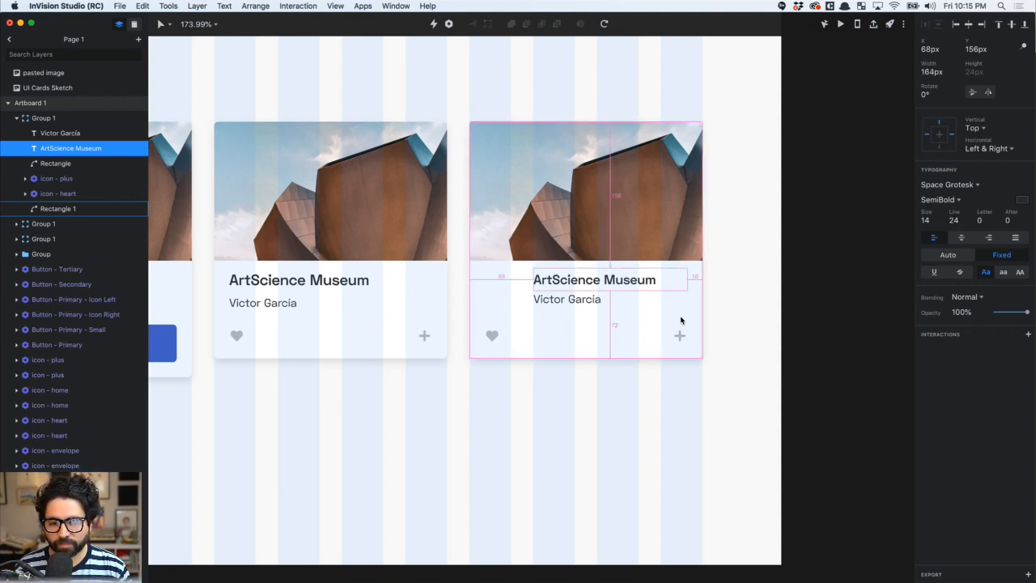
Delete the heart icon from the third card
left_click(608, 423)
left_click(577, 299)
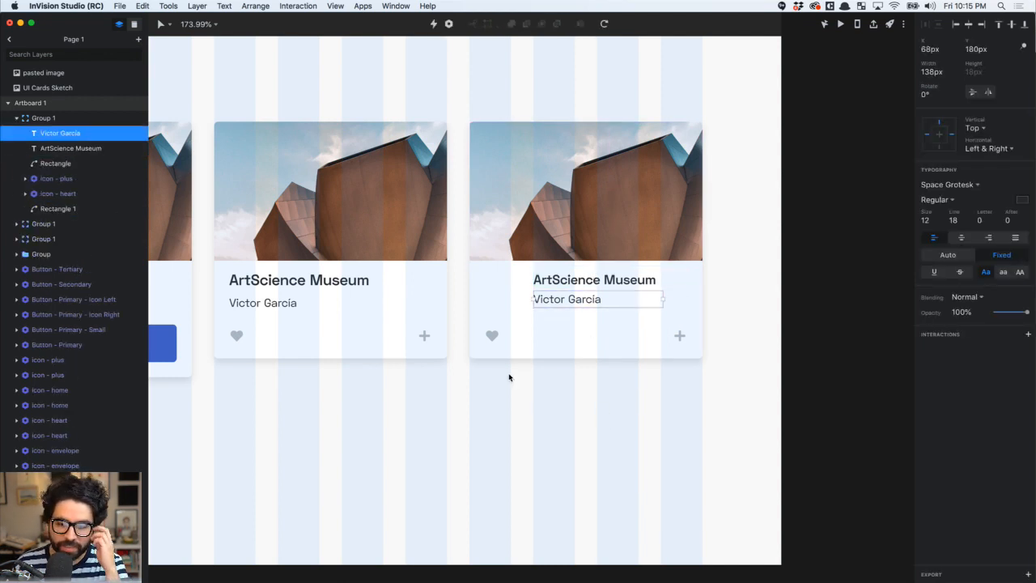
left_click(492, 339)
key("BackSpace")
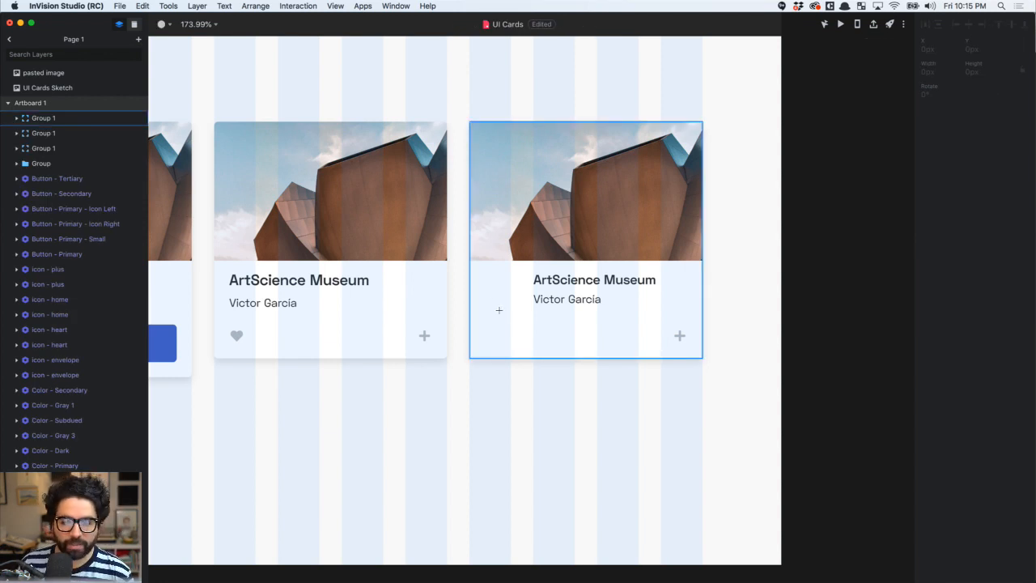
Draw a 36 px avatar circle beside the third card's title and author line, at X 644 px, Y 1284 px
left_click_drag(486, 275, 519, 308)
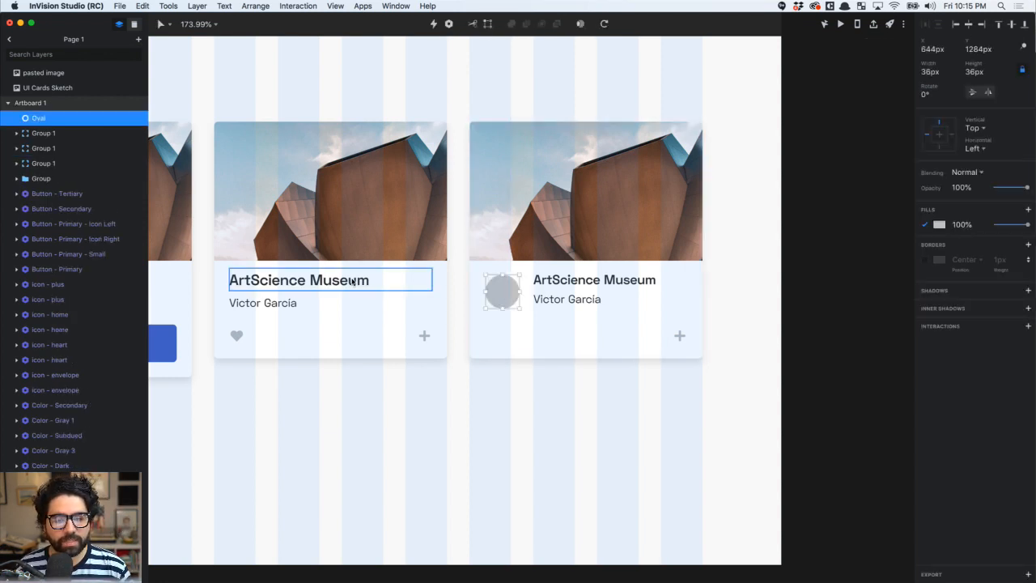
left_click(344, 281)
left_click(582, 281)
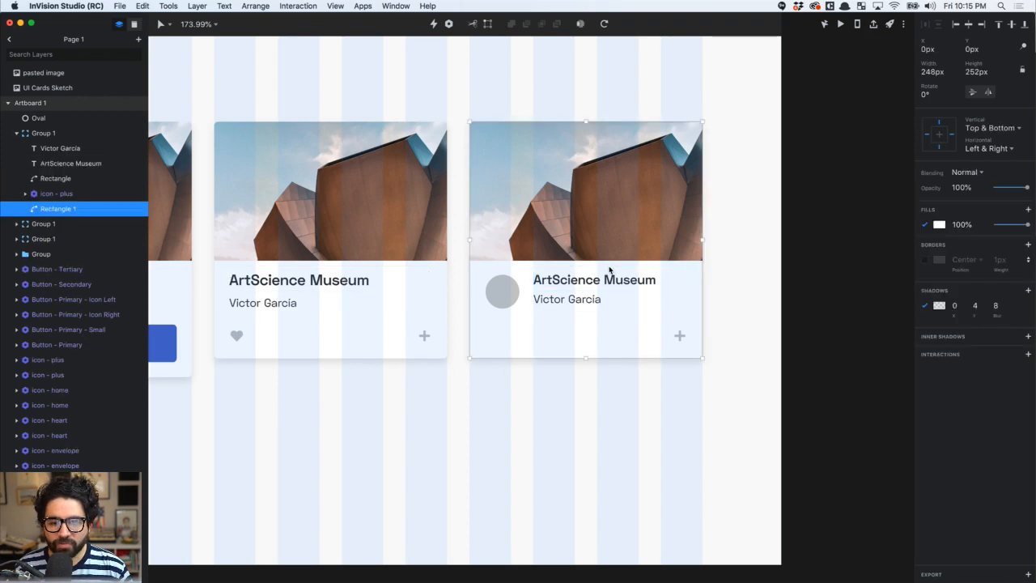
Move the Label sample down in the typography section to open a gap below the Paragraph sample
left_click(579, 281)
scroll(577, 401, "down", 5)
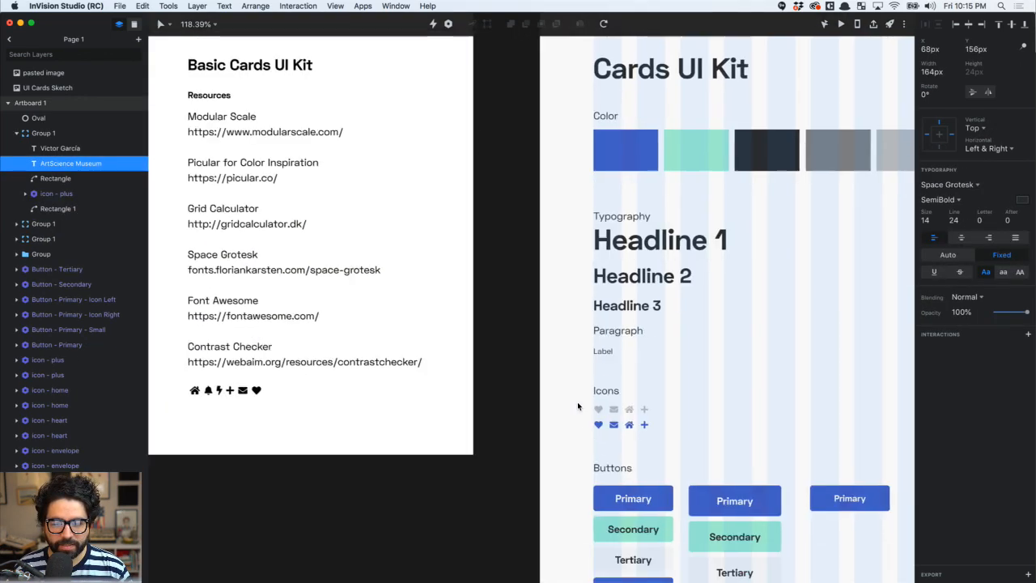
scroll(576, 401, "down", 1)
left_click(596, 330)
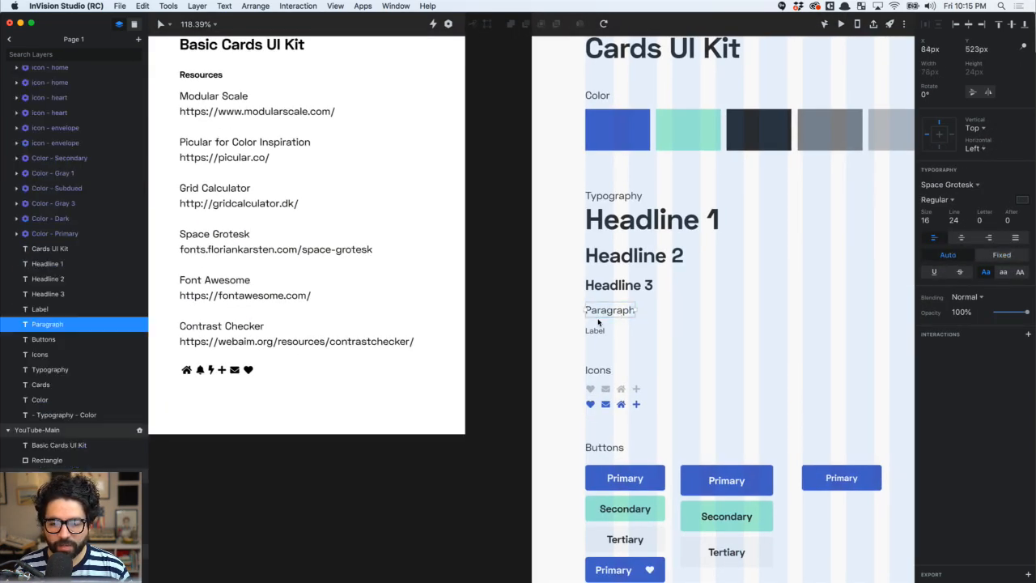
left_click_drag(595, 331, 595, 349)
Duplicate the Paragraph sample just below the original and change the copy's text to "Paragraph Small"
left_click(612, 313)
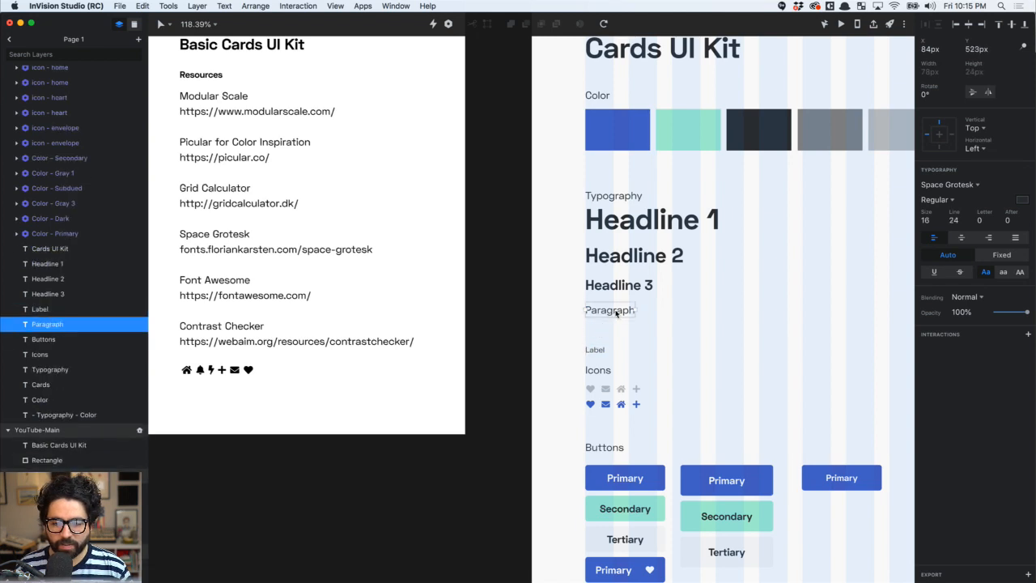
left_click_drag(614, 315, 613, 330)
double_click(613, 334)
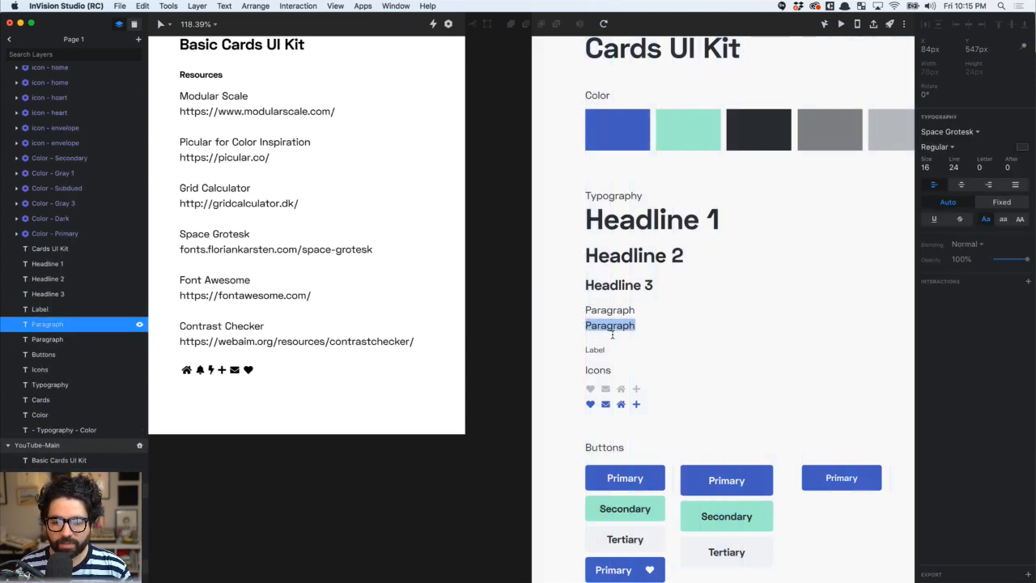
key("Right")
type("Small")
key("Escape")
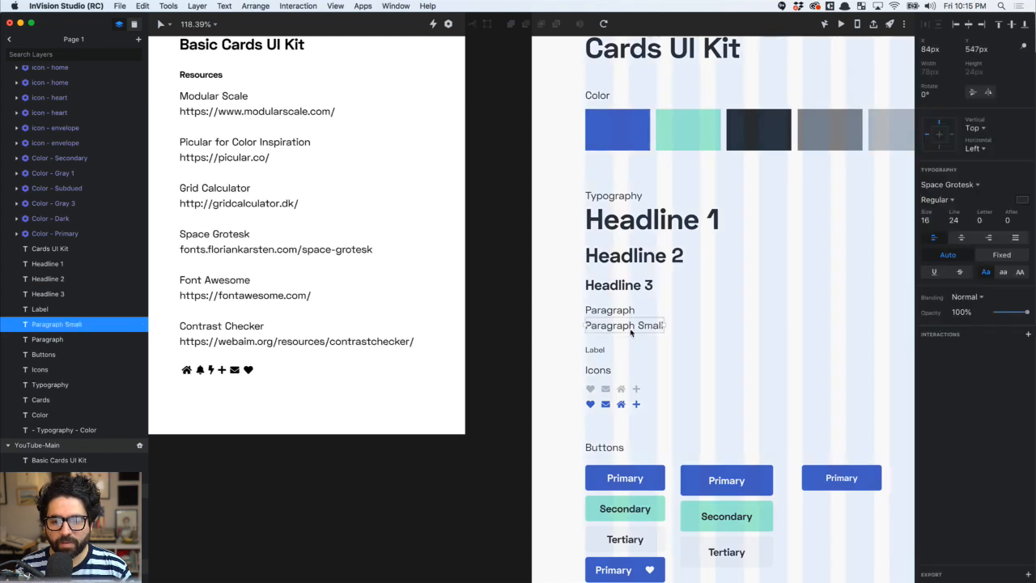
Set the Paragraph Small sample to font size 14 with line height 22
left_click(935, 222)
type("14")
key("Return")
left_click(953, 220)
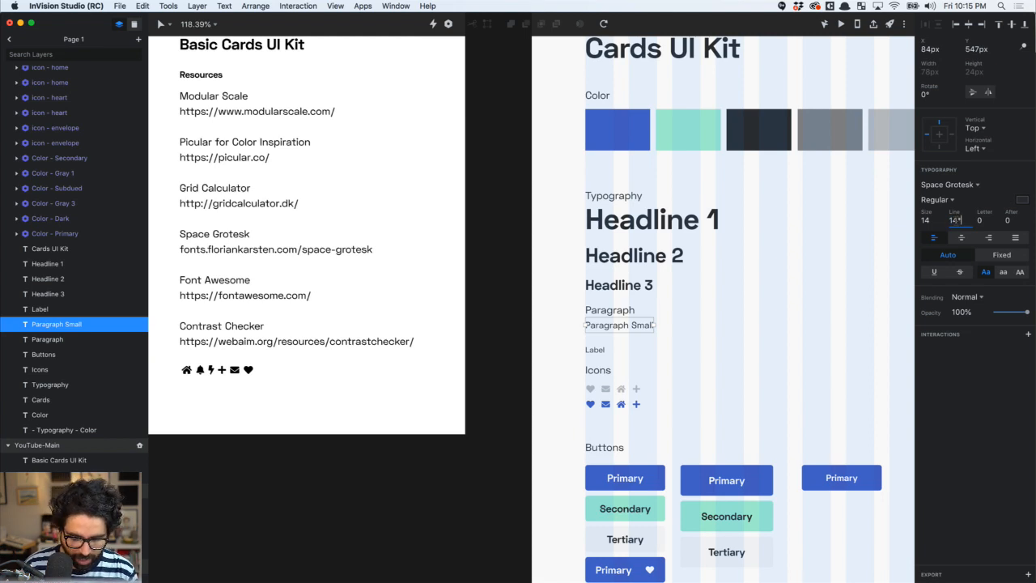
key("Return")
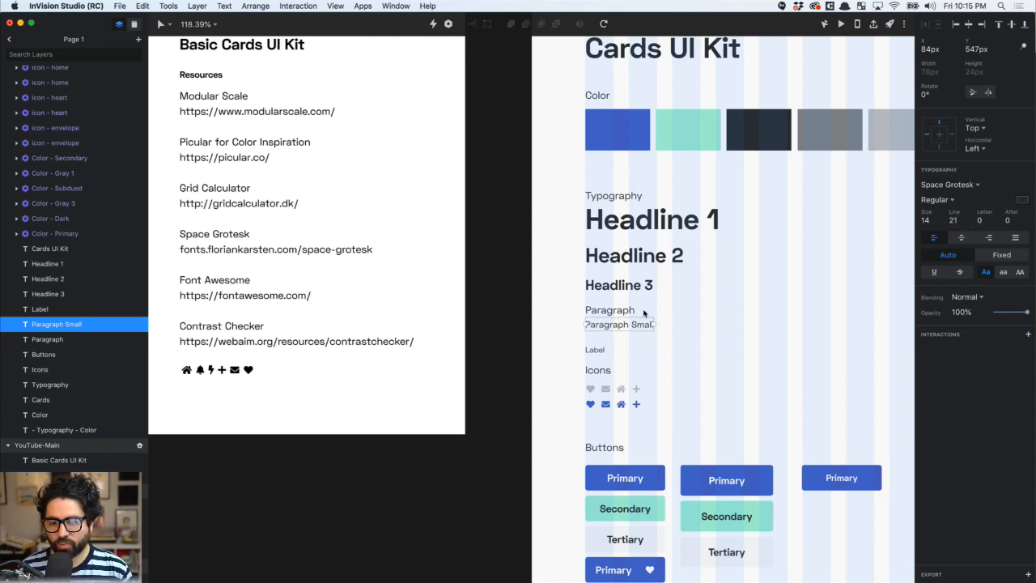
key("Down")
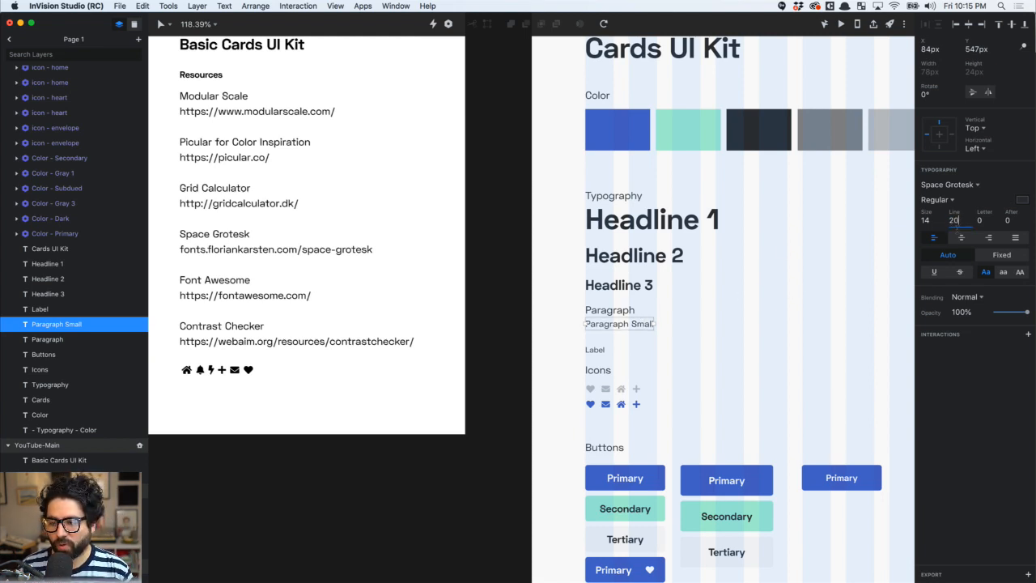
key("Up")
key("Up")
key("Return")
Nudge Paragraph Small down and Label up to even out the spacing of the smallest typography samples
key("shift+Down")
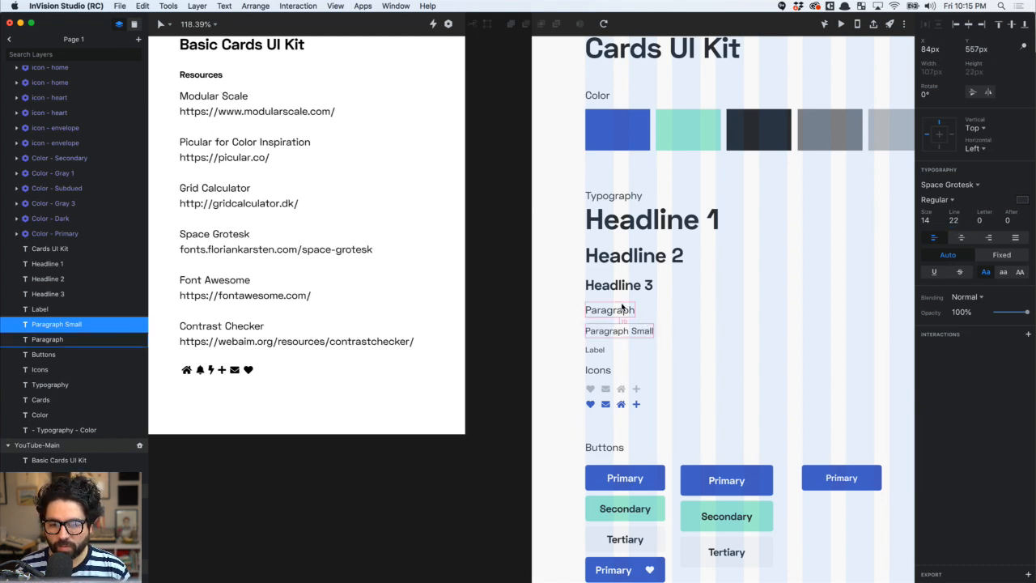
left_click(595, 351)
key("Up")
key("Up")
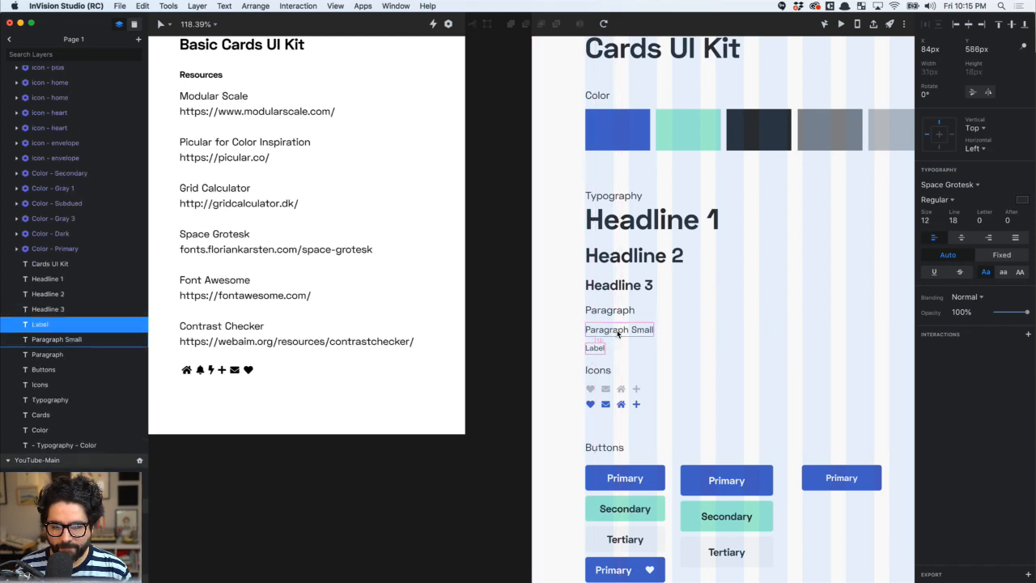
key("Up")
Move the icons, buttons and cards sections down together by 30 px, away from the typography section
scroll(617, 334, "down", 3)
scroll(618, 333, "down", 3)
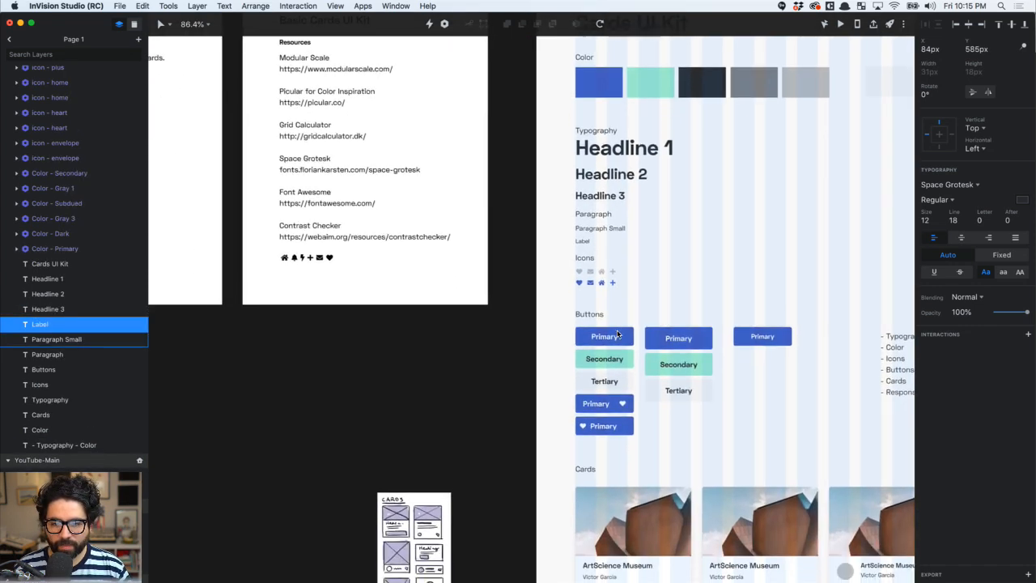
scroll(617, 333, "down", 5)
scroll(617, 333, "down", 3)
left_click_drag(533, 154, 806, 418)
key("shift+Down")
key("shift+Down")
key("shift+Down")
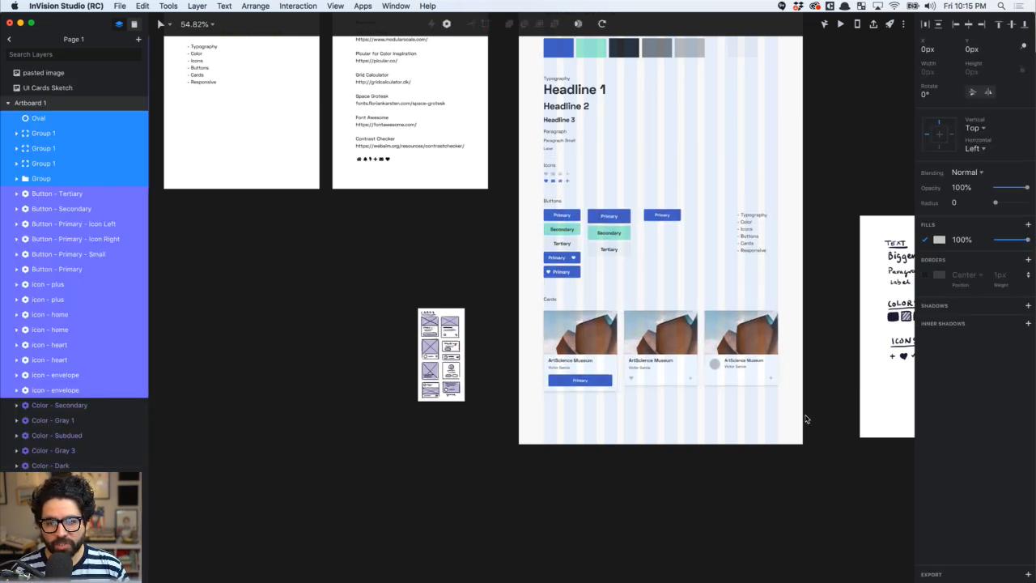
left_click(695, 154)
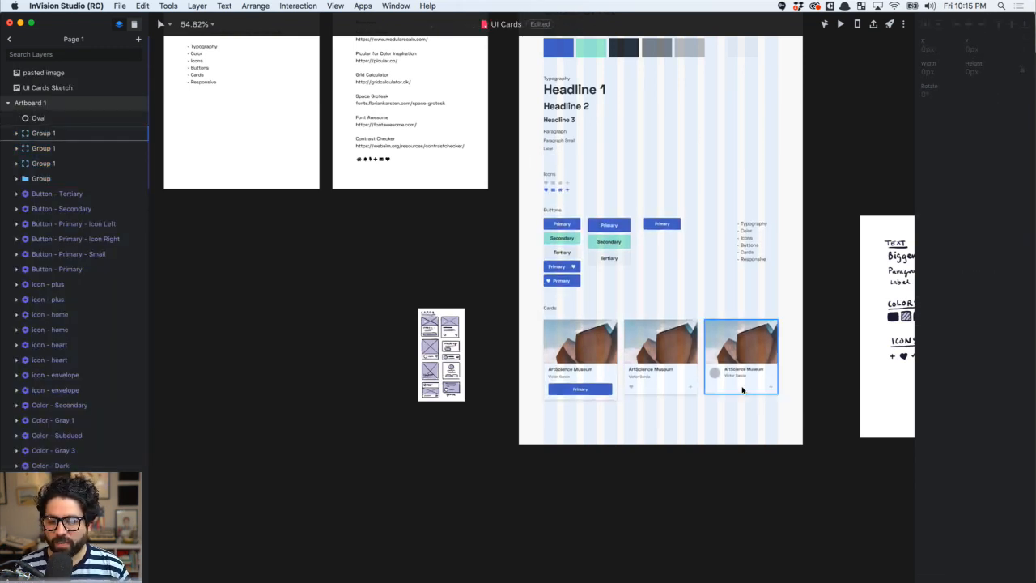
Nudge the grey avatar circle in the third card 1 px towards the card's left edge
scroll(731, 388, "up", 8)
scroll(731, 398, "right", 5)
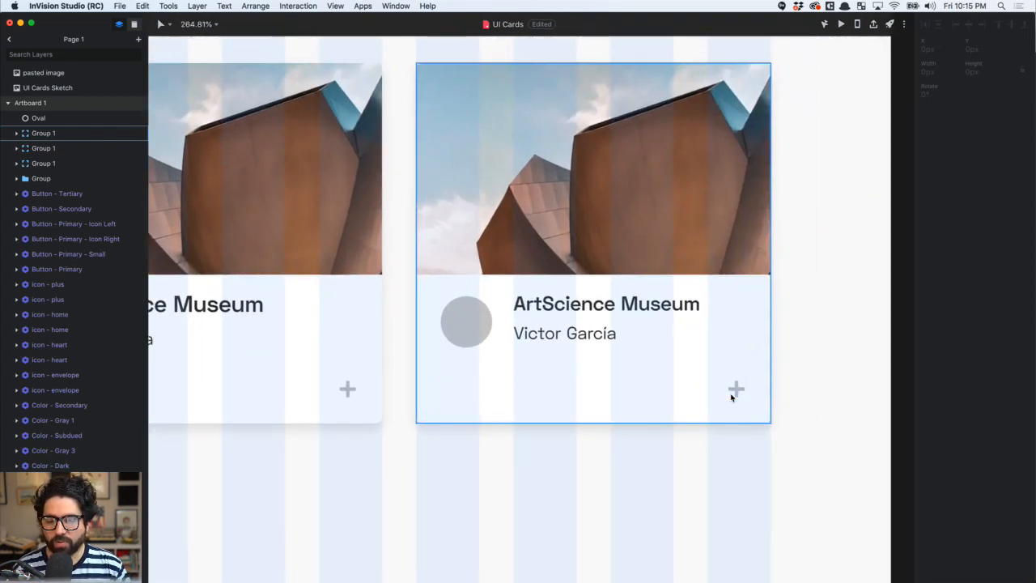
left_click(476, 322)
key("Left")
Move the third card's title and author line together closer to the avatar circle, to X 60 px
left_click(540, 307)
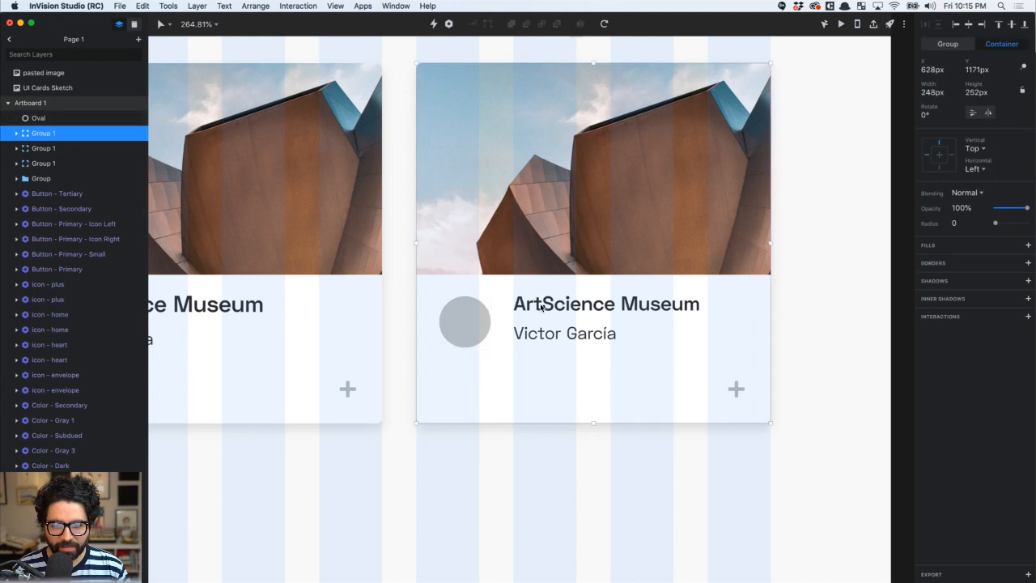
double_click(547, 301)
left_click(539, 336, "shift")
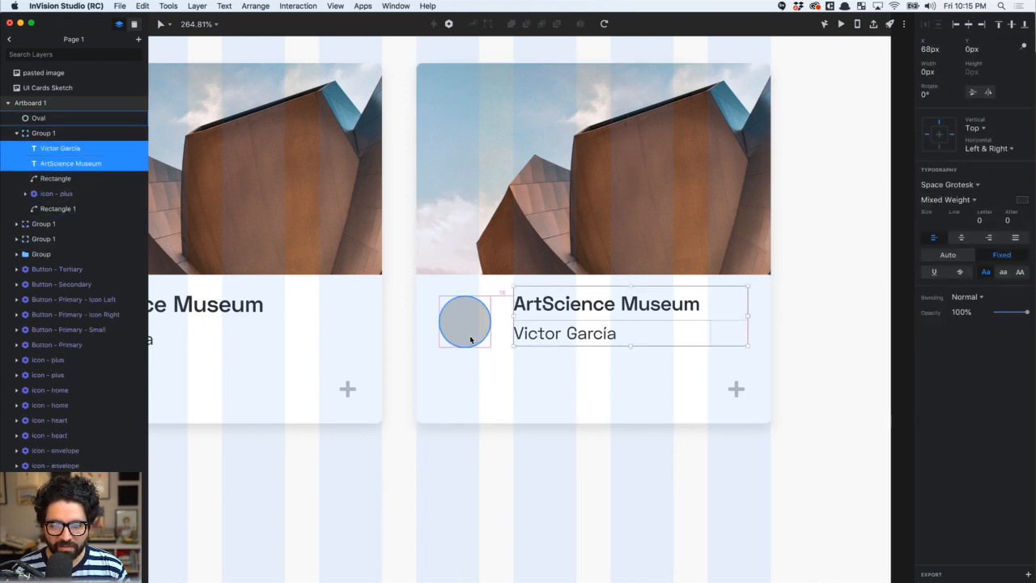
key("Left")
key("Left")
key("Left")
key("Left")
key("Left")
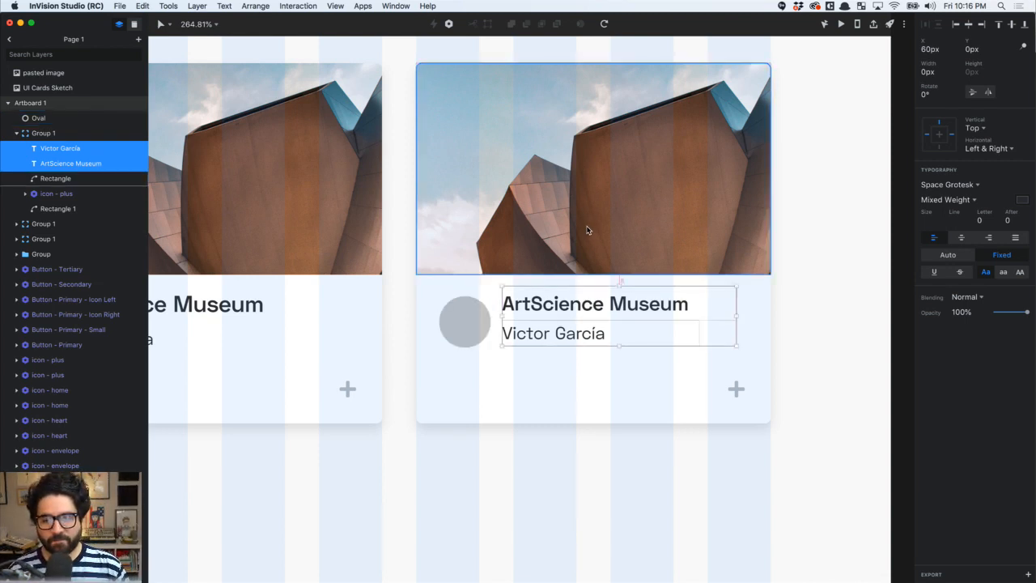
Lower the title and author line together until their top is about level with the avatar circle's
key("Down")
key("Down")
key("Down")
key("Down")
key("Down")
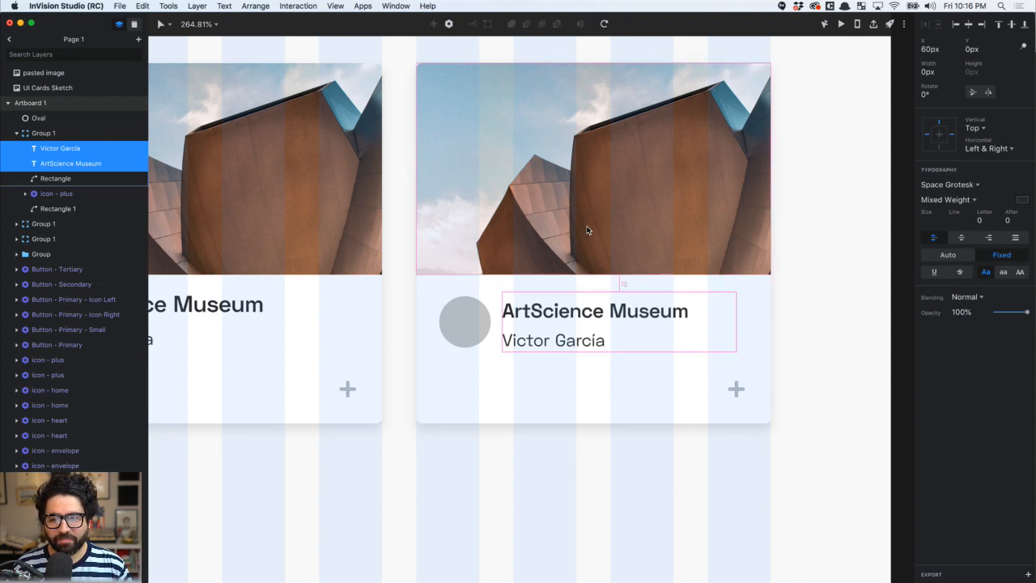
key("Down")
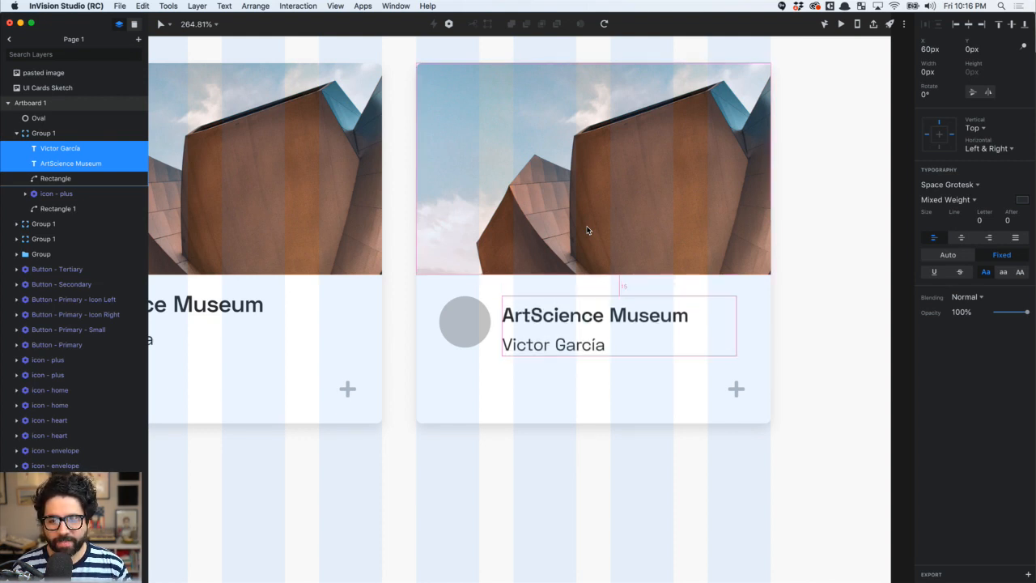
left_click(468, 330, "shift")
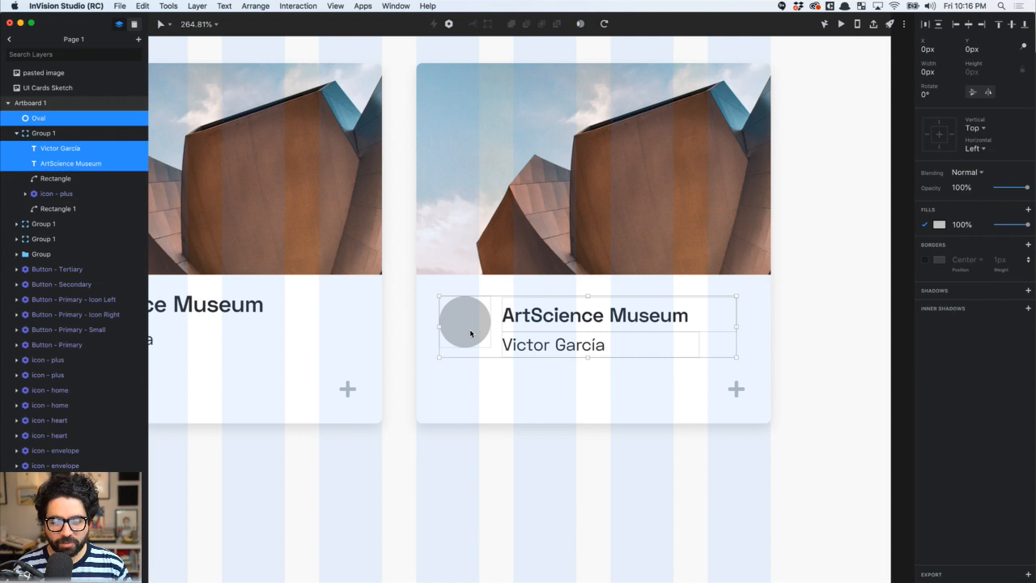
left_click(529, 478)
Enlarge the avatar circle to 40 × 40 px
left_click(474, 331)
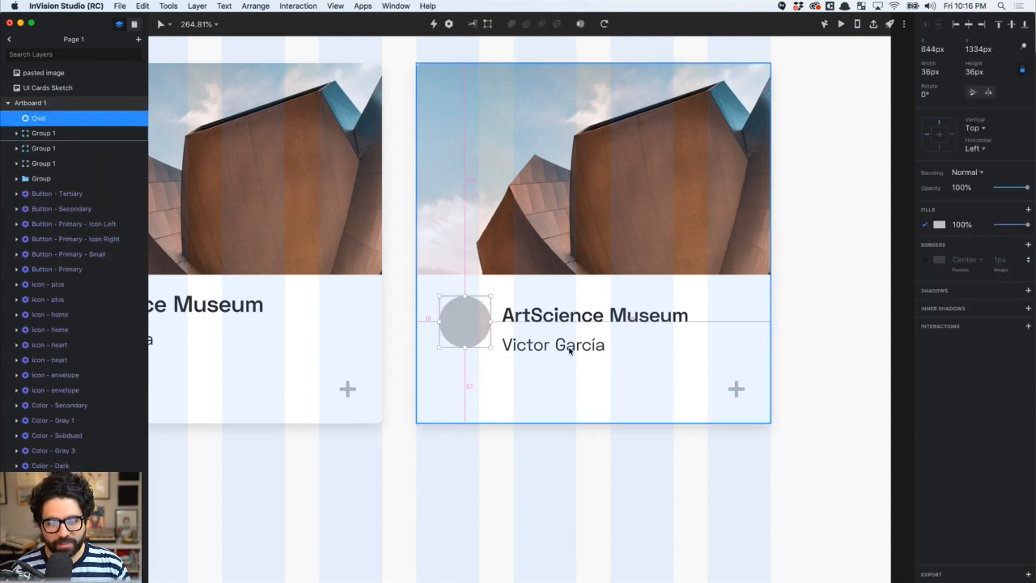
key("shift+super+Right")
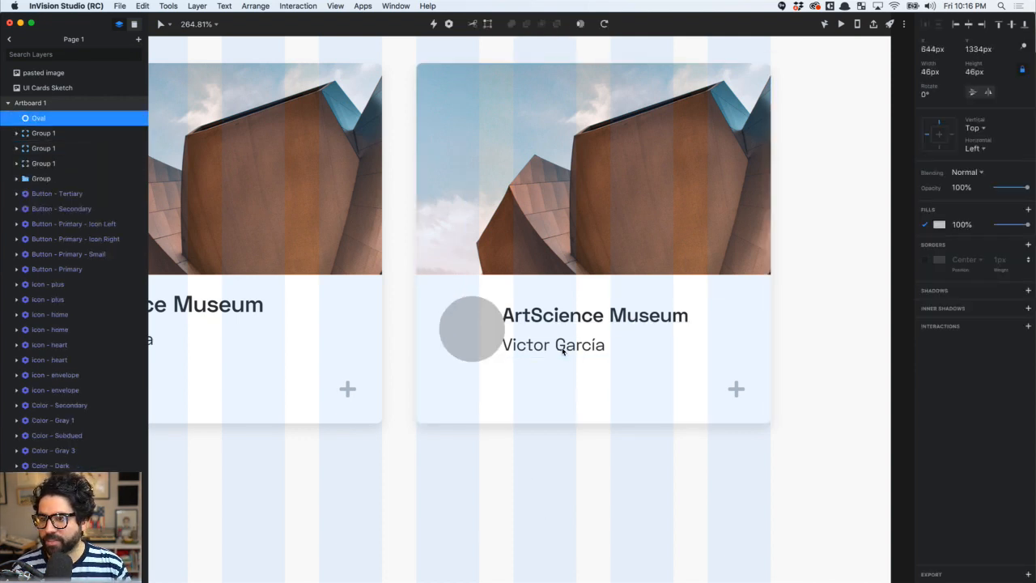
key("super+Left")
key("super+Left")
key("super+Left")
key("super+Left")
key("super+Left")
key("super+Left")
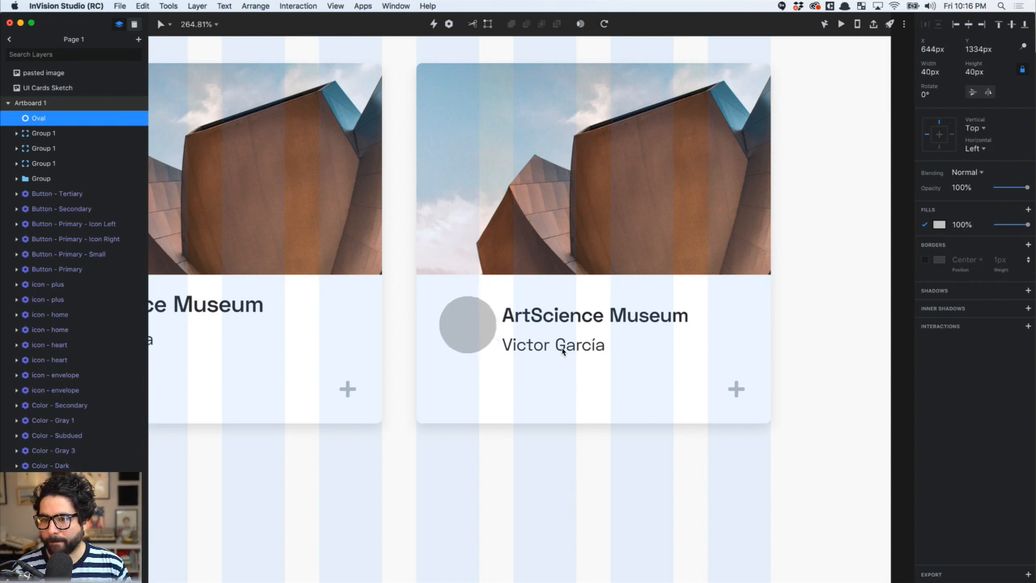
Shift the title and author line to X 64 px, leaving an 8 px gap beside the avatar circle
left_click(473, 336)
double_click(557, 322)
left_click(540, 349, "shift")
key("shift+Right")
key("alt")
key("Left")
key("Left")
key("Left")
key("Left")
key("Left")
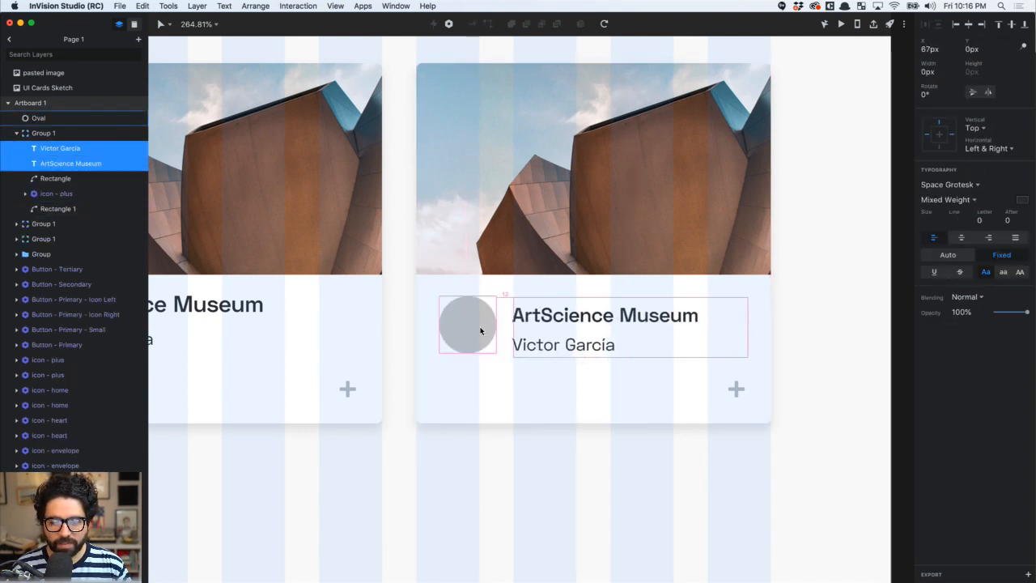
key("Left")
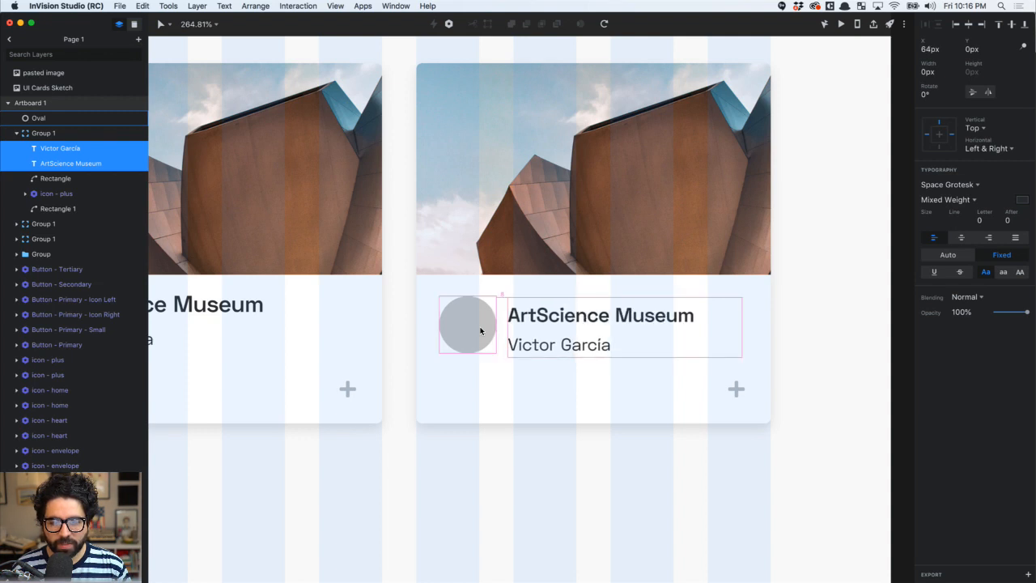
Nudge the title and author line up to the avatar circle's top edge and check their text settings
key("Up")
key("Up")
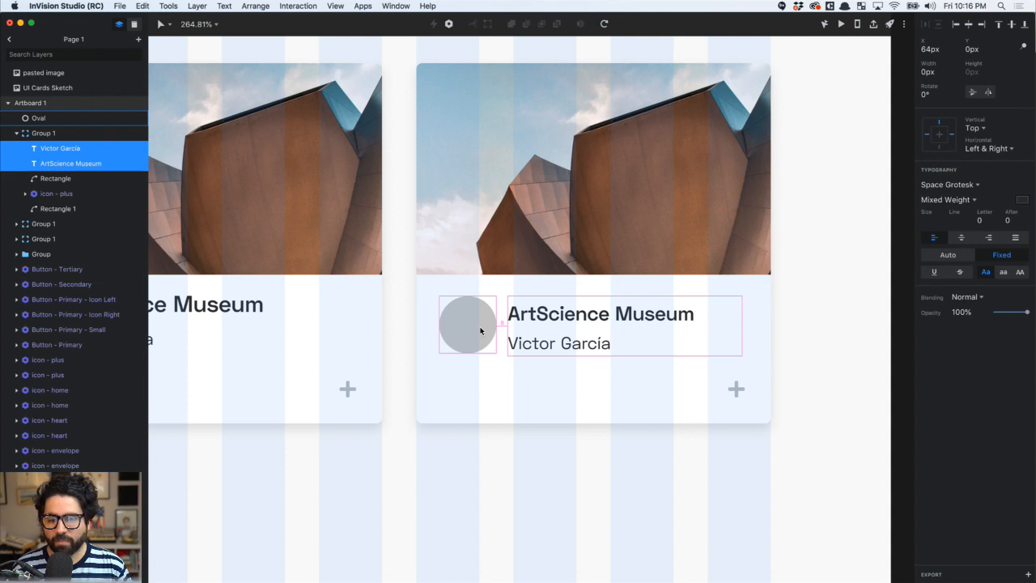
left_click(569, 491)
left_click(569, 343)
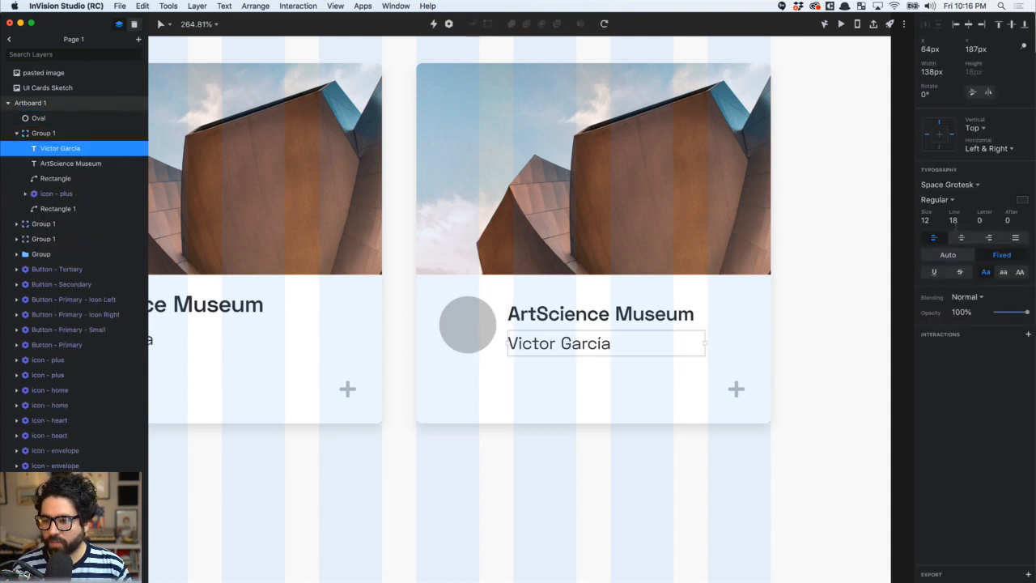
left_click(612, 313)
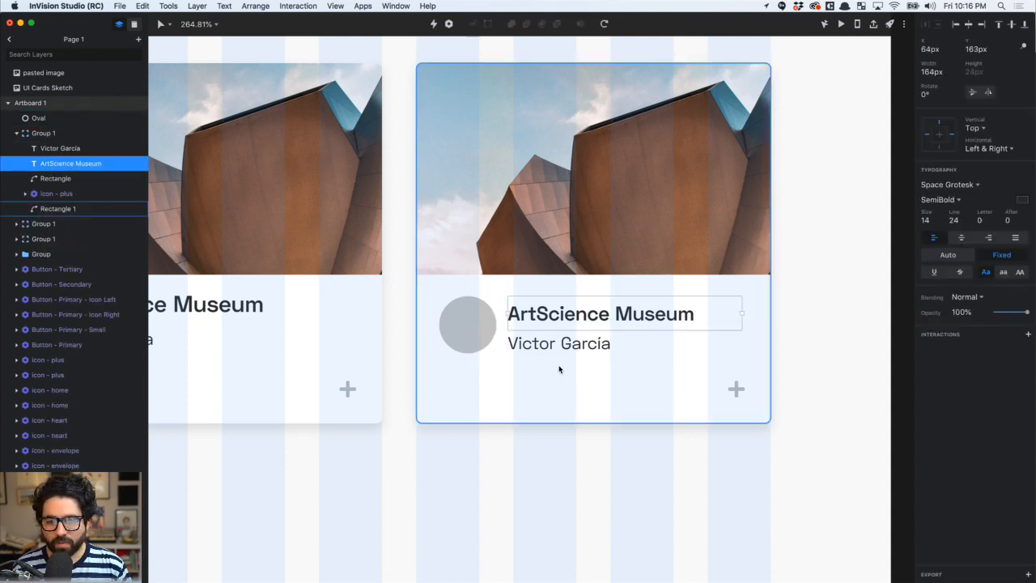
left_click(579, 342, "shift")
left_click(480, 334)
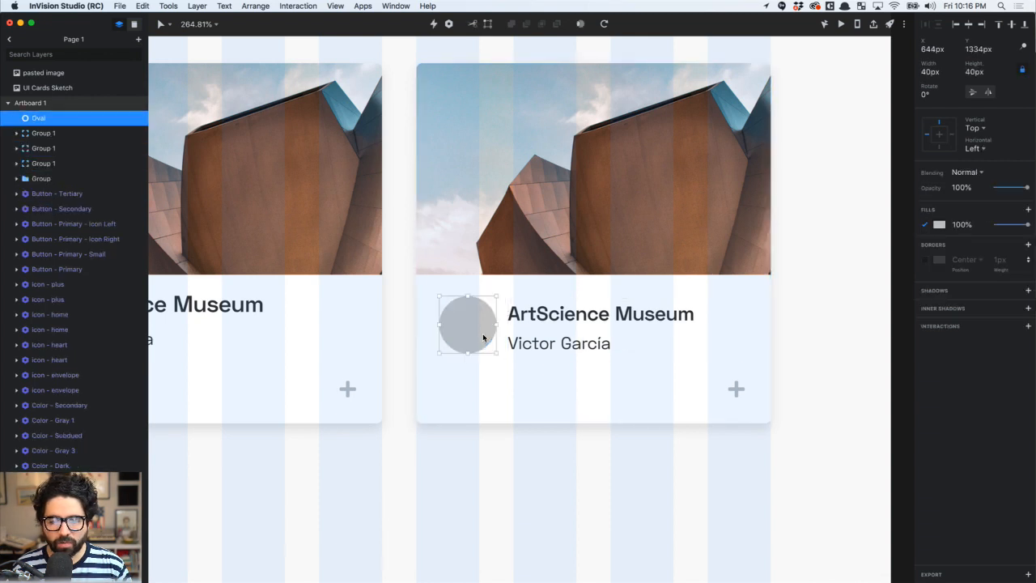
Delete the plus icon from the third card
left_click(529, 400)
left_click(735, 389)
key("BackSpace")
Shorten the third card's white background so it ends with a small margin below the author line
left_click(640, 389)
key("super+shift+Up")
key("super+shift+Up")
key("super+shift+Up")
key("alt")
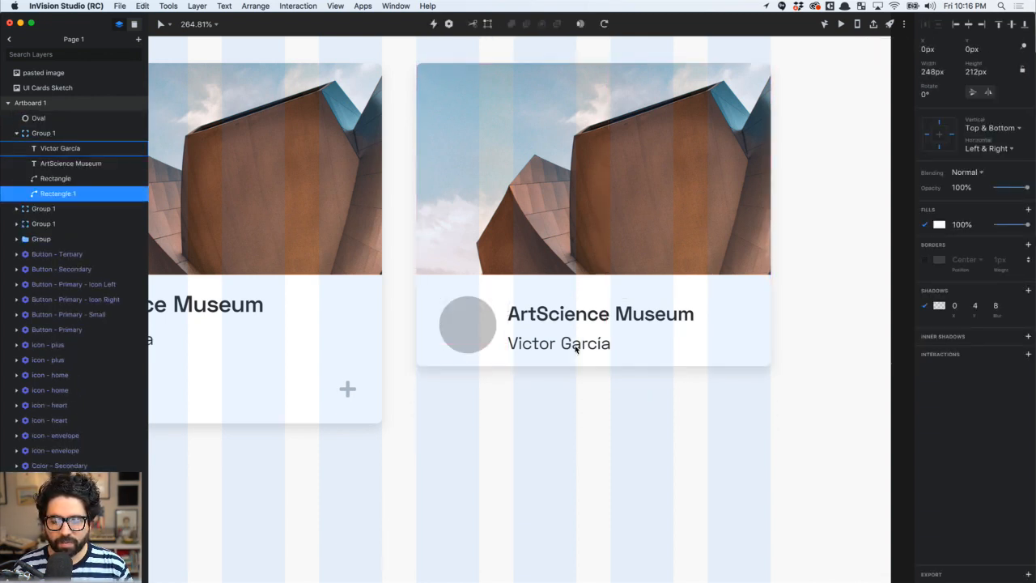
key("alt")
key("super+Up")
key("super+Up")
key("super+Up")
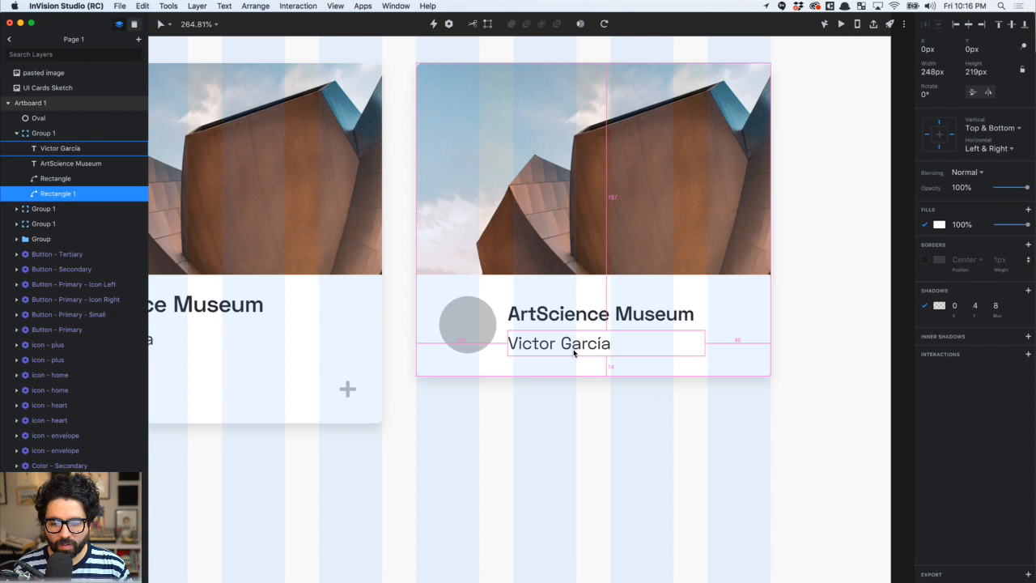
Fit the third card's container to its shortened contents at 249 × 222 px
left_click(528, 427)
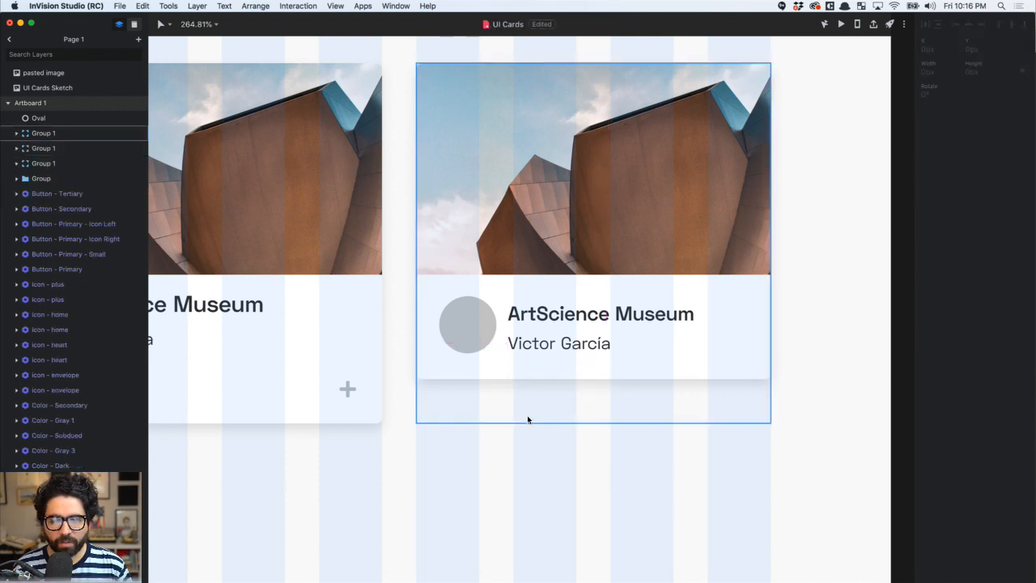
scroll(527, 421, "up", 2)
scroll(527, 421, "left", 2)
left_click(570, 356)
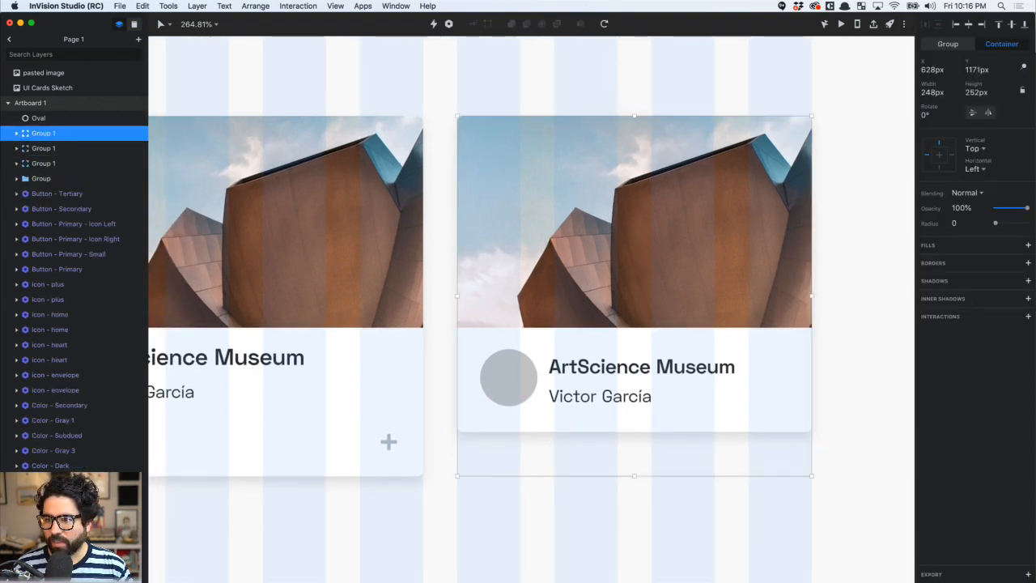
left_click(1002, 44)
Select the third card's avatar circle and copy the photographer's profile picture from the Unsplash photo page in Chrome
scroll(617, 378, "down", 5)
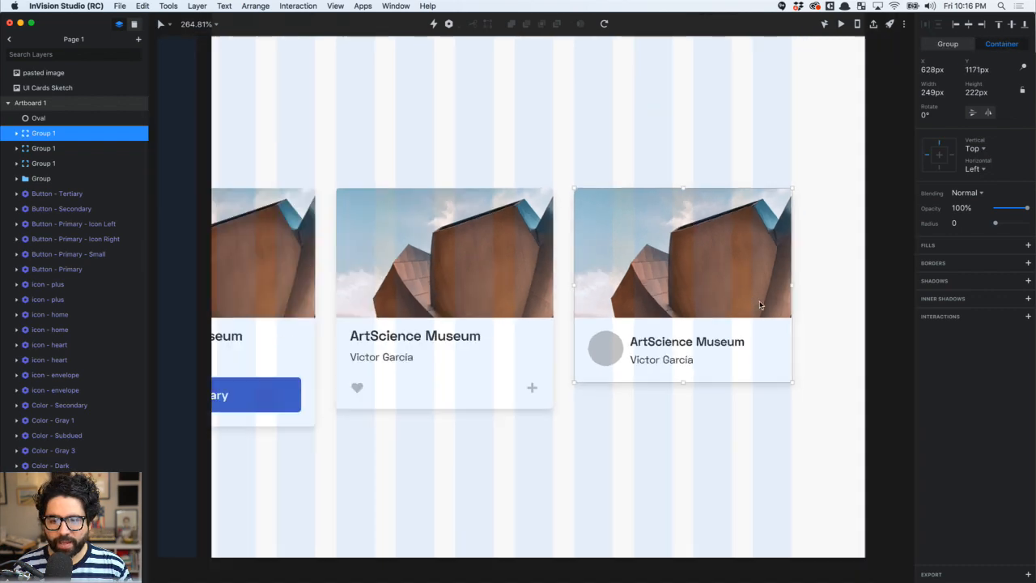
left_click(600, 344)
key("super+Tab")
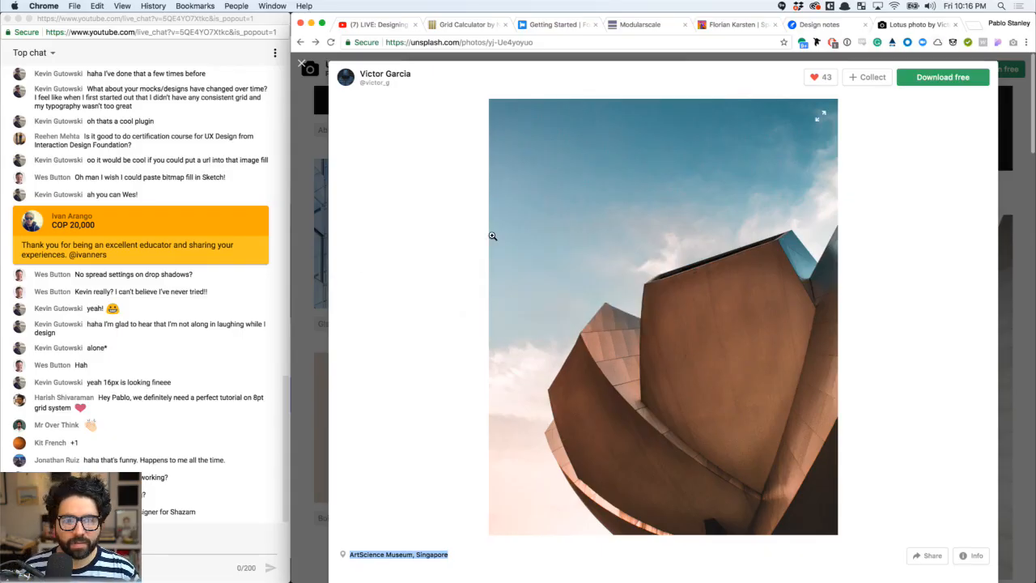
right_click(347, 82)
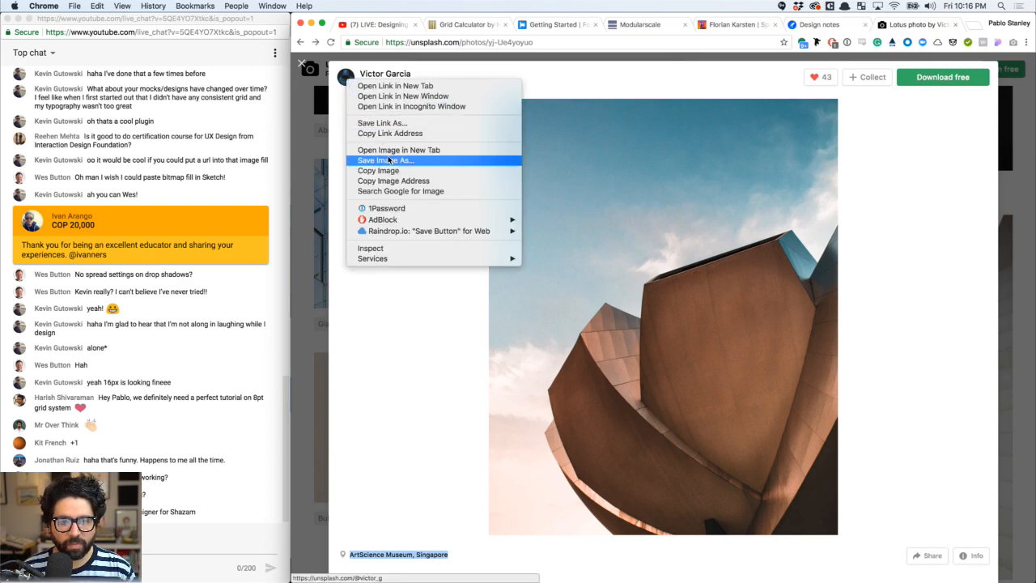
left_click(380, 171)
Switch back to InVision Studio and fill the avatar circle with the copied profile picture as an image fill
key("super+Tab")
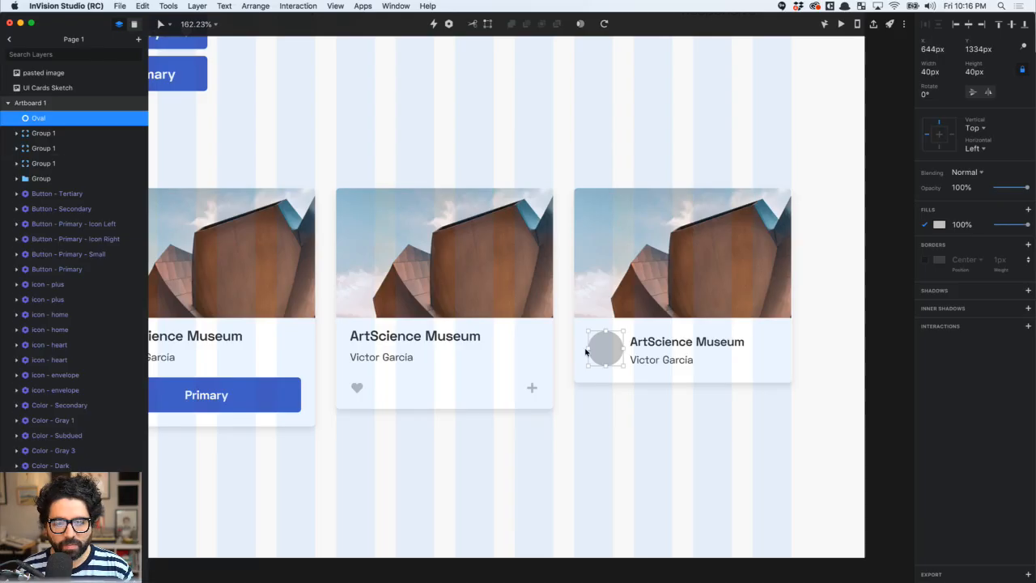
left_click(939, 224)
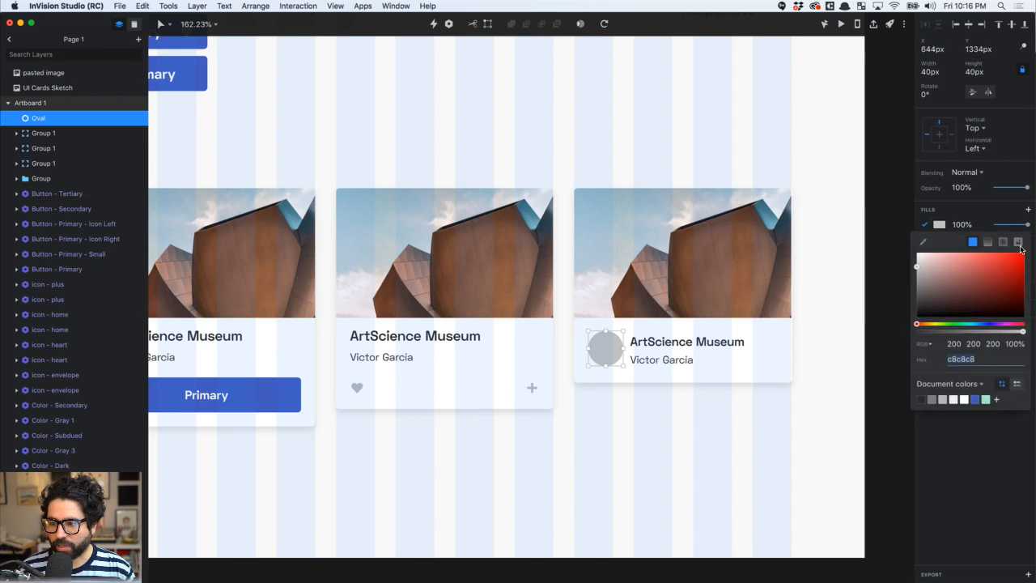
left_click(1018, 242)
key("super+v")
left_click(685, 444)
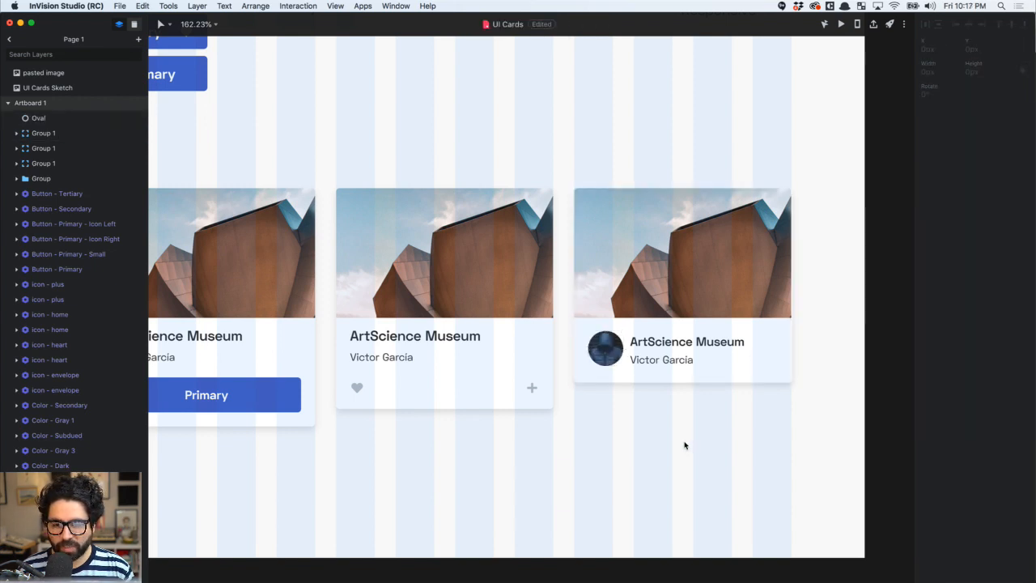
scroll(685, 445, "right", 3)
scroll(684, 445, "left", 1)
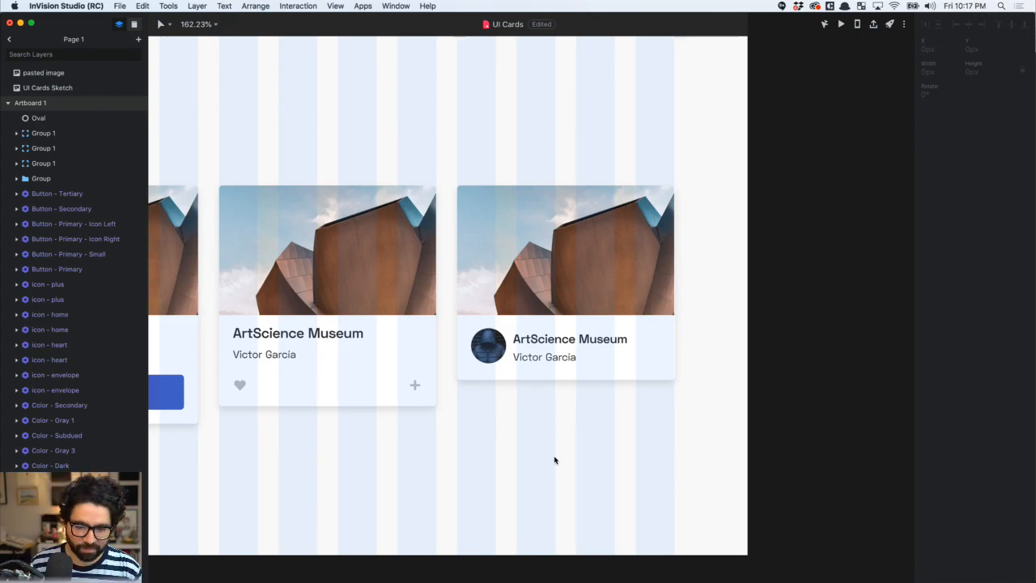
Switch to Chrome, open the photographer's Unsplash profile and copy the "Make Salsa Not War" neon sign photo
key("super+Tab")
left_click(379, 77)
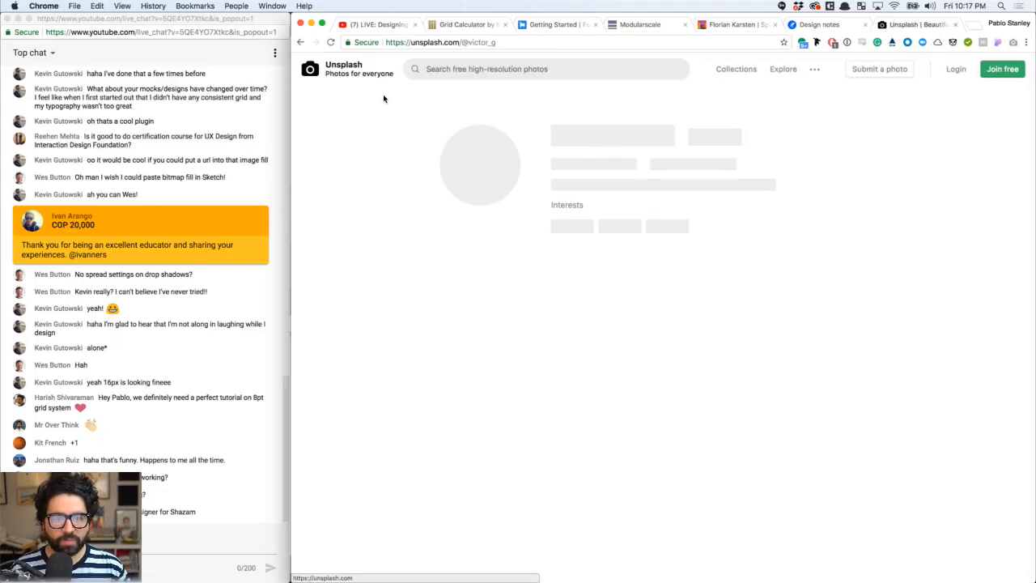
scroll(509, 292, "down", 10)
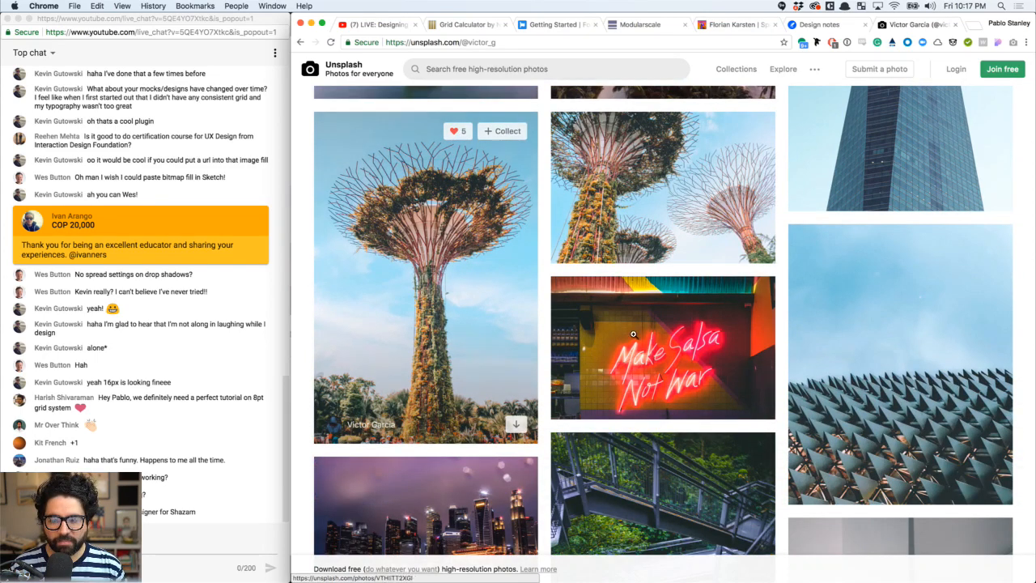
left_click(590, 319)
right_click(634, 304)
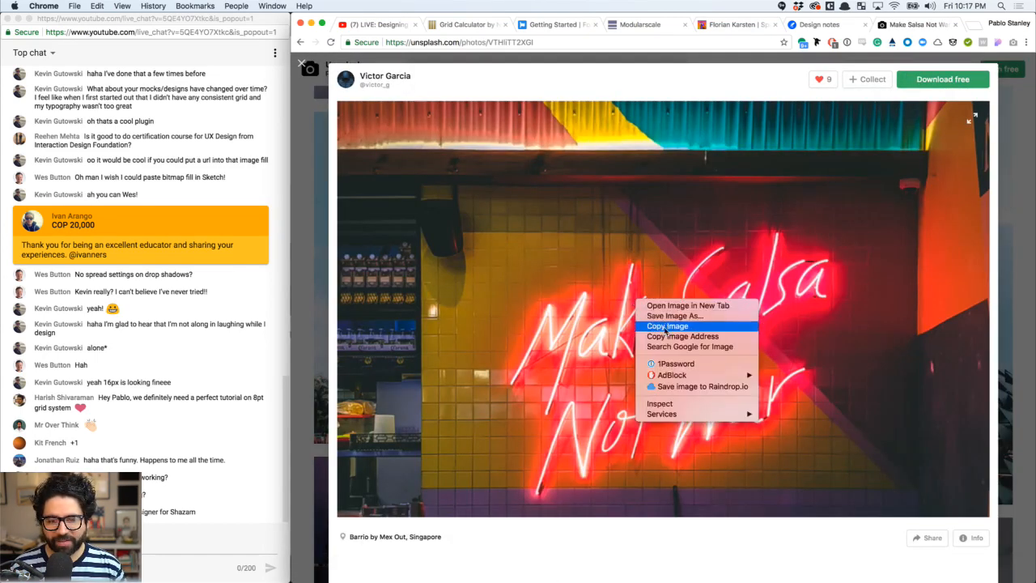
left_click(663, 327)
Switch to InVision Studio and replace the second card's picture fill with the copied neon sign photo
key("super+Tab")
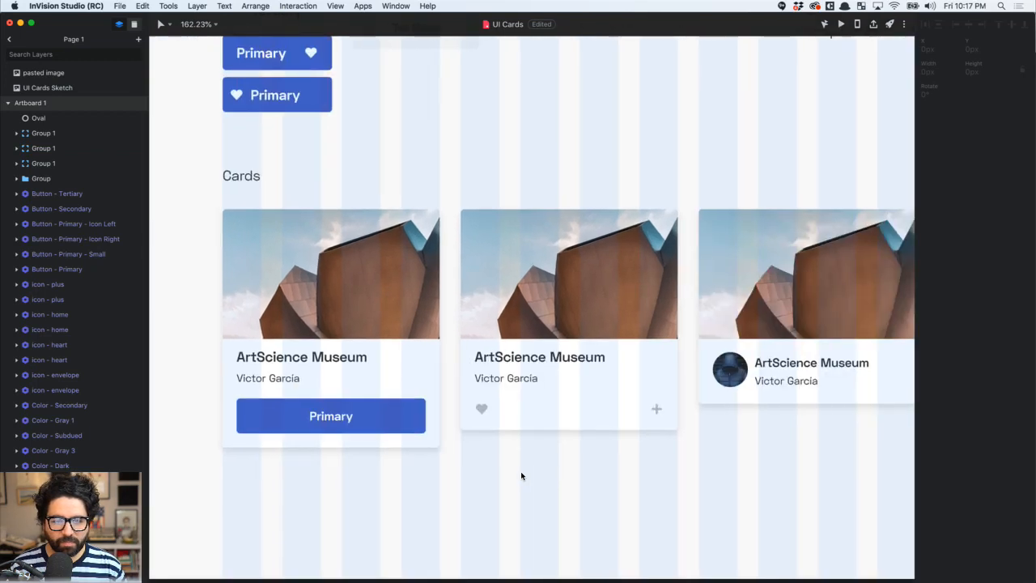
left_click(622, 267)
left_click(938, 223)
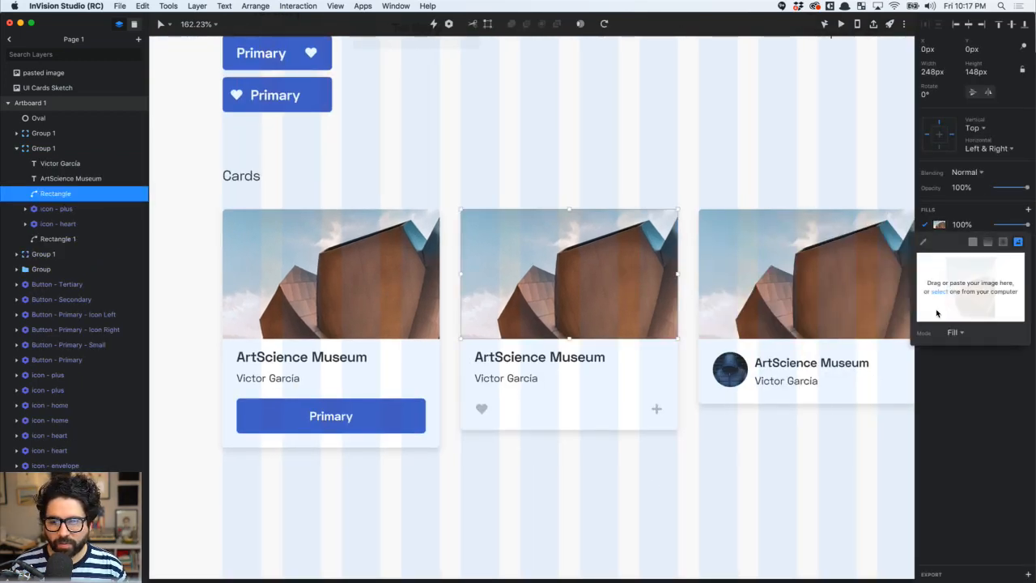
key("super+v")
key("Escape")
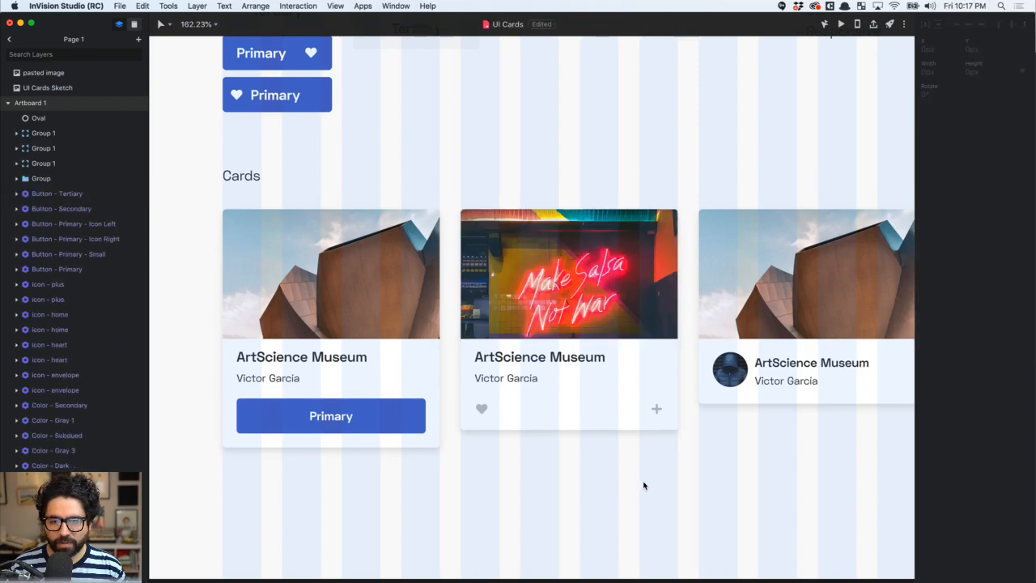
Switch to Chrome and browse the photographer's Unsplash photos for a picture suited to the third card
key("super+Tab")
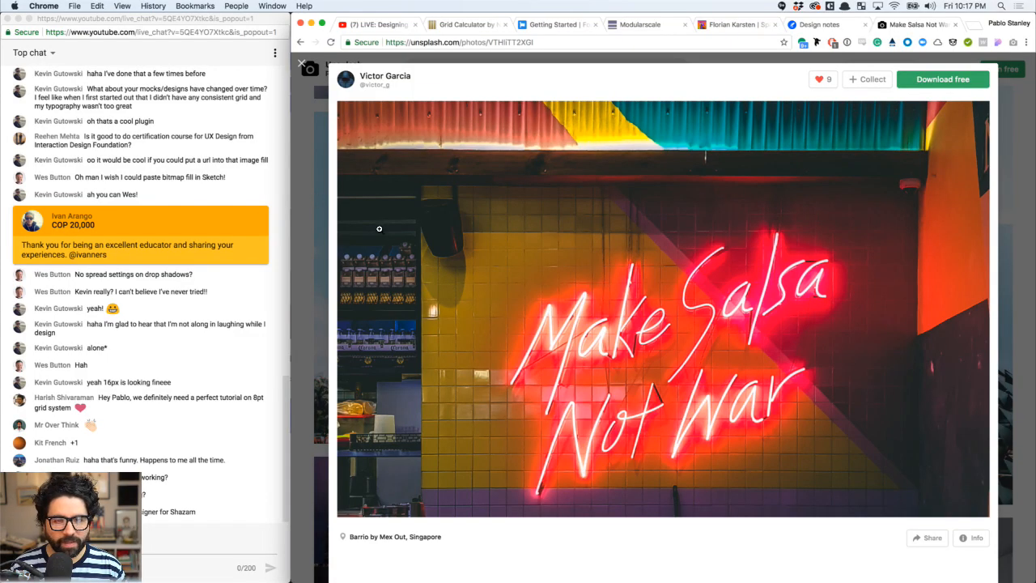
left_click(302, 65)
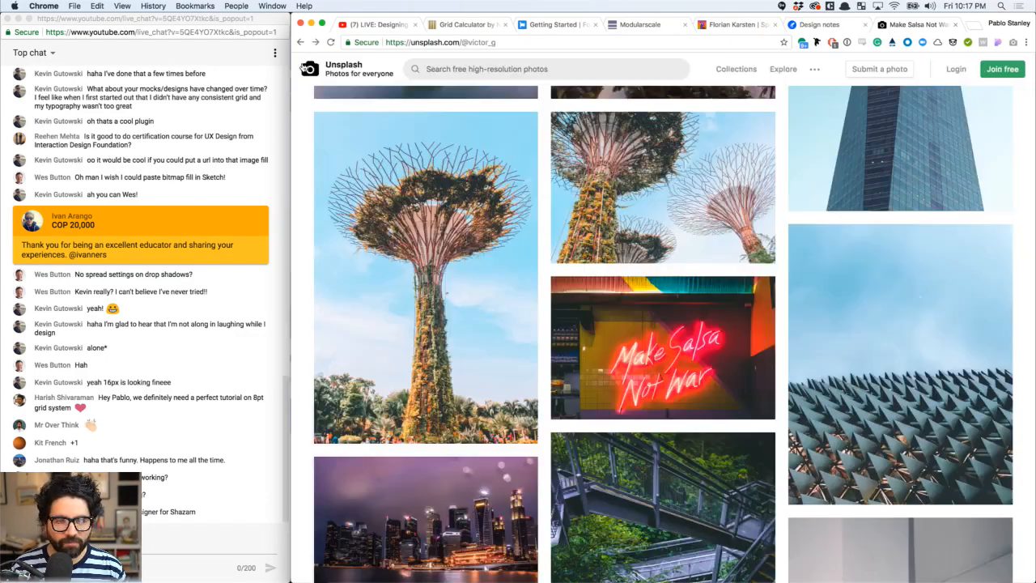
scroll(649, 308, "down", 10)
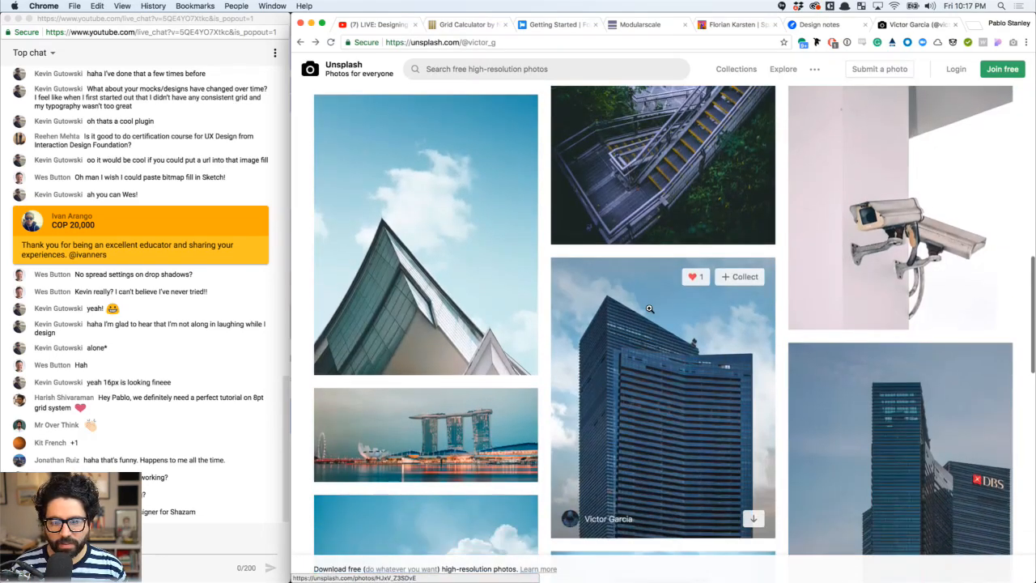
scroll(649, 308, "down", 15)
scroll(649, 309, "up", 20)
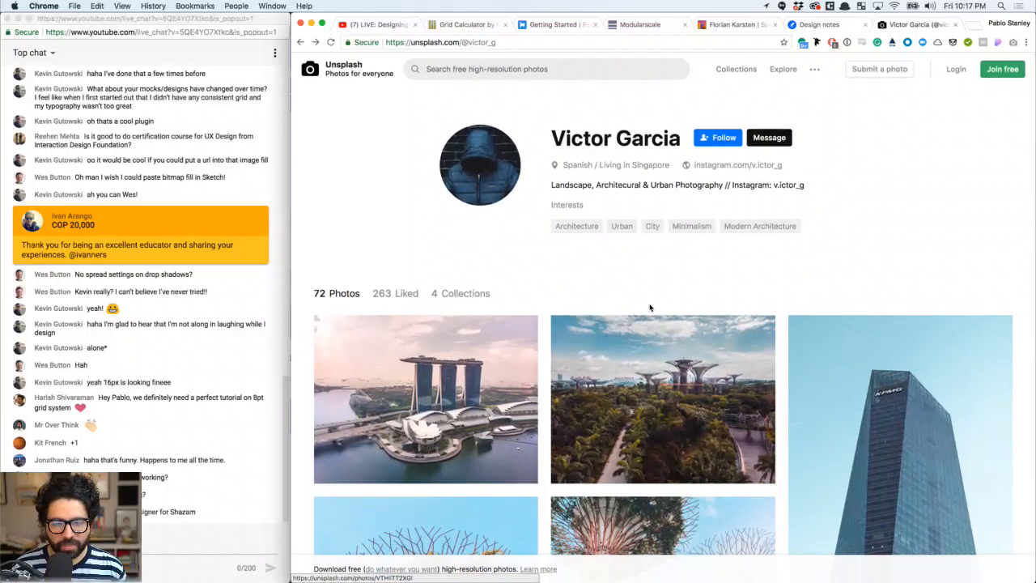
scroll(649, 307, "down", 1)
scroll(684, 214, "down", 5)
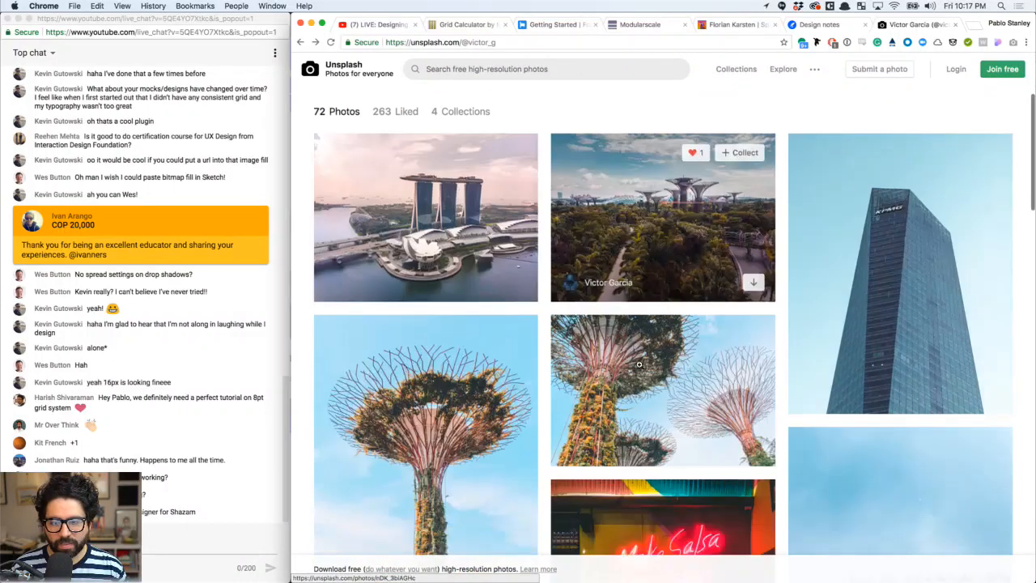
left_click(702, 209)
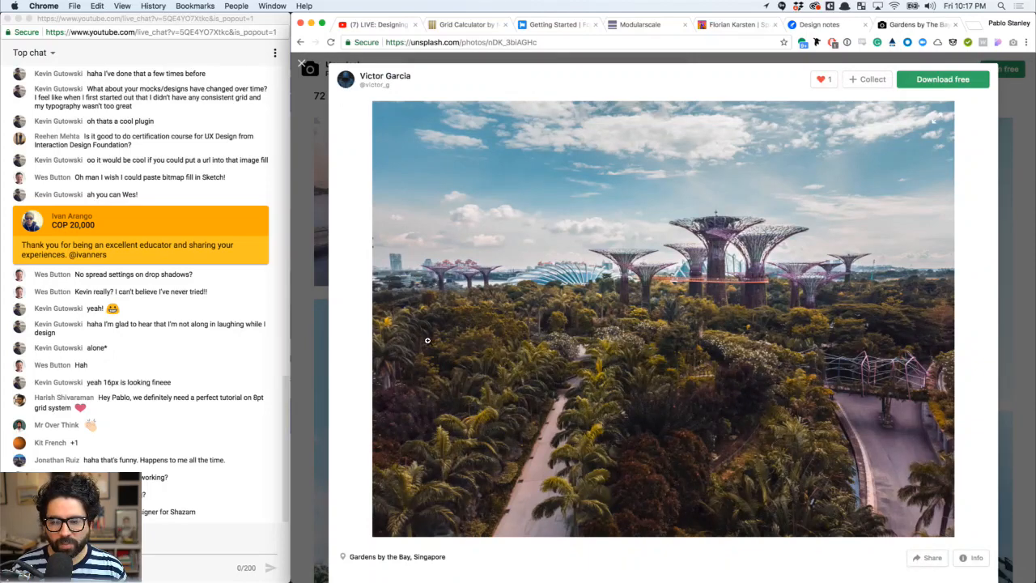
left_click(315, 302)
scroll(395, 314, "down", 5)
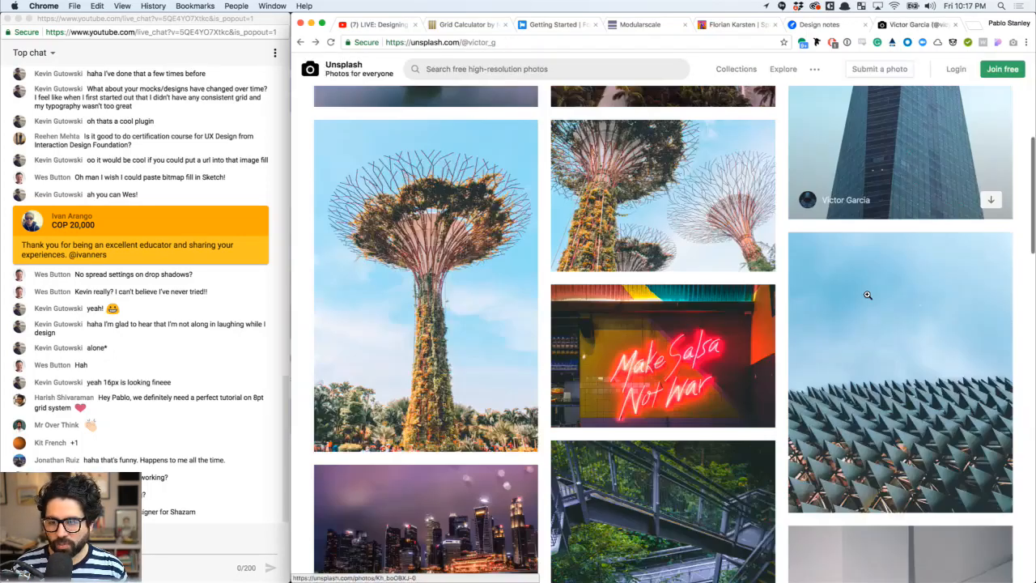
scroll(395, 314, "up", 3)
scroll(420, 312, "down", 7)
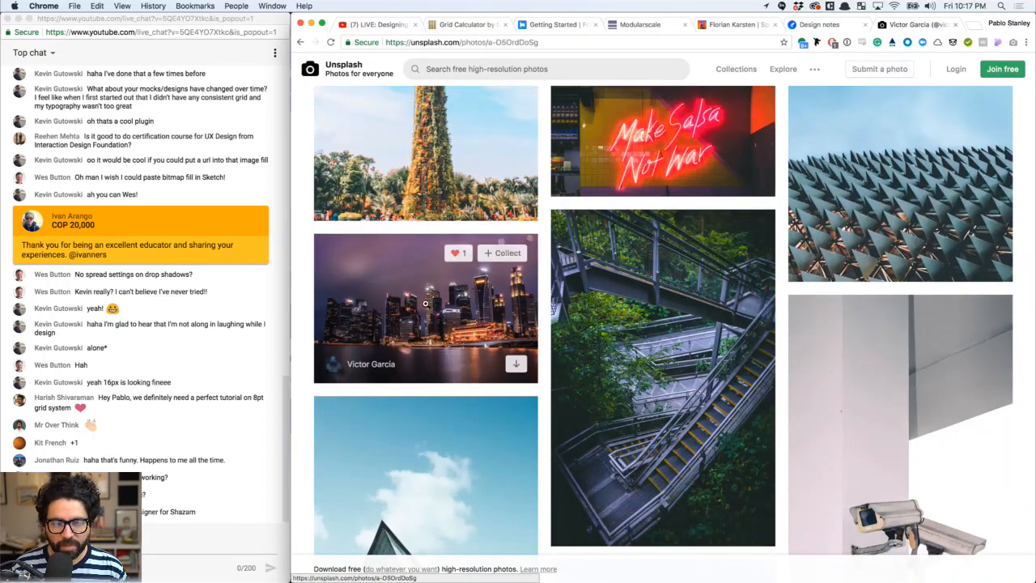
Open the night photo of the Singapore skyline and copy the image
left_click(445, 307)
right_click(715, 273)
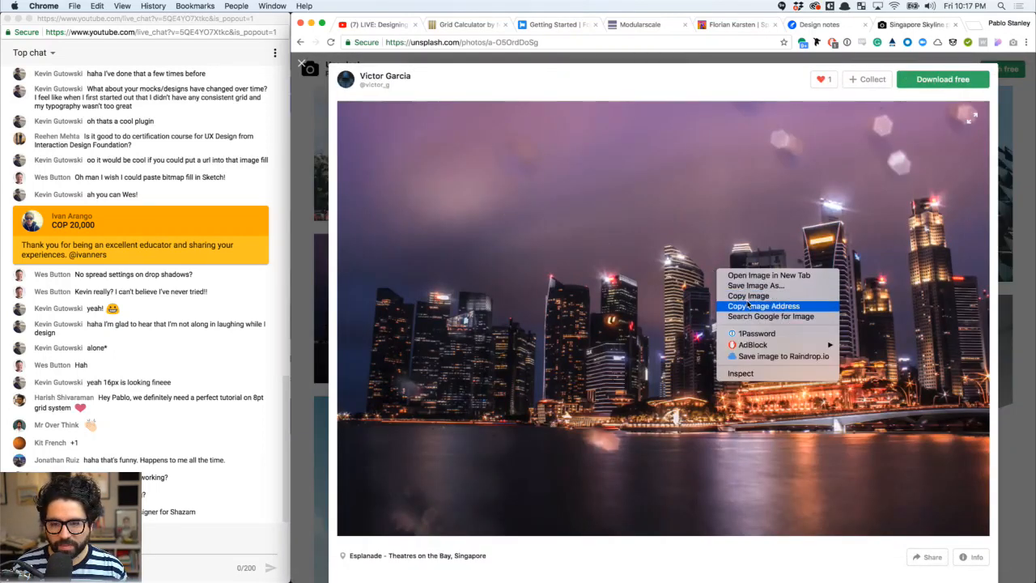
left_click(741, 296)
Switch to InVision Studio and replace the third card's picture fill with the copied skyline photo
key("super+Tab")
left_click(808, 281, "super")
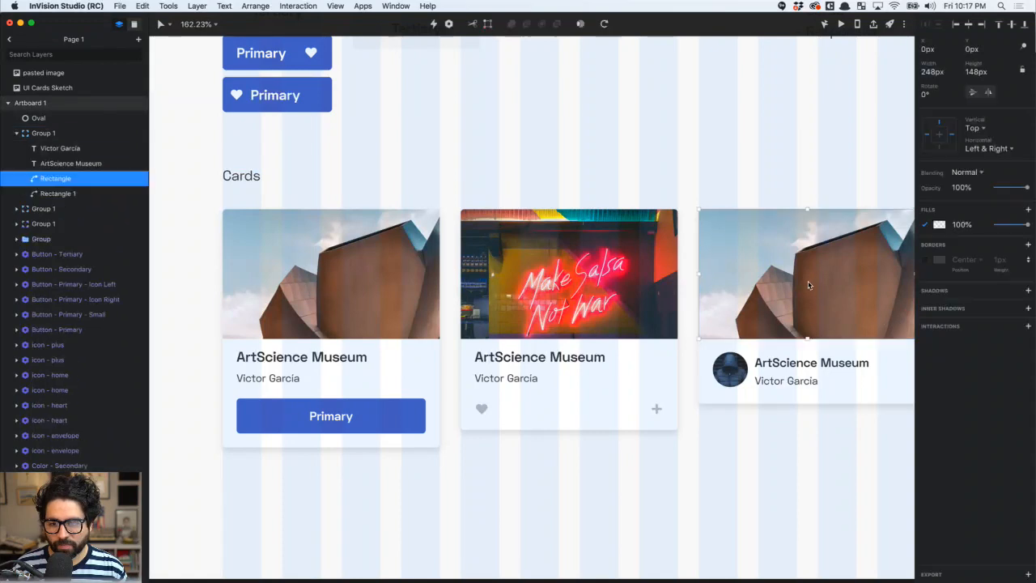
scroll(807, 281, "right", 7)
left_click(938, 224)
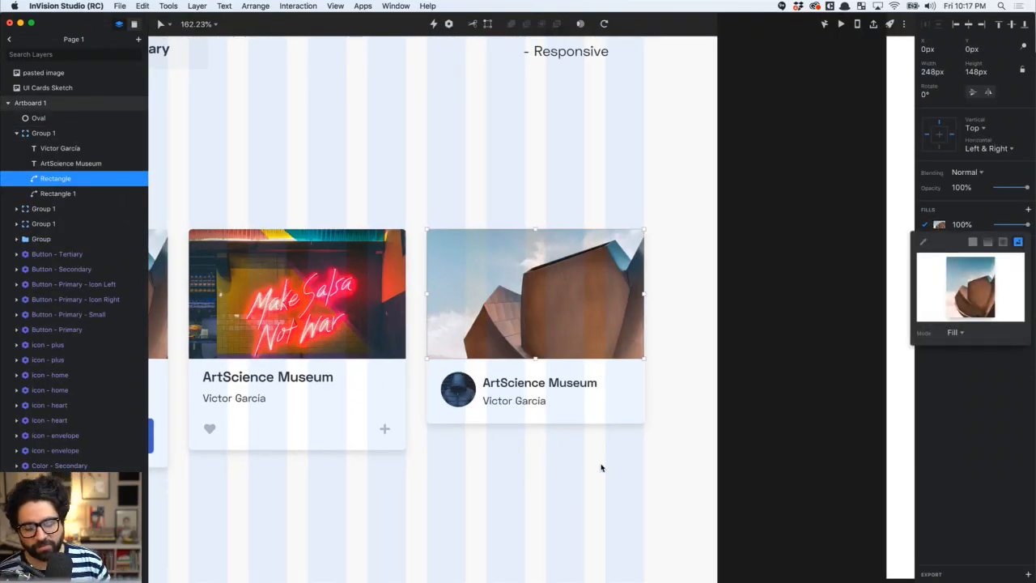
key("super+v")
left_click(593, 499)
Change the third card's title to "Singapore"
scroll(592, 499, "down", 3)
scroll(592, 499, "left", 9)
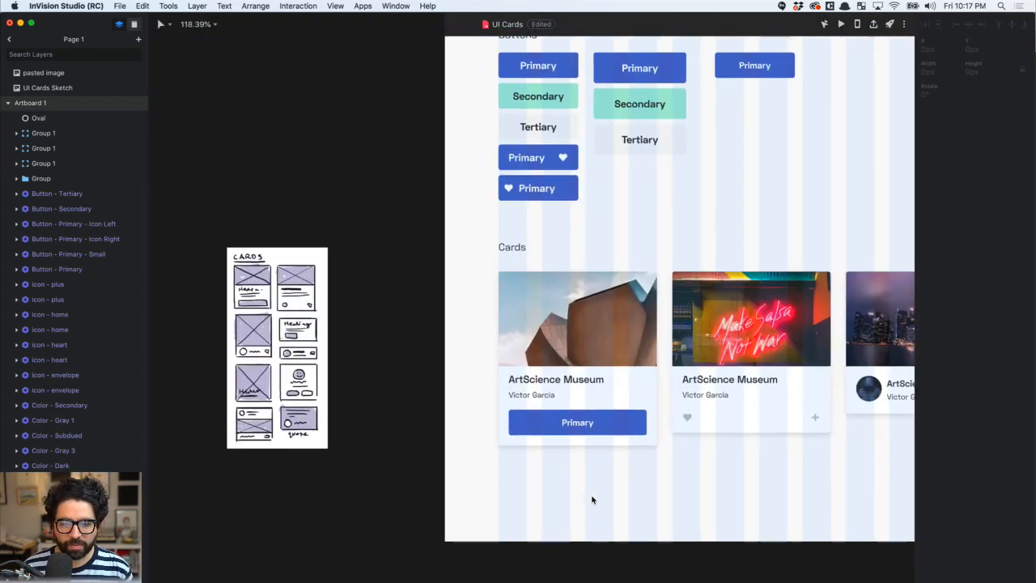
scroll(592, 499, "down", 3)
scroll(592, 499, "right", 3)
scroll(717, 404, "right", 4)
double_click(763, 288)
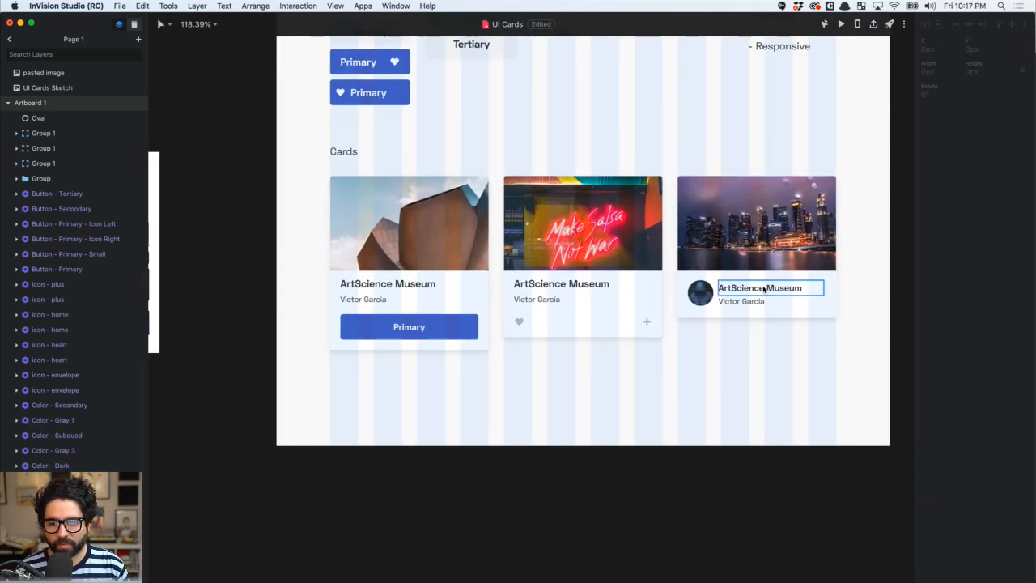
left_click(764, 288)
double_click(763, 288)
type("Singa")
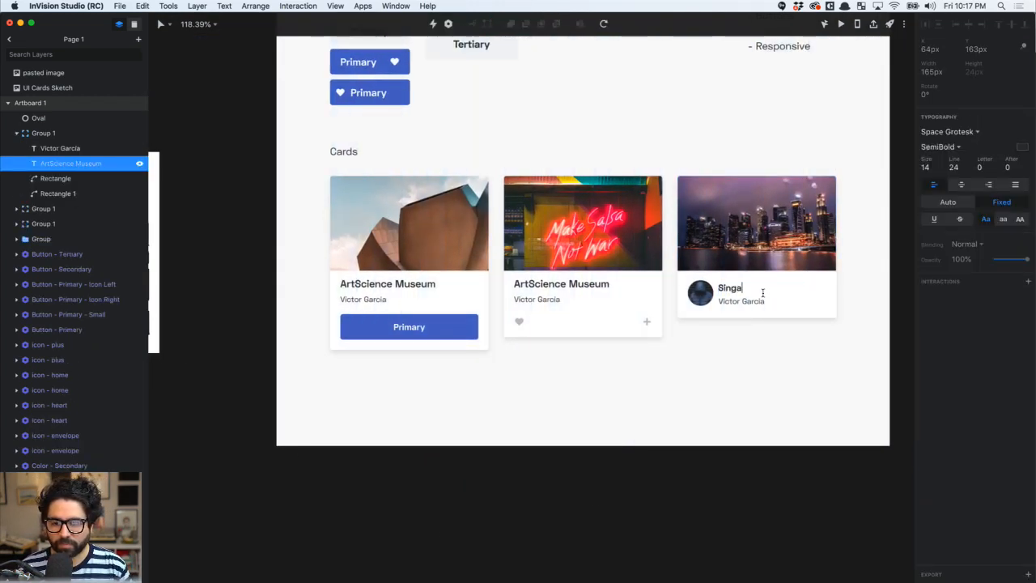
left_click(781, 414)
left_click(781, 415)
Extend Artboard 1 downward to a height of 1942 px to make room below the cards
scroll(781, 415, "down", 3)
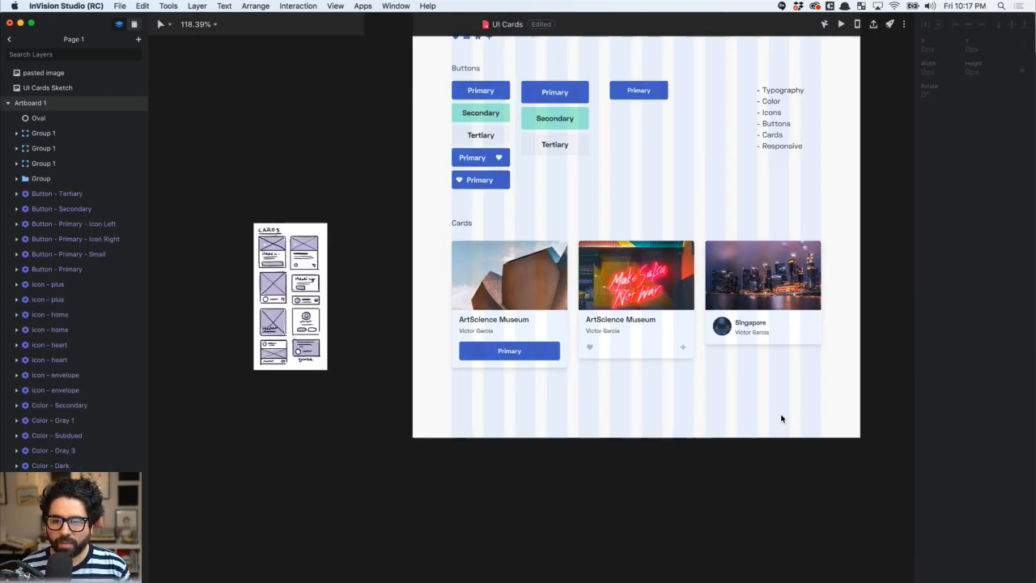
scroll(781, 415, "right", 2)
scroll(698, 299, "right", 8)
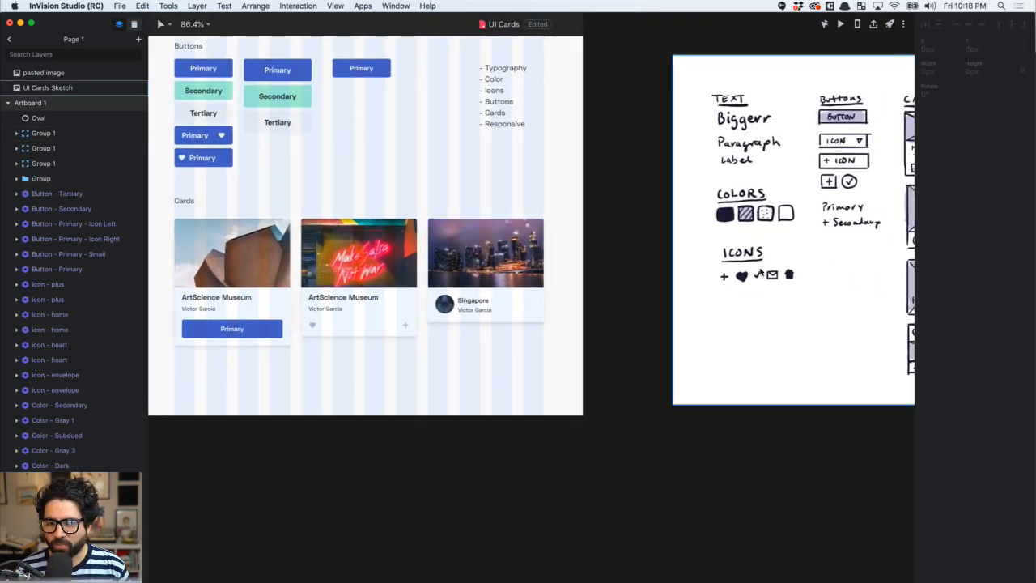
scroll(564, 324, "left", 6)
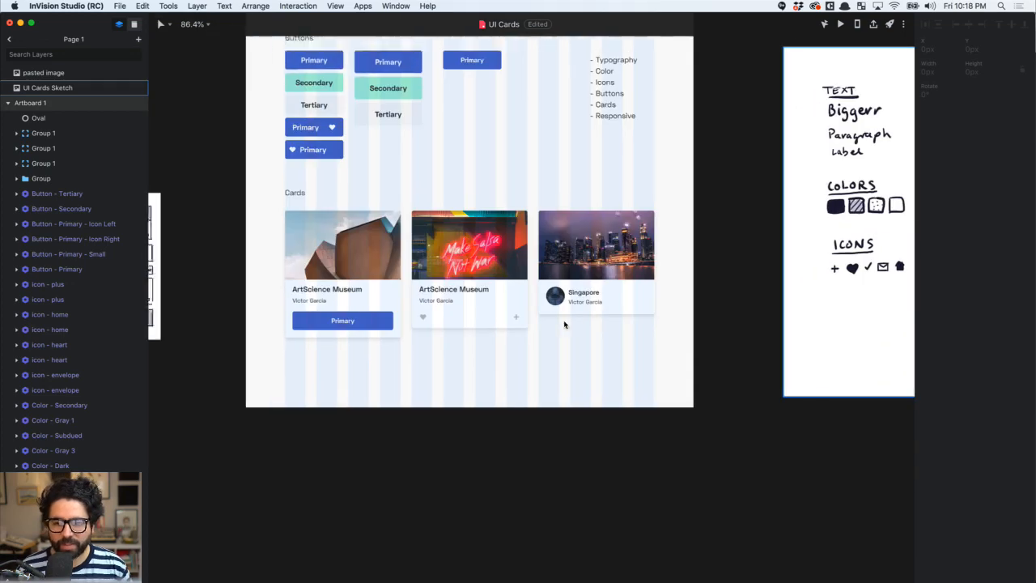
left_click(497, 245)
left_click(539, 354)
left_click_drag(486, 416, 516, 566)
scroll(583, 345, "down", 1)
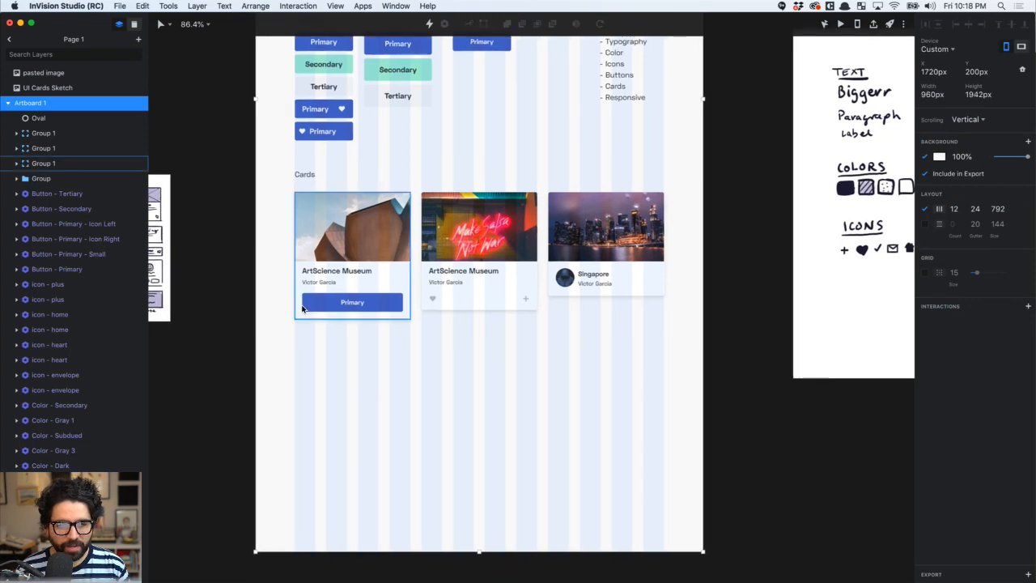
Compare the finished cards with the card layouts in the UI sketch beside the artboard
left_click(353, 267)
scroll(557, 247, "right", 6)
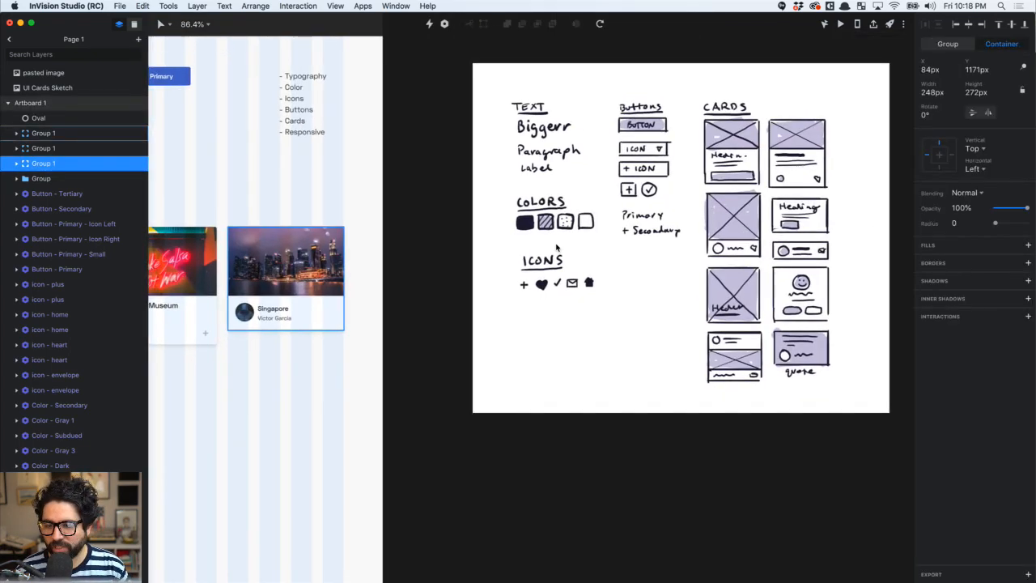
scroll(557, 247, "left", 6)
scroll(900, 174, "right", 4)
scroll(901, 174, "right", 2)
scroll(900, 174, "left", 8)
left_click(600, 191)
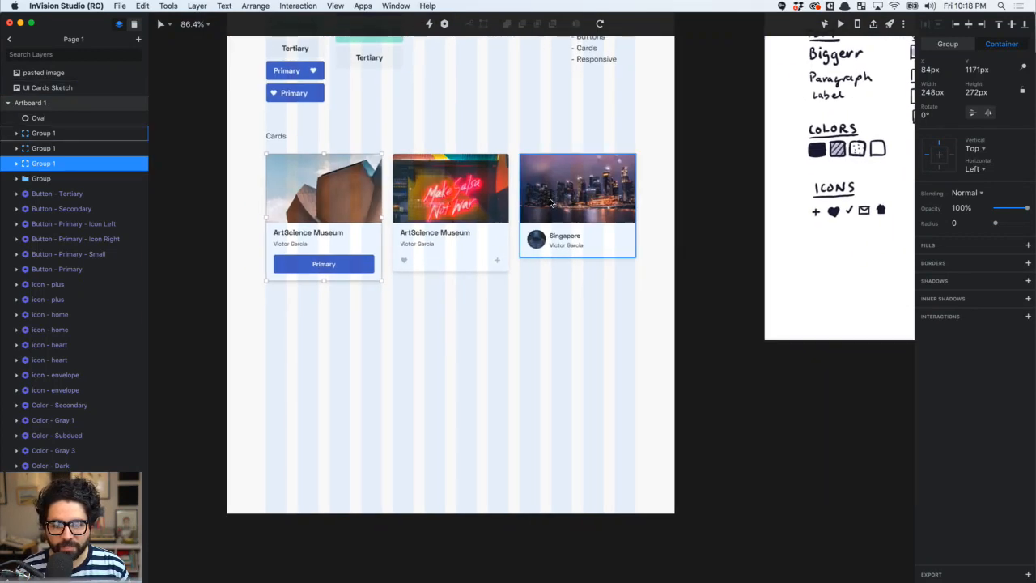
left_click_drag(581, 203, 580, 329)
key("super+z")
Cut the avatar circle from the artboard and paste it inside the third card's group, above its white background
left_click(536, 239)
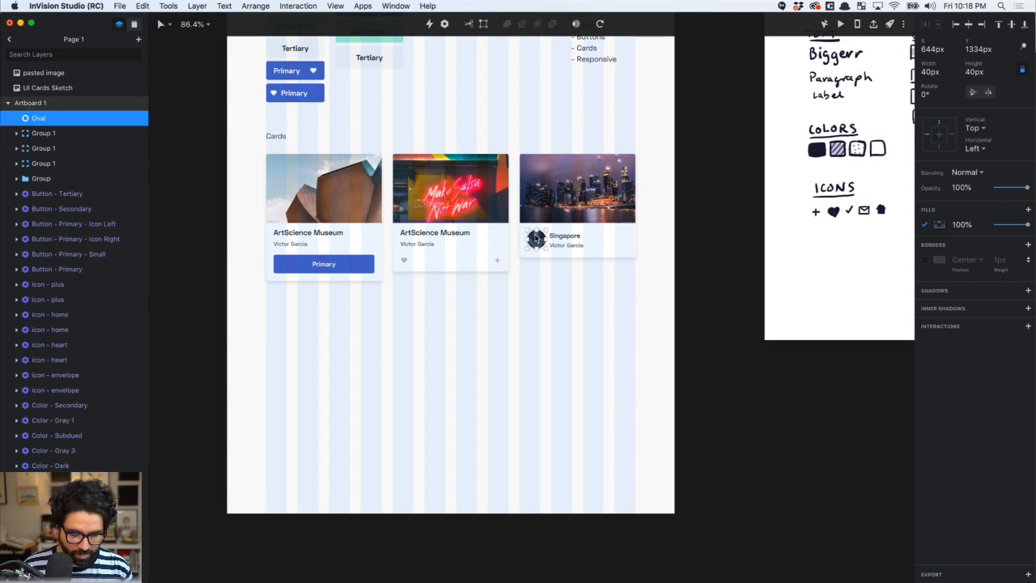
key("super+x")
double_click(539, 241)
key("super+v")
scroll(538, 241, "up", 6)
scroll(539, 242, "up", 5)
key("super+z")
left_click(532, 261)
key("super+v")
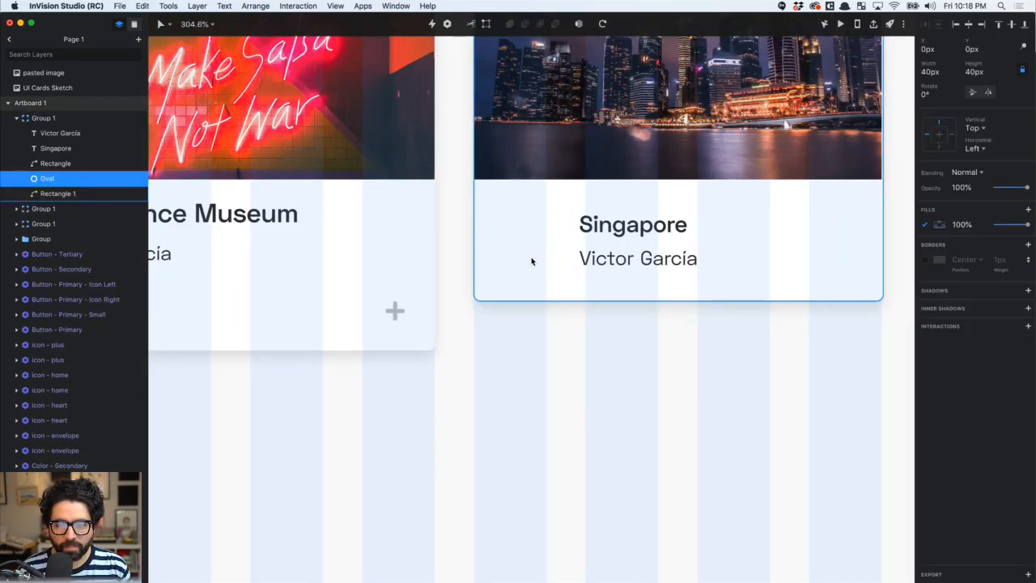
Position the avatar in the white area below the third card's photo, at X 16 px and Y 166 px
left_click(1021, 25)
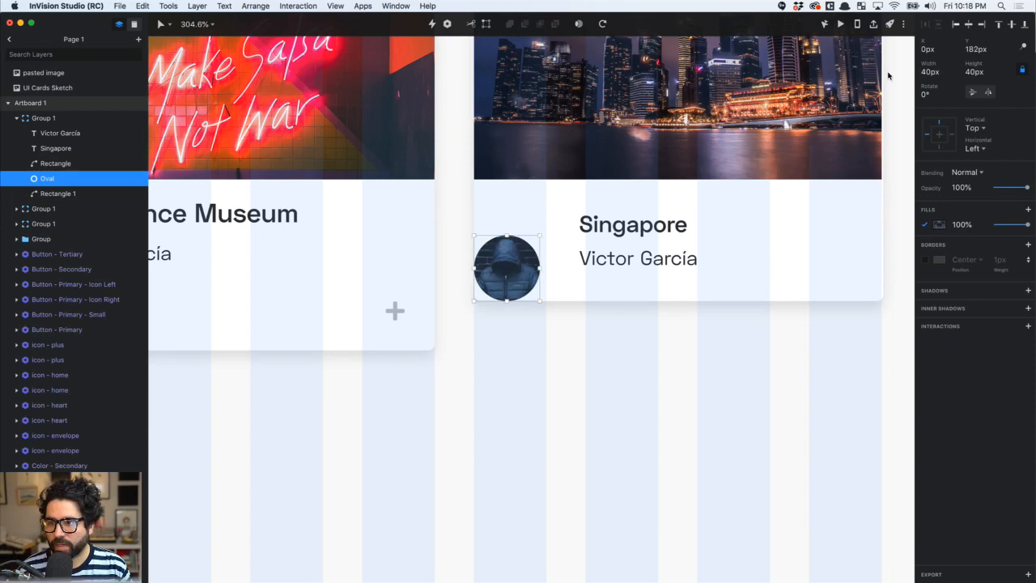
left_click_drag(527, 287, 533, 275)
key("Right")
key("Right")
key("Right")
key("Right")
key("Right")
key("Right")
key("Right")
key("Up")
key("Up")
key("Up")
key("Up")
key("Right")
key("Right")
key("Right")
key("Up")
key("Right")
key("Up")
key("Right")
key("Right")
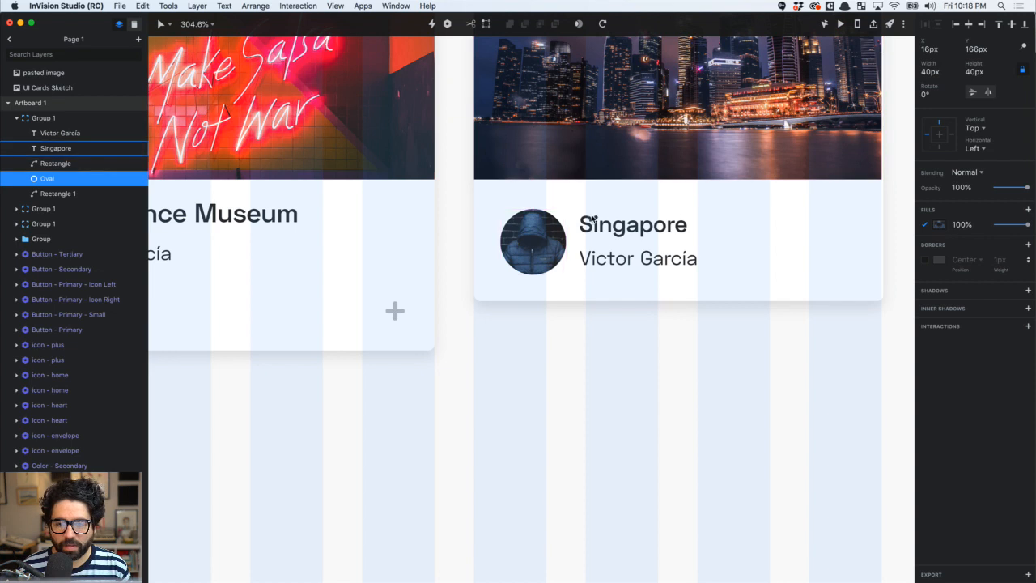
Set the Singapore title's line height to 20 and move the title down to Y 167 px
left_click(596, 226)
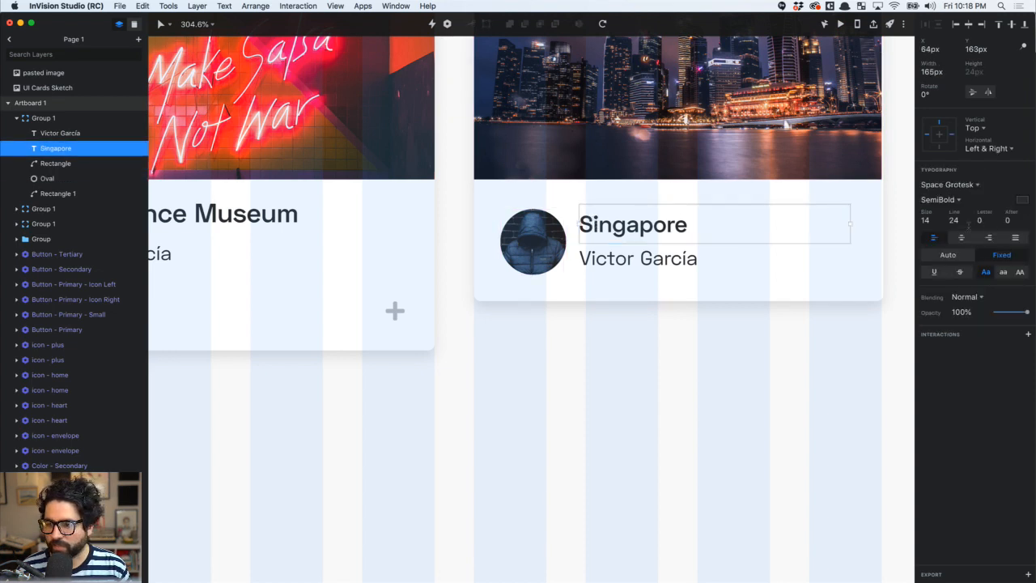
key("Down")
key("Down")
key("Down")
key("Down")
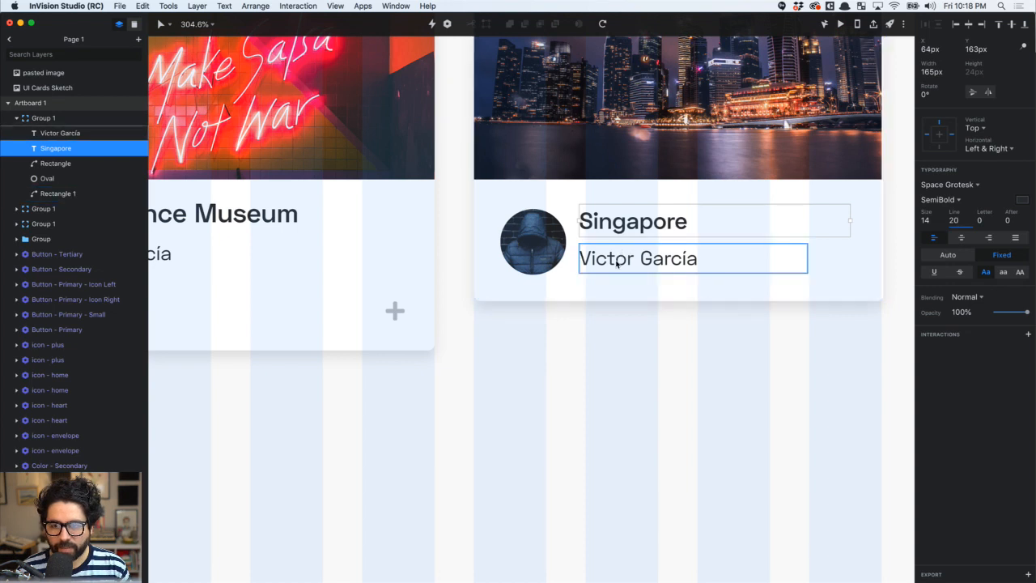
key("Down")
key("Down")
key("Down")
key("Down")
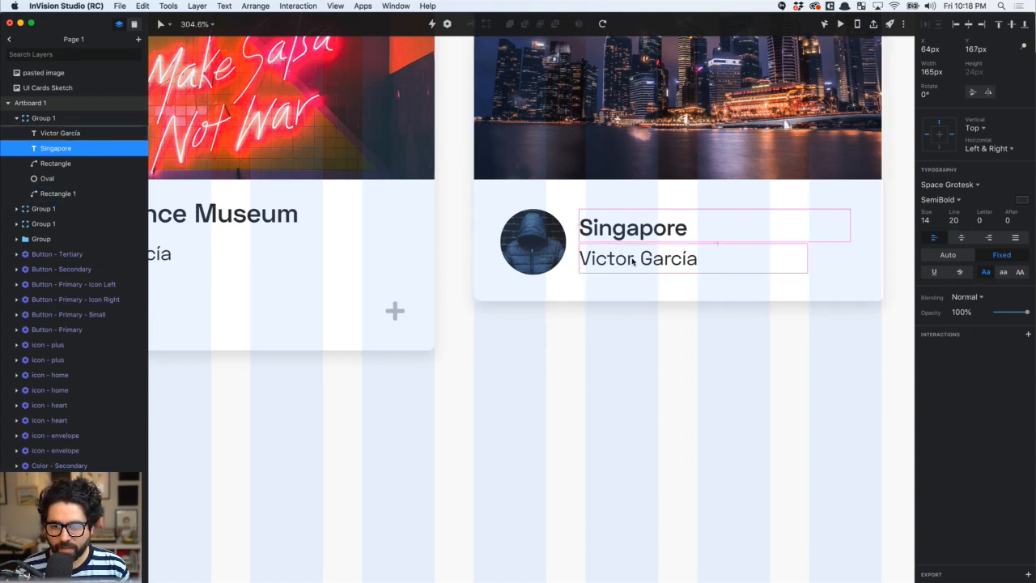
Set the Singapore title's line height to 22 and move the title up to Y 165 px
left_click(632, 261, "shift")
left_click(533, 243, "shift")
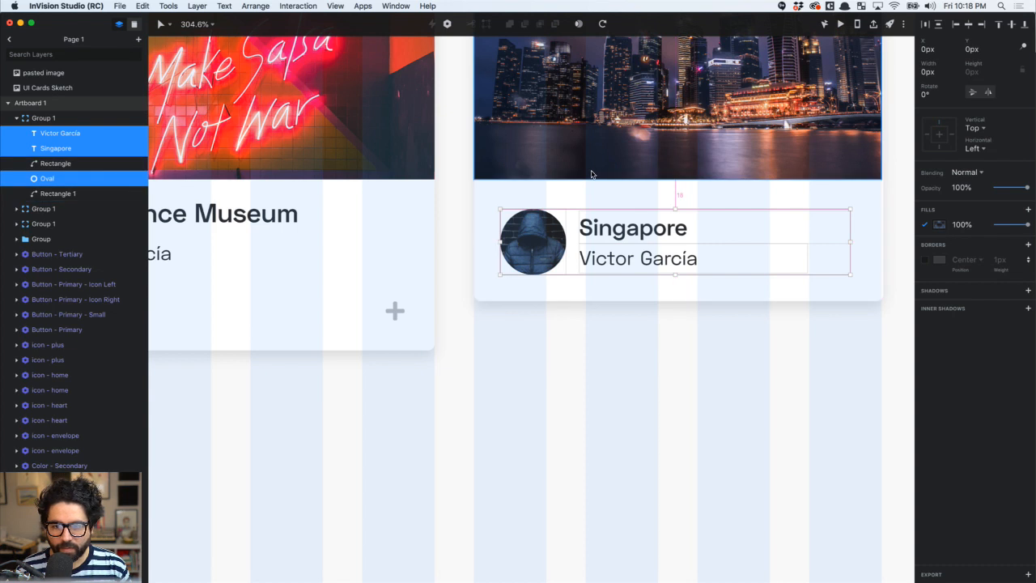
left_click(572, 354)
left_click(621, 234)
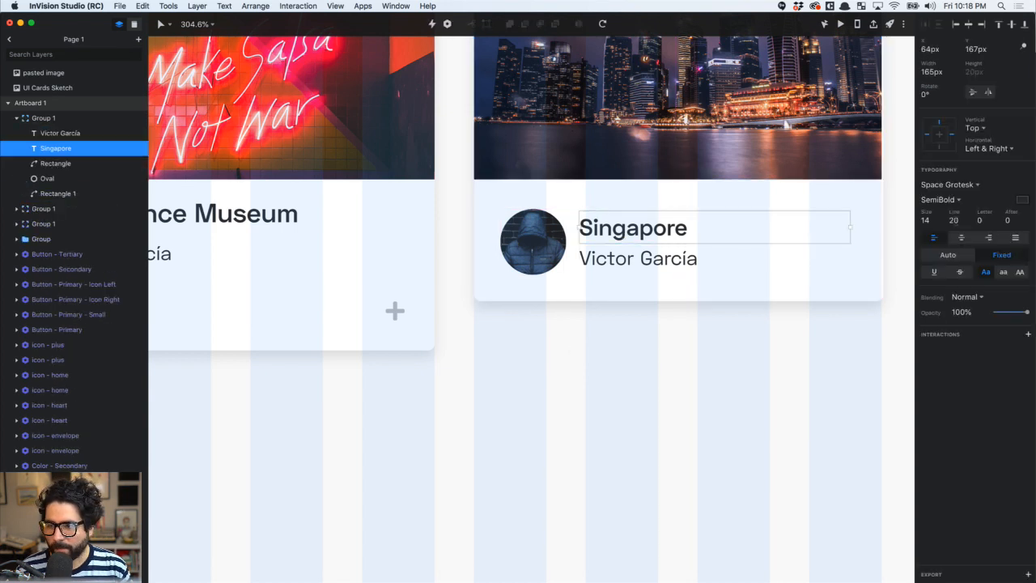
key("Up")
key("Up")
left_click(678, 232)
key("Up")
key("Up")
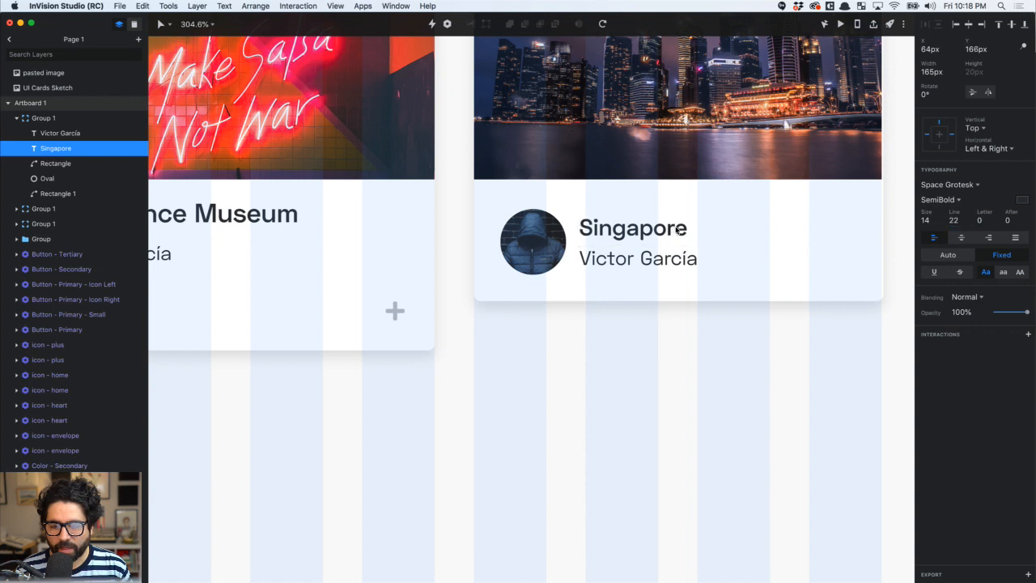
Group the Singapore title with the author line and align that group's vertical centre with the avatar
left_click(614, 242, "shift")
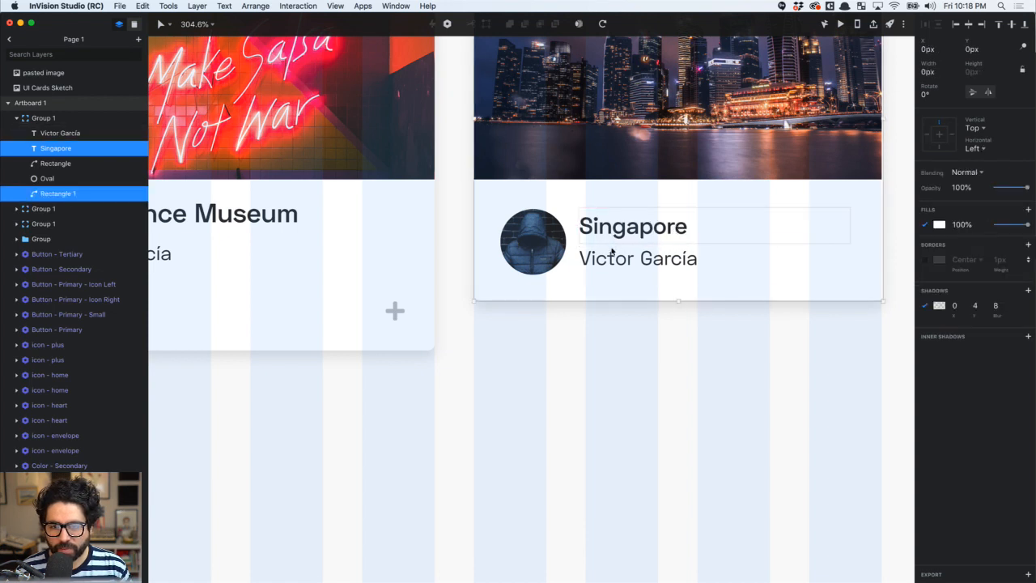
left_click(615, 257)
left_click(613, 231, "shift")
key("super+g")
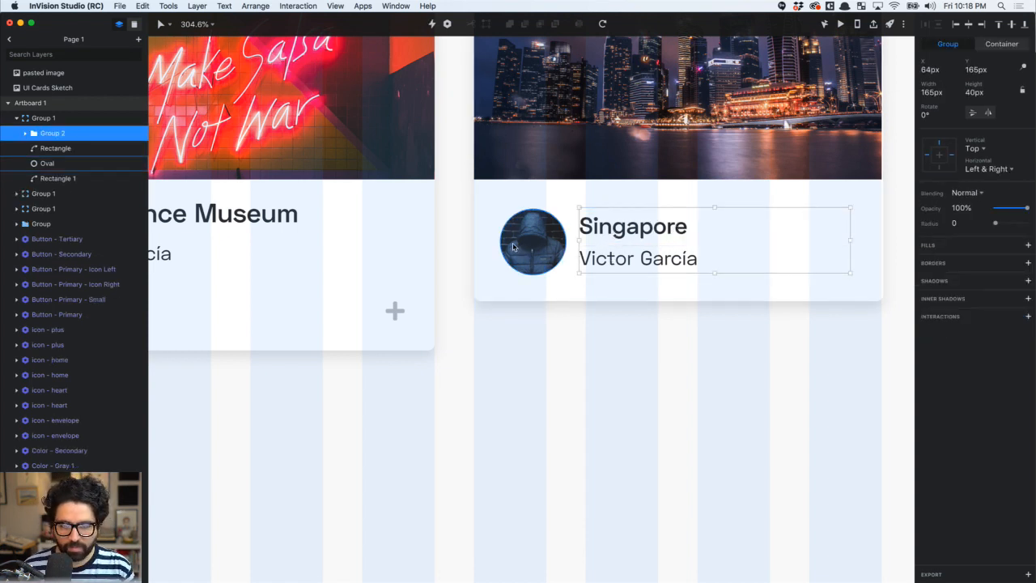
left_click(522, 247, "shift")
left_click(1011, 24)
key("alt")
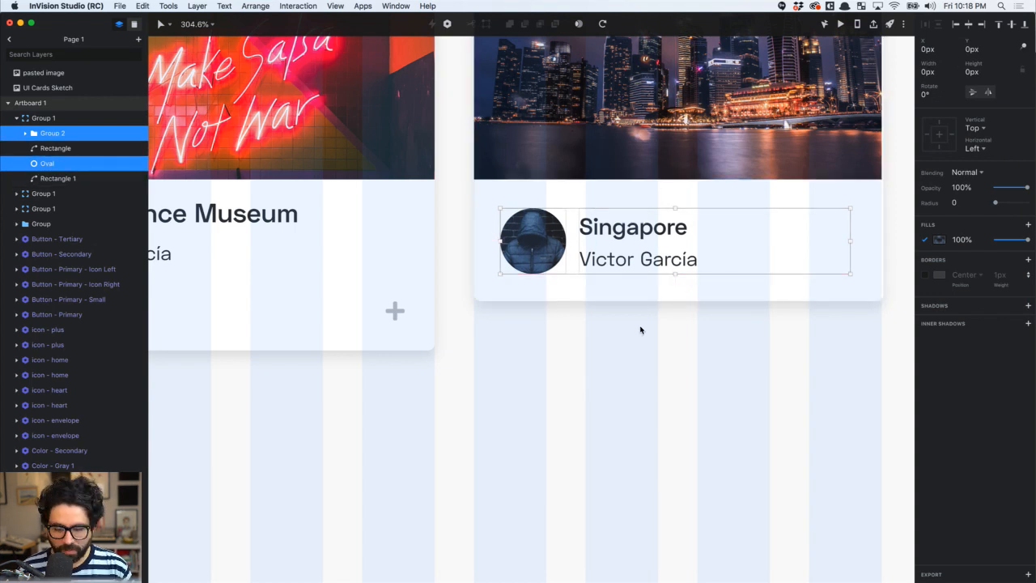
Group the avatar with the text group and set the new group's Y position to 164 px
key("Delete")
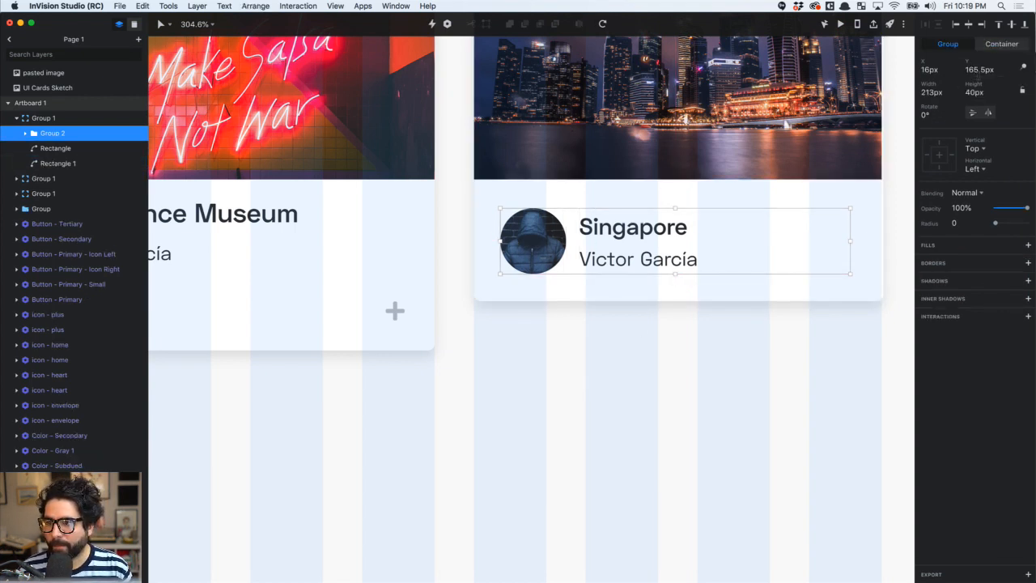
key("Return")
key("alt")
Shorten the third card's white background rectangle to a height of 220 px
left_click(534, 292)
key("super+Up")
key("super+Up")
key("alt")
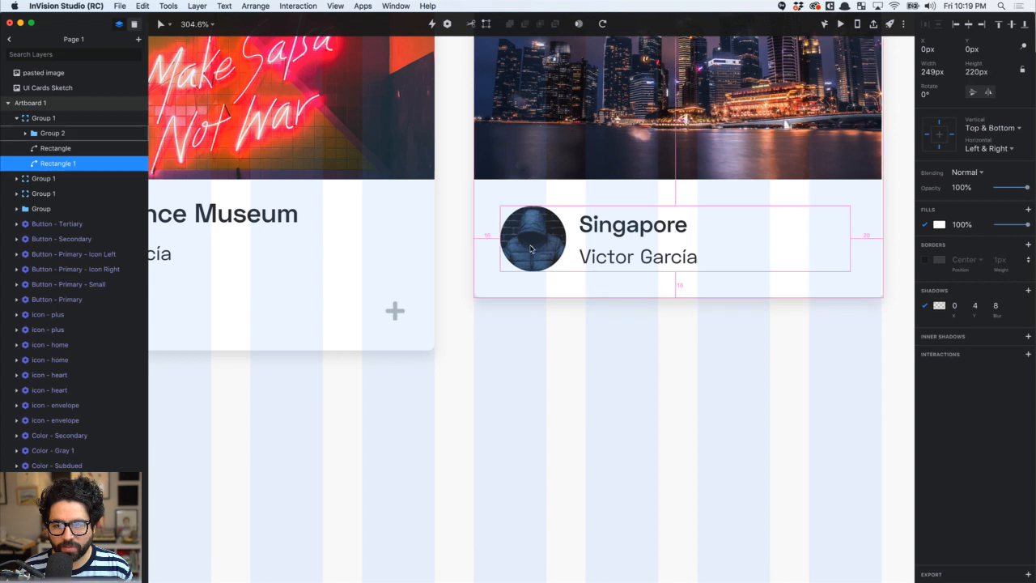
left_click(629, 406)
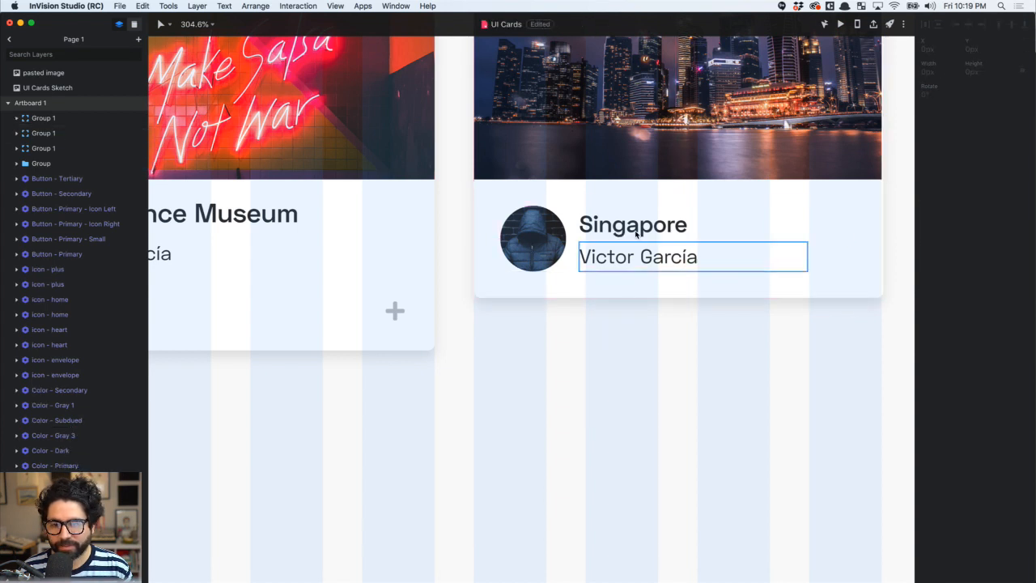
Widen the Singapore title's text box to 168 px
left_click(633, 226, "super")
left_click(631, 260, "shift+super")
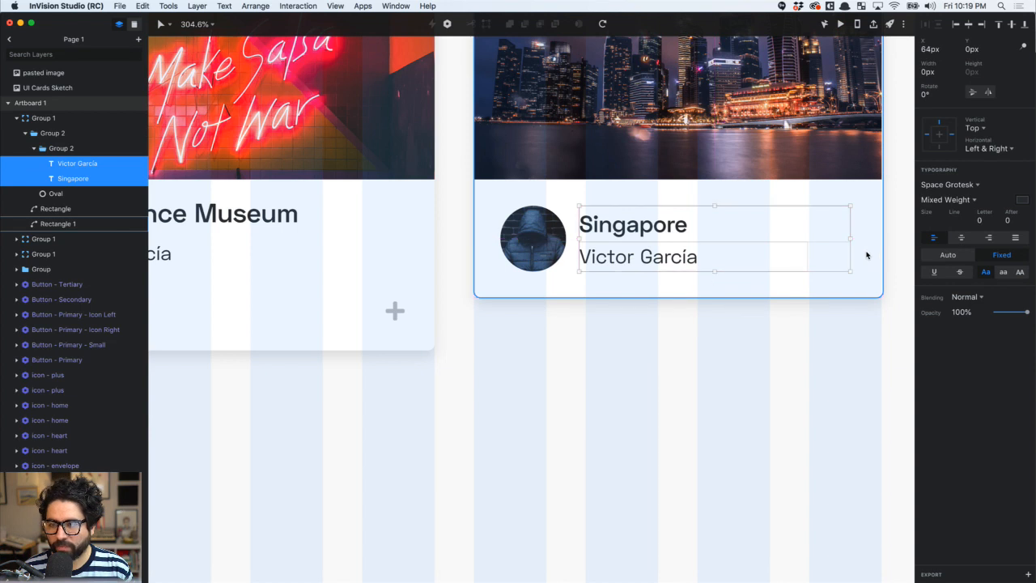
left_click(748, 380)
left_click(652, 222, "super")
key("alt")
key("super+Right")
key("super+Right")
left_click(772, 405)
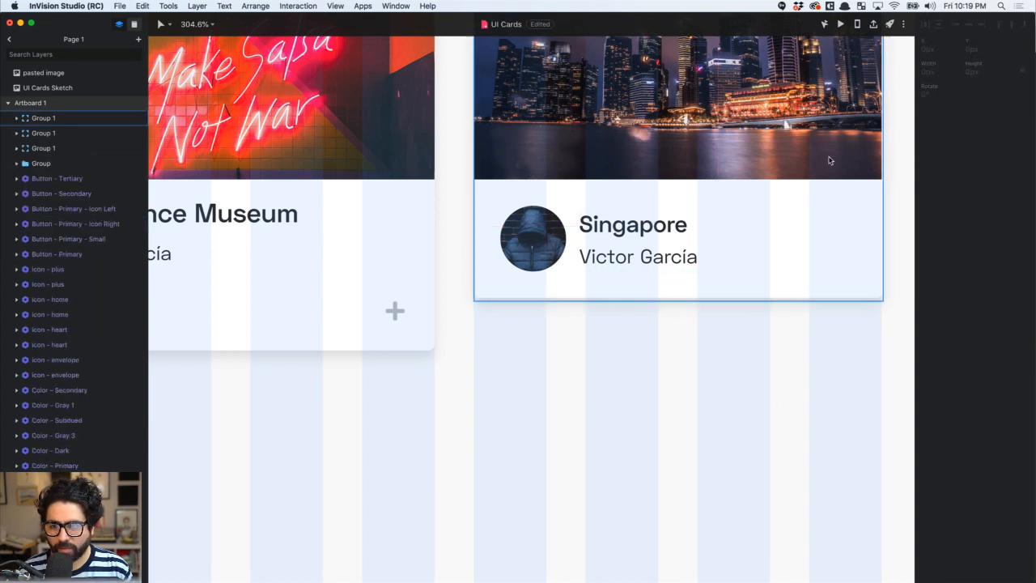
Set the third card's overall width to 248 px
left_click(827, 157)
scroll(827, 157, "down", 3)
scroll(828, 159, "right", 3)
scroll(829, 159, "up", 2)
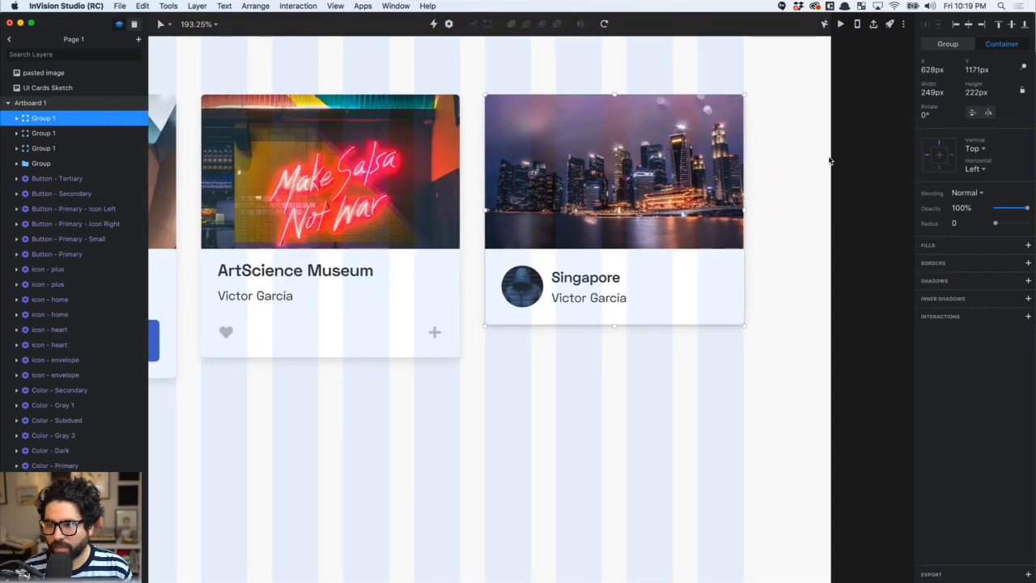
key("super+Left")
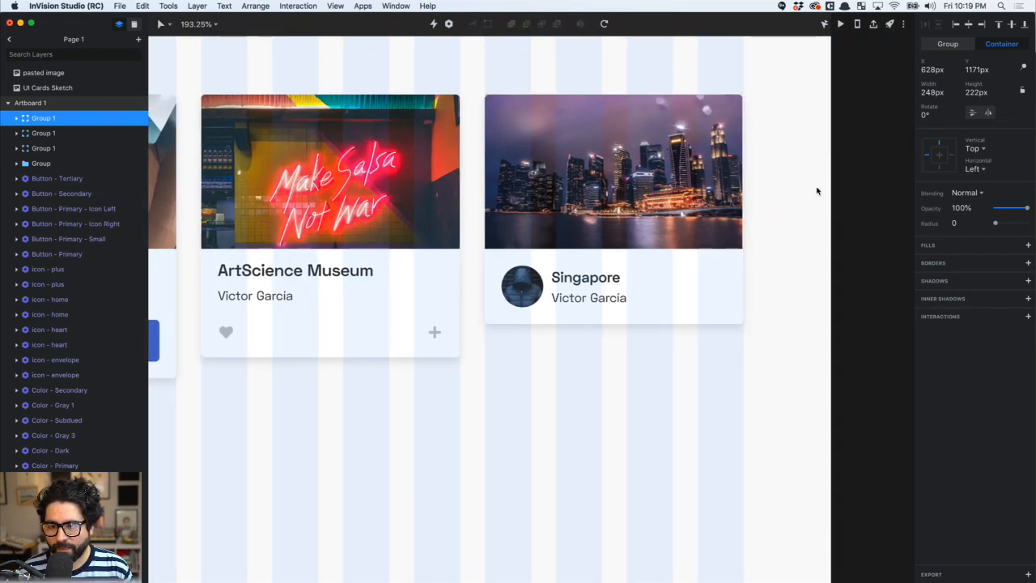
Refit the third card's bounds to its contents, 220 px high, by converting it to a group and back to a container
scroll(721, 328, "up", 2)
left_click(700, 183)
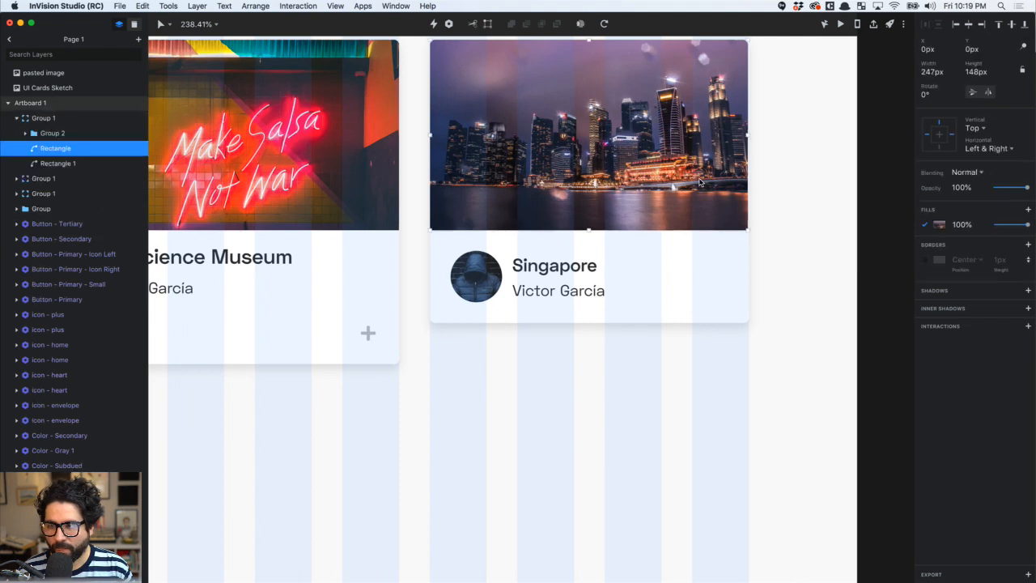
left_click(563, 269)
left_click(564, 293, "shift")
left_click(639, 148)
left_click(961, 44)
left_click(1016, 42)
left_click(555, 459)
Set the width of the author line's text box in the third card to 168 px
double_click(553, 270)
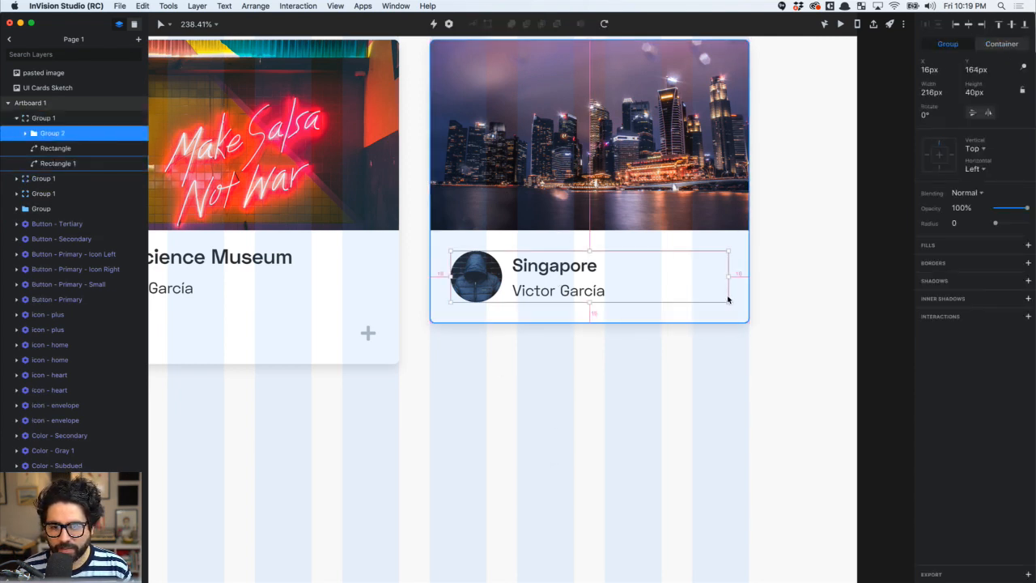
double_click(550, 267)
left_click(582, 291, "shift")
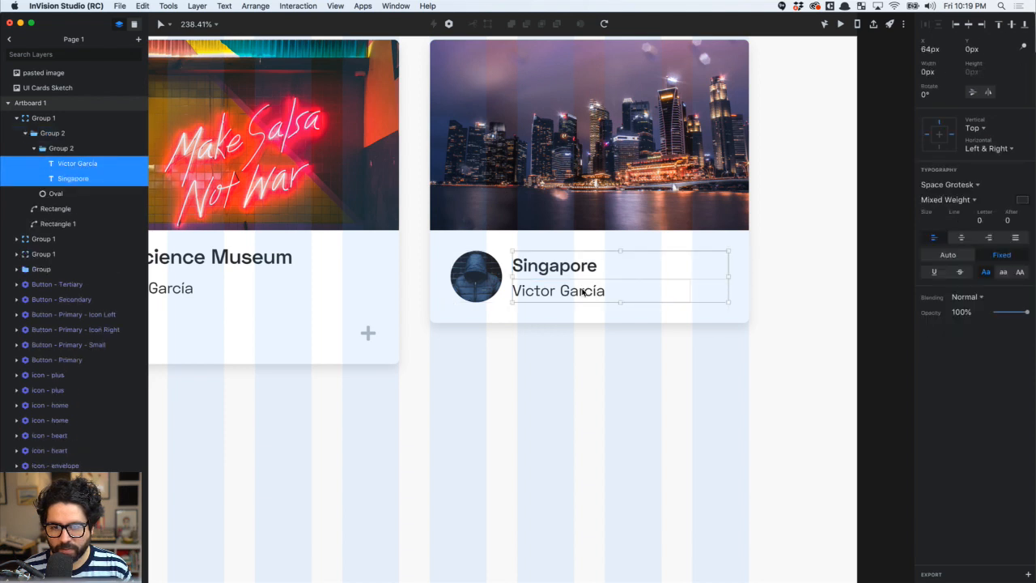
left_click(599, 370)
left_click(581, 274)
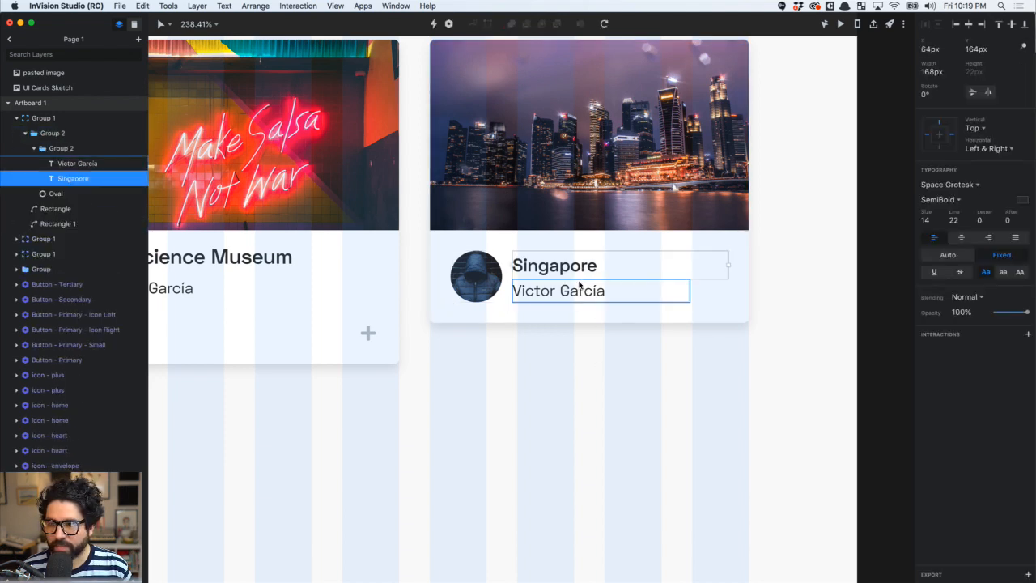
left_click(579, 288)
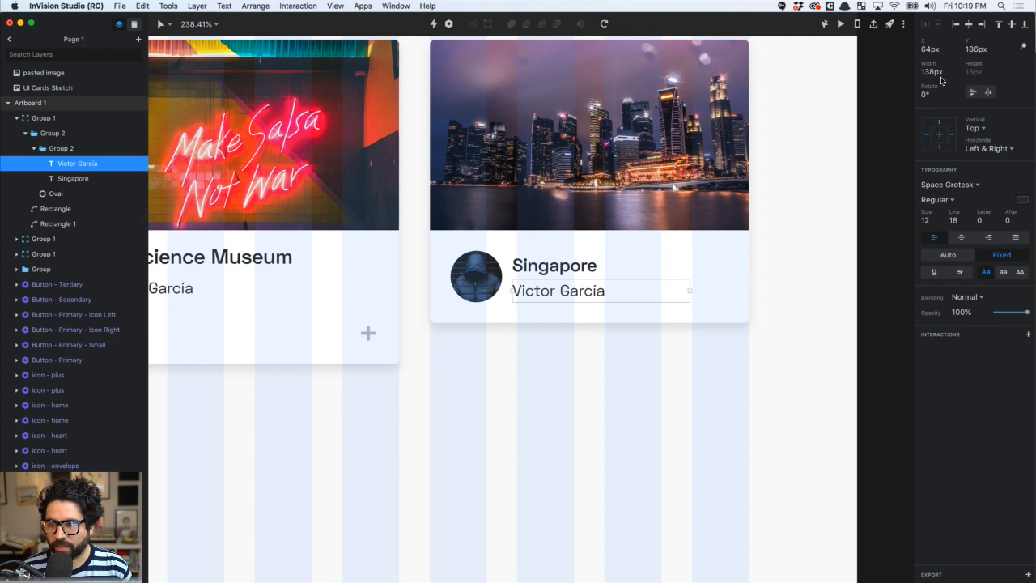
type("68")
key("Return")
left_click(601, 347)
Check the bounds of the avatar and text group in the third card, and review the whole cards section
left_click(564, 284)
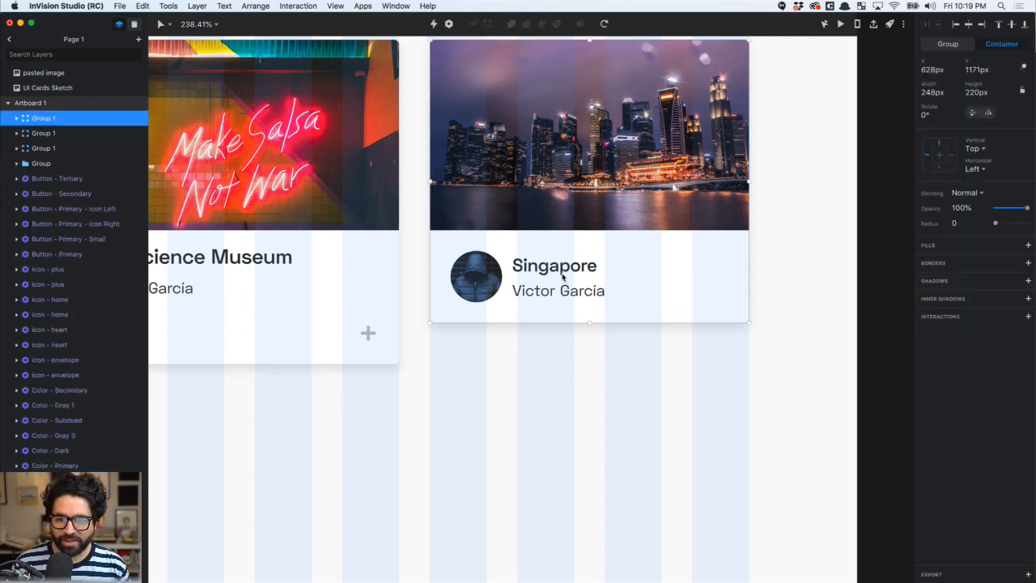
double_click(559, 266)
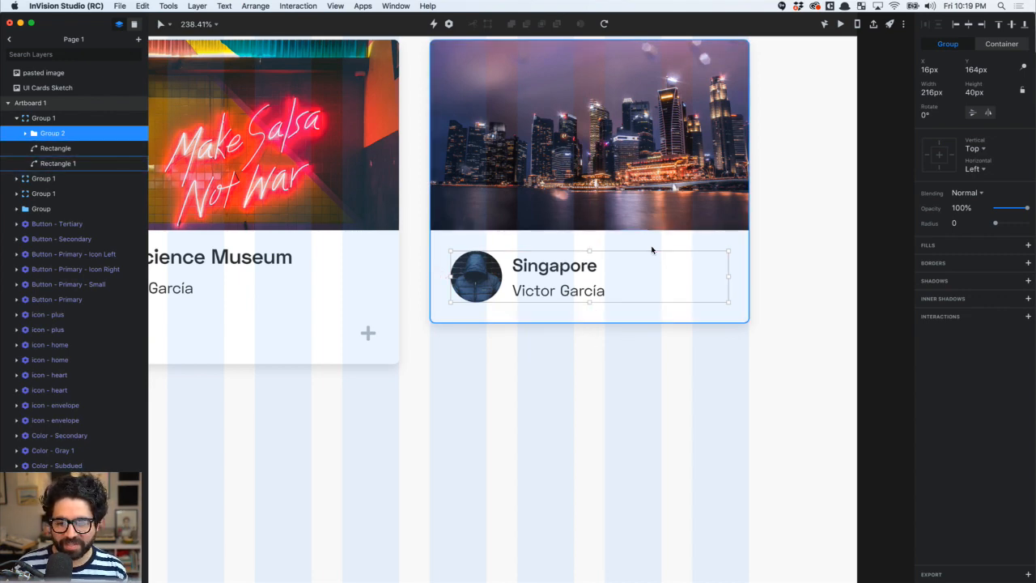
scroll(652, 247, "up", 5)
scroll(625, 197, "down", 5)
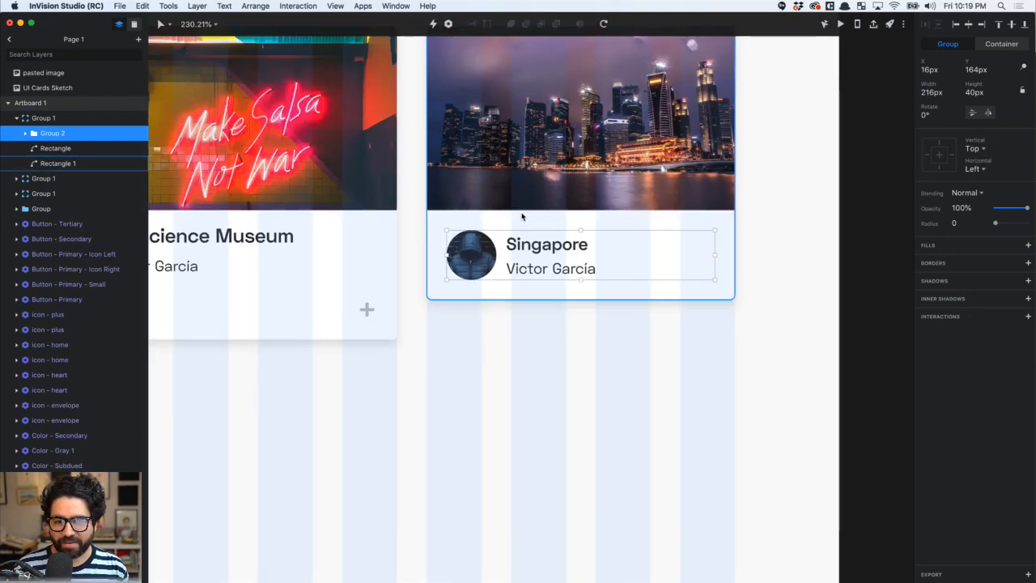
left_click(572, 389)
scroll(572, 389, "down", 3)
left_click(566, 246)
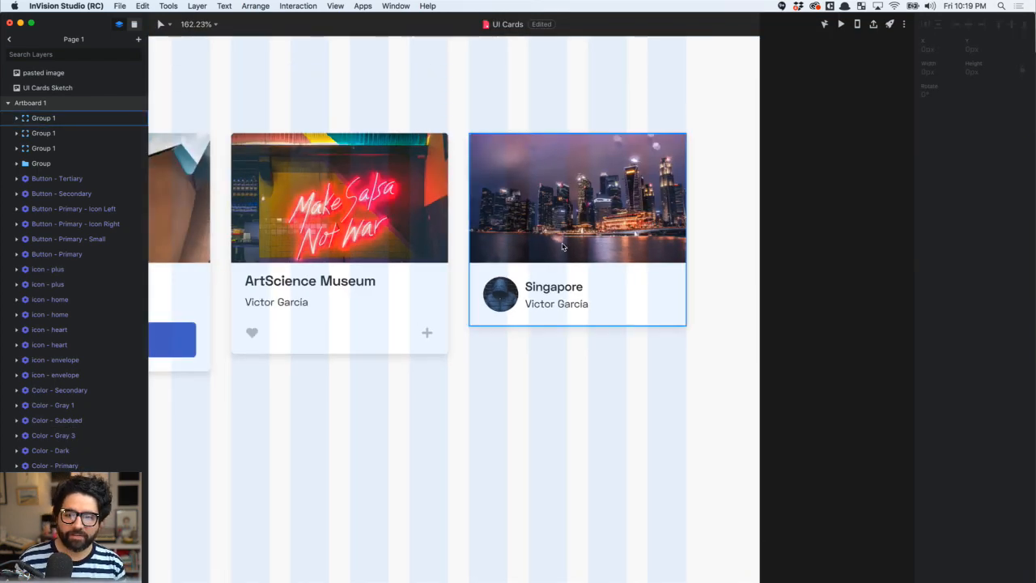
left_click(551, 376)
scroll(551, 376, "down", 5)
scroll(551, 377, "left", 1)
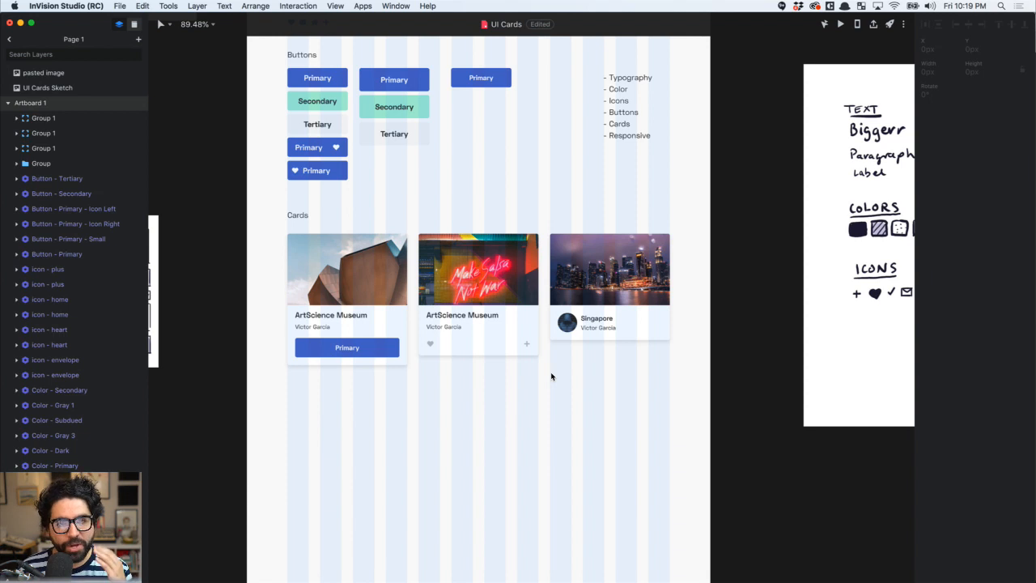
Move all three cards together up toward the Cards heading, to Y 1162 px
scroll(550, 375, "down", 3)
scroll(550, 375, "left", 3)
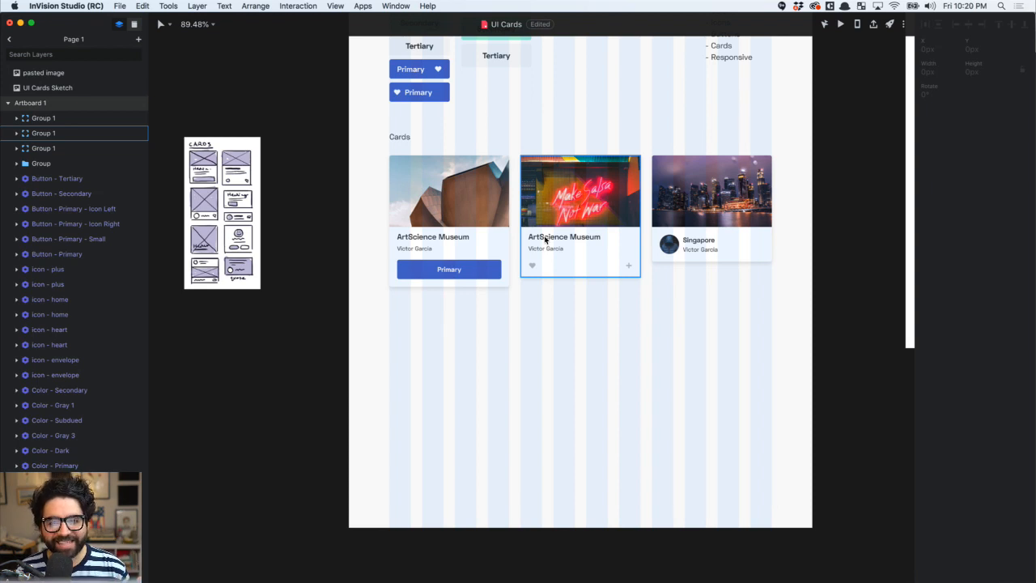
left_click_drag(344, 198, 778, 222)
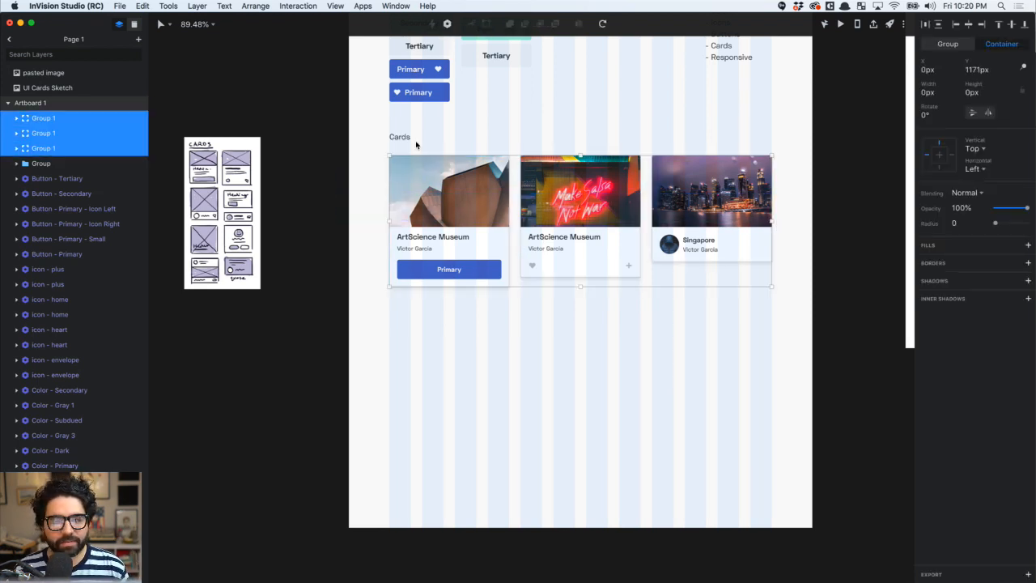
key("shift+Up")
key("Down")
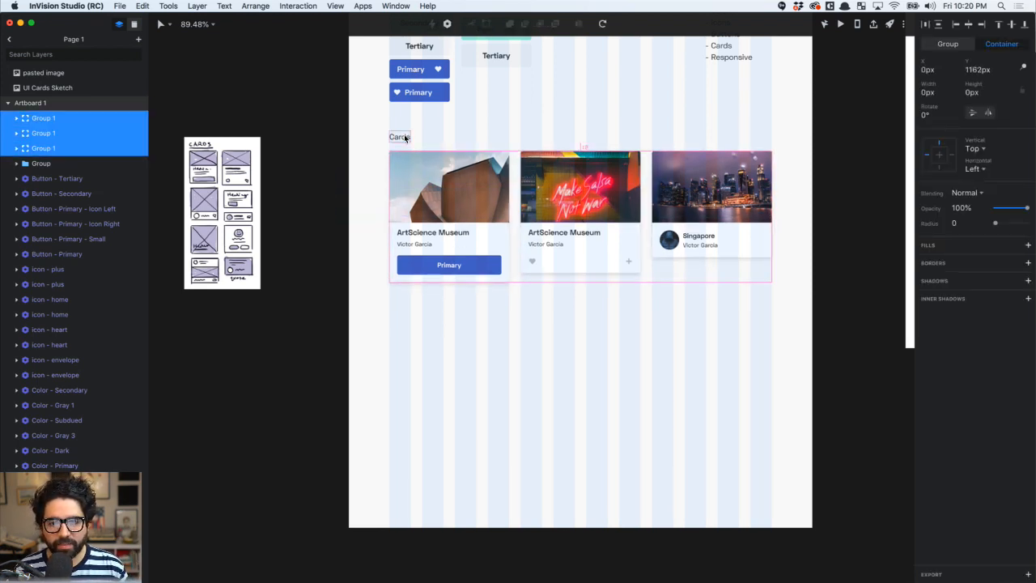
Consult the card layouts in the UI sketch and duplicate the Singapore card straight below the original, at about Y 1380 px
left_click(465, 327)
scroll(465, 328, "right", 5)
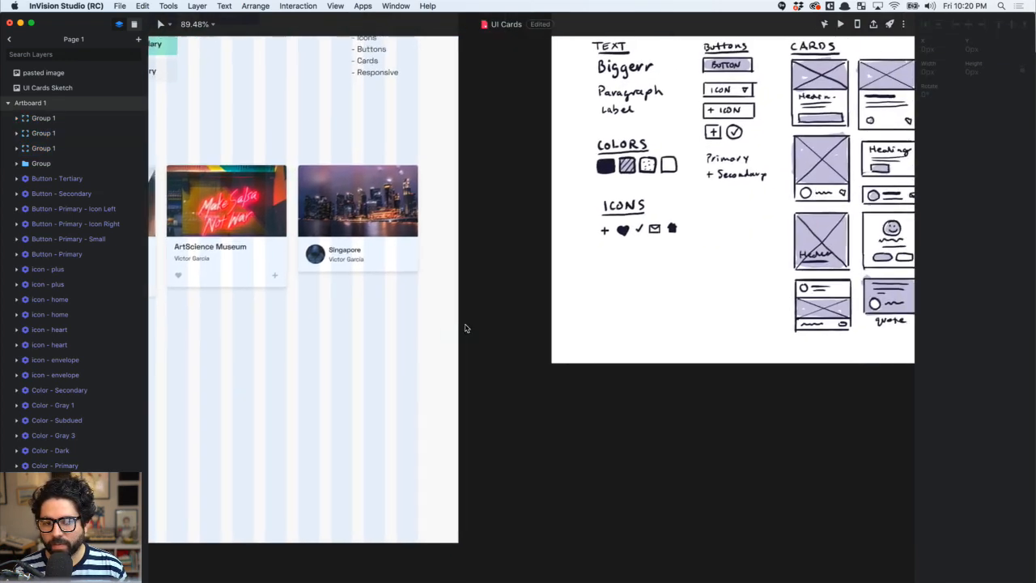
scroll(465, 328, "right", 5)
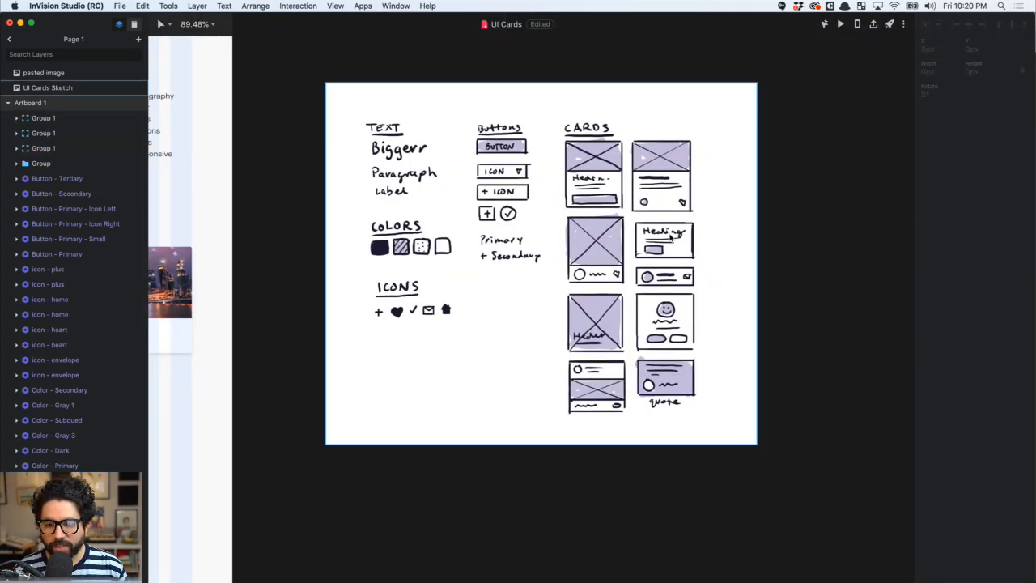
scroll(670, 235, "down", 1)
scroll(555, 283, "left", 10)
left_click_drag(612, 273, 613, 378)
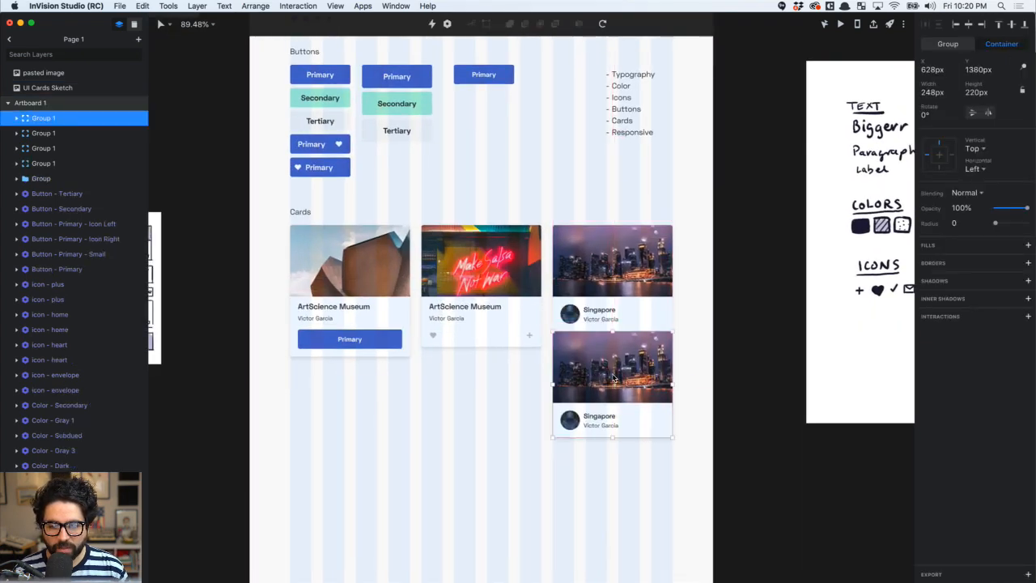
scroll(591, 386, "up", 5)
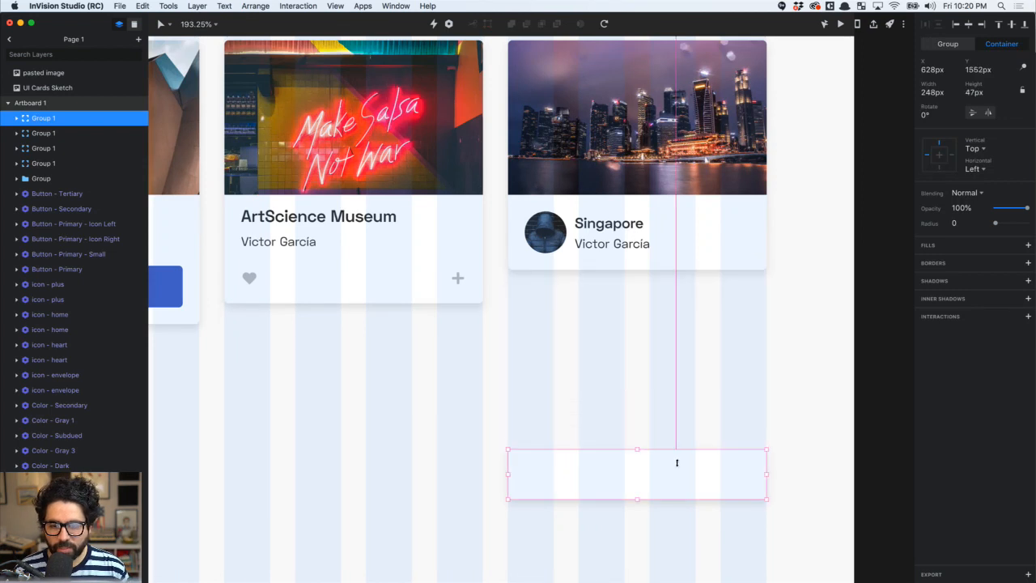
Turn the duplicated Singapore card into a plain group and move its avatar and text row up to about Y 1397 px
left_click(481, 324)
left_click(665, 228)
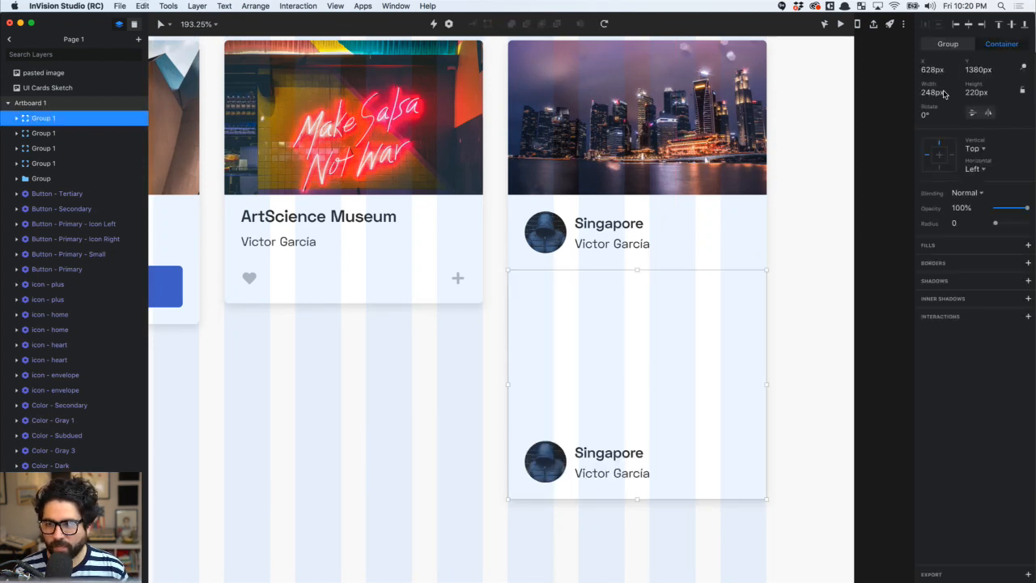
left_click(445, 403)
left_click(590, 458)
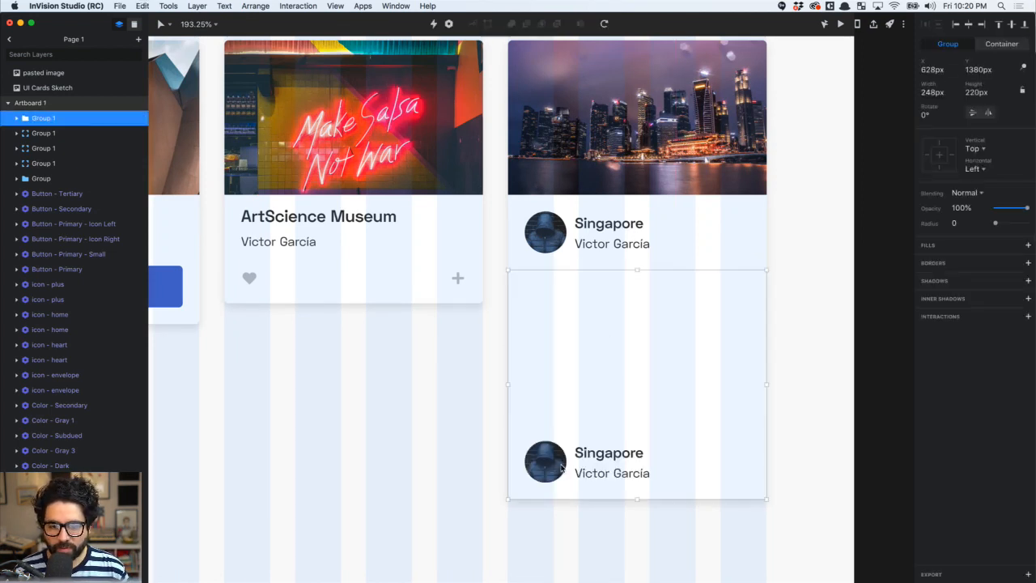
left_click(590, 458)
left_click_drag(601, 454, 605, 281)
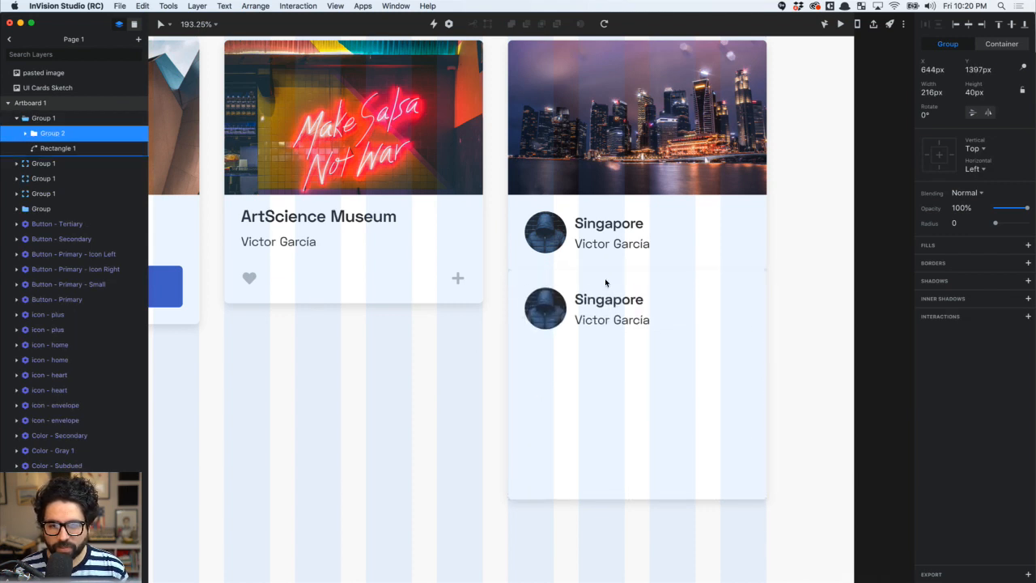
Shorten the duplicate card's white background to 72 px tall, with 16 px of padding around the avatar and text row
left_click(606, 407)
left_click_drag(636, 515, 632, 336)
key("shift+super+Down")
key("super+Up")
key("super+Up")
key("super+Up")
key("super+Up")
key("alt")
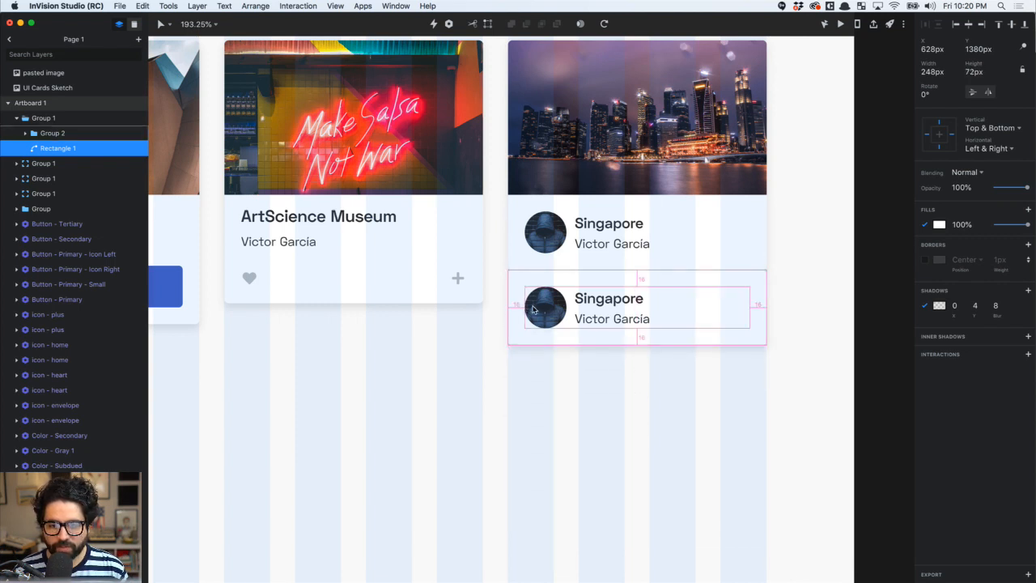
Convert the shortened card back to a container and move it down, clear of the Singapore photo card
left_click(594, 451)
left_click(599, 294)
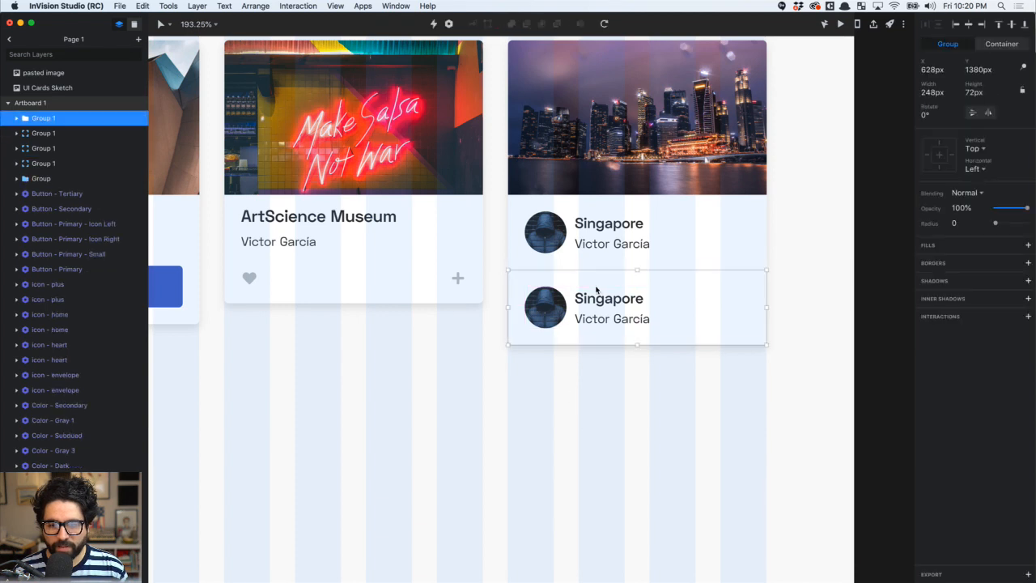
left_click(1002, 45)
left_click_drag(567, 308, 570, 374)
Make the avatar and text row in the Singapore photo card a container and pin the row and its avatar to the bottom
left_click(549, 234, "super")
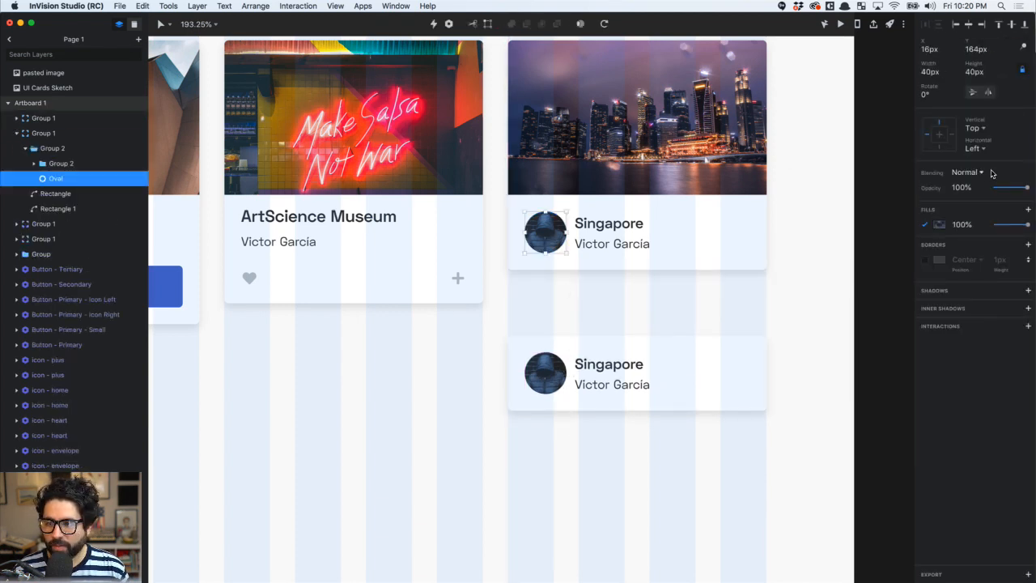
left_click(941, 147)
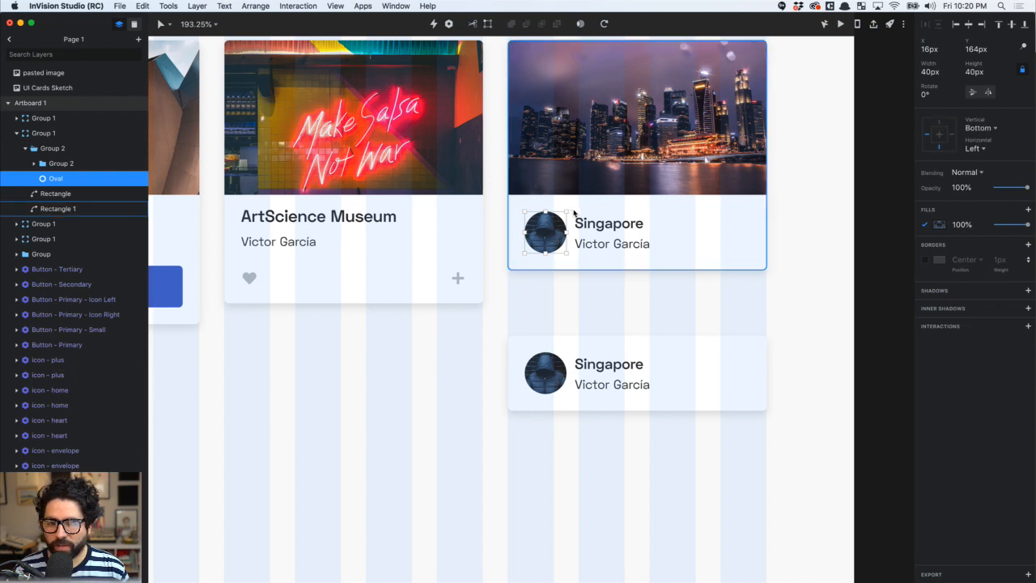
left_click(599, 227)
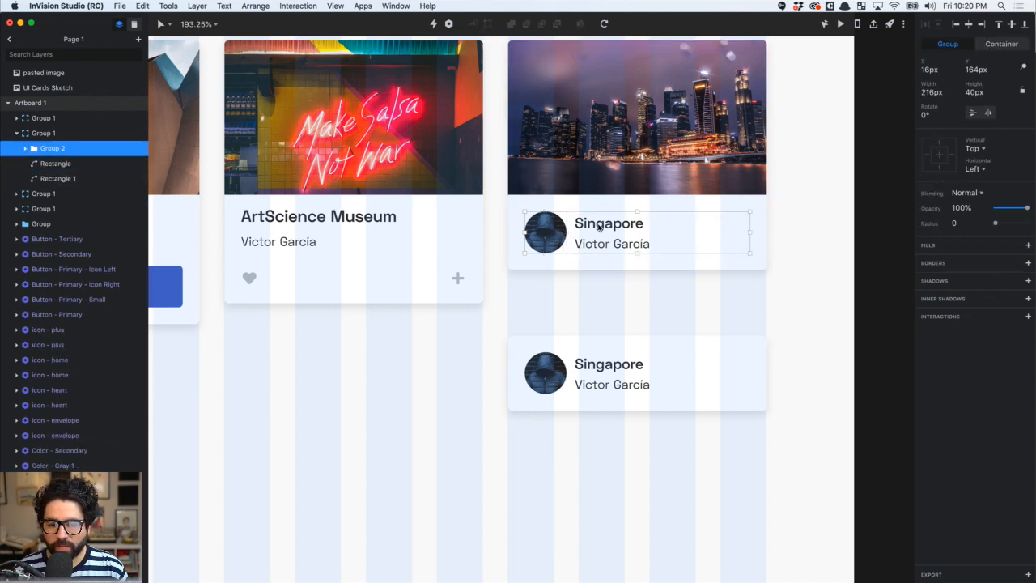
left_click(941, 167)
left_click(941, 145)
left_click(1004, 45)
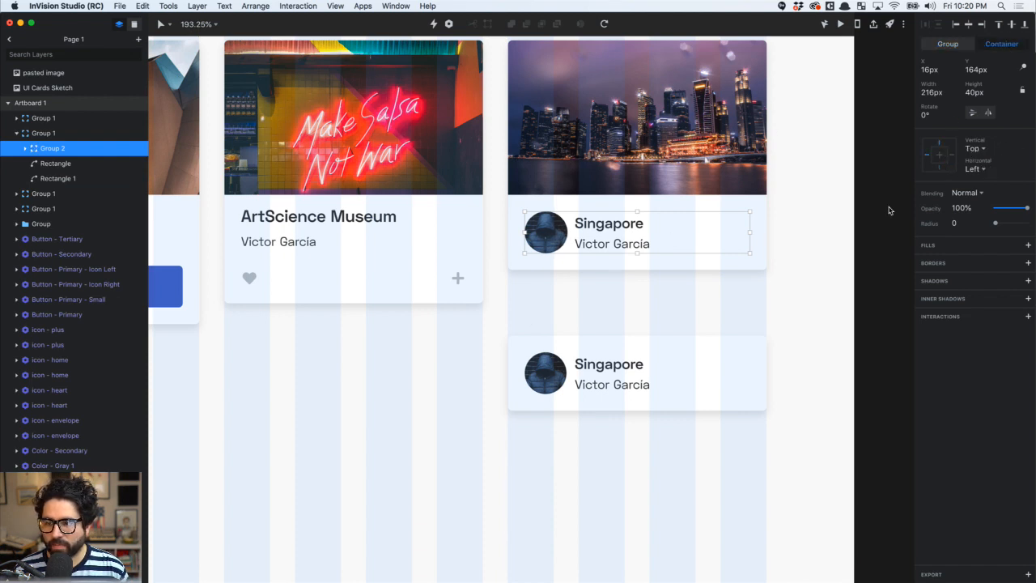
left_click(940, 144)
double_click(622, 229)
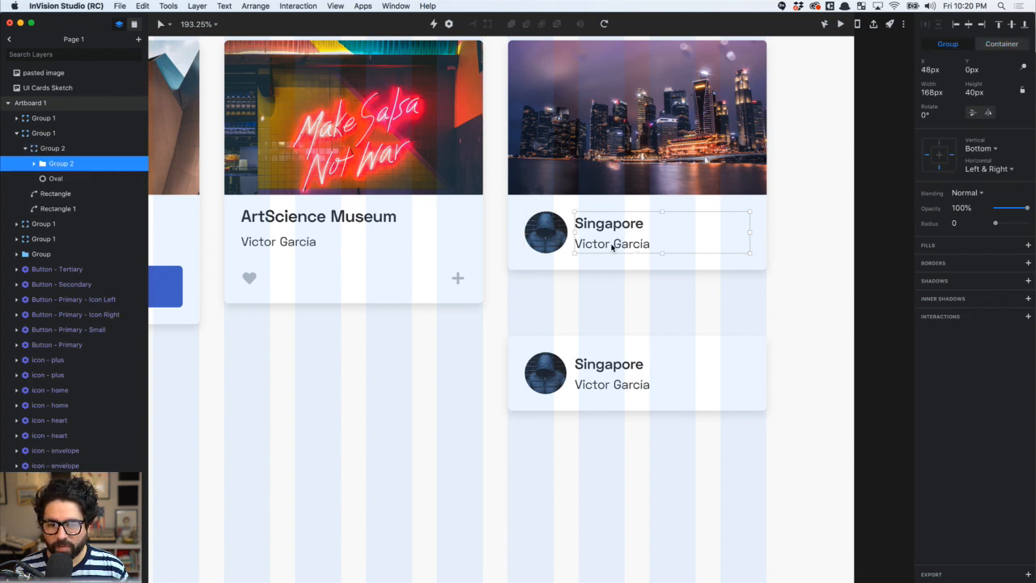
left_click(454, 312)
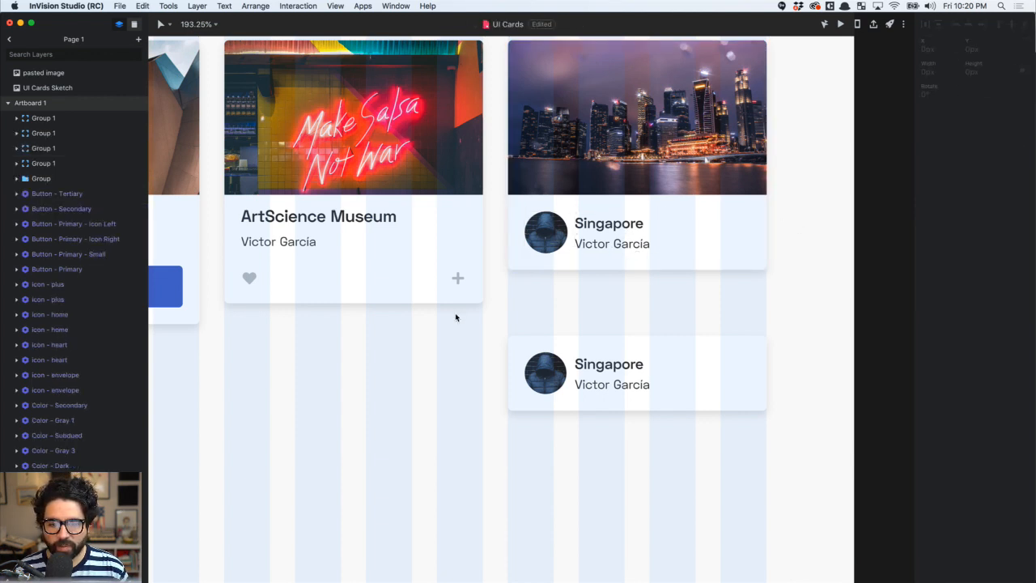
Try stretching the Singapore photo card taller to test its pinning, and undo the resize
left_click(645, 270)
left_click_drag(638, 284, 648, 332)
key("super+z")
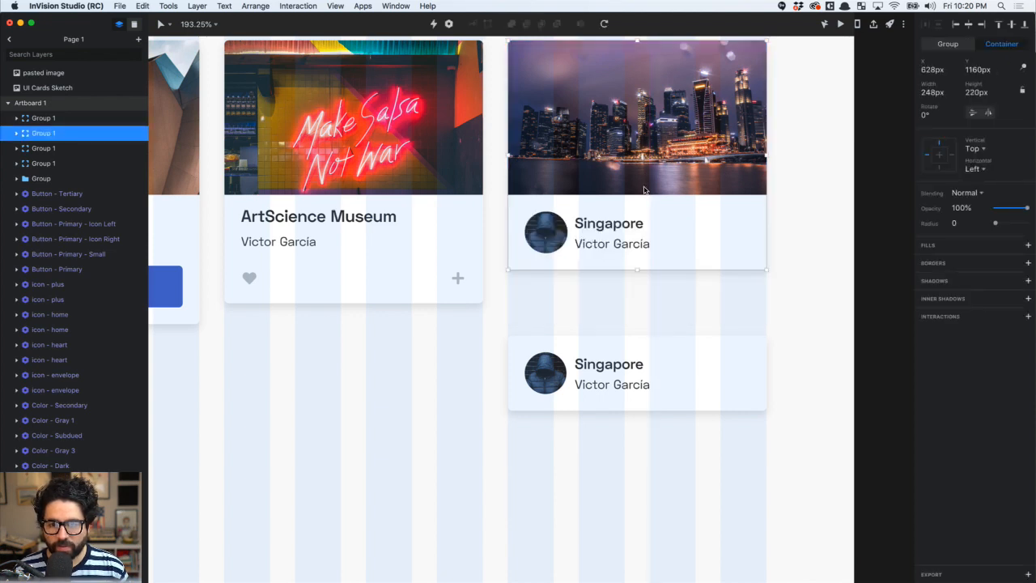
Pin the Singapore card's photo to the top and bottom edges and stretch the card to 252 px tall
double_click(644, 190)
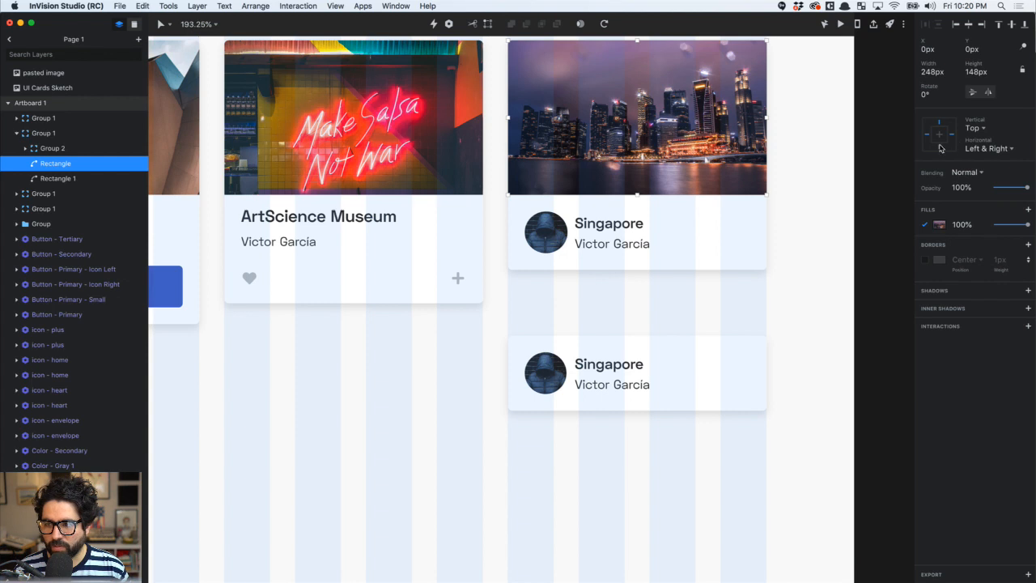
key("Escape")
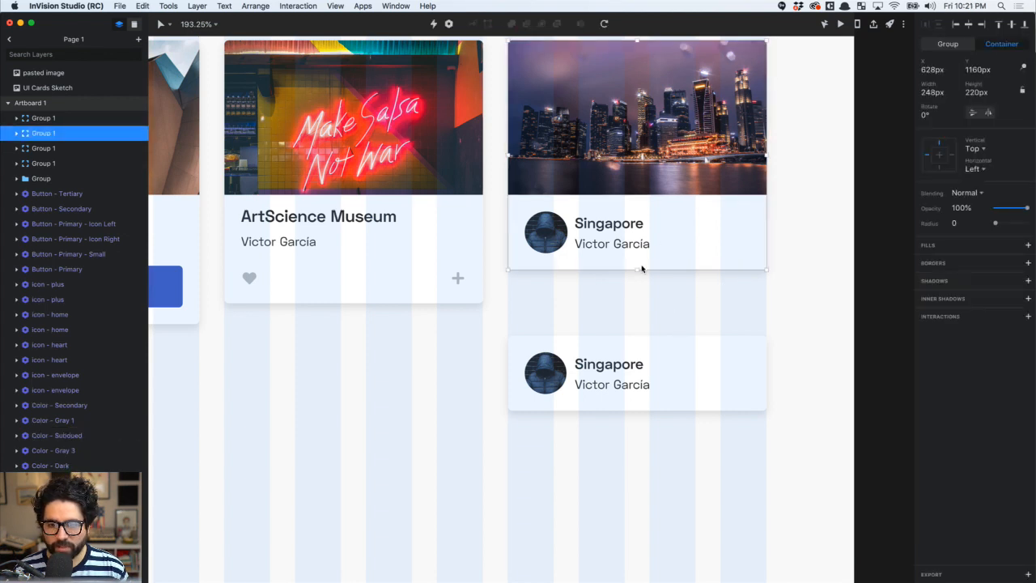
mouse_move(637, 284)
left_mouse_down()
mouse_move(645, 340)
mouse_move(645, 251)
mouse_move(643, 328)
mouse_move(635, 270)
mouse_move(638, 304)
left_mouse_up()
Stretch the second and third photo cards together so they match the first card's height
scroll(638, 304, "down", 5)
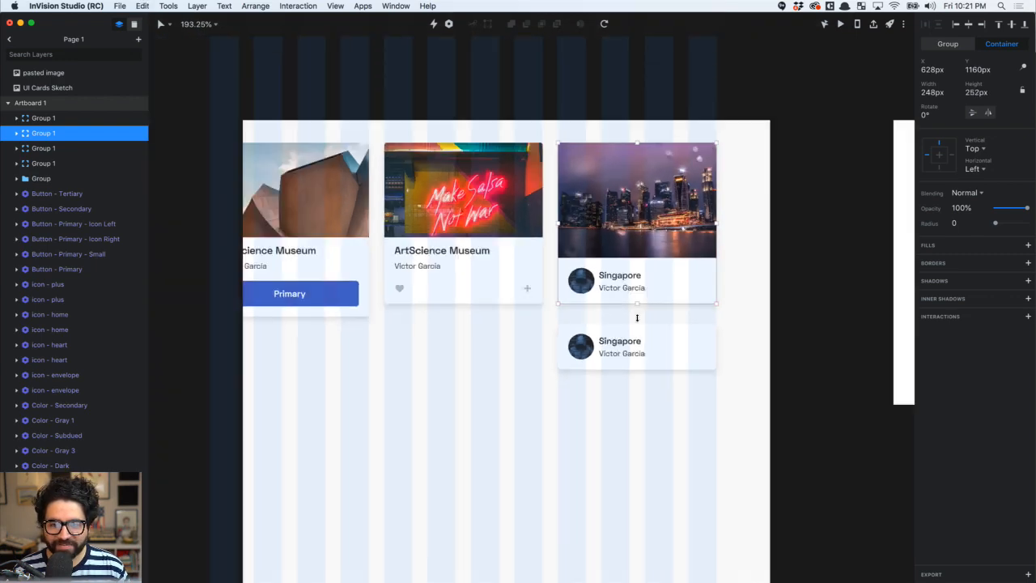
left_click(497, 284, "shift")
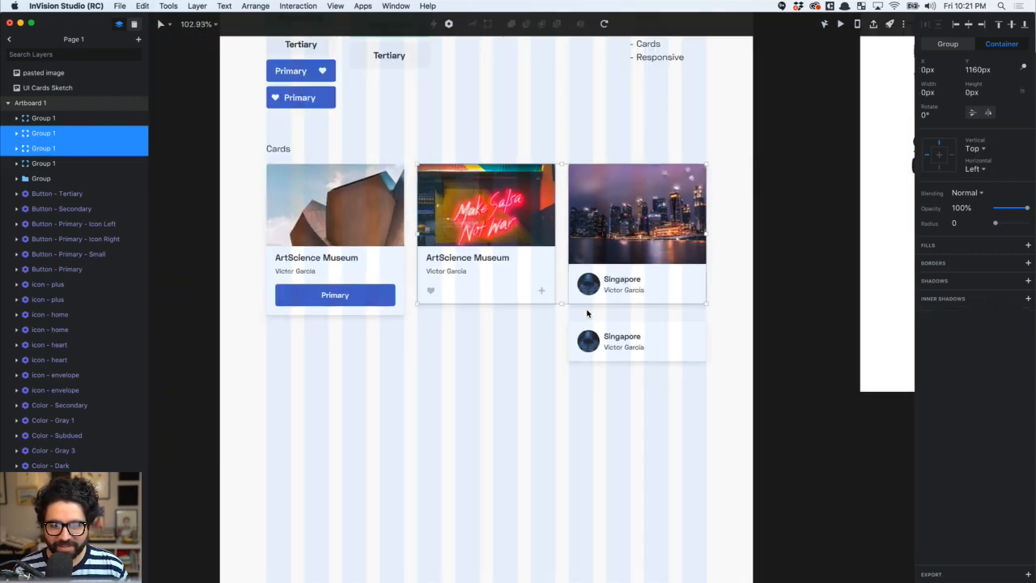
left_click_drag(561, 315, 562, 329)
left_click(440, 403)
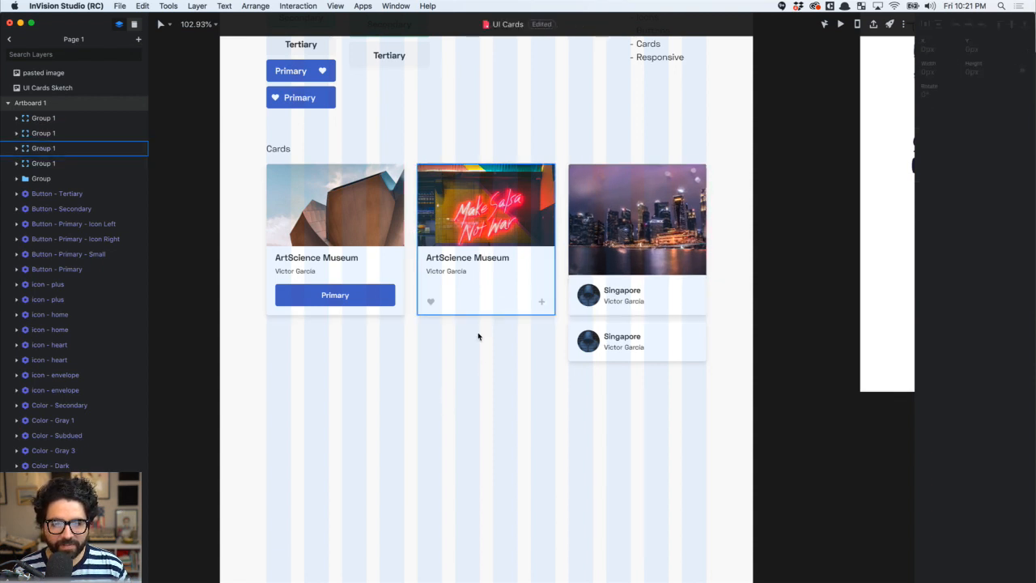
Move the small avatar card to Y 1456 px, 24 px below the Singapore photo card, and check the spacing
mouse_move(619, 337)
left_mouse_down()
mouse_move(555, 358)
mouse_move(623, 344)
left_mouse_up()
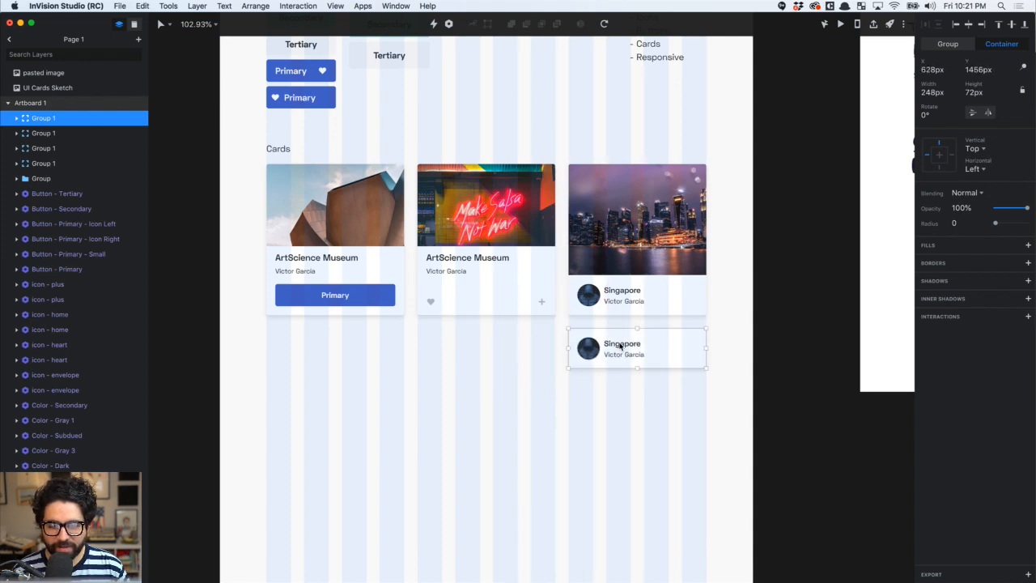
scroll(623, 345, "up", 3)
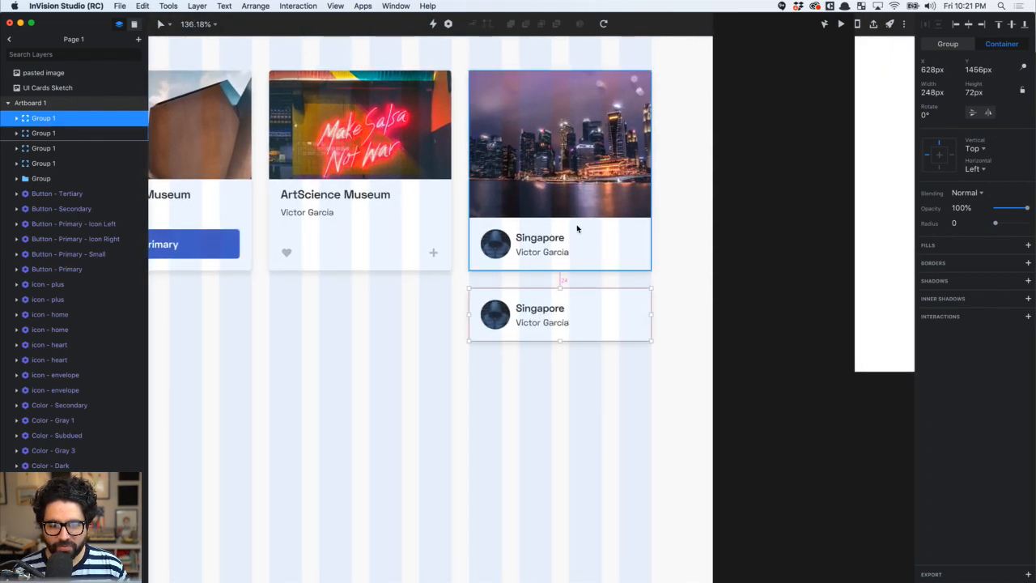
scroll(576, 227, "down", 4)
scroll(576, 228, "right", 8)
scroll(577, 229, "left", 8)
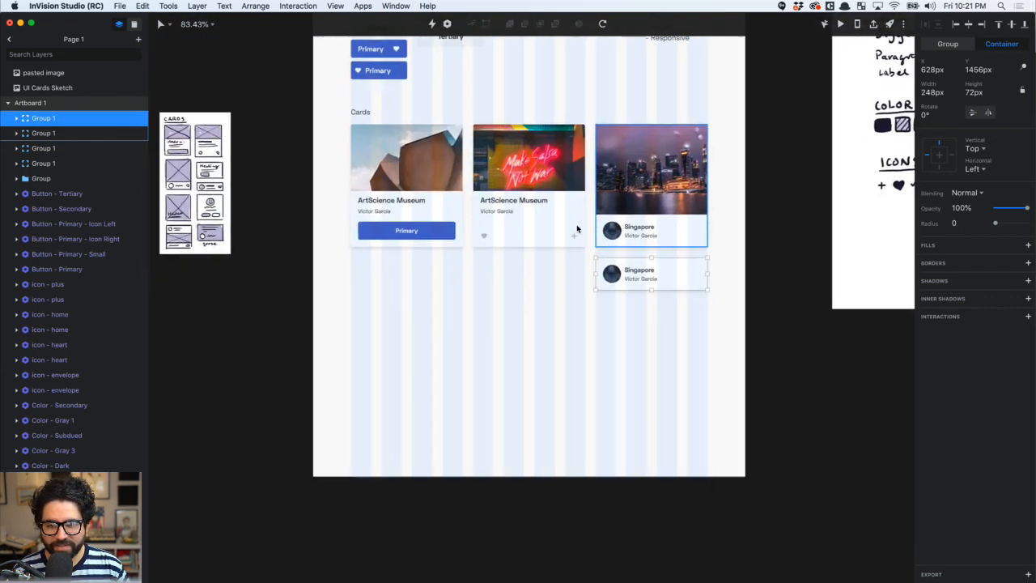
Duplicate the small avatar card directly below itself at Y 1544 px, leaving a 16 px gap
left_click_drag(647, 274, 640, 300)
key("Up")
key("Up")
key("Up")
key("Up")
key("Up")
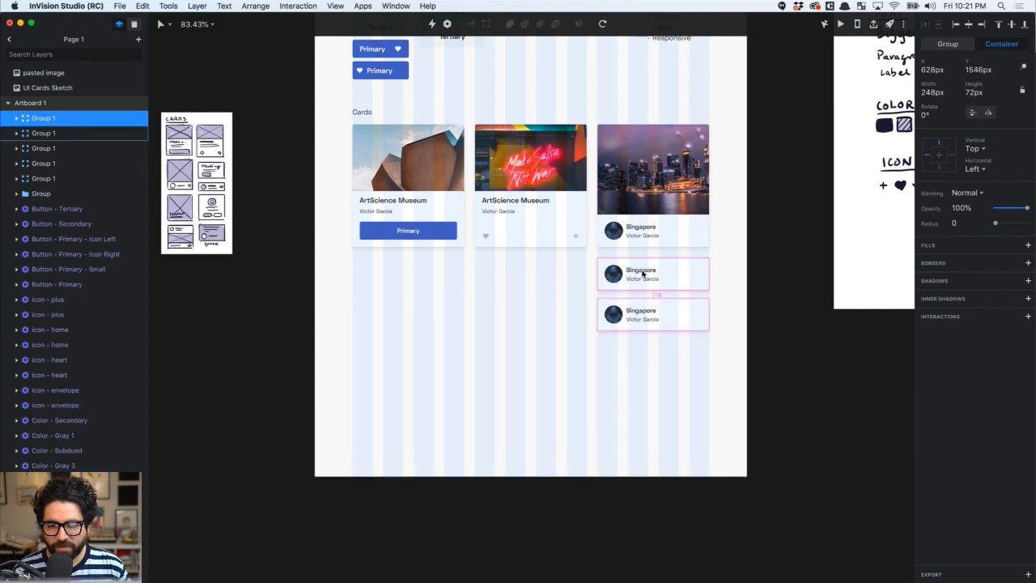
key("Down")
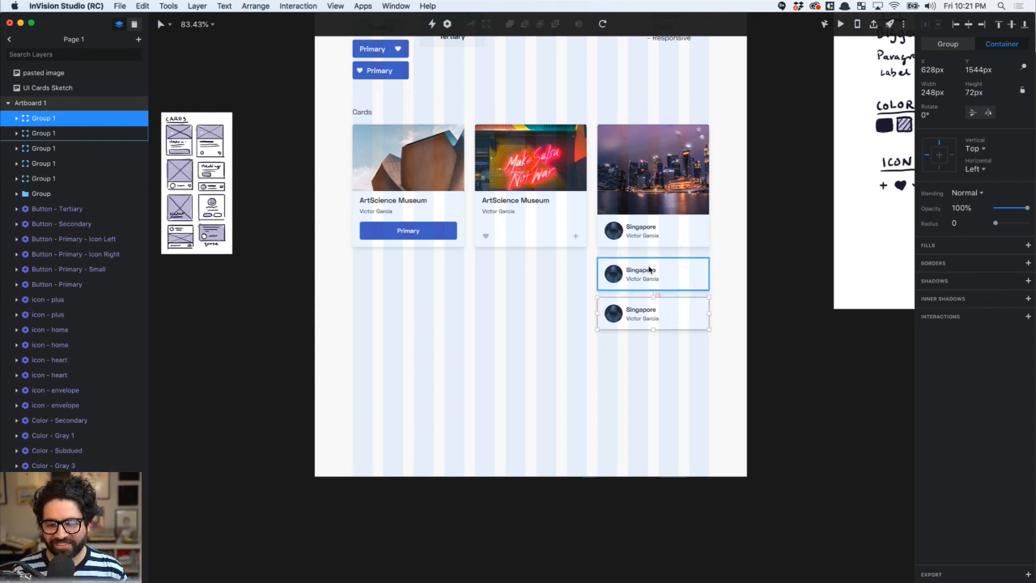
Examine the remaining card layouts in the UI cards sketch
scroll(649, 270, "right", 10)
scroll(647, 271, "down", 3)
scroll(647, 269, "left", 5)
left_click(795, 207)
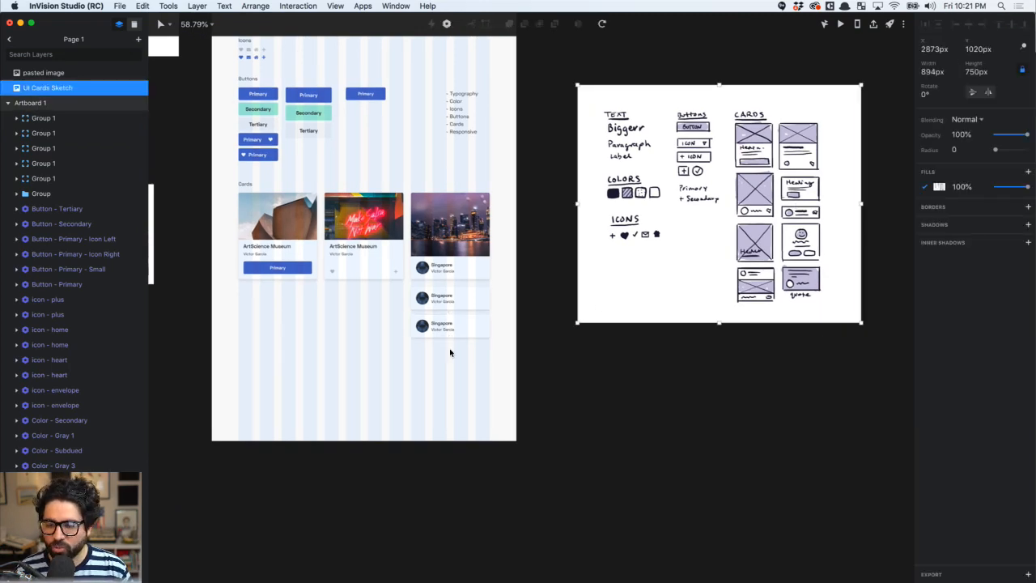
scroll(451, 350, "up", 5)
scroll(746, 243, "right", 8)
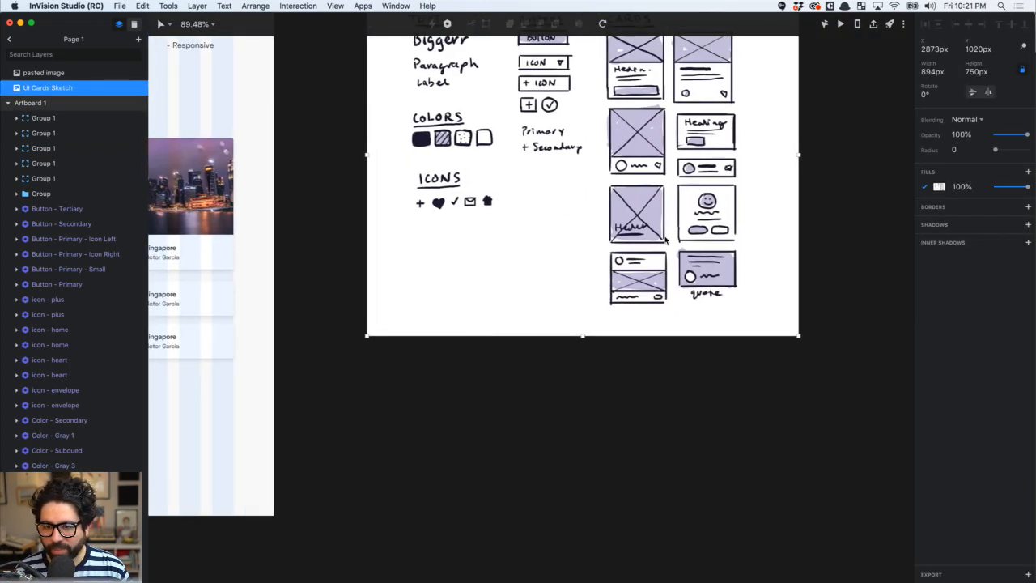
scroll(663, 240, "left", 10)
Convert the lowest small card from a container to a plain group and ungroup it
left_click(687, 331)
left_click(702, 311)
left_click(955, 51)
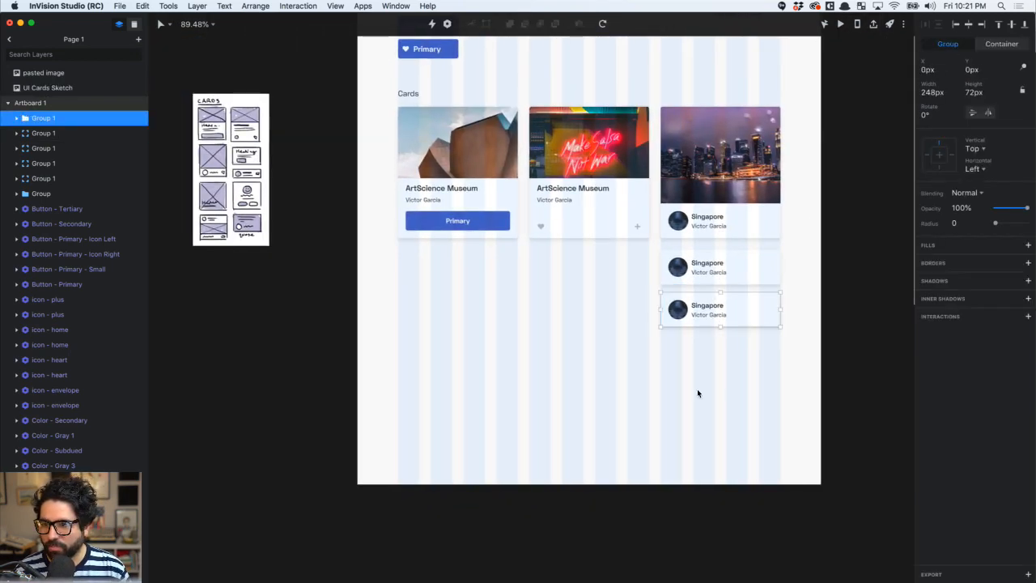
scroll(678, 446, "up", 3)
scroll(678, 447, "right", 2)
scroll(678, 447, "up", 5)
scroll(679, 448, "right", 5)
scroll(679, 447, "down", 1)
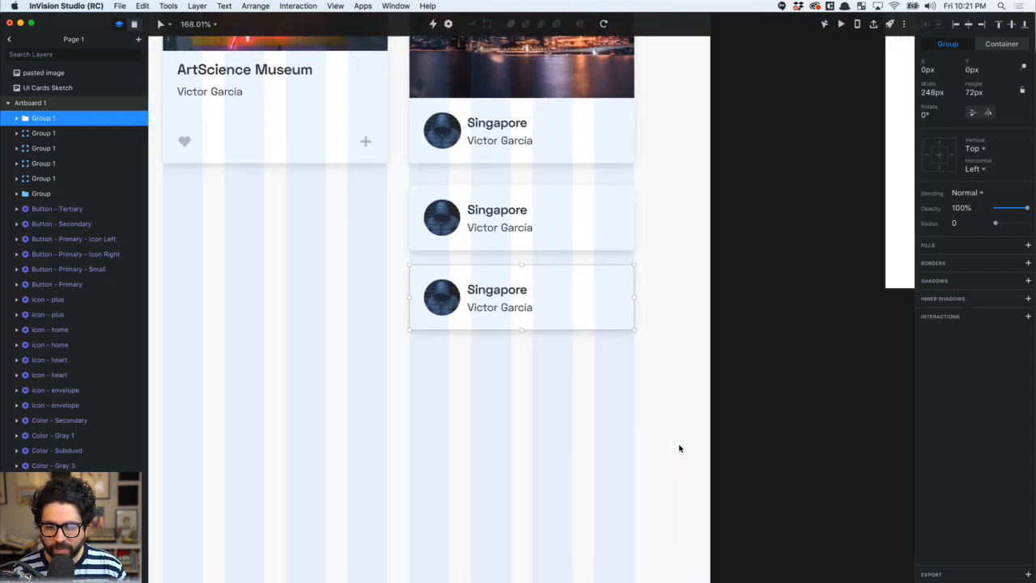
key("super+shift+g")
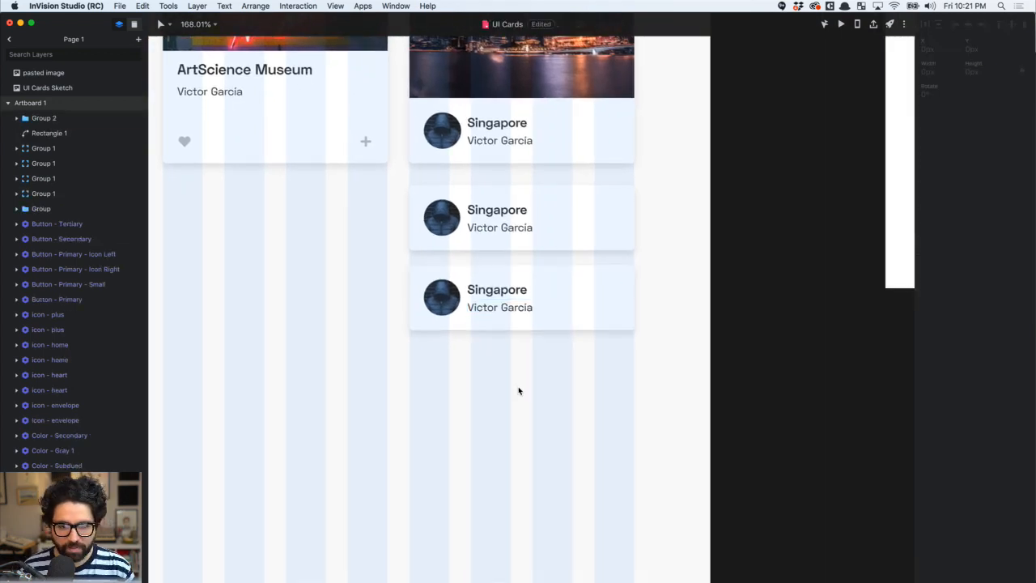
Ungroup the lowest card's avatar row and its nested text group into separate avatar and text layers
left_click(504, 294)
left_click(485, 421)
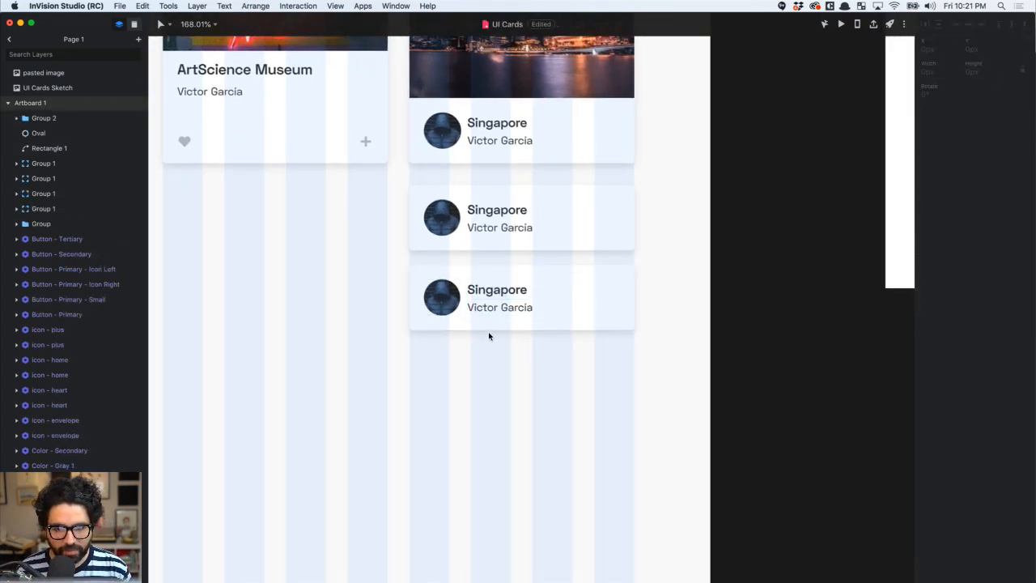
left_click(492, 304)
key("super+shift+g")
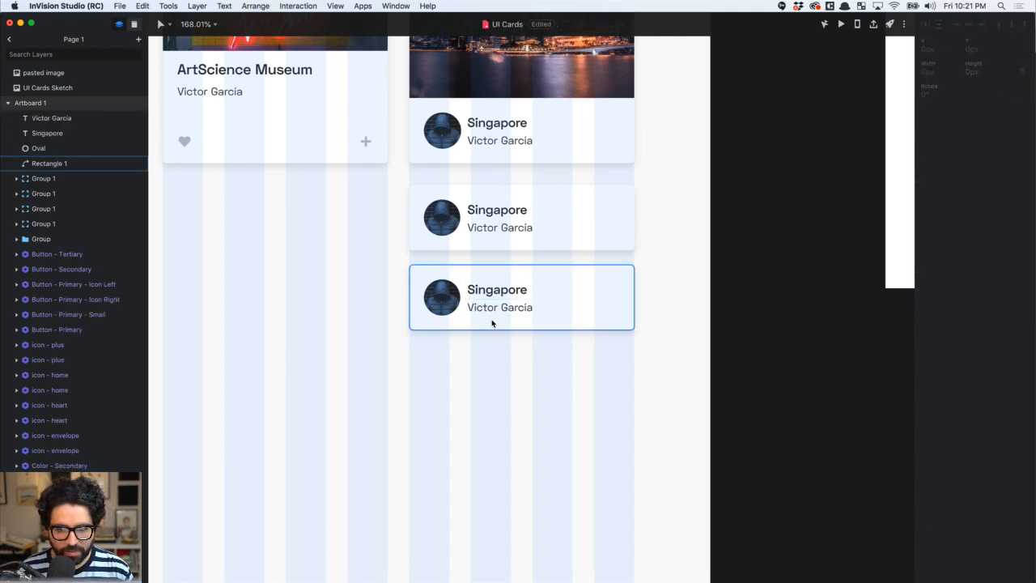
Center the avatar in the lowest card at X 732 px and place the center-aligned title and author lines beneath it
left_click_drag(449, 299, 526, 300)
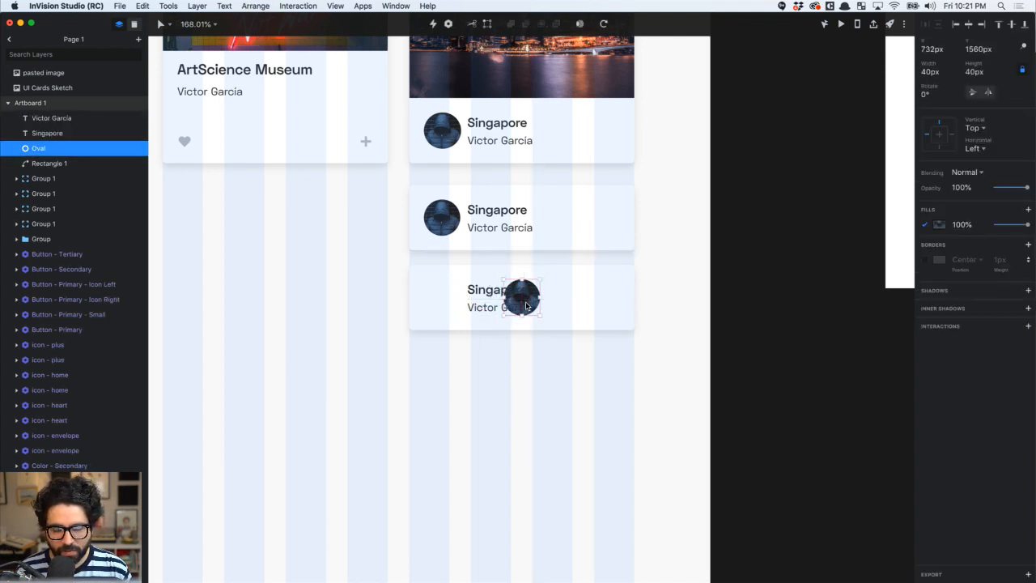
left_click(490, 306)
left_click(486, 290, "shift")
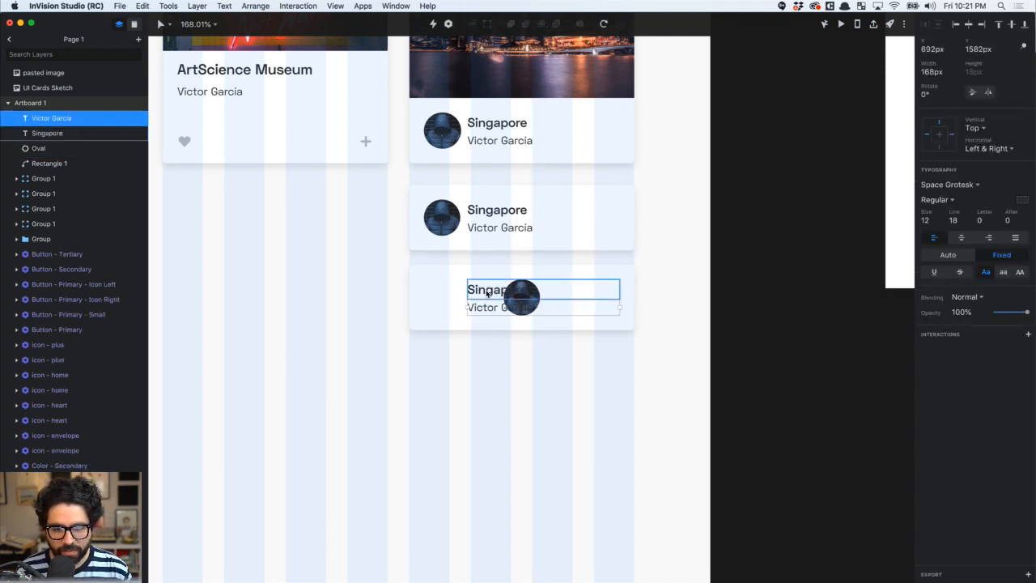
left_click(961, 237)
left_click_drag(561, 293, 535, 343)
Enlarge the lowest card's avatar, trying 96 px before setting it to 80 px, and place it at X 712 px, Y 1551 px
left_click(521, 295)
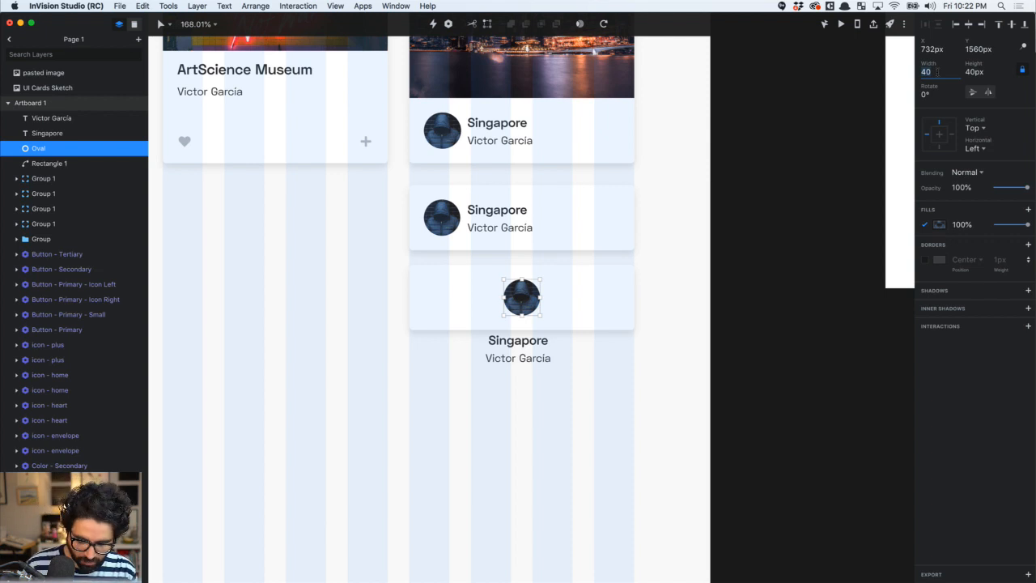
type("96")
key("Return")
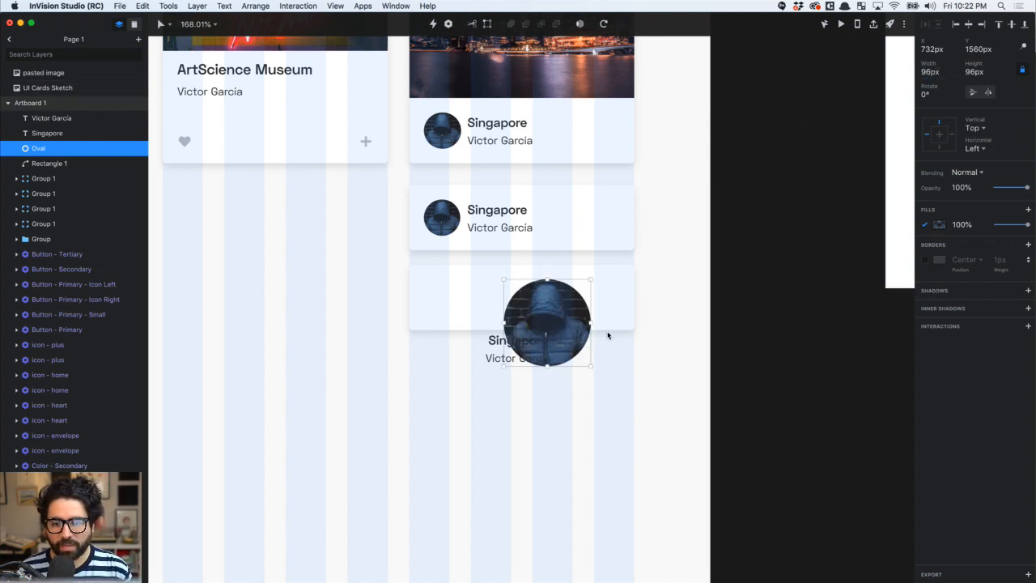
left_click_drag(556, 304, 537, 297)
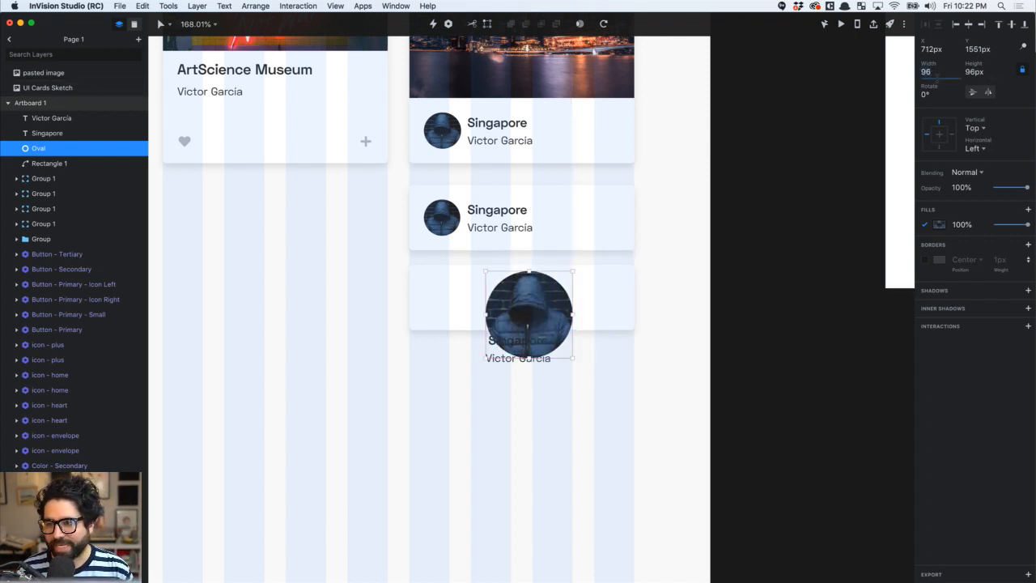
type("88")
key("Return")
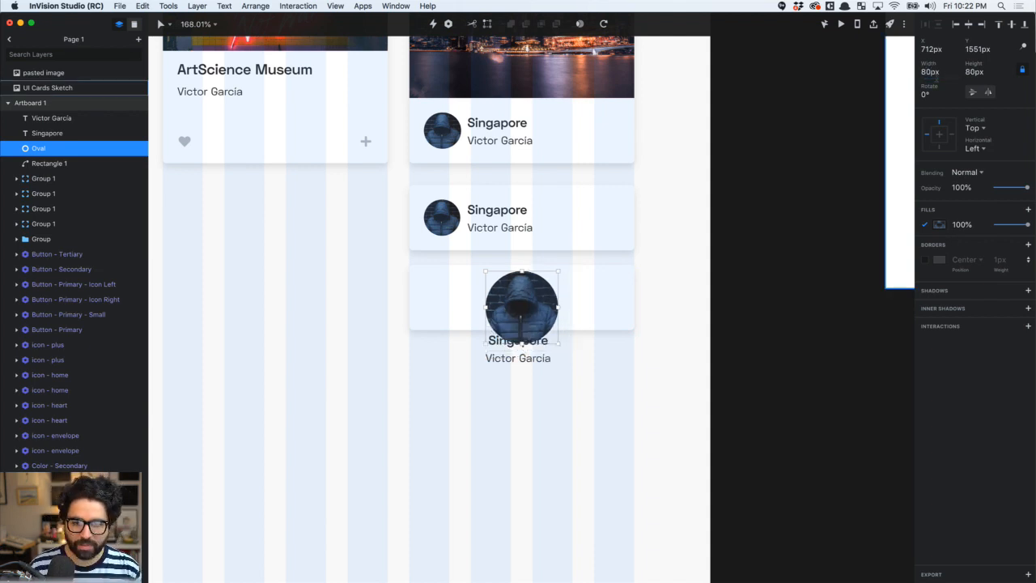
Move the lowest card's title and author lines down together to sit beneath the avatar, with the title at Y 1636 px
left_click(497, 341)
left_click(496, 358, "shift")
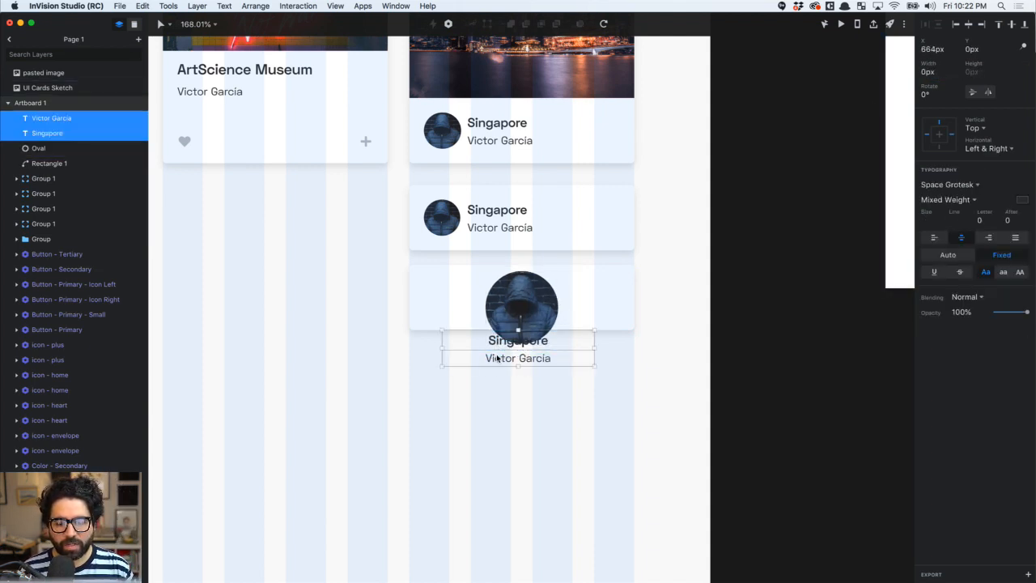
key("shift+Down")
key("shift+Down")
left_click(491, 432)
Replace the lowest card's title with the person's full name and the line beneath it with "Dope Photographer"
left_click(536, 357)
key("Return")
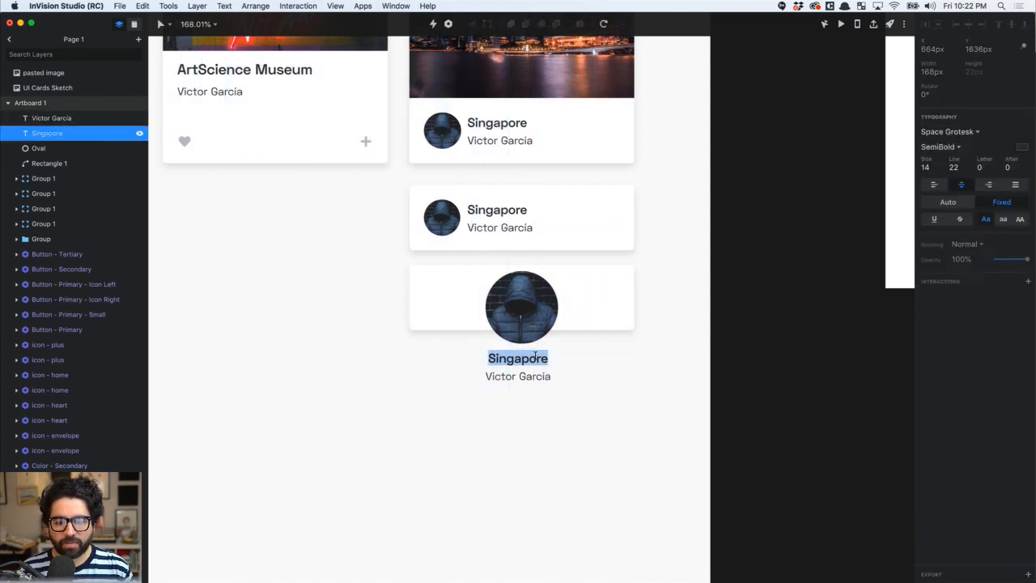
type("Victor Garcia")
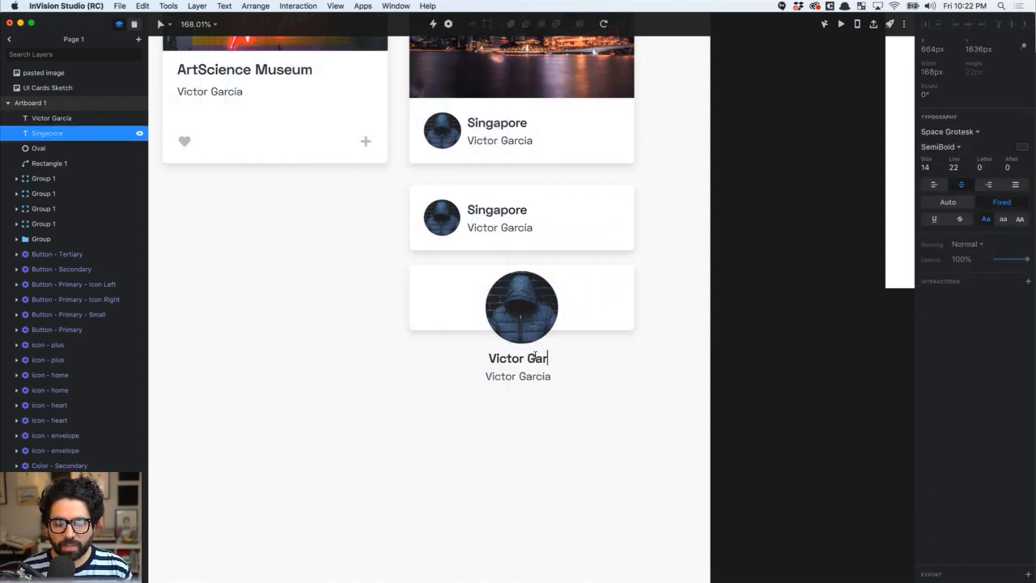
key("Escape")
left_click(519, 377)
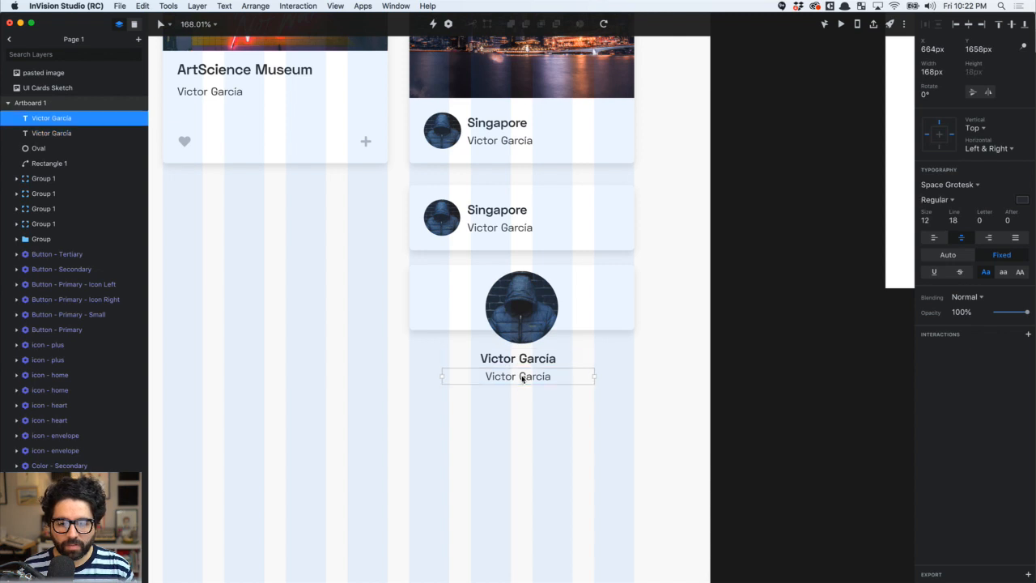
key("Return")
type("Dope Ph")
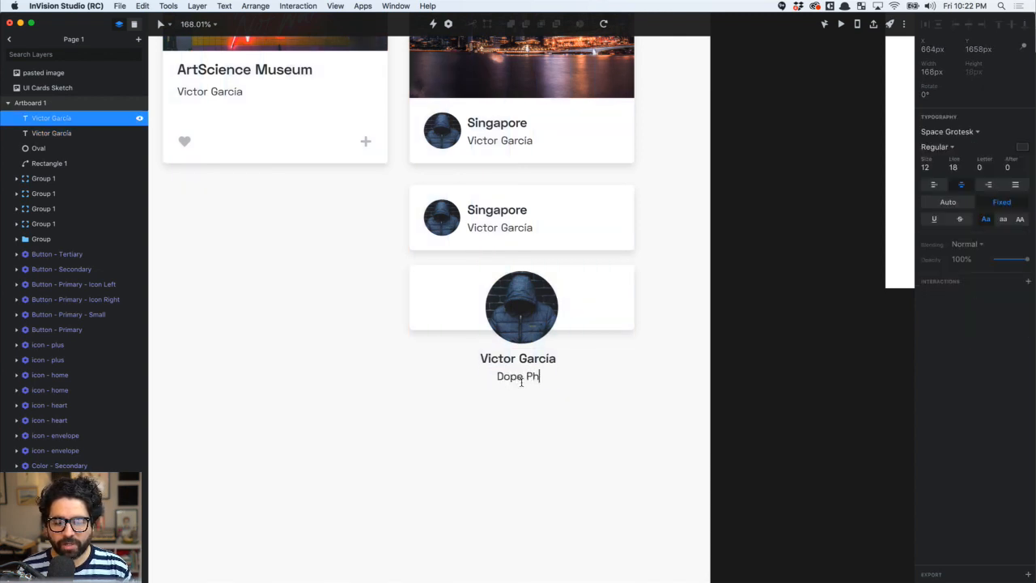
type("otographer")
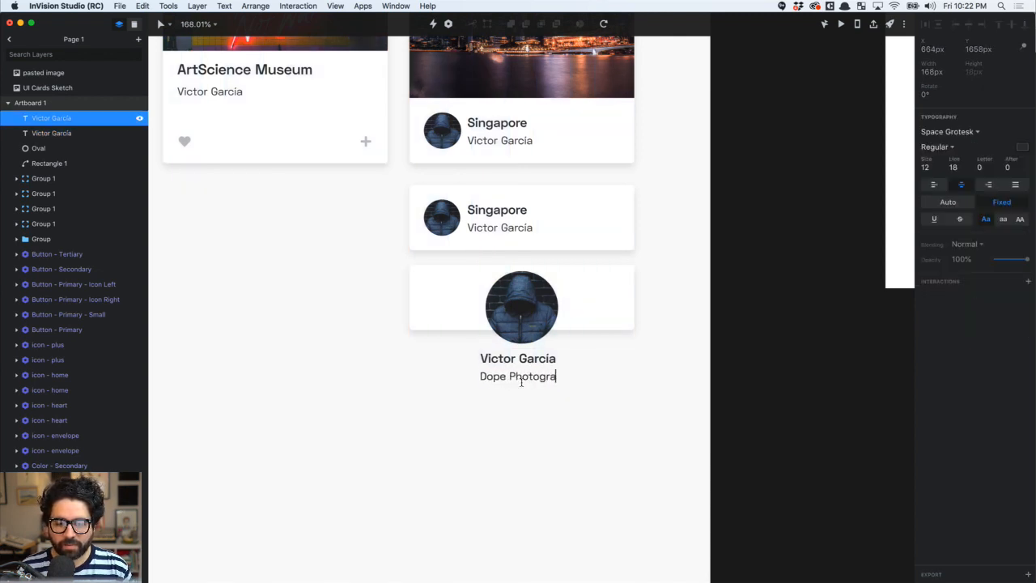
key("Escape")
key("Escape")
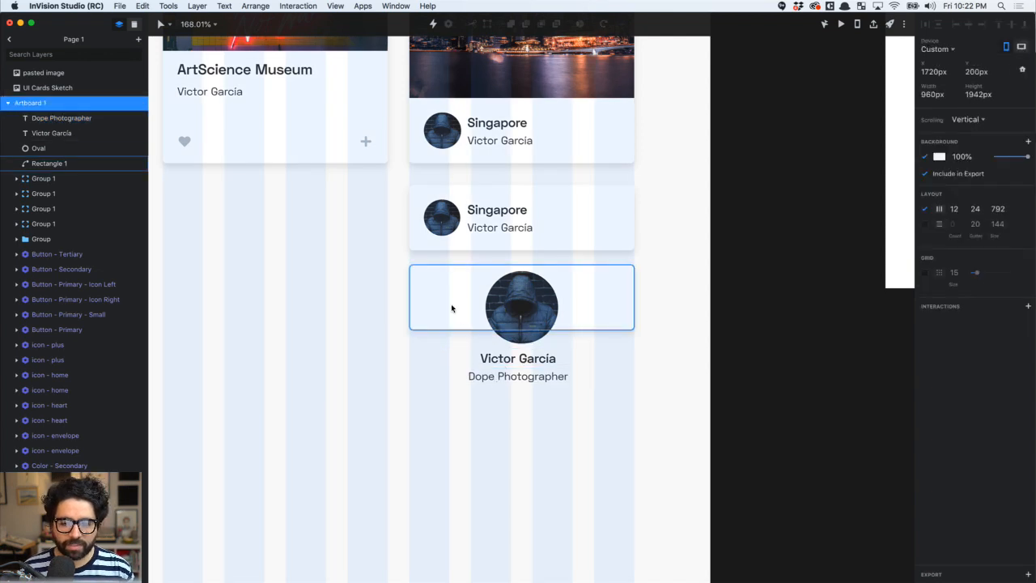
Extend the lowest card's white background rectangle downward so it encloses the avatar and both text lines with spare room below
left_click(451, 307)
key("shift+super+Down")
key("shift+super+Down")
key("shift+super+Down")
key("shift+super+Down")
key("shift+super+Down")
key("shift+super+Down")
key("shift+super+Down")
key("shift+super+Down")
key("shift+super+Down")
key("shift+super+Down")
key("shift+super+Down")
key("shift+super+Down")
key("shift+super+Down")
key("shift+super+Down")
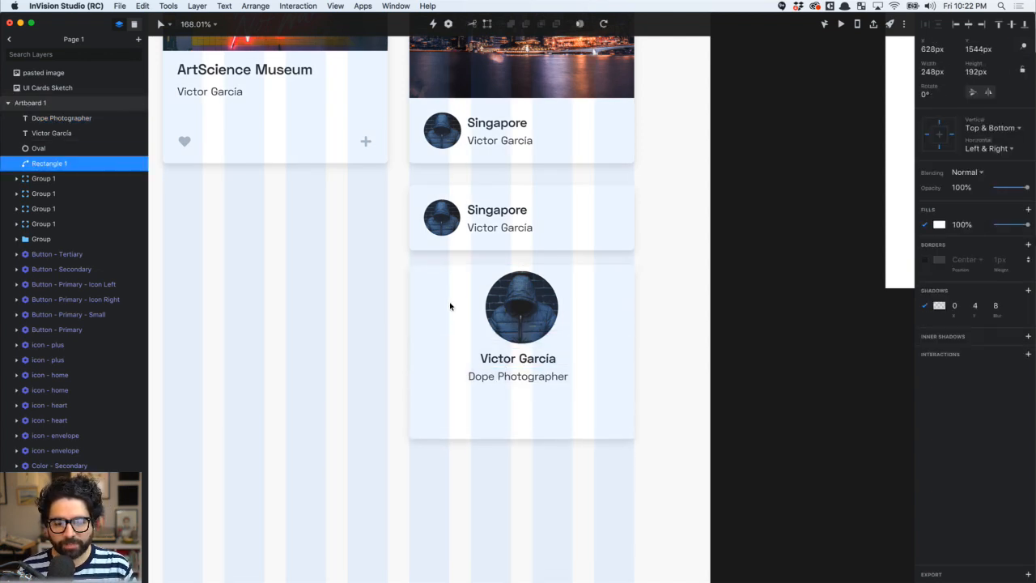
left_click(343, 364)
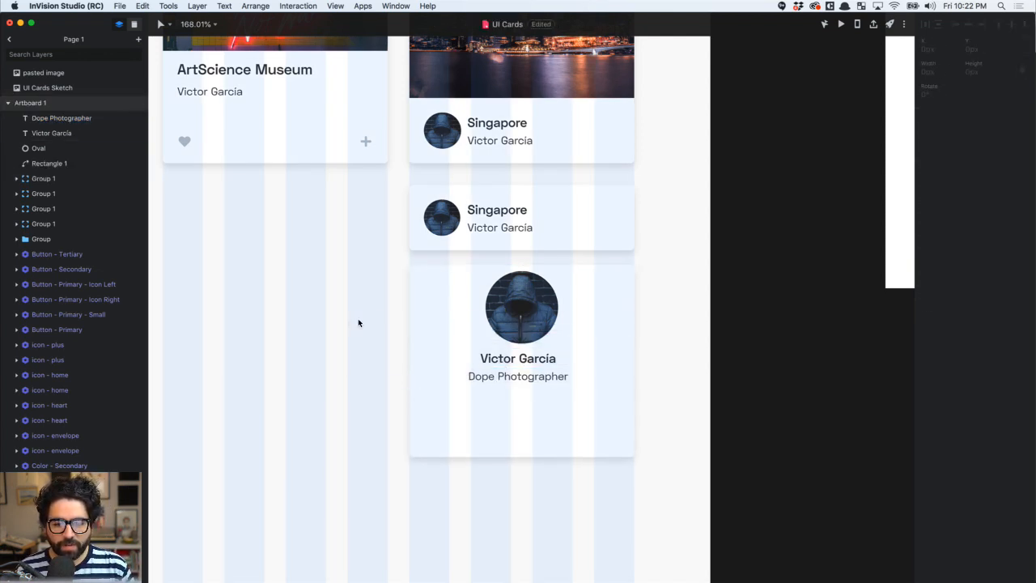
Move the avatar and both text lines down together inside the profile card, placing the name line at Y 1653 px
left_click_drag(349, 323, 601, 403)
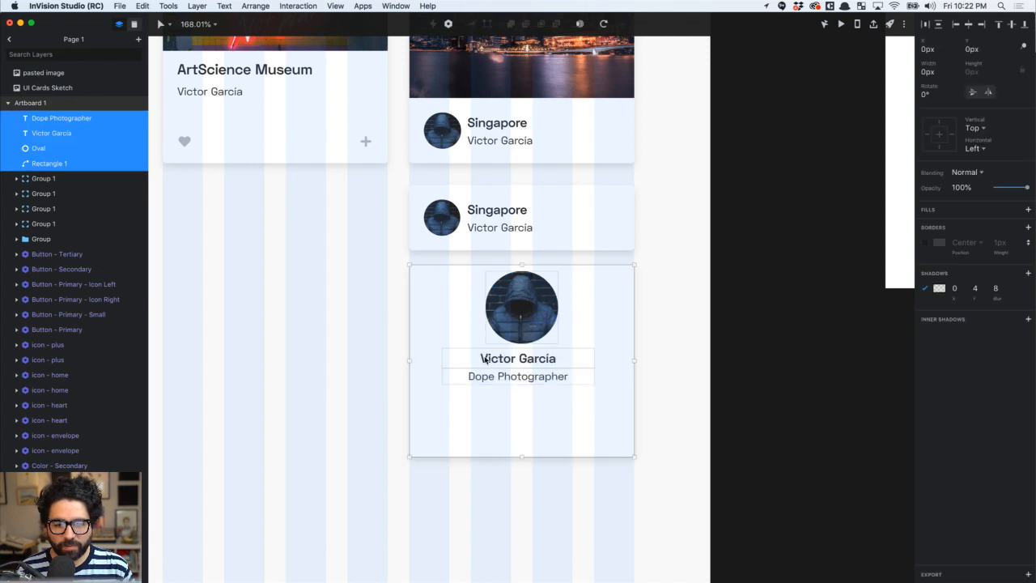
left_click(460, 312, "shift")
key("Down")
key("Down")
key("Down")
key("Down")
key("Down")
key("Down")
key("Down")
key("Down")
key("Down")
key("Down")
key("Down")
key("Down")
key("Down")
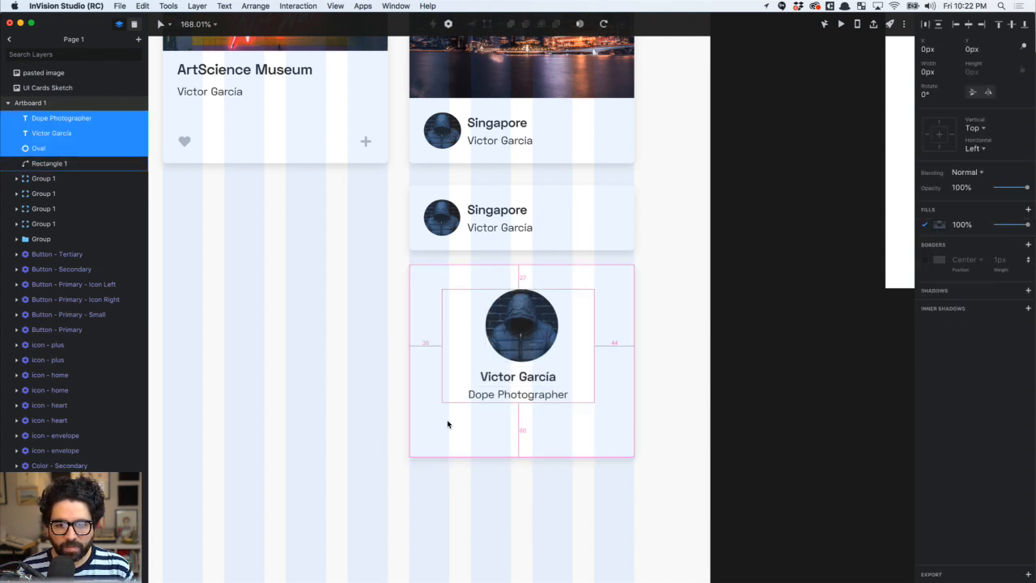
key("Up")
key("Up")
key("Up")
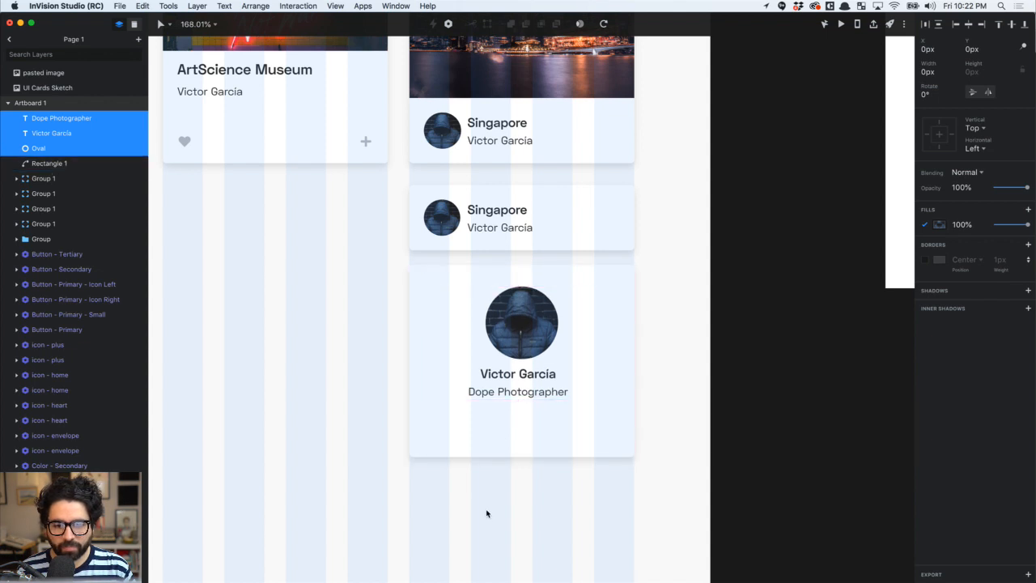
left_click(484, 510)
Move the name and "Dope Photographer" lines together to X 652 px, leaving 24 px from the card's left edge
scroll(484, 510, "down", 2)
scroll(485, 510, "right", 1)
left_click(495, 351)
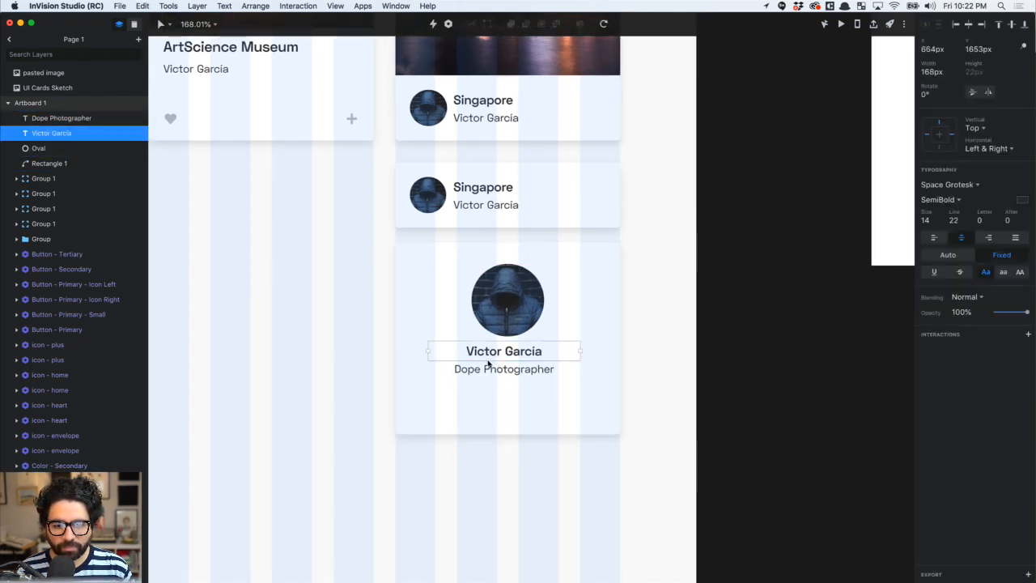
left_click(479, 369, "shift")
key("Left")
key("Left")
key("Left")
key("Left")
key("Left")
key("Left")
key("Left")
key("Left")
key("Left")
key("Left")
key("Left")
key("Left")
key("Left")
key("Left")
key("Left")
key("Left")
key("Left")
key("Left")
key("Left")
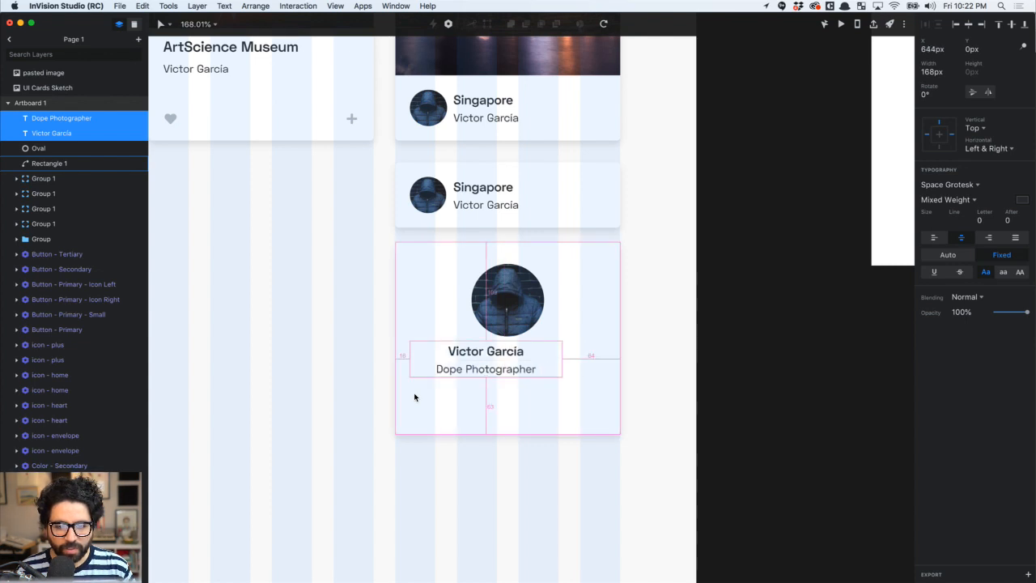
key("Right")
key("Right")
key("Right")
key("Right")
key("Right")
key("Right")
key("Right")
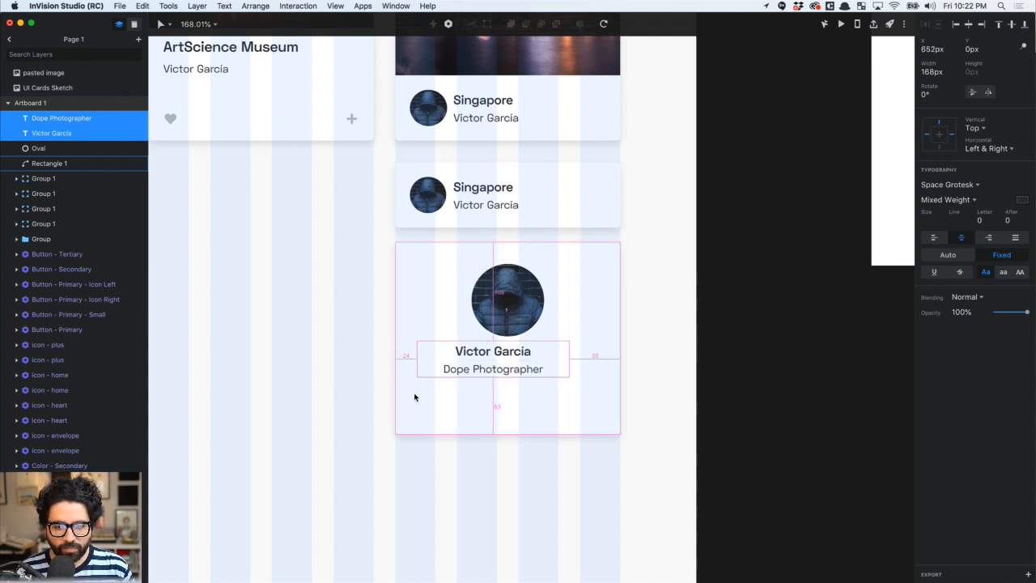
Widen the name and "Dope Photographer" text boxes to 200 px so both lines center beneath the avatar
key("super+shift+Right")
key("super+shift+Right")
key("super+shift+Right")
key("super+shift+Right")
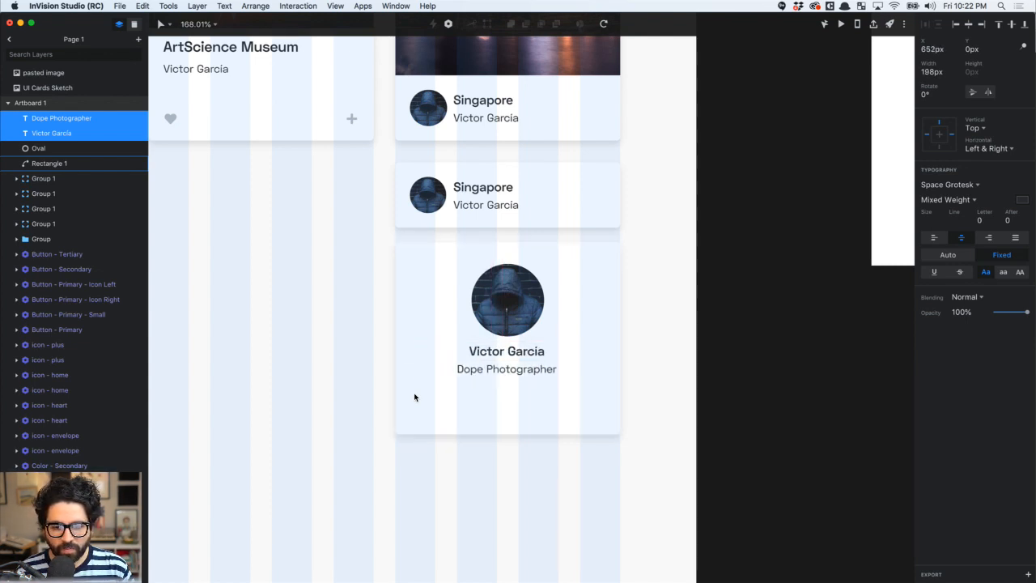
key("super+shift+Left")
key("super+shift+Left")
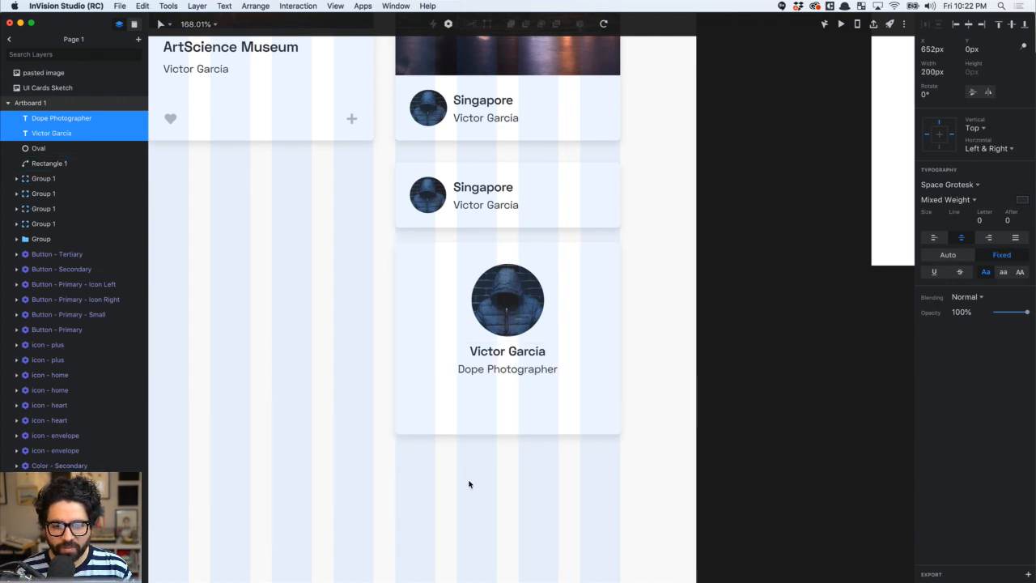
Extend the profile card's background further down to make more room below the text
left_click(485, 417)
key("super+shift+Down")
left_click(347, 402)
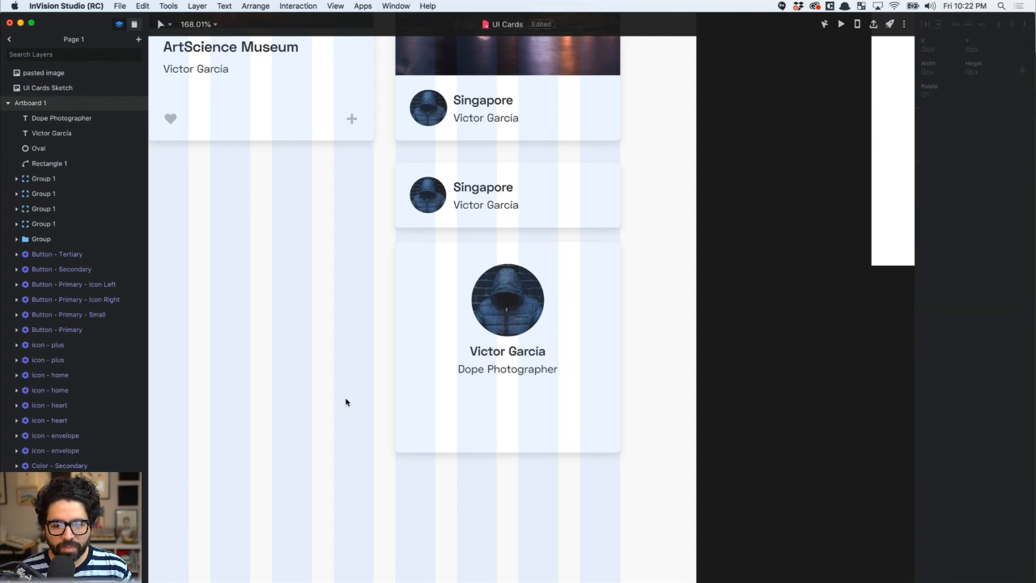
Check the sketched profile card and copy the right-icon and left-icon Primary buttons from the Buttons section into the profile card
scroll(347, 402, "down", 5)
scroll(347, 402, "right", 8)
scroll(546, 230, "up", 1)
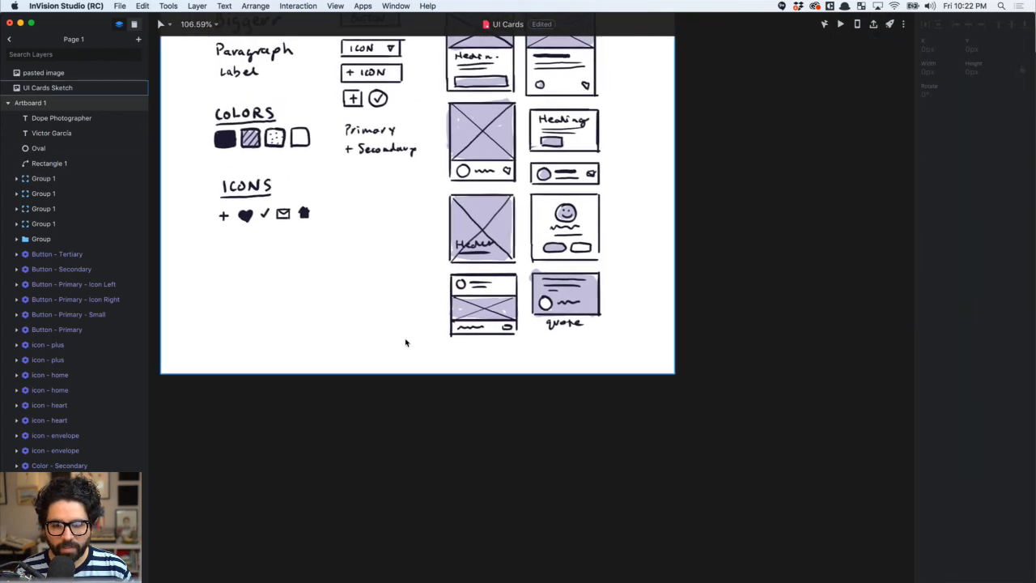
scroll(406, 342, "left", 8)
scroll(405, 342, "up", 10)
scroll(406, 342, "left", 2)
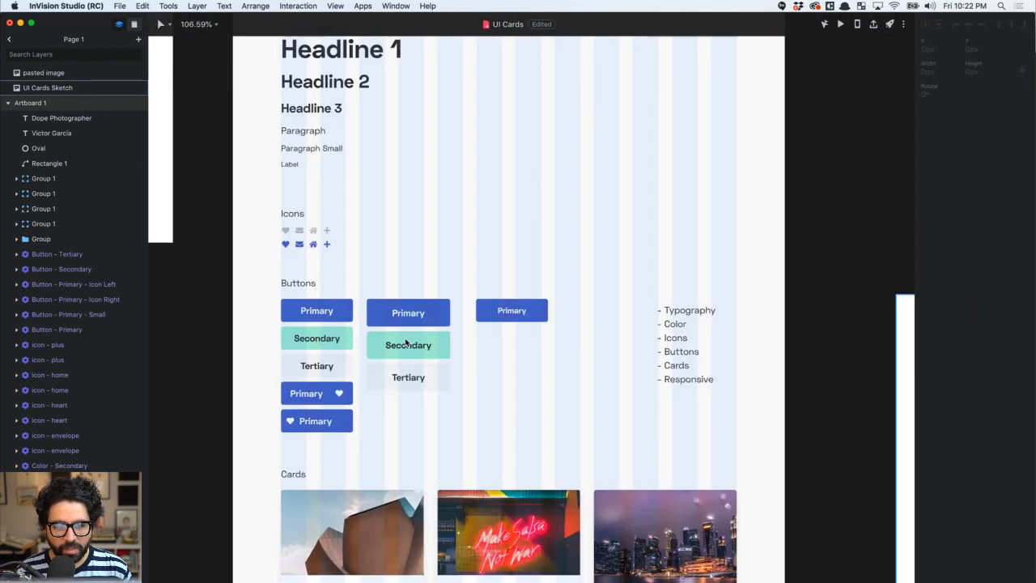
left_click(319, 393)
left_click(330, 427, "shift")
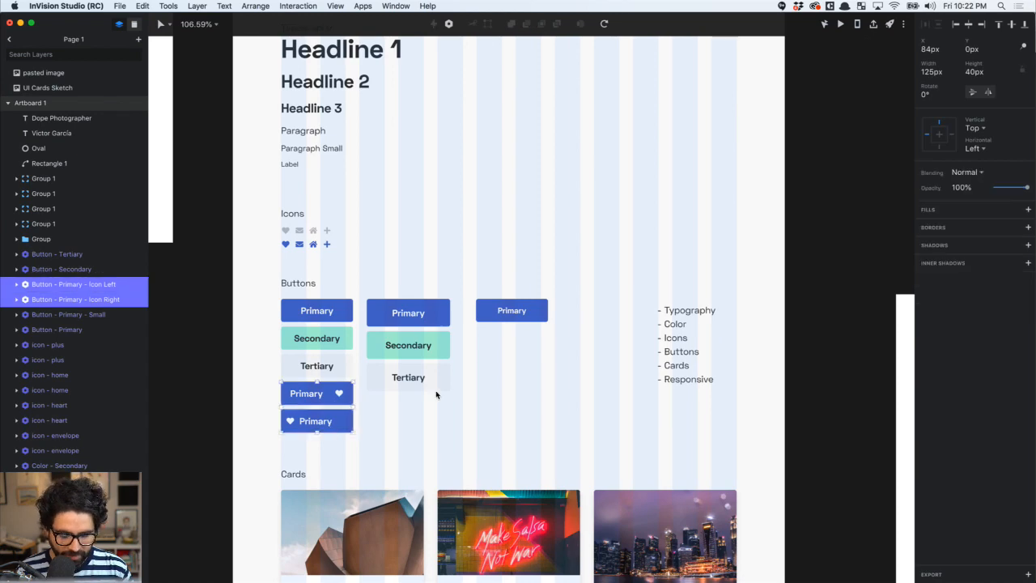
scroll(435, 394, "down", 10)
left_click(421, 298)
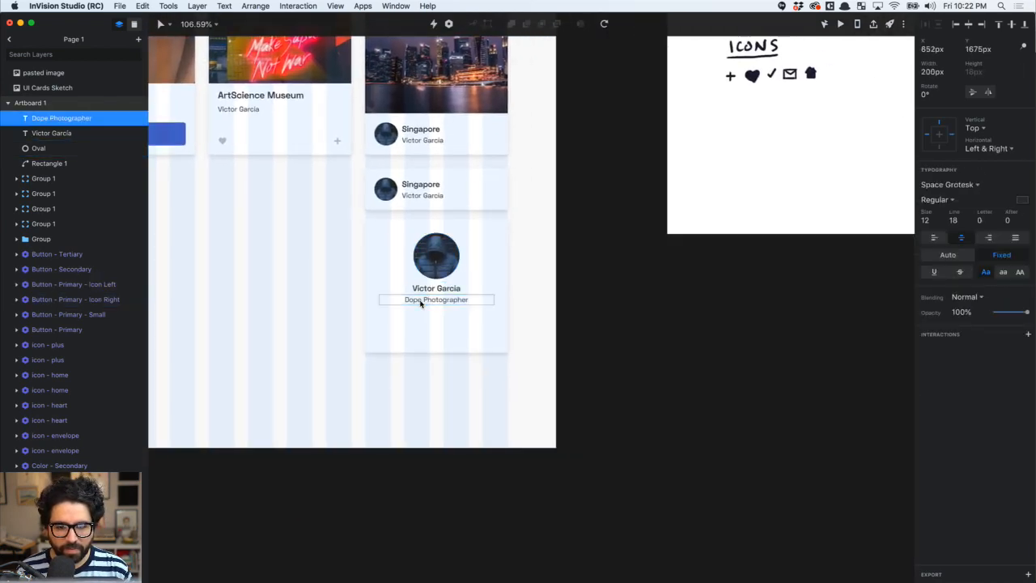
scroll(396, 333, "up", 3)
left_click(395, 335)
key("ctrl+v")
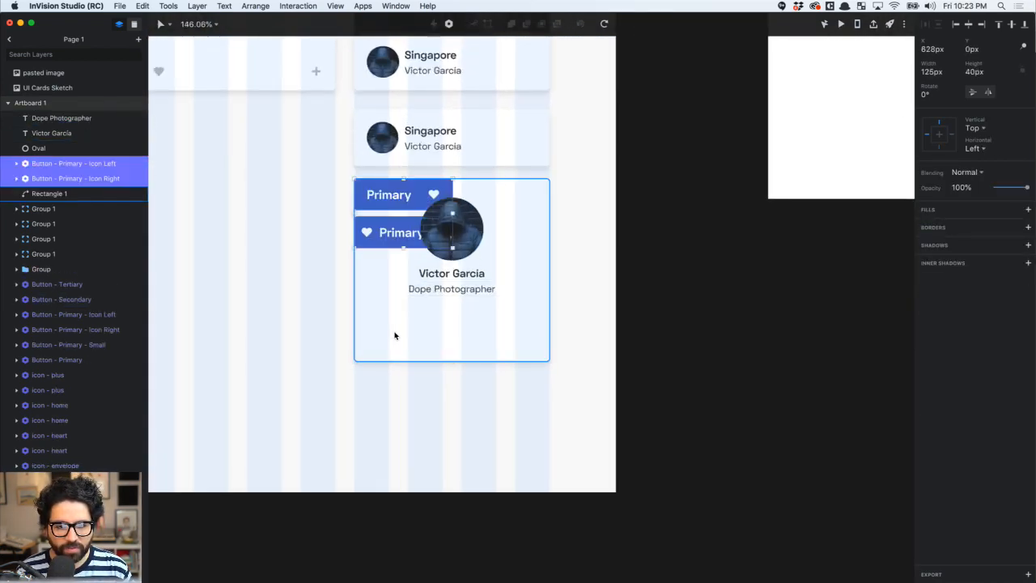
Place the two pasted buttons side by side beneath the text, with the left-icon button at X 627 px, Y 1714 px
left_click(391, 199)
left_click_drag(390, 199, 470, 332)
left_click_drag(401, 237, 398, 334)
scroll(397, 338, "up", 5)
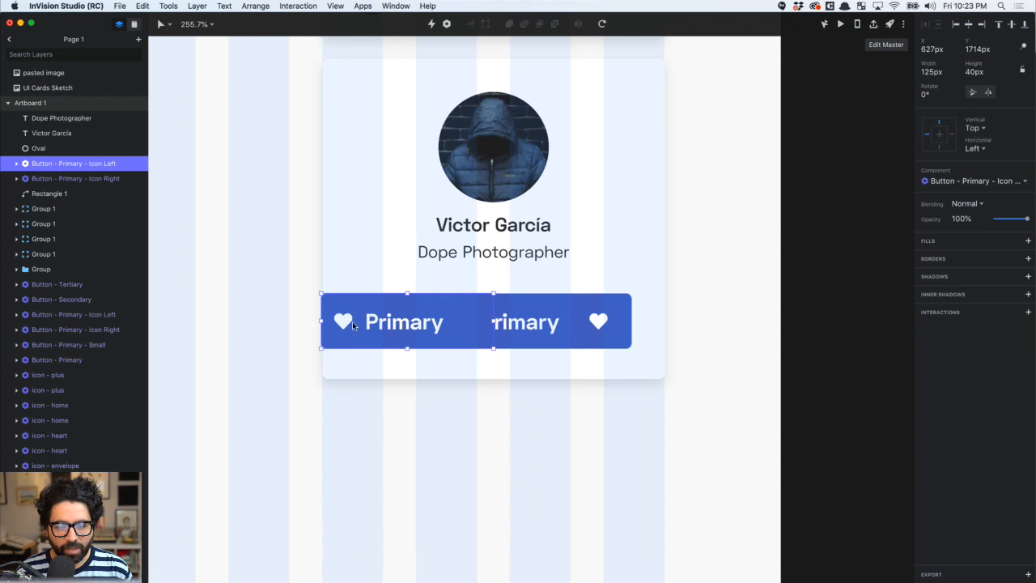
left_click(402, 426)
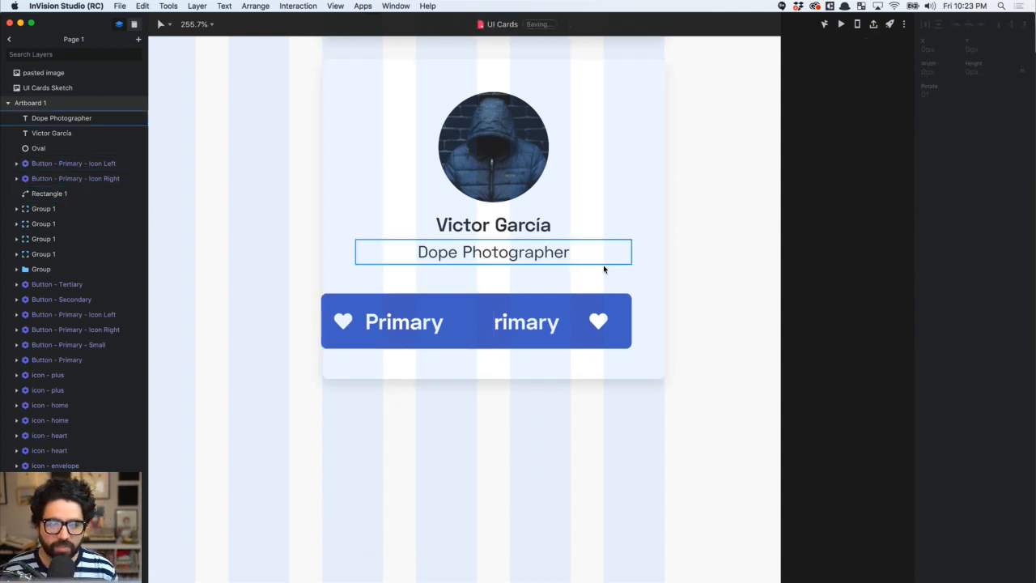
Move the right-icon button just below the profile card and reduce its height to 30 px
left_click(565, 326)
left_click_drag(564, 326, 550, 414)
key("Tab")
Relabel the right-icon button "Follow" and narrow it to 115 px
double_click(550, 413)
double_click(550, 414)
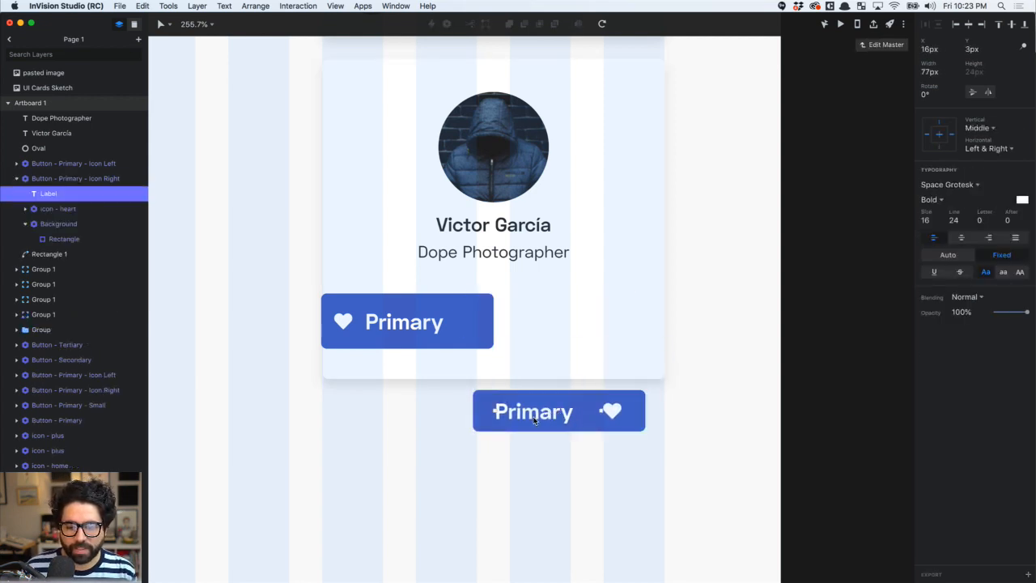
type("Follow")
key("Escape")
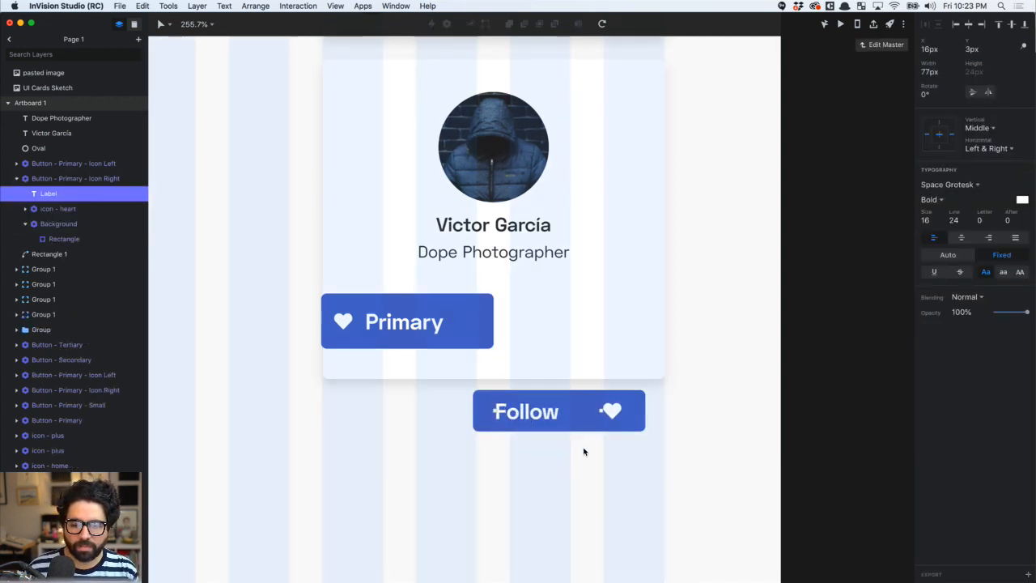
key("Escape")
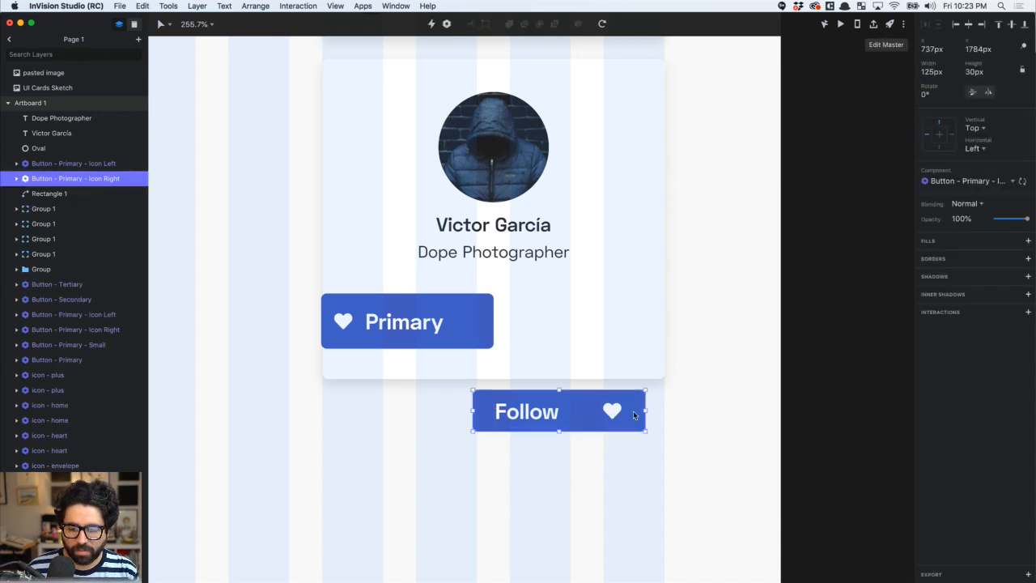
key("Escape")
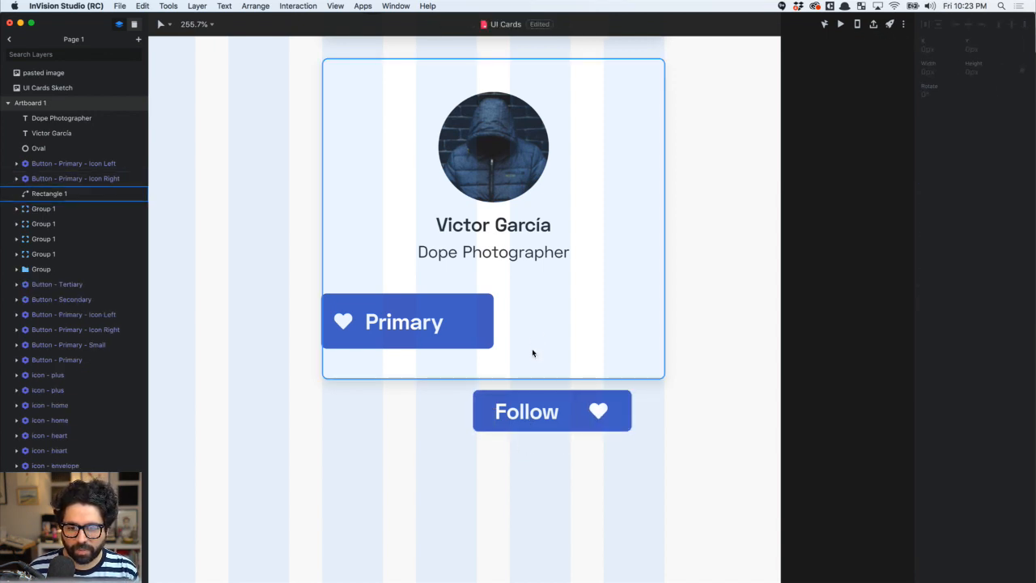
Set the Follow label's font size to 14 and place the button back inside the card at X 740 px, Y 1719 px
left_click(544, 418)
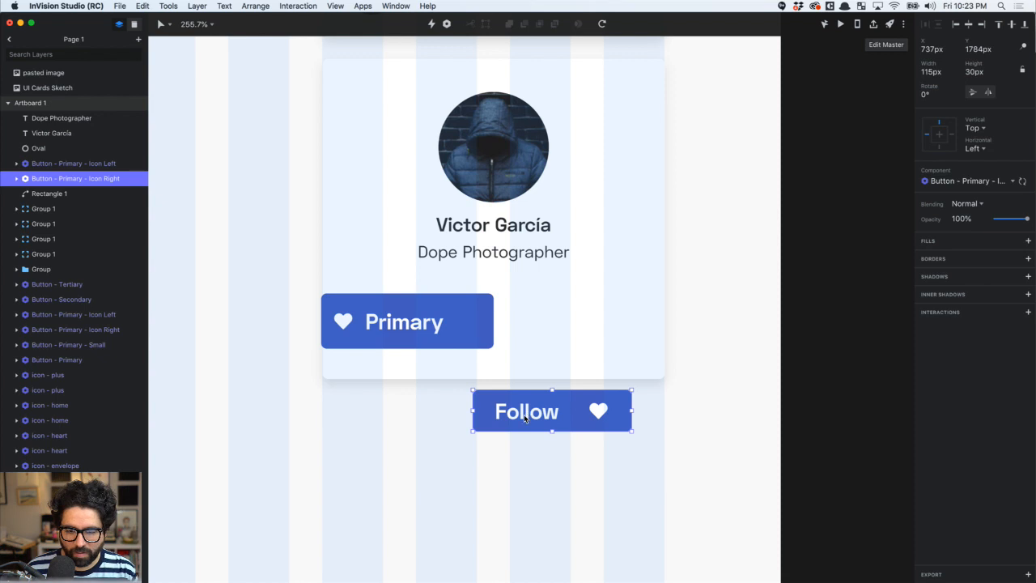
double_click(525, 419)
left_click(938, 224)
type("14")
key("Return")
key("Escape")
key("Escape")
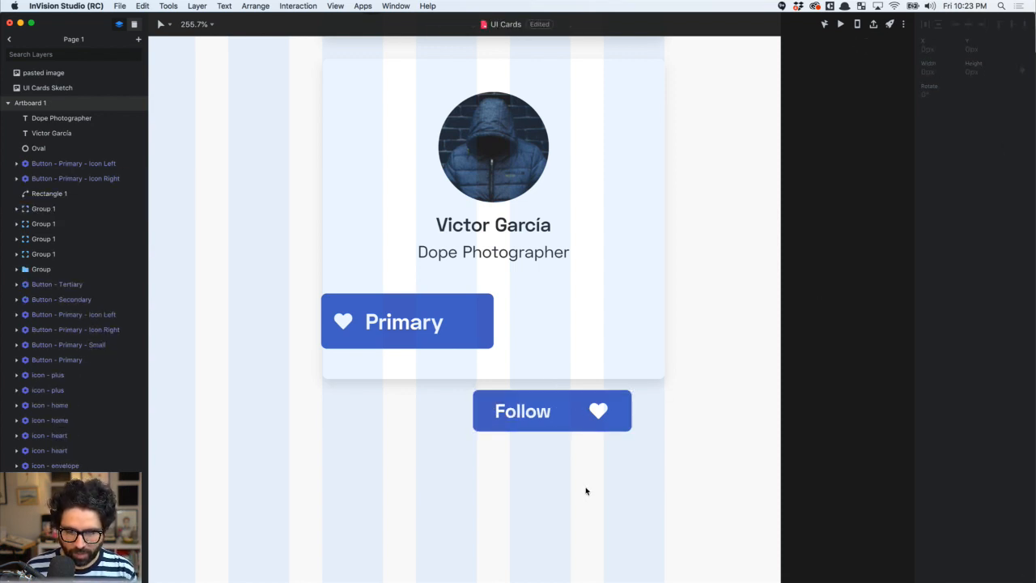
left_click_drag(588, 423, 601, 333)
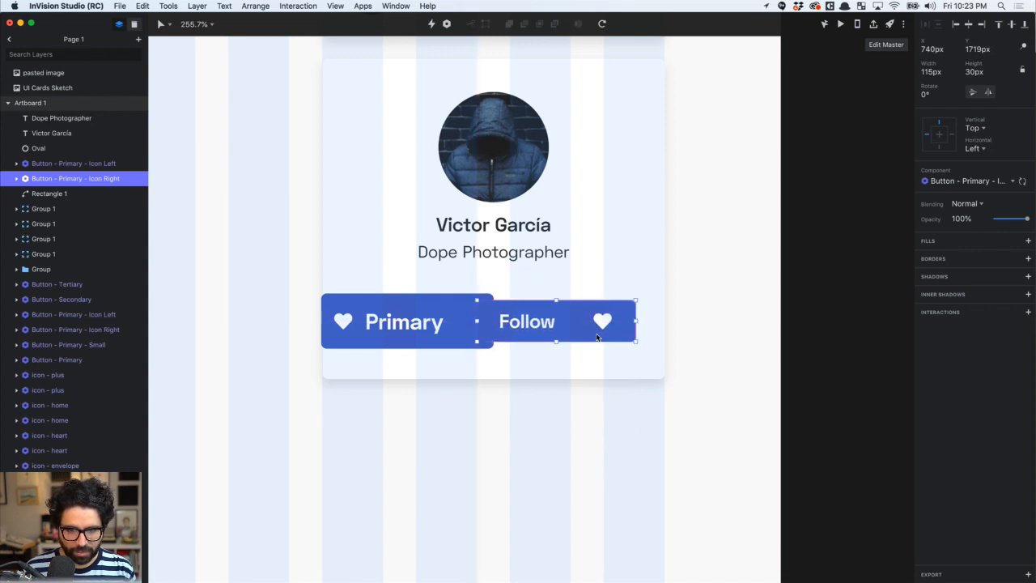
Resize the profile card's left-icon button to 115 px wide and 30 px high
left_click(427, 336)
key("super+shift+Up")
key("super+shift+Left")
Set the font size of the left-icon button's Primary label to 14
left_click(409, 336)
left_click(406, 321)
double_click(405, 321)
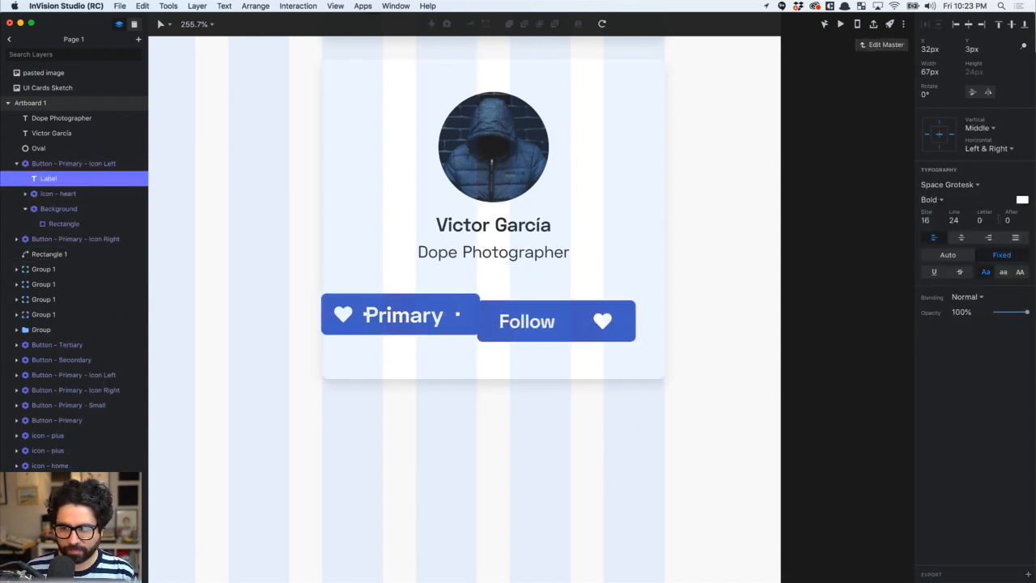
left_click(936, 224)
type("14")
key("Return")
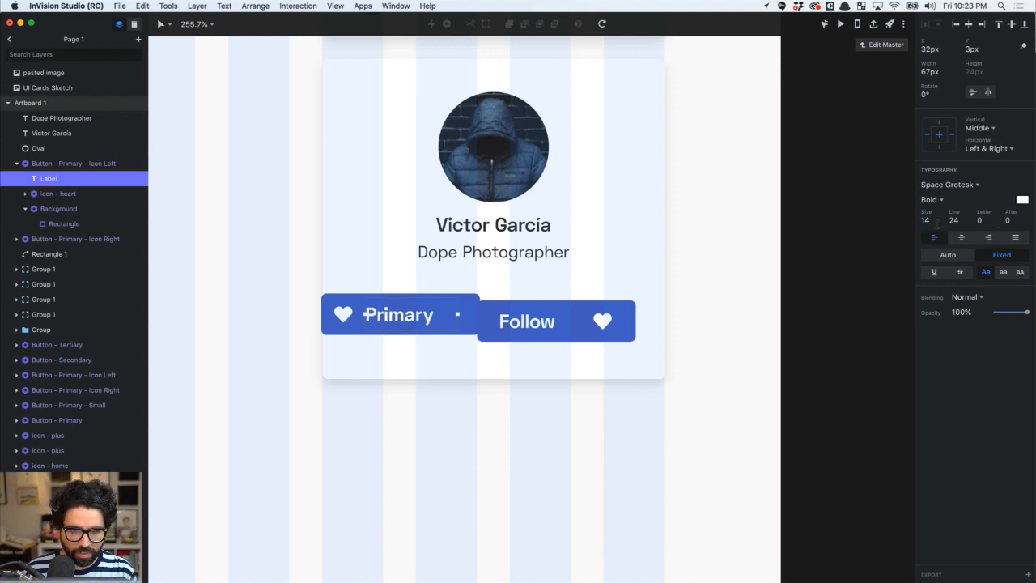
key("Escape")
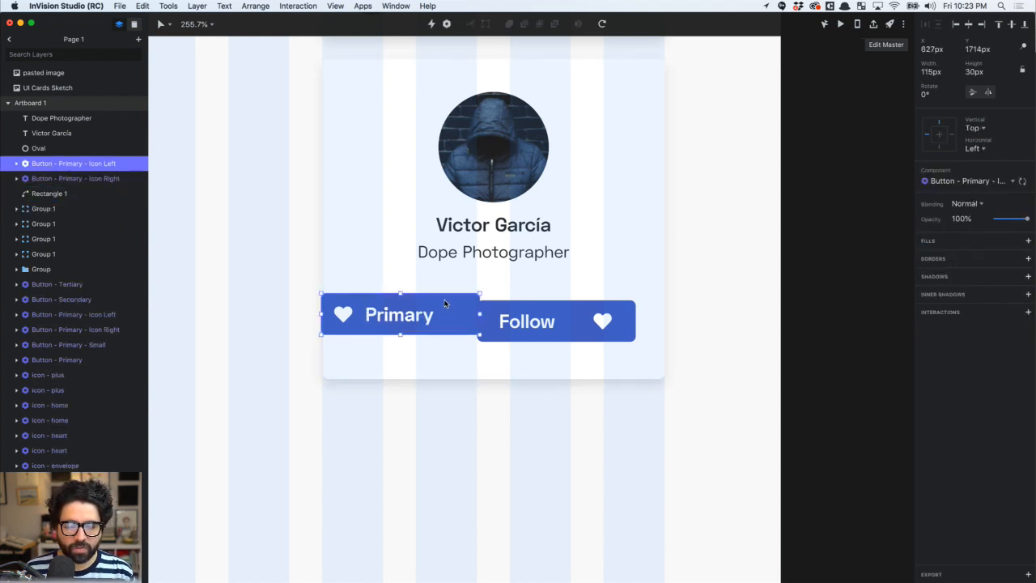
Move the left-icon button inside the card to X 649 px, Y 1719 px and relabel it "Message"
scroll(442, 305, "left", 3)
left_click_drag(486, 322, 483, 330)
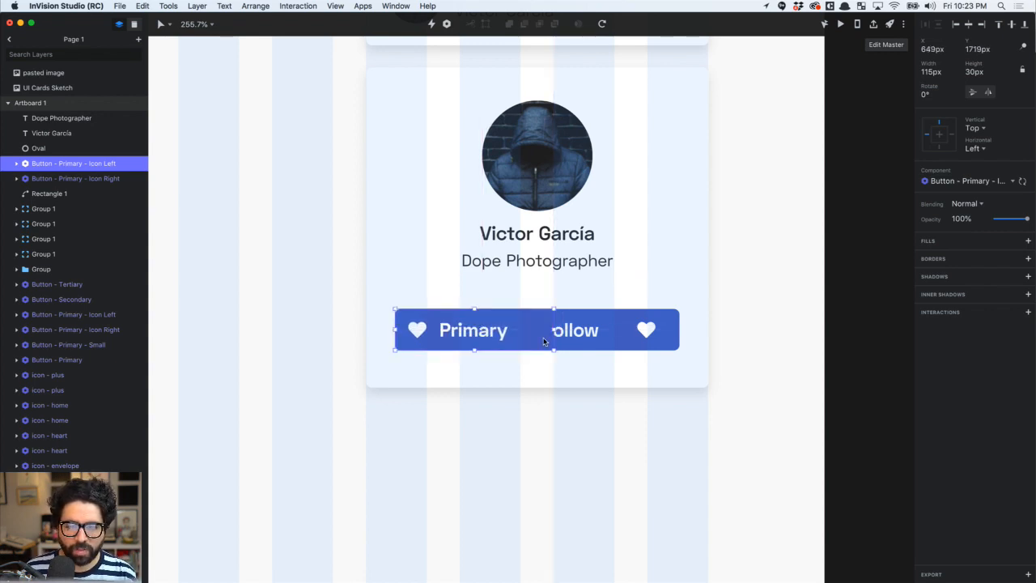
double_click(479, 331)
double_click(479, 331)
type("M")
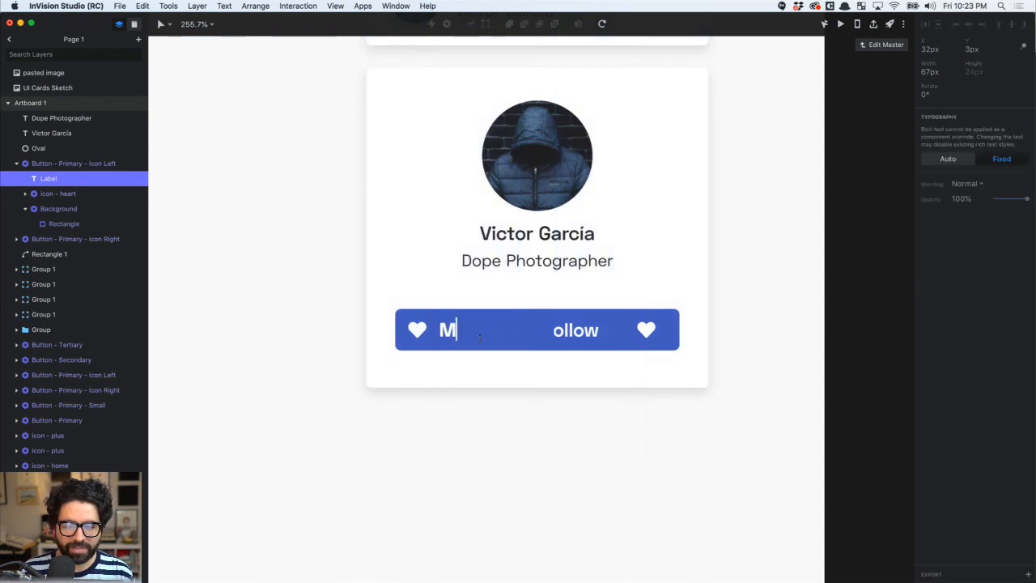
type("essage")
key("Escape")
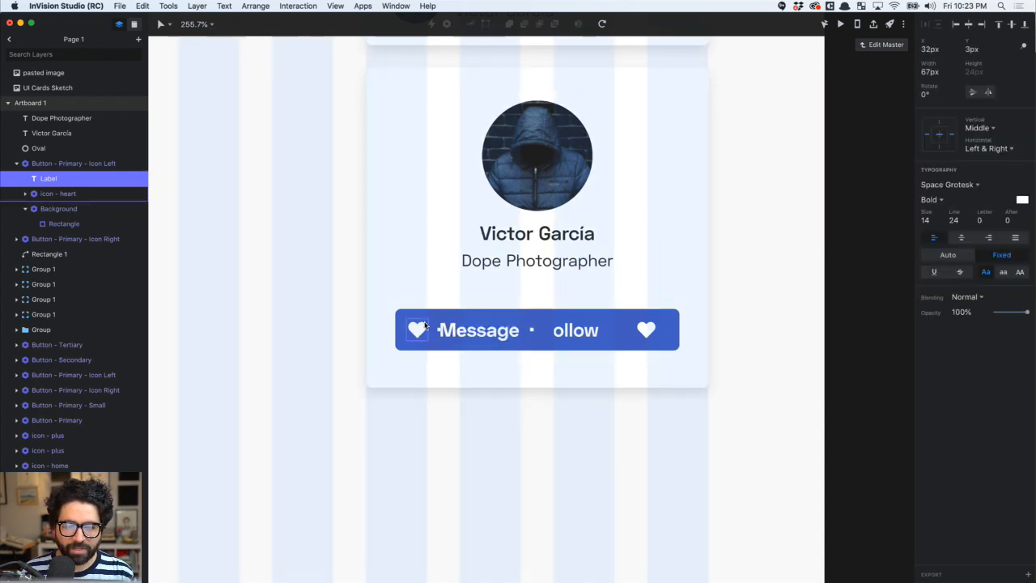
Swap the heart icon in the Message button for the icon - envelope component
left_click(419, 329)
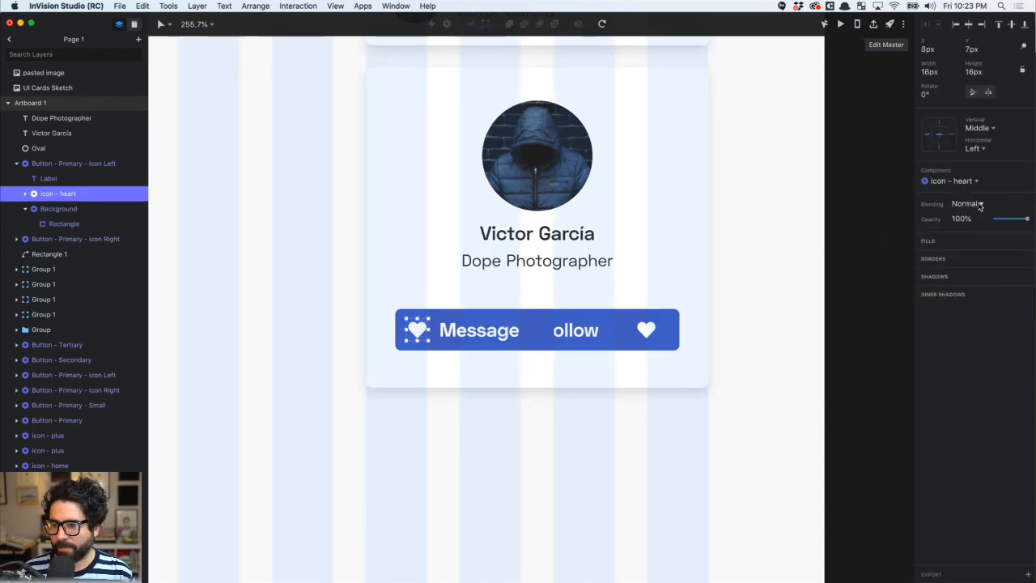
left_click(965, 181)
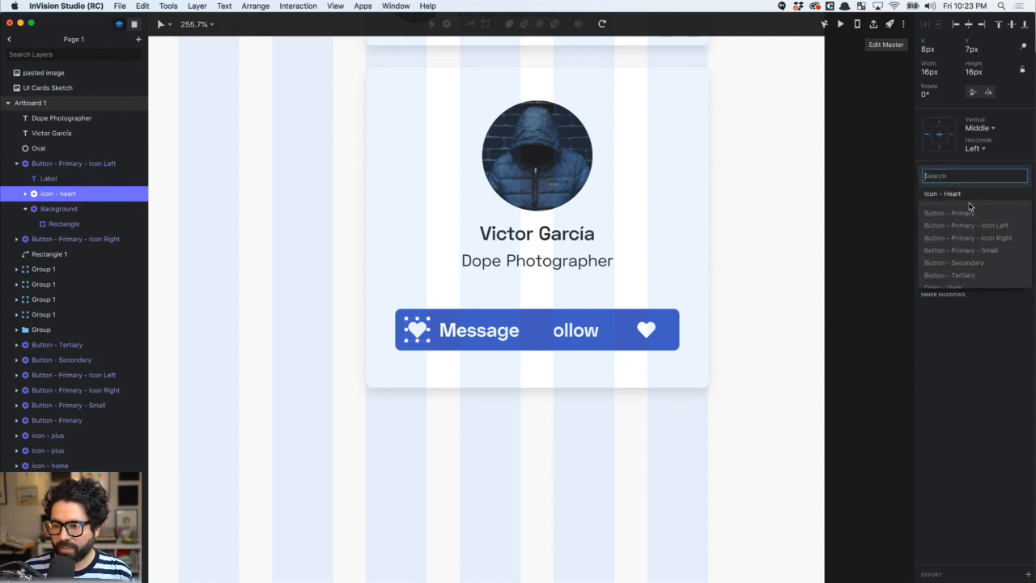
type("env")
left_click(963, 198)
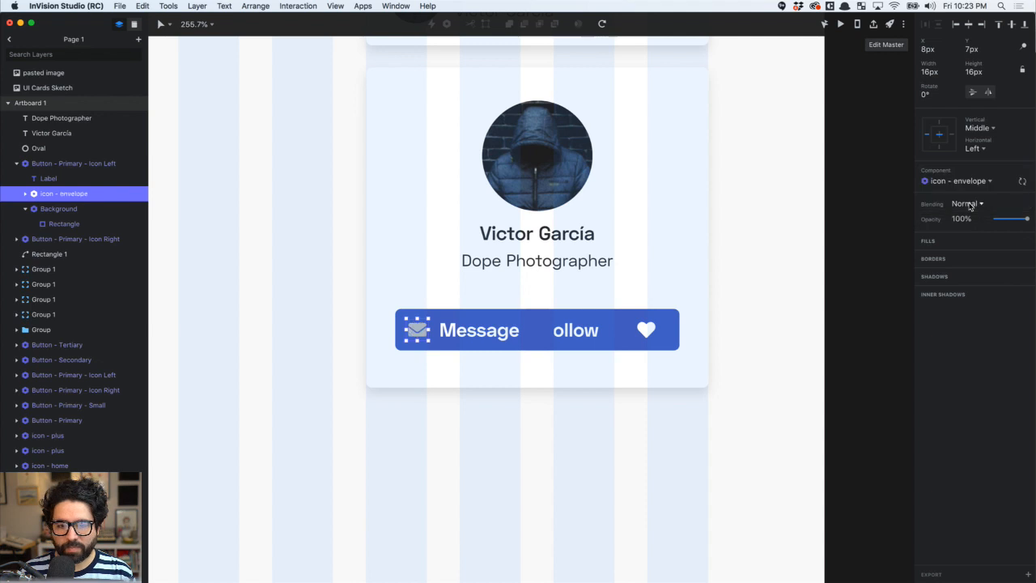
Change the fill of the Message button's envelope shape to white
double_click(420, 329)
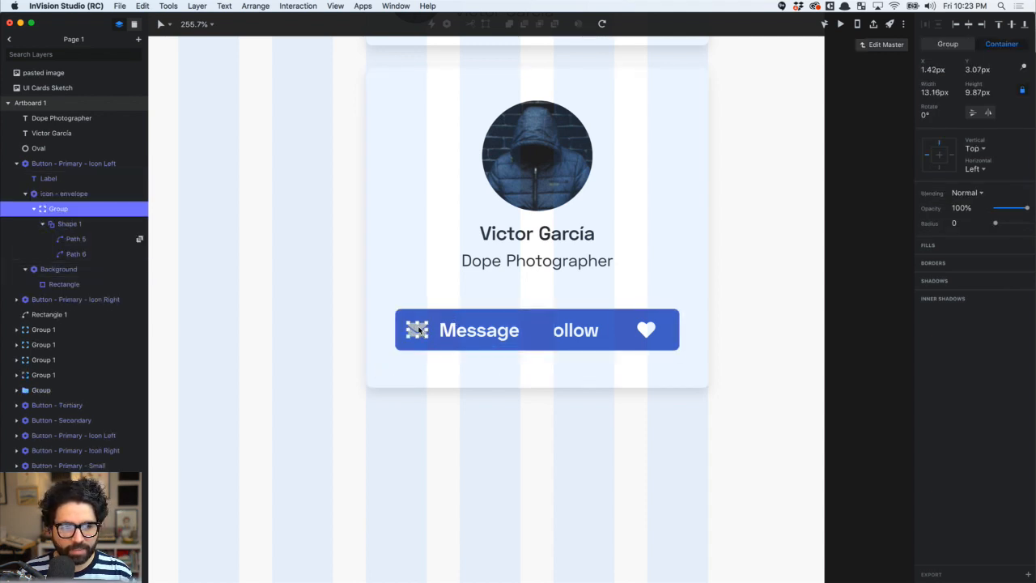
double_click(420, 329)
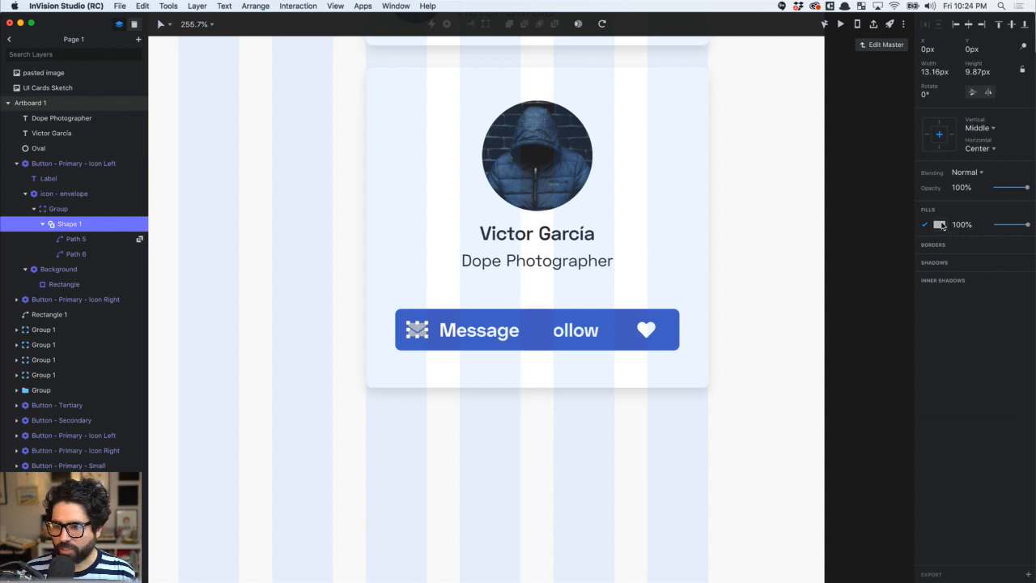
left_click(939, 224)
left_click(474, 488)
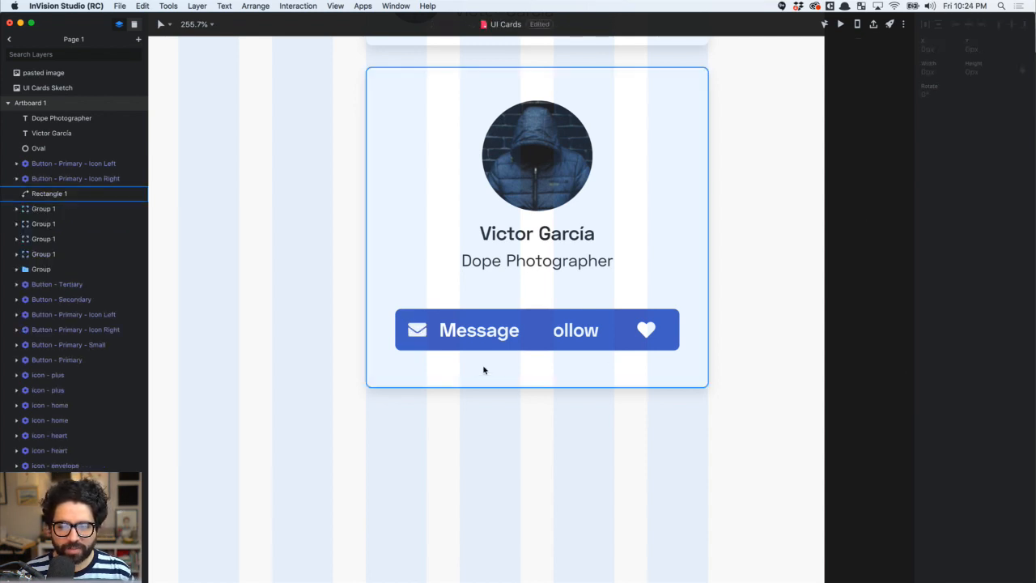
Detach the Follow button from its master component
left_click(481, 327)
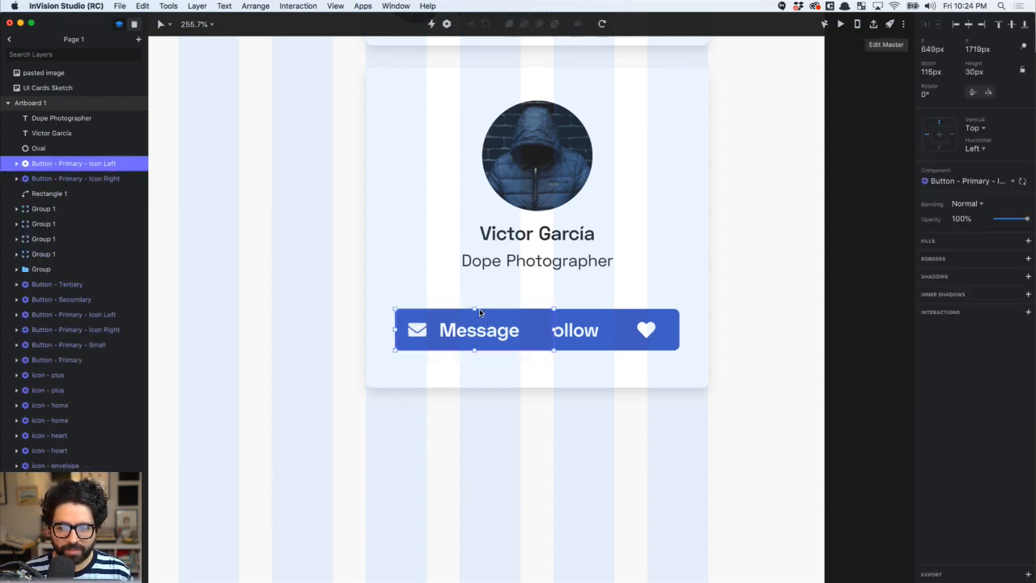
left_click(589, 314)
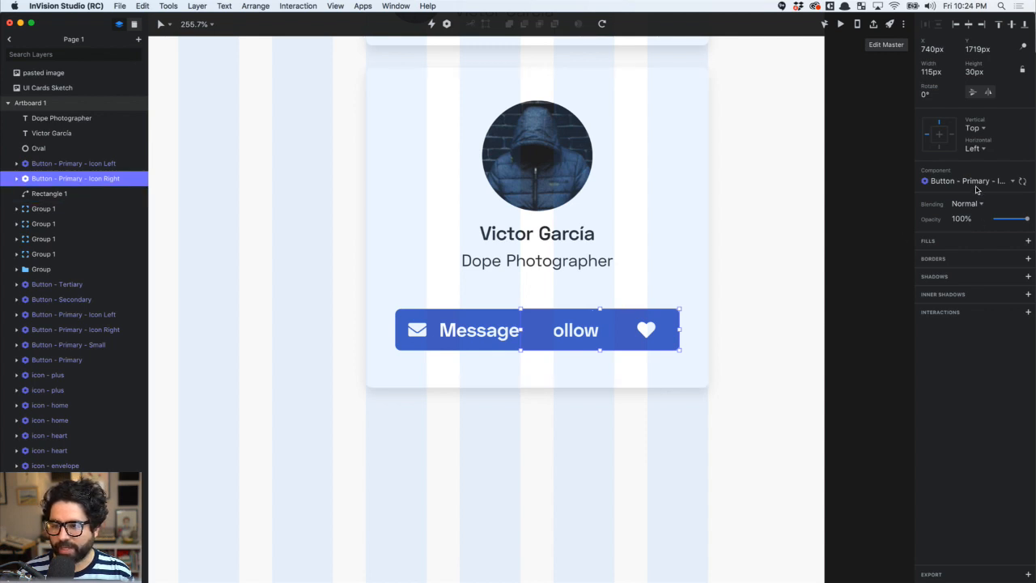
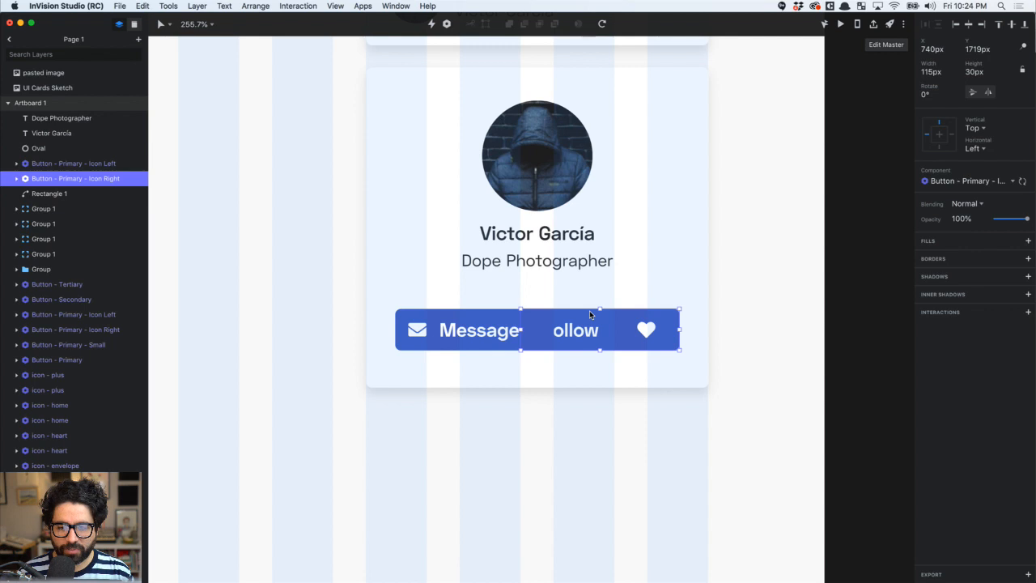
right_click(629, 321)
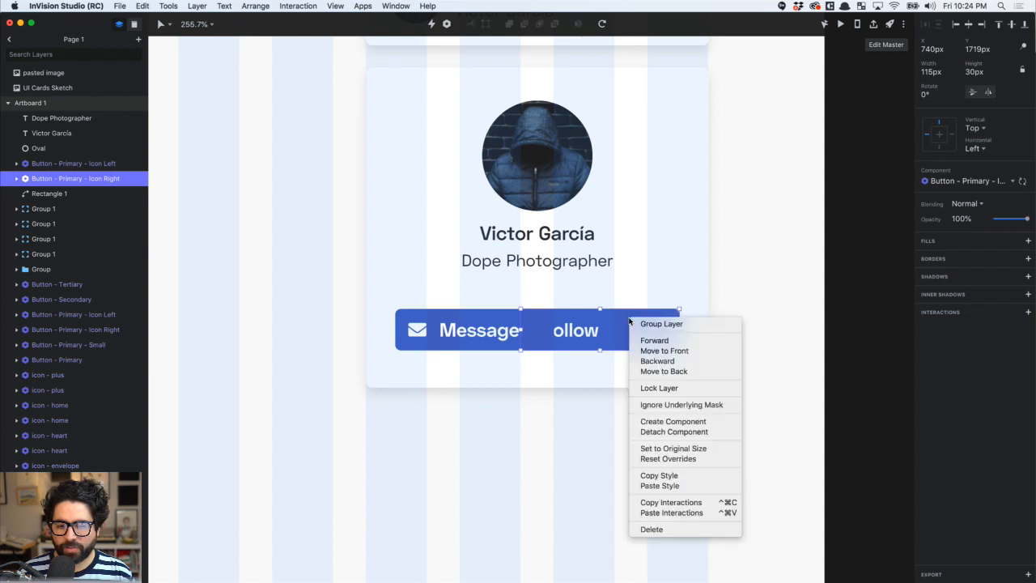
left_click(662, 432)
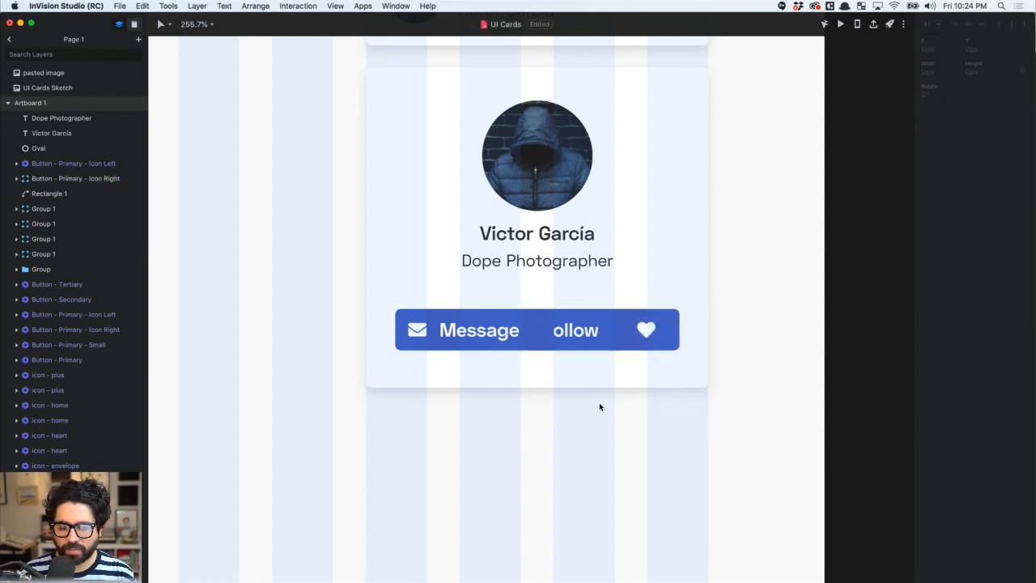
Swap the Follow button's background component for Color - Gray 1
double_click(584, 336)
left_click(641, 313)
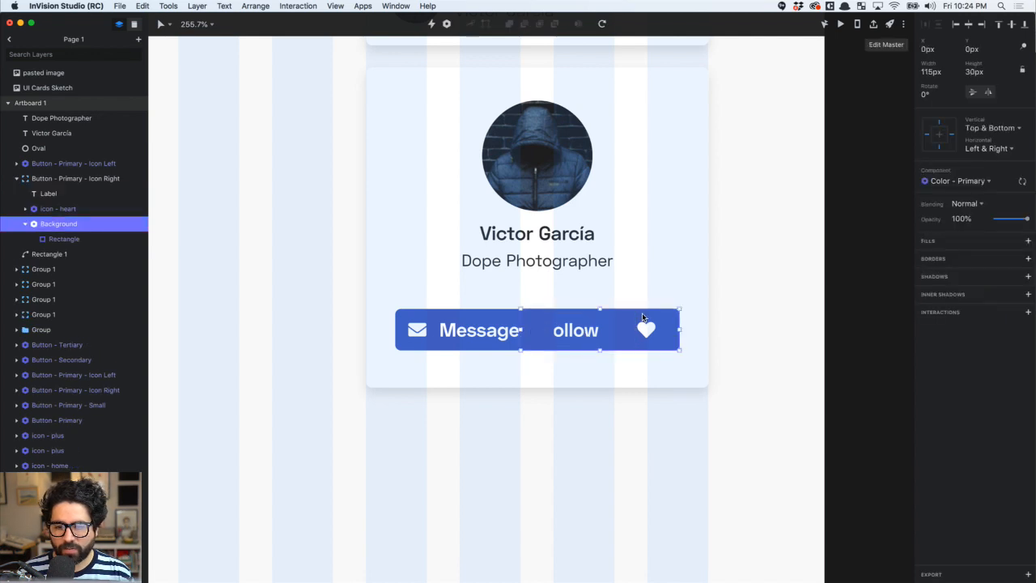
left_click(950, 181)
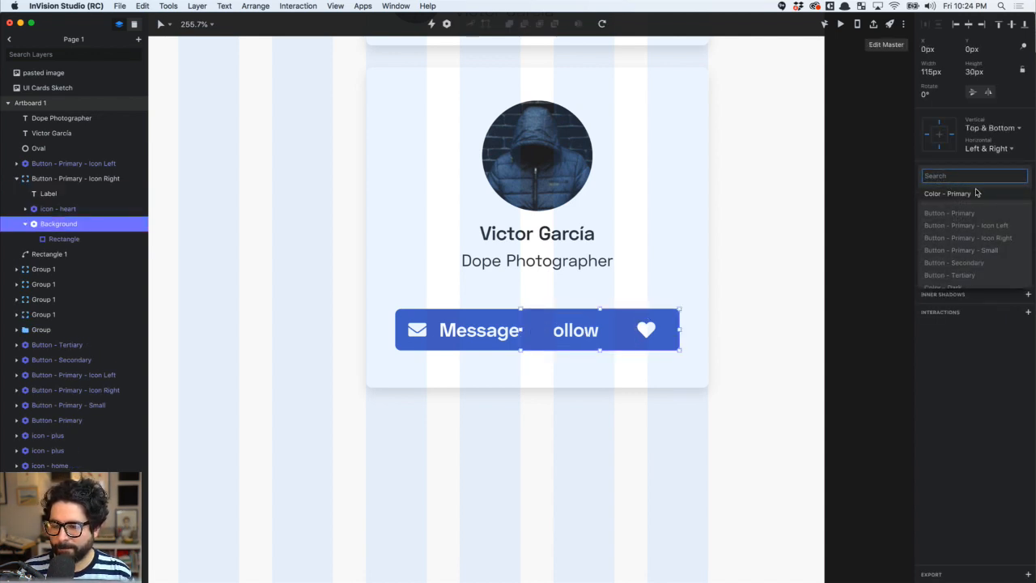
type("colo")
left_click(989, 219)
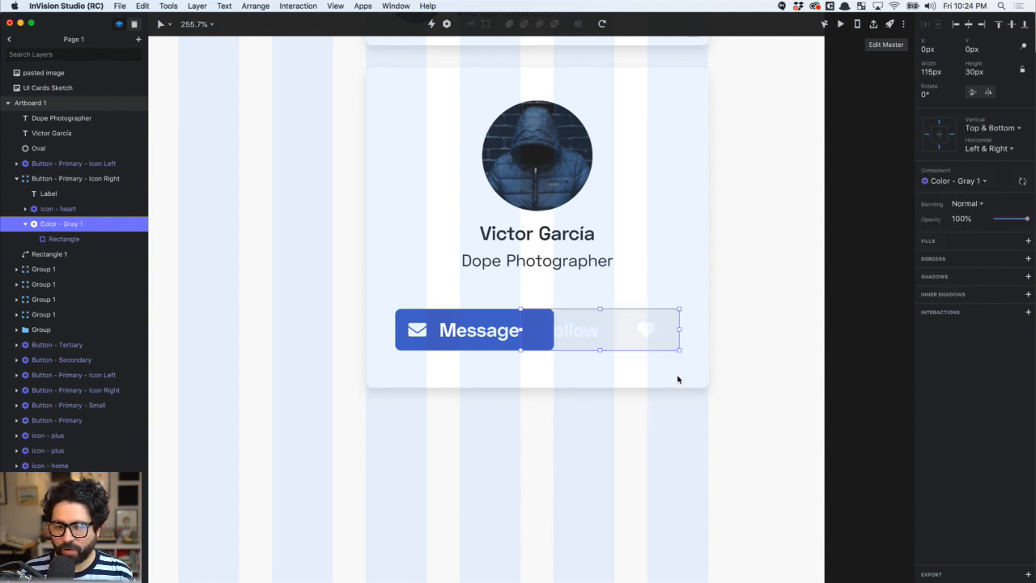
Set the Follow label's text color to the dark document color
left_click(584, 334)
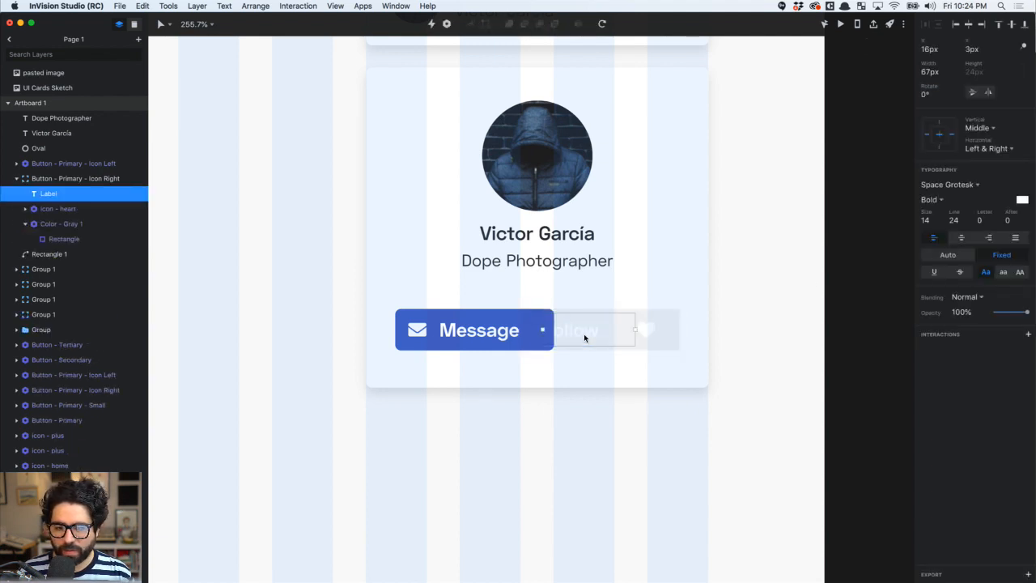
left_click(1021, 200)
left_click(920, 375)
Fill the Follow button's heart icon with the light gray document color bec1c4
left_click(651, 329)
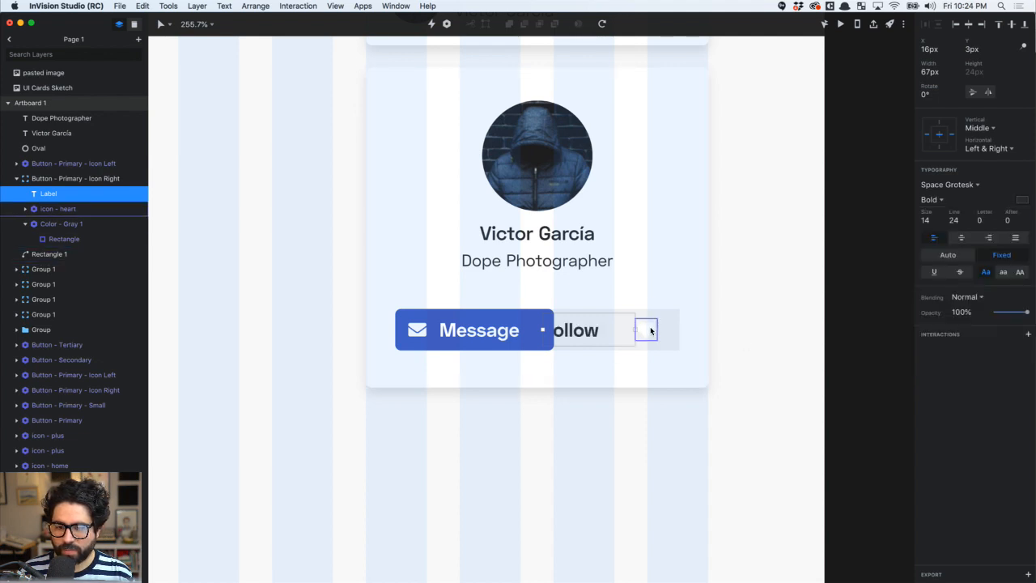
left_click(648, 330)
double_click(648, 326)
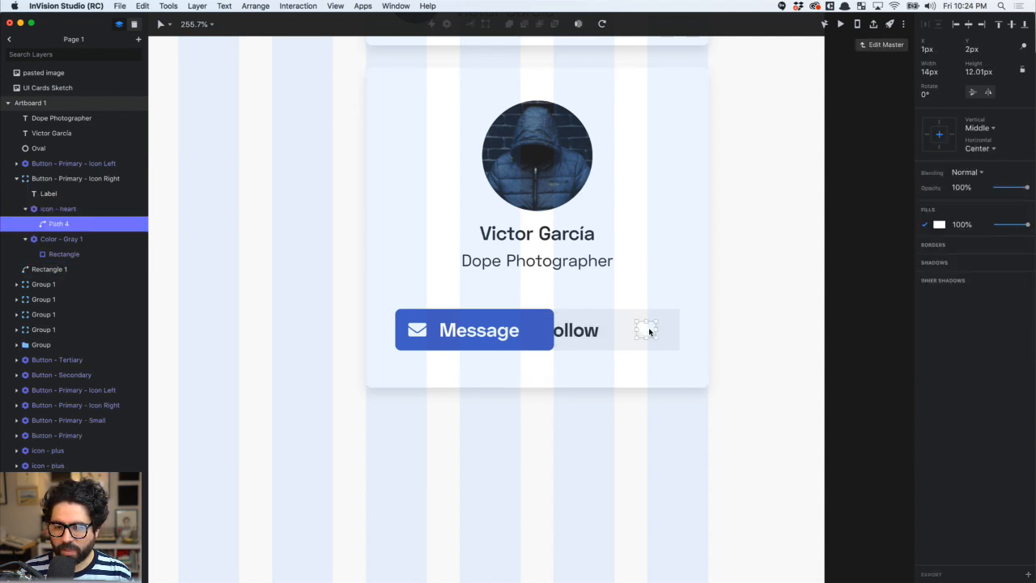
left_click(938, 224)
left_click(933, 400)
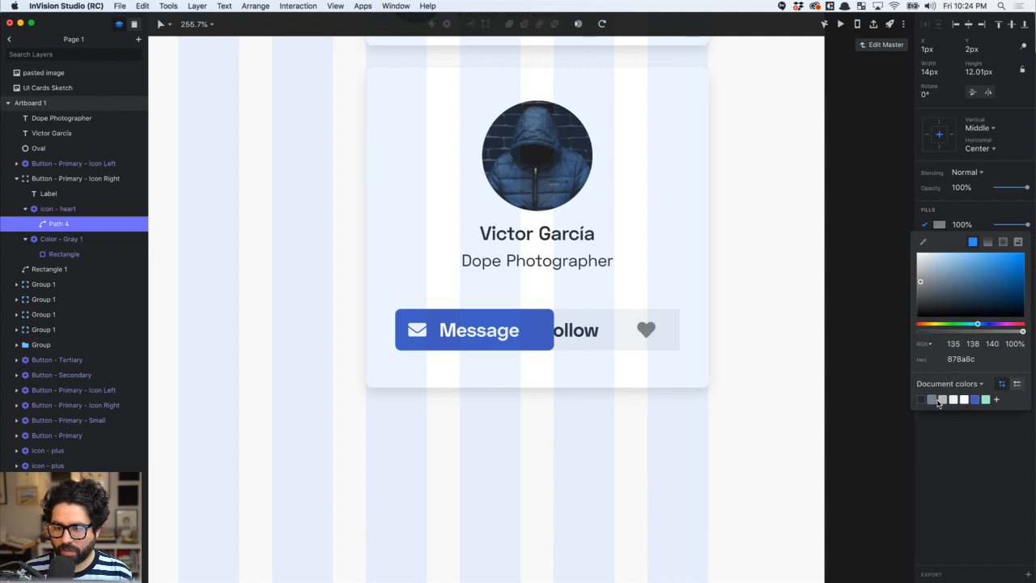
left_click(943, 400)
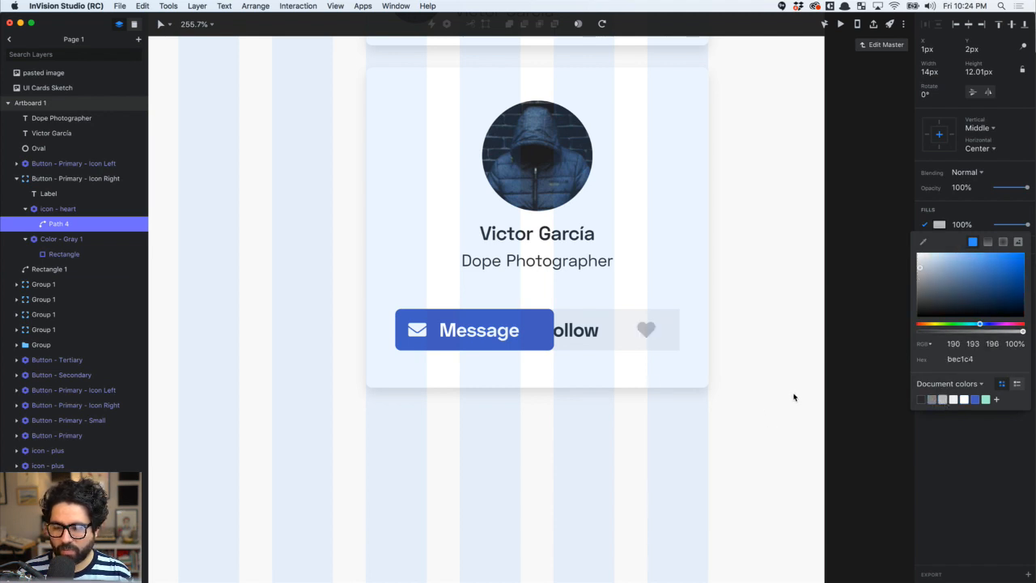
Change the Follow label's text color to a gray from the document colors
left_click(589, 333)
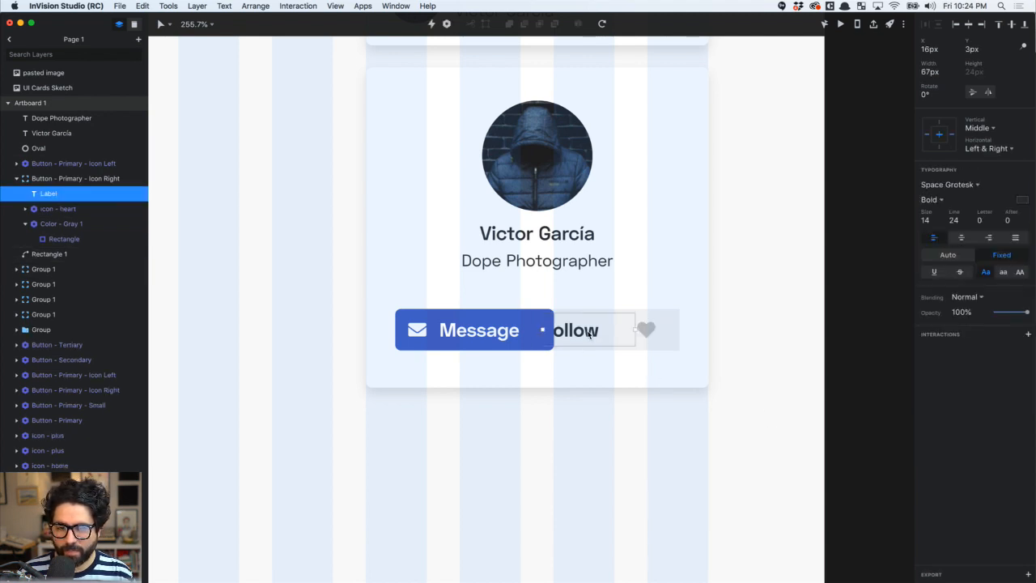
left_click(1021, 200)
left_click(939, 374)
left_click(735, 418)
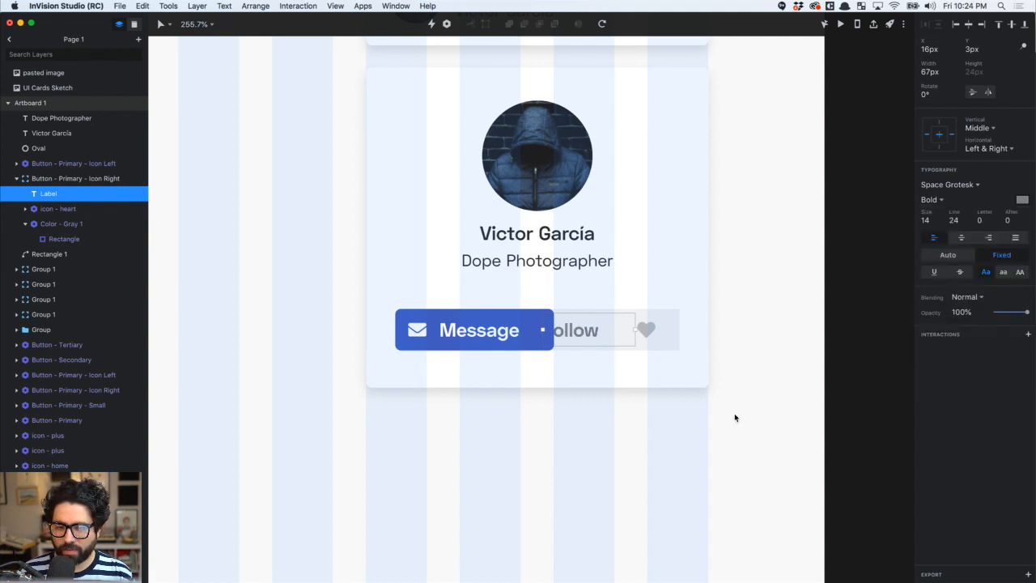
left_click(764, 362)
Shift the Follow button to X 770 px, clear of the Message button, and narrow it to 95 px
left_click(527, 337)
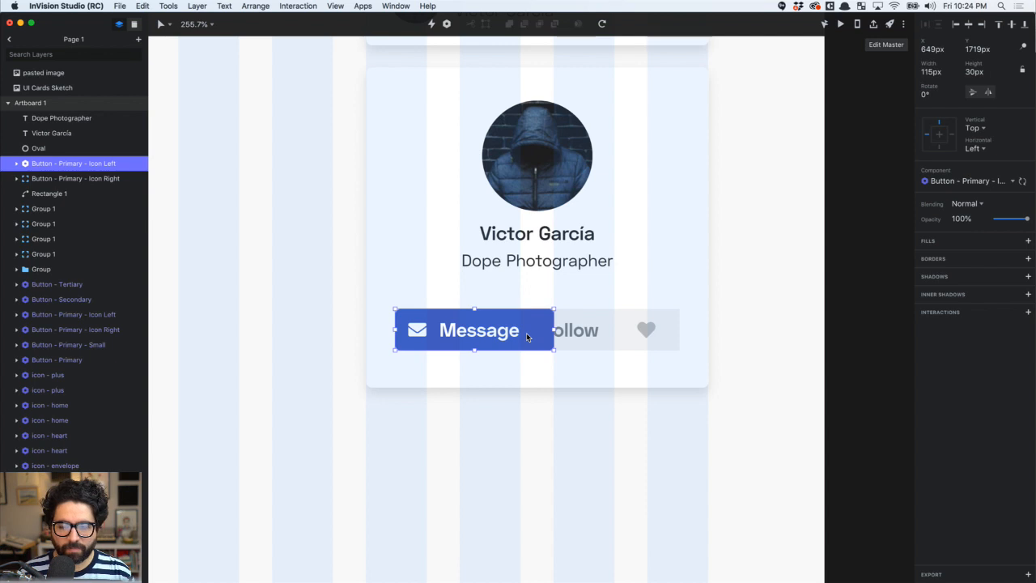
left_click(602, 337)
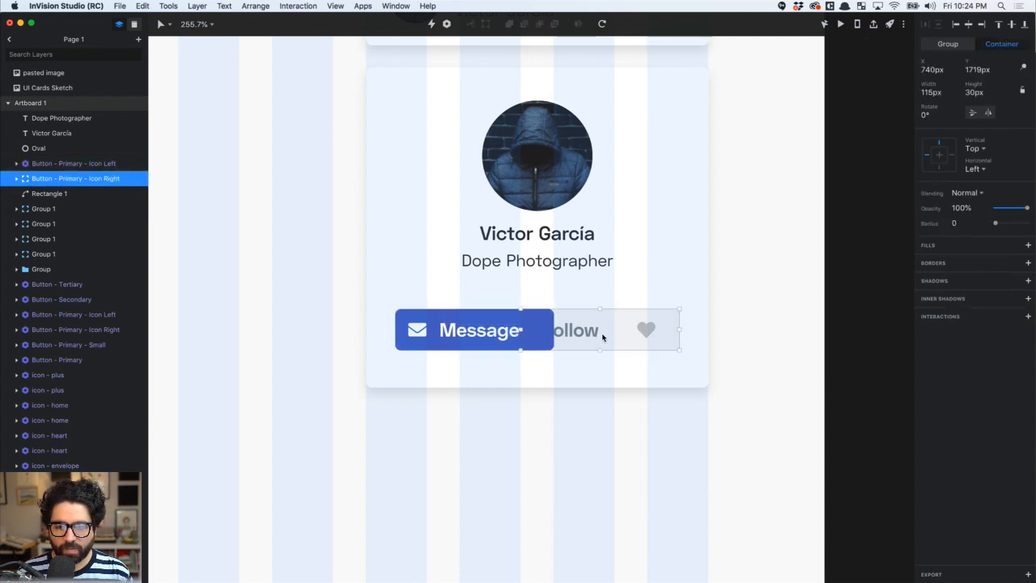
key("shift+Right")
key("shift+Right")
key("shift+Right")
key("super+shift+Left")
key("super+shift+Left")
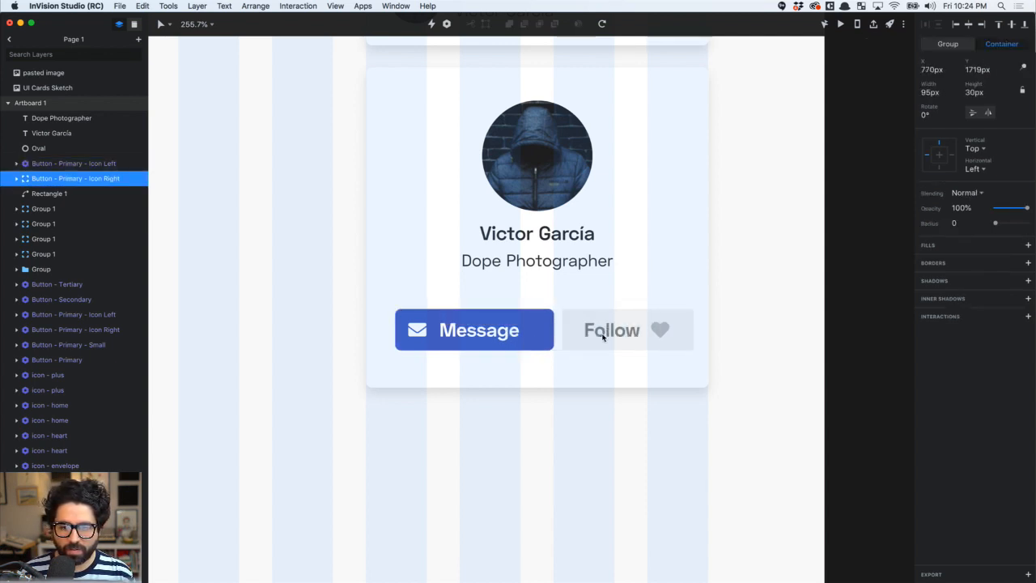
Relabel the Message button as "Email"
left_click(520, 331)
left_click(561, 430)
left_click(510, 343)
scroll(510, 343, "down", 5)
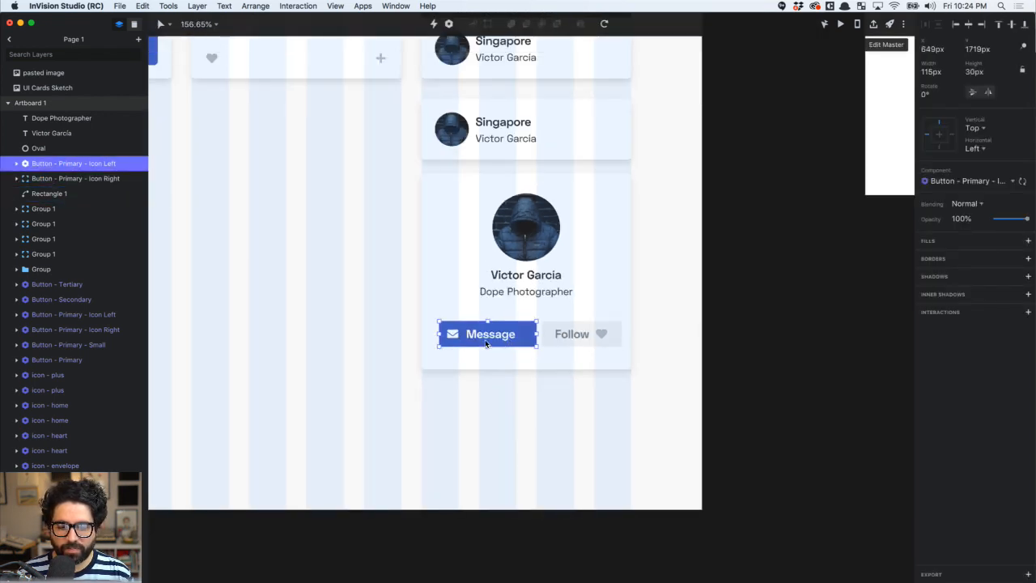
scroll(488, 345, "up", 5)
scroll(488, 345, "up", 3)
double_click(483, 330)
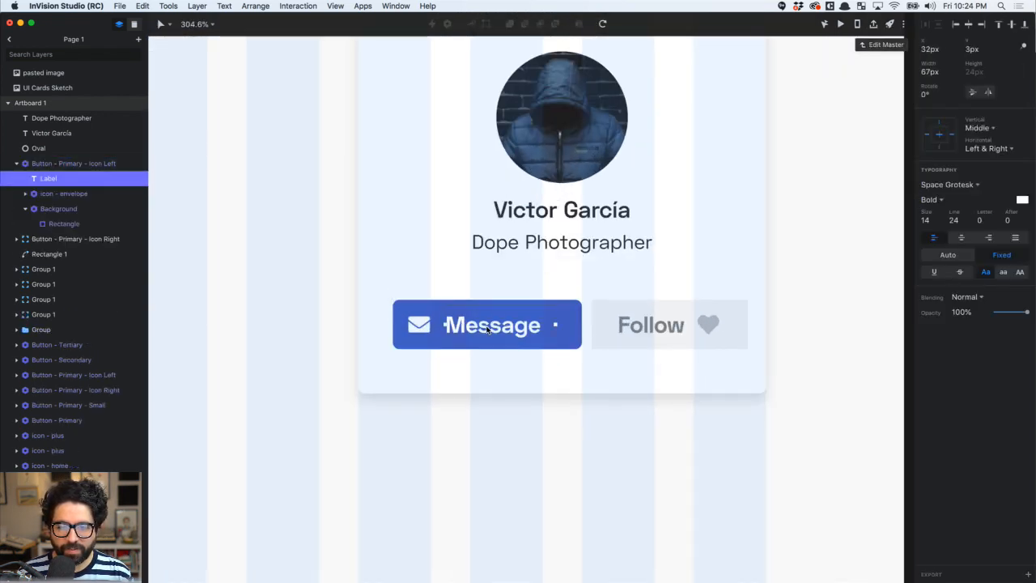
double_click(483, 330)
type("Email")
key("Escape")
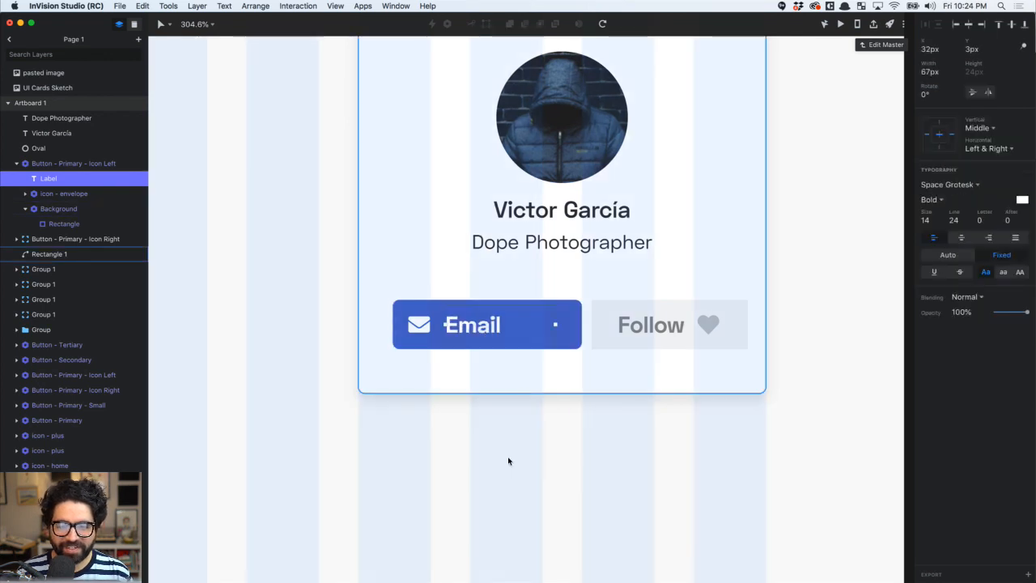
Narrow the Email button to 105 px wide
left_click(510, 377)
left_click(517, 320)
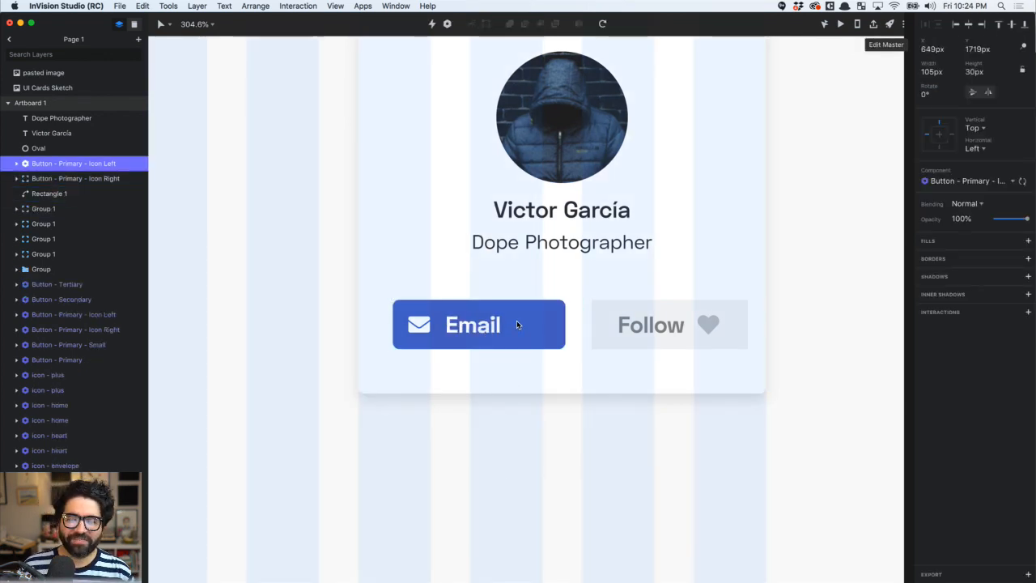
left_click(578, 330)
left_click(502, 330)
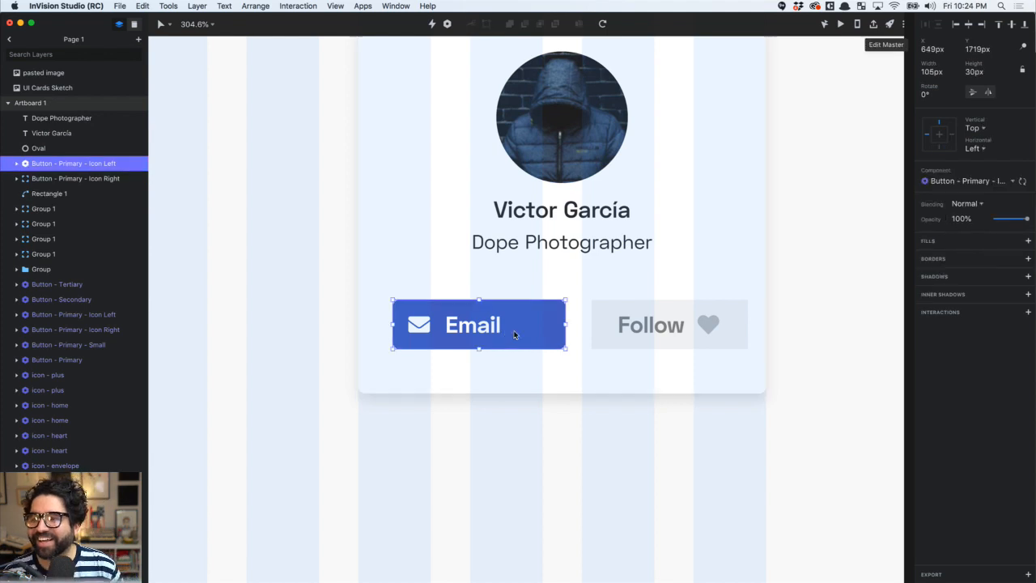
left_click(597, 340)
left_click(505, 330, "shift")
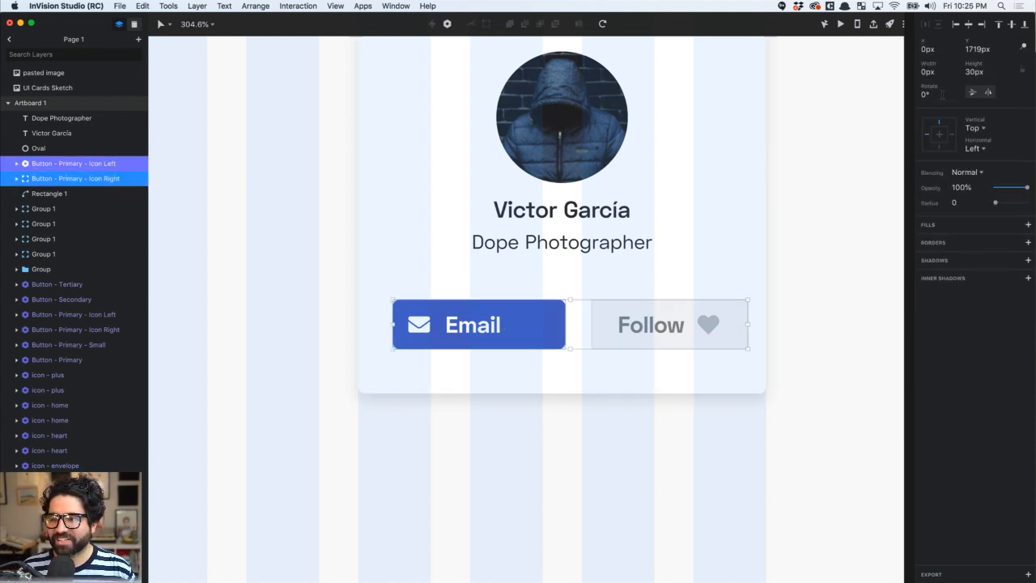
left_click(931, 76)
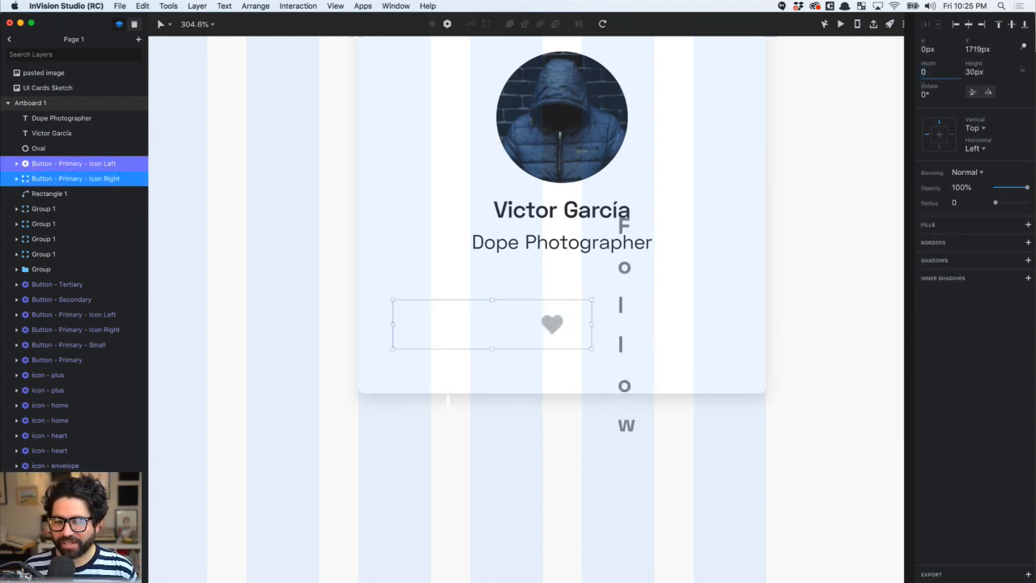
left_click(497, 495)
scroll(497, 495, "down", 5)
key("super+z")
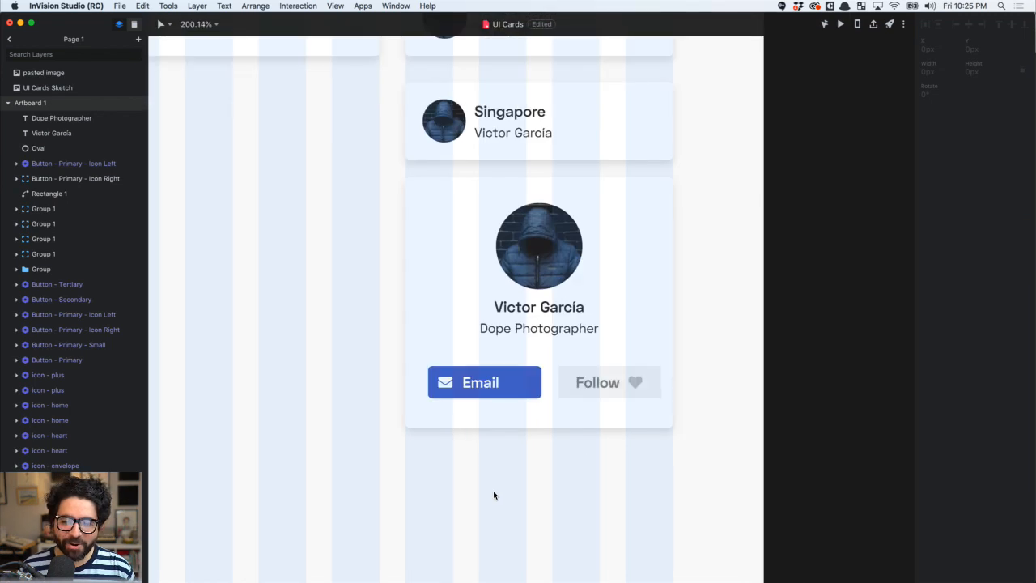
Set both the Email and Follow buttons to 96 px wide
left_click(482, 377)
left_click(576, 379, "shift")
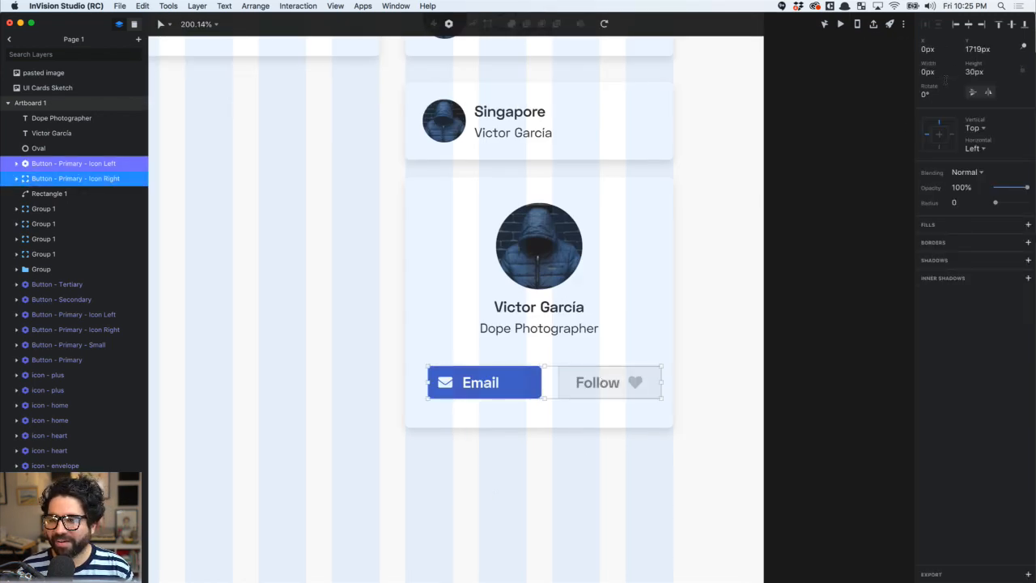
left_click(929, 72)
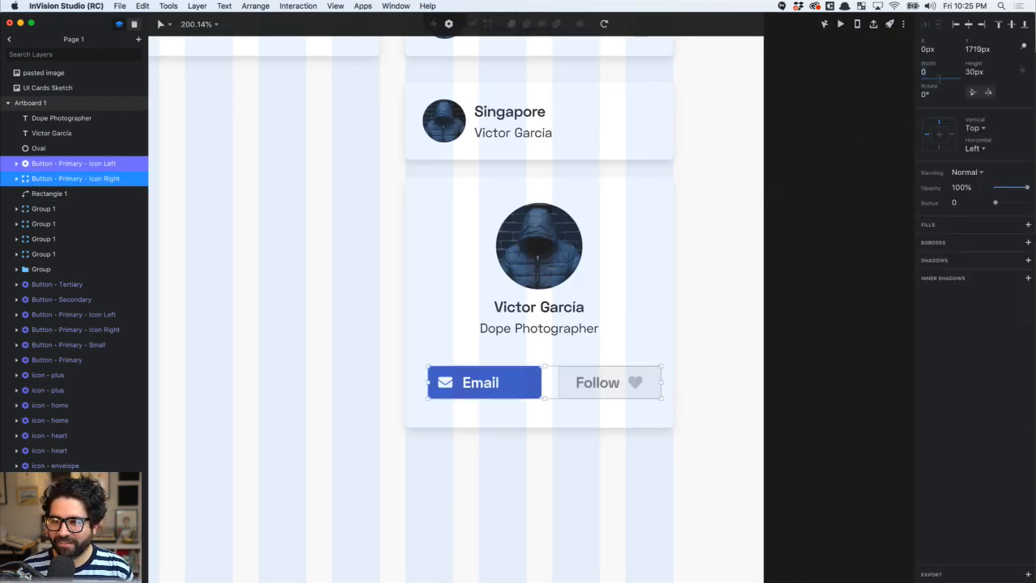
type("110")
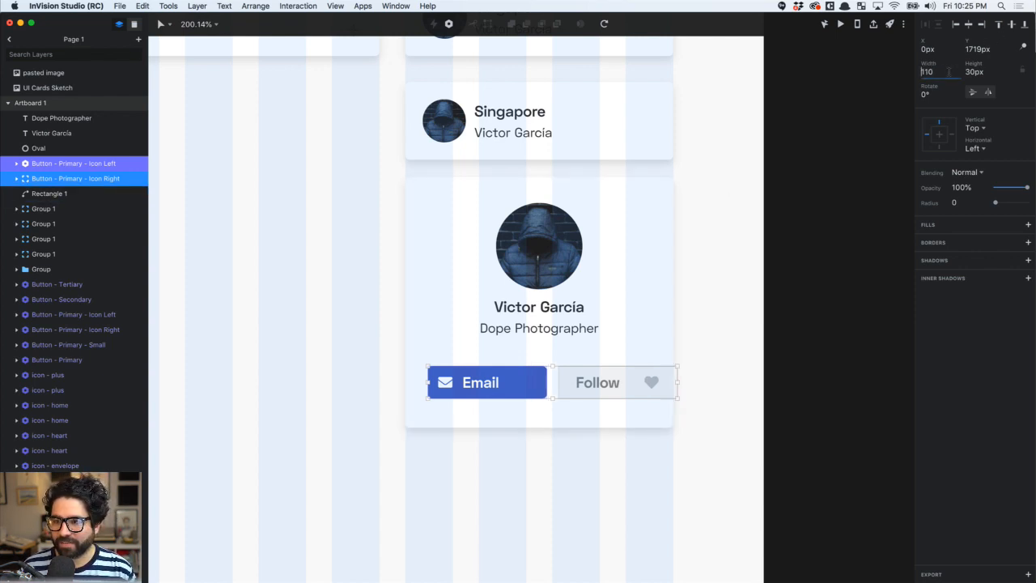
key("Return")
type("96")
key("Return")
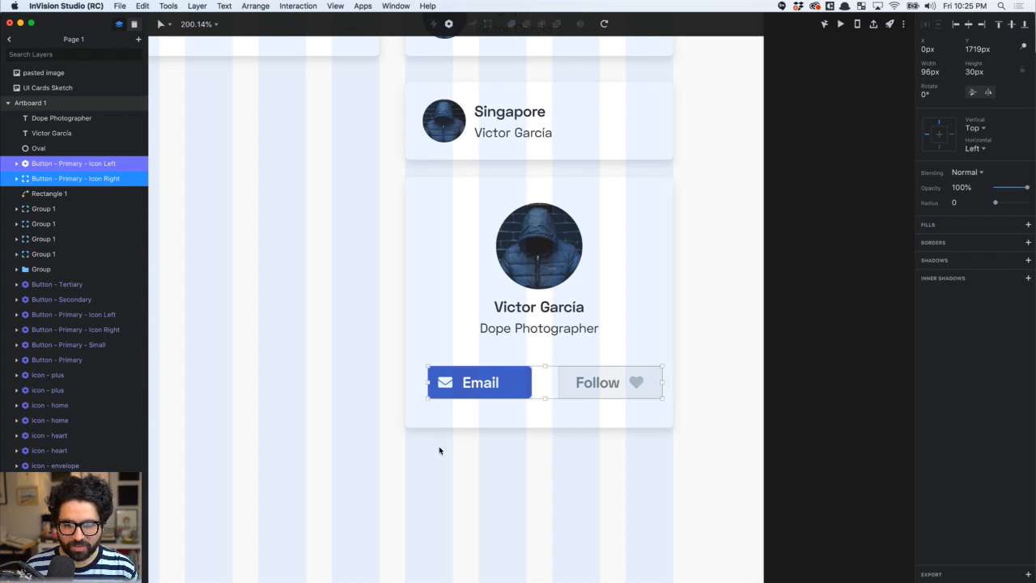
Move the Follow button closer to the Email button, to X 753 px
left_click(583, 380)
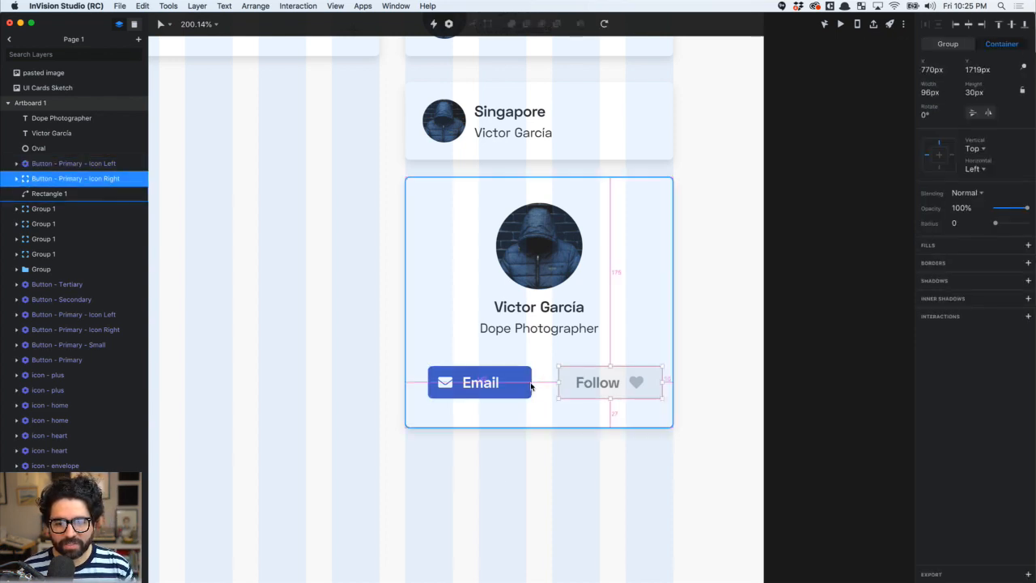
key("shift+Left")
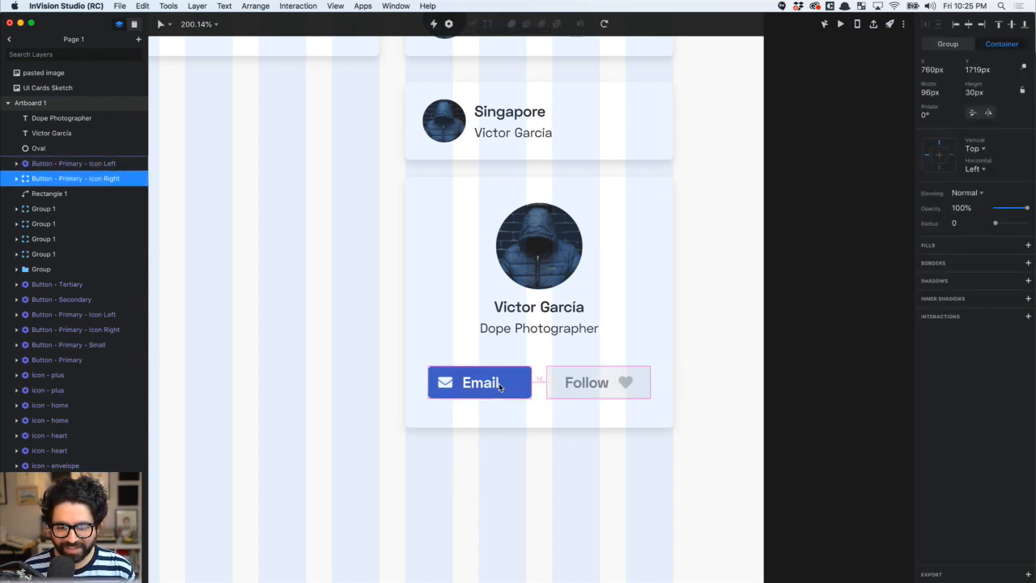
key("shift+Left")
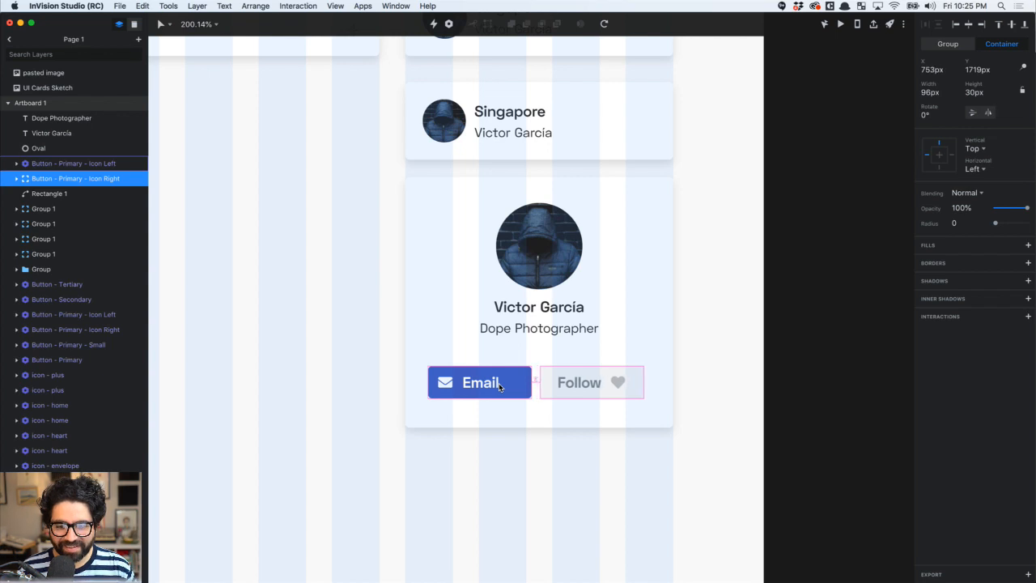
Group the Email and Follow buttons and center the group horizontally on the profile card's background rectangle
left_click(498, 382, "shift")
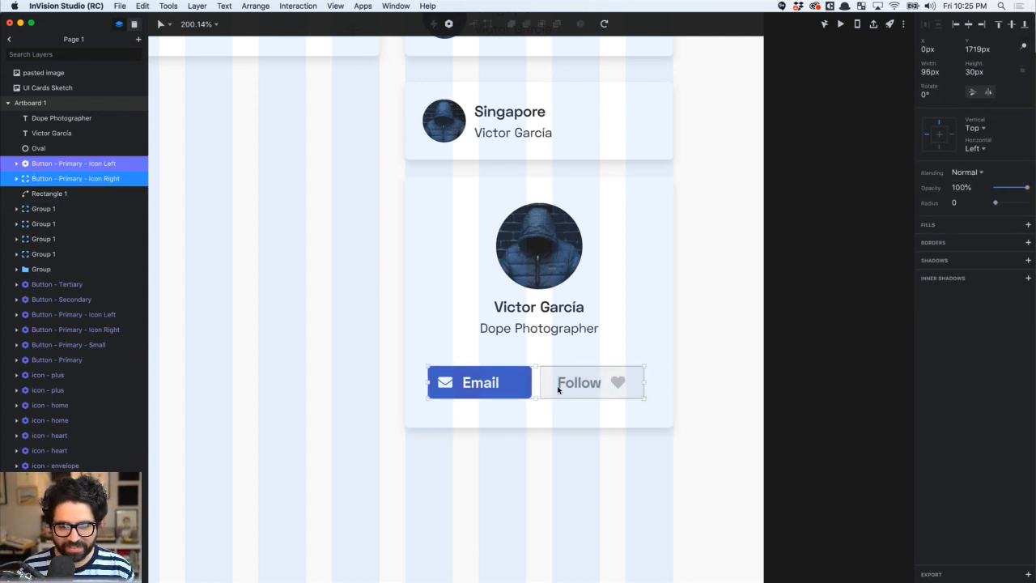
left_click(588, 488)
left_click(603, 383)
left_click(492, 384)
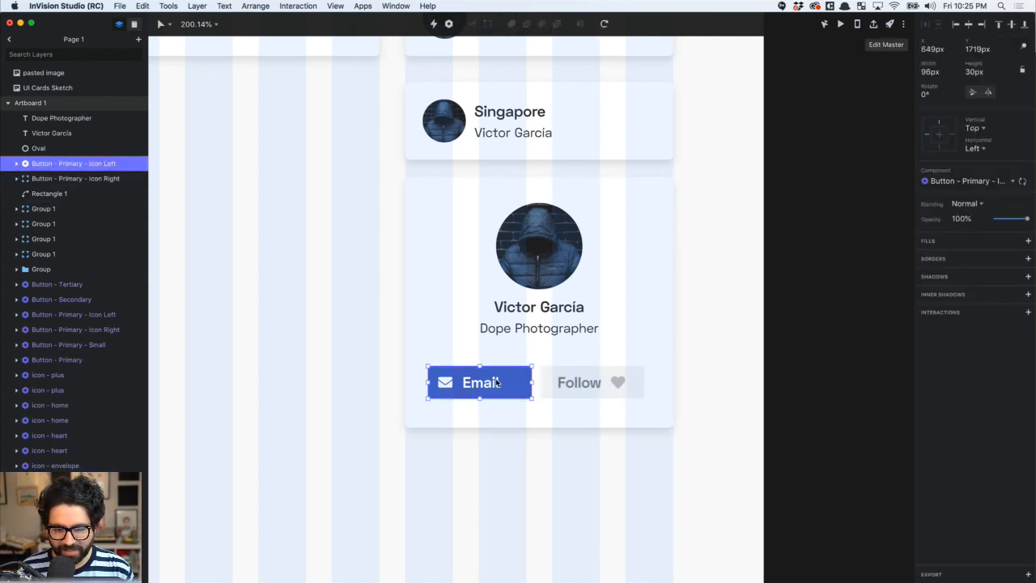
left_click(608, 372)
left_click(478, 394, "shift")
key("super+g")
left_click(515, 360, "shift")
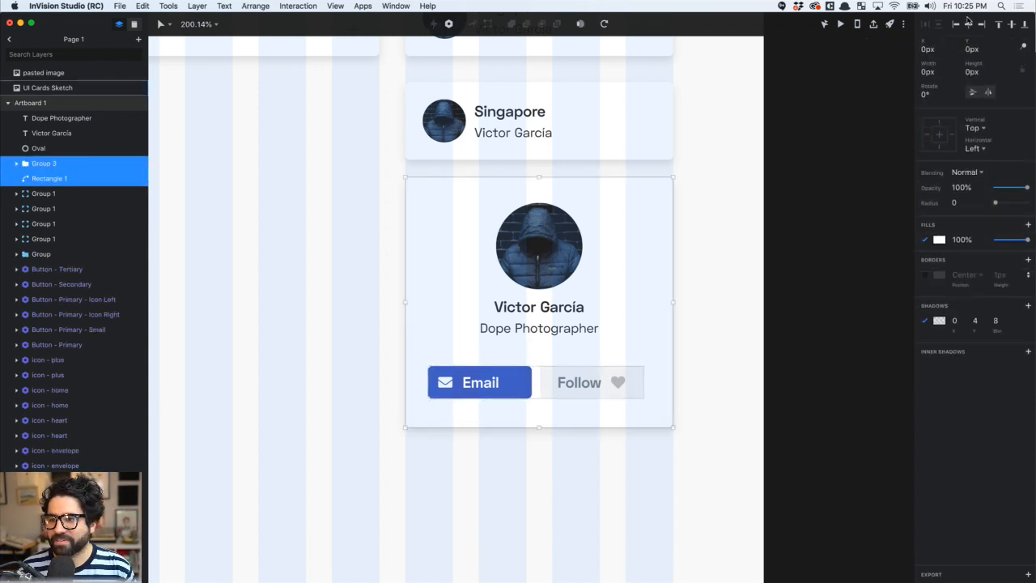
left_click(526, 451)
Ungroup the Email and Follow buttons and group the two of them again
left_click(484, 387)
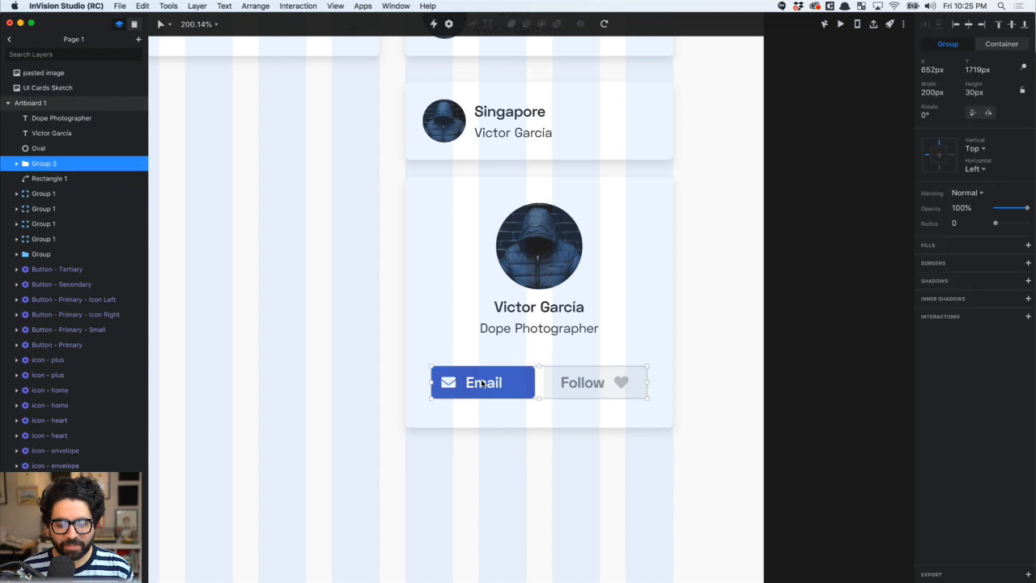
key("super+shift+g")
left_click(473, 513)
left_click(465, 385)
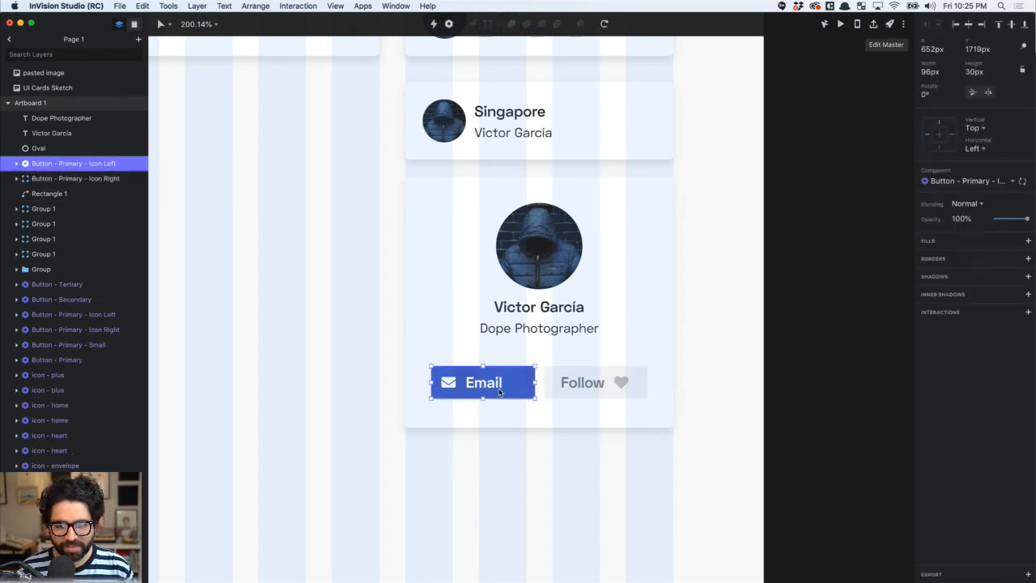
left_click(588, 374, "shift")
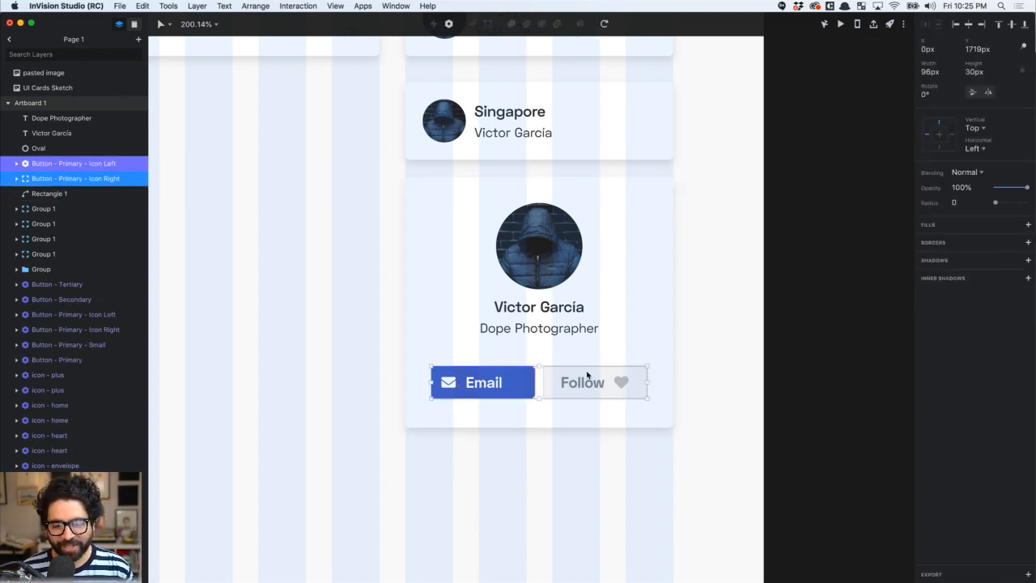
key("super+g")
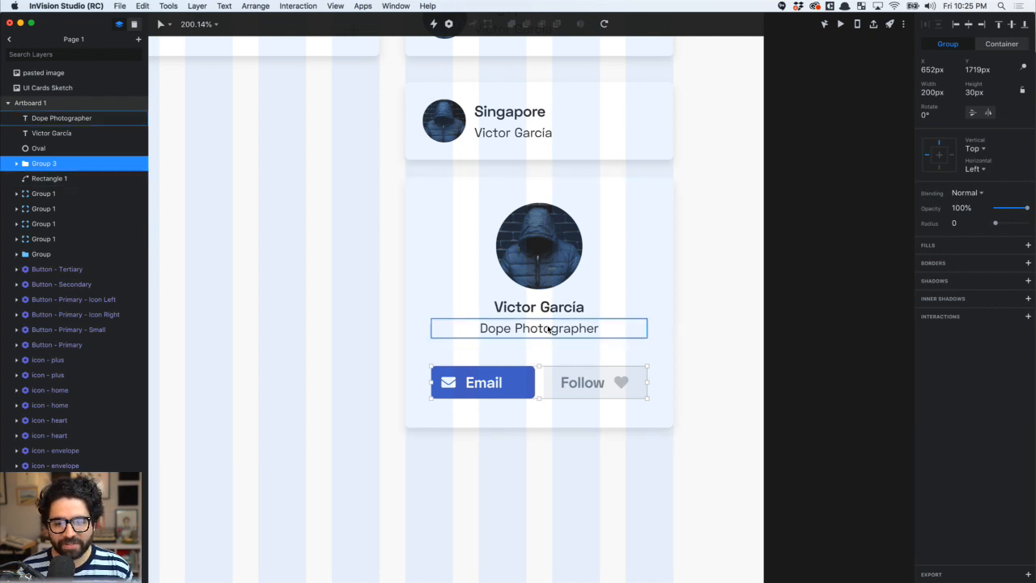
Group the profile card's avatar, text, button group and background rectangle into one container
left_click(327, 194)
left_click_drag(327, 194, 655, 461)
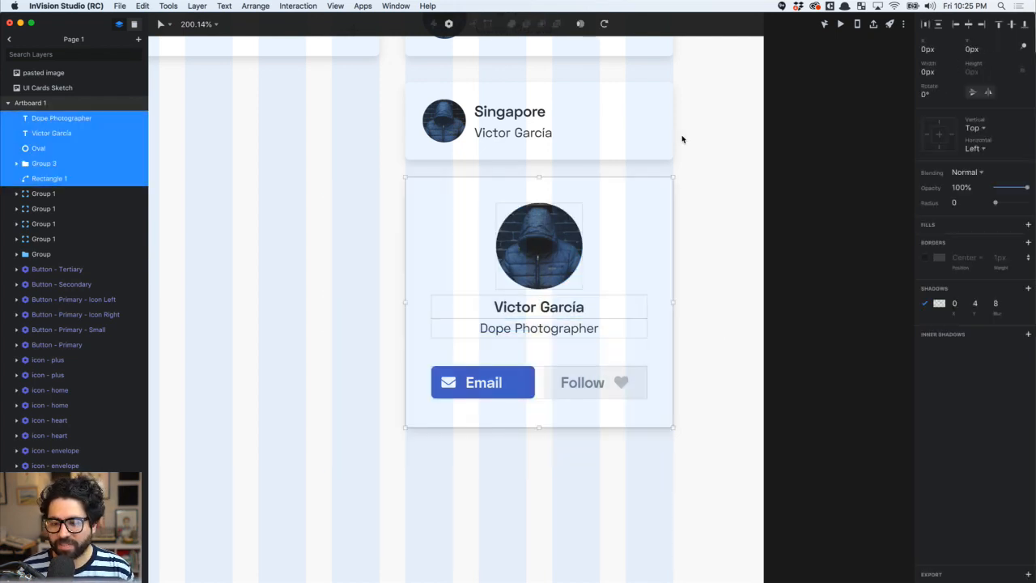
key("super+g")
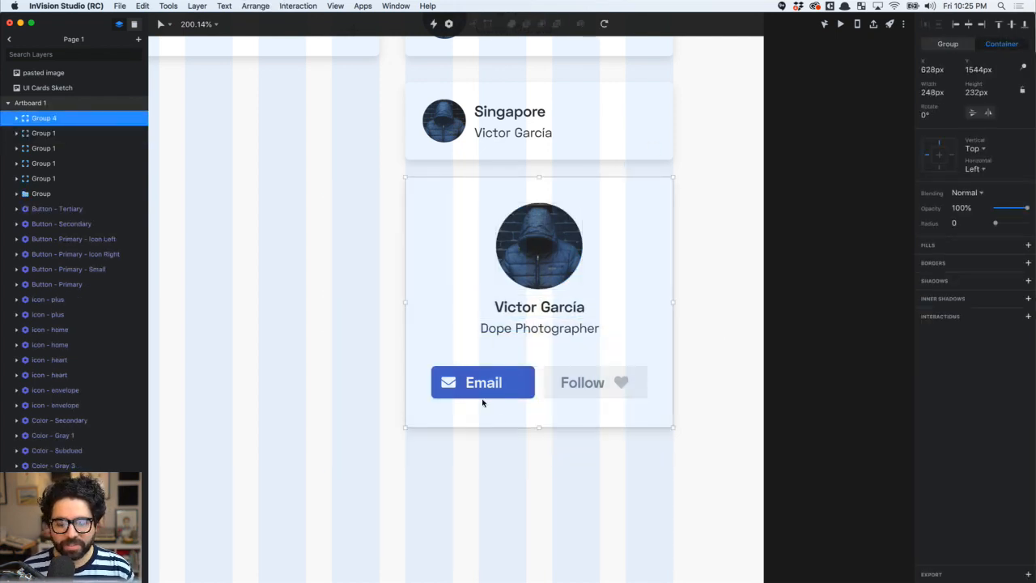
left_click(458, 492)
Try a horizontal Center constraint on the profile card's name text, and undo it
double_click(537, 307)
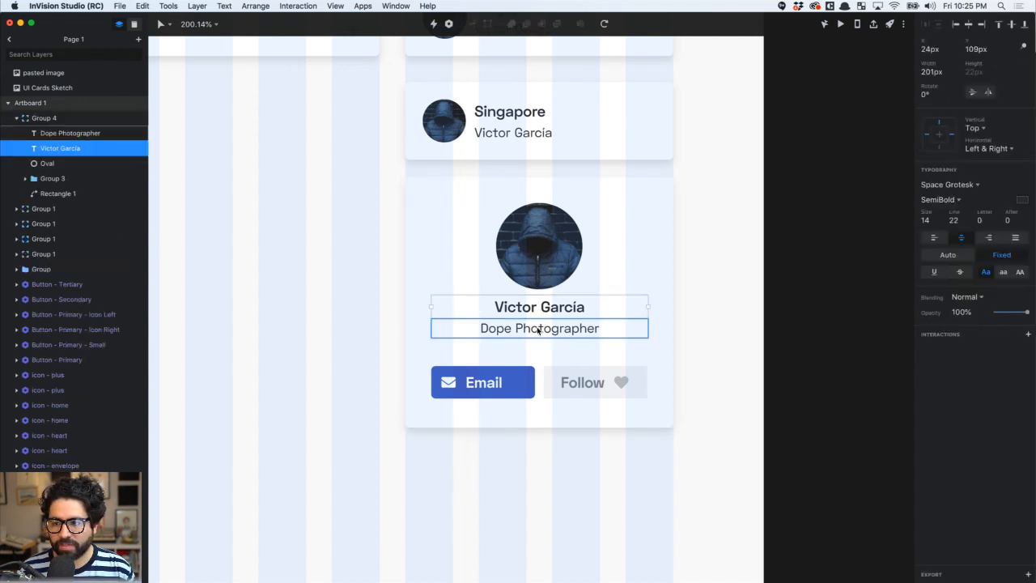
left_click(938, 134)
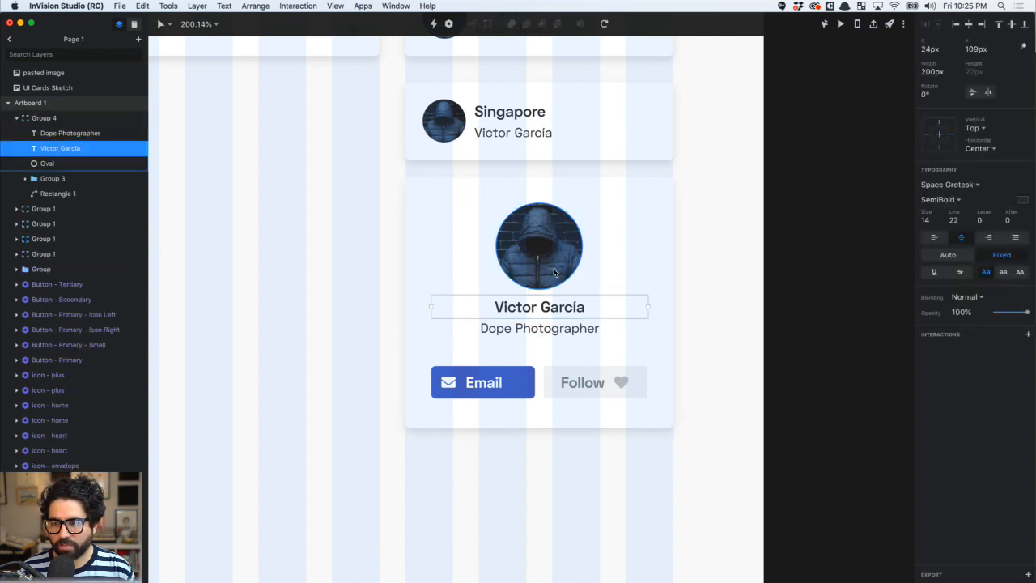
key("super+z")
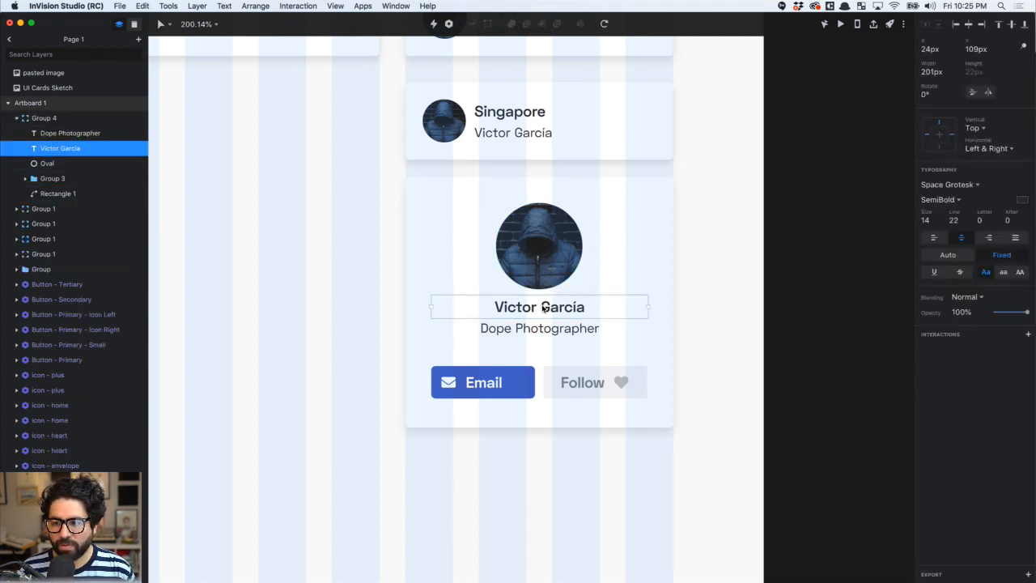
Constrain the card's avatar to the horizontal center, and the button group to Bottom vertically and Left & Right horizontally
left_click(546, 259)
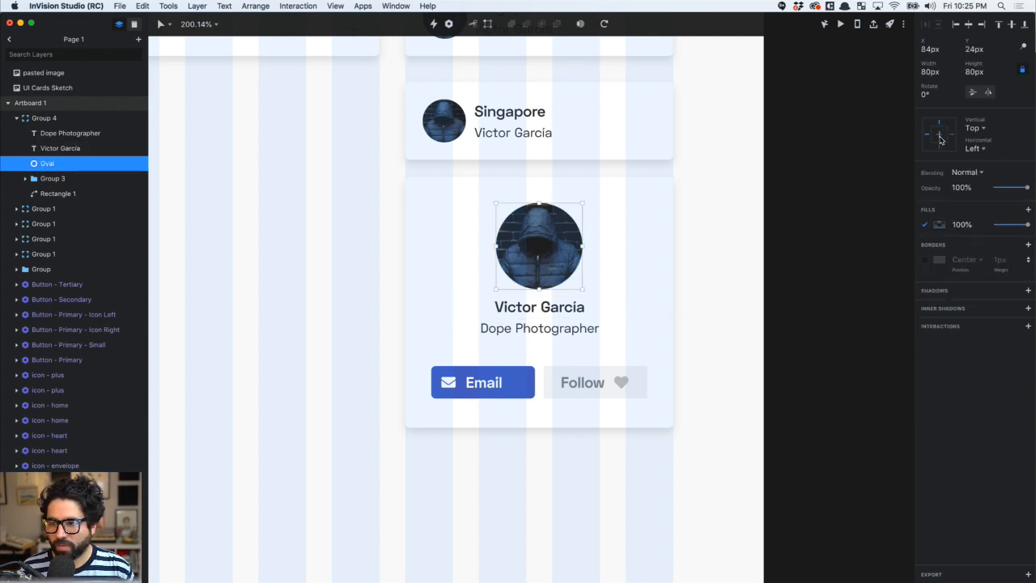
left_click(475, 382)
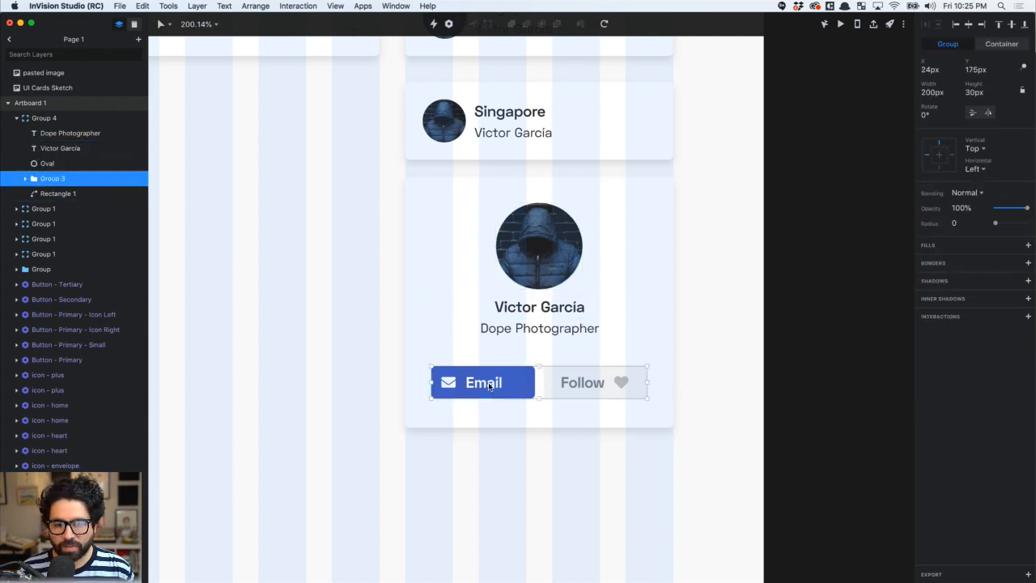
left_click(944, 167)
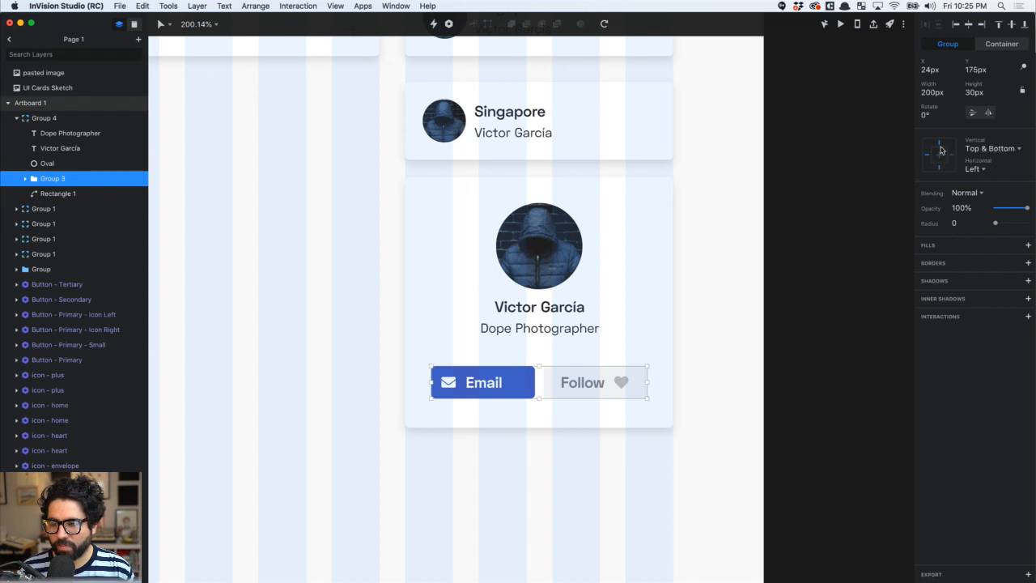
left_click(940, 159)
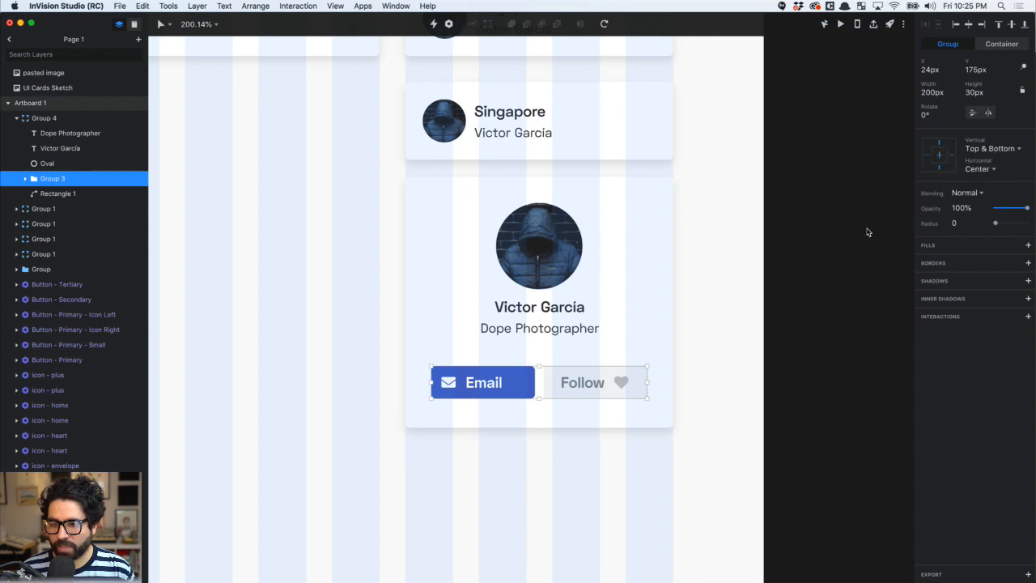
left_click(954, 158)
left_click(929, 156)
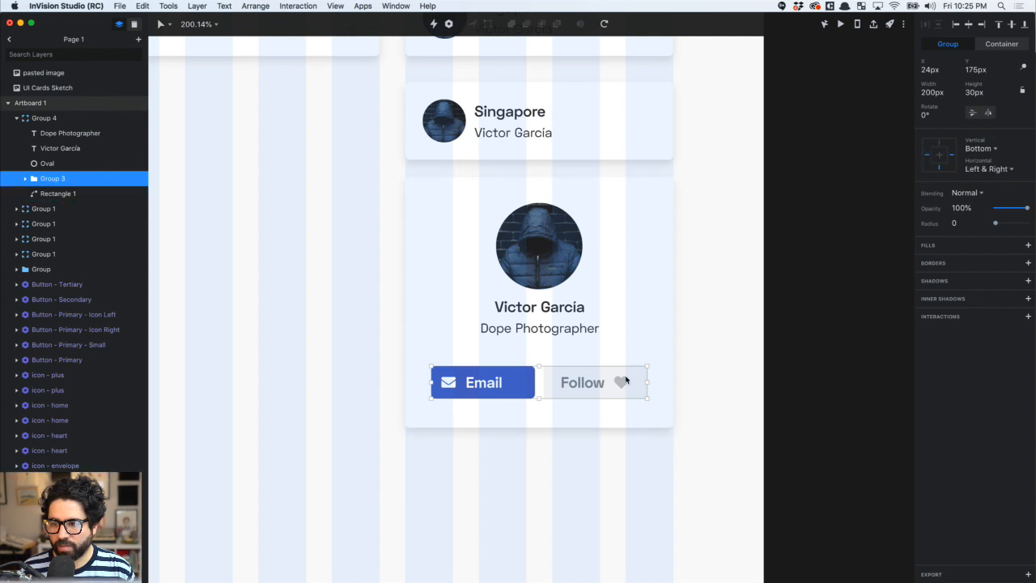
left_click(538, 480)
Test the constraints by stretching the profile card taller and then wider to about 304 px, undoing each resize
left_click(560, 339)
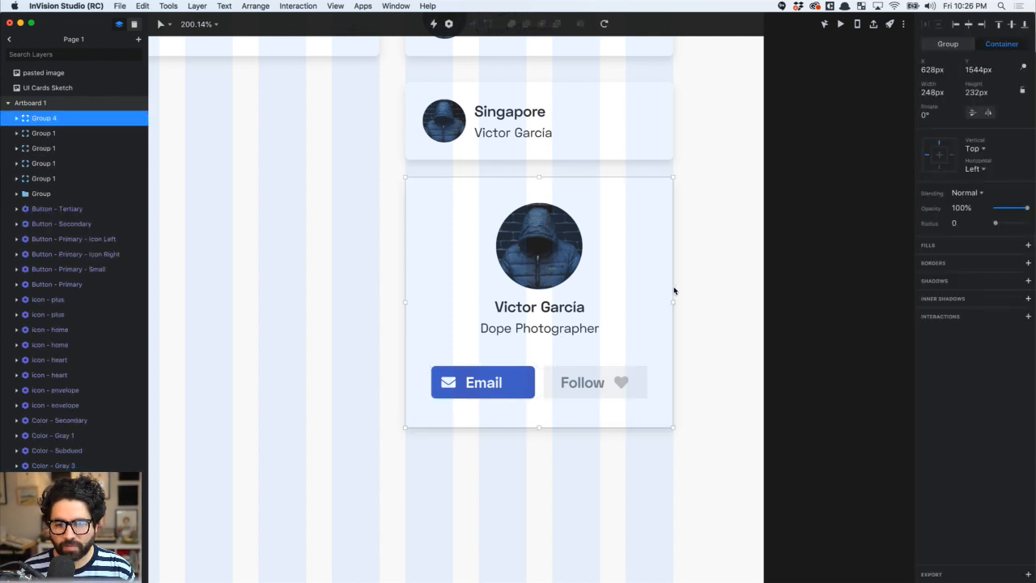
left_click_drag(539, 439, 550, 515)
key("super+z")
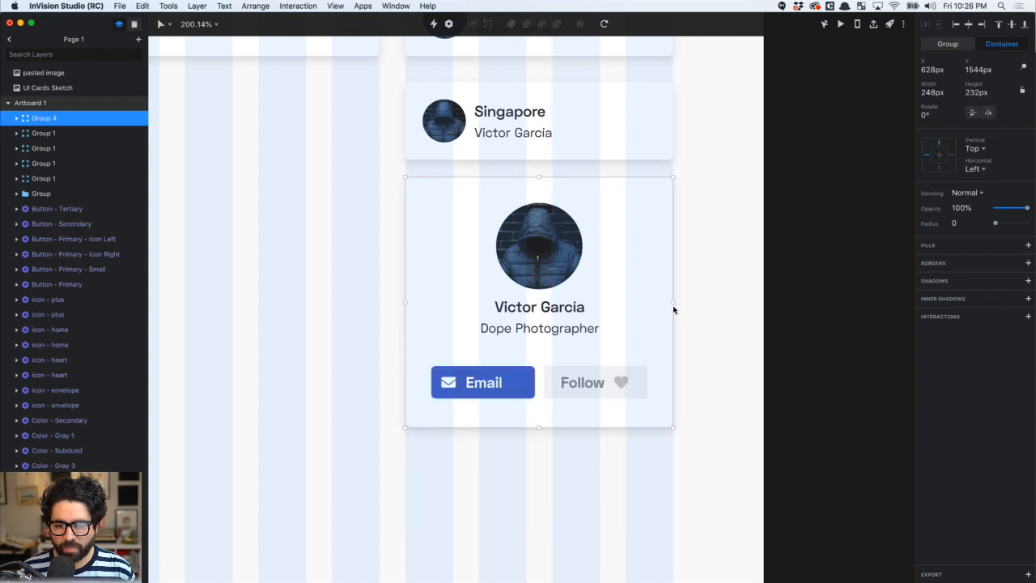
left_click_drag(672, 317, 733, 317)
key("super+z")
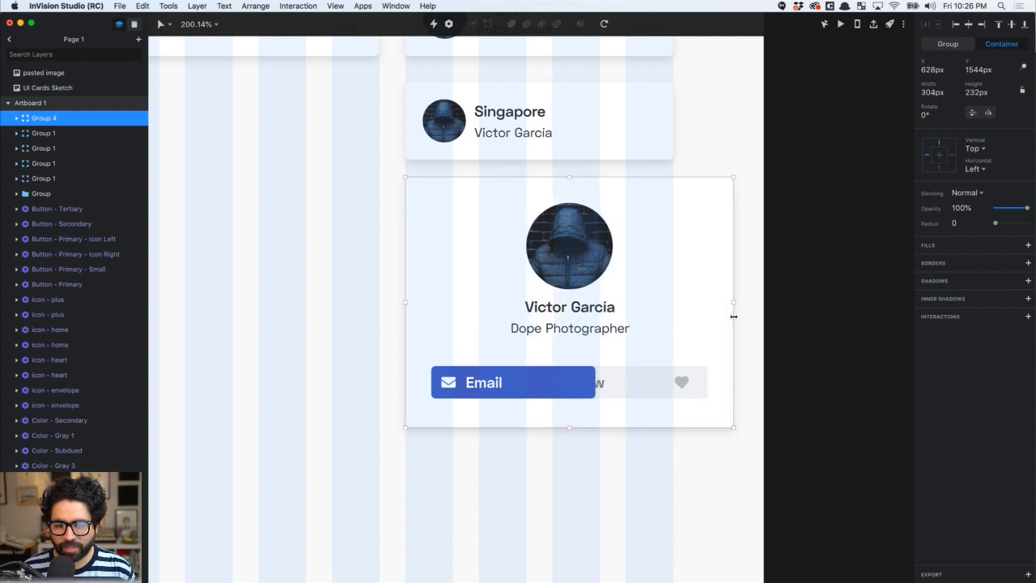
key("super+z")
Switch the profile card's button group to a horizontal Center constraint
double_click(499, 395)
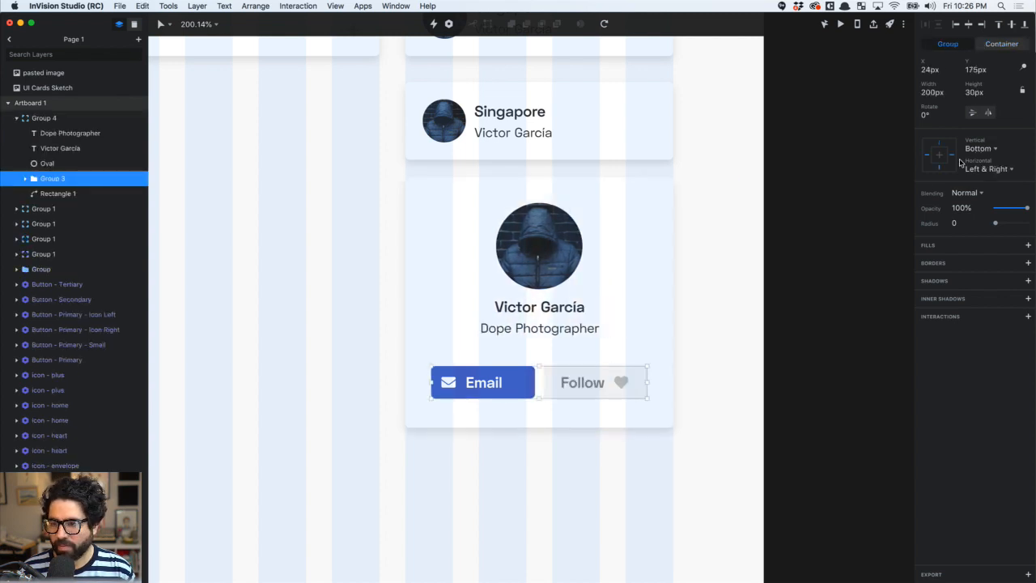
left_click(629, 437)
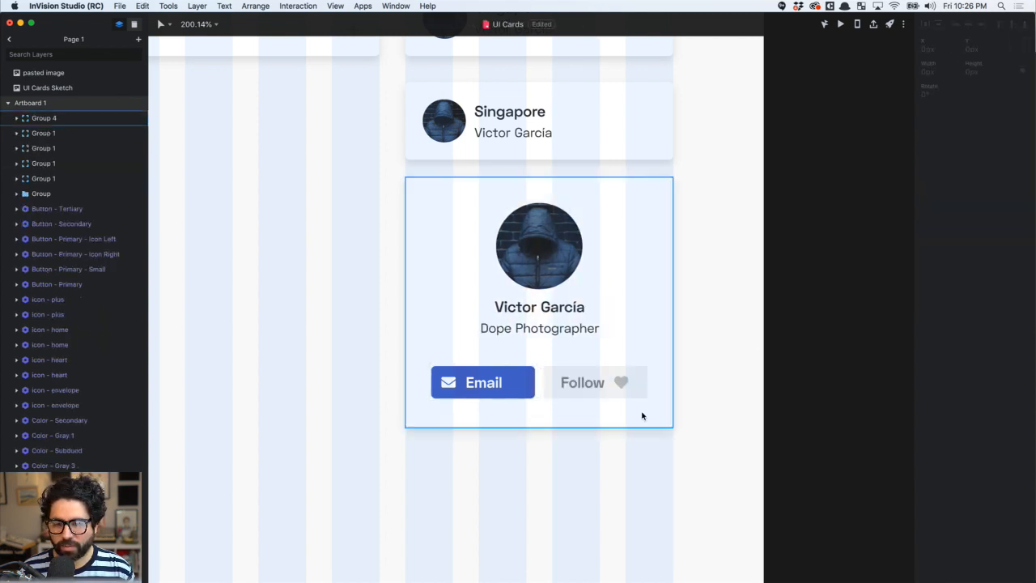
Test the centered button group by resizing the profile card's width and height, and restore its 248 by 232 px size
left_click(655, 328)
mouse_move(673, 317)
left_mouse_down()
mouse_move(723, 319)
mouse_move(673, 318)
left_mouse_up()
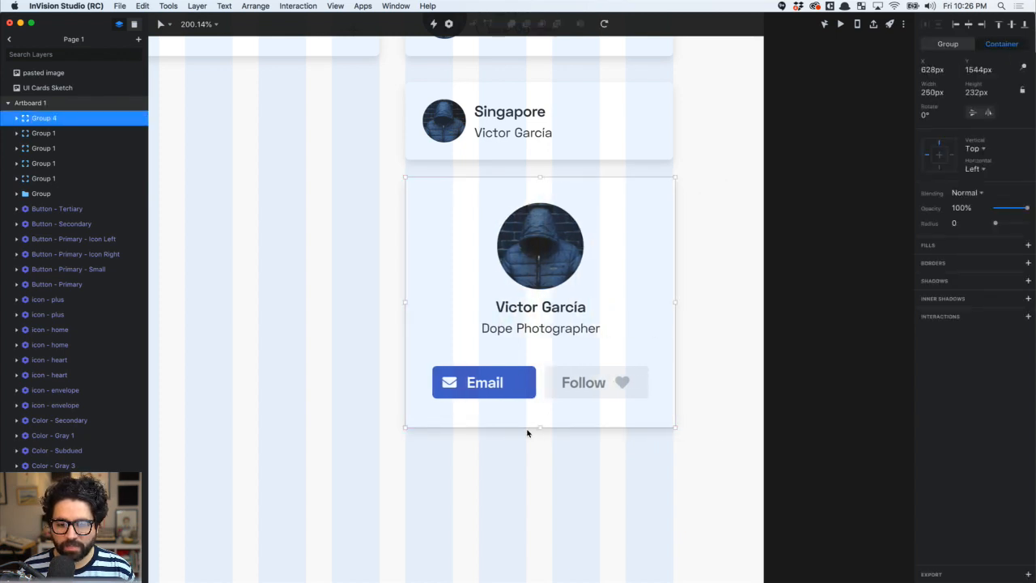
left_click_drag(539, 440, 547, 526)
left_click_drag(547, 535, 550, 522)
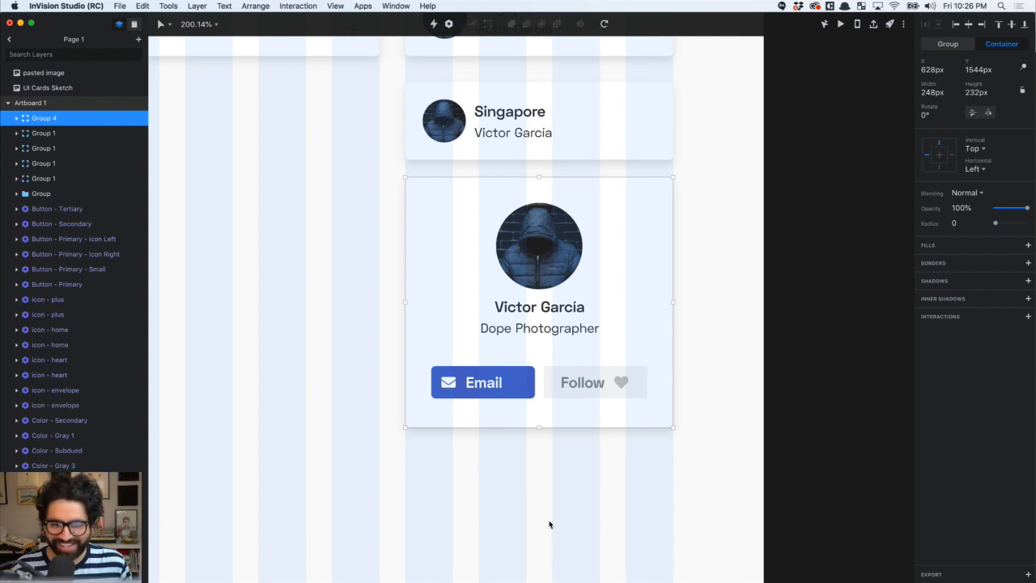
Move the profile card below the first ArtScience Museum card, to X 85 px, Y 1456 px
scroll(559, 381, "down", 5)
left_click(374, 352)
scroll(374, 352, "left", 2)
scroll(375, 352, "down", 3)
left_click_drag(535, 347, 331, 318)
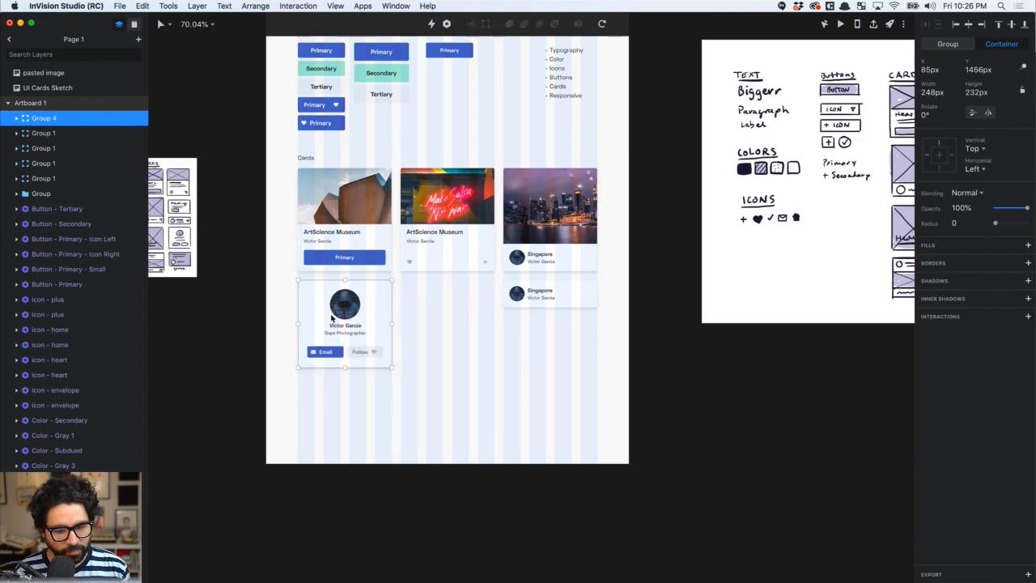
Move the small Singapore card below the second ArtScience Museum card, to X 357 px, Y 1456 px
scroll(332, 304, "up", 2)
scroll(333, 305, "up", 3)
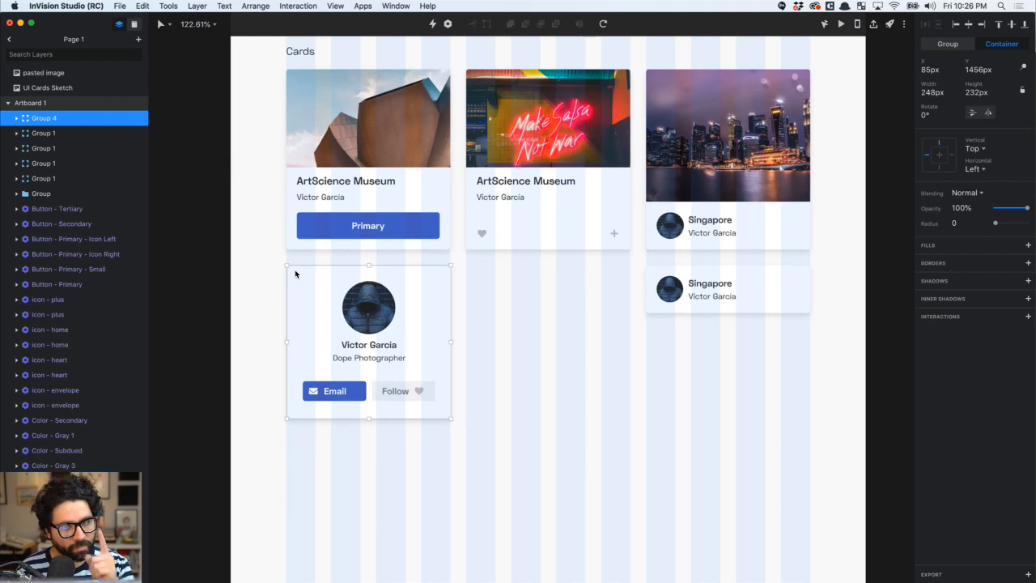
scroll(295, 274, "up", 1)
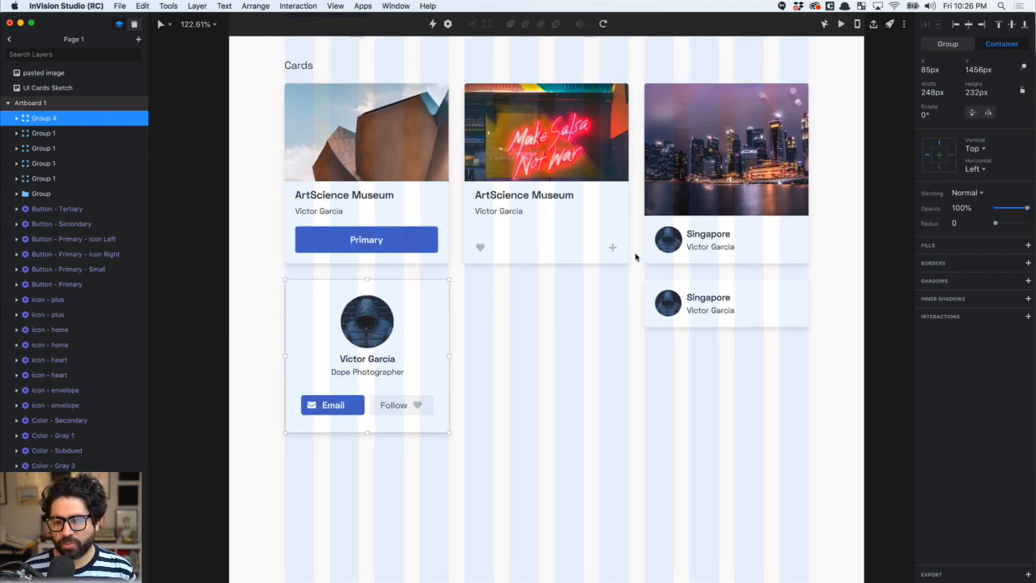
left_click(685, 293)
left_click_drag(724, 306, 543, 308)
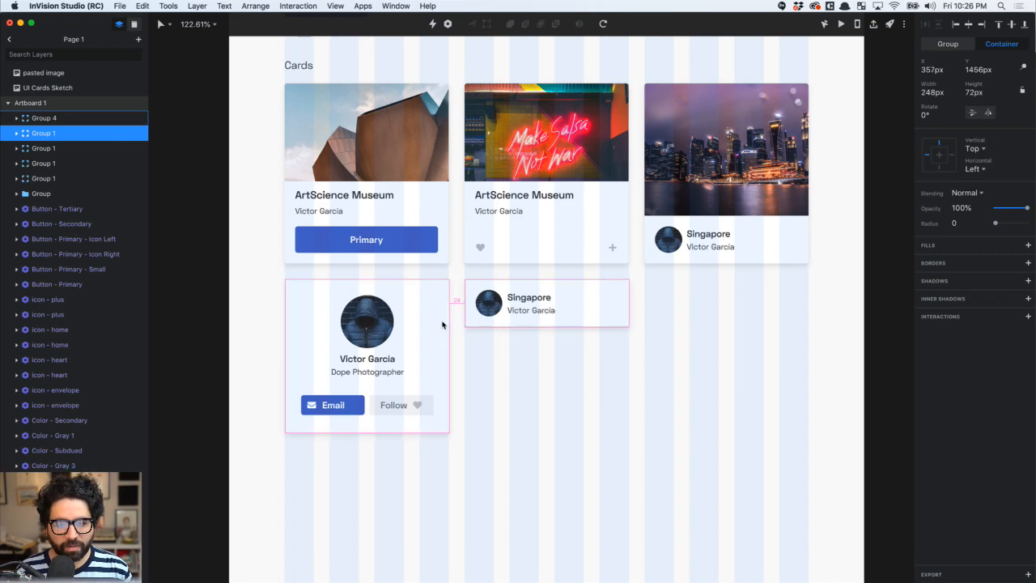
Nudge the profile card to X 84 px and the small Singapore card to X 356 px
scroll(442, 324, "up", 5)
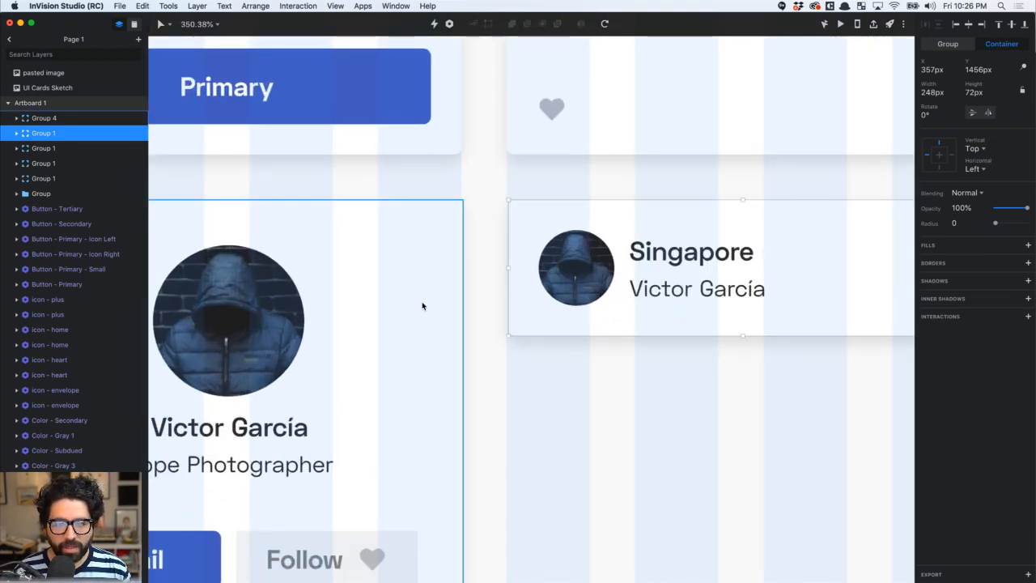
left_click(419, 268)
key("Left")
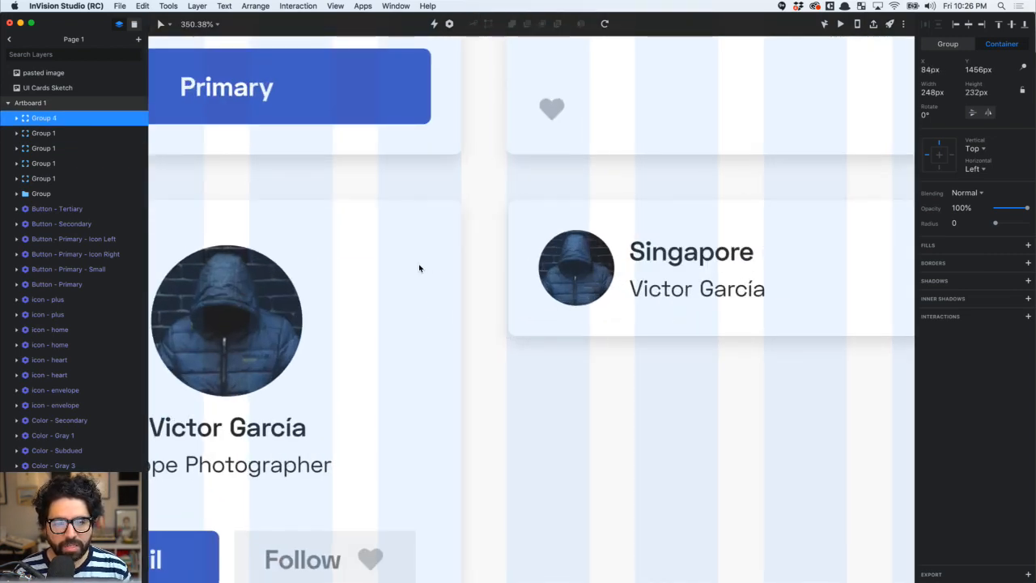
scroll(420, 268, "down", 3)
left_click(503, 269)
scroll(410, 268, "down", 3)
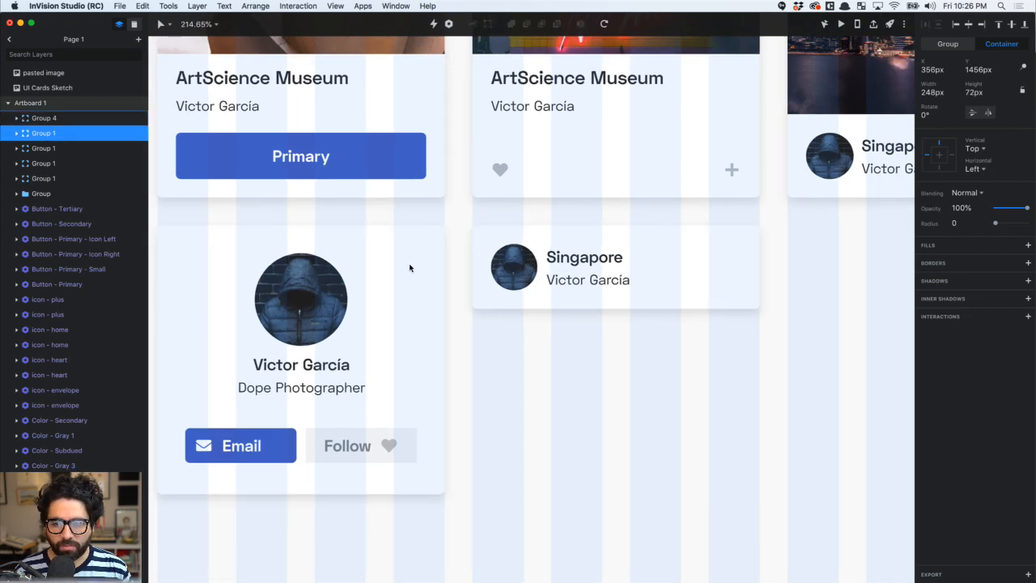
Compare the finished cards with the cards sketch, and check the alignment of the two second-row cards
scroll(572, 290, "right", 5)
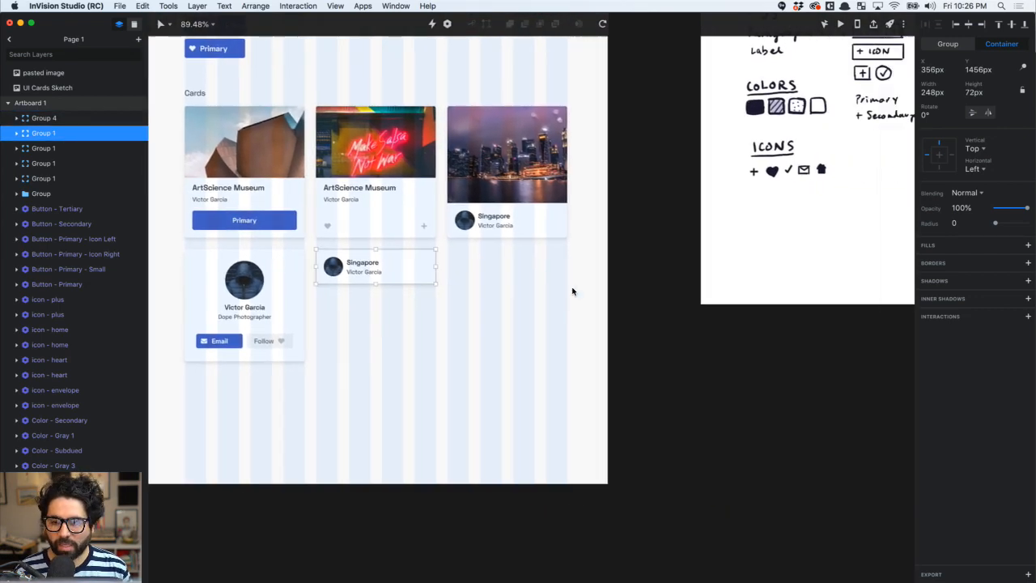
scroll(562, 295, "down", 4)
left_click(760, 188)
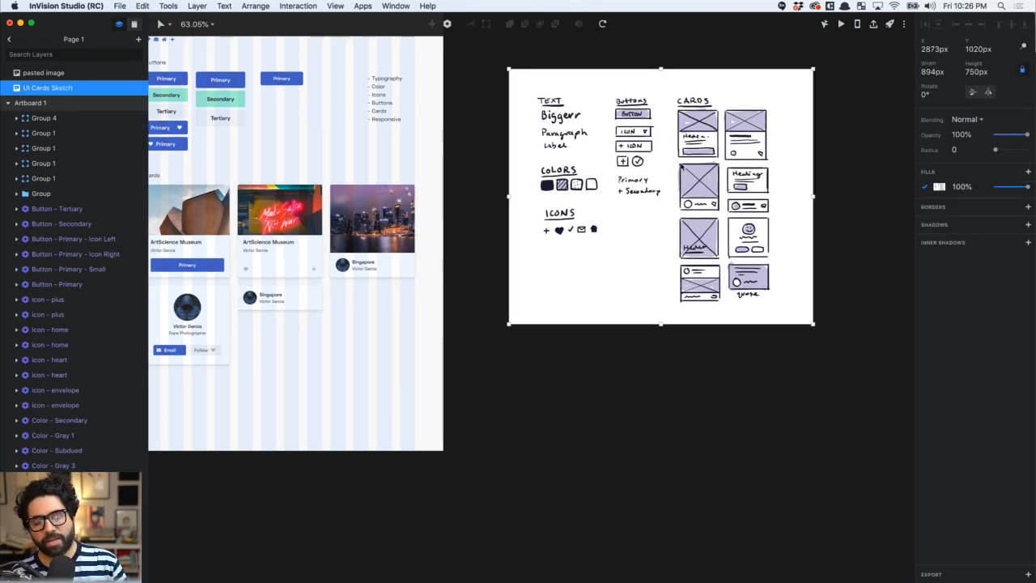
scroll(681, 166, "up", 4)
scroll(682, 167, "left", 5)
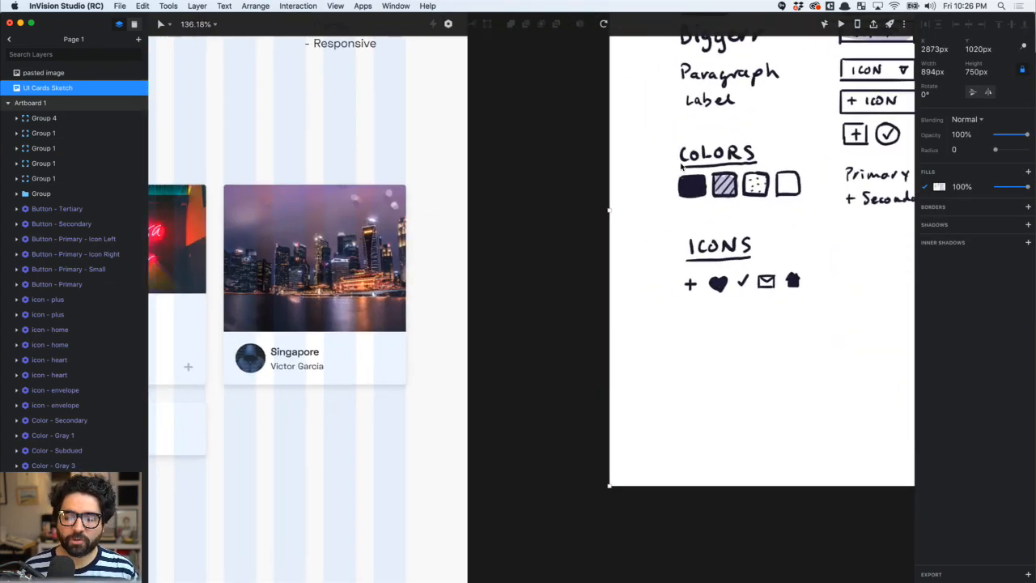
scroll(680, 166, "down", 2)
scroll(681, 167, "left", 2)
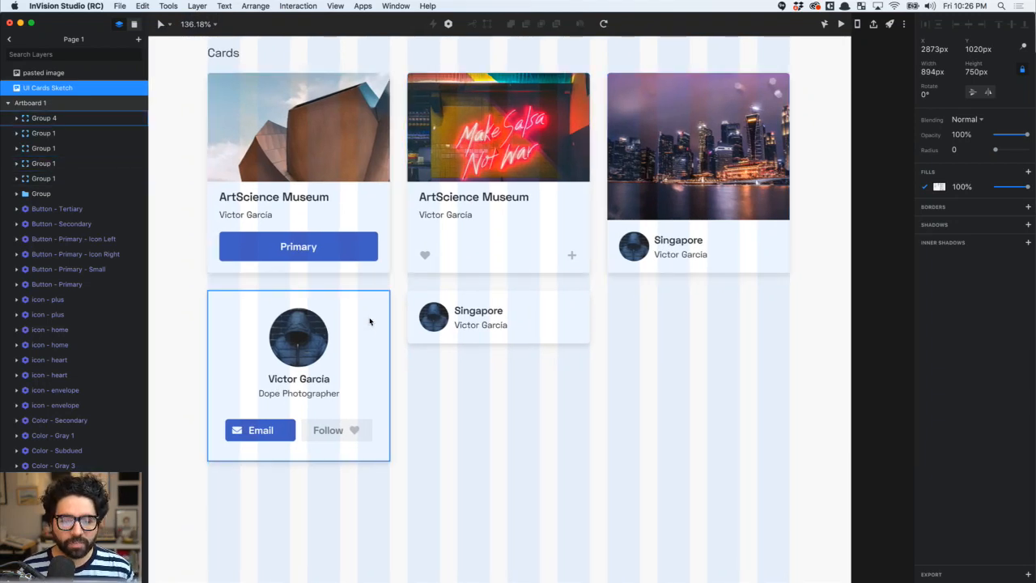
left_click(470, 311)
left_click(334, 407, "shift")
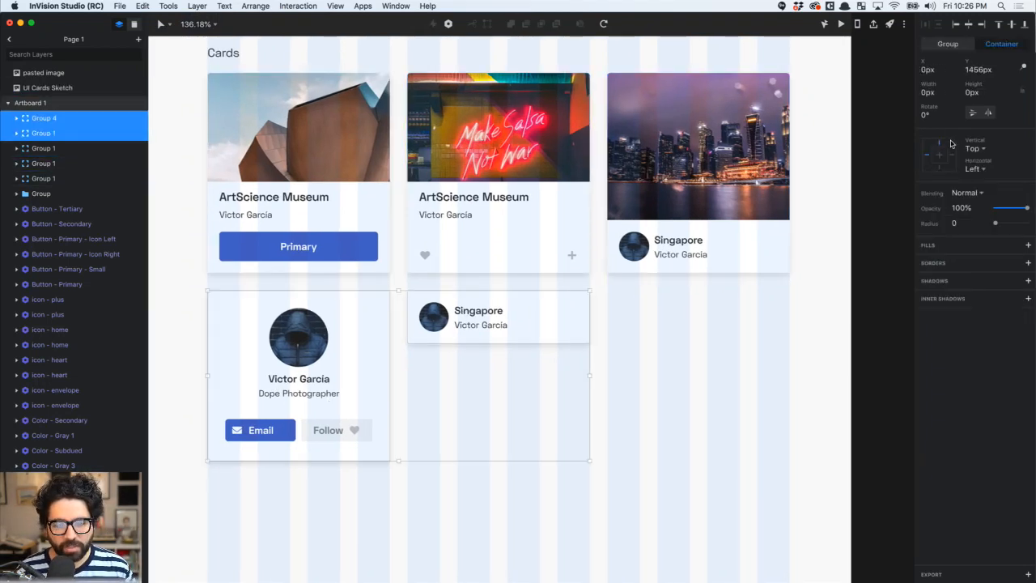
left_click(649, 345)
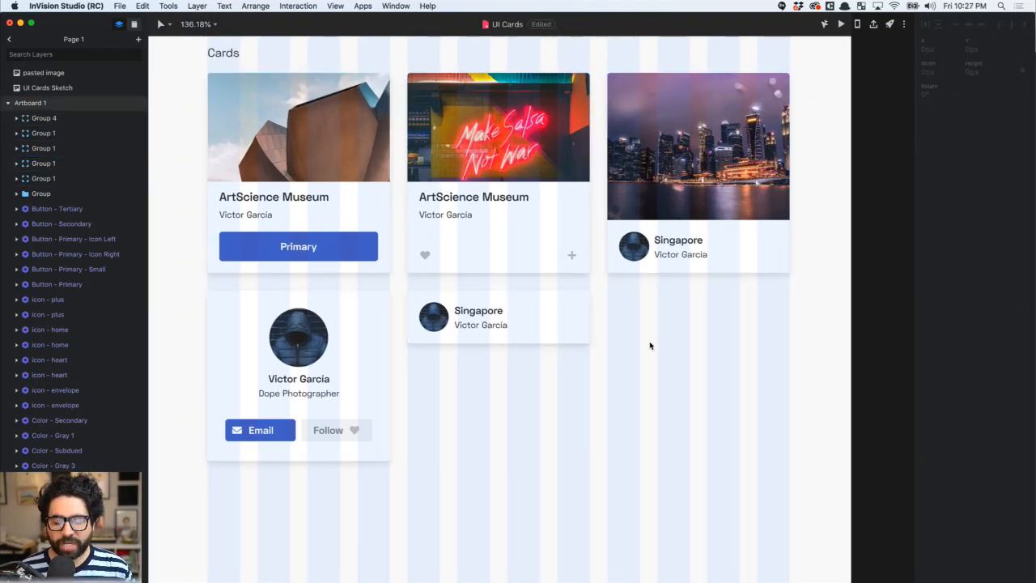
left_click_drag(646, 381, 383, 289)
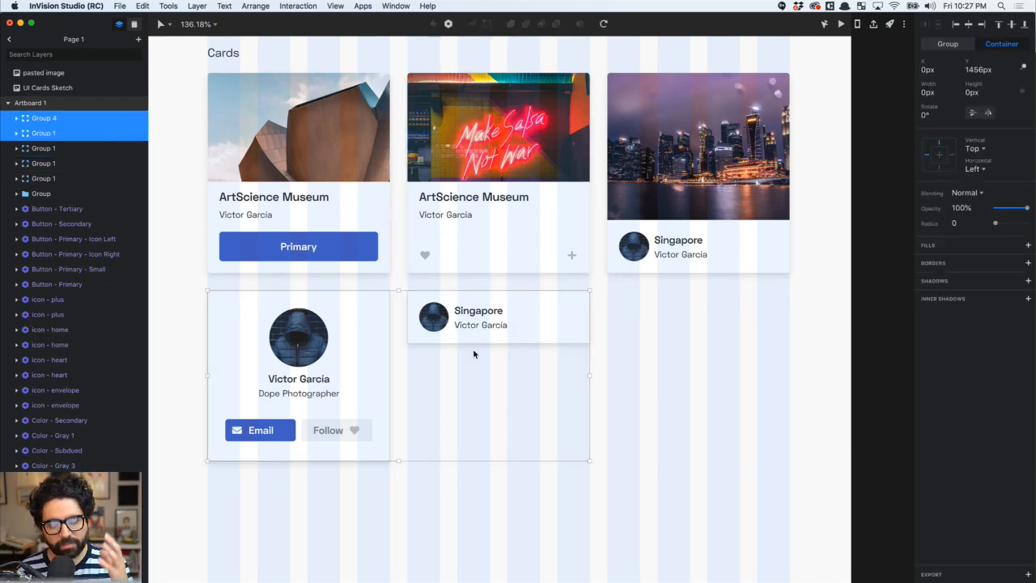
scroll(474, 353, "down", 5)
left_click(438, 469)
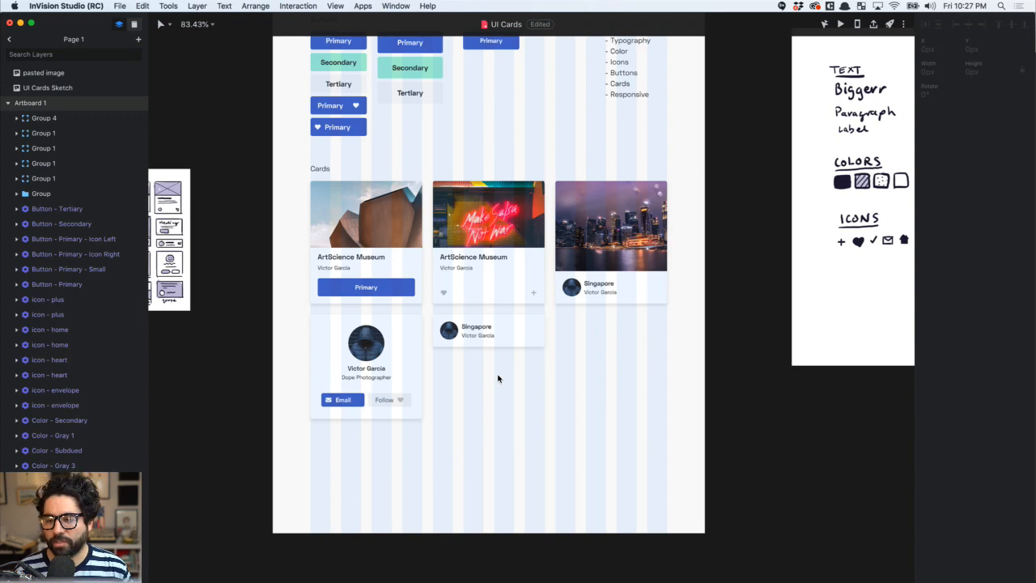
scroll(498, 378, "right", 5)
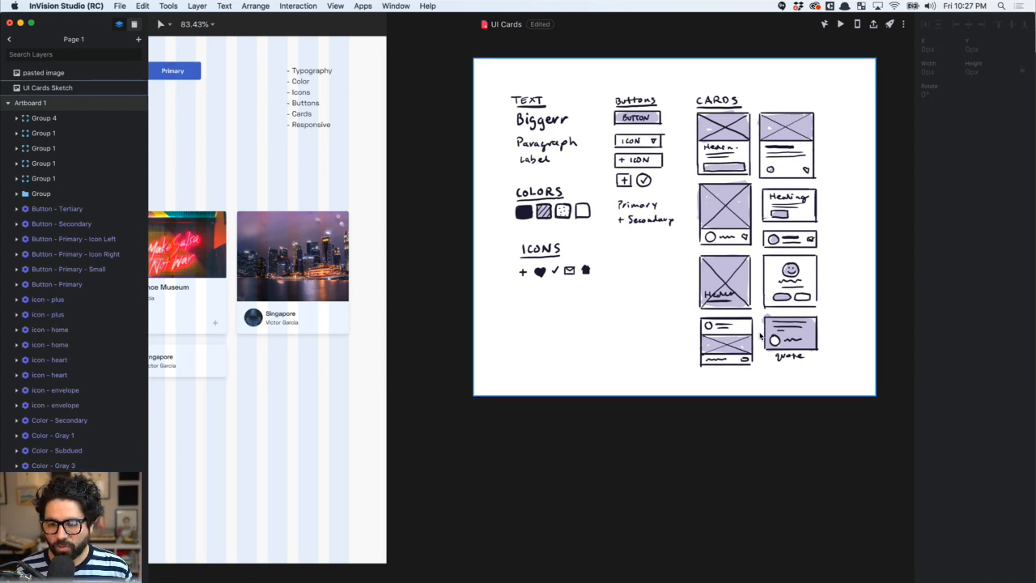
scroll(601, 390, "left", 6)
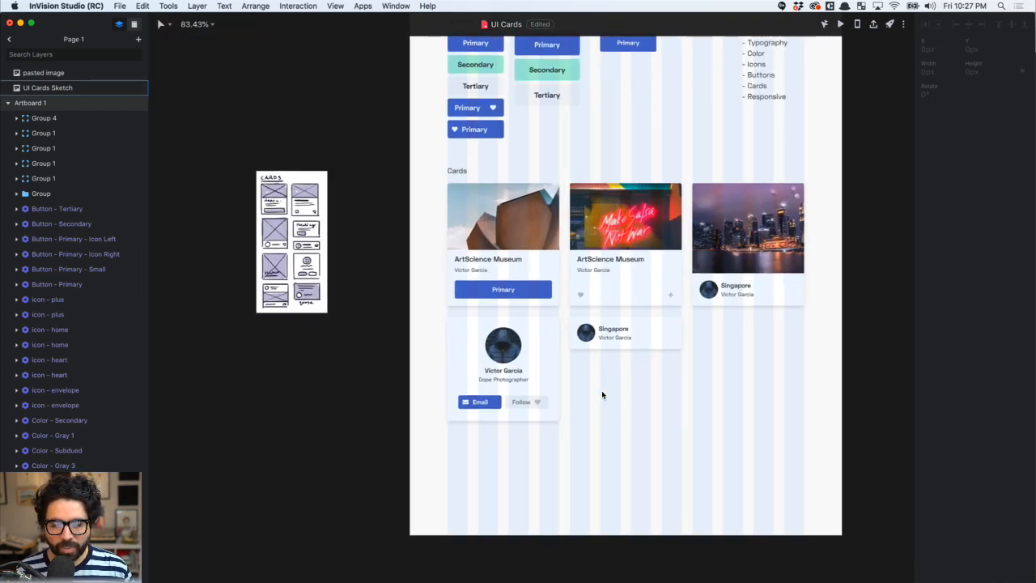
scroll(601, 389, "up", 2)
left_click(469, 375)
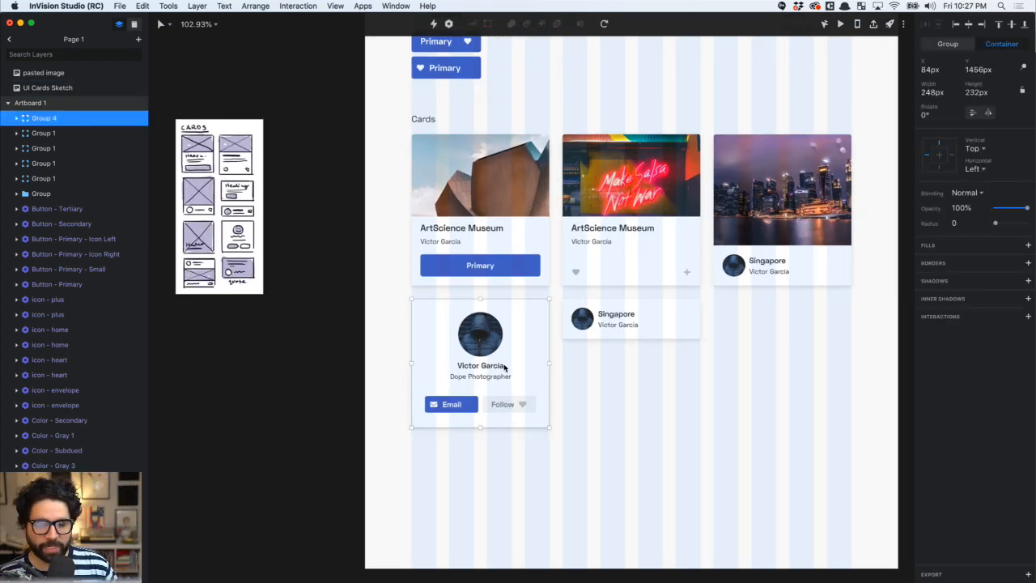
mouse_move(499, 342)
left_mouse_down()
mouse_move(501, 356)
mouse_move(795, 364)
left_mouse_up()
scroll(795, 364, "right", 10)
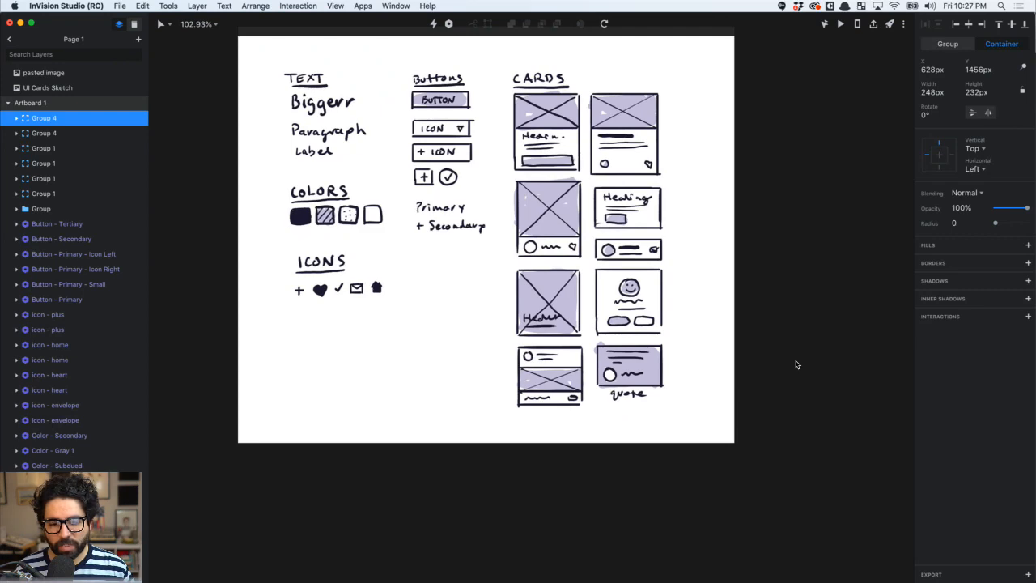
scroll(543, 317, "left", 10)
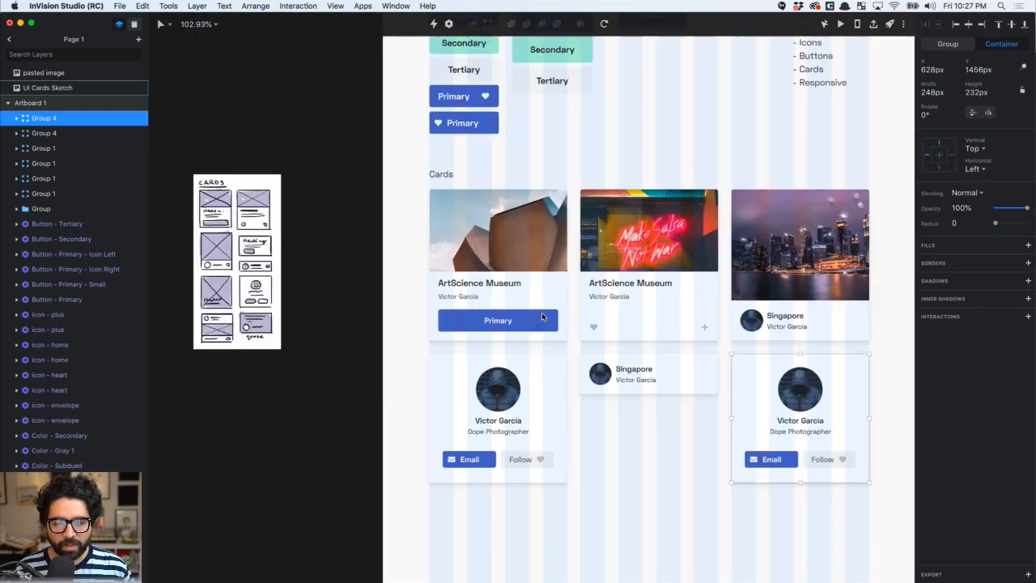
scroll(543, 316, "down", 2)
left_click(642, 491)
left_click(781, 360)
key("Delete")
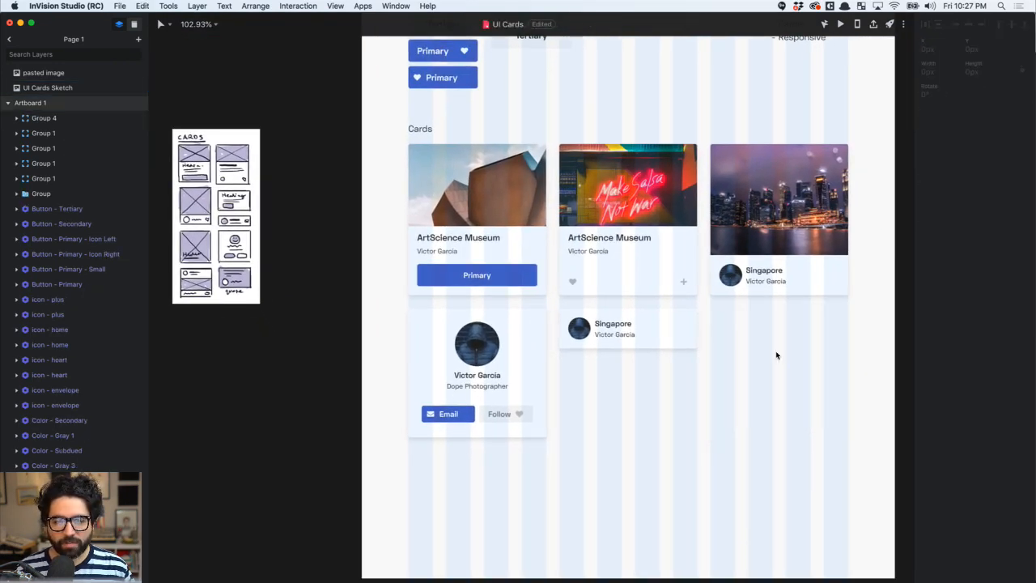
Duplicate the large Singapore image card directly below the original, at X 628 px, Y 1456 px
left_click(779, 221)
left_click_drag(778, 221, 797, 377)
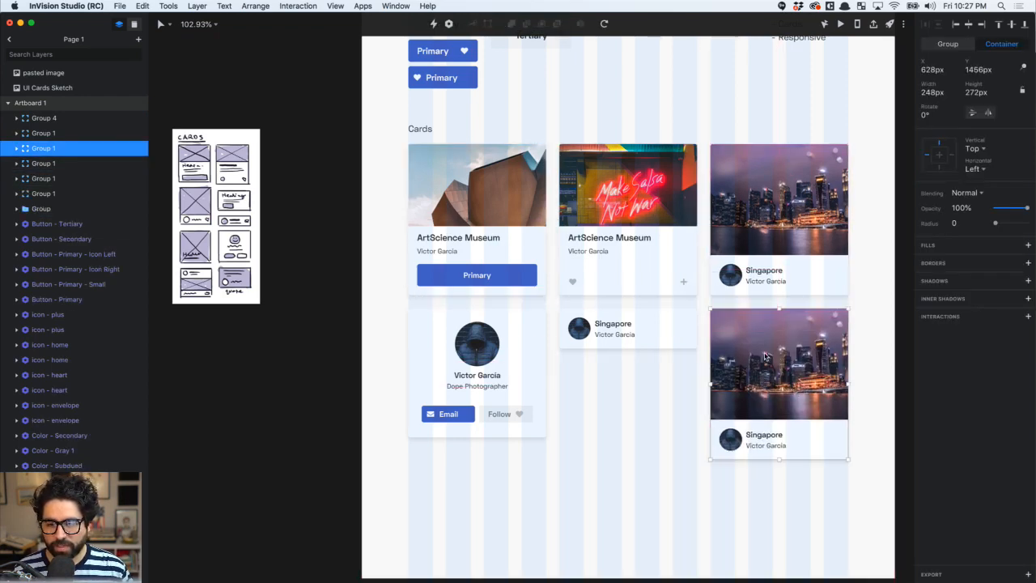
scroll(587, 421, "right", 10)
scroll(588, 421, "down", 2)
scroll(486, 407, "up", 5)
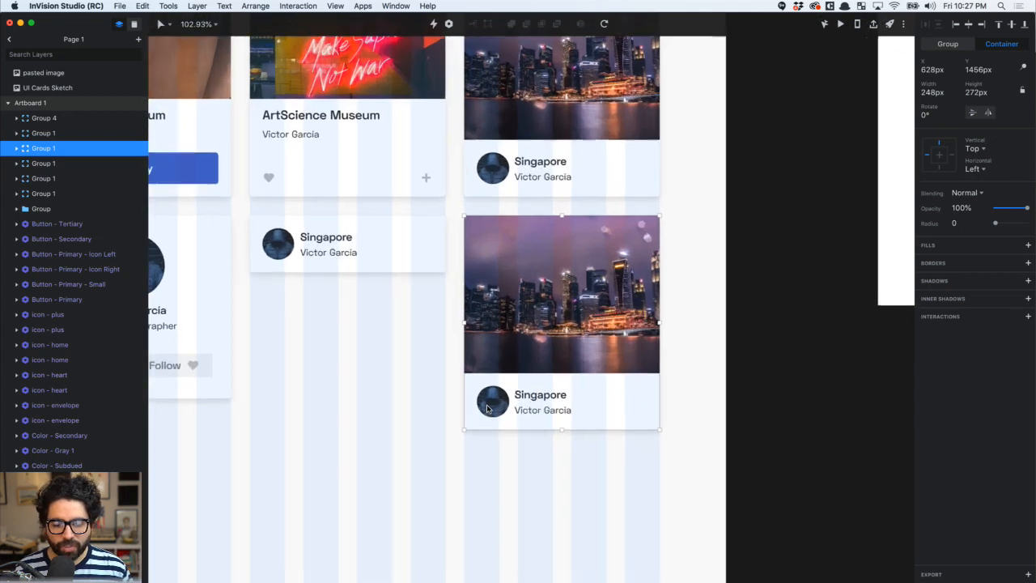
Switch the duplicated Singapore card from a container to a regular group
right_click(506, 396)
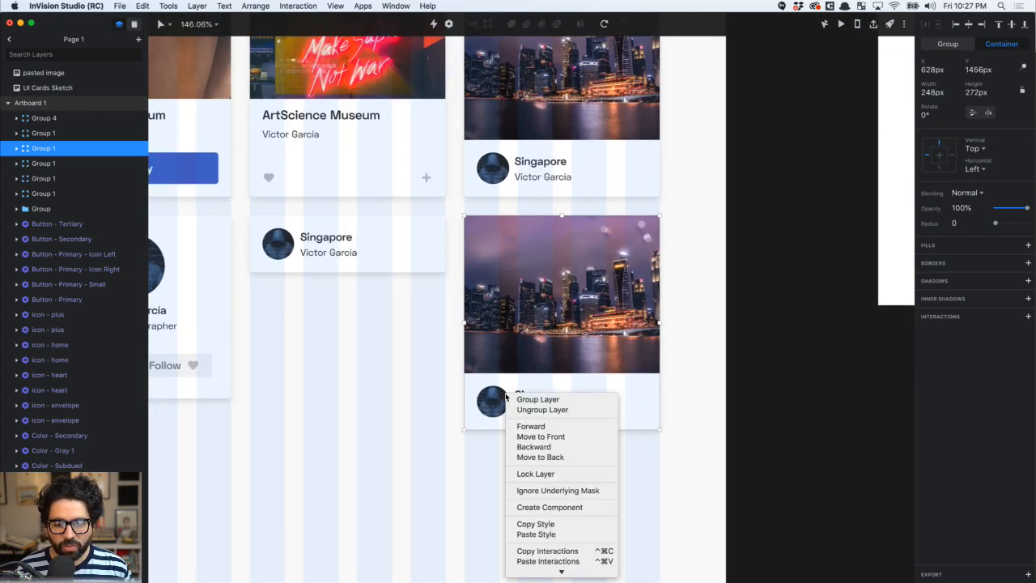
left_click(430, 406)
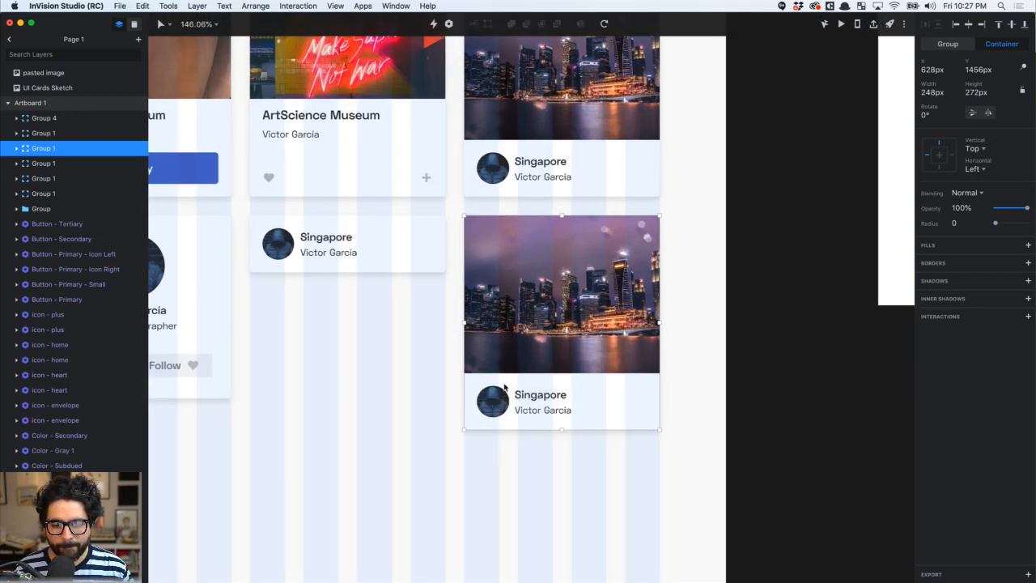
left_click(948, 44)
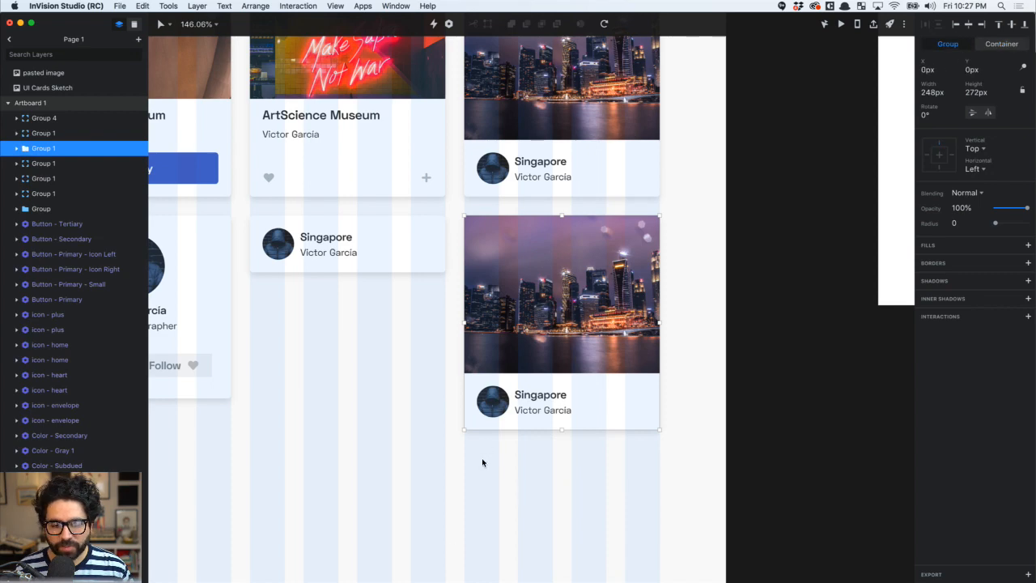
scroll(488, 464, "up", 3)
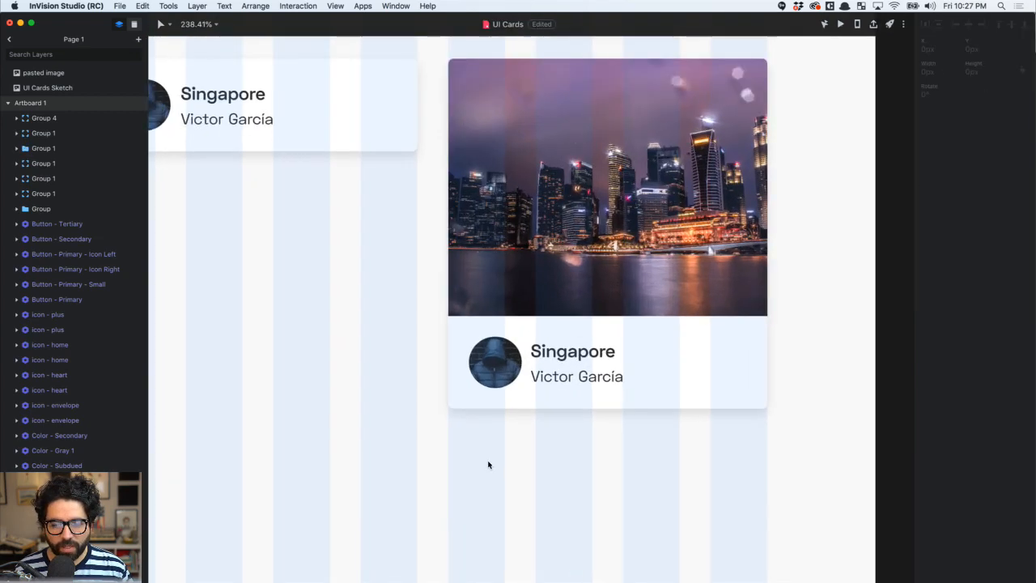
Delete the round avatar from the duplicated Singapore card
double_click(508, 366)
key("super+shift+g")
left_click(531, 483)
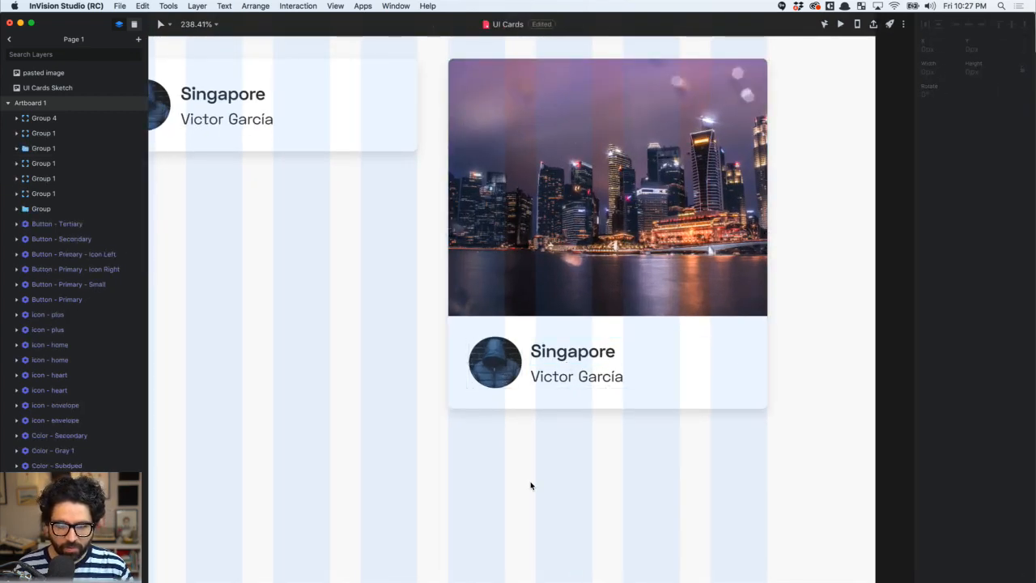
left_click(506, 374, "super")
key("BackSpace")
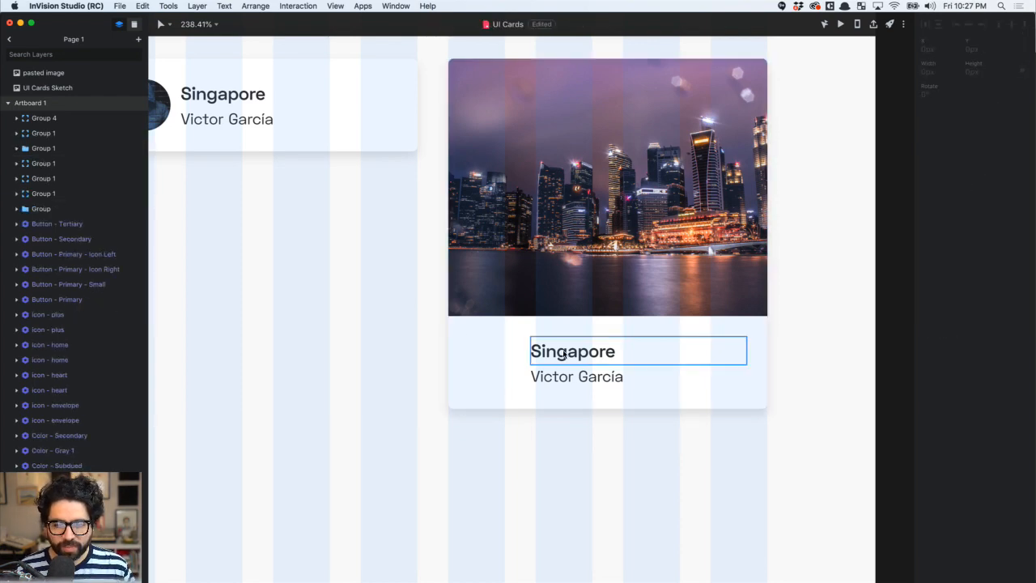
Copy the Headline 3 text style onto the Singapore title of the duplicated card
left_click(564, 359)
scroll(564, 356, "down", 3)
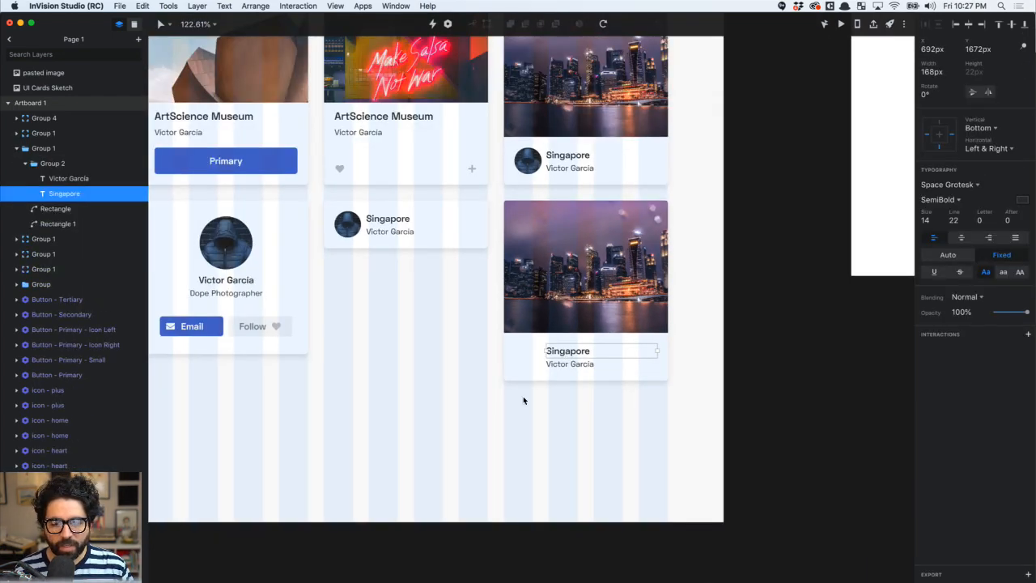
scroll(523, 395, "up", 15)
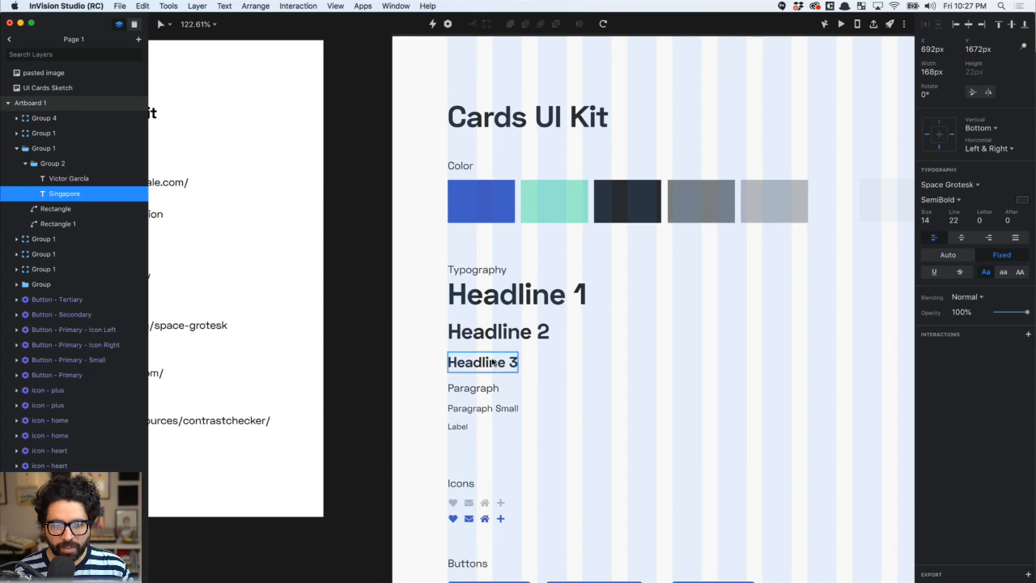
left_click(494, 362)
scroll(566, 376, "down", 15)
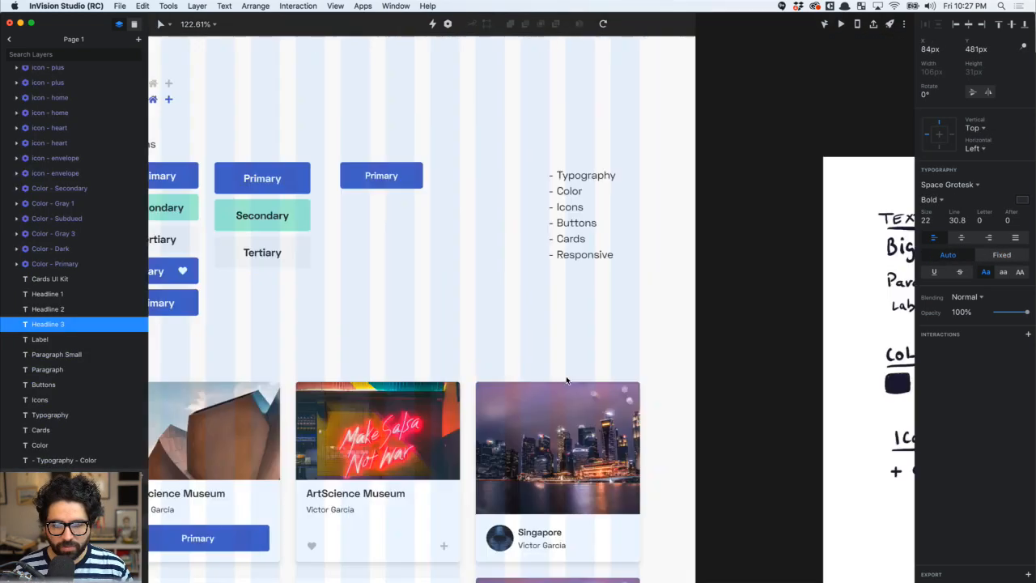
scroll(566, 377, "left", 3)
scroll(565, 377, "up", 4)
scroll(401, 320, "up", 5)
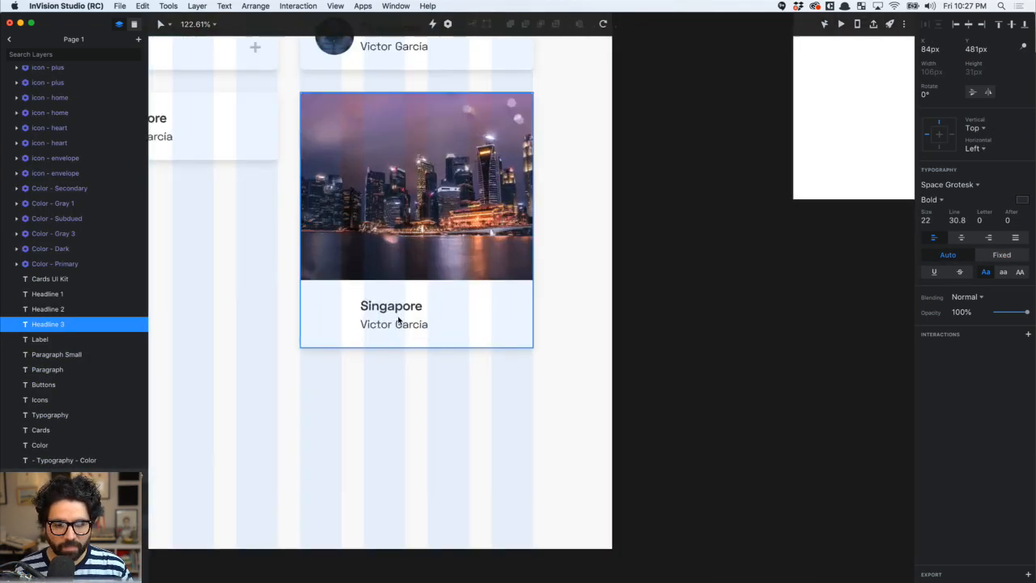
left_click(395, 312)
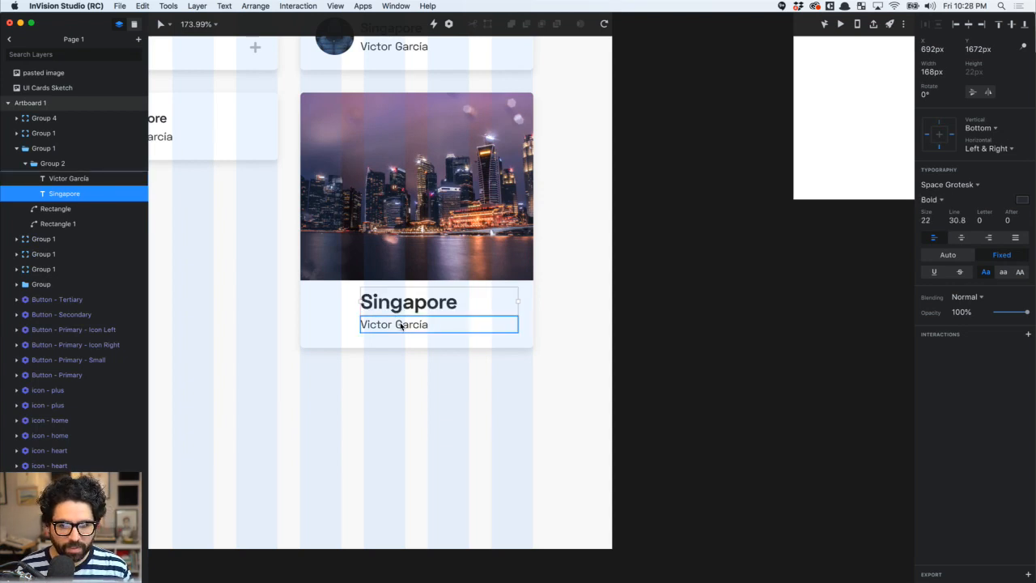
Set the text colour of the duplicated card's title and author line to white, ffffff
left_click(413, 324, "shift")
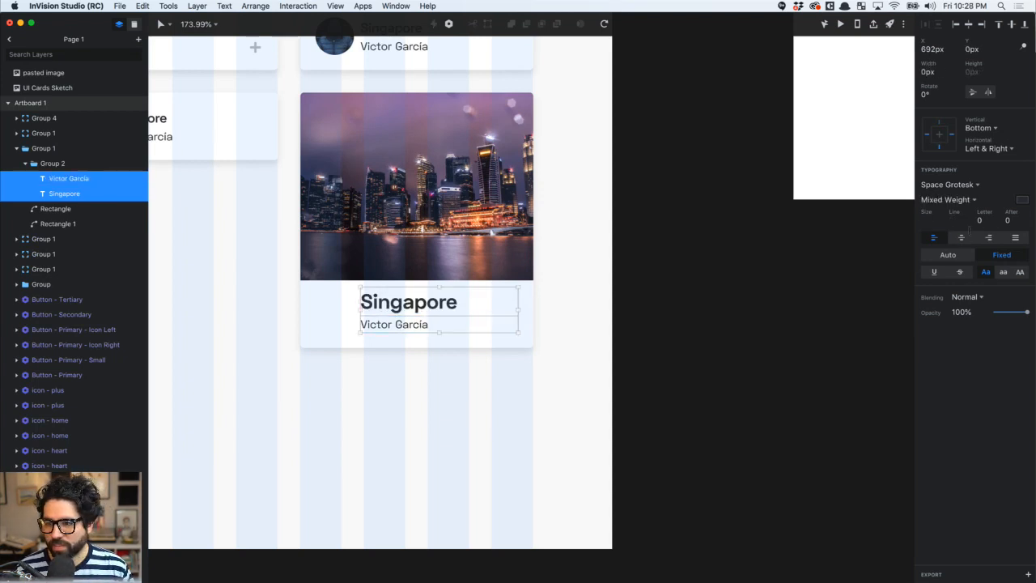
left_click(1023, 200)
left_click_drag(922, 276, 842, 169)
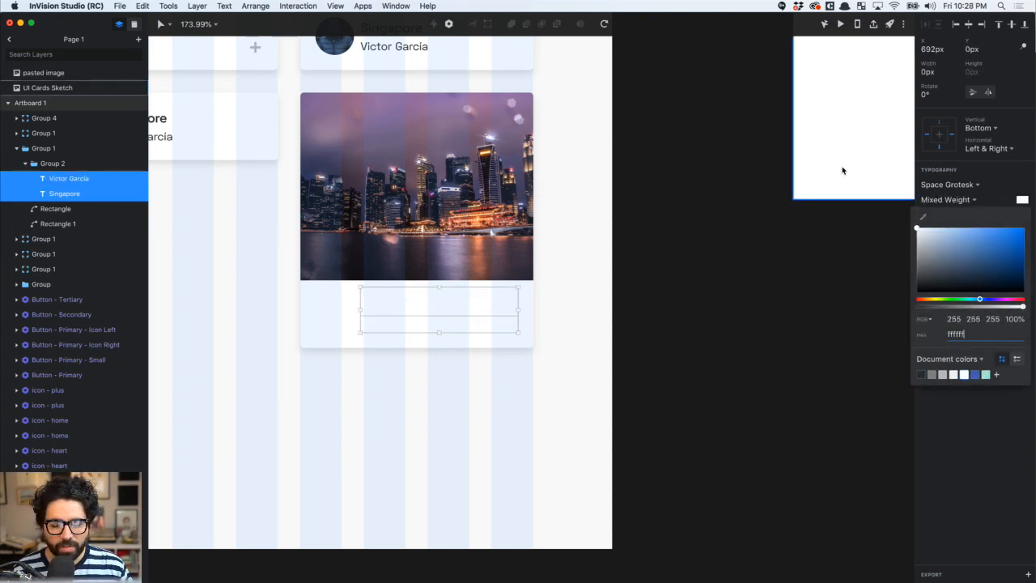
left_click(398, 240)
left_click(294, 484)
Delete the city image rectangle from the duplicated card and select the full-size background rectangle
left_click(332, 276)
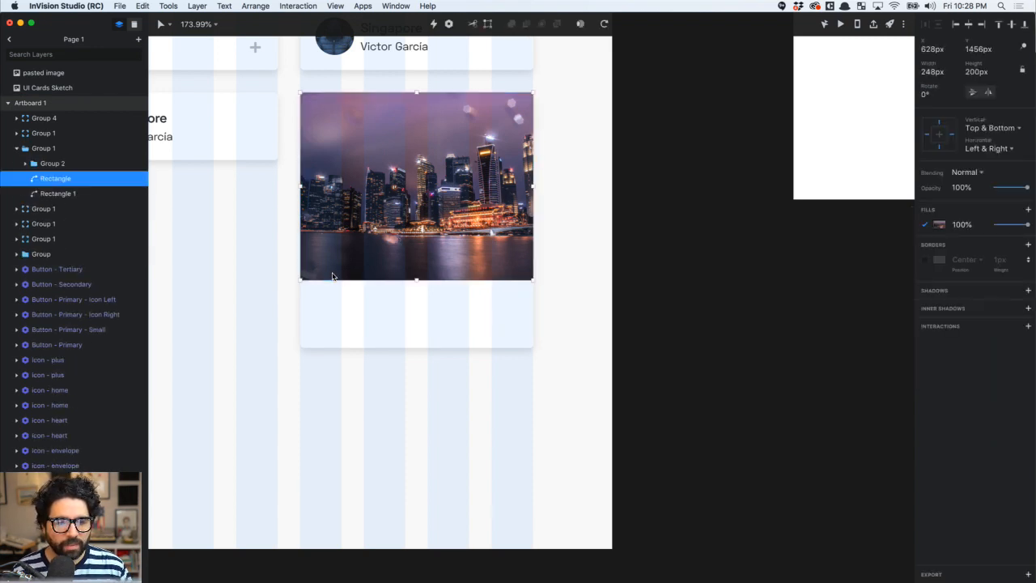
scroll(331, 277, "left", 2)
scroll(332, 277, "up", 1)
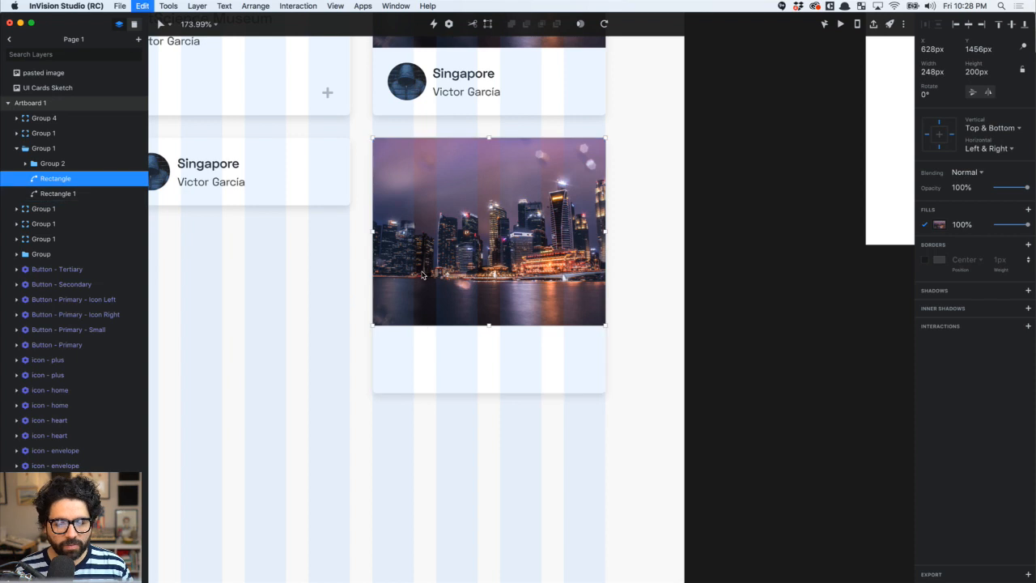
key("BackSpace")
left_click(461, 233)
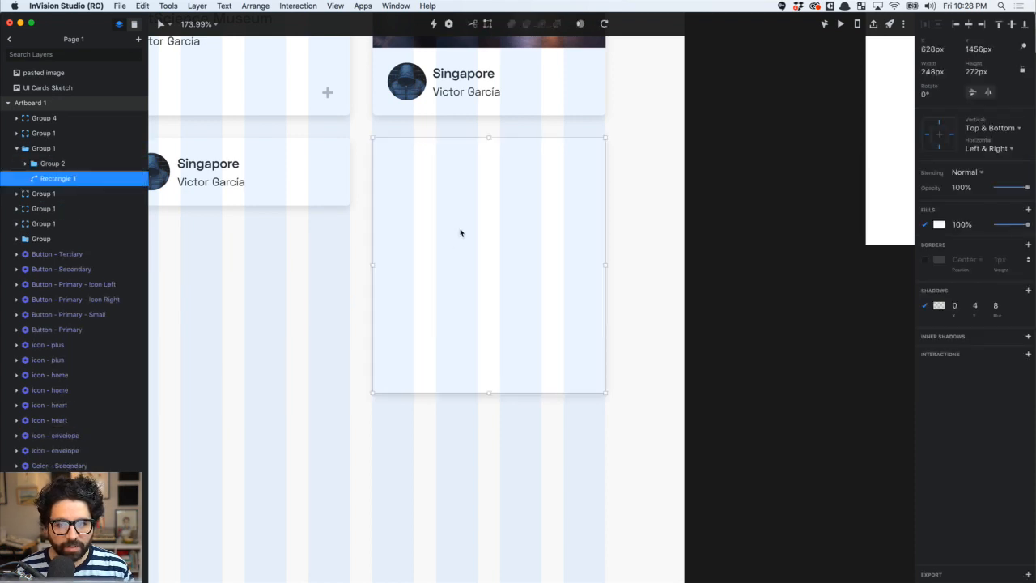
Switch the background rectangle's fill to an image fill and open the Unsplash home page in Chrome
left_click(939, 224)
left_click(1021, 242)
key("super+Tab")
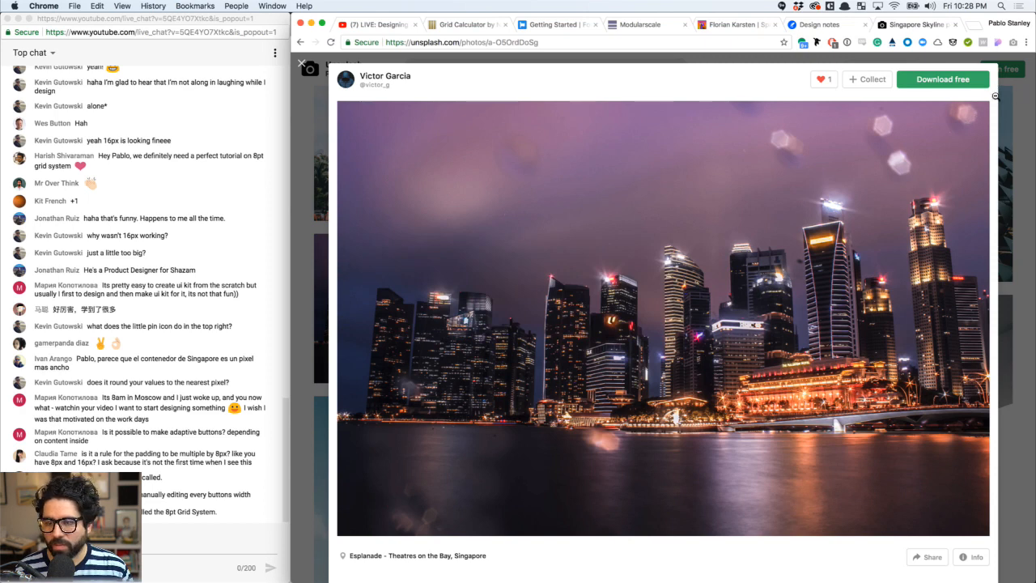
left_click(302, 64)
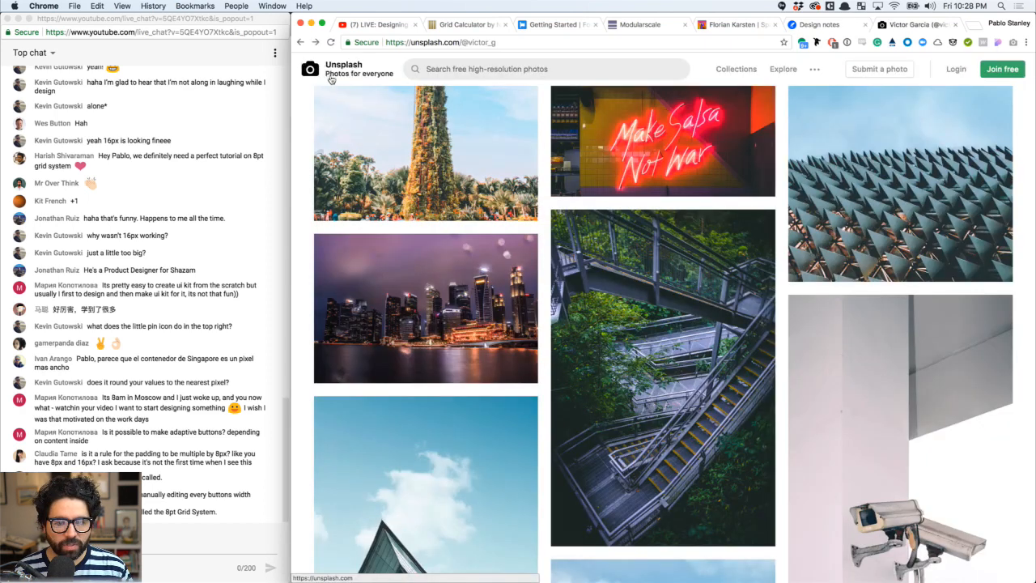
left_click(330, 73)
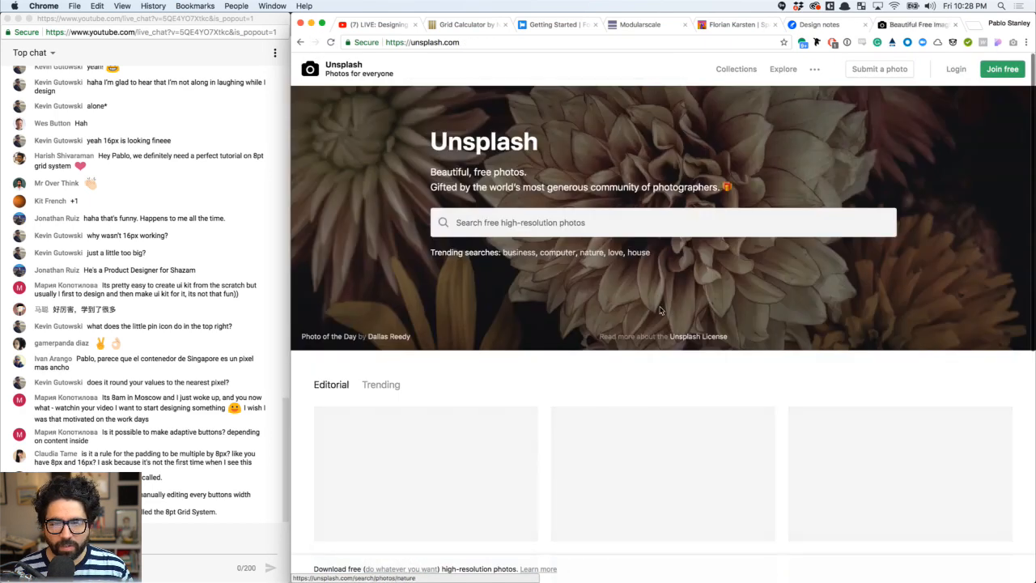
Find the portrait photo of a curly-haired man holding a Minolta camera among leaves on Unsplash and copy the image
scroll(660, 311, "down", 5)
scroll(660, 312, "down", 10)
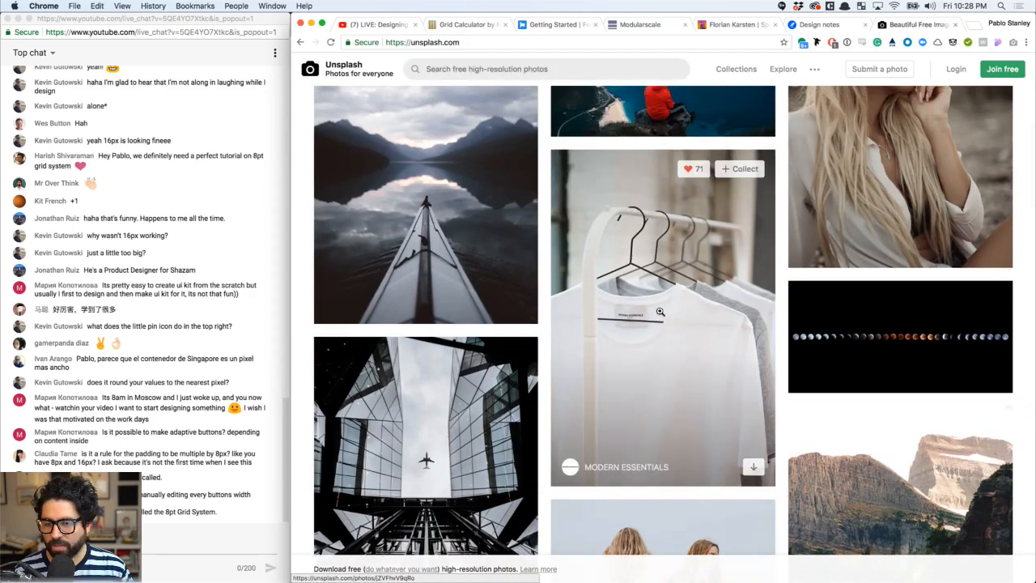
scroll(660, 310, "down", 6)
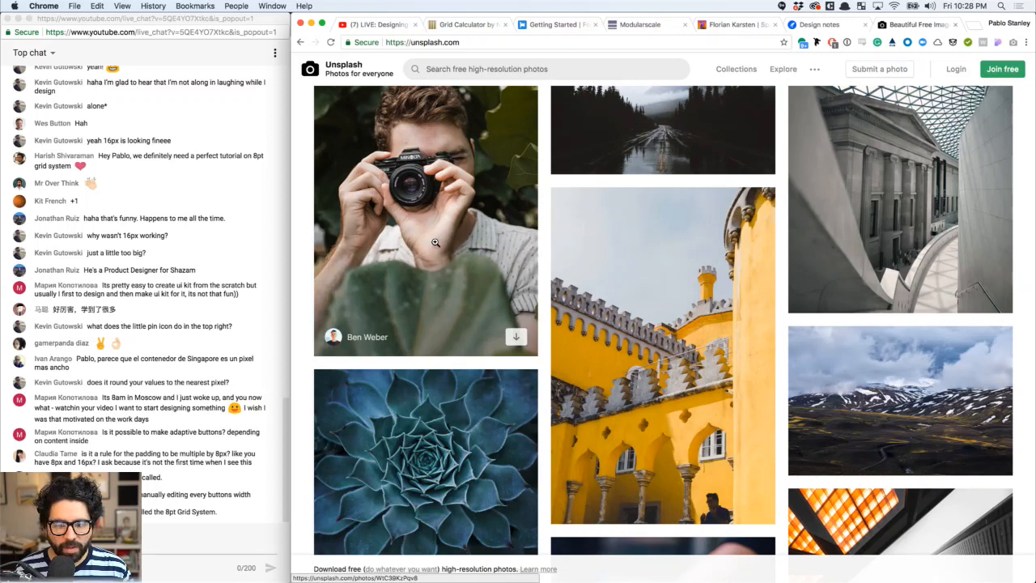
left_click(435, 243)
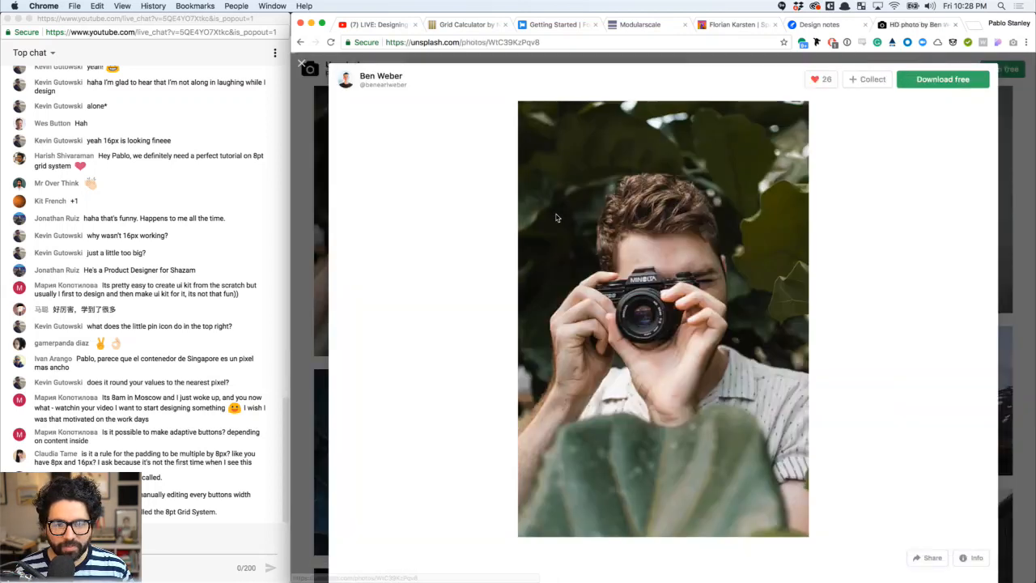
right_click(644, 255)
left_click(686, 278)
Return to InVision Studio and paste the copied camera photo into the background rectangle's image fill
key("super+Tab")
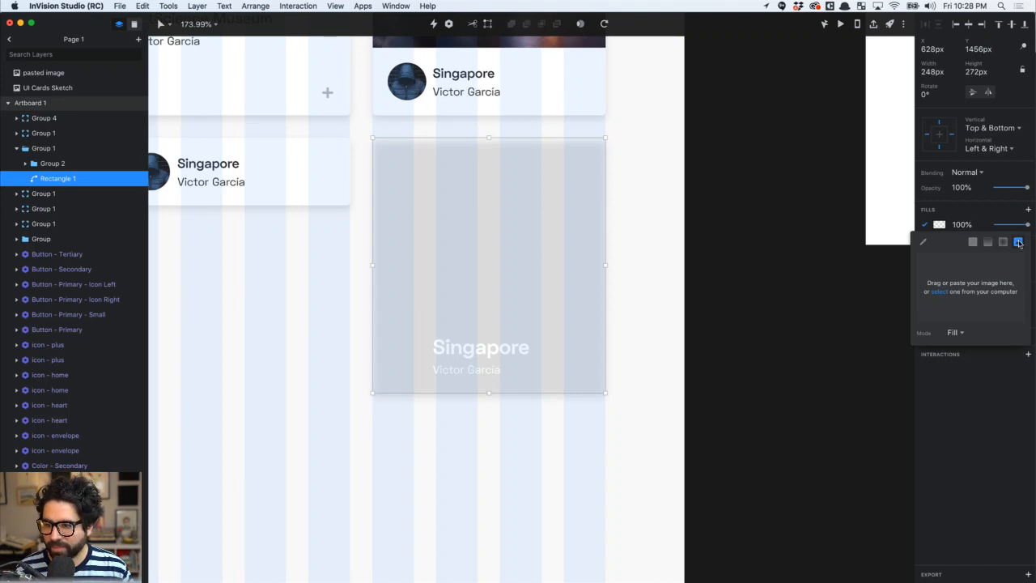
key("super+v")
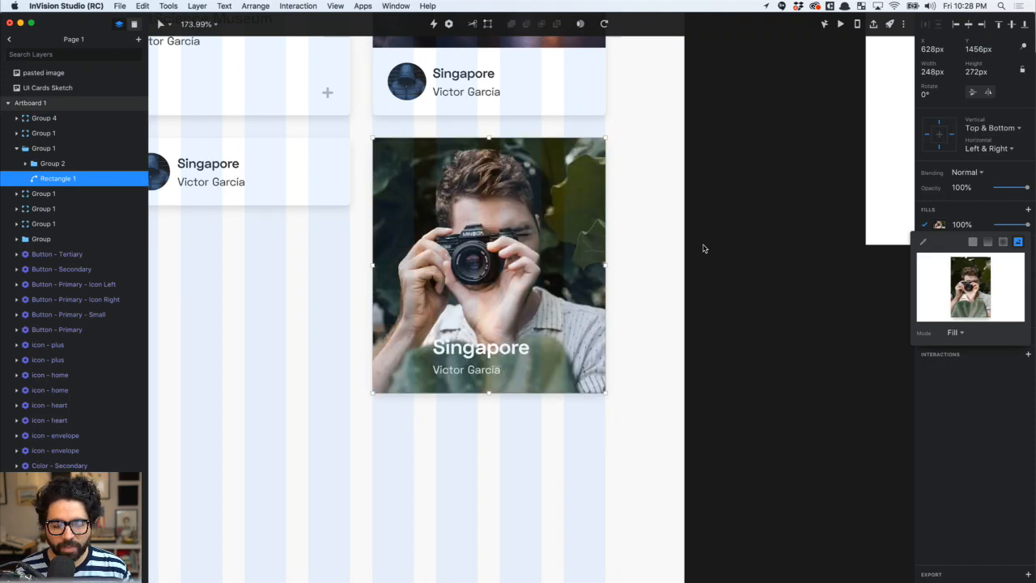
left_click(672, 256)
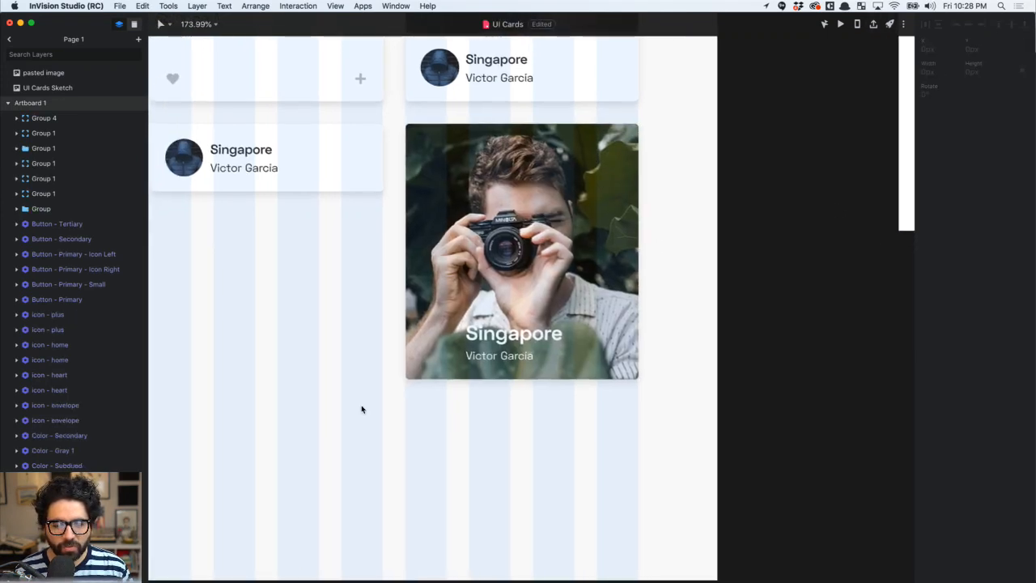
Move the photo card's Singapore title and author line 20 px left to X 672 px
scroll(347, 428, "up", 4)
scroll(347, 427, "left", 2)
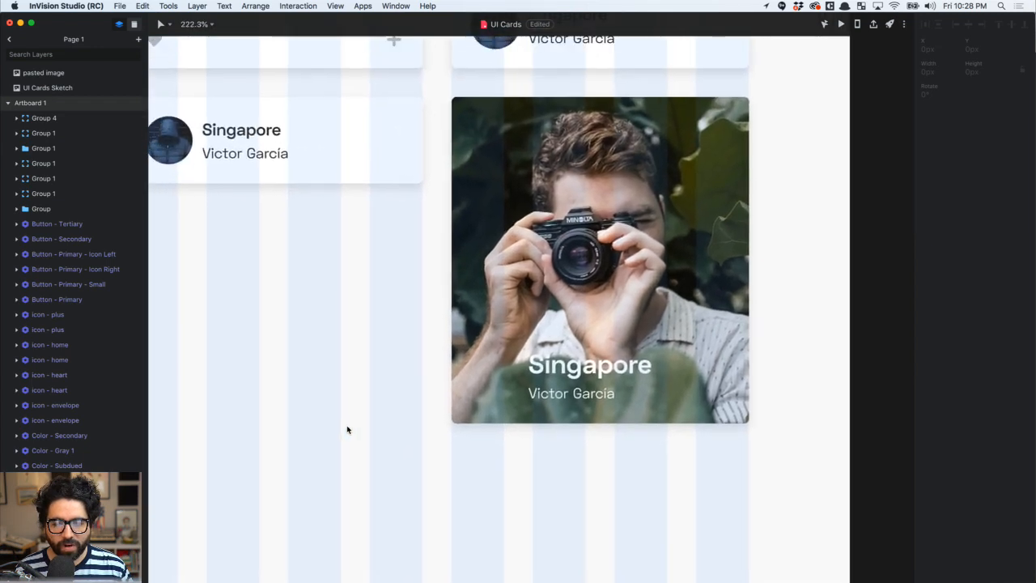
left_click(571, 375, "super")
left_click(567, 389, "shift")
key("shift+Left")
key("shift+Left")
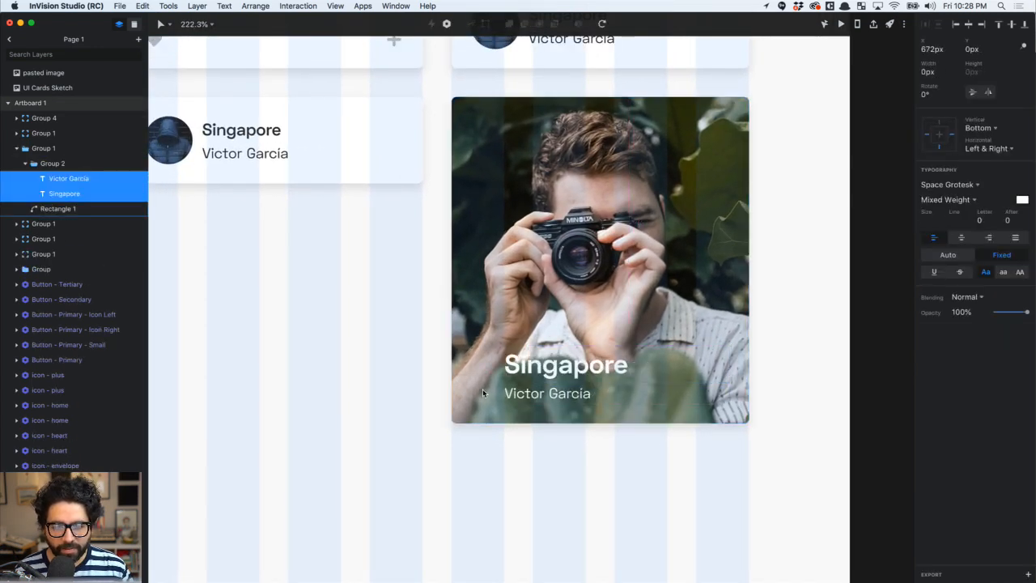
Replace the author line on the photo card with the name of the camera photo's photographer
left_click(459, 500)
left_click(547, 393, "super")
key("Return")
type("B")
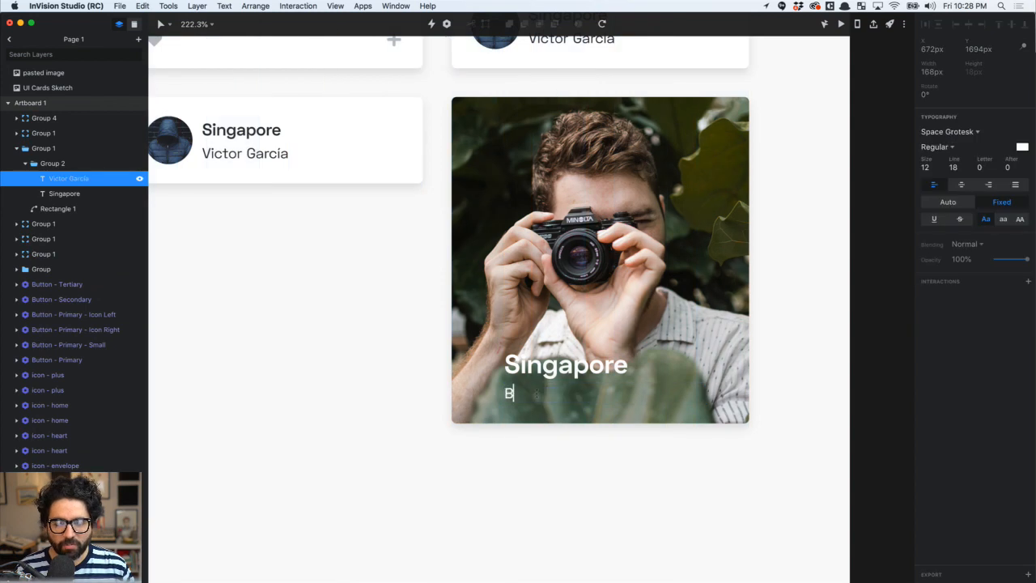
type("en Weber")
key("Escape")
Change the photo card's title from Singapore to Minolta Hipster
double_click(591, 361)
type("Minolta")
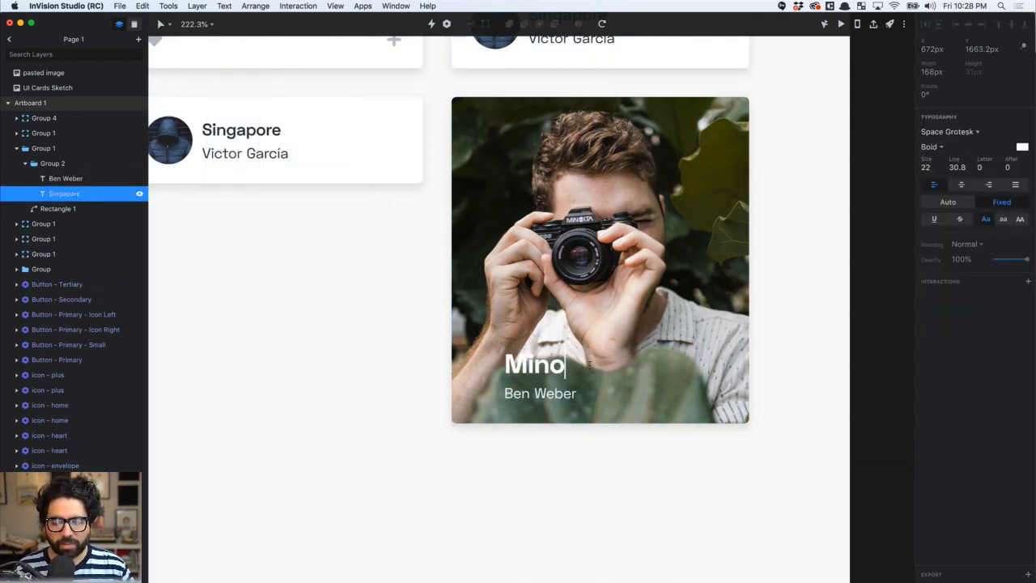
key("Escape")
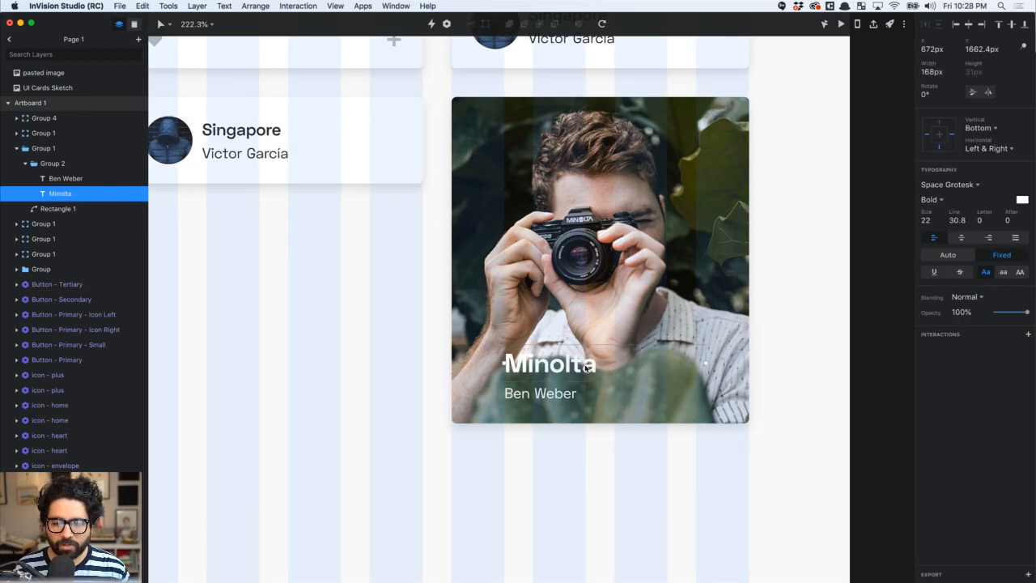
double_click(586, 369)
type("Hipster")
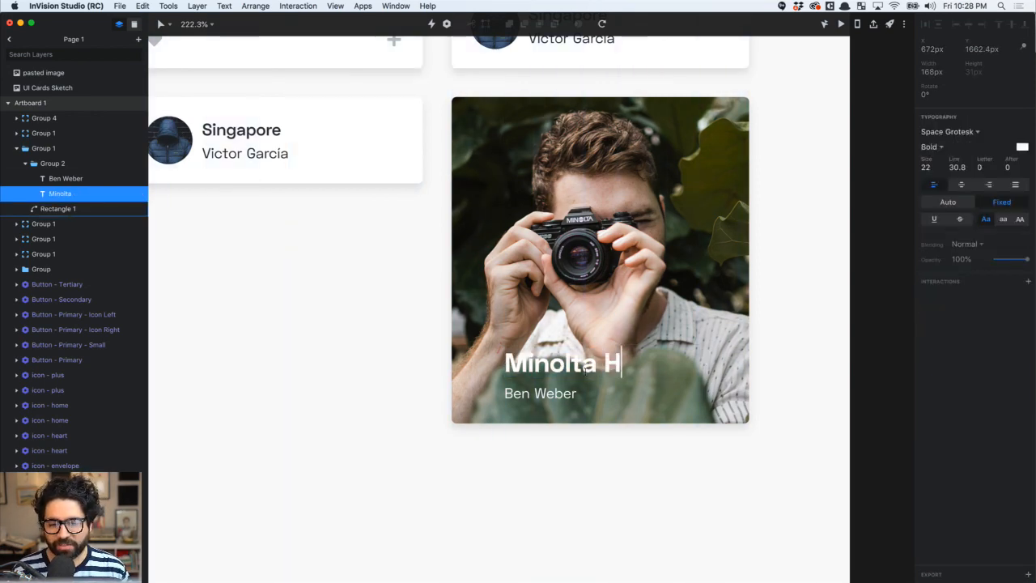
key("Escape")
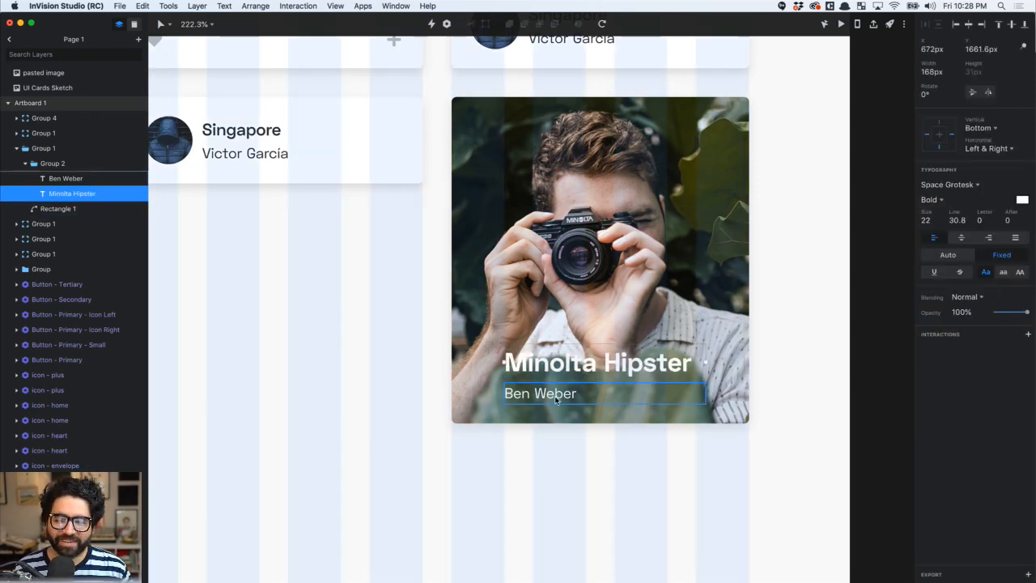
Move the title and author line together toward the photo card's left edge, to X 644 px
left_click(554, 396, "shift")
key("shift+Left")
key("shift+Left")
key("shift+Left")
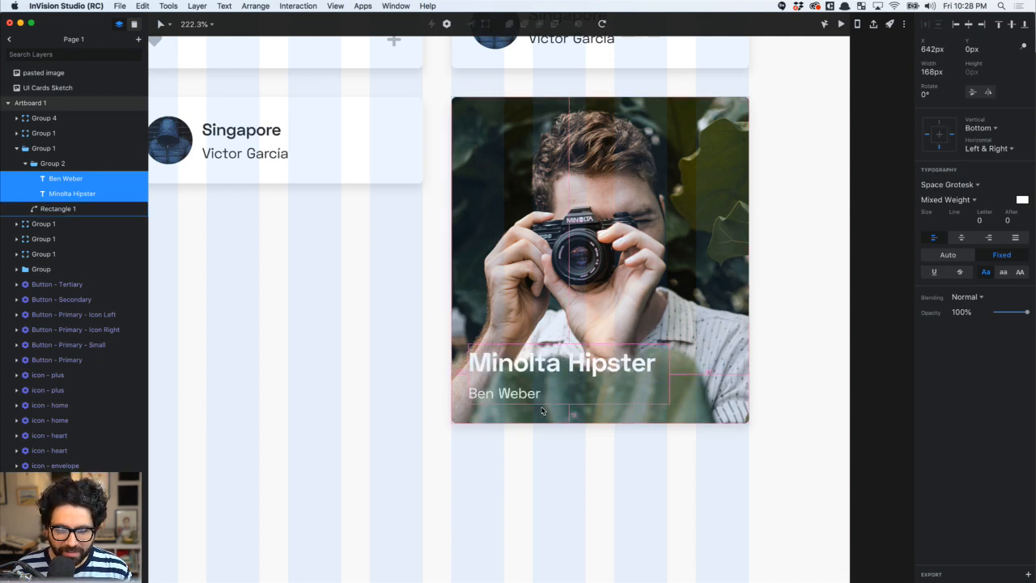
key("shift+Right")
key("Left")
key("Left")
key("Left")
key("Left")
key("Left")
key("Left")
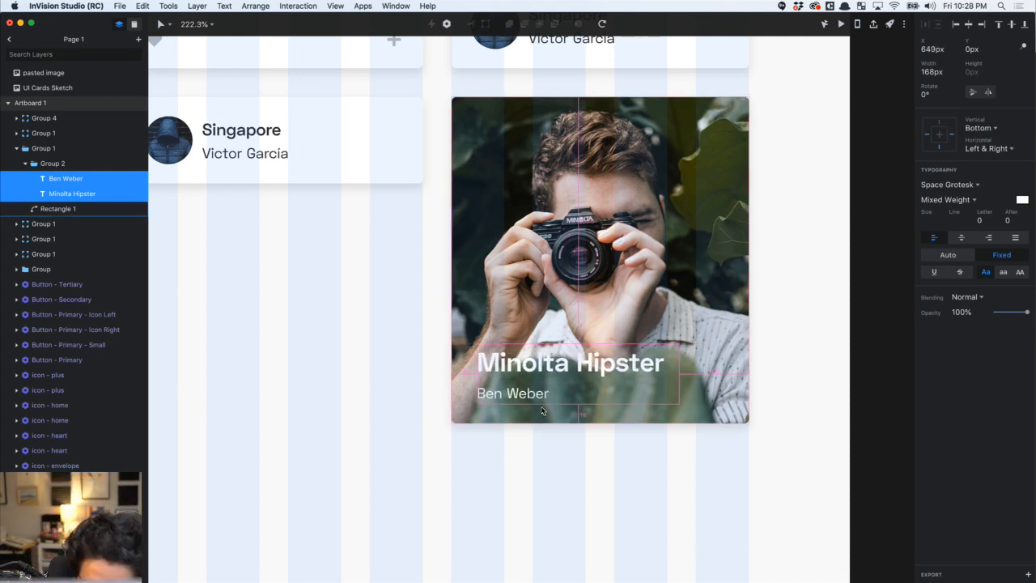
key("Left")
key("Left")
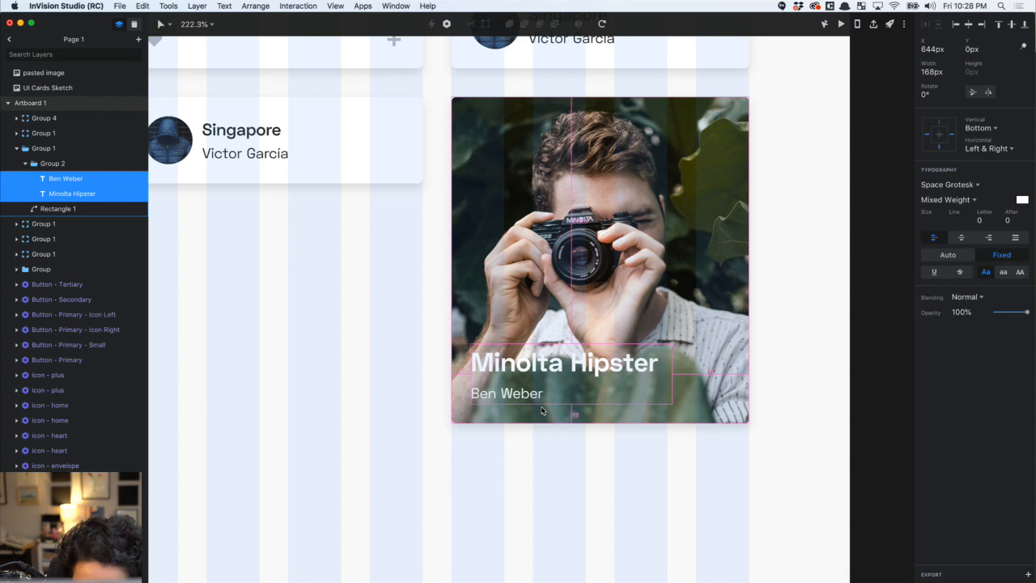
key("Escape")
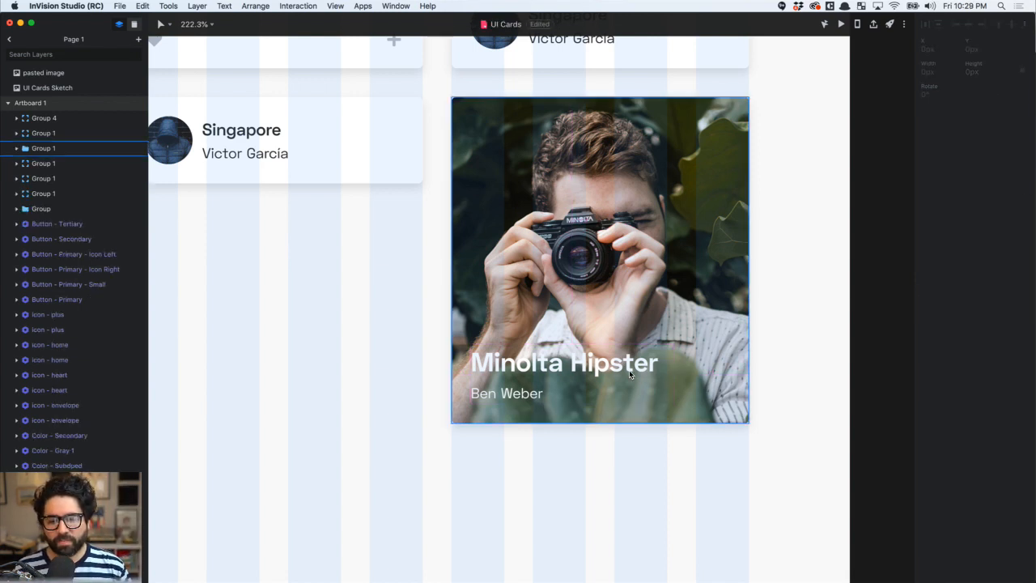
Widen the title and author text boxes on the photo card, bringing the title's width to 216 px
left_click(624, 365, "super")
left_click(662, 393, "shift")
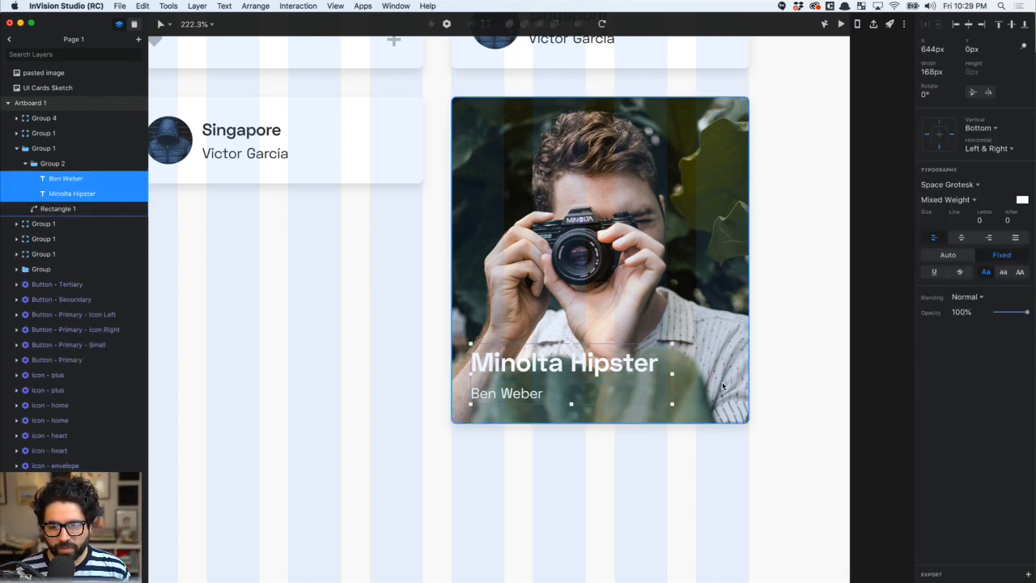
left_click_drag(671, 387, 749, 387)
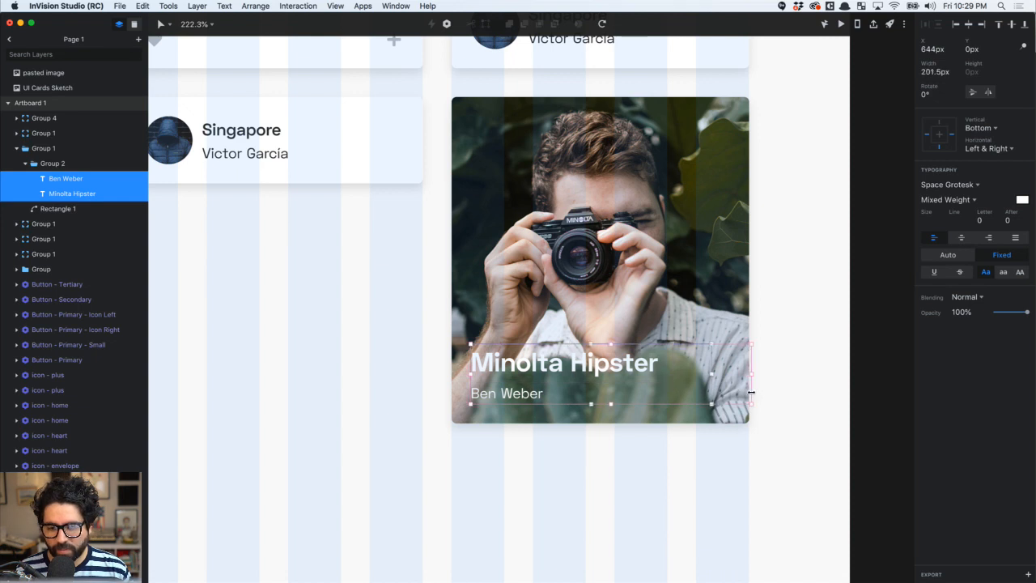
key("Escape")
left_click(735, 386)
left_click(708, 374, "super")
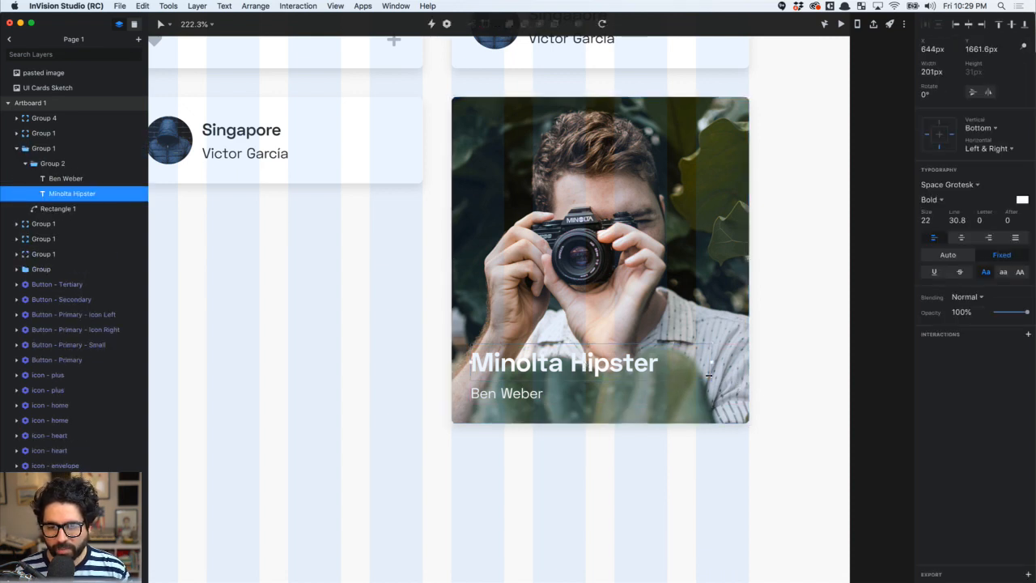
left_click_drag(712, 374, 749, 377)
key("shift+super+Left")
key("shift+super+Left")
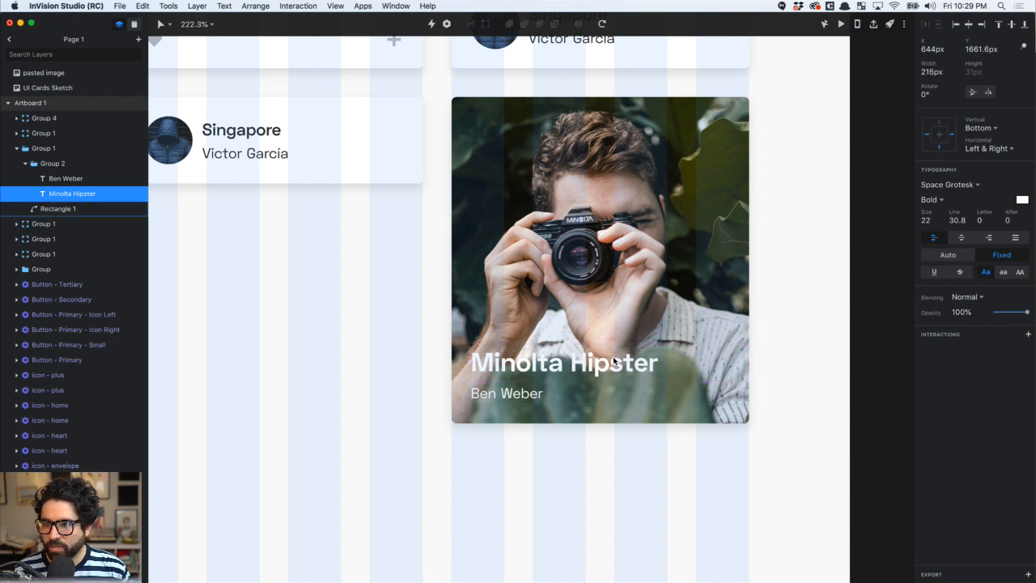
Set the width of the photo card's author line to 216 px
left_click(527, 393)
left_click(930, 72)
type("216")
key("Return")
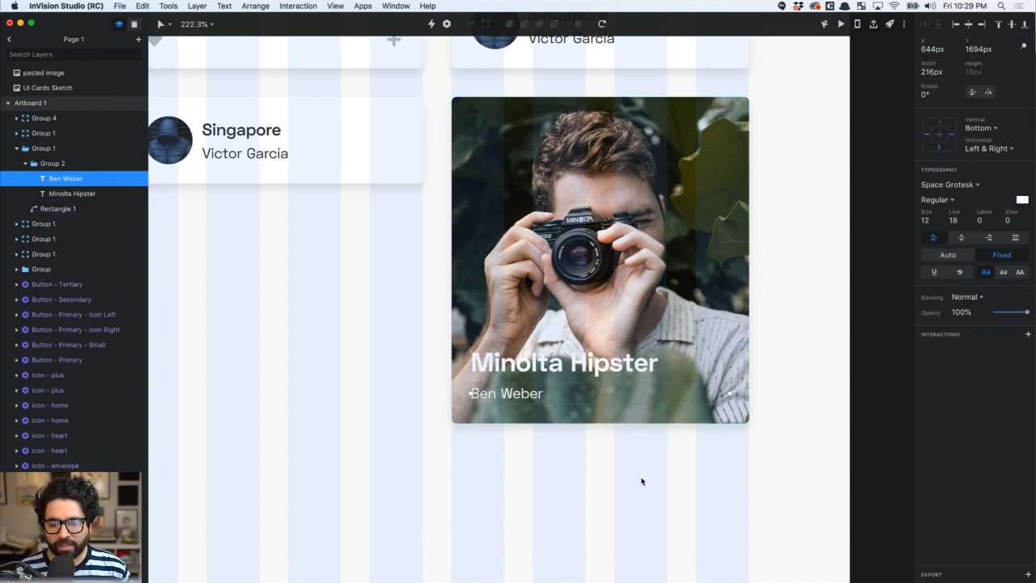
Round the vertical position of the Minolta Hipster title to a whole pixel, Y 1661 px
left_click(705, 471)
left_click(522, 396)
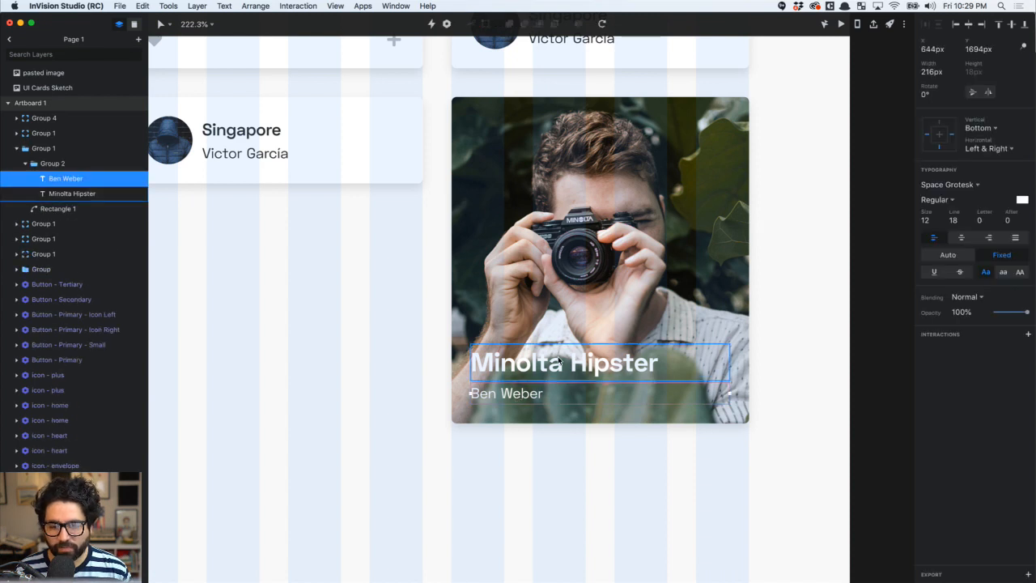
left_click(558, 361)
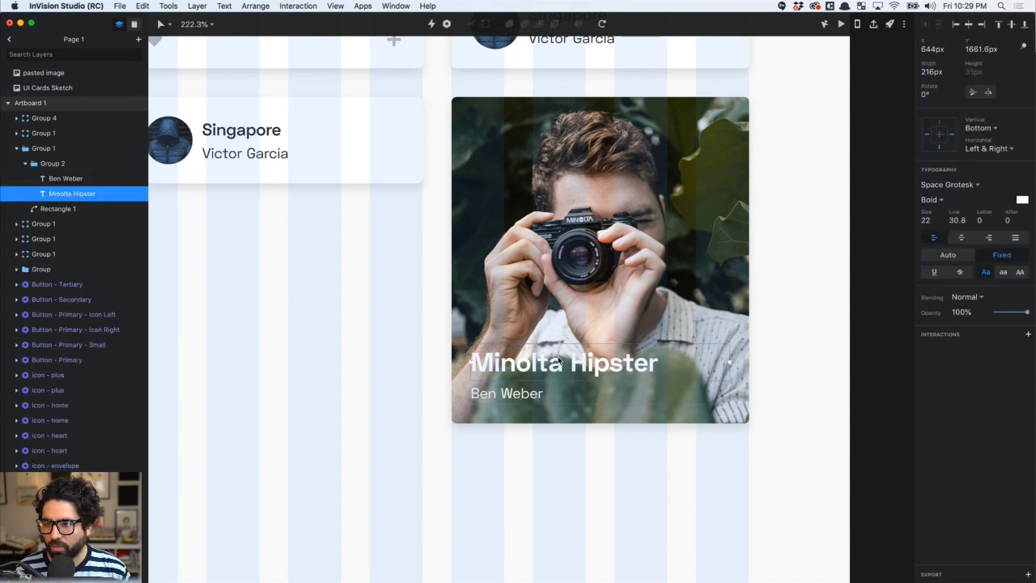
left_click(981, 50)
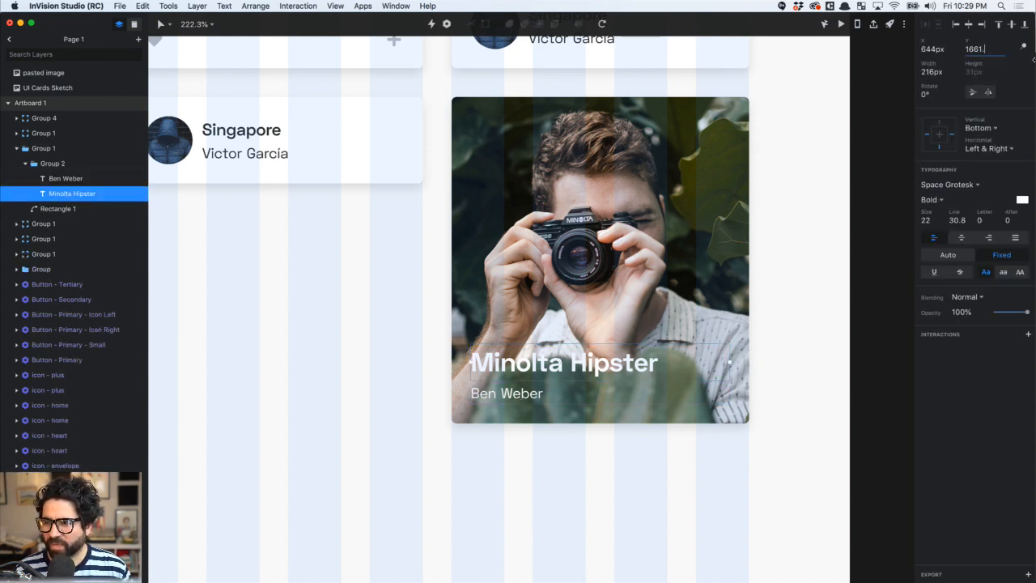
Nudge the photo card's author line up 1 px to Y 1693 px, checking its spacing from the title
left_click(527, 381)
scroll(530, 371, "up", 5)
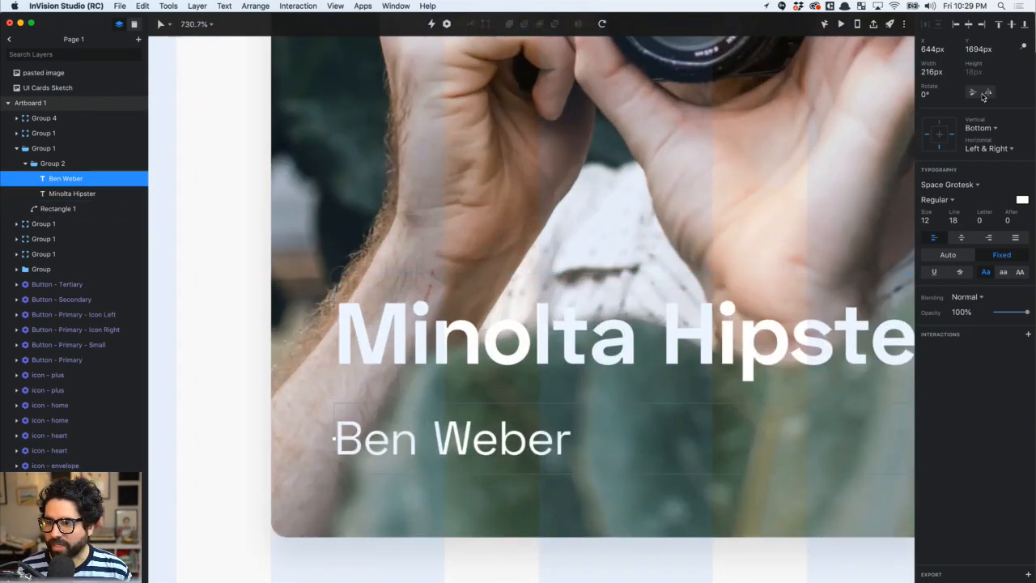
key("Up")
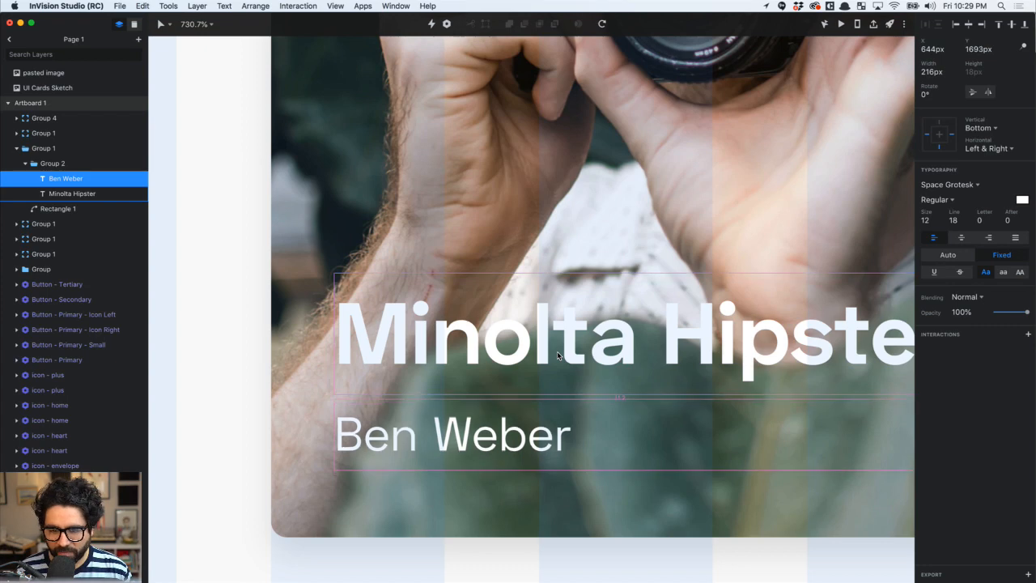
left_click(557, 351)
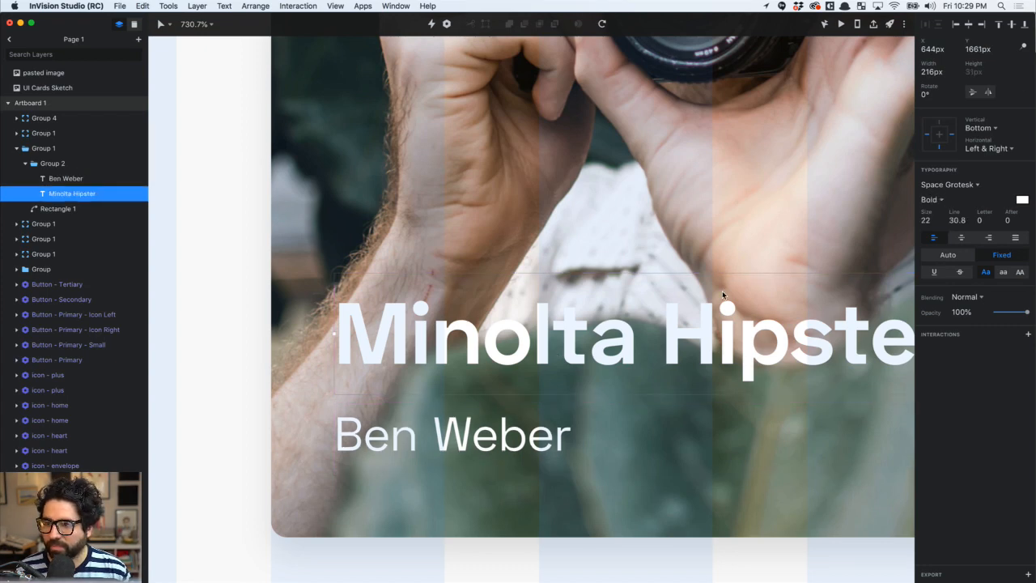
left_click(539, 435)
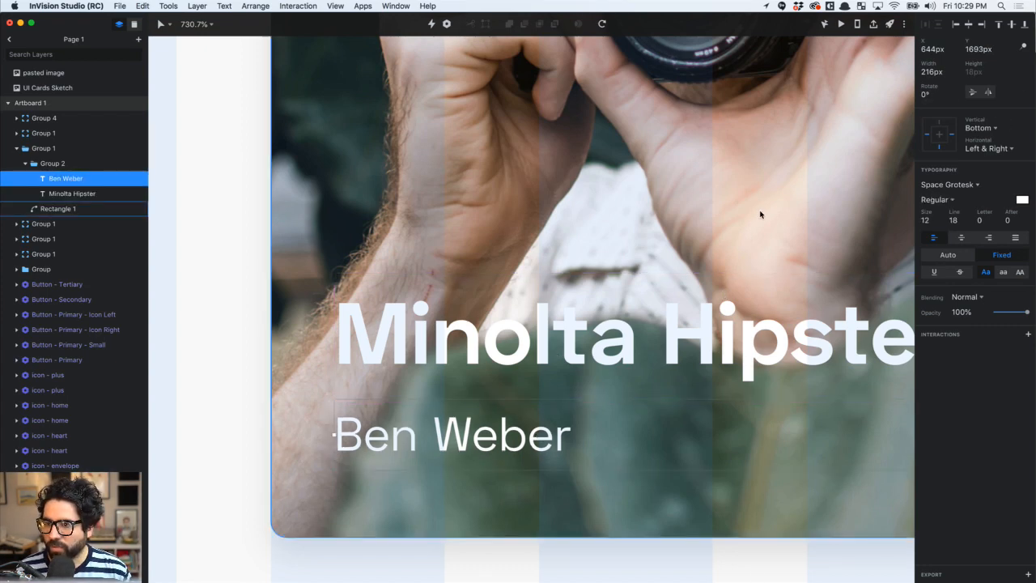
scroll(746, 233, "down", 5)
key("Down")
key("Up")
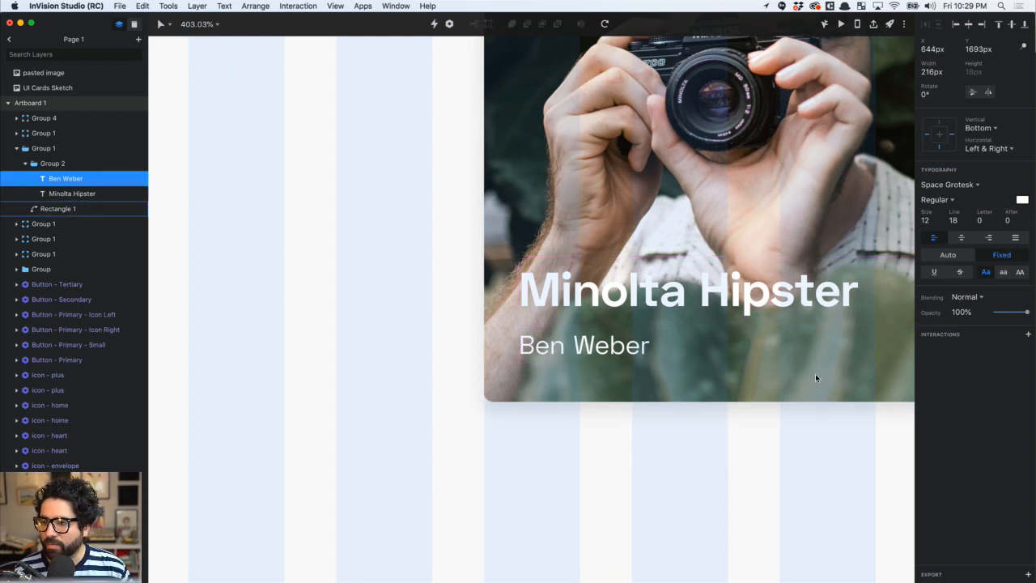
left_click(650, 306, "shift")
scroll(617, 391, "down", 4)
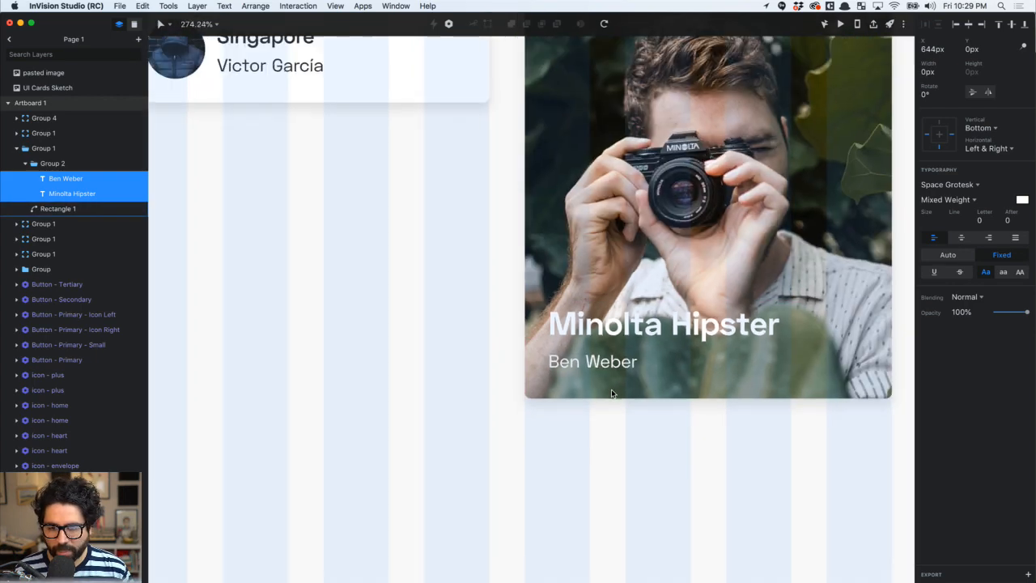
left_click(689, 432)
scroll(689, 432, "up", 3)
scroll(689, 432, "right", 3)
scroll(689, 432, "down", 3)
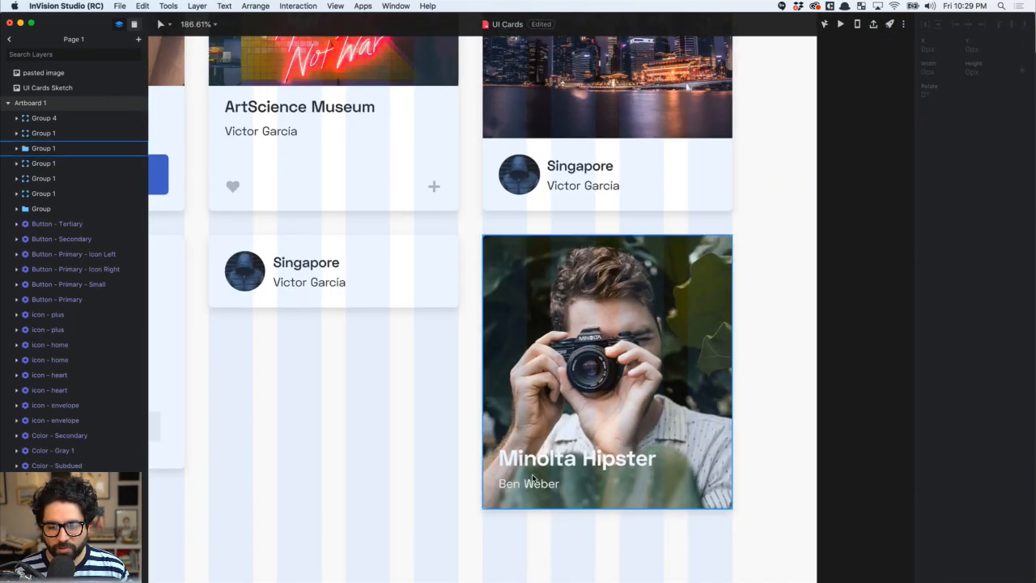
Set the photo card author line's line height to 14 and move it up to Y 1693 px
left_click(533, 484, "super")
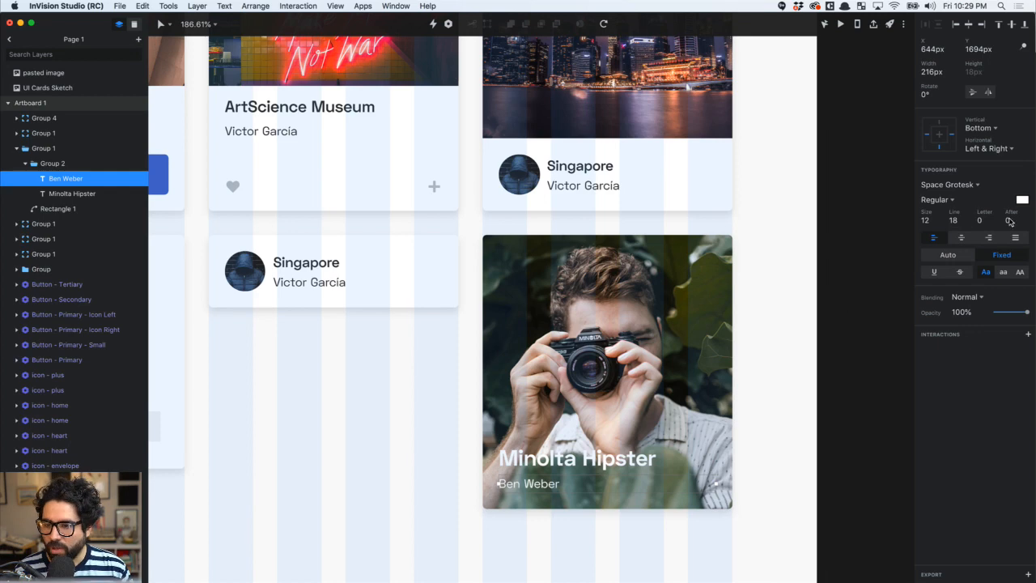
type("14")
key("Return")
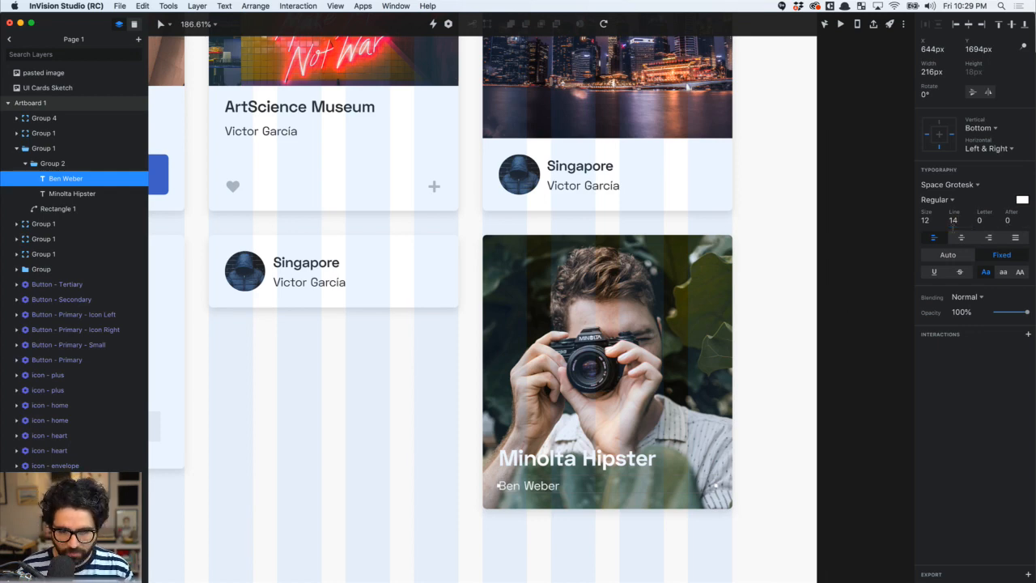
scroll(537, 483, "up", 5)
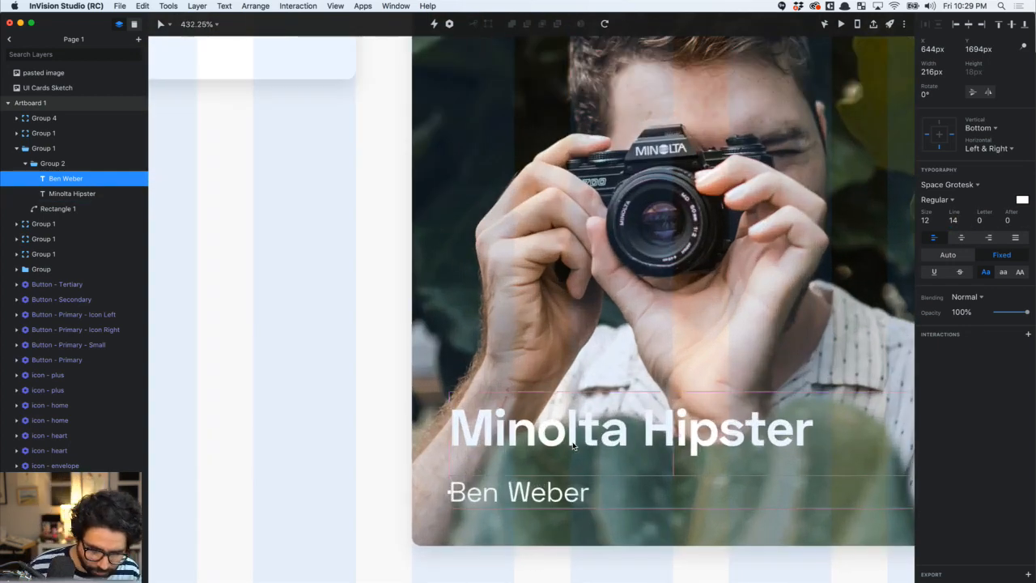
key("Up")
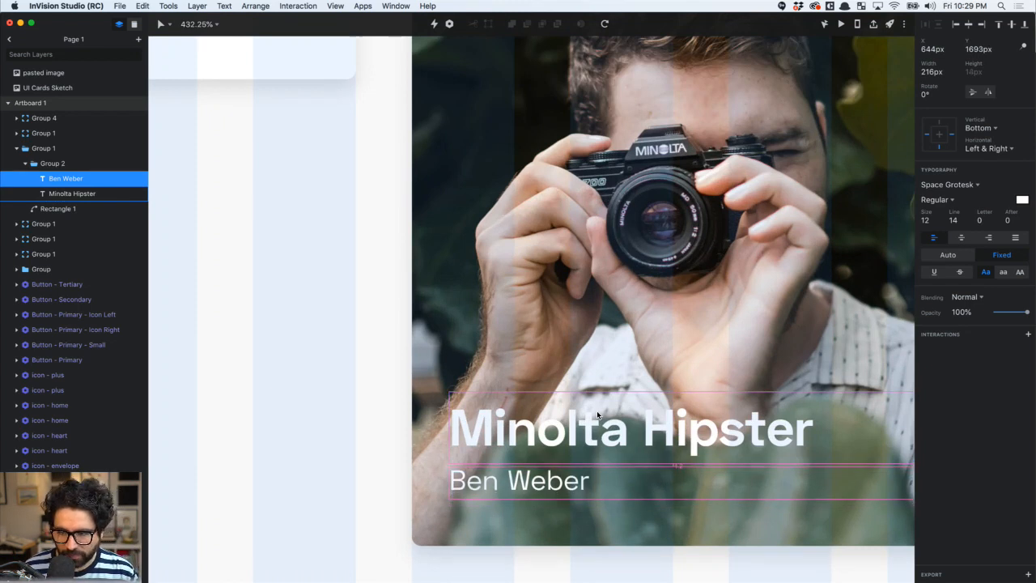
Ungroup the title and author line inside the photo card
left_click(387, 402)
left_click(440, 471)
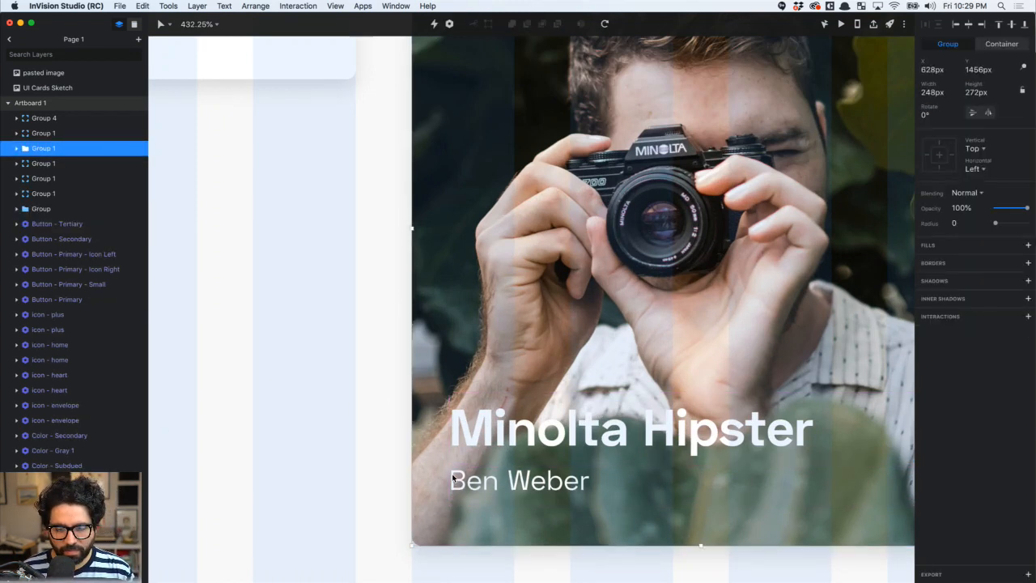
double_click(498, 429)
key("shift+super+g")
Compare the positions of the title and author line on the photo card and group the two texts together again
left_click(395, 423)
double_click(489, 474)
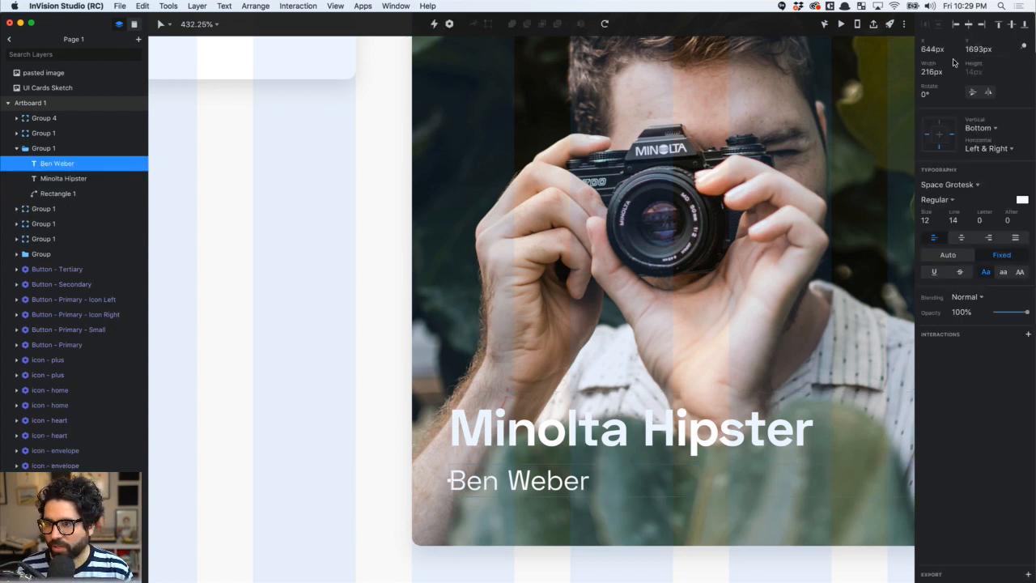
left_click(586, 423)
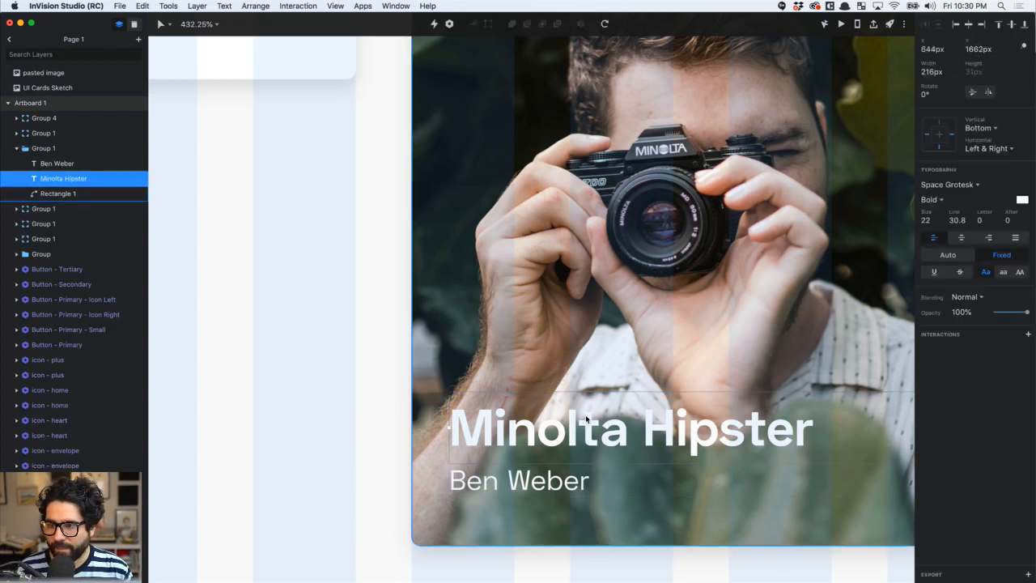
left_click(513, 482)
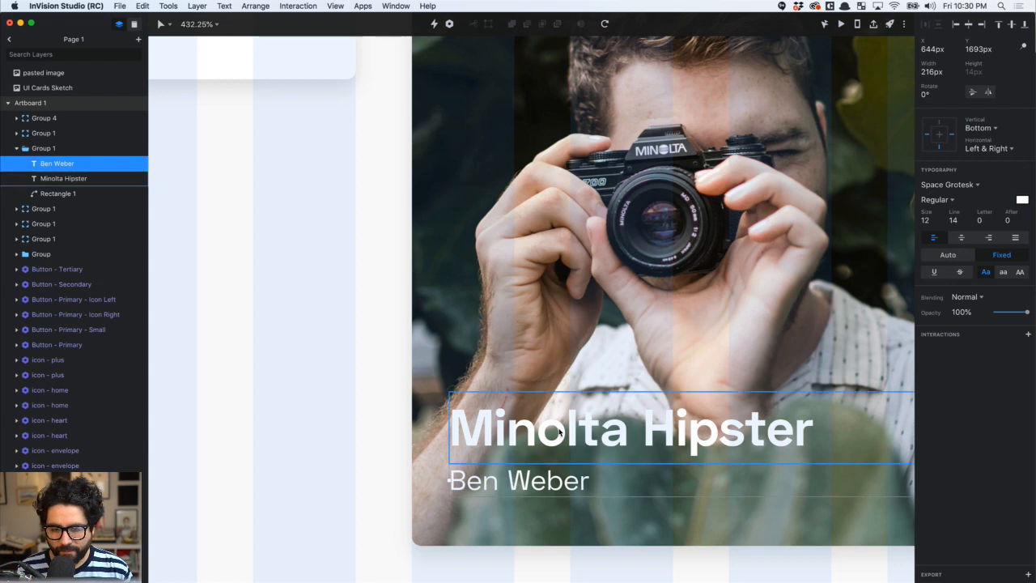
key("Down")
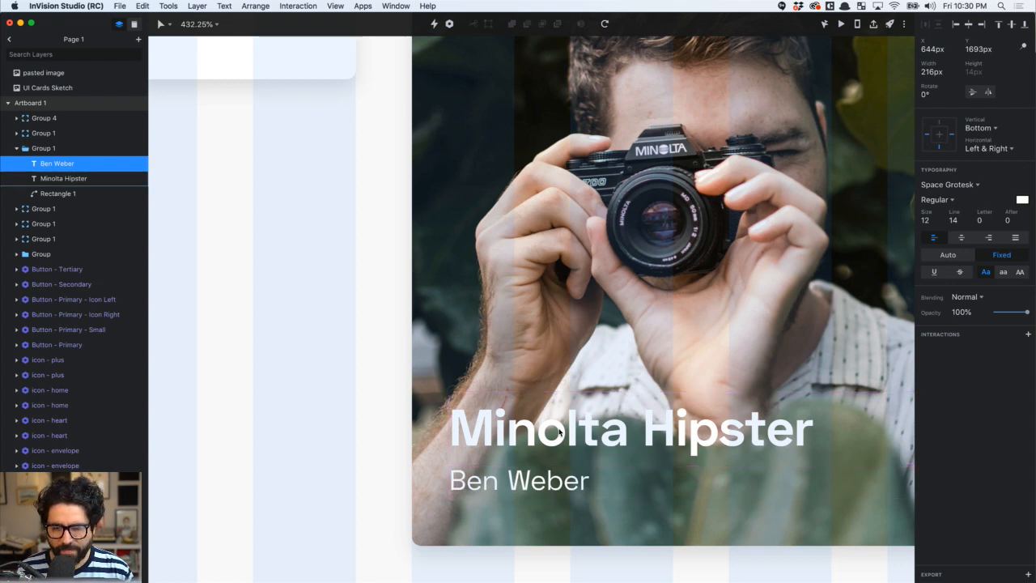
scroll(558, 432, "down", 5)
left_click(559, 432, "shift")
key("super+g")
scroll(558, 433, "down", 4)
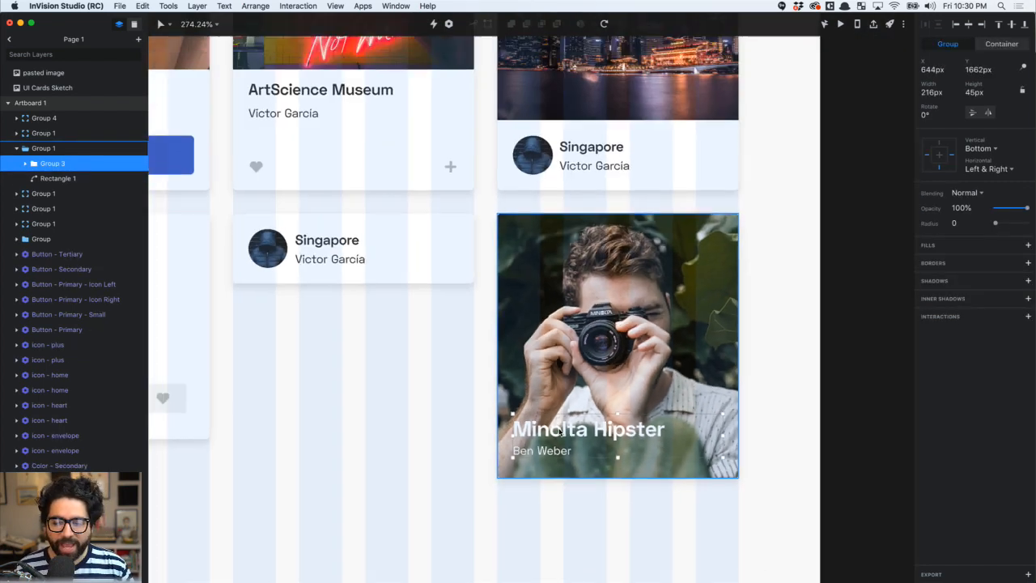
left_click(593, 524)
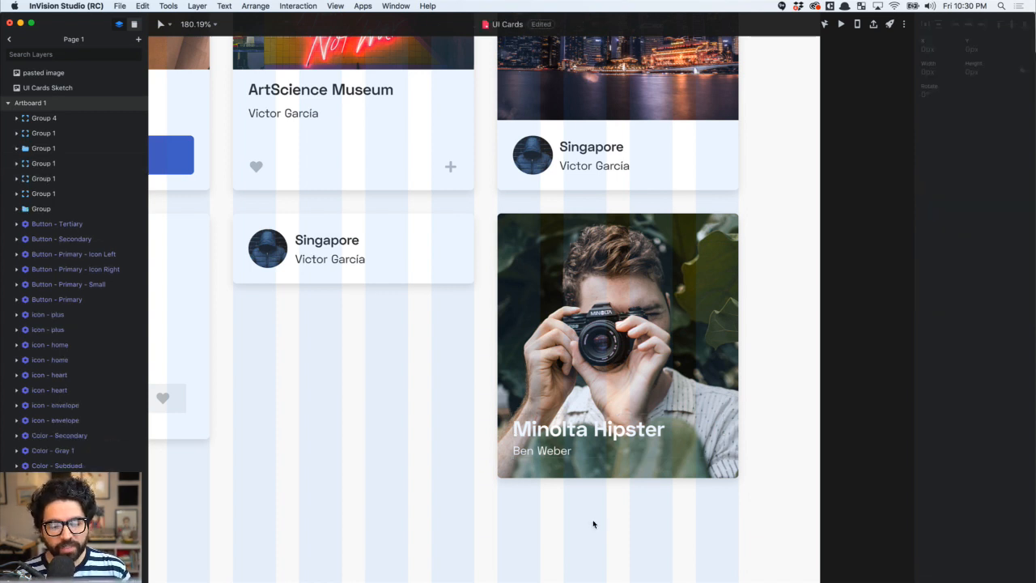
Add a second fill over the card's photo in black 000000 at 30% opacity
left_click(609, 475)
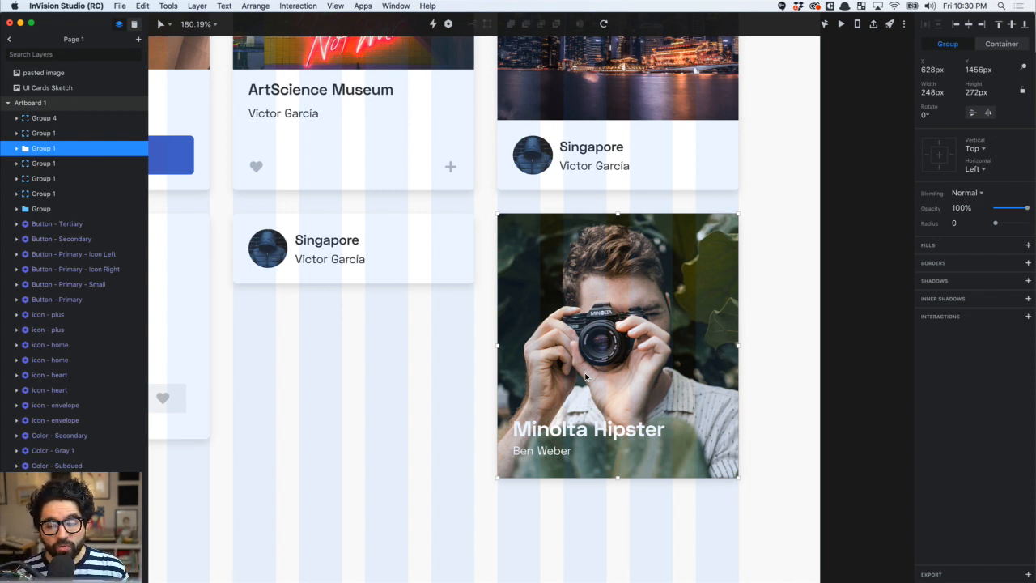
left_click(462, 372)
double_click(623, 349)
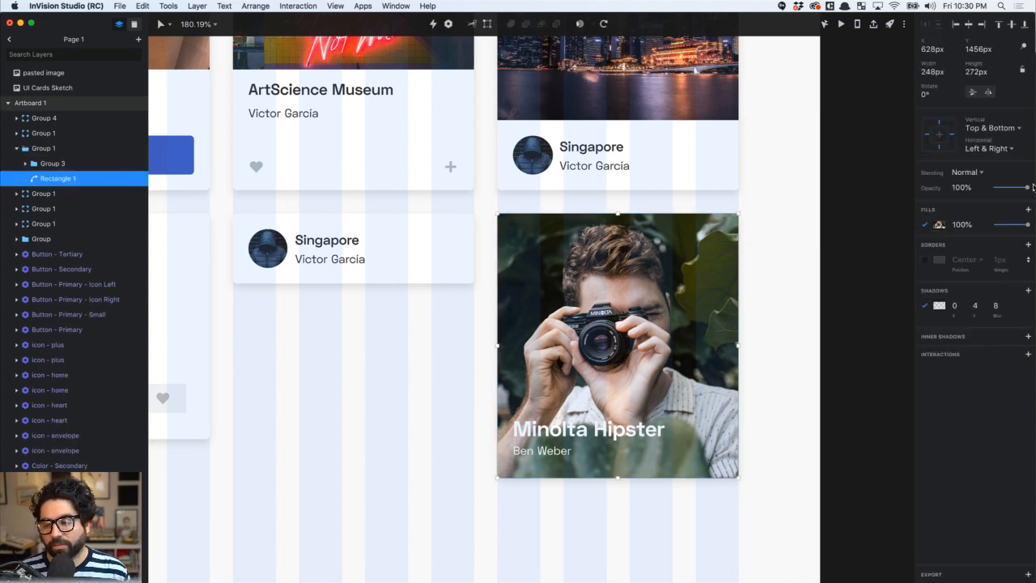
left_click(1028, 209)
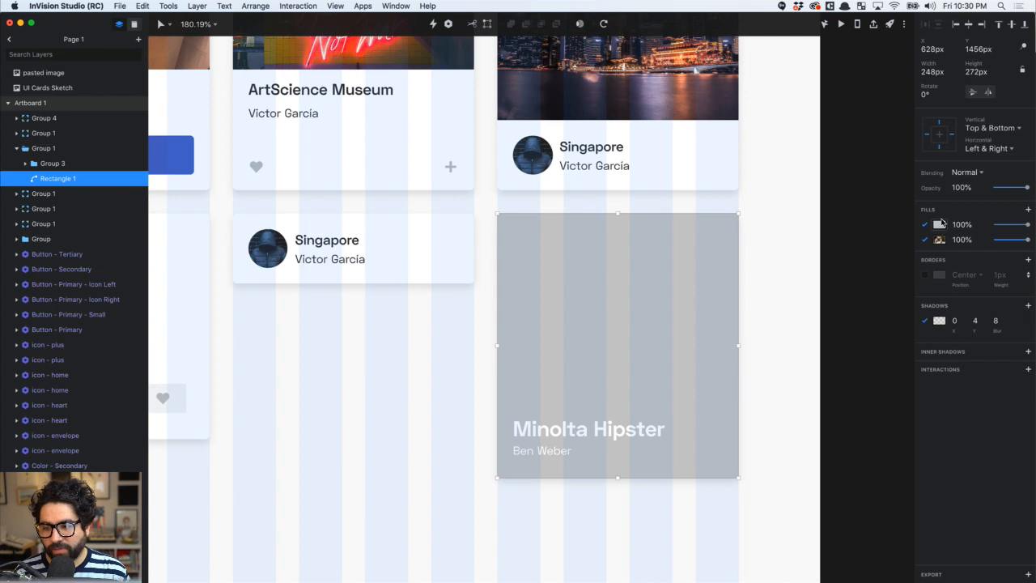
left_click(940, 225)
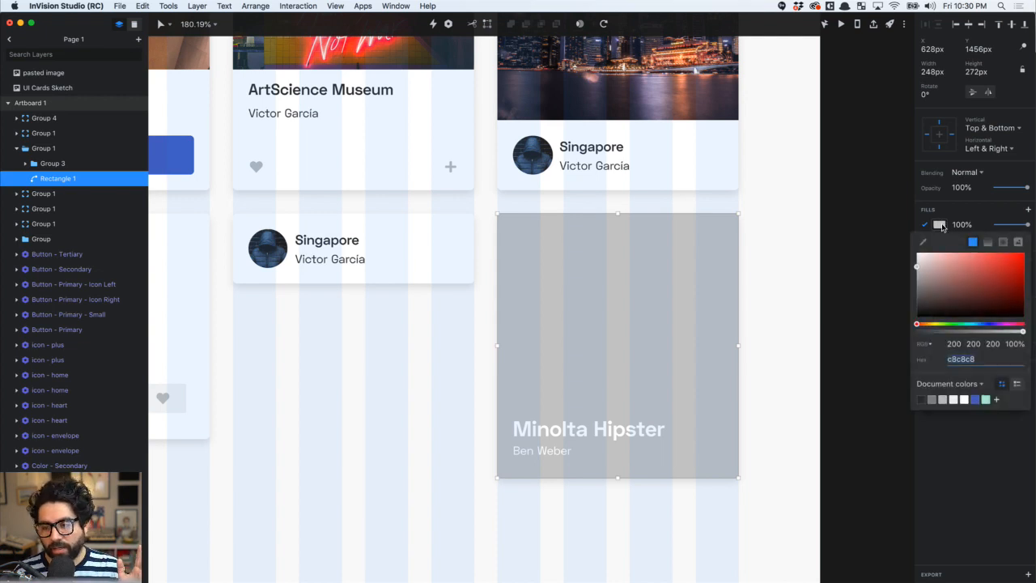
type("000000")
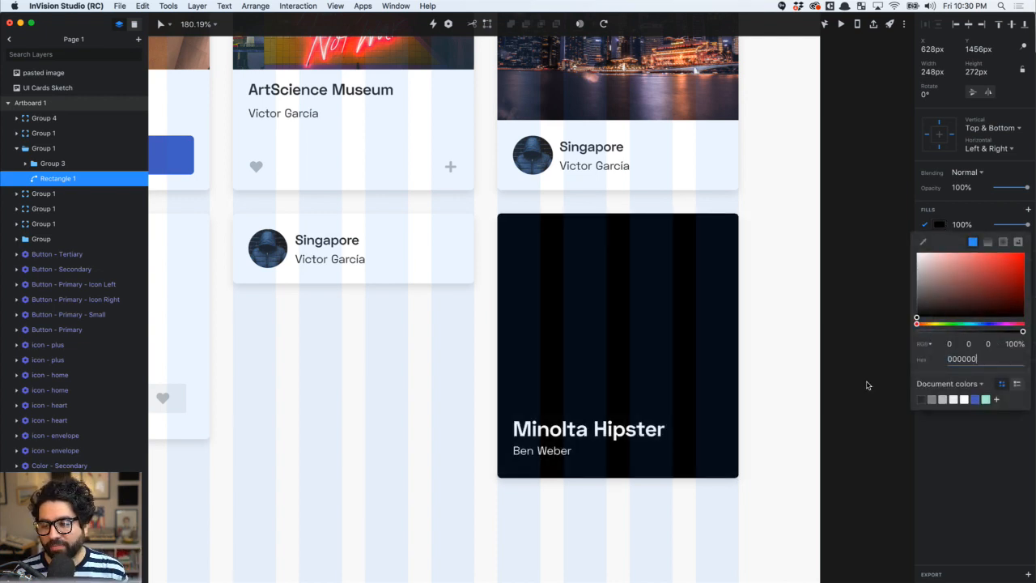
left_click(1012, 347)
type("30")
key("Return")
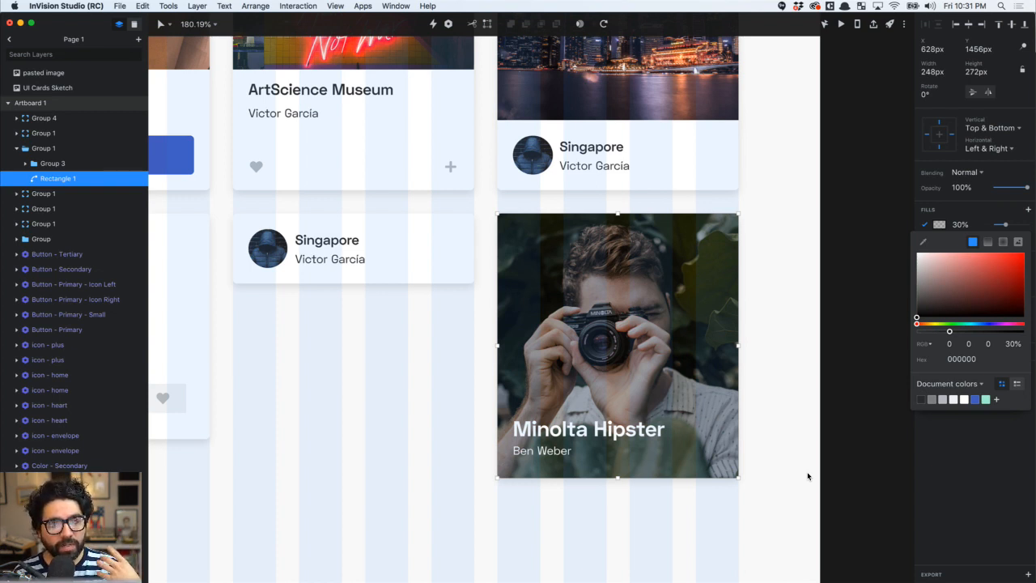
Change the photo's overlay fill to a linear gradient and make its lower stop black 000000
left_click(988, 242)
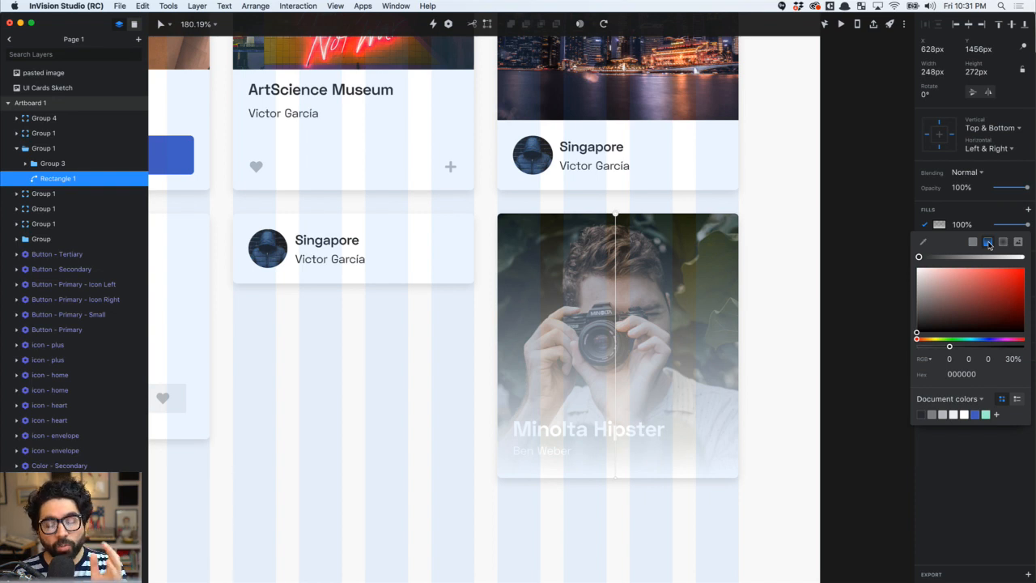
mouse_move(921, 259)
left_mouse_down()
mouse_move(925, 274)
mouse_move(952, 276)
mouse_move(907, 263)
left_mouse_up()
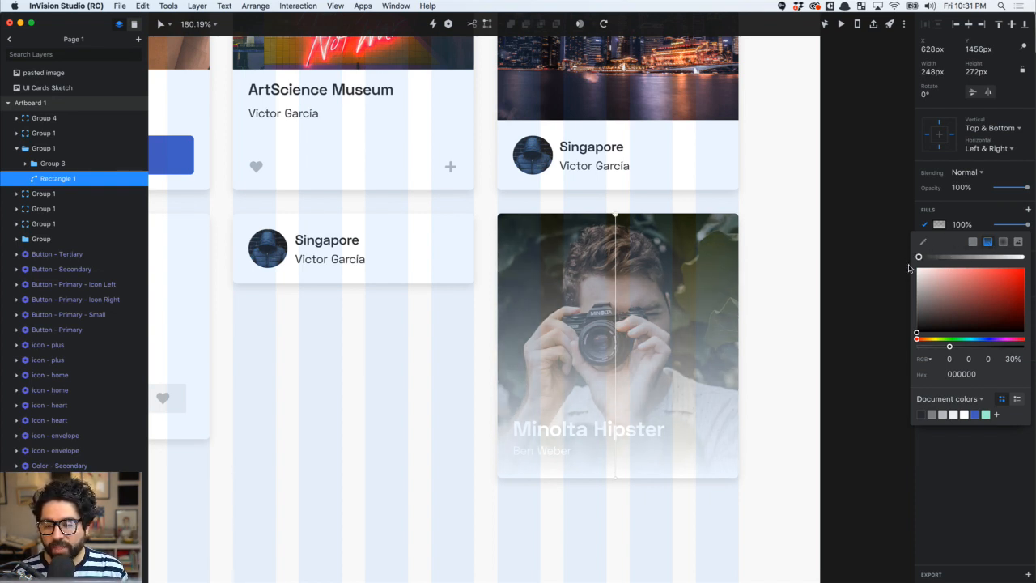
left_click(1022, 257)
left_click_drag(942, 320, 893, 367)
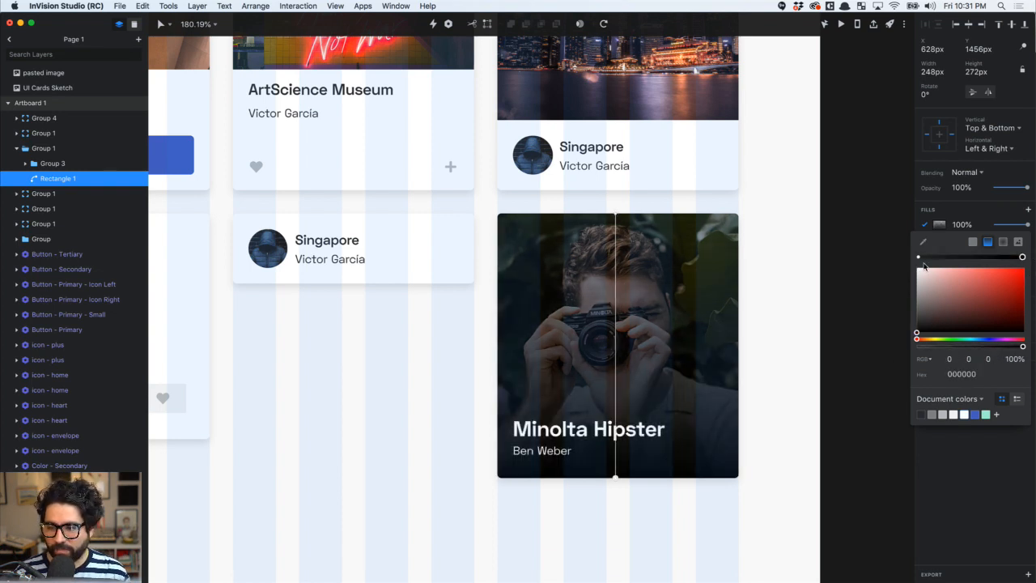
Set the opacity of the overlay gradient's lower black stop to 50%
mouse_move(919, 257)
left_mouse_down()
mouse_move(934, 272)
mouse_move(899, 263)
left_mouse_up()
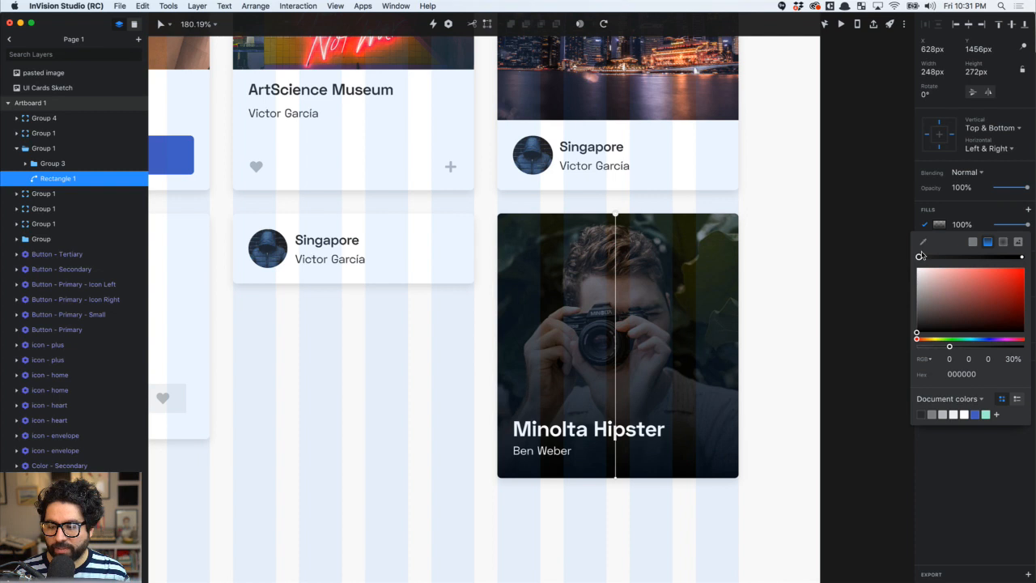
left_click(1022, 256)
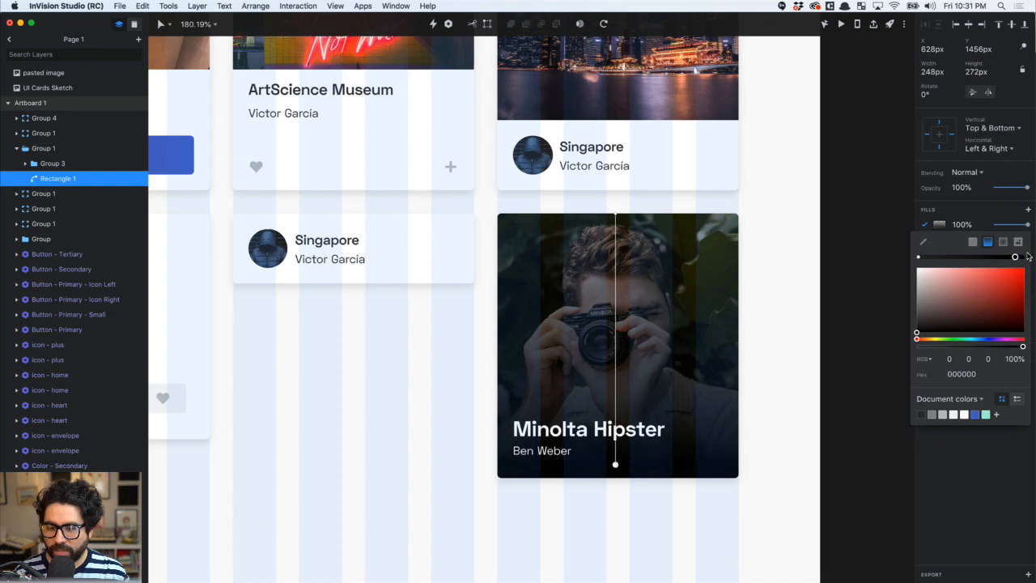
left_click(1012, 359)
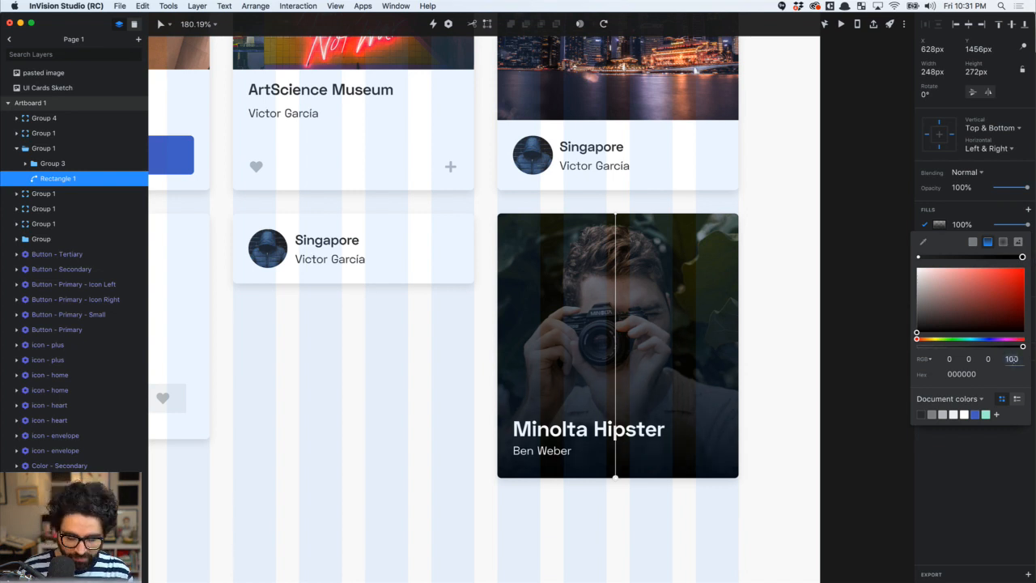
type("50")
key("Return")
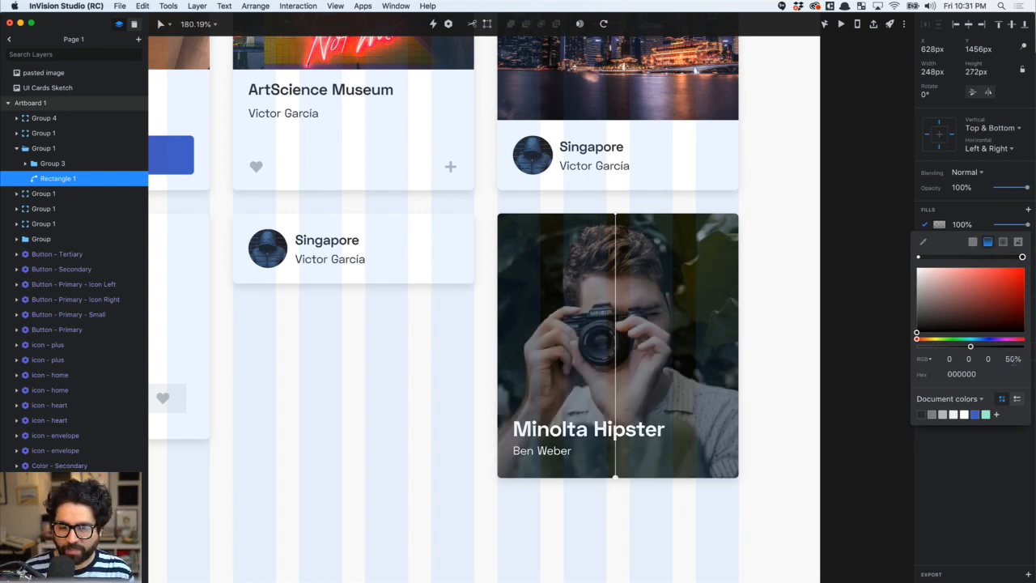
Set the overlay gradient's upper stop to 0% opacity and lower its start point to about the camera in the photo
left_click(919, 256)
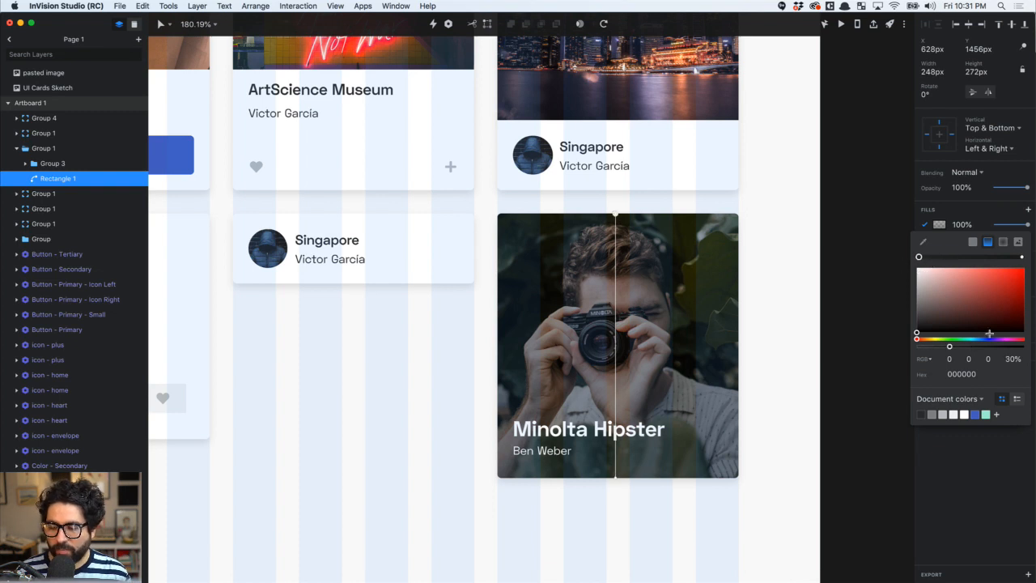
left_click(1010, 360)
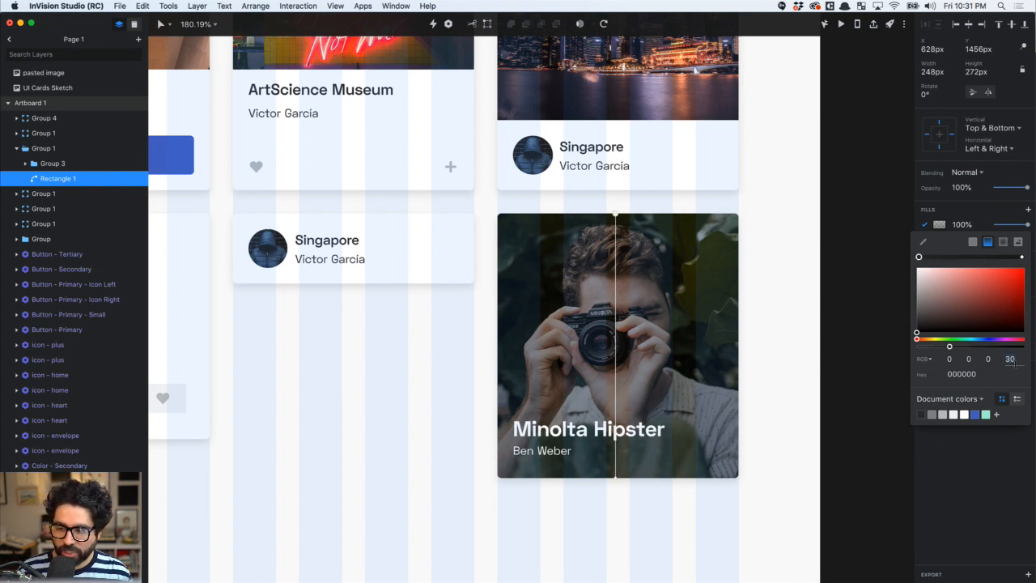
type("0")
key("Return")
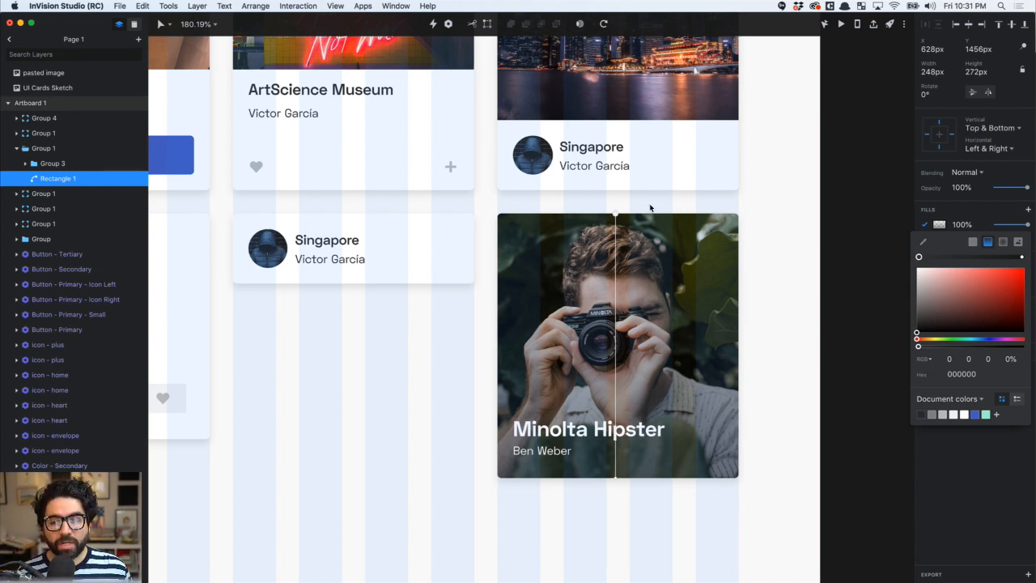
left_click_drag(619, 231, 621, 338)
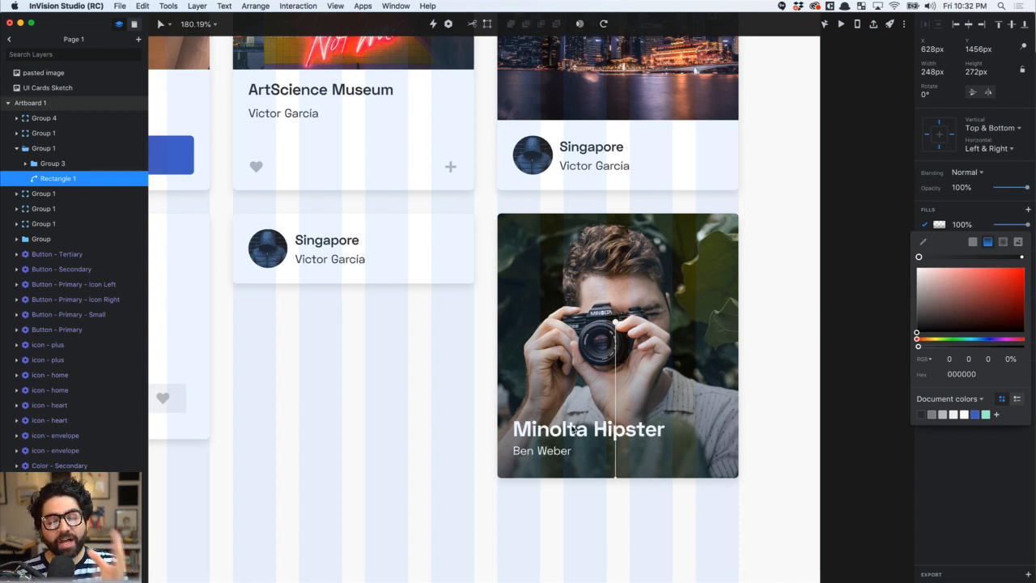
left_click(776, 354)
Convert the photo card's title and author group to a container pinned to Bottom and Left & Right
scroll(775, 354, "down", 3)
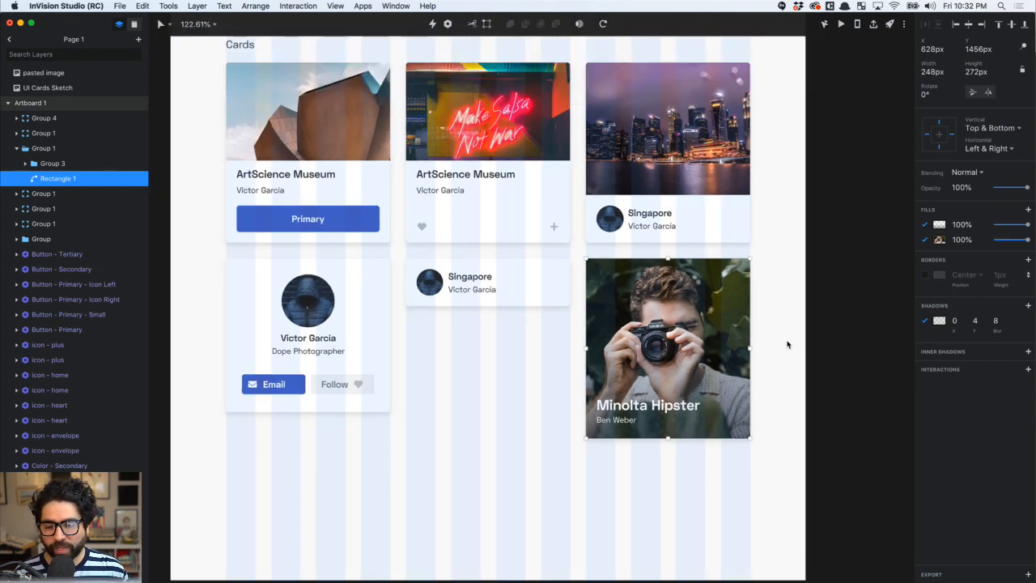
left_click(650, 356)
double_click(607, 409)
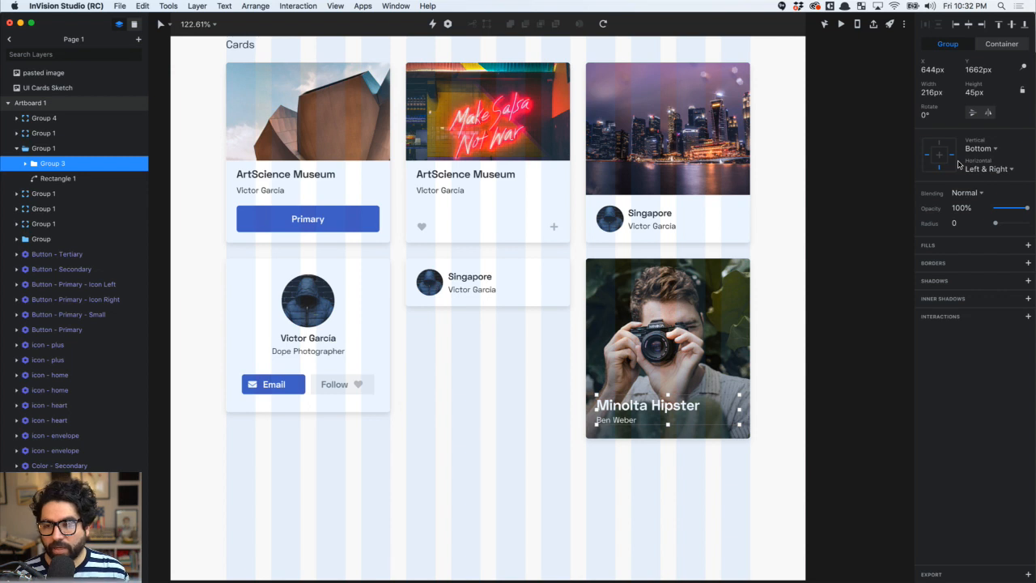
left_click(1011, 48)
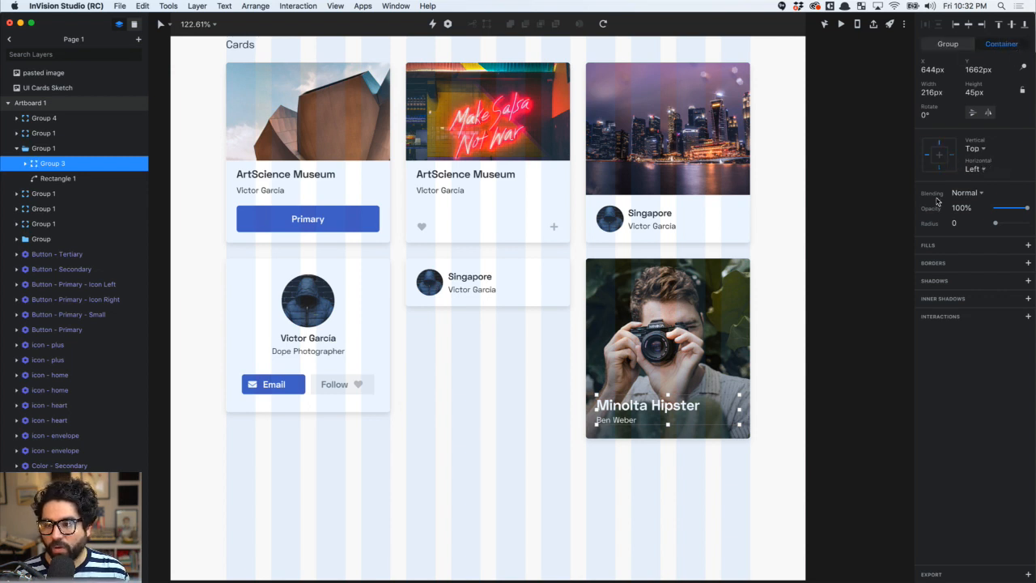
left_click(941, 168)
left_click(955, 156)
left_click(940, 144)
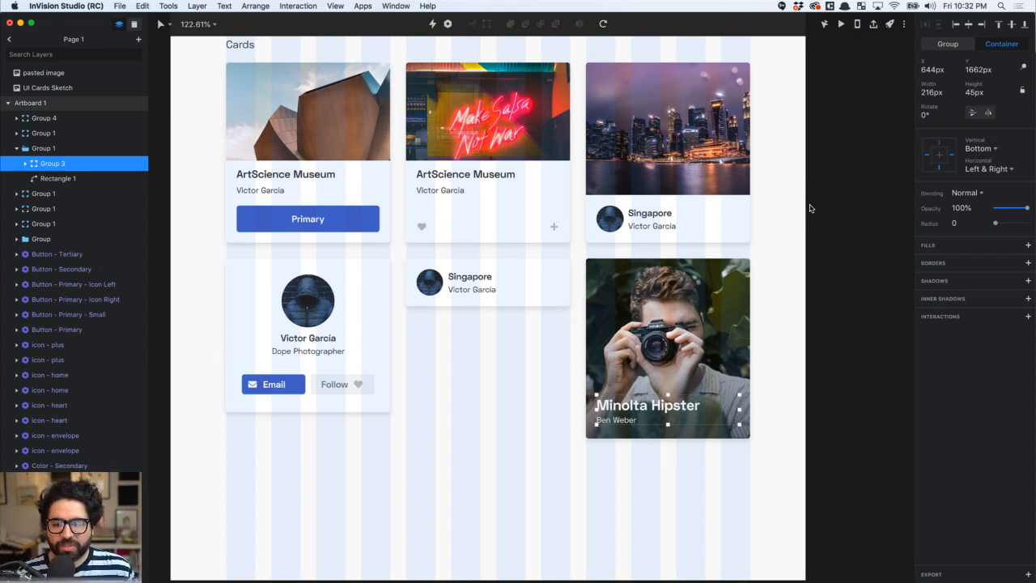
left_click(535, 399)
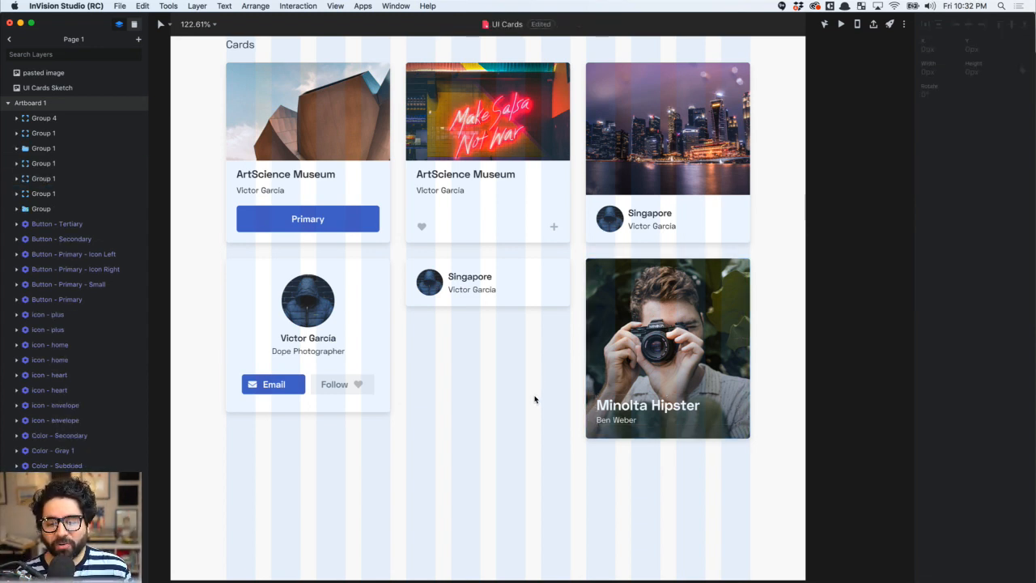
Try shortening the camera photo card to test how its photo and title respond, and undo the resize
left_click(639, 423)
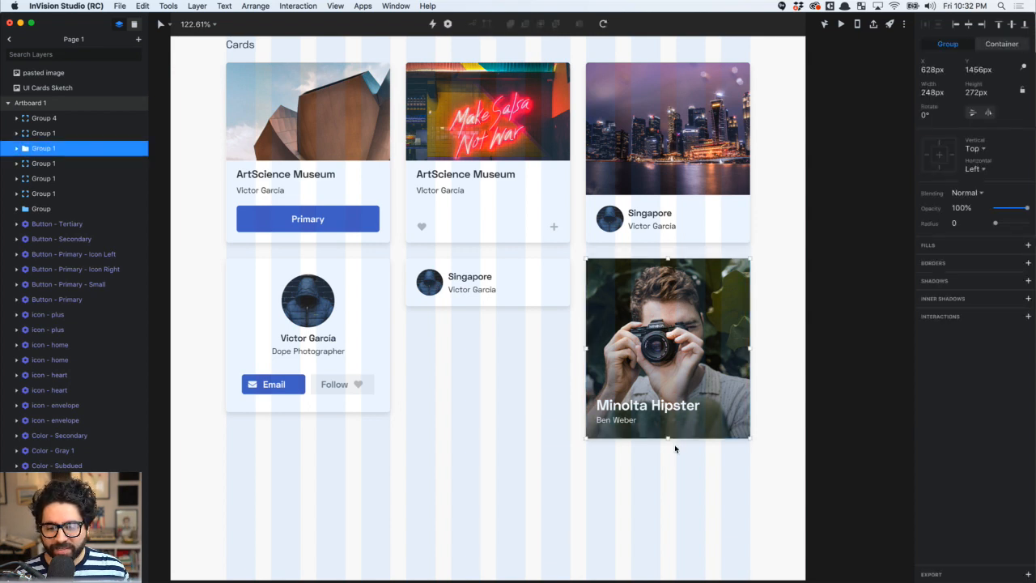
left_click_drag(670, 442, 686, 365)
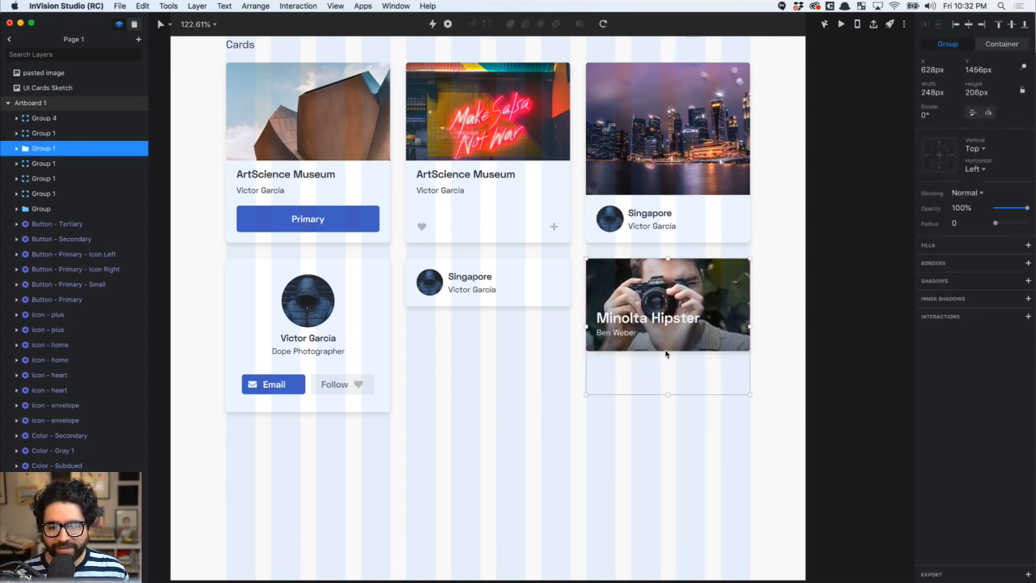
key("super+z")
Try resizing the width of the small Singapore card and the height of the profile card, undoing the changes
left_click(463, 285)
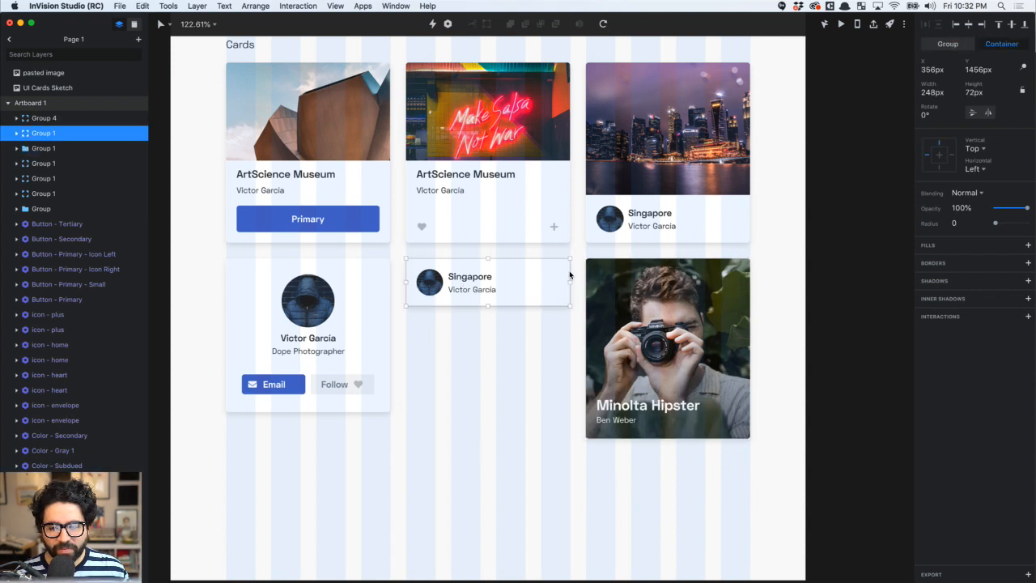
left_click_drag(569, 296, 543, 297)
key("super+z")
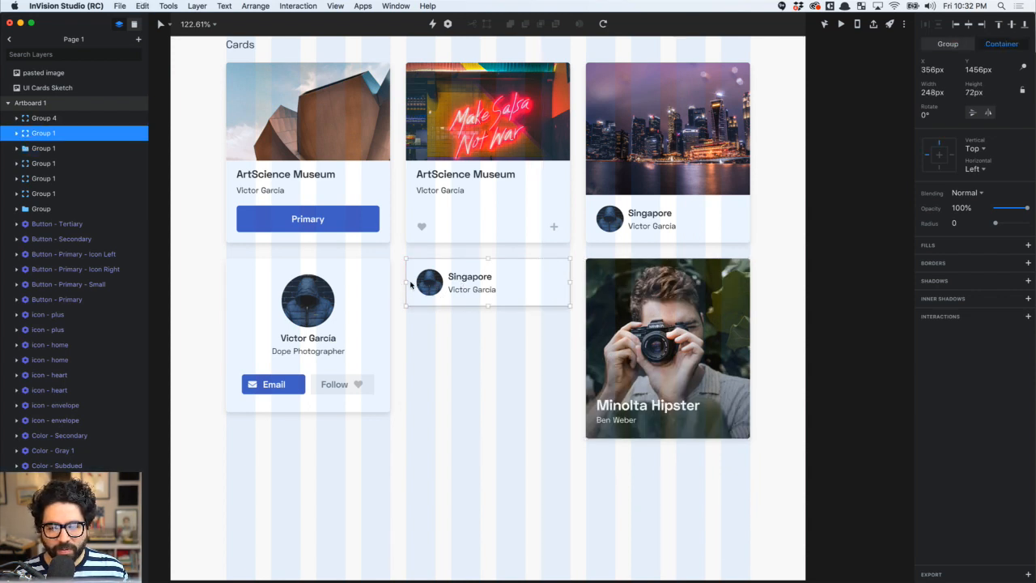
mouse_move(407, 296)
left_mouse_down()
mouse_move(439, 296)
mouse_move(407, 296)
left_mouse_up()
left_click(329, 335)
mouse_move(307, 413)
left_mouse_down()
mouse_move(328, 512)
mouse_move(317, 412)
left_mouse_up()
Try shortening the ArtScience Museum card with the neon sign photo, and undo the resize
left_click(507, 193)
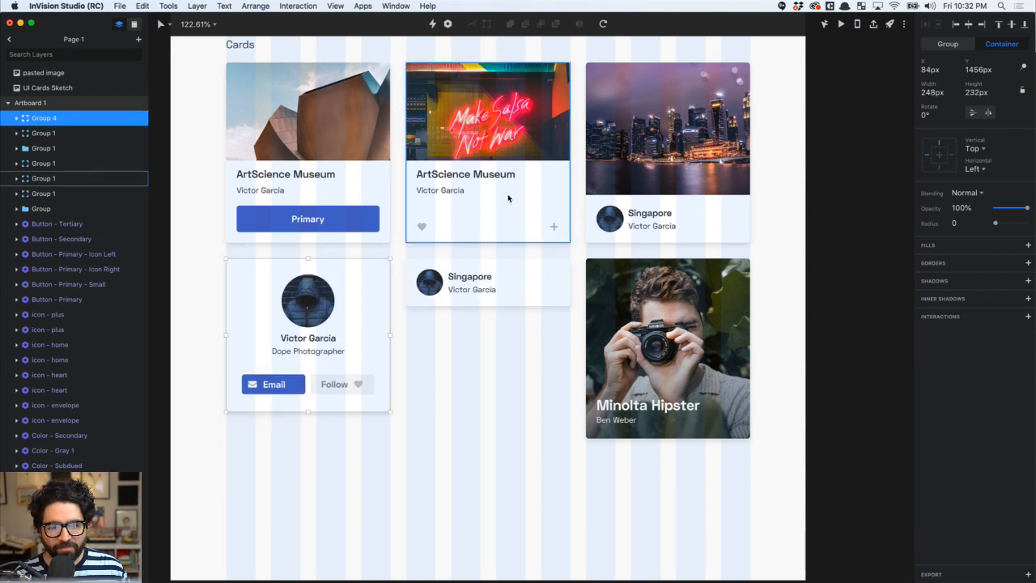
left_click_drag(487, 250, 488, 221)
key("super+z")
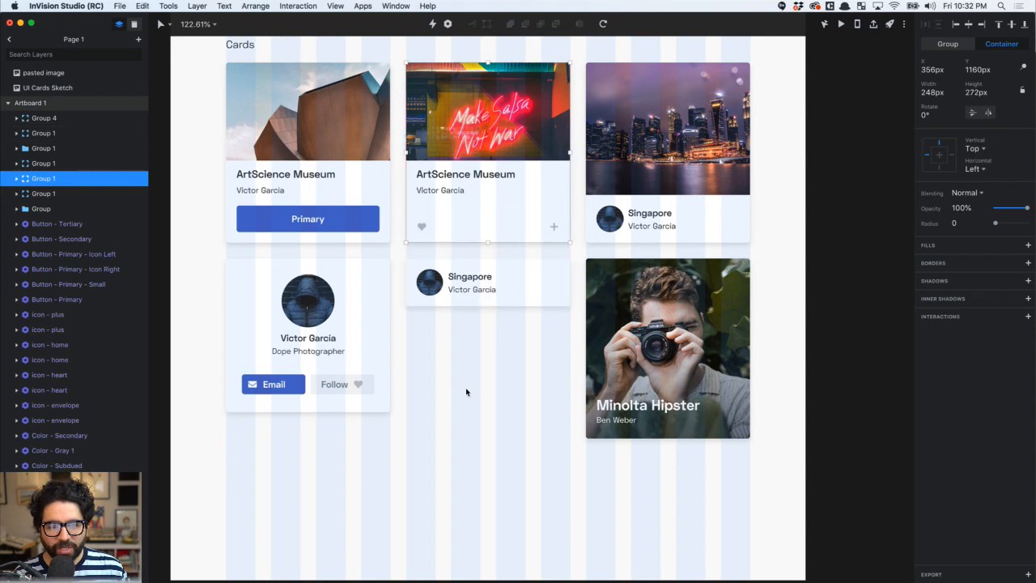
Move the UI Cards Sketch beside the top of the Cards UI Kit artboard and remove the pasted image of the card sketches
left_click(465, 396)
scroll(465, 397, "down", 5)
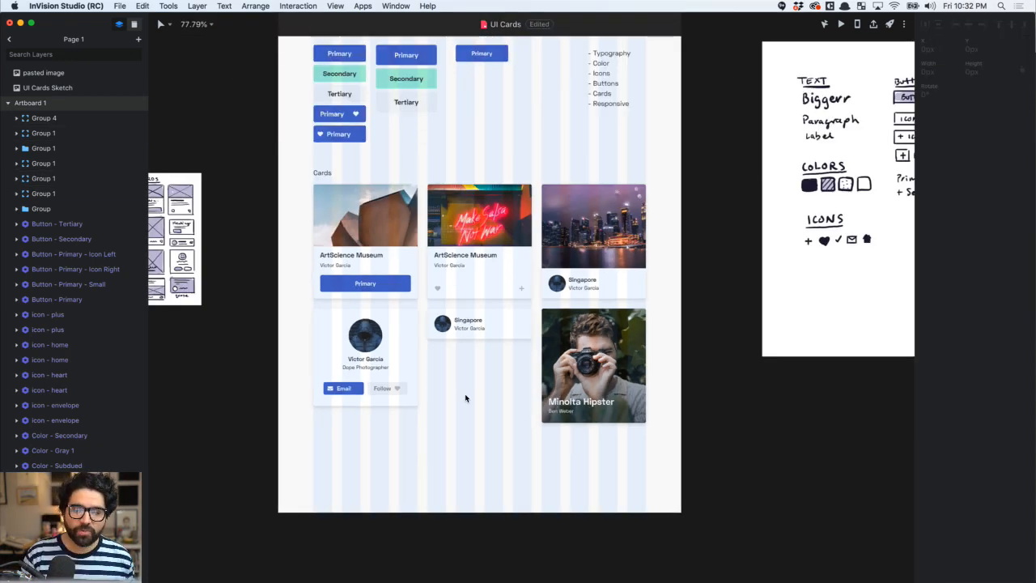
left_click(614, 332)
scroll(612, 331, "left", 5)
scroll(613, 331, "up", 3)
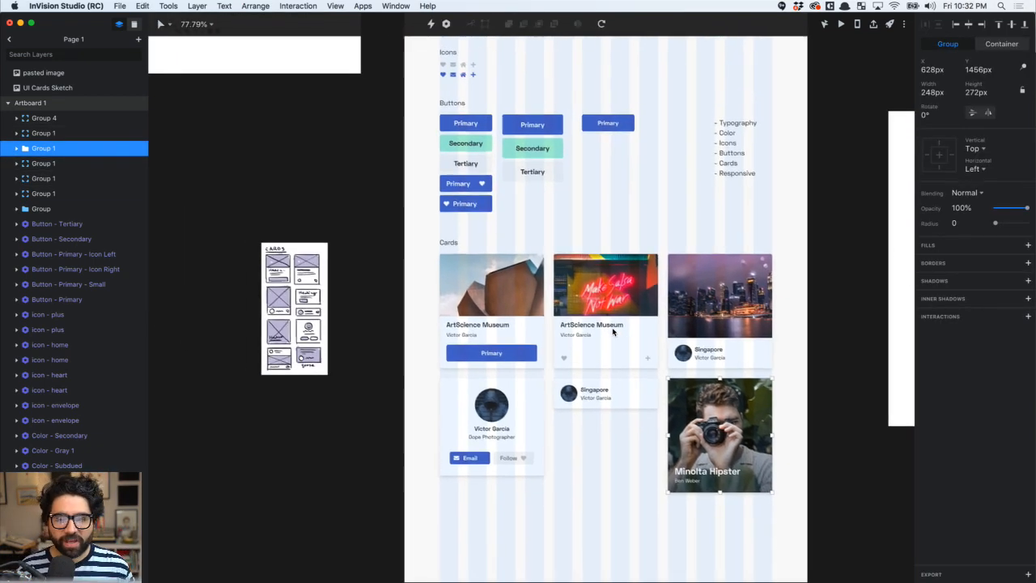
scroll(610, 333, "right", 8)
scroll(610, 332, "up", 5)
scroll(609, 334, "down", 8)
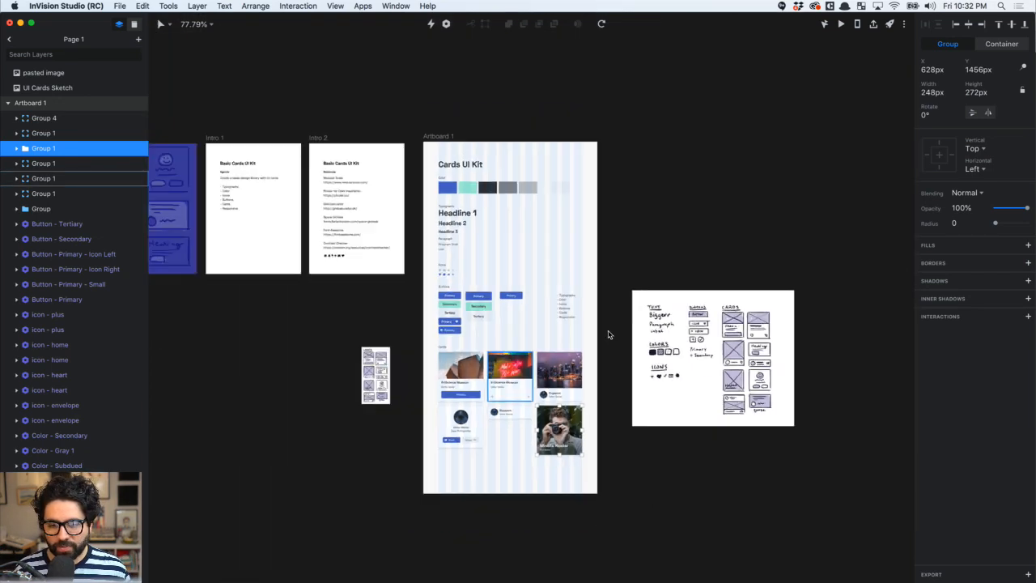
mouse_move(688, 332)
left_mouse_down()
mouse_move(652, 175)
mouse_move(661, 179)
left_mouse_up()
key("super+z")
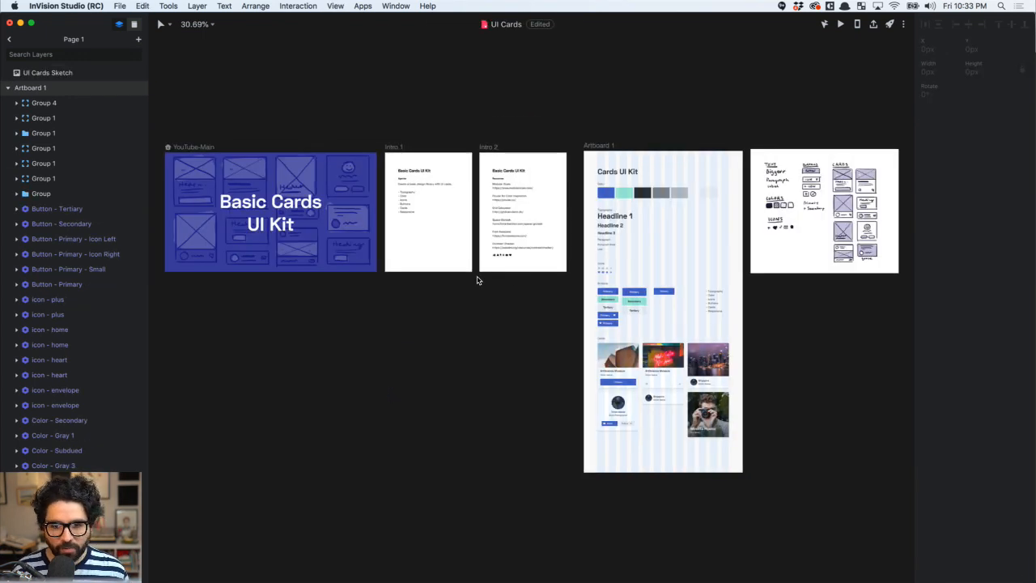
Rename the Cards UI Kit artboard as UI Kit
left_click(589, 150)
key("super+r")
type("UI Kit")
key("Return")
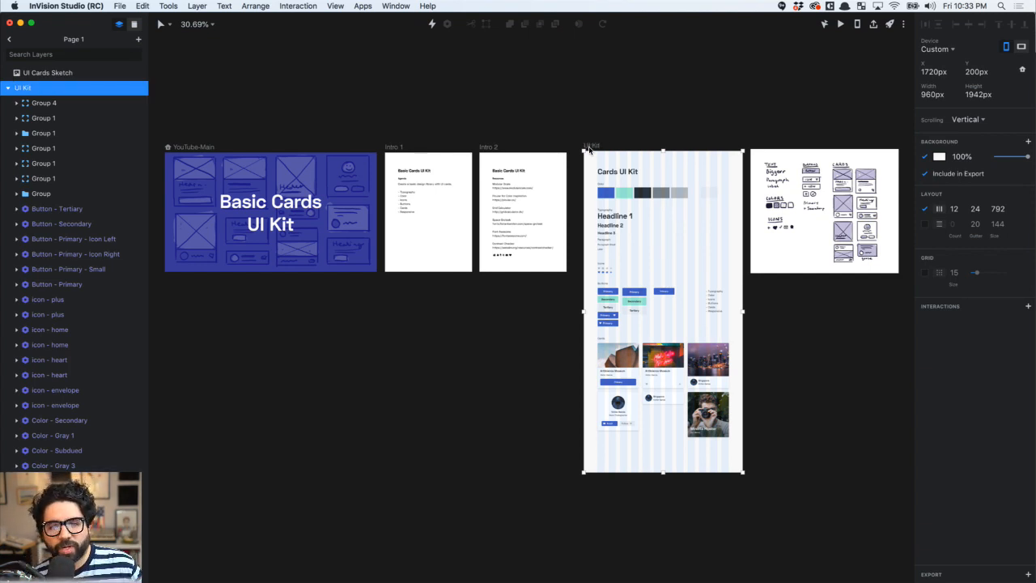
Distribute all artboards and the sketch evenly in a horizontal row and align their top edges
scroll(589, 150, "down", 3)
left_click_drag(254, 112, 874, 459)
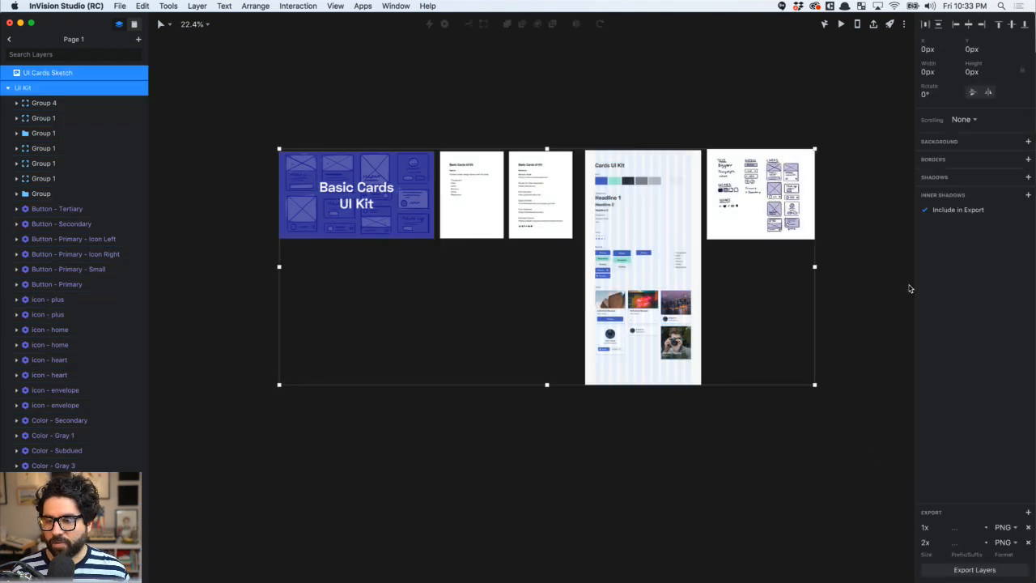
left_click(926, 25)
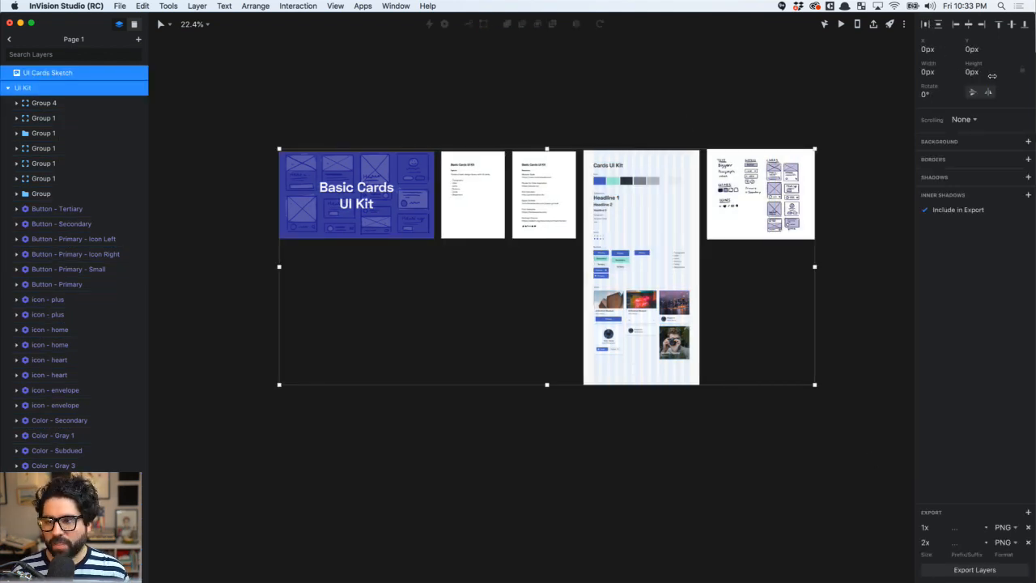
left_click(1000, 26)
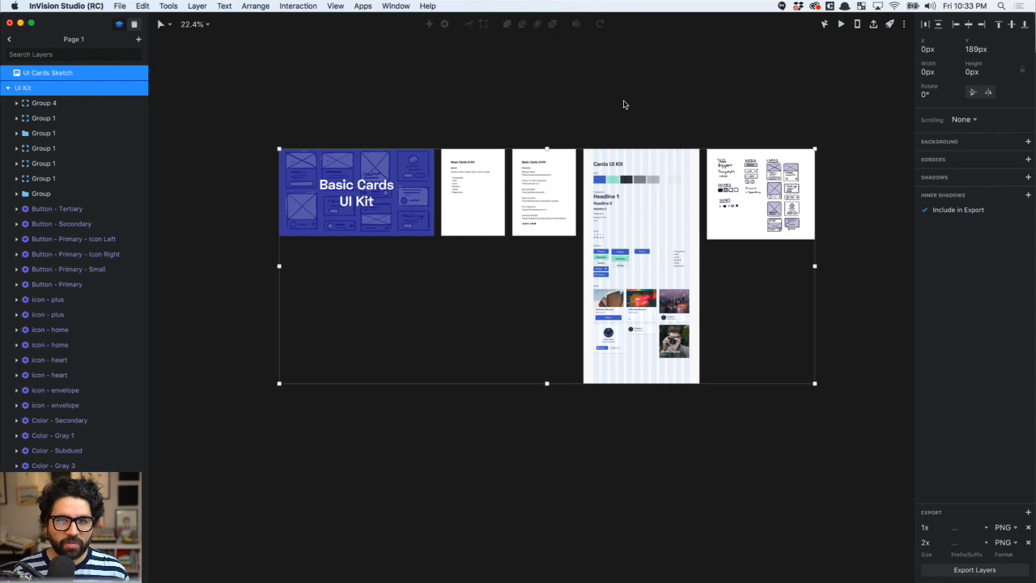
left_click(589, 105)
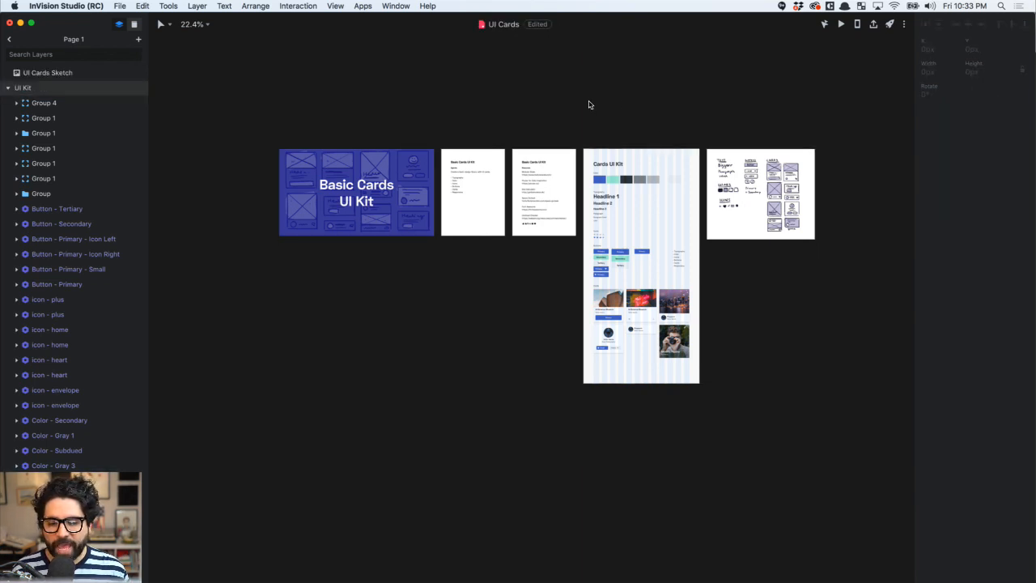
Switch to Chrome and read the viewers' messages in the livestream chat
mouse_move(566, 574)
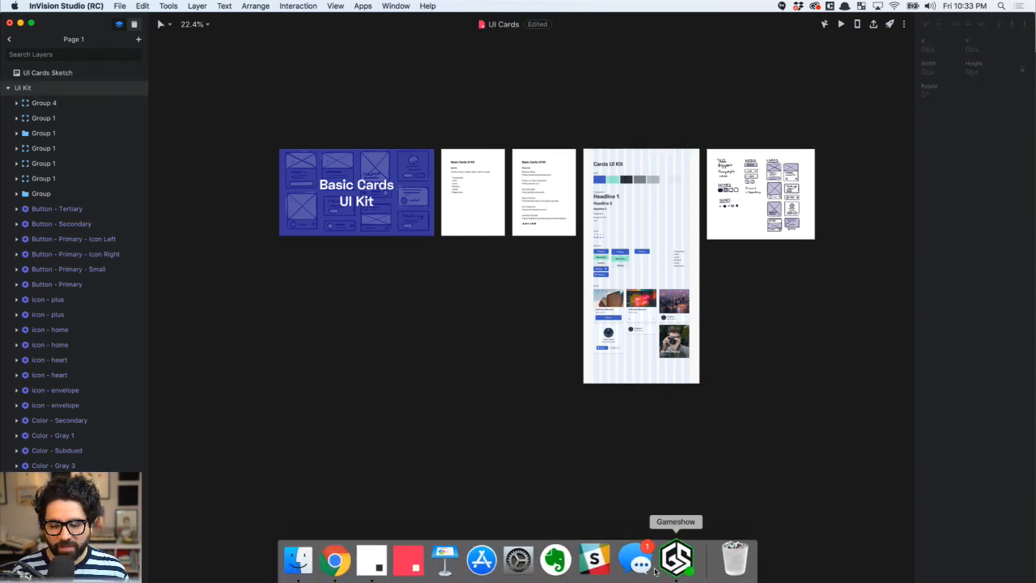
left_click(344, 568)
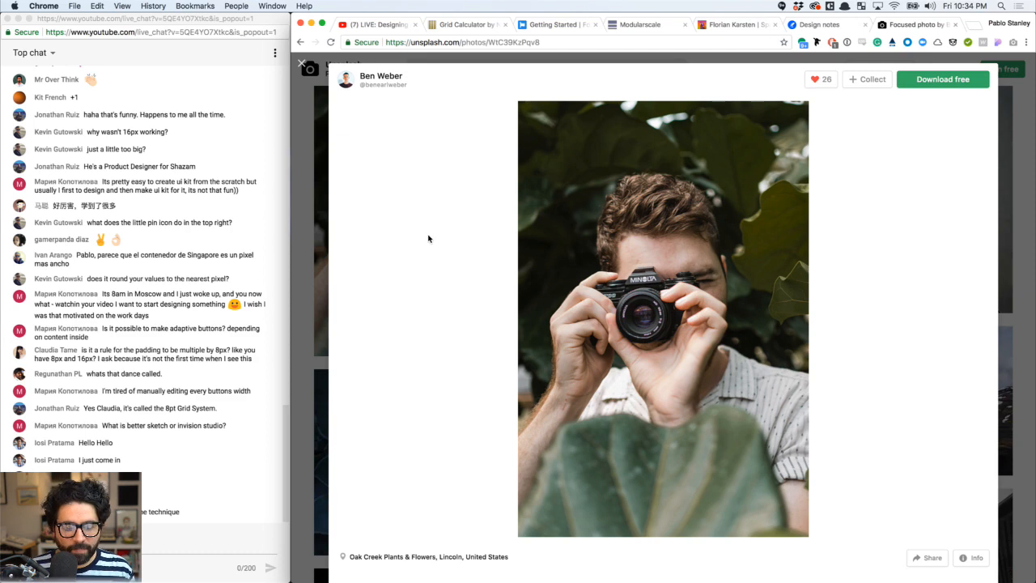
Switch to Gameshow and bring the full-screen webcam shot live
key("super+Tab")
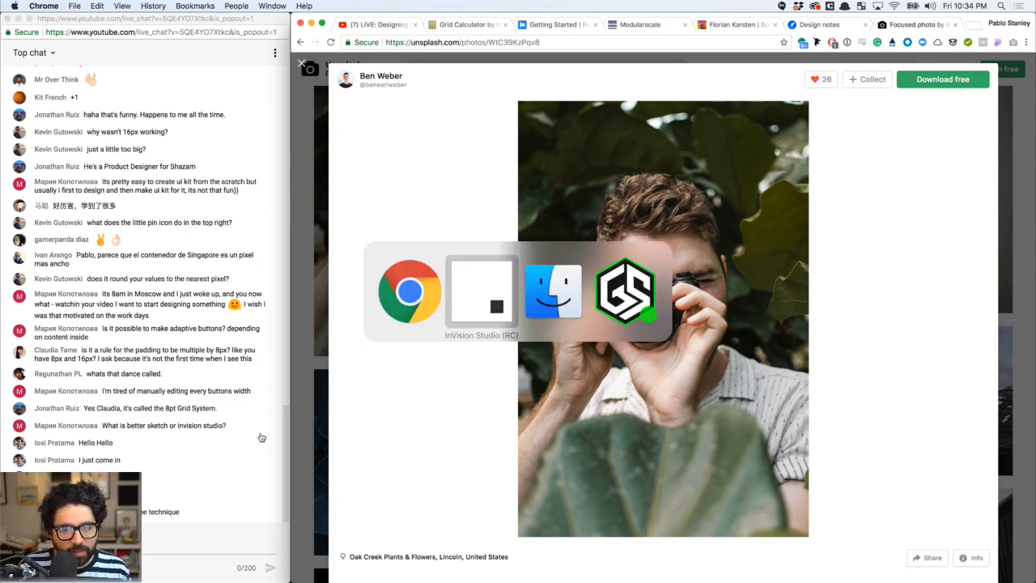
key("super+Tab")
key("super+Tab")
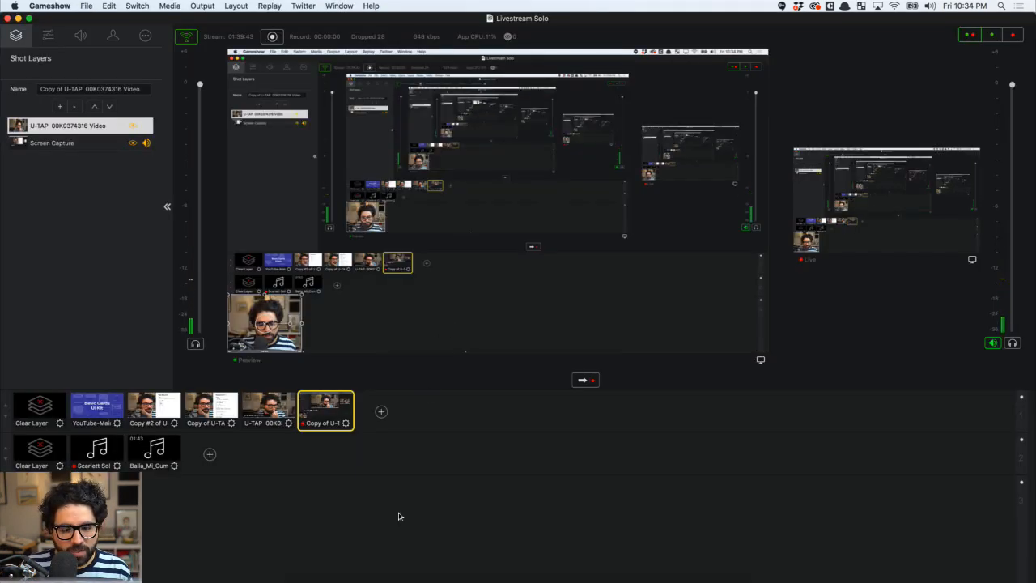
left_click(251, 396)
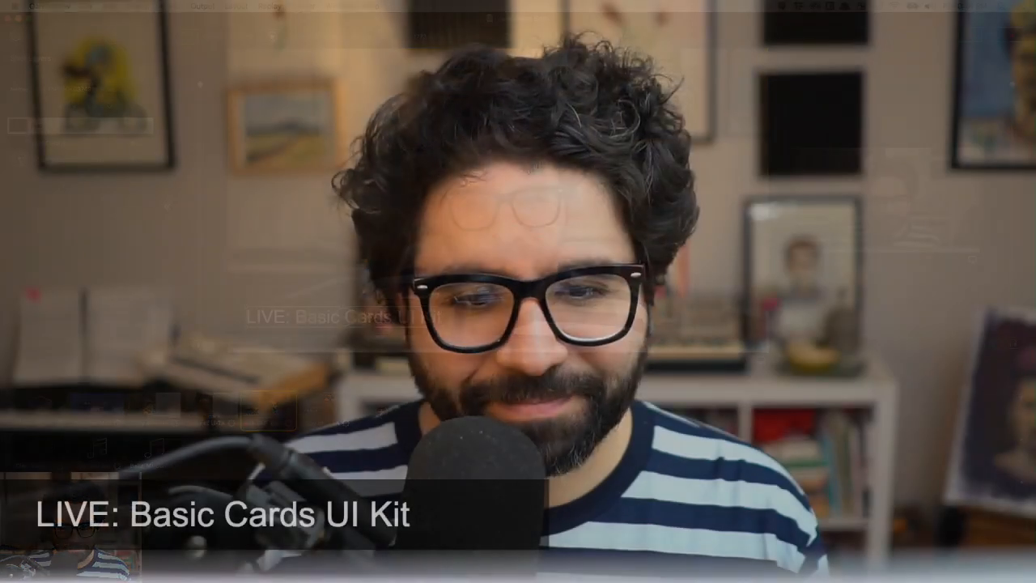